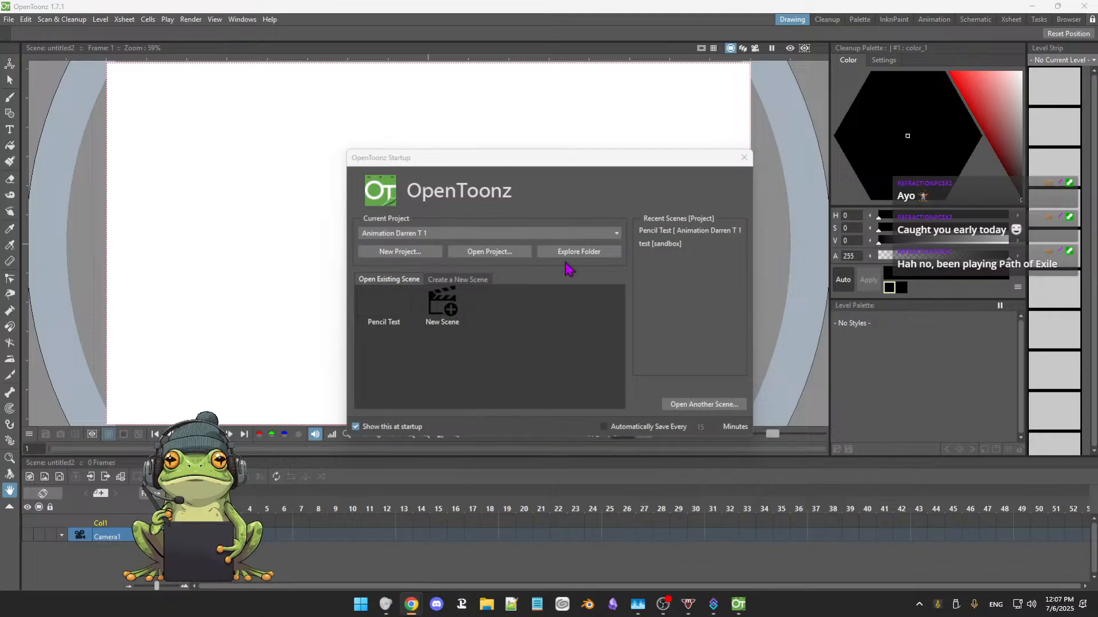
Create a new project named "bouncing ball 1" in the project root with the default folders.
drag(599, 168, 597, 171)
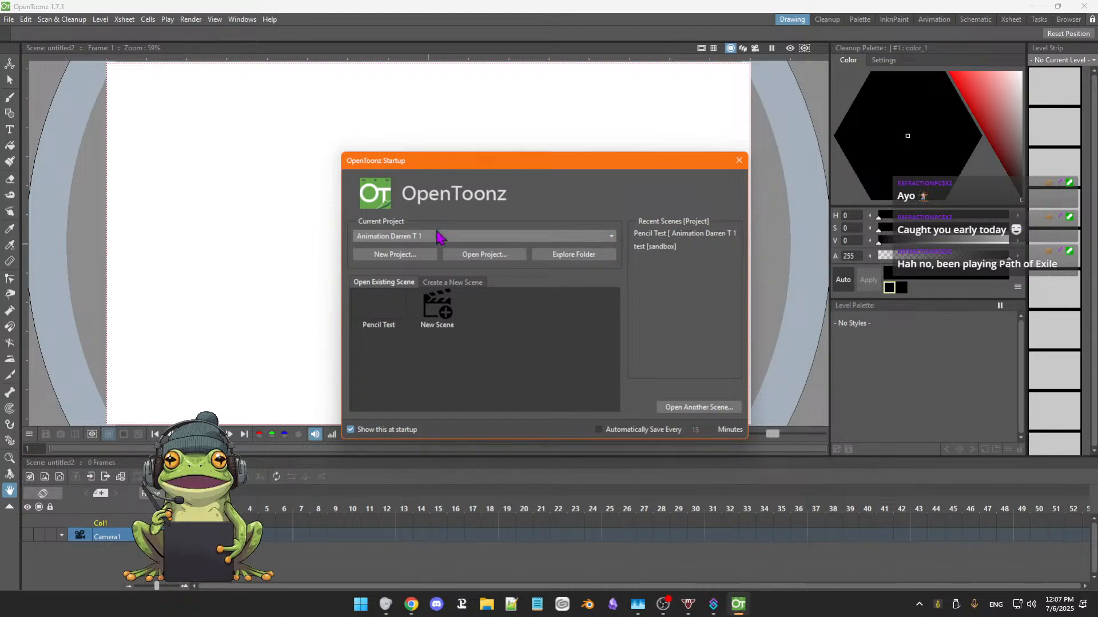
click(396, 255)
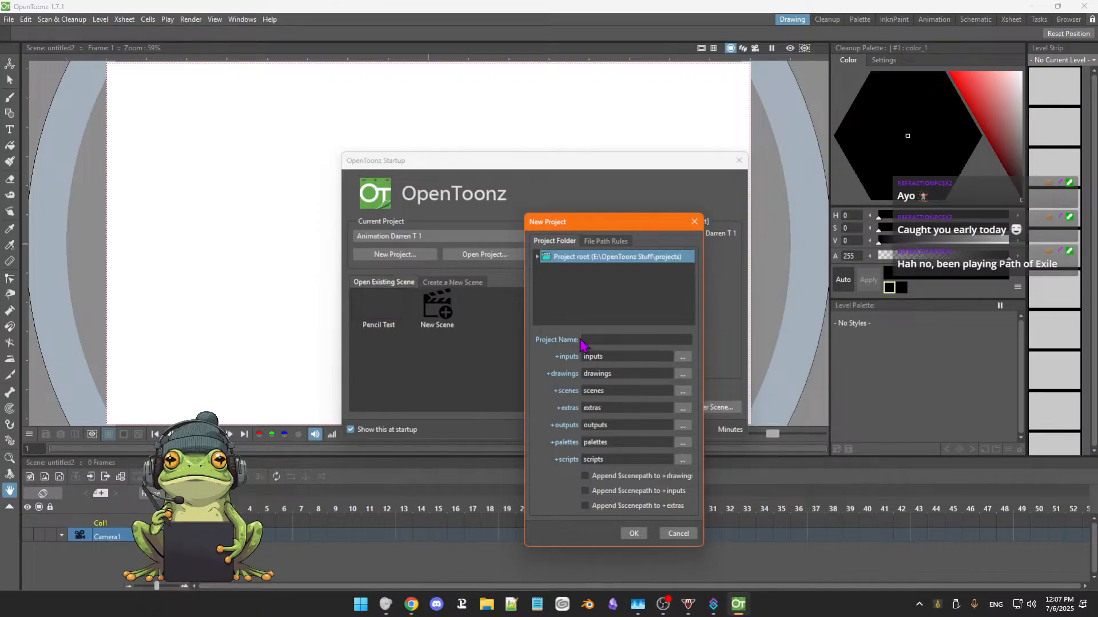
click(599, 337)
text(bouncing ball 1)
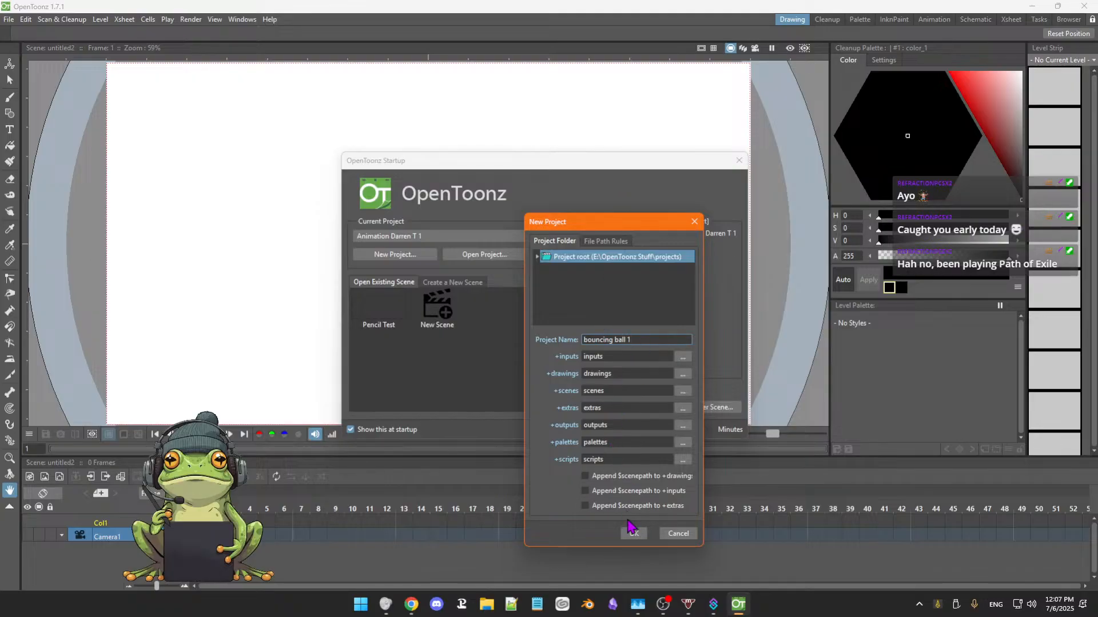
click(608, 242)
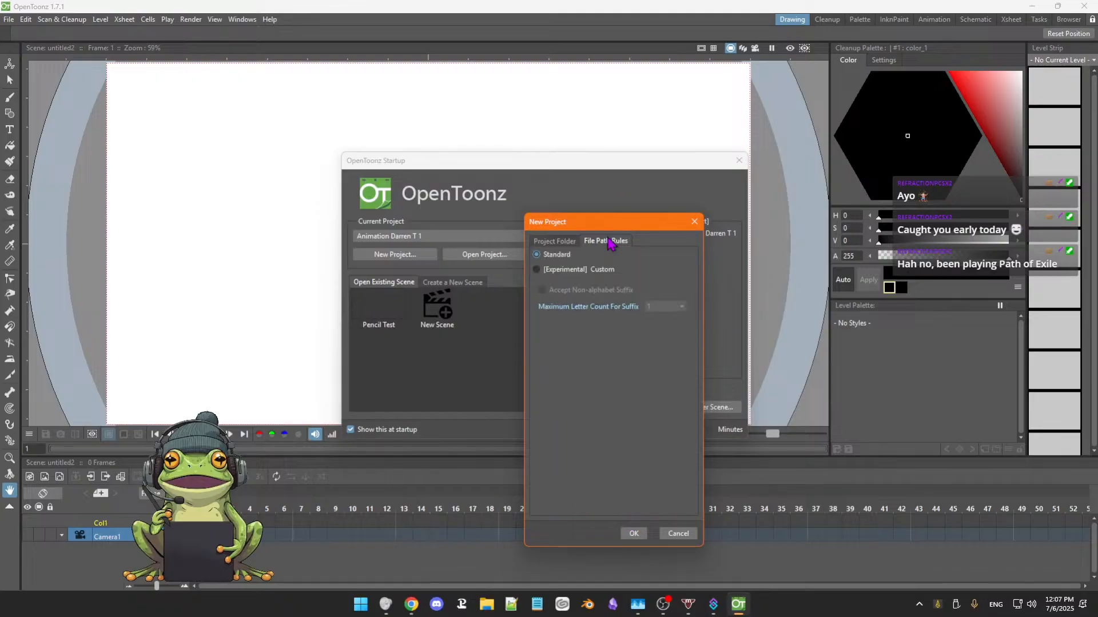
click(559, 242)
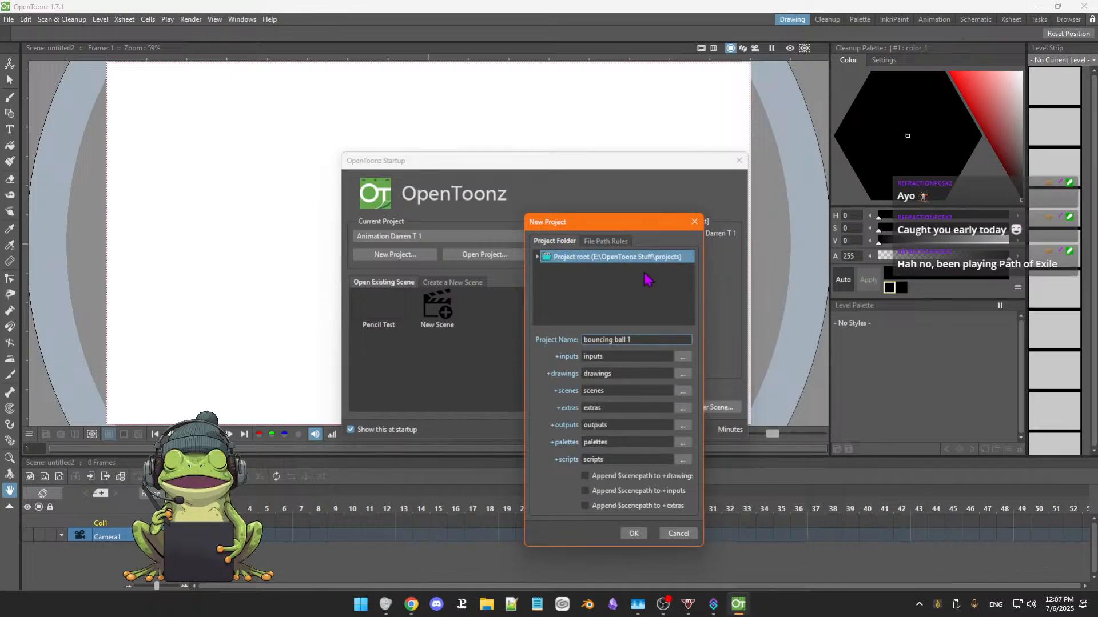
click(633, 534)
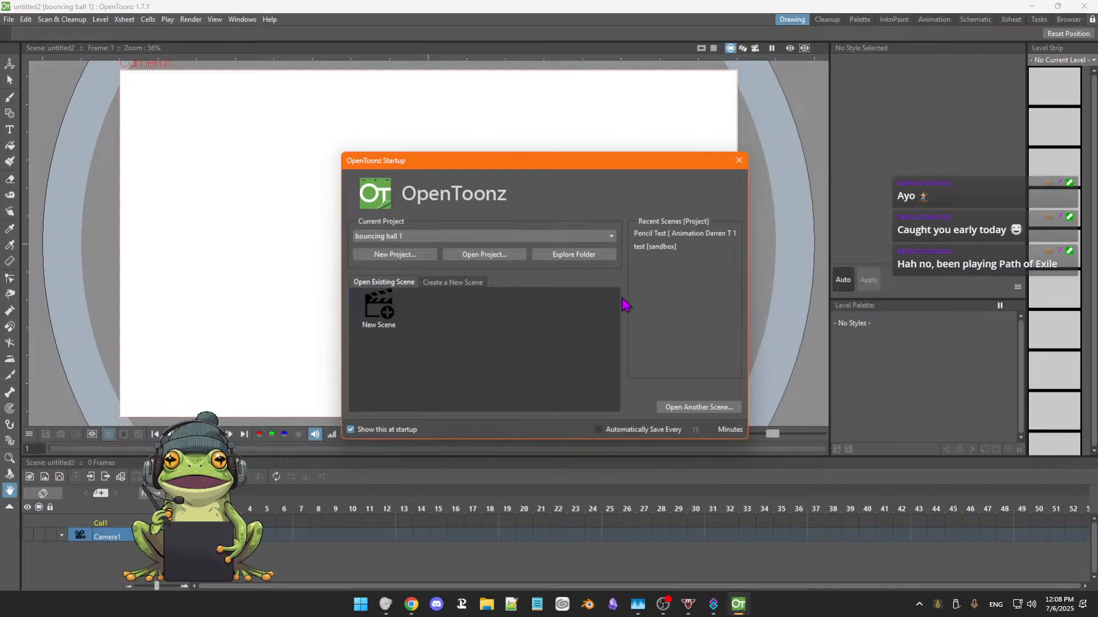
mouse_move(606, 166)
mouse_down()
mouse_move(594, 177)
mouse_move(599, 165)
mouse_up()
click(602, 241)
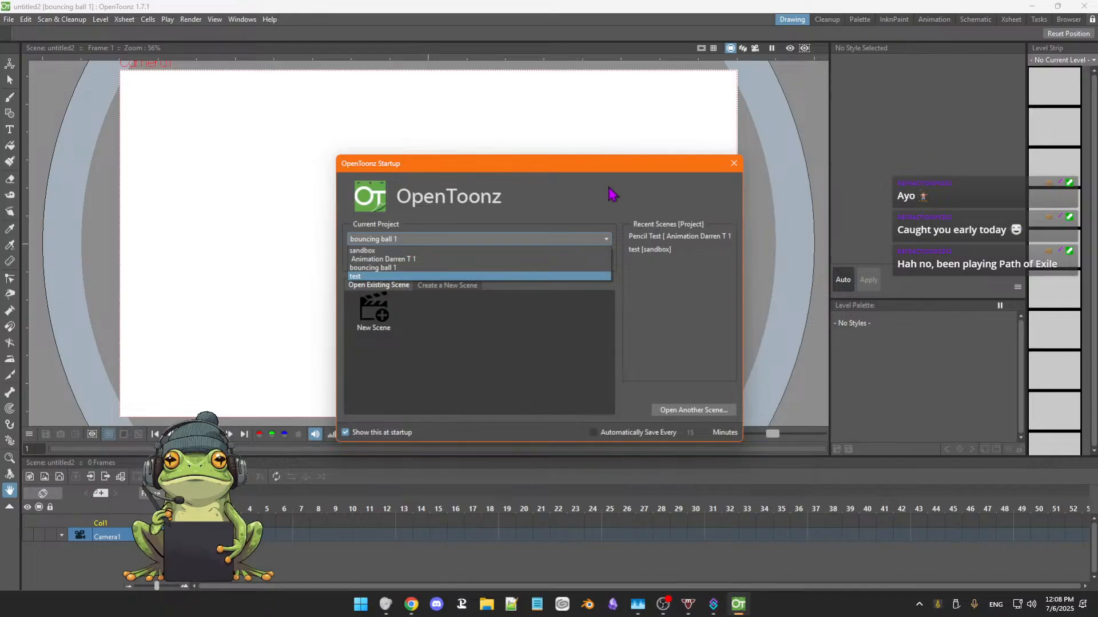
click(620, 174)
drag(623, 175, 613, 183)
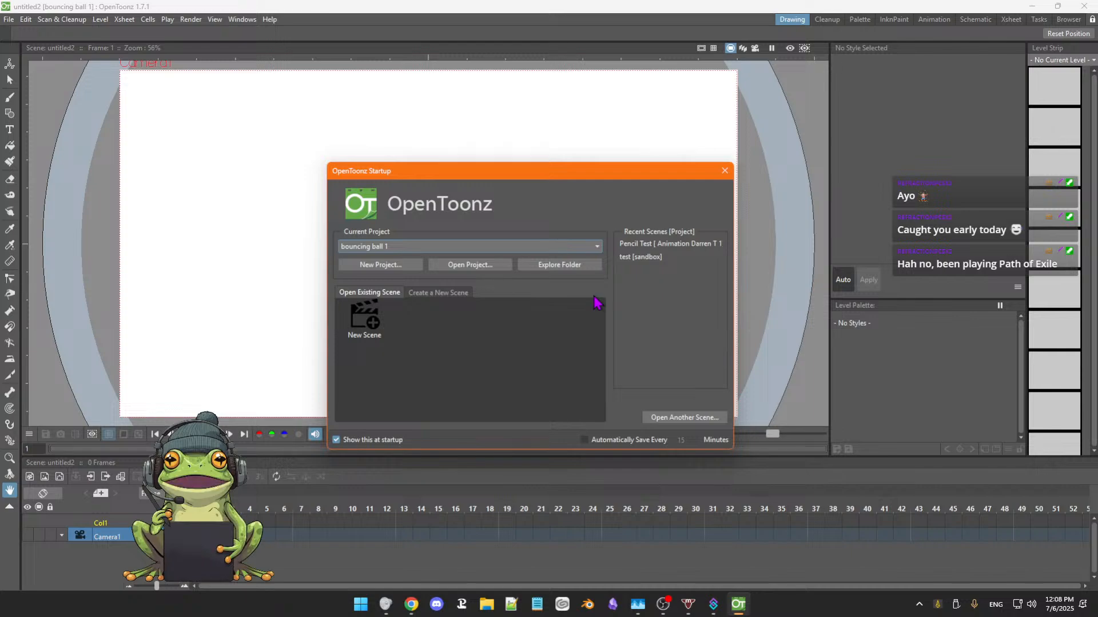
Create a new scene named "bouncing ball" in the bouncing ball 1 project.
click(374, 334)
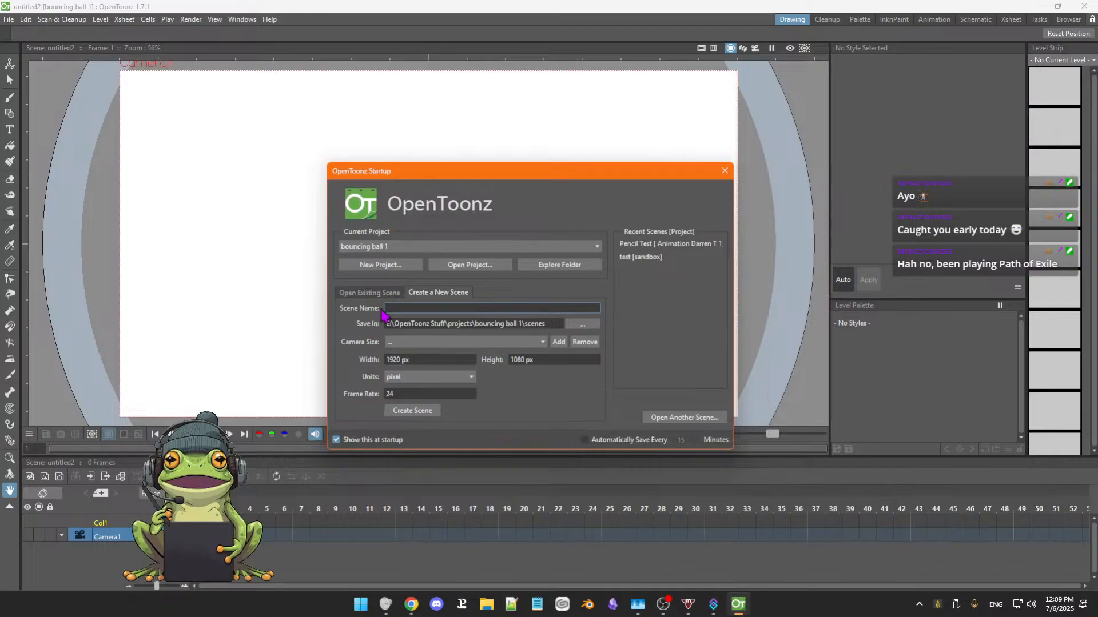
text(bounc)
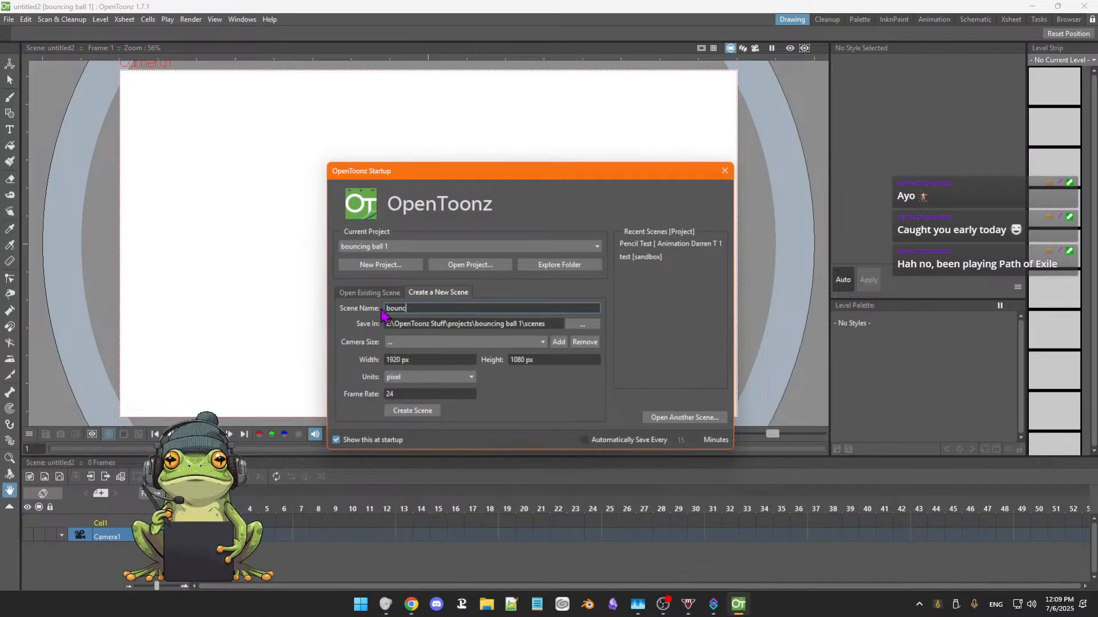
text(ing ball)
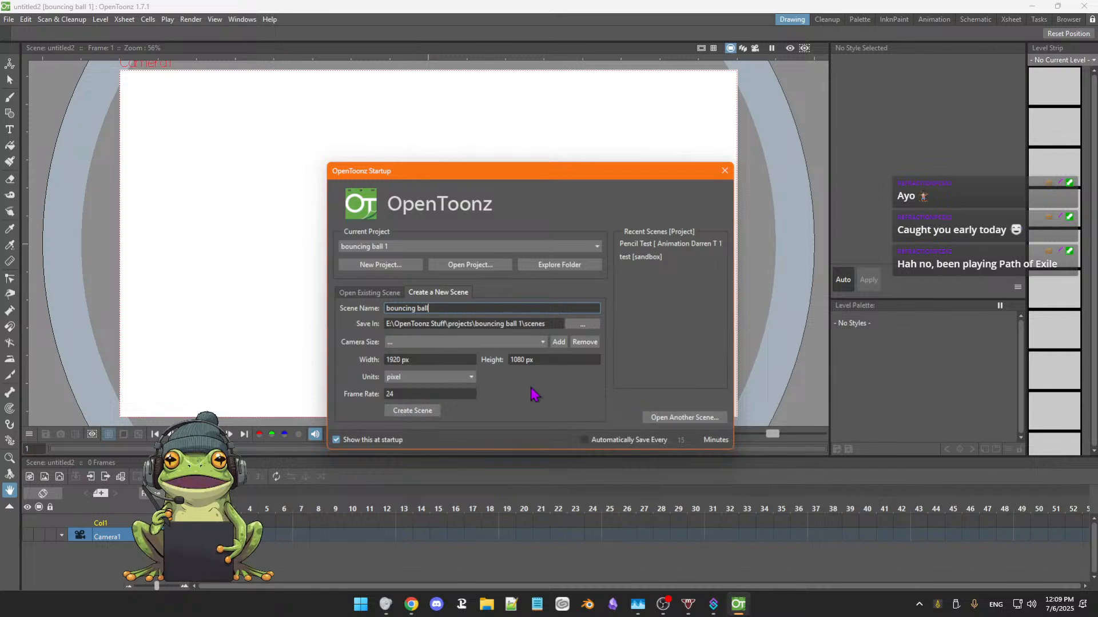
click(399, 412)
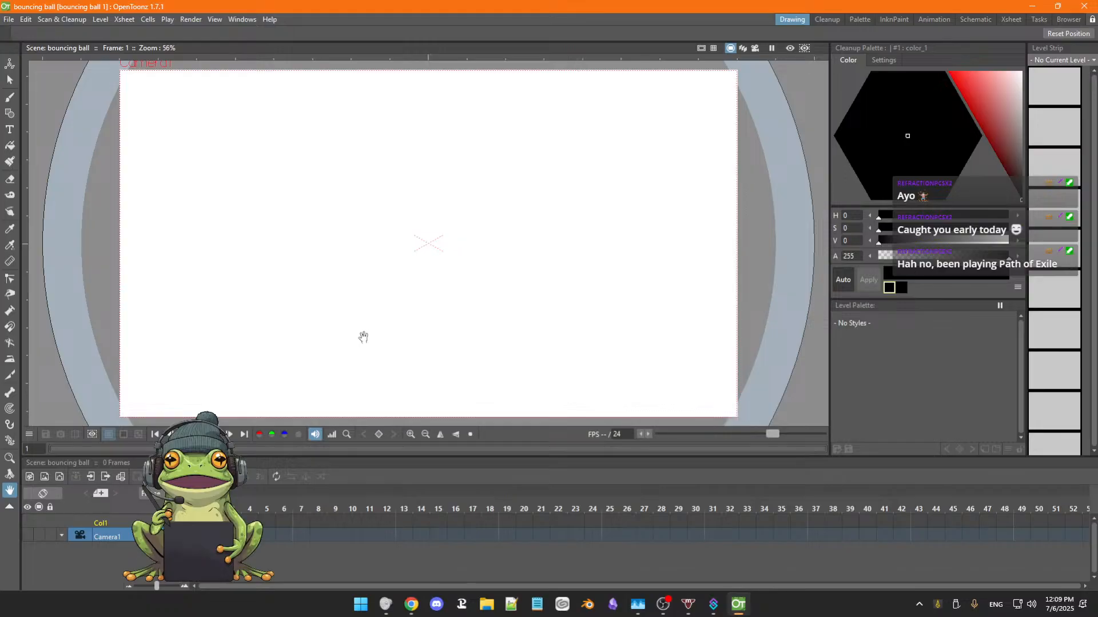
Paint a short curved vertical test stroke with the Brush tool just beside the canvas centre.
key(b)
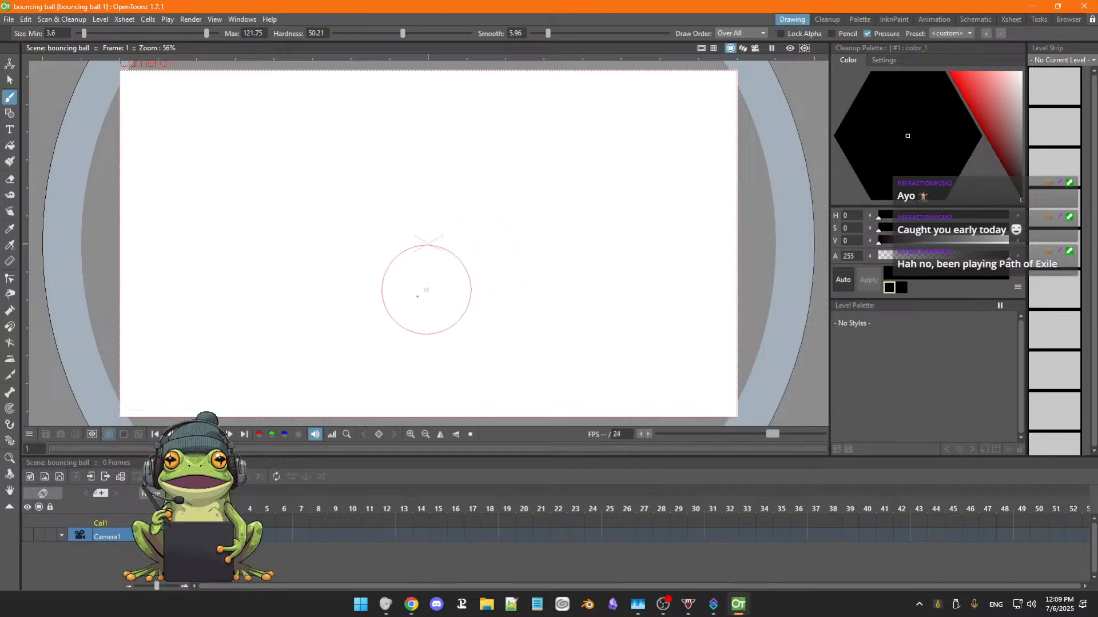
drag(474, 212, 468, 277)
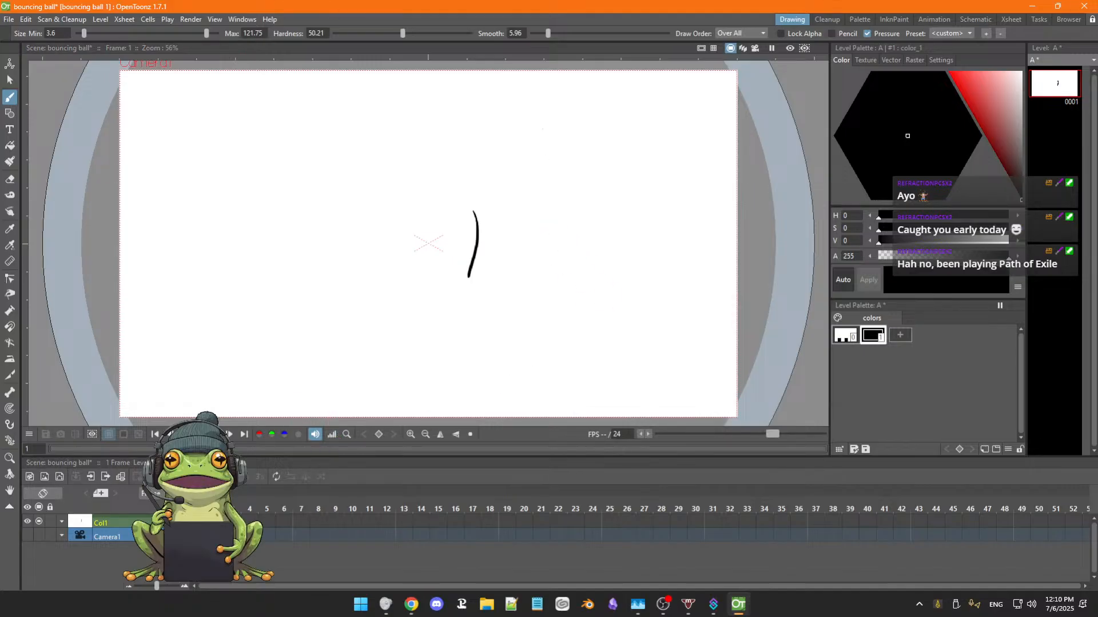
key(alt+Tab)
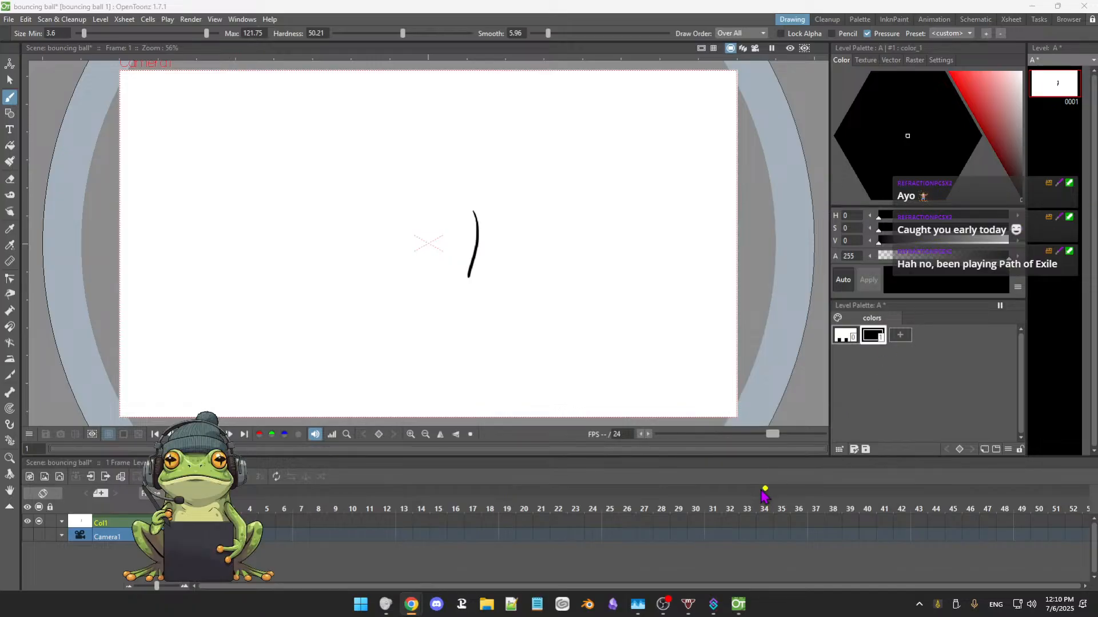
click(763, 470)
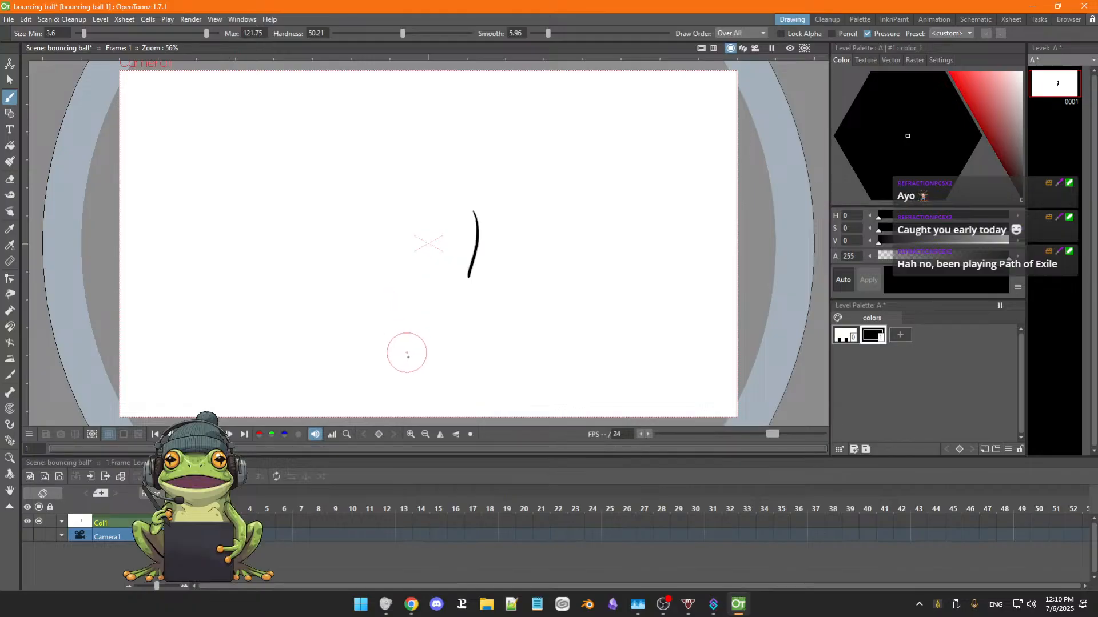
Examine the camera and drawing plane from several angles in the 3D view, then return to the camera stand view.
click(743, 49)
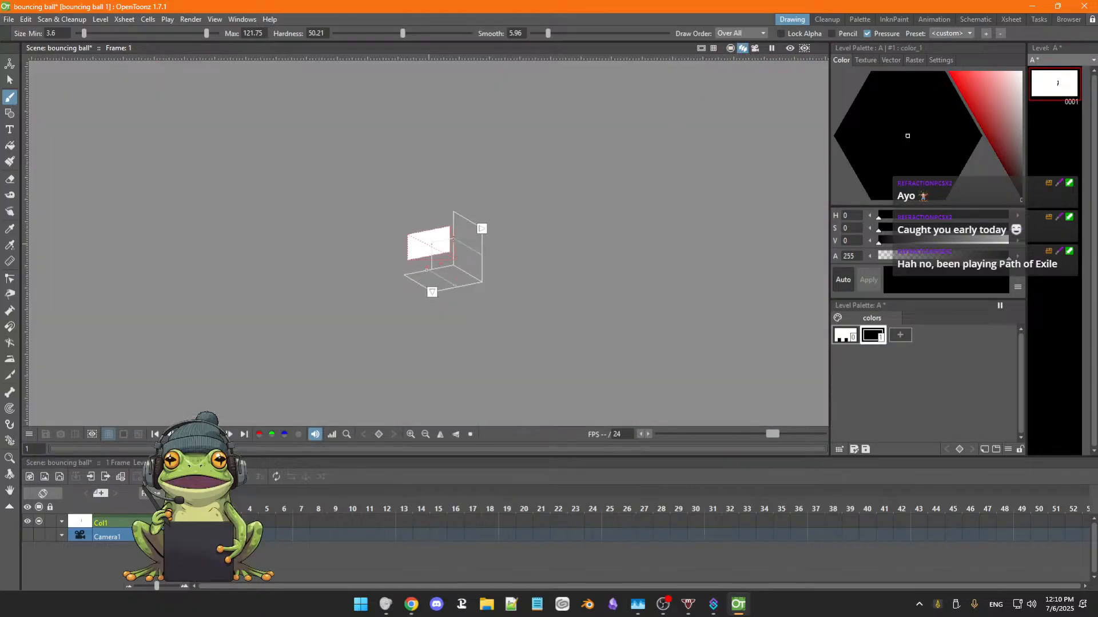
scroll(464, 267, up, 6)
key(space)
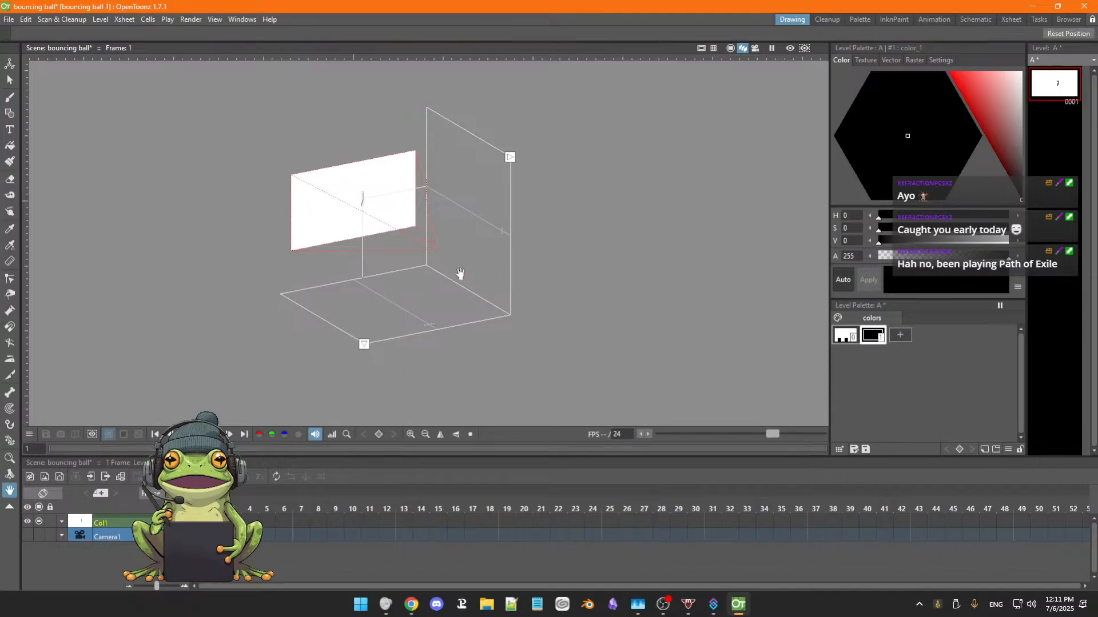
drag(460, 274, 510, 307)
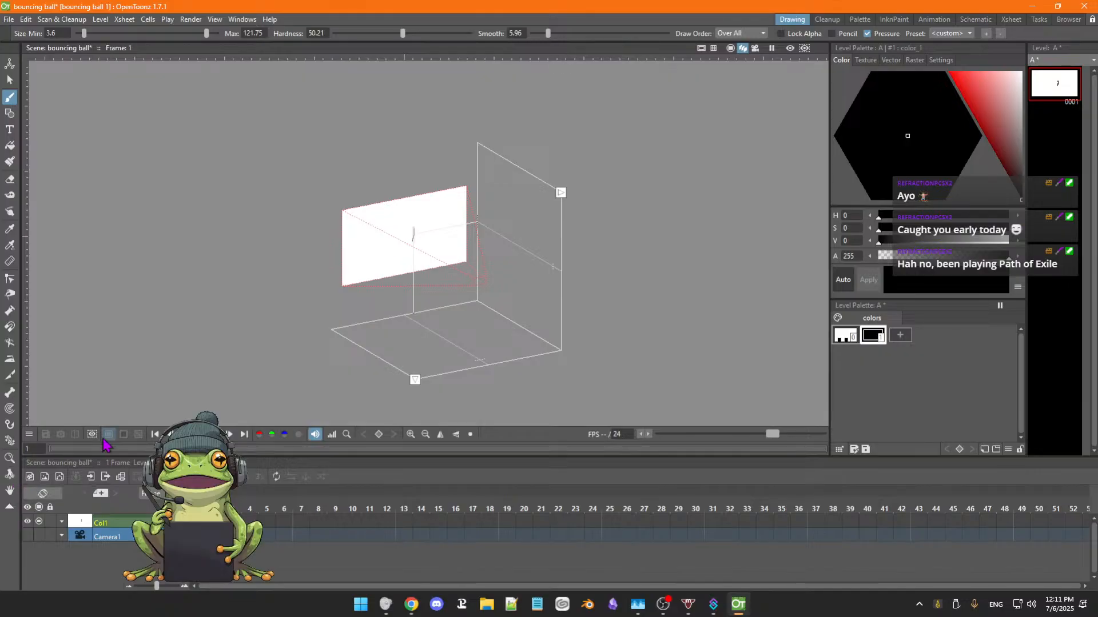
key(ctrl+space)
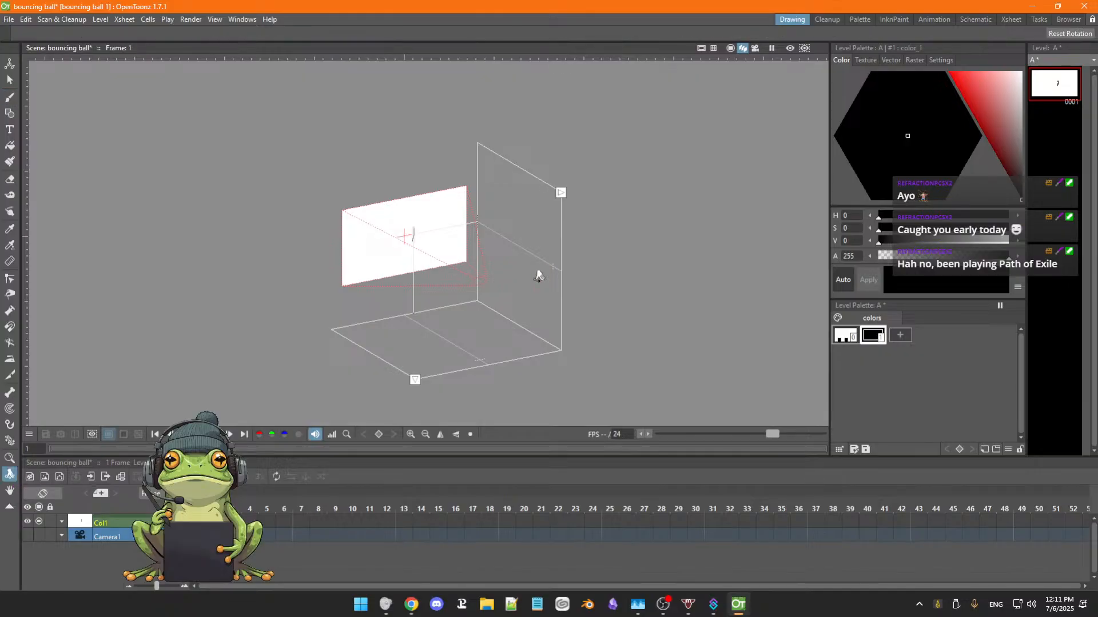
drag(612, 253, 473, 262)
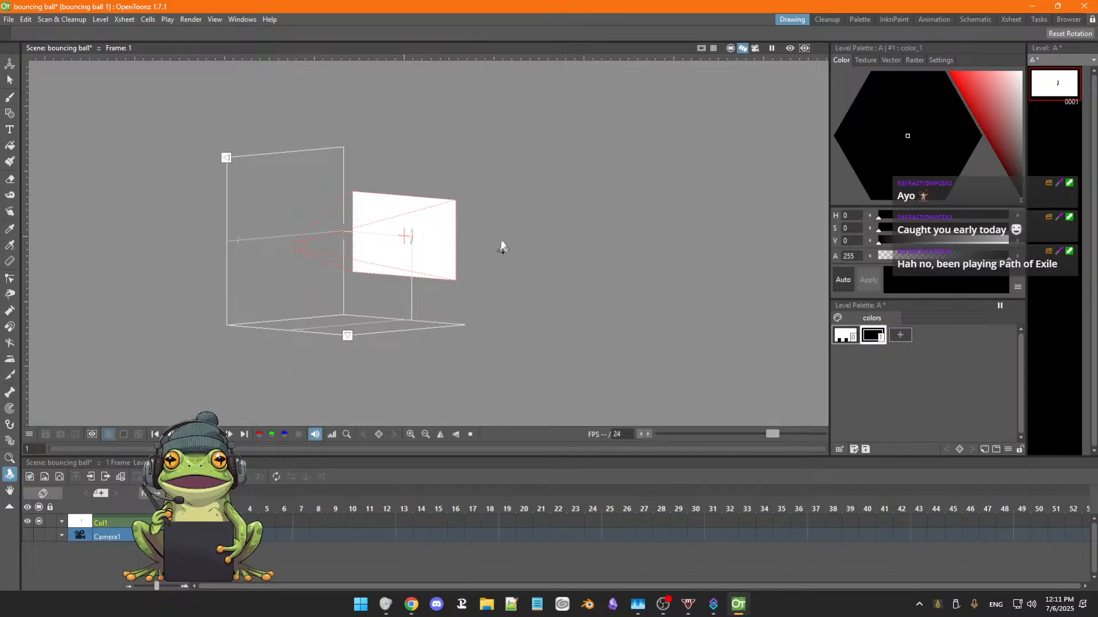
drag(501, 253, 486, 270)
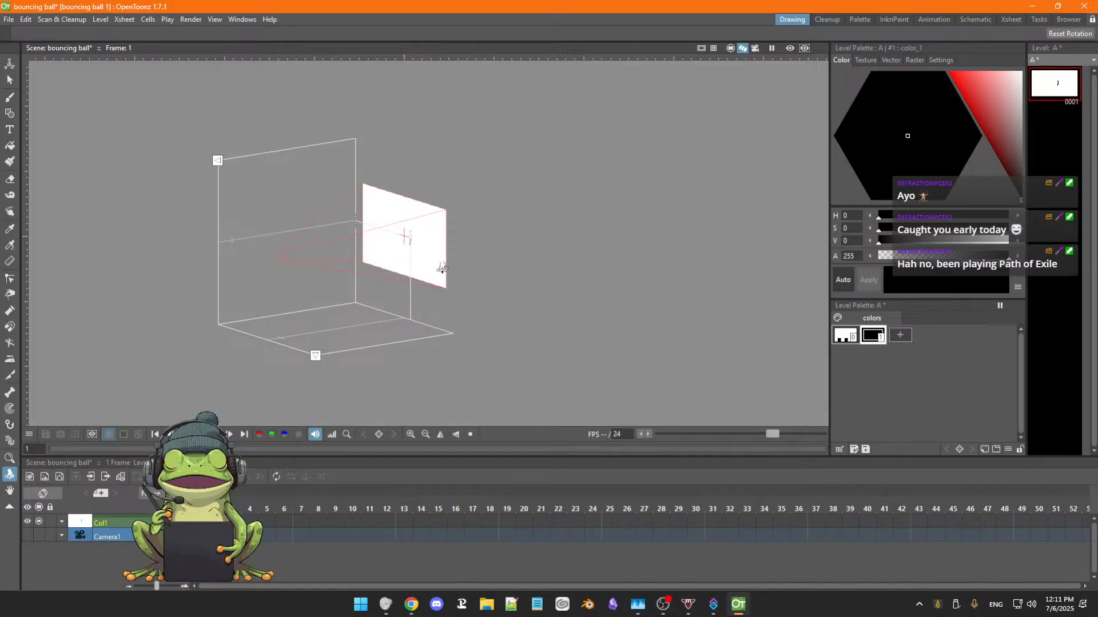
drag(472, 303, 504, 303)
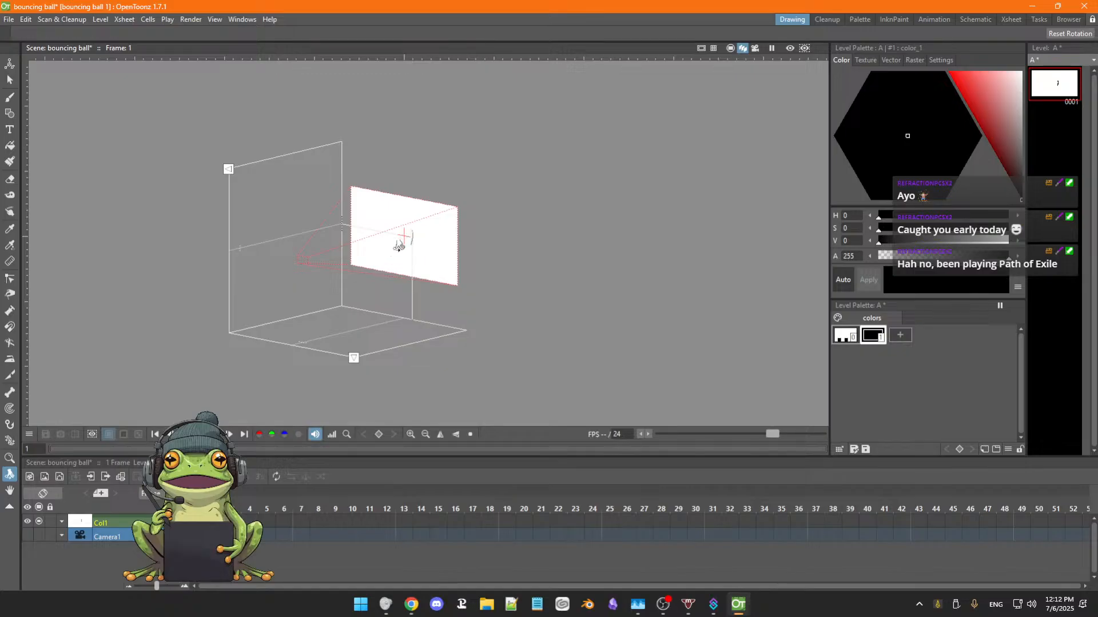
drag(499, 262, 561, 252)
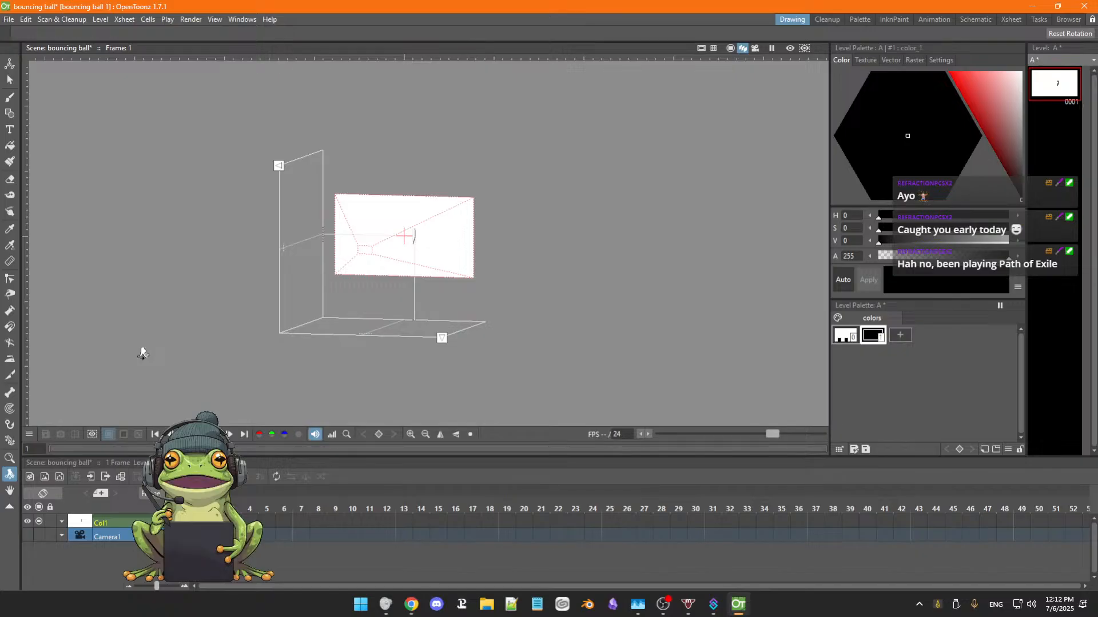
click(730, 48)
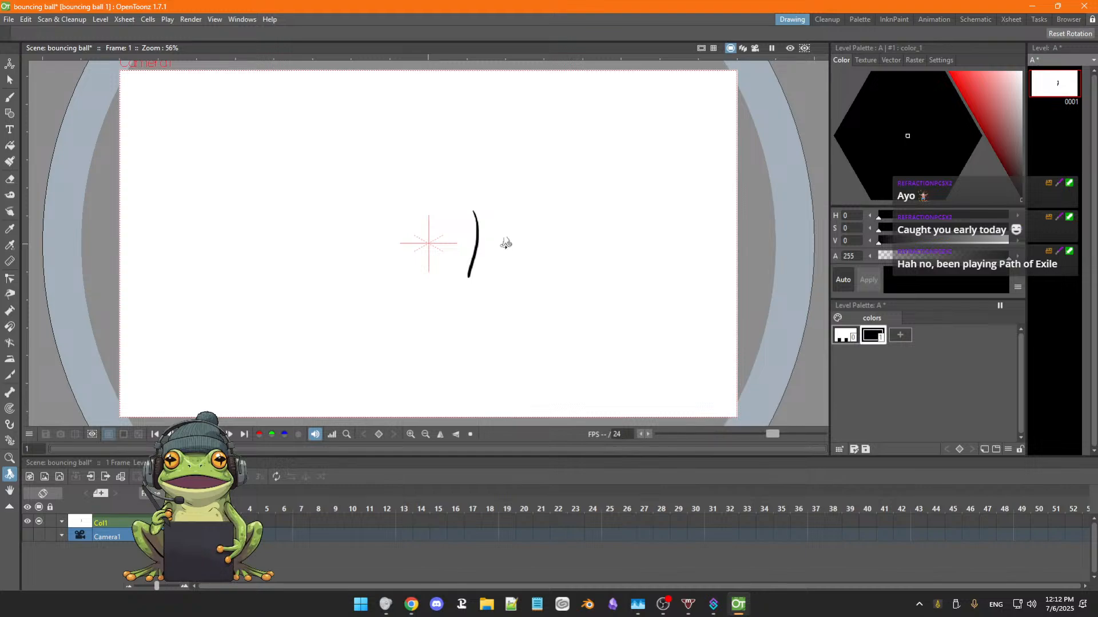
Erase the curved test stroke from the canvas.
key(a)
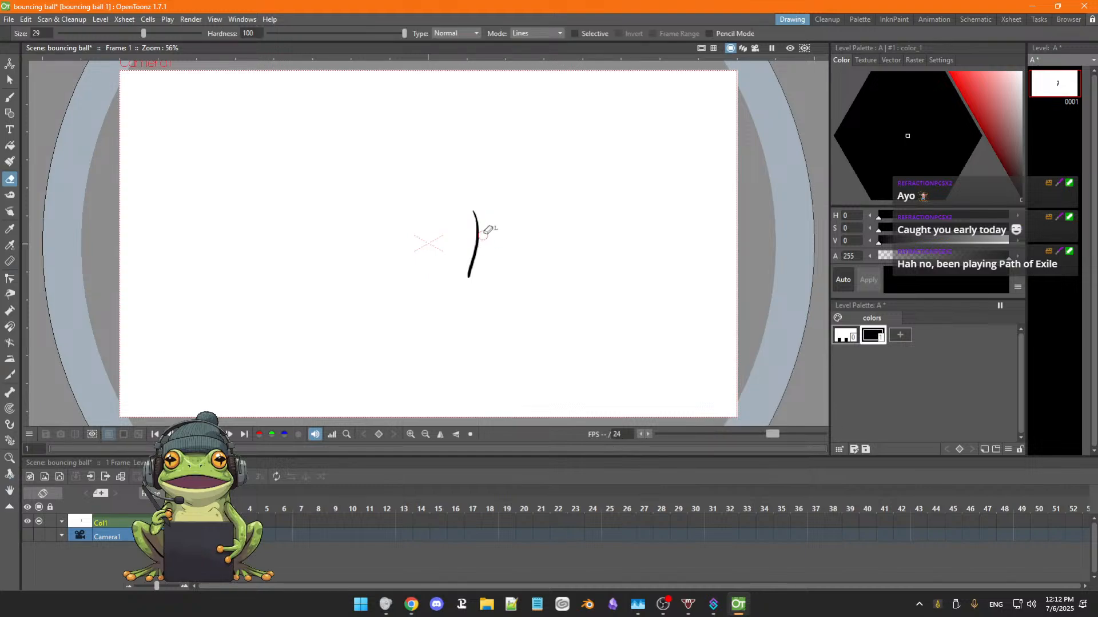
mouse_move(488, 230)
mouse_down()
mouse_move(469, 267)
mouse_move(478, 206)
mouse_up()
key(ctrl+space)
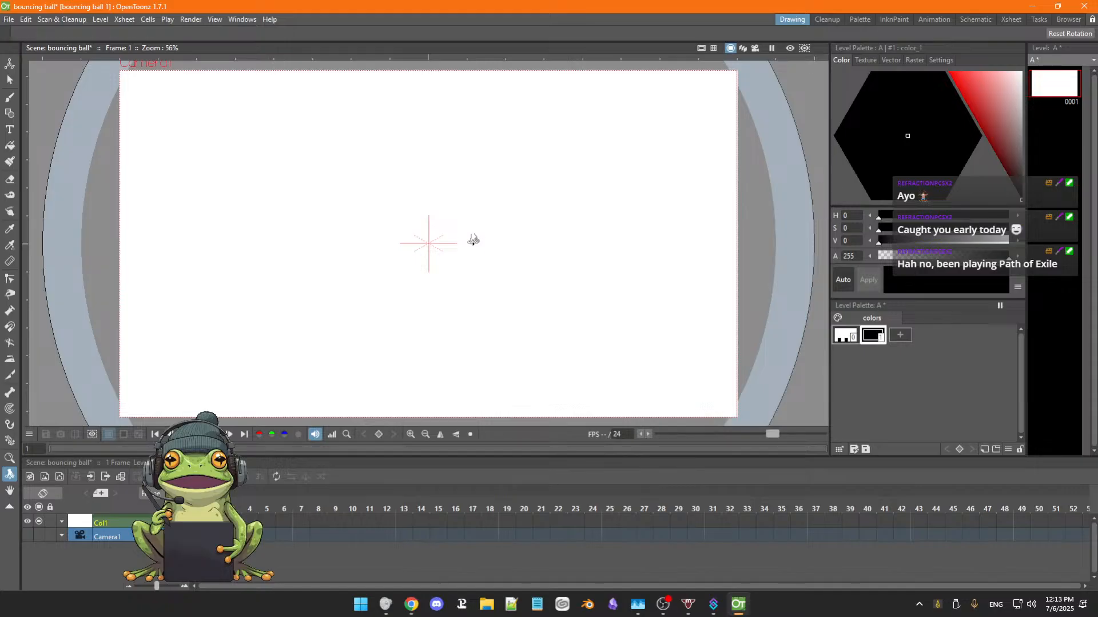
Scribble several crossing black strokes with the Brush tool near the canvas centre.
key(b)
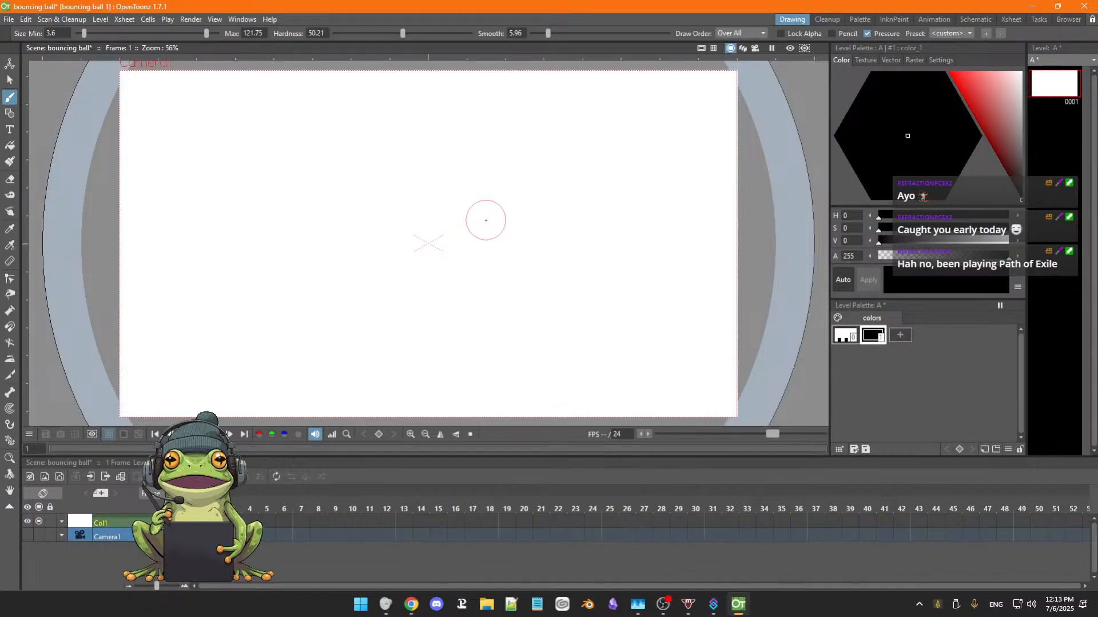
drag(486, 220, 458, 275)
drag(432, 258, 506, 226)
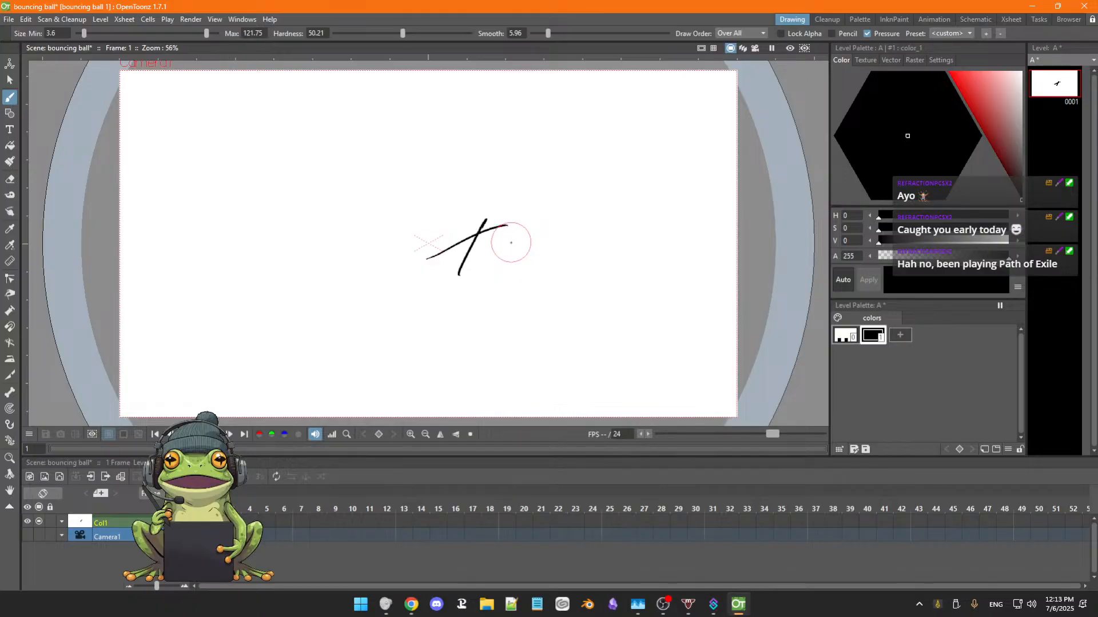
mouse_move(507, 232)
mouse_down()
mouse_move(423, 235)
mouse_move(488, 269)
mouse_up()
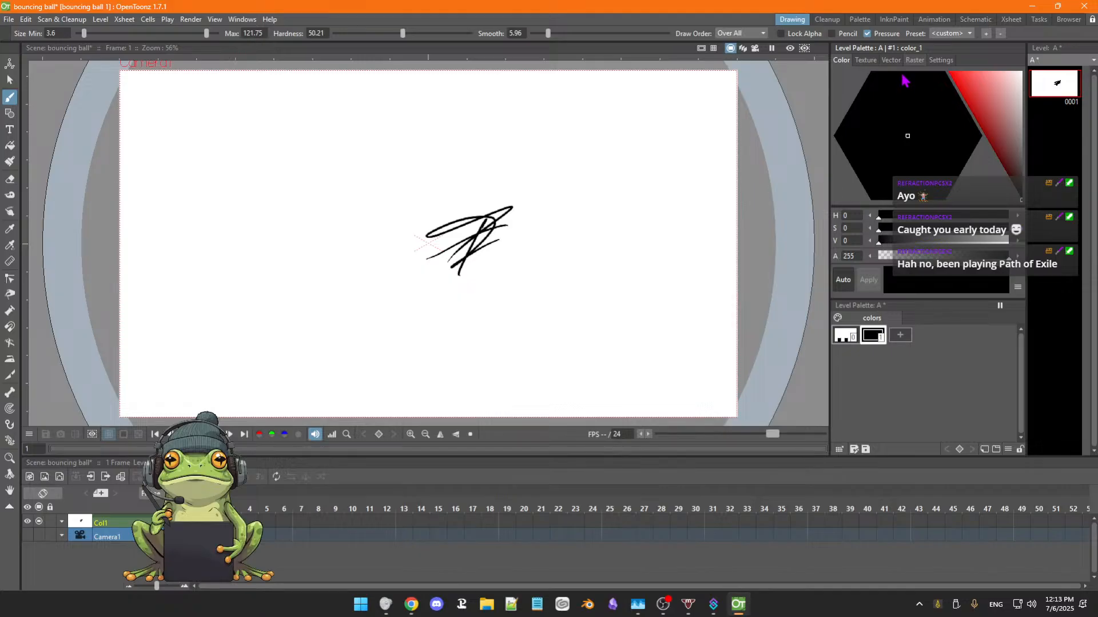
Choose the light pencil raster brush and sketch faint overlapping test strokes beside the black scribble.
click(910, 62)
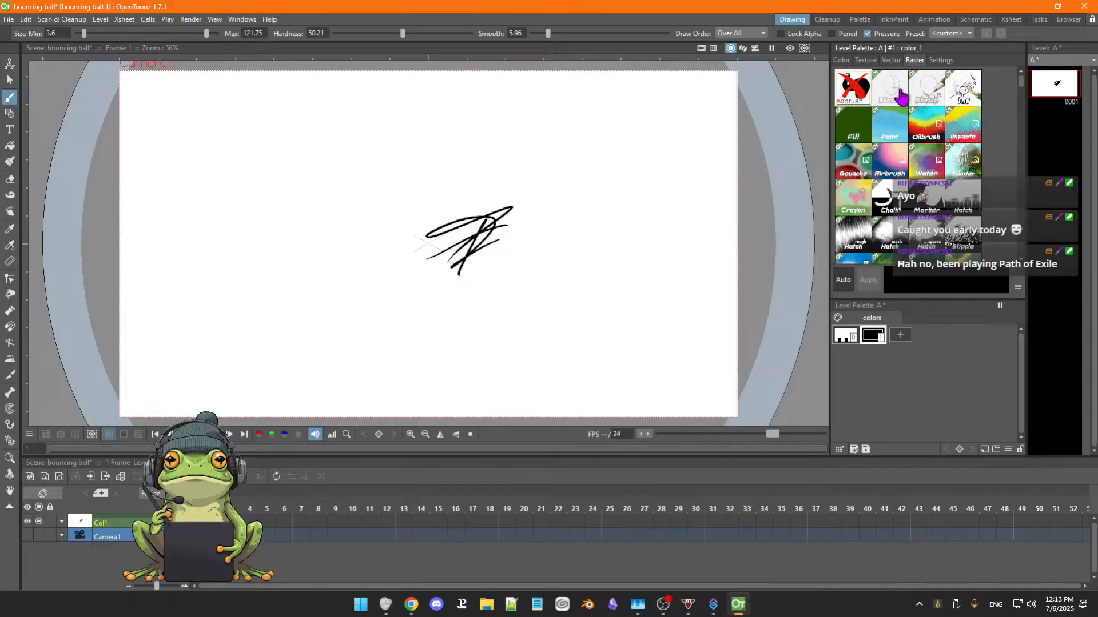
click(892, 100)
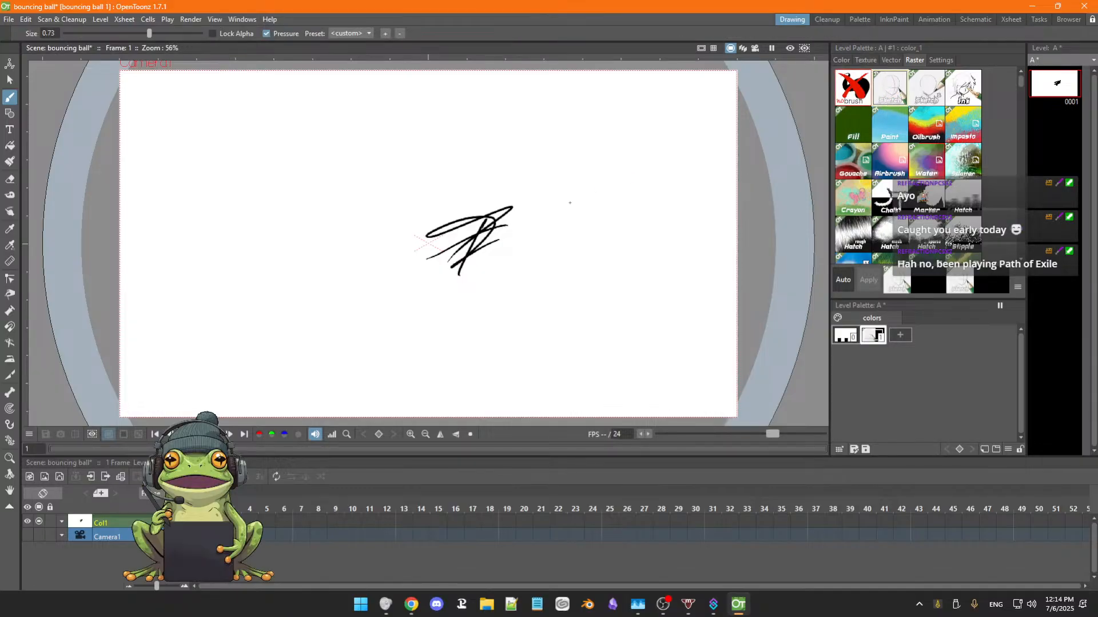
mouse_move(564, 195)
mouse_down()
mouse_move(544, 253)
mouse_move(573, 186)
mouse_move(558, 212)
mouse_move(570, 194)
mouse_move(567, 219)
mouse_up()
scroll(565, 197, up, 7)
key(space)
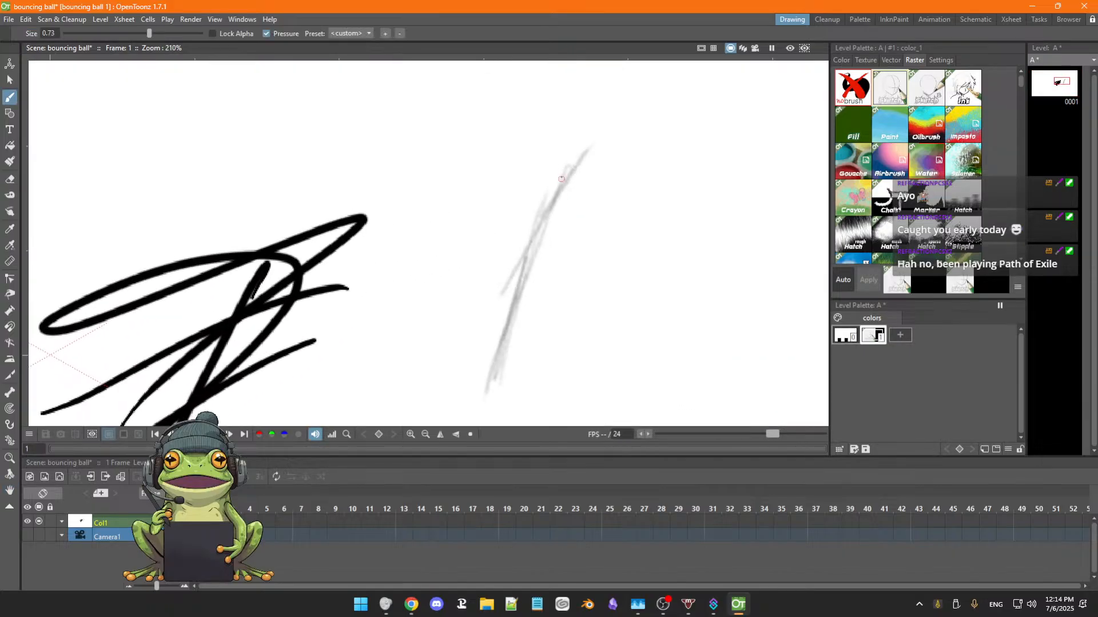
mouse_move(588, 151)
mouse_down()
mouse_move(529, 236)
mouse_move(544, 221)
mouse_move(521, 282)
mouse_move(530, 249)
mouse_move(518, 303)
mouse_move(523, 275)
mouse_move(526, 334)
mouse_up()
drag(522, 283, 531, 348)
drag(519, 305, 536, 367)
drag(553, 282, 558, 327)
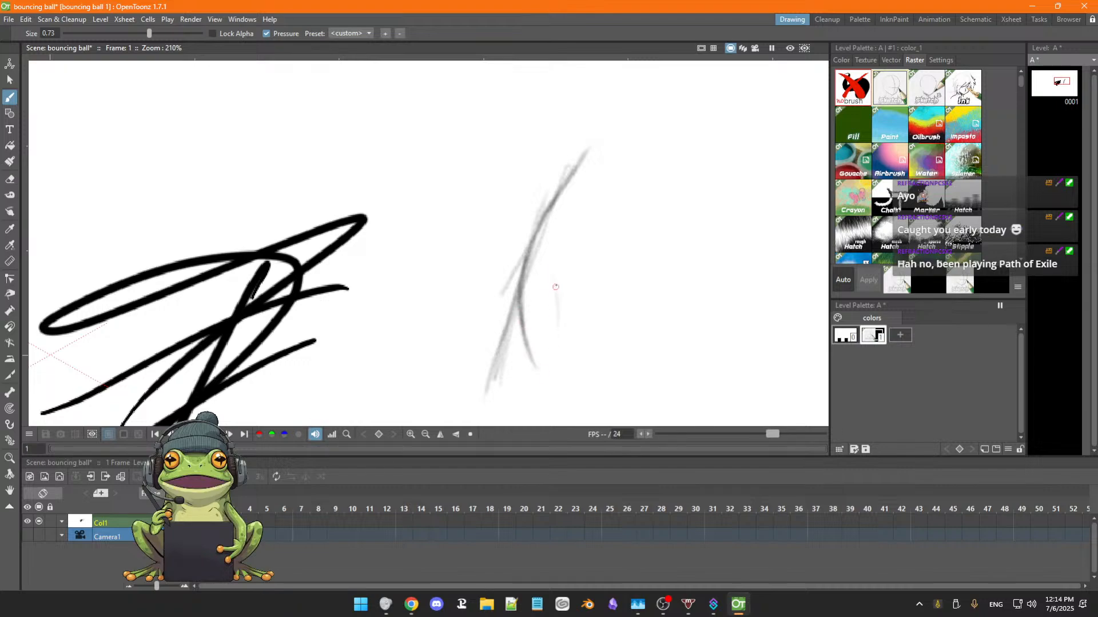
drag(553, 277, 557, 337)
drag(556, 285, 592, 240)
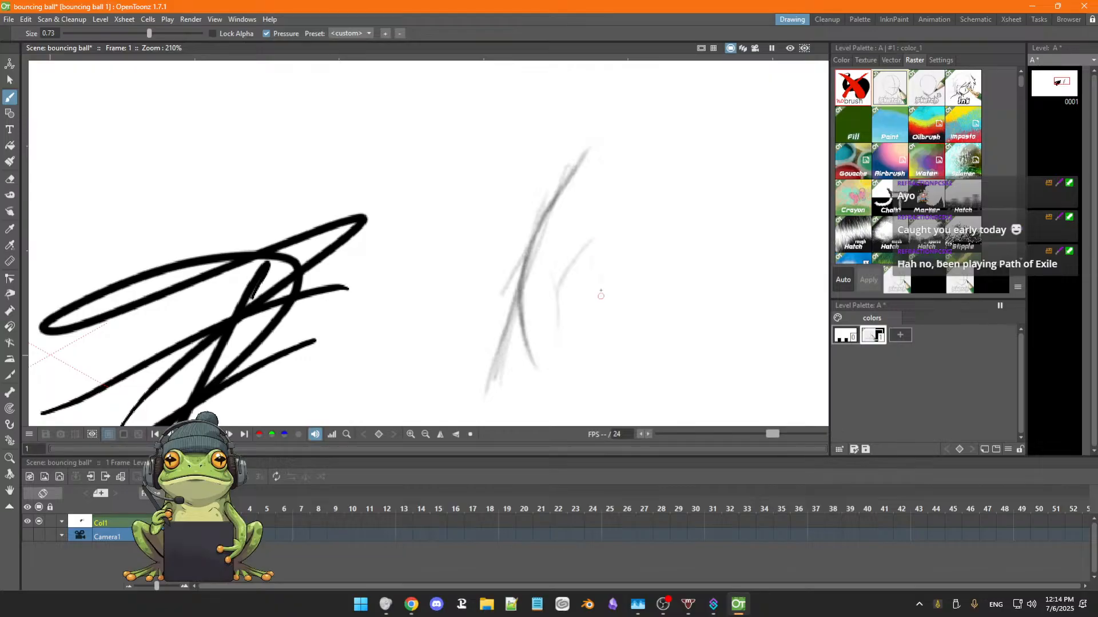
Sketch more faint pencil strokes beside the first ones, adding a loose oval, diagonal hatching and a curved line.
drag(599, 247, 610, 319)
mouse_move(560, 369)
mouse_down()
mouse_move(602, 339)
mouse_move(591, 352)
mouse_move(614, 290)
mouse_up()
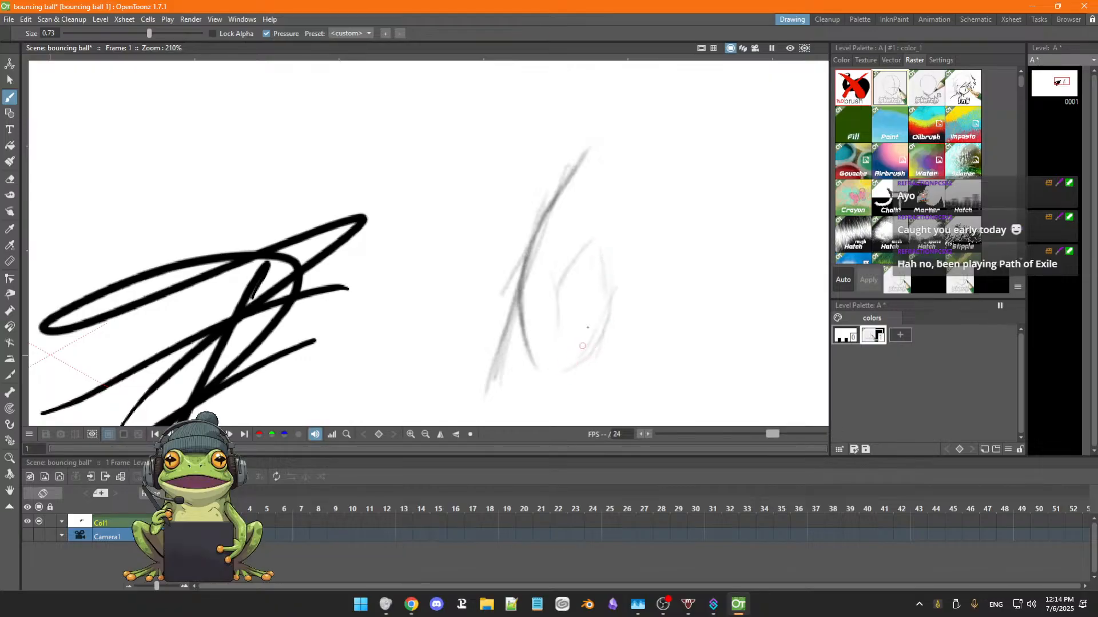
drag(536, 328, 620, 278)
drag(558, 309, 620, 261)
drag(553, 298, 595, 262)
mouse_move(557, 278)
mouse_down()
mouse_move(589, 226)
mouse_move(634, 205)
mouse_up()
mouse_move(587, 231)
mouse_down()
mouse_move(642, 203)
mouse_move(614, 212)
mouse_move(705, 200)
mouse_up()
drag(608, 218, 552, 272)
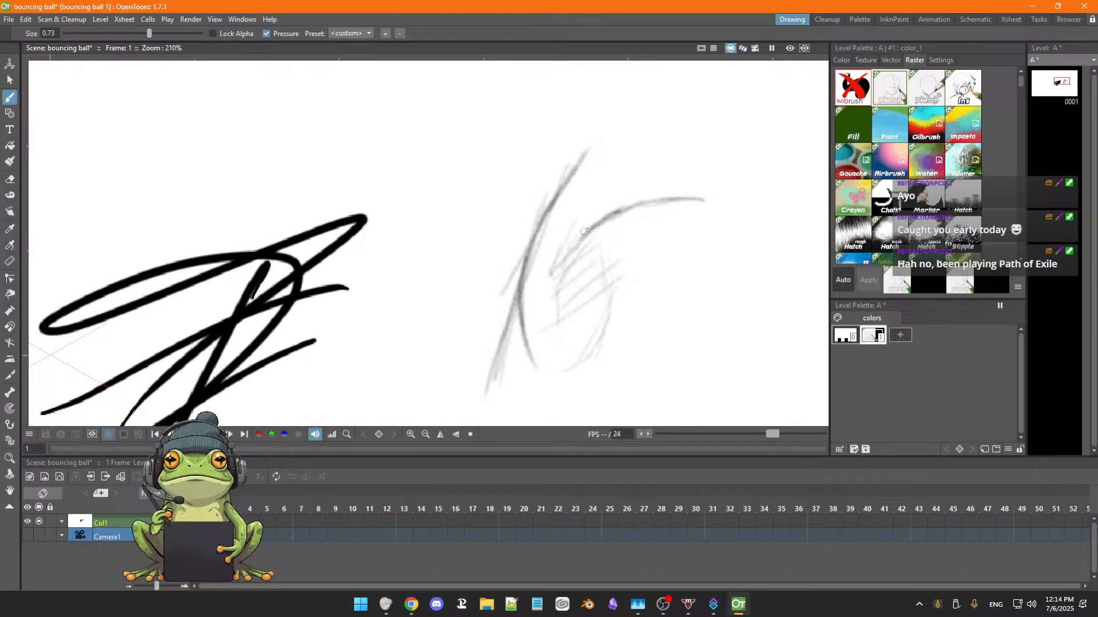
drag(579, 237, 550, 283)
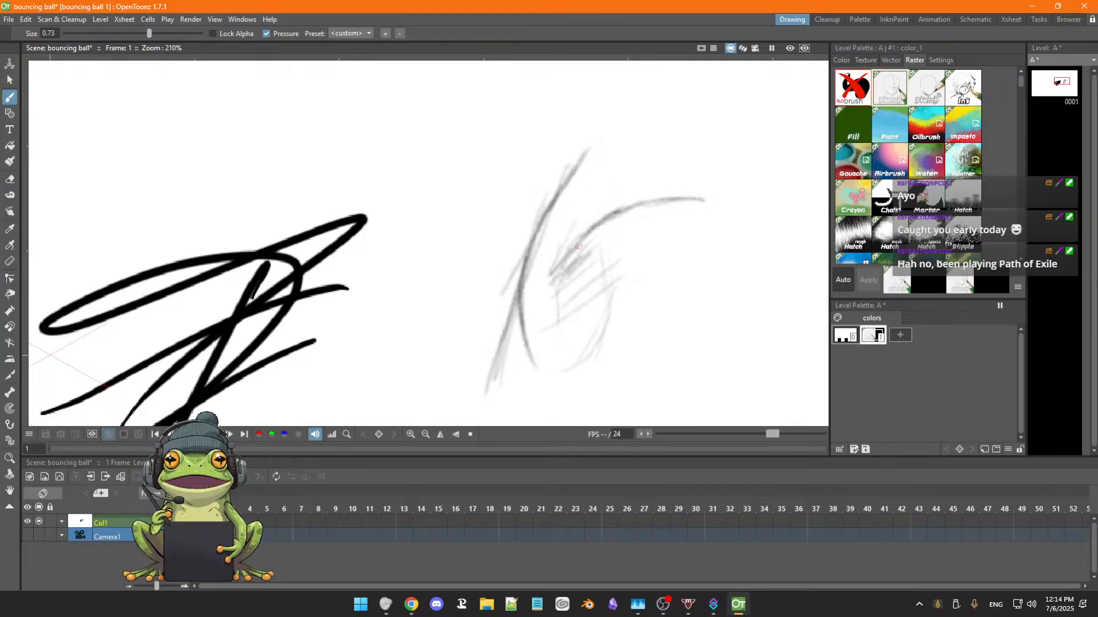
Select the black scribble and the pencil test strokes with one freehand selection and delete them.
scroll(582, 250, down, 2)
scroll(582, 250, down, 3)
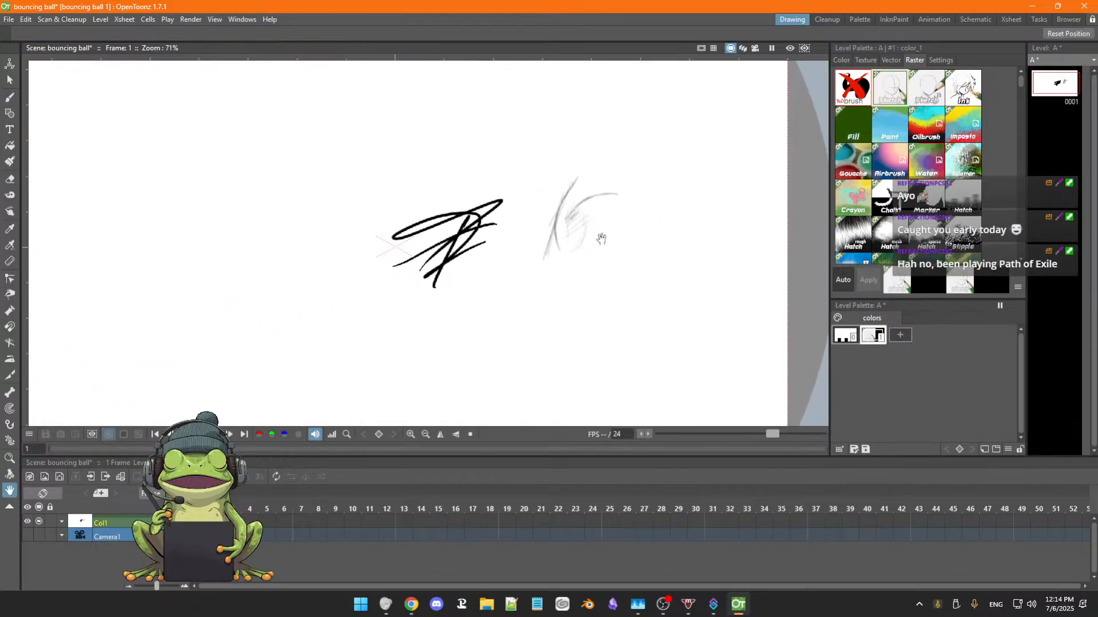
key(s)
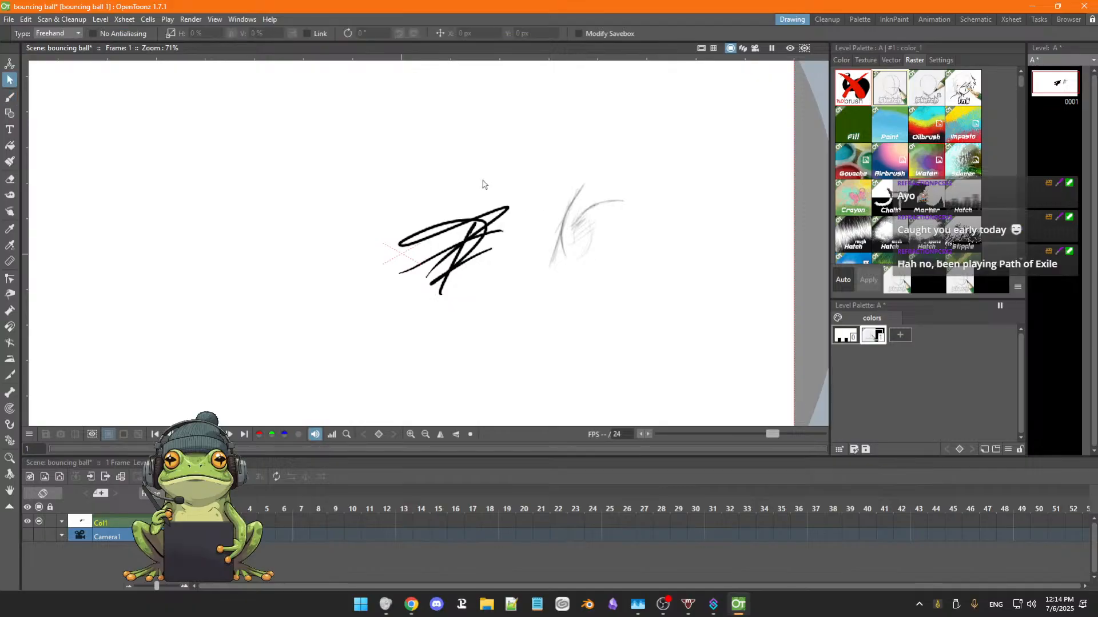
mouse_move(342, 184)
mouse_down()
mouse_move(316, 286)
mouse_move(698, 179)
mouse_move(359, 197)
mouse_up()
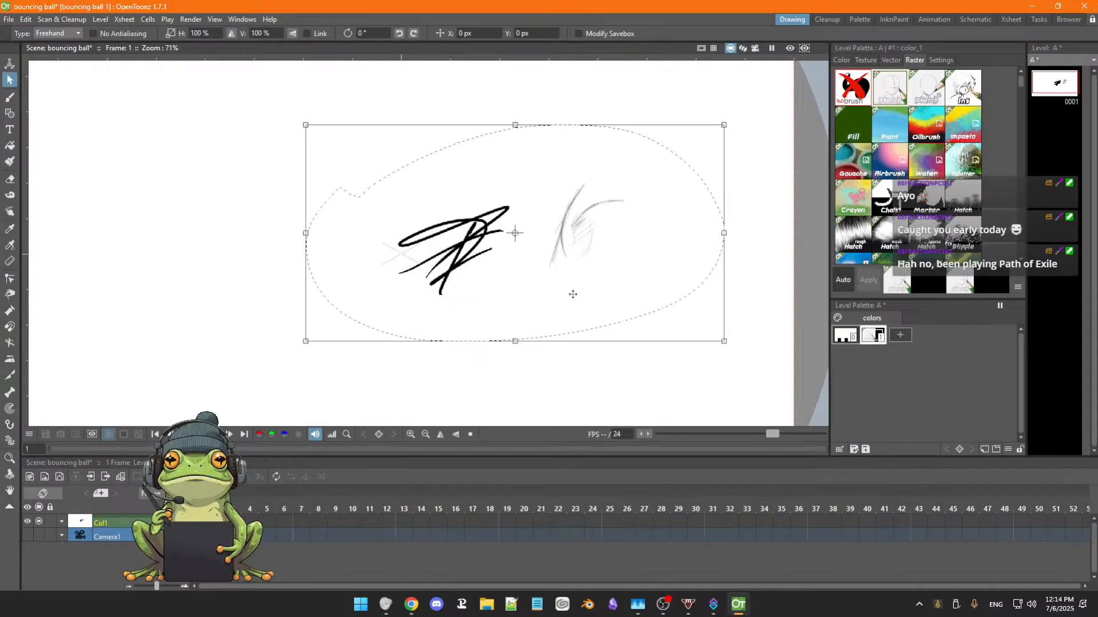
key(Delete)
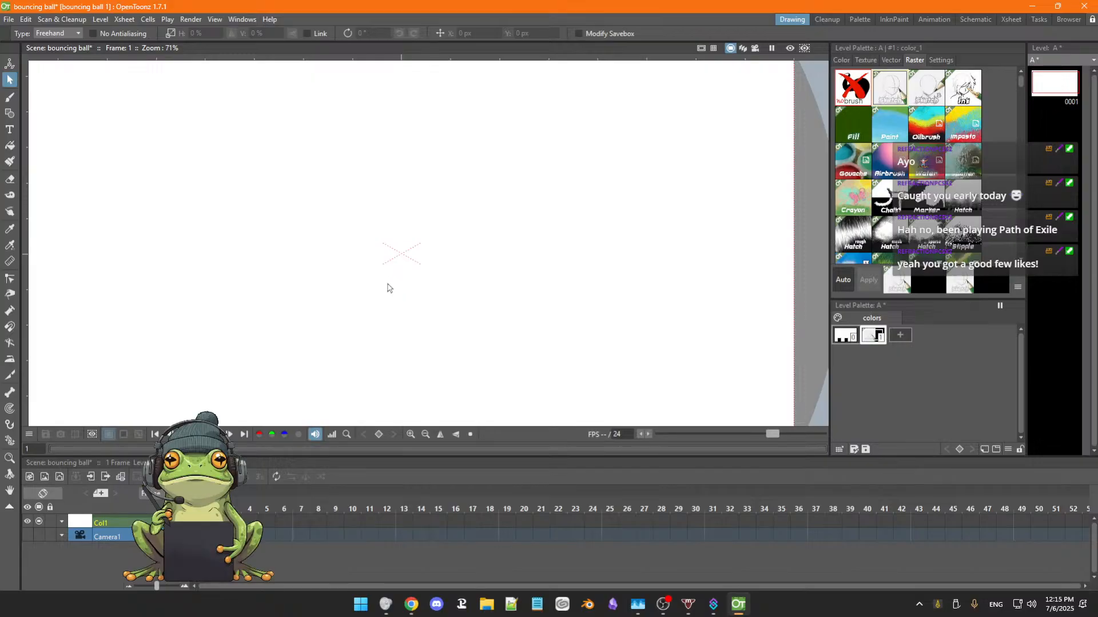
Activate the Brush tool with the whole camera frame in view and turn off the Camera Box display.
key(space)
mouse_move(385, 280)
mouse_down()
mouse_move(400, 301)
mouse_move(401, 286)
mouse_up()
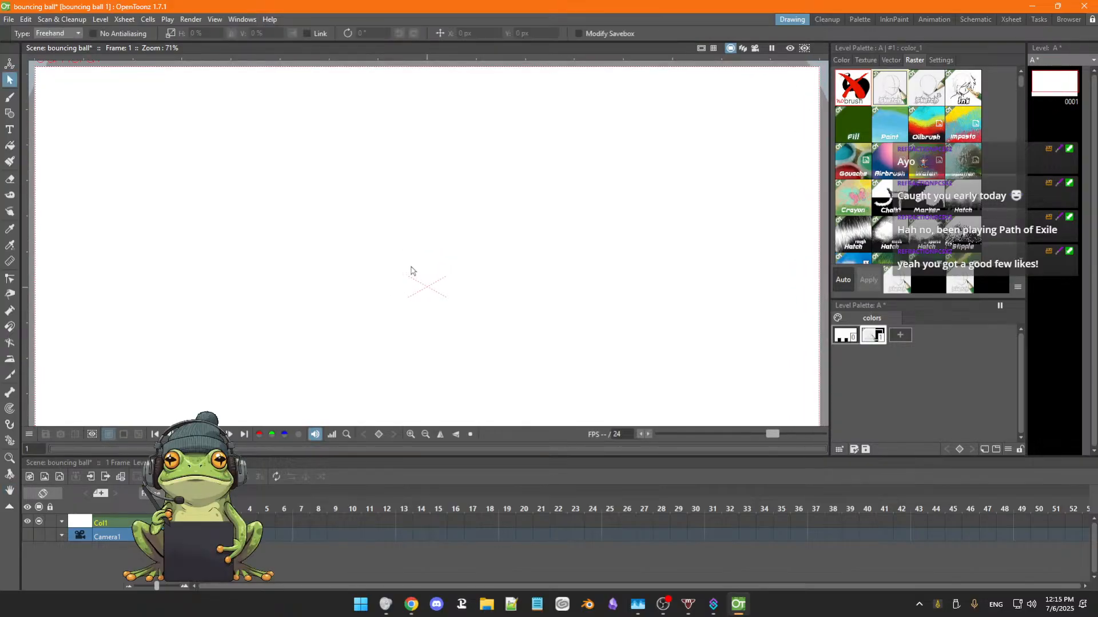
scroll(406, 277, down, 3)
key(space)
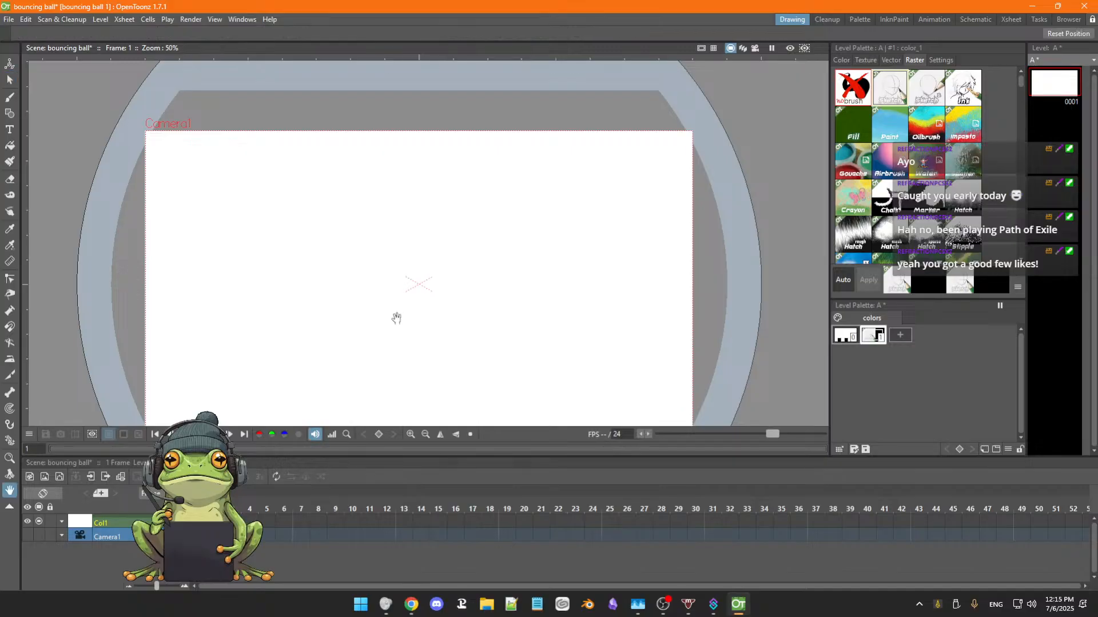
drag(396, 319, 393, 292)
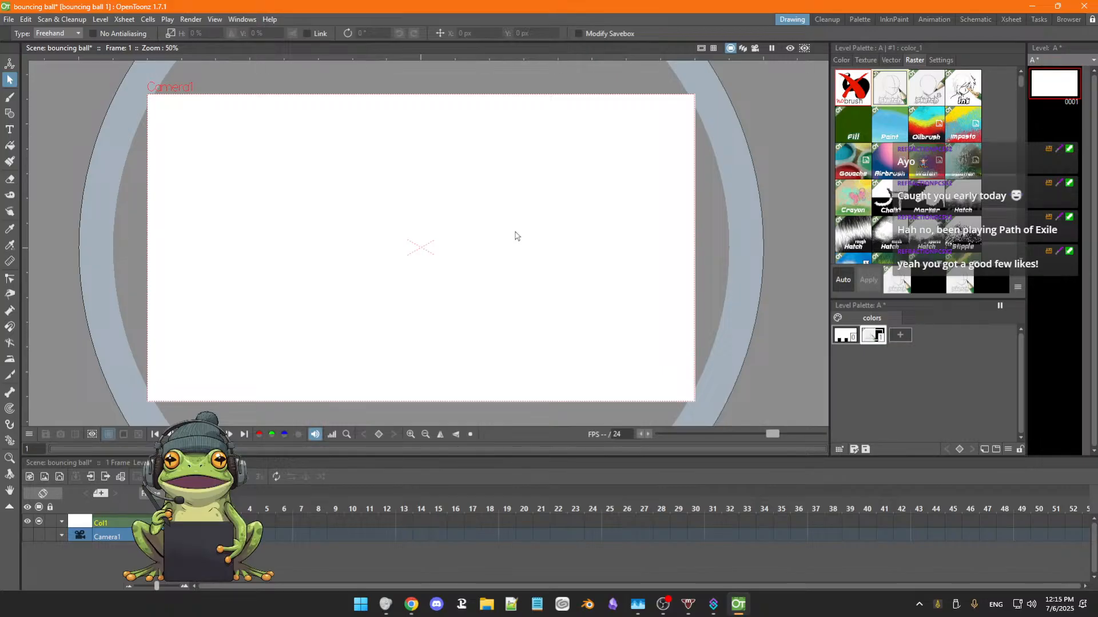
key(b)
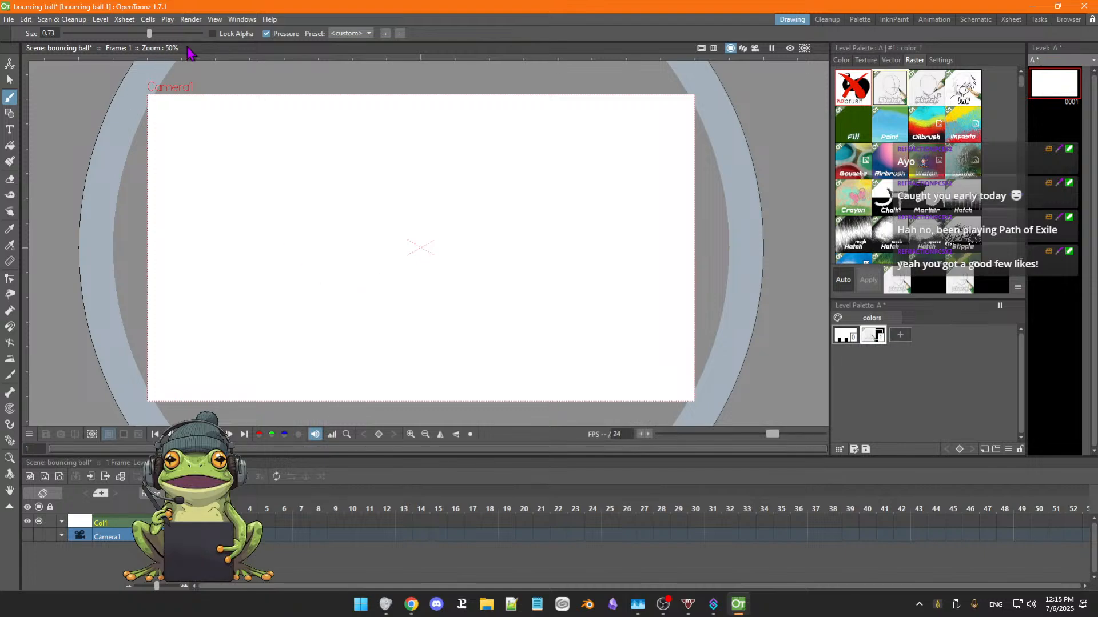
click(215, 20)
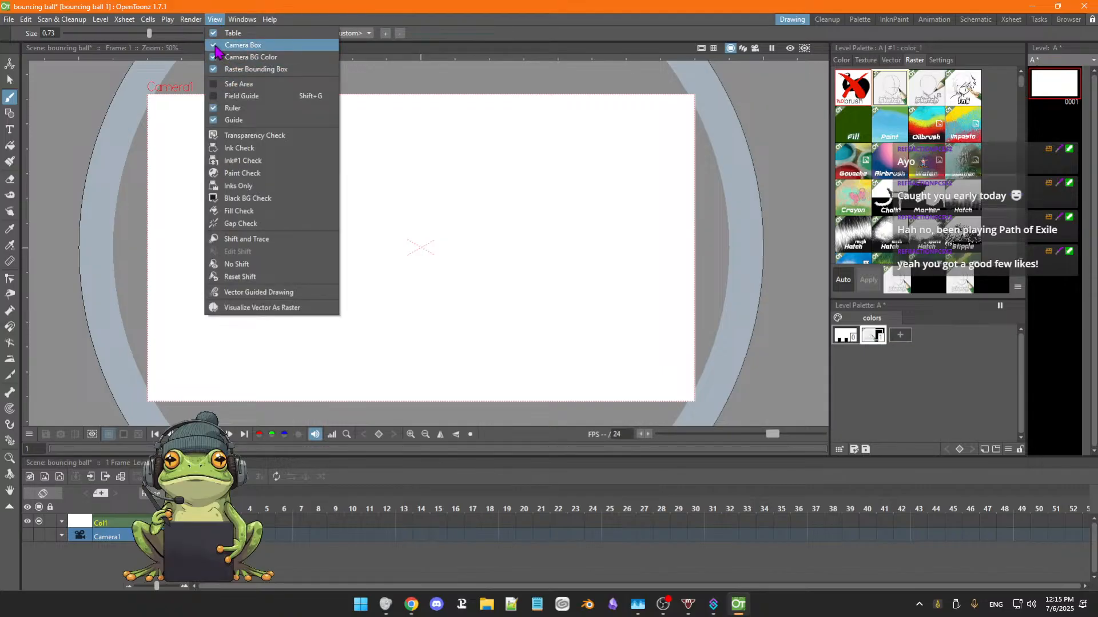
click(219, 46)
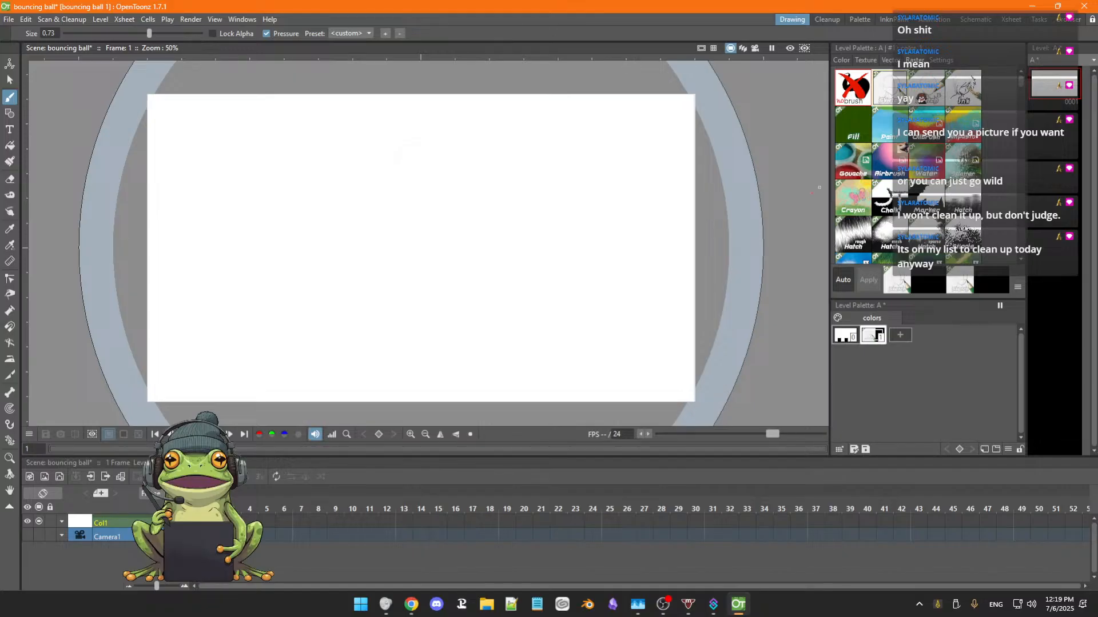
Sketch the ball on frame 1 as a faint pencil circle near the canvas's upper middle, erasing stray lines around it.
drag(1020, 84, 1022, 107)
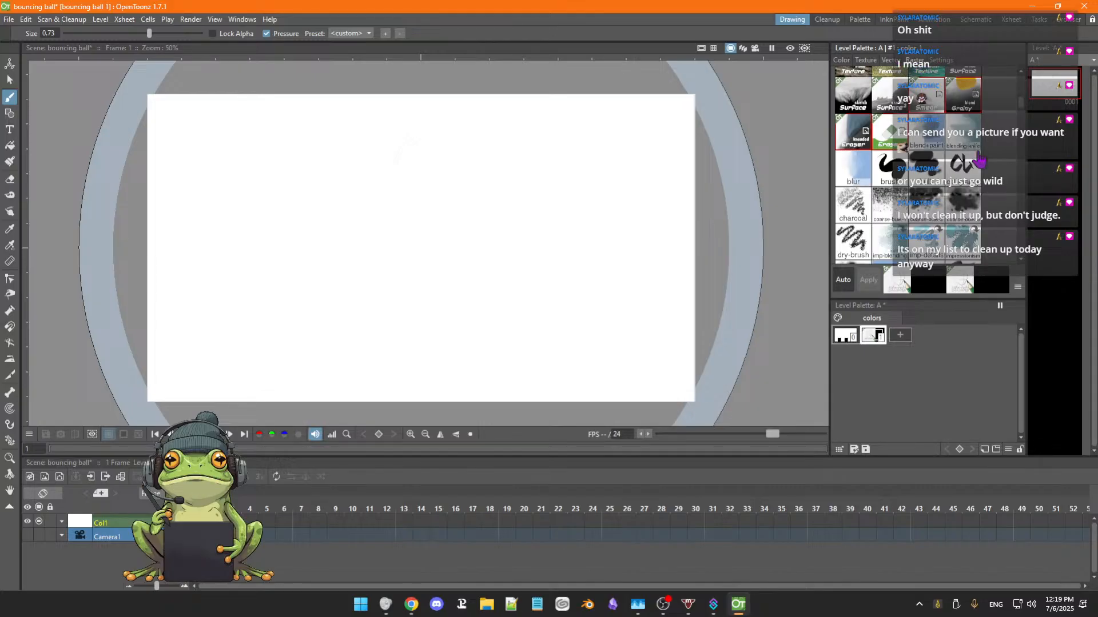
scroll(1021, 100, up, 5)
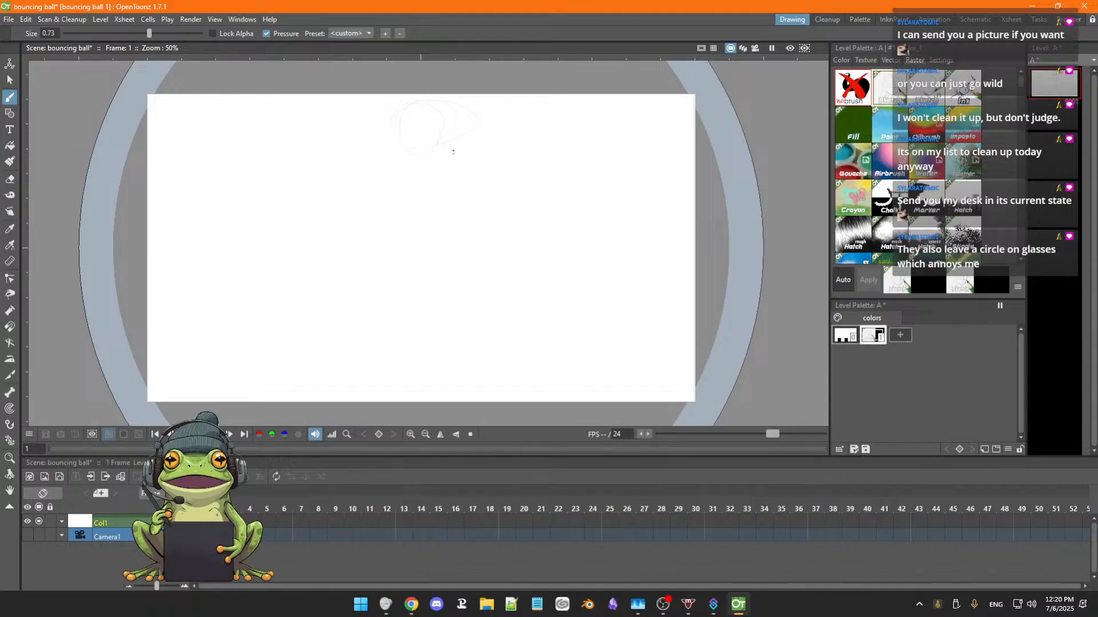
key(e)
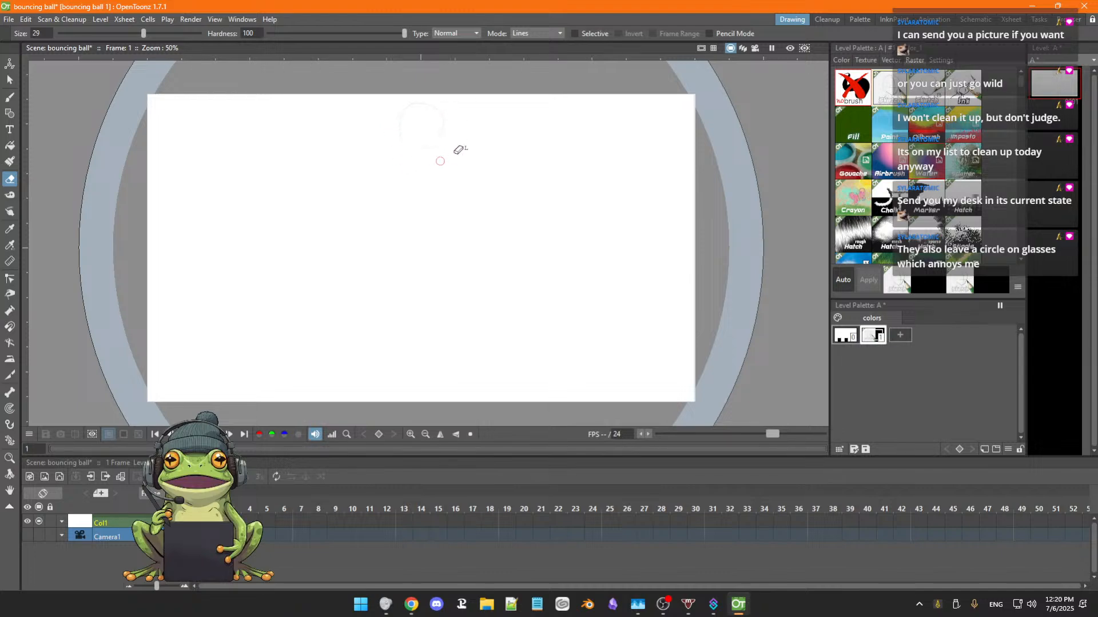
key(b)
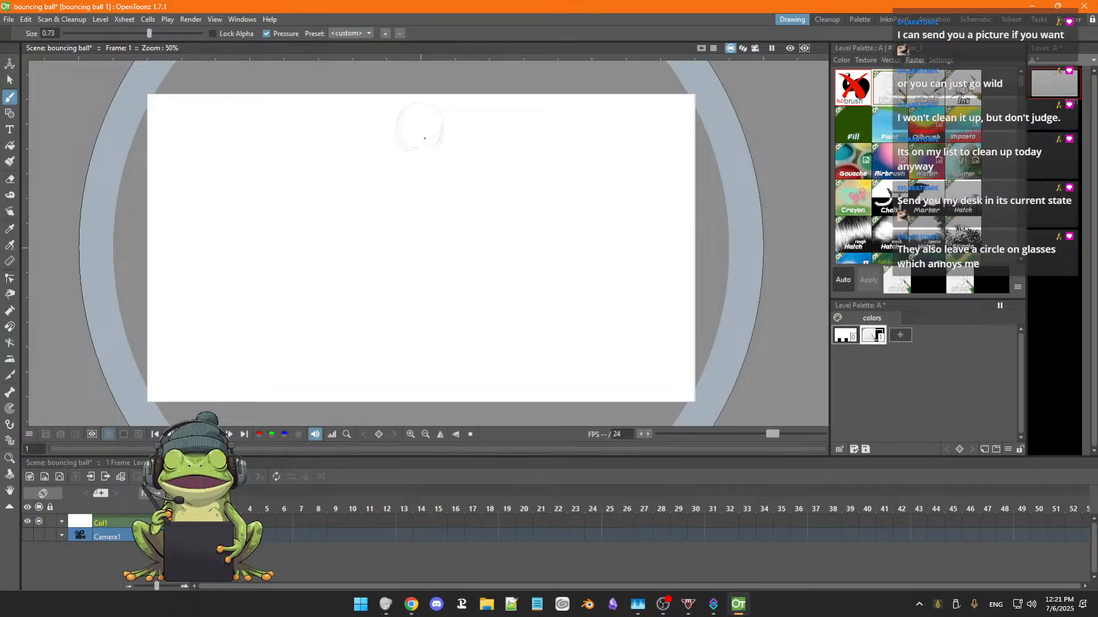
key(e)
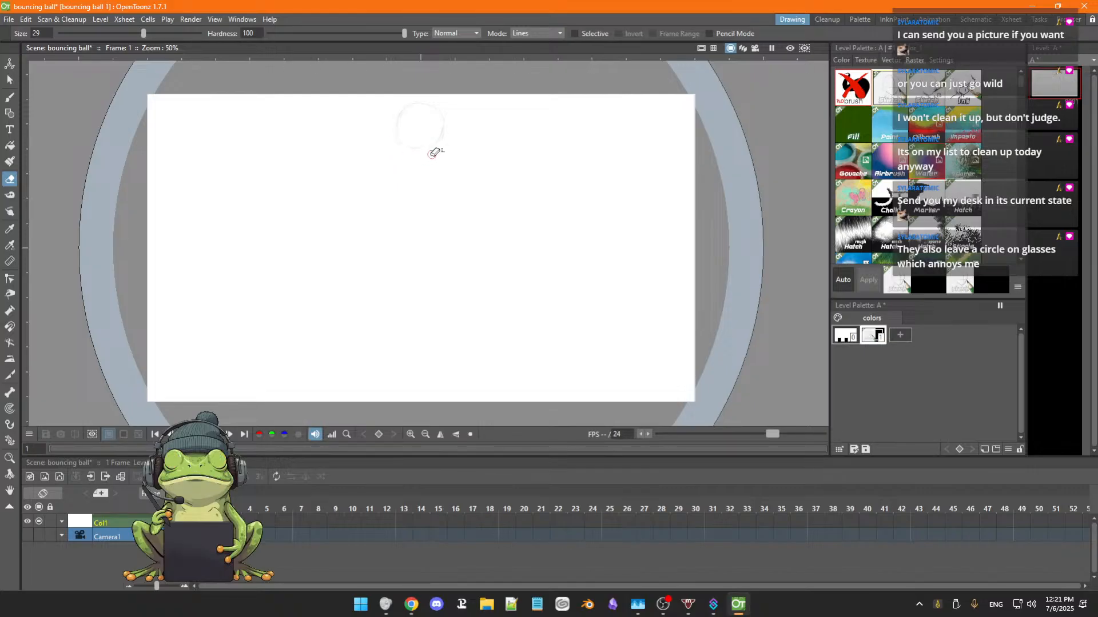
key(b)
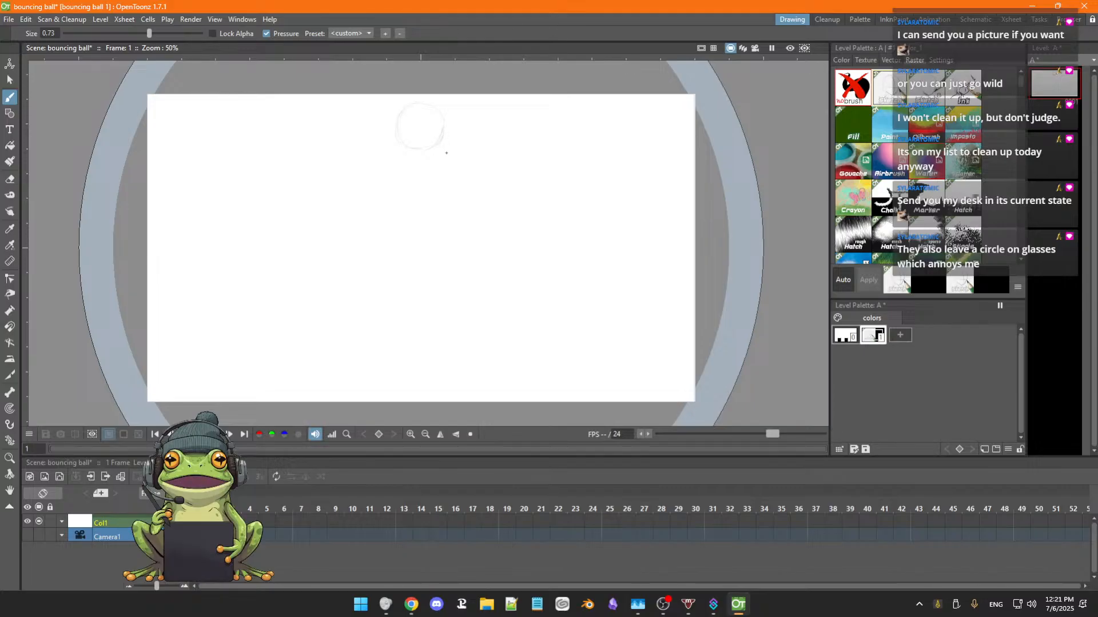
key(space)
mouse_move(457, 182)
mouse_down()
mouse_move(456, 193)
mouse_move(462, 178)
mouse_up()
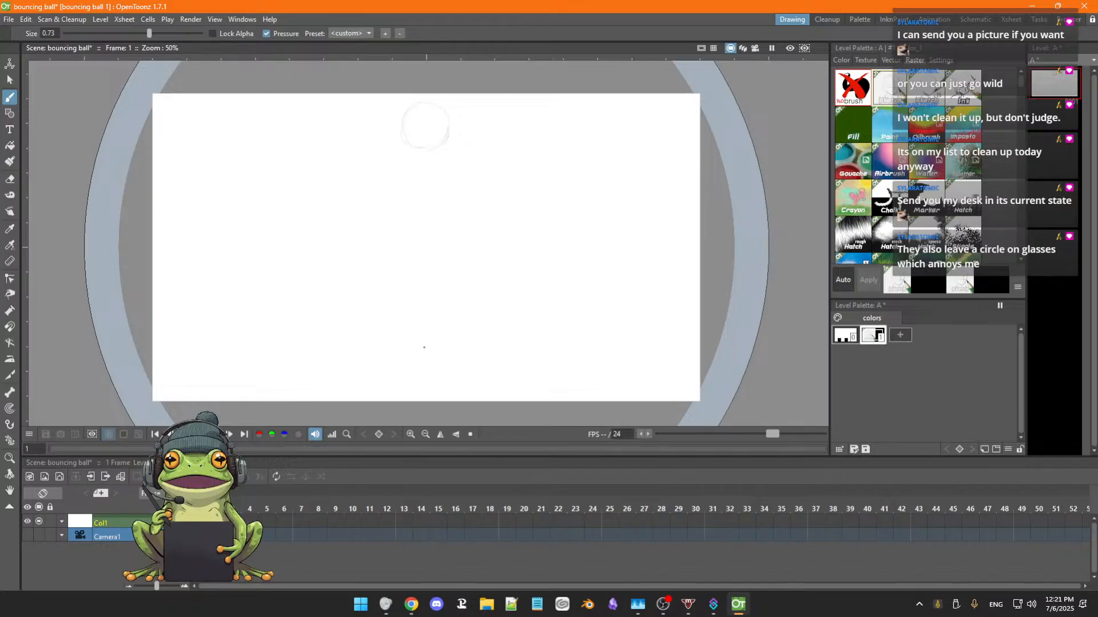
Flip back and forth between frames 1 and 2 to compare the ball drawing with the empty frame.
key(period)
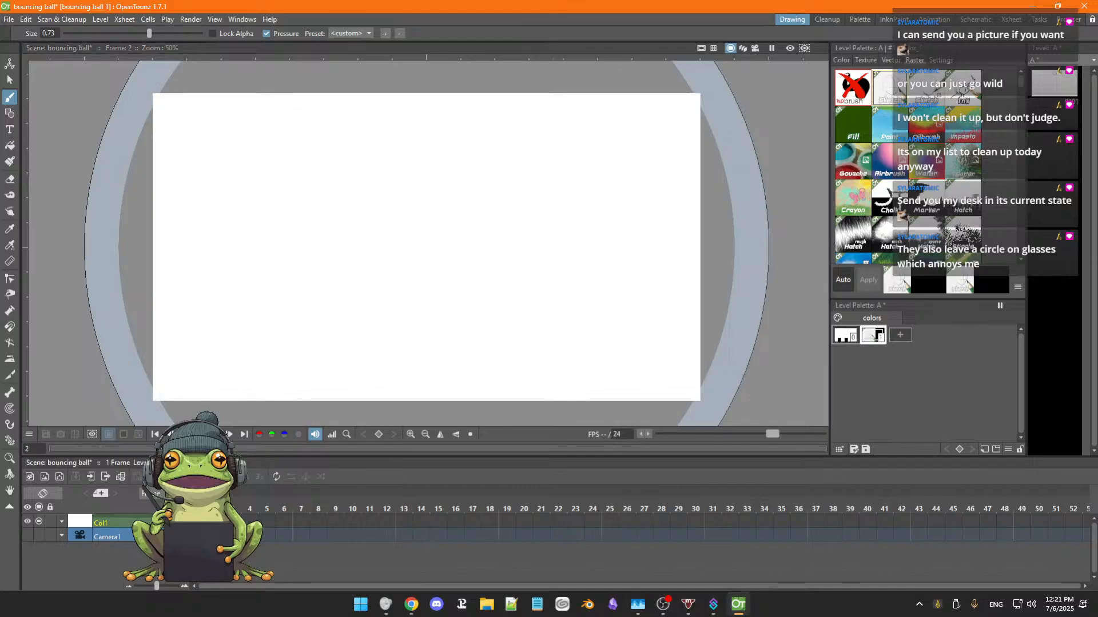
key(comma)
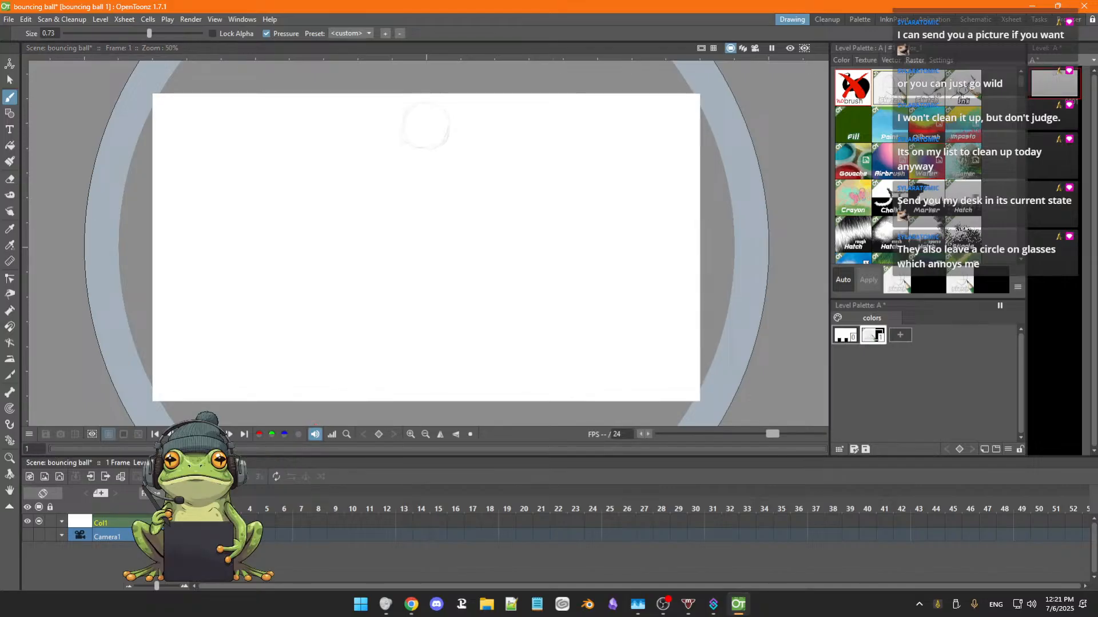
key(period)
key(comma)
key(period)
key(comma)
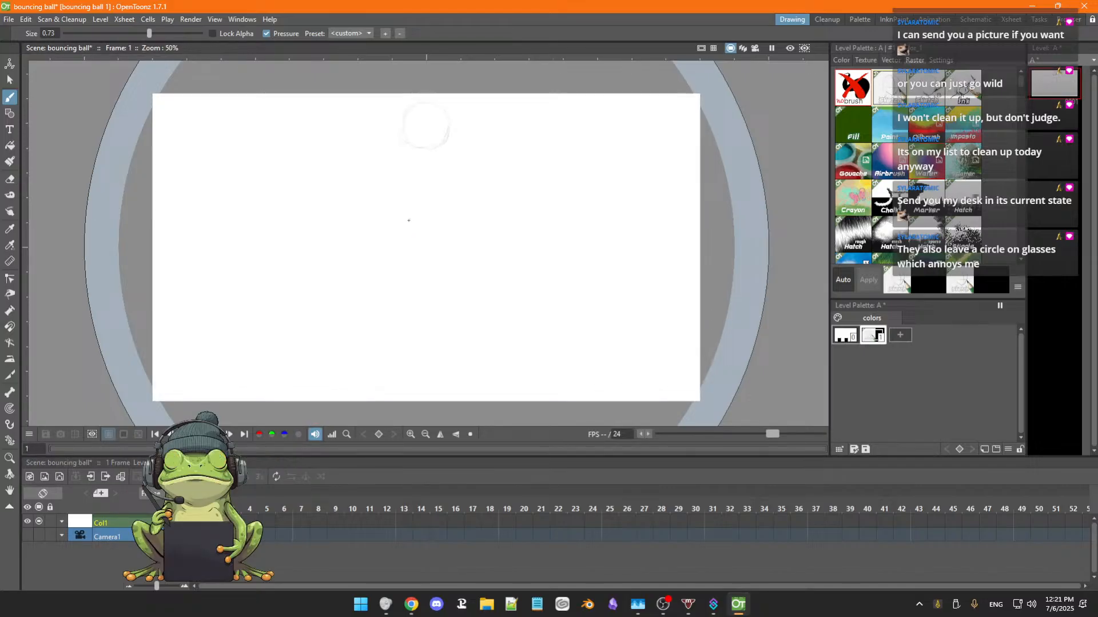
key(period)
key(comma)
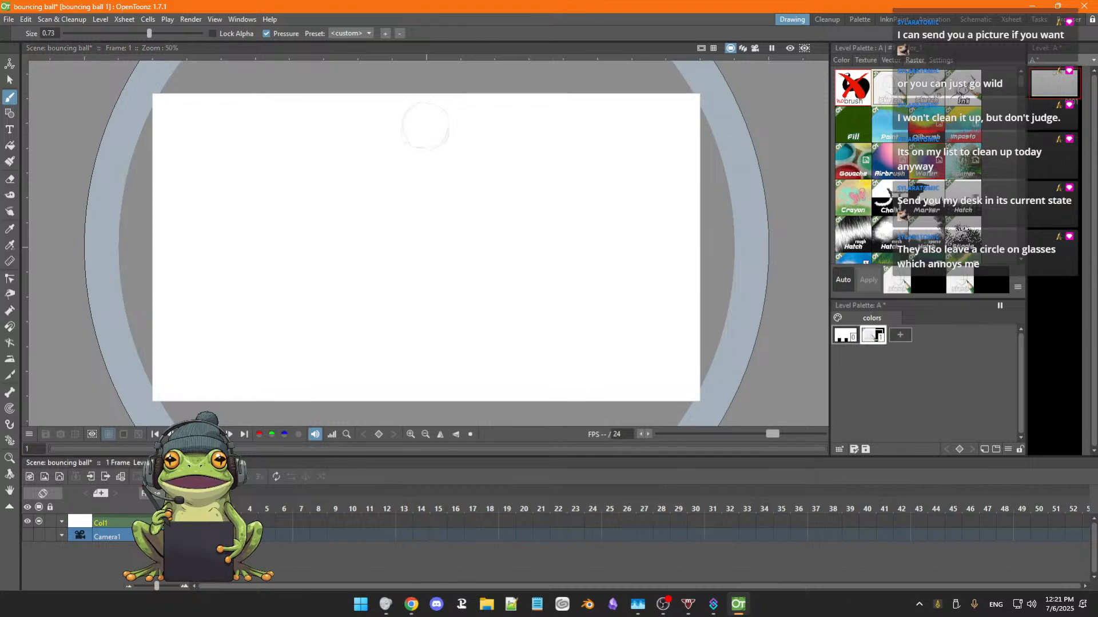
Draw the ball on frame 2 slightly lower than on frame 1, erasing the first outline and redrawing it as a light pencil circle.
key(period)
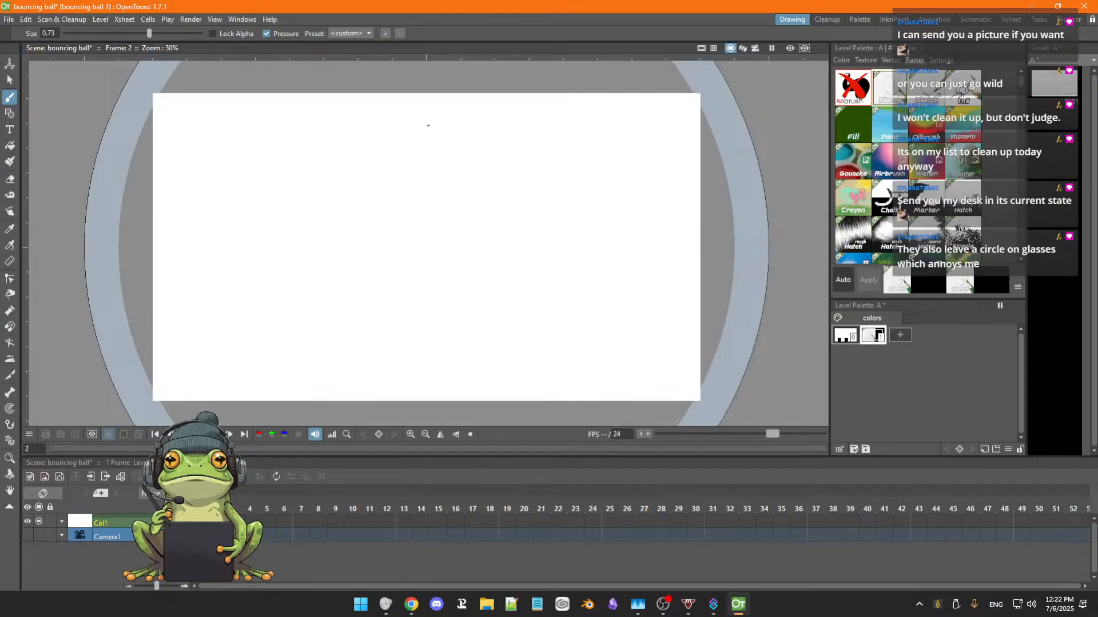
drag(427, 126, 411, 131)
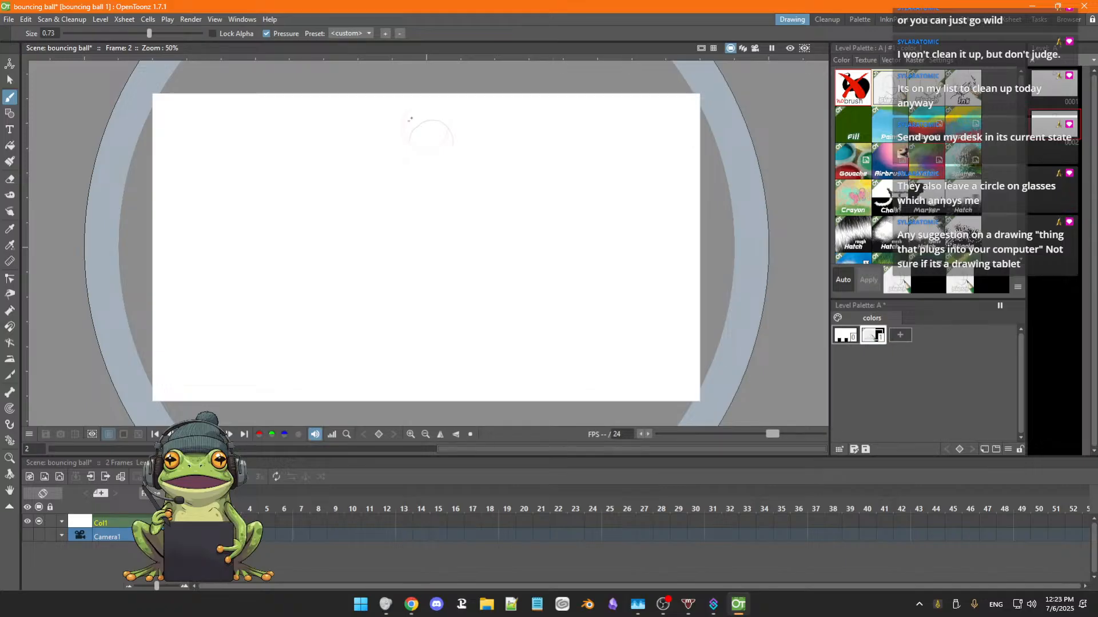
scroll(418, 120, up, 3)
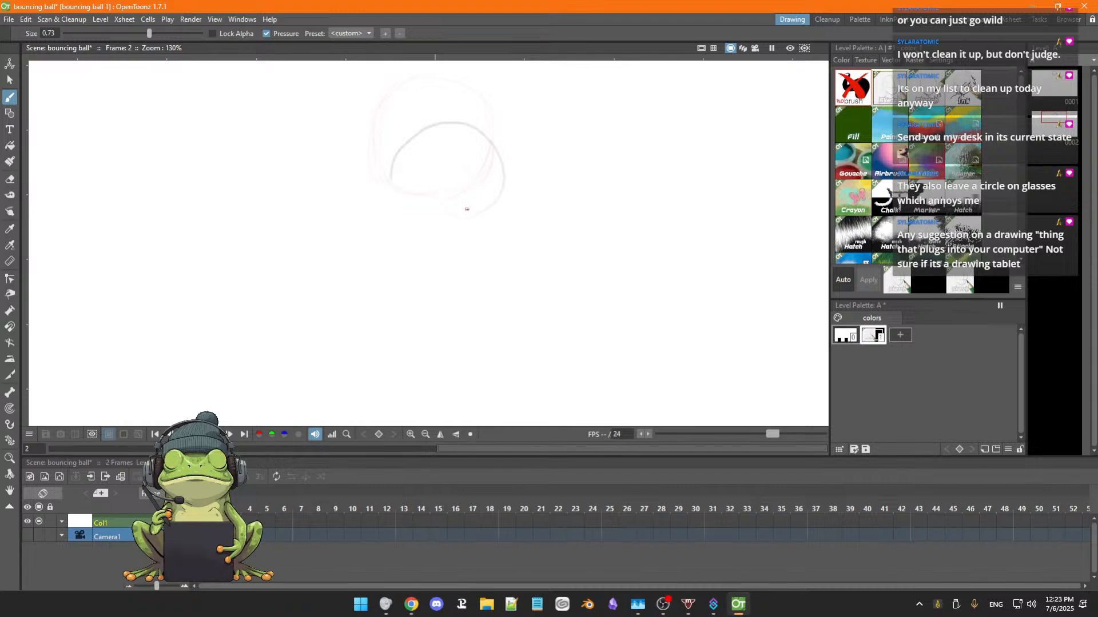
key(a)
mouse_move(509, 170)
mouse_down()
mouse_move(472, 213)
mouse_move(496, 179)
mouse_move(489, 153)
mouse_move(449, 126)
mouse_move(408, 150)
mouse_move(391, 178)
mouse_move(406, 198)
mouse_move(472, 178)
mouse_move(464, 188)
mouse_move(496, 140)
mouse_move(481, 169)
mouse_move(447, 191)
mouse_move(488, 161)
mouse_up()
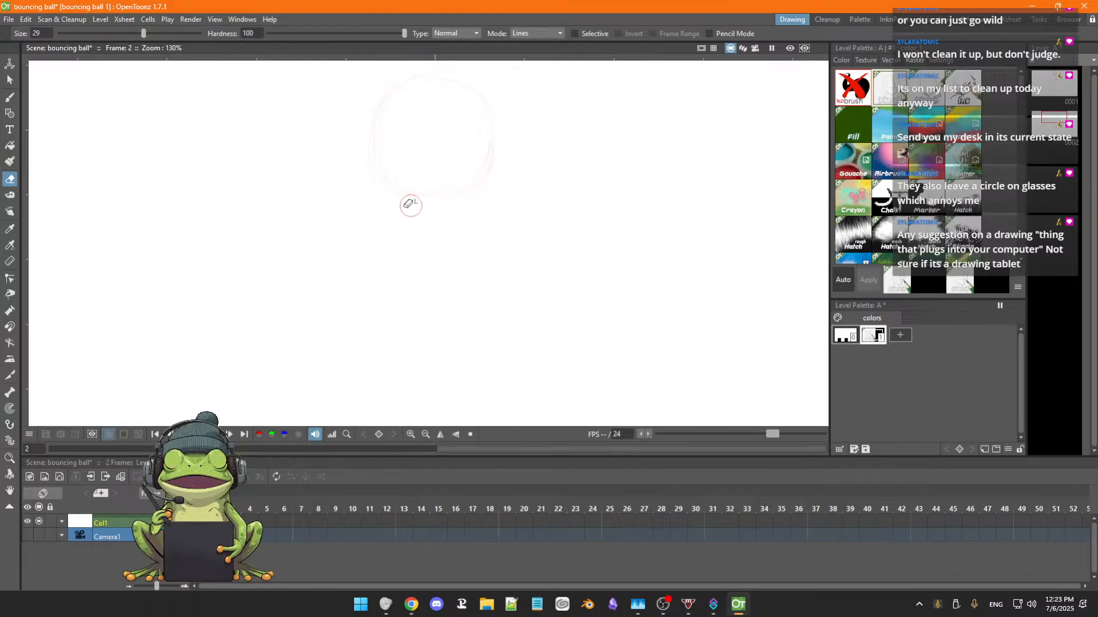
key(b)
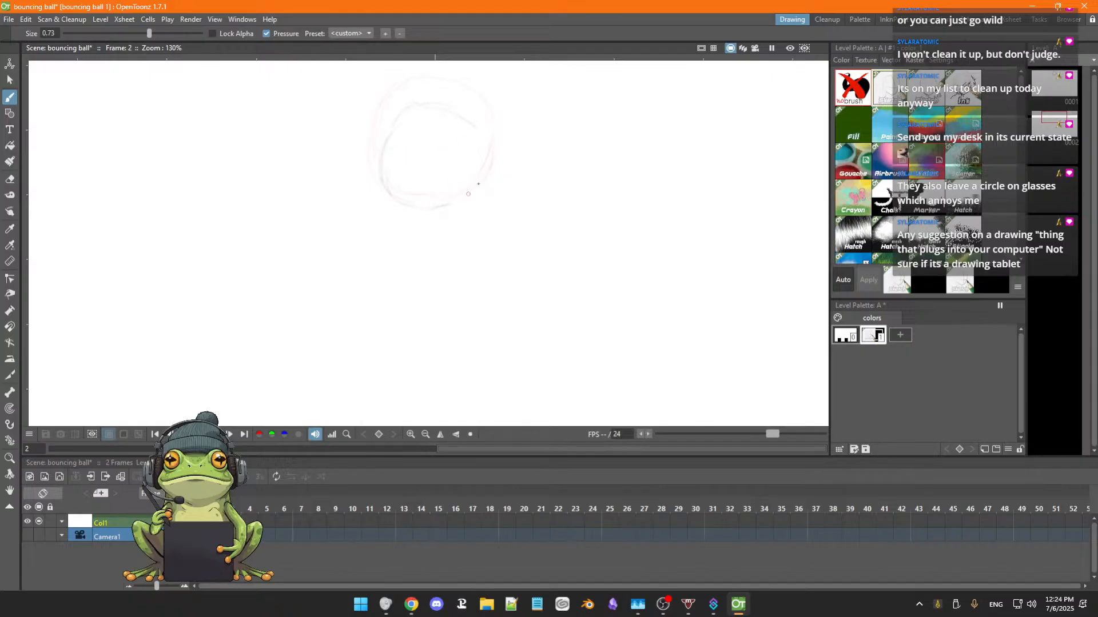
mouse_move(472, 119)
mouse_down()
mouse_move(487, 166)
mouse_move(484, 133)
mouse_move(478, 173)
mouse_move(484, 133)
mouse_move(451, 206)
mouse_up()
drag(383, 148, 397, 198)
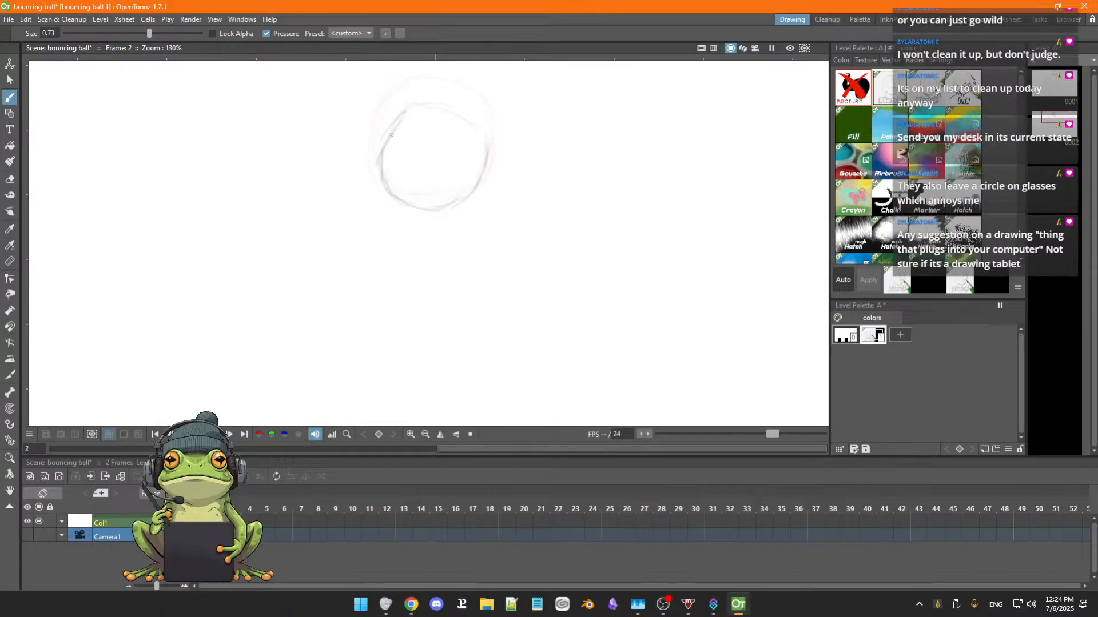
drag(456, 119, 484, 143)
Draw the ball on frame 3 as a pencil circle a little below the frame 2 ball, undoing the first smaller circle.
key(period)
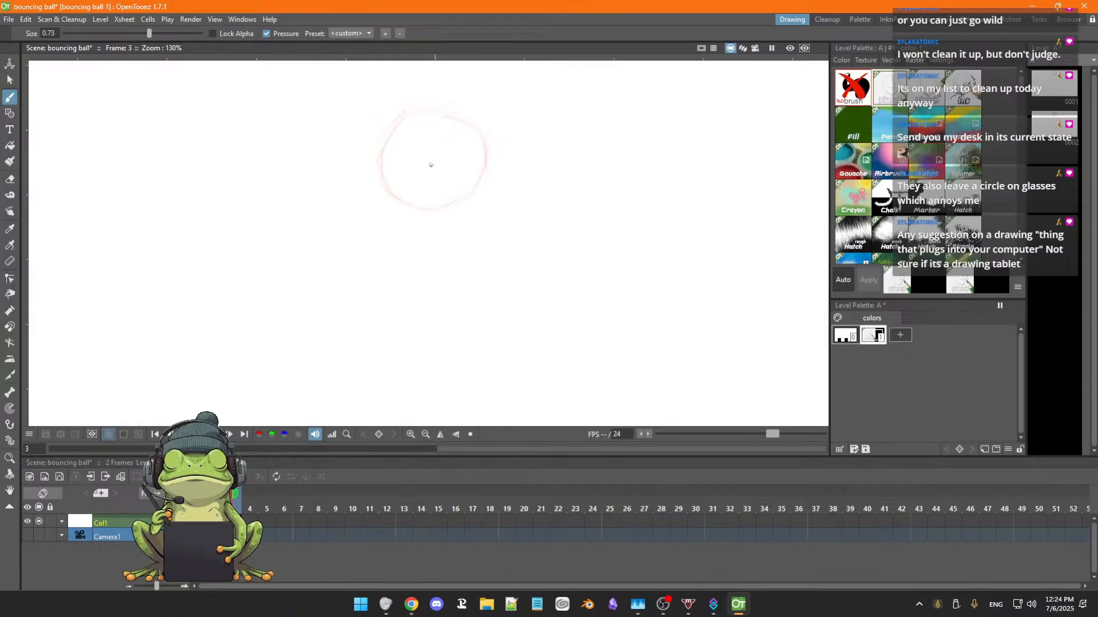
mouse_move(403, 146)
mouse_down()
mouse_move(400, 213)
mouse_move(456, 161)
mouse_move(409, 145)
mouse_up()
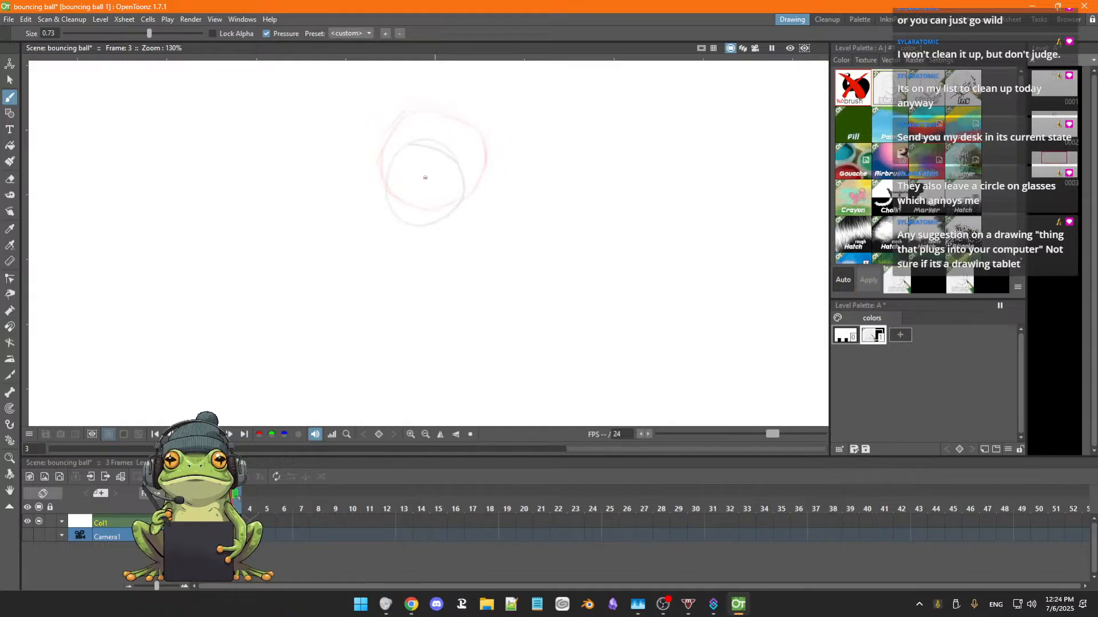
key(ctrl+z)
mouse_move(395, 228)
mouse_down()
mouse_move(457, 151)
mouse_move(395, 177)
mouse_up()
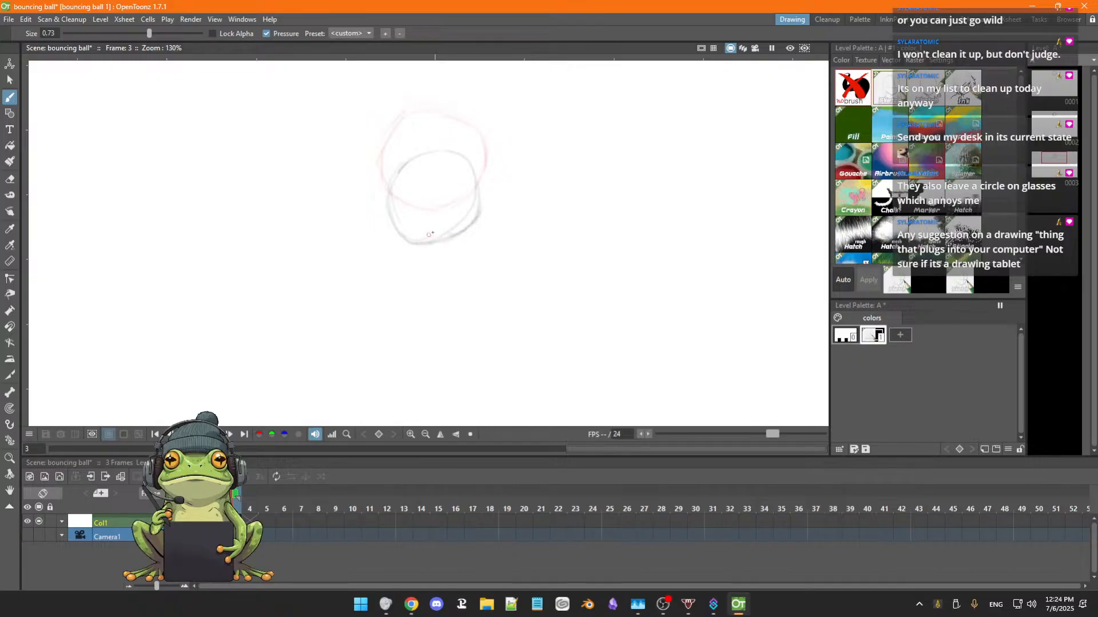
key(a)
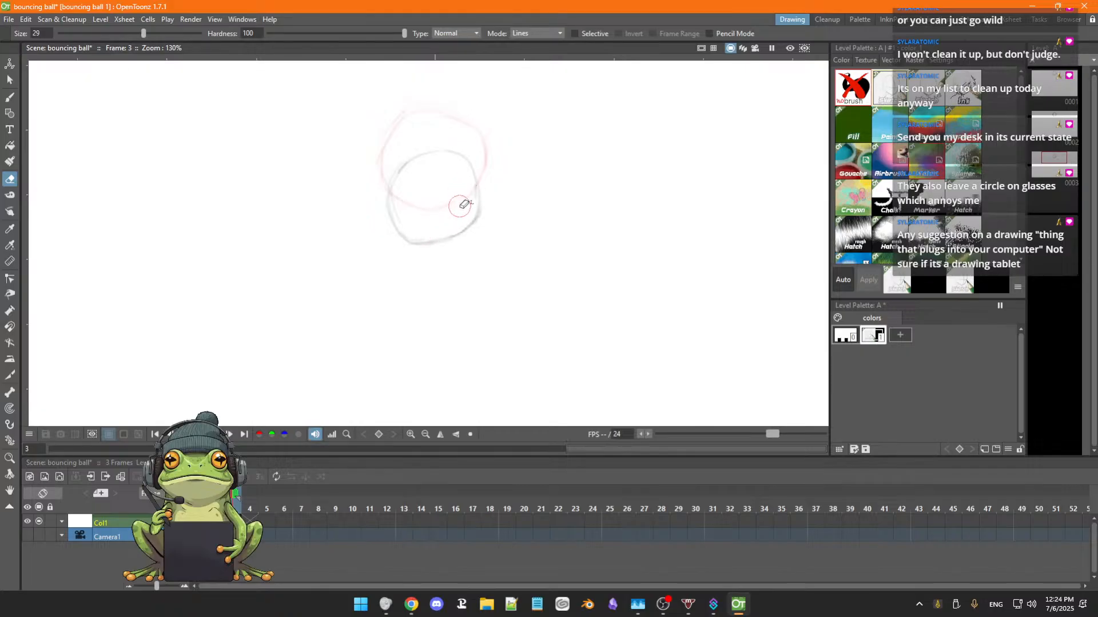
key(b)
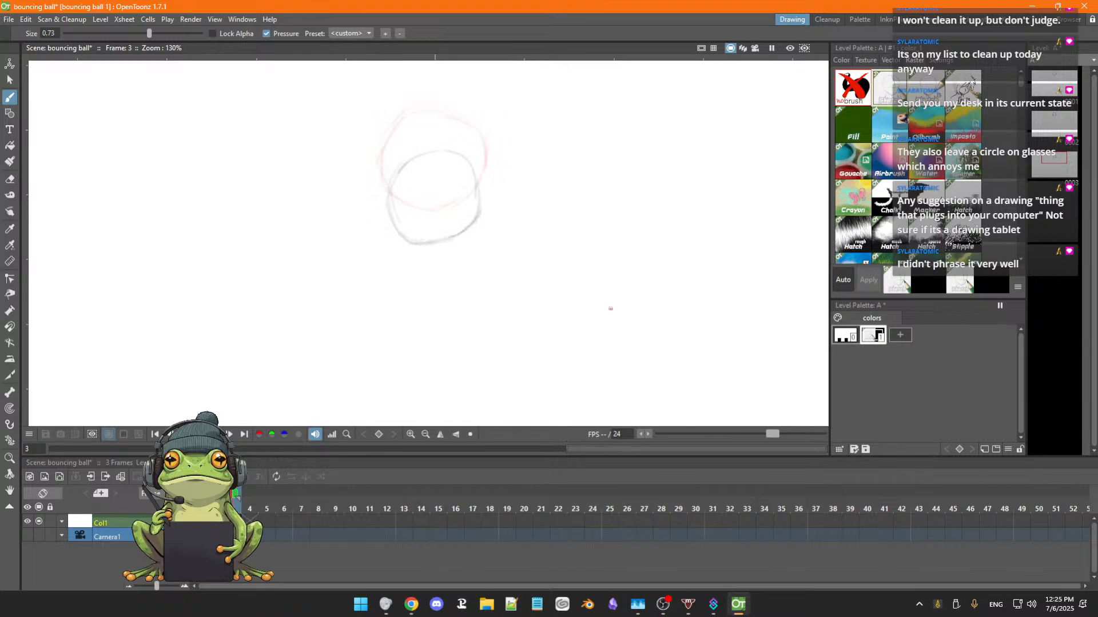
Switch to the Xencelabs tablet settings and review the Pen Tablet SE, 3-Button Pen, Thin Pen and My Quick Keys pages.
click(938, 607)
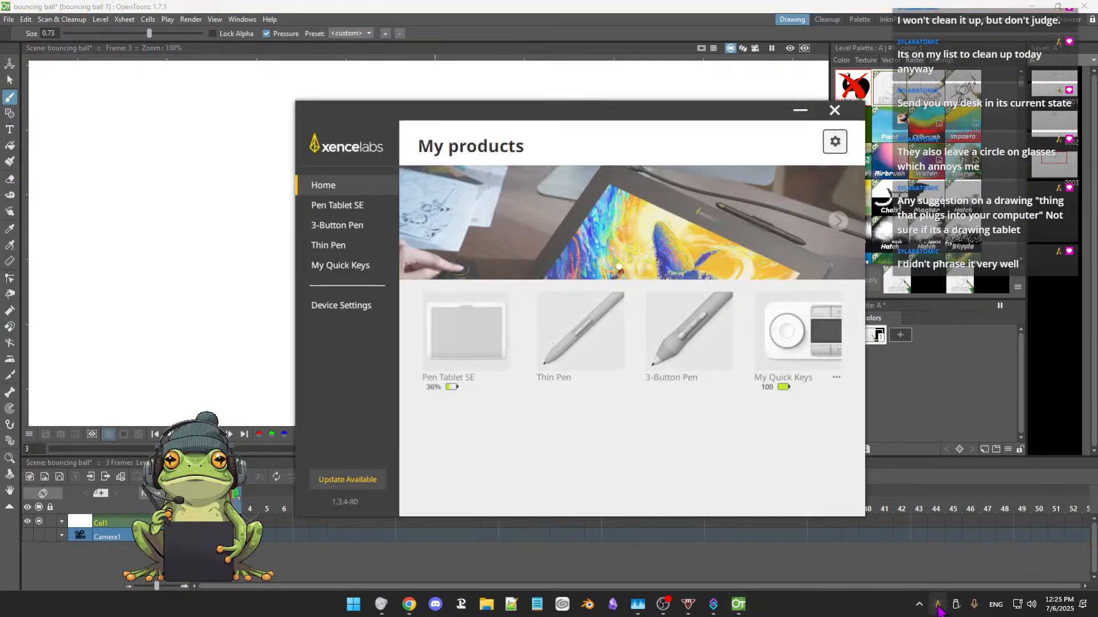
click(473, 341)
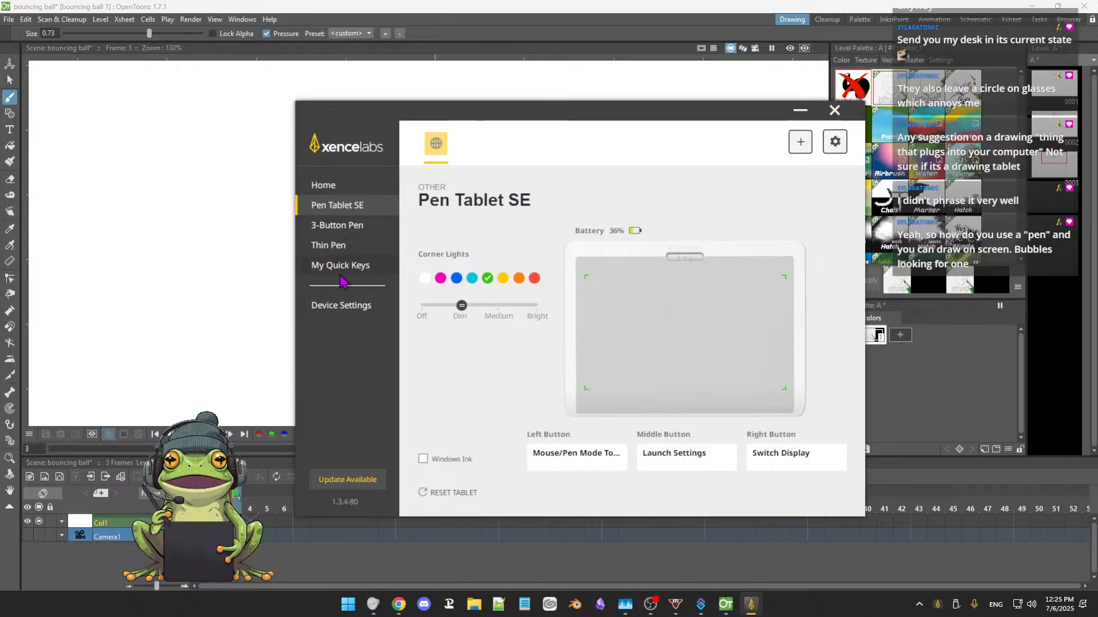
click(335, 227)
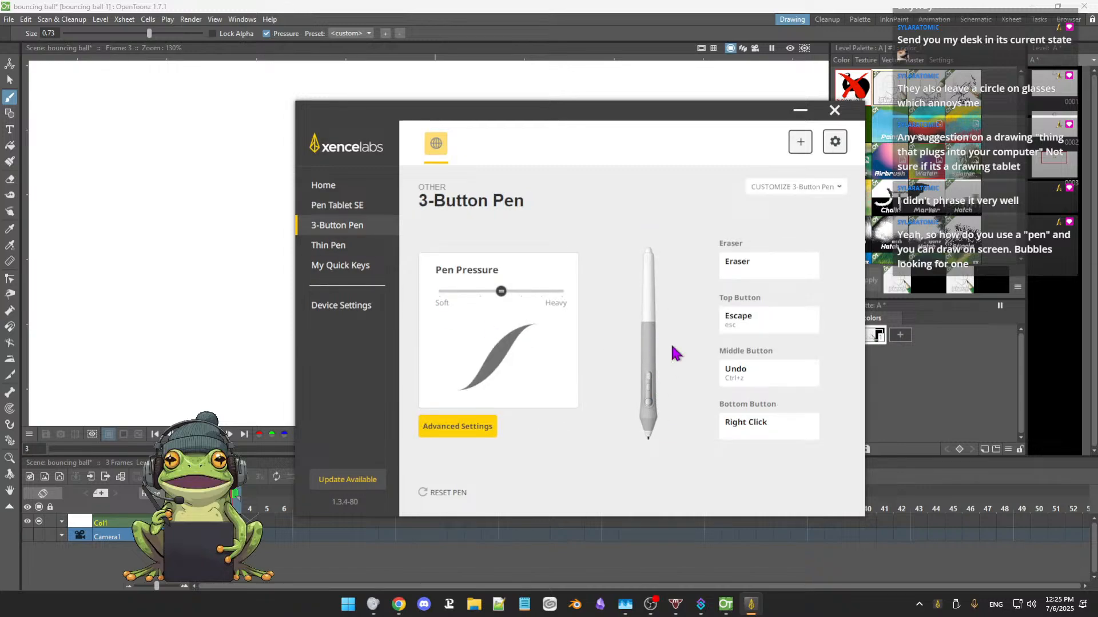
click(329, 245)
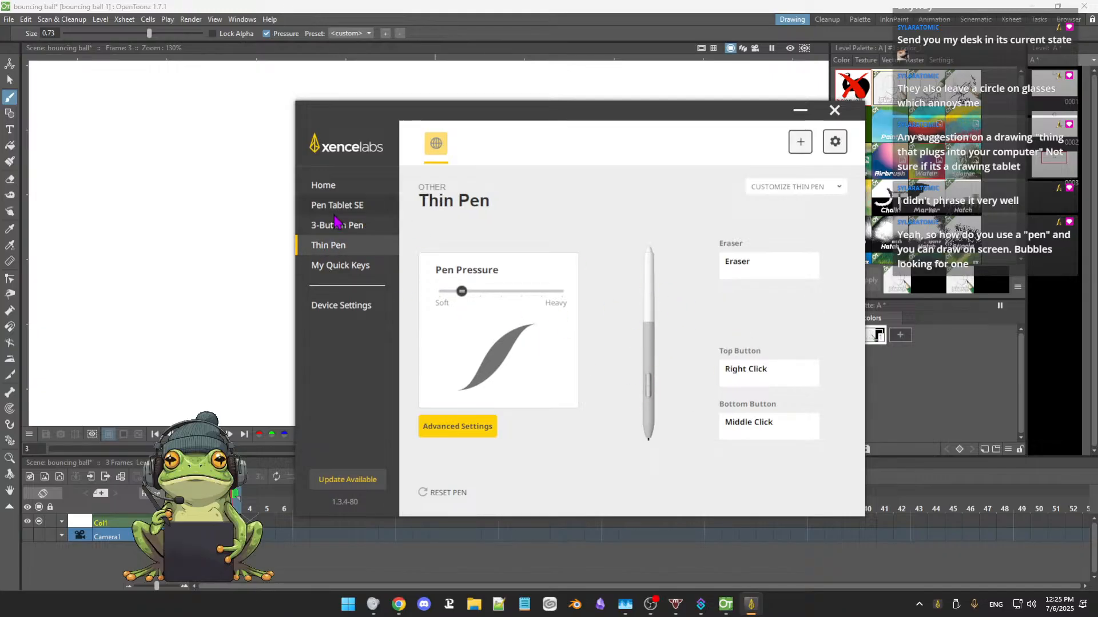
click(335, 228)
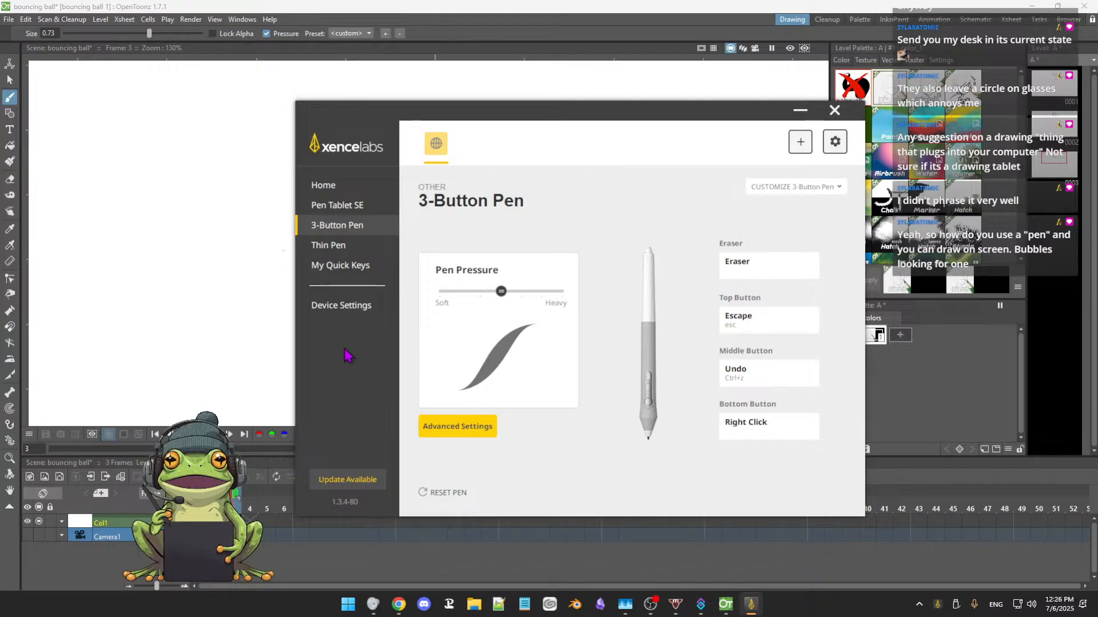
click(339, 208)
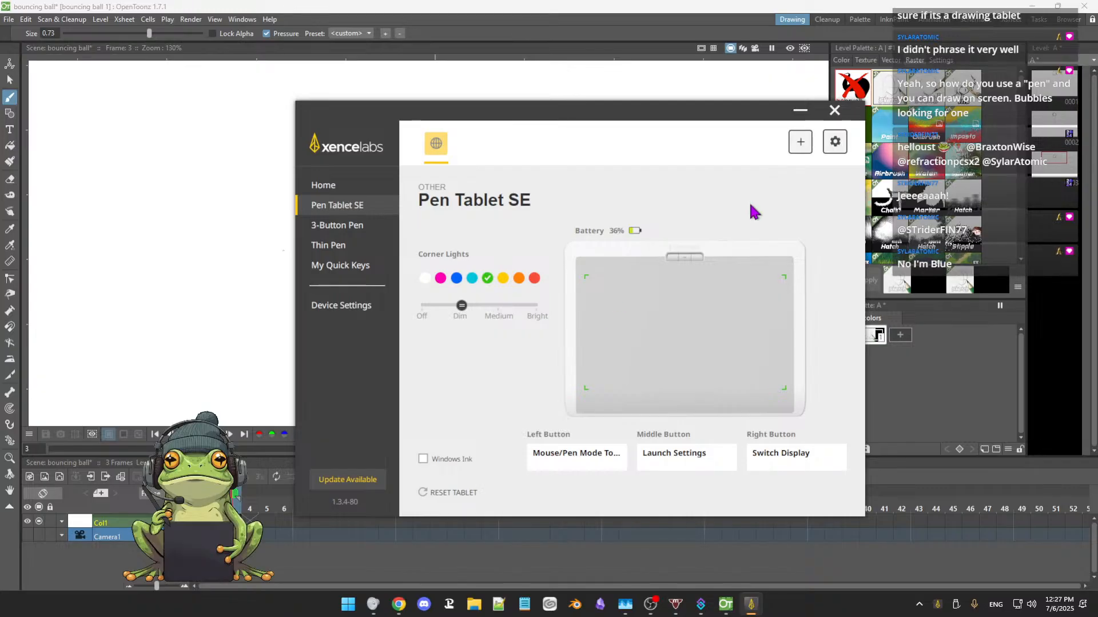
click(835, 110)
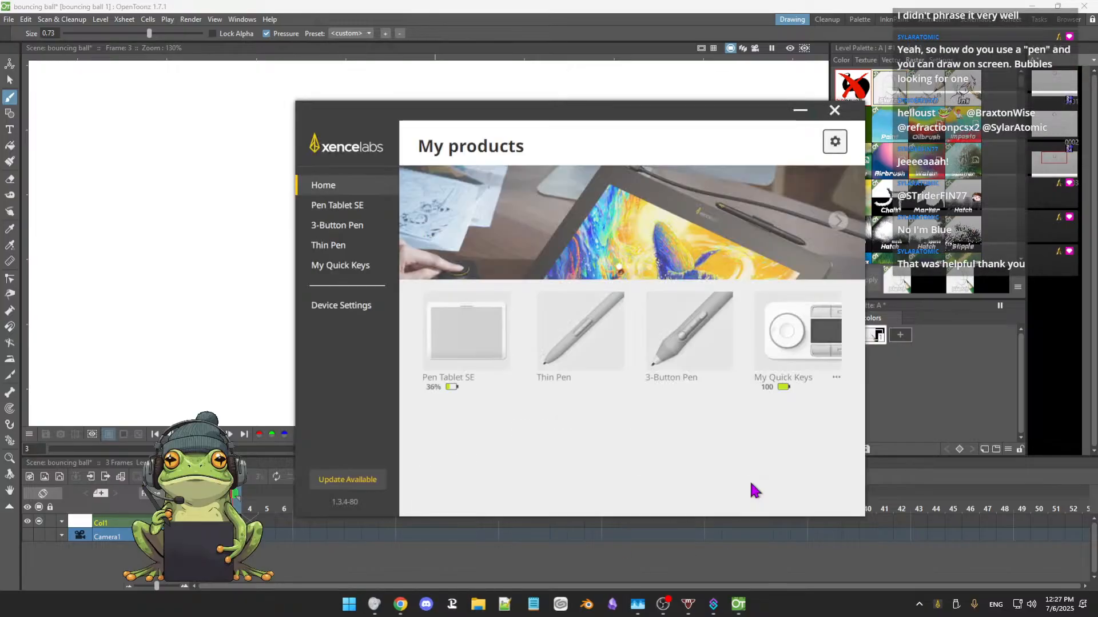
click(799, 344)
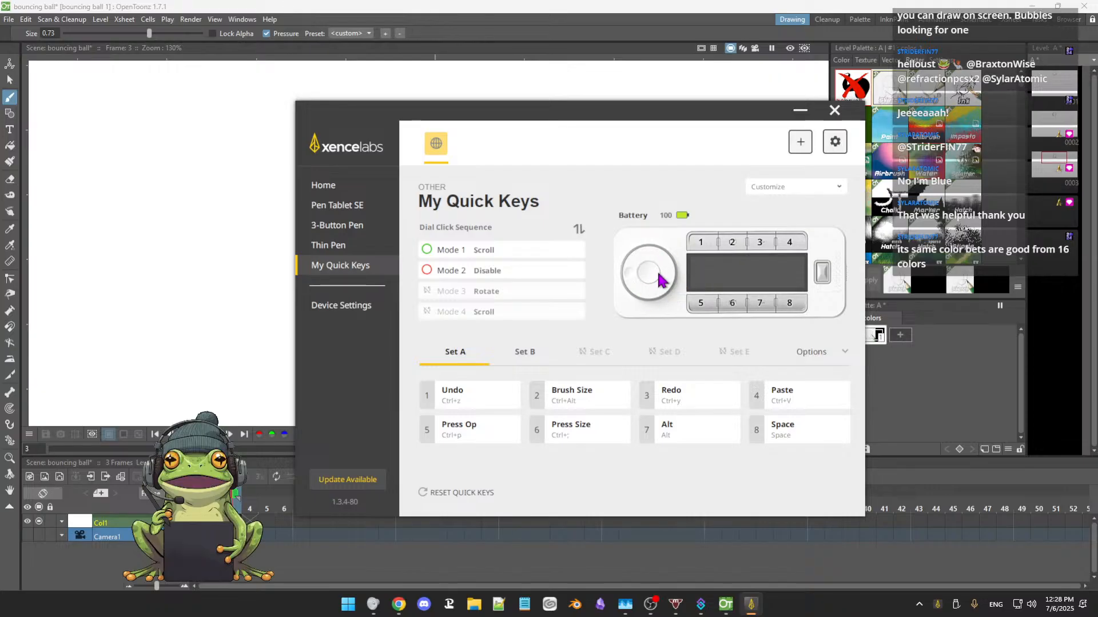
click(835, 110)
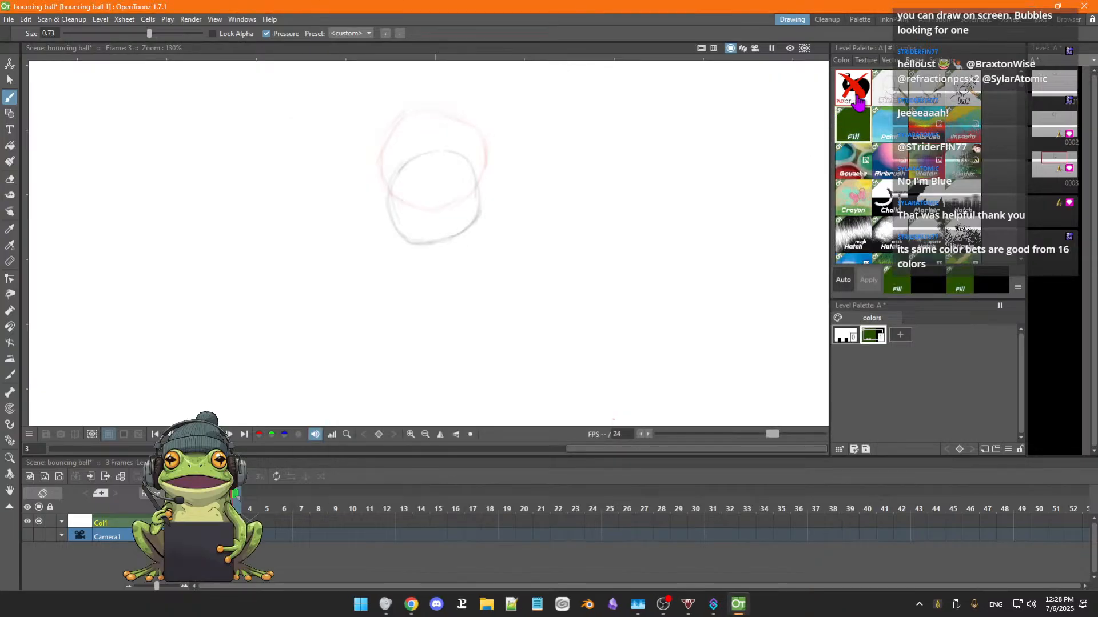
Reselect the pencil raster brush style and return to frame 2 for a closer view of the ball.
click(892, 98)
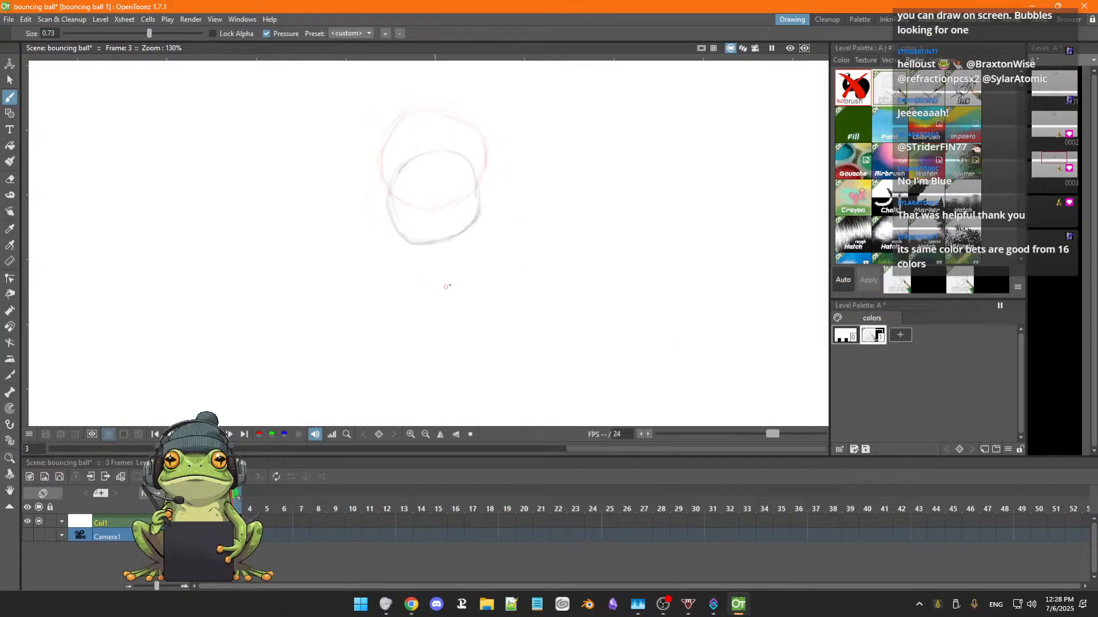
scroll(447, 287, down, 2)
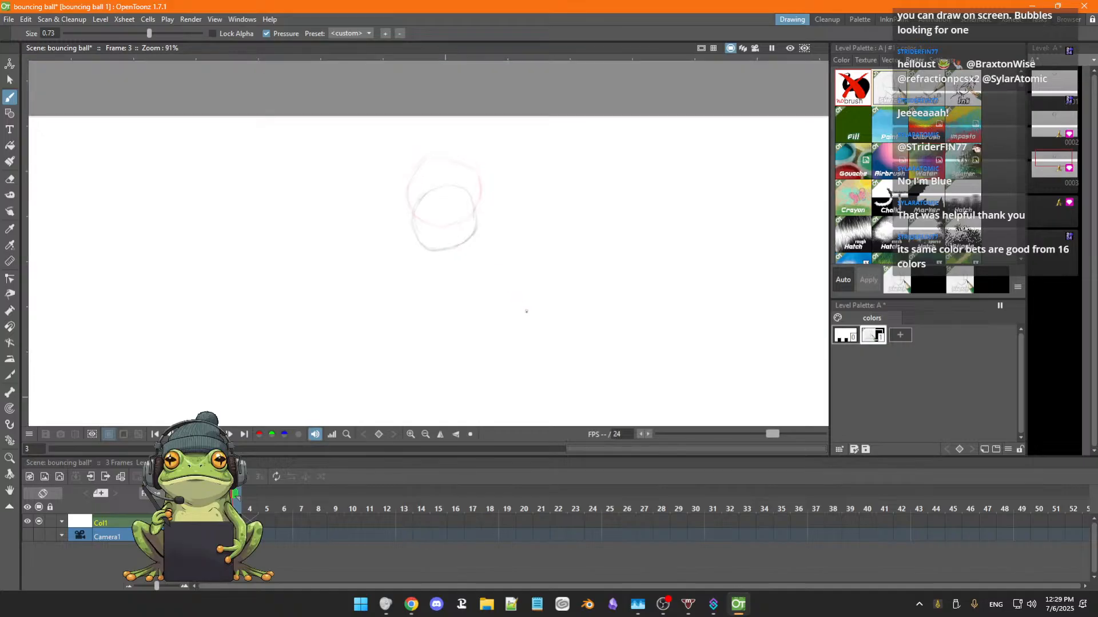
key(space)
drag(520, 294, 466, 283)
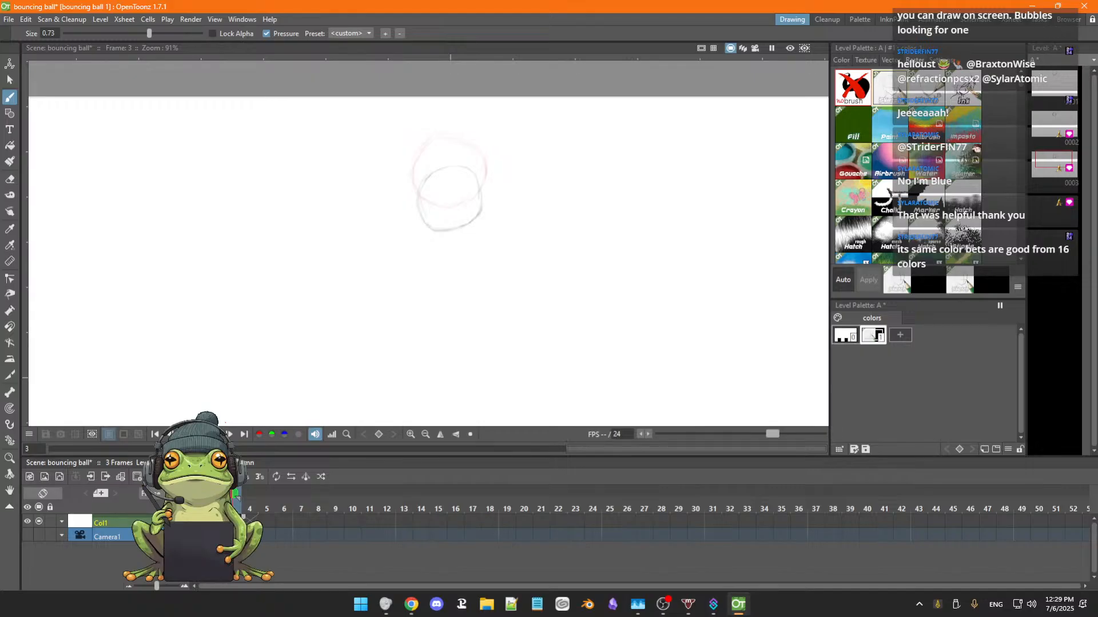
click(216, 501)
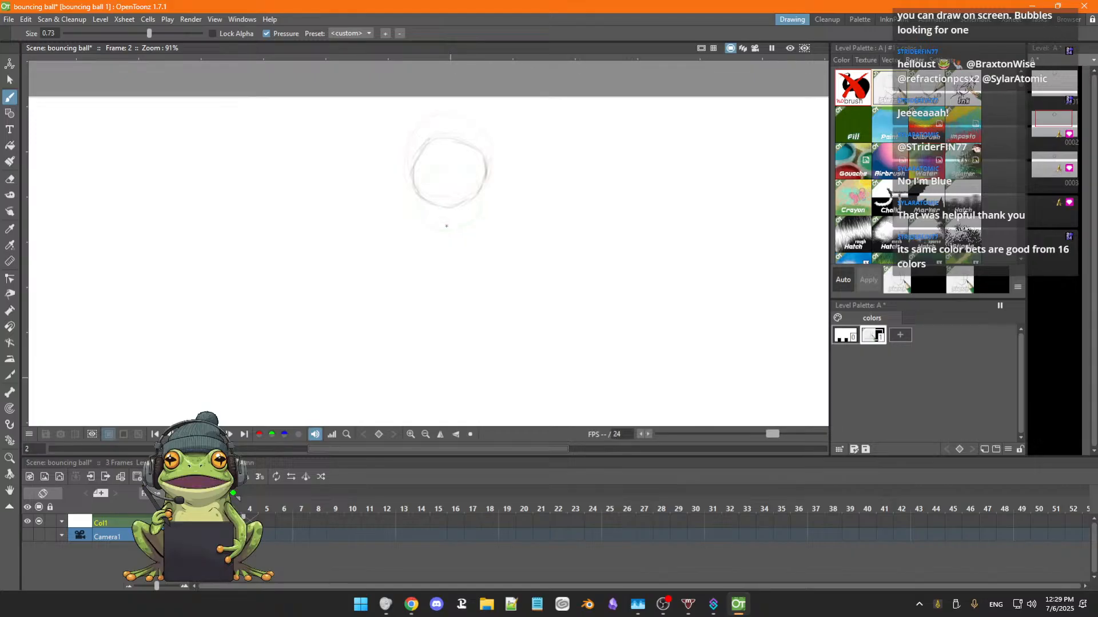
scroll(448, 217, up, 3)
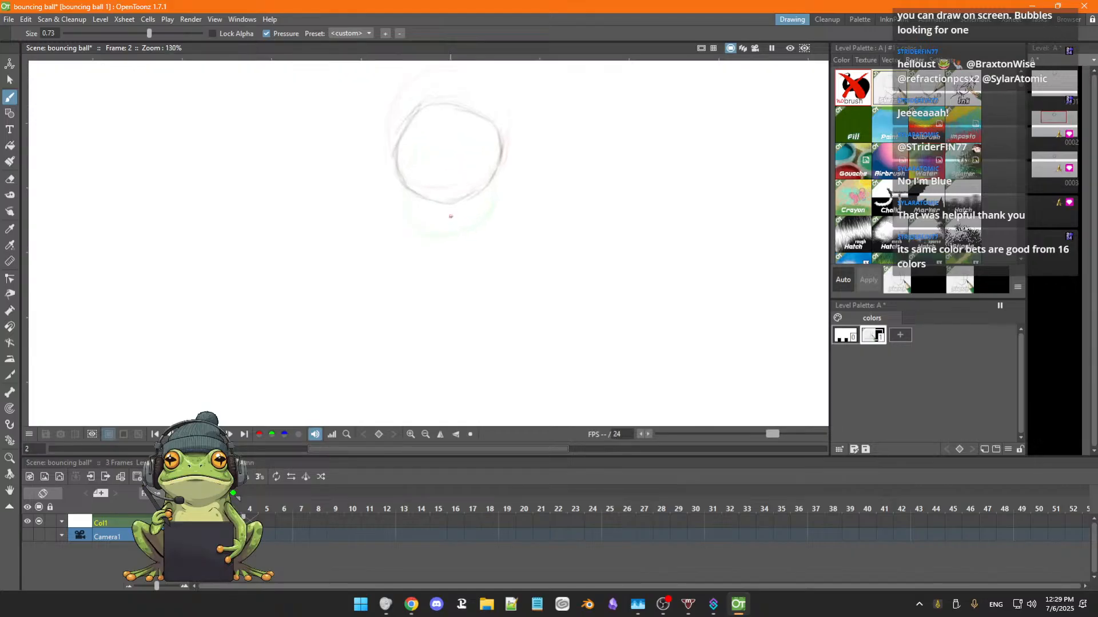
key(space)
drag(527, 243, 530, 316)
key(b)
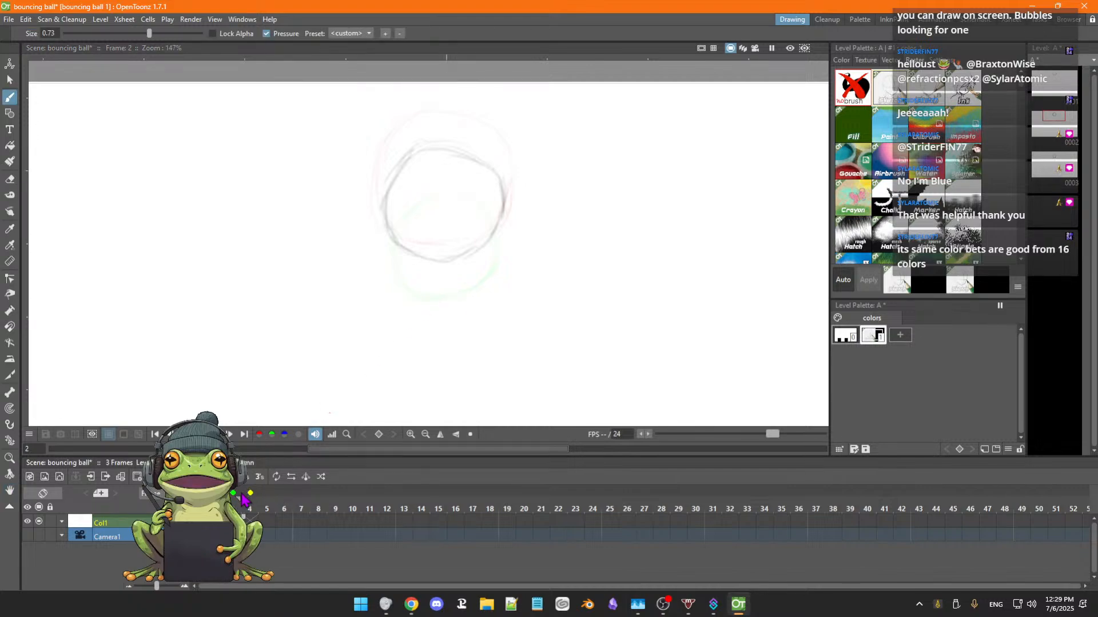
Try to extend the onion skin range to frames further ahead of frame 2 on the timeline.
drag(251, 493, 299, 495)
click(233, 493)
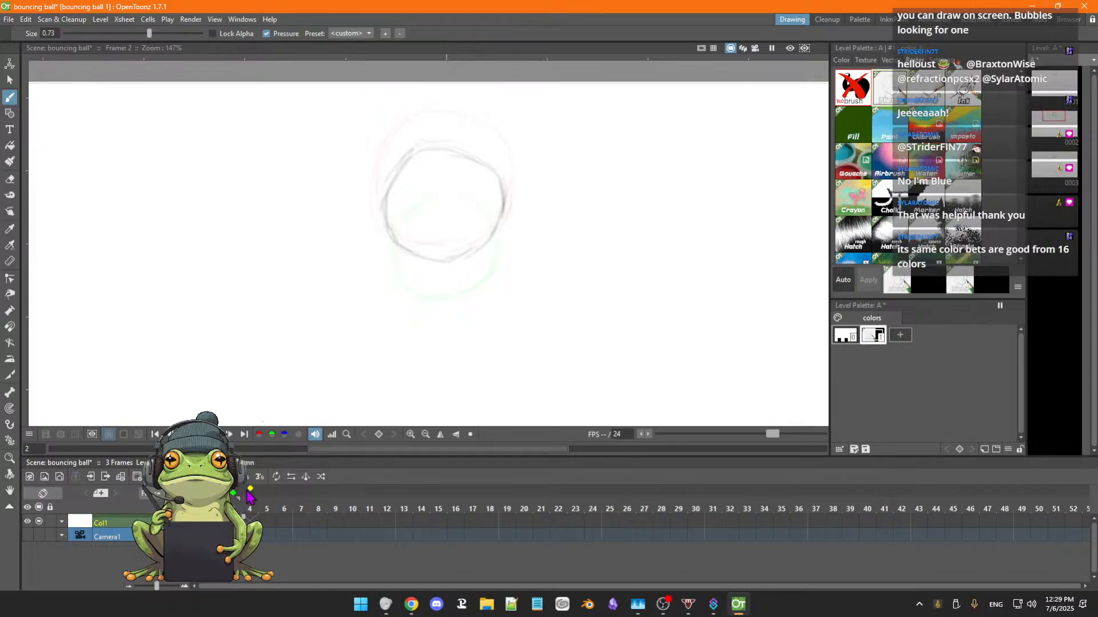
click(265, 493)
click(216, 501)
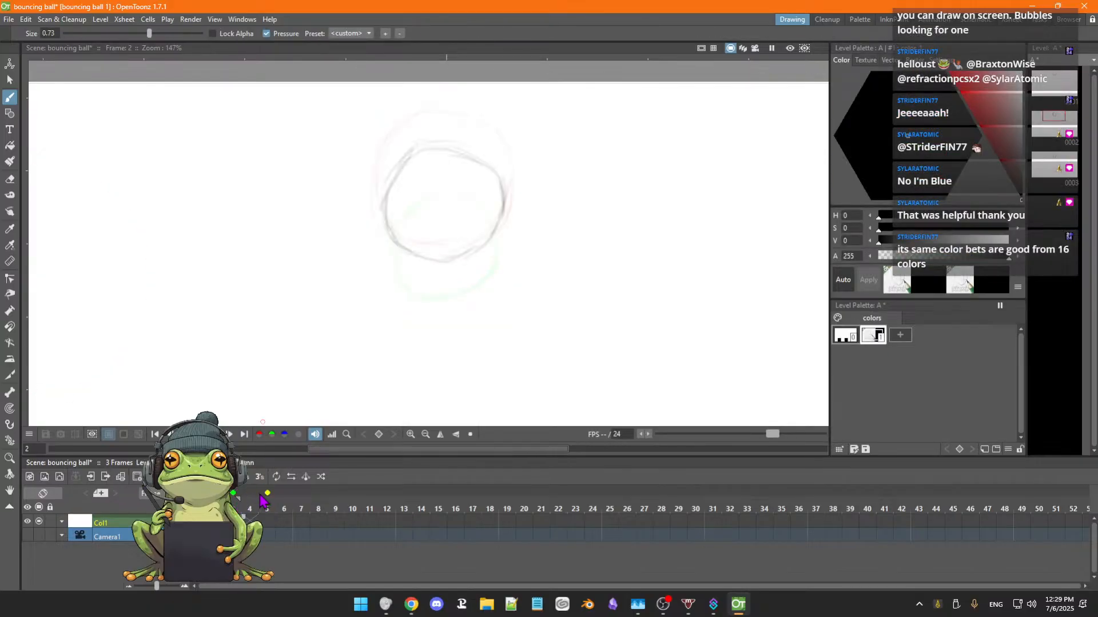
key(Left)
click(248, 497)
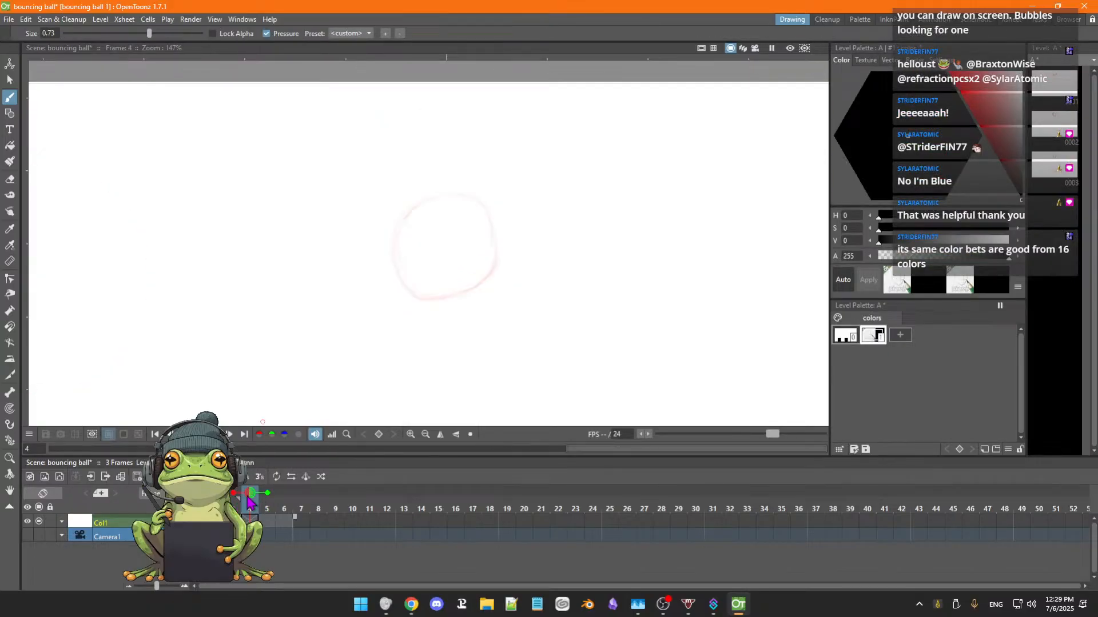
Flip back and forth through frames 1 to 3 to compare the ball's size and spacing.
key(Left)
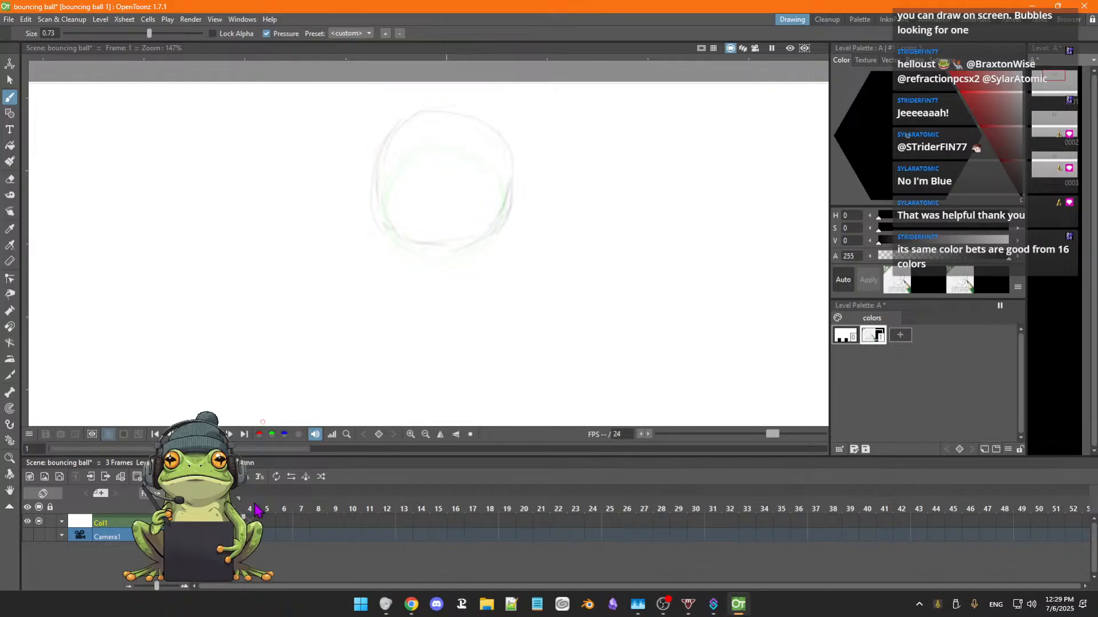
key(Right)
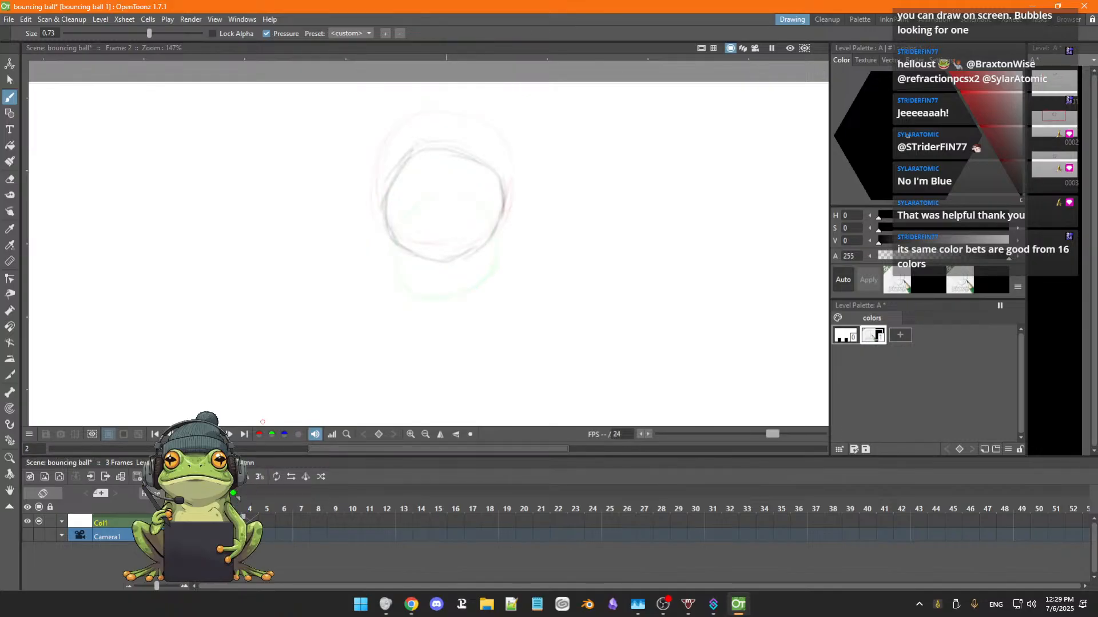
key(Right)
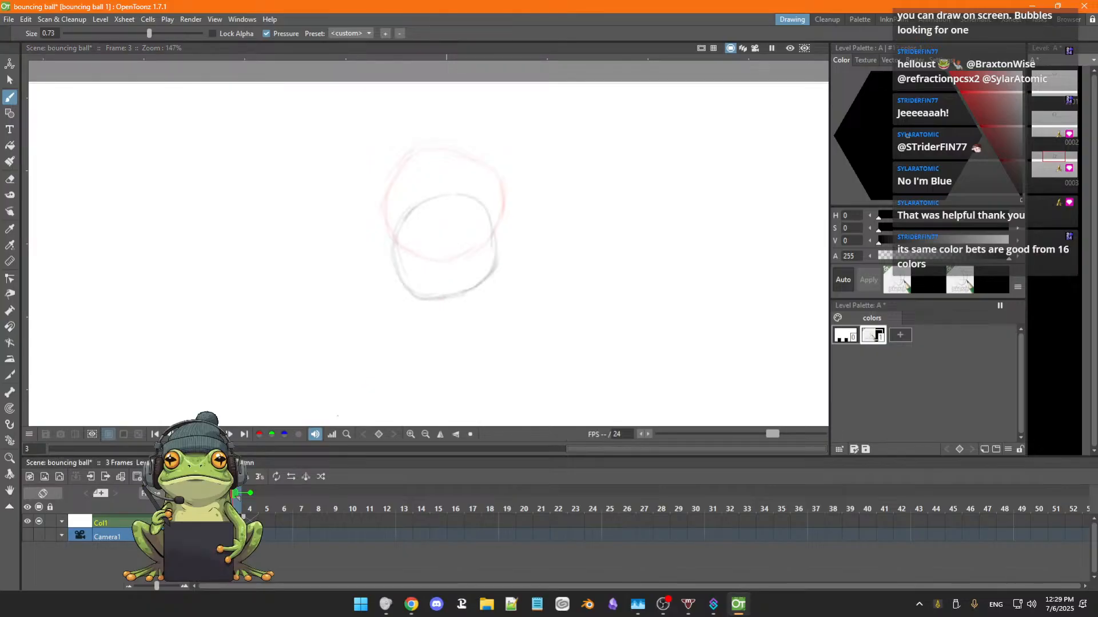
key(comma)
key(comma)
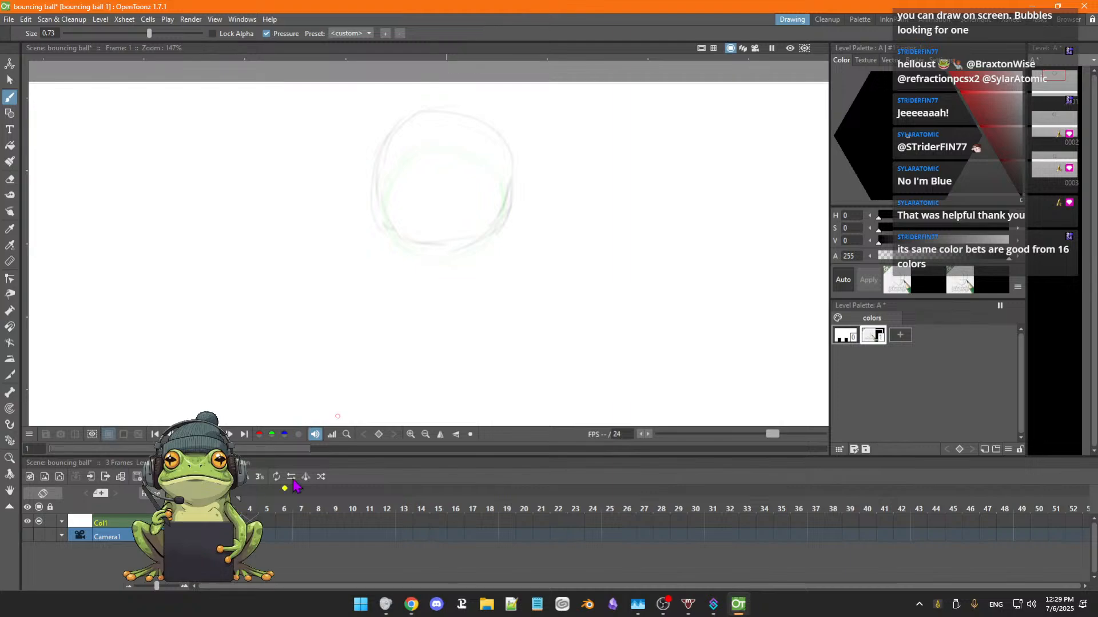
key(period)
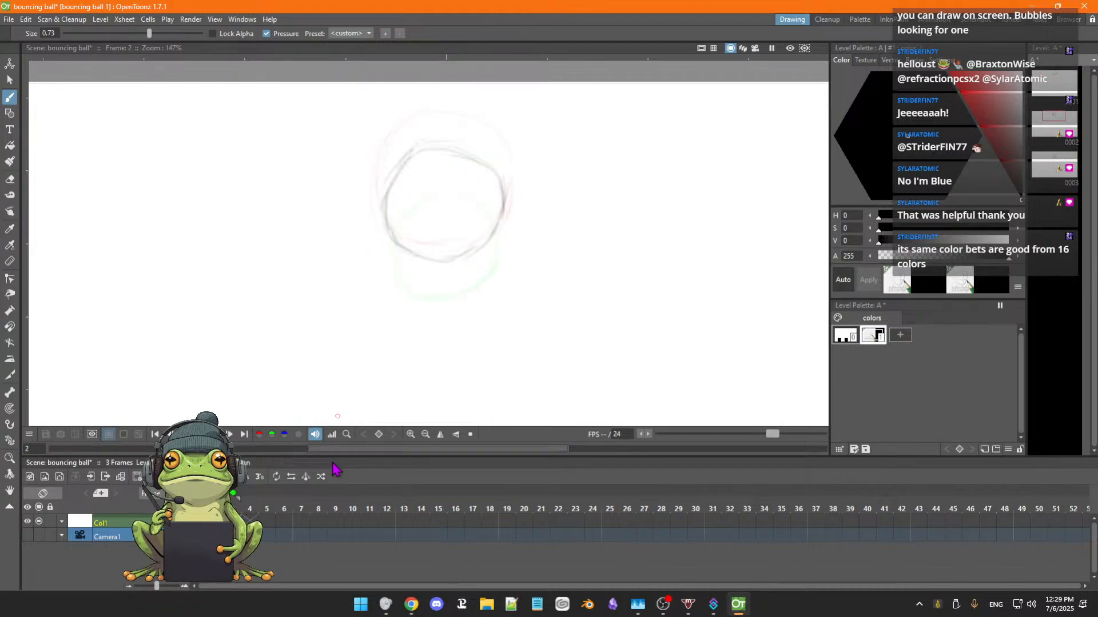
key(period)
key(comma)
key(period)
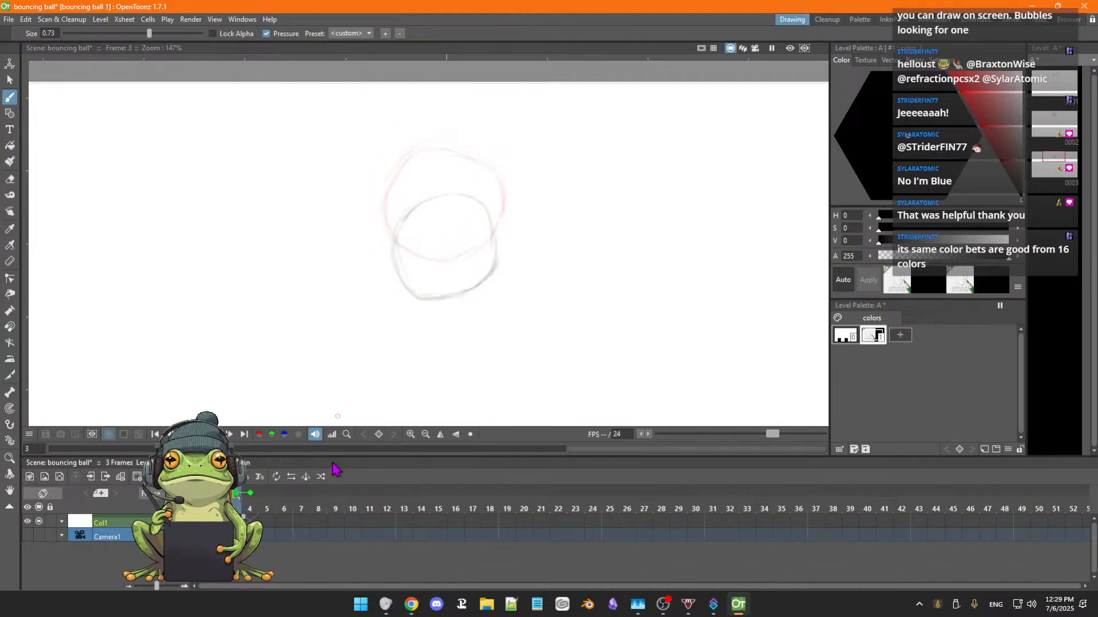
key(comma)
key(period)
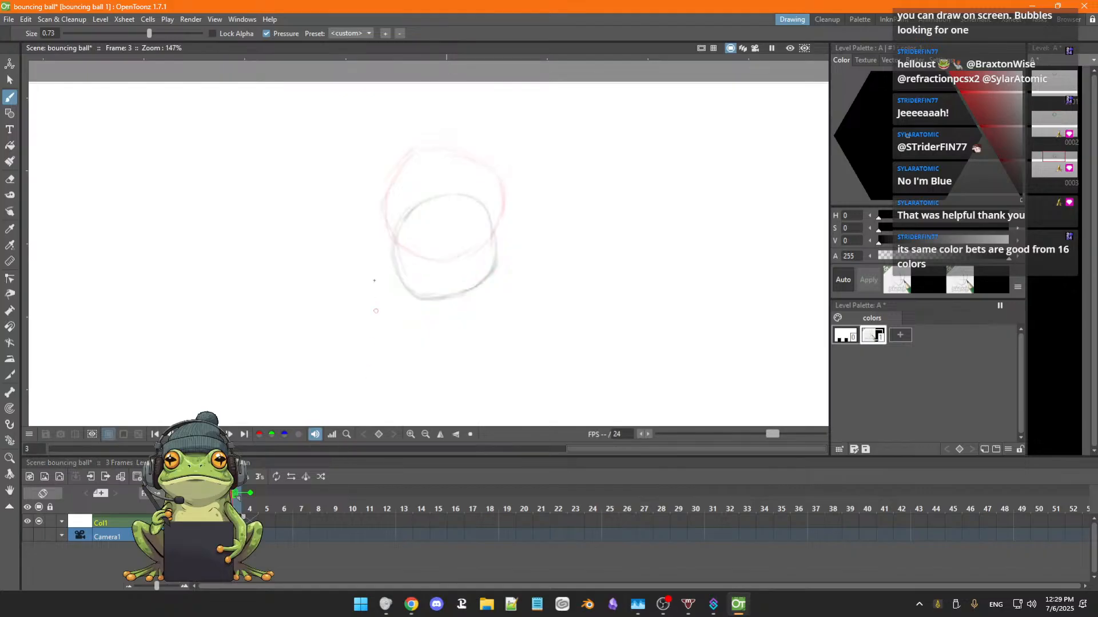
Erase the ball on frame 3 and redraw it as a light pencil circle slightly lower, undoing the first attempted arc.
key(e)
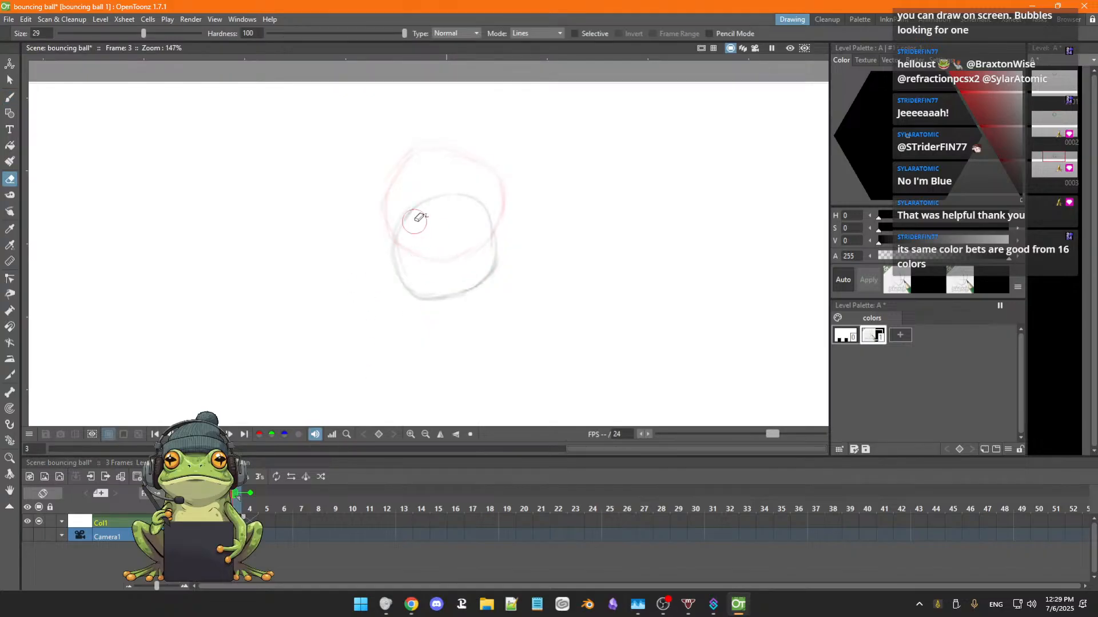
mouse_move(417, 221)
mouse_down()
mouse_move(395, 268)
mouse_move(443, 296)
mouse_move(464, 282)
mouse_up()
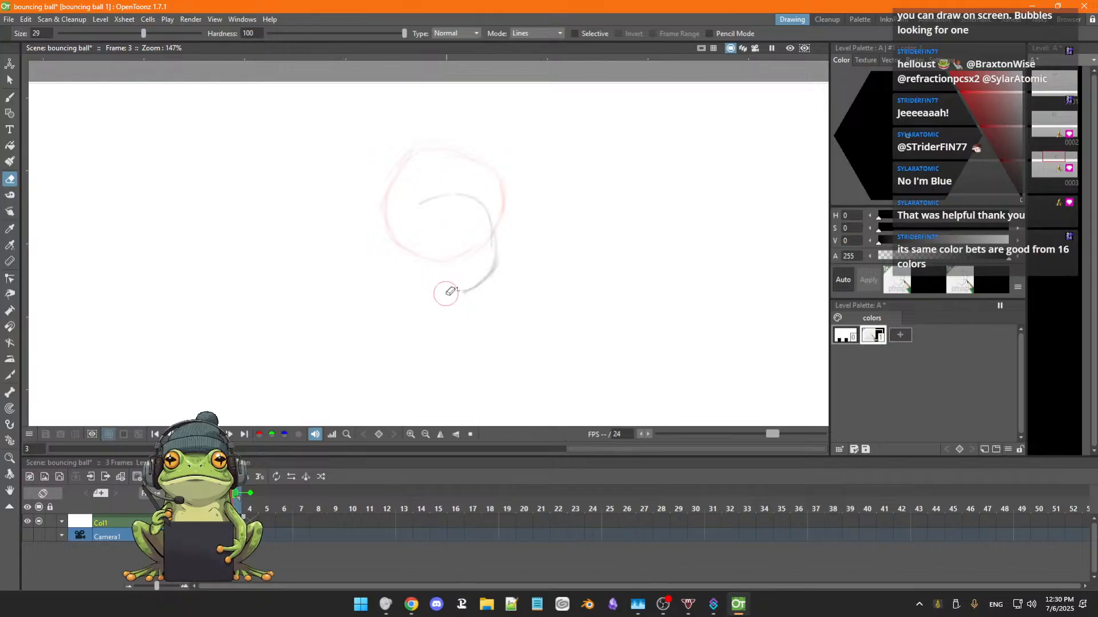
mouse_move(449, 292)
mouse_down()
mouse_move(493, 240)
mouse_move(429, 213)
mouse_move(462, 258)
mouse_up()
key(b)
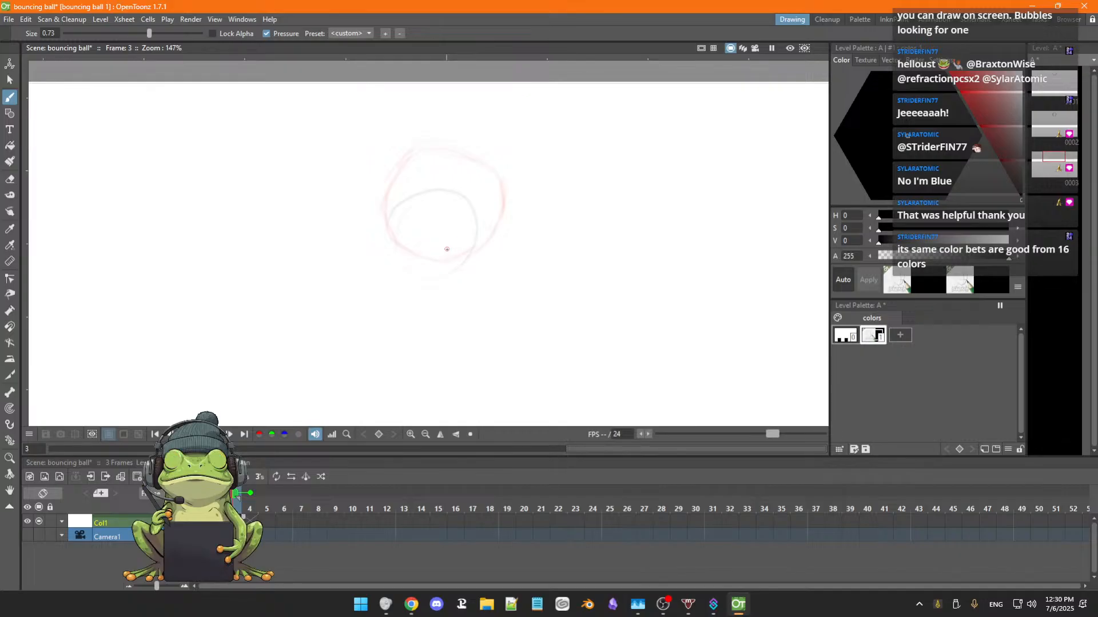
key(ctrl+z)
mouse_move(420, 211)
mouse_down()
mouse_move(447, 229)
mouse_move(471, 216)
mouse_up()
mouse_move(497, 257)
mouse_down()
mouse_move(475, 276)
mouse_move(480, 300)
mouse_up()
mouse_move(499, 238)
mouse_down()
mouse_move(480, 296)
mouse_move(444, 312)
mouse_up()
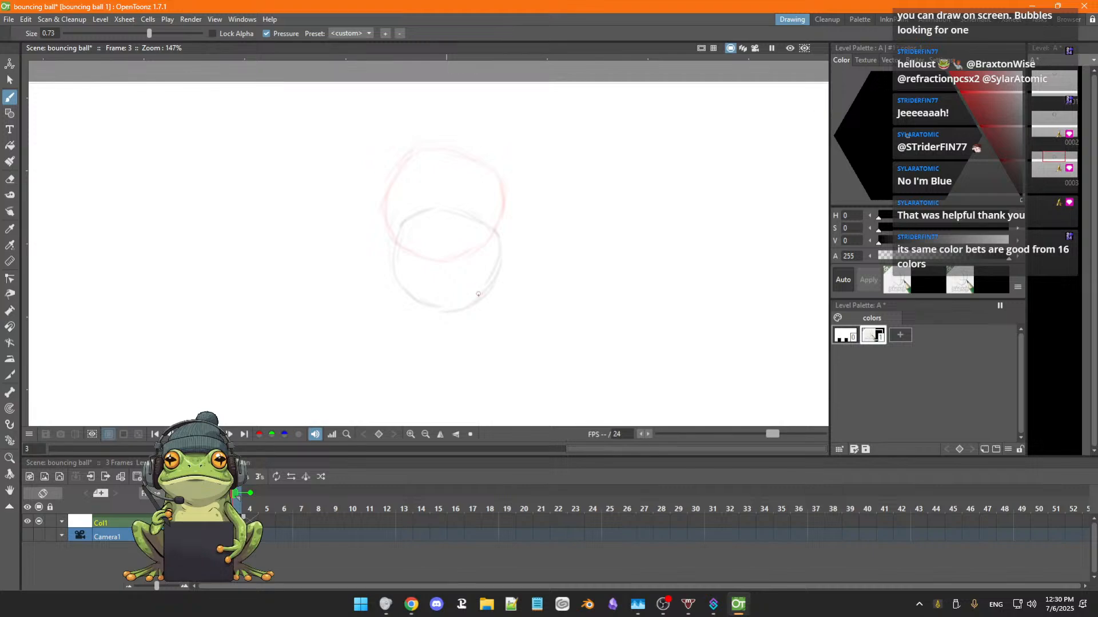
Flip repeatedly between frames 1, 2 and 3 to check the redrawn ball's falling motion.
key(comma)
key(comma)
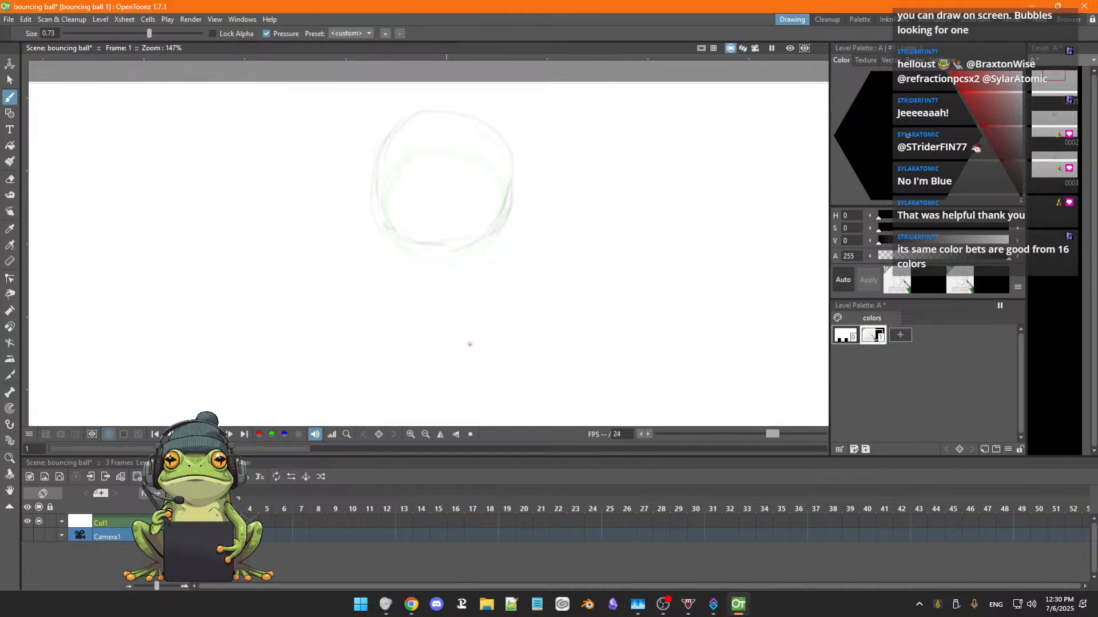
key(period)
key(period)
key(comma)
key(comma)
key(period)
key(period)
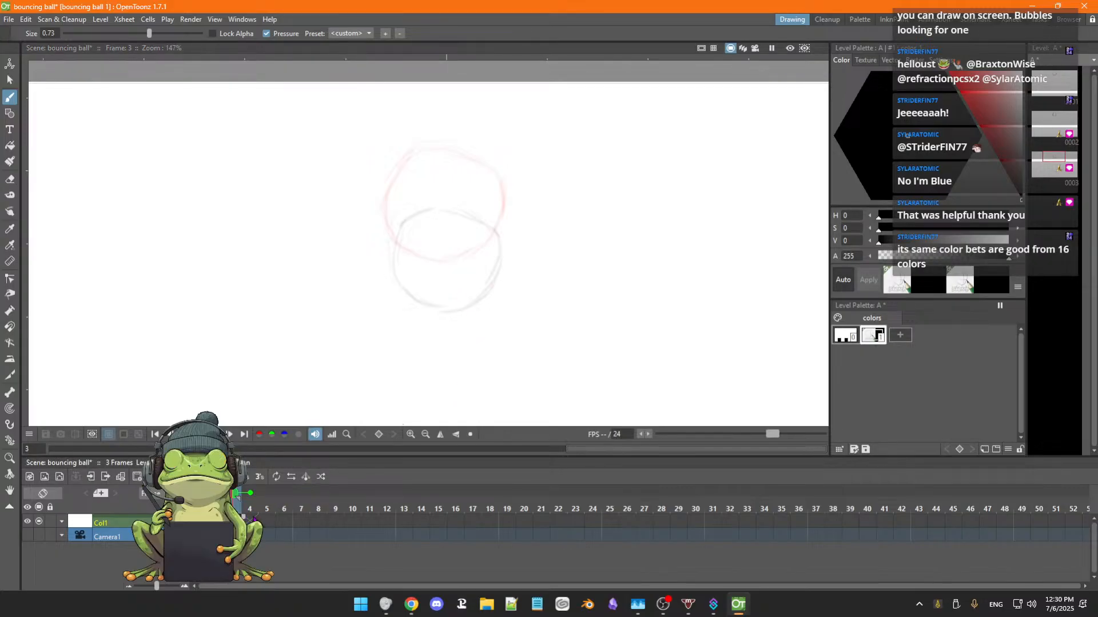
Draw the ball on frame 4 as a vertically stretched oval below the previous position and erase its stray inner stroke.
click(254, 518)
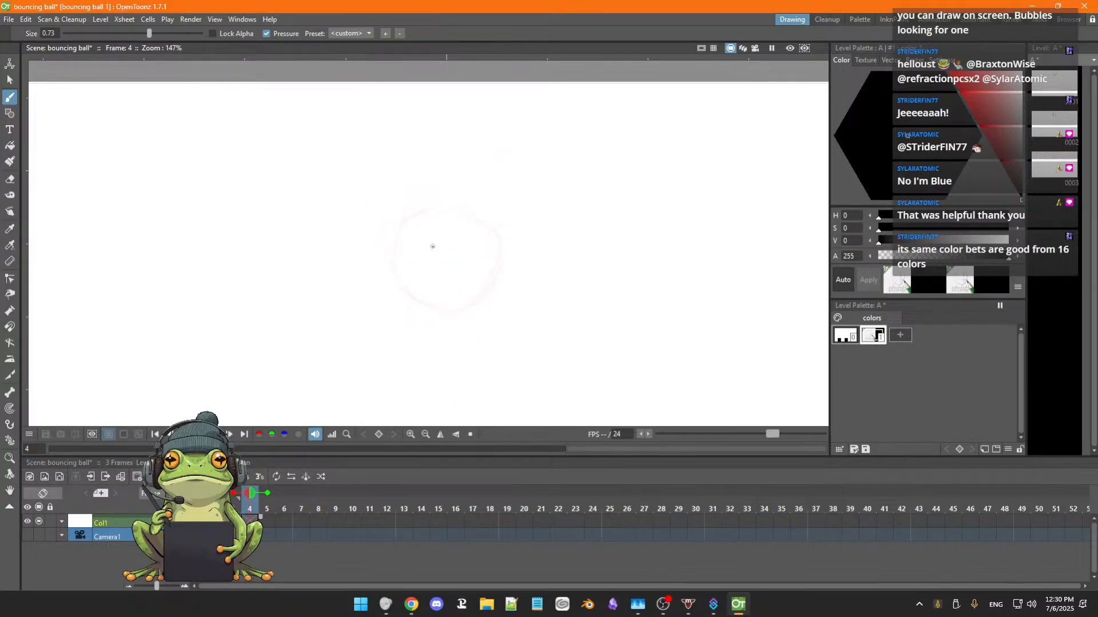
click(429, 247)
mouse_move(427, 257)
mouse_down()
mouse_move(414, 306)
mouse_move(436, 340)
mouse_up()
mouse_move(420, 270)
mouse_down()
mouse_move(481, 285)
mouse_move(469, 334)
mouse_up()
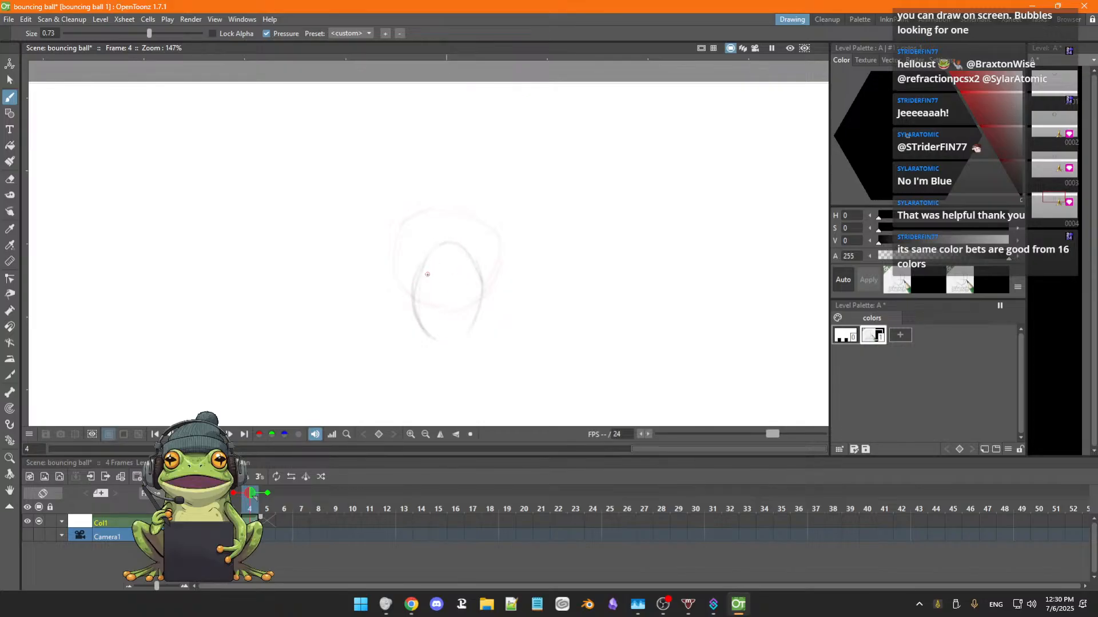
mouse_move(427, 266)
mouse_down()
mouse_move(416, 335)
mouse_move(444, 355)
mouse_up()
drag(481, 291, 444, 352)
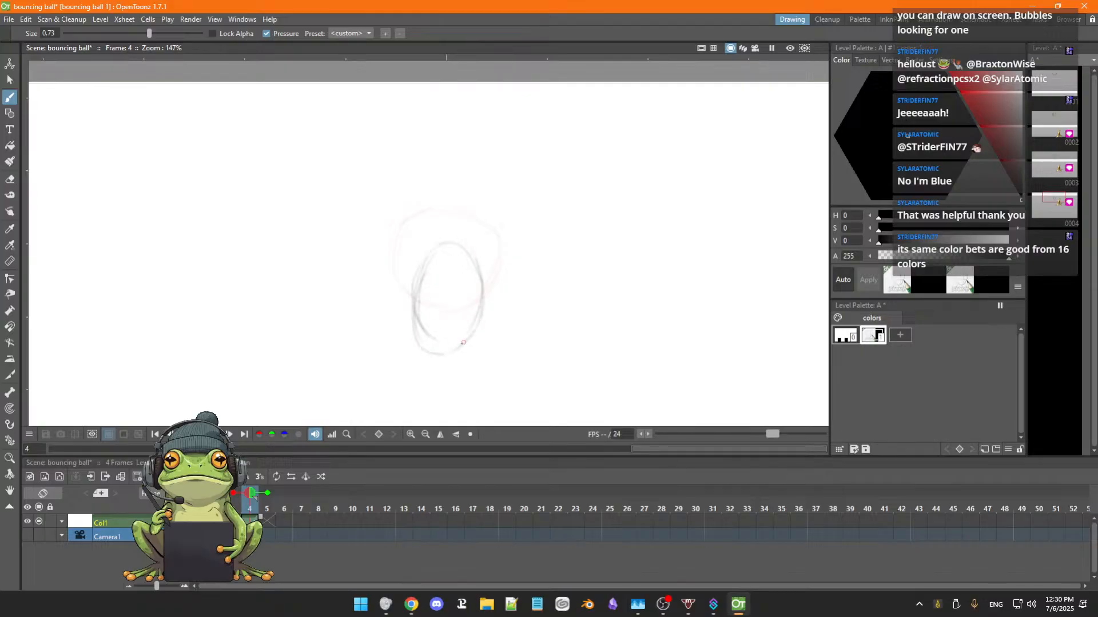
key(a)
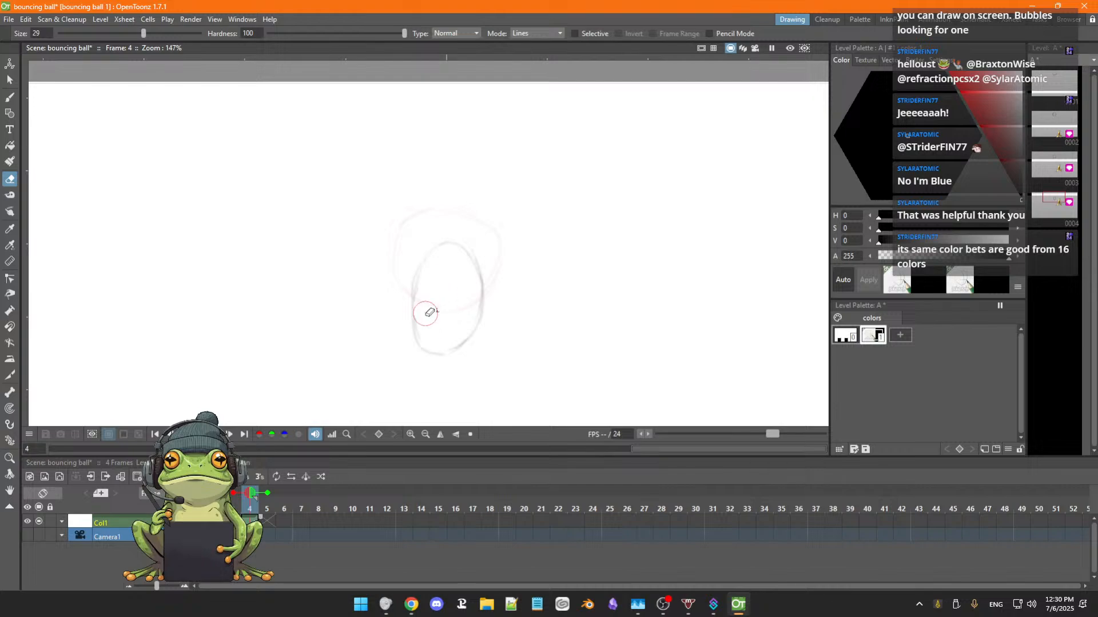
key(b)
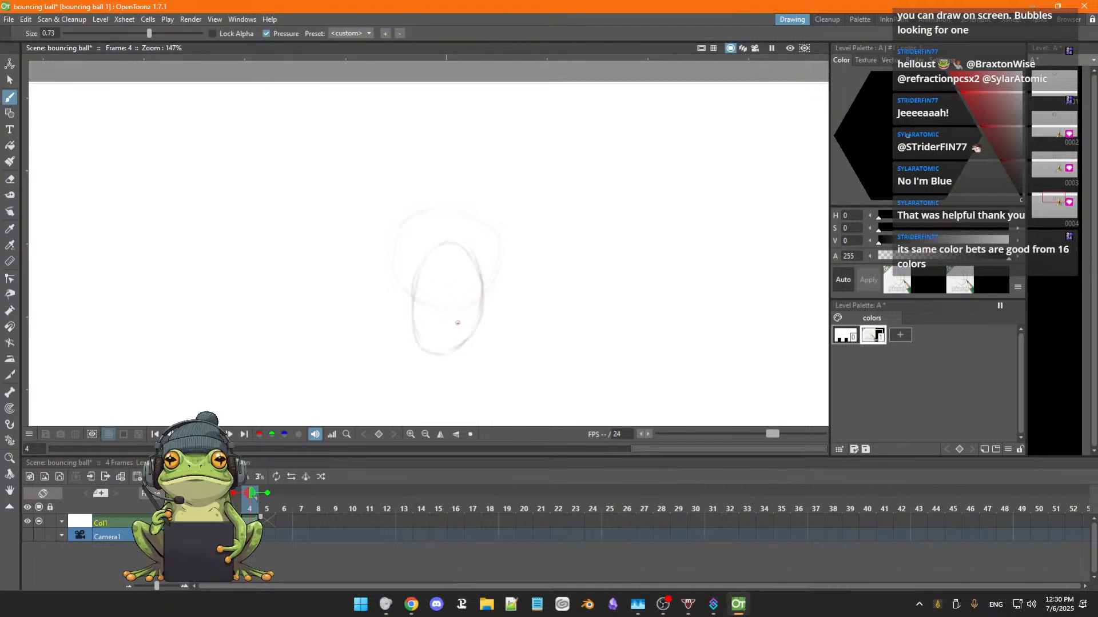
Draw the ball on frame 5 as a narrower stretched oval below the frame 4 ball, undoing the surplus stroke.
scroll(467, 315, down, 2)
key(space)
drag(503, 338, 491, 246)
scroll(499, 277, down, 2)
key(space)
drag(519, 299, 502, 246)
scroll(510, 265, down, 3)
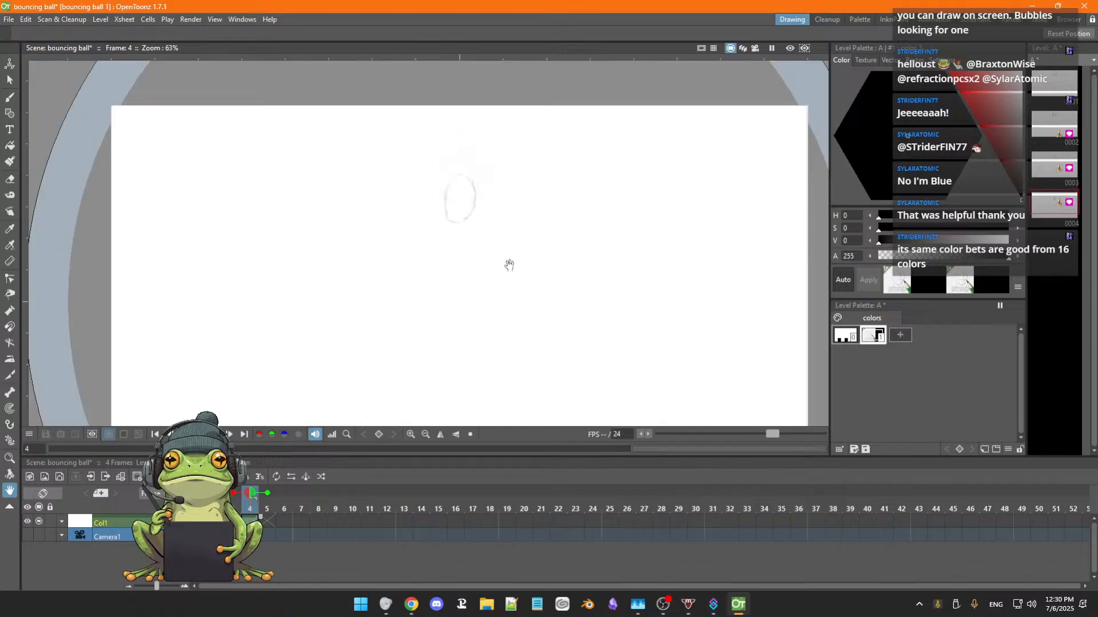
scroll(509, 265, down, 1)
drag(527, 294, 519, 257)
scroll(503, 255, up, 1)
scroll(518, 257, down, 1)
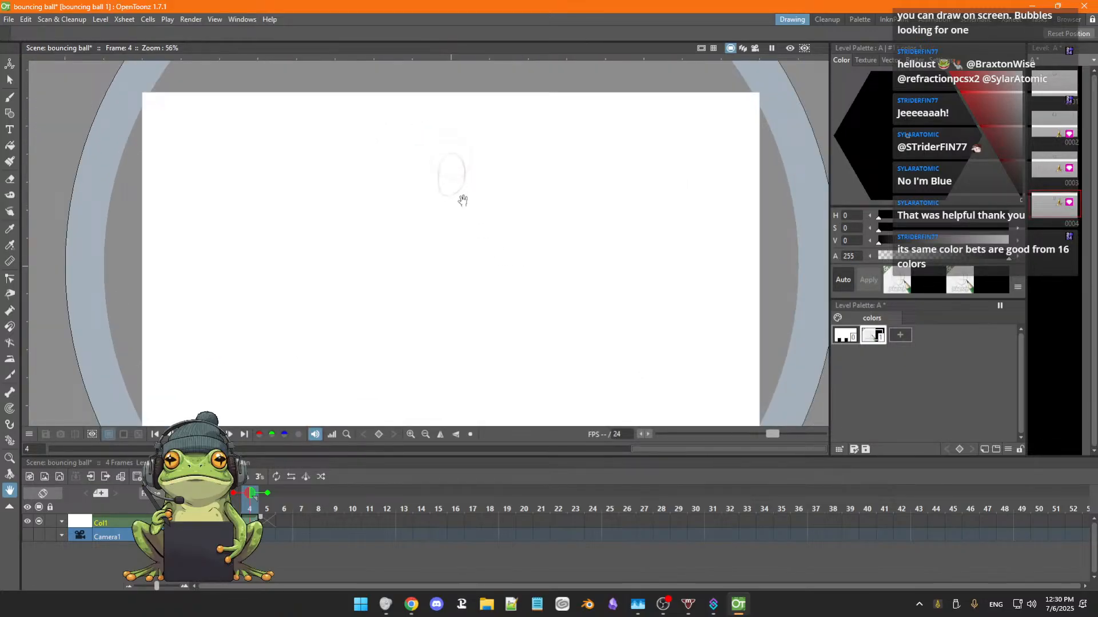
key(b)
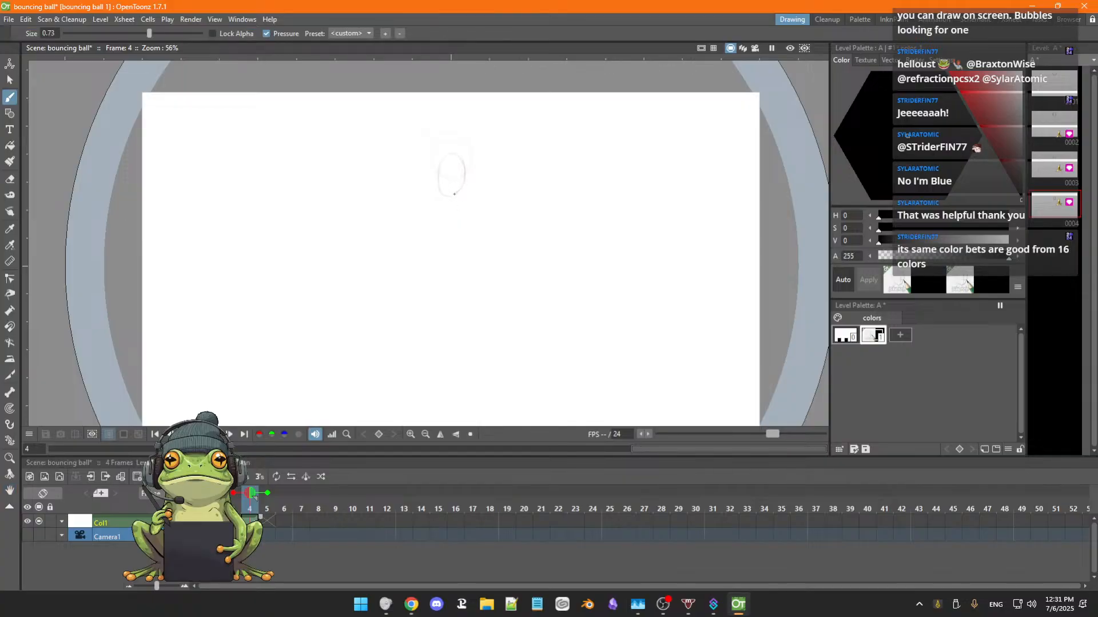
key(shift+period)
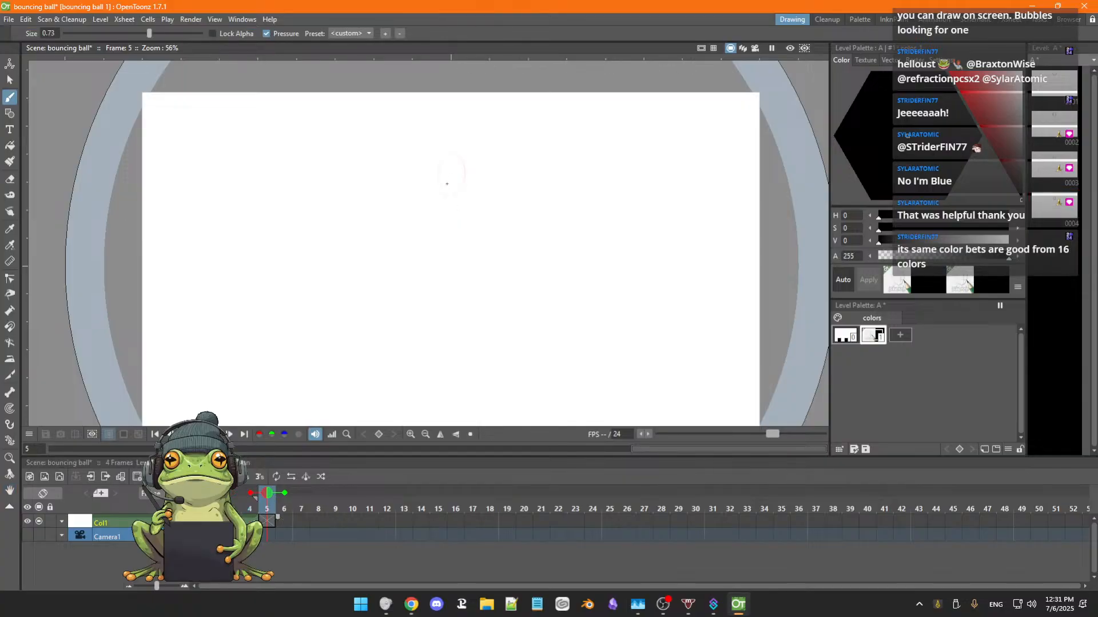
mouse_move(447, 183)
mouse_down()
mouse_move(443, 220)
mouse_move(463, 200)
mouse_move(451, 177)
mouse_up()
key(ctrl+z)
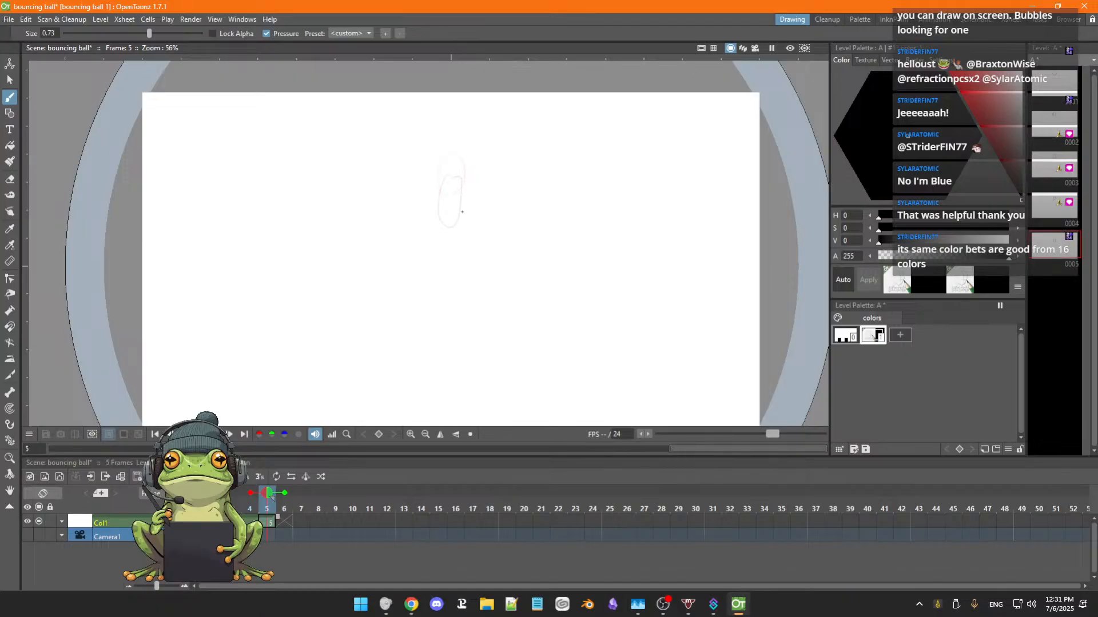
Draw the falling ball progressively lower on frames 6 to 8 as a thin tall oval, a round circle and a flattened oval.
key(shift+period)
click(444, 211)
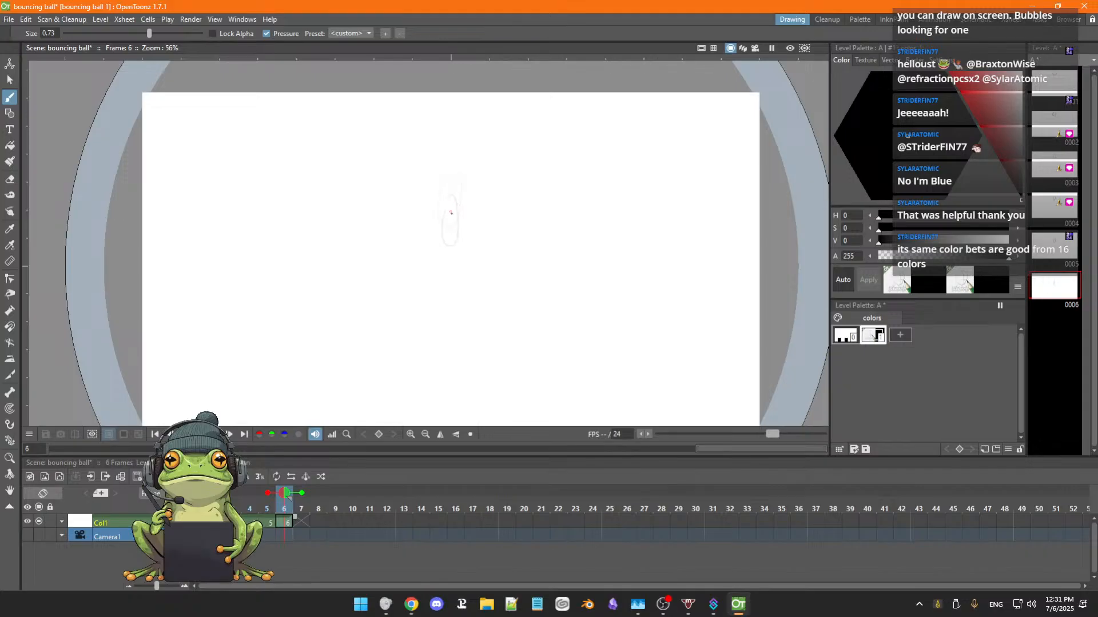
key(shift+period)
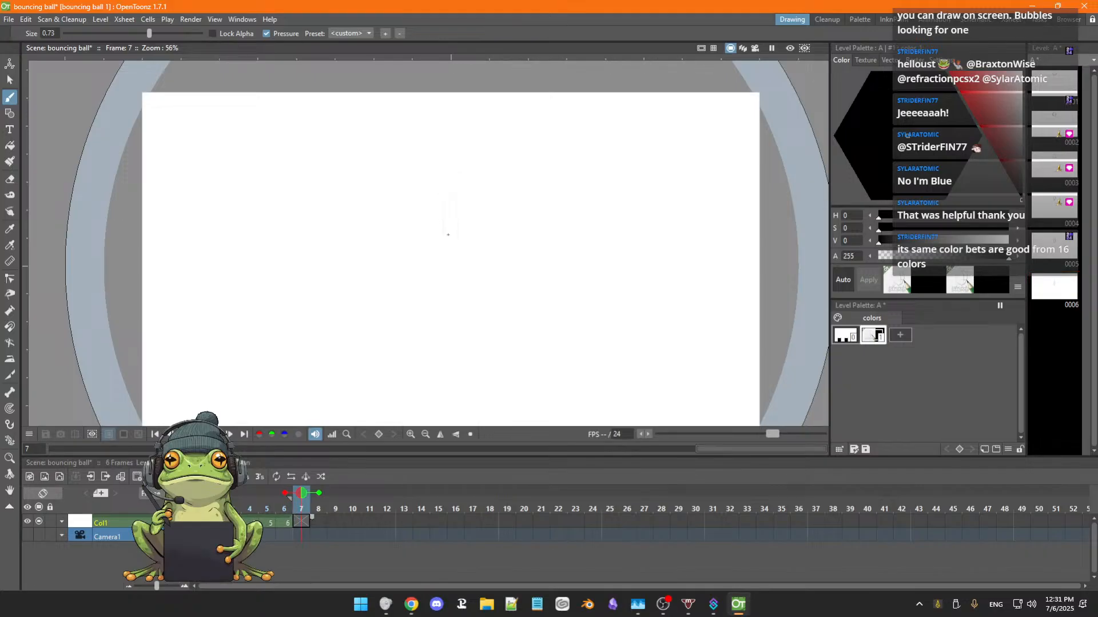
drag(448, 235, 451, 233)
key(shift+period)
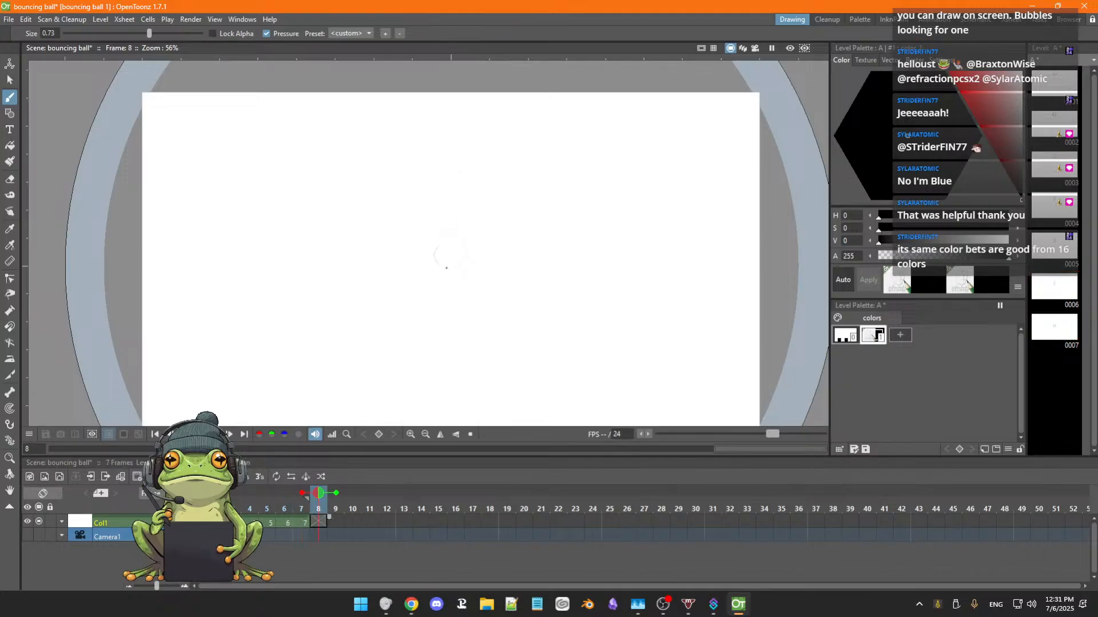
click(433, 263)
Draw the ball on frame 9 as a wide, flat squashed oval, reworking the first outline and erasing the stray line end.
key(shift+period)
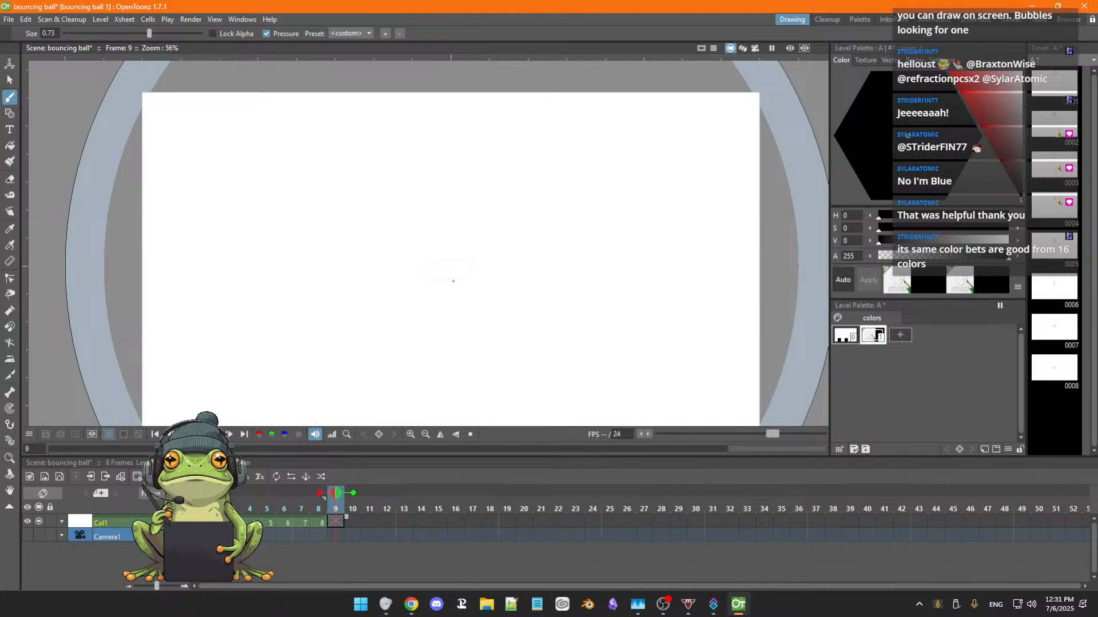
mouse_move(452, 280)
mouse_down()
mouse_move(410, 289)
mouse_move(469, 278)
mouse_move(457, 274)
mouse_up()
key(ctrl+z)
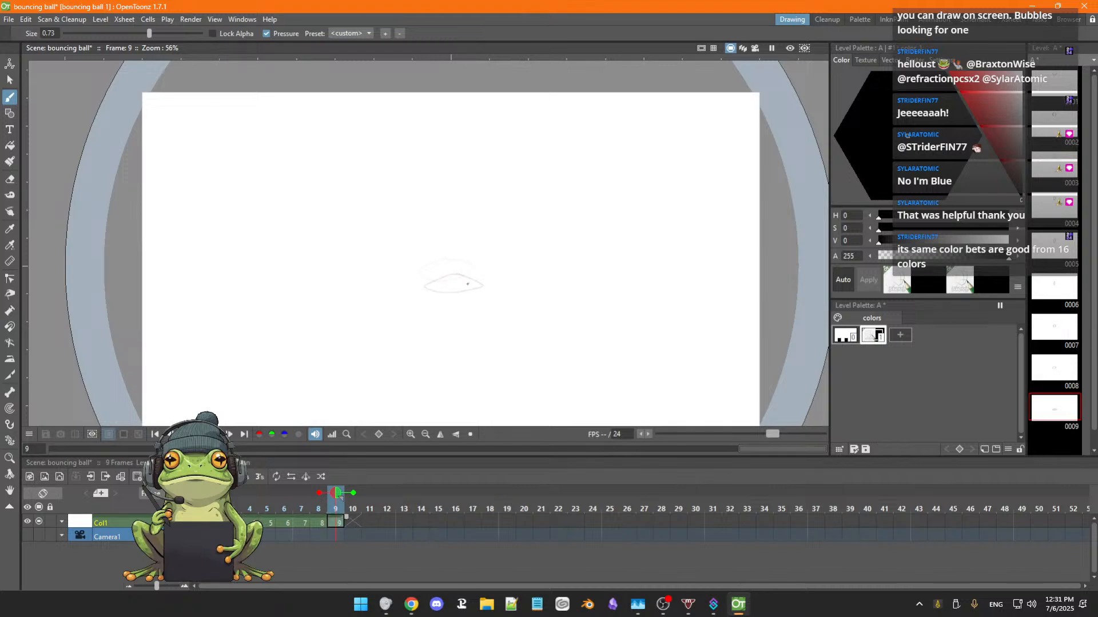
key(ctrl+z)
key(ctrl+y)
key(ctrl+z)
key(ctrl+y)
key(ctrl+z)
key(ctrl+y)
mouse_move(464, 283)
mouse_down()
mouse_move(441, 276)
mouse_move(487, 282)
mouse_move(430, 278)
mouse_up()
key(ctrl+z)
key(a)
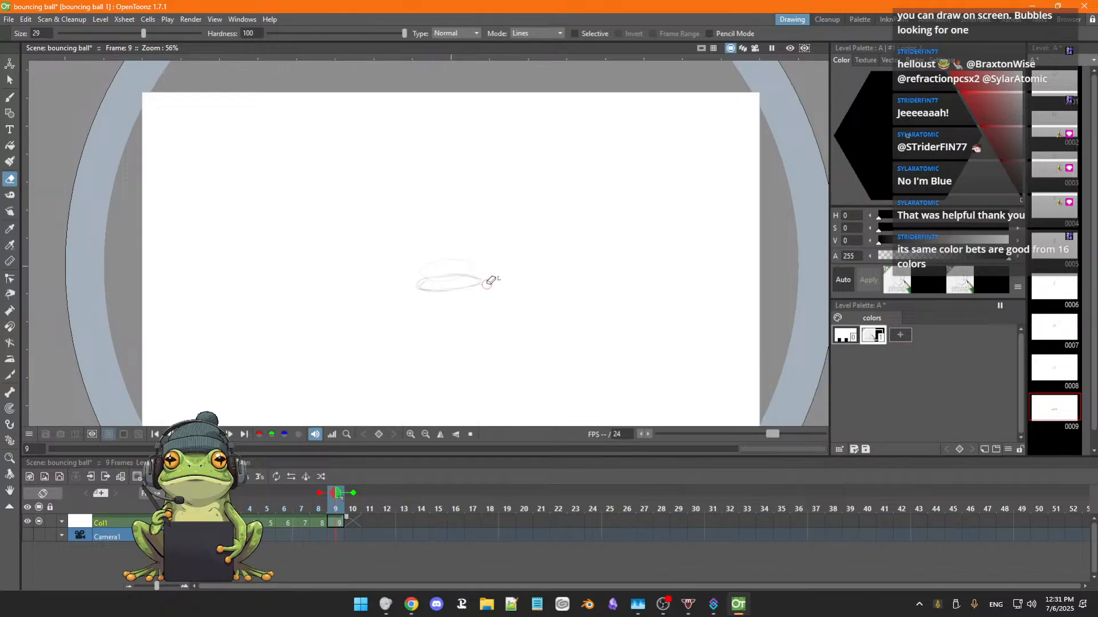
key(b)
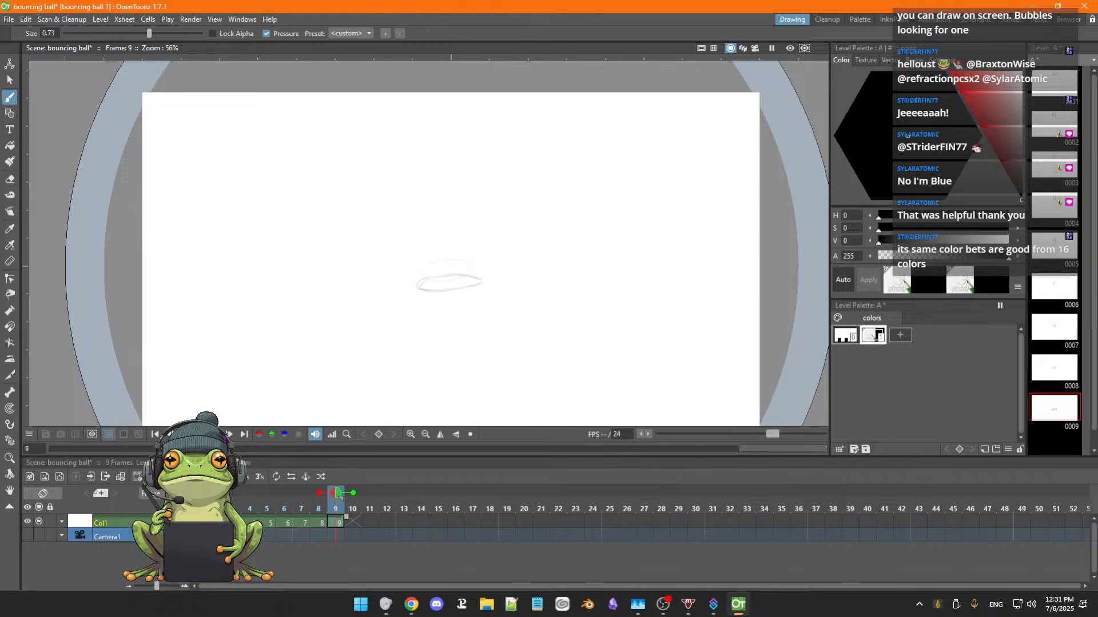
Play back the nine-frame fall and remove the onion skin markers on frames 2 and 4.
key(p)
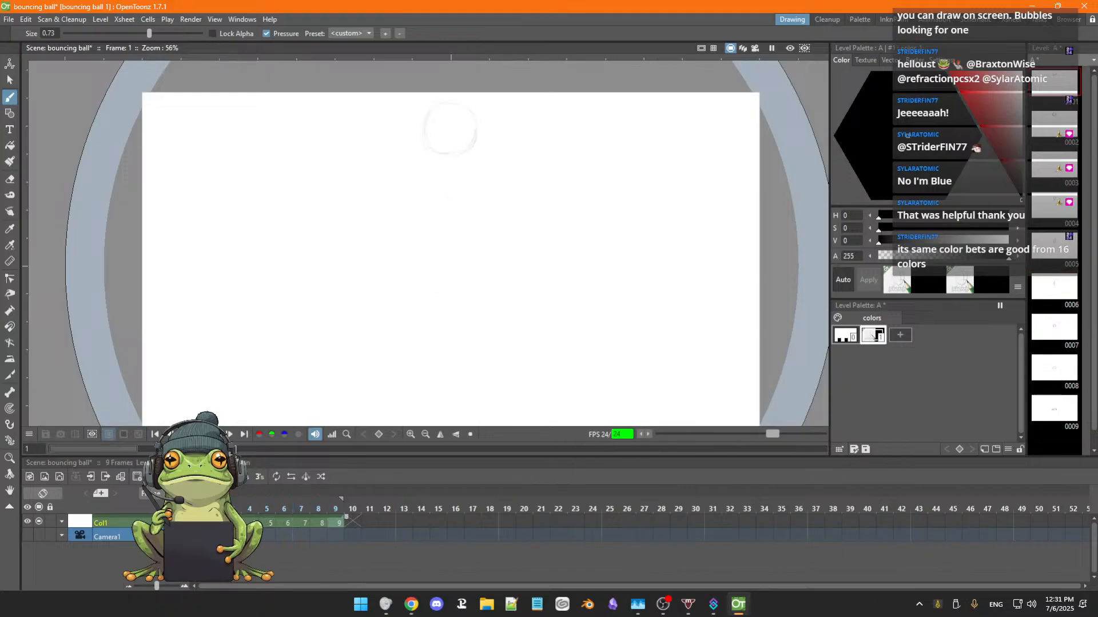
key(p)
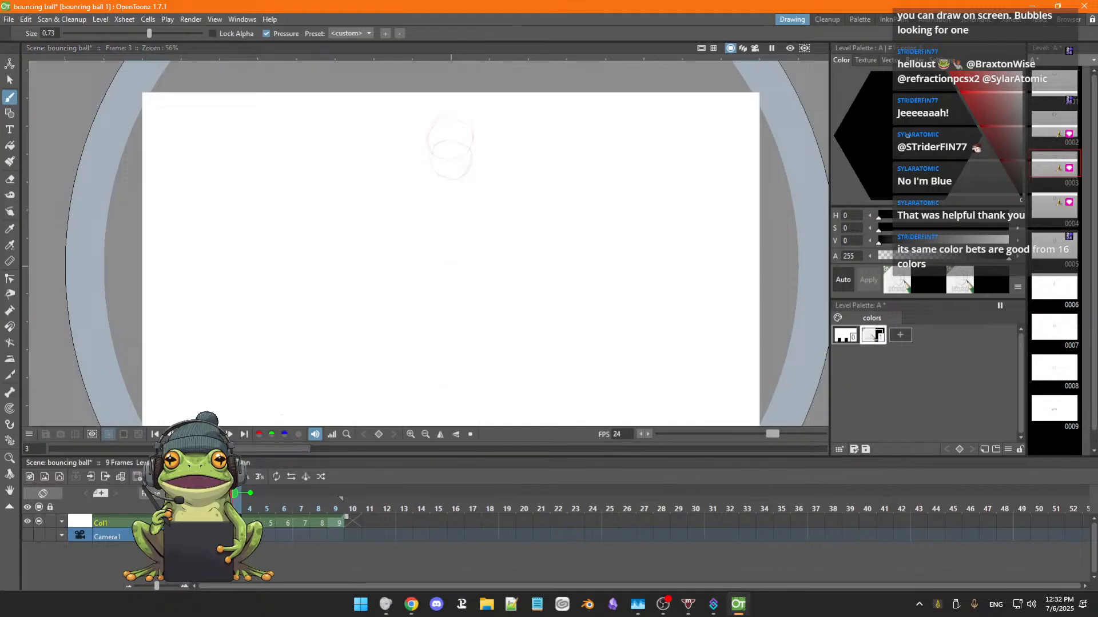
click(215, 493)
click(250, 494)
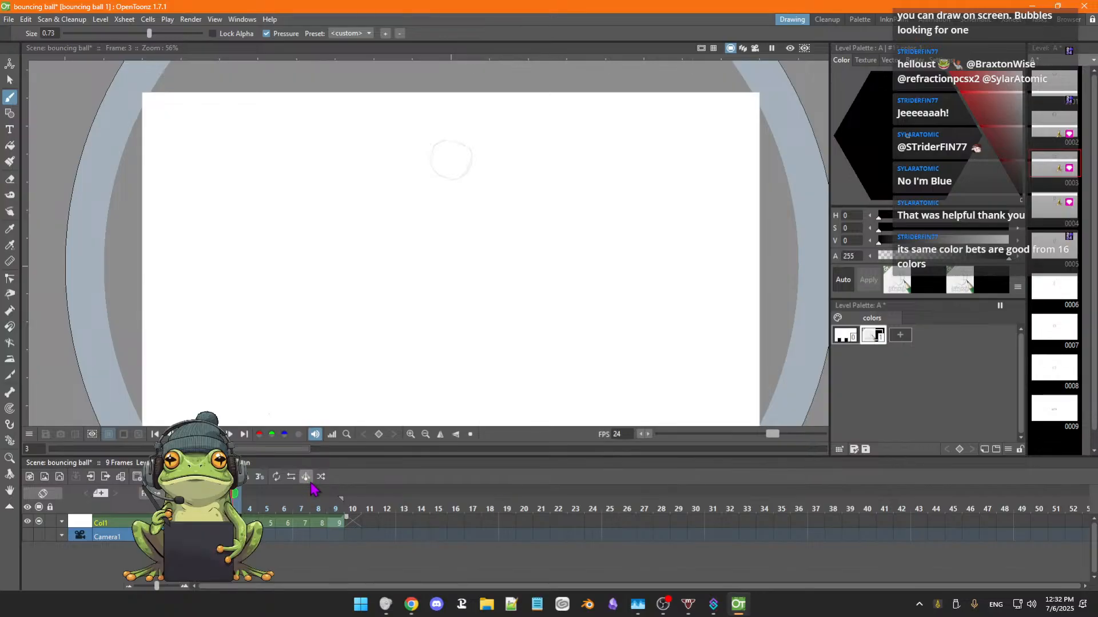
Apply Swing to frames 1 to 9 of Col1 so the drawings repeat in reverse order back to drawing 1.
click(199, 523)
drag(198, 522, 339, 519)
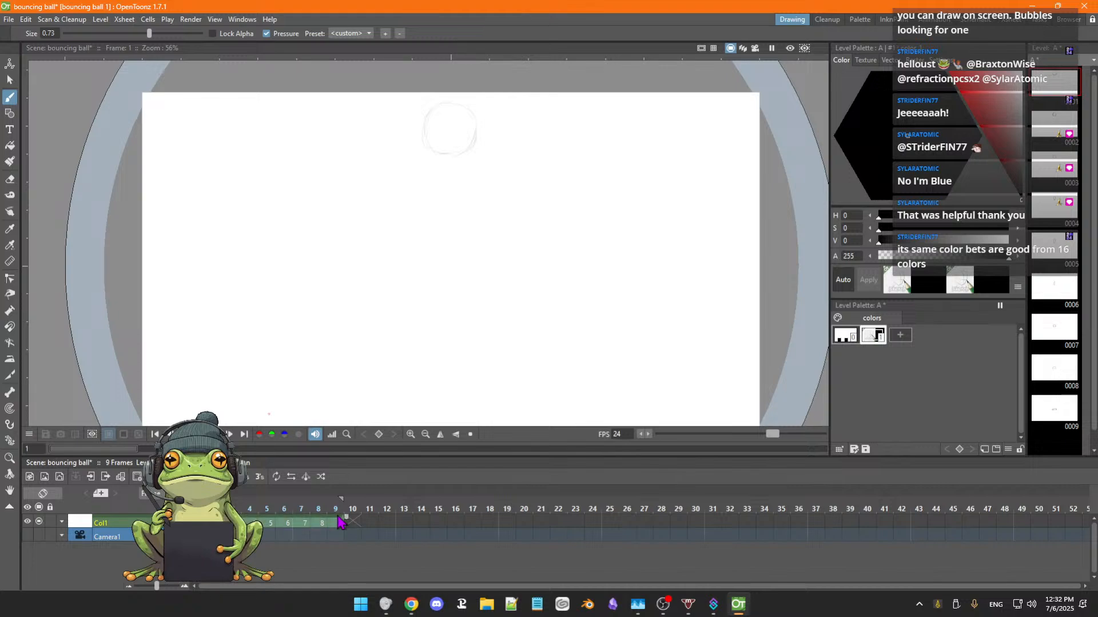
click(306, 478)
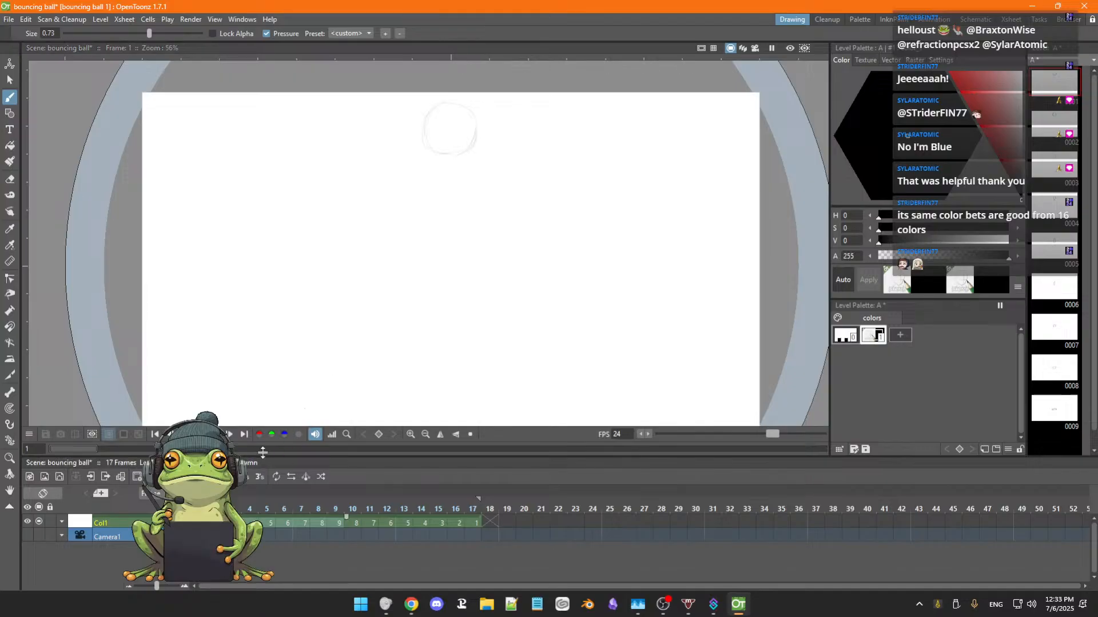
Play the full bounce loop and check the timing of the opening frames 1, 2, 4 and 5.
key(p)
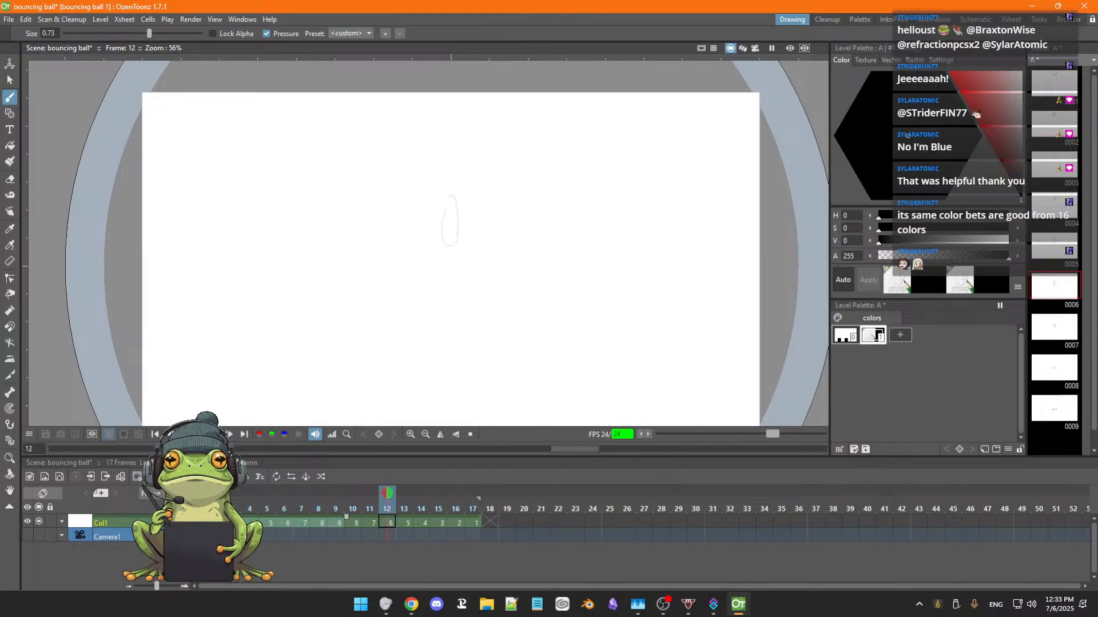
key(p)
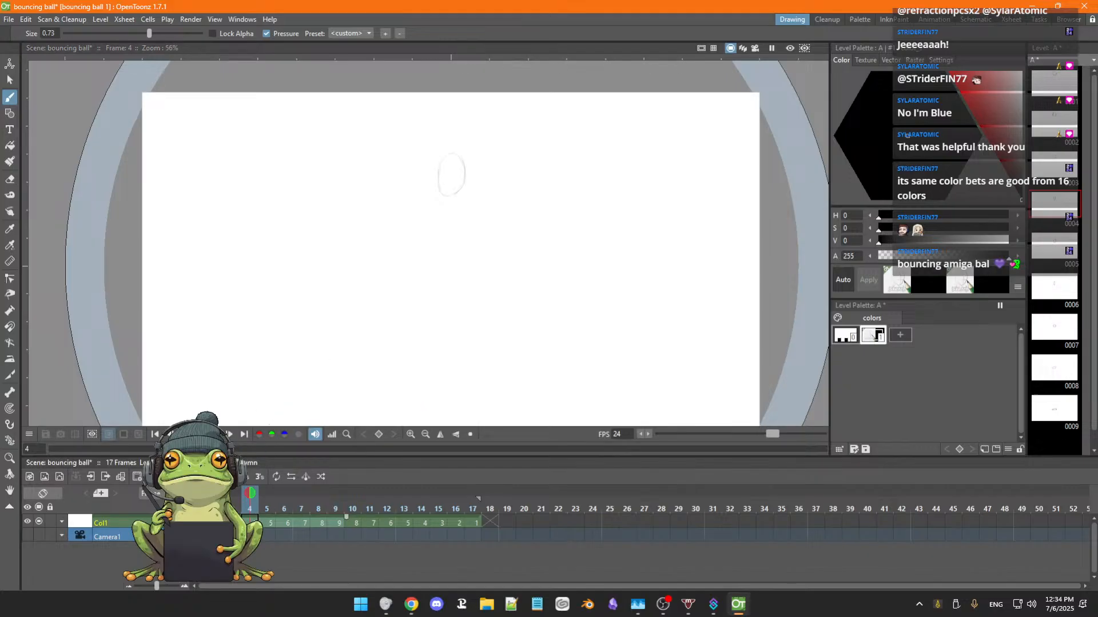
click(199, 523)
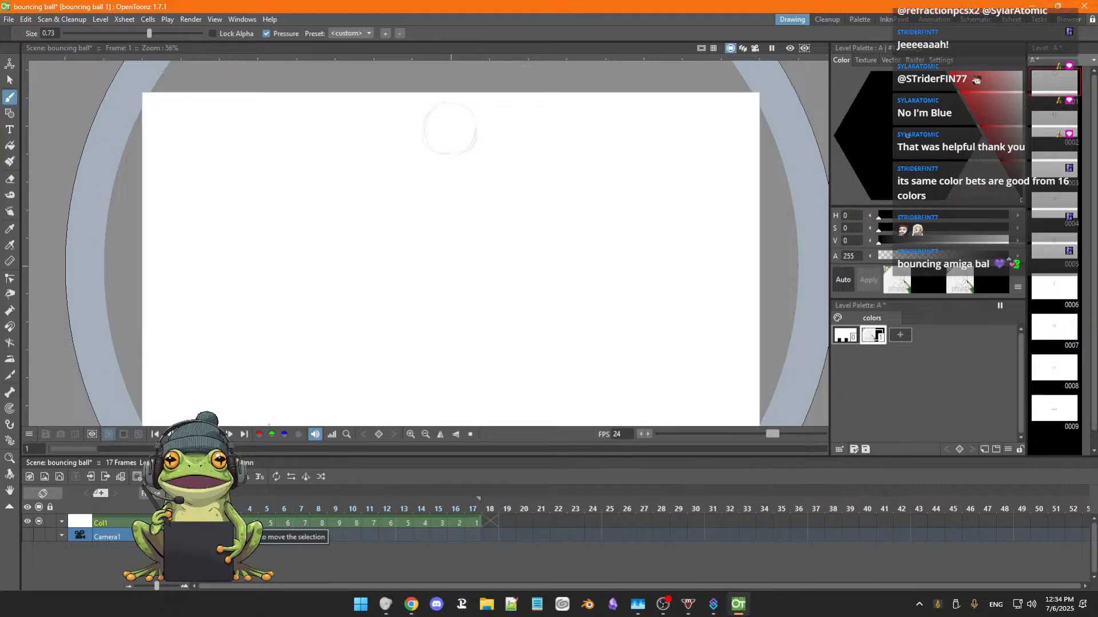
key(period)
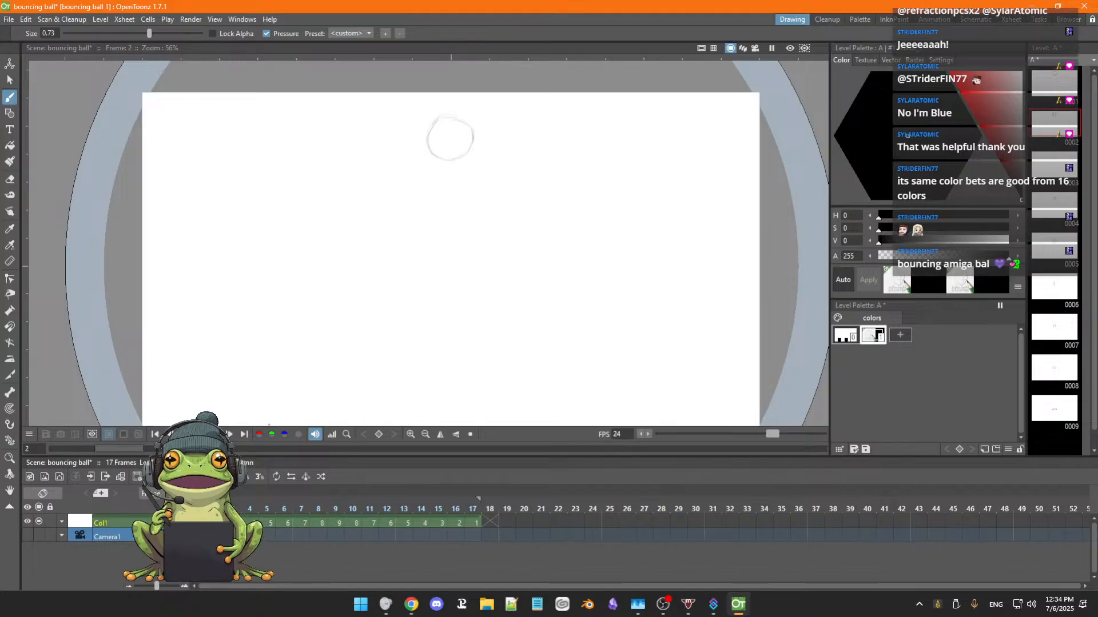
click(250, 523)
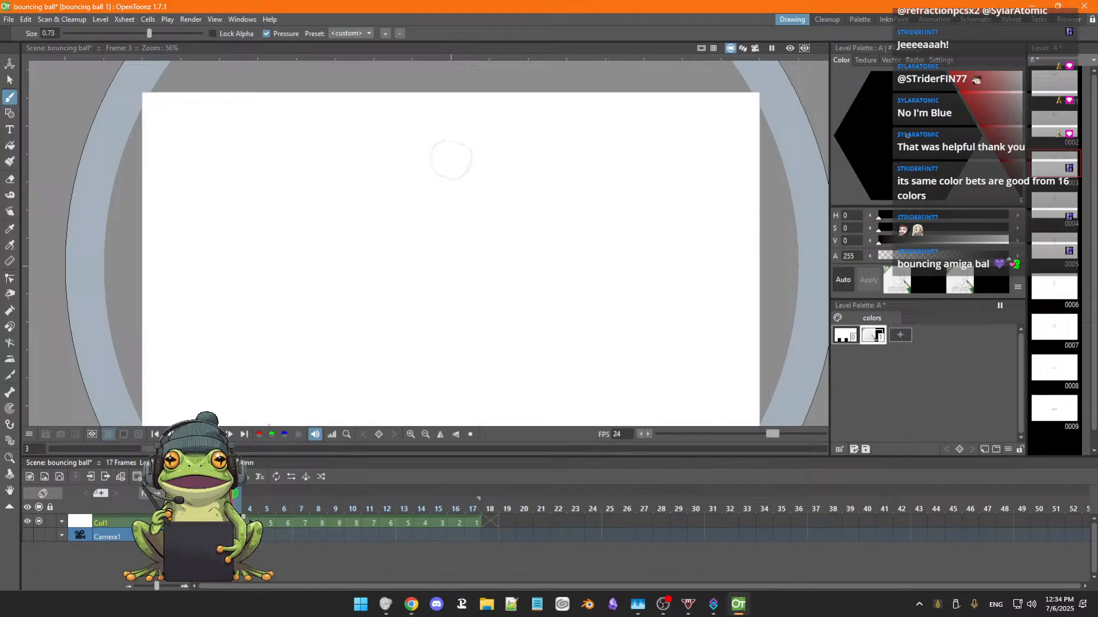
click(270, 523)
Extend the hold of the first drawing in Col1 by two frames at the start of the sequence.
click(200, 523)
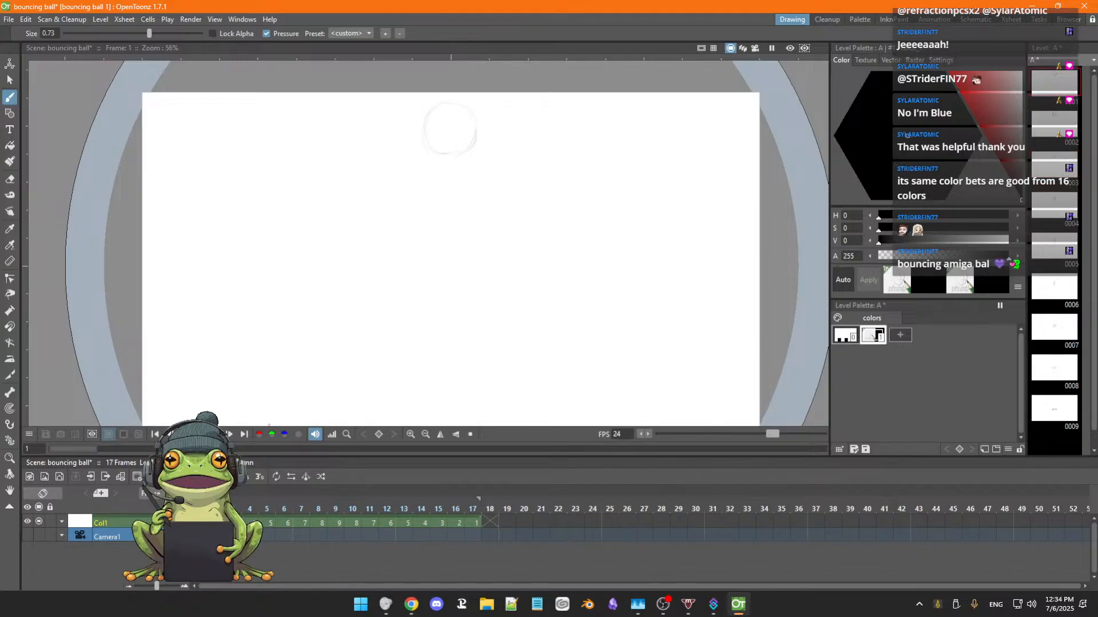
mouse_move(210, 523)
mouse_down()
mouse_move(230, 517)
mouse_move(214, 517)
mouse_up()
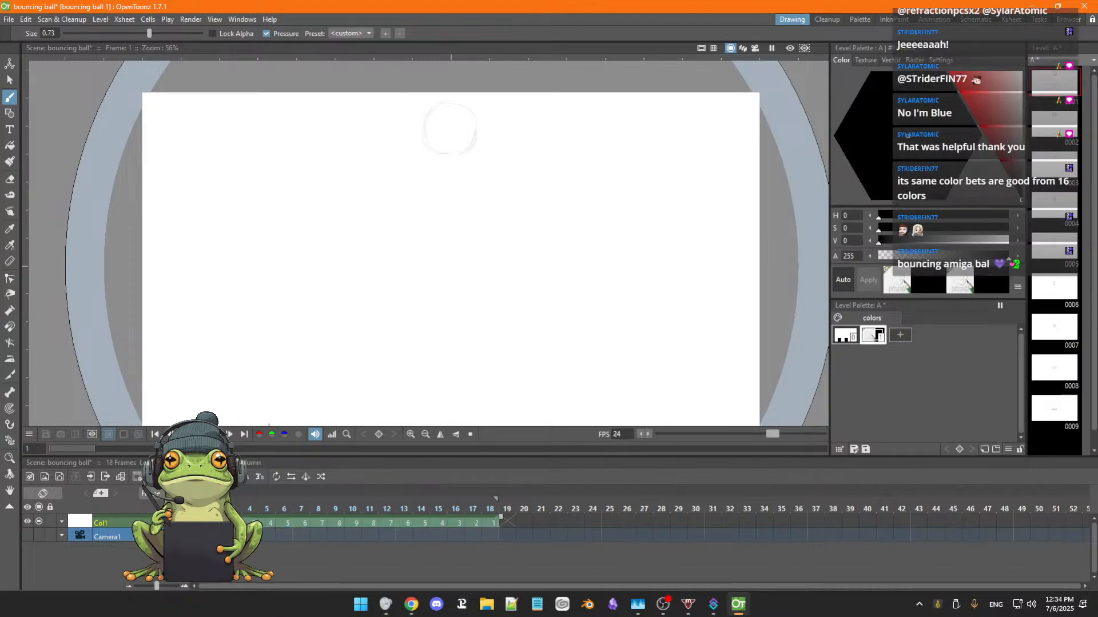
click(215, 523)
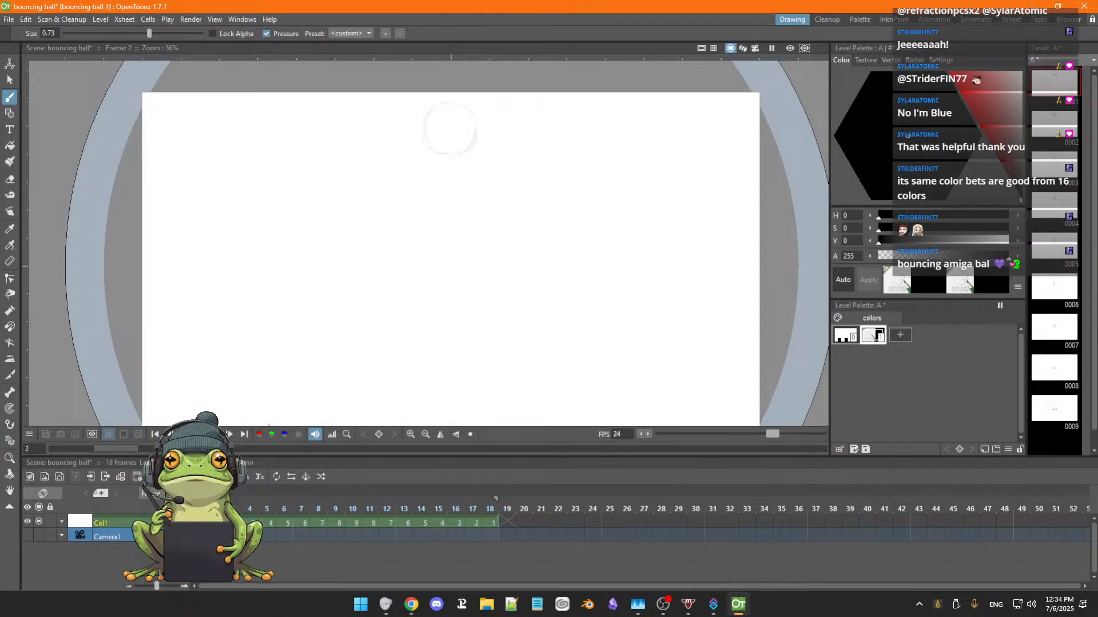
drag(226, 517, 244, 518)
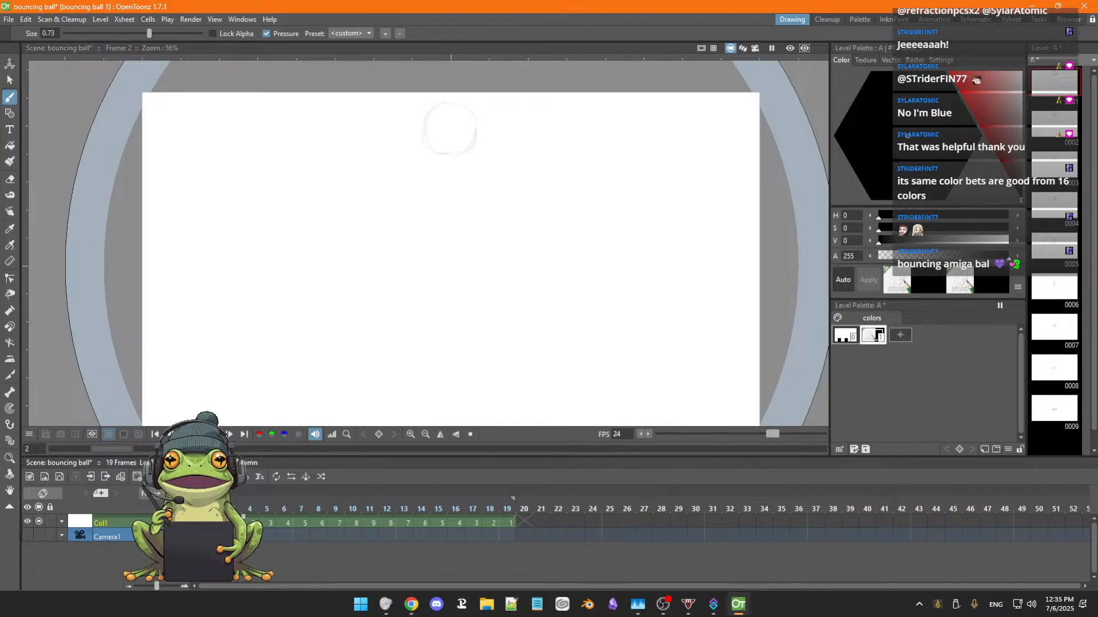
Play the bounce with the longer opening hold and shorten the first drawing's hold by one frame.
key(p)
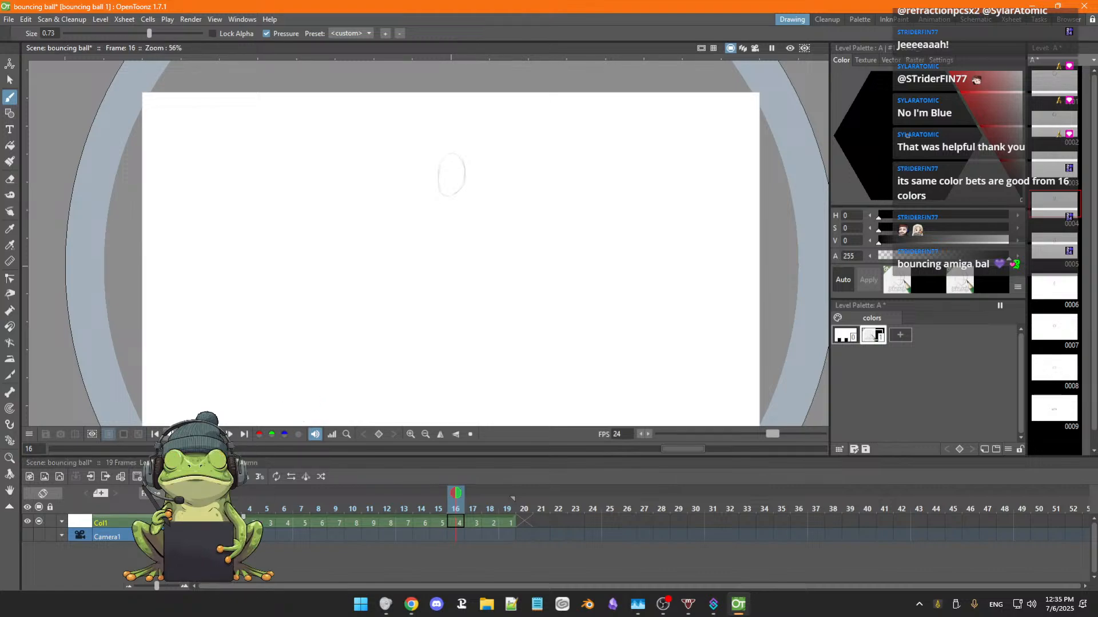
key(comma)
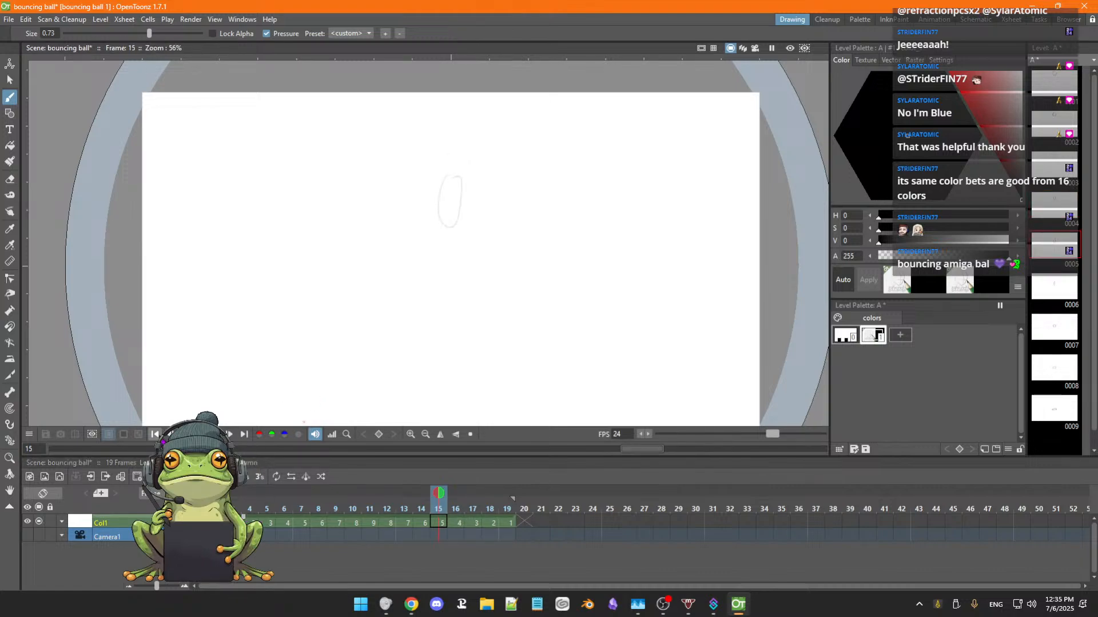
click(155, 434)
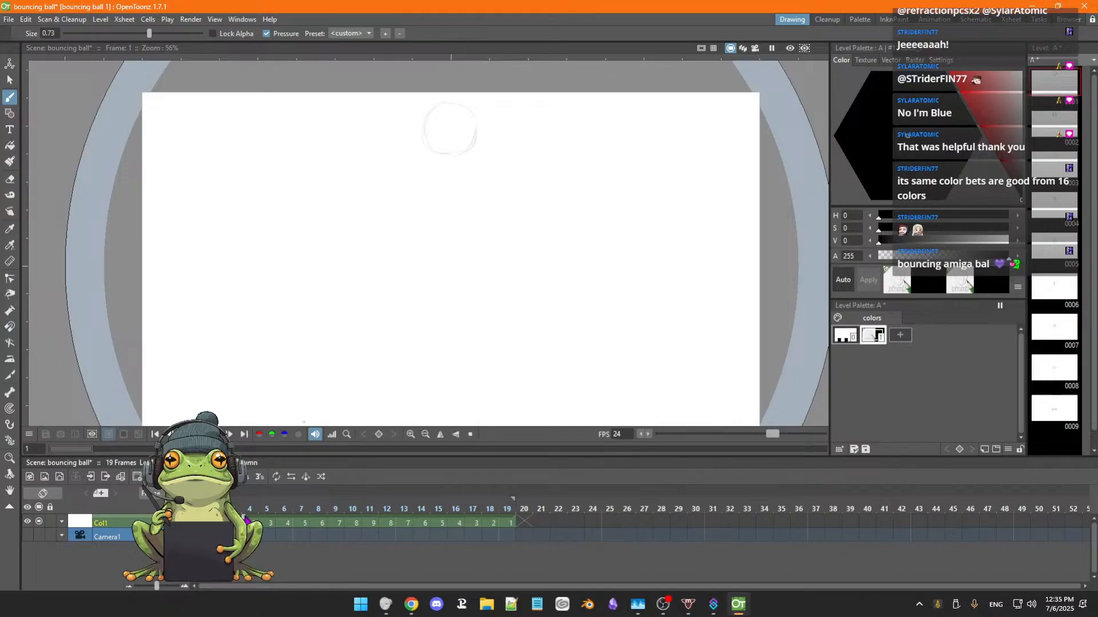
drag(244, 517, 227, 518)
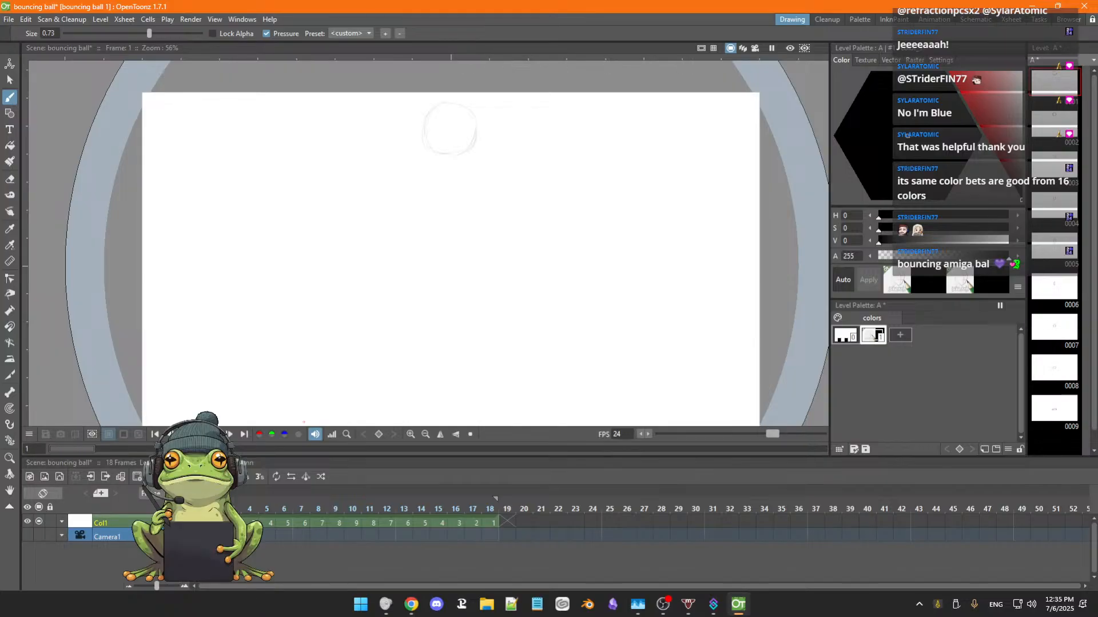
Try deleting the held drawing on frame 2, and undo the deletion along with the hold changes.
key(period)
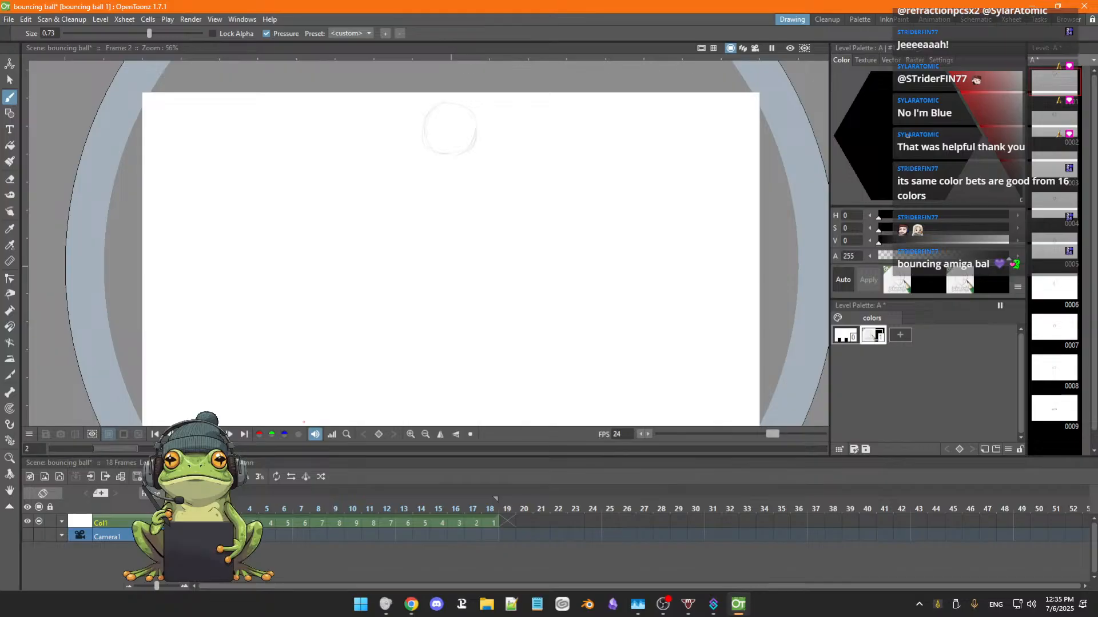
key(Delete)
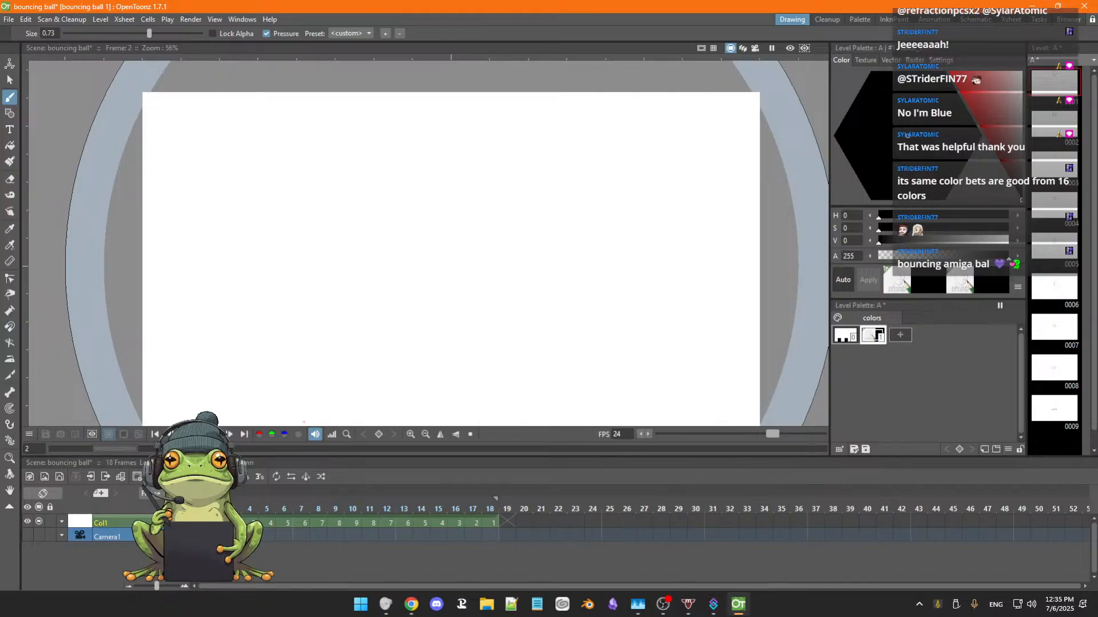
key(ctrl+z)
key(ctrl+z)
key(ctrl+z)
key(ctrl+z)
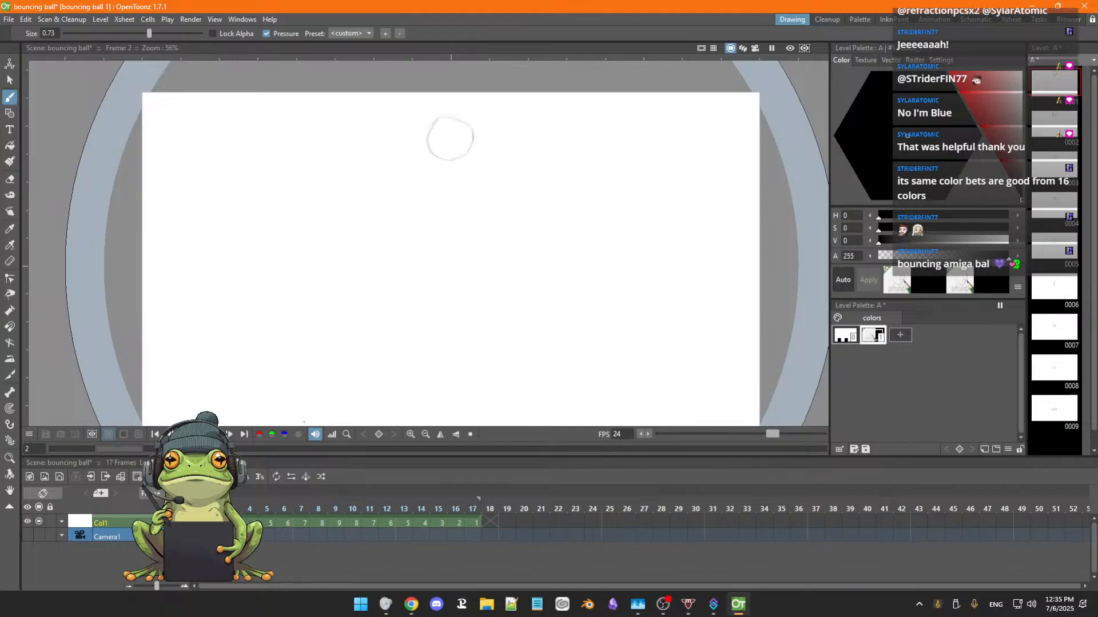
Select frames 1 to 17 of Col1 and reframe the whole bounce on 2's.
click(198, 522)
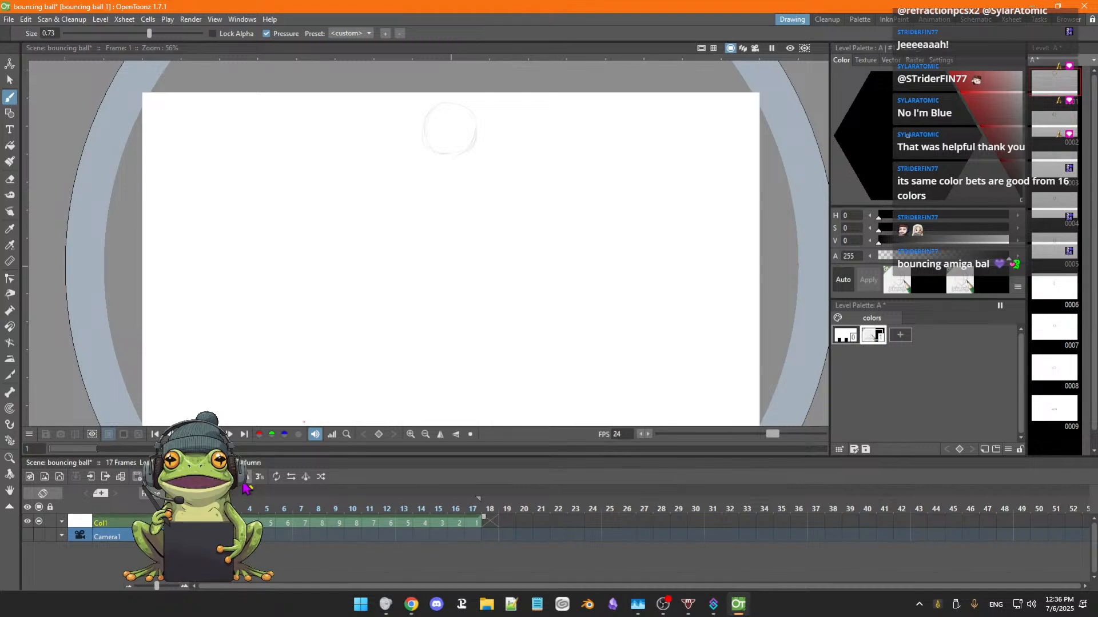
click(245, 483)
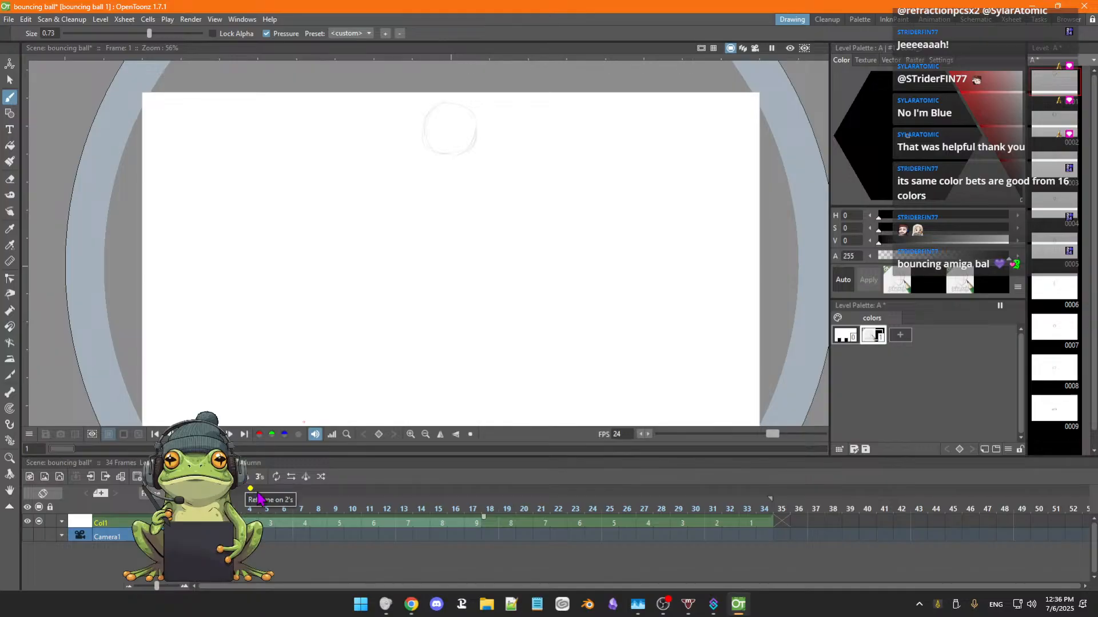
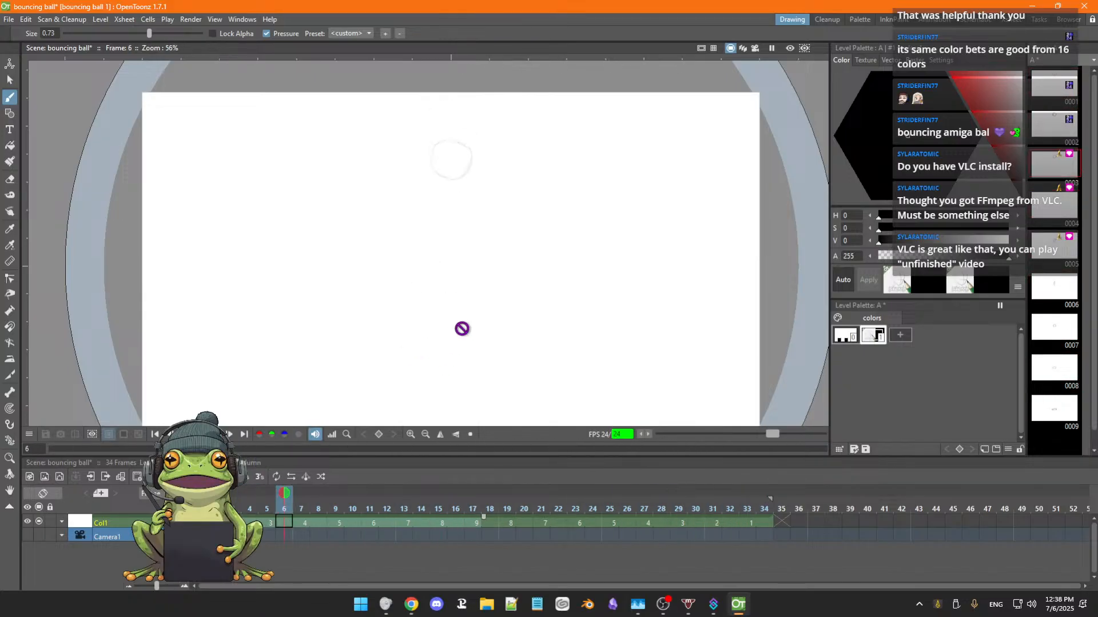
Stop the playback on frame 15 and compare the squashed ball with its neighbouring drawings using onion skin.
key(p)
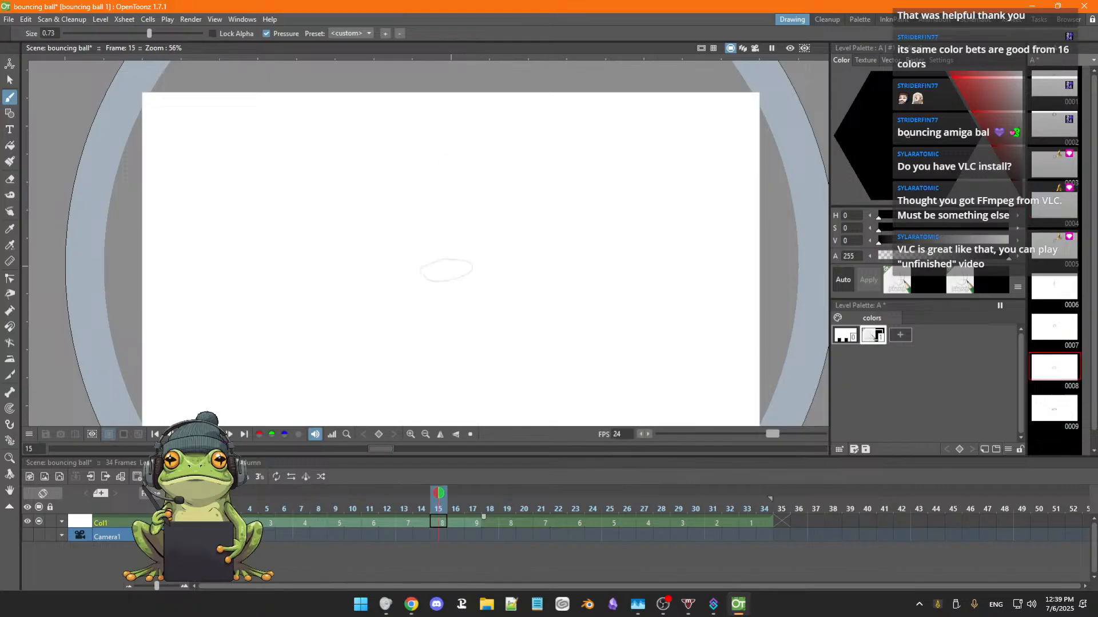
scroll(435, 331, up, 2)
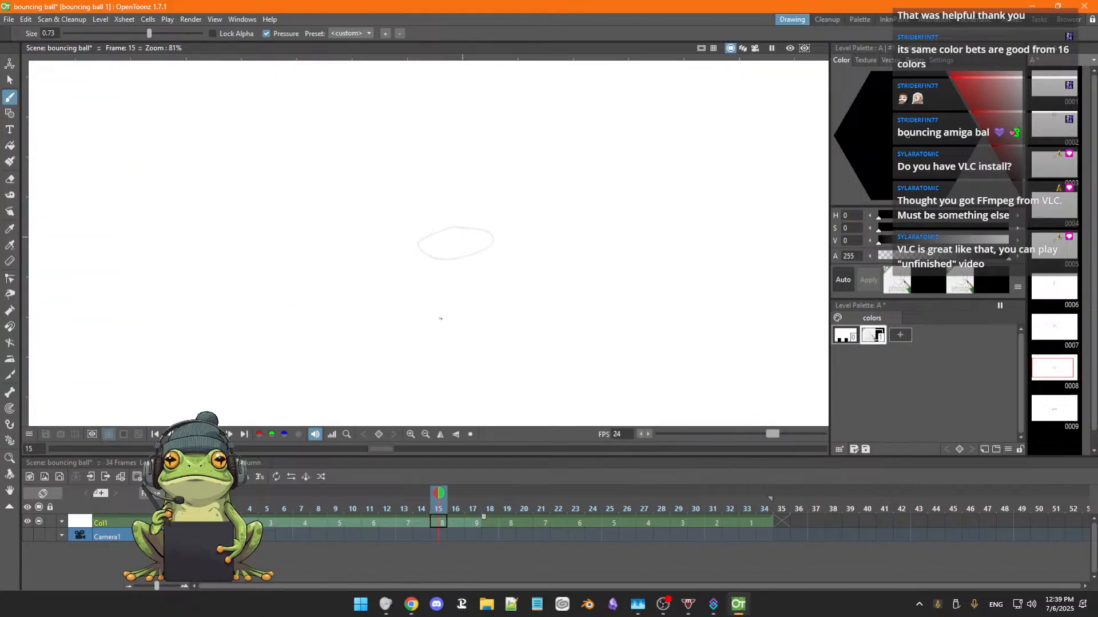
key(space)
scroll(437, 340, down, 2)
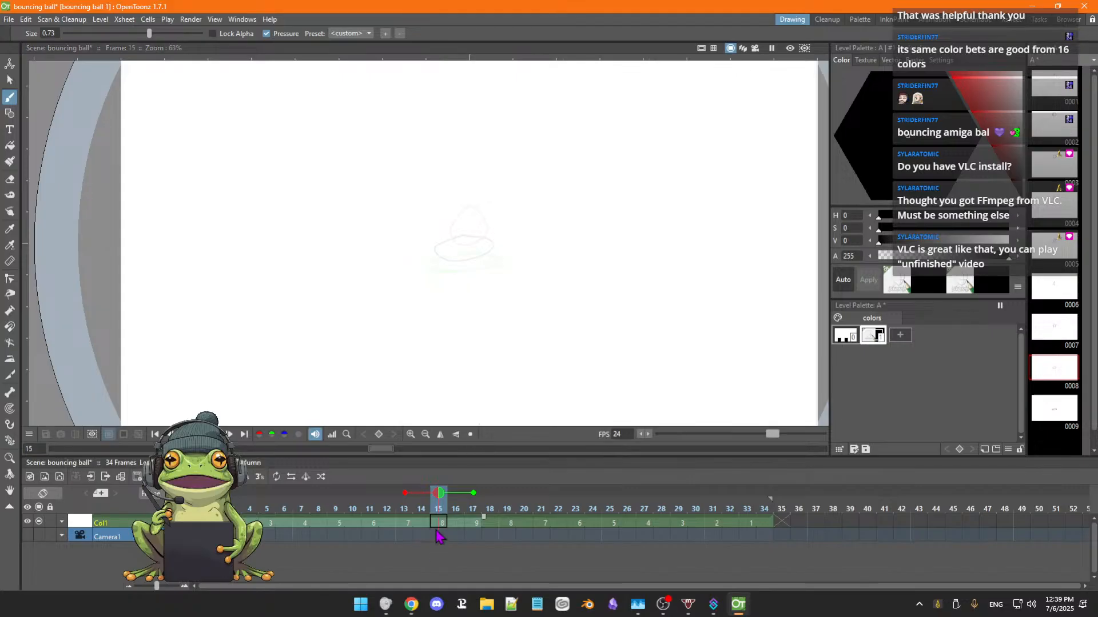
scroll(478, 275, down, 2)
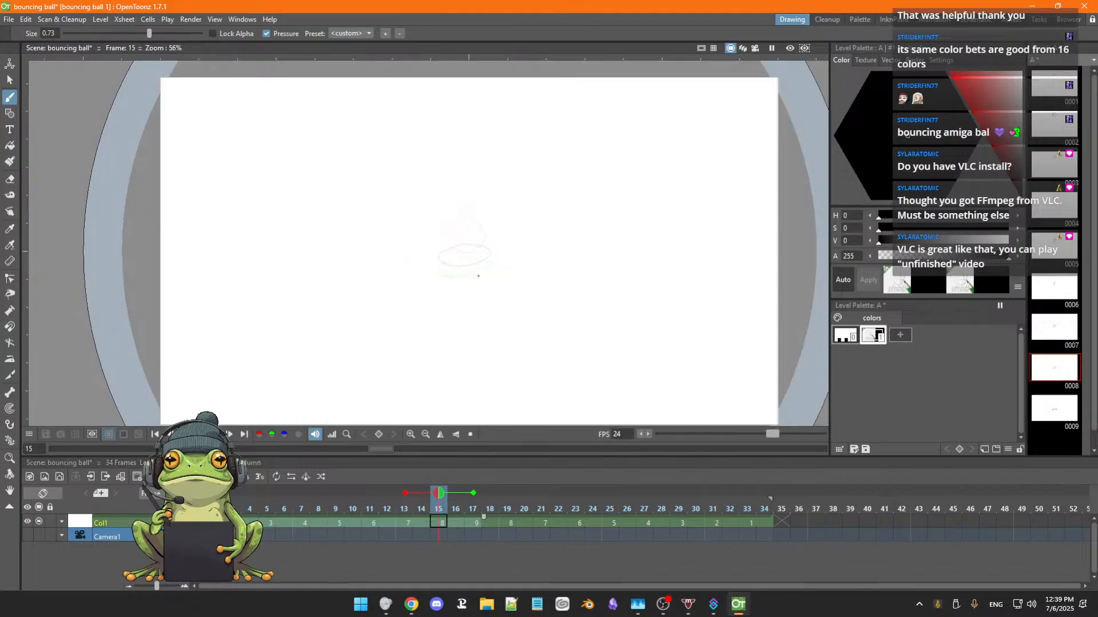
scroll(479, 280, up, 2)
key(space)
mouse_move(521, 292)
mouse_down()
mouse_move(513, 319)
mouse_move(514, 301)
mouse_up()
scroll(517, 298, down, 2)
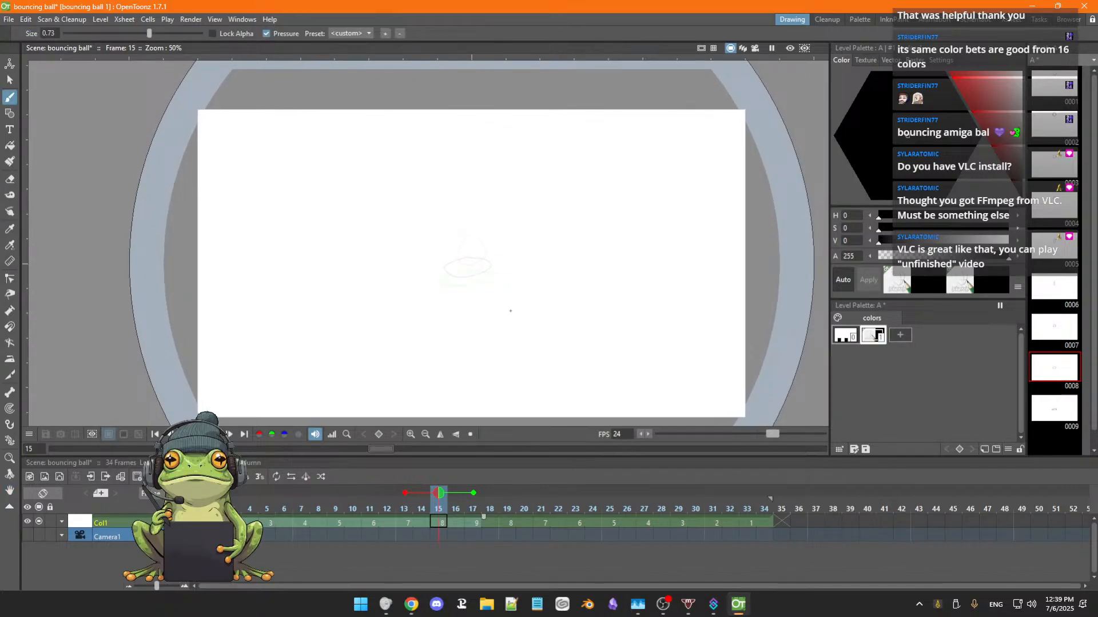
Step back through the Col1 drawings from frame 15 to frame 1 to check the ball's spacing.
key(comma)
key(comma)
key(comma)
key(comma)
key(comma)
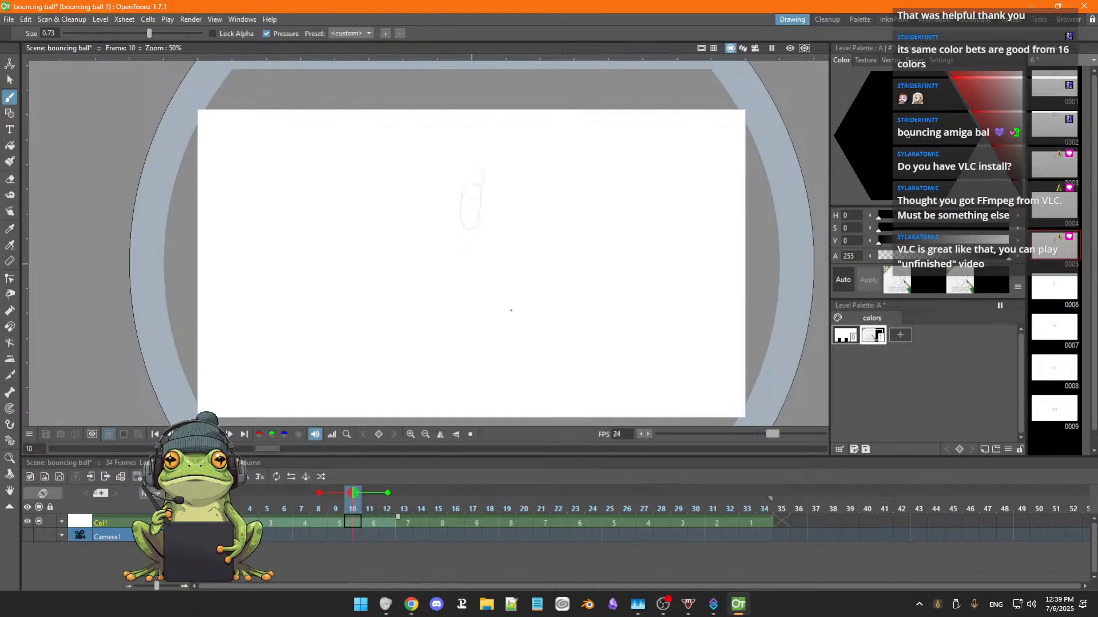
key(comma)
key(comma)
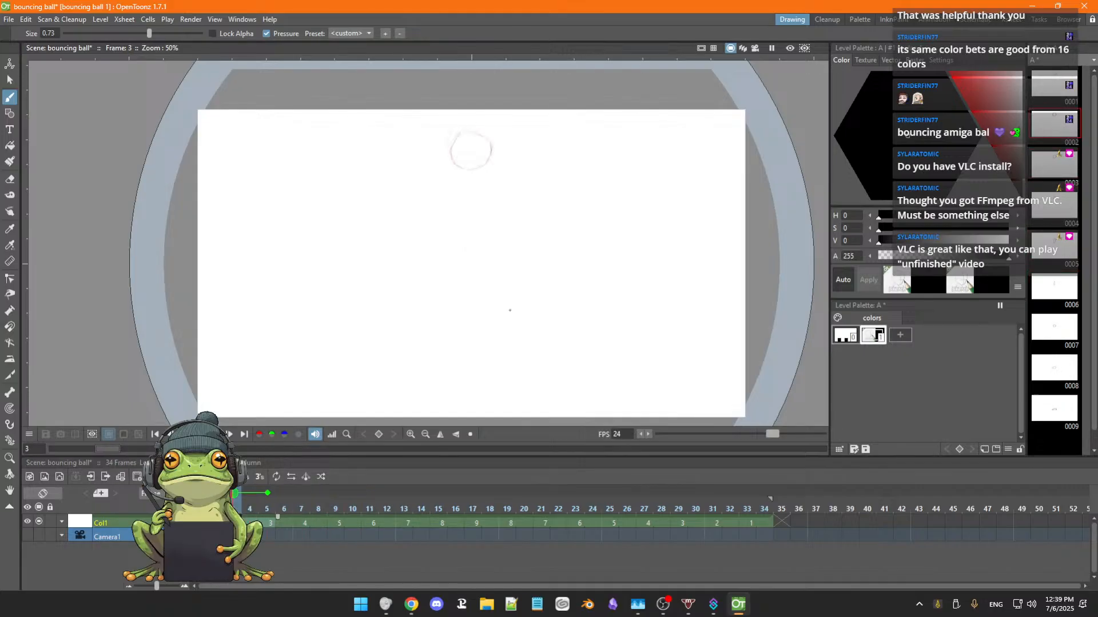
drag(498, 314, 500, 317)
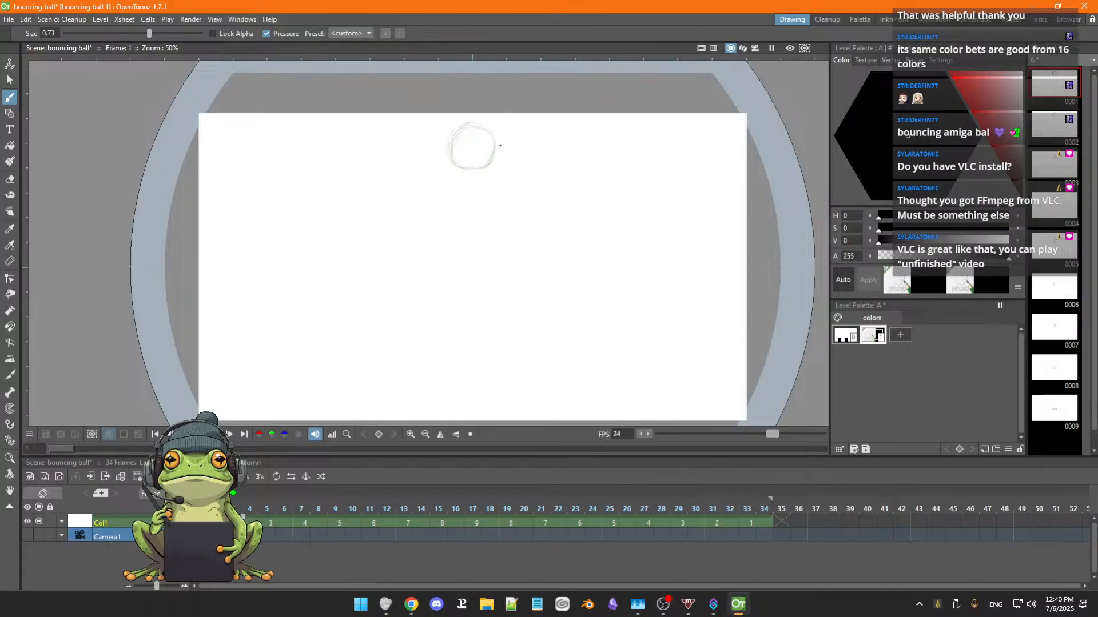
Erase the stray sketch lines around the upper and left outer edges of the ball on frame 1.
scroll(500, 146, up, 4)
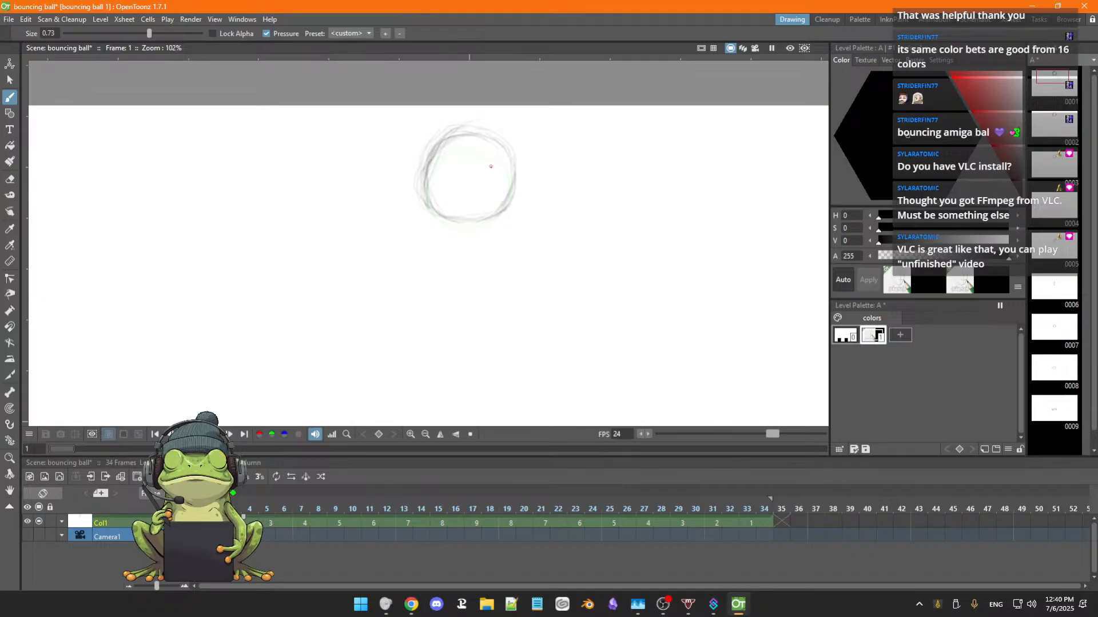
key(e)
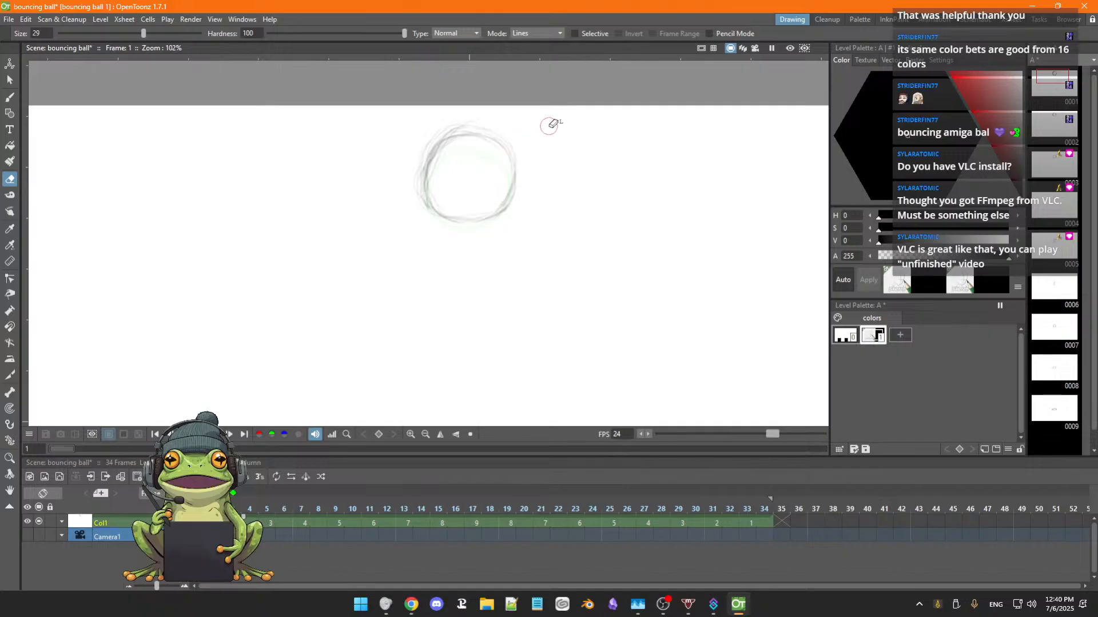
mouse_move(474, 115)
mouse_down()
mouse_move(452, 121)
mouse_move(478, 117)
mouse_move(462, 122)
mouse_move(524, 146)
mouse_up()
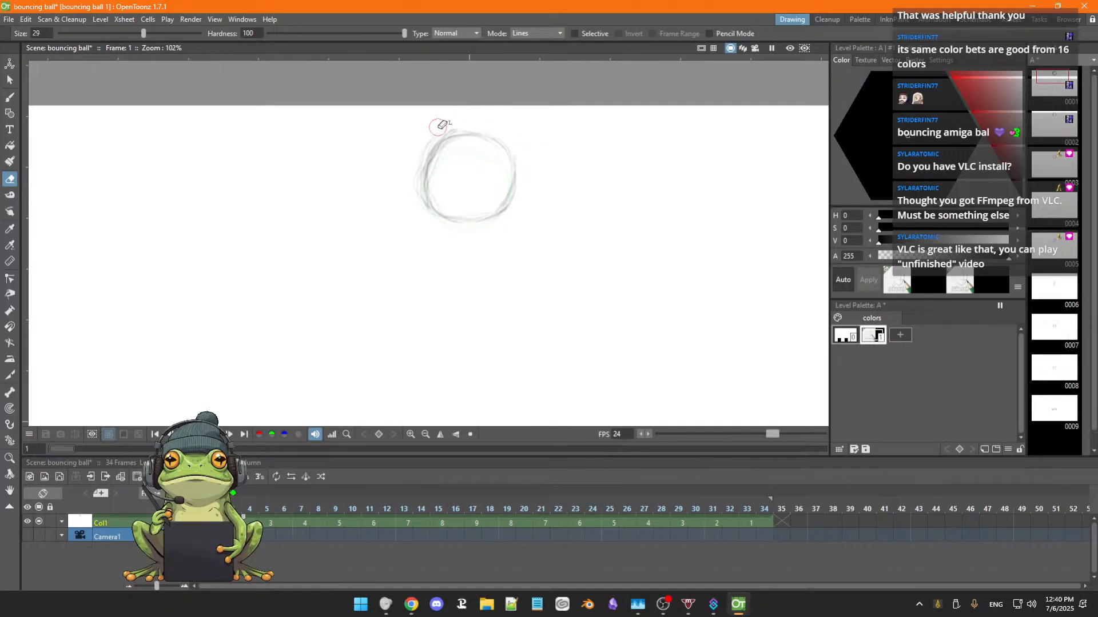
mouse_move(440, 126)
mouse_down()
mouse_move(483, 116)
mouse_move(408, 147)
mouse_move(417, 145)
mouse_move(410, 164)
mouse_move(420, 146)
mouse_move(419, 220)
mouse_up()
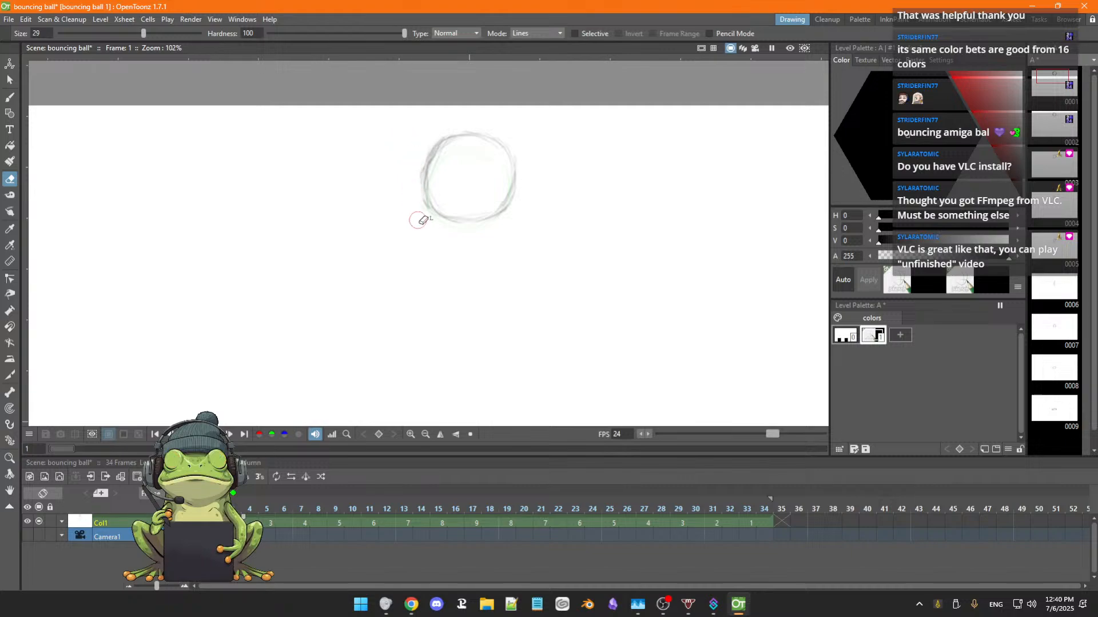
drag(452, 165, 459, 147)
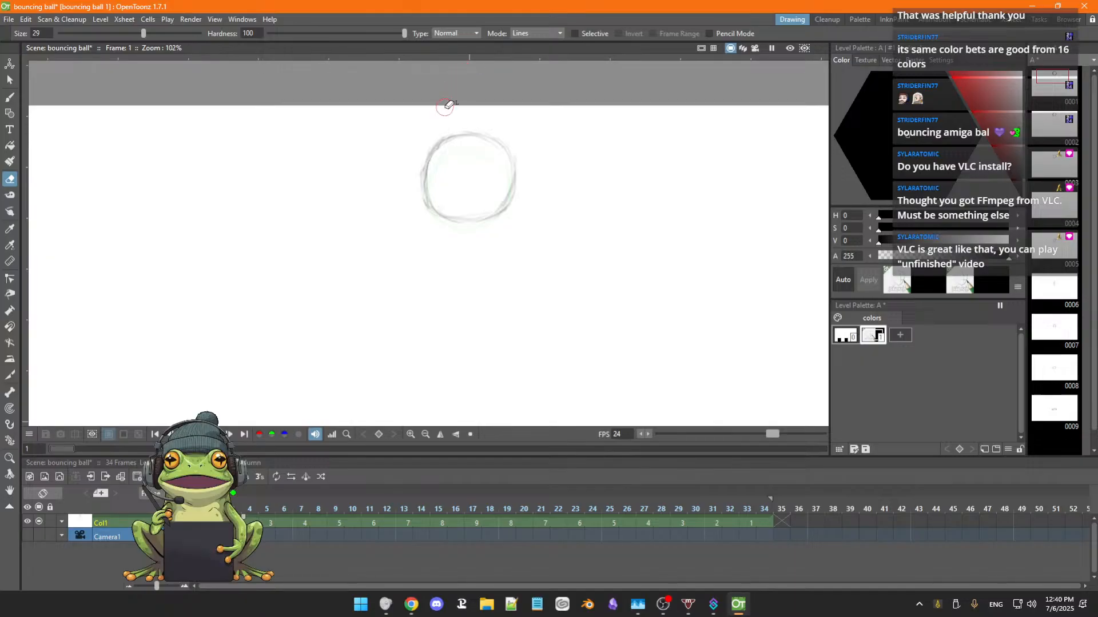
Scribble a test patch below the ball and try erasing it with the eraser hardness at 46.81.
key(b)
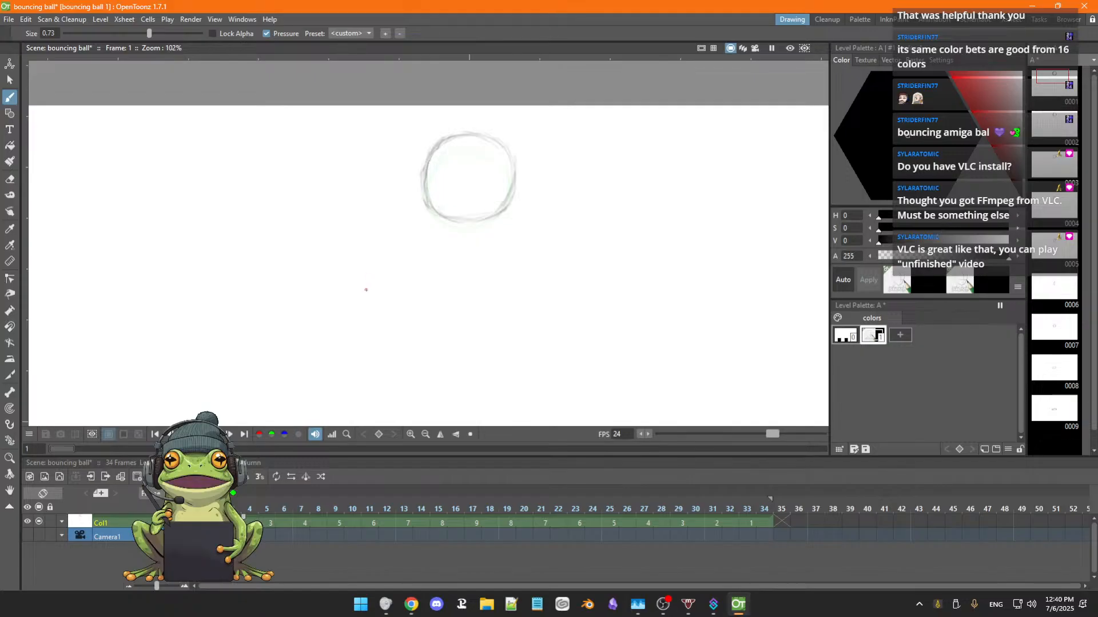
drag(362, 313, 371, 310)
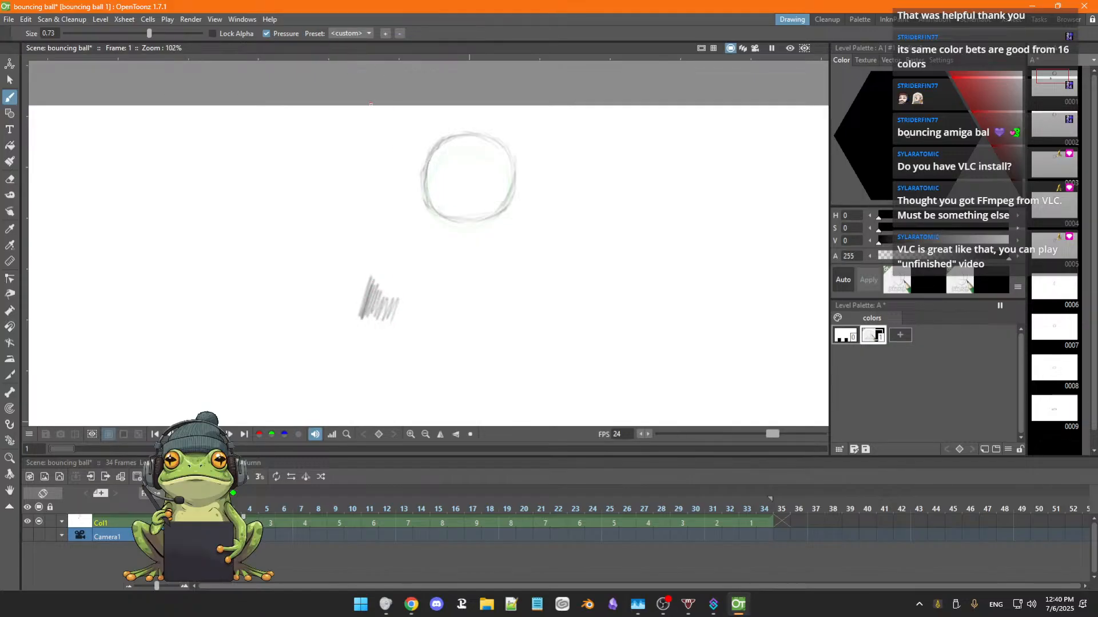
key(e)
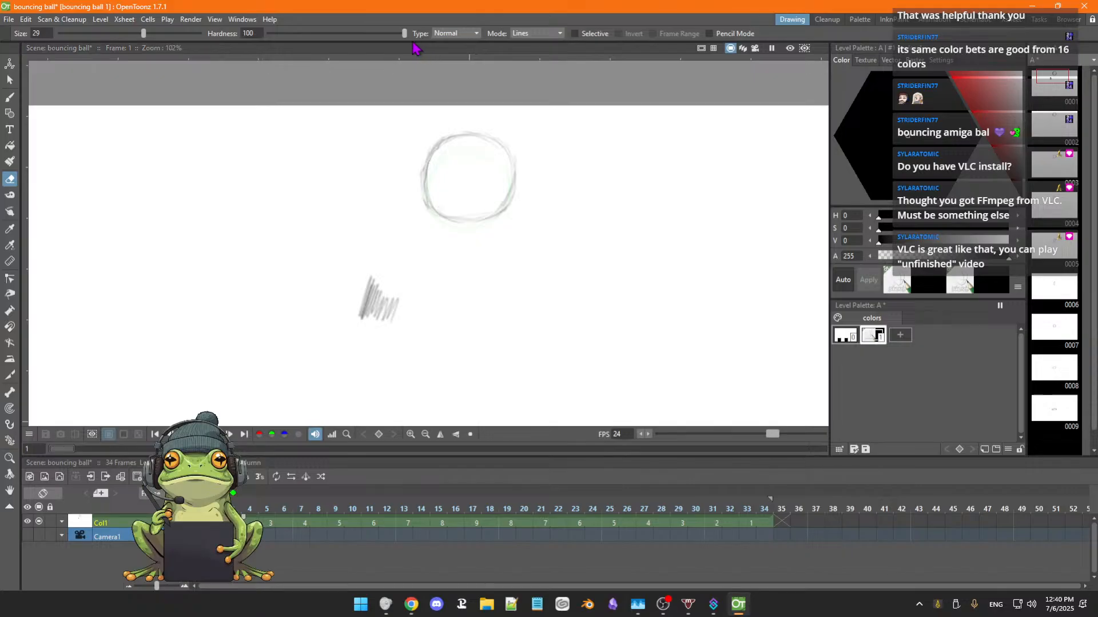
drag(400, 33, 332, 33)
mouse_move(368, 280)
mouse_down()
mouse_move(401, 298)
mouse_move(362, 284)
mouse_move(386, 289)
mouse_move(372, 307)
mouse_move(391, 317)
mouse_move(369, 320)
mouse_move(410, 325)
mouse_up()
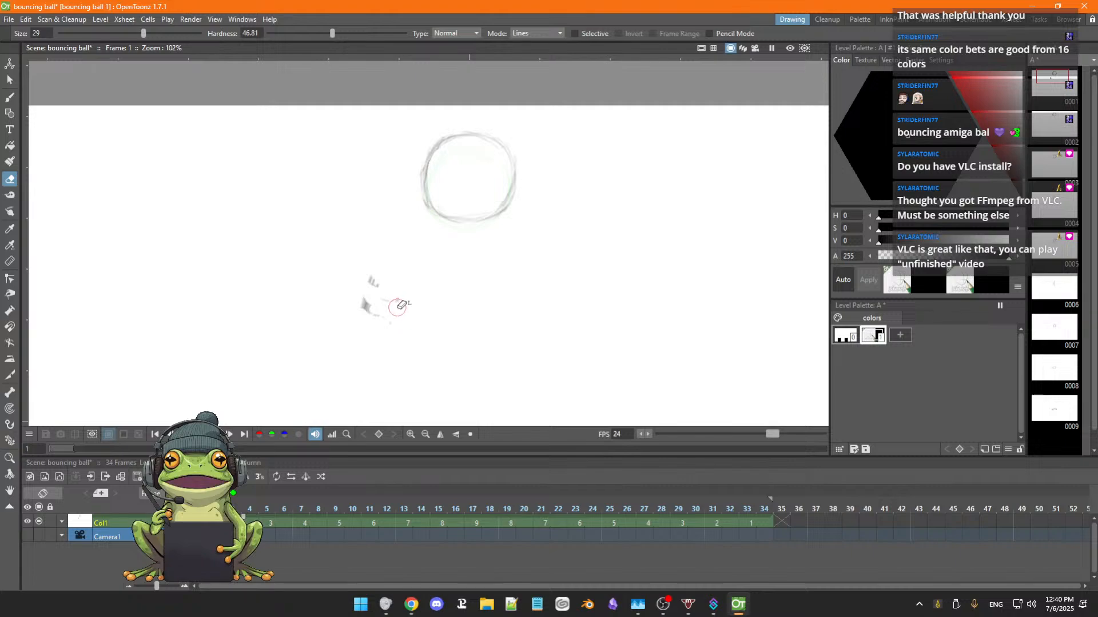
Lower the eraser hardness to 33.62 and undo the erasing of the test scribble.
drag(332, 33, 323, 36)
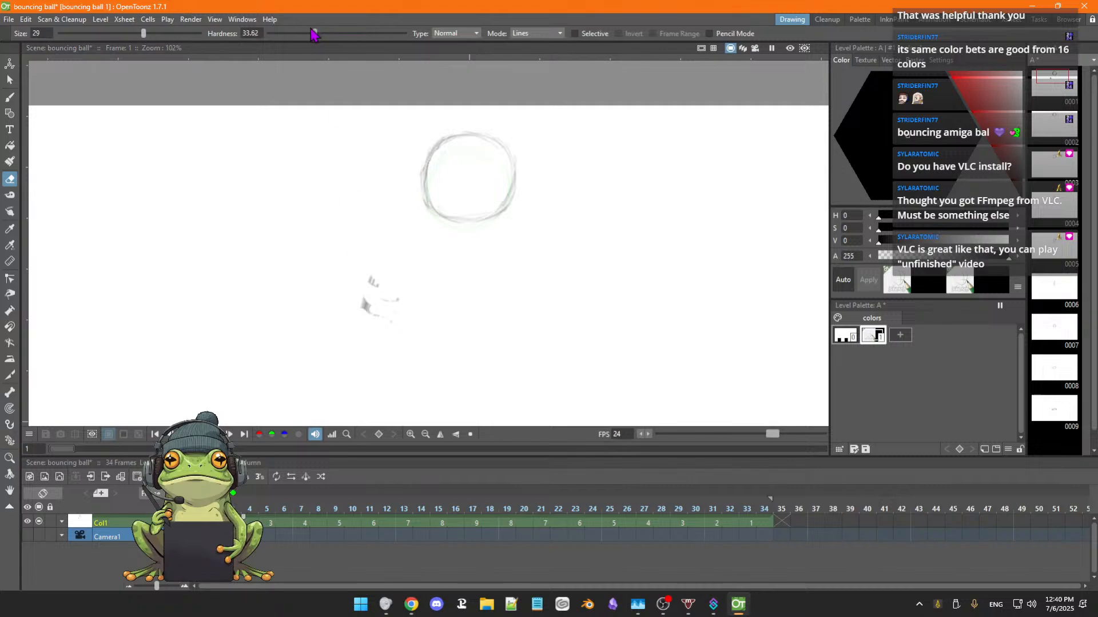
key(ctrl+z)
key(ctrl+z)
key(ctrl+z)
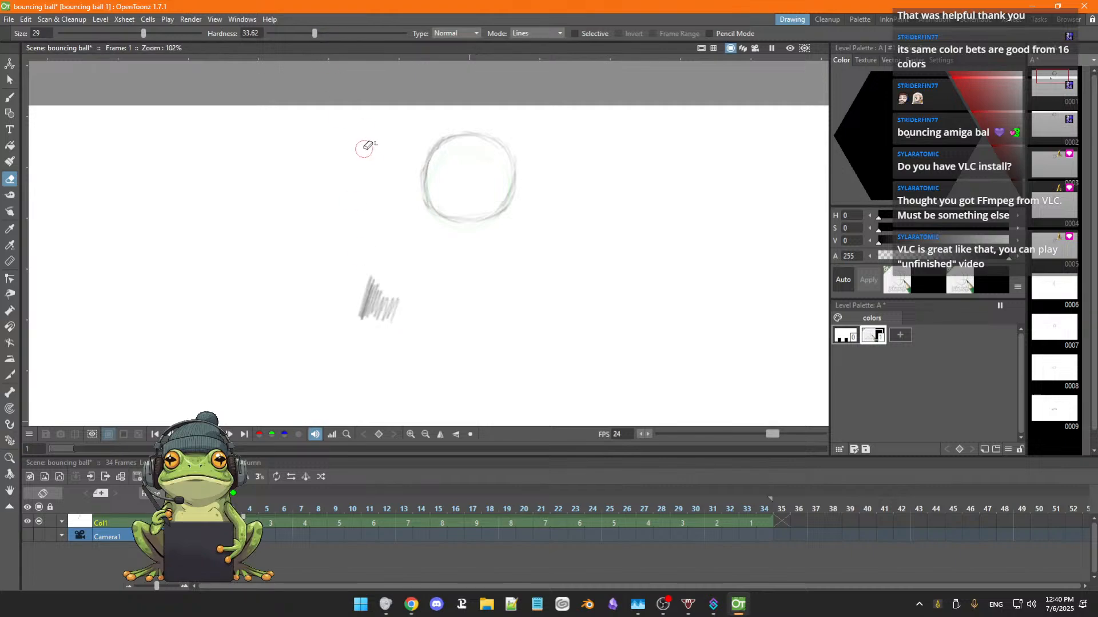
Erase the test scribble with the eraser hardness at 10.64, and reset the hardness to 100.
drag(313, 34, 283, 34)
mouse_move(370, 283)
mouse_down()
mouse_move(385, 303)
mouse_move(379, 283)
mouse_move(390, 315)
mouse_move(372, 296)
mouse_move(384, 318)
mouse_move(369, 277)
mouse_move(391, 297)
mouse_move(374, 310)
mouse_move(361, 302)
mouse_move(375, 320)
mouse_move(400, 311)
mouse_move(369, 278)
mouse_move(400, 308)
mouse_move(360, 317)
mouse_move(363, 305)
mouse_move(362, 317)
mouse_move(394, 312)
mouse_up()
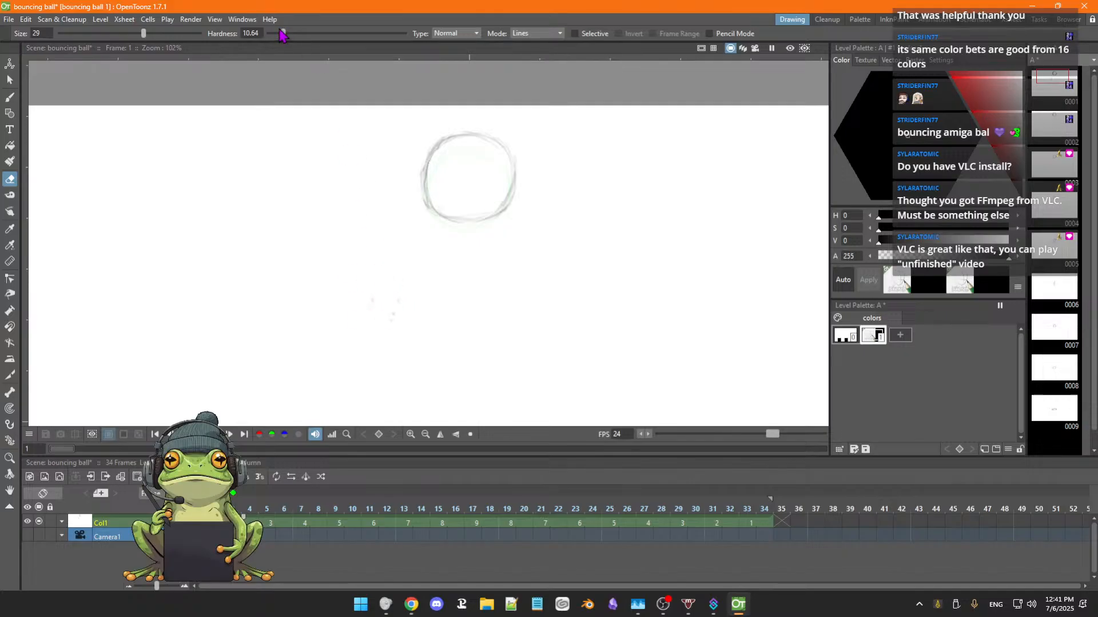
drag(284, 33, 416, 41)
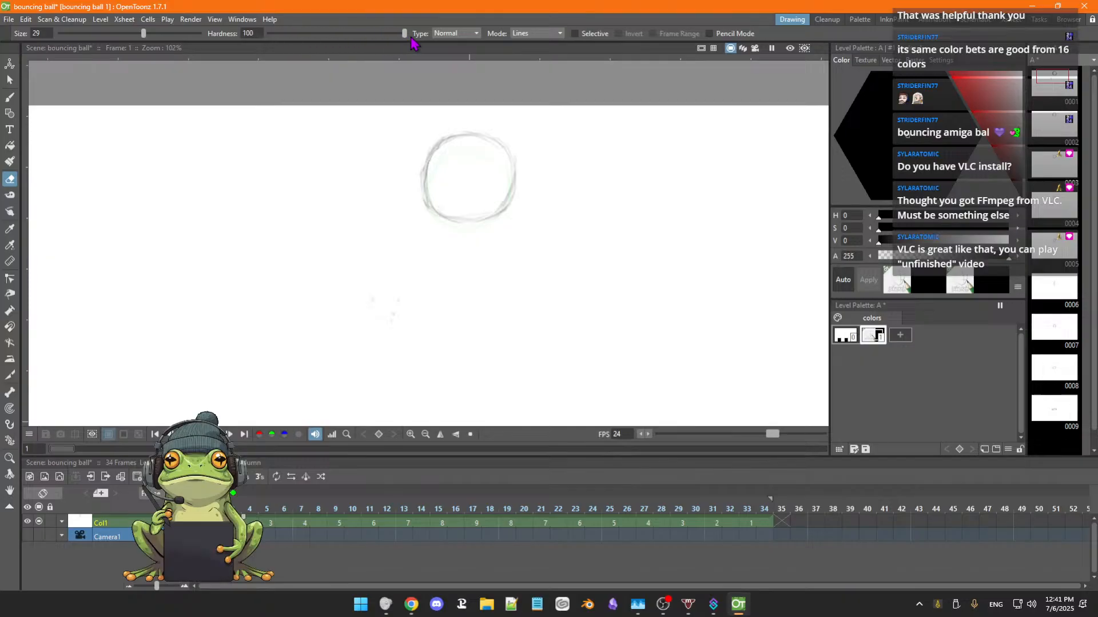
Review the eraser's type and mode options, keeping Normal and Lines.
click(476, 34)
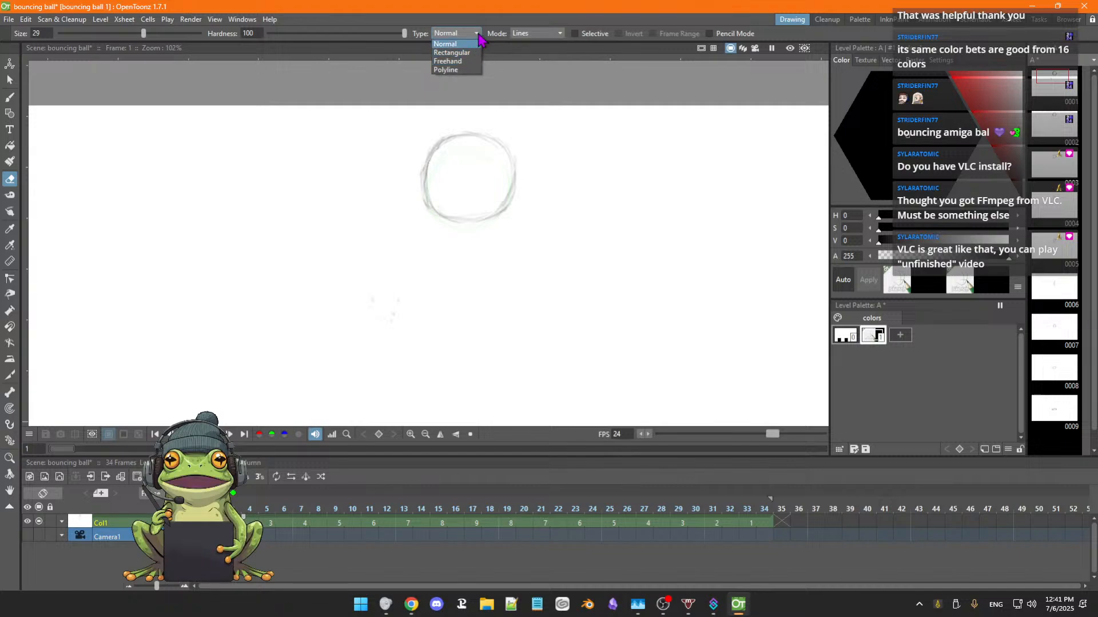
click(478, 44)
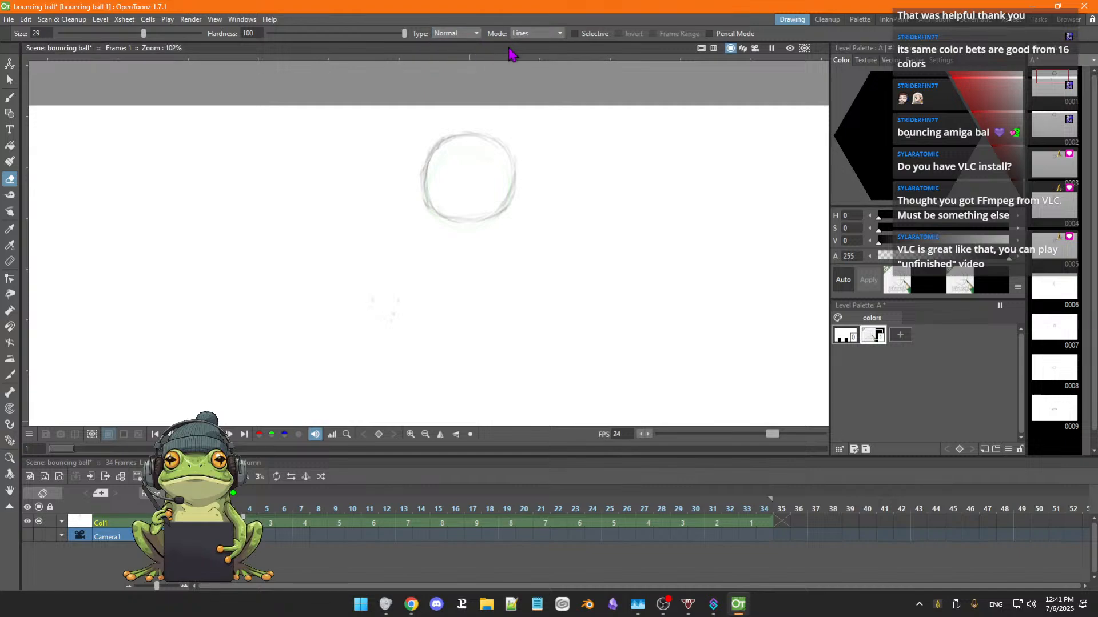
click(559, 36)
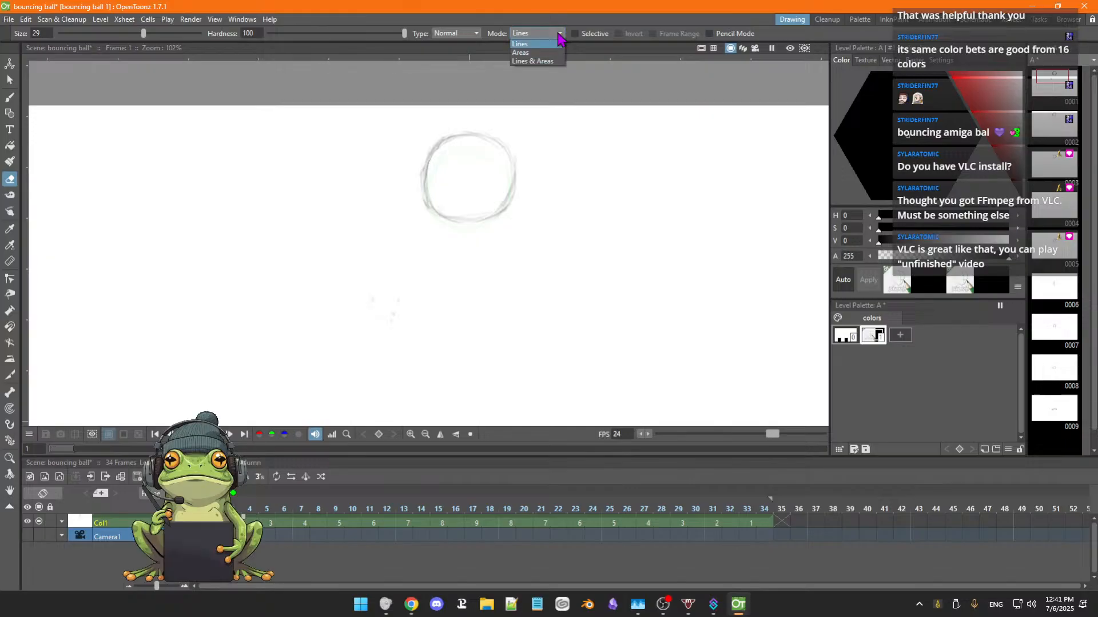
click(560, 41)
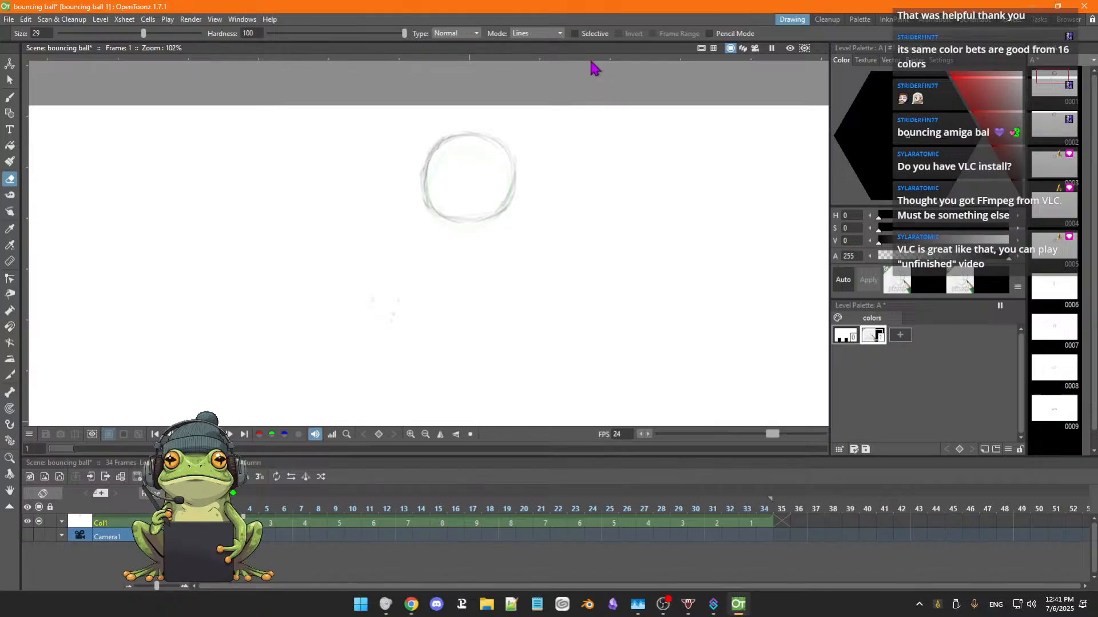
Try erasing part of the ball's lower right edge in Pencil Mode, undo it and disable Pencil Mode.
click(709, 34)
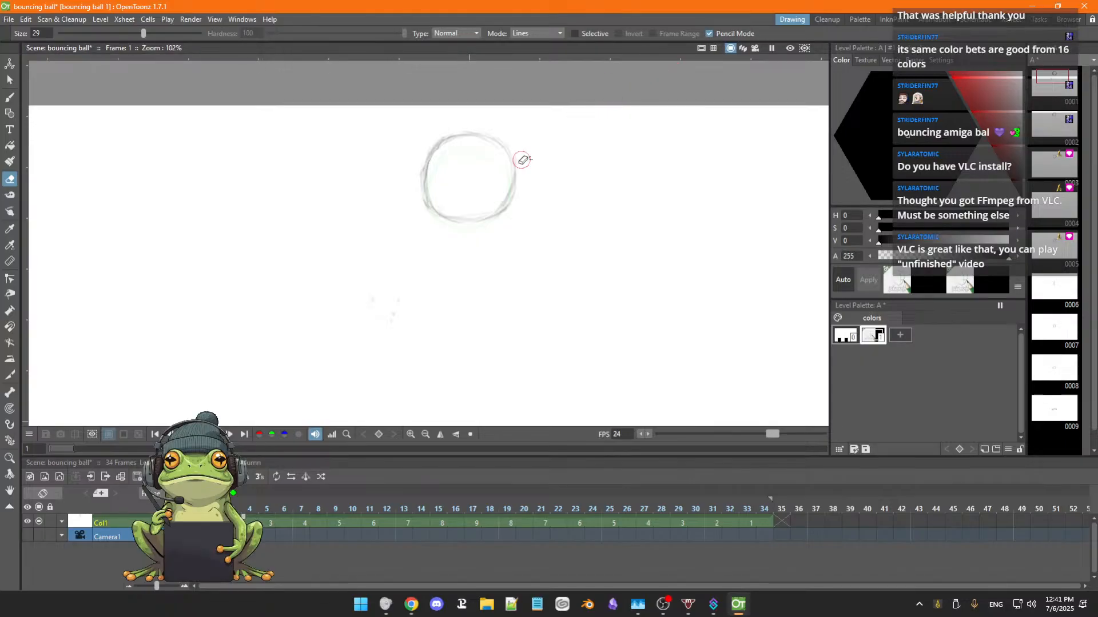
drag(510, 221, 517, 192)
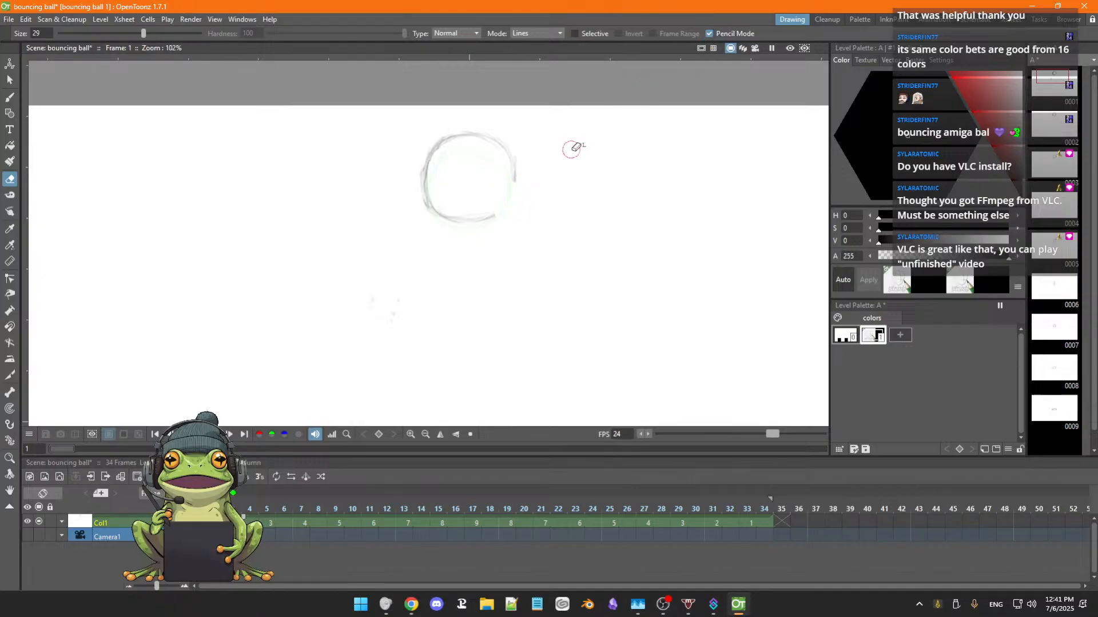
key(ctrl+z)
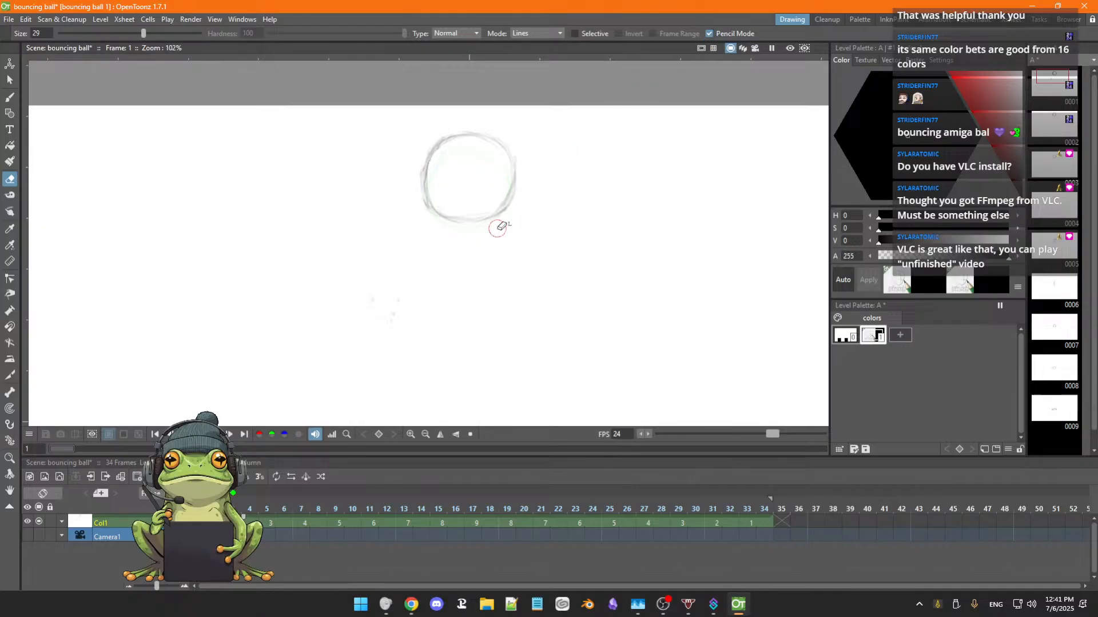
click(710, 33)
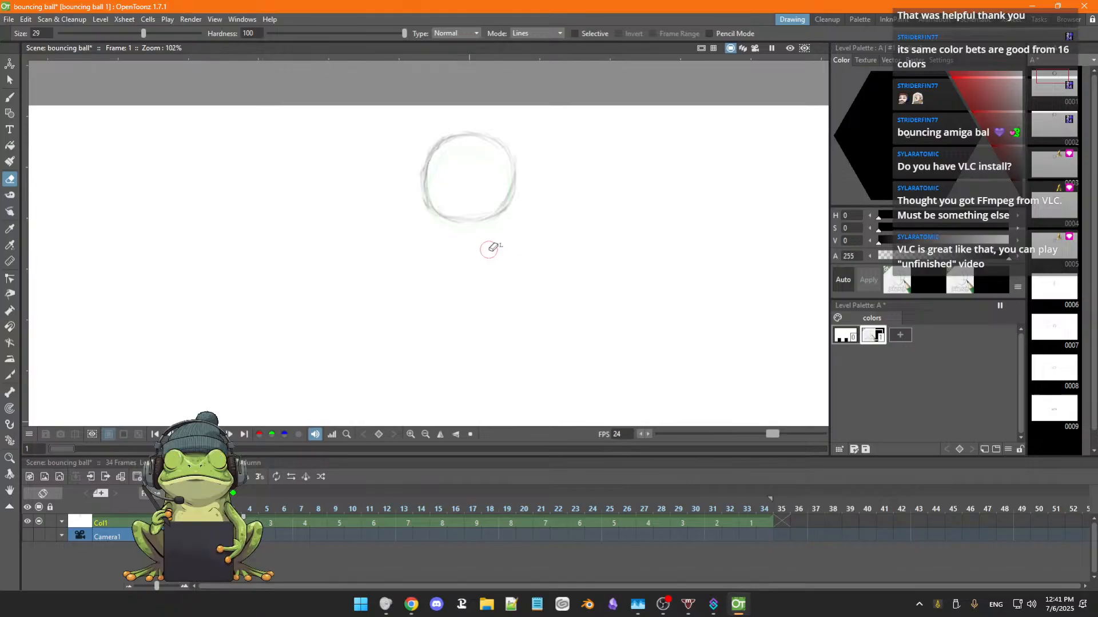
Browse the available brush styles for the current color down to the eraser brushes.
click(913, 62)
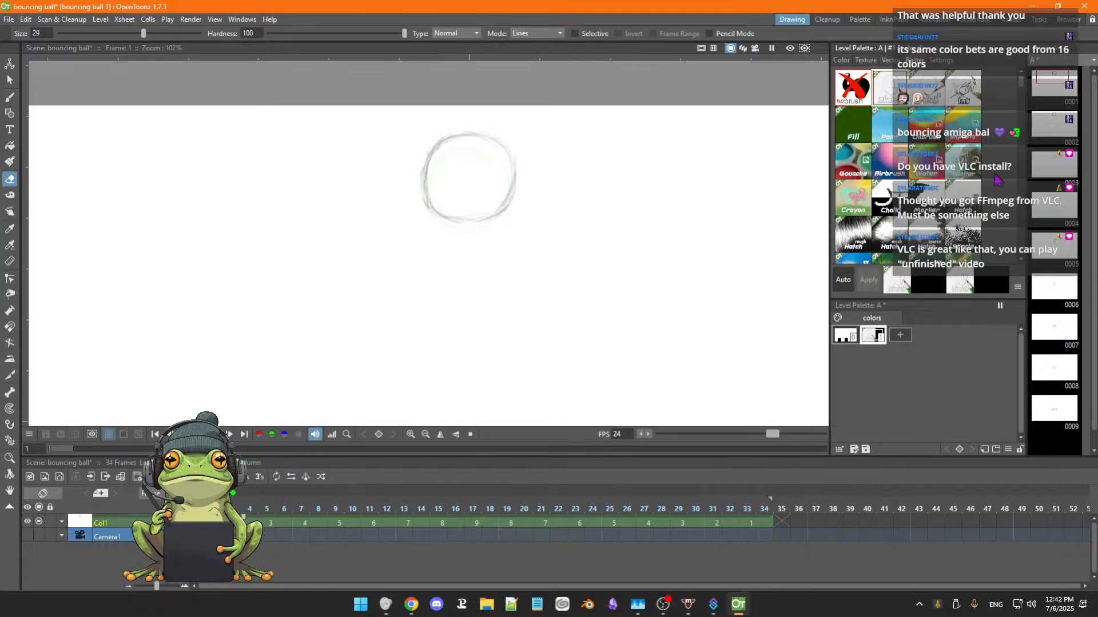
scroll(1024, 91, down, 1)
mouse_move(1025, 92)
mouse_down()
mouse_move(1022, 184)
mouse_move(1026, 102)
mouse_up()
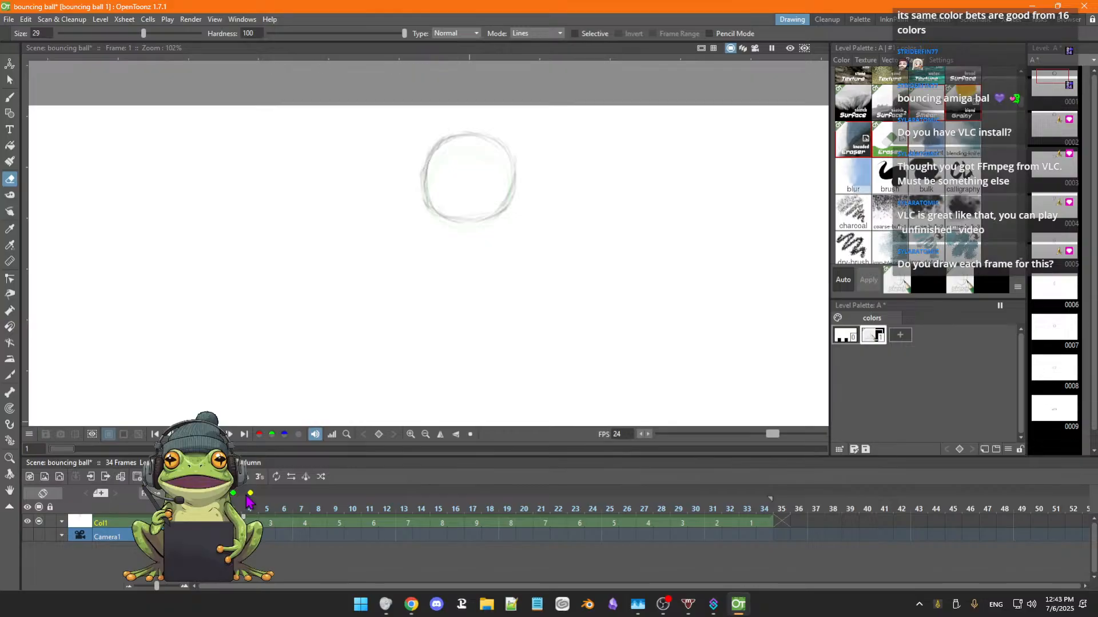
Play the bounce with onion skin on, restarting from the first frame, and return to frame 1.
key(p)
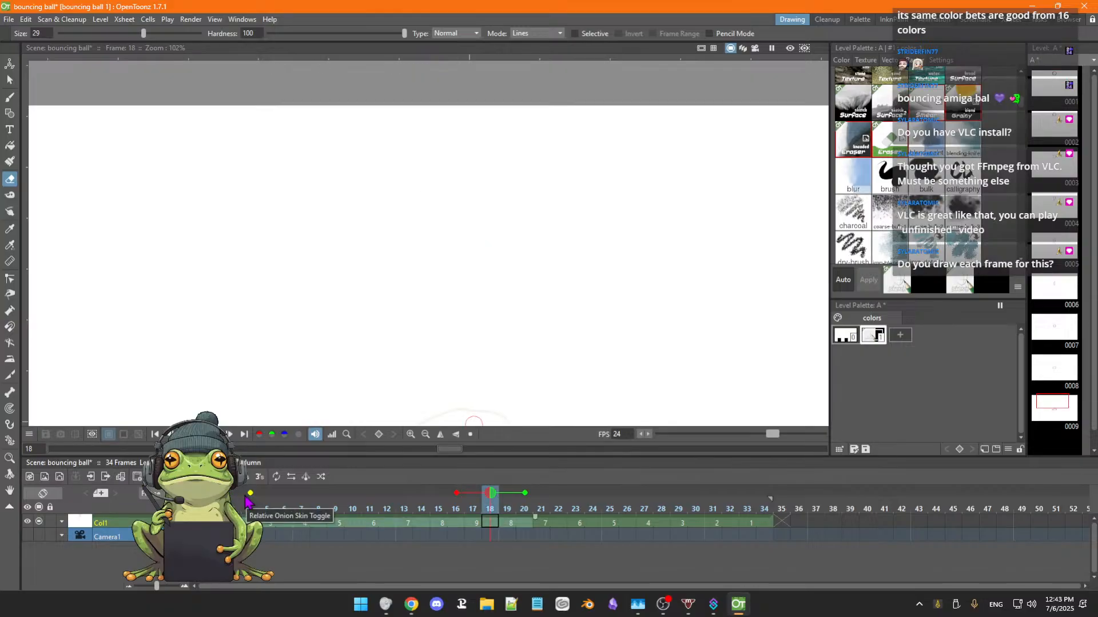
key(Home)
key(p)
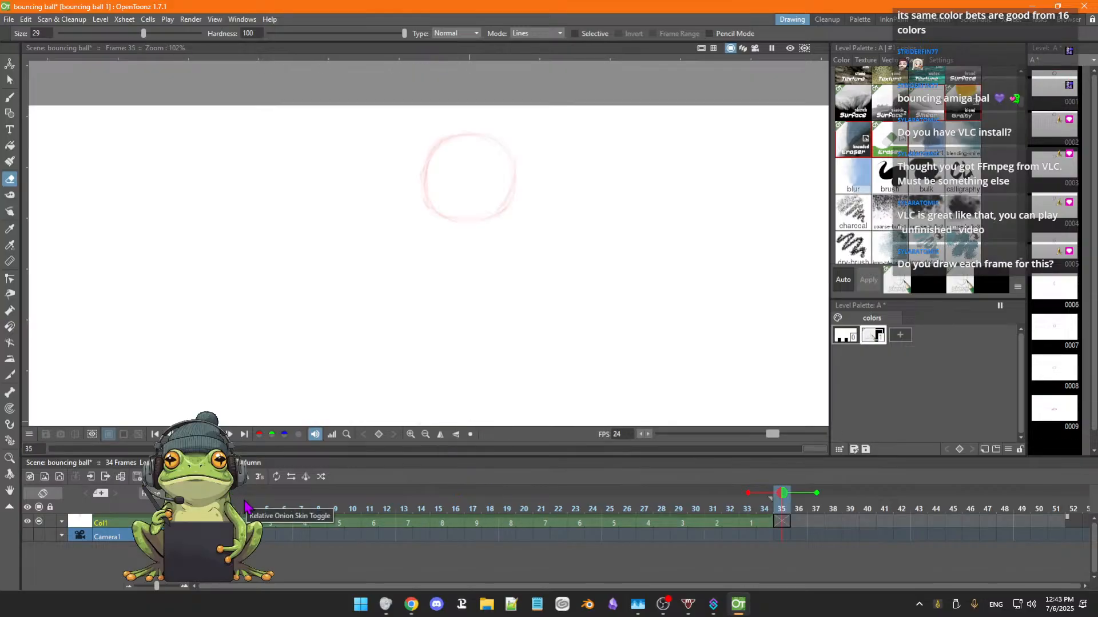
key(Left)
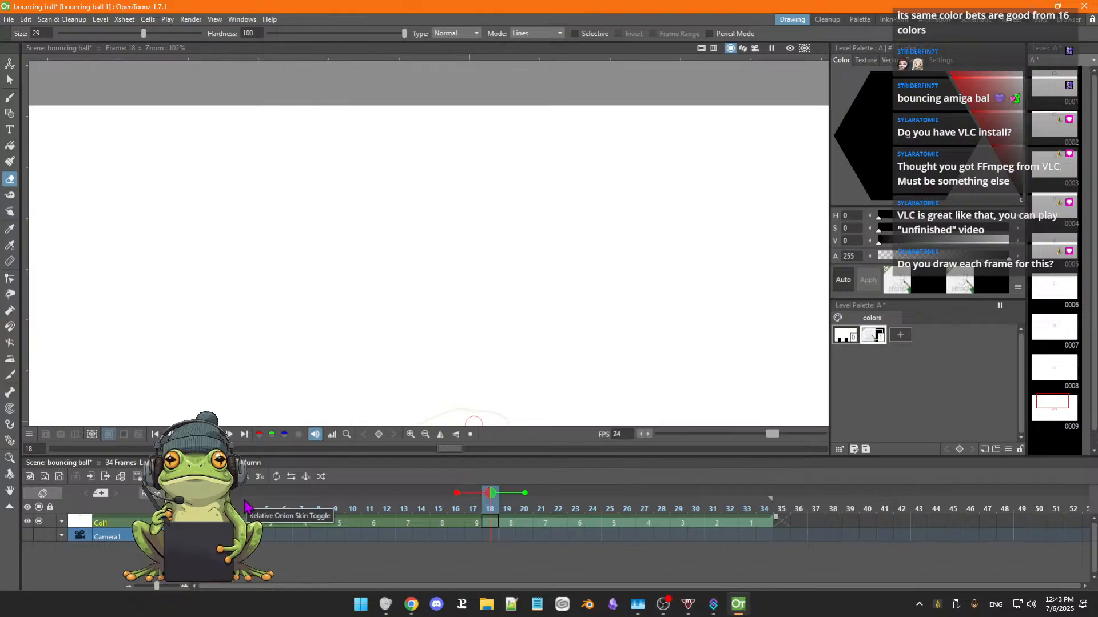
key(Home)
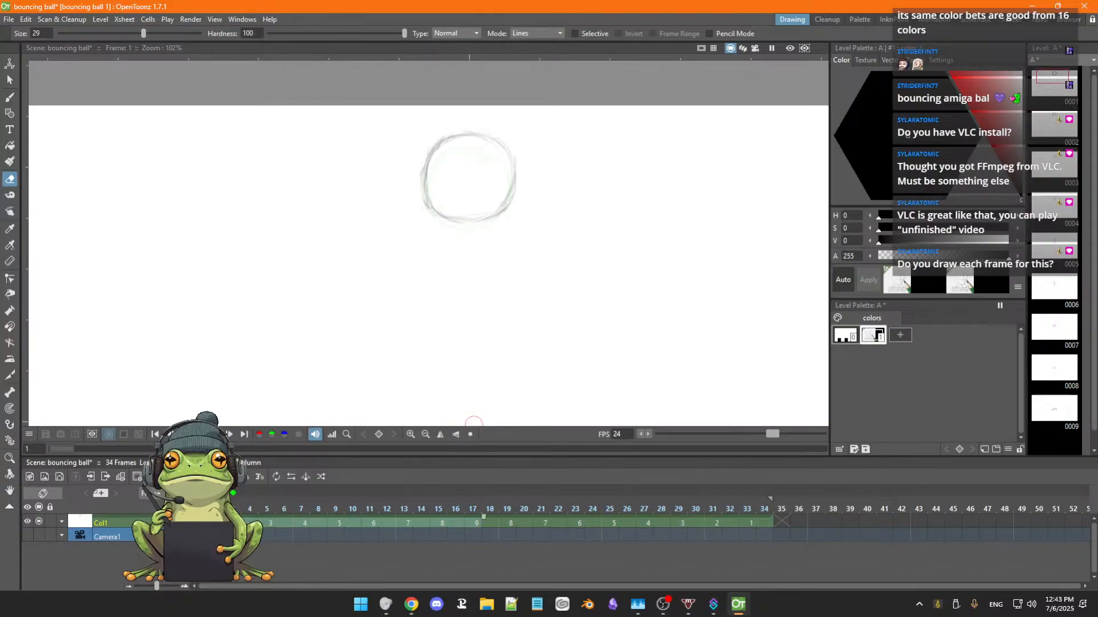
Step forward through the Col1 drawings from frame 1 to frame 7 to compare the falling ball's shapes.
key(Left)
key(Right)
key(Right)
key(Right)
key(Right)
key(Right)
key(Right)
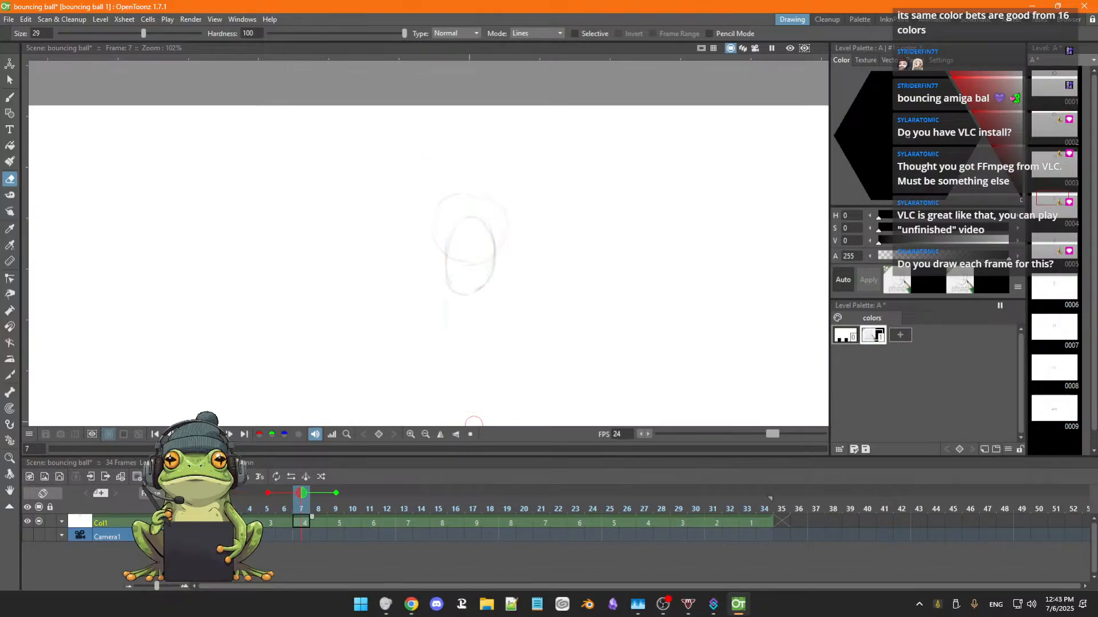
Step back from frame 7 to frame 1 and compare the first two ball drawings, ending on frame 3.
key(Left)
key(Left)
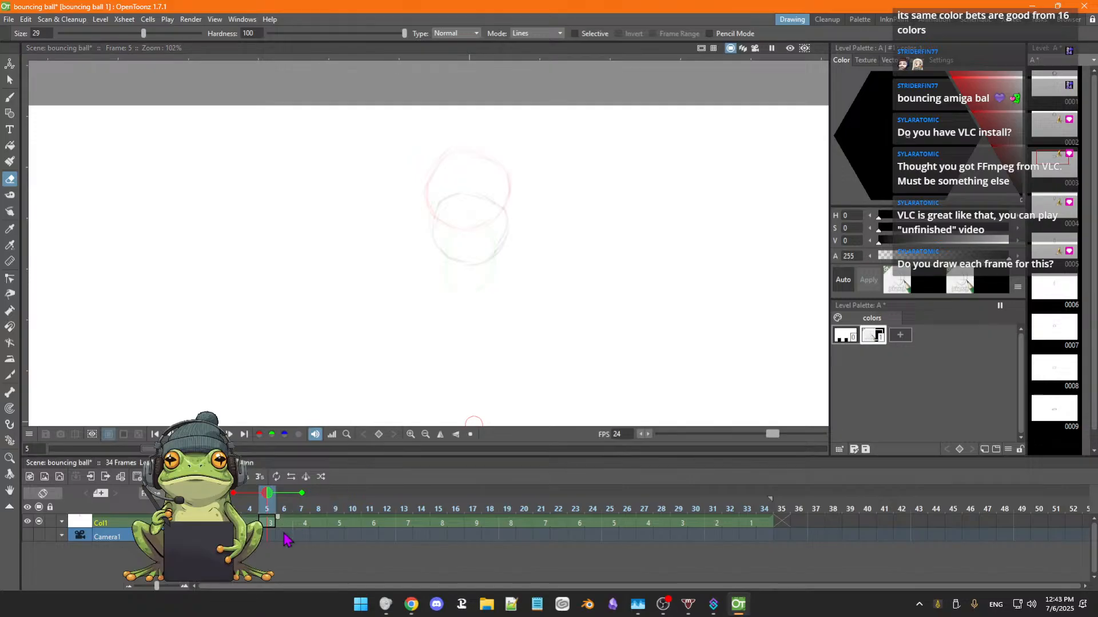
key(Left)
key(Left)
key(Left)
key(Left)
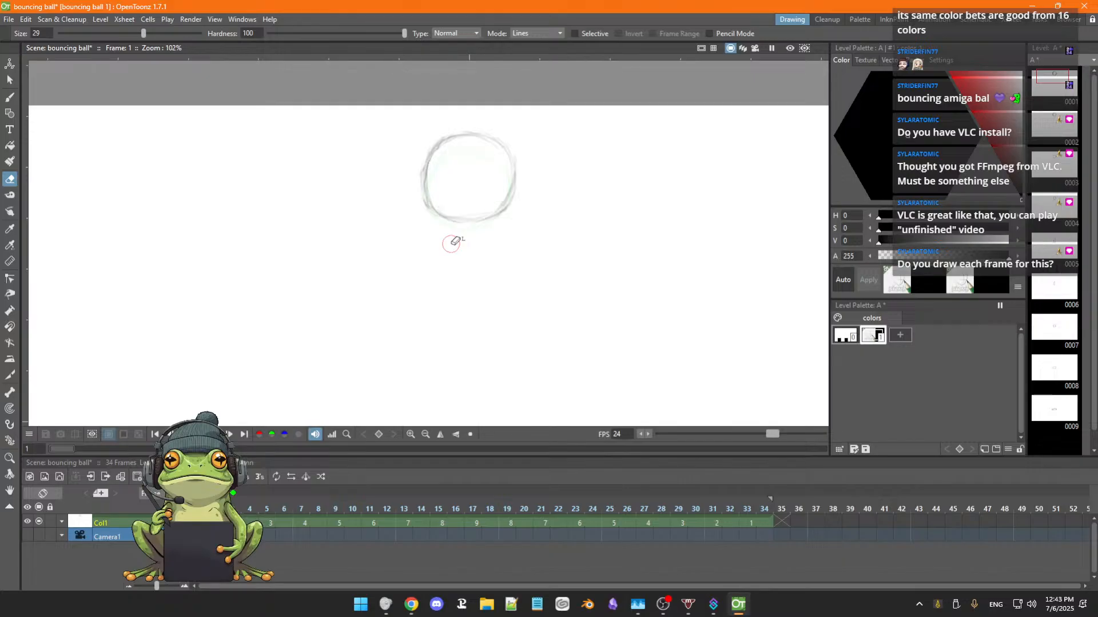
key(Right)
key(Right)
key(Left)
key(Left)
key(Right)
key(Right)
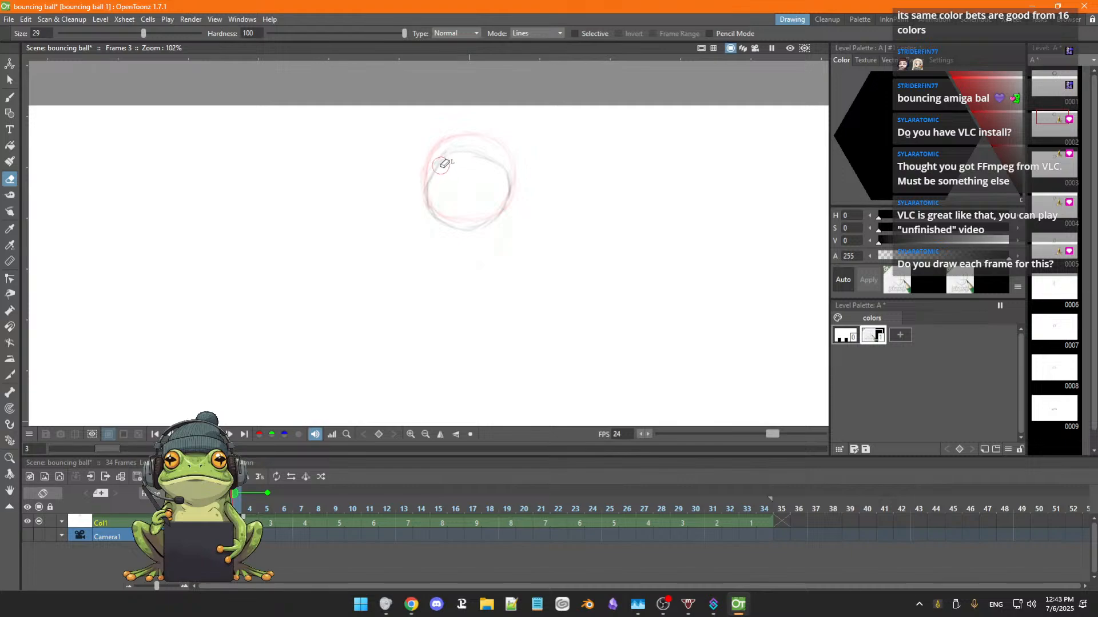
Erase the flattened ball on frame 3 and redraw it as a rounder ball slightly lower, matching the first drawing's width.
mouse_move(441, 165)
mouse_down()
mouse_move(427, 183)
mouse_move(438, 215)
mouse_move(475, 219)
mouse_move(506, 201)
mouse_move(498, 166)
mouse_move(448, 152)
mouse_move(473, 162)
mouse_move(463, 176)
mouse_up()
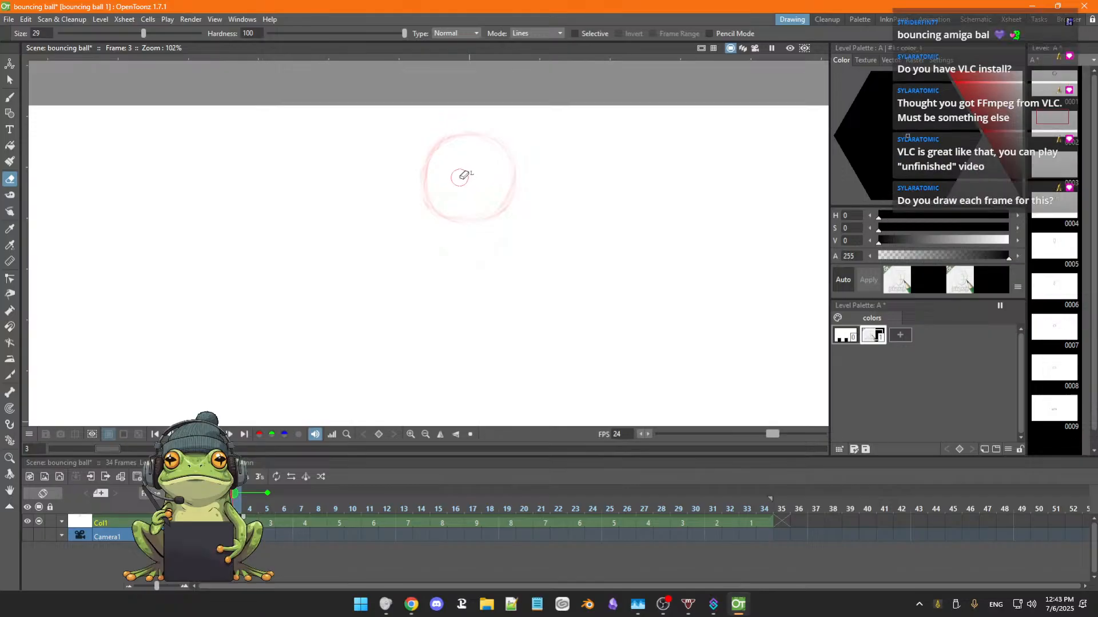
key(b)
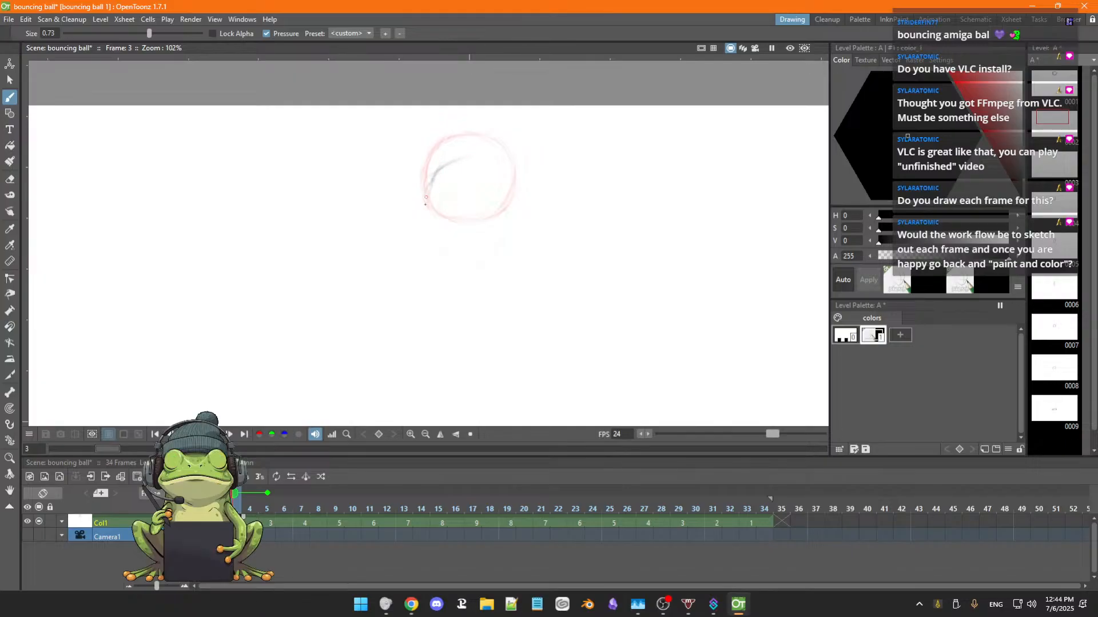
drag(448, 165, 429, 220)
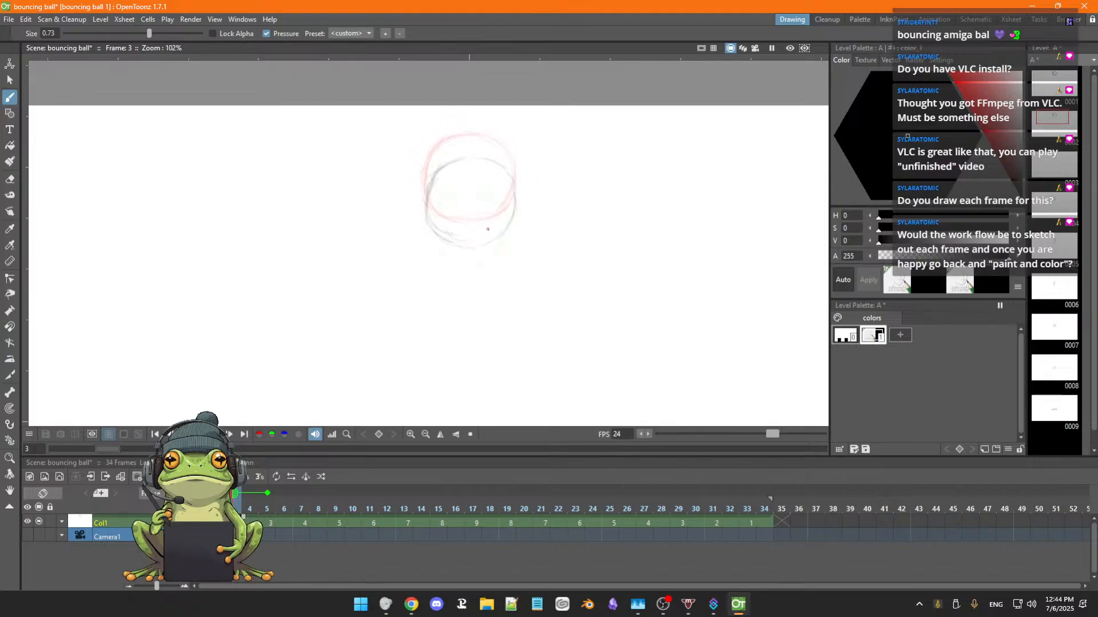
Set the eraser size to 21, clean up the rough lines of the frame 3 ball and darken its outline with the brush.
key(a)
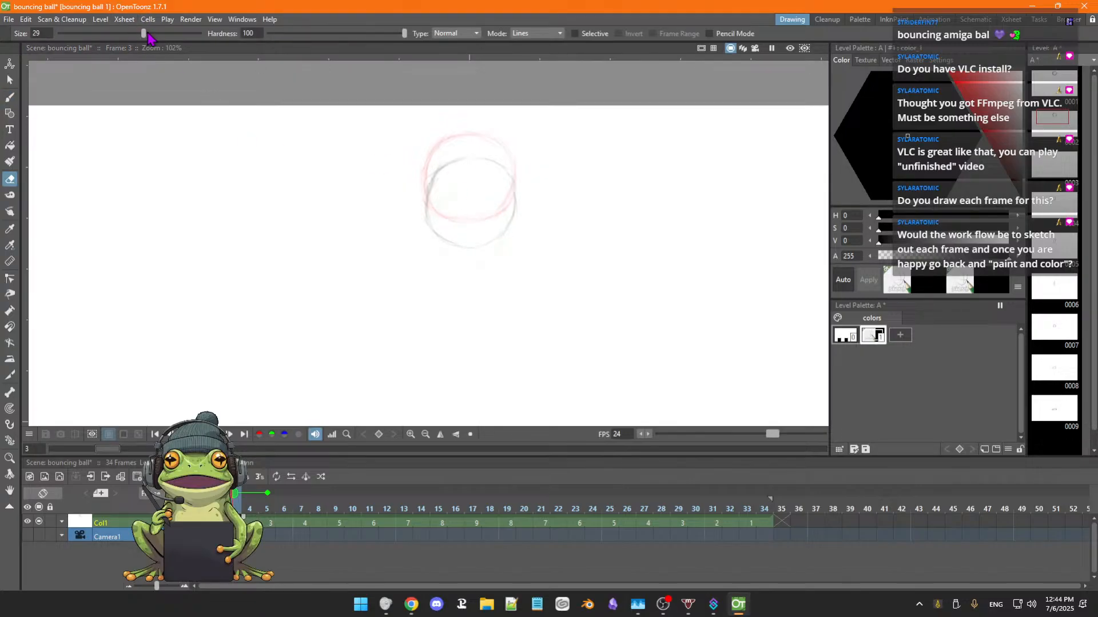
drag(147, 34, 128, 34)
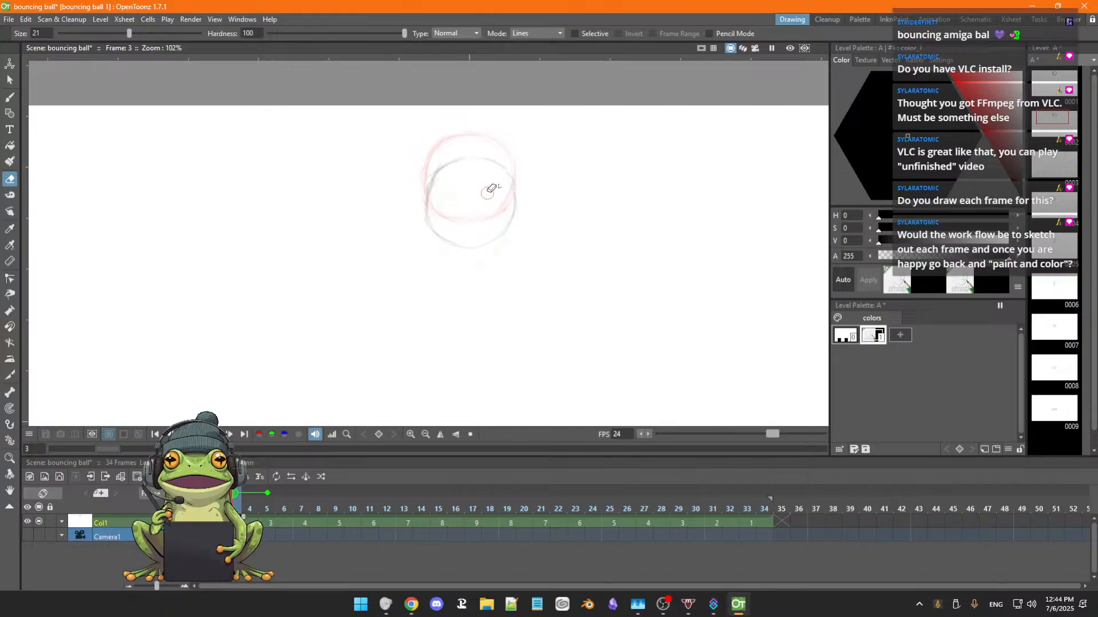
key(b)
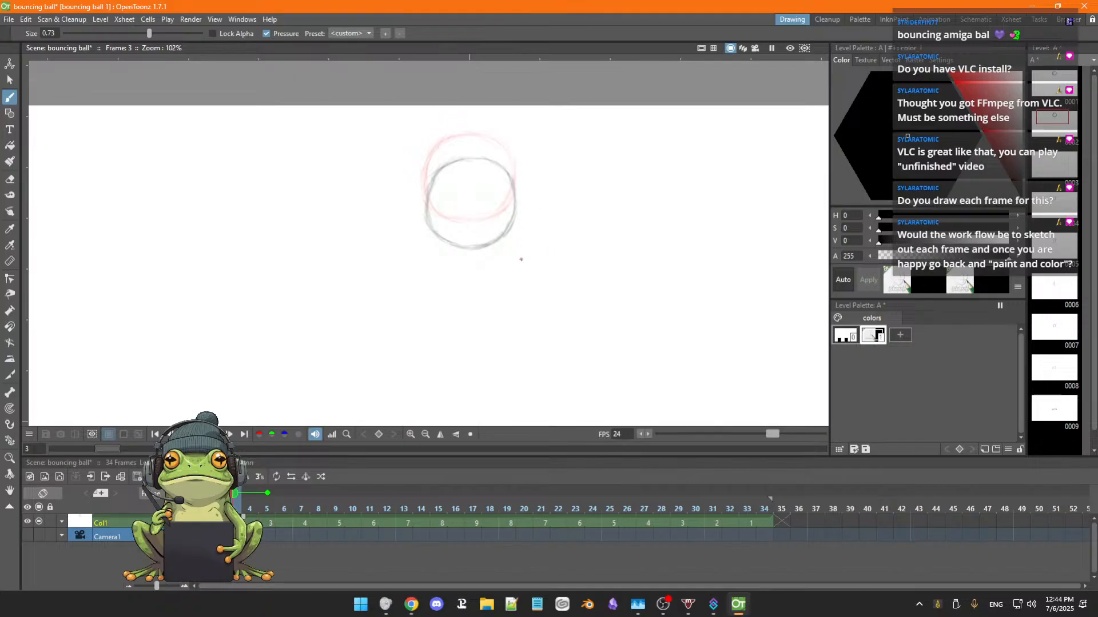
Flip back and forth between frames 2 and 6 to compare the redrawn ball with its neighbouring drawings, ending on frame 5.
key(comma)
key(period)
key(comma)
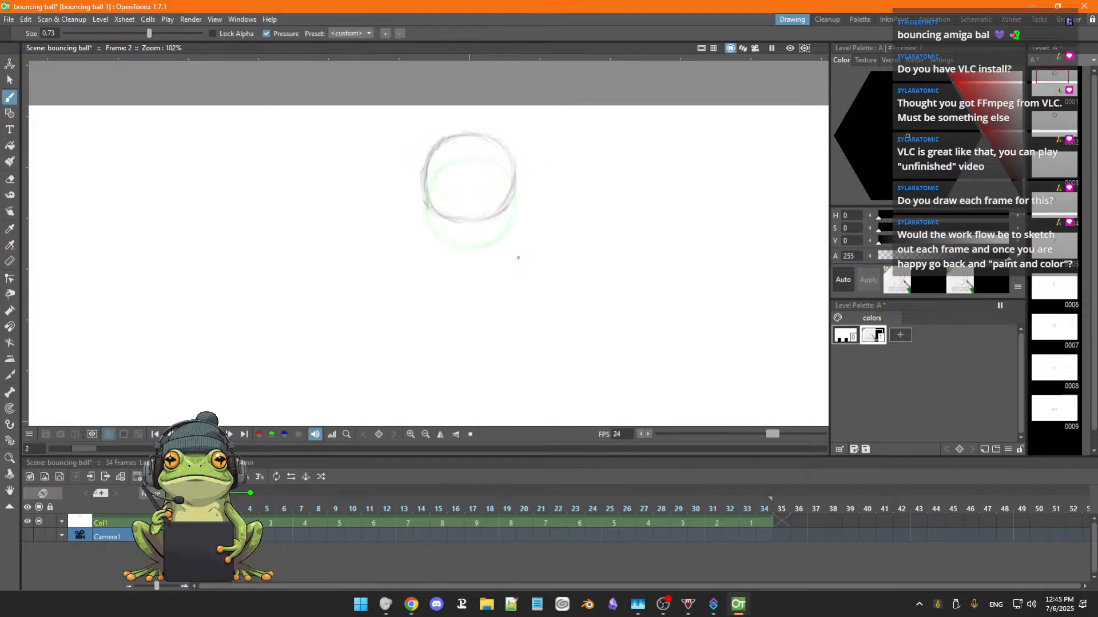
key(period)
key(comma)
key(period)
key(period)
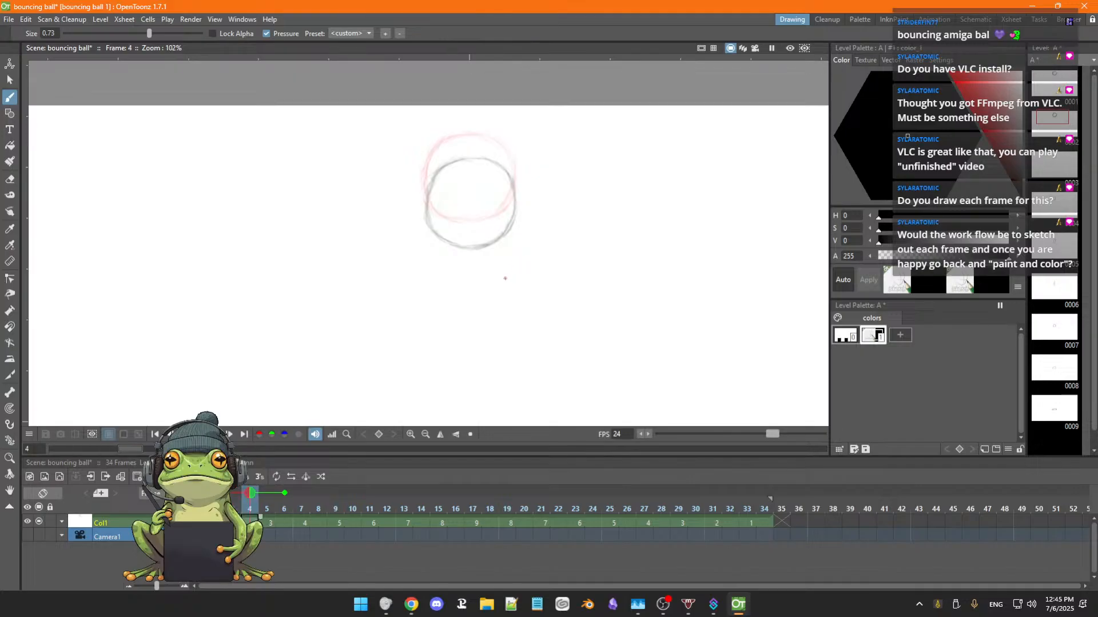
key(period)
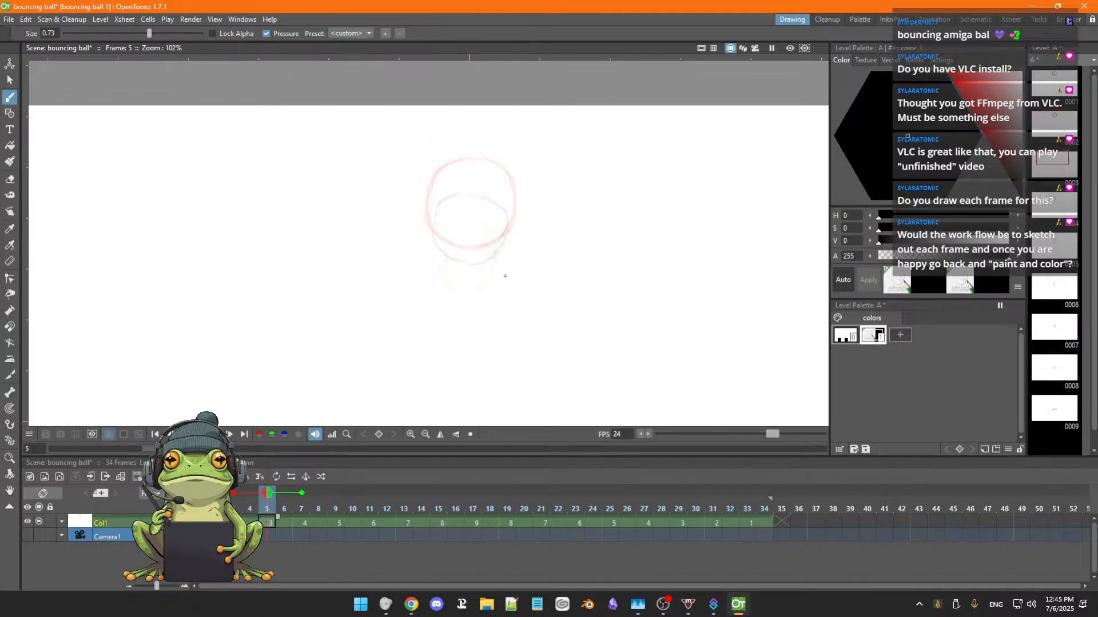
key(comma)
key(period)
key(period)
key(period)
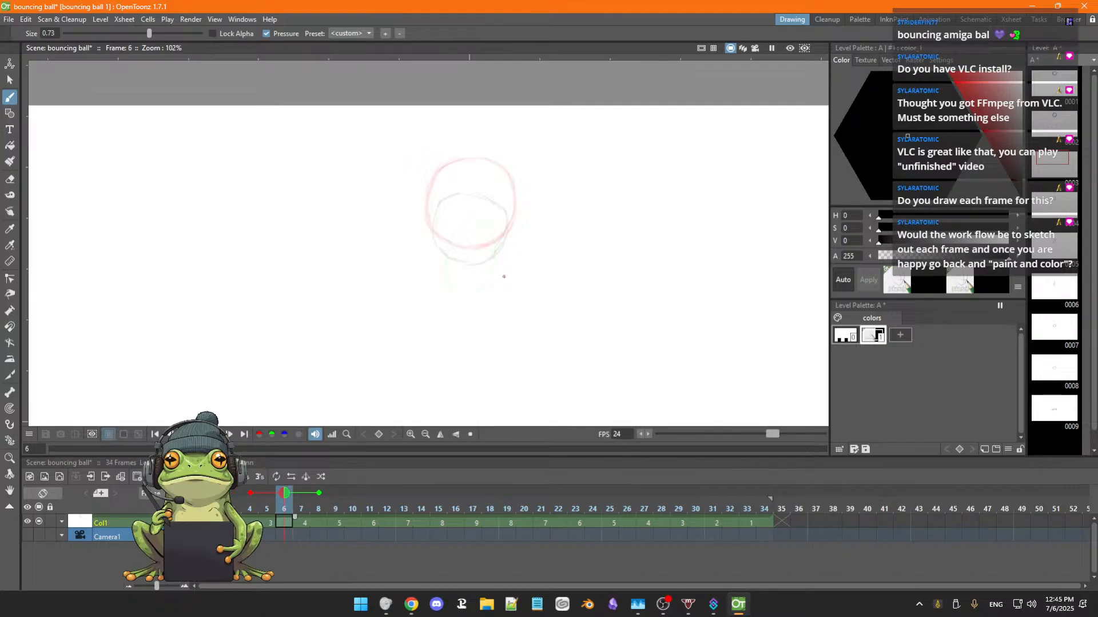
key(comma)
key(comma)
key(comma)
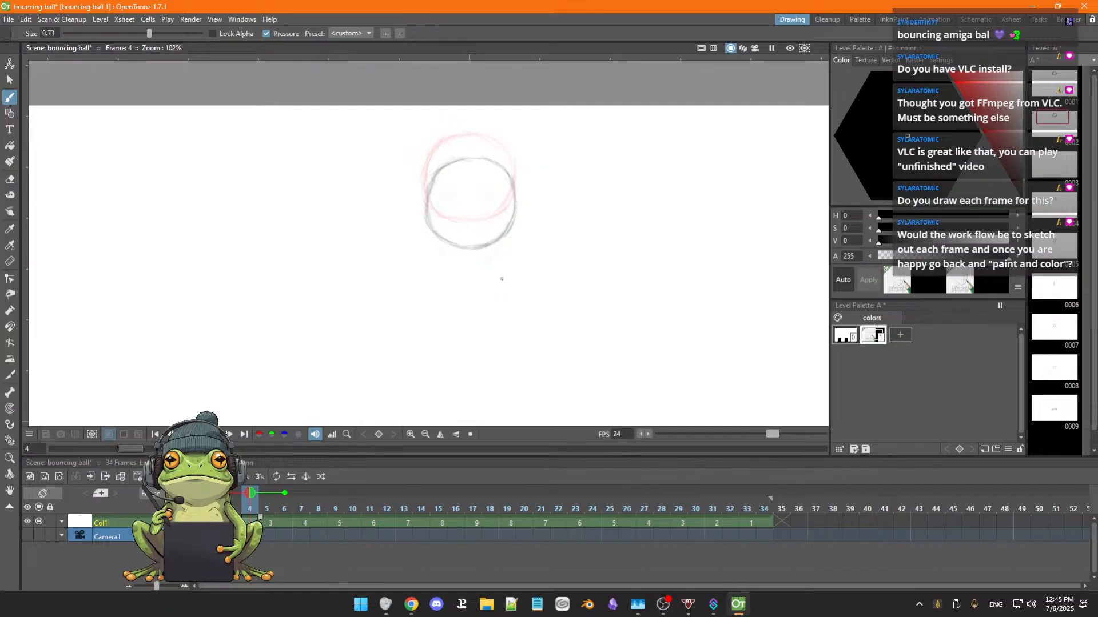
key(period)
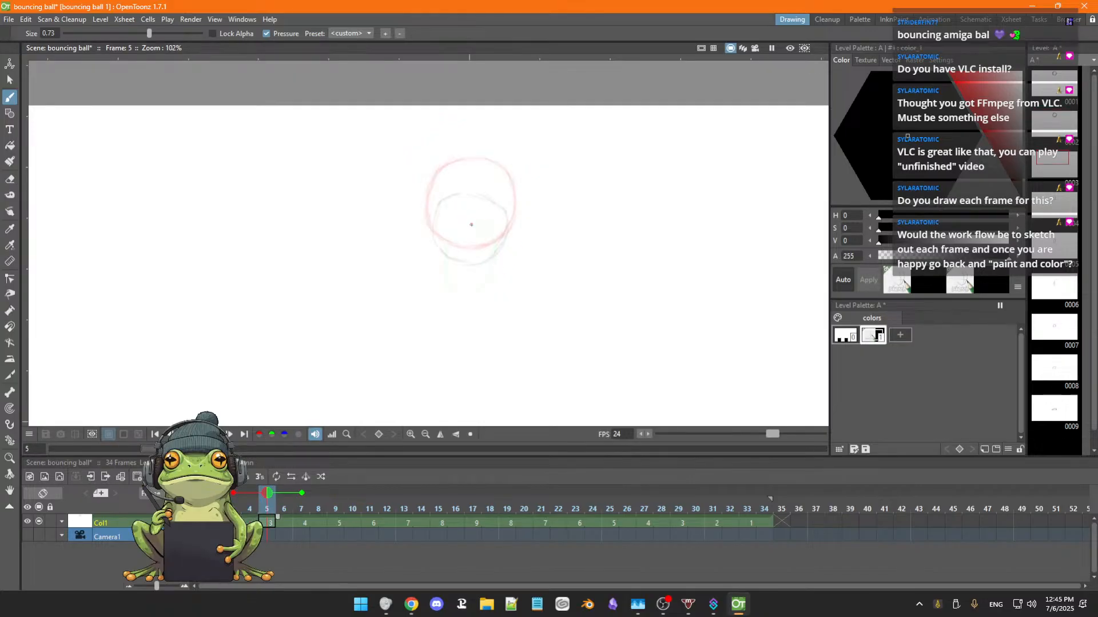
Erase the ball drawing on frame 5 and redraw it as a vertically stretched oval reaching lower than before.
key(a)
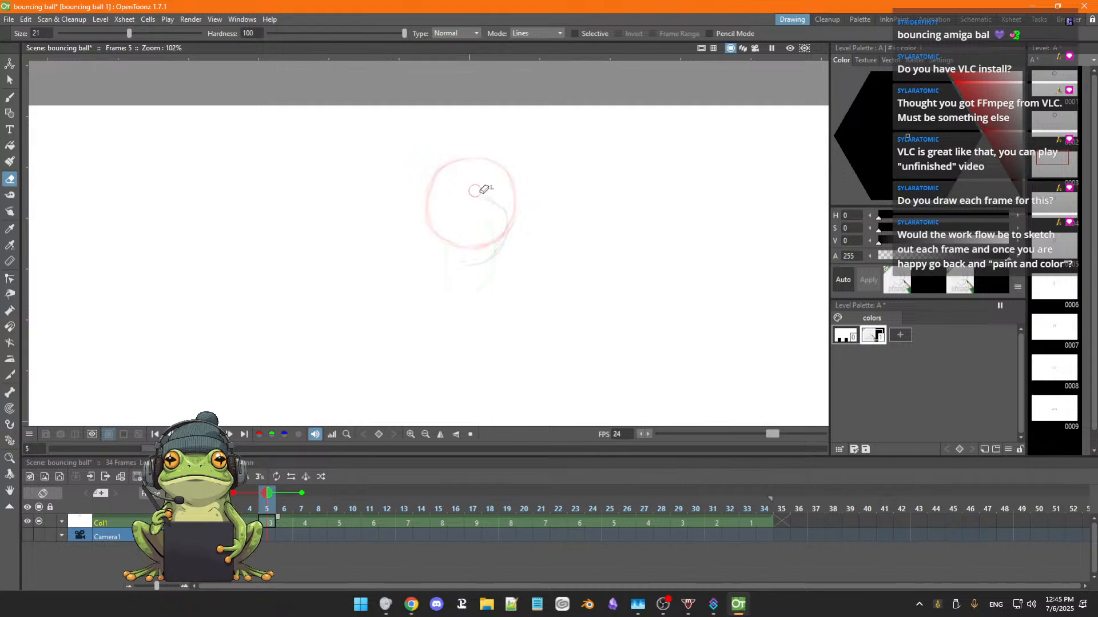
mouse_move(493, 201)
mouse_down()
mouse_move(505, 231)
mouse_move(501, 214)
mouse_move(481, 259)
mouse_move(495, 253)
mouse_move(467, 261)
mouse_up()
key(b)
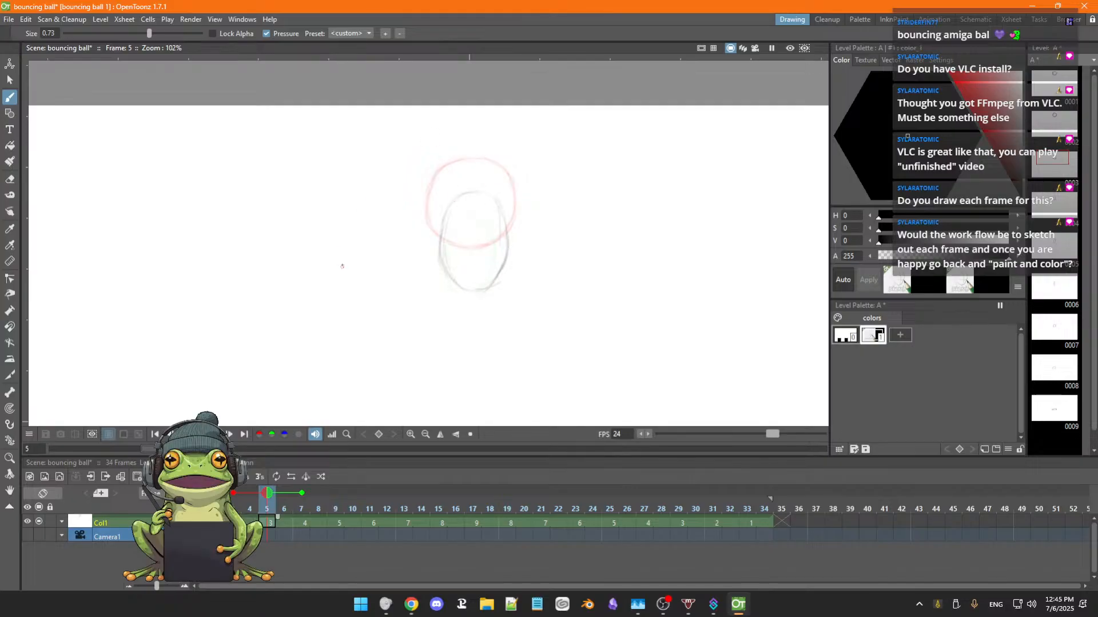
Select the stretched oval on frame 5 with a freehand selection and shift it about -9.78 px horizontally and 5.67 px vertically.
click(10, 80)
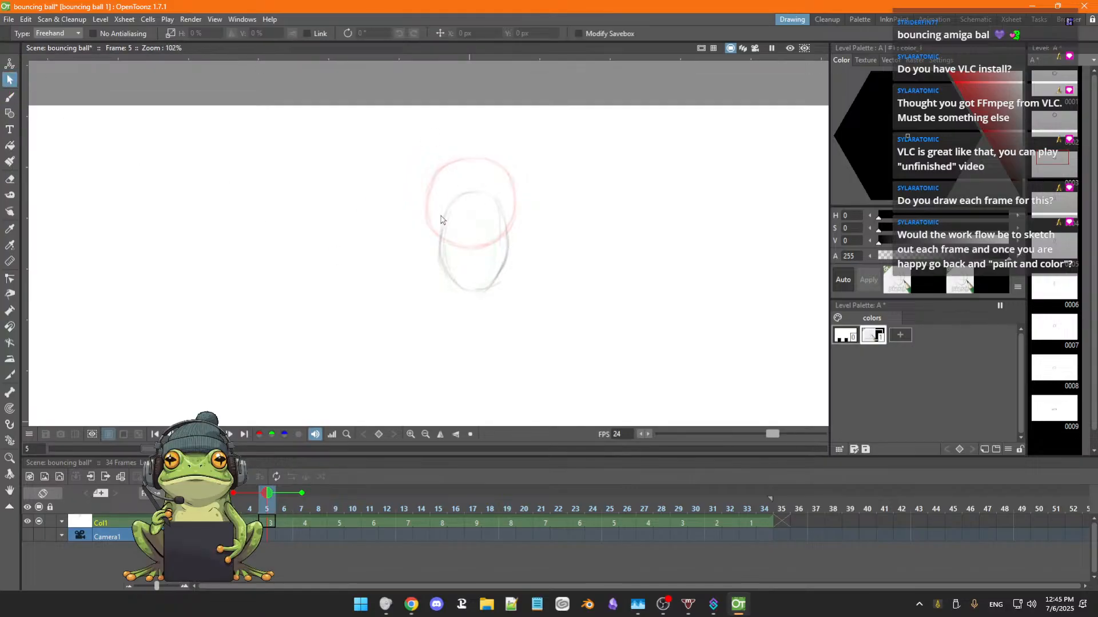
mouse_move(447, 186)
mouse_down()
mouse_move(472, 323)
mouse_move(434, 197)
mouse_up()
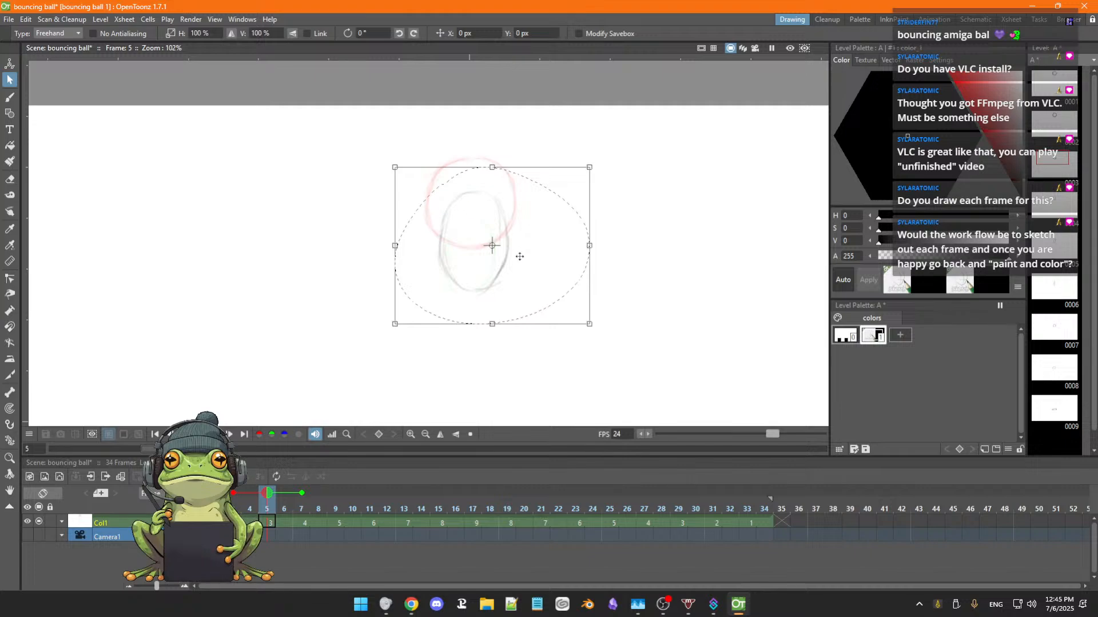
mouse_move(532, 270)
mouse_down()
mouse_move(572, 272)
mouse_move(523, 279)
mouse_up()
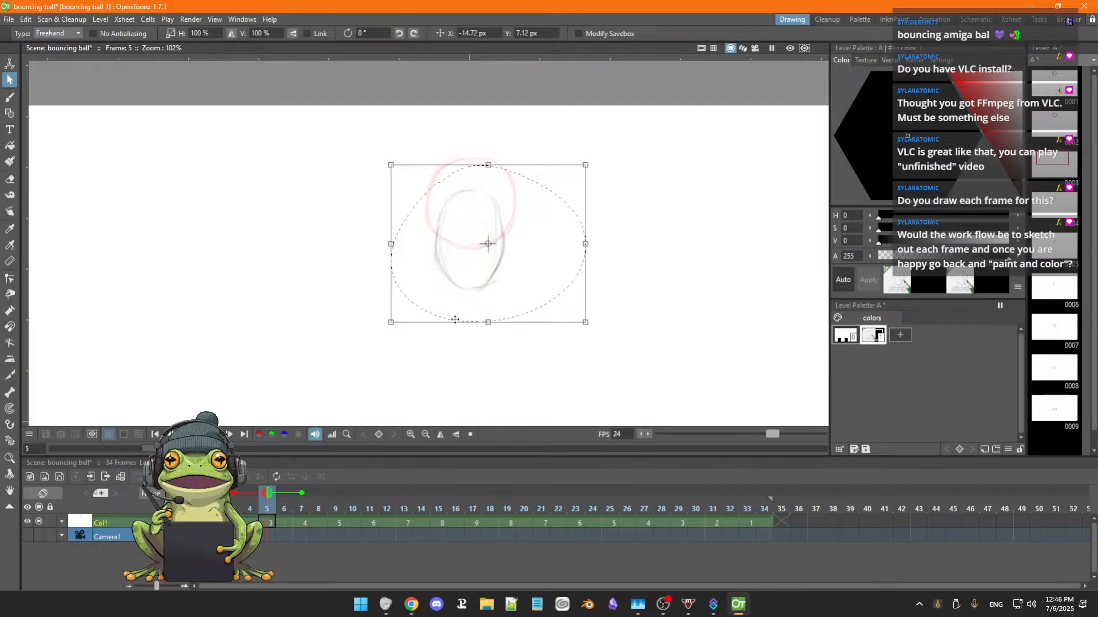
scroll(455, 319, down, 2)
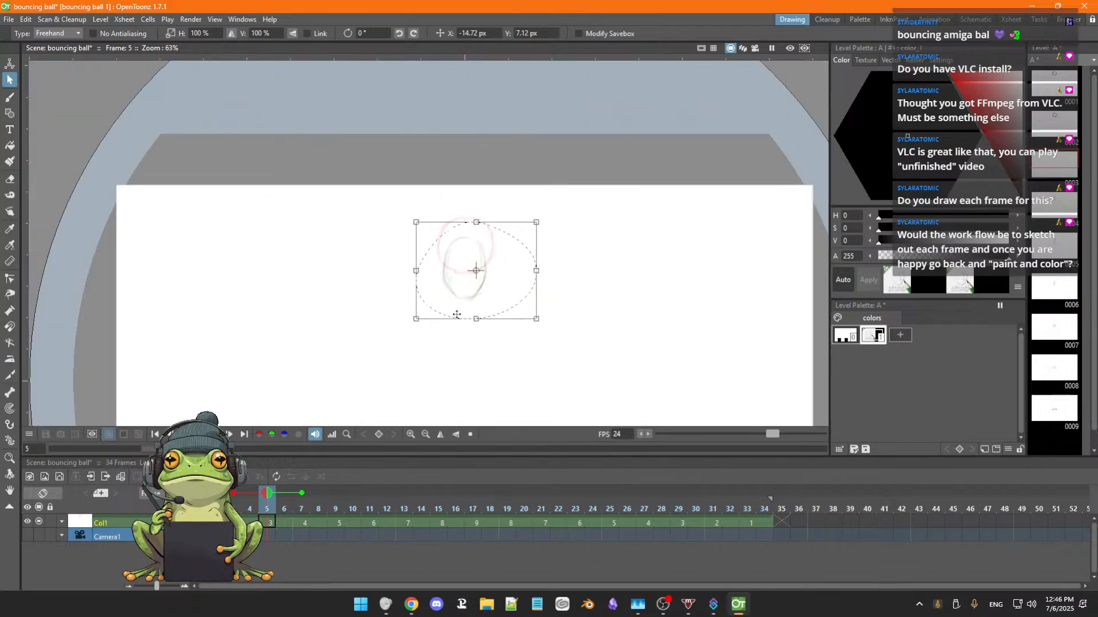
scroll(456, 314, up, 3)
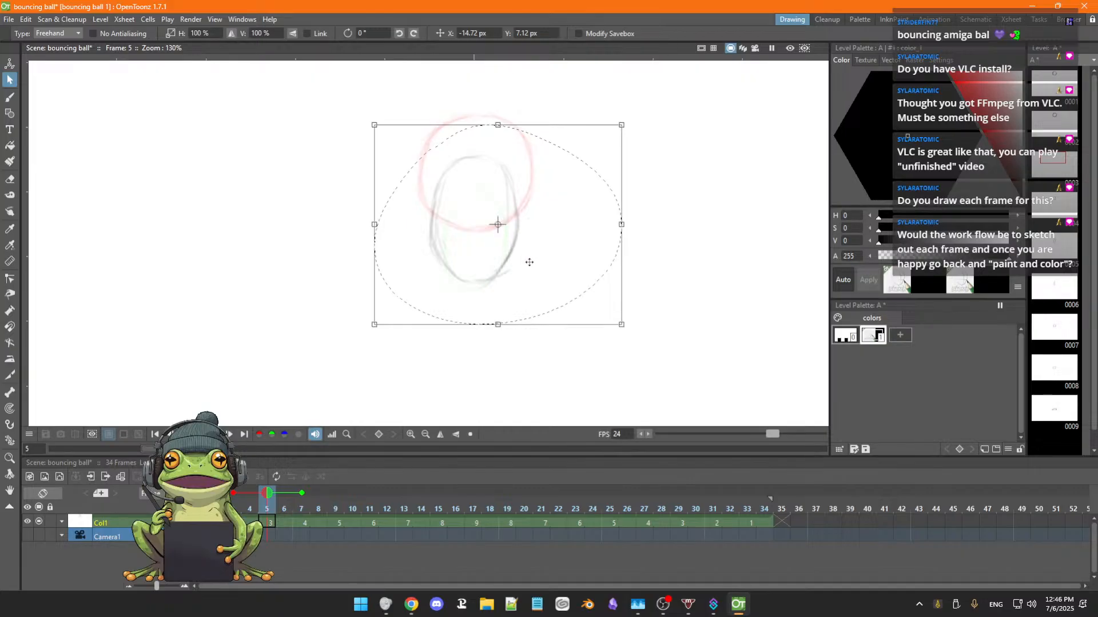
drag(529, 262, 527, 266)
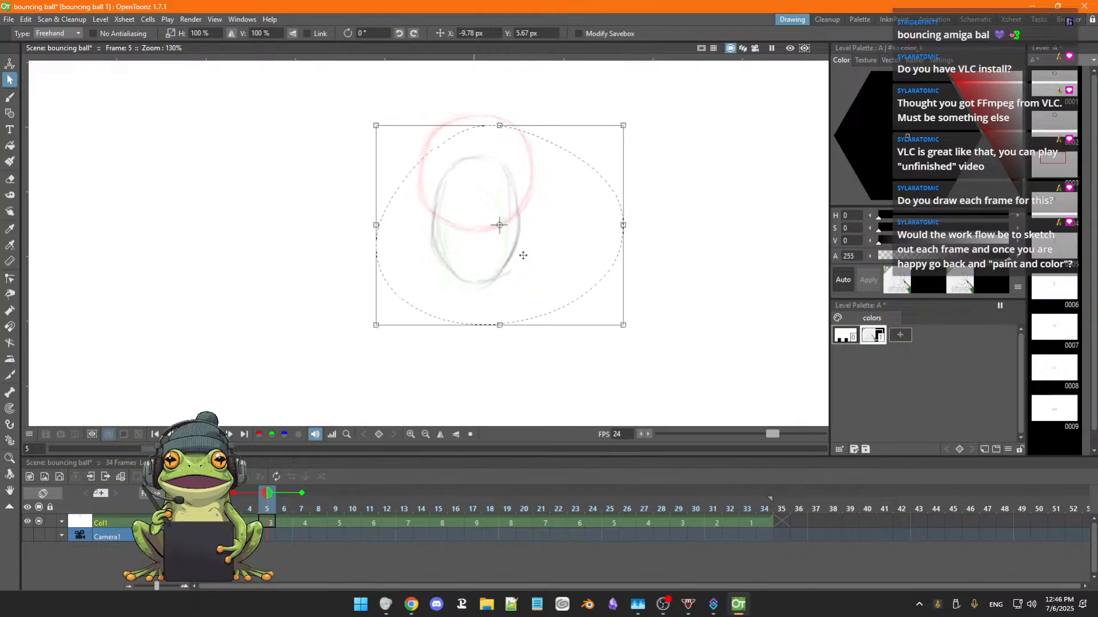
Deselect the stretched oval on frame 5 and erase the stray sketch lines around its lower edge.
scroll(591, 229, down, 1)
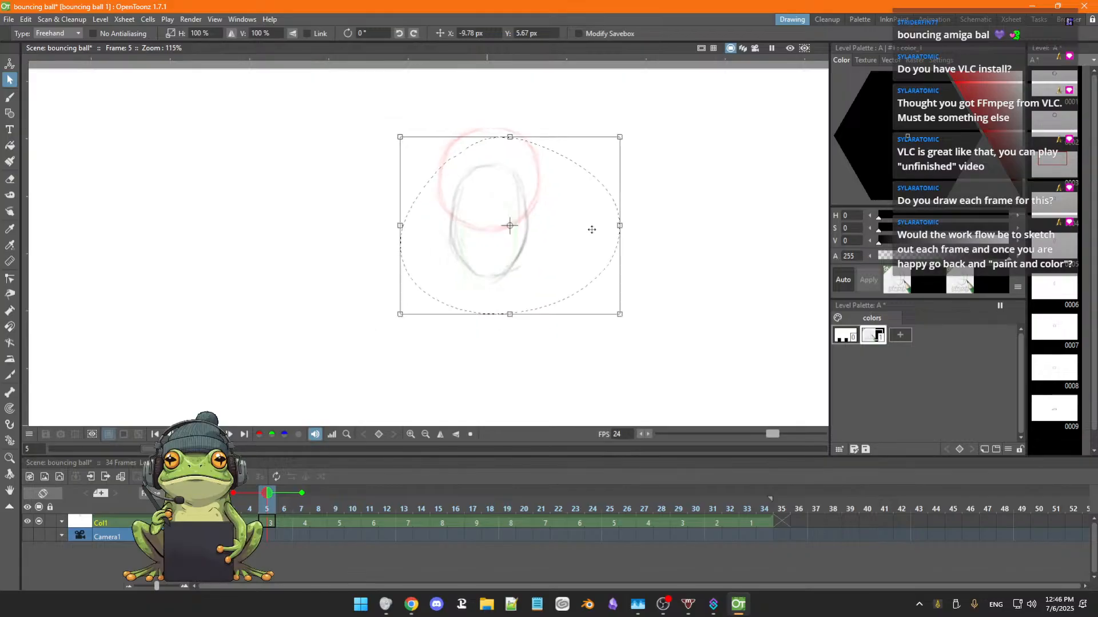
scroll(592, 229, down, 1)
key(space)
mouse_move(579, 251)
mouse_down()
mouse_move(578, 238)
mouse_move(559, 262)
mouse_up()
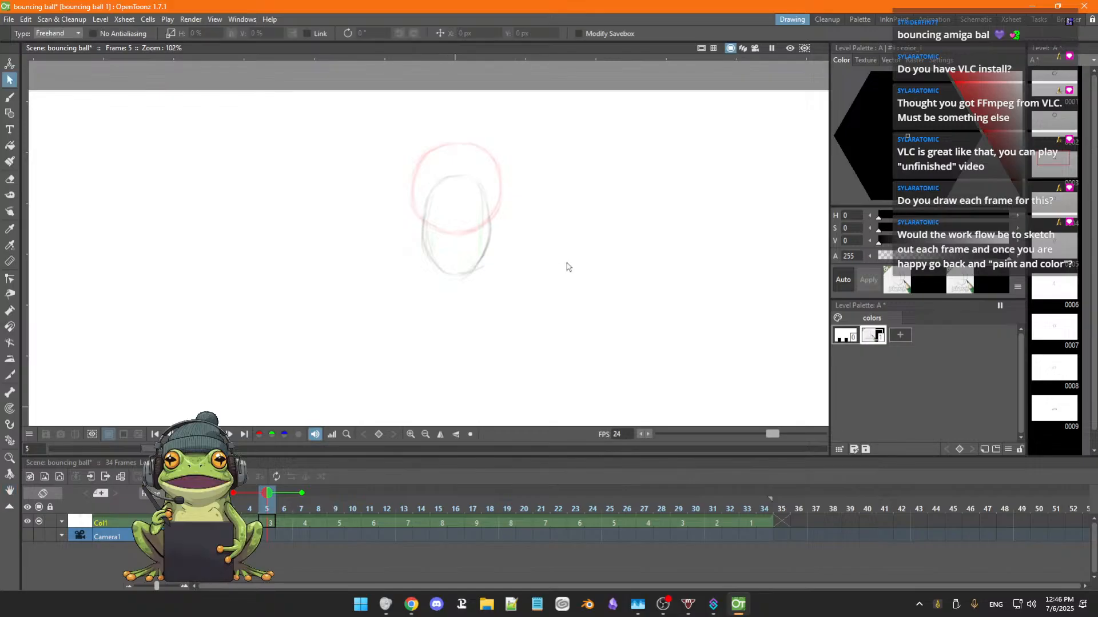
scroll(566, 267, down, 2)
key(space)
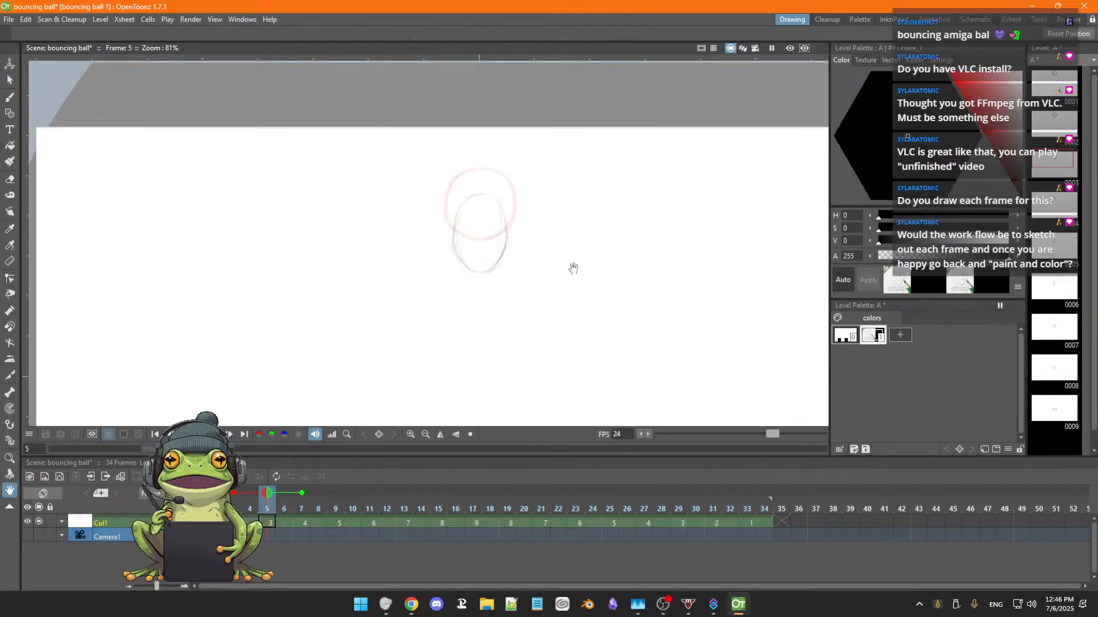
mouse_move(573, 269)
mouse_down()
mouse_move(561, 265)
mouse_move(564, 277)
mouse_up()
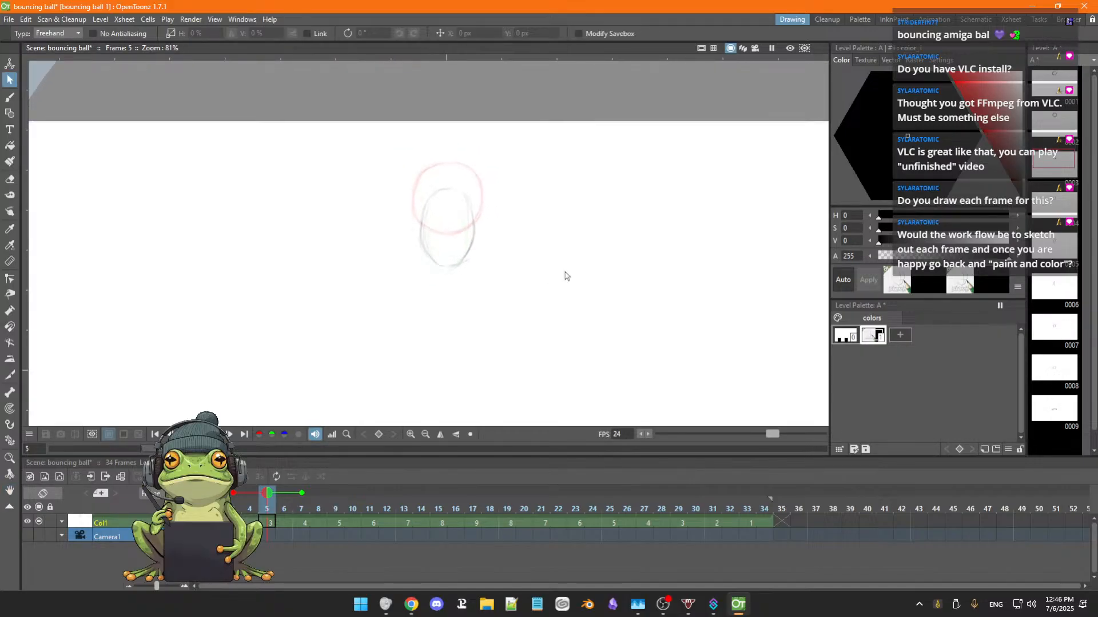
scroll(565, 274, up, 1)
key(space)
scroll(569, 275, up, 1)
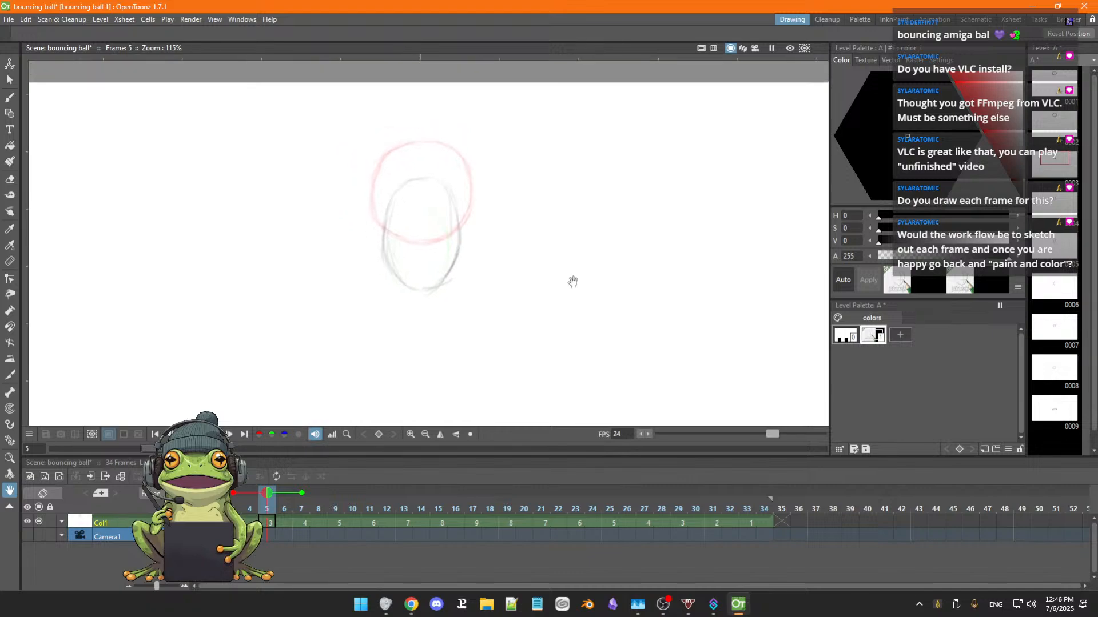
drag(567, 279, 591, 285)
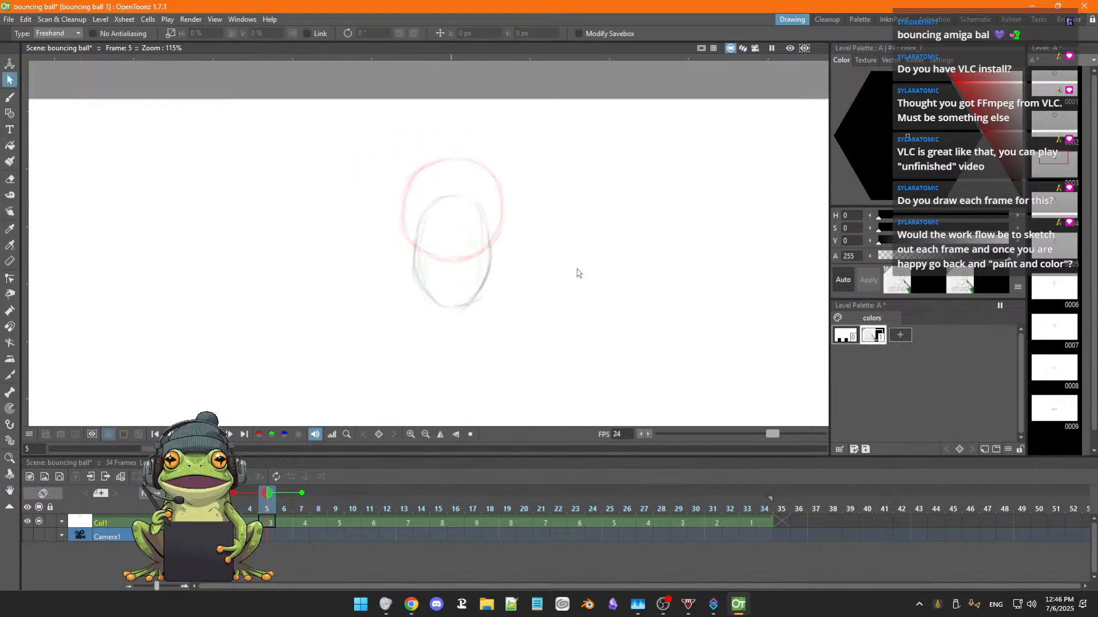
key(a)
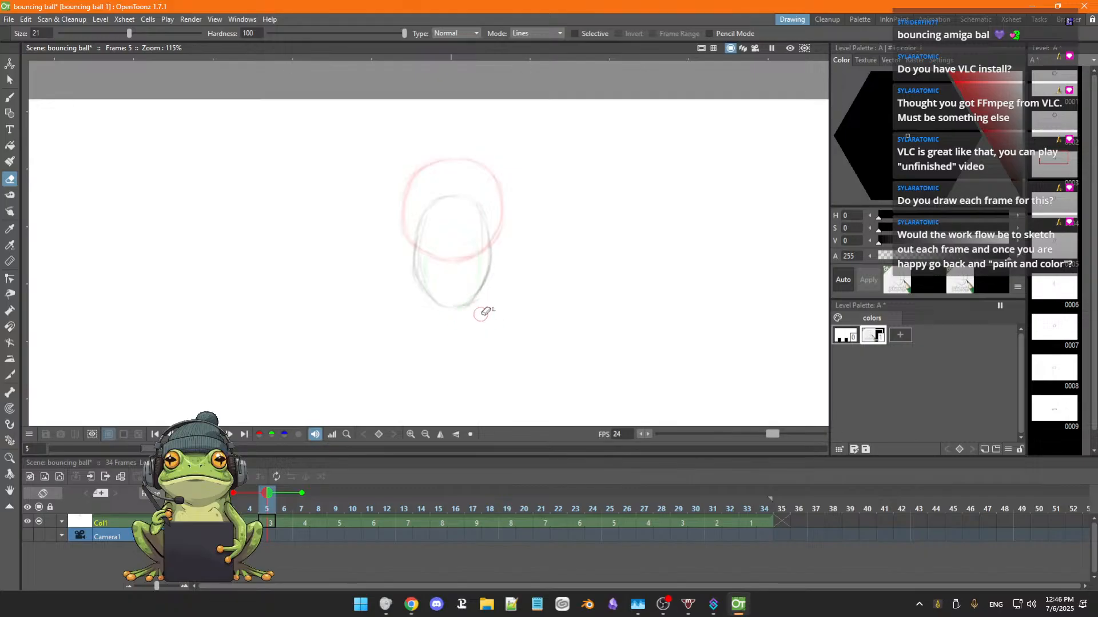
key(s)
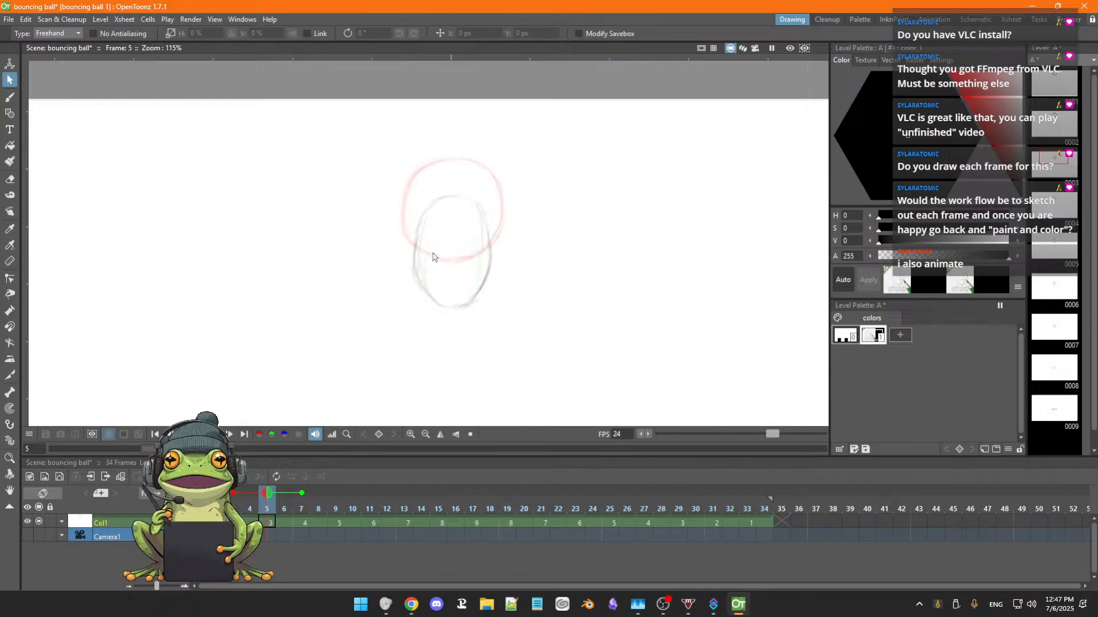
scroll(458, 273, down, 2)
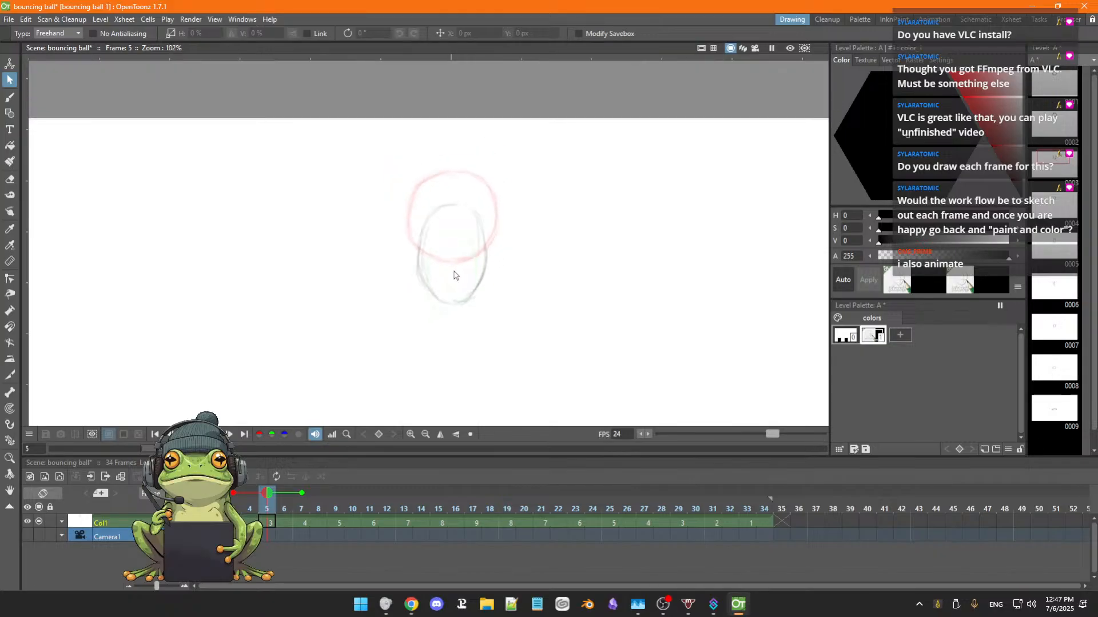
key(space)
drag(475, 312, 474, 324)
key(space)
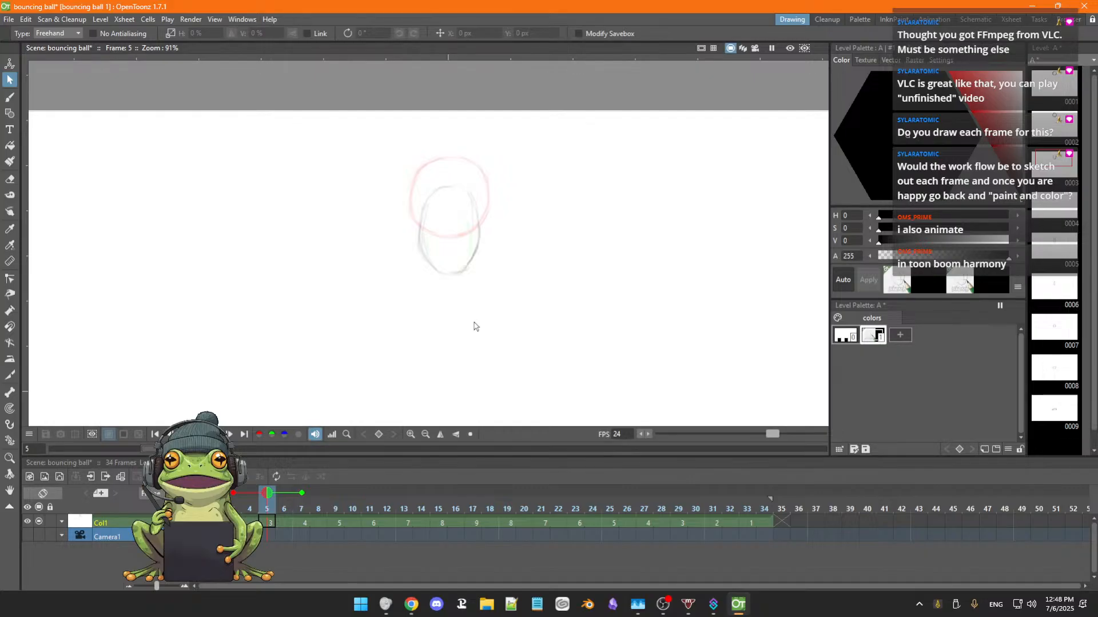
key(space)
drag(477, 330, 484, 324)
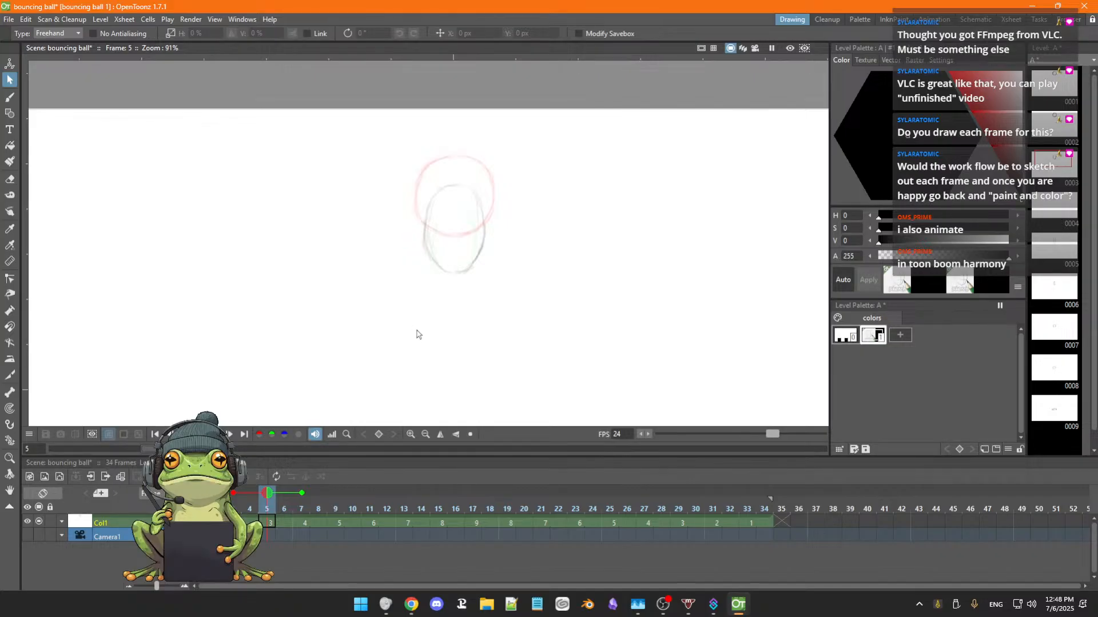
scroll(444, 324, up, 1)
key(space)
drag(465, 311, 446, 324)
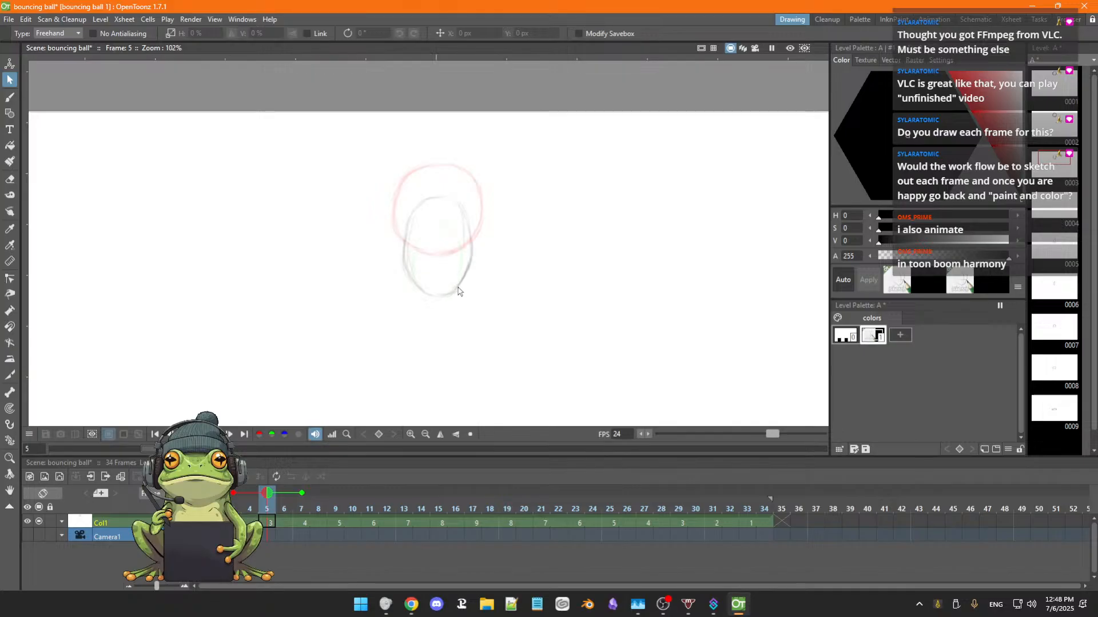
Darken and clean up the outline of the stretched oval on frame 5 with the brush and eraser, and save the scene.
key(b)
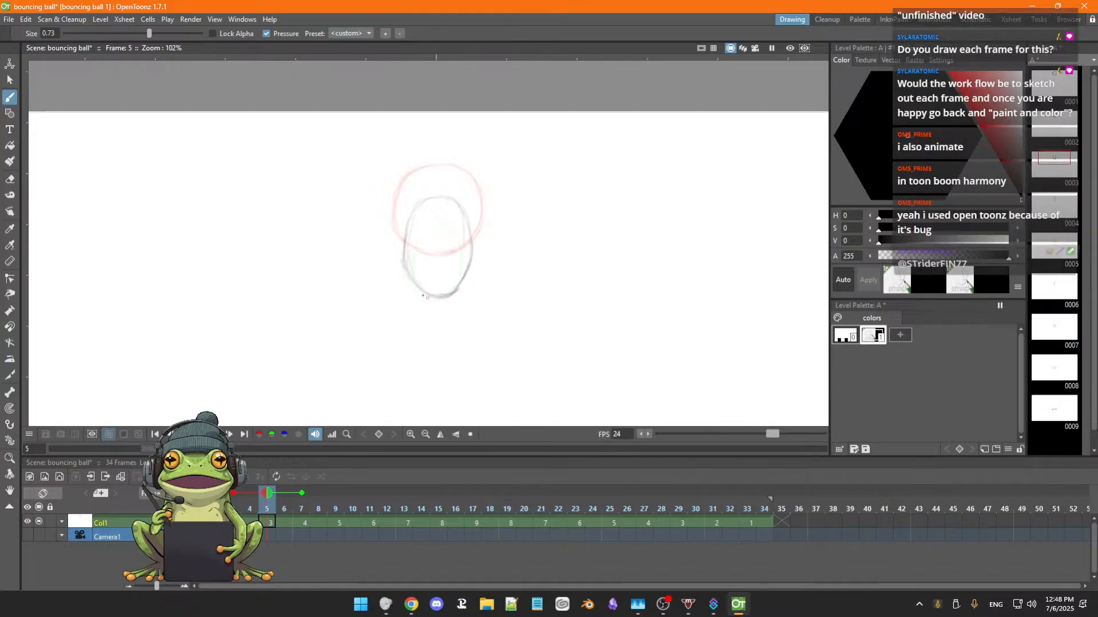
key(e)
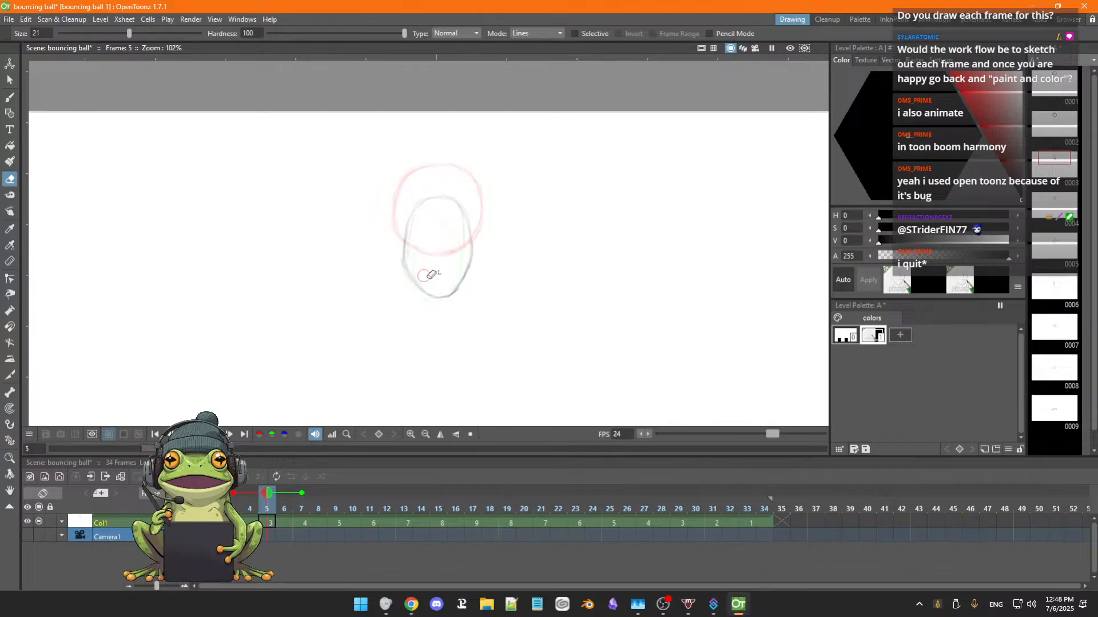
key(b)
key(a)
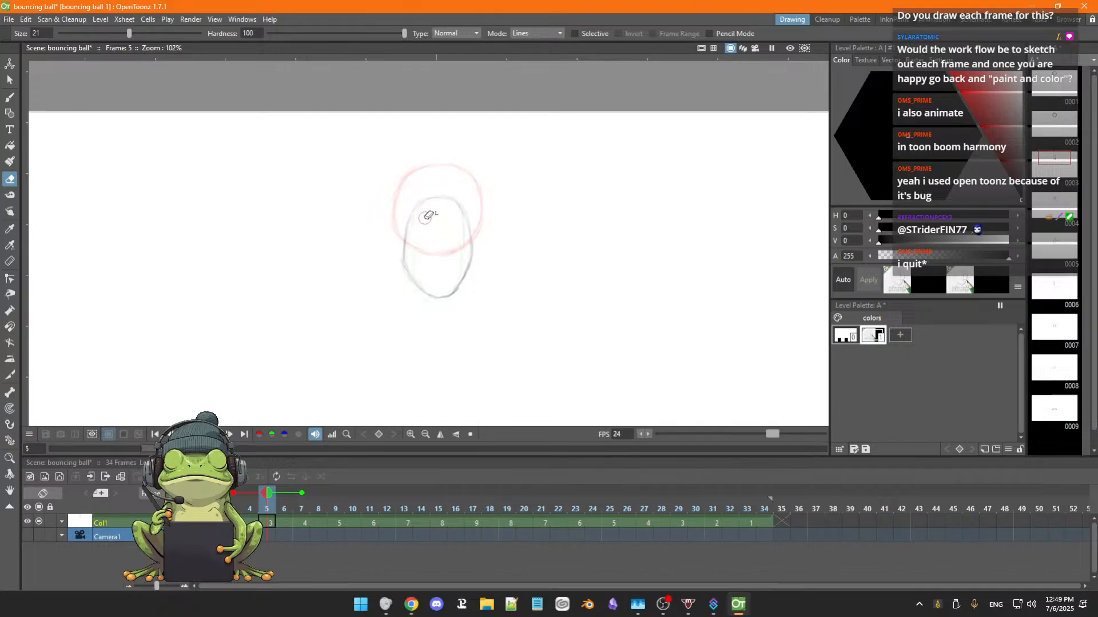
key(b)
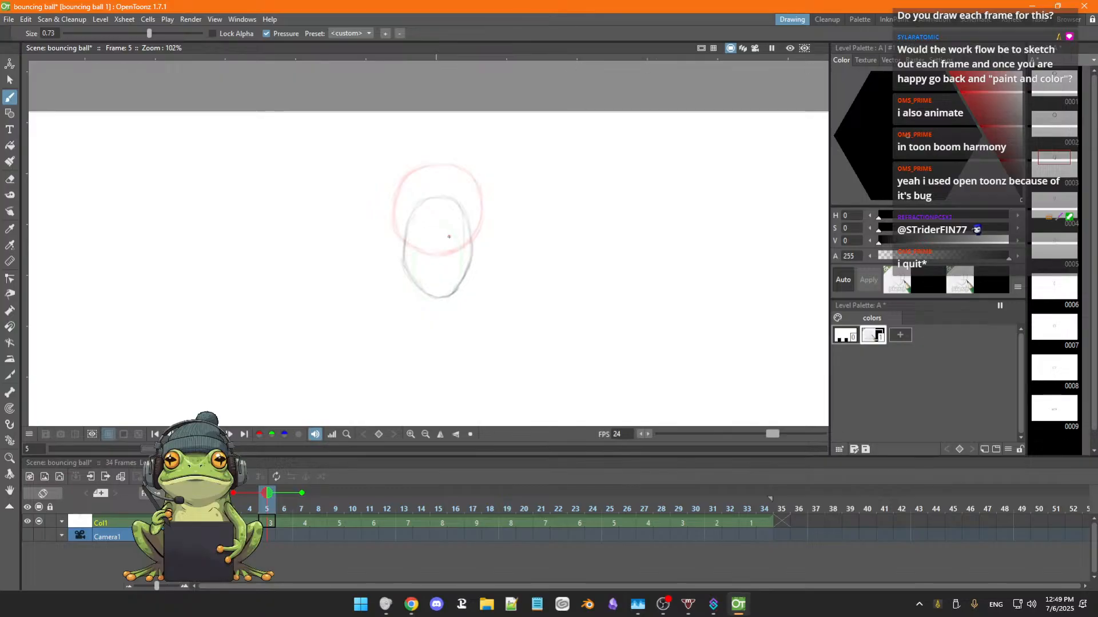
key(a)
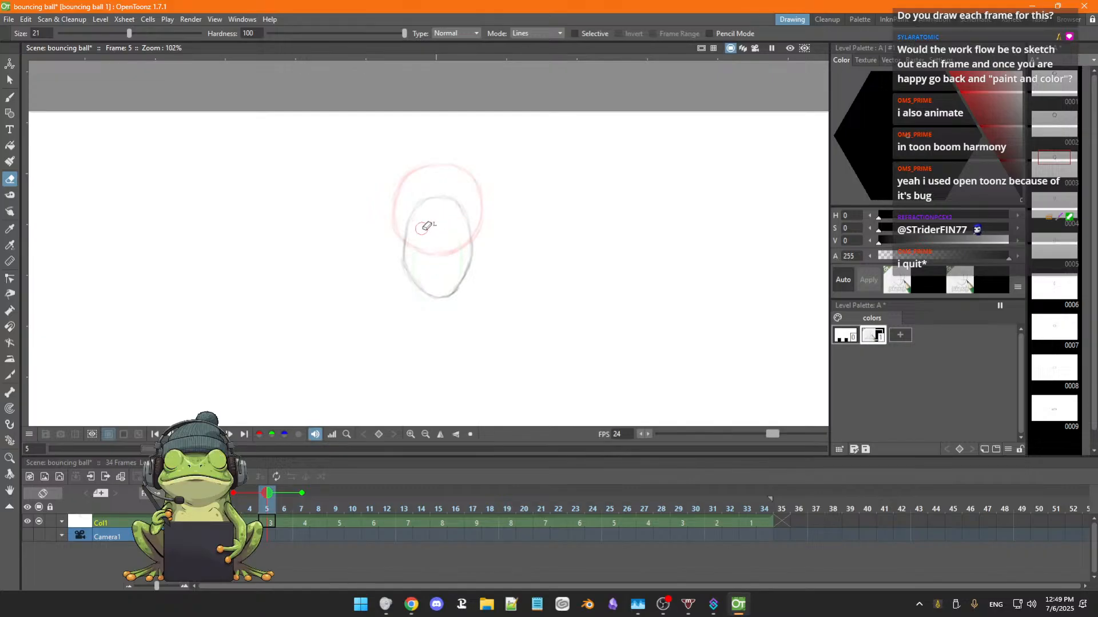
key(b)
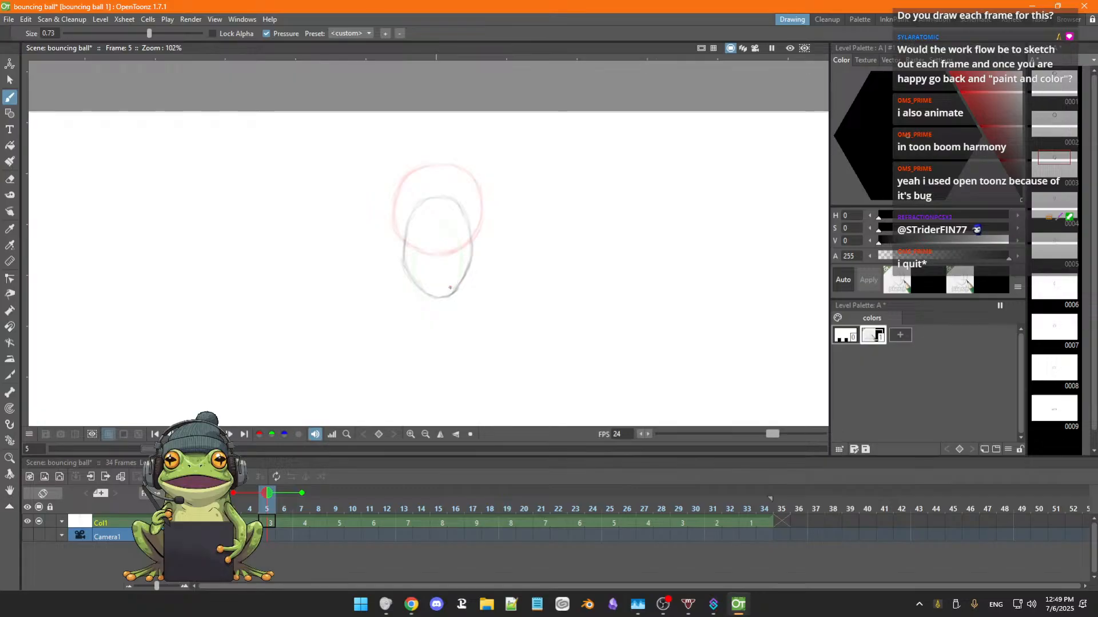
key(ctrl+s)
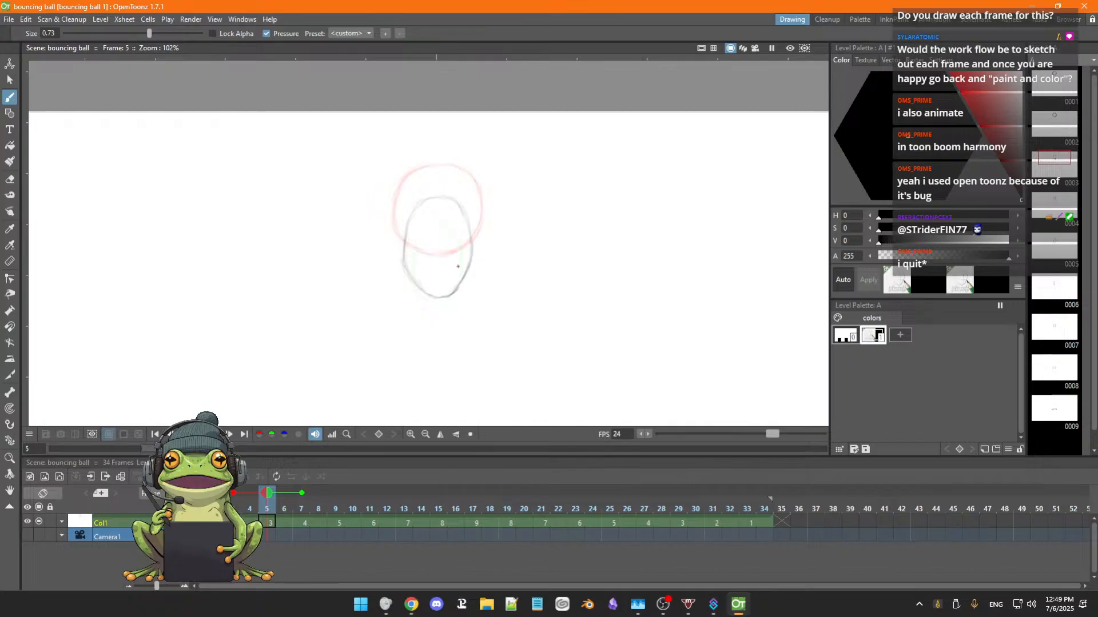
Advance to frame 7 and erase the old ball drawing there.
key(shift+period)
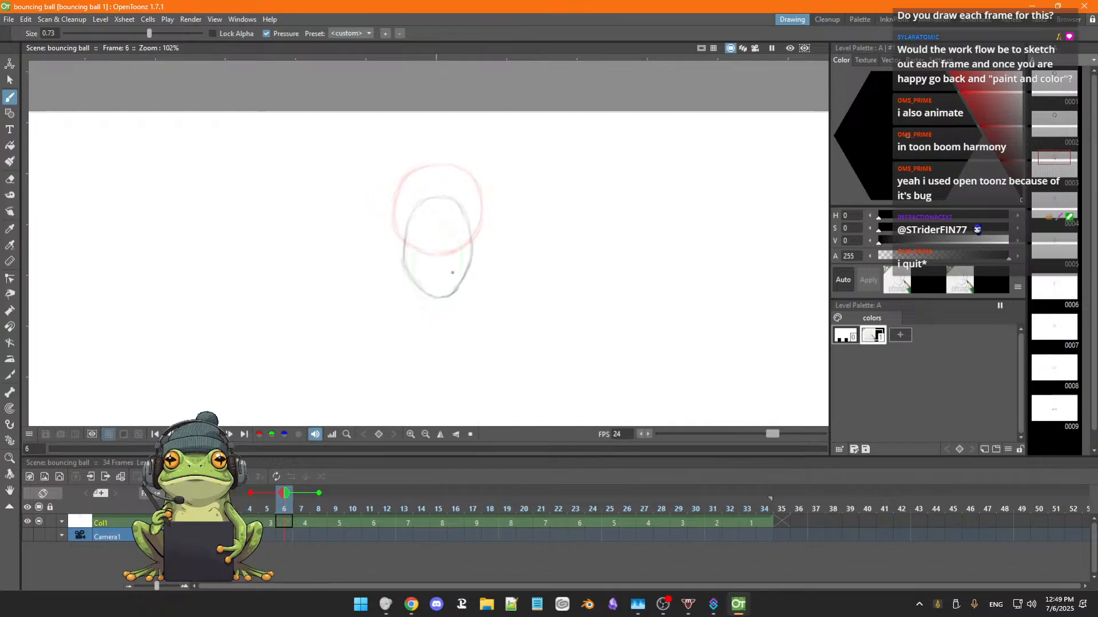
key(shift+period)
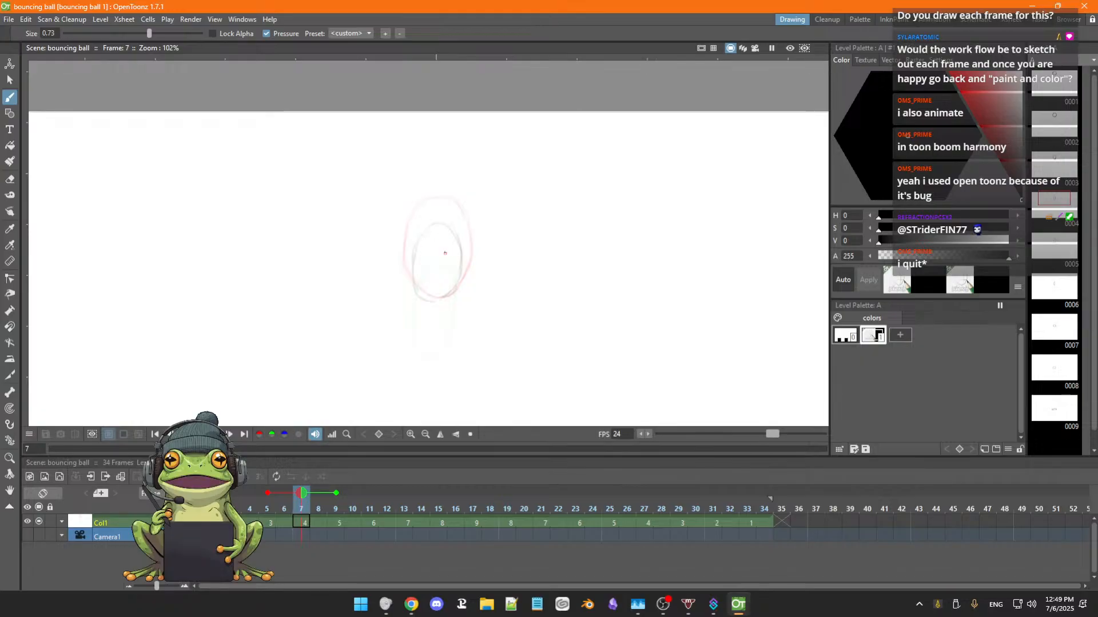
key(a)
mouse_move(410, 256)
mouse_down()
mouse_move(427, 234)
mouse_move(416, 292)
mouse_move(430, 306)
mouse_move(448, 224)
mouse_up()
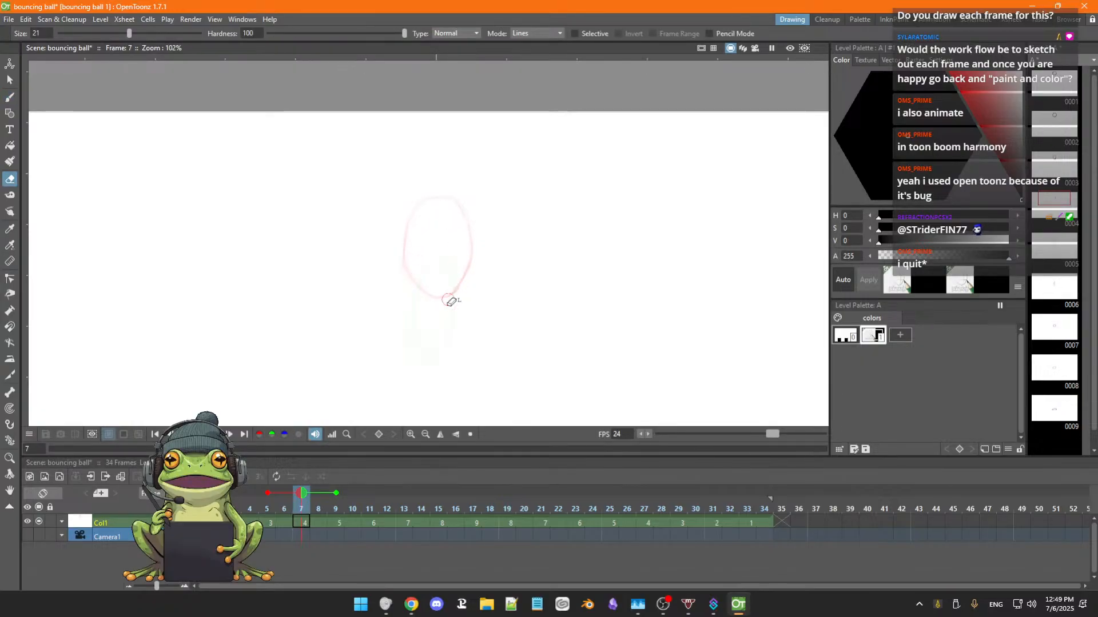
Sketch a new vertically stretched oval on frame 7, overlapping the lower part of the previous drawing's oval, undoing the stray strokes.
key(b)
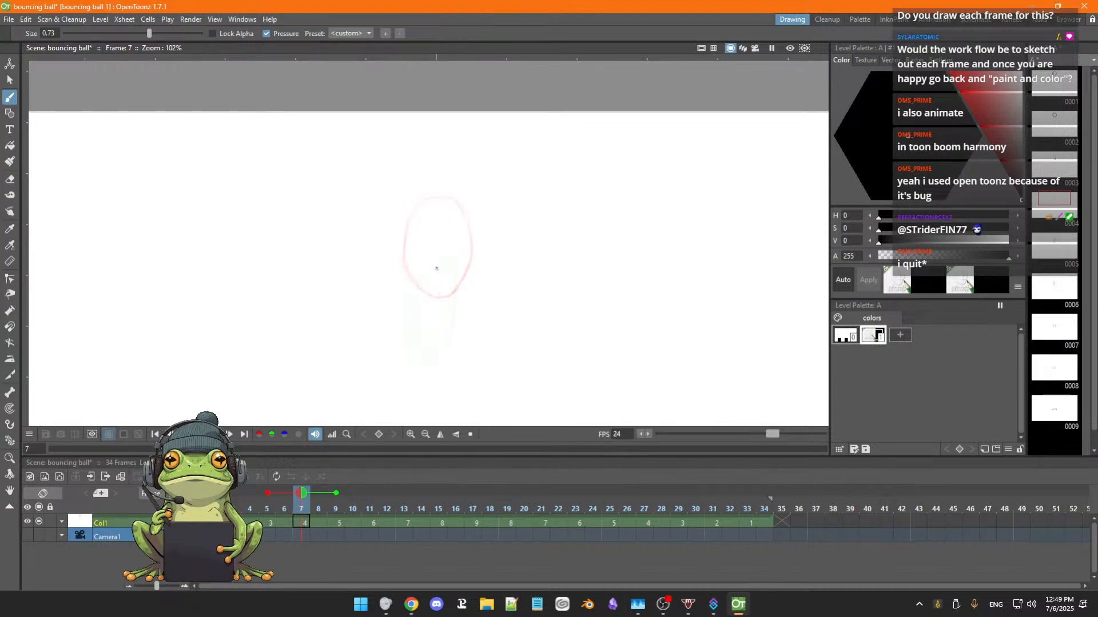
drag(425, 239, 420, 288)
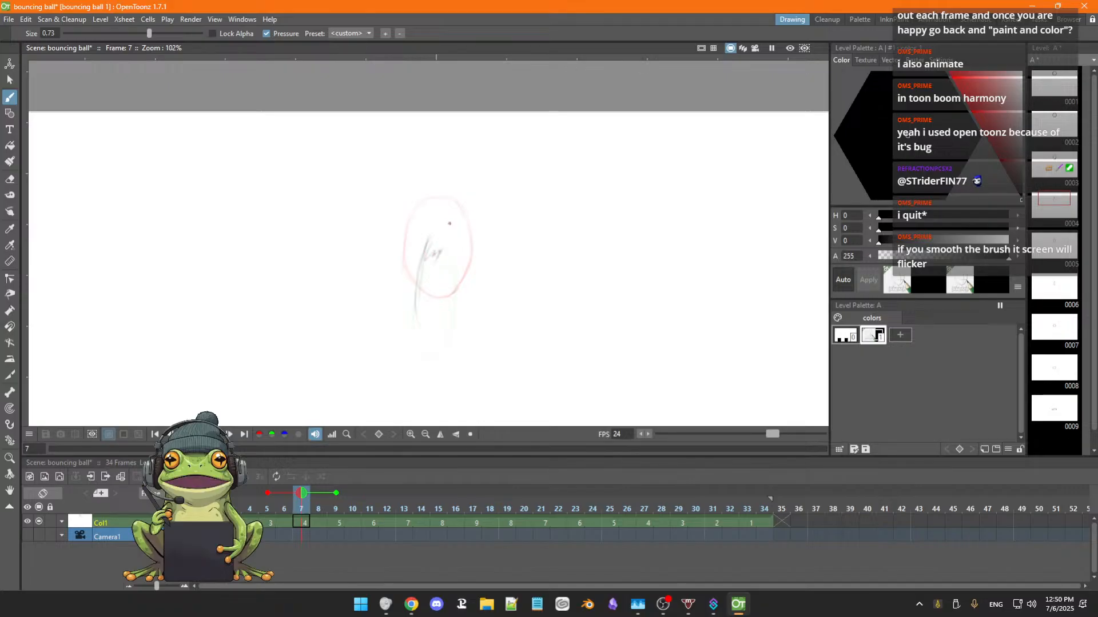
drag(447, 230, 430, 264)
key(ctrl+z)
key(ctrl+z)
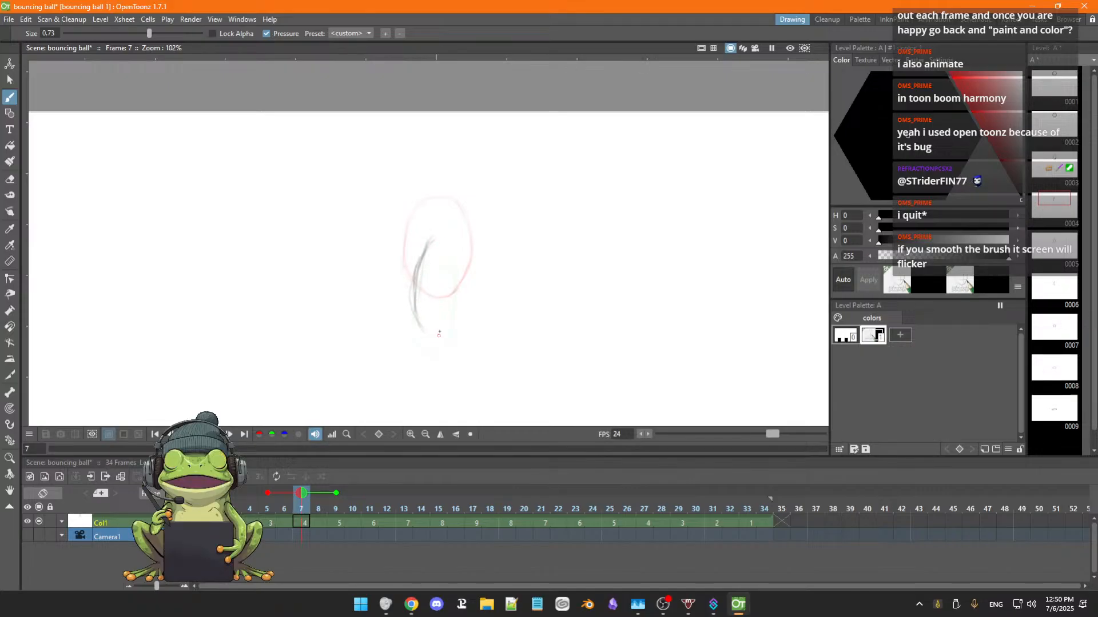
mouse_move(426, 251)
mouse_down()
mouse_move(465, 250)
mouse_move(455, 298)
mouse_up()
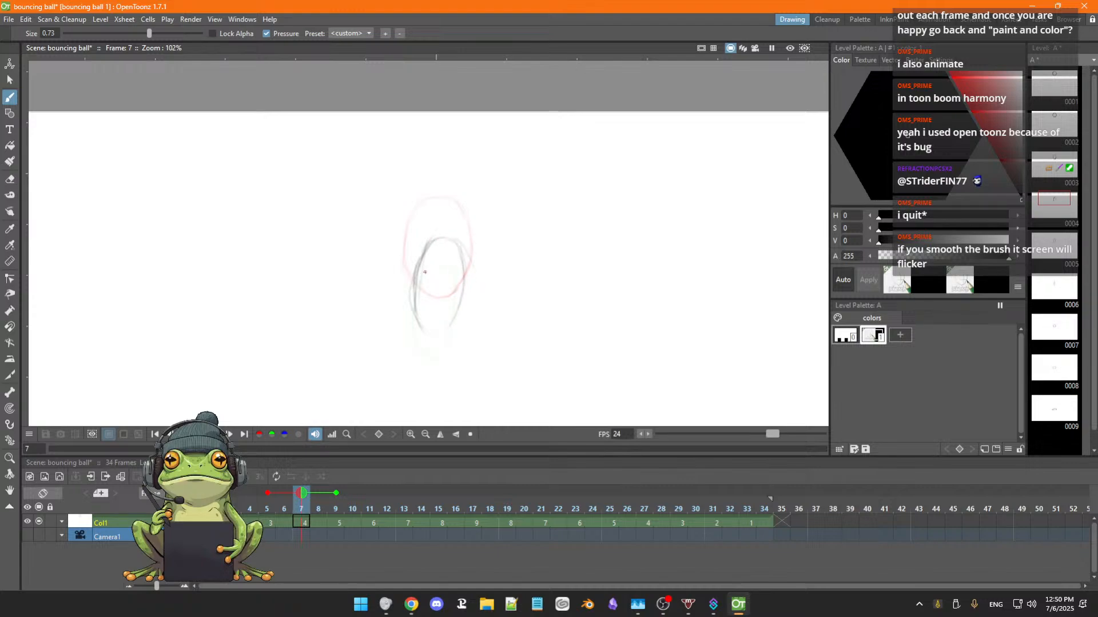
Erase the rough lines of the frame 7 oval and redraw its upper sides.
key(a)
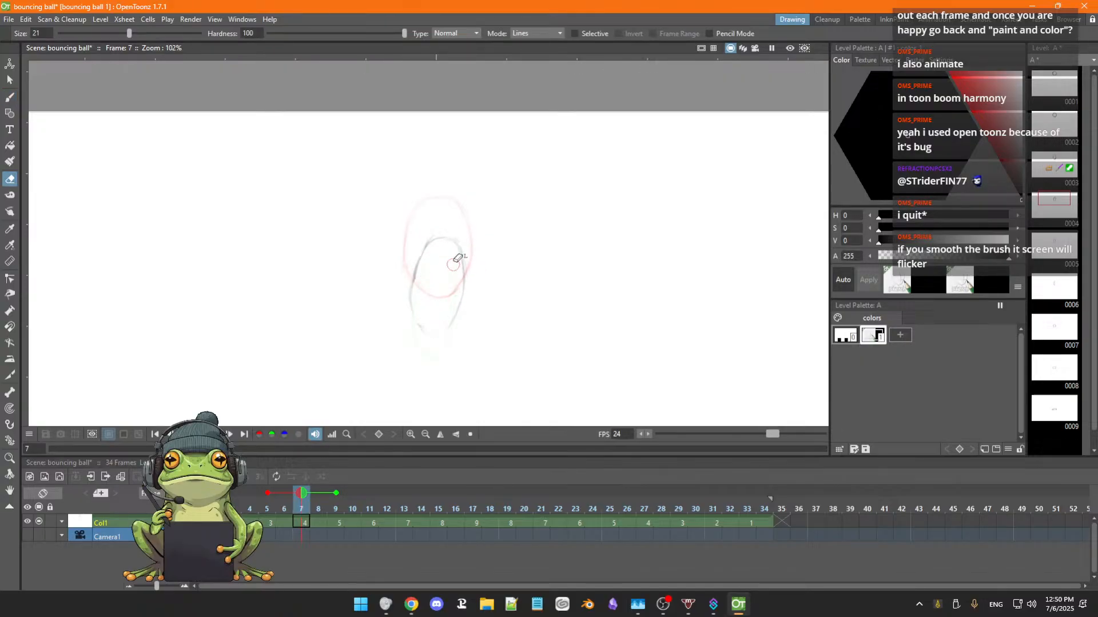
key(b)
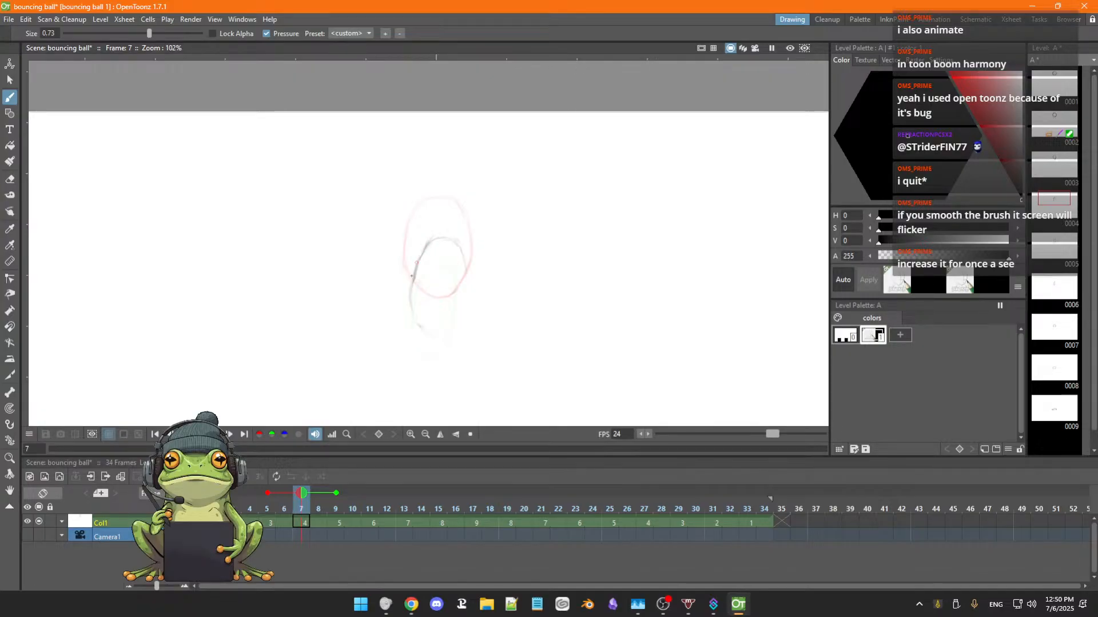
drag(426, 243, 410, 288)
drag(456, 242, 464, 278)
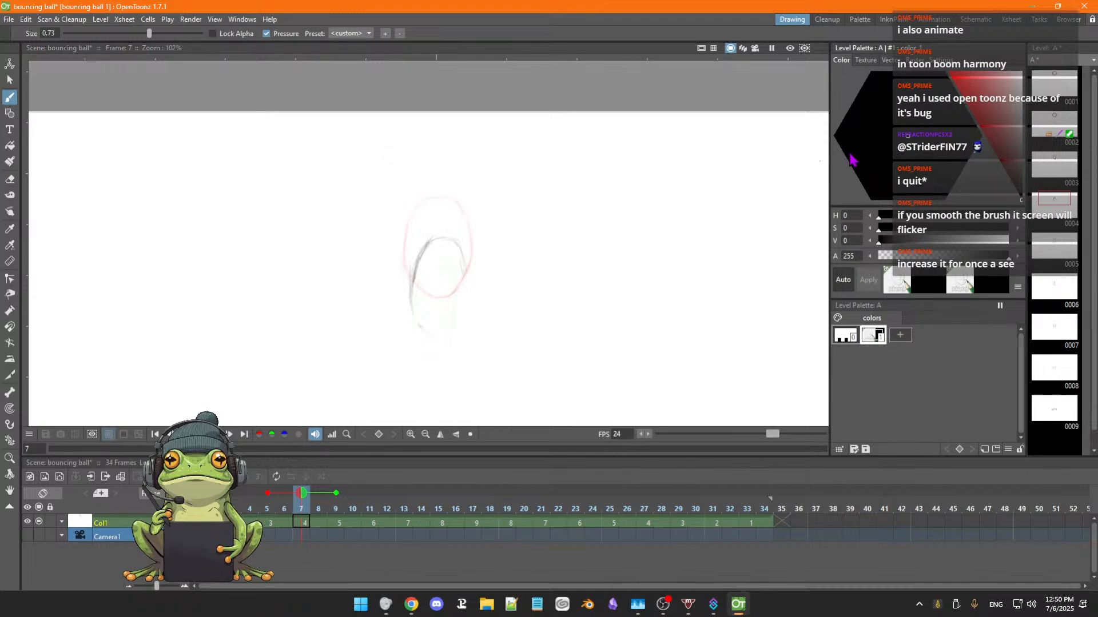
Switch the line style's texture to the plain no-brush style and scribble test strokes beside the ball on frame 7.
click(917, 61)
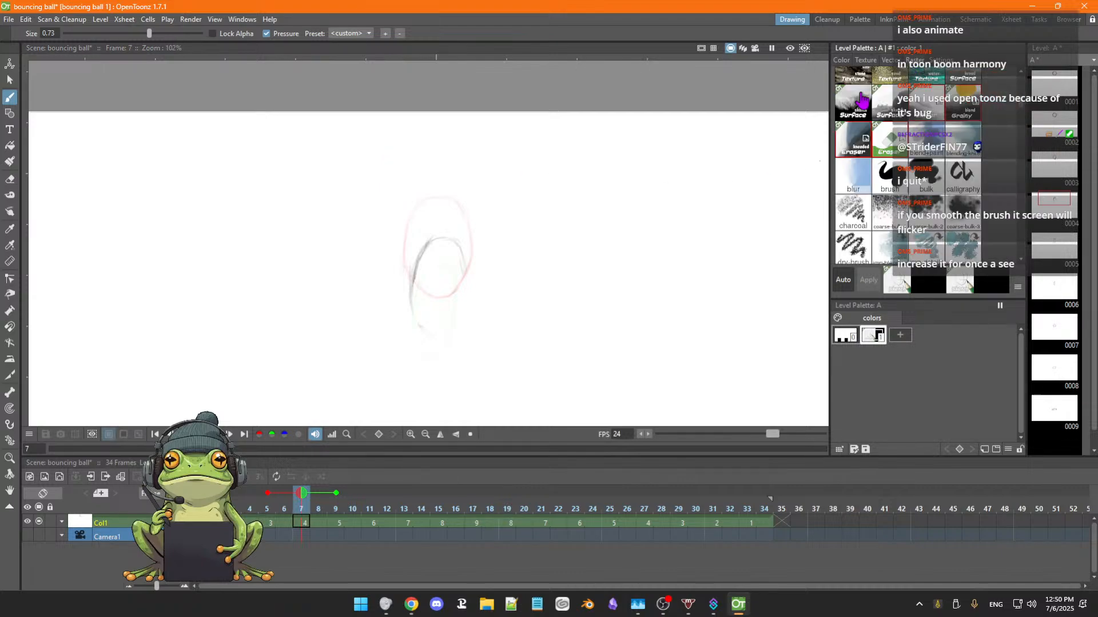
scroll(1023, 112, up, 5)
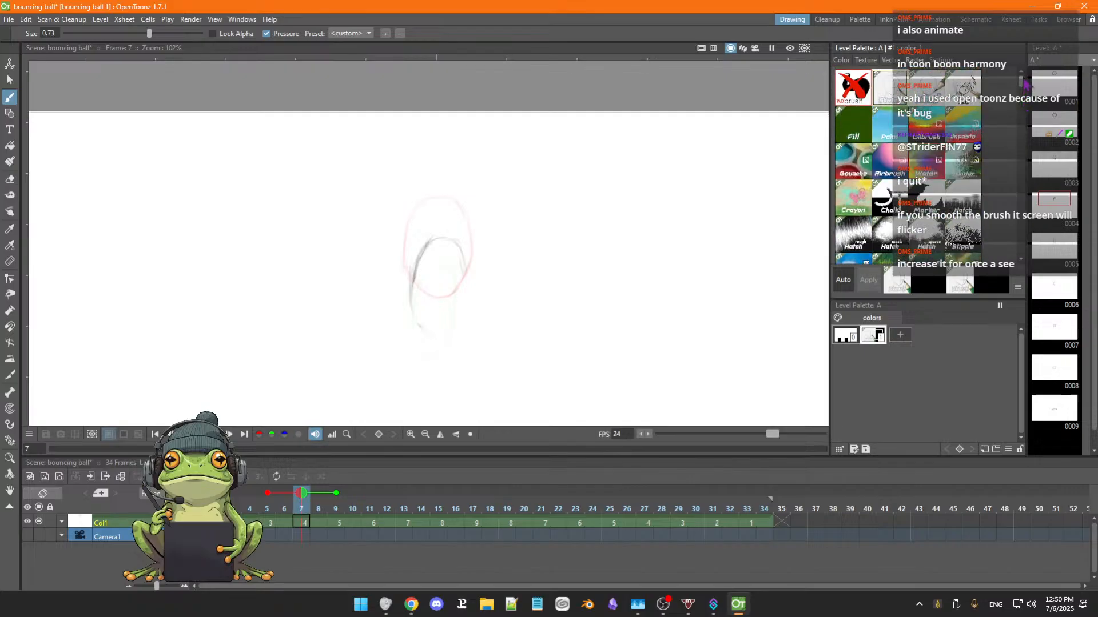
click(856, 91)
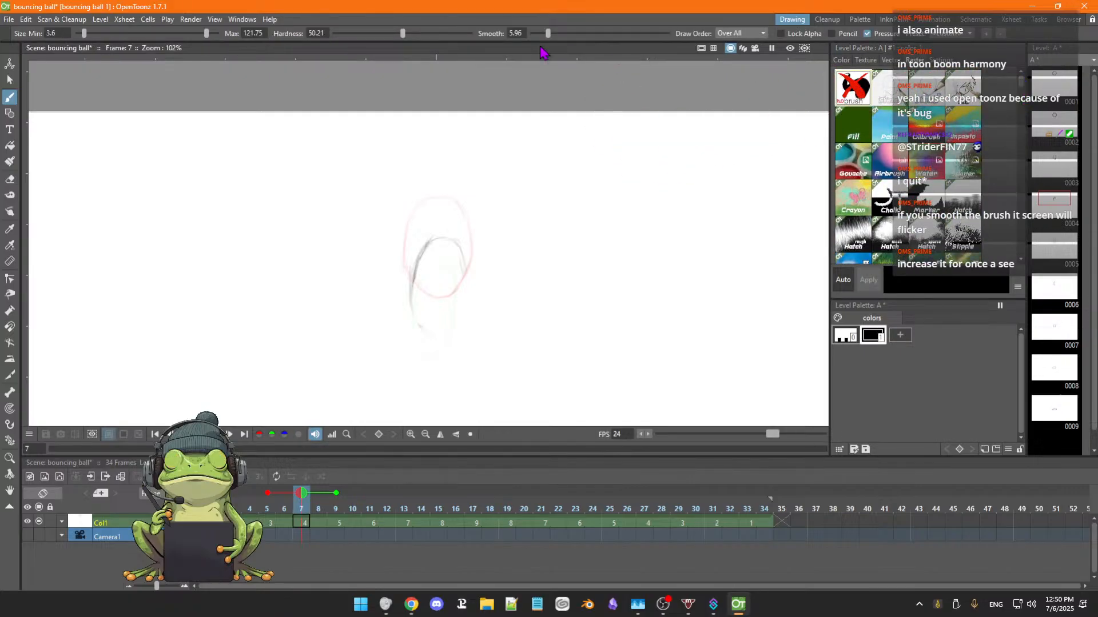
mouse_move(559, 222)
mouse_down()
mouse_move(605, 213)
mouse_move(621, 230)
mouse_move(607, 302)
mouse_move(639, 325)
mouse_up()
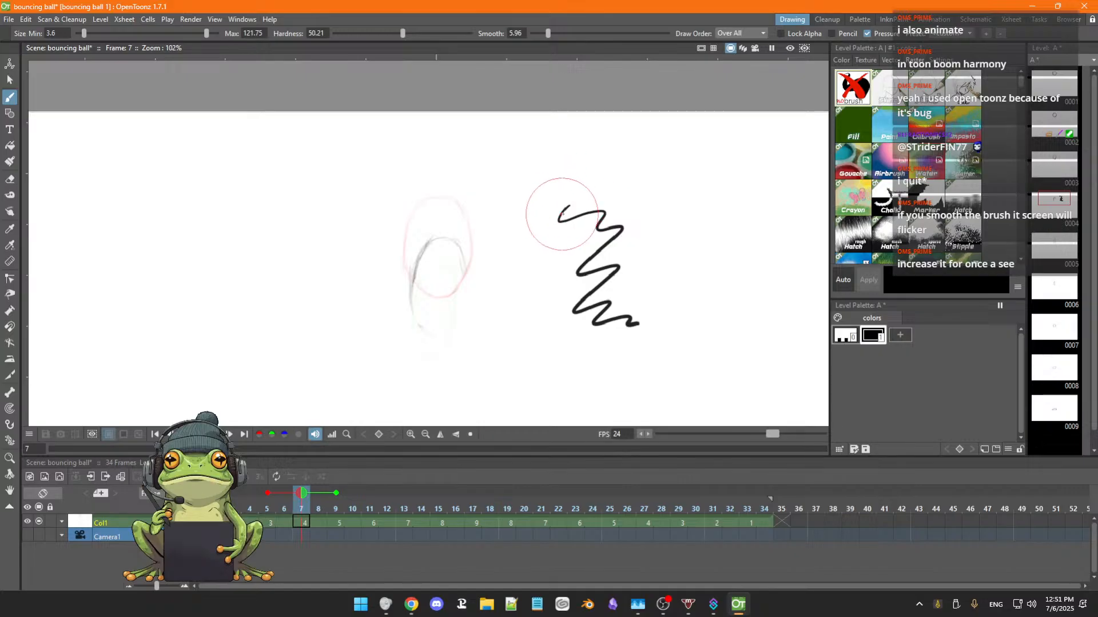
mouse_move(549, 220)
mouse_down()
mouse_move(558, 216)
mouse_move(570, 264)
mouse_up()
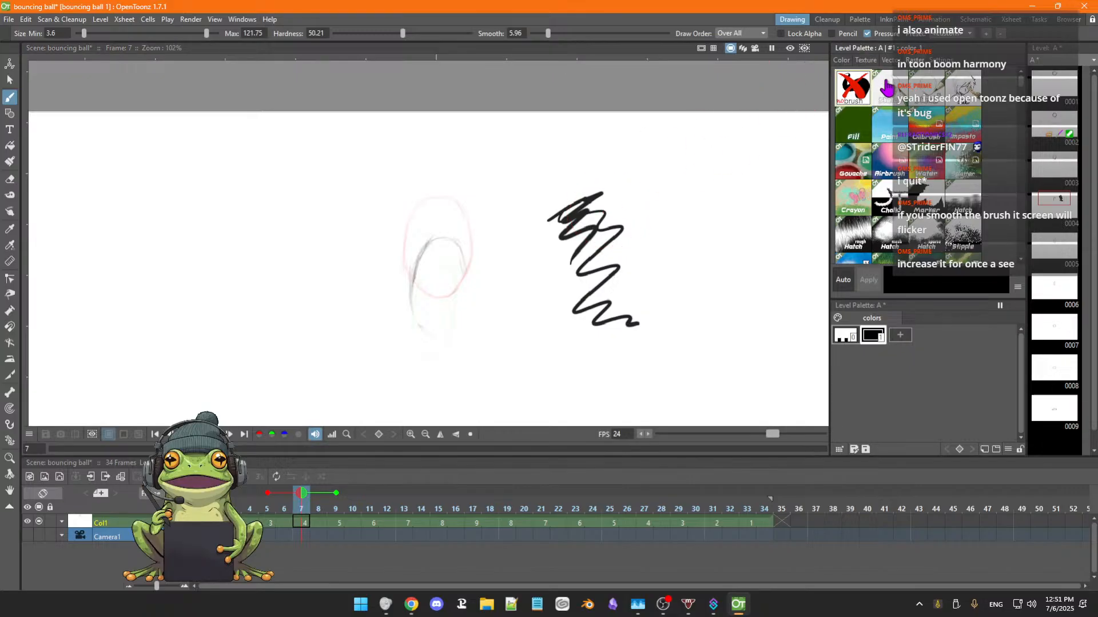
Compare the pencil texture with the no-brush style, set the no-brush smoothing to 20, and scribble test strokes beside the ball.
click(887, 88)
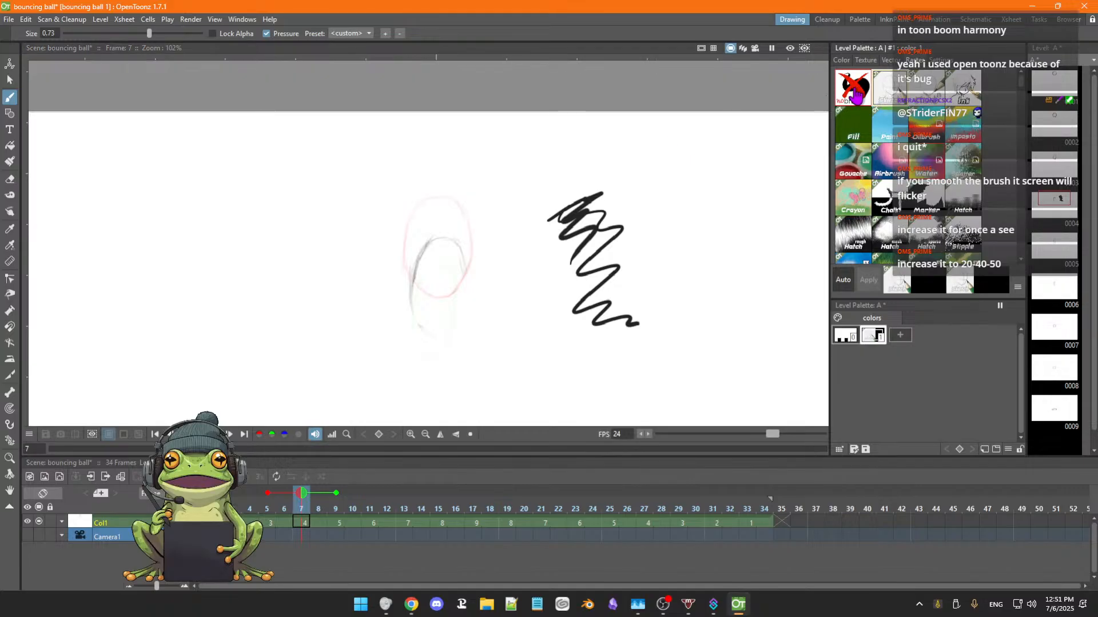
click(856, 96)
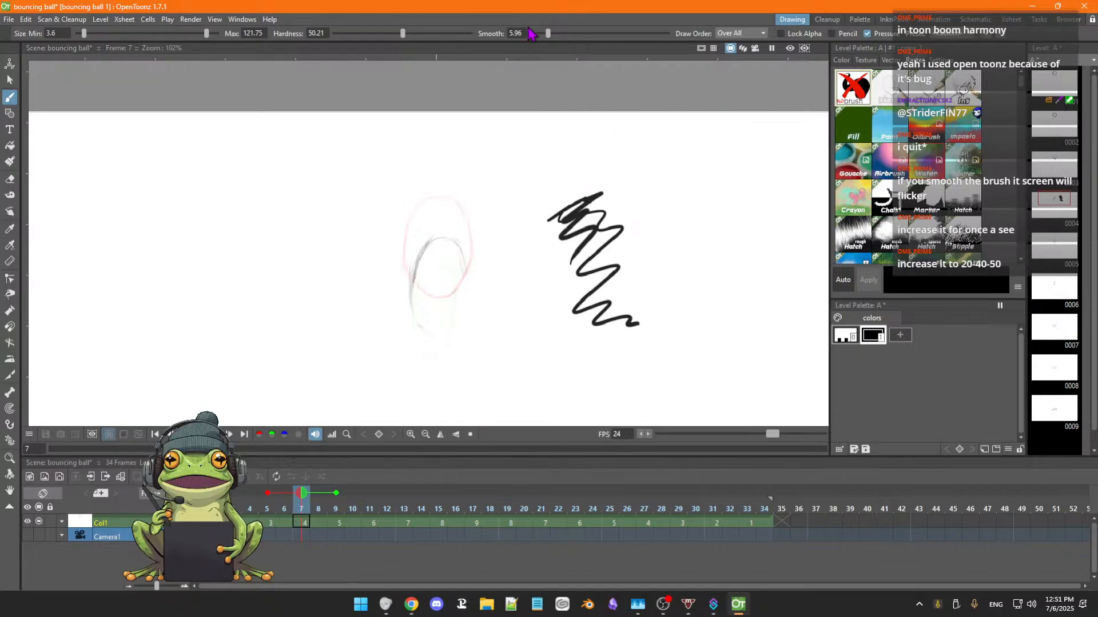
drag(547, 33, 584, 41)
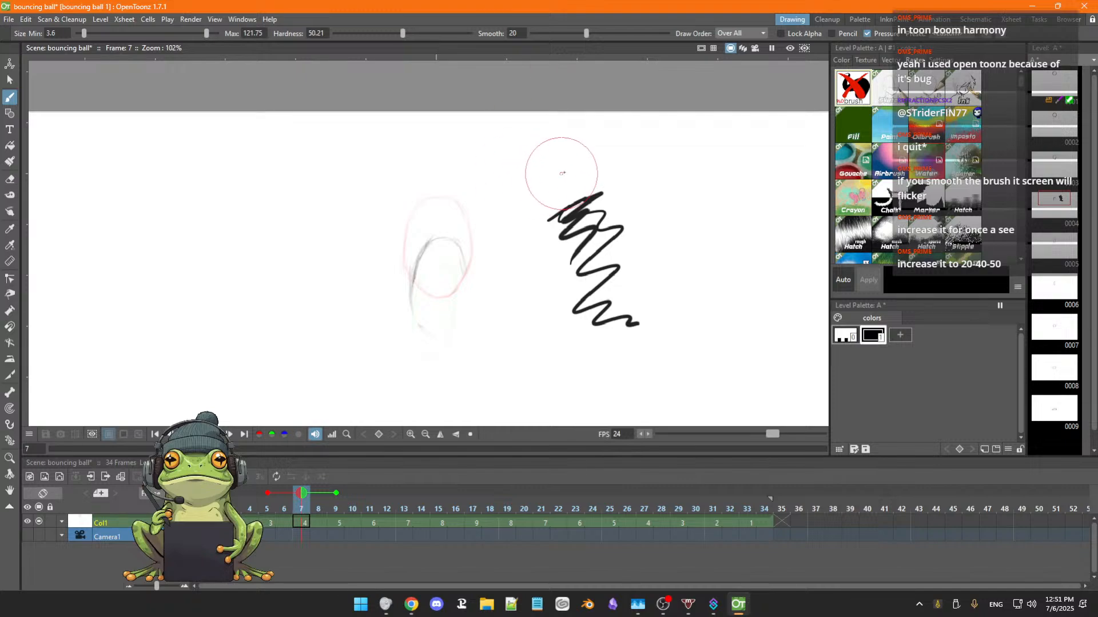
mouse_move(561, 173)
mouse_down()
mouse_move(550, 201)
mouse_move(596, 221)
mouse_move(623, 263)
mouse_move(667, 280)
mouse_move(654, 351)
mouse_move(681, 362)
mouse_up()
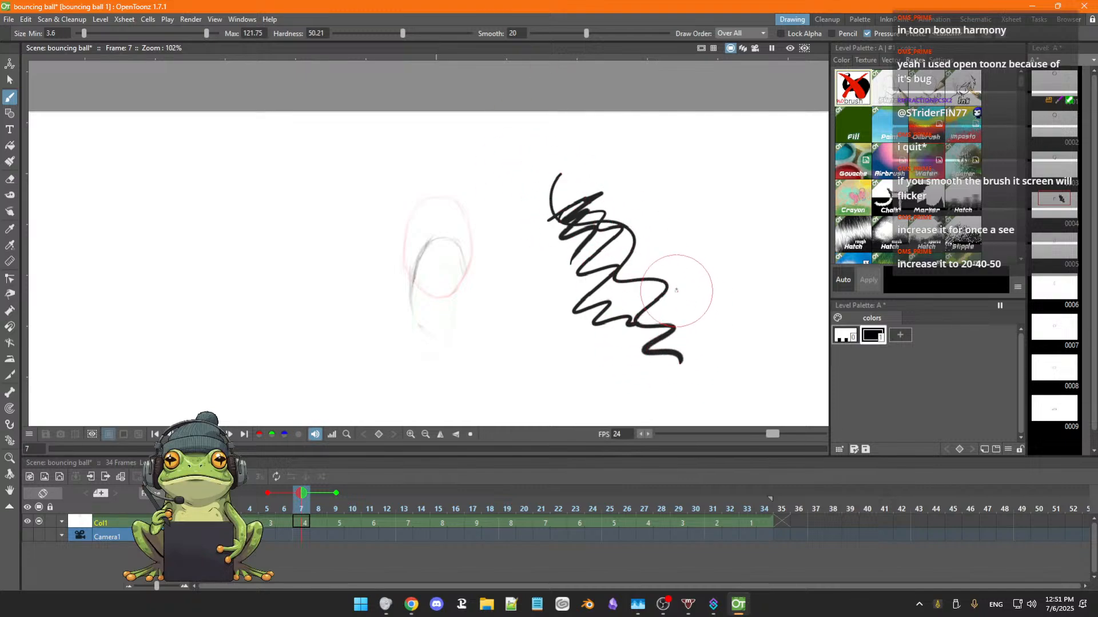
mouse_move(708, 209)
mouse_down()
mouse_move(596, 236)
mouse_move(680, 258)
mouse_move(667, 279)
mouse_move(592, 300)
mouse_up()
mouse_move(577, 151)
mouse_down()
mouse_move(551, 207)
mouse_move(558, 230)
mouse_move(587, 245)
mouse_move(626, 236)
mouse_move(660, 195)
mouse_move(691, 181)
mouse_move(708, 209)
mouse_up()
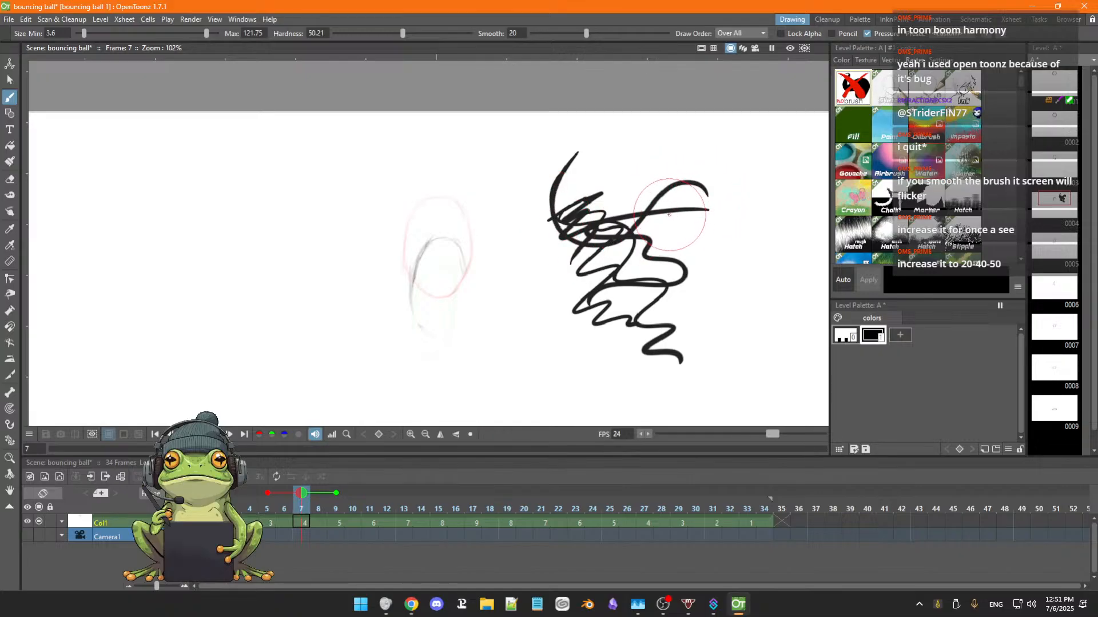
mouse_move(682, 168)
mouse_down()
mouse_move(628, 172)
mouse_move(625, 194)
mouse_move(665, 205)
mouse_move(698, 188)
mouse_move(717, 211)
mouse_up()
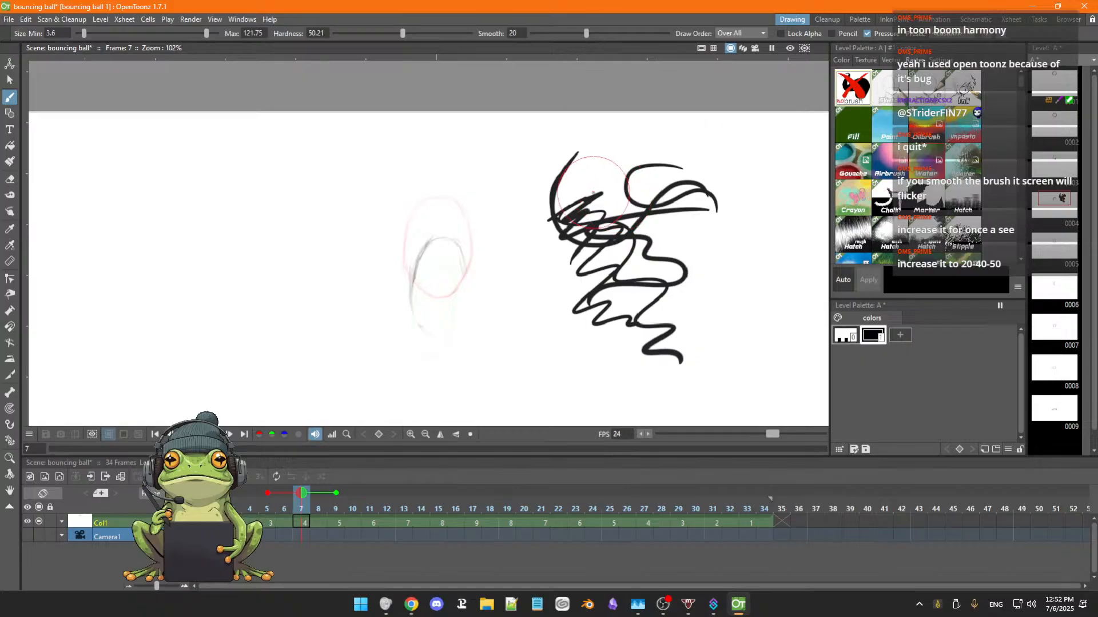
mouse_move(584, 199)
mouse_down()
mouse_move(673, 203)
mouse_move(609, 175)
mouse_move(592, 196)
mouse_move(668, 184)
mouse_move(618, 337)
mouse_up()
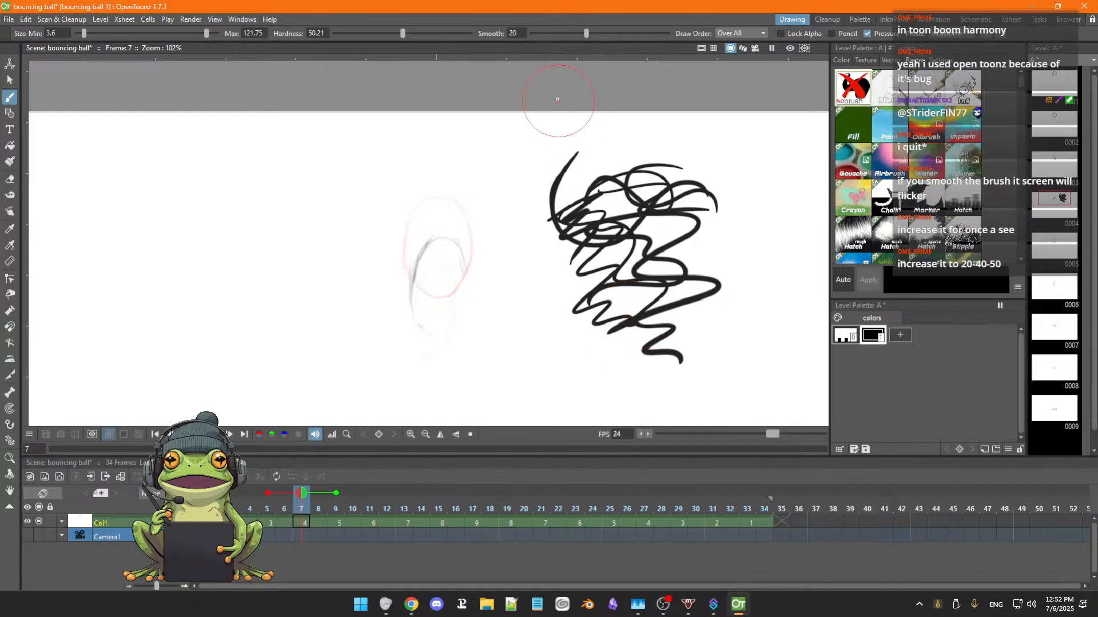
Raise the brush smoothing to 40.21 and then to 50, scribbling test strokes beside the ball on frame 7 at each value.
drag(588, 34, 603, 33)
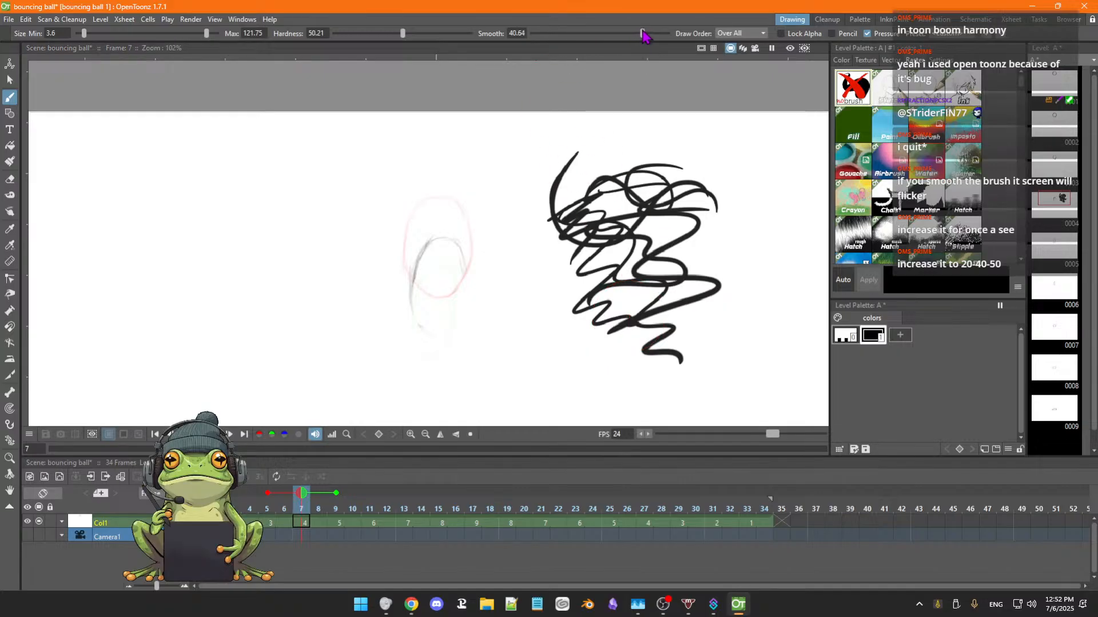
drag(644, 36, 641, 34)
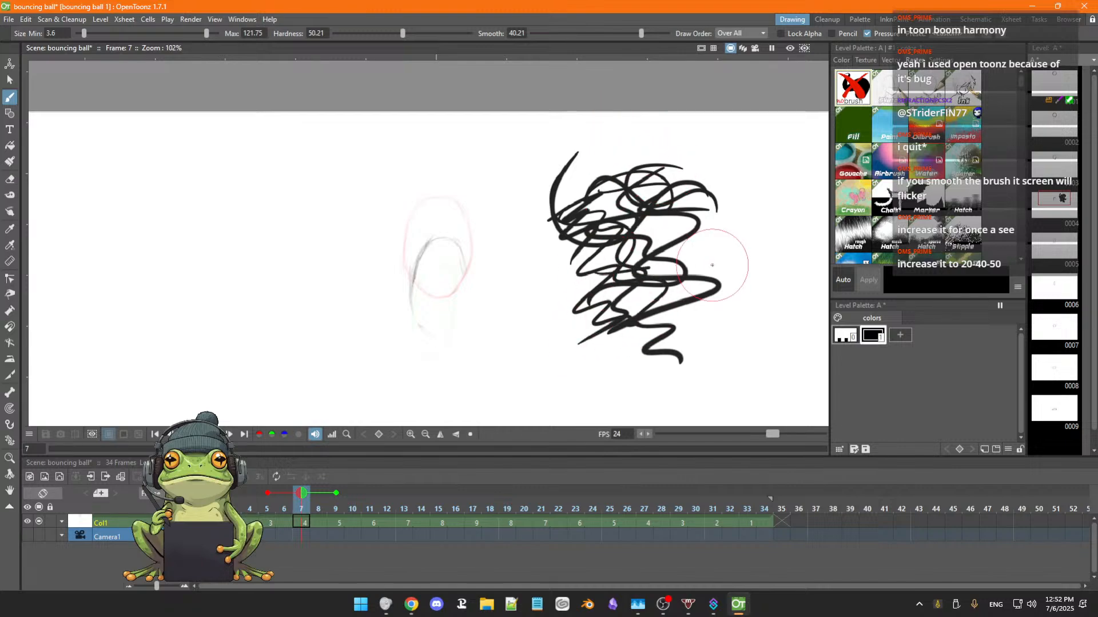
mouse_move(612, 273)
mouse_down()
mouse_move(563, 320)
mouse_move(657, 291)
mouse_move(616, 317)
mouse_move(646, 317)
mouse_move(544, 357)
mouse_move(740, 331)
mouse_move(603, 373)
mouse_up()
drag(533, 363, 614, 306)
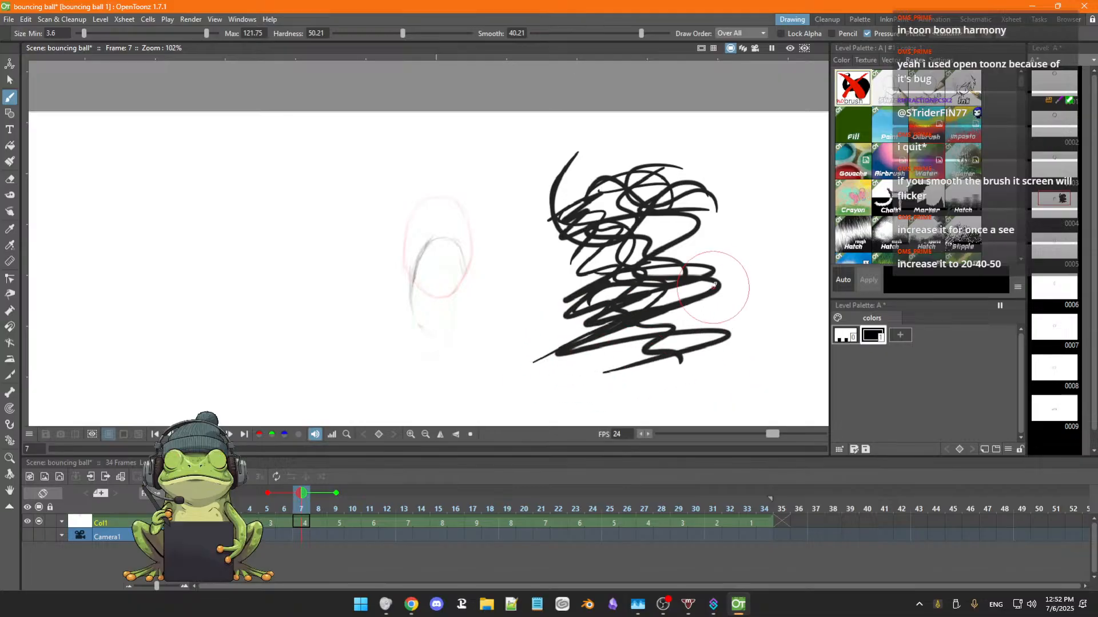
drag(553, 197, 489, 327)
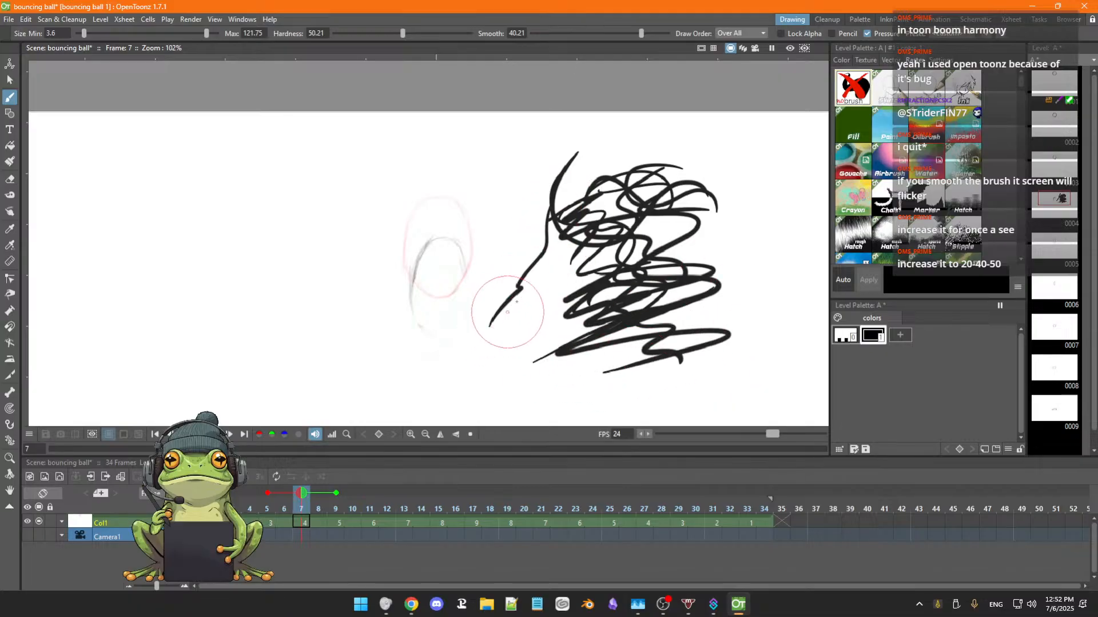
drag(641, 34, 662, 34)
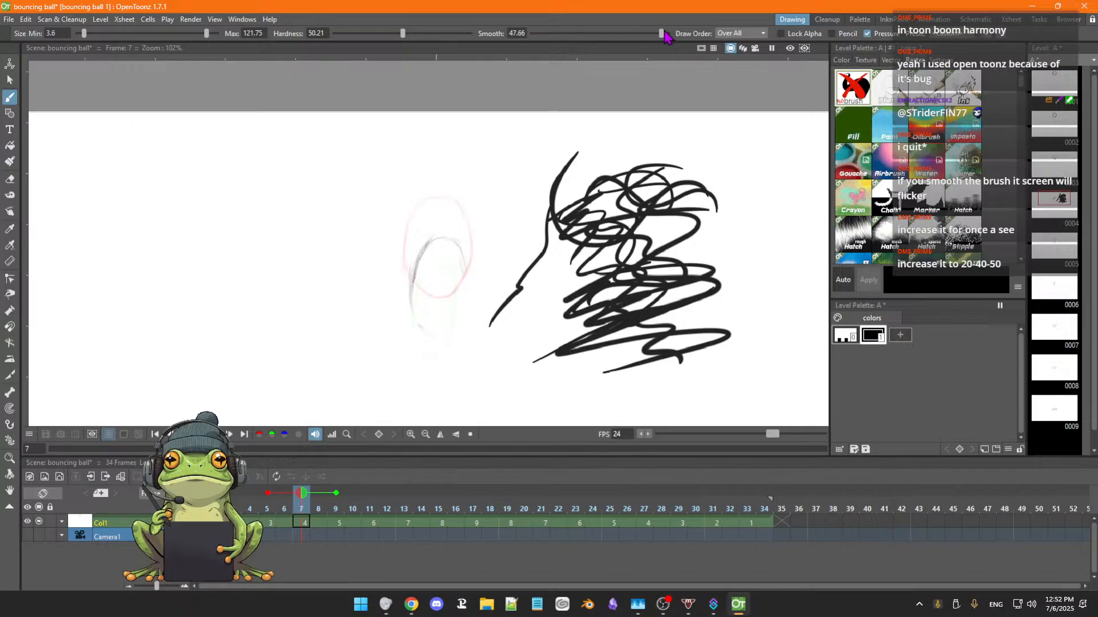
mouse_move(715, 158)
mouse_down()
mouse_move(691, 168)
mouse_move(680, 265)
mouse_move(558, 354)
mouse_move(502, 371)
mouse_up()
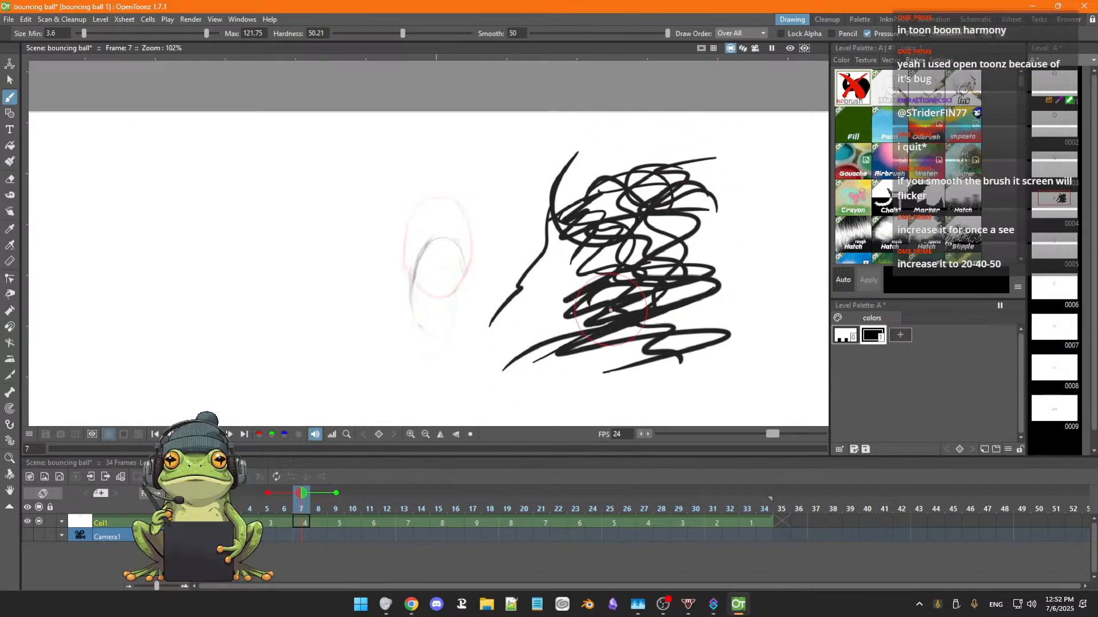
Scribble more test strokes around the existing scribble on frame 7 with the smoothing at 50.
mouse_move(562, 148)
mouse_down()
mouse_move(735, 180)
mouse_move(731, 239)
mouse_move(640, 257)
mouse_move(597, 234)
mouse_up()
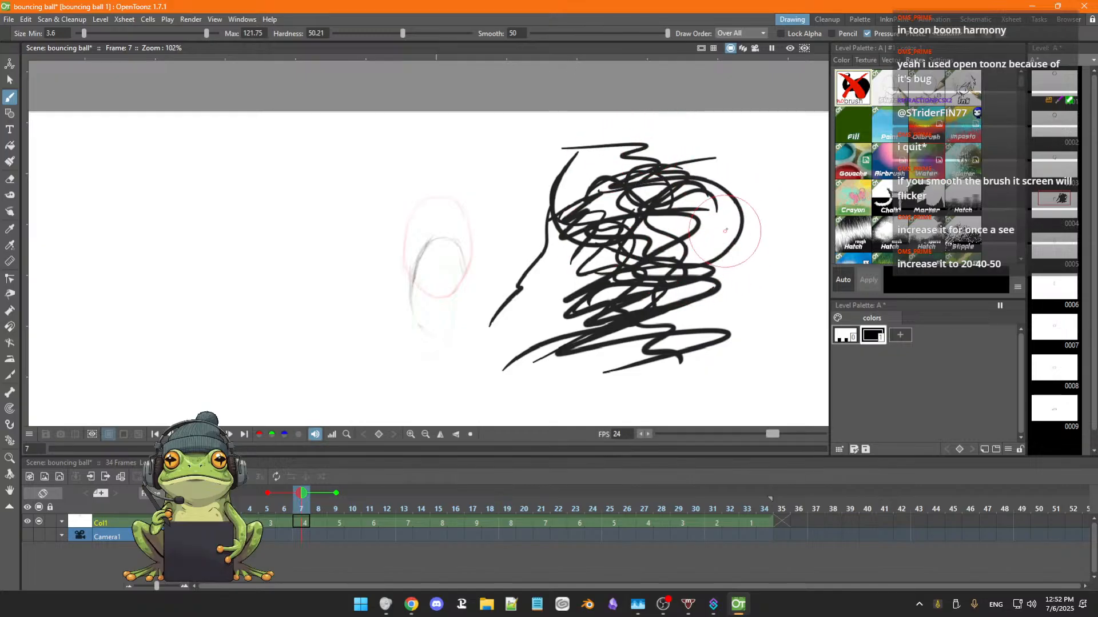
mouse_move(738, 167)
mouse_down()
mouse_move(707, 191)
mouse_move(706, 210)
mouse_move(718, 176)
mouse_up()
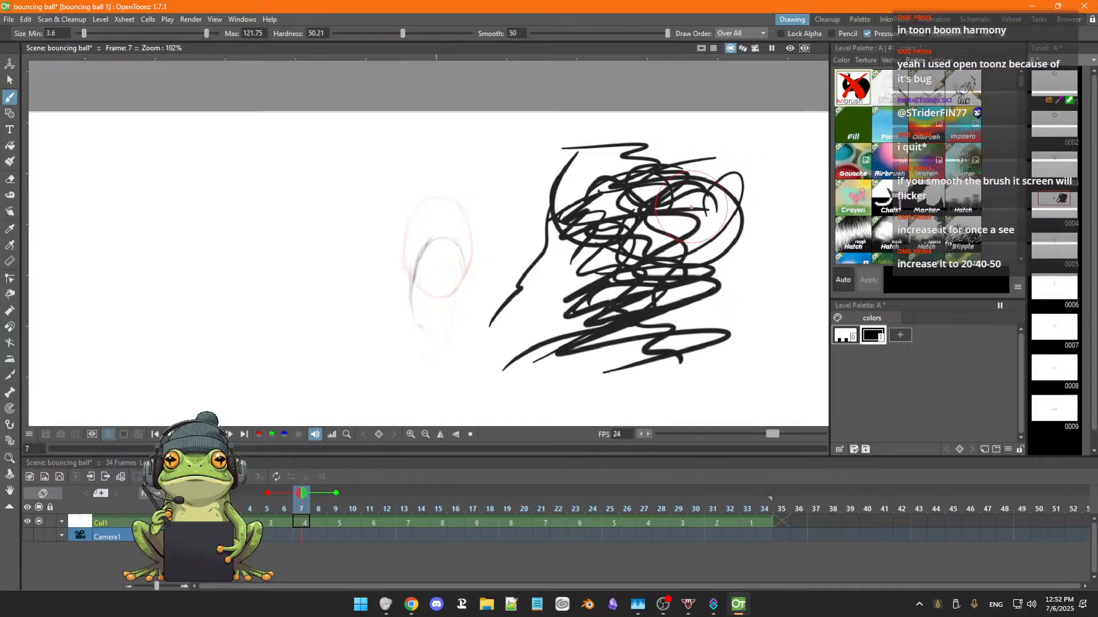
Lower the brush smoothing to 5.96 and switch the line style back to the pencil texture.
click(556, 32)
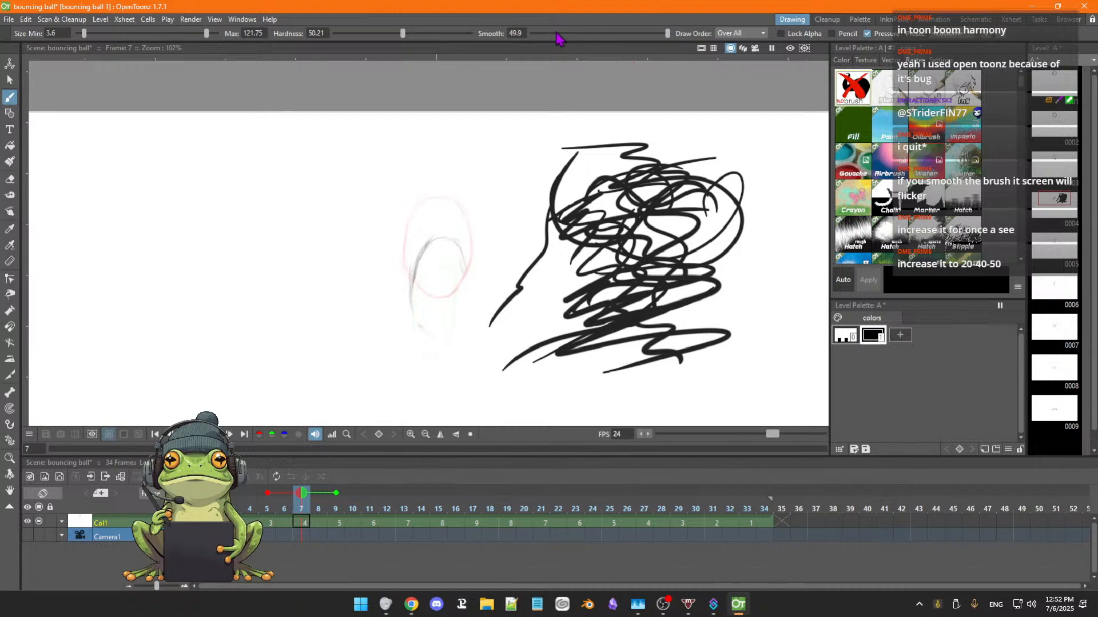
drag(666, 34, 547, 37)
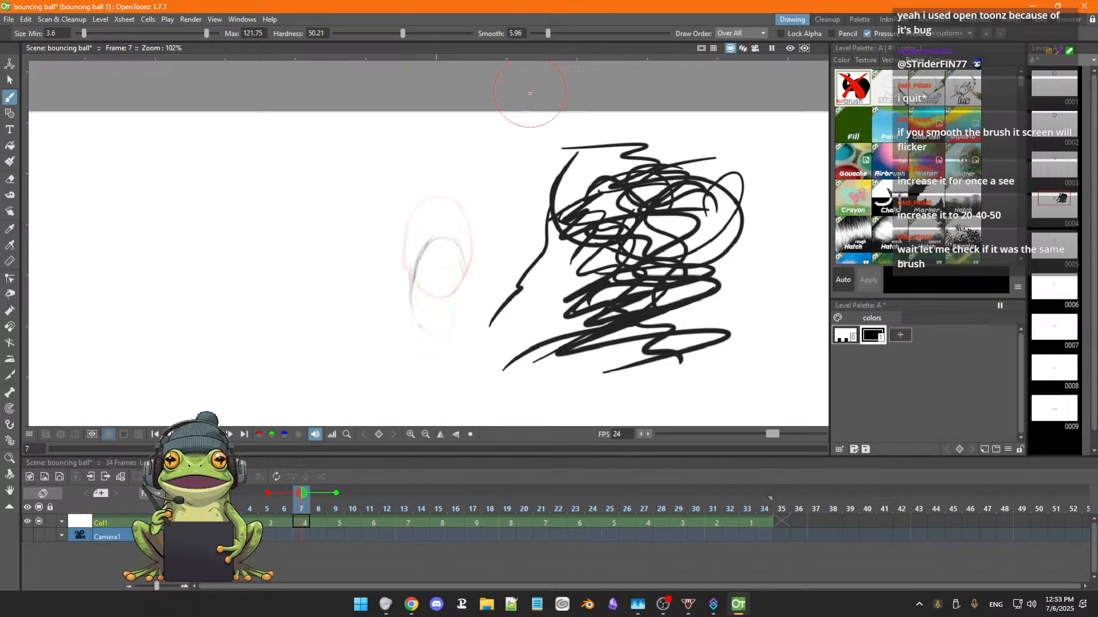
click(887, 94)
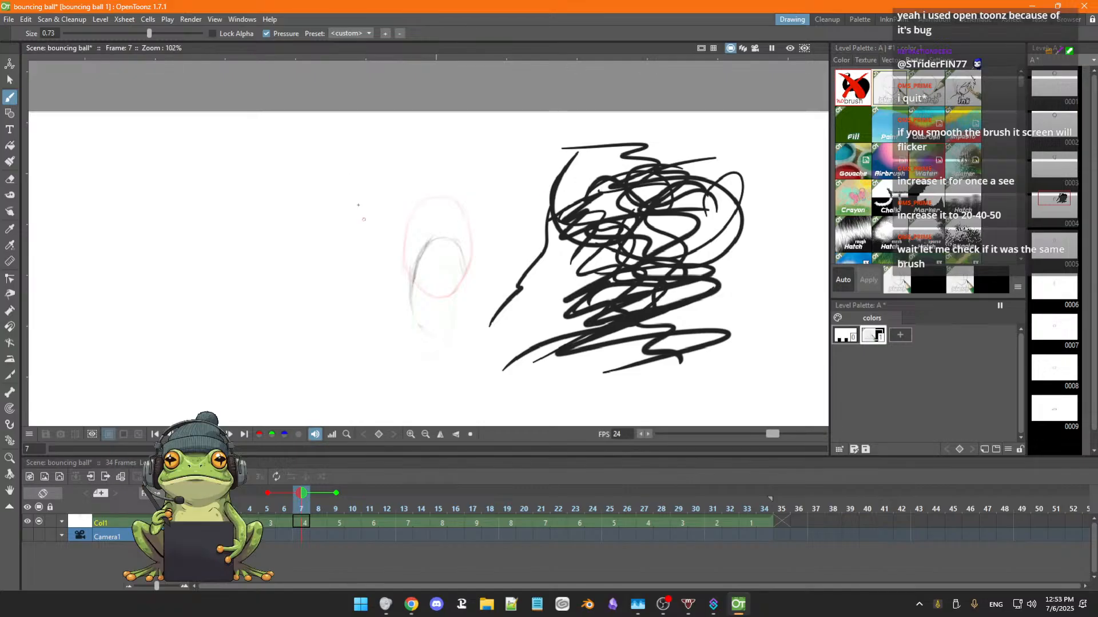
Select the test scribbles beside the ball on frame 7 with a freehand selection and delete them.
click(8, 81)
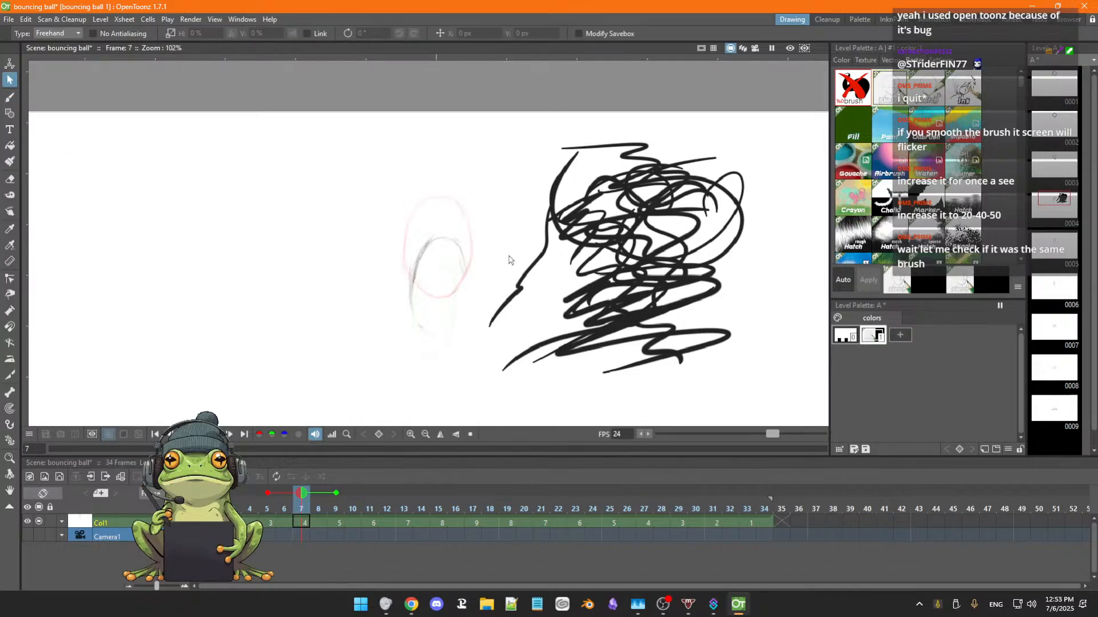
mouse_move(545, 135)
mouse_down()
mouse_move(453, 340)
mouse_move(494, 391)
mouse_move(703, 413)
mouse_move(770, 372)
mouse_move(785, 266)
mouse_move(777, 156)
mouse_move(710, 110)
mouse_move(608, 99)
mouse_move(558, 129)
mouse_up()
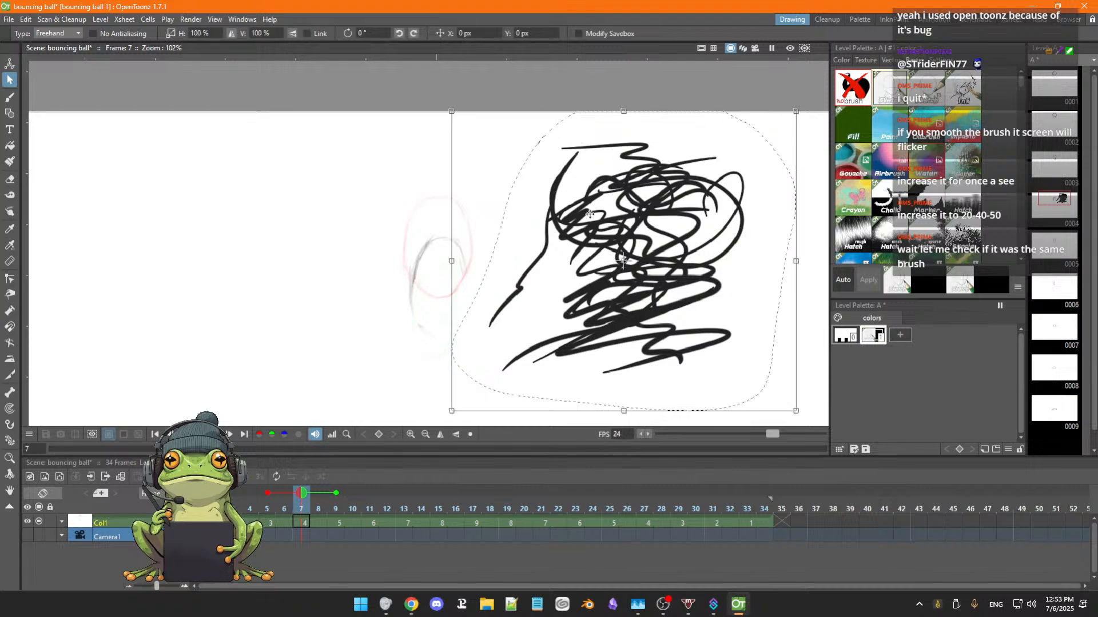
key(Delete)
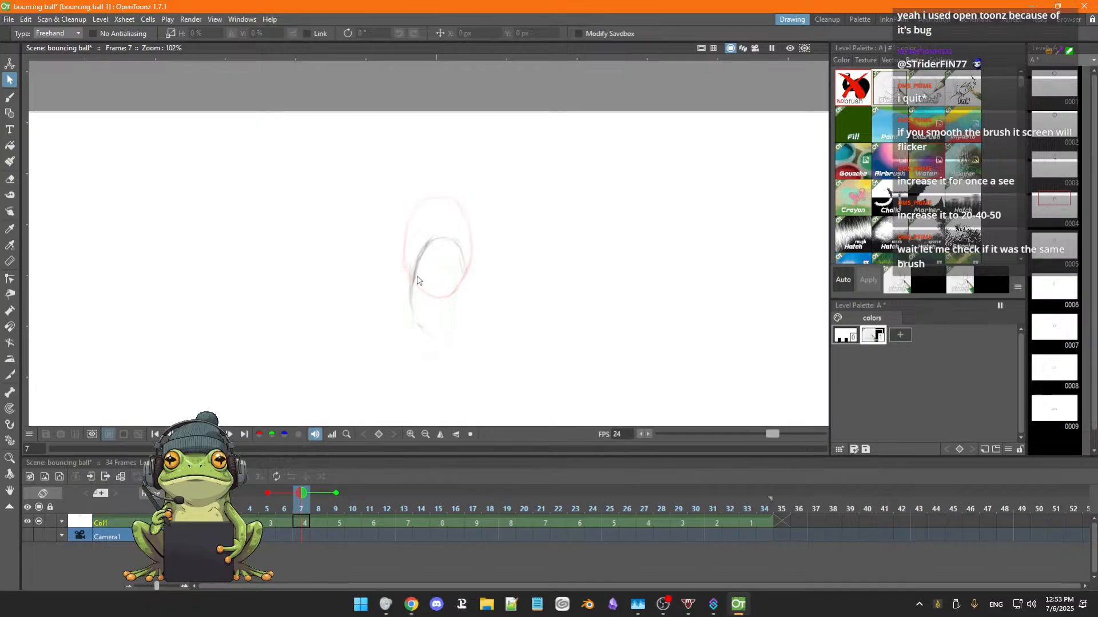
Draw the missing lower and right sides of the frame 7 oval and erase its stray lines.
key(b)
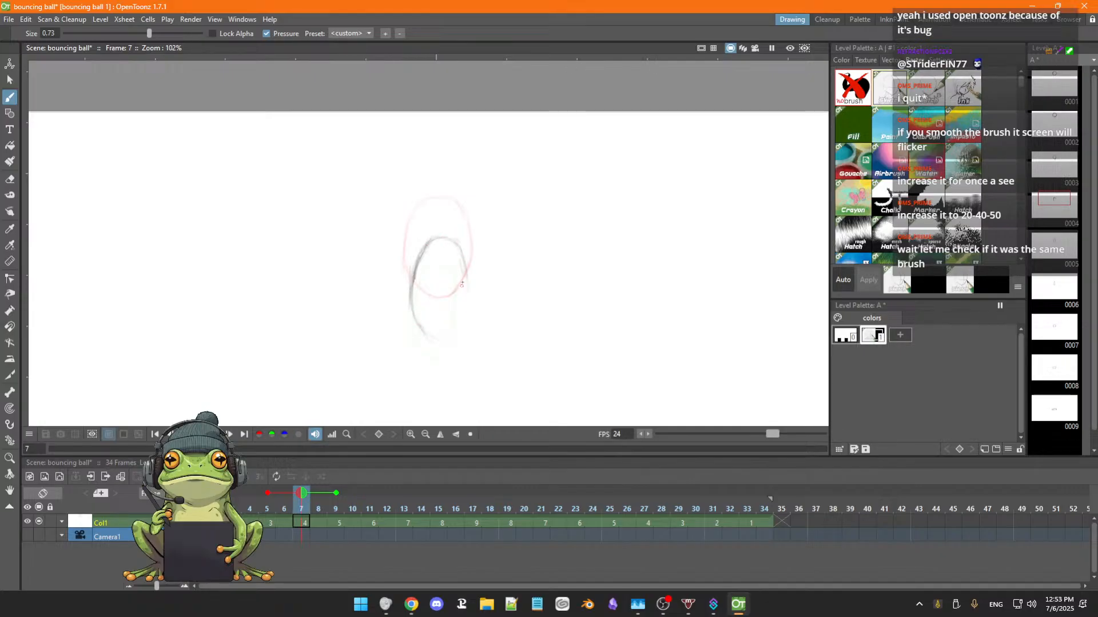
mouse_move(470, 309)
mouse_down()
mouse_move(454, 335)
mouse_move(467, 280)
mouse_move(460, 327)
mouse_move(468, 296)
mouse_move(441, 338)
mouse_move(463, 316)
mouse_move(435, 337)
mouse_move(450, 341)
mouse_move(423, 330)
mouse_up()
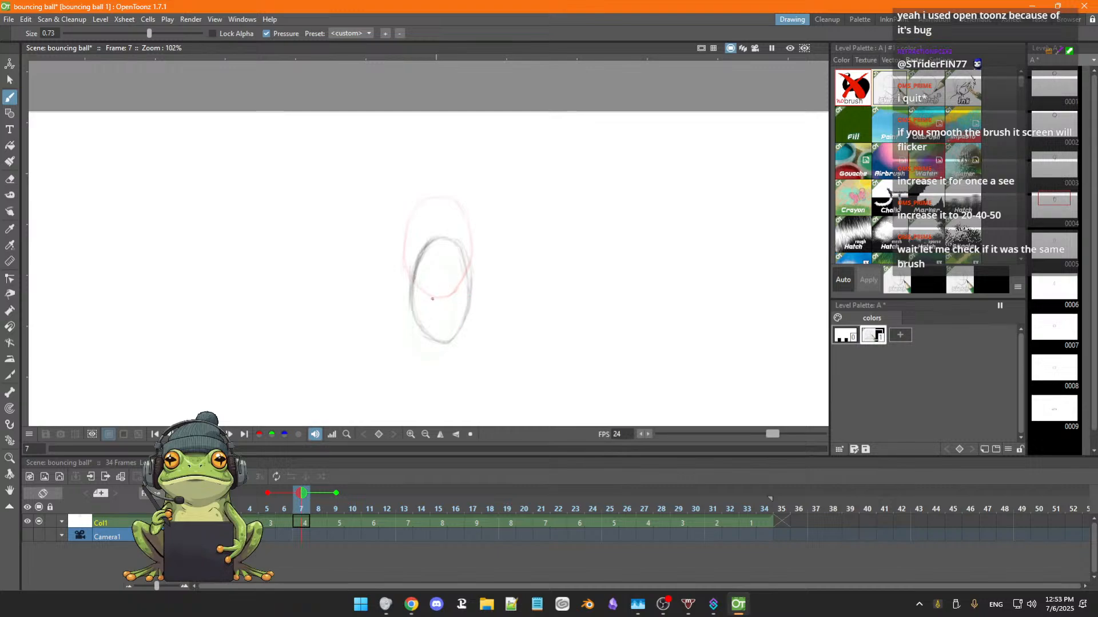
key(e)
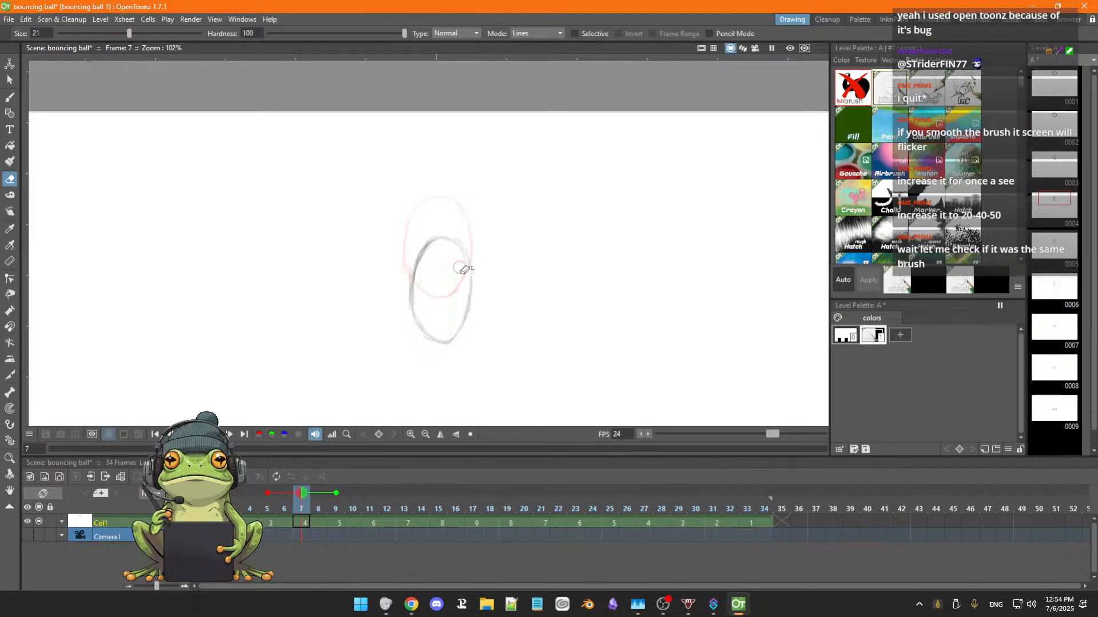
key(b)
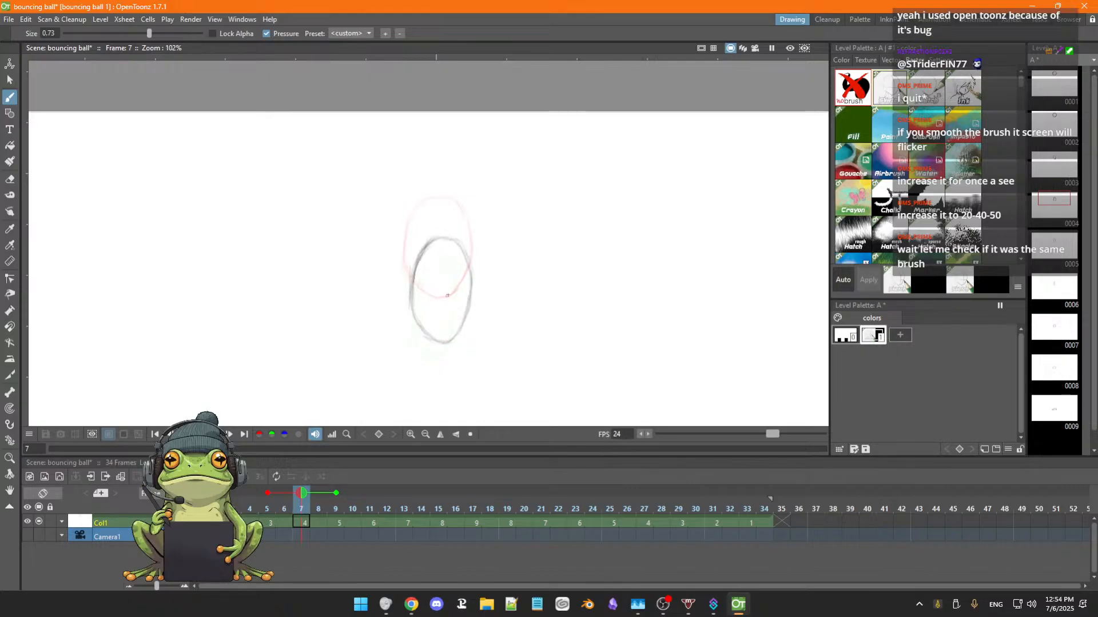
Select the frame 7 oval with a freehand selection and shift it -20.24 px horizontally and 4.89 px vertically.
scroll(448, 275, down, 2)
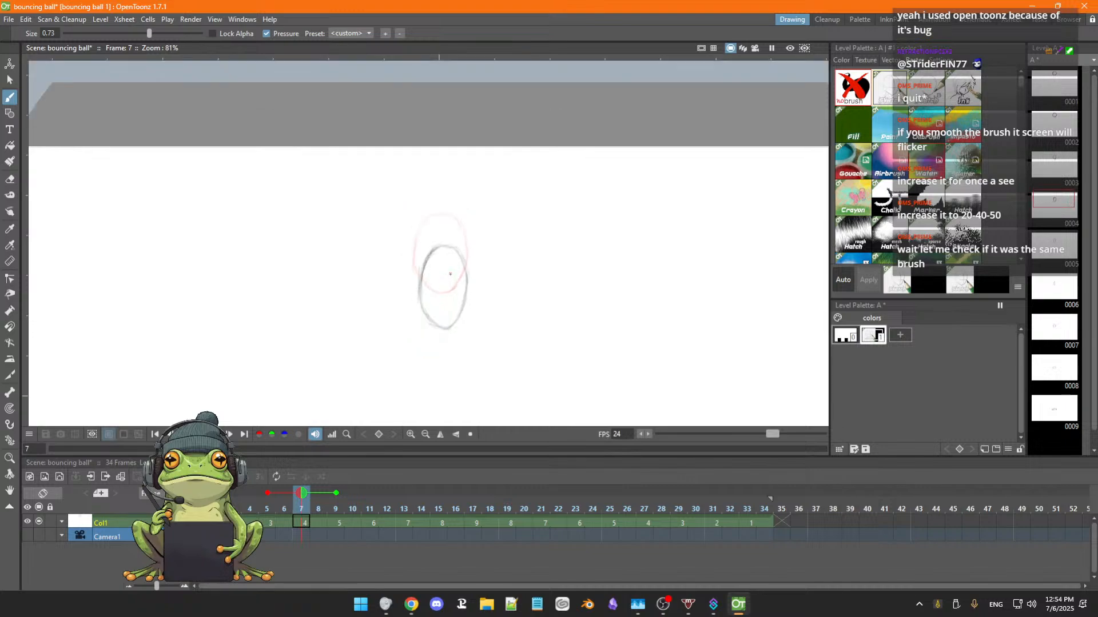
key(space)
drag(495, 296, 492, 232)
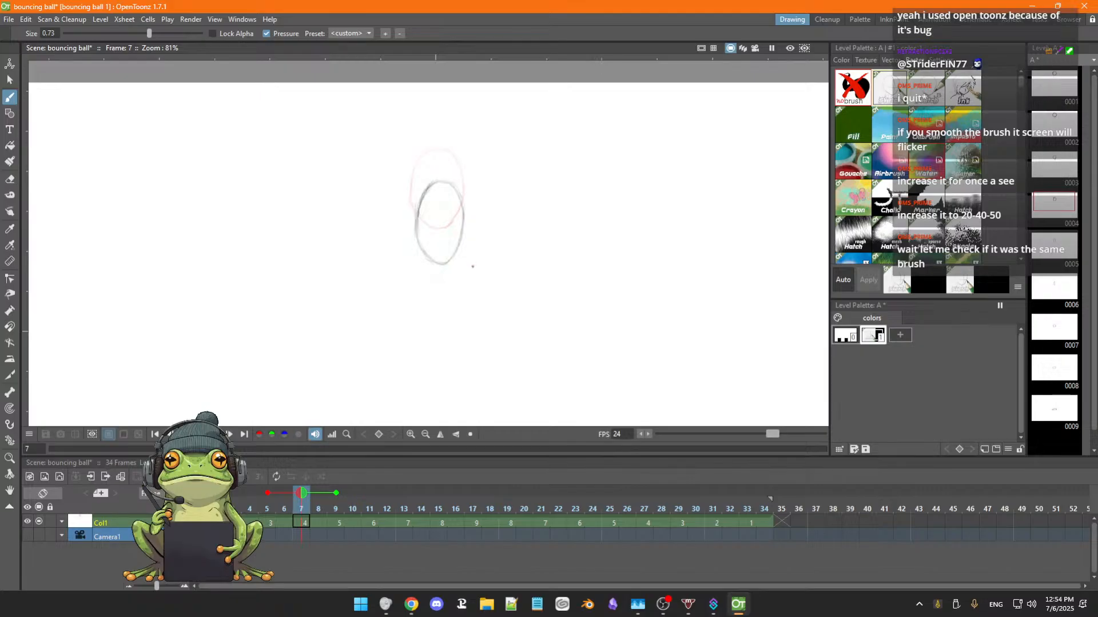
key(s)
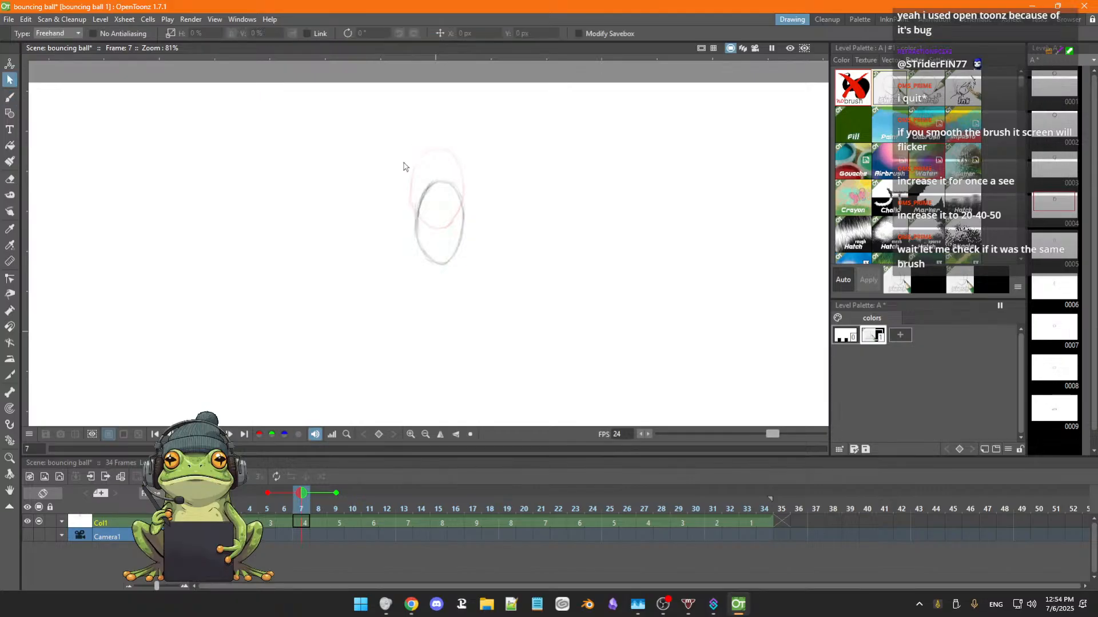
mouse_move(439, 162)
mouse_down()
mouse_move(383, 301)
mouse_move(538, 231)
mouse_move(440, 157)
mouse_up()
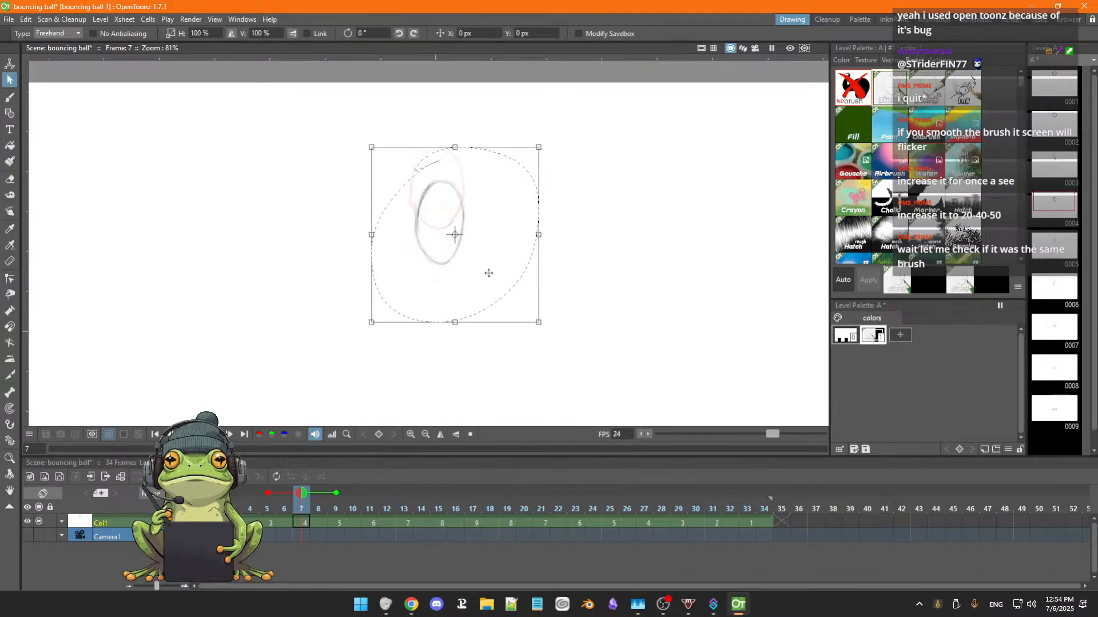
drag(488, 272, 485, 274)
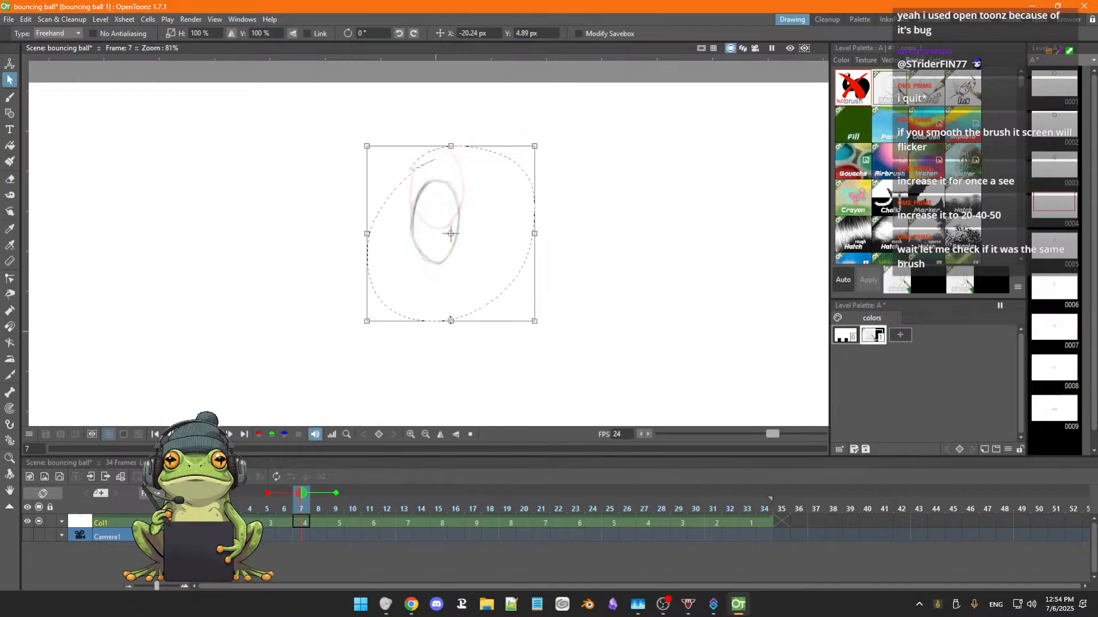
click(451, 339)
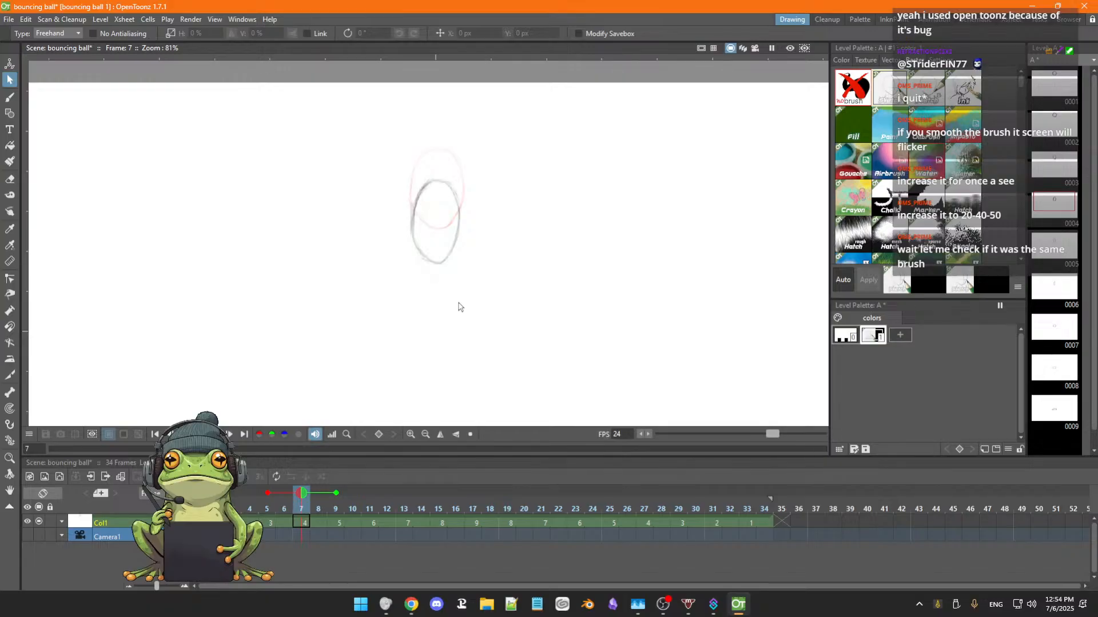
Erase the old oval on frame 9 and redraw it lower as a narrower, more stretched oval.
key(b)
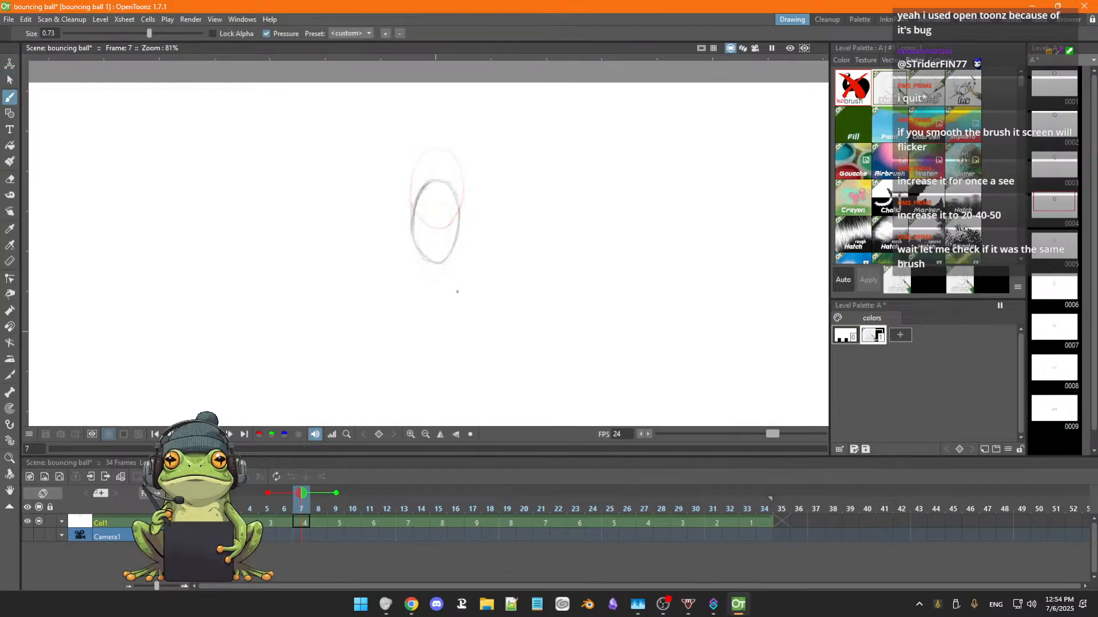
key(period)
key(period)
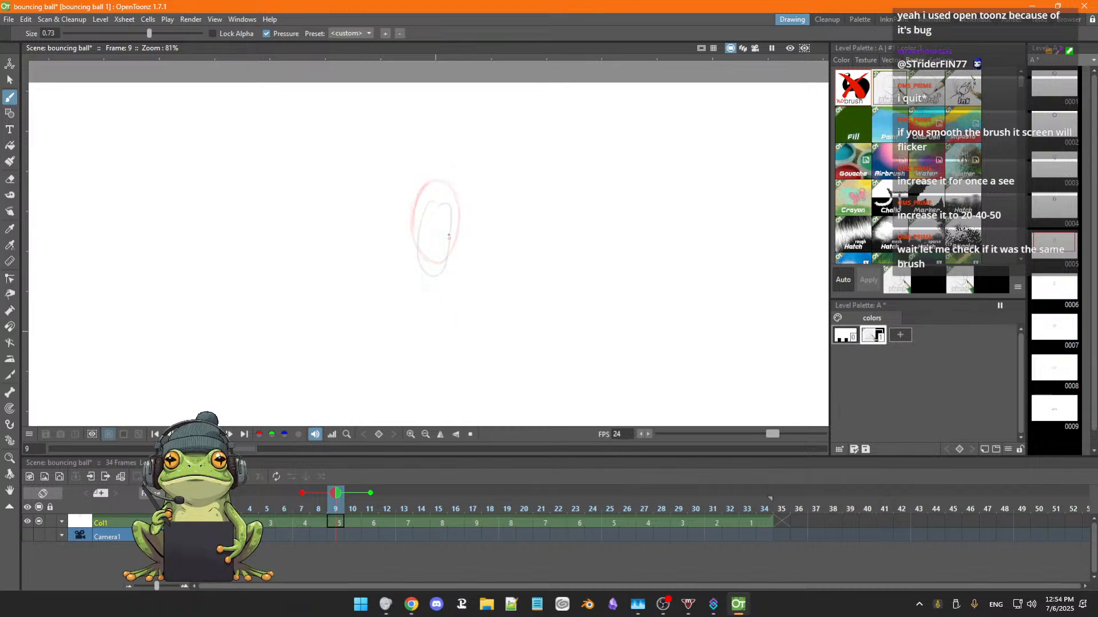
key(a)
mouse_move(431, 201)
mouse_down()
mouse_move(421, 261)
mouse_move(420, 247)
mouse_move(430, 282)
mouse_move(450, 262)
mouse_move(432, 281)
mouse_move(446, 201)
mouse_up()
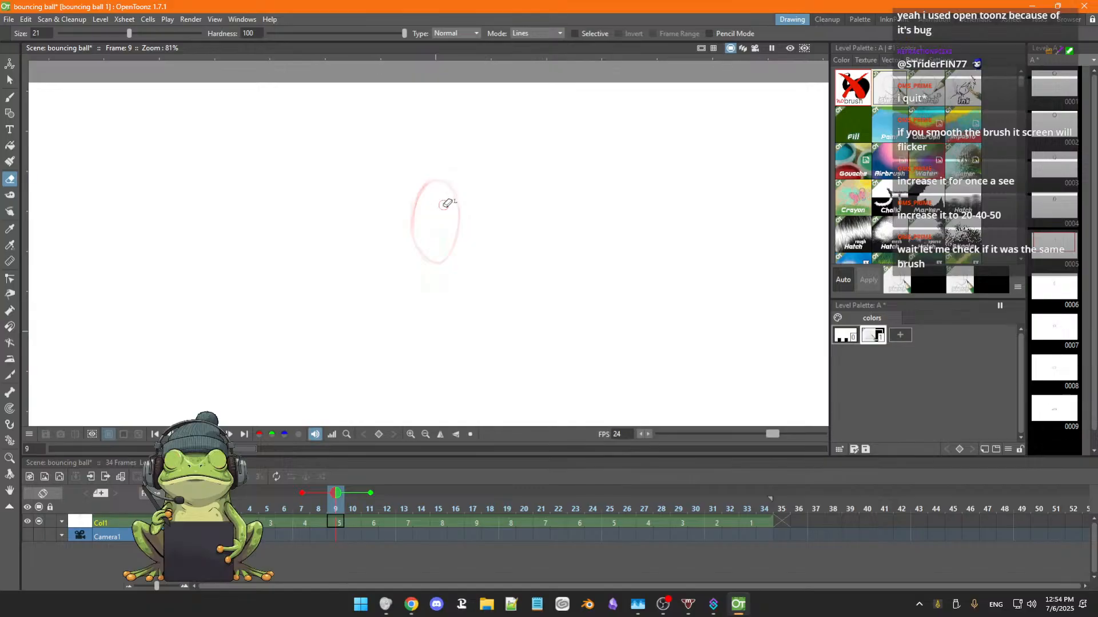
key(b)
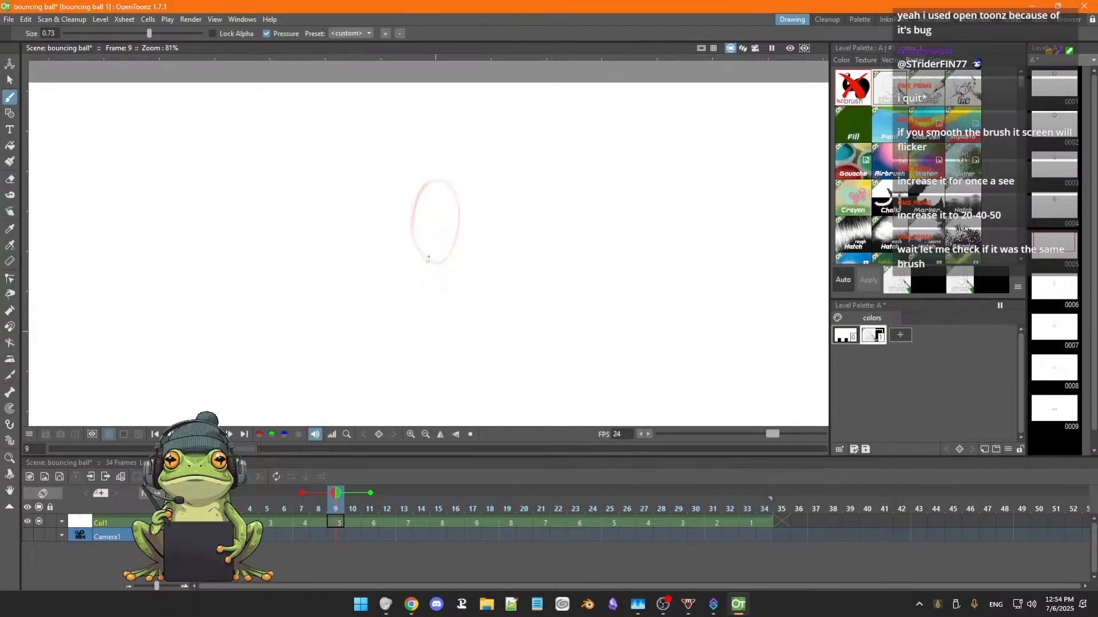
drag(432, 231, 425, 311)
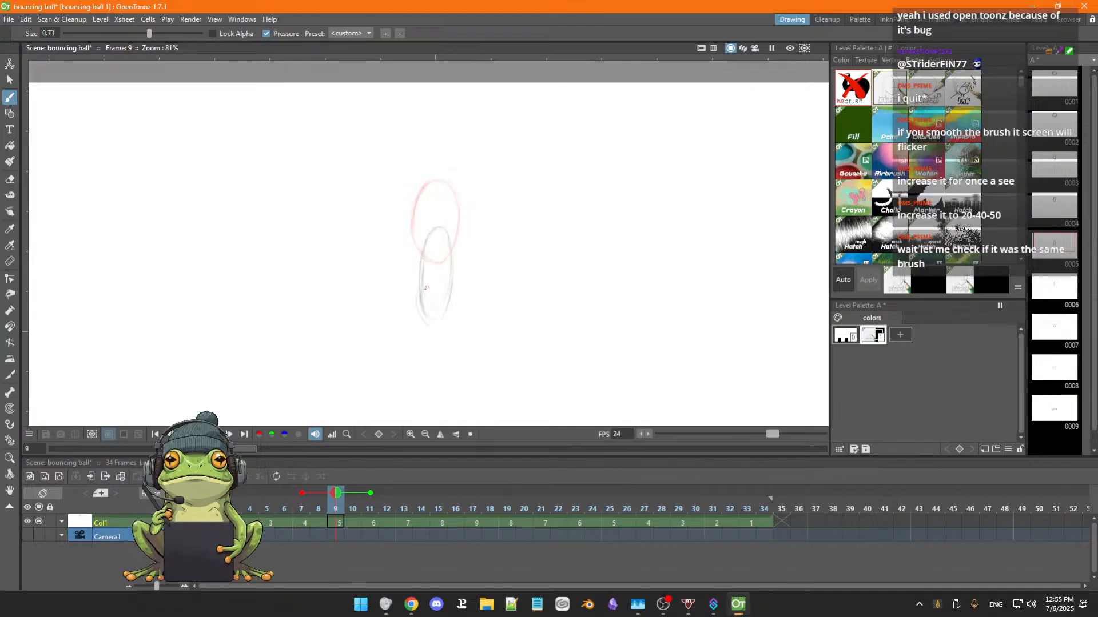
drag(445, 313, 434, 320)
Flip back and forth through the drawings between frames 2 and 10 to check the ball's fall and stretch.
key(comma)
key(comma)
key(comma)
key(comma)
key(comma)
key(comma)
key(comma)
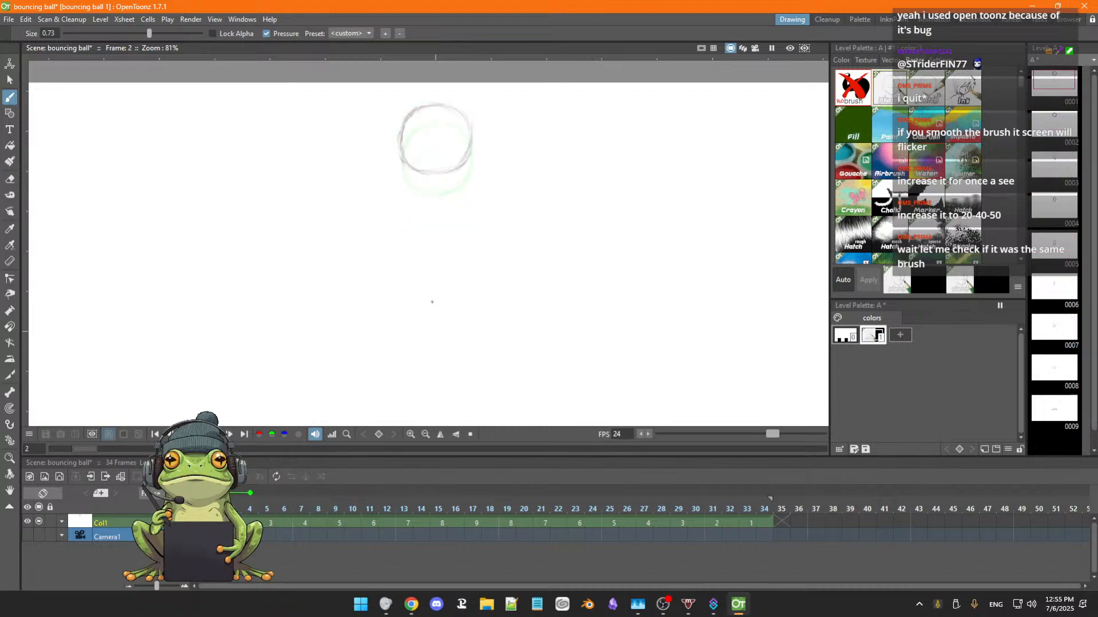
key(period)
key(period)
key(period)
key(period)
key(period)
key(period)
key(period)
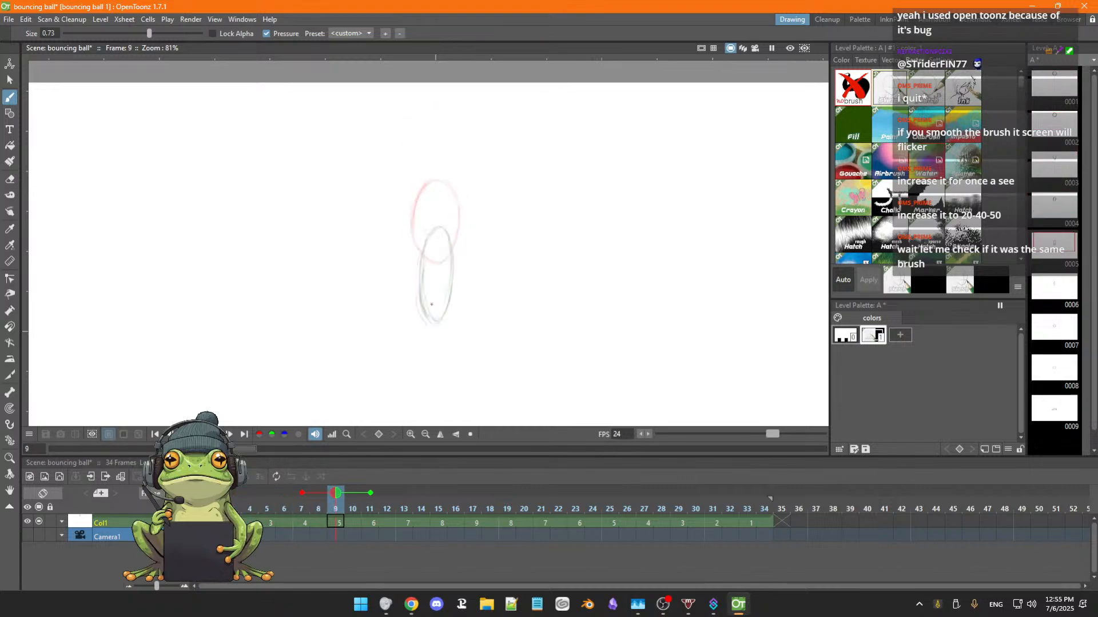
key(period)
key(period)
key(comma)
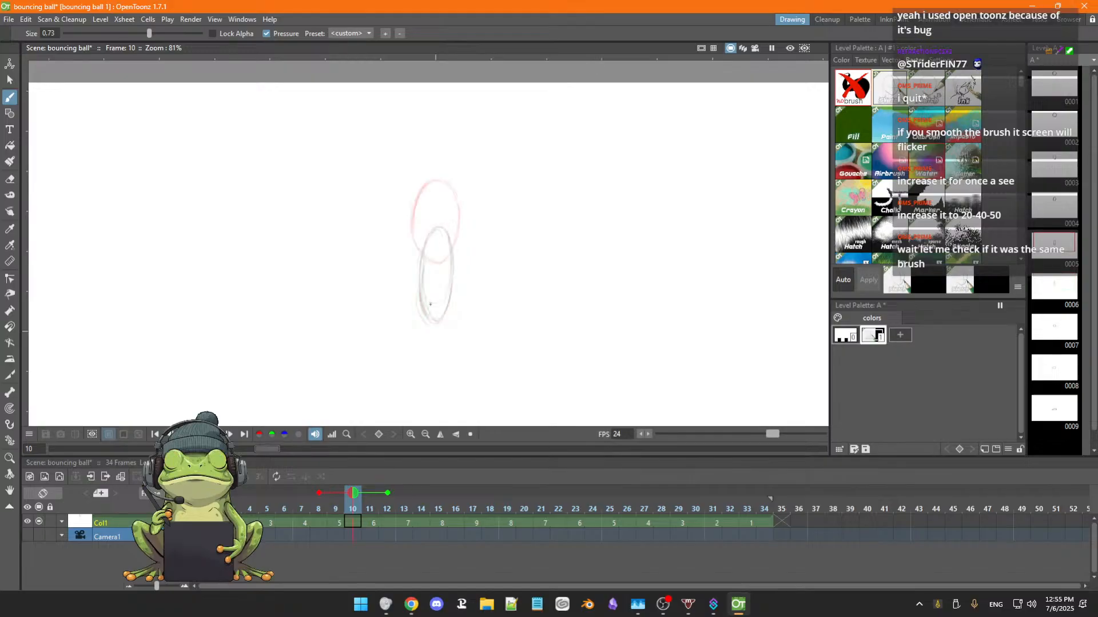
key(comma)
key(comma)
key(comma)
key(comma)
key(period)
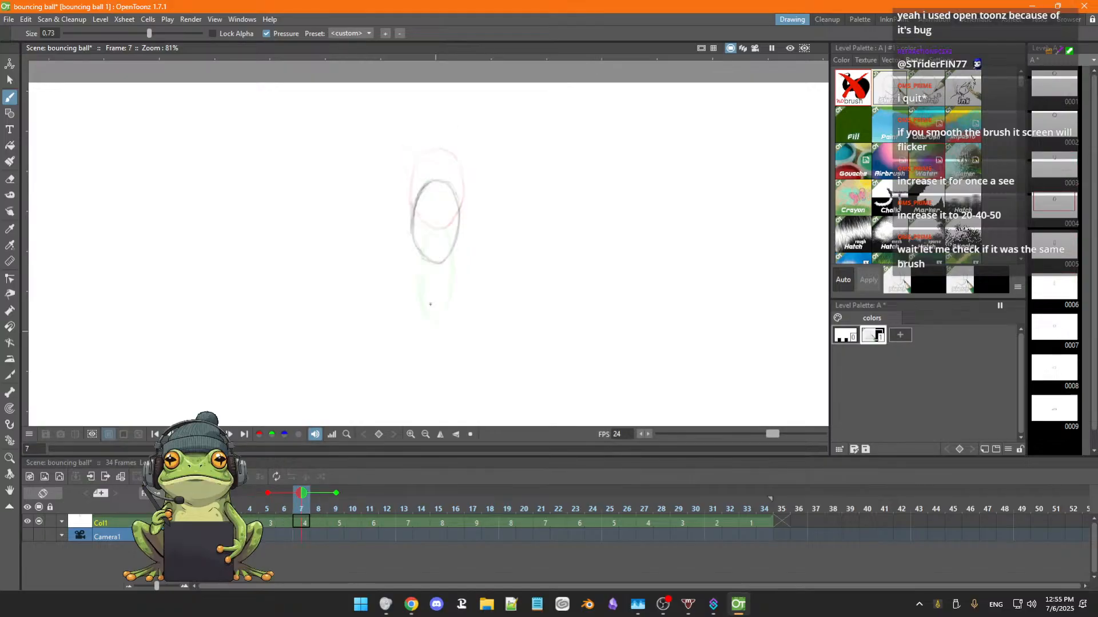
key(period)
key(period)
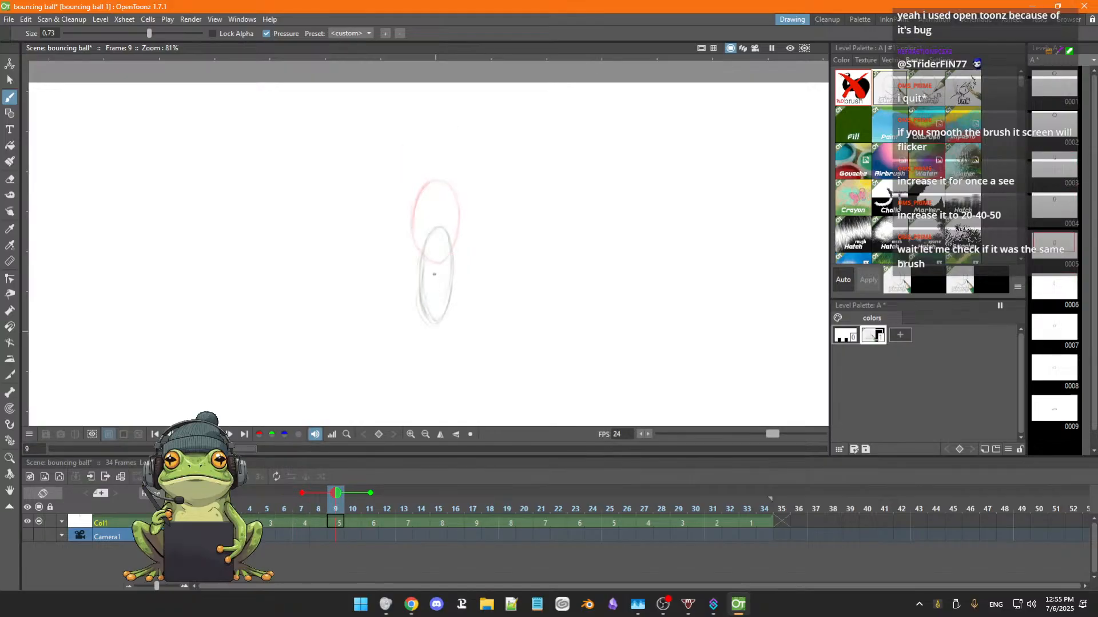
Erase the stray rough lines around the lower end of the frame 9 oval.
key(a)
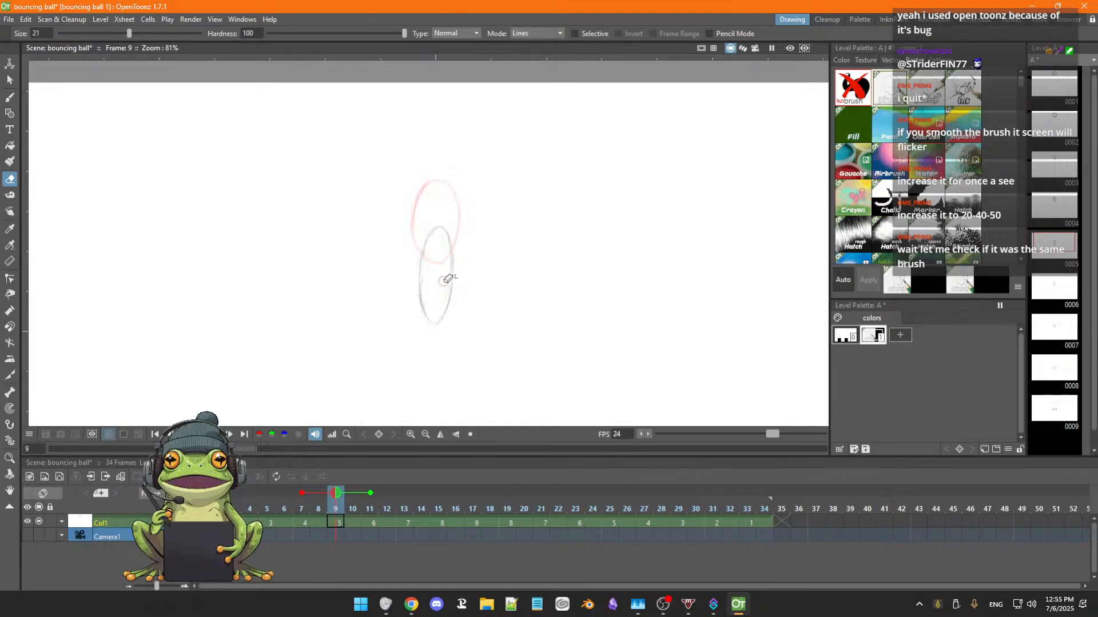
key(b)
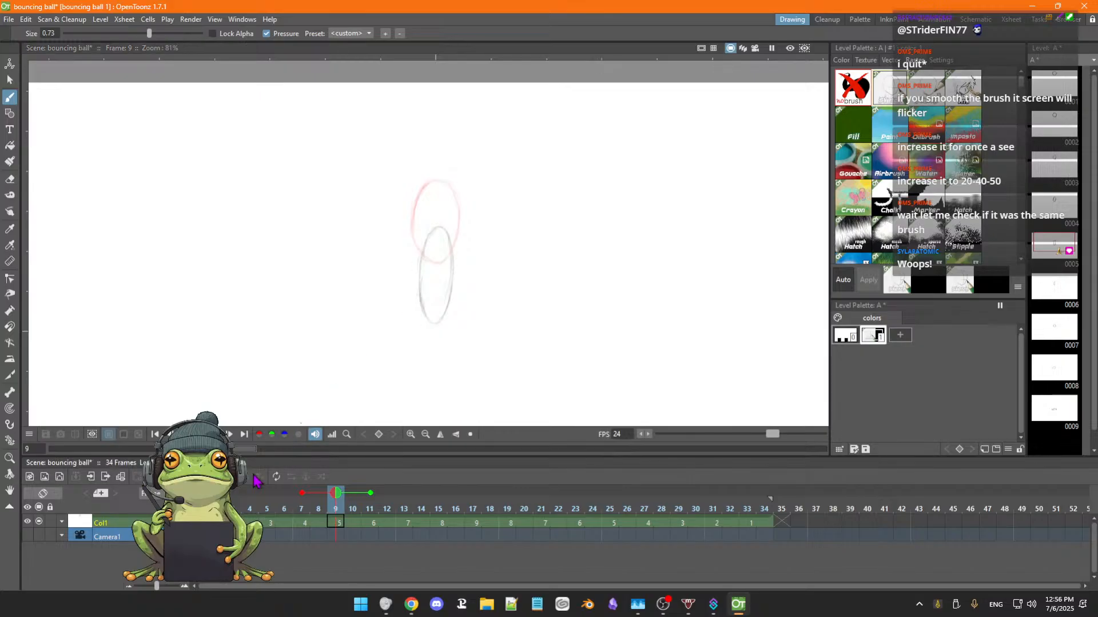
Create a new 1920 × 1080 px Toonz Raster Level at frame 2, keeping the suggested name, and close the level dialog.
click(215, 523)
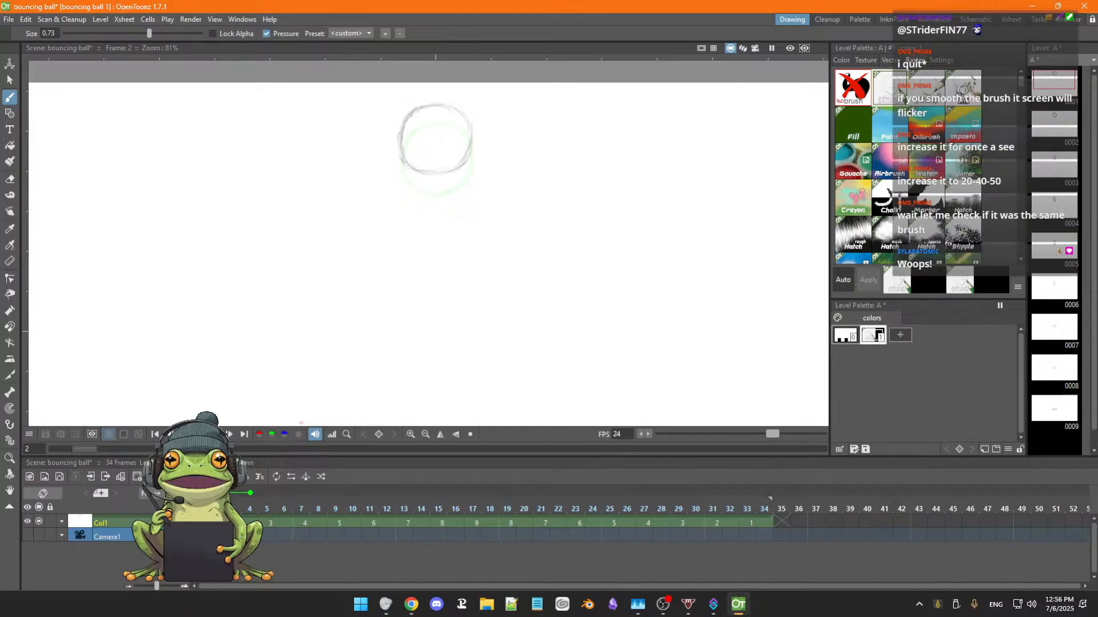
right_click(214, 523)
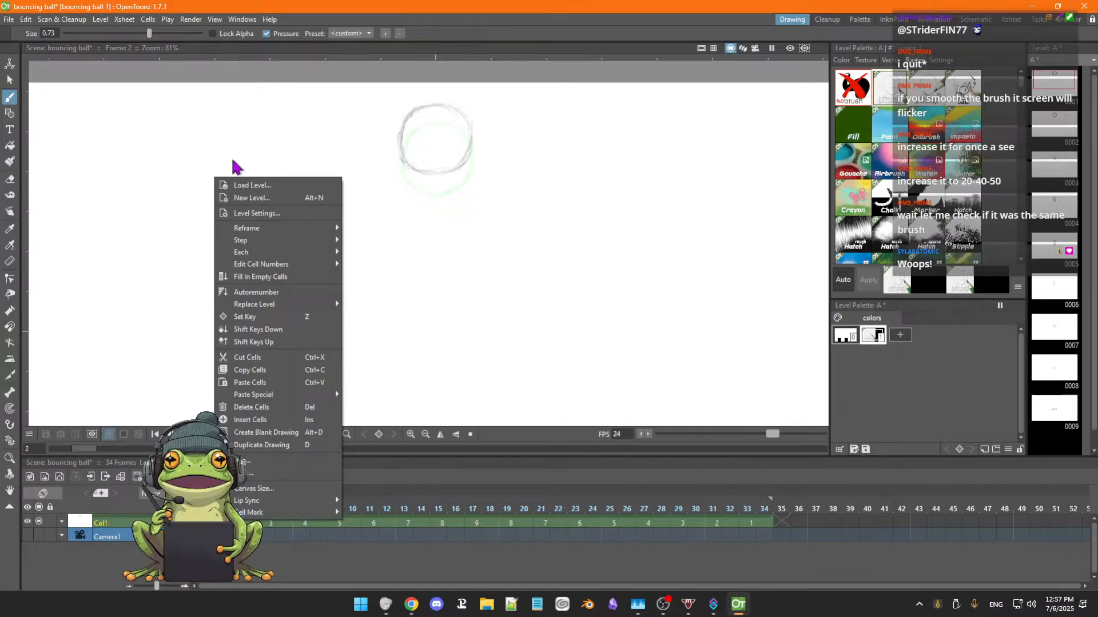
click(250, 197)
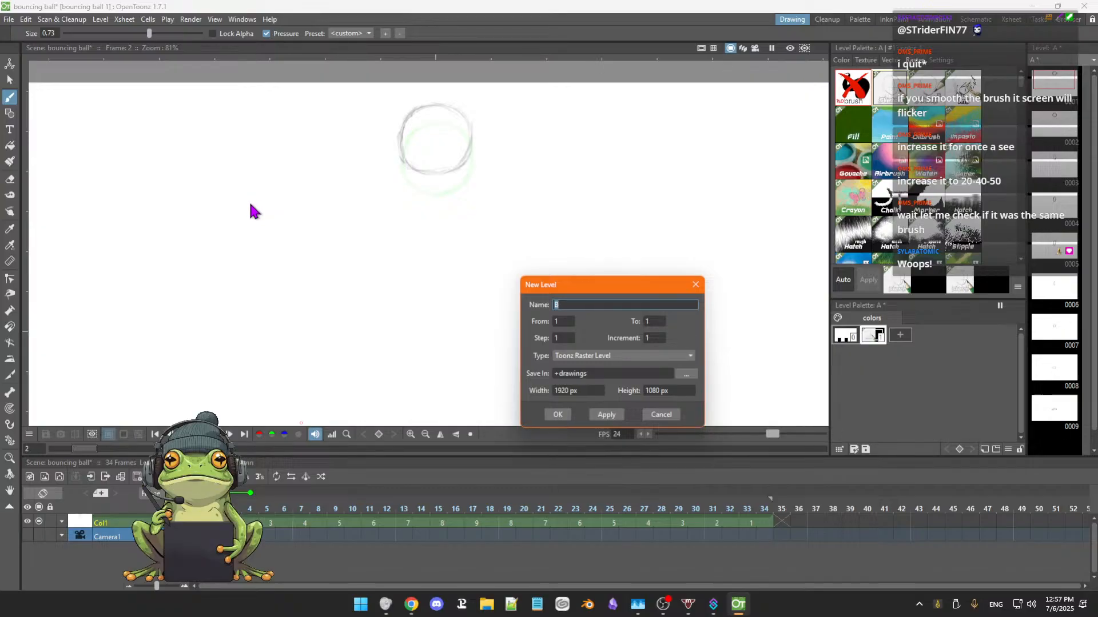
click(606, 416)
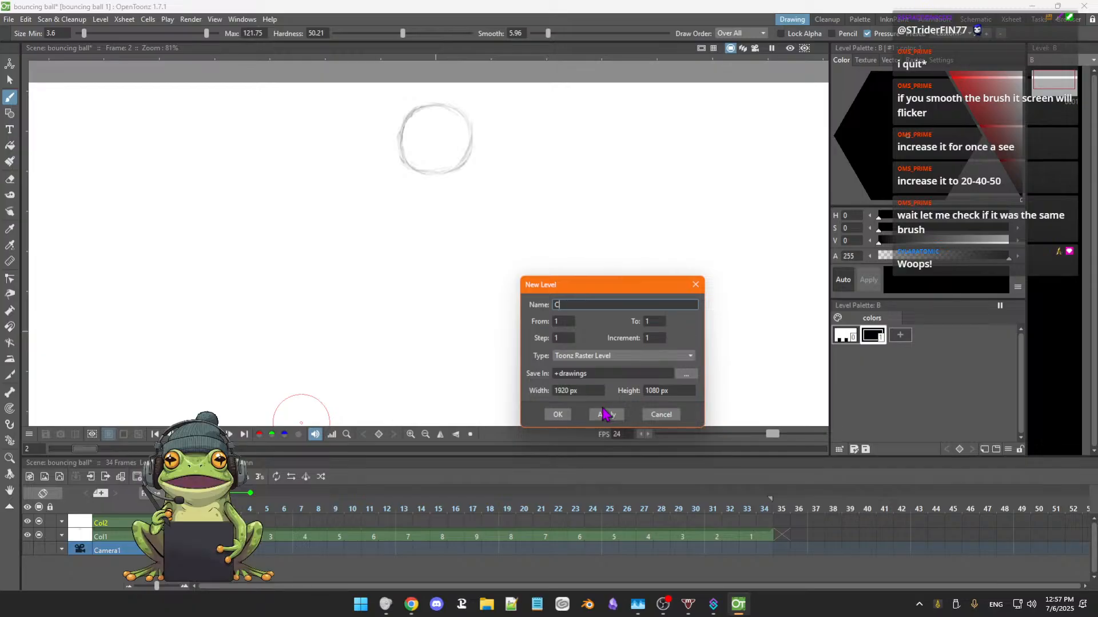
click(662, 416)
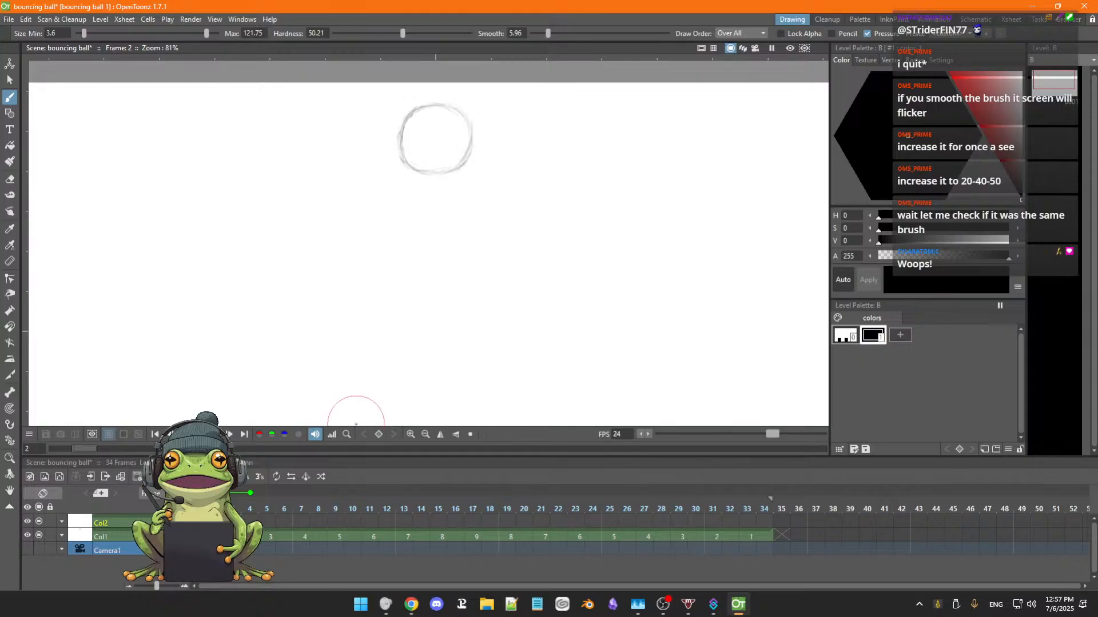
Undo the creation of the new level at frame 2.
key(ctrl+z)
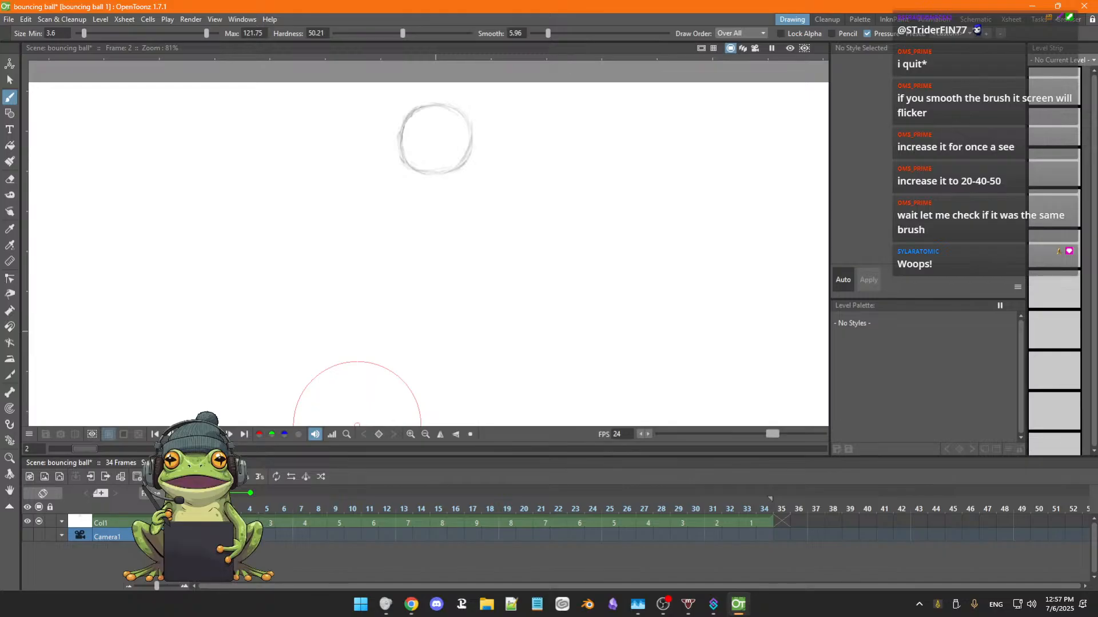
key(ctrl+z)
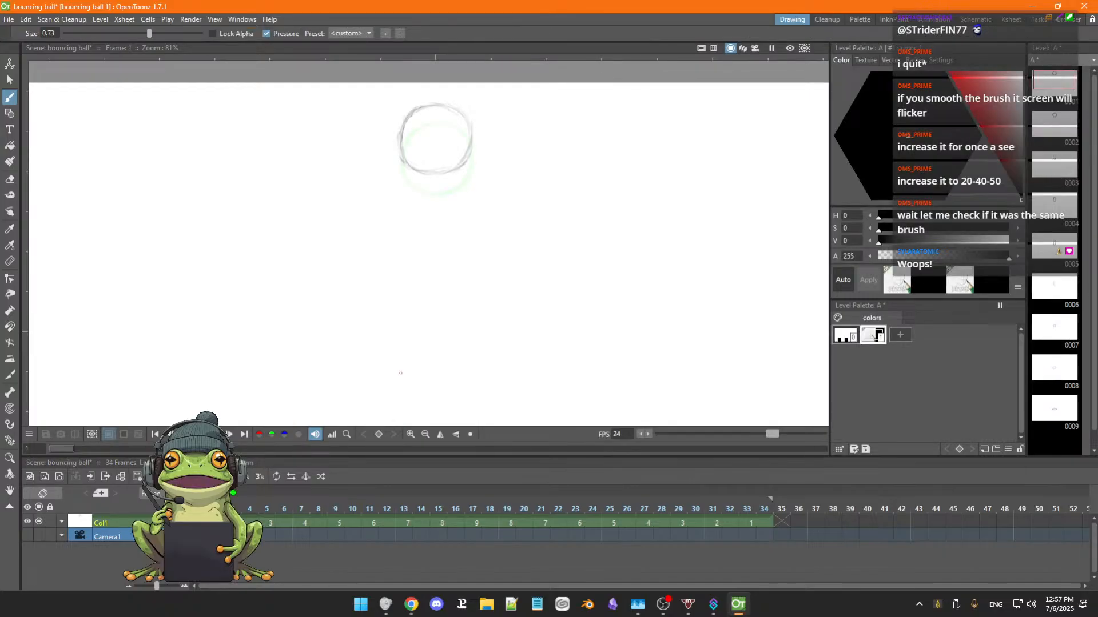
Try to create a new 1920 × 1080 px Toonz Raster Level named B from frame 1 of the ball column.
right_click(198, 523)
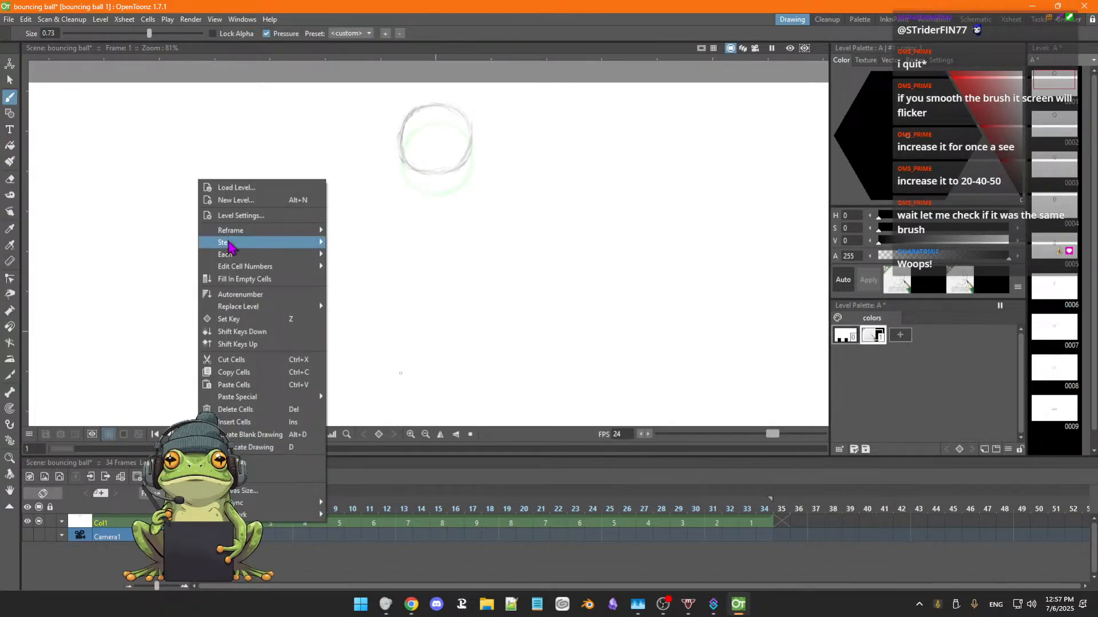
click(229, 201)
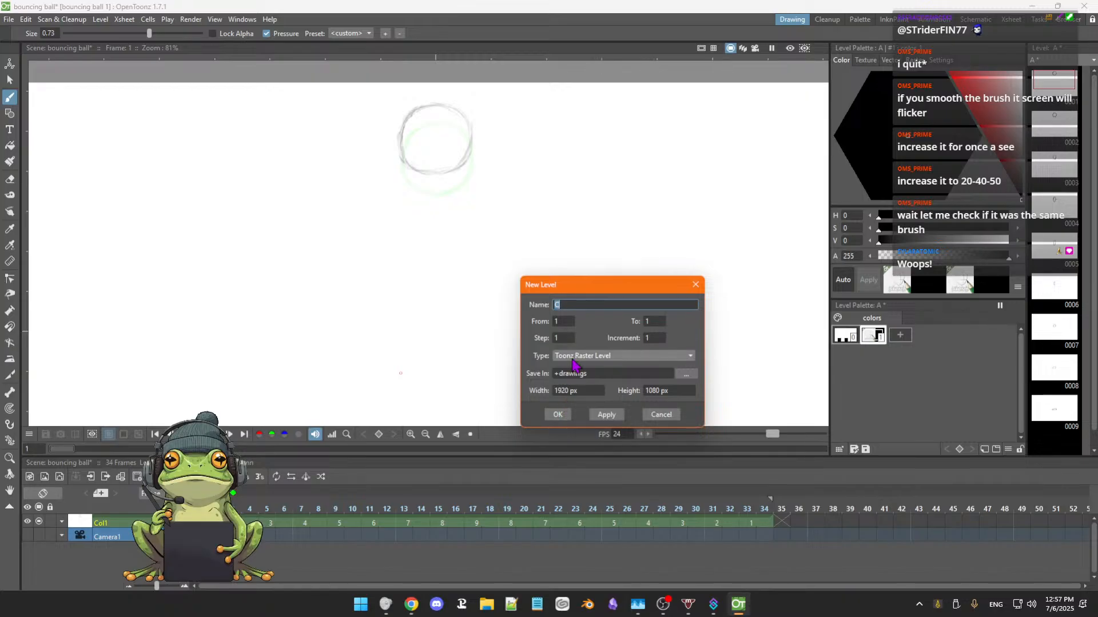
text(b)
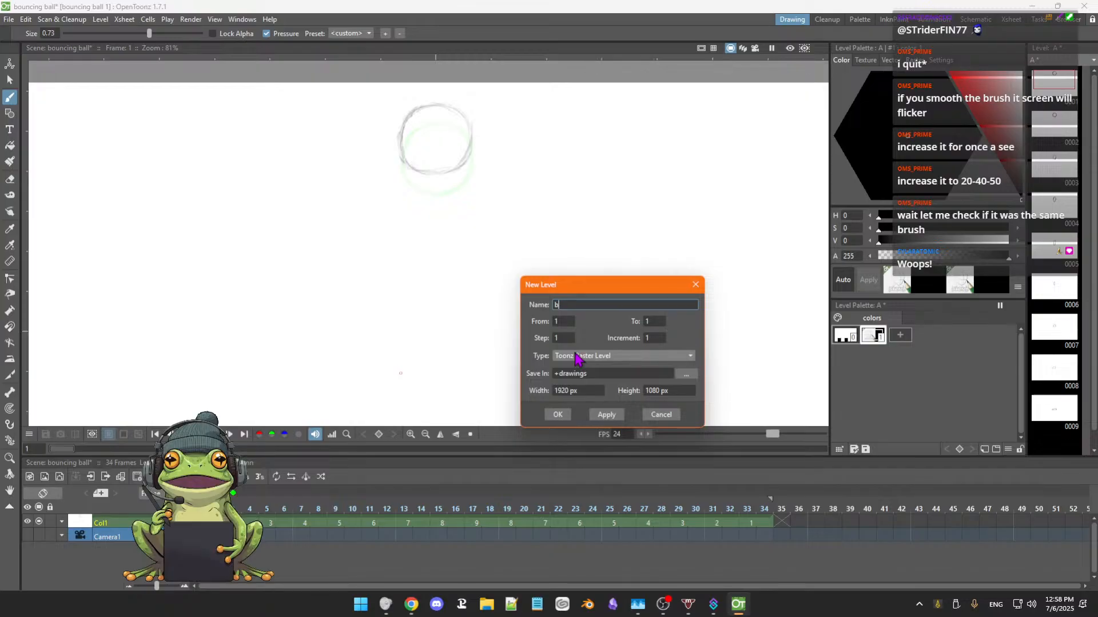
key(BackSpace)
text(B)
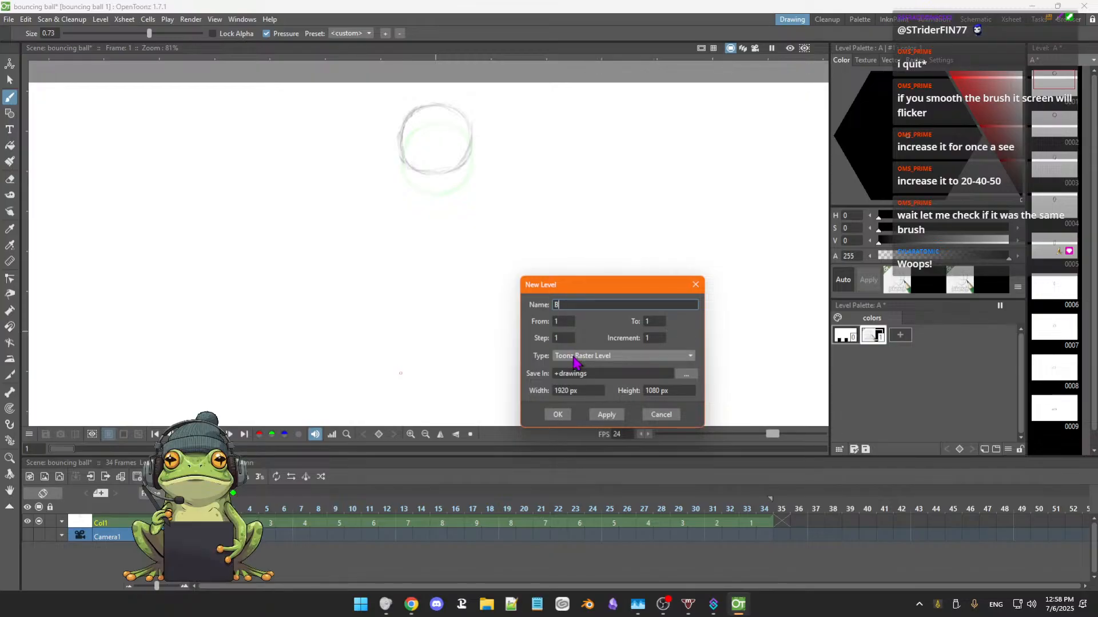
click(559, 416)
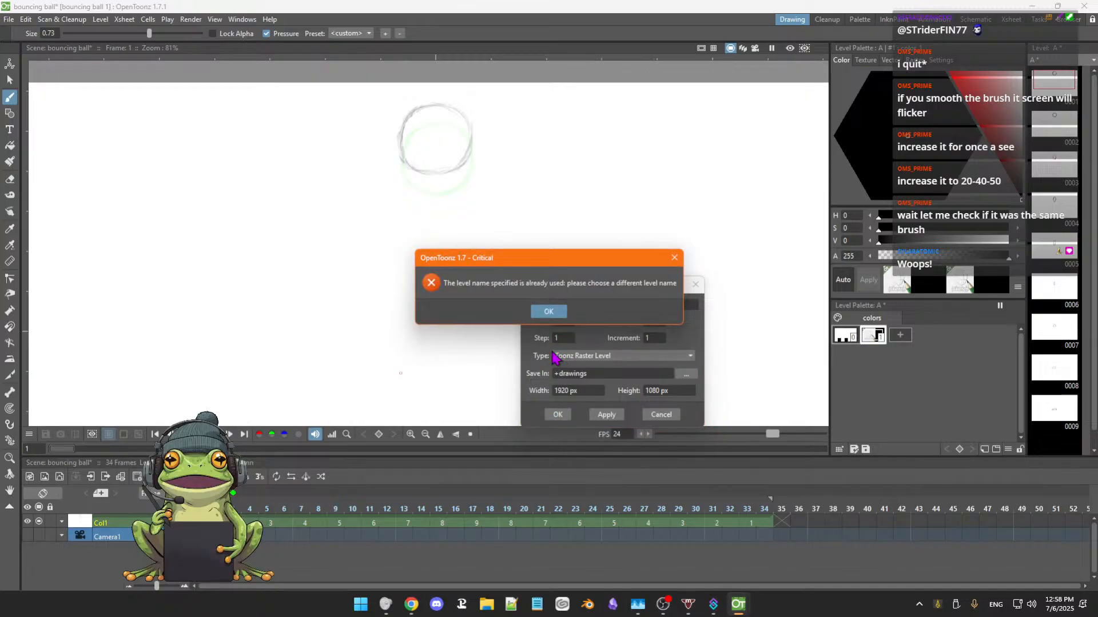
click(552, 314)
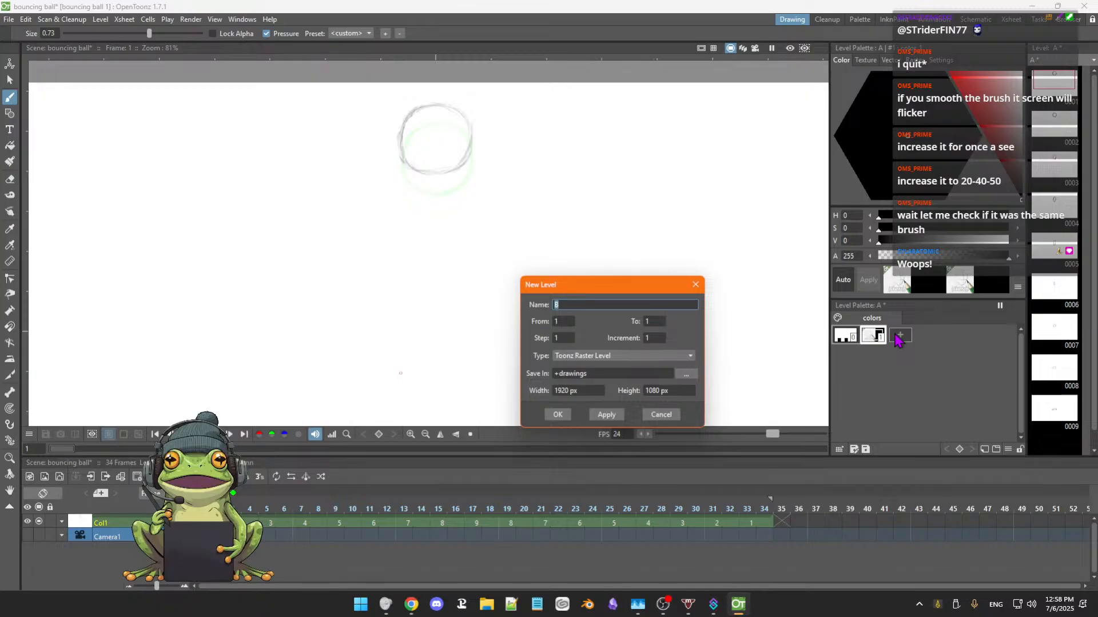
click(659, 416)
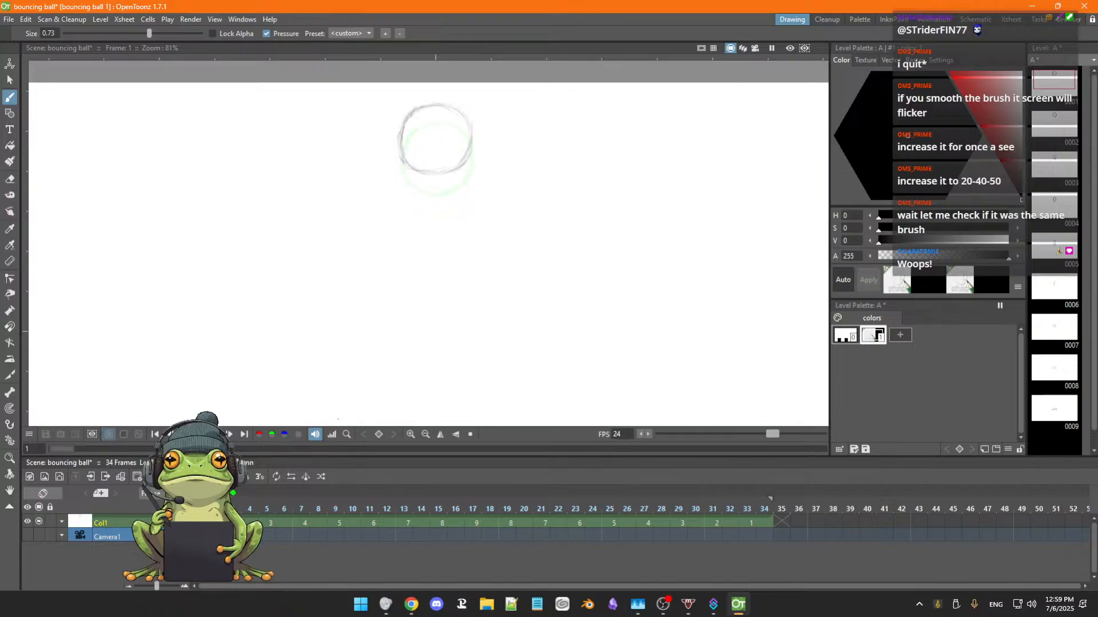
right_click(198, 523)
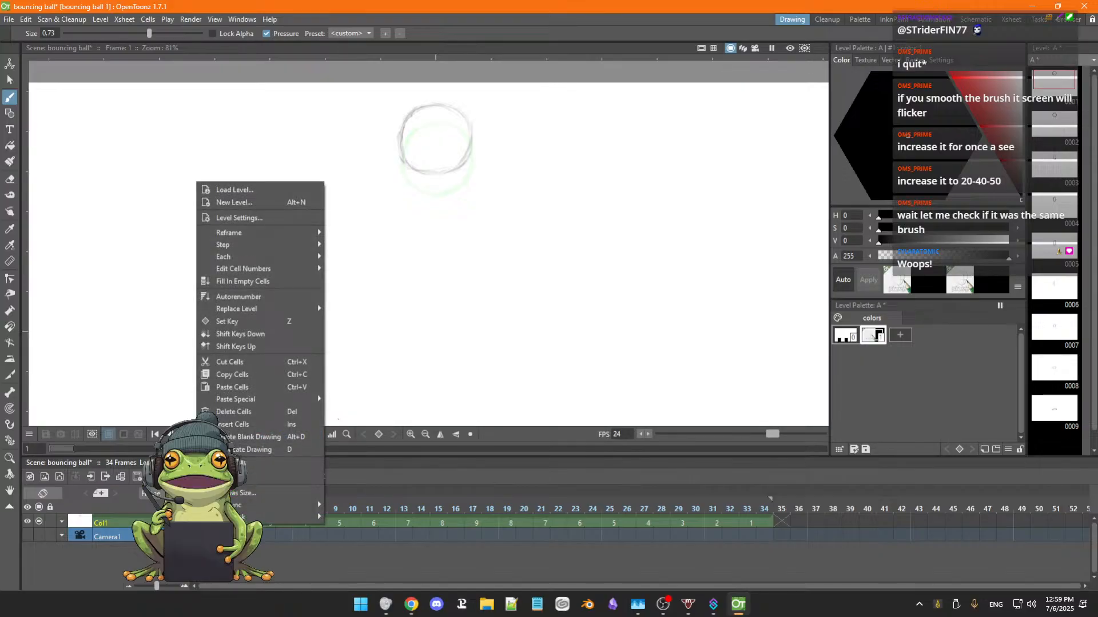
click(223, 190)
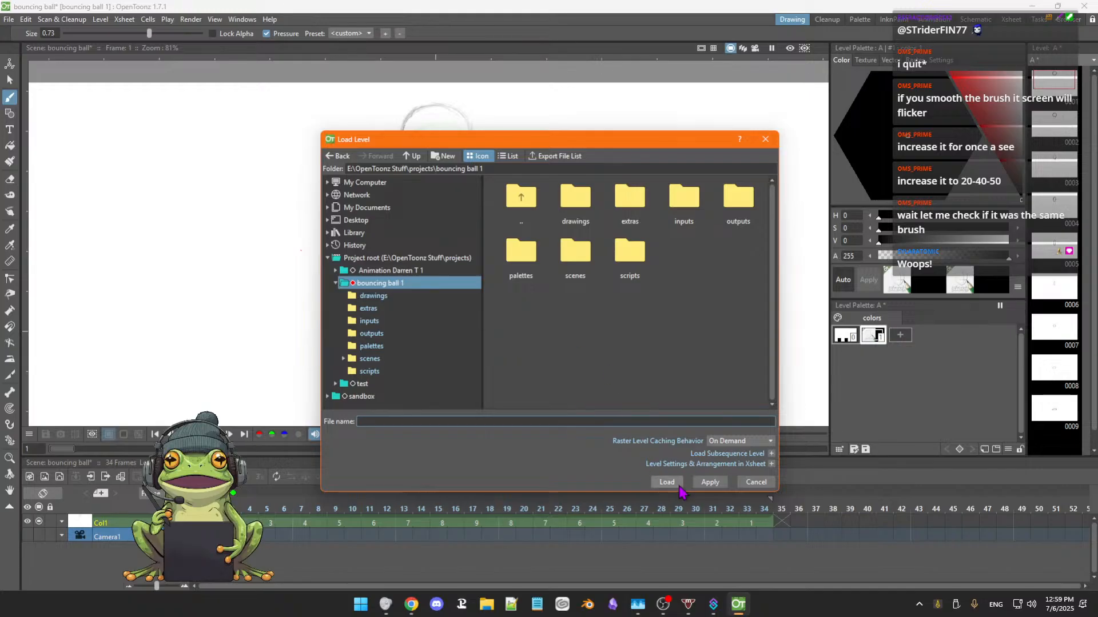
click(751, 483)
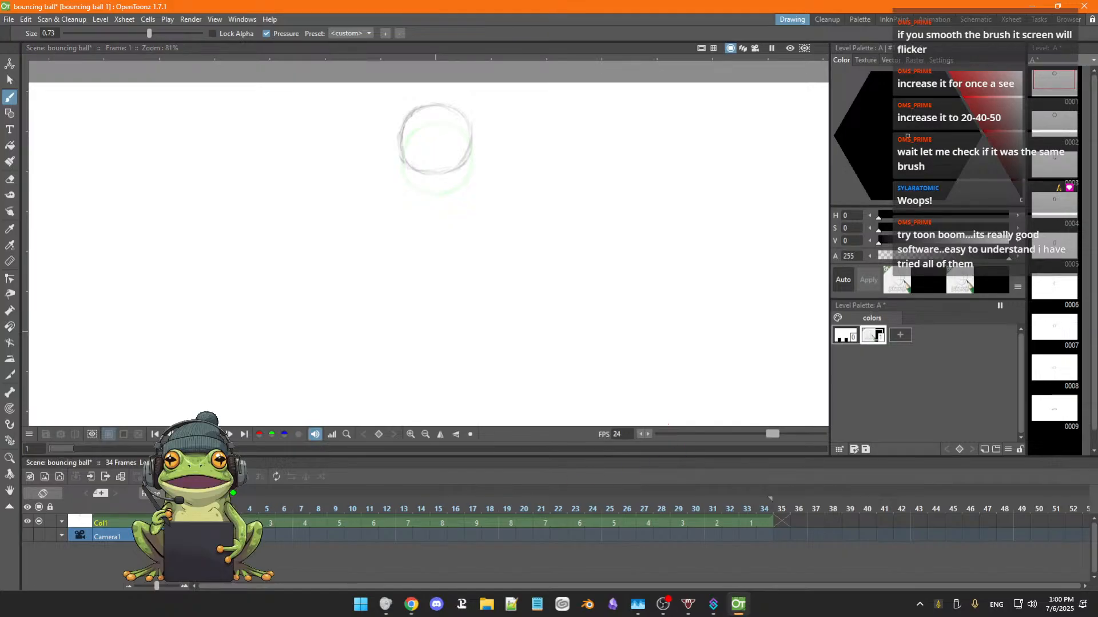
Create a new 1920 × 1080 px Toonz Raster Level named C at frame 1.
right_click(198, 523)
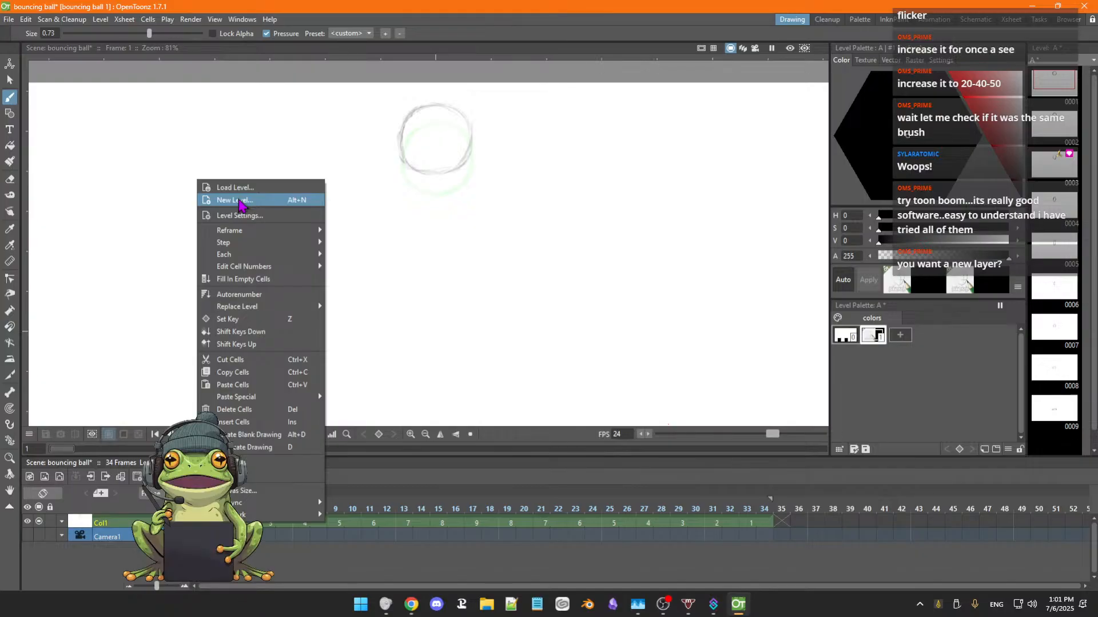
click(239, 203)
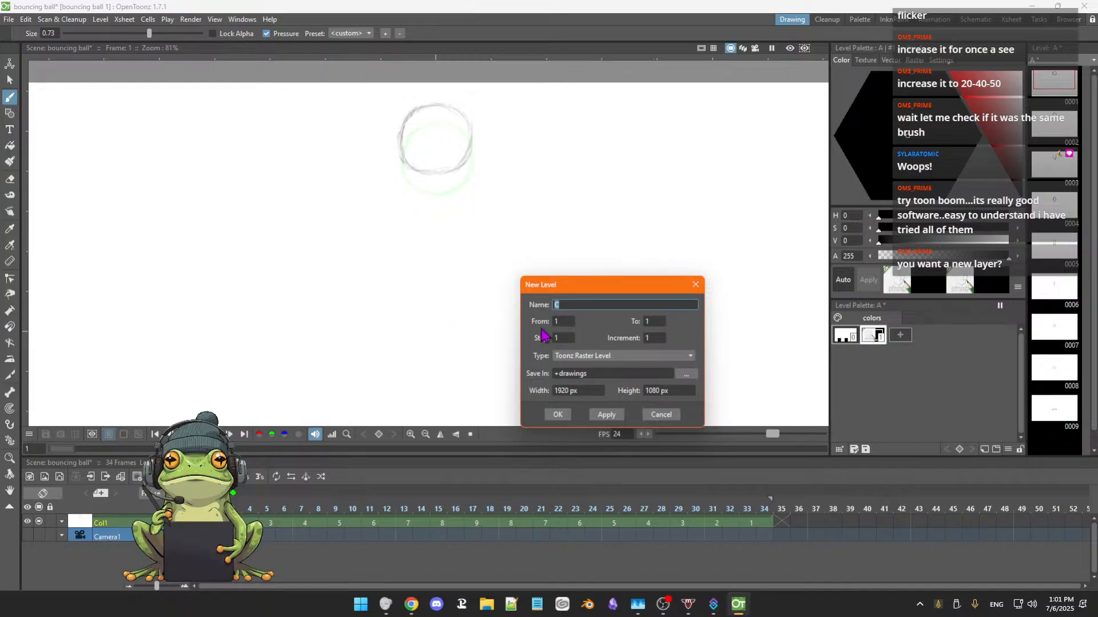
click(691, 357)
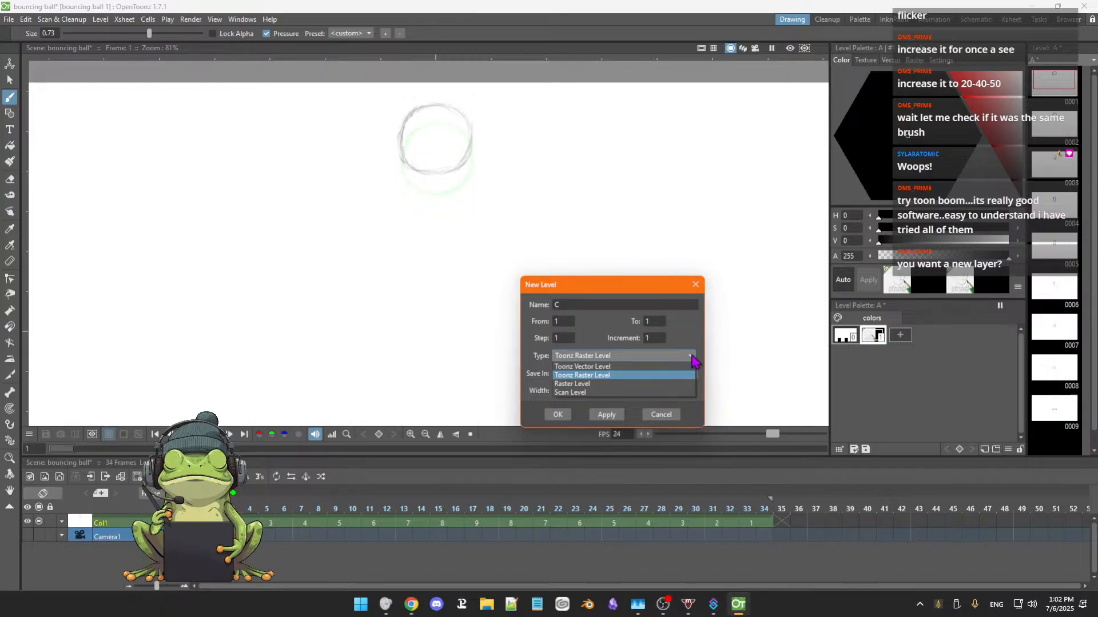
click(691, 358)
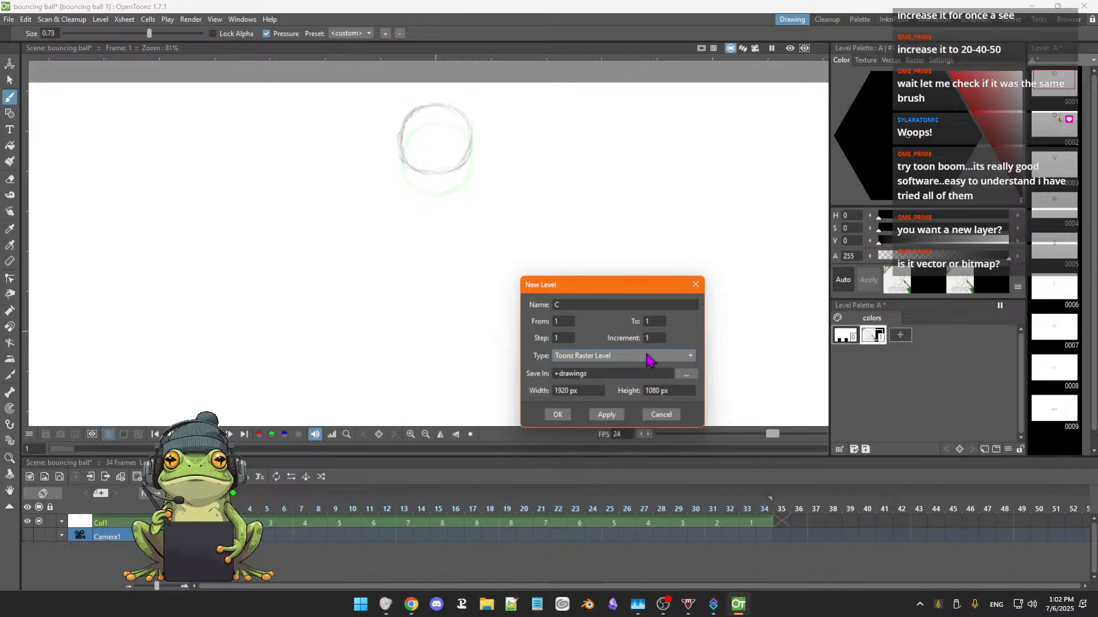
click(558, 415)
click(558, 413)
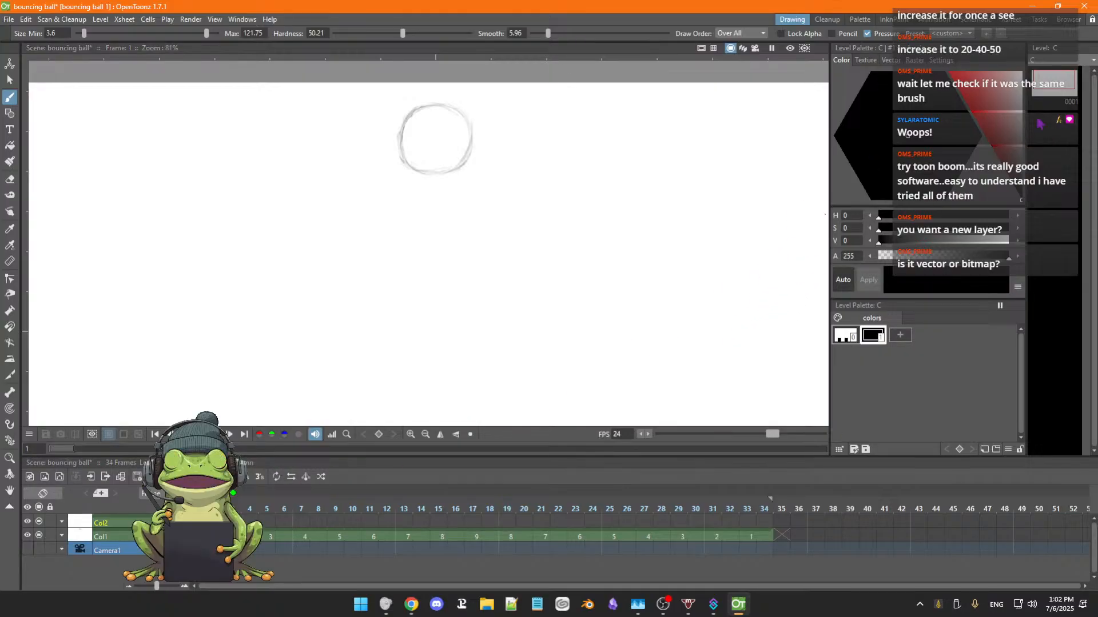
View level A and then level C on their own through the level strip.
click(1093, 61)
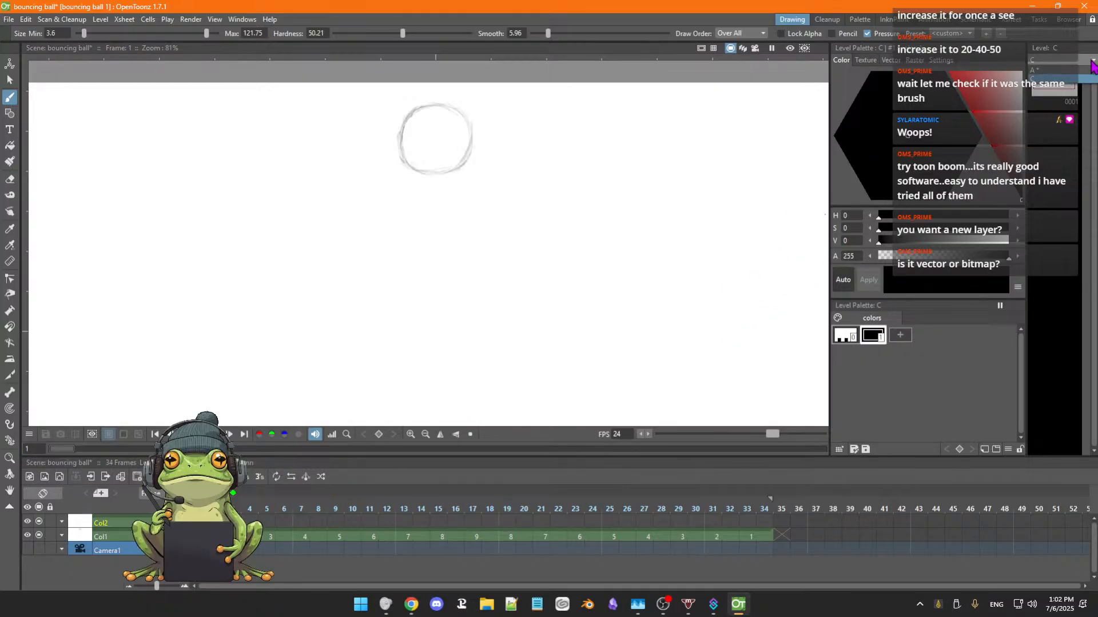
click(1065, 78)
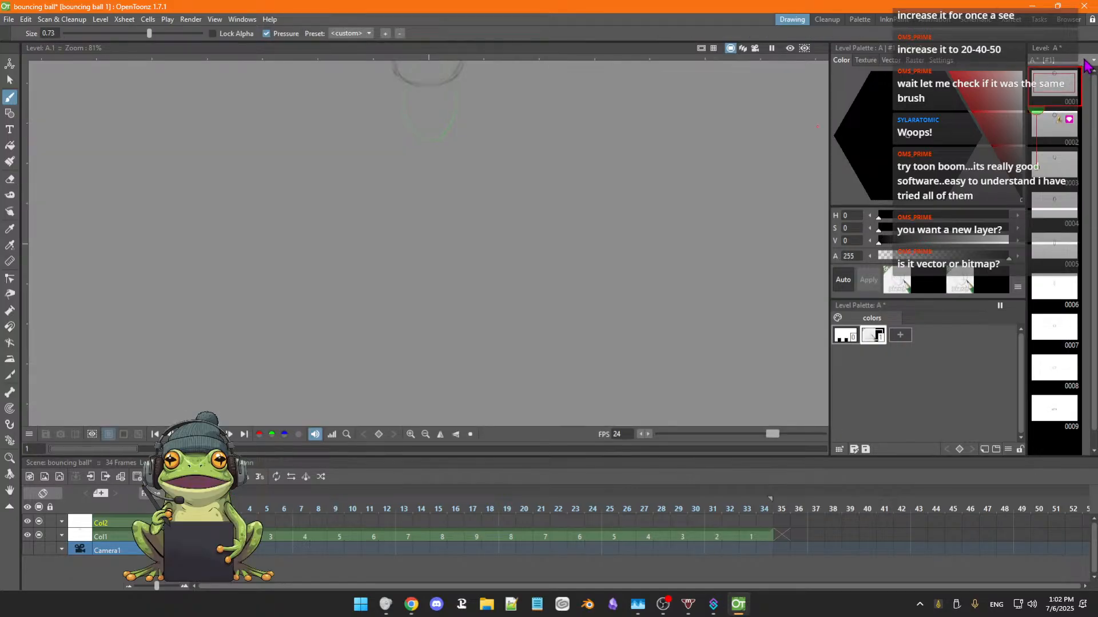
click(1090, 61)
click(1066, 79)
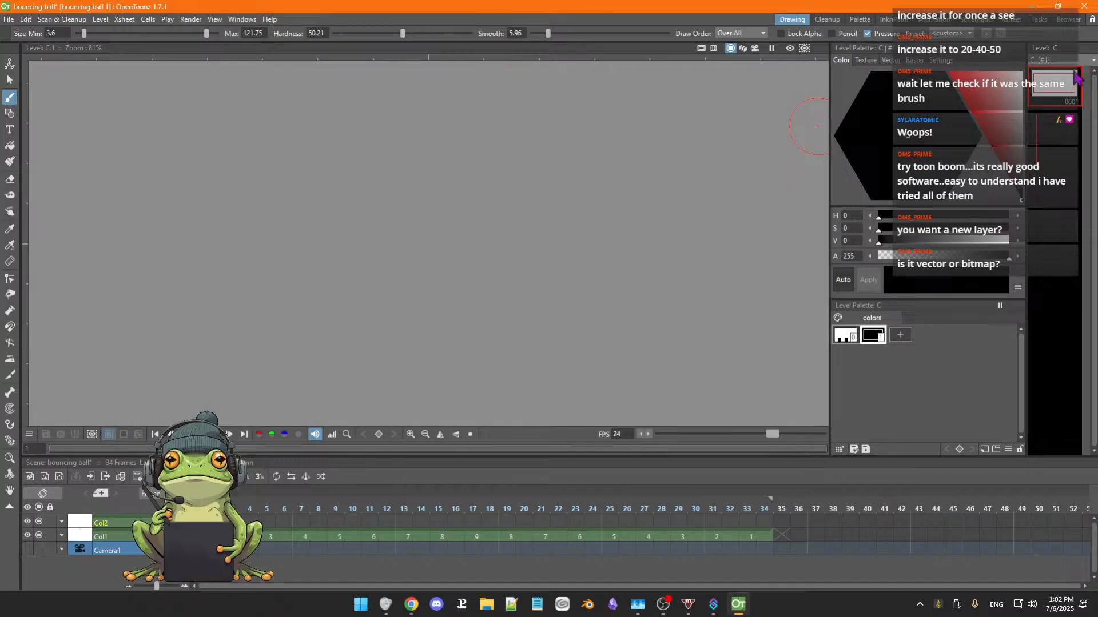
scroll(648, 237, down, 3)
scroll(644, 243, up, 1)
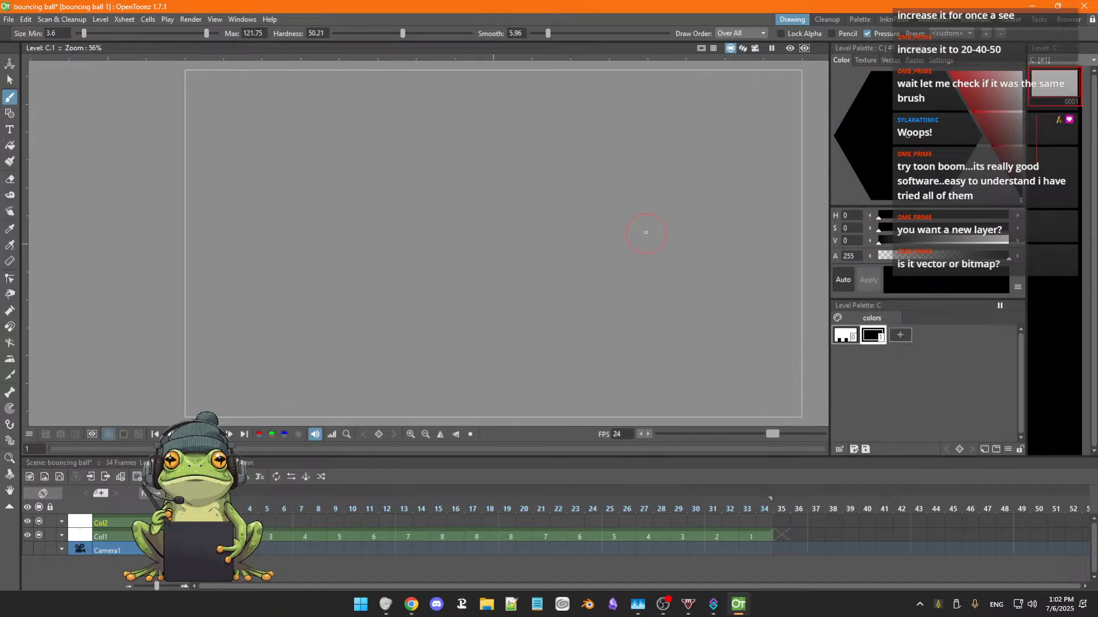
scroll(673, 205, down, 1)
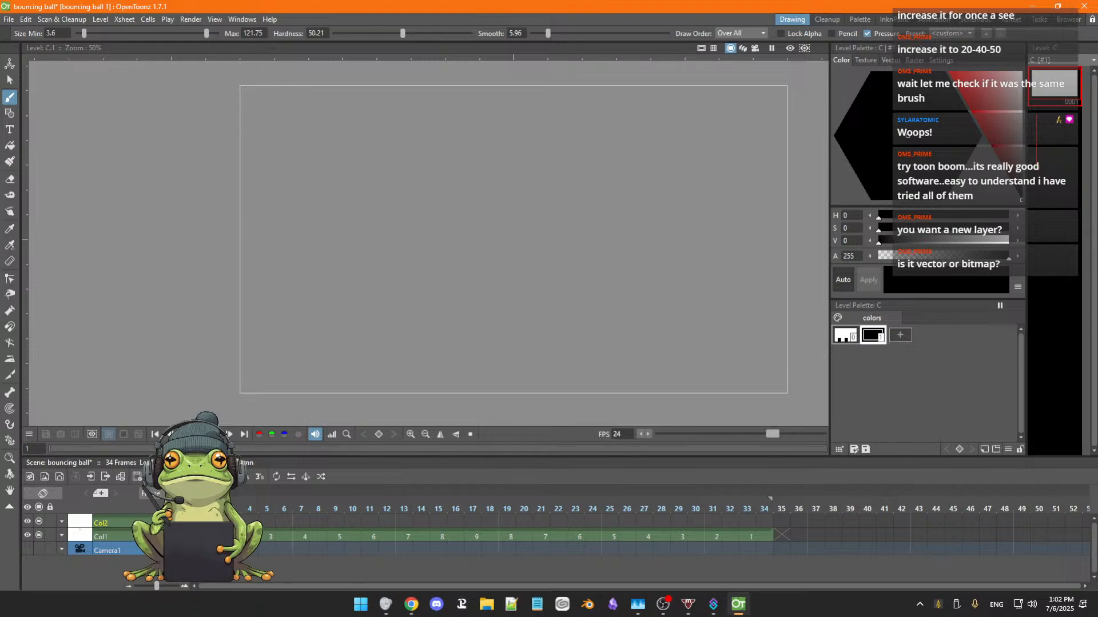
Return to the scene and switch between the frame 1 cells of Col1 and Col2 to compare both levels.
click(199, 521)
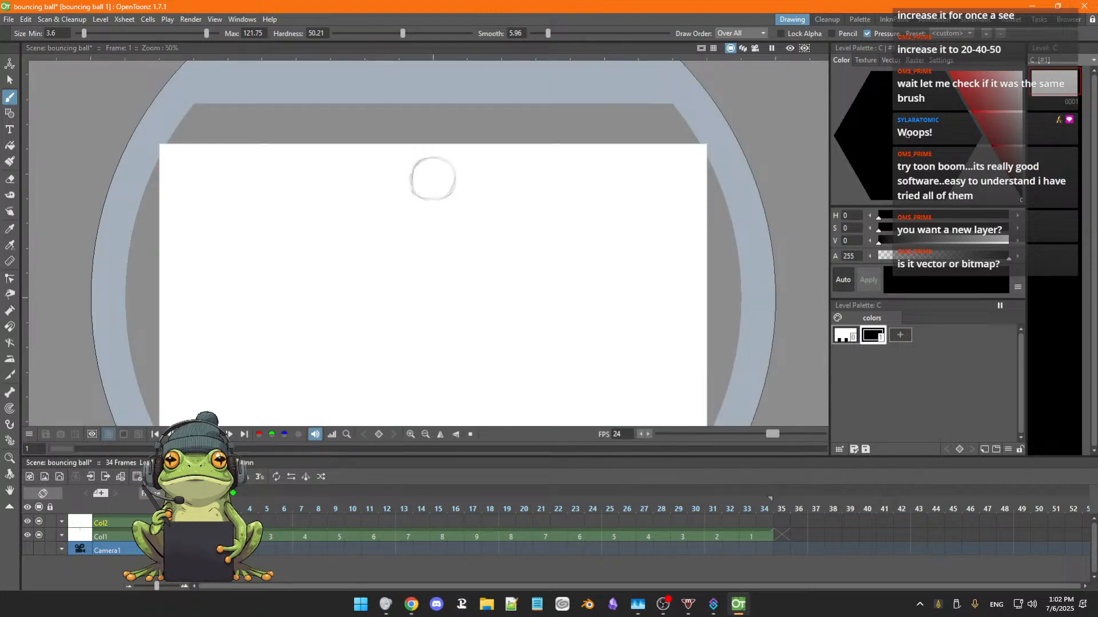
click(198, 537)
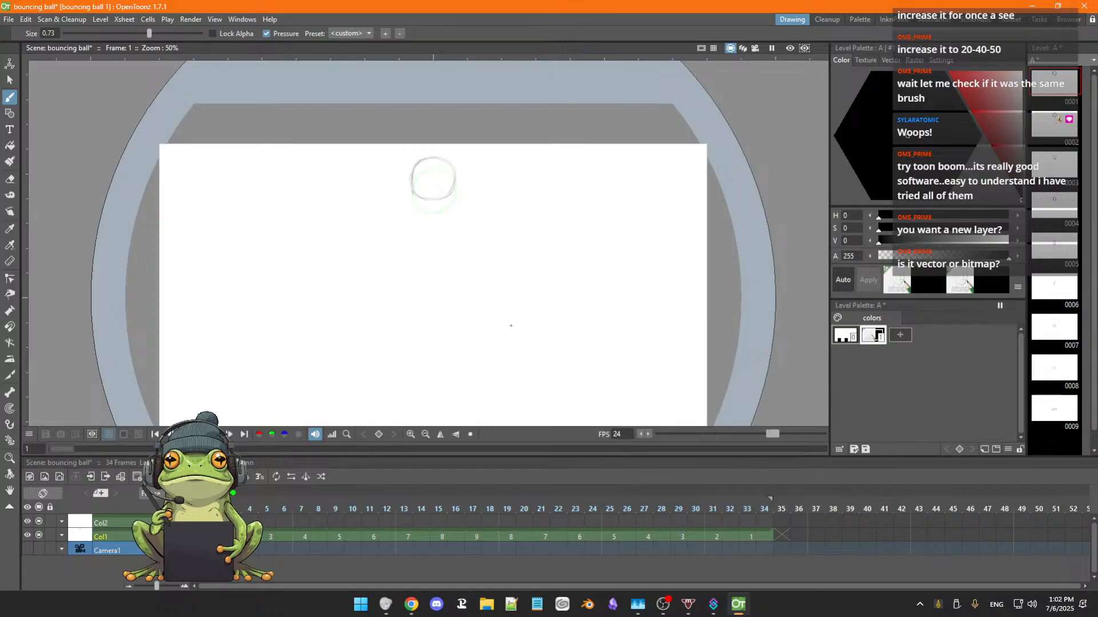
drag(513, 326, 513, 291)
scroll(505, 292, up, 1)
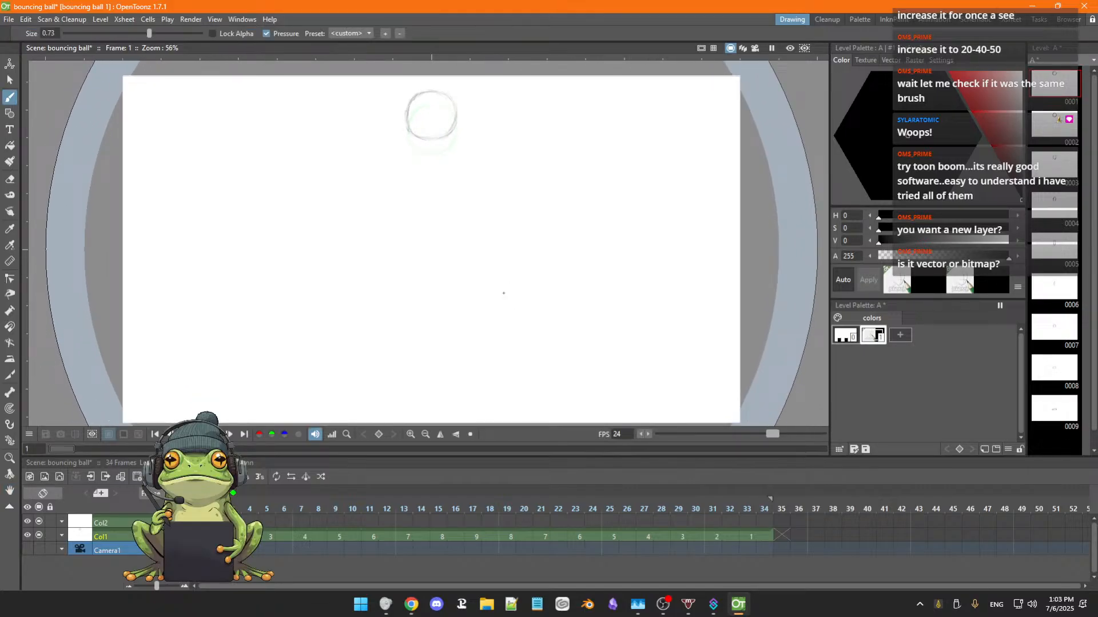
key(space)
mouse_move(480, 286)
mouse_down()
mouse_move(480, 297)
mouse_move(473, 287)
mouse_up()
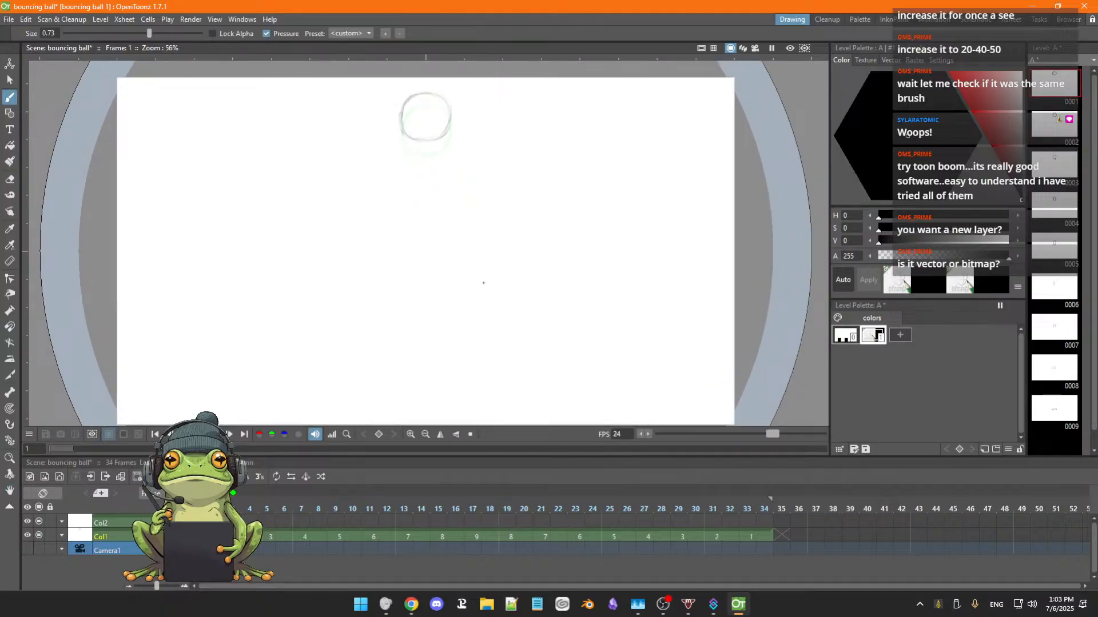
click(198, 523)
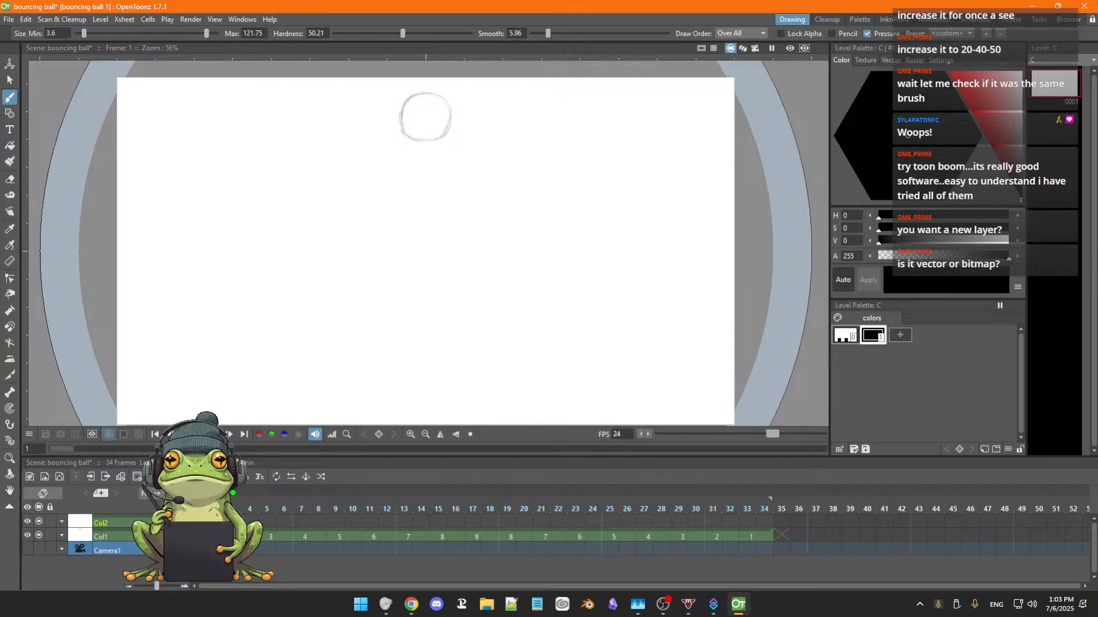
click(198, 536)
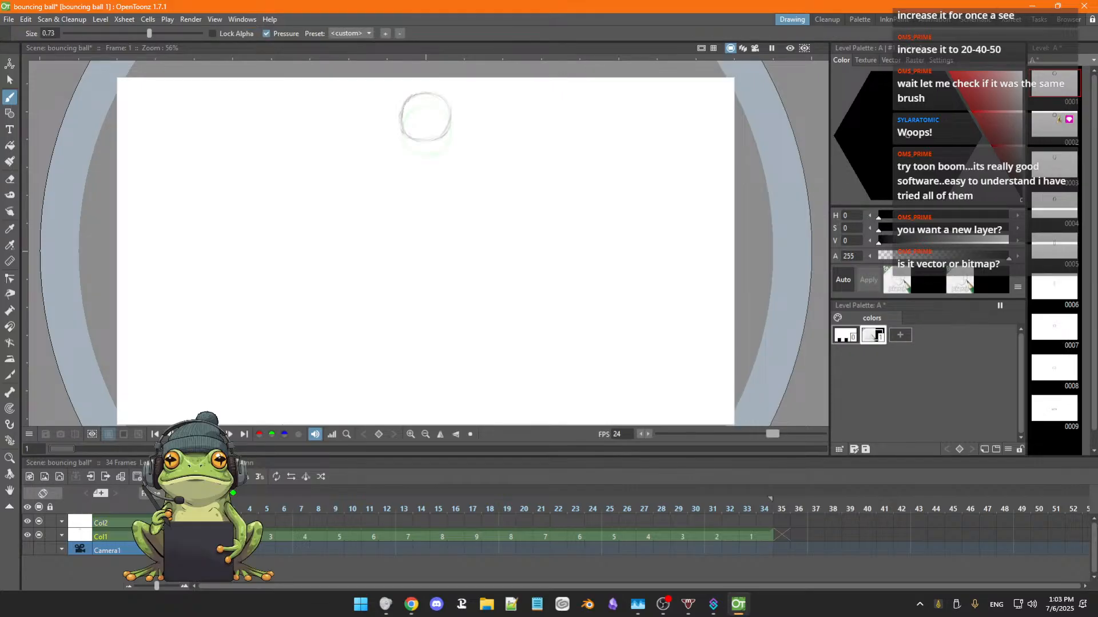
click(198, 523)
click(198, 536)
click(197, 523)
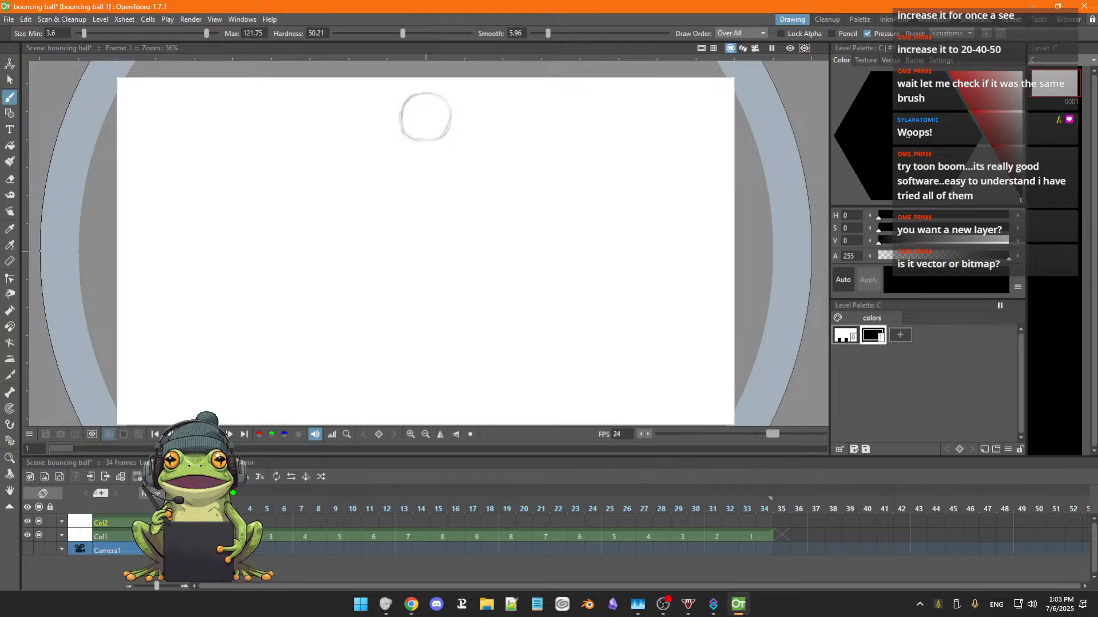
Examine how the Col1 and Col2 layers are stacked at frame 1 in the rotated 3D view.
click(743, 48)
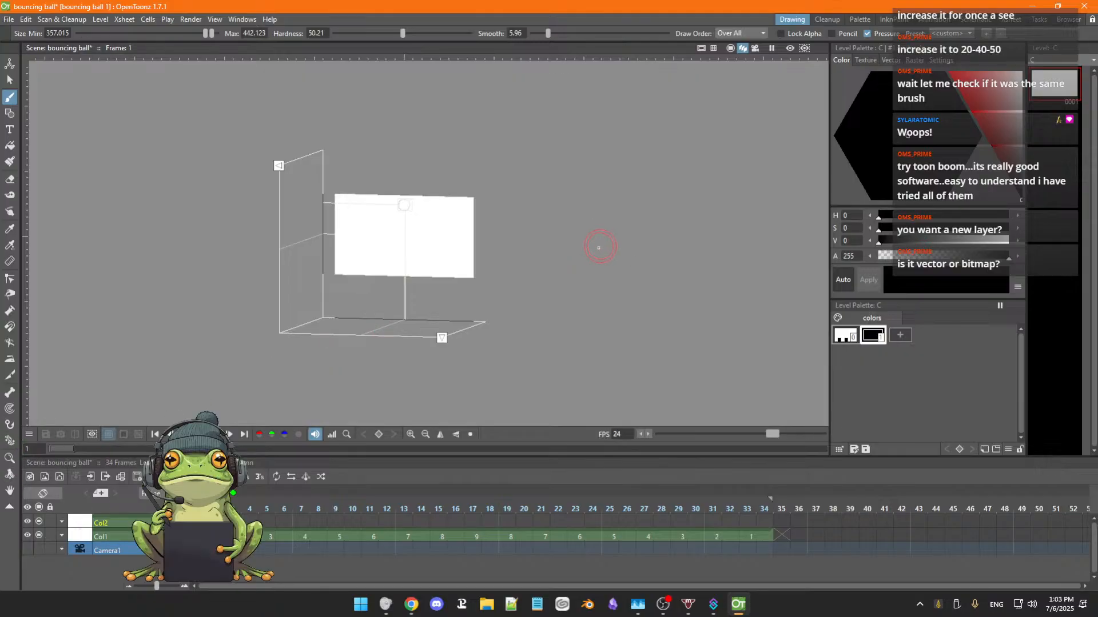
click(583, 265)
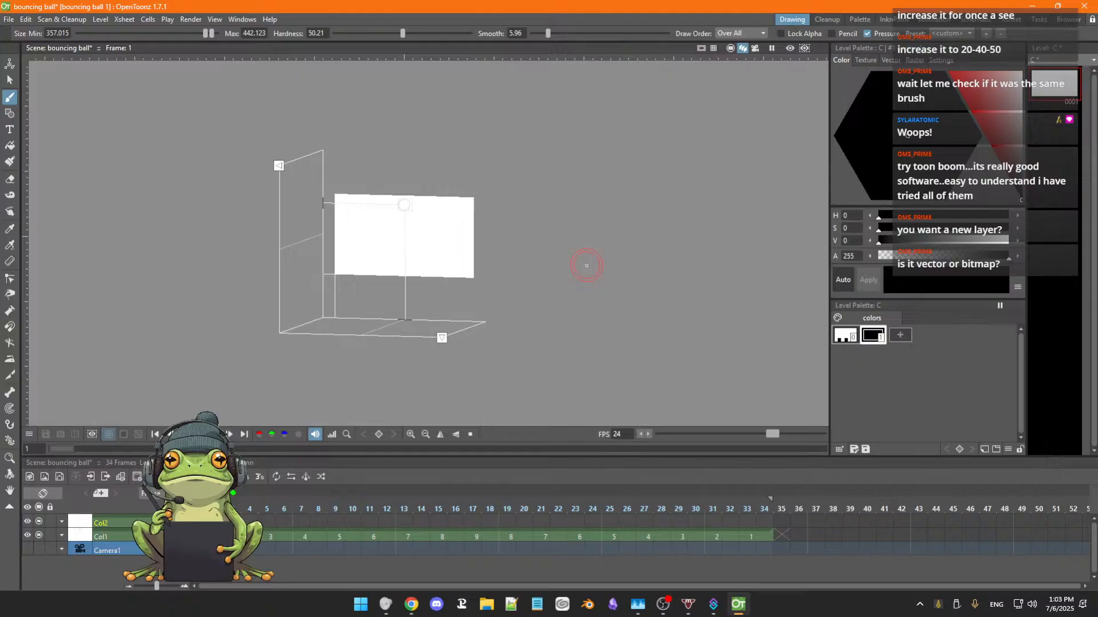
key(ctrl+space)
drag(589, 257, 566, 245)
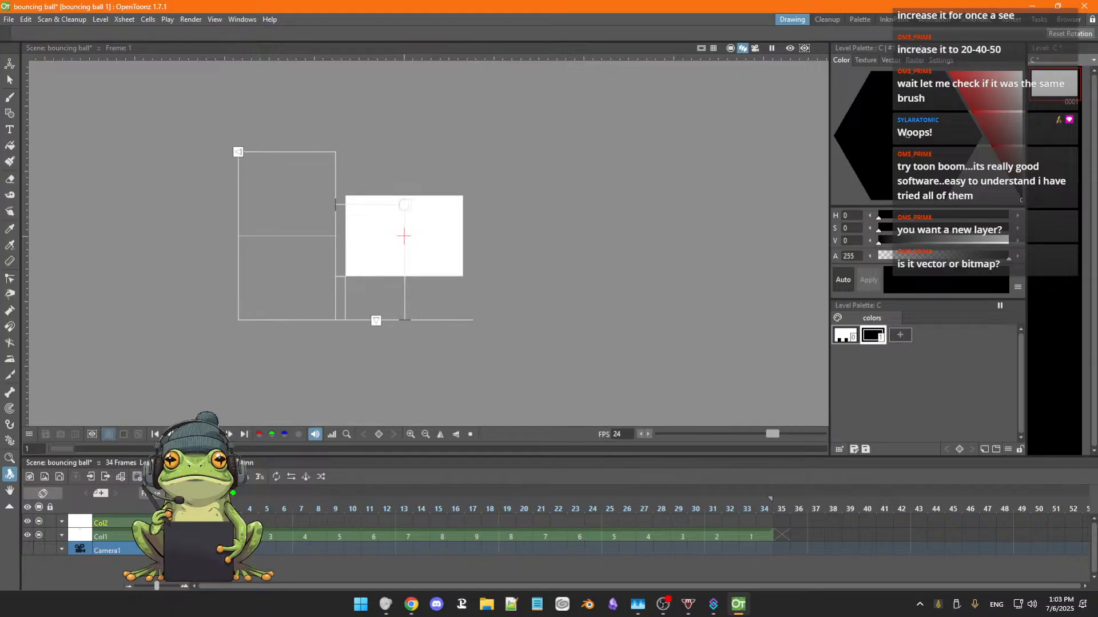
click(198, 537)
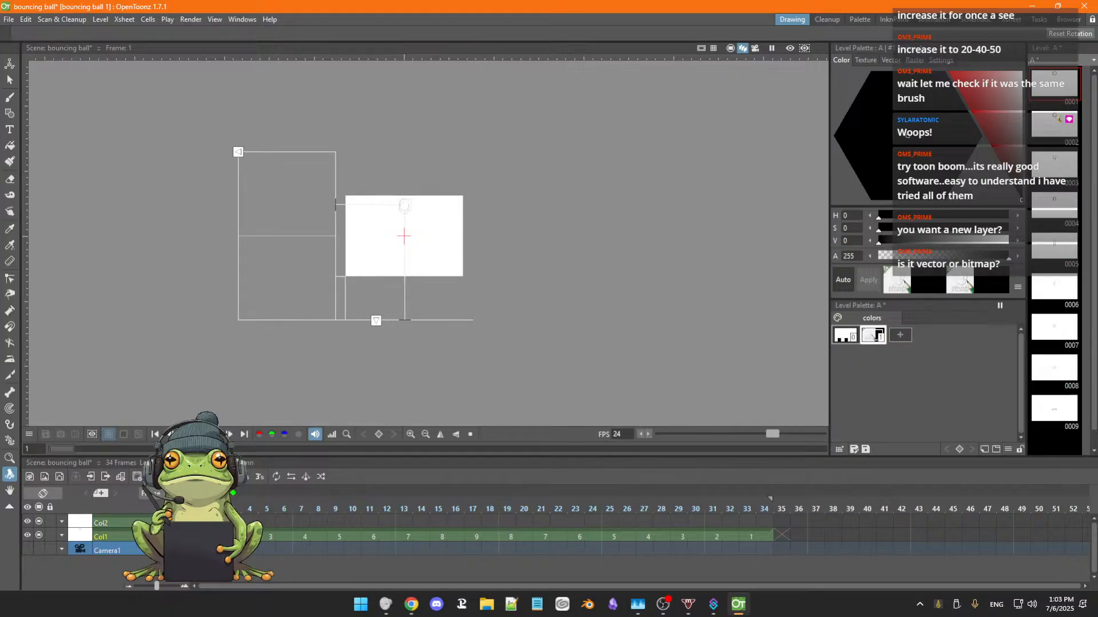
mouse_move(542, 253)
mouse_down()
mouse_move(485, 324)
mouse_move(553, 248)
mouse_move(505, 299)
mouse_move(544, 274)
mouse_up()
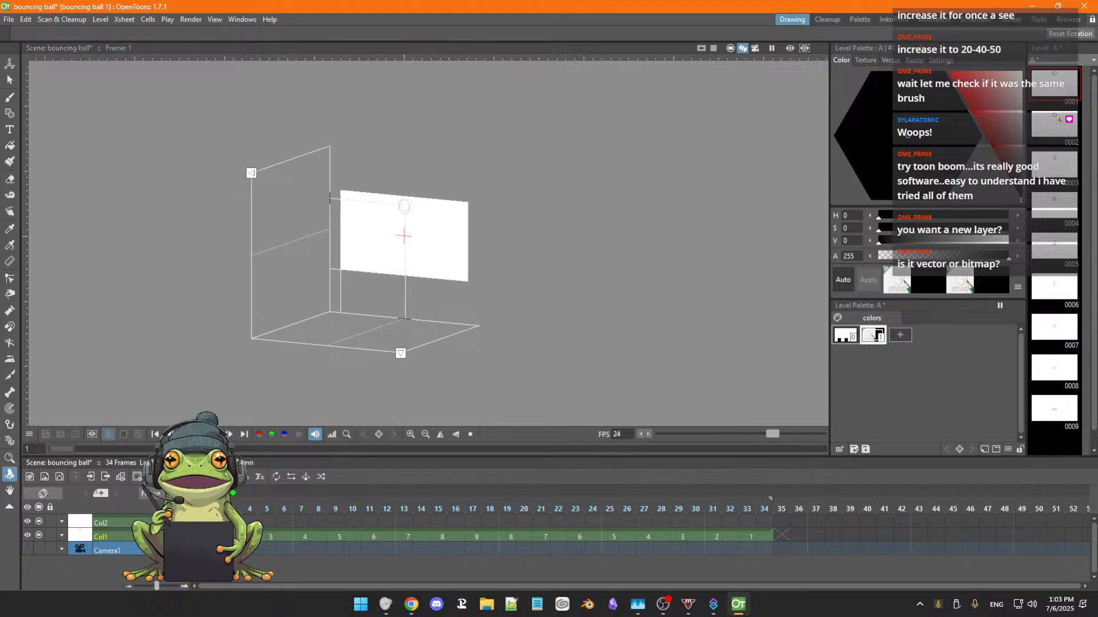
click(198, 523)
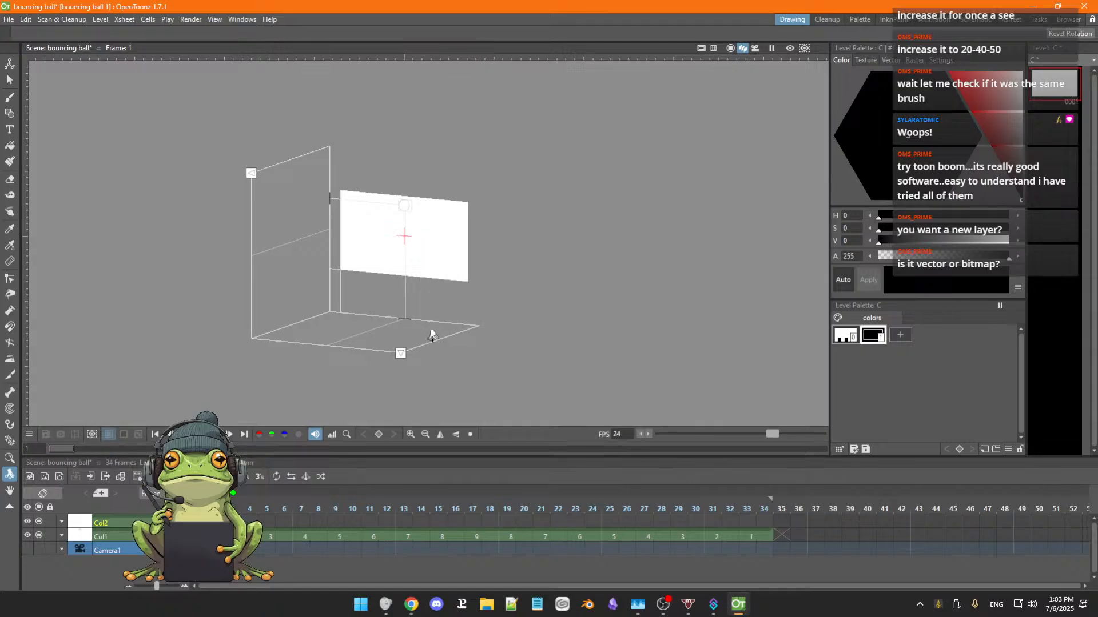
Switch the preview visibility of Col1 and then Col2 off and on to compare them in the 3D view.
click(28, 535)
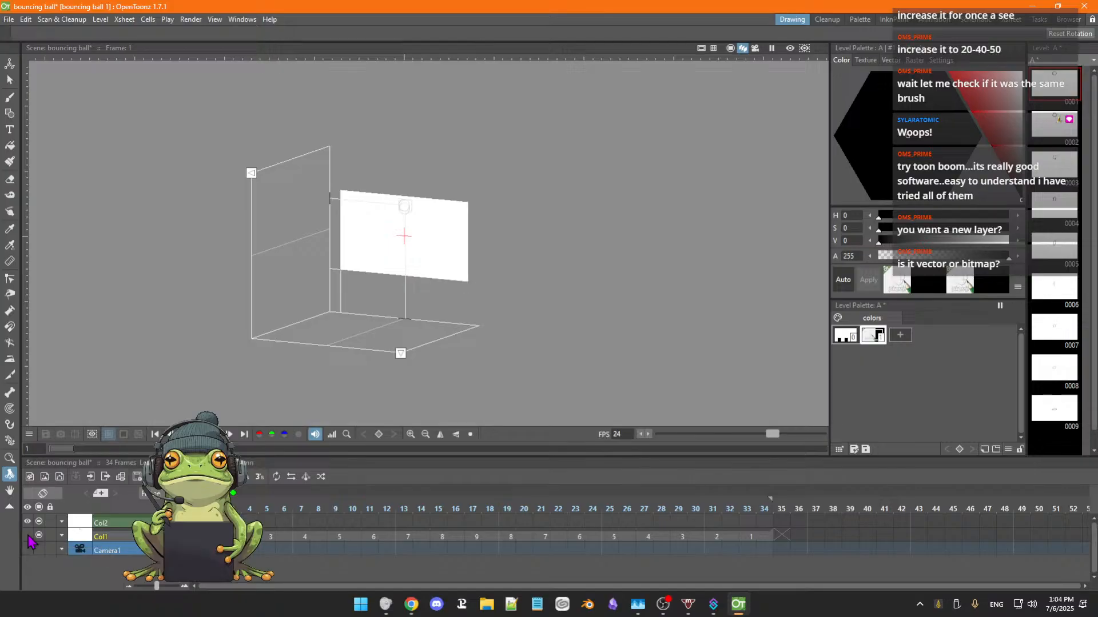
click(28, 535)
click(28, 536)
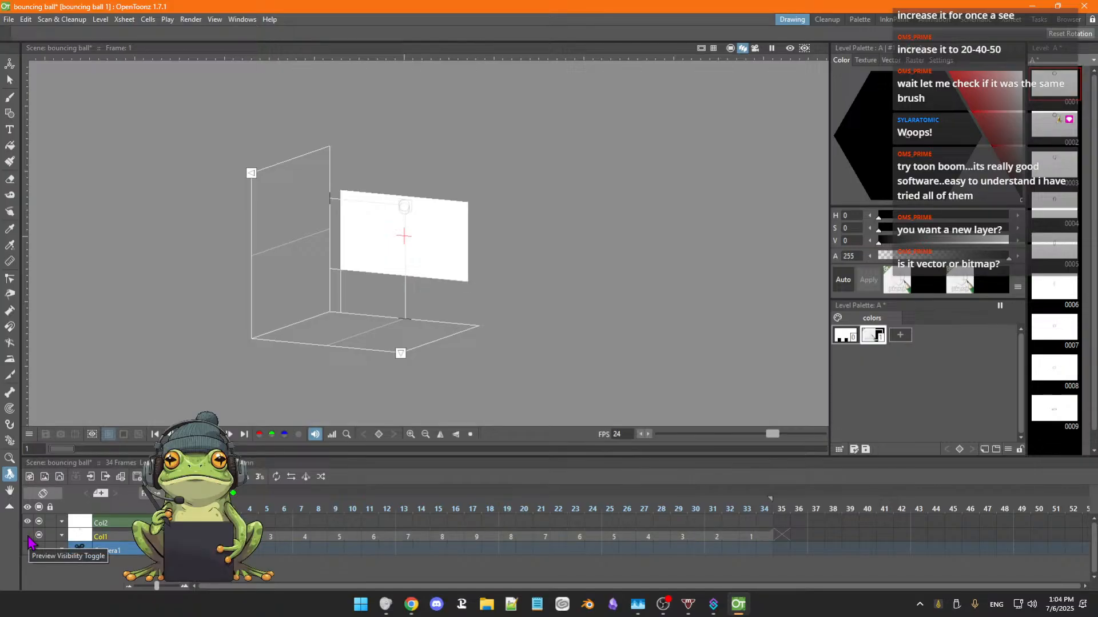
click(28, 535)
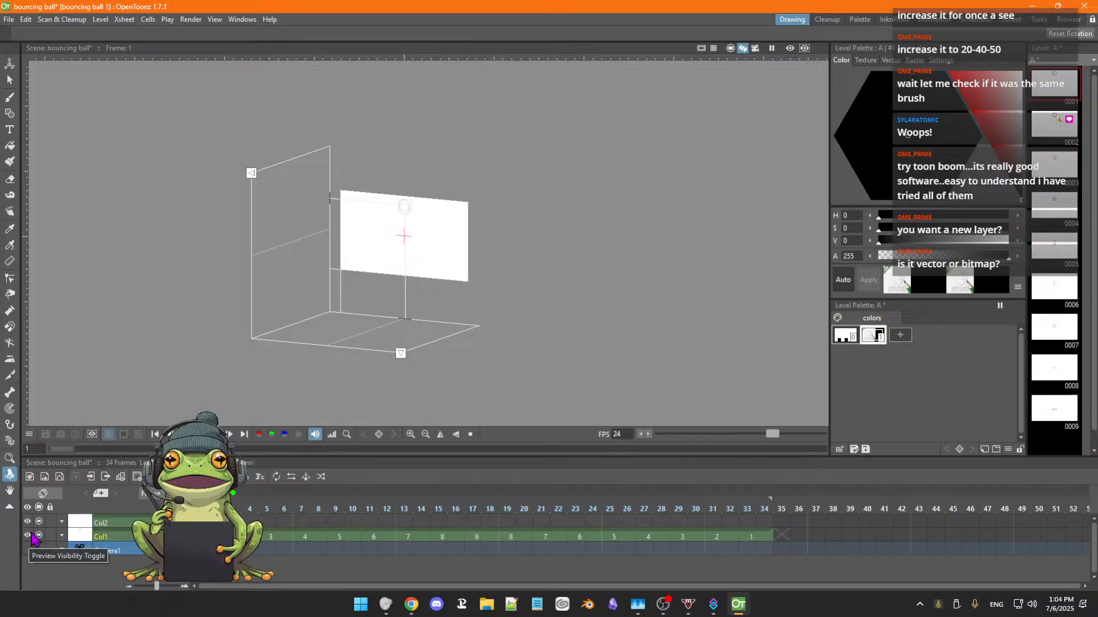
click(28, 523)
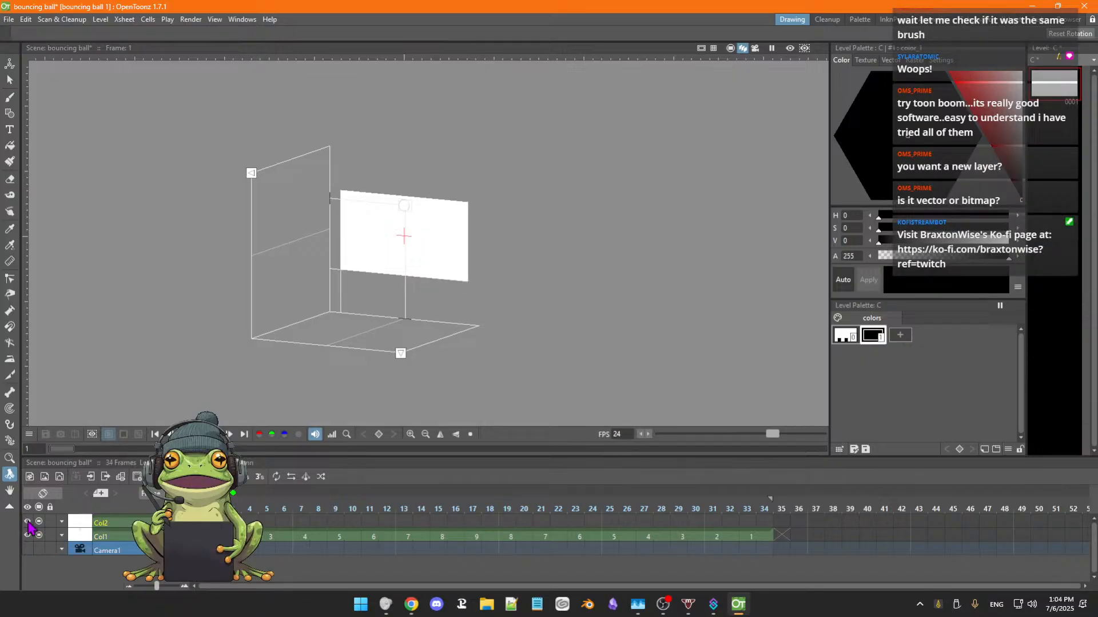
click(27, 522)
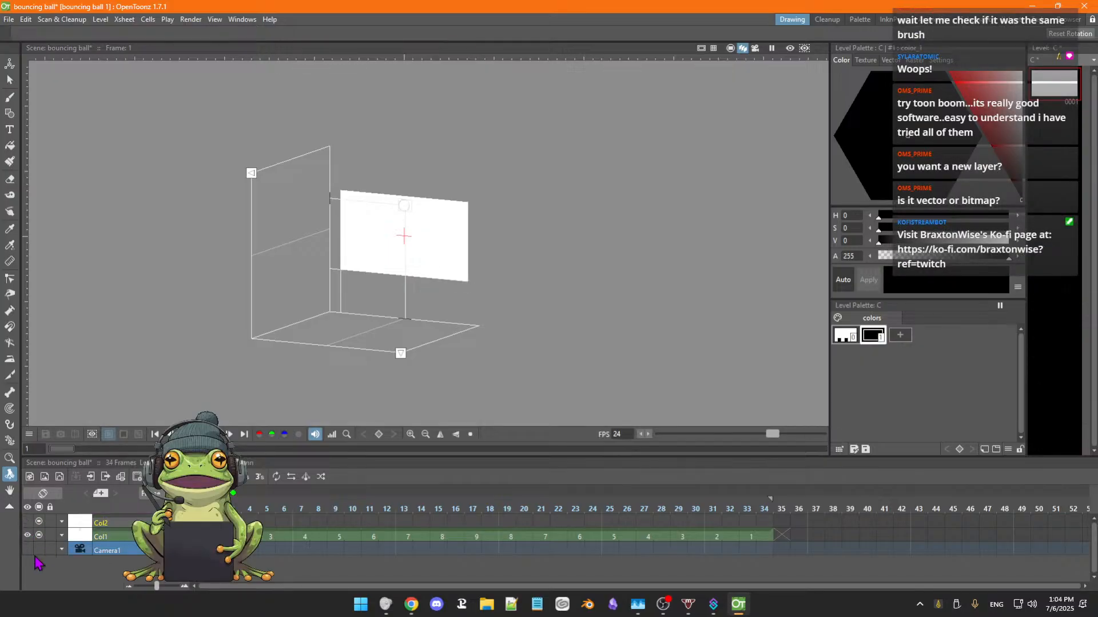
click(27, 524)
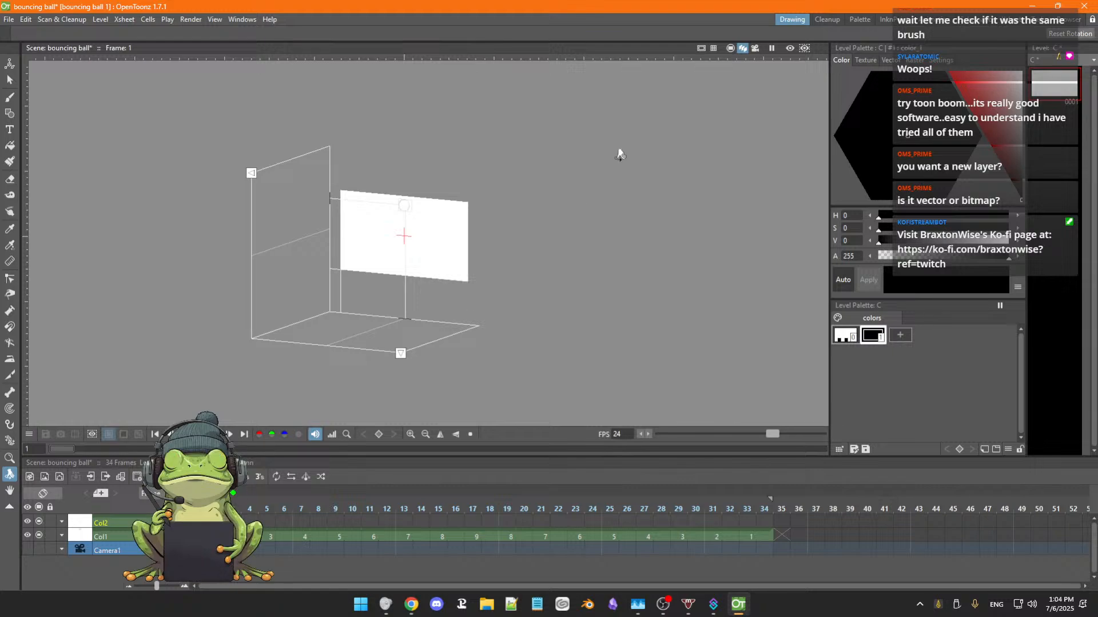
Return to the flat camera stand view and set the Brush size for level C to minimum 9.61 and maximum 35.92.
click(731, 49)
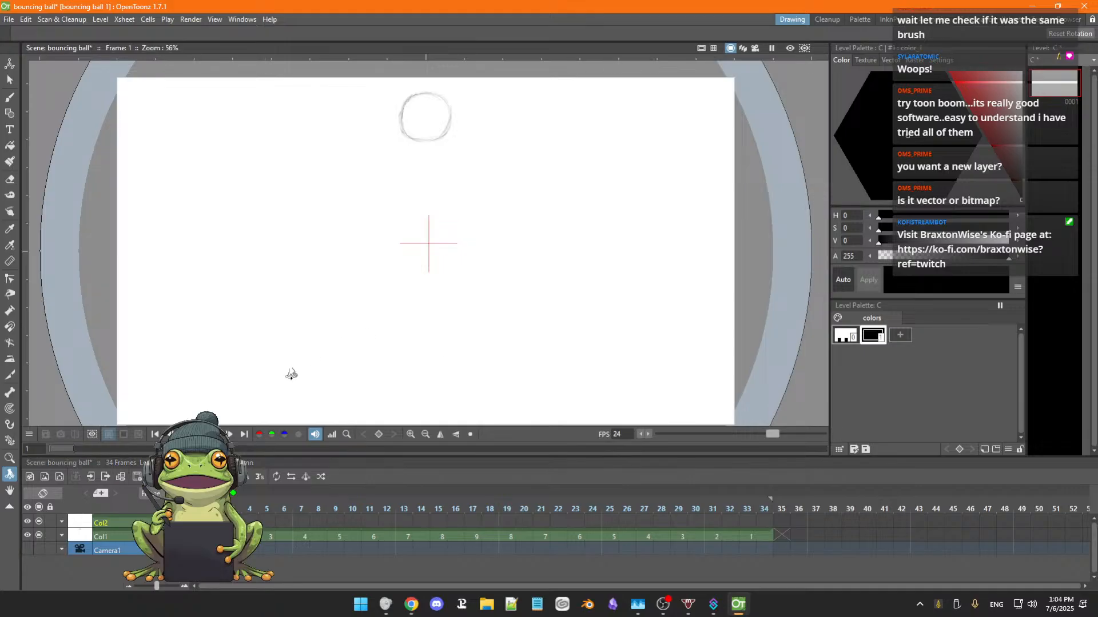
click(11, 98)
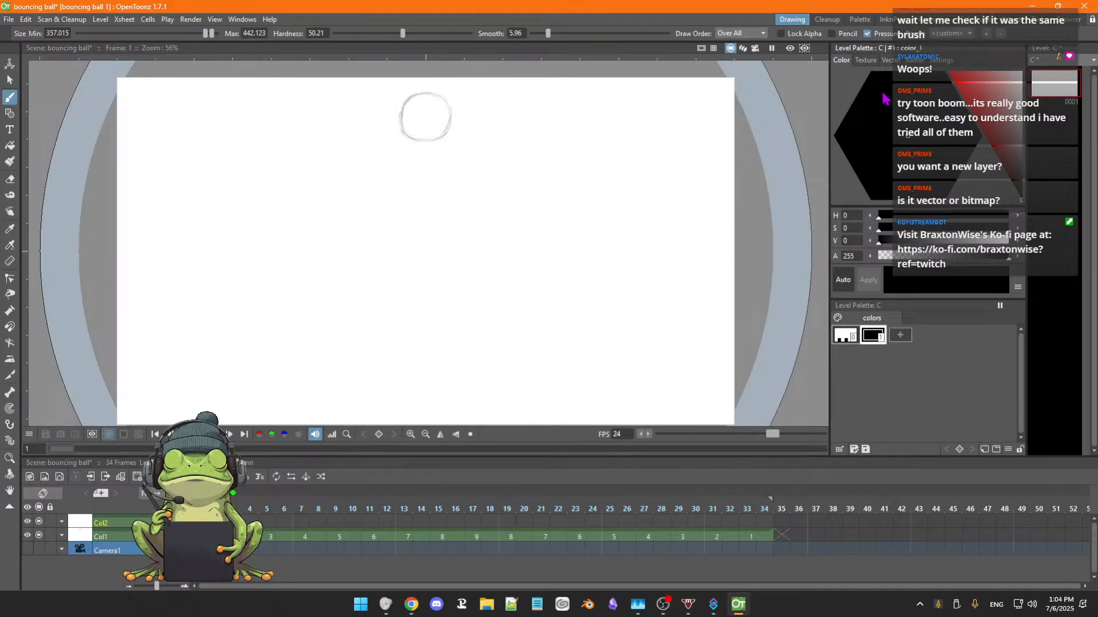
click(913, 62)
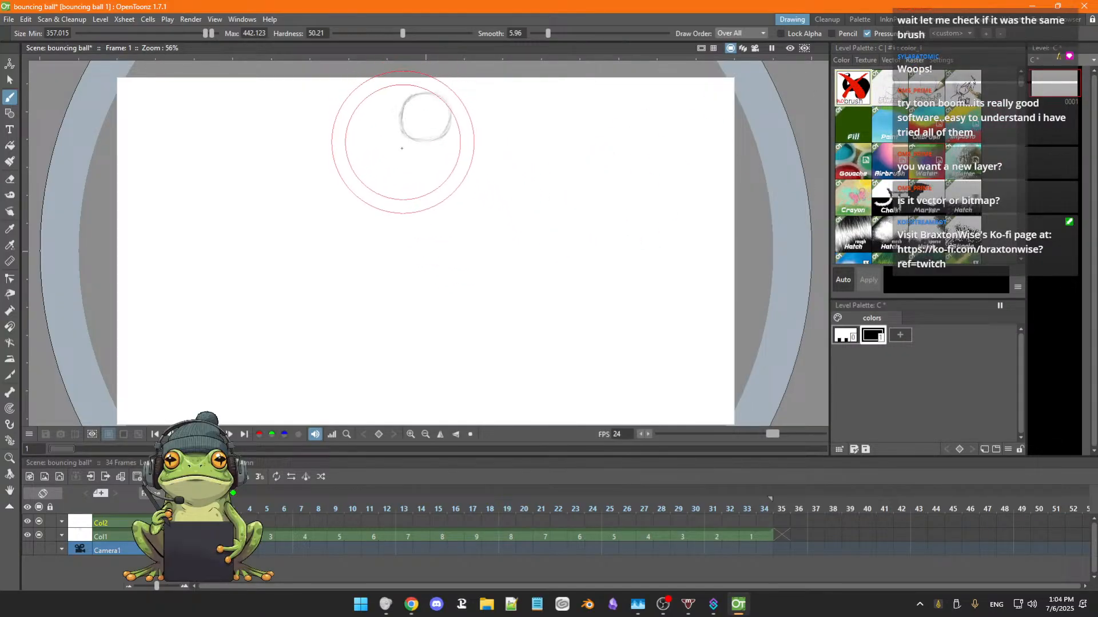
scroll(414, 261, down, 3)
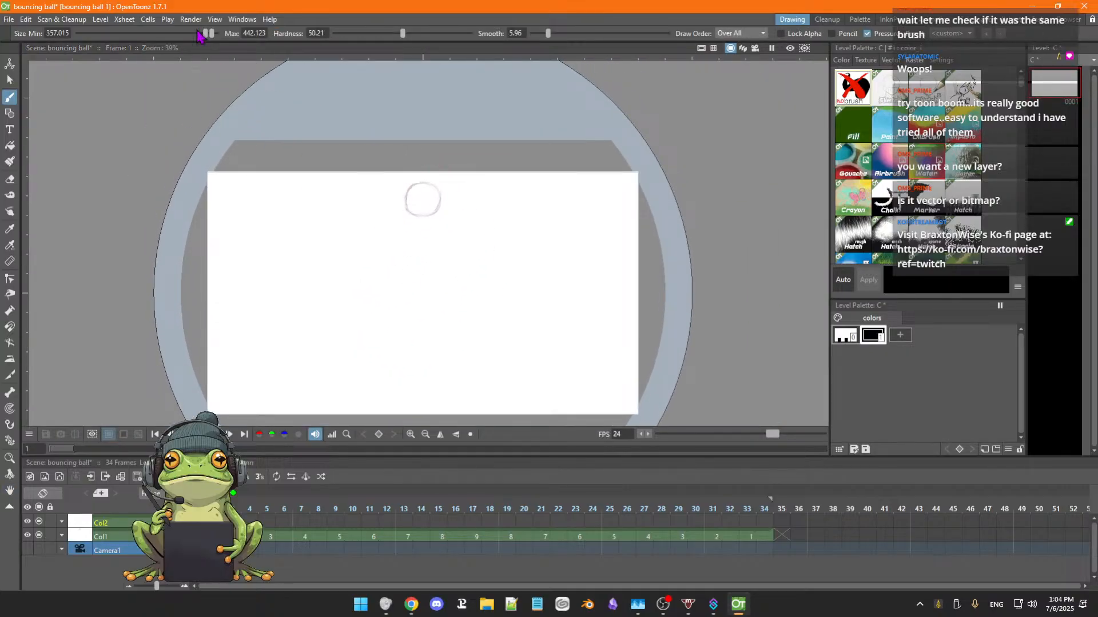
mouse_move(207, 33)
mouse_down()
mouse_move(90, 34)
mouse_move(102, 47)
mouse_up()
mouse_move(211, 33)
mouse_down()
mouse_move(164, 35)
mouse_move(176, 34)
mouse_up()
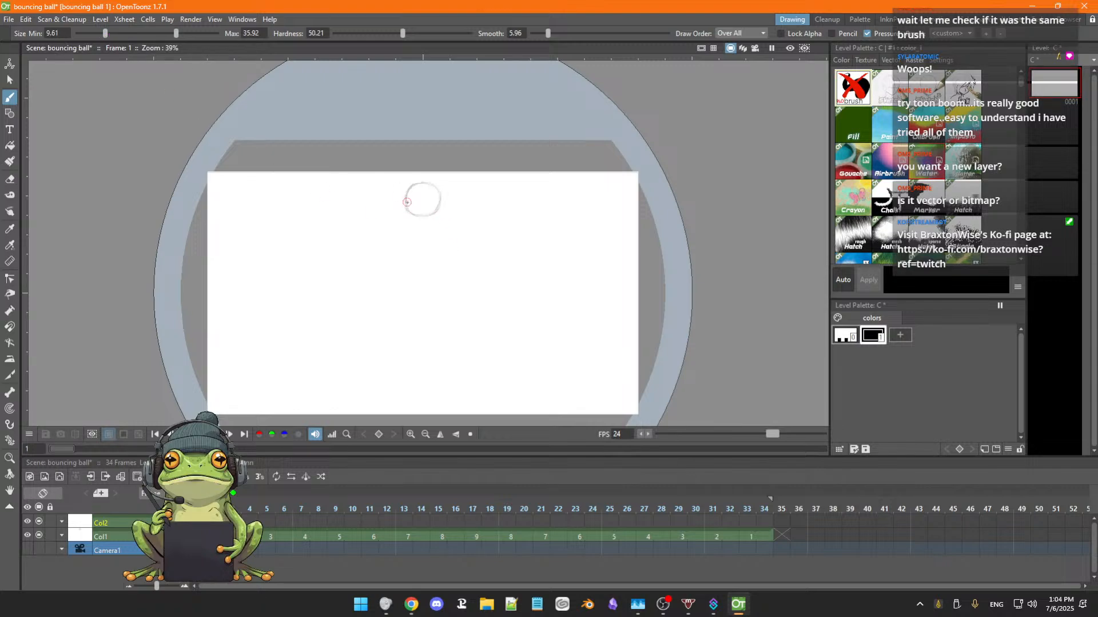
Trace the rough ball with a thick black outline on level C at frame 1, undoing unsatisfactory strokes.
mouse_move(407, 202)
mouse_down()
mouse_move(434, 196)
mouse_move(492, 212)
mouse_move(416, 202)
mouse_move(428, 228)
mouse_move(459, 224)
mouse_move(464, 209)
mouse_move(459, 190)
mouse_move(420, 194)
mouse_move(423, 227)
mouse_move(461, 228)
mouse_up()
key(ctrl+z)
scroll(445, 205, up, 4)
key(space)
key(ctrl+z)
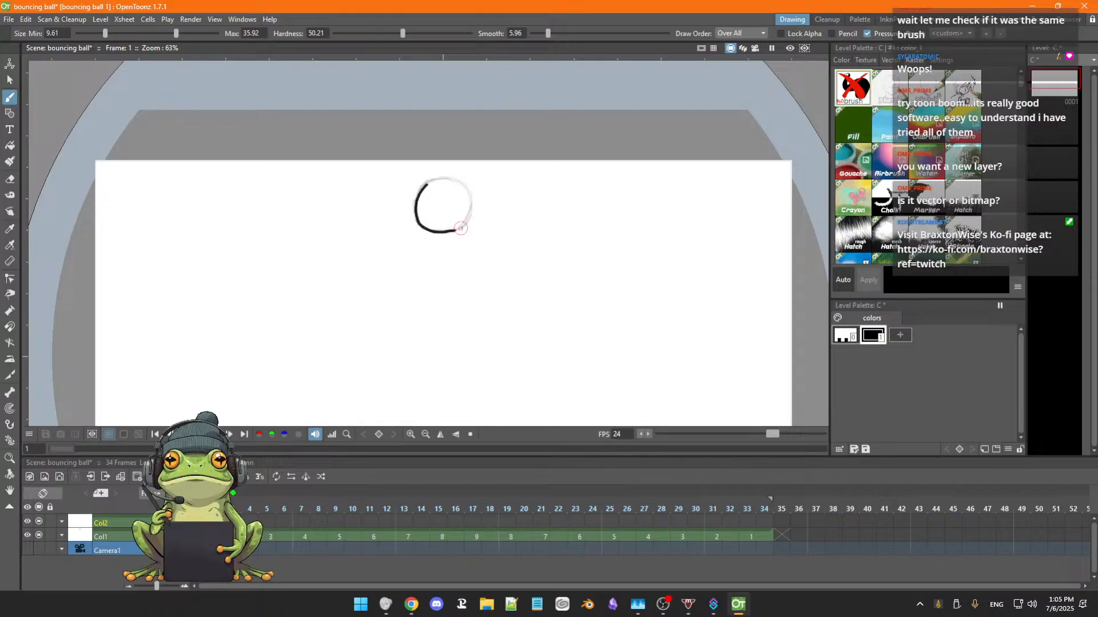
drag(411, 203, 478, 208)
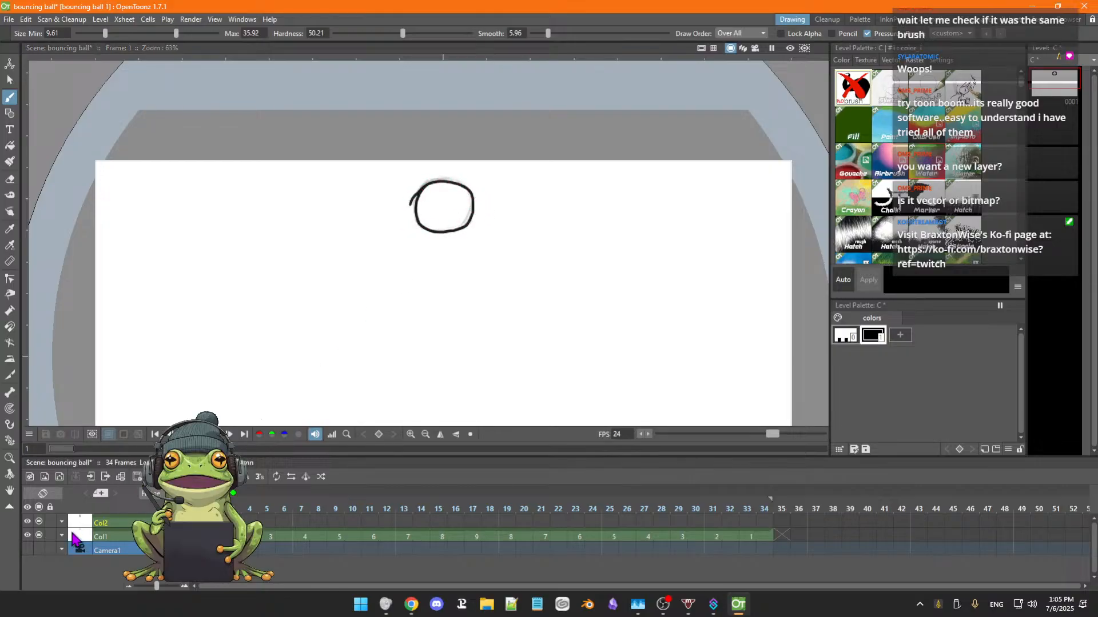
Toggle Col1's preview visibility and step through frames 1 to 4 to check the rough ball drawings against the new outline.
click(27, 536)
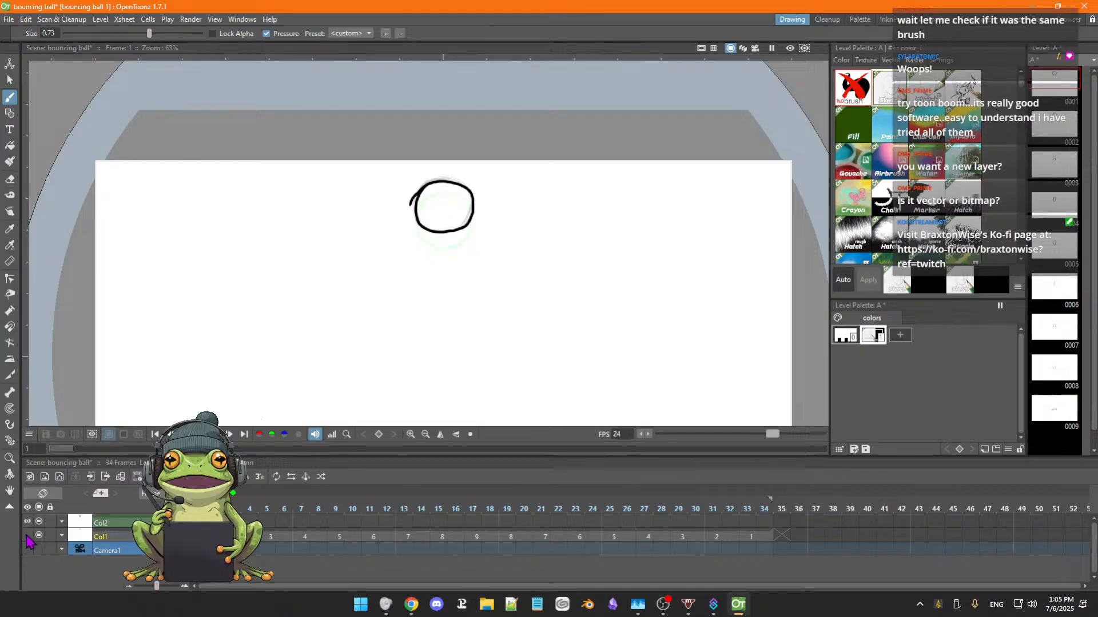
click(27, 536)
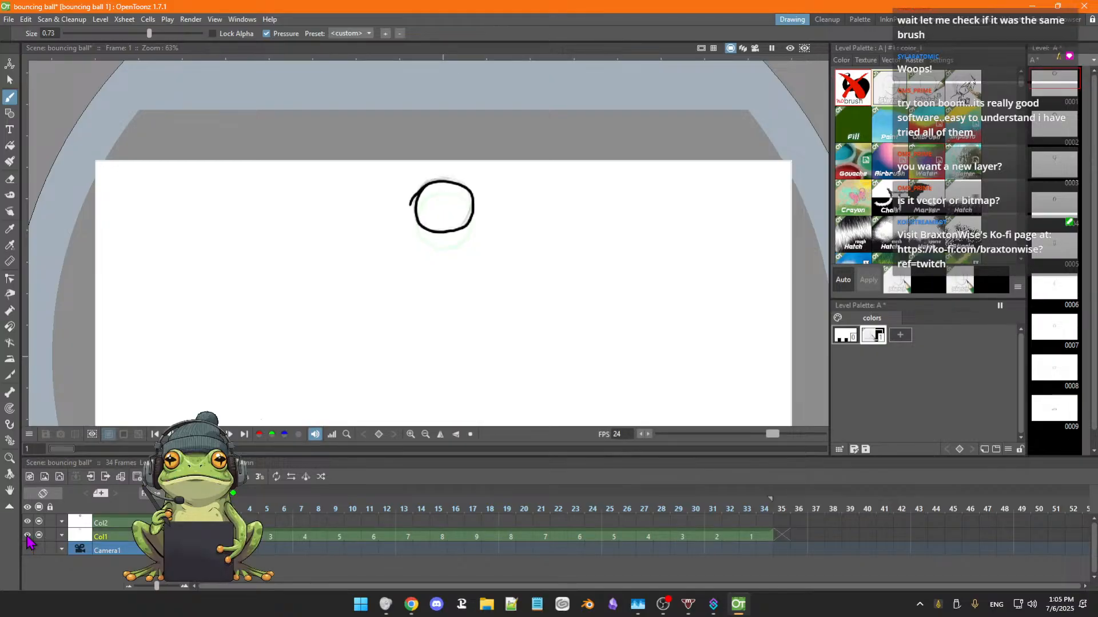
click(27, 536)
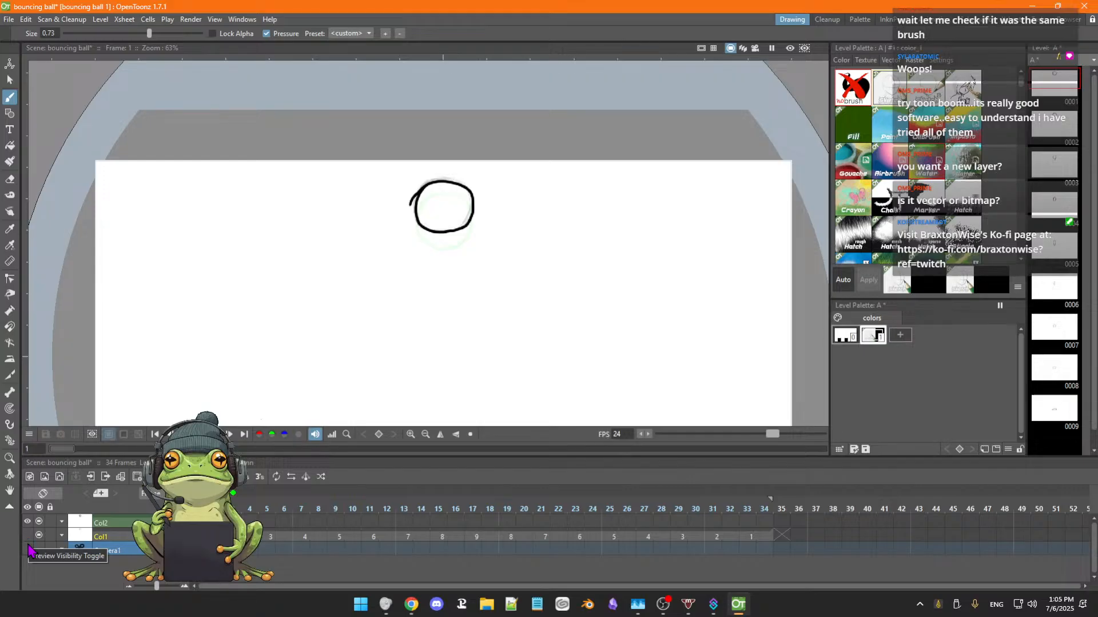
key(Right)
key(Right)
key(Right)
key(Right)
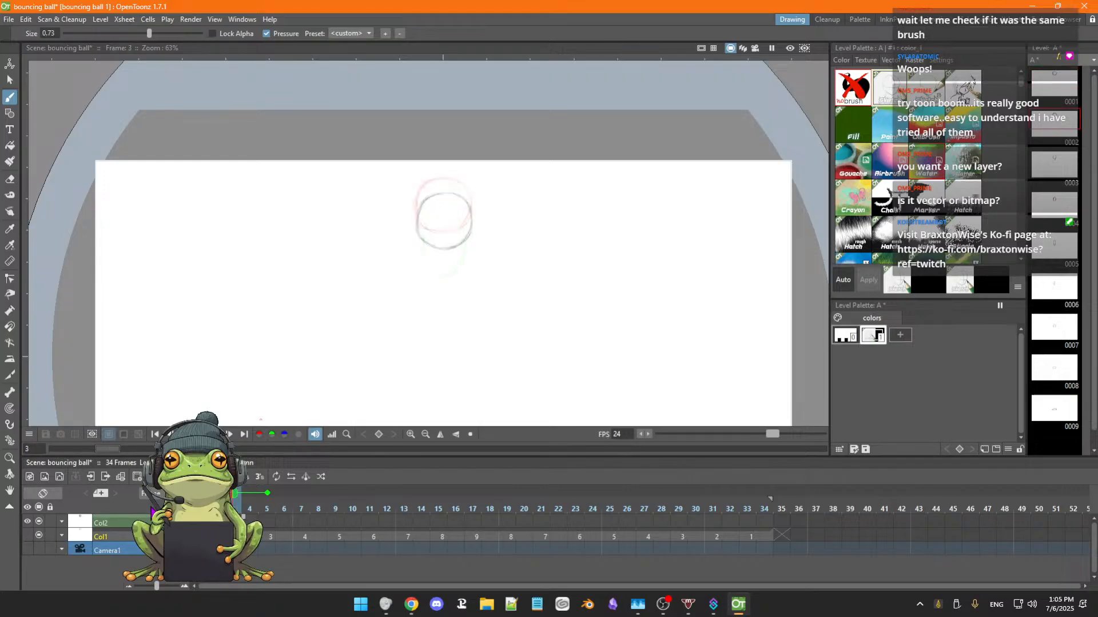
key(Left)
key(Left)
key(Left)
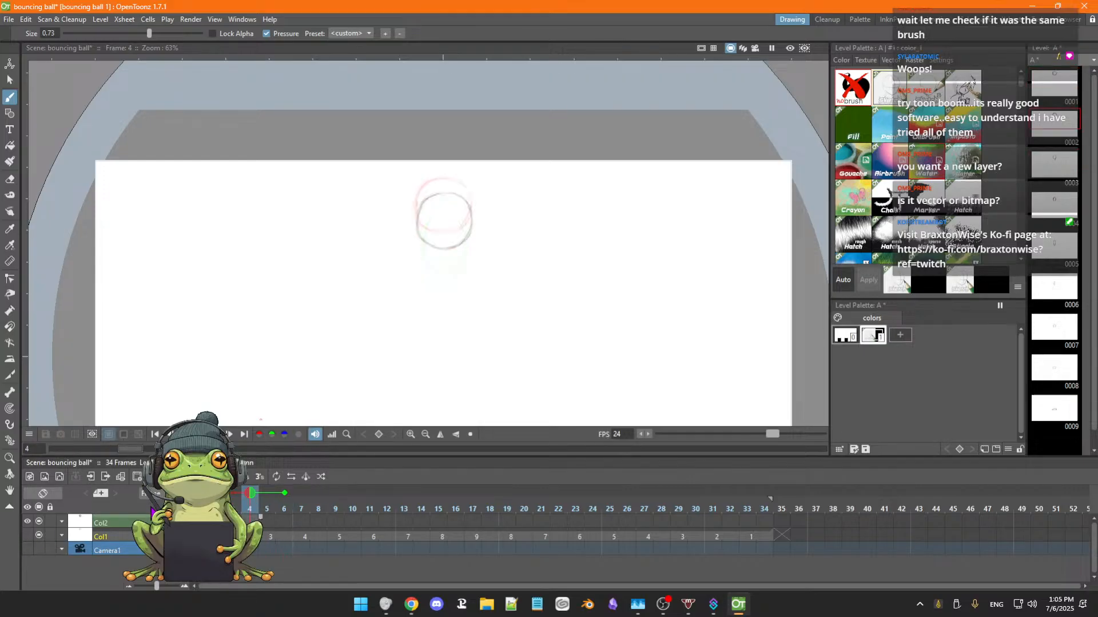
key(Left)
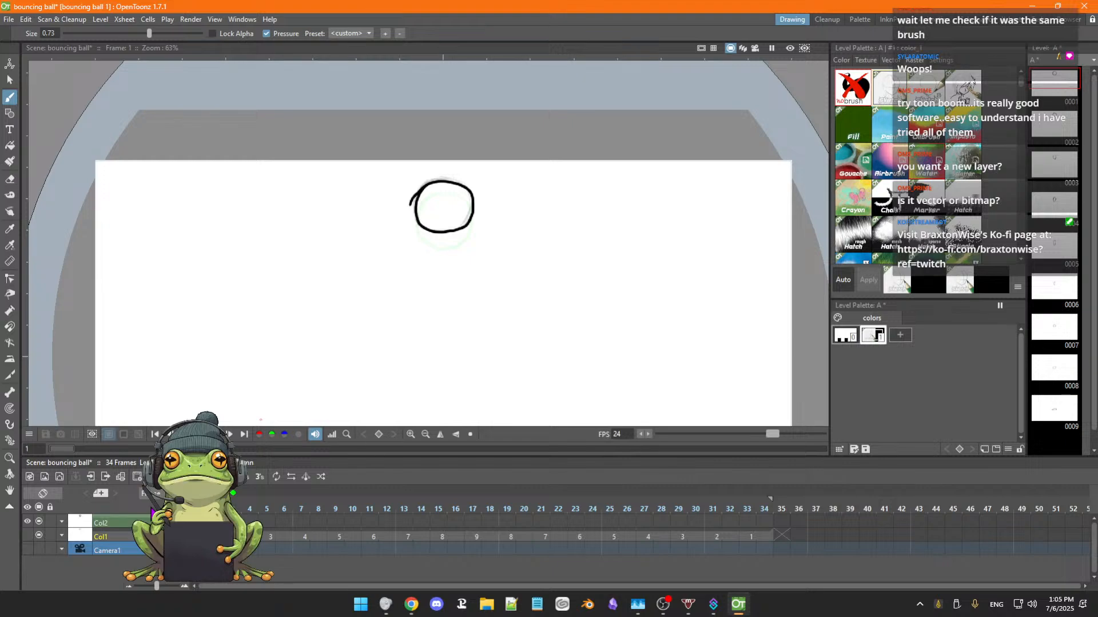
Check the effect of Col1's preview visibility on the frame 1 drawings, selecting Col2 in between.
click(27, 537)
click(28, 536)
click(28, 536)
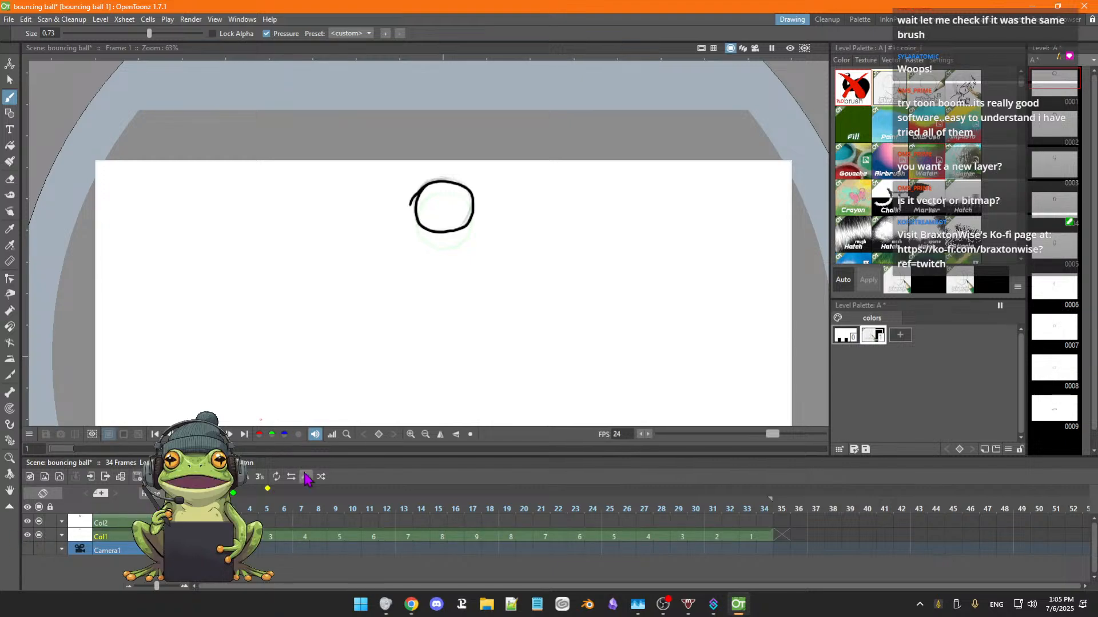
click(115, 523)
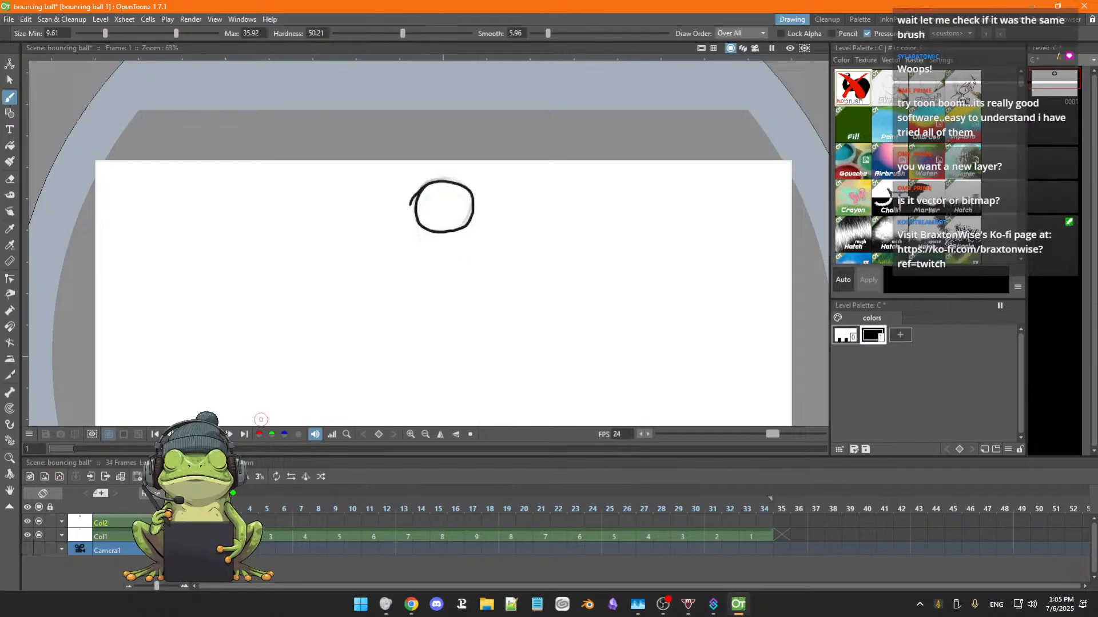
click(28, 537)
click(28, 537)
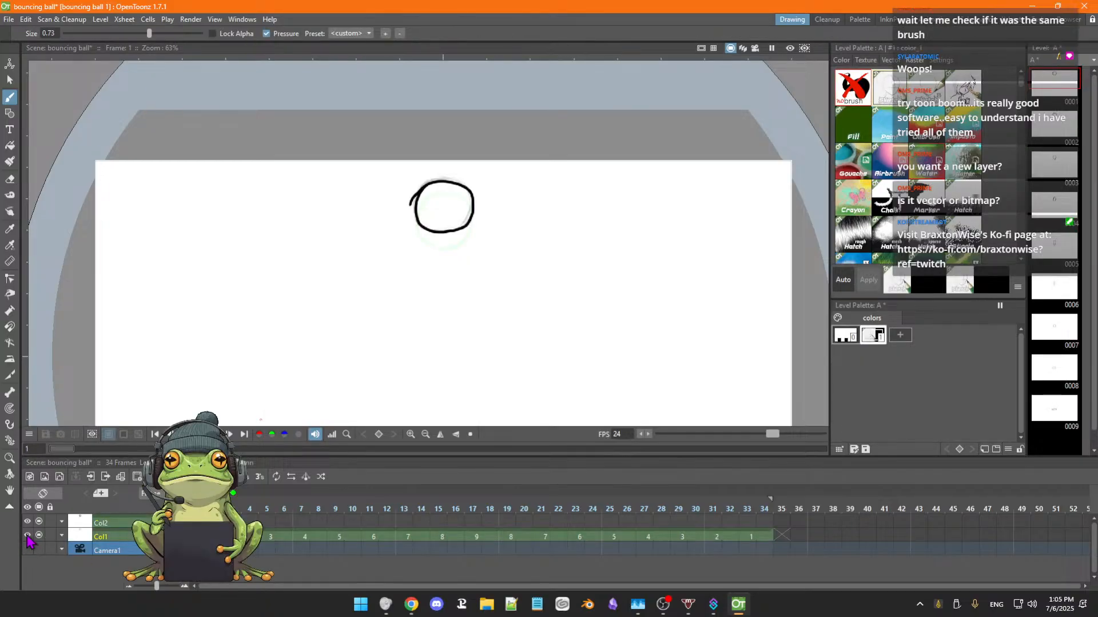
click(27, 536)
click(28, 536)
Toggle the preview visibility of Col2, Col1 and all columns together at frame 1, leaving both columns shown.
click(28, 523)
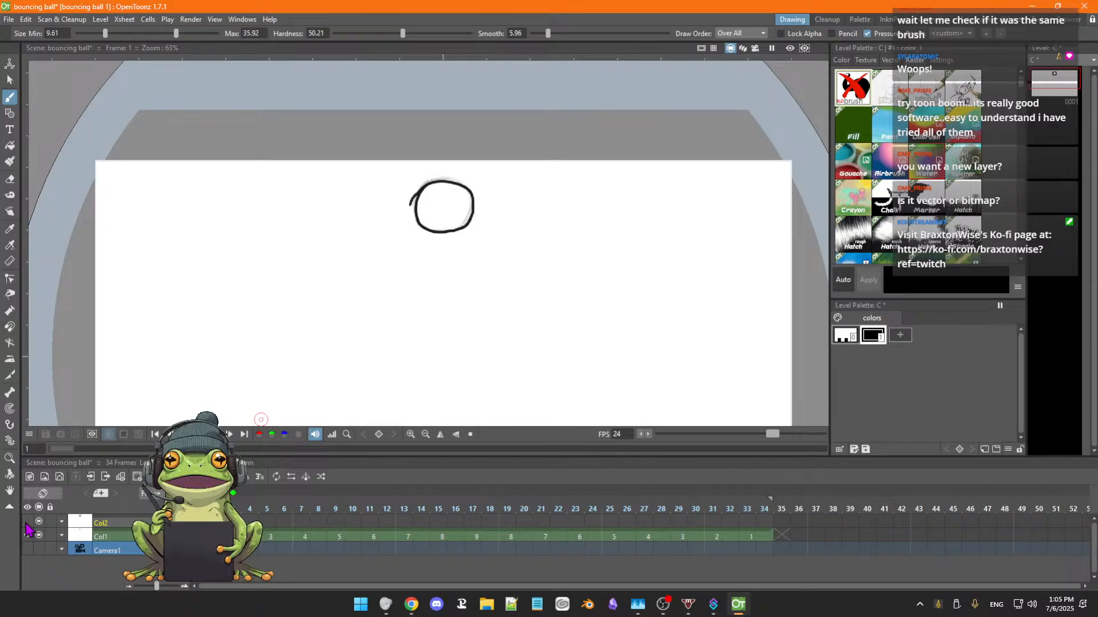
click(26, 536)
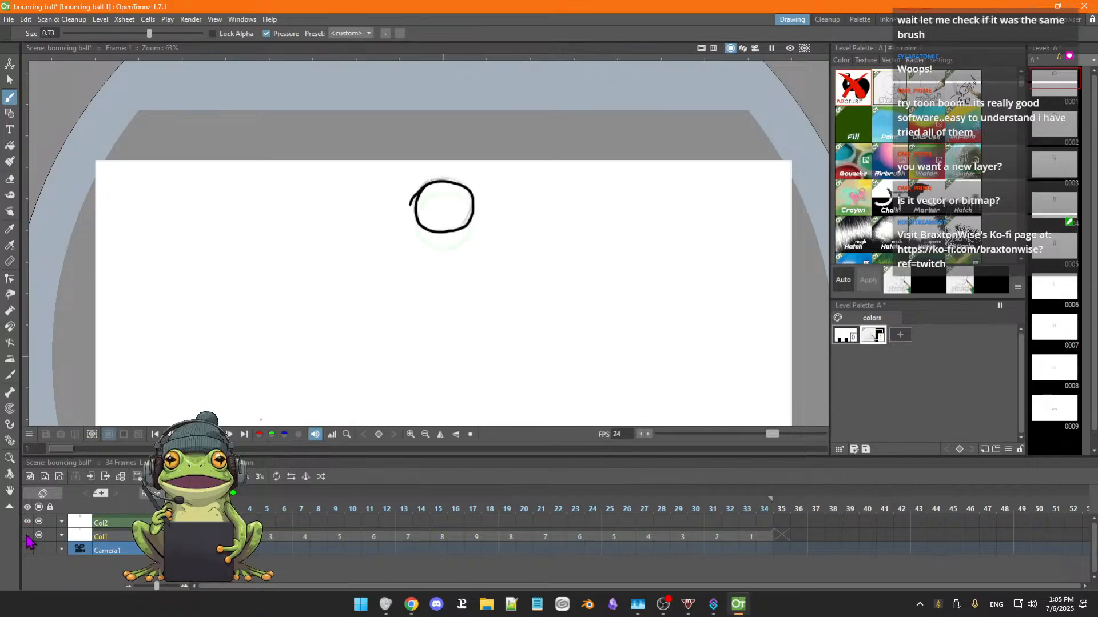
click(26, 537)
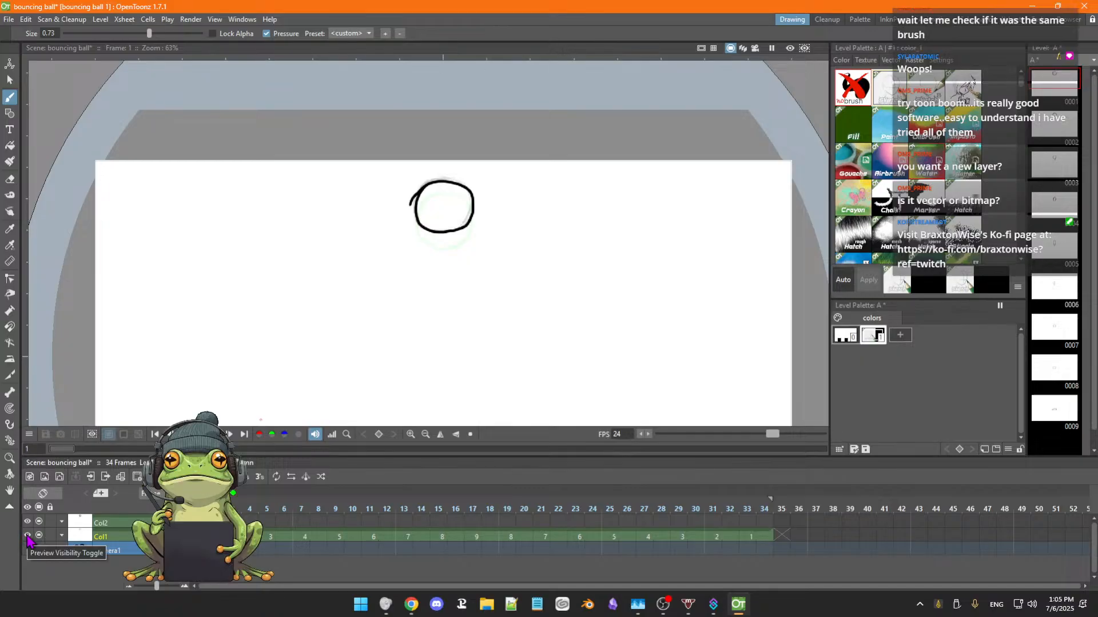
click(28, 536)
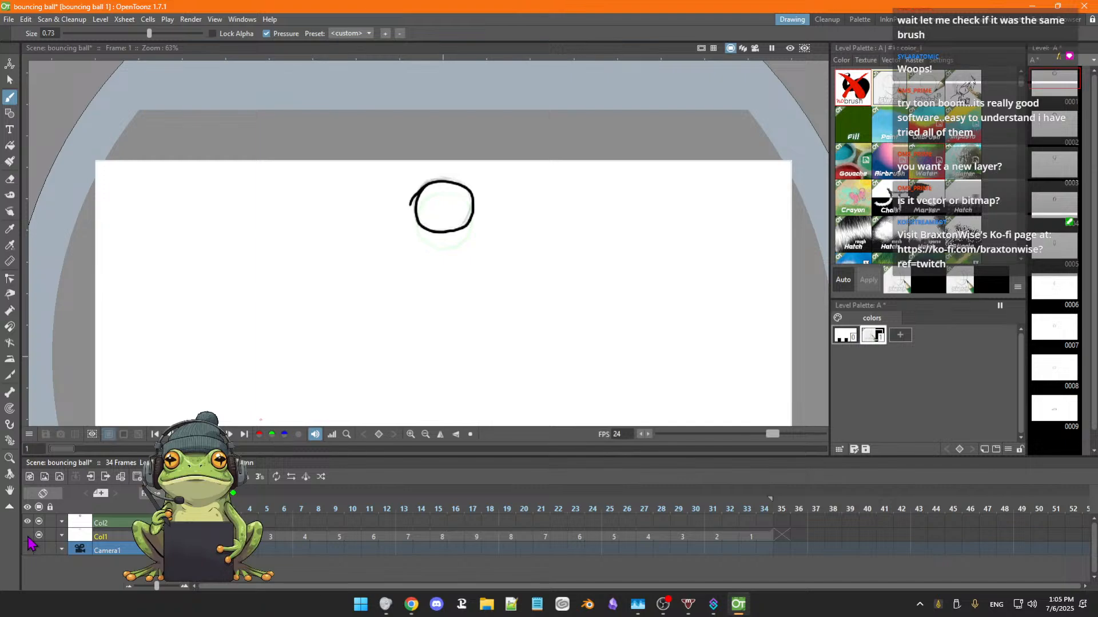
click(28, 536)
click(27, 522)
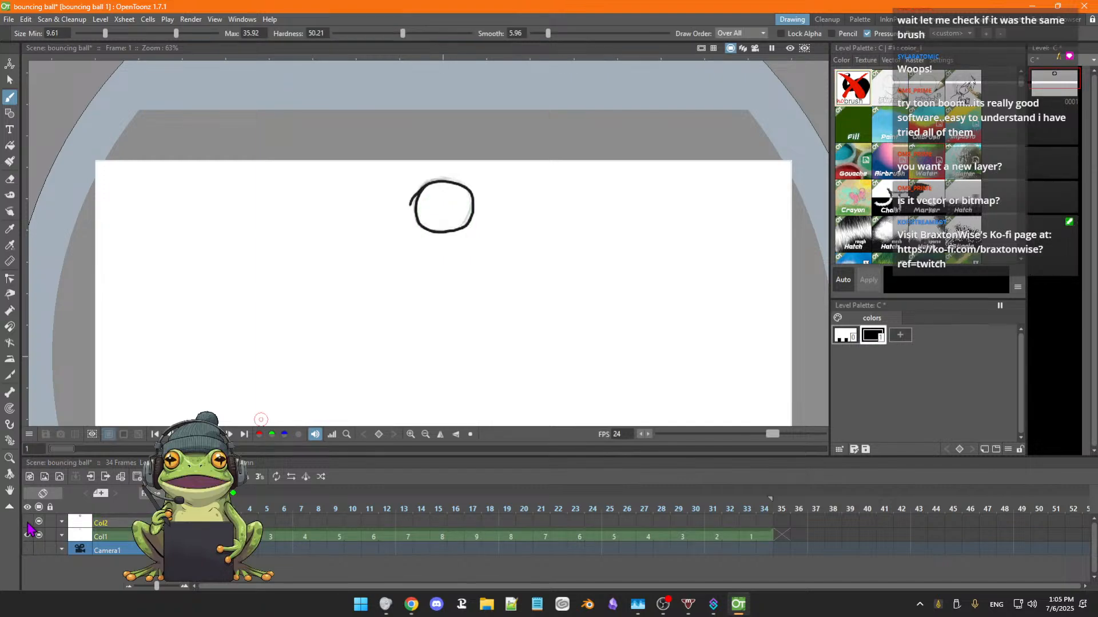
click(28, 523)
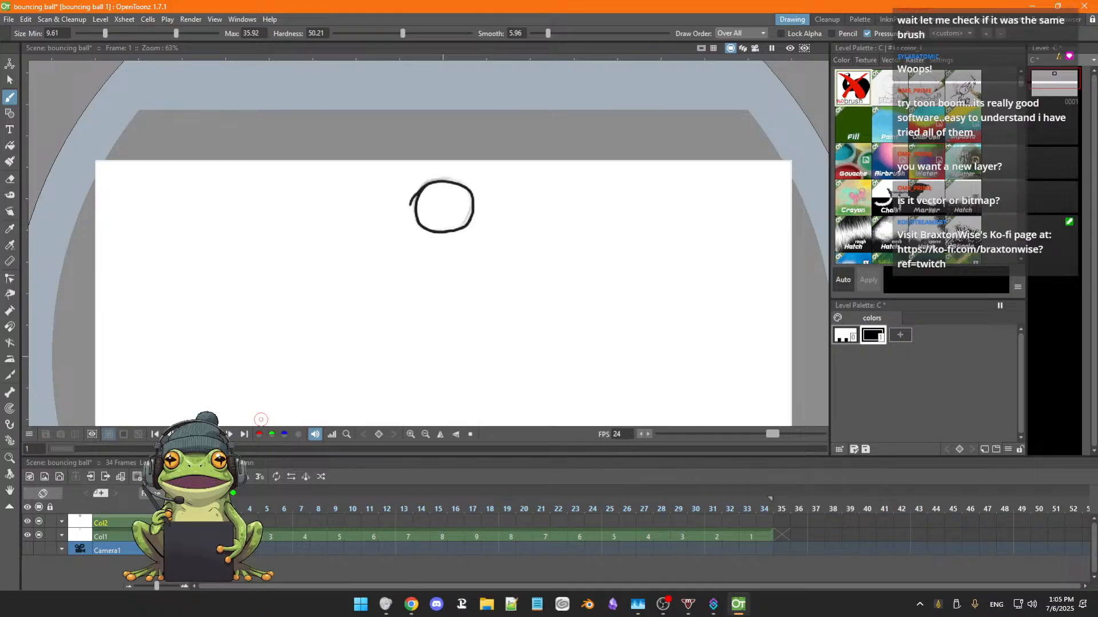
click(28, 521)
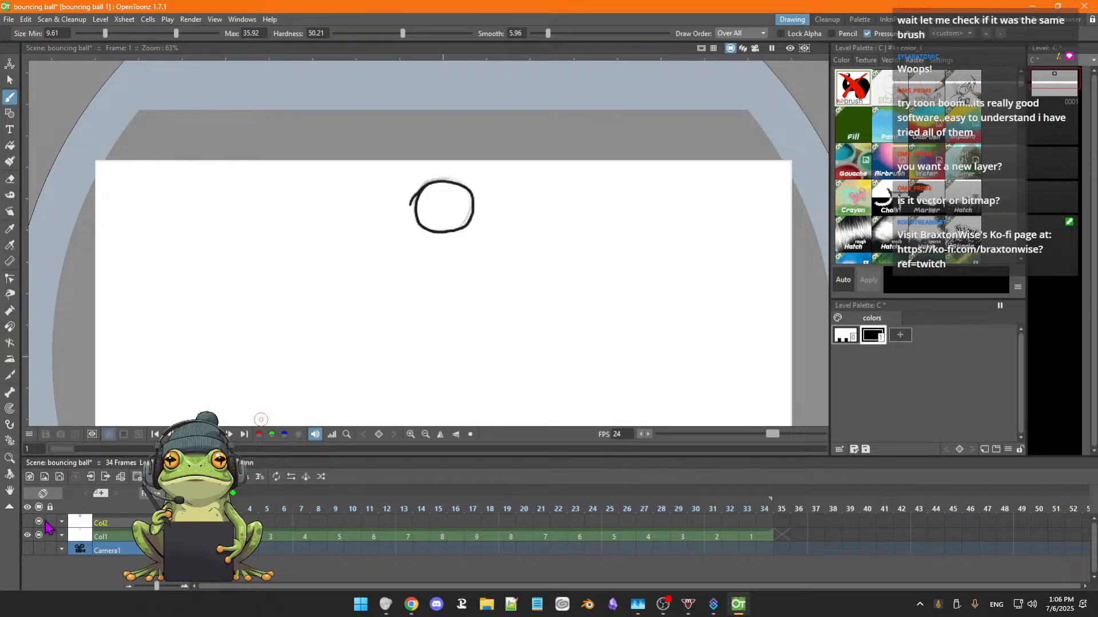
click(28, 507)
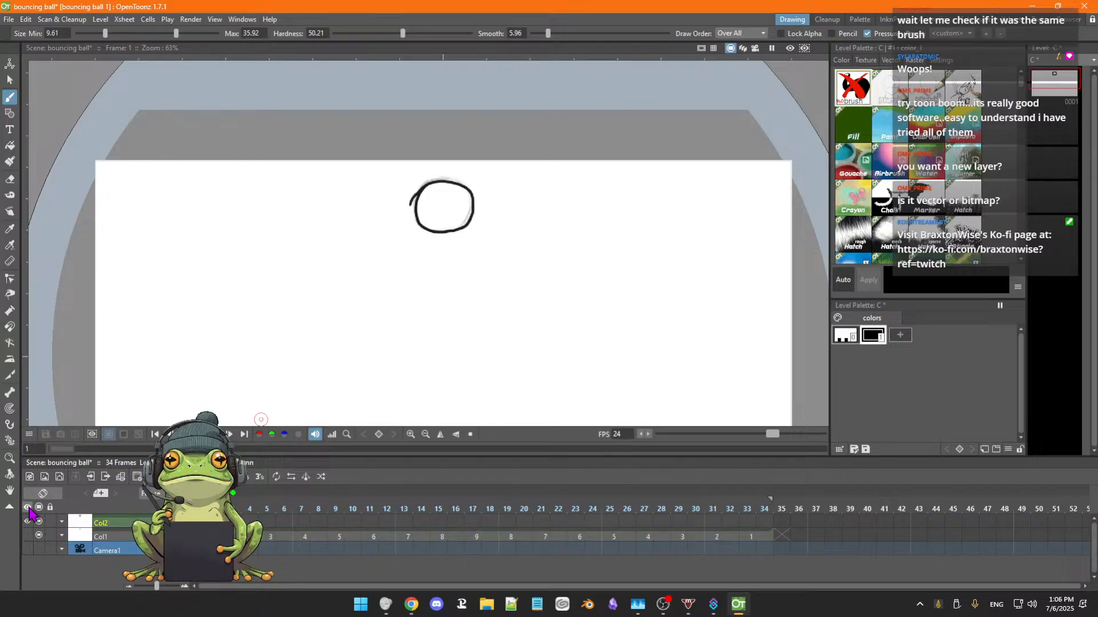
click(28, 506)
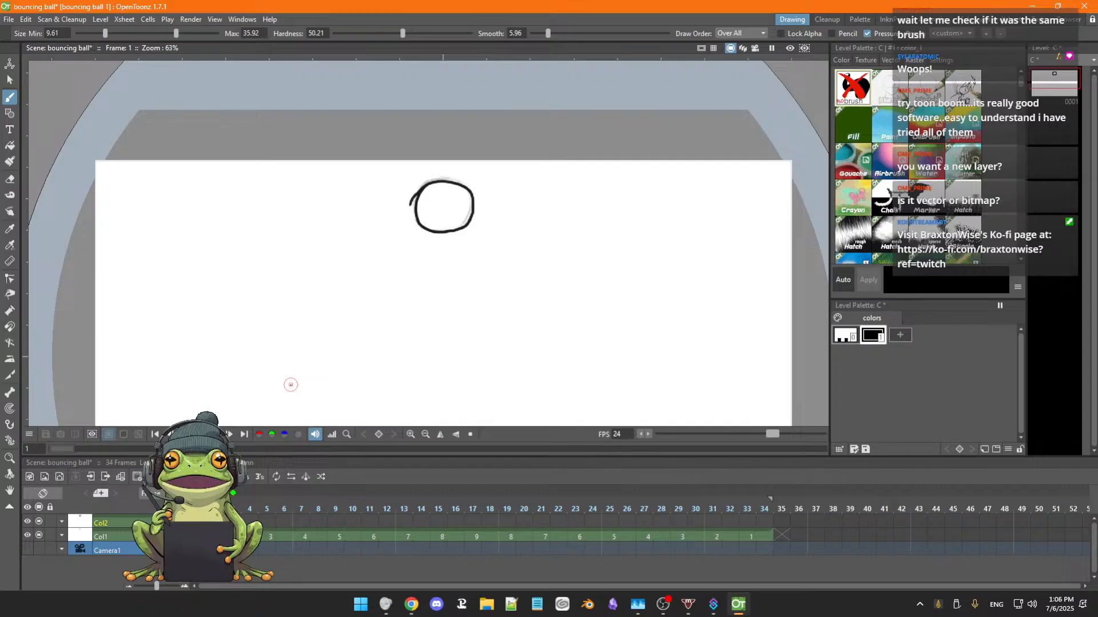
Try erasing the black ball outline from level C at frame 1, and undo the erasing.
scroll(309, 363, down, 1)
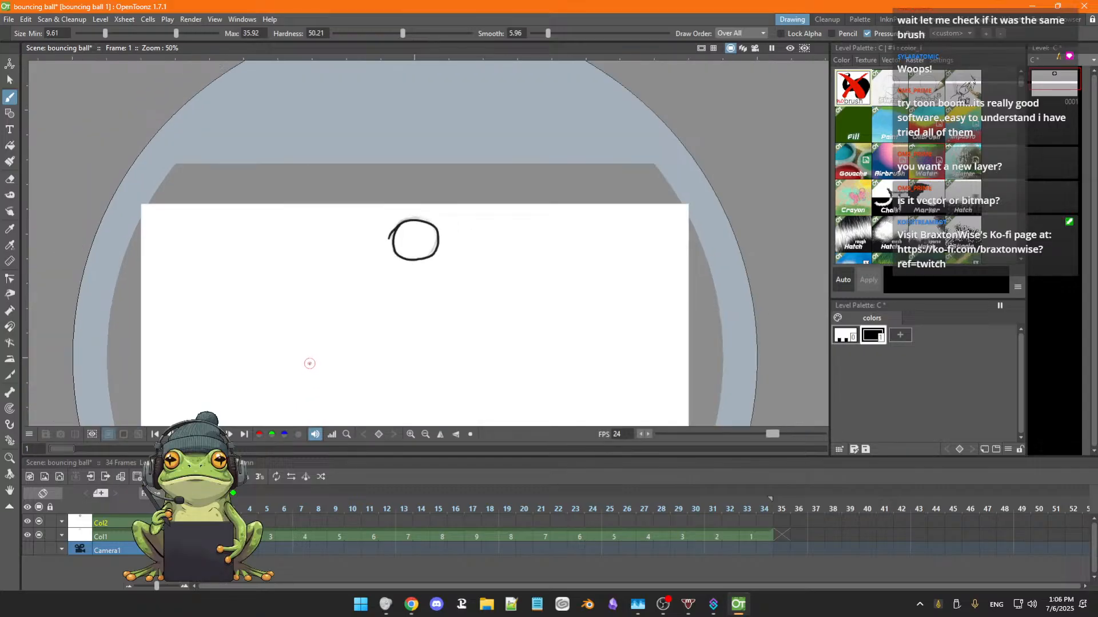
mouse_move(431, 360)
mouse_down()
mouse_move(439, 299)
mouse_move(457, 311)
mouse_up()
scroll(440, 301, up, 1)
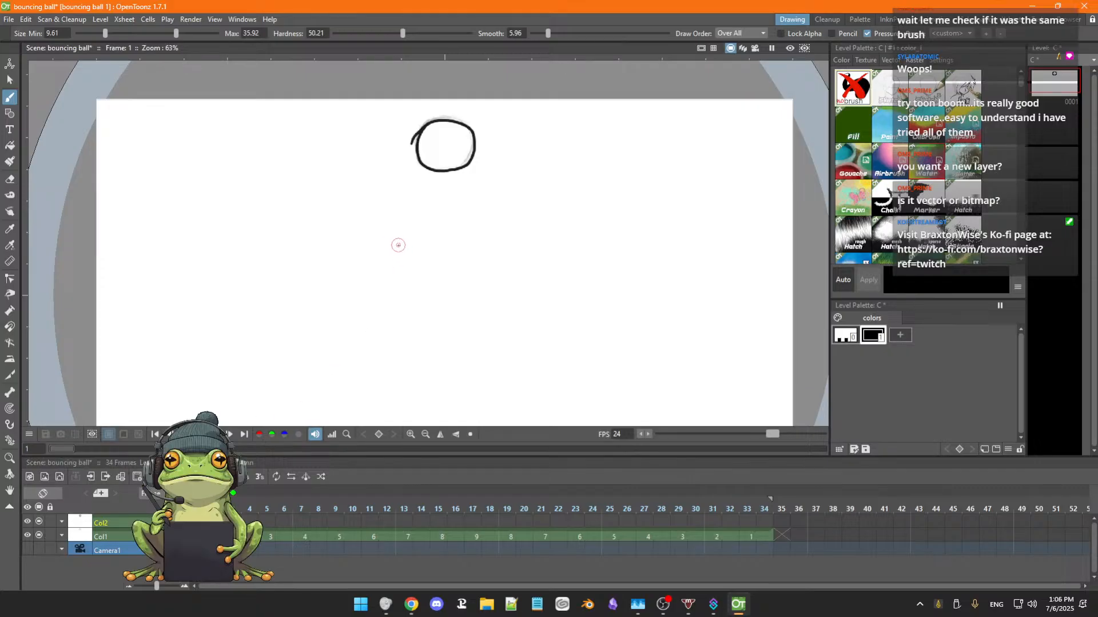
key(a)
mouse_move(421, 130)
mouse_down()
mouse_move(437, 127)
mouse_move(426, 121)
mouse_move(467, 125)
mouse_move(472, 148)
mouse_move(441, 170)
mouse_move(417, 163)
mouse_move(455, 173)
mouse_move(470, 149)
mouse_up()
key(b)
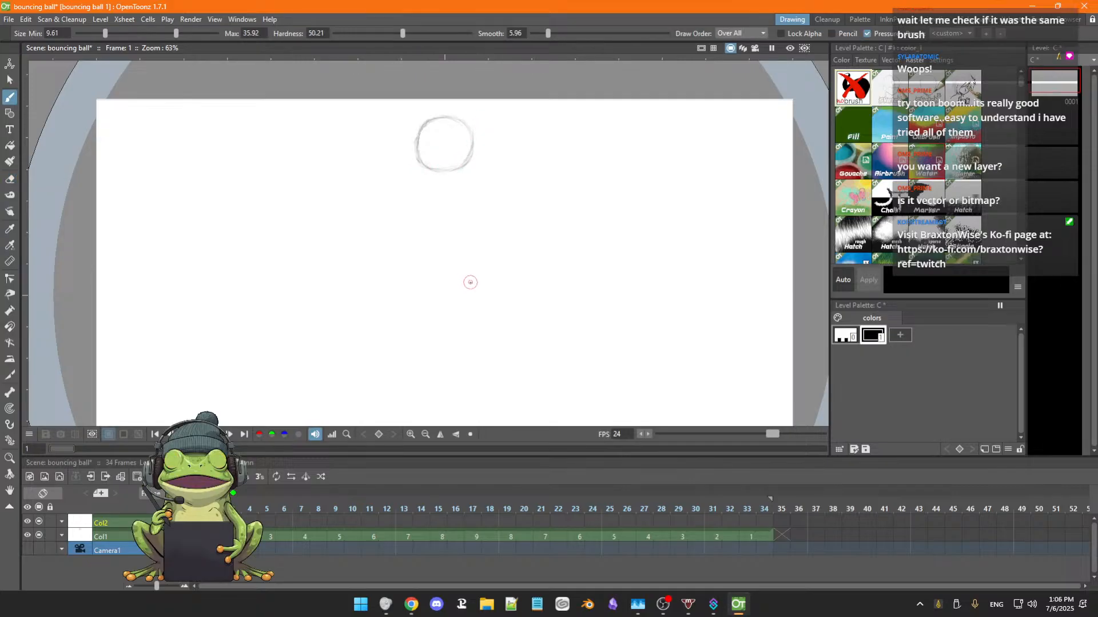
key(ctrl+z)
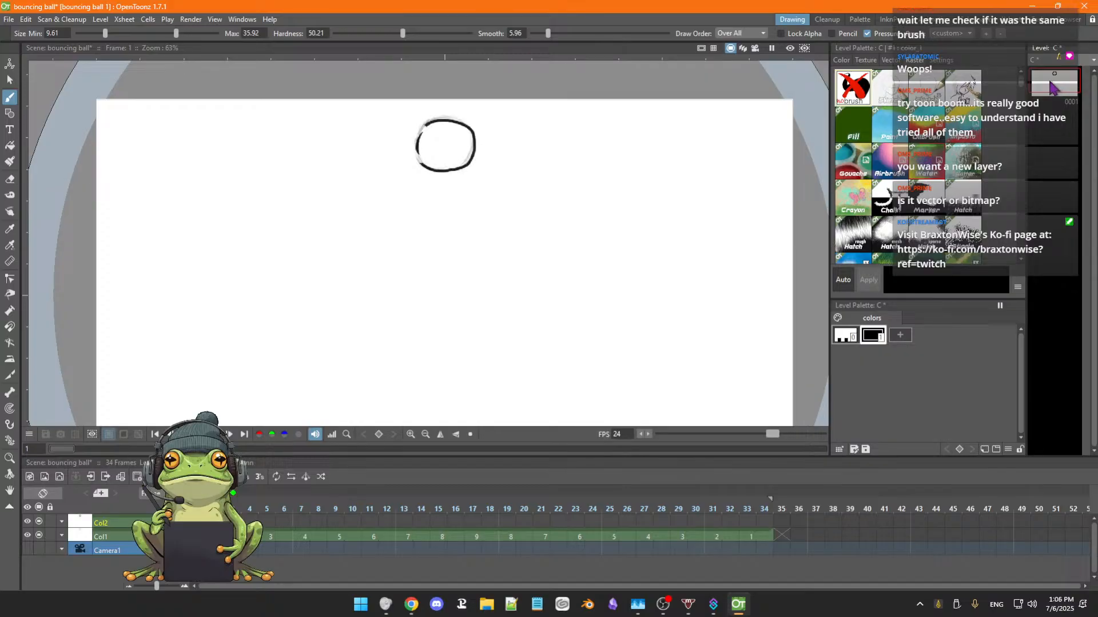
key(ctrl+z)
Delete drawing 0001, the black ball outline, from level C.
right_click(1053, 88)
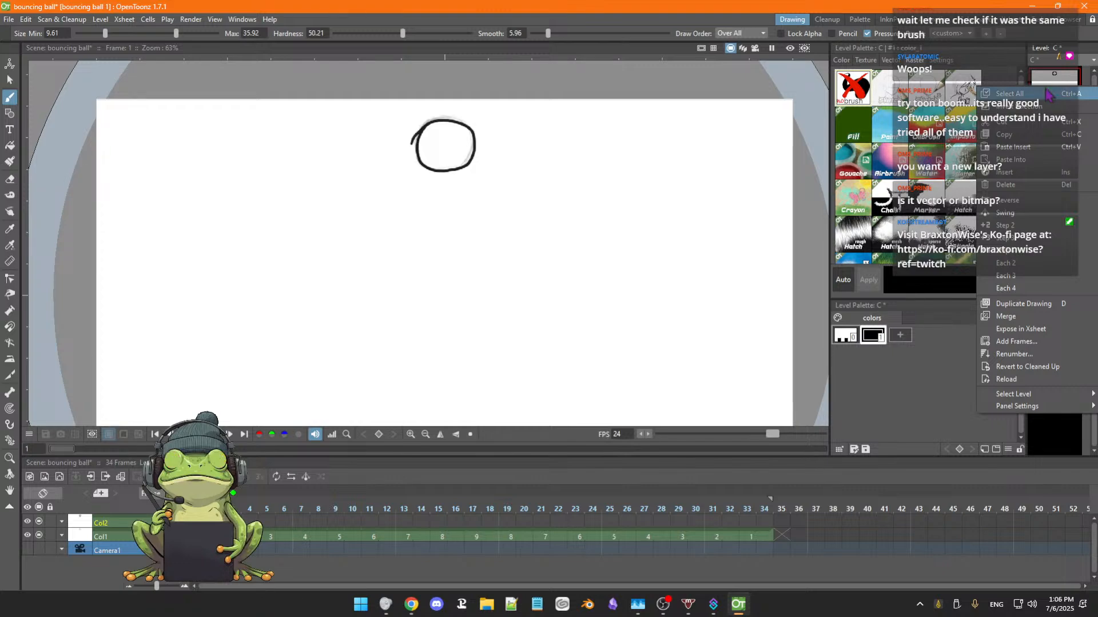
click(1016, 184)
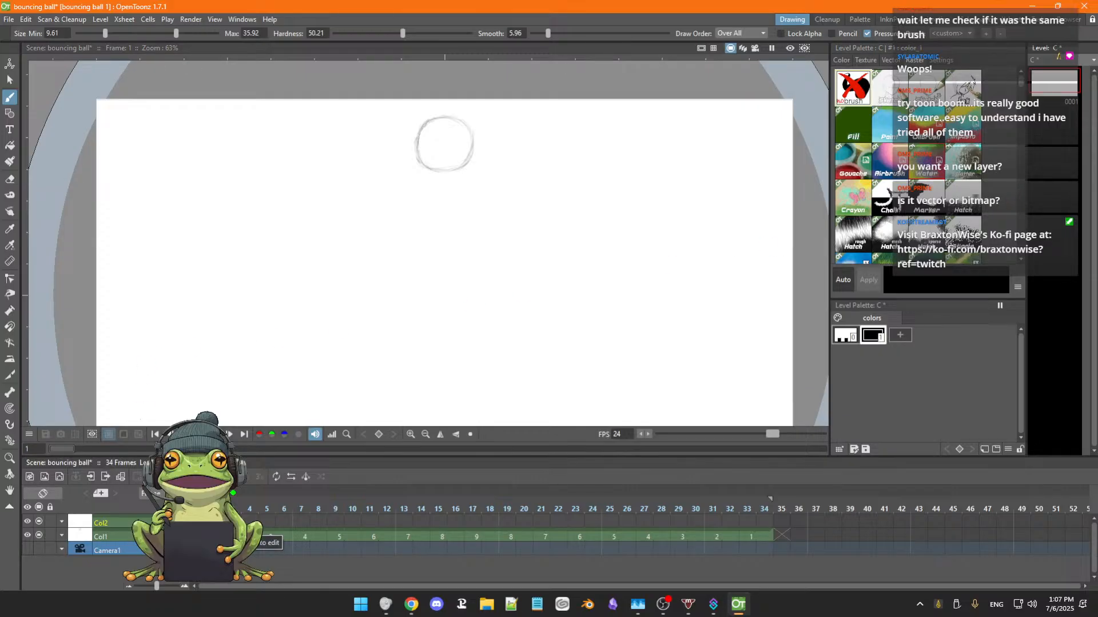
click(62, 522)
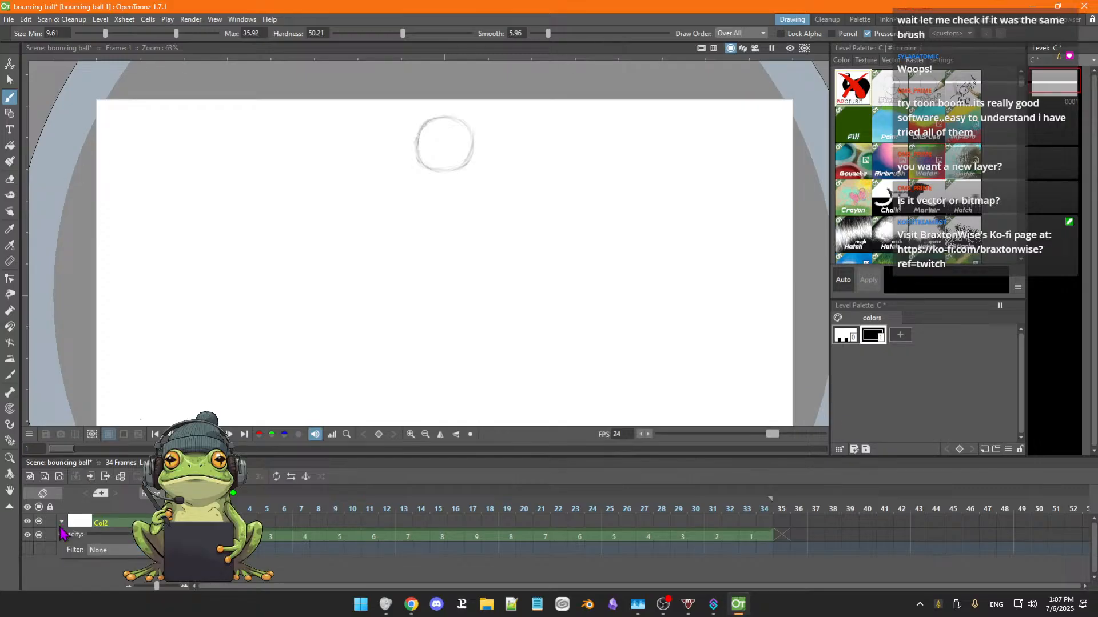
click(62, 523)
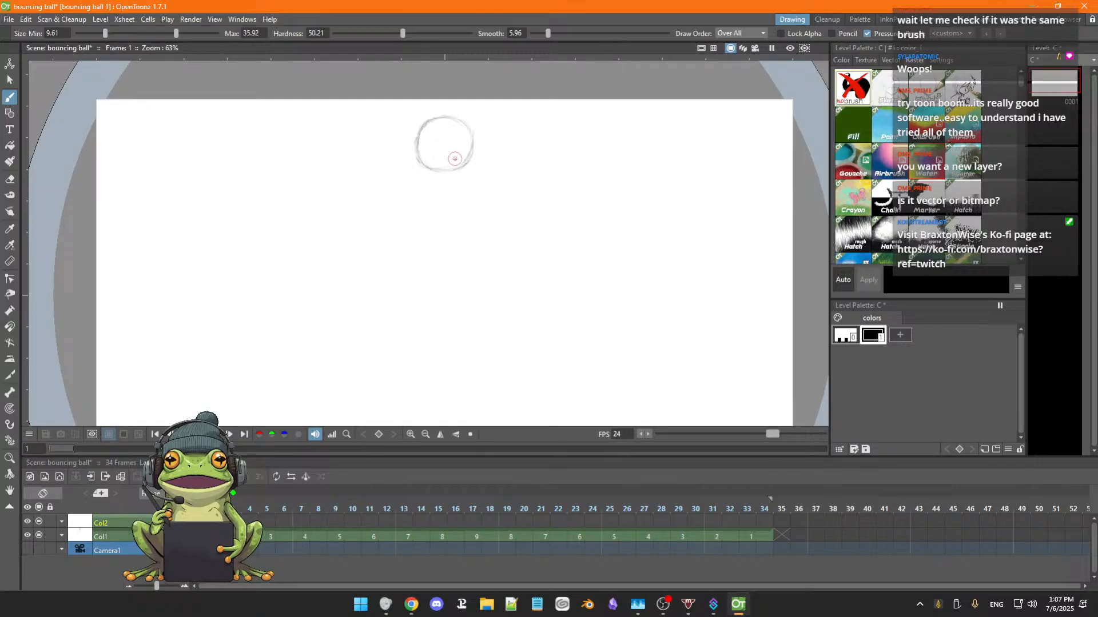
scroll(491, 268, down, 2)
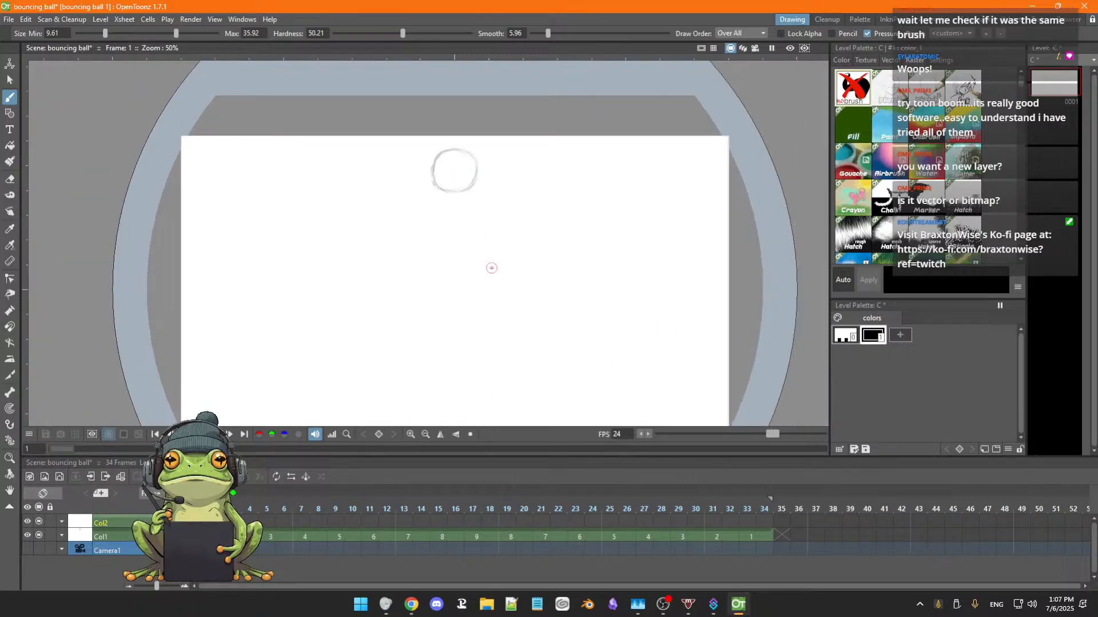
scroll(491, 268, up, 2)
key(space)
drag(518, 296, 518, 282)
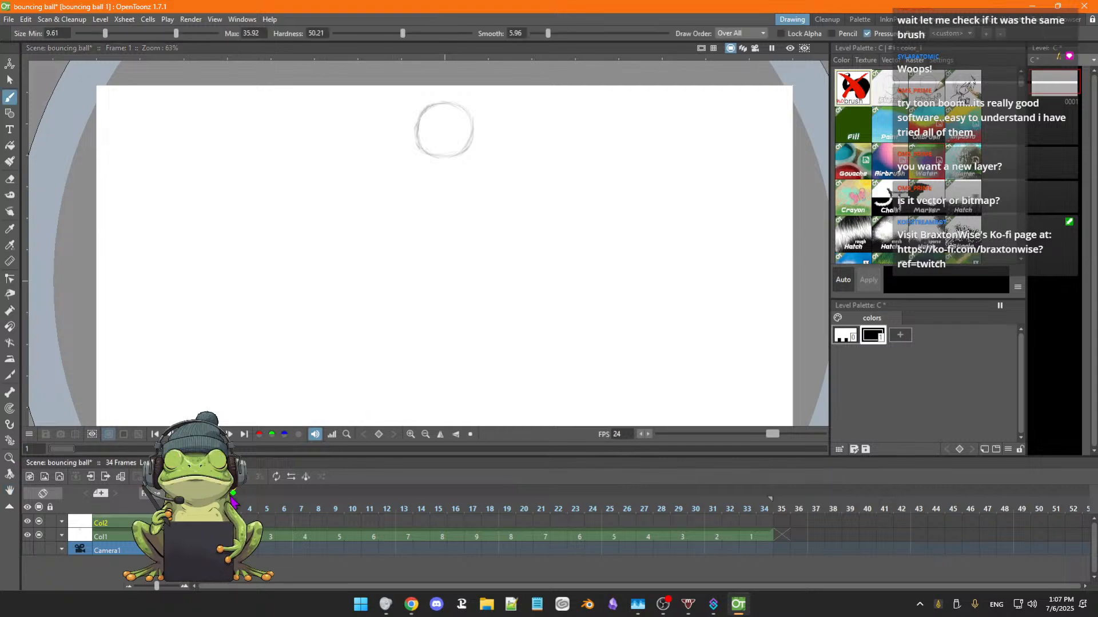
Hide Col2 in the preview and make Col1 the active column for working on the rough drawings.
click(199, 537)
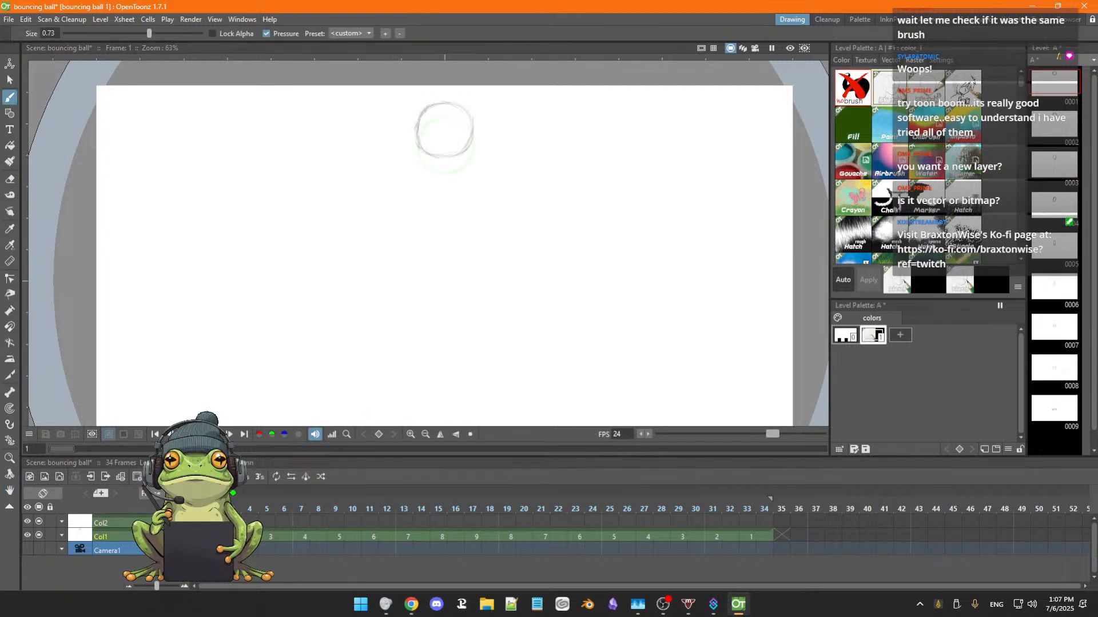
click(28, 524)
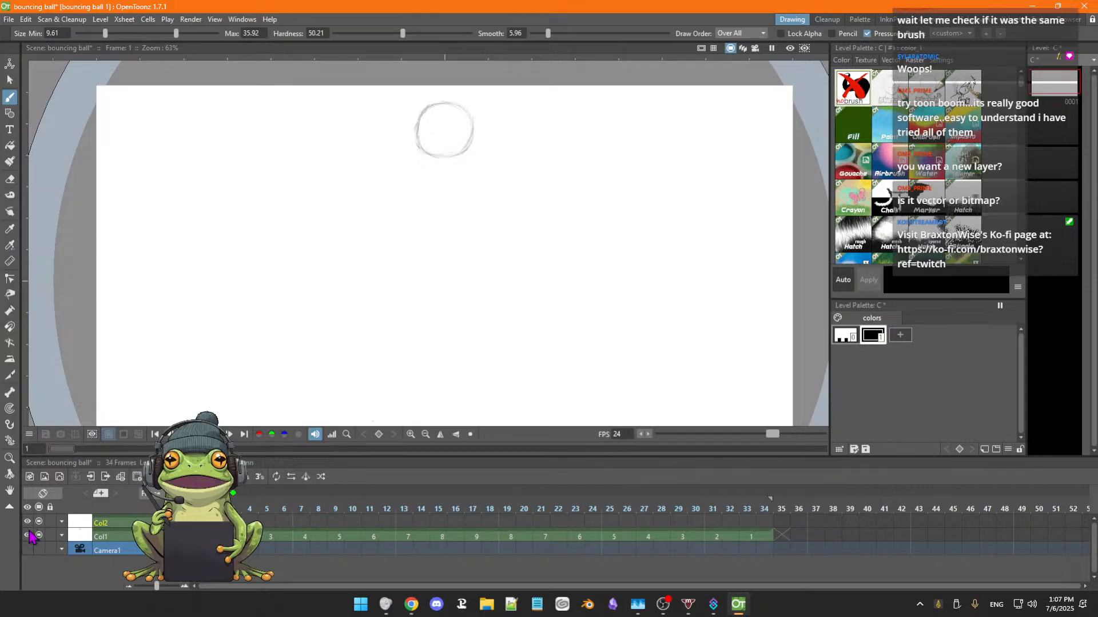
click(113, 538)
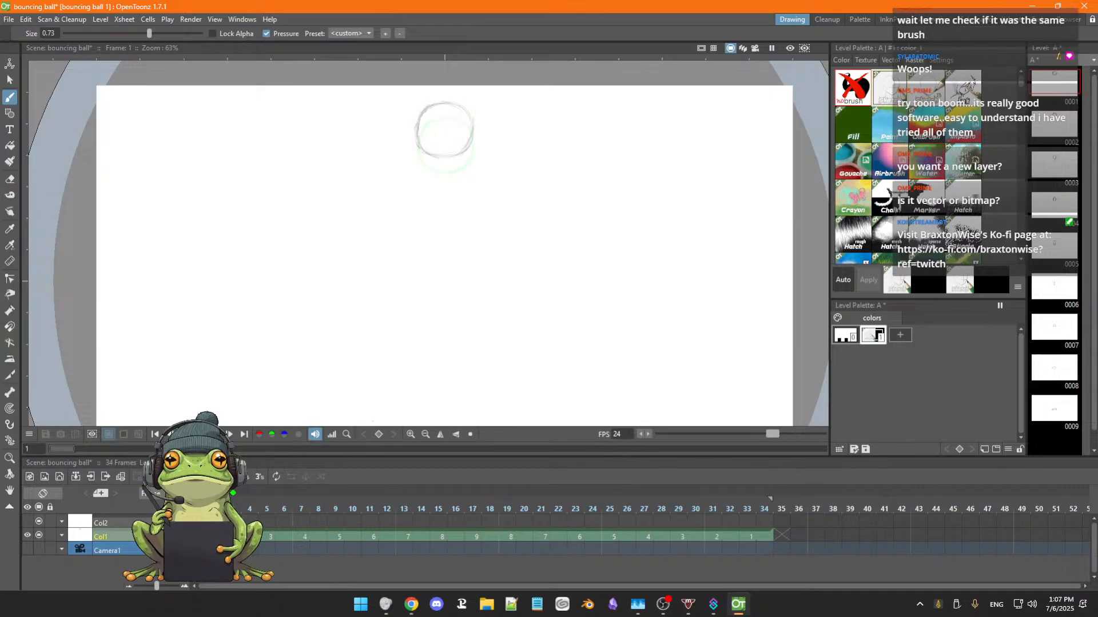
Step through Col1 from frame 1 to frame 11 to review the rough ball drawings with onion skin.
key(Right)
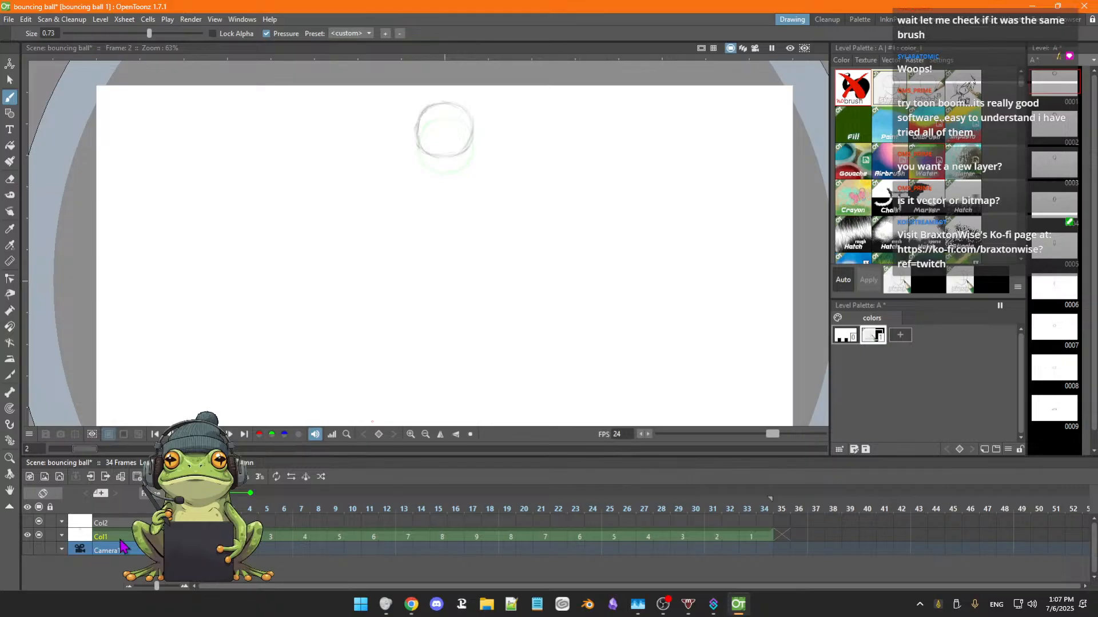
key(Right)
key(Left)
key(Left)
key(Right)
key(Right)
key(Right)
key(Right)
key(Right)
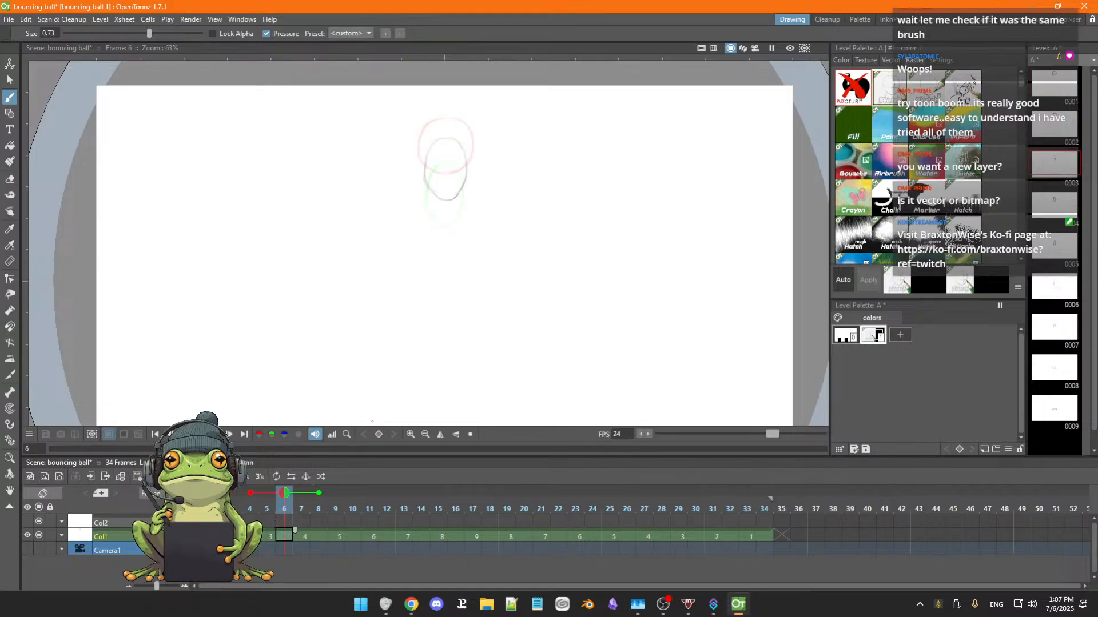
key(Right)
key(Right)
key(Right)
key(Right)
key(Right)
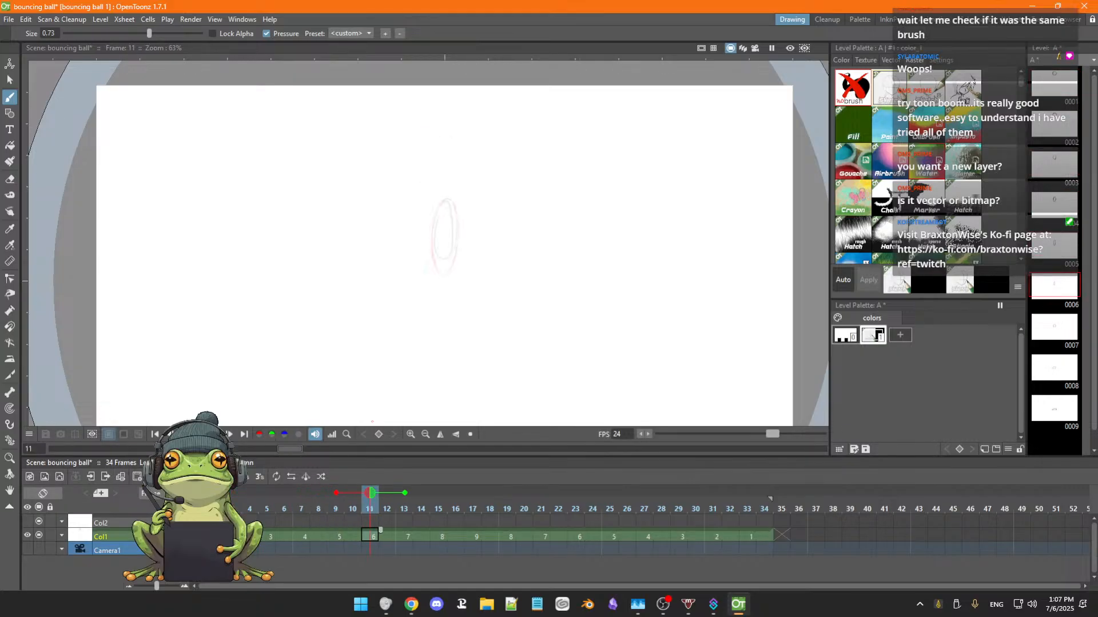
Go back to frame 6 and forward again to frame 11, flipping between frames 10 and 11 to compare the stretched ball drawings.
key(Left)
key(Left)
key(Left)
key(Left)
key(Left)
key(Left)
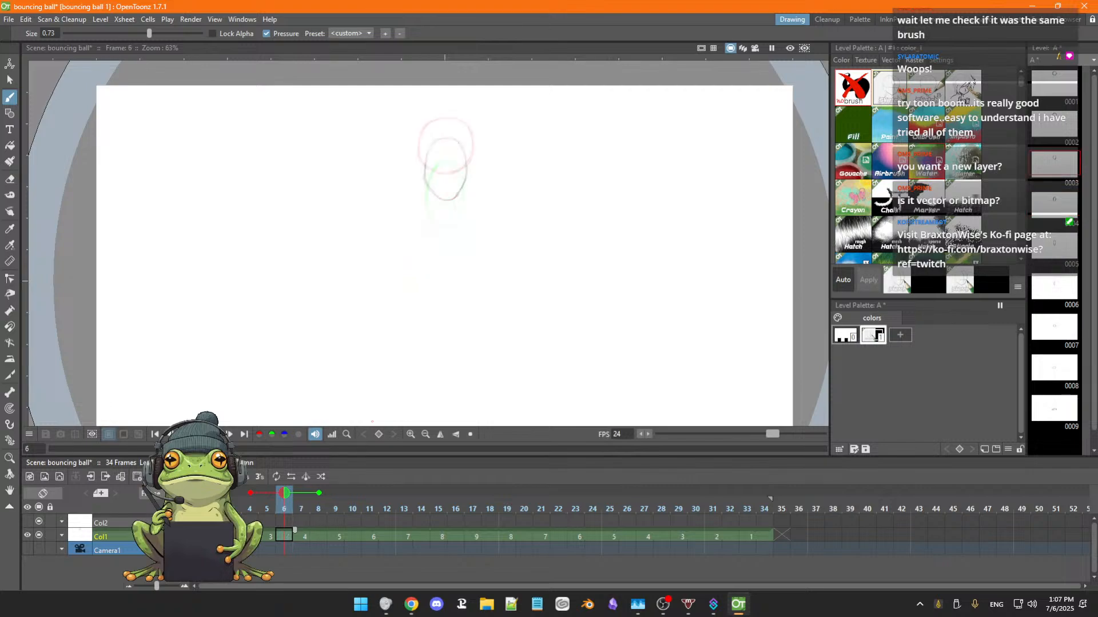
key(Right)
key(Right)
key(Right)
key(Right)
key(Right)
key(Right)
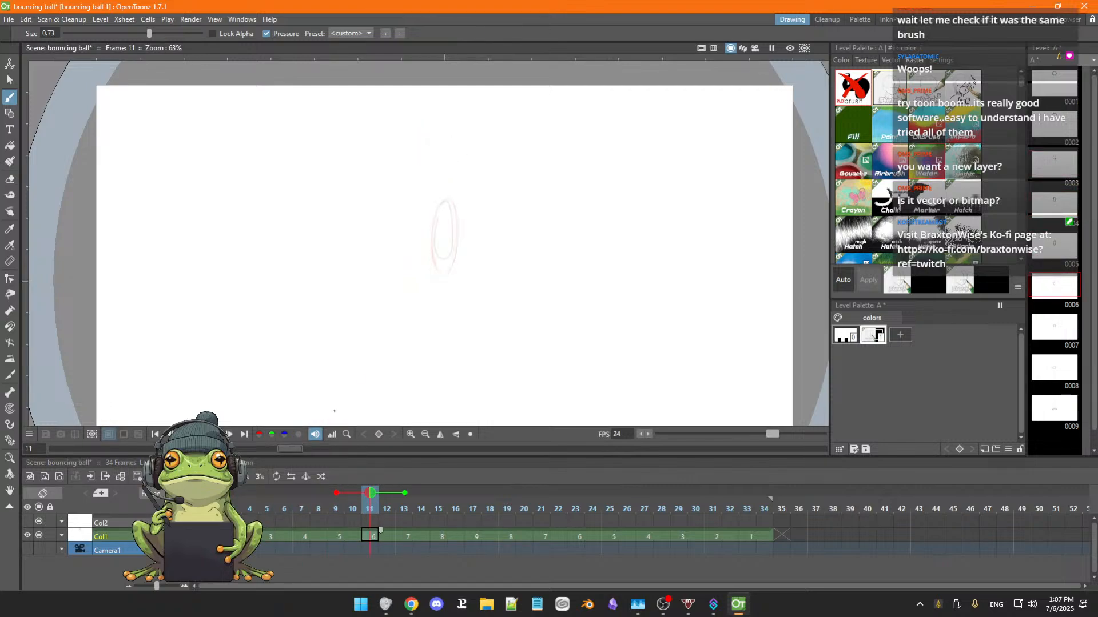
key(Left)
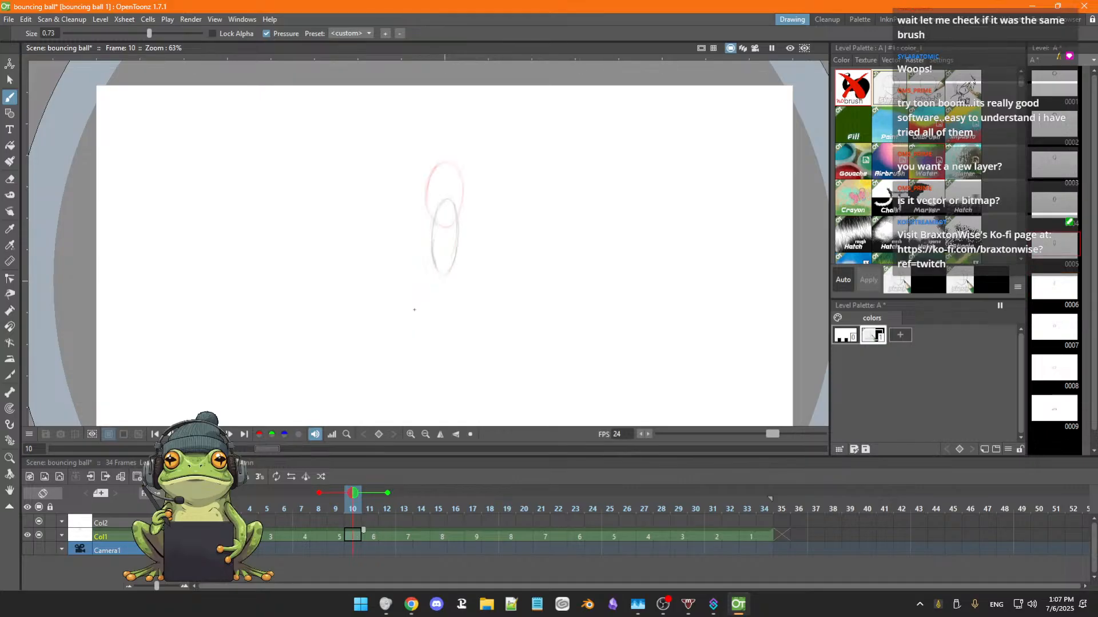
key(Right)
key(Left)
key(Right)
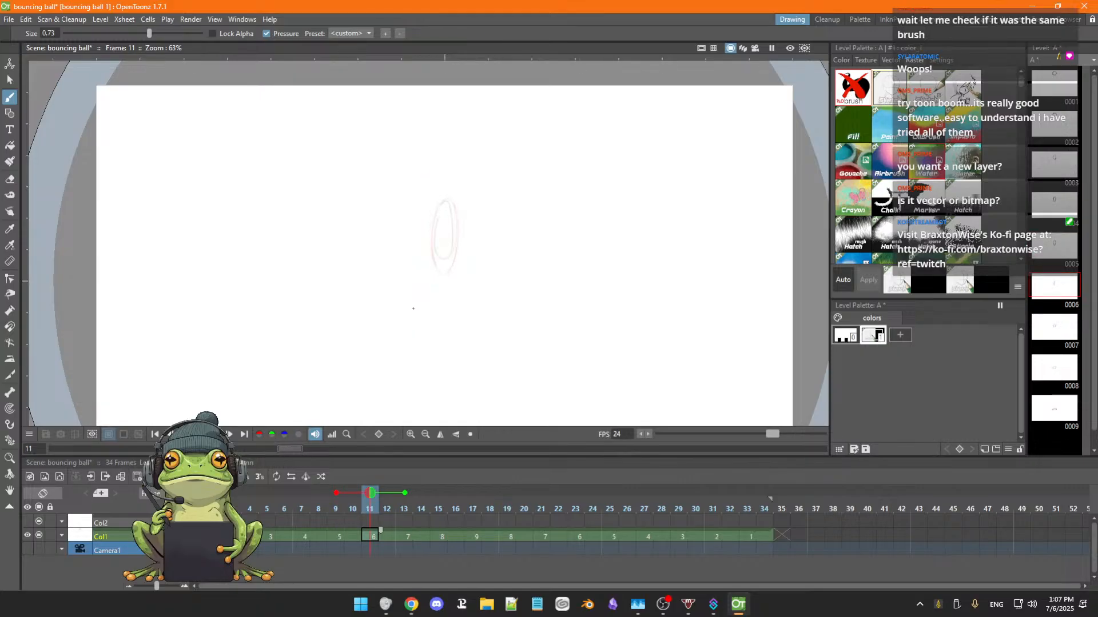
Erase the rough stretched ball from Col1's drawing 6 at frame 11 and switch back to the Brush tool.
key(a)
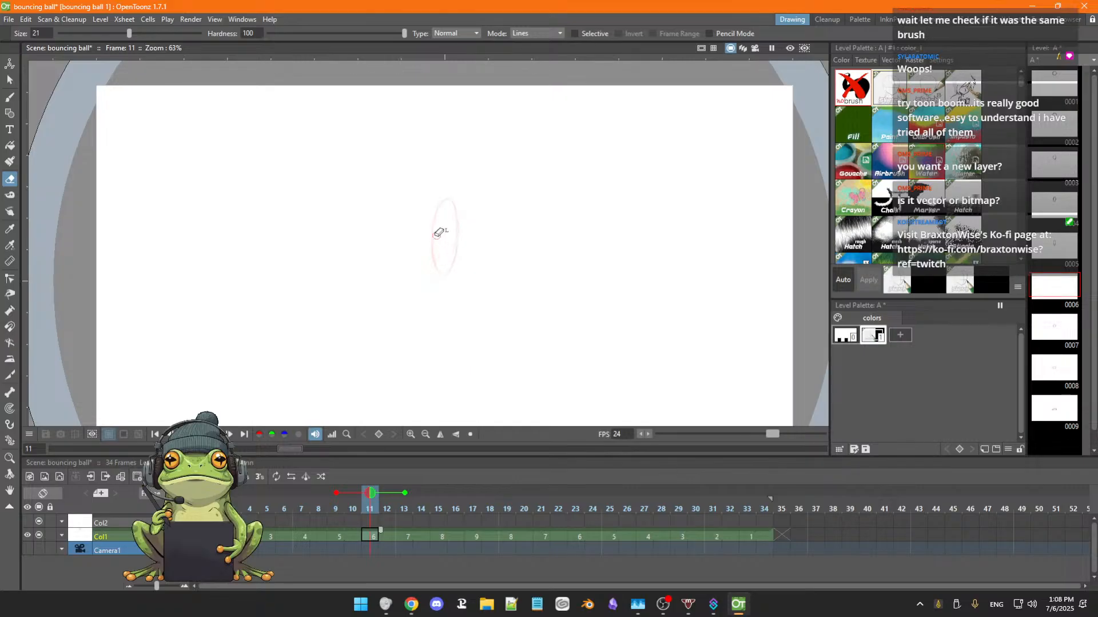
key(b)
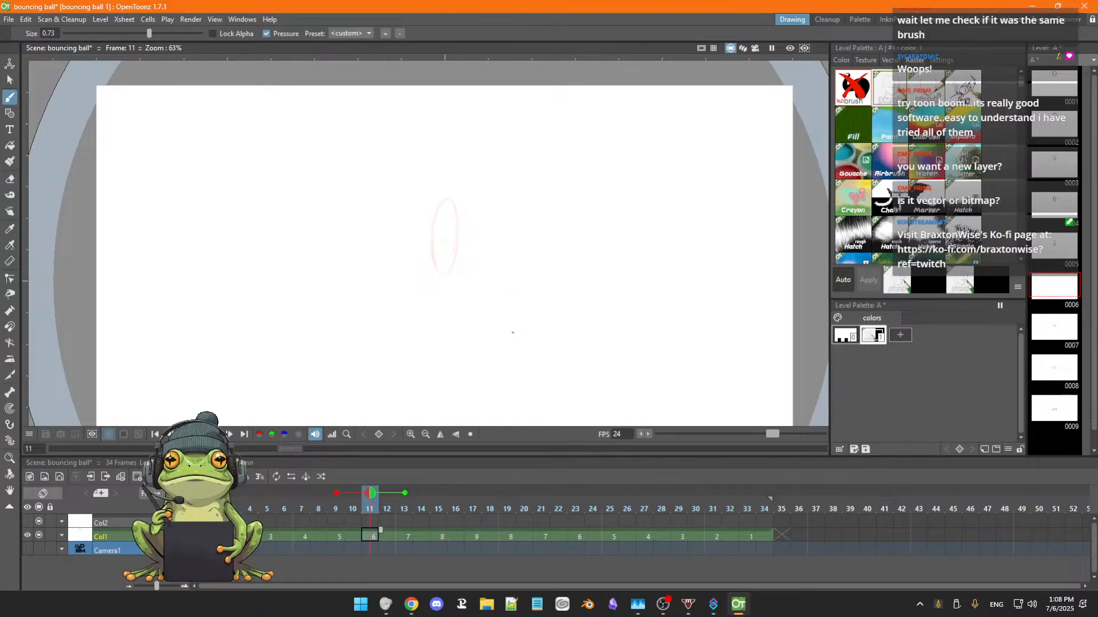
Flip between frames 9 and 11 of Col1 to check the spacing for redrawing drawing 6.
key(comma)
key(comma)
key(comma)
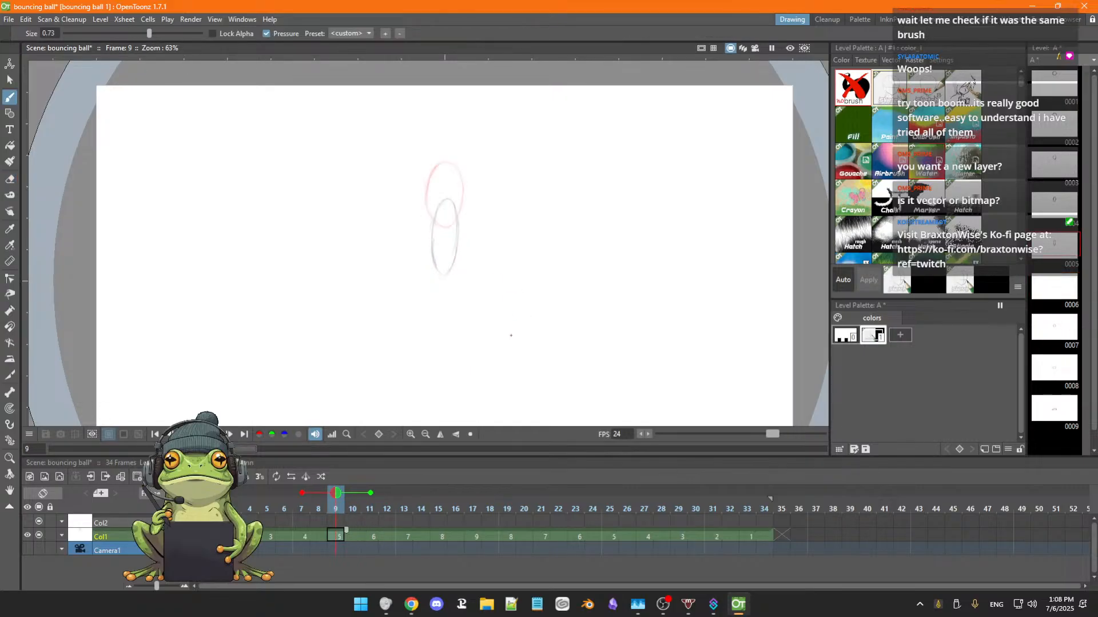
key(period)
key(period)
key(period)
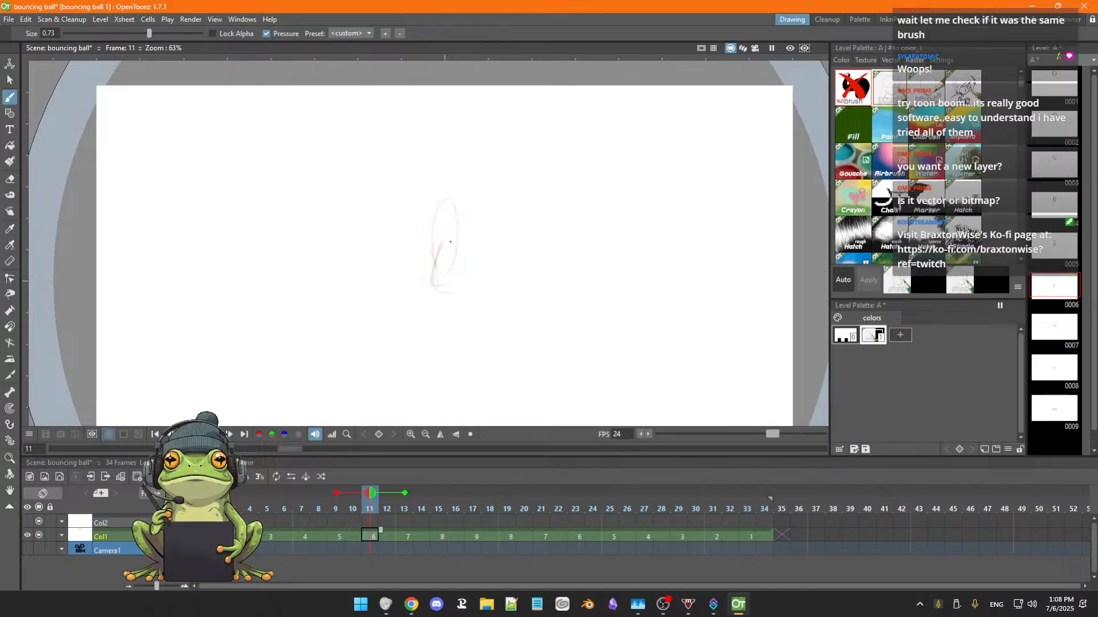
Undo the last two brush strokes and sketch the sides of the stretched ball again in Col1's drawing 6 at frame 11.
key(ctrl+z)
key(ctrl+z)
drag(435, 259, 434, 298)
mouse_move(433, 275)
mouse_down()
mouse_move(444, 318)
mouse_move(436, 266)
mouse_move(444, 329)
mouse_move(450, 247)
mouse_move(449, 317)
mouse_up()
Flip between frames 6 and 11 of Col1 to compare the new stretched ball with the earlier falling drawings.
key(comma)
key(comma)
key(comma)
key(comma)
key(comma)
key(comma)
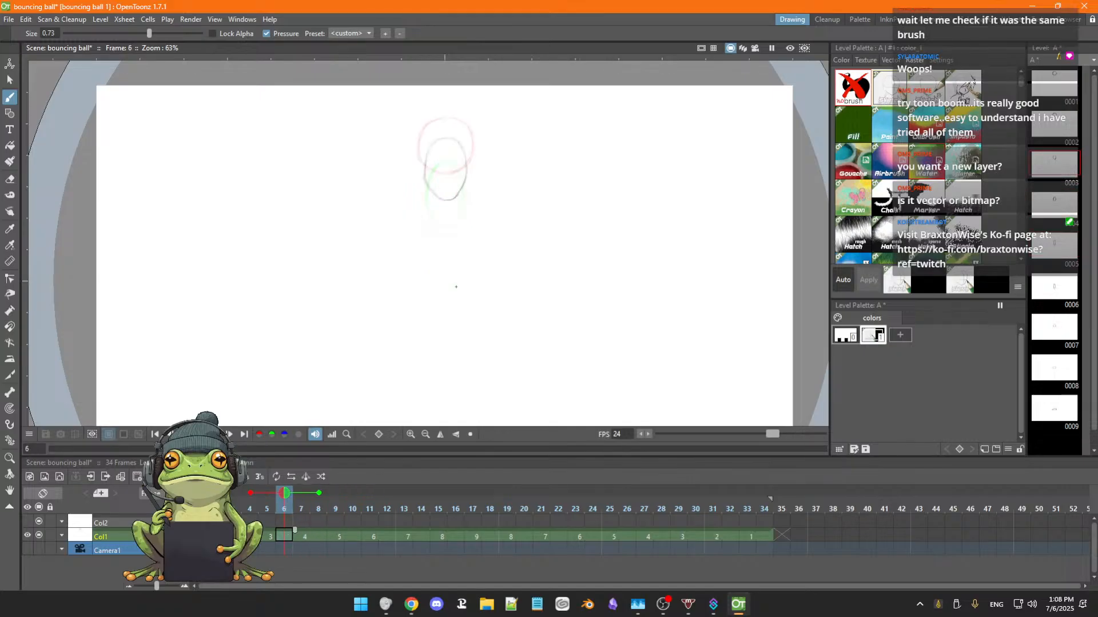
key(period)
key(period)
key(period)
key(period)
key(period)
key(period)
key(period)
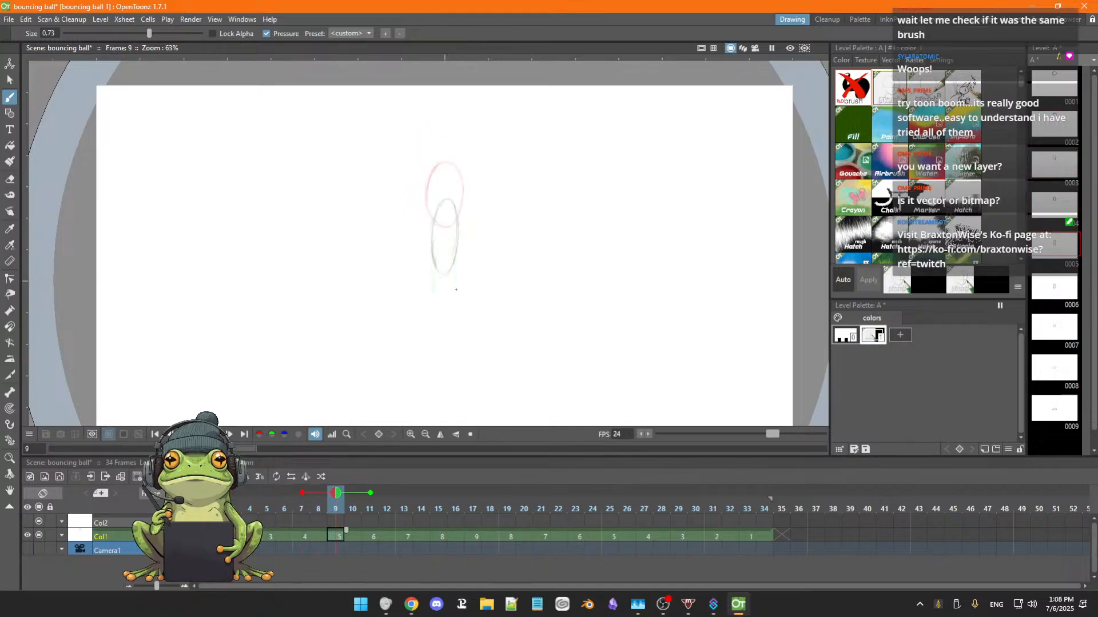
key(period)
key(comma)
key(comma)
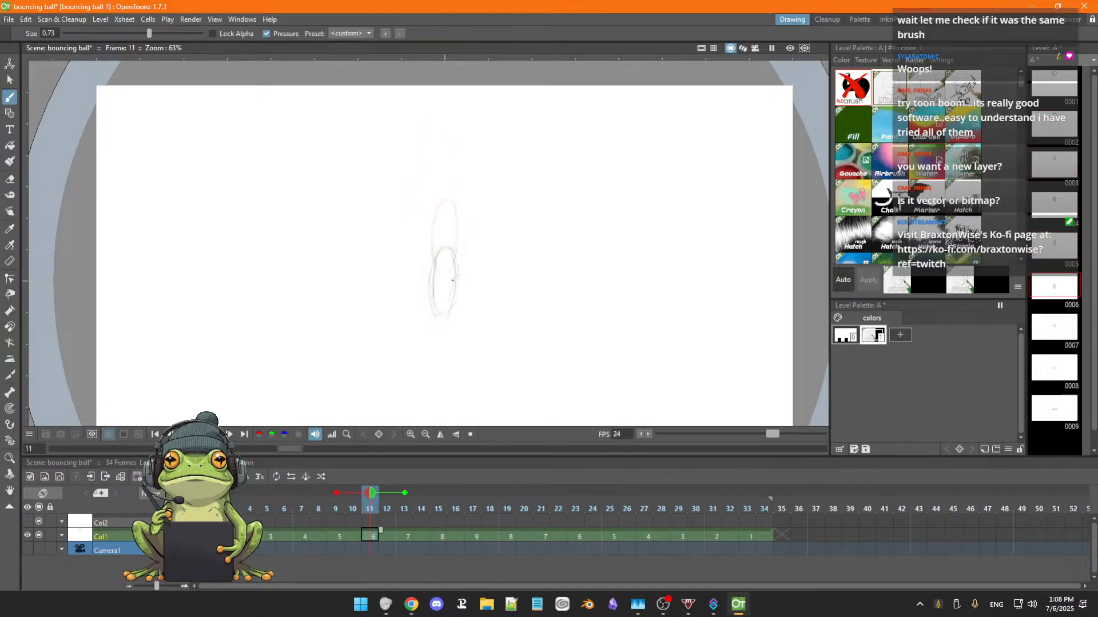
Rework the stretched ball in drawing 6 at frame 11 into a narrow-topped, wider-bottomed egg shape, erasing the stray lines.
drag(435, 264, 433, 296)
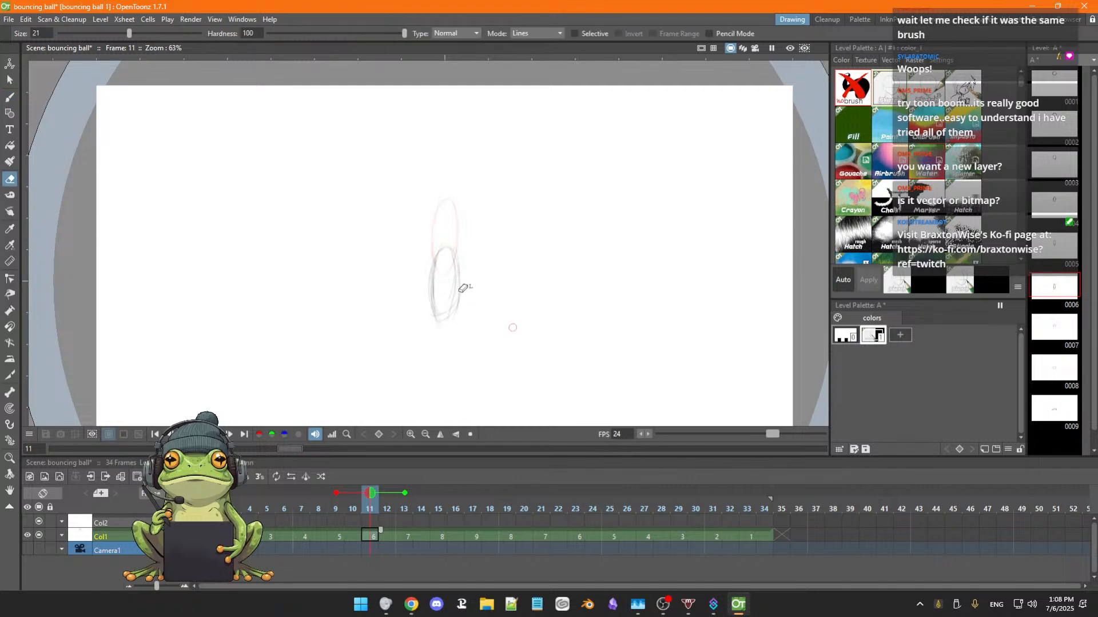
key(a)
drag(464, 298, 439, 329)
drag(457, 260, 437, 322)
key(b)
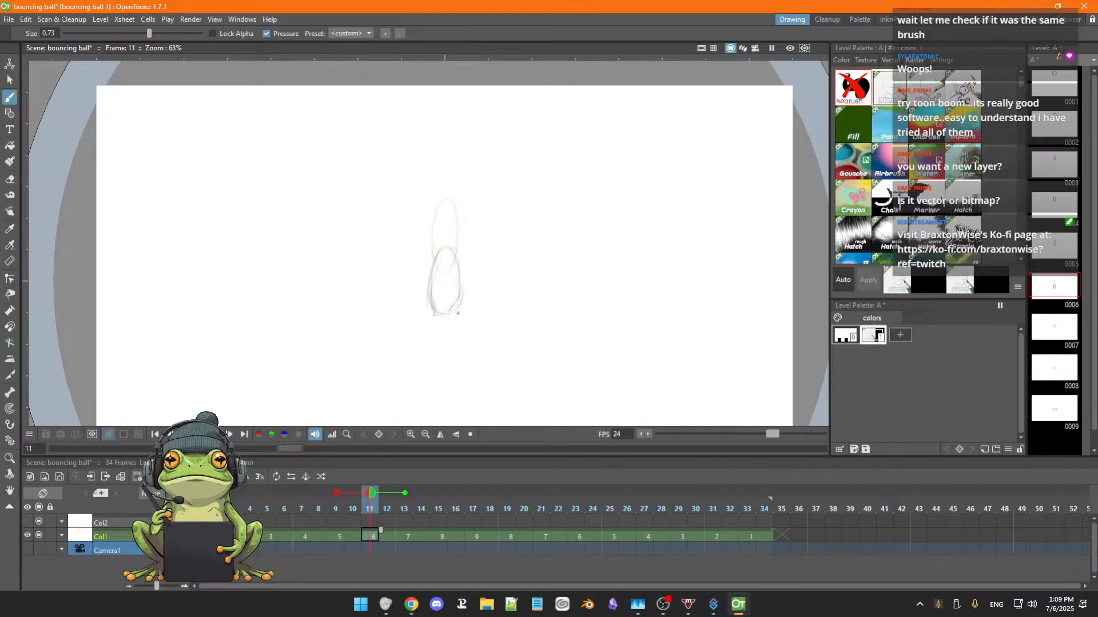
key(e)
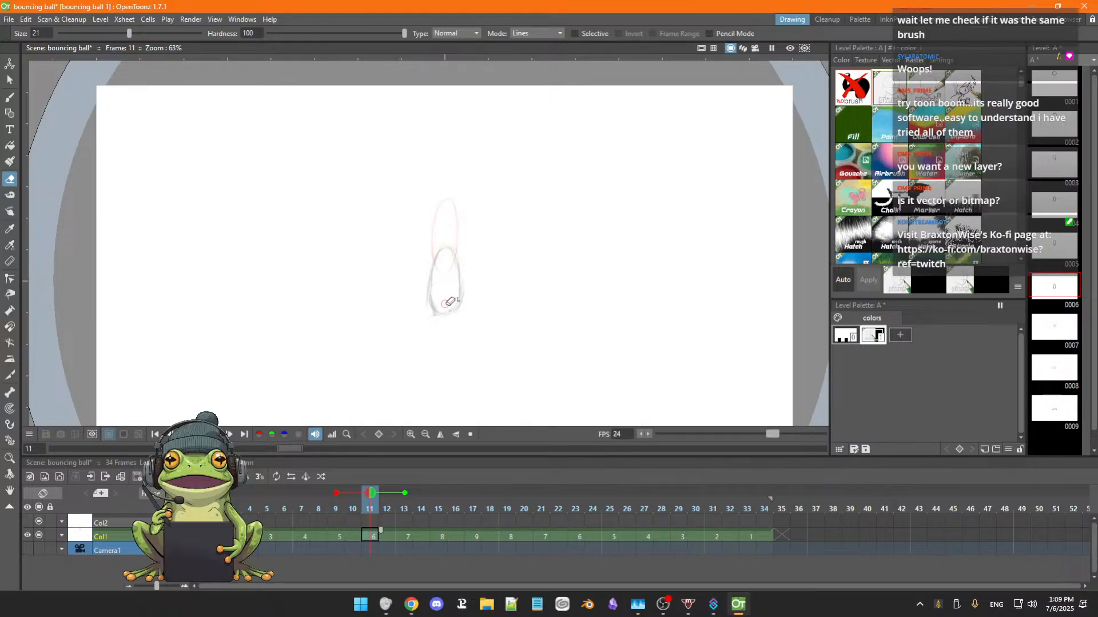
key(b)
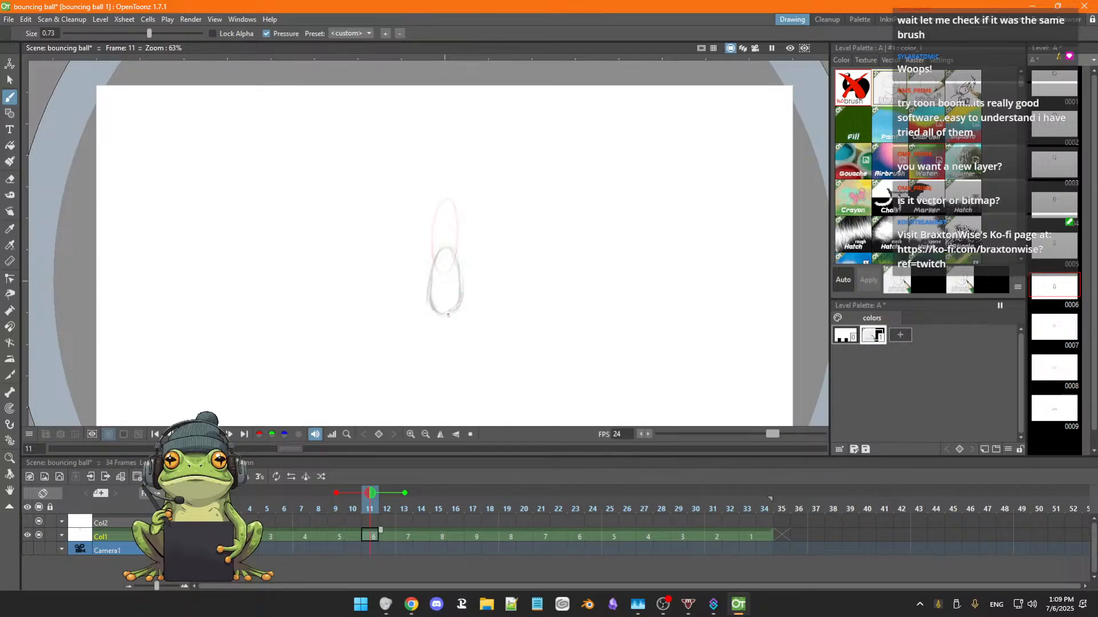
Erase the old ball in drawing 7 at frame 13 and sketch a wide, rounded triangular ball overlapping the previous drawing's lower end.
key(period)
key(period)
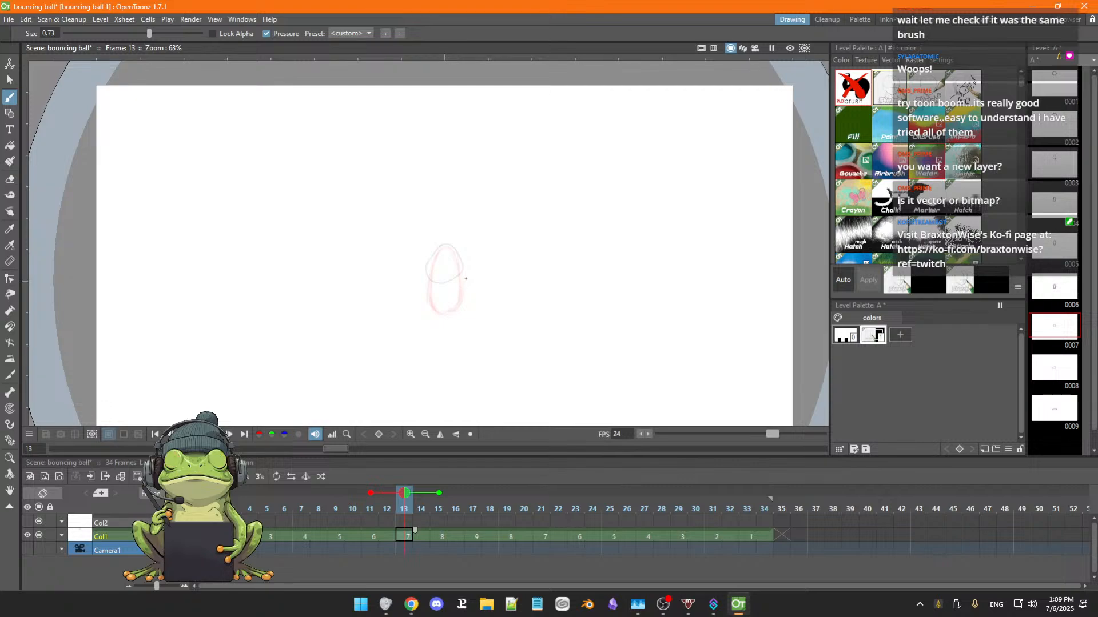
key(e)
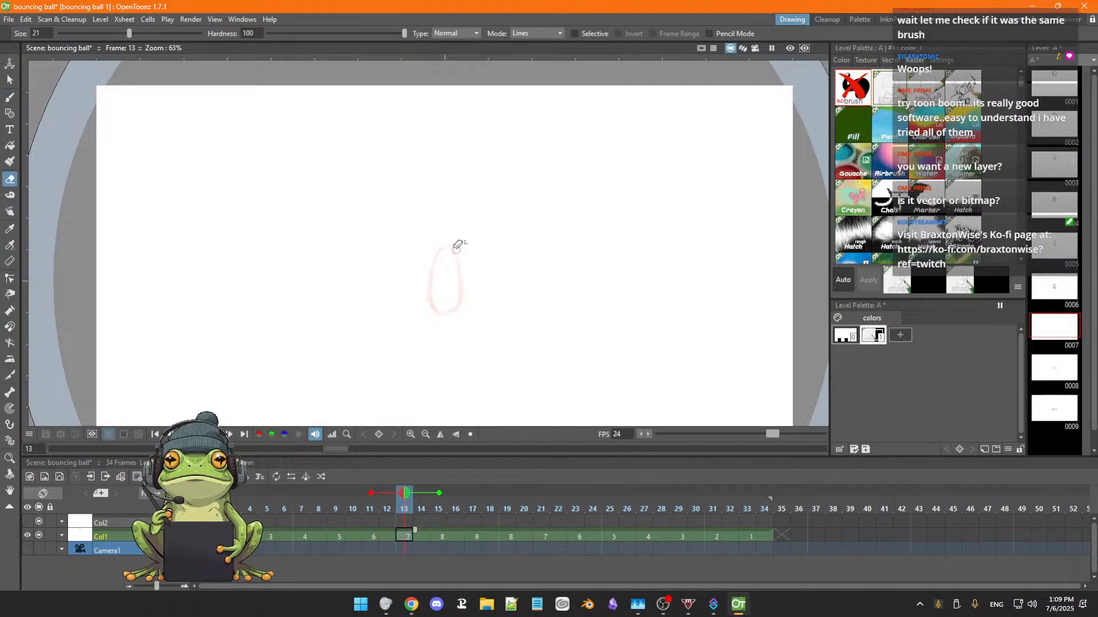
key(b)
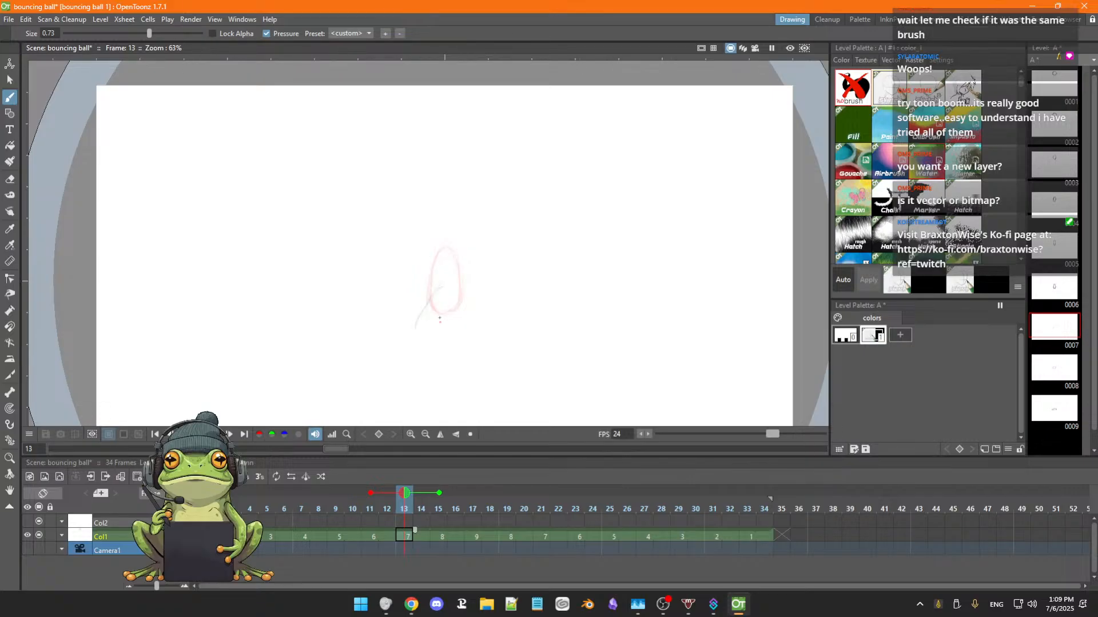
drag(417, 325, 451, 334)
drag(430, 297, 459, 290)
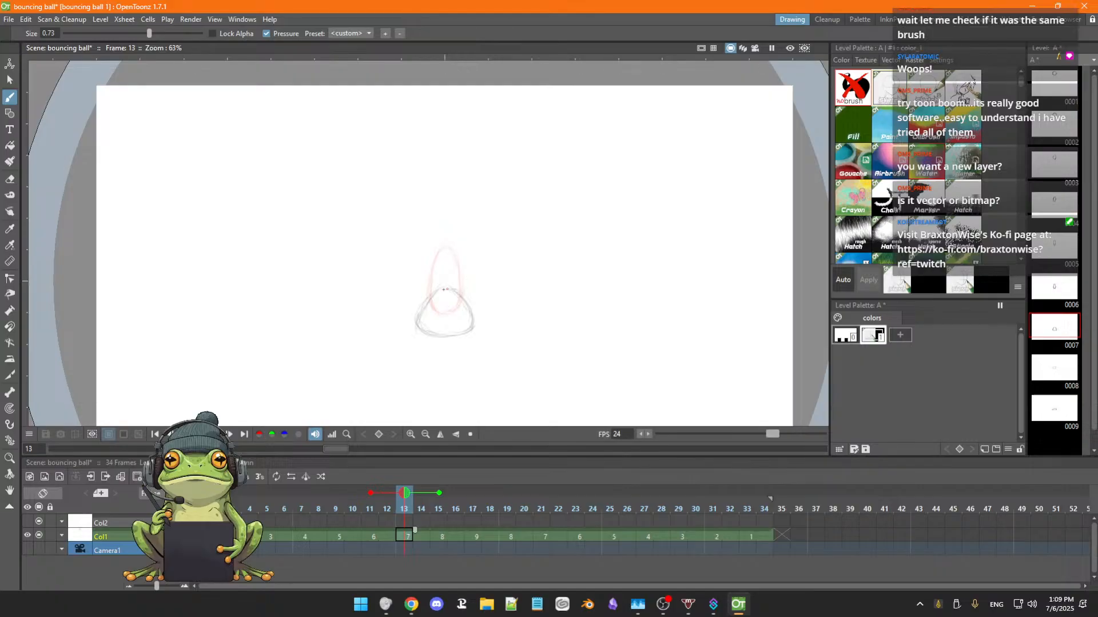
Flip back to frame 9 and forward to frame 13 to check the motion from stretch into impact.
key(Left)
key(Left)
key(Left)
key(Left)
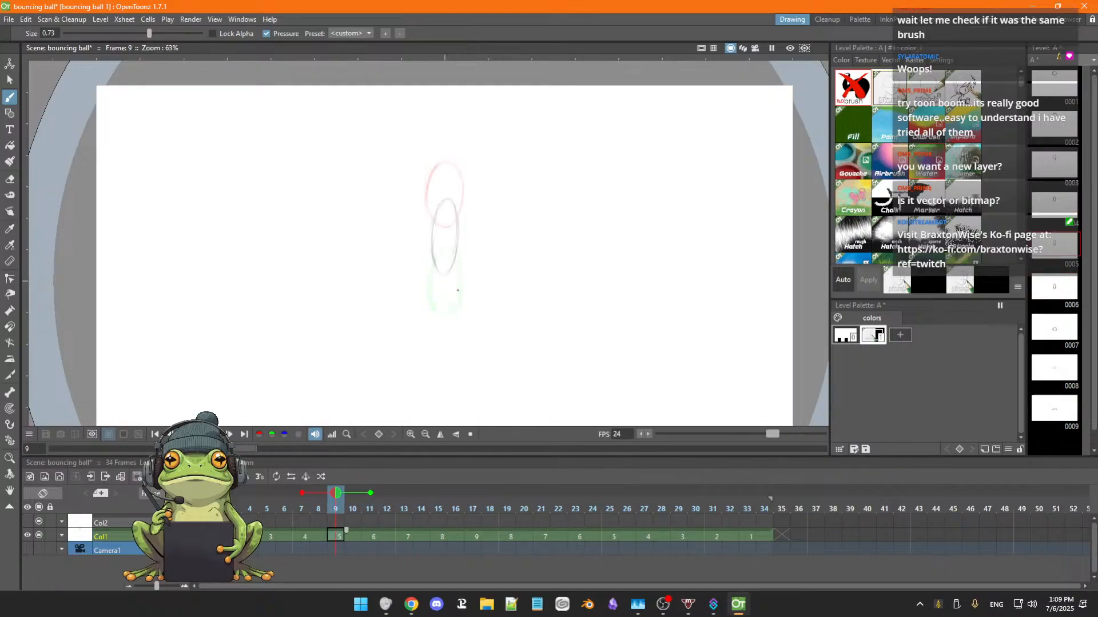
key(Right)
key(Right)
key(Right)
key(Right)
key(Right)
key(Right)
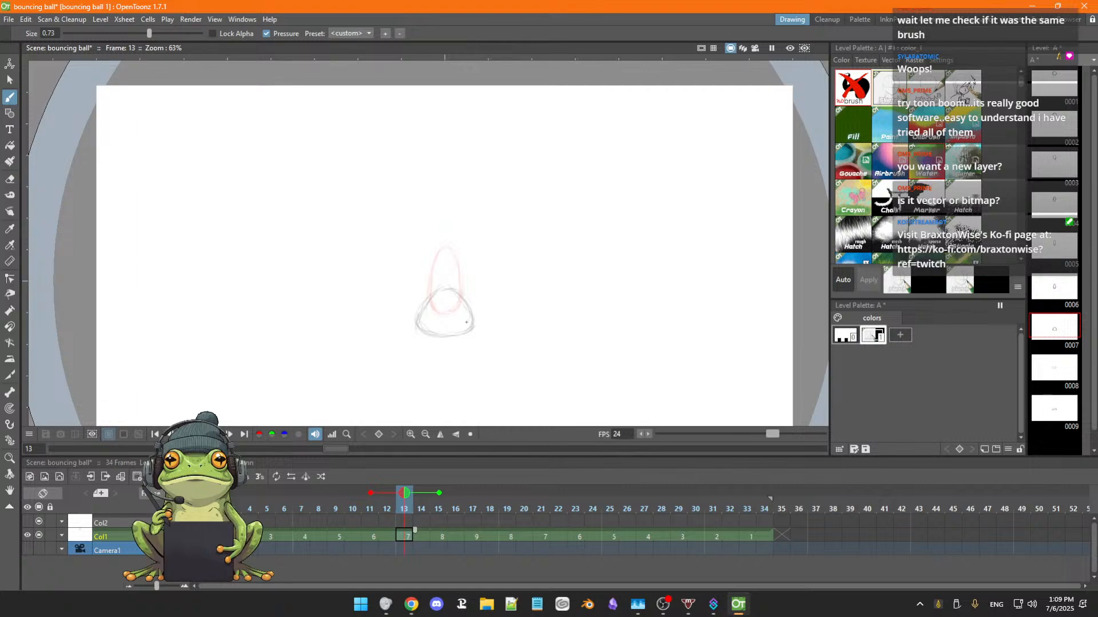
Sketch a wide squashed ball just below the previous pose in drawing 8 at frame 15 and erase its excess inner lines.
key(Right)
key(Right)
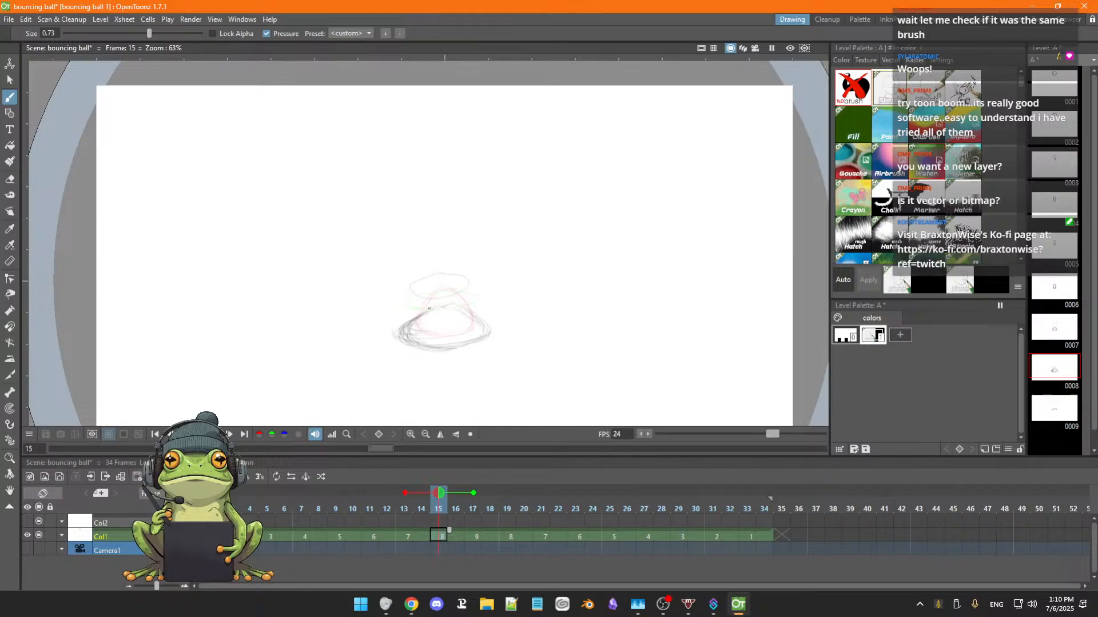
key(e)
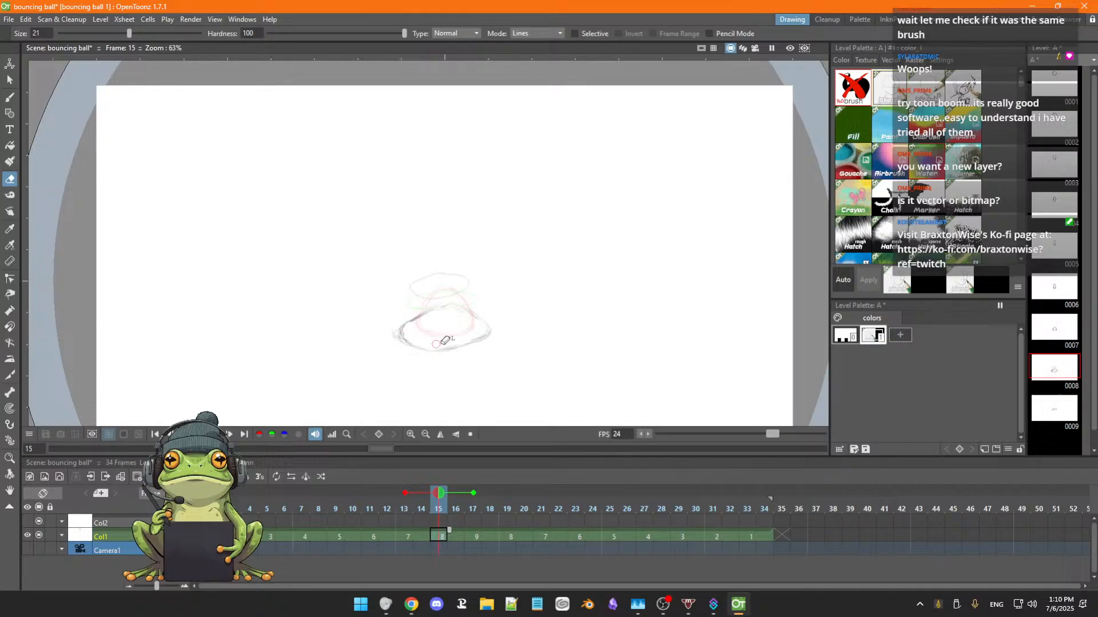
key(b)
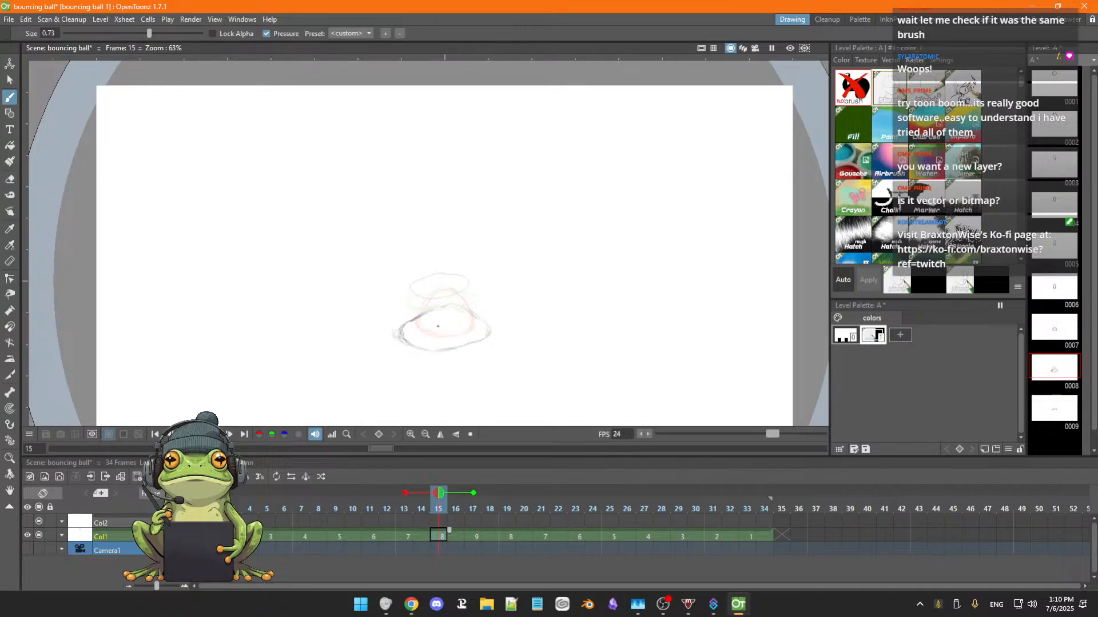
Step through Col1 from frame 15 past frame 19 and back to frame 17 to compare the squashed ball drawings.
scroll(438, 326, up, 1)
key(period)
key(period)
key(period)
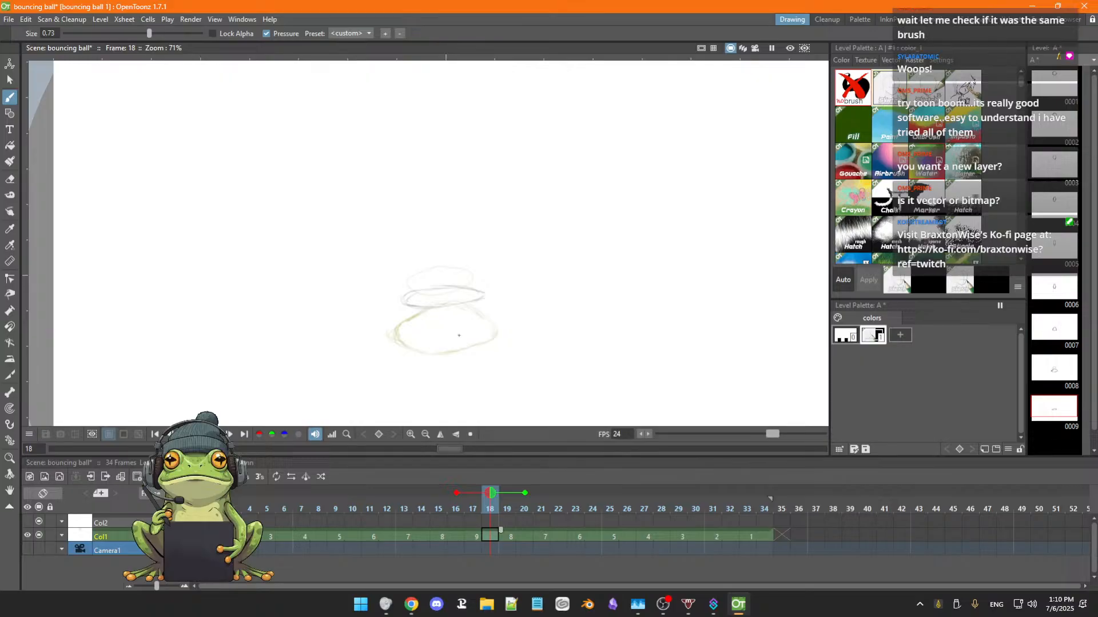
key(period)
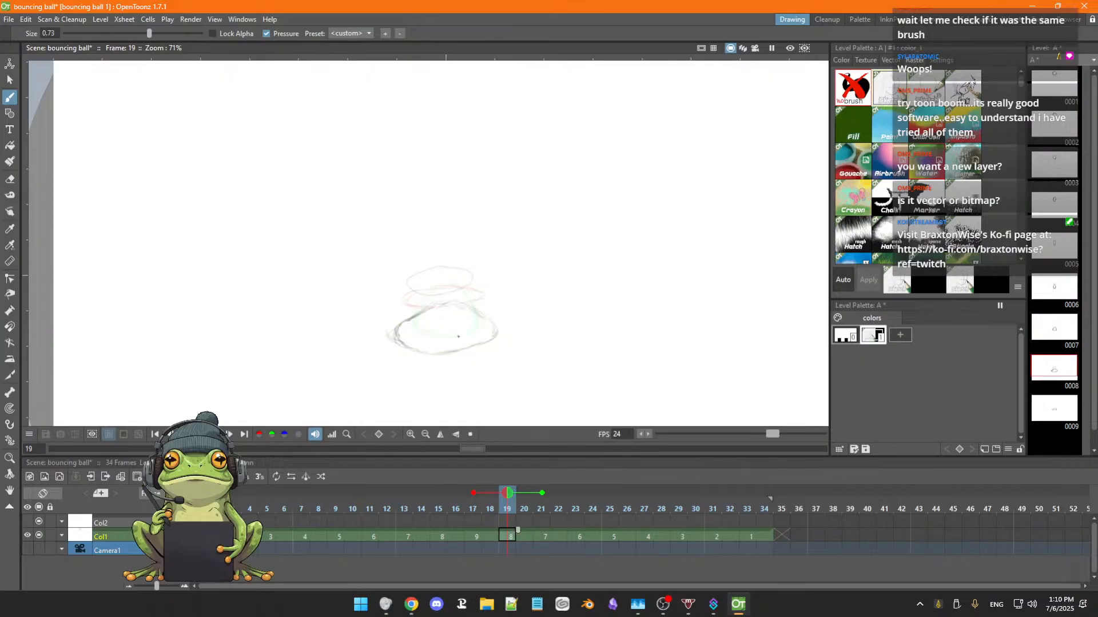
key(period)
key(period)
key(comma)
key(comma)
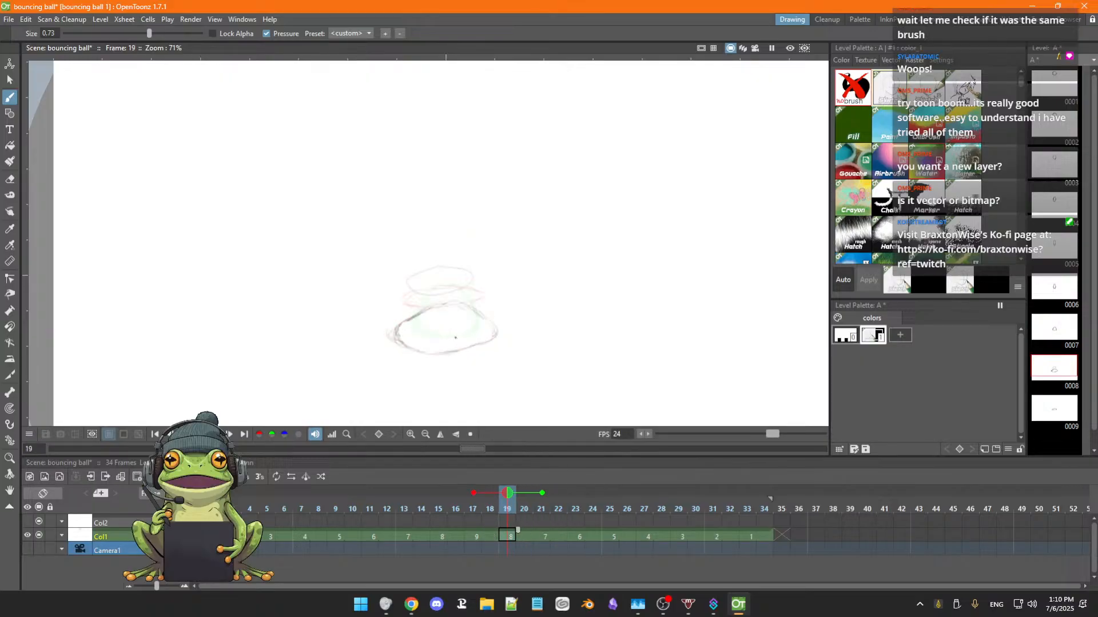
key(comma)
key(comma)
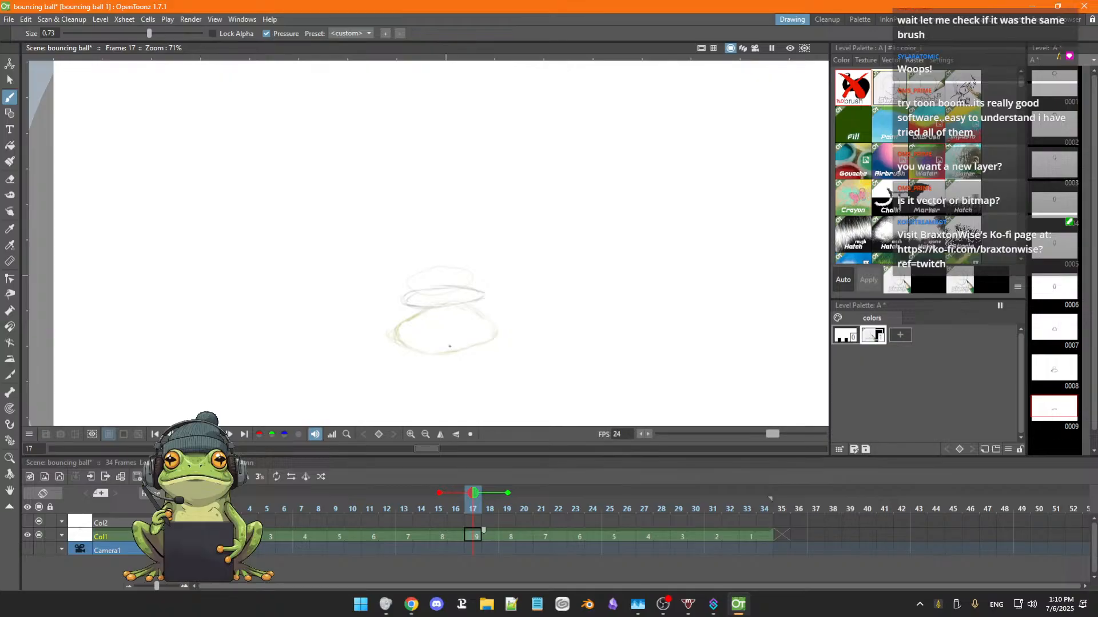
Flip back and forth between frames 14 and 22 of Col1, ending on frame 17, to judge the squash and rebound.
key(comma)
key(comma)
key(comma)
key(period)
key(period)
key(period)
key(period)
key(period)
key(period)
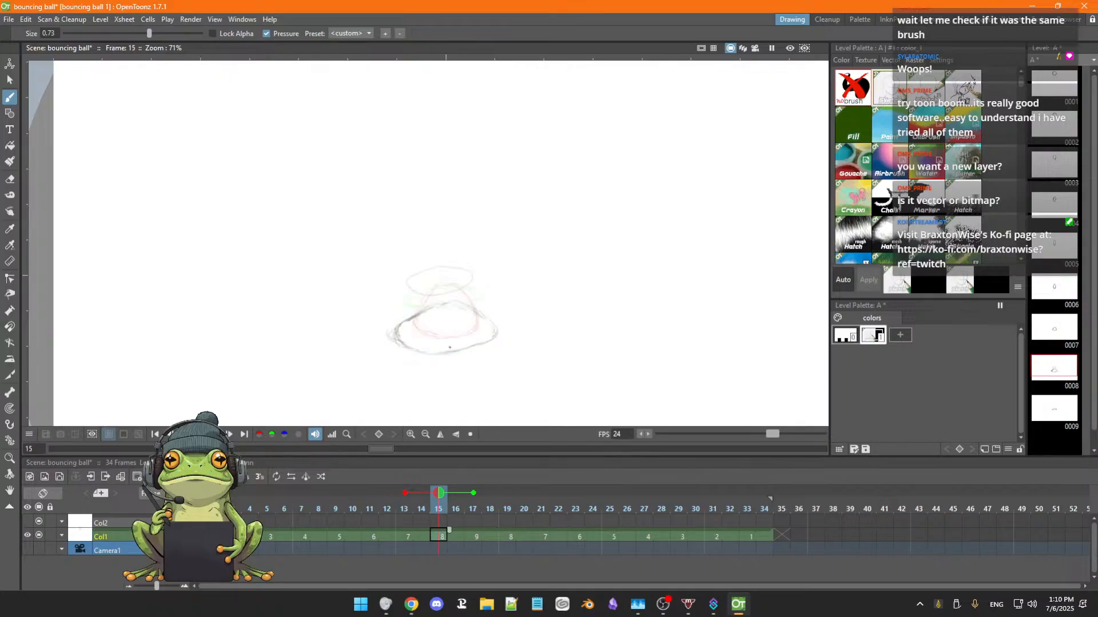
key(period)
key(period)
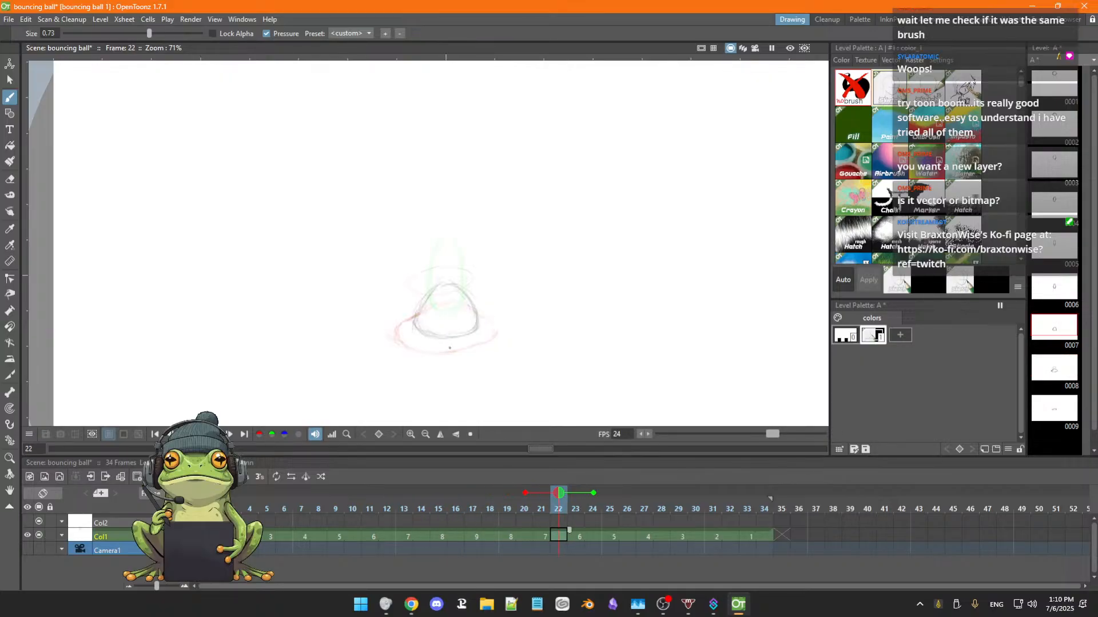
key(comma)
key(comma)
key(comma)
key(comma)
key(comma)
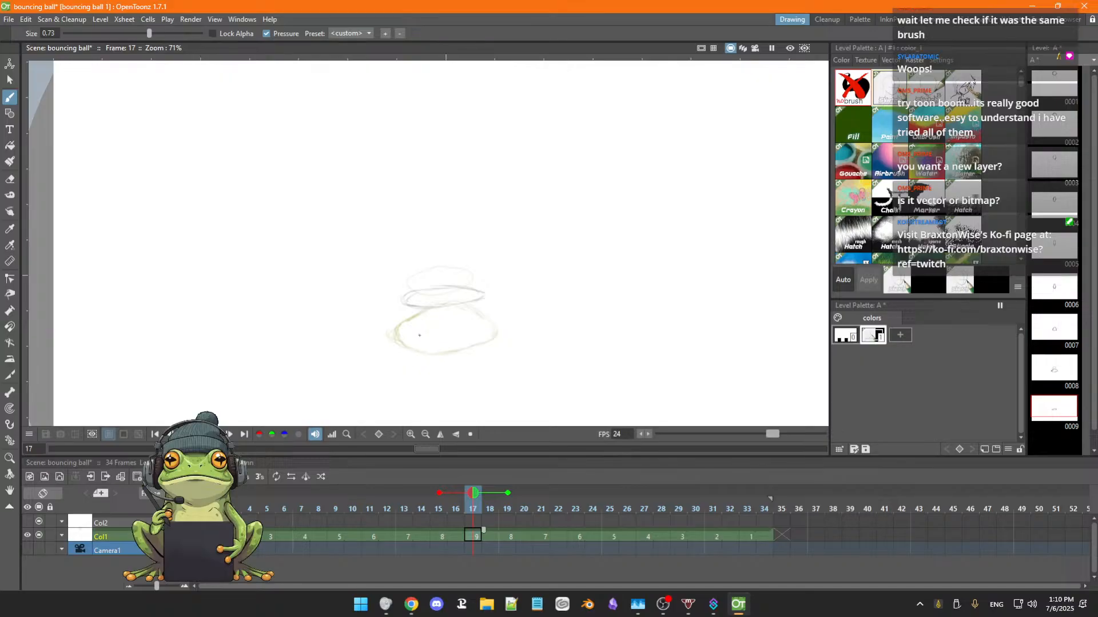
key(comma)
key(comma)
key(comma)
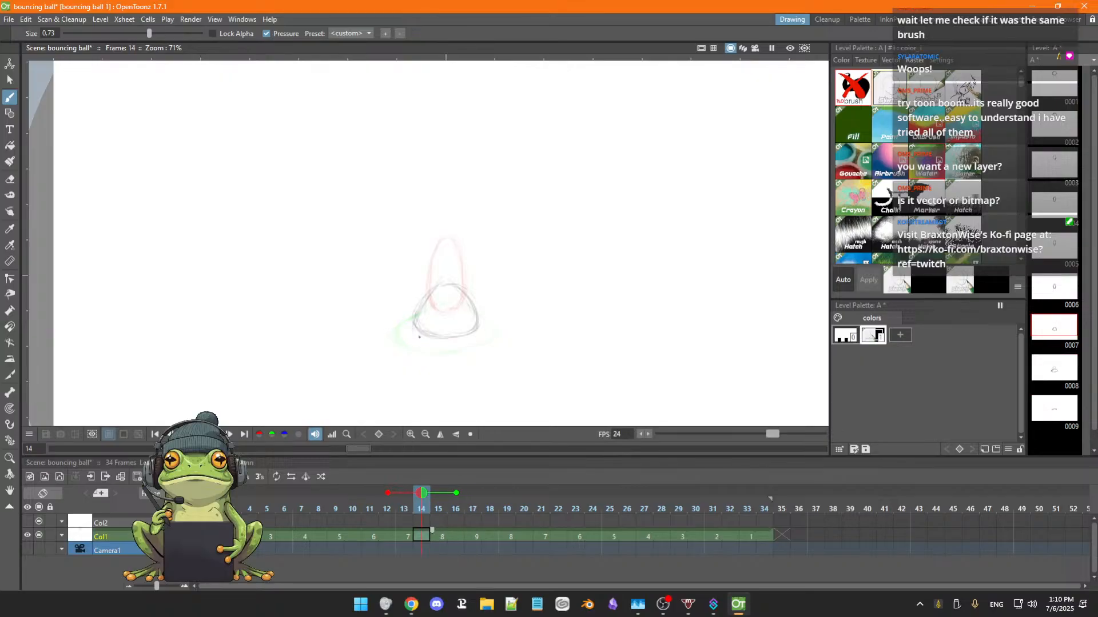
key(period)
key(period)
key(period)
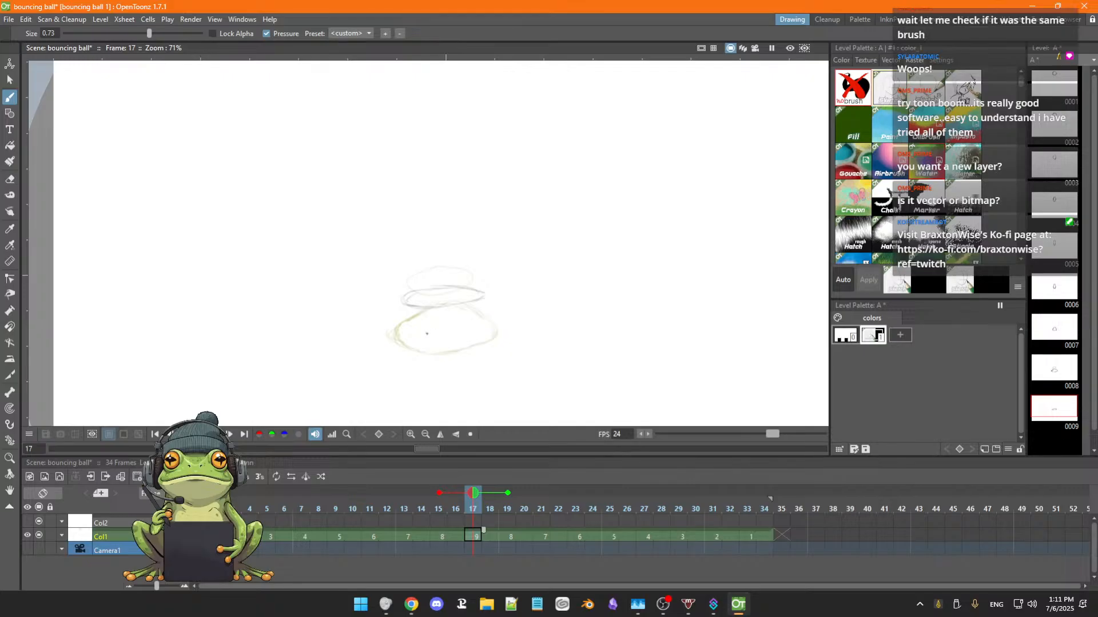
Erase the old flattened ball from Col1's drawing 9 at frame 17 and switch back to the Brush tool.
key(a)
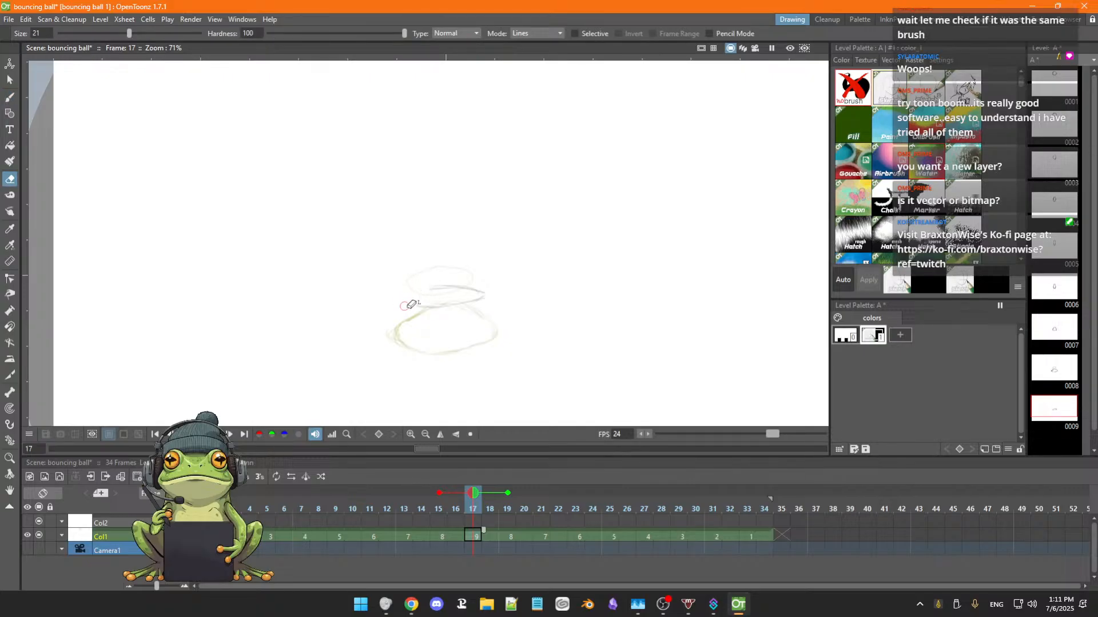
mouse_move(417, 307)
mouse_down()
mouse_move(483, 298)
mouse_move(462, 302)
mouse_move(482, 292)
mouse_move(459, 289)
mouse_move(485, 294)
mouse_move(420, 294)
mouse_move(444, 283)
mouse_up()
key(b)
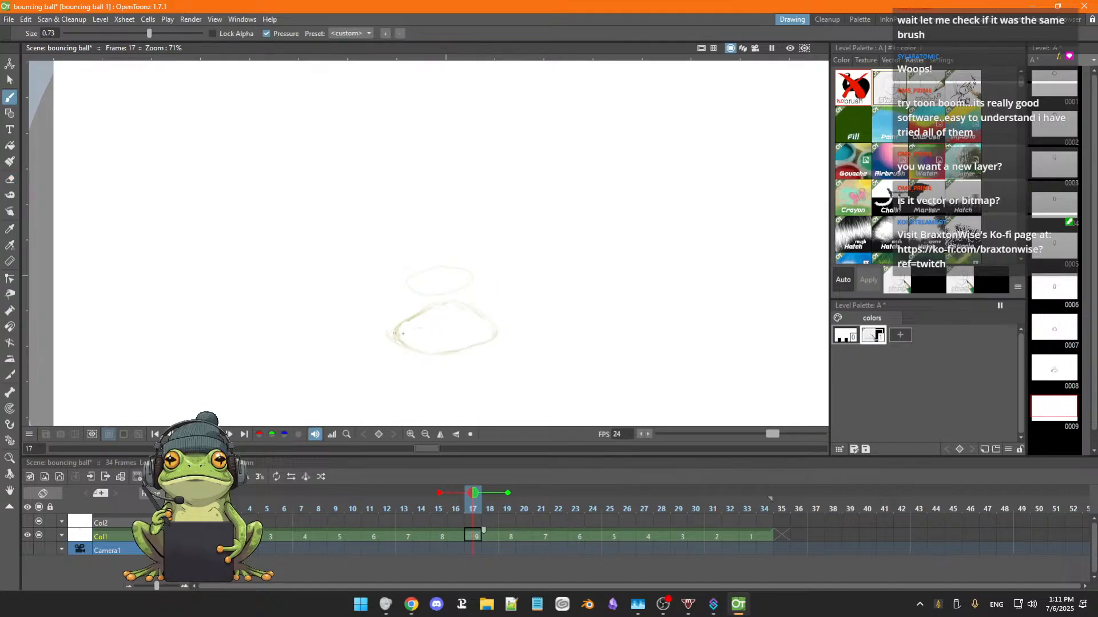
Sketch a flat, very wide squashed ball at ground level in drawing 9 at frame 17 and erase the stray outer lines.
drag(385, 334, 402, 337)
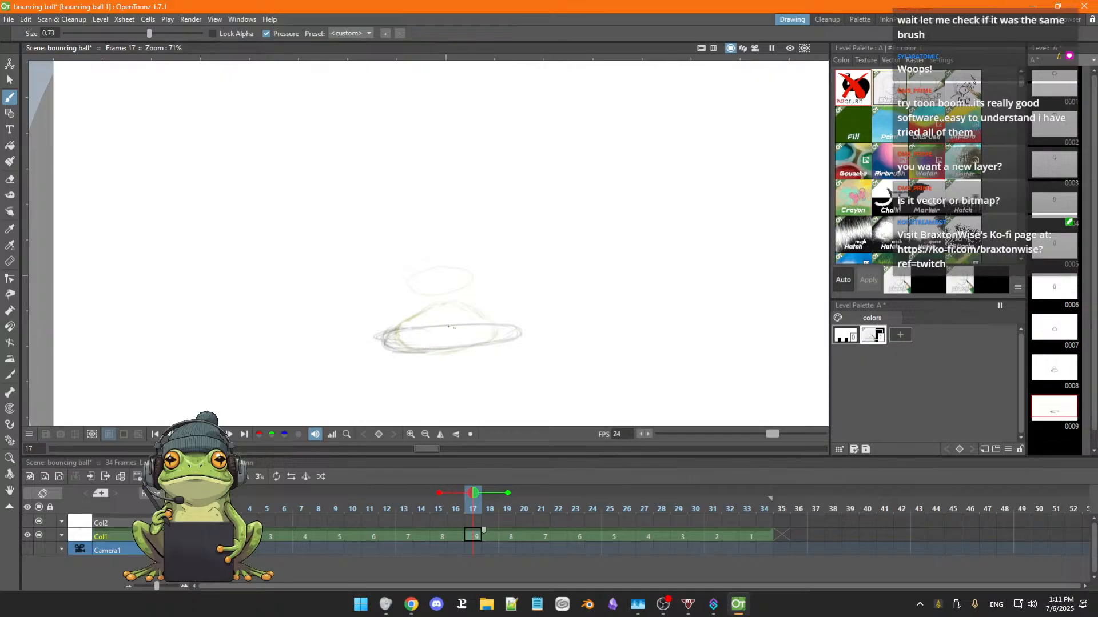
key(a)
mouse_move(366, 325)
mouse_down()
mouse_move(366, 351)
mouse_move(393, 326)
mouse_up()
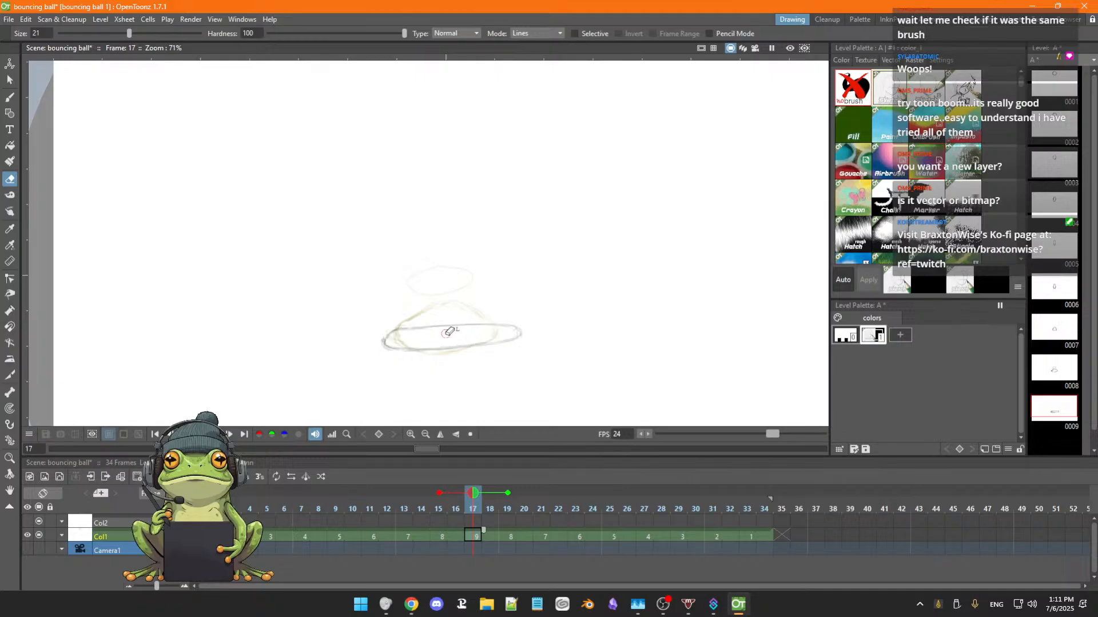
key(b)
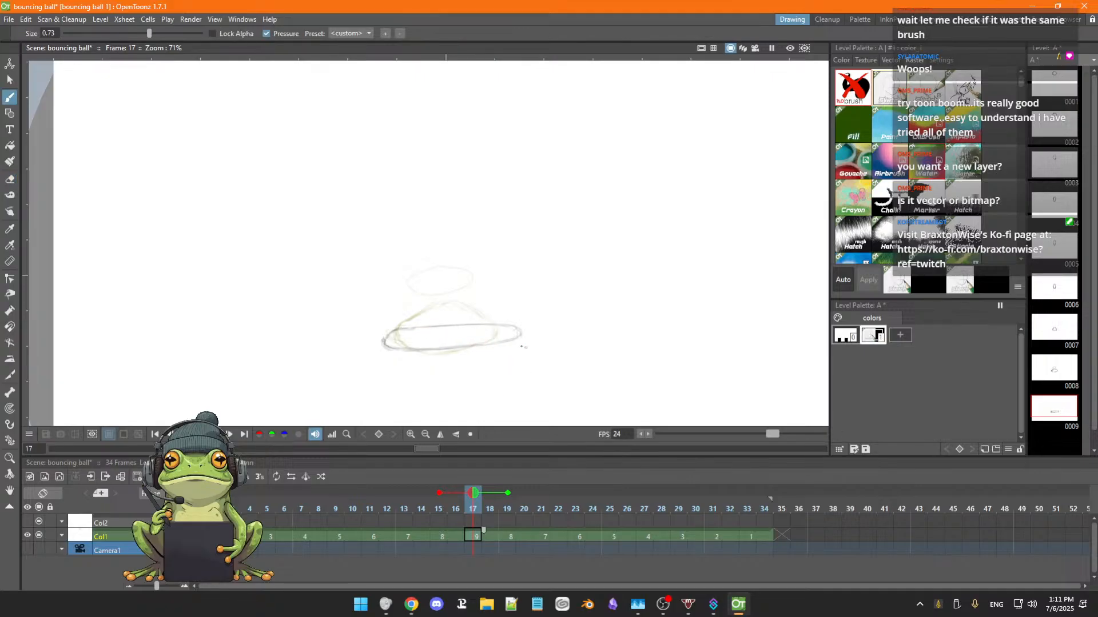
Delete Col1's reversed rebound cells from frame 19 to frame 34.
click(507, 537)
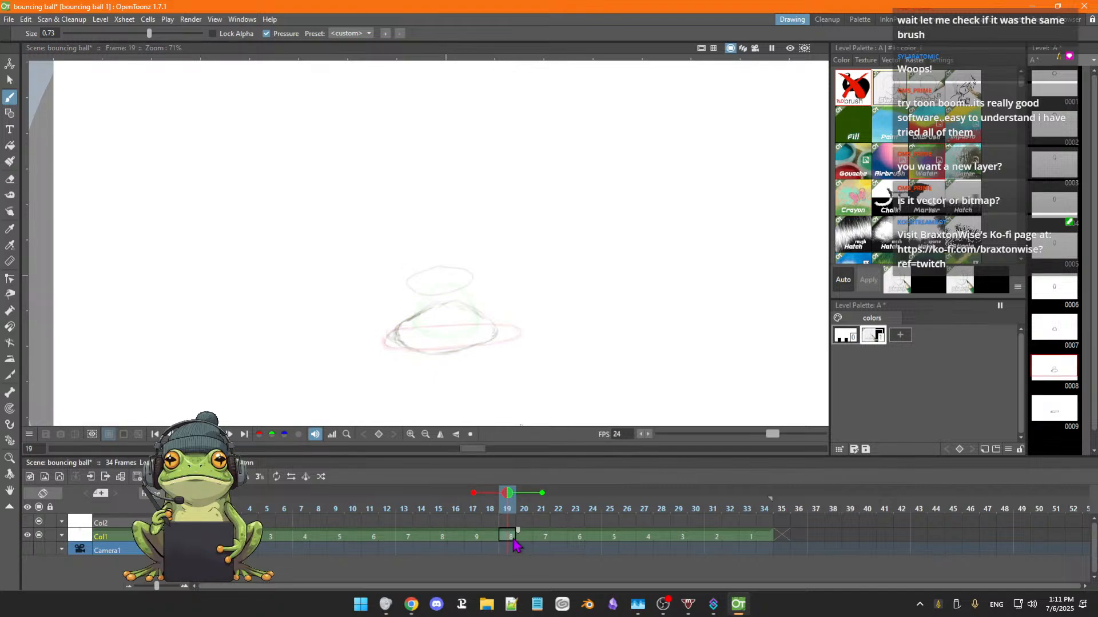
drag(510, 540, 768, 542)
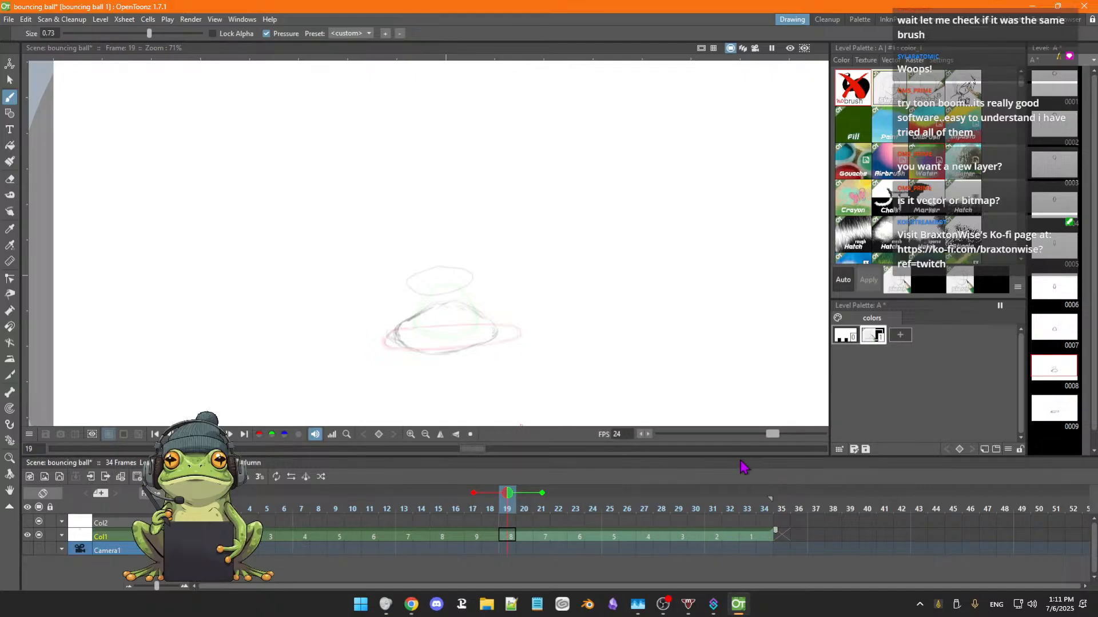
key(ctrl+z)
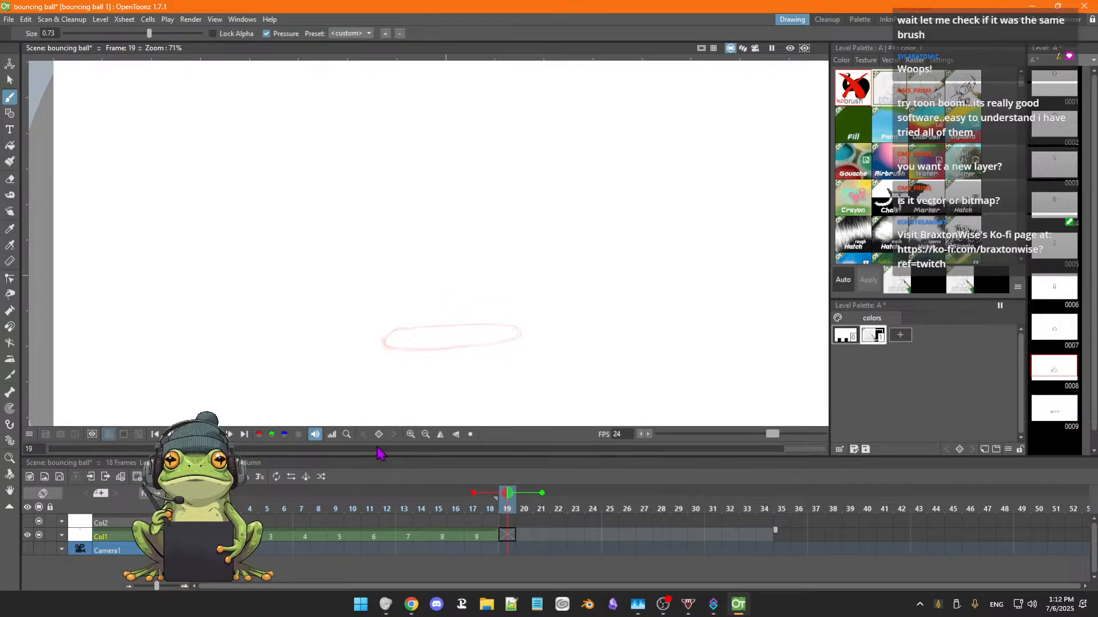
Turn off the onion skin markers two frames before and after the current frame and go back to Col1's opening frames.
click(474, 493)
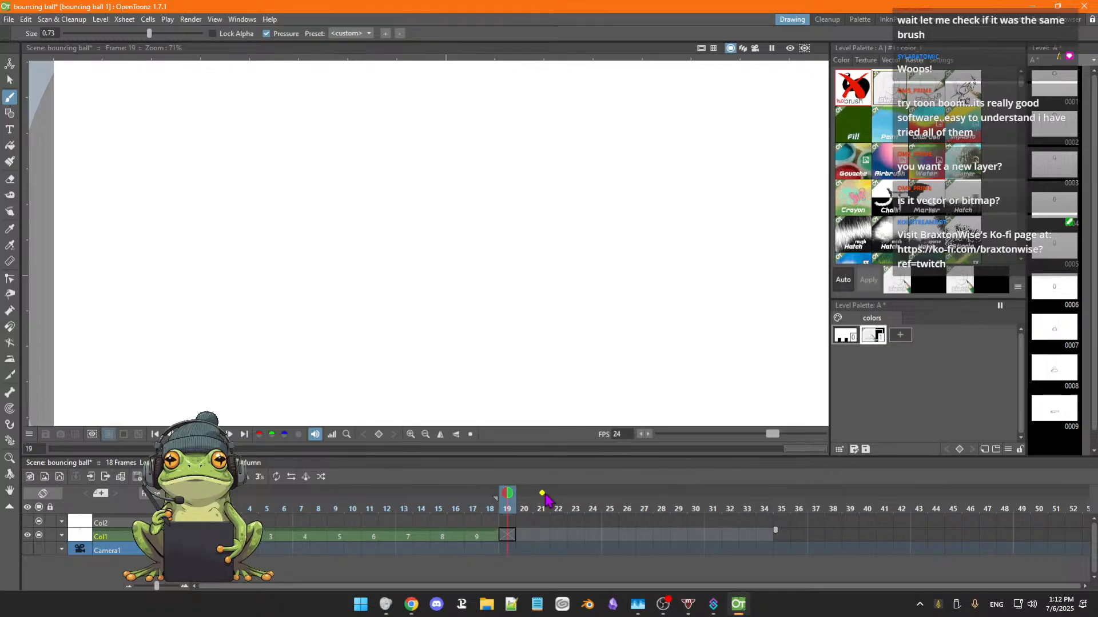
key(Left)
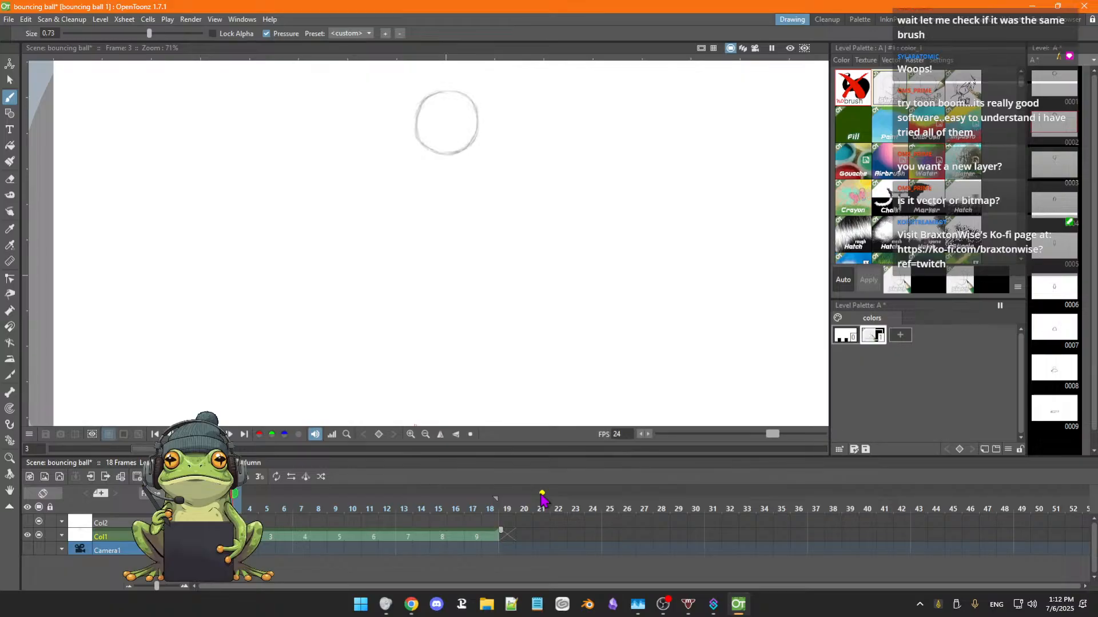
Play back the bounce from Col1's opening frames with the full camera frame in view, and stop playback.
click(215, 537)
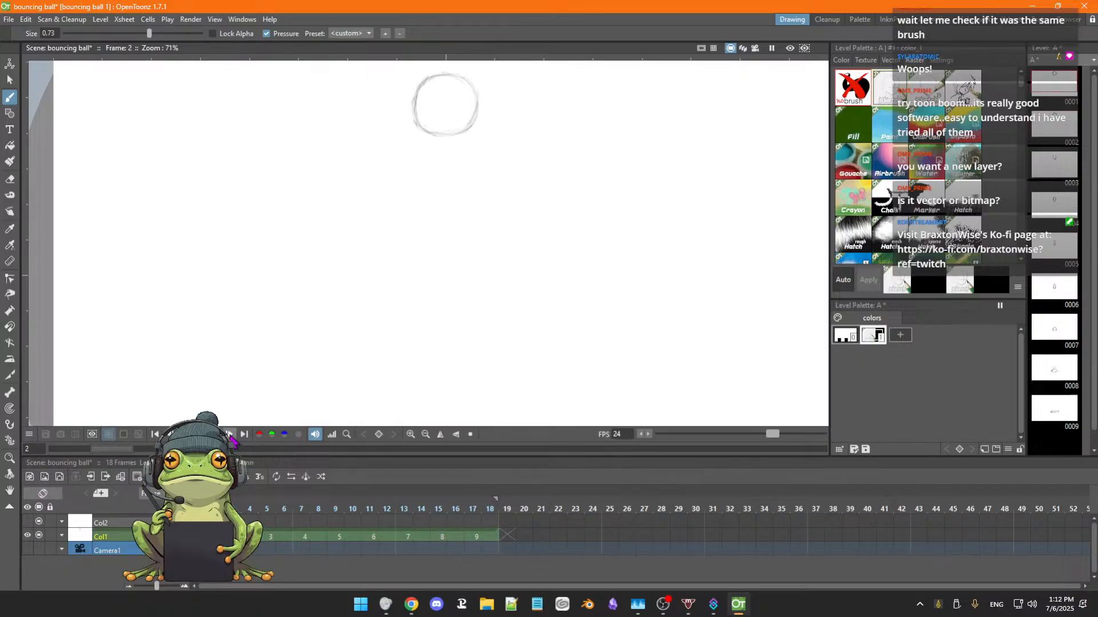
click(229, 435)
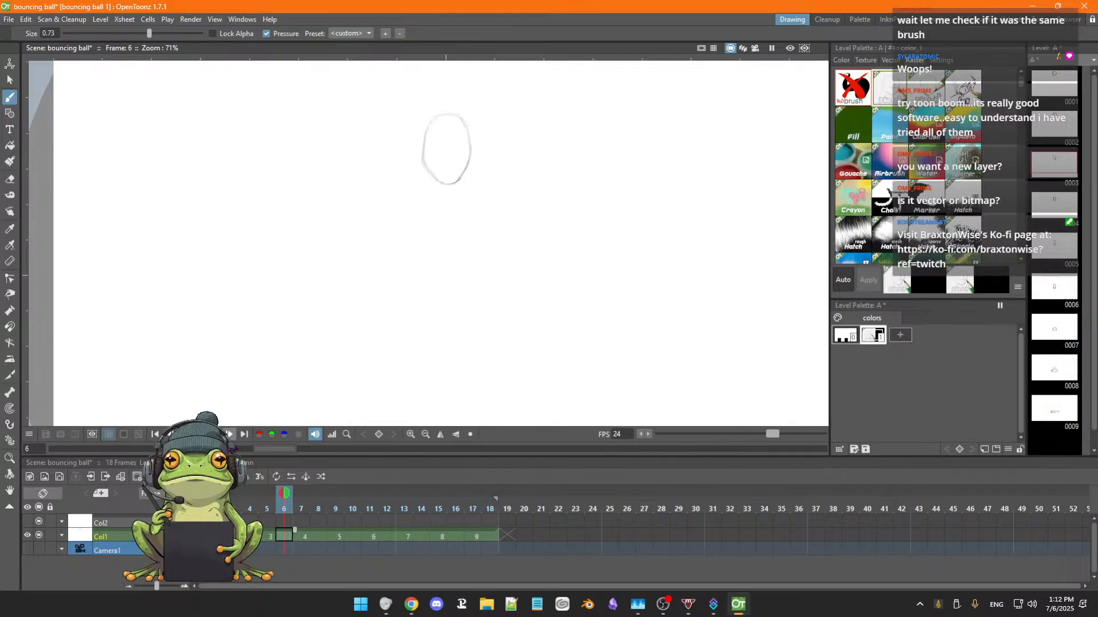
scroll(318, 351, down, 2)
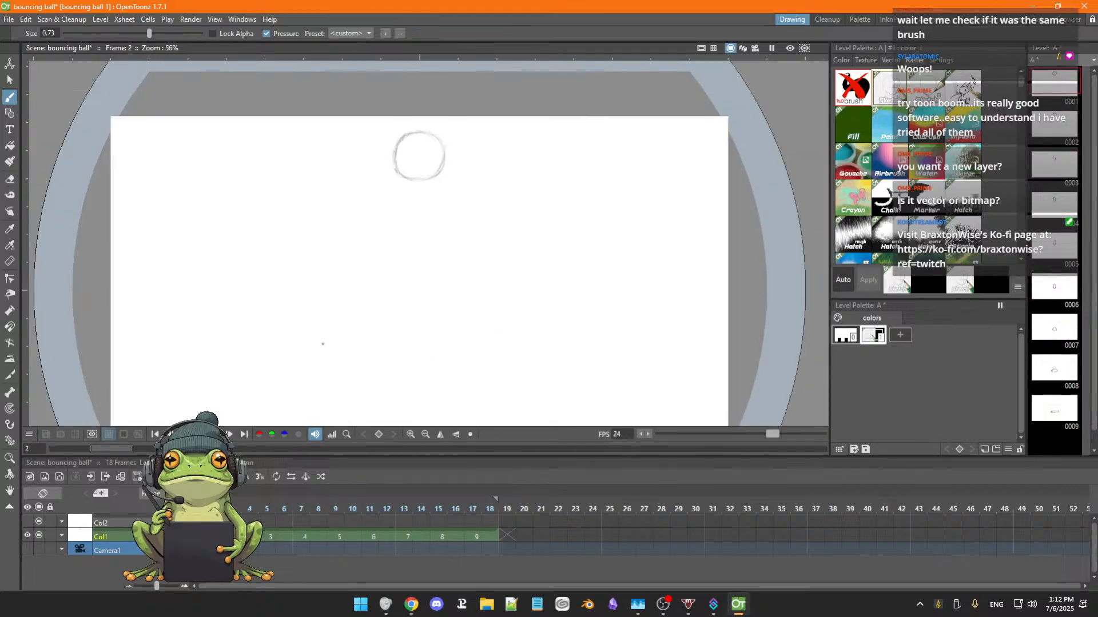
key(space)
drag(417, 336, 446, 277)
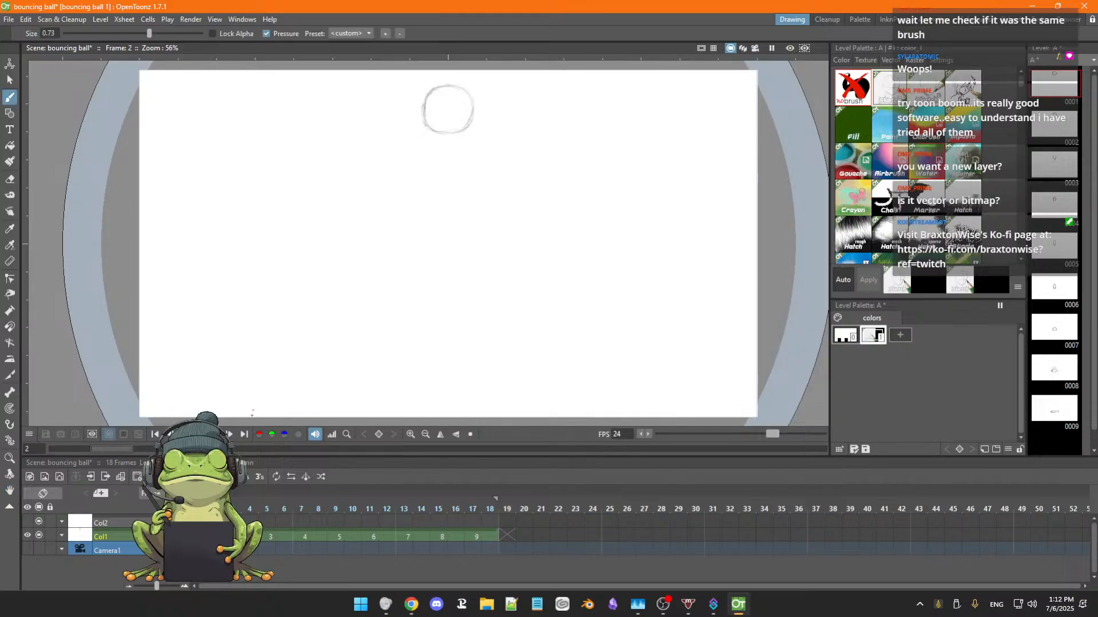
click(231, 434)
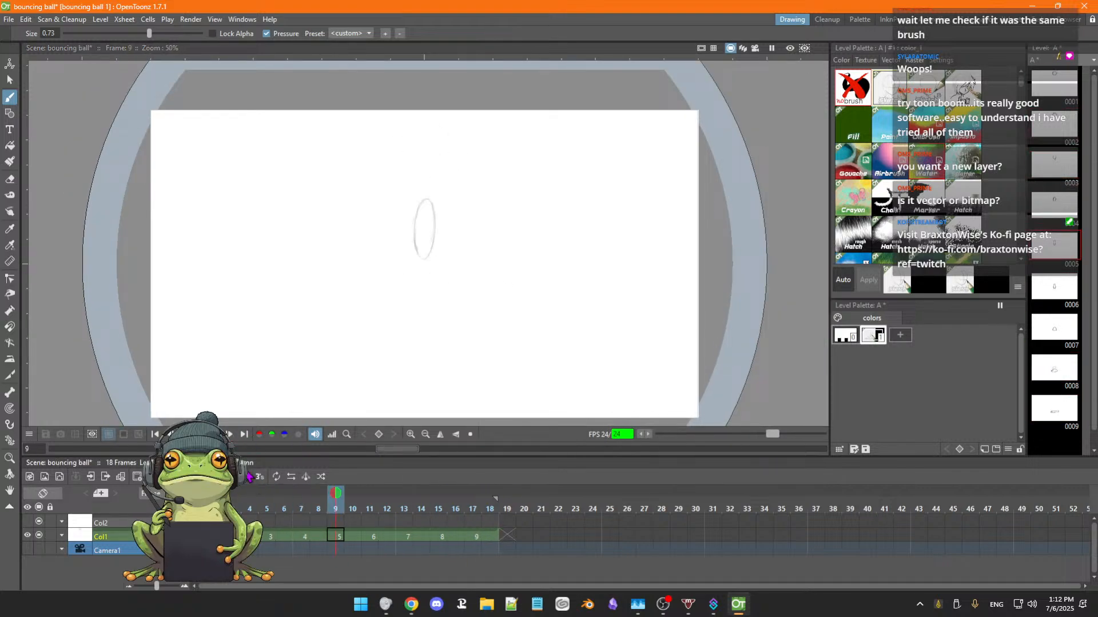
key(p)
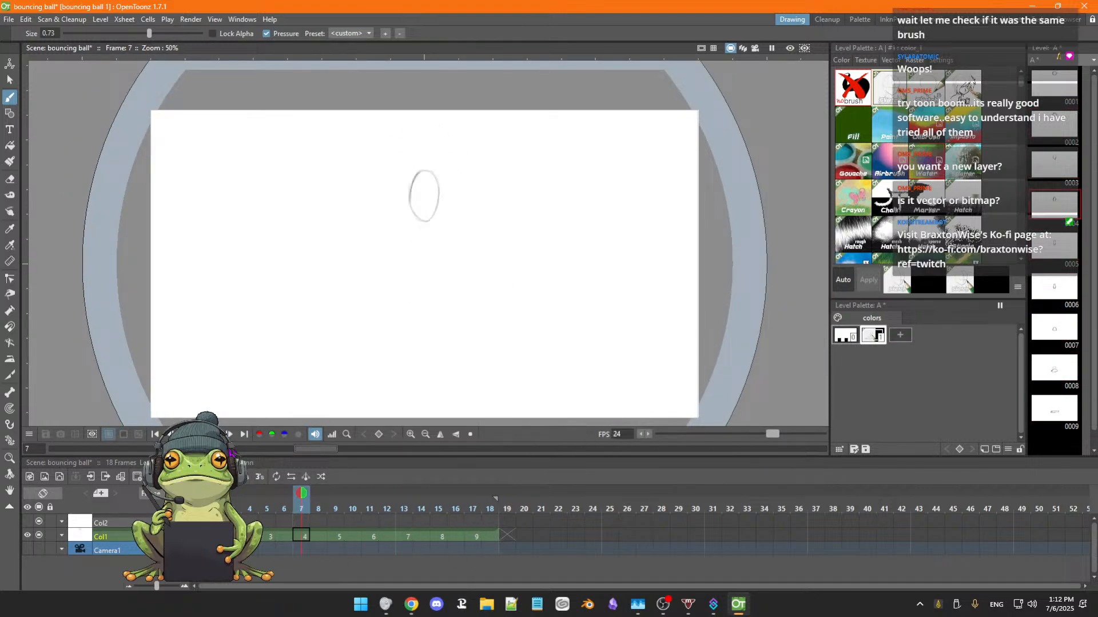
At Col1's drawing 9 on frame 17, turn on the onion skin marker two frames back and erase both ends of the flattened ball.
click(476, 539)
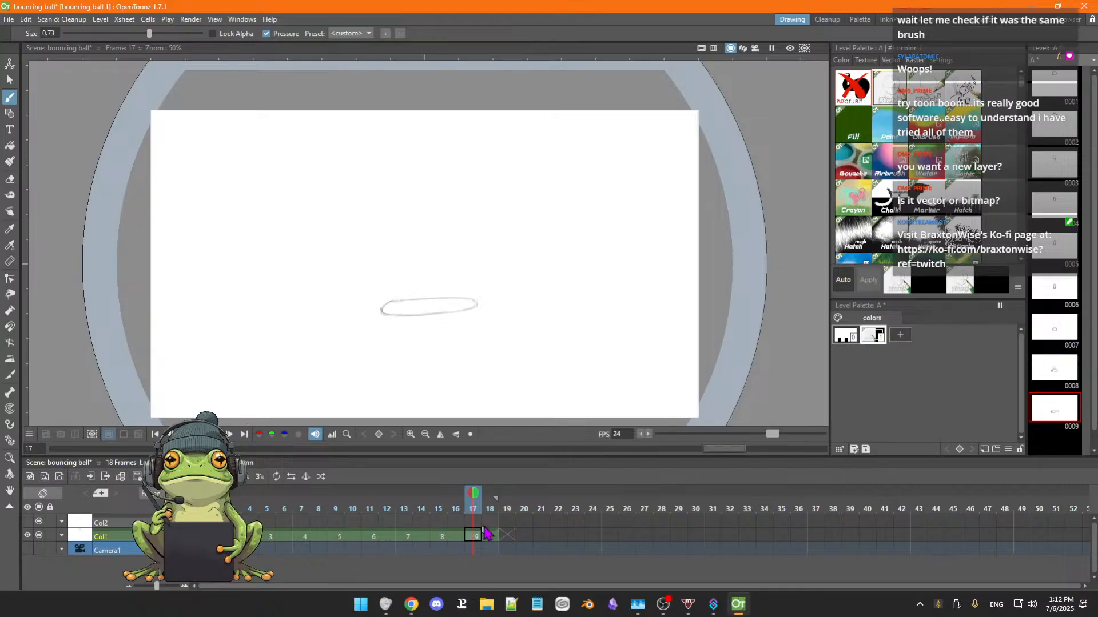
click(439, 490)
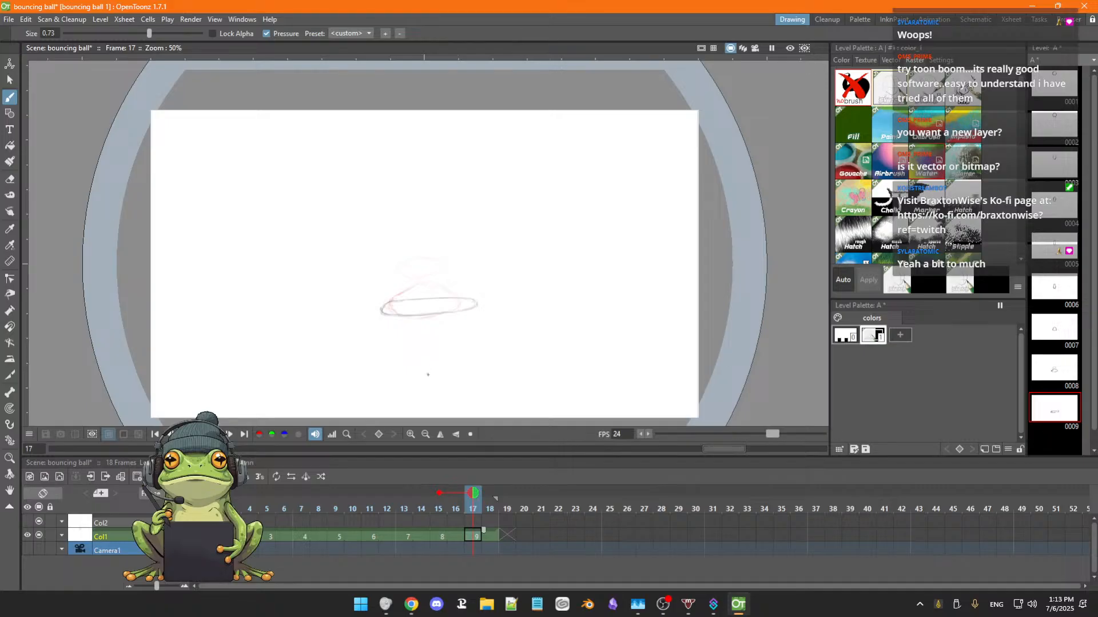
key(a)
drag(395, 307, 392, 308)
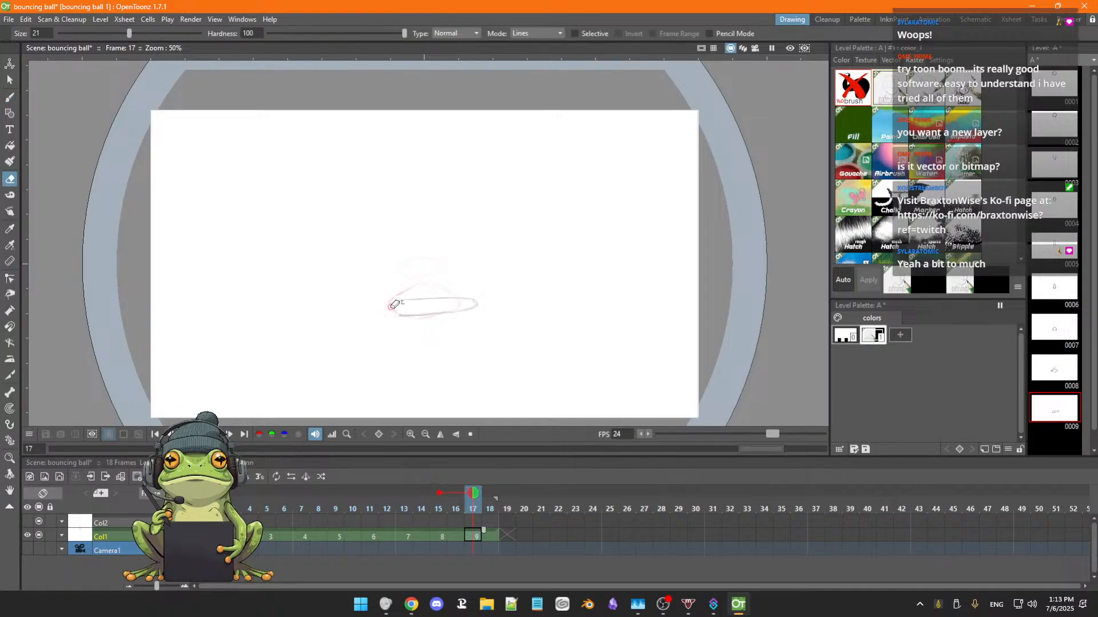
drag(472, 296, 470, 301)
key(b)
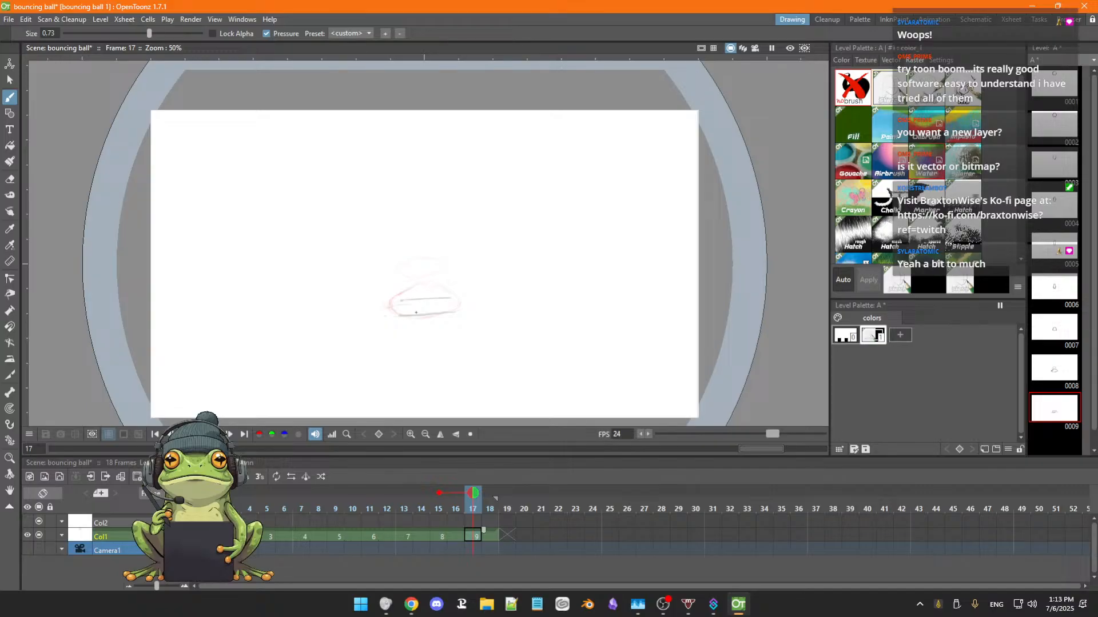
Erase the leftover upper line in drawing 9 and resketch the squashed ball as a narrower, flat-bottomed shape with rounded ends.
key(a)
drag(404, 298, 450, 299)
key(b)
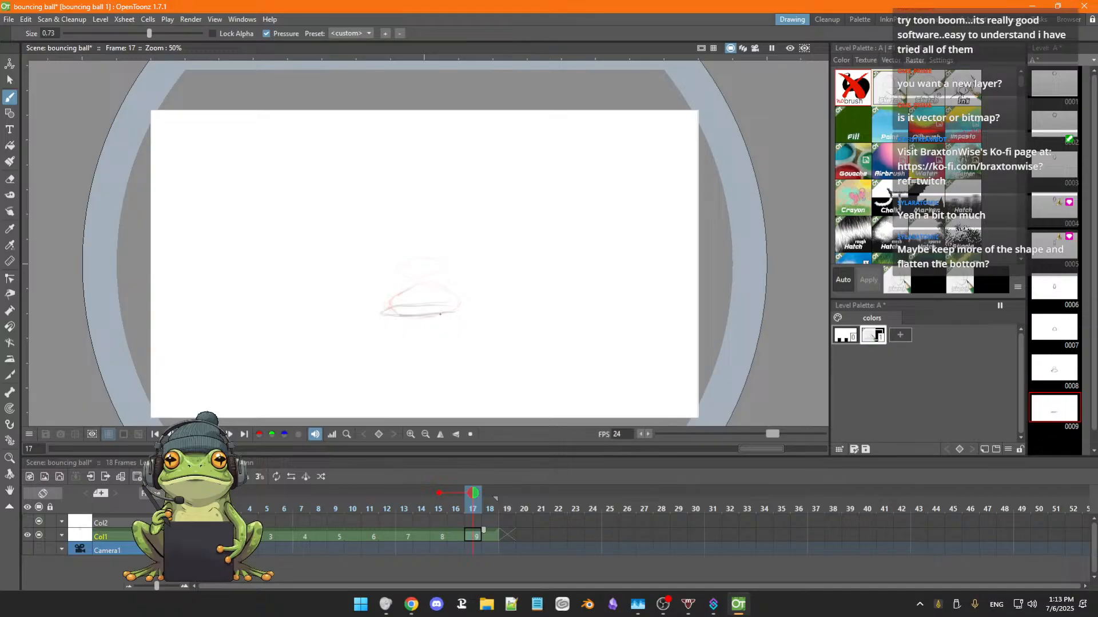
key(a)
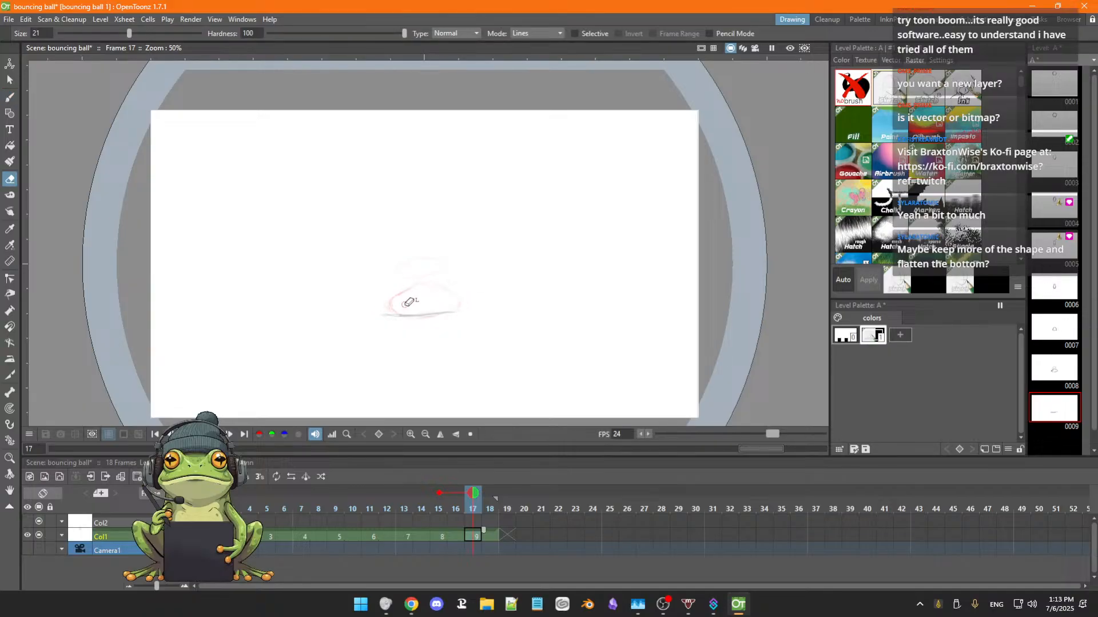
key(b)
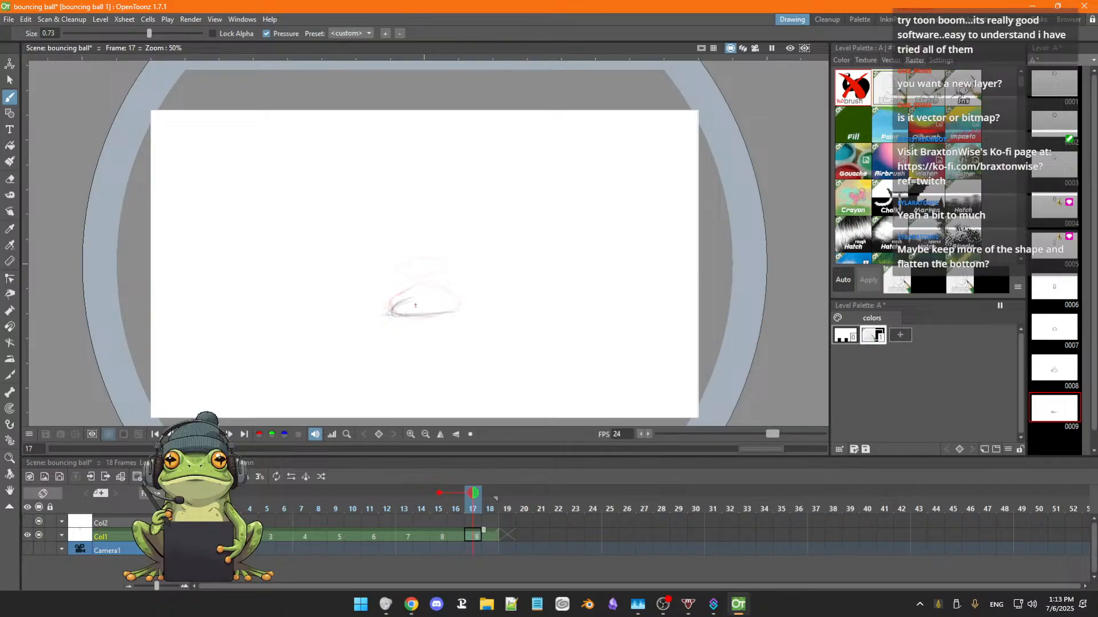
drag(446, 304, 466, 307)
Play the animation and flip through frames 14 to 18 to compare the landing and squash drawings.
click(228, 434)
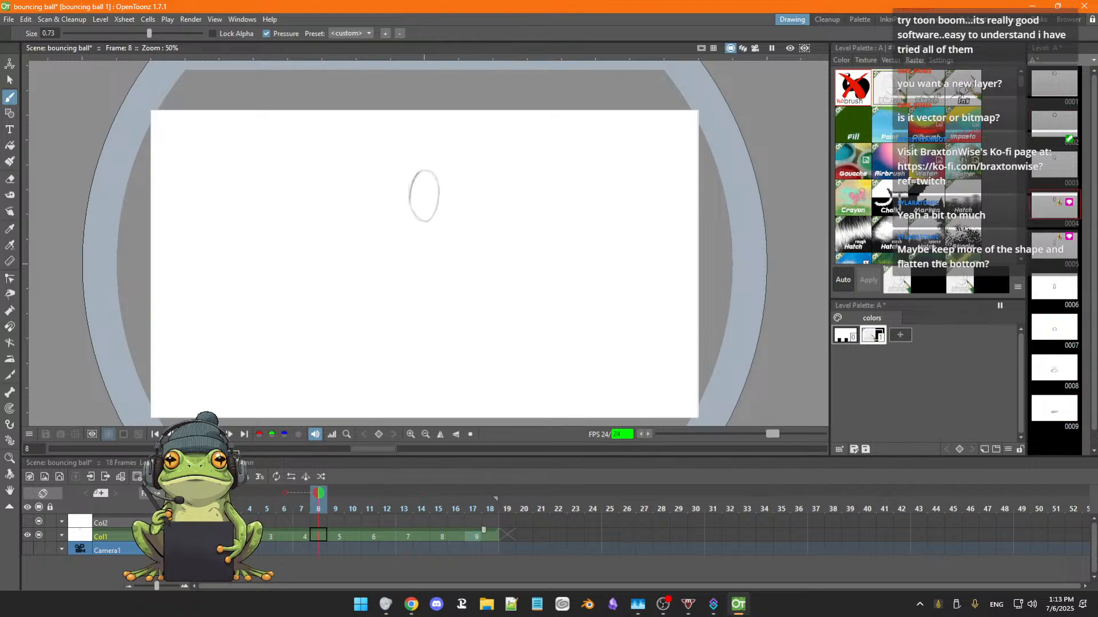
click(229, 434)
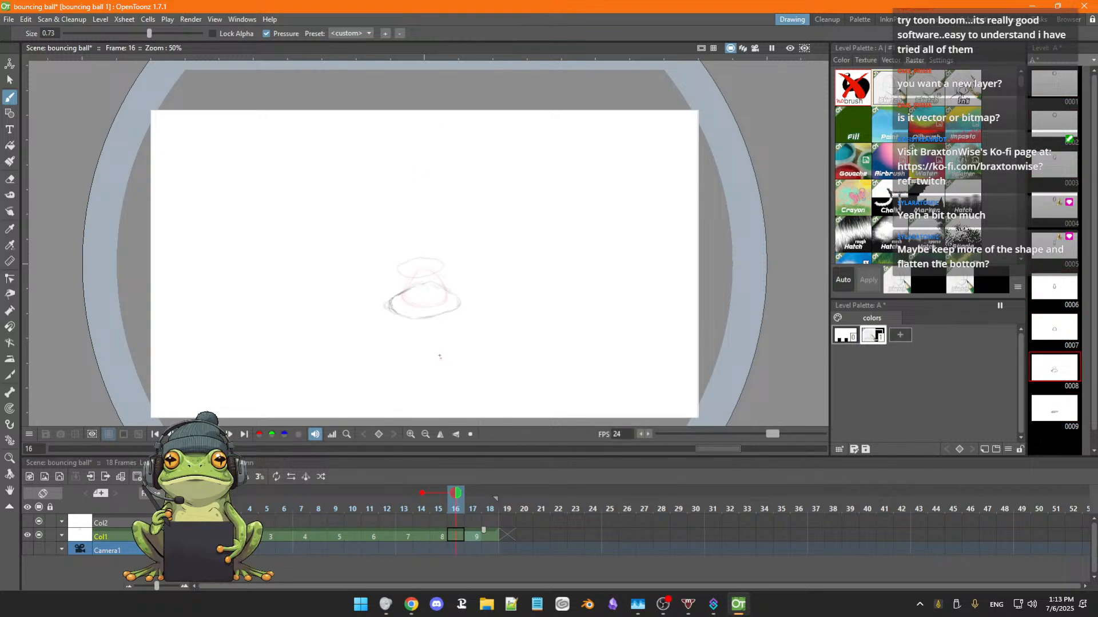
key(comma)
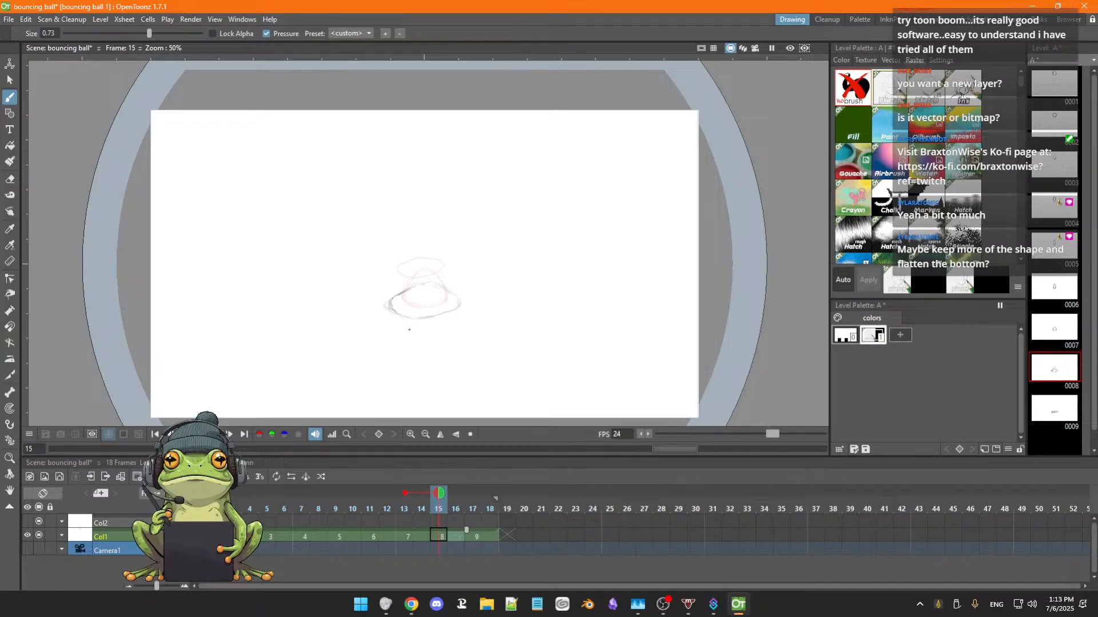
key(period)
key(period)
key(period)
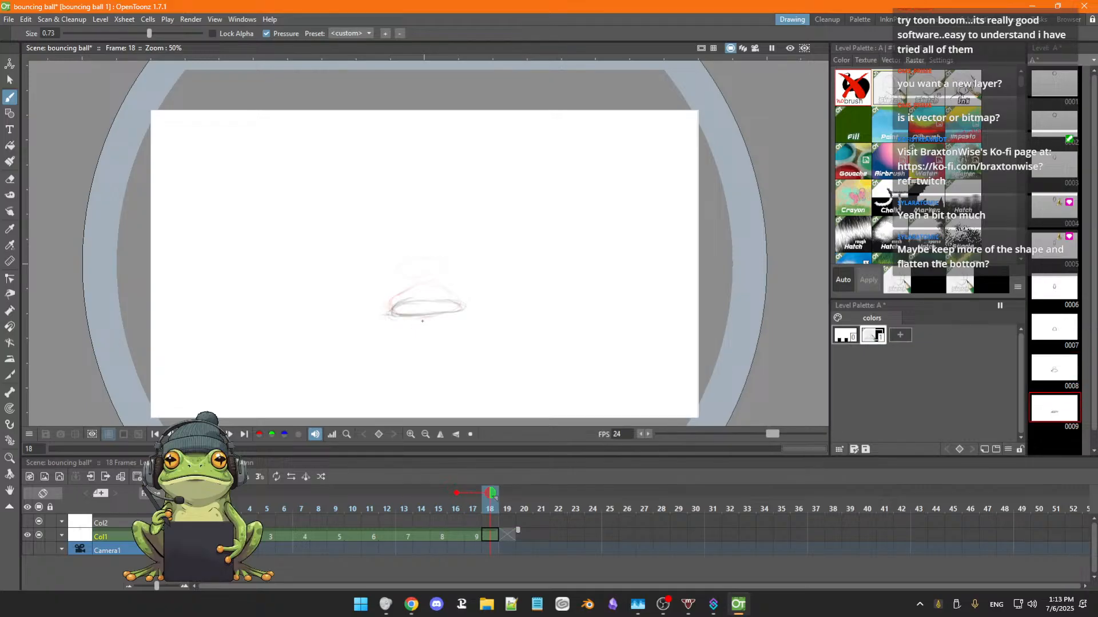
key(comma)
key(comma)
key(comma)
key(comma)
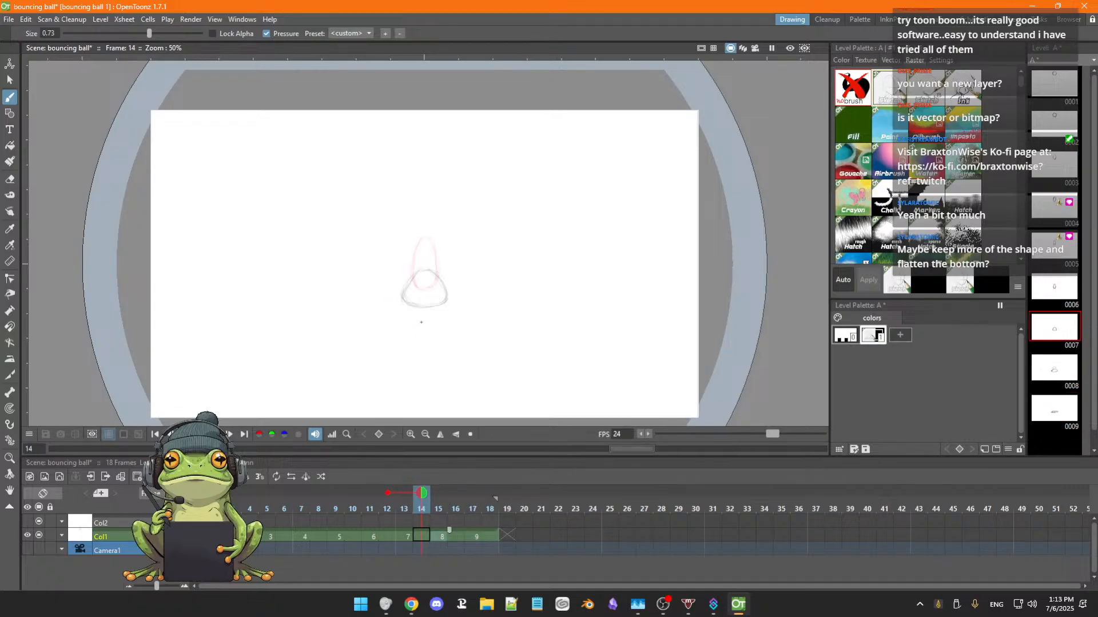
key(period)
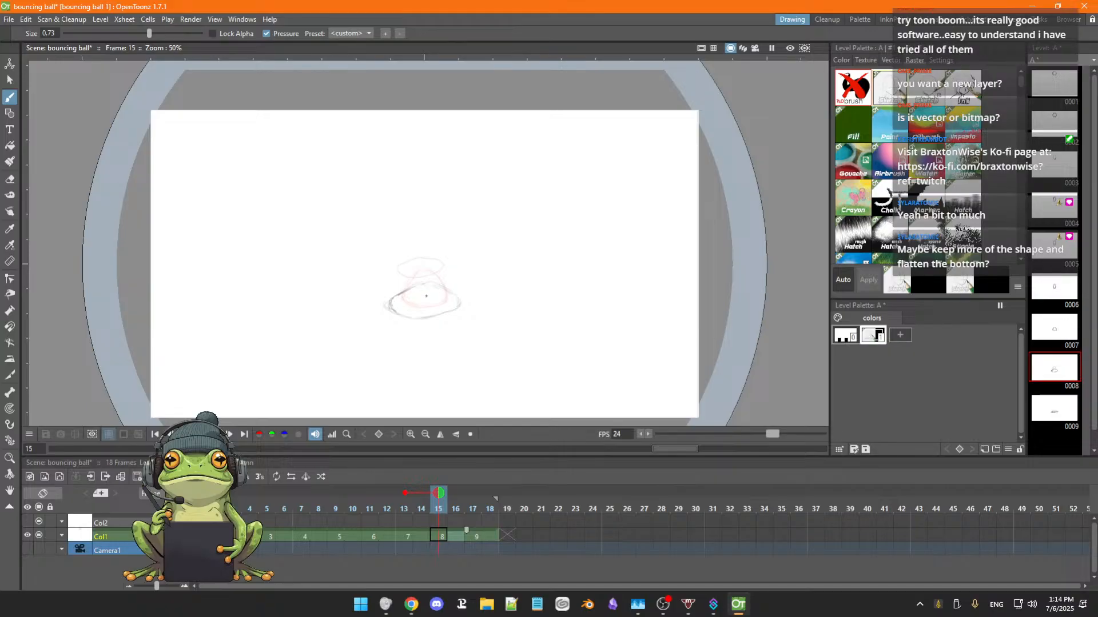
Erase the wide ball in Col1's drawing 8 at frame 15 and sketch a narrower, domed squash with a flattened bottom.
key(a)
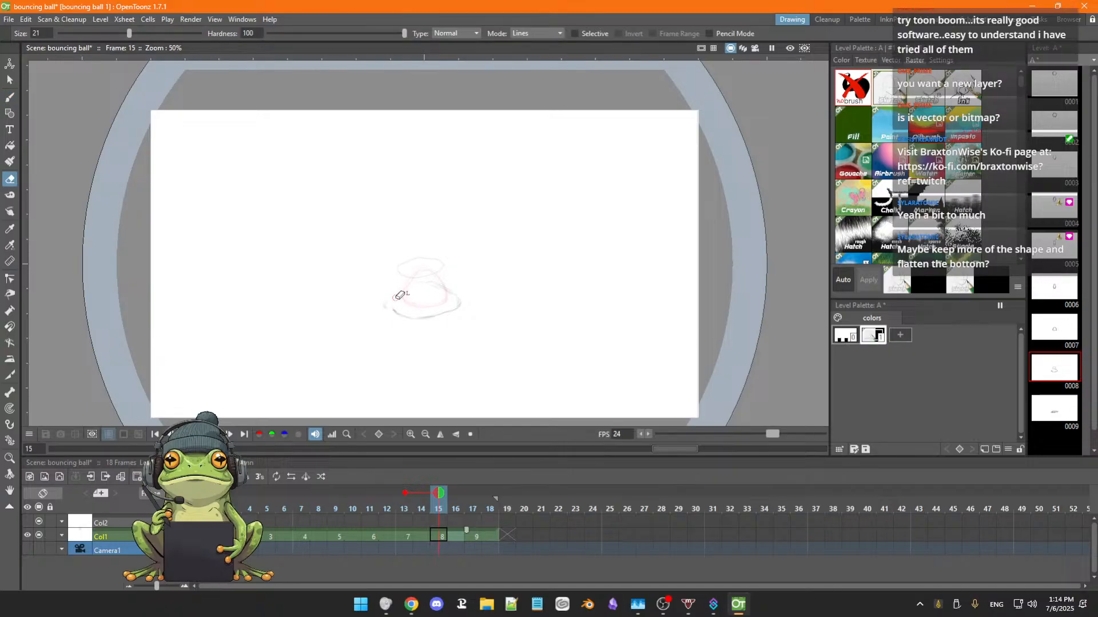
mouse_move(399, 296)
mouse_down()
mouse_move(384, 315)
mouse_move(429, 283)
mouse_move(461, 308)
mouse_move(459, 299)
mouse_move(403, 318)
mouse_up()
key(b)
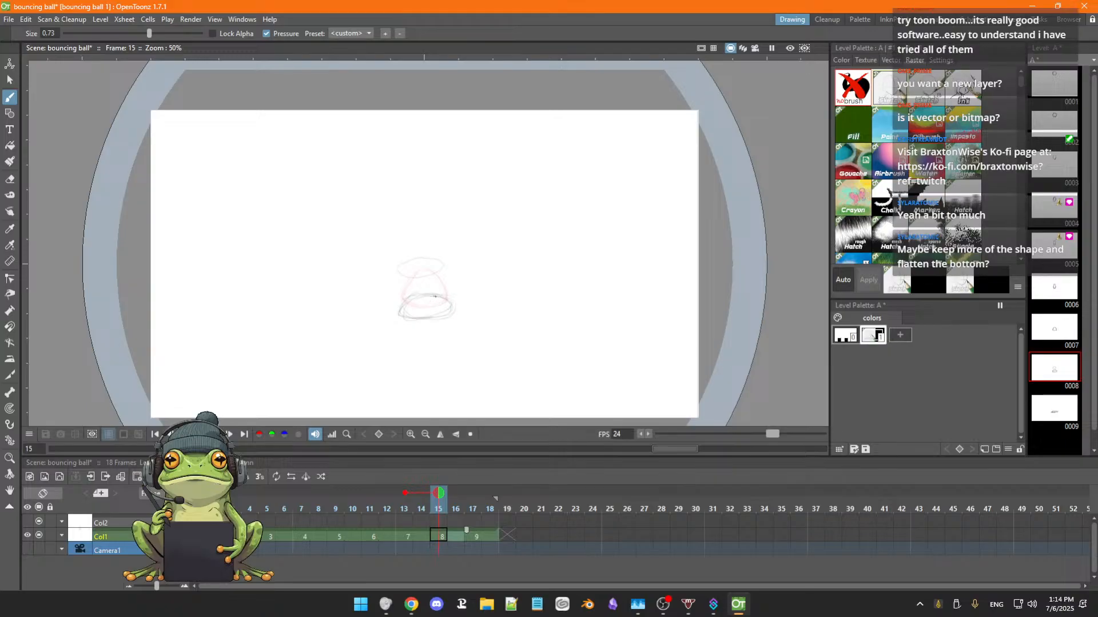
Step back and forth between frames 13 and 19 to check how the new drawing 8 leads into the squash.
key(period)
key(period)
key(period)
key(period)
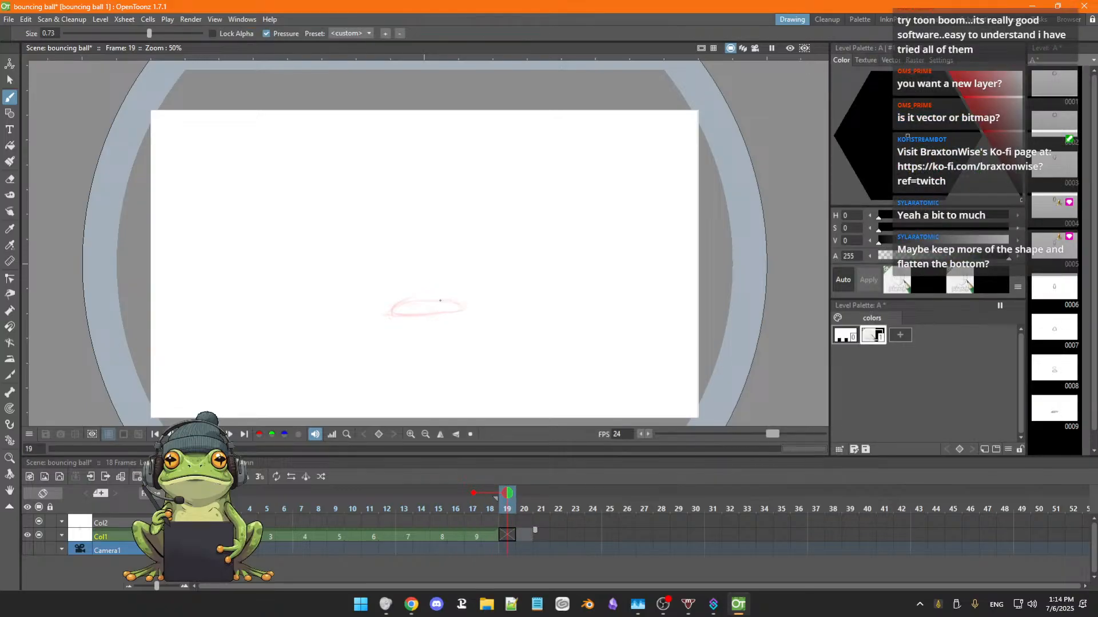
key(comma)
key(comma)
key(period)
key(period)
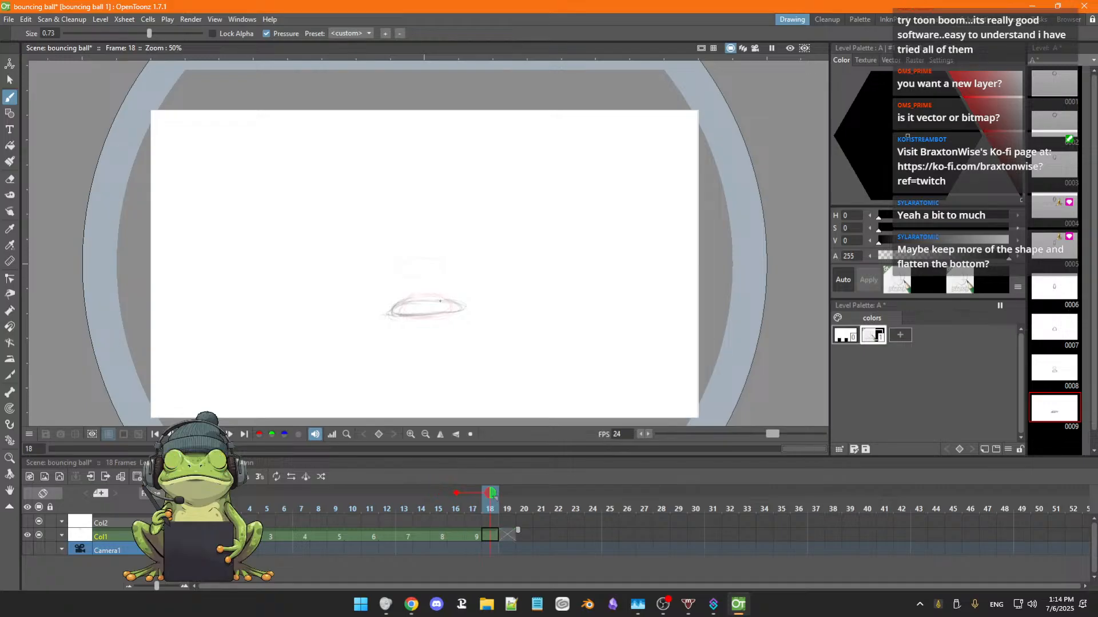
key(comma)
key(comma)
key(comma)
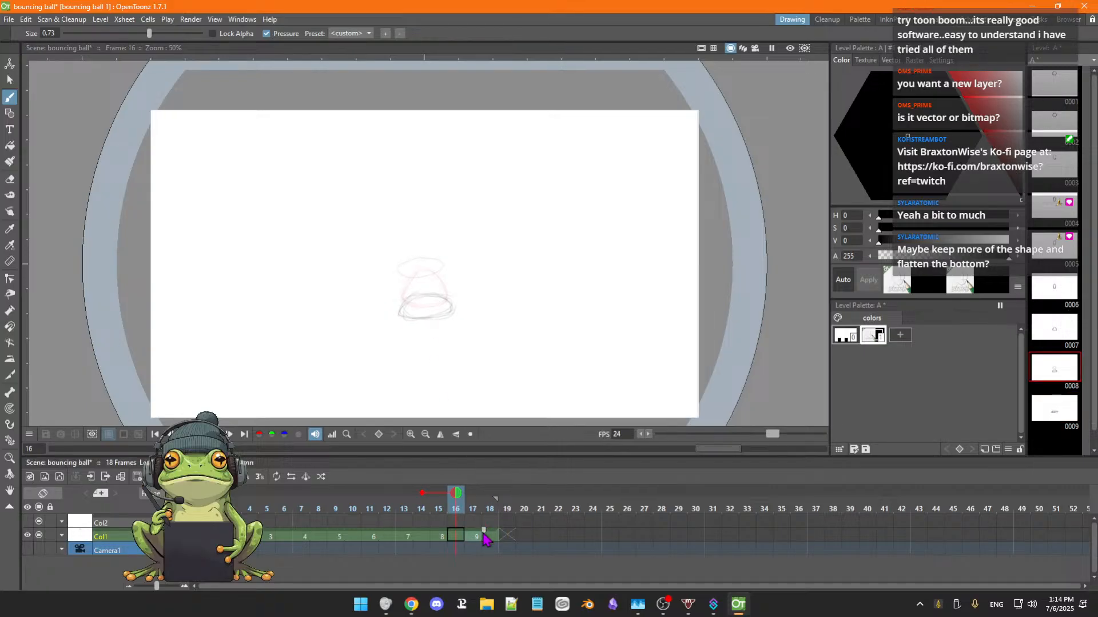
key(period)
key(period)
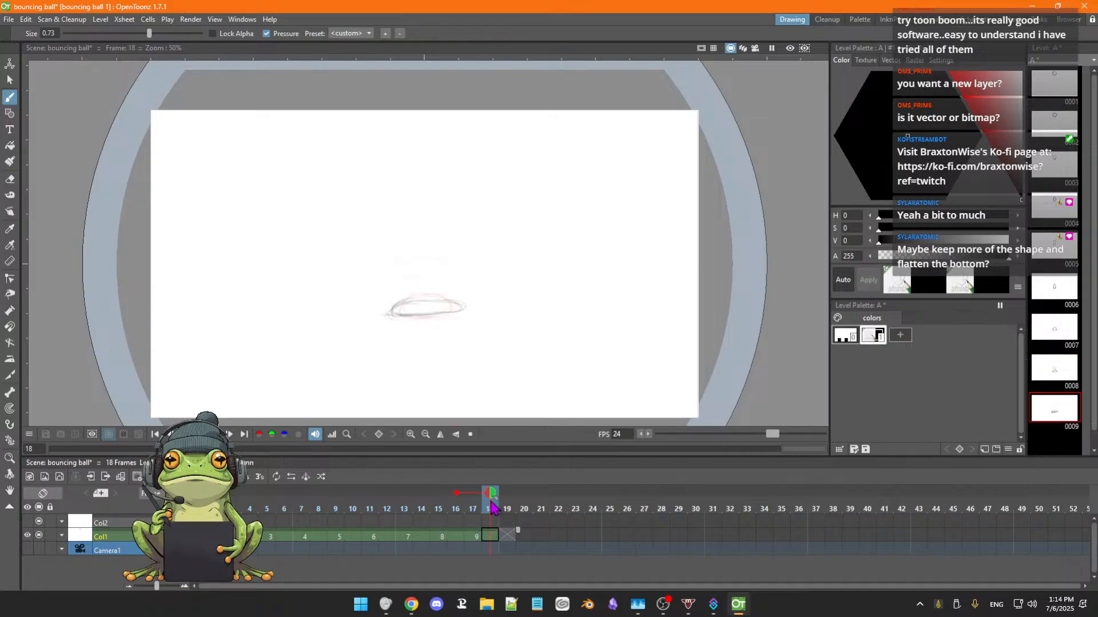
key(comma)
key(comma)
key(comma)
key(comma)
key(comma)
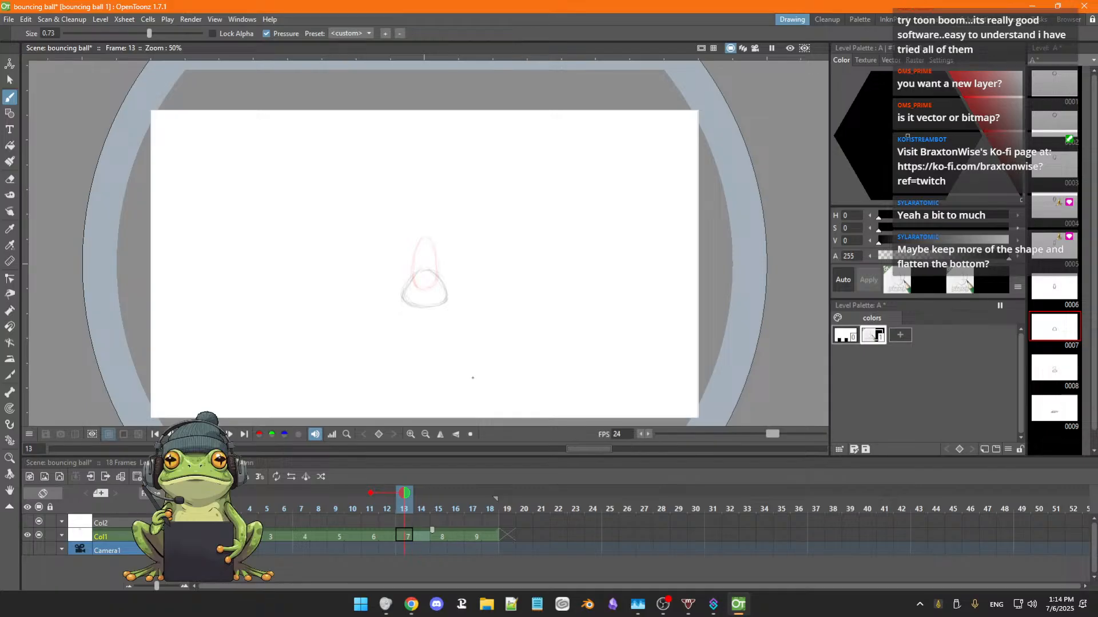
key(period)
key(period)
Erase the stray line at the left end of the squashed ball in drawing 9 at frame 17 and touch up its outline.
key(period)
key(period)
key(period)
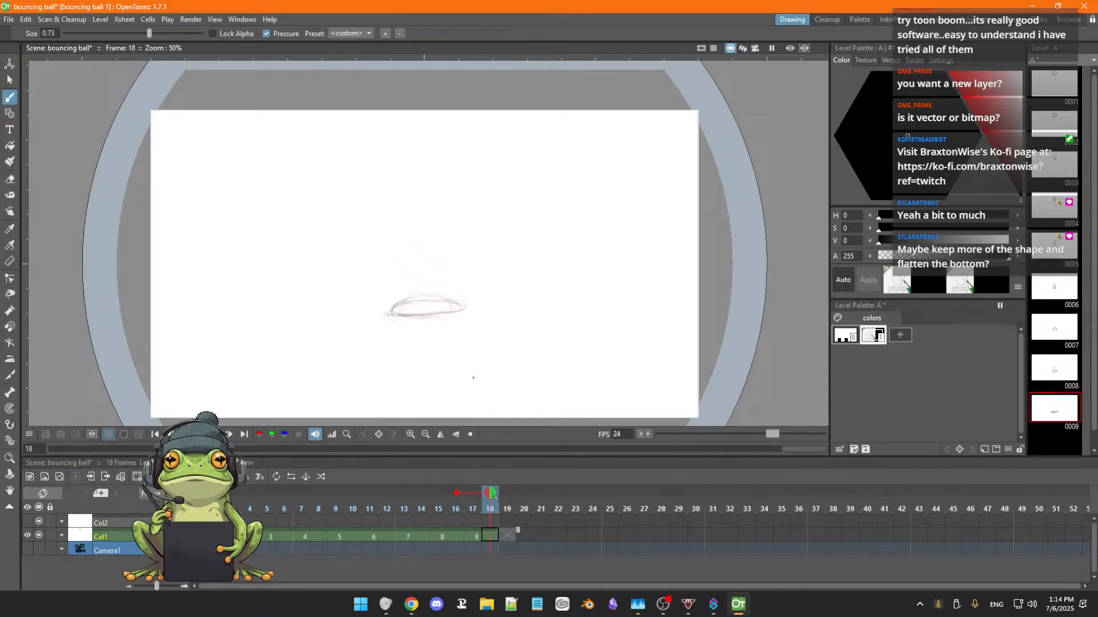
key(comma)
key(comma)
key(comma)
key(period)
key(period)
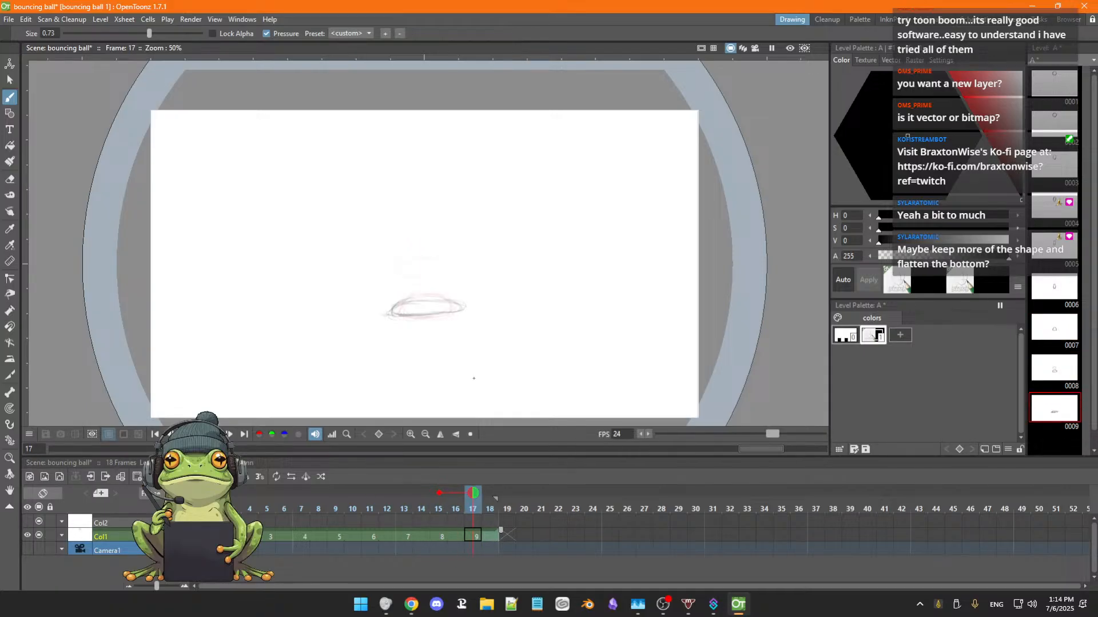
key(a)
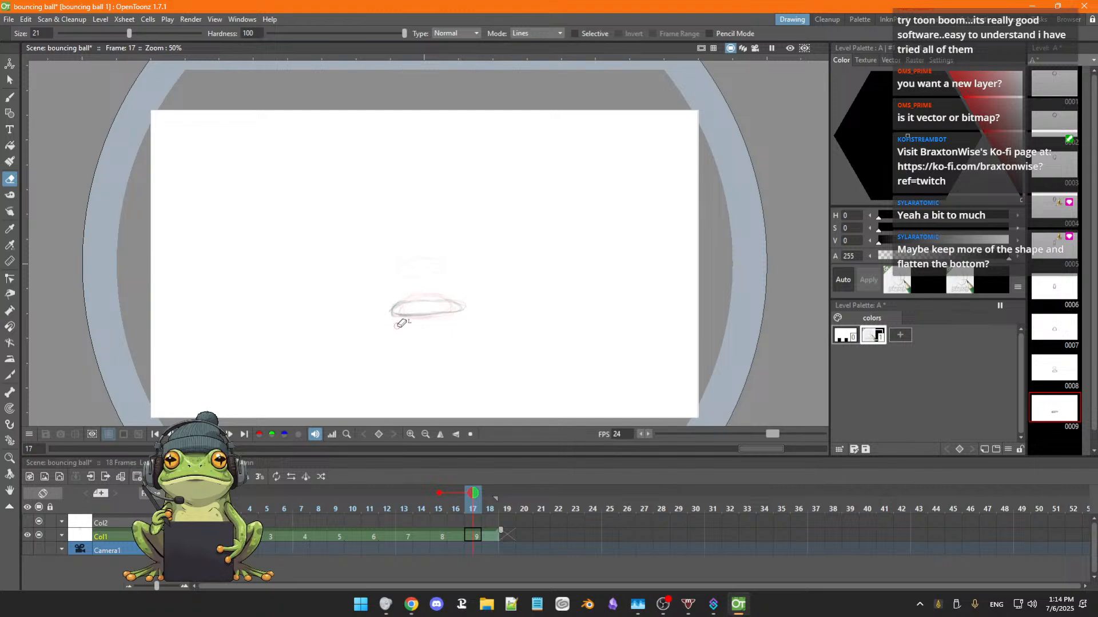
key(b)
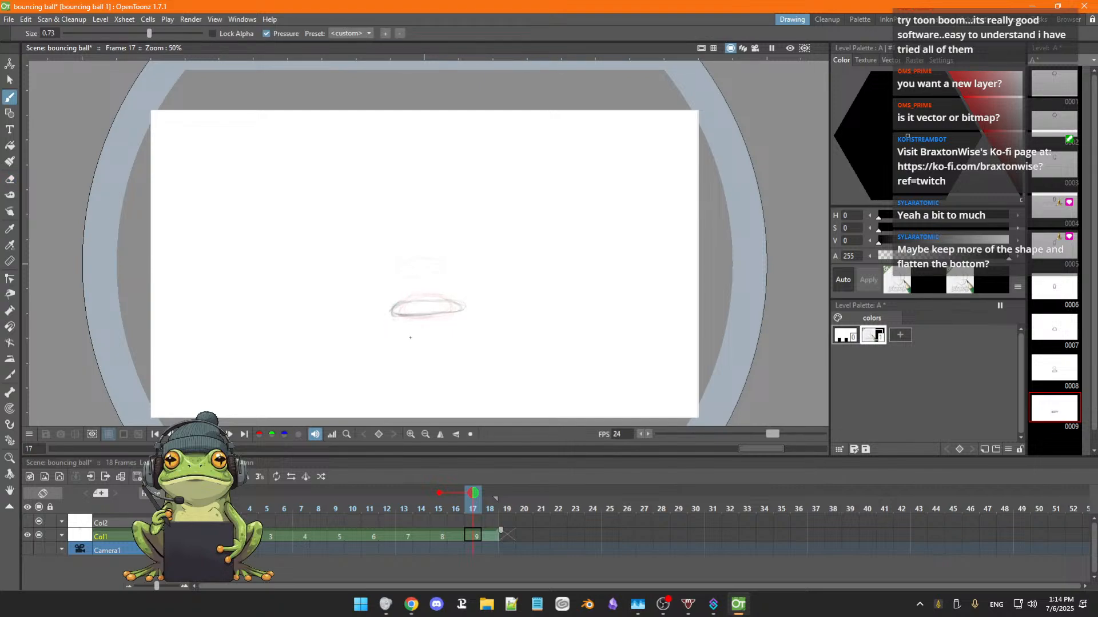
Return to drawing 8 at frame 15 in Col1, erase the rough inner lines and redraw the domed squash's outline.
key(comma)
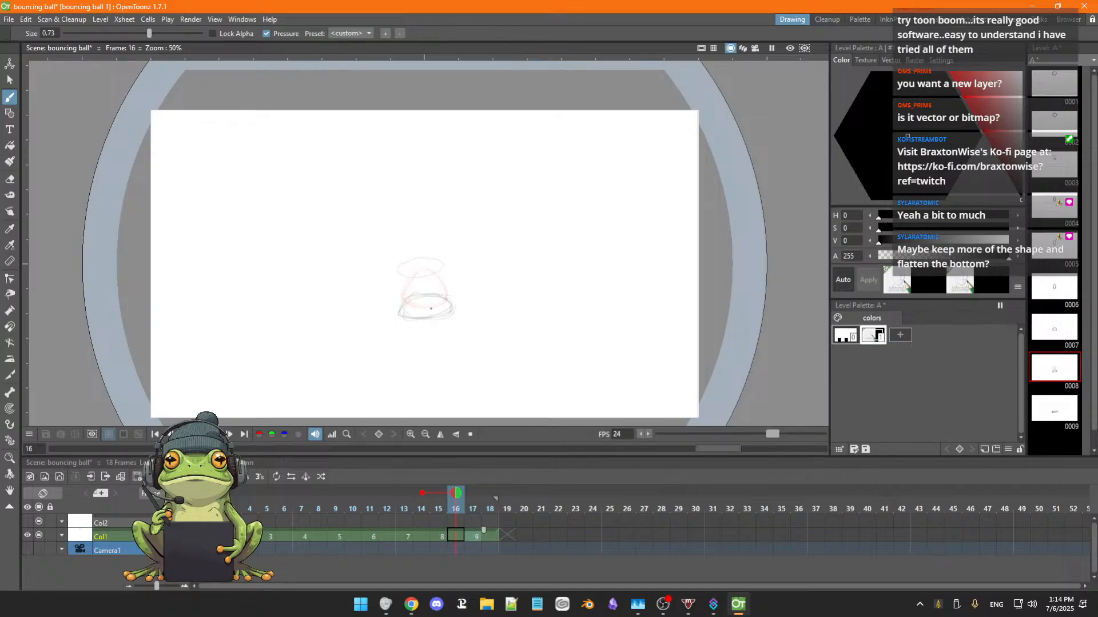
key(comma)
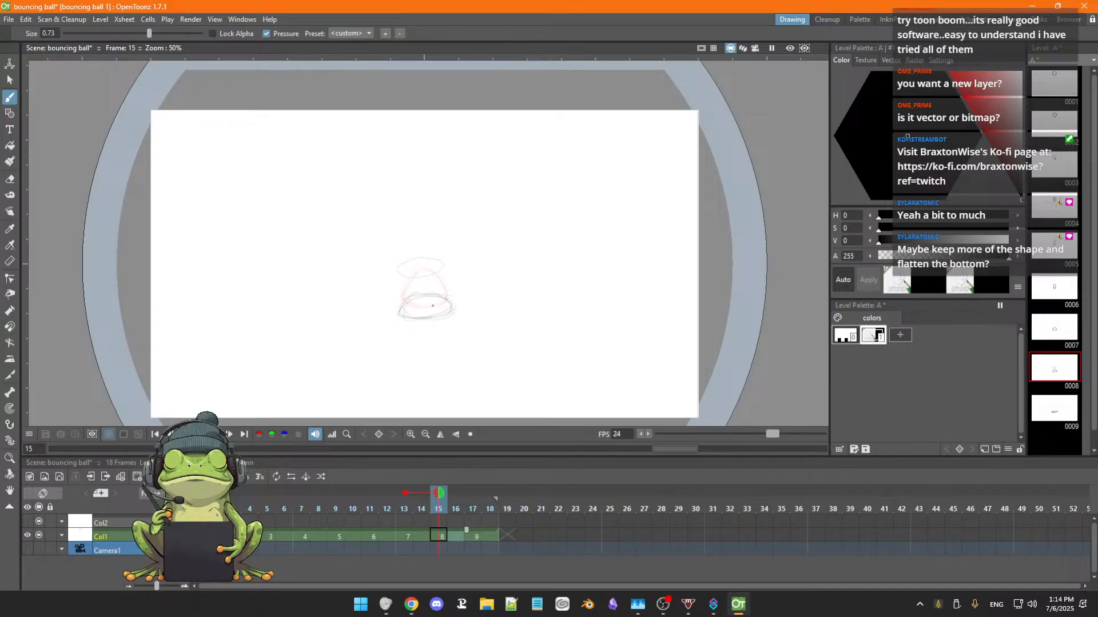
key(a)
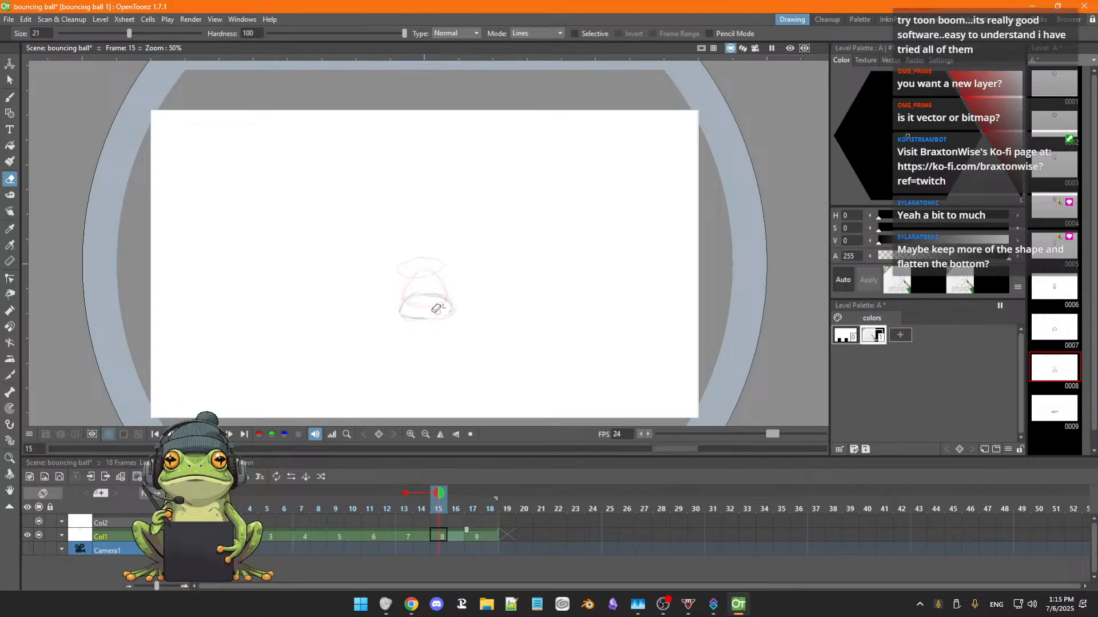
key(b)
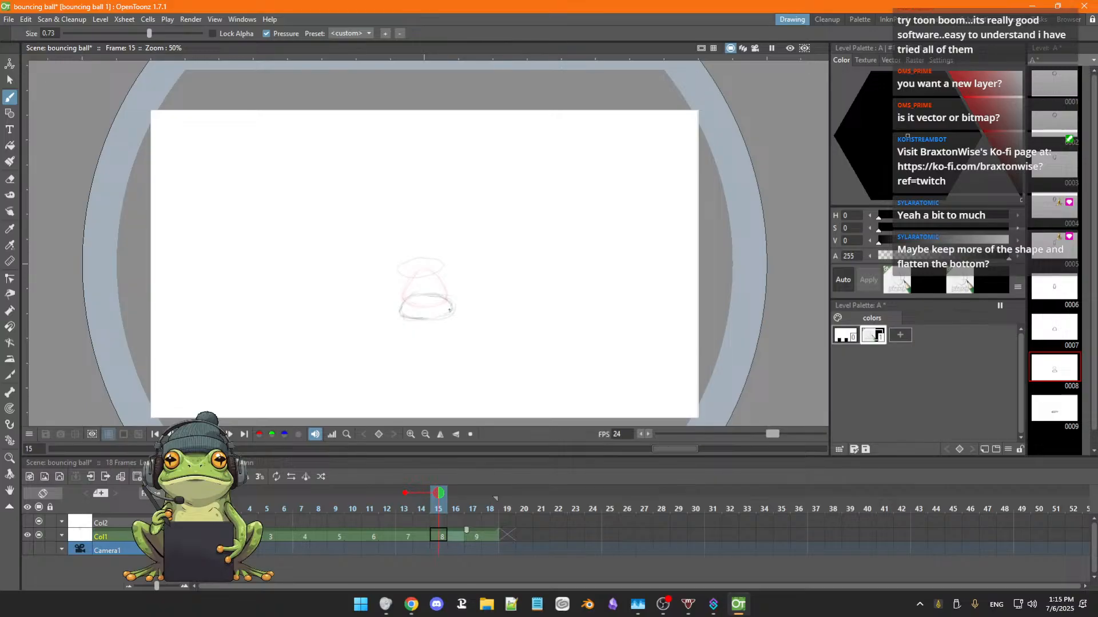
key(a)
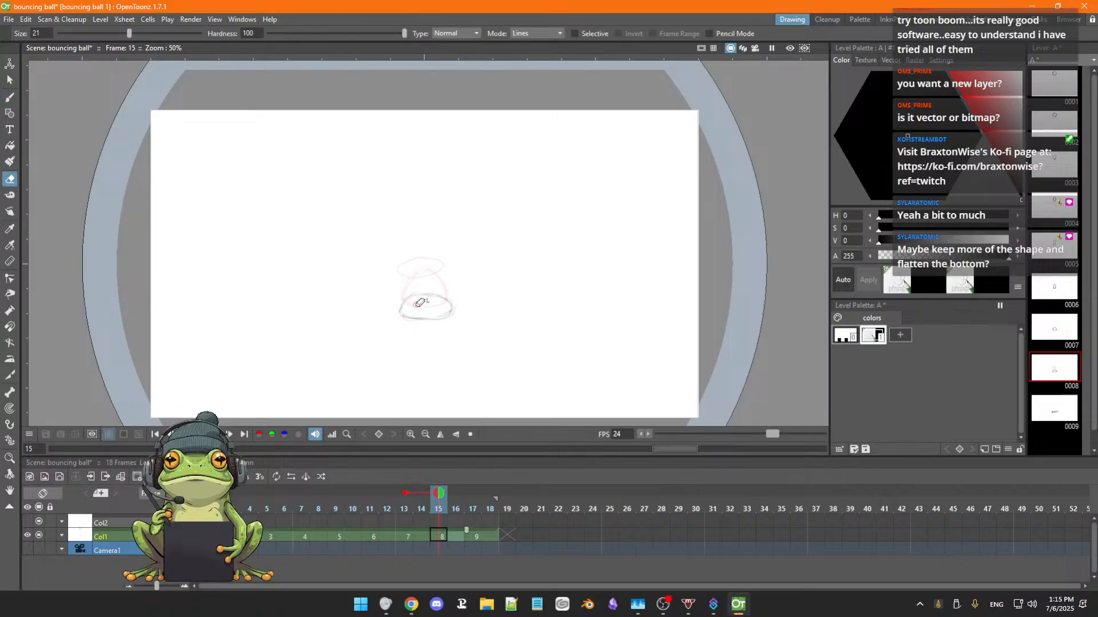
key(b)
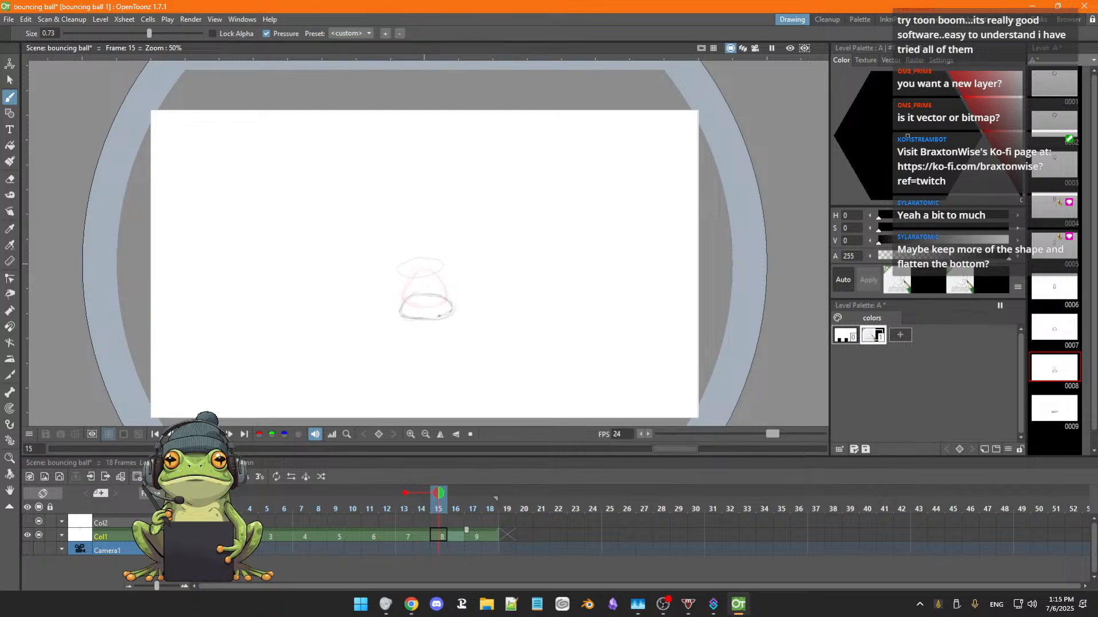
Step back and forth between frames 14 and 19 to check how drawings 7, 8 and 9 flow together.
key(period)
key(period)
key(period)
key(period)
key(period)
key(period)
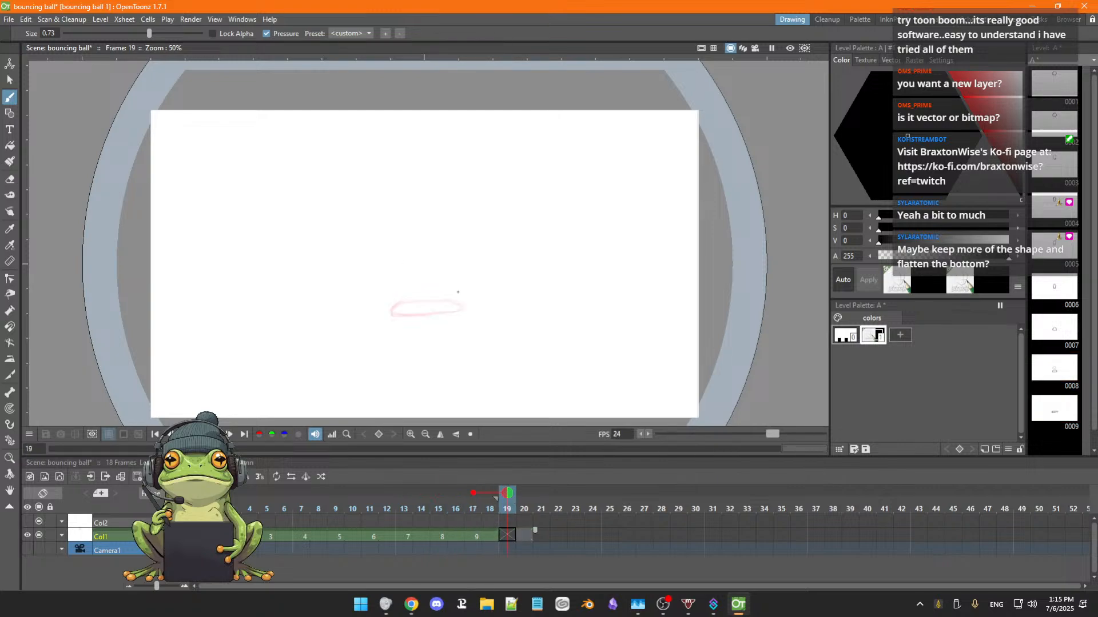
key(comma)
key(comma)
key(comma)
key(comma)
key(comma)
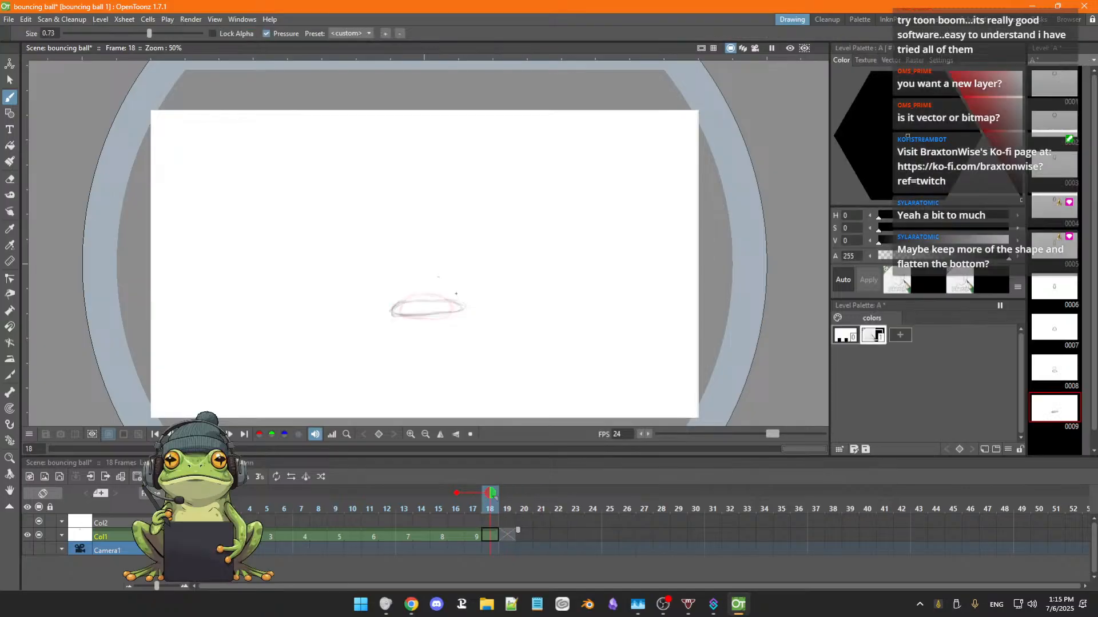
key(comma)
key(comma)
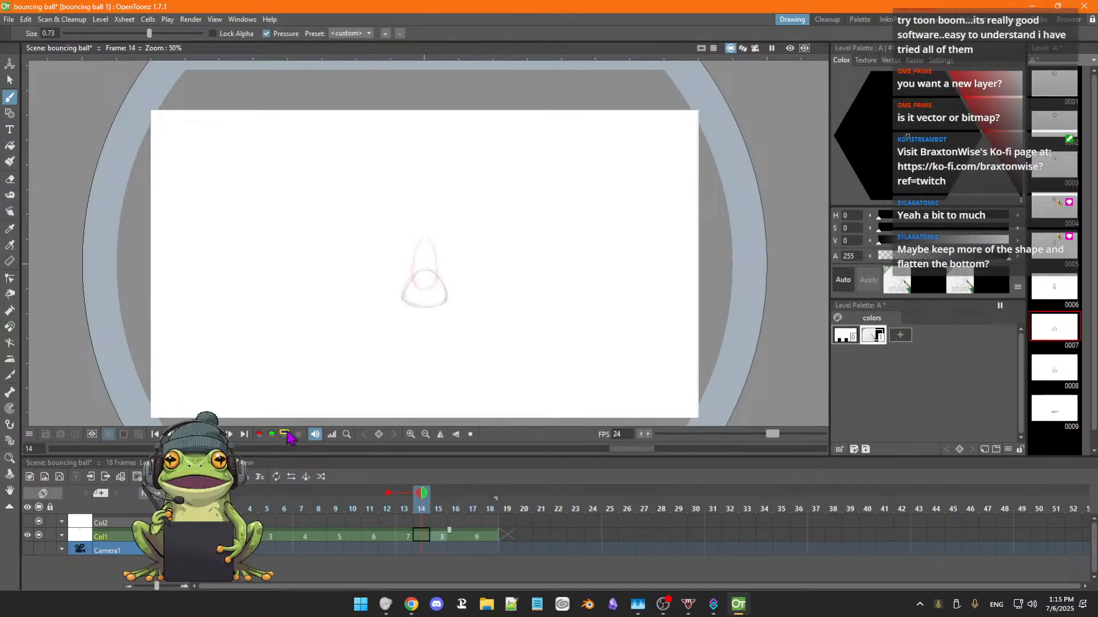
Swing Col1's frames 1 to 18 so drawings 8 through 1 replay in reverse after drawing 9.
click(197, 508)
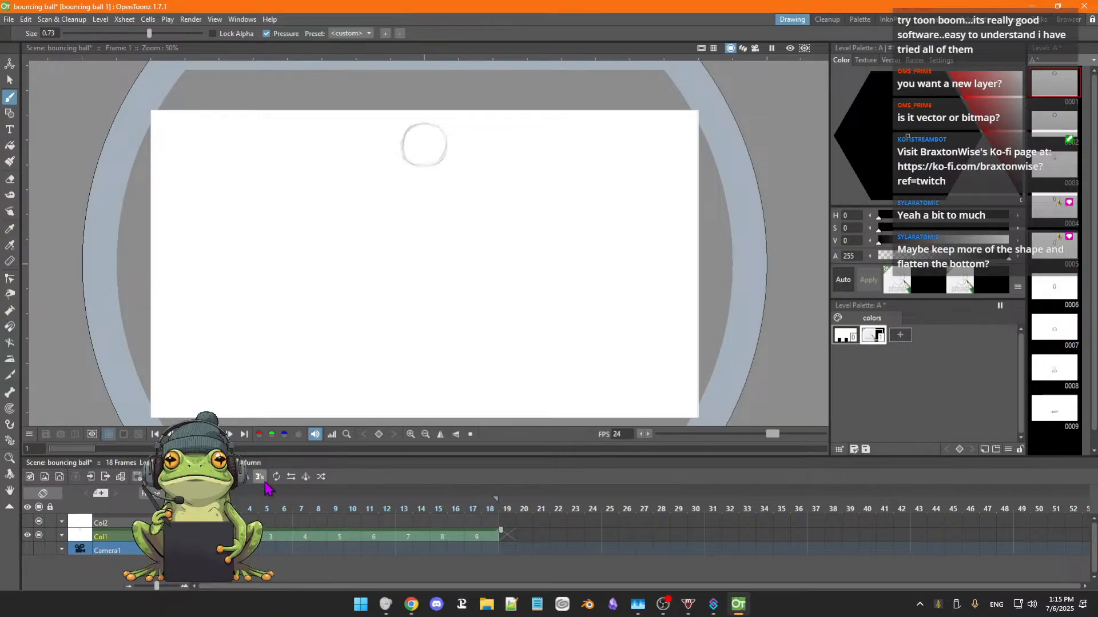
click(306, 480)
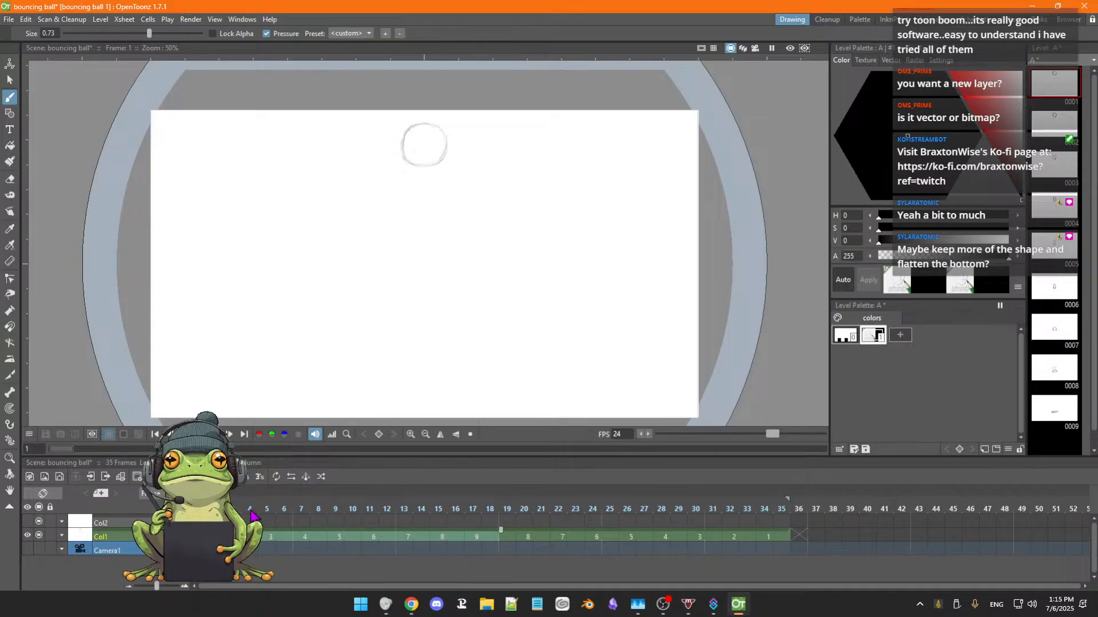
click(198, 537)
Play the bounce with its reversed rebound and step back through frames 31 to 20 to check the motion.
key(Right)
key(Right)
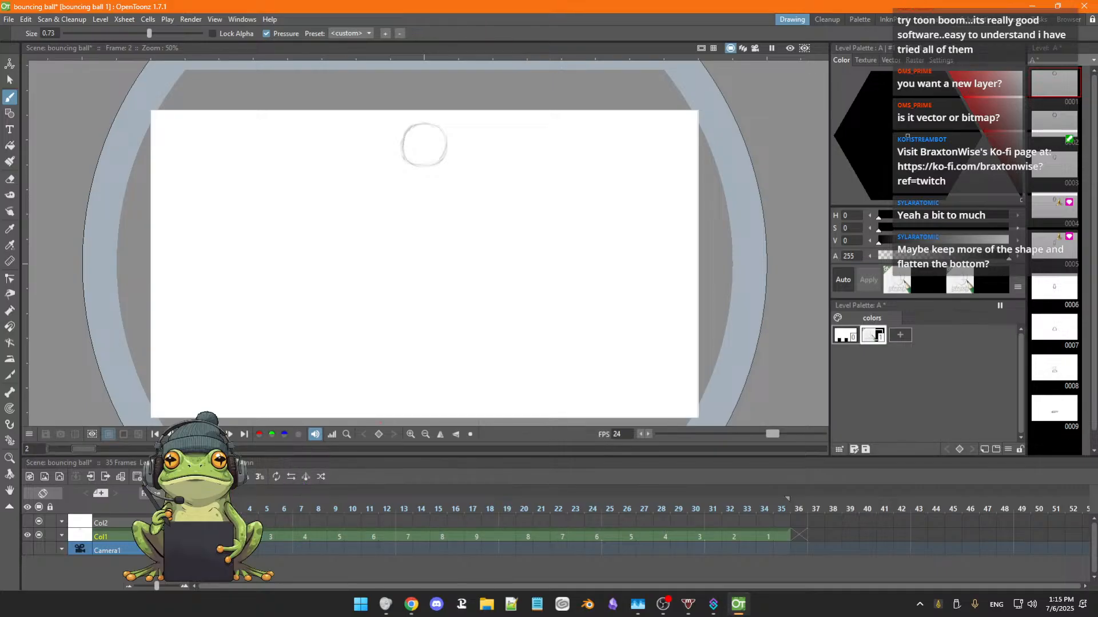
key(Left)
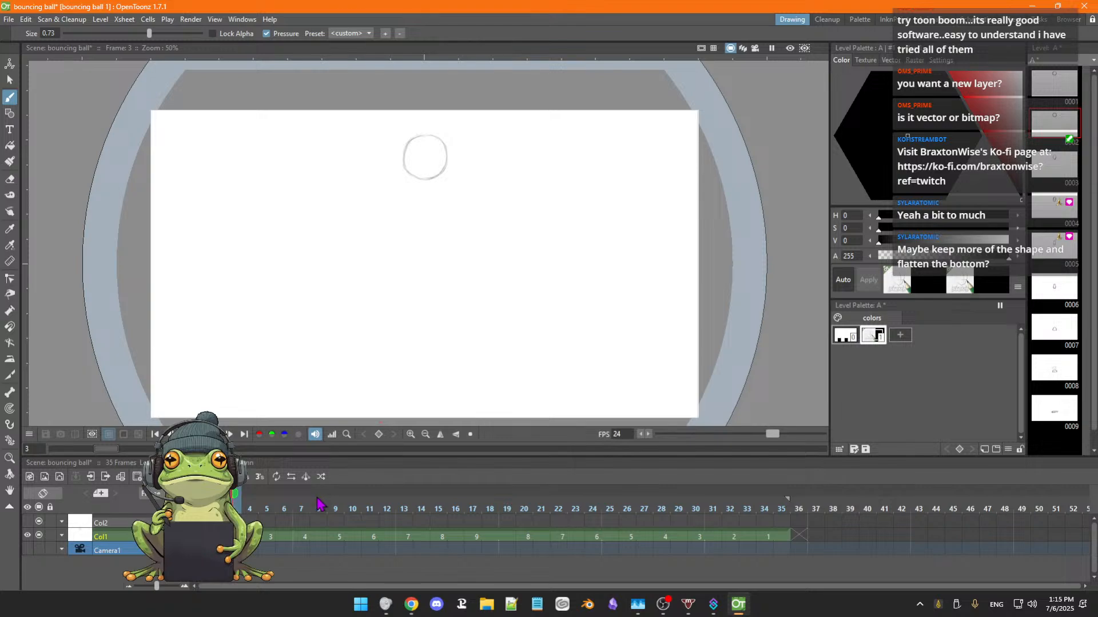
key(Left)
click(229, 434)
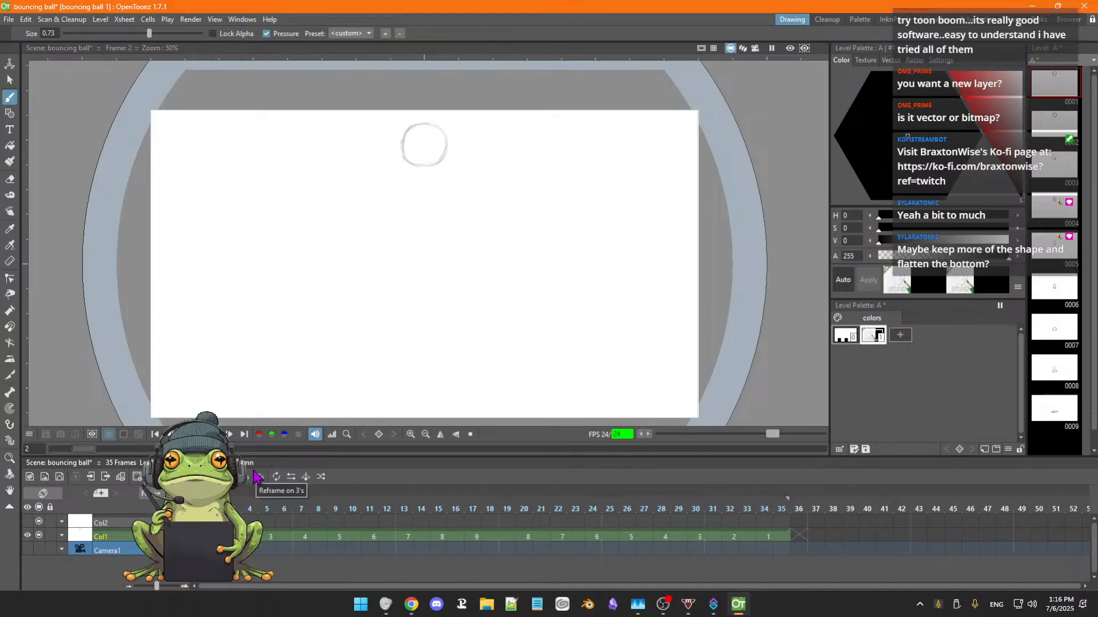
key(space)
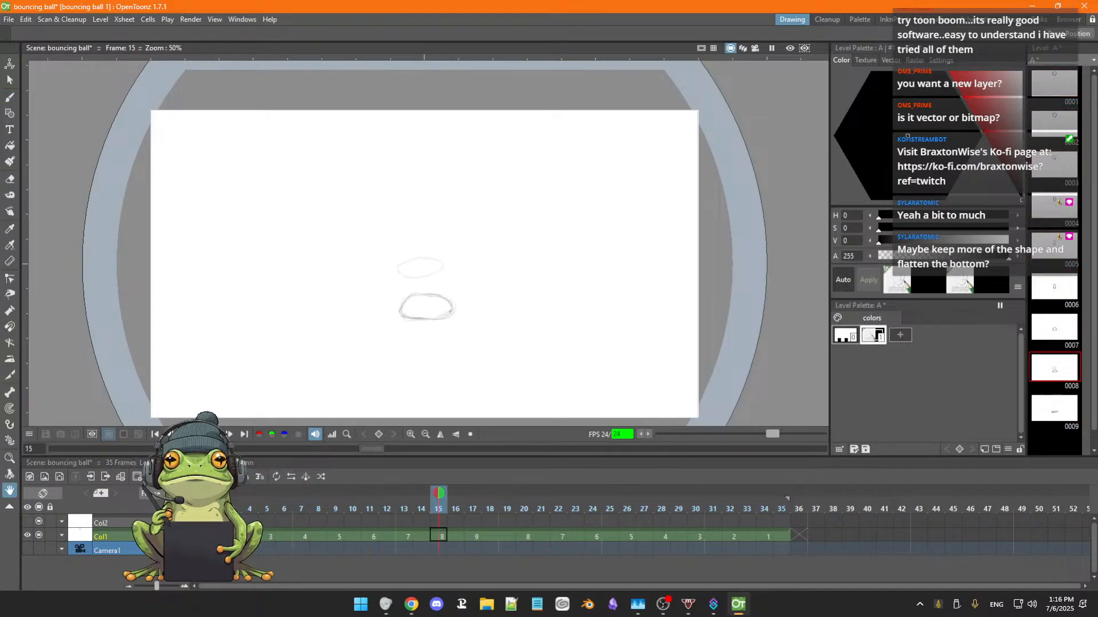
key(p)
key(period)
key(period)
key(period)
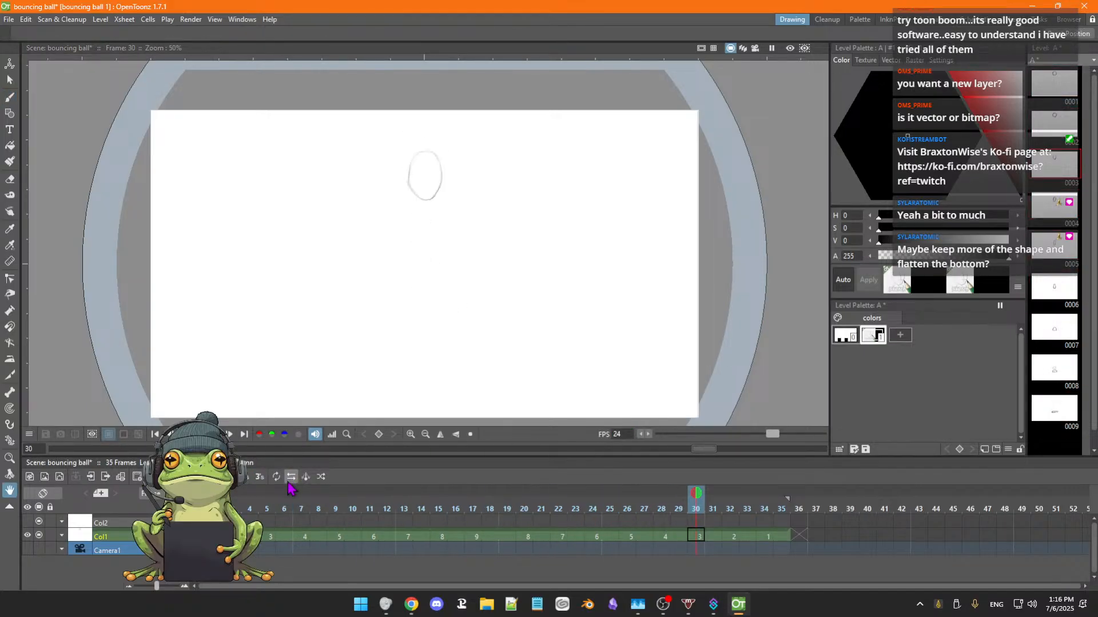
key(comma)
key(comma)
key(comma)
key(comma)
key(comma)
key(comma)
key(comma)
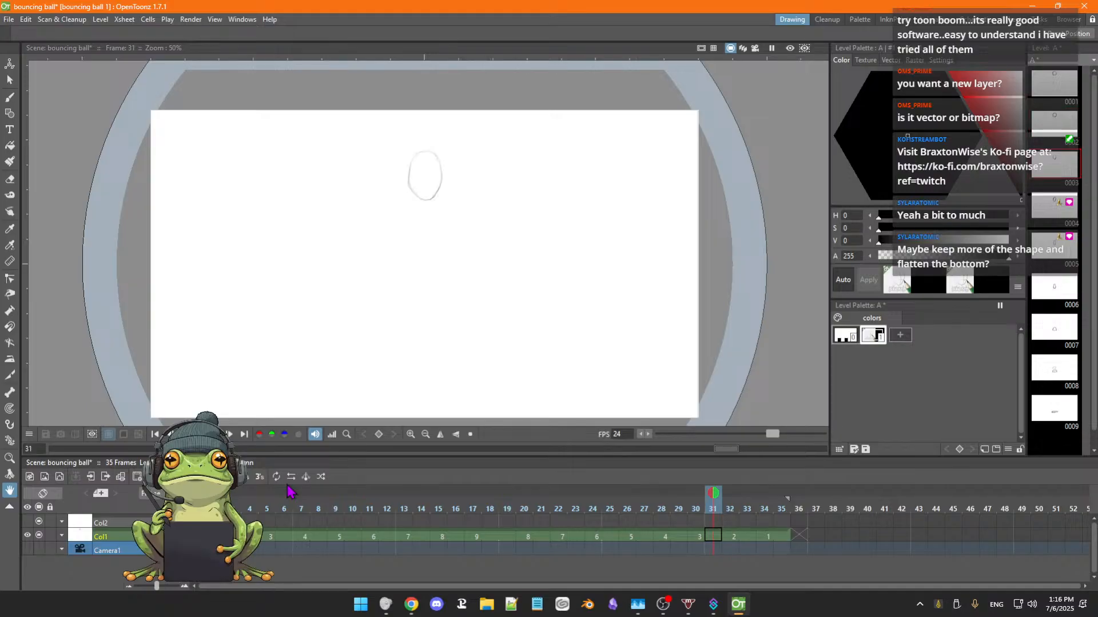
key(comma)
key(comma)
key(comma)
key(comma)
key(comma)
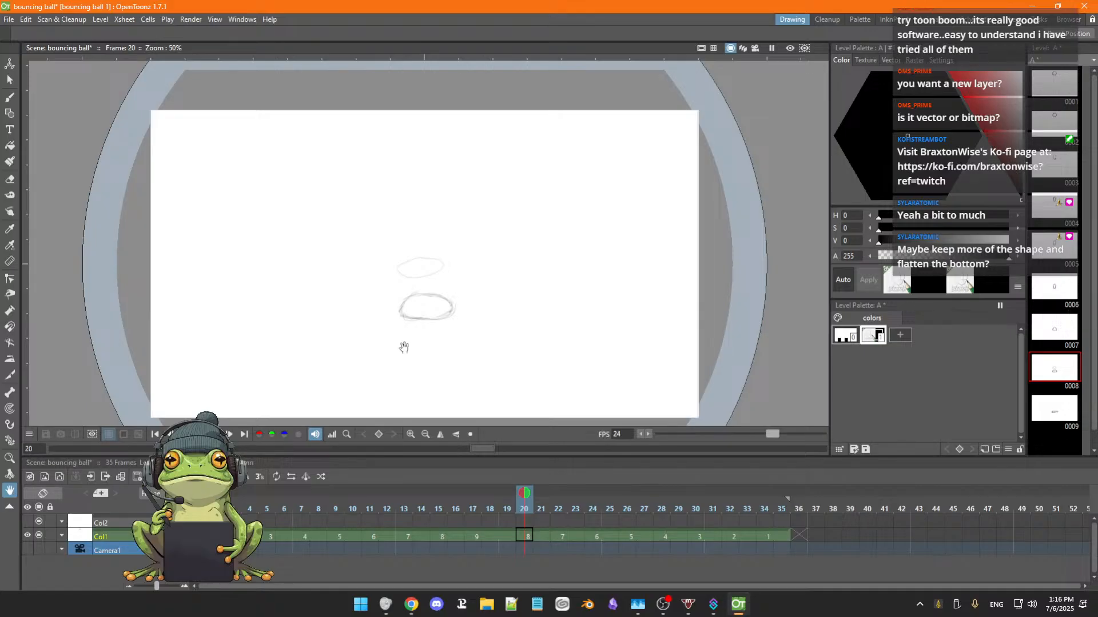
Erase the leftover ellipse above the squash in drawing 8 at frame 20 and redraw the ball with a flat bottom edge.
key(b)
key(a)
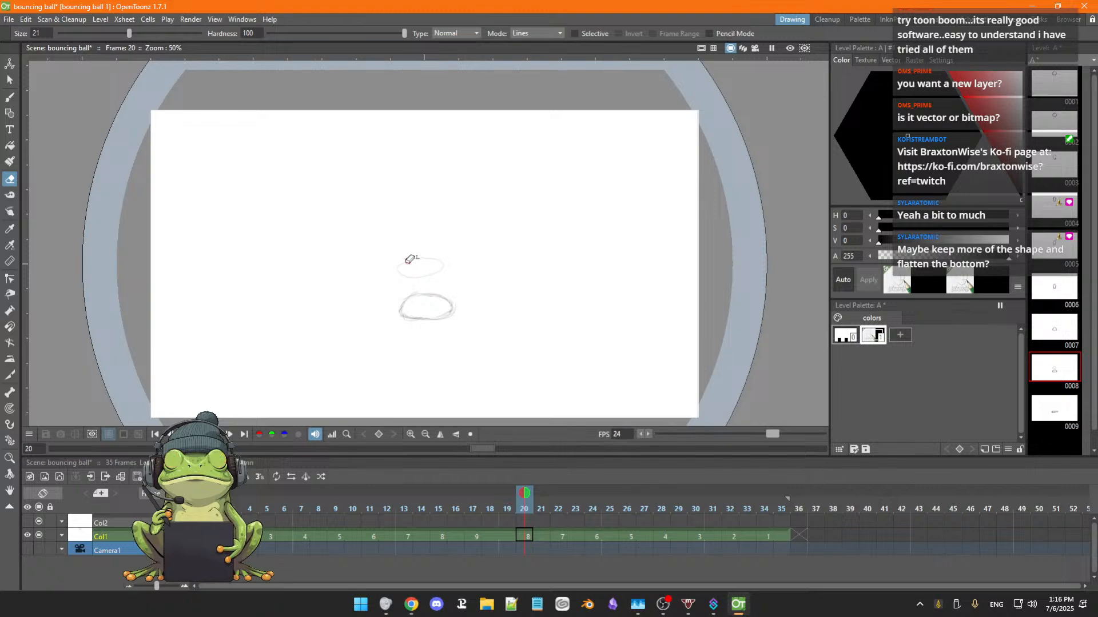
mouse_move(404, 272)
mouse_down()
mouse_move(432, 274)
mouse_move(436, 260)
mouse_move(407, 265)
mouse_move(448, 264)
mouse_move(404, 244)
mouse_up()
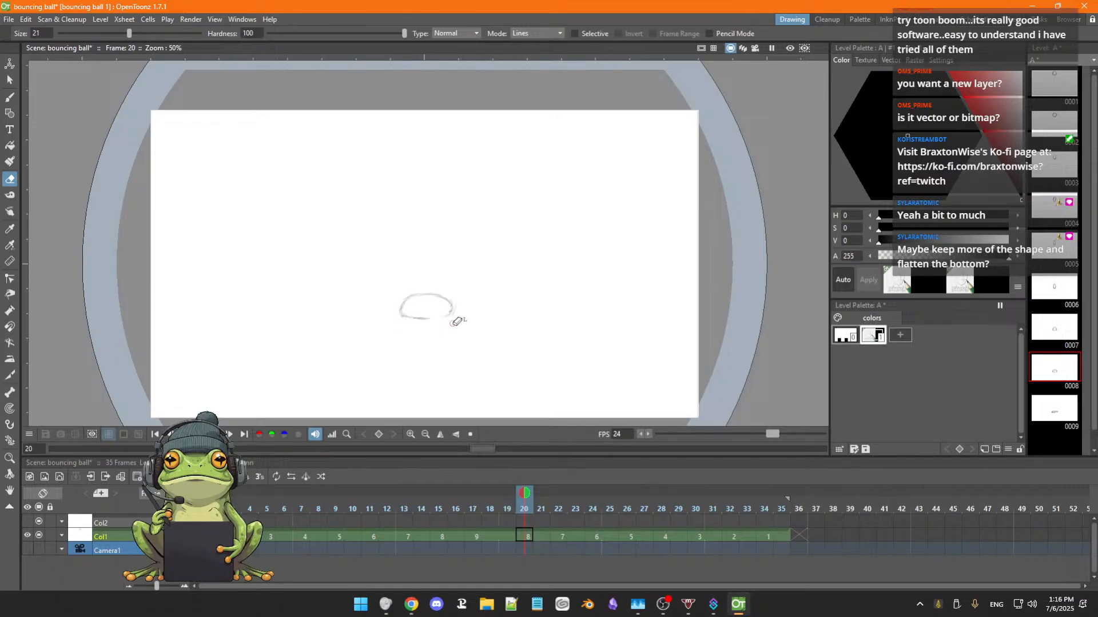
key(b)
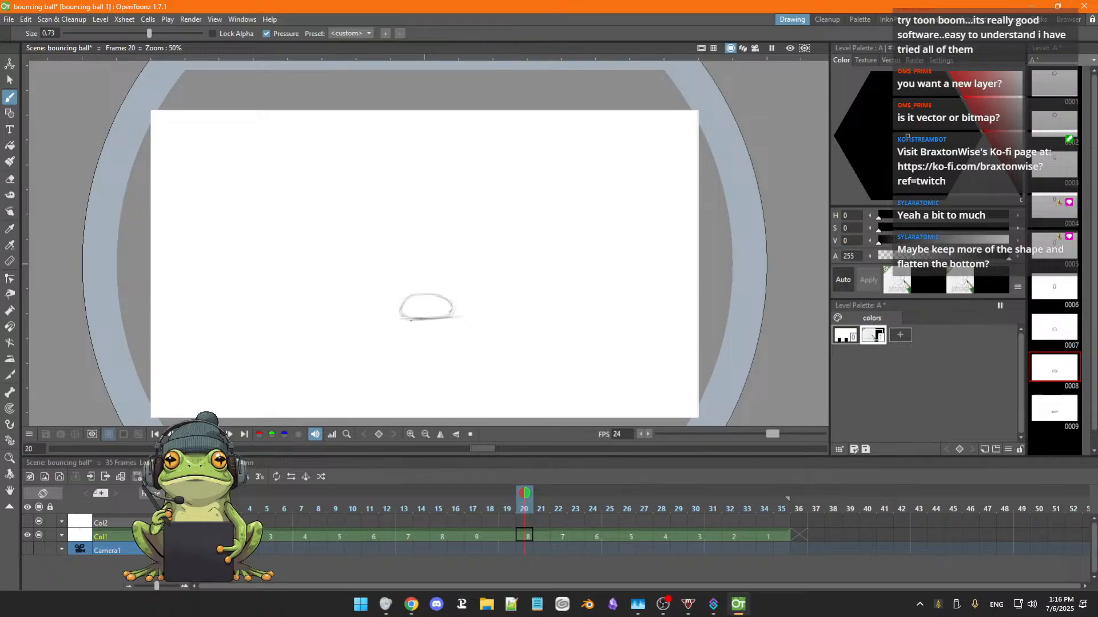
key(a)
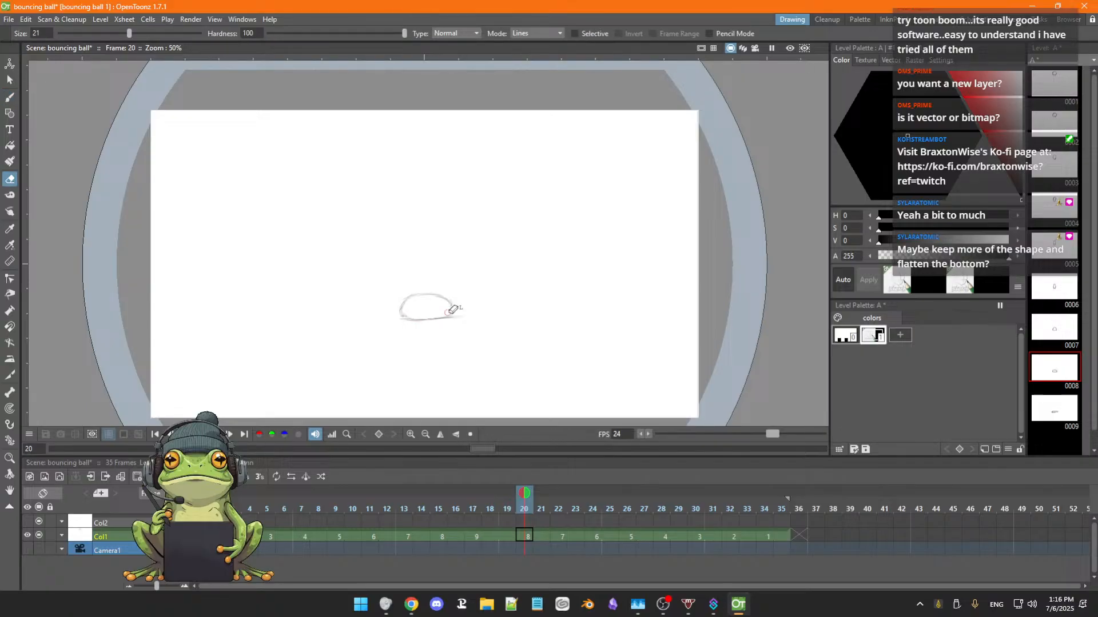
key(b)
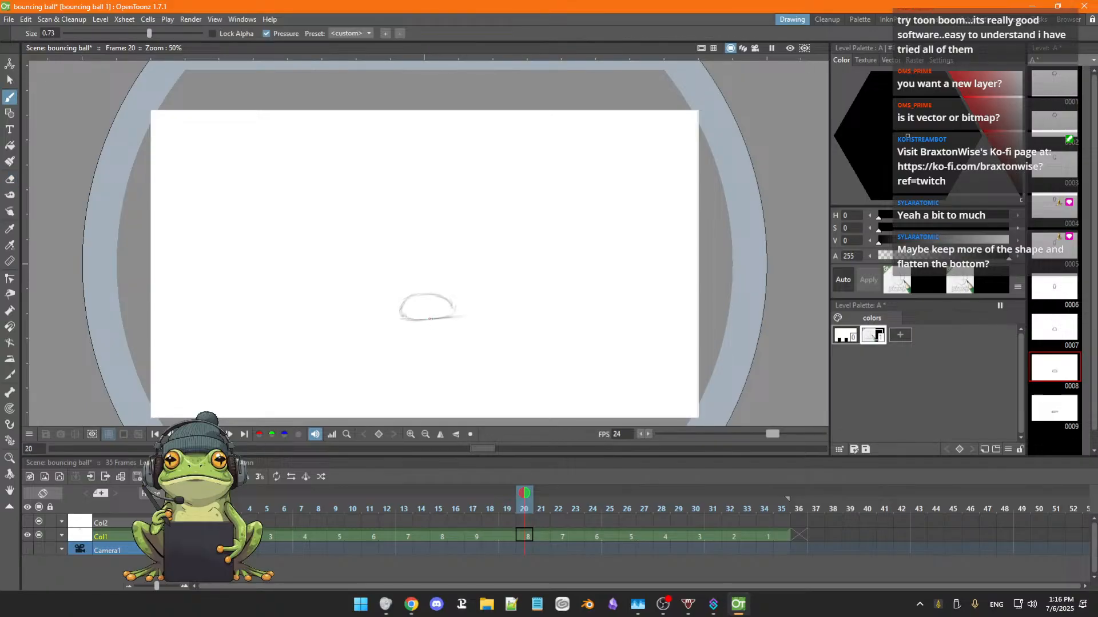
Go back to drawing 9 at frame 17, erase its rough underside and redraw a flat bottom line extending to both ends.
key(period)
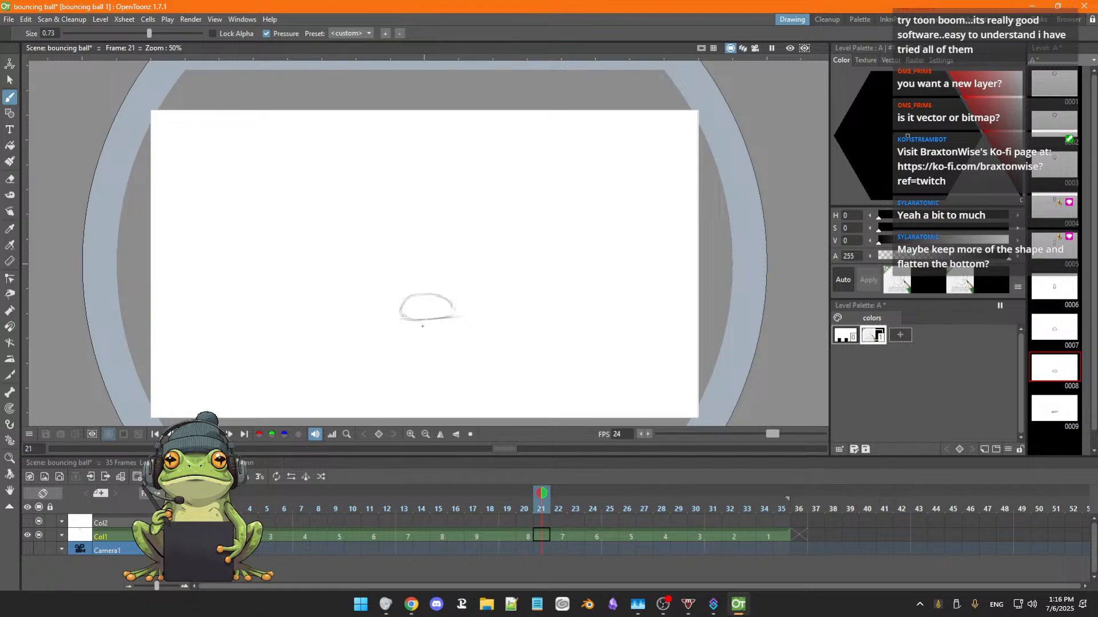
key(period)
key(comma)
key(comma)
key(comma)
key(comma)
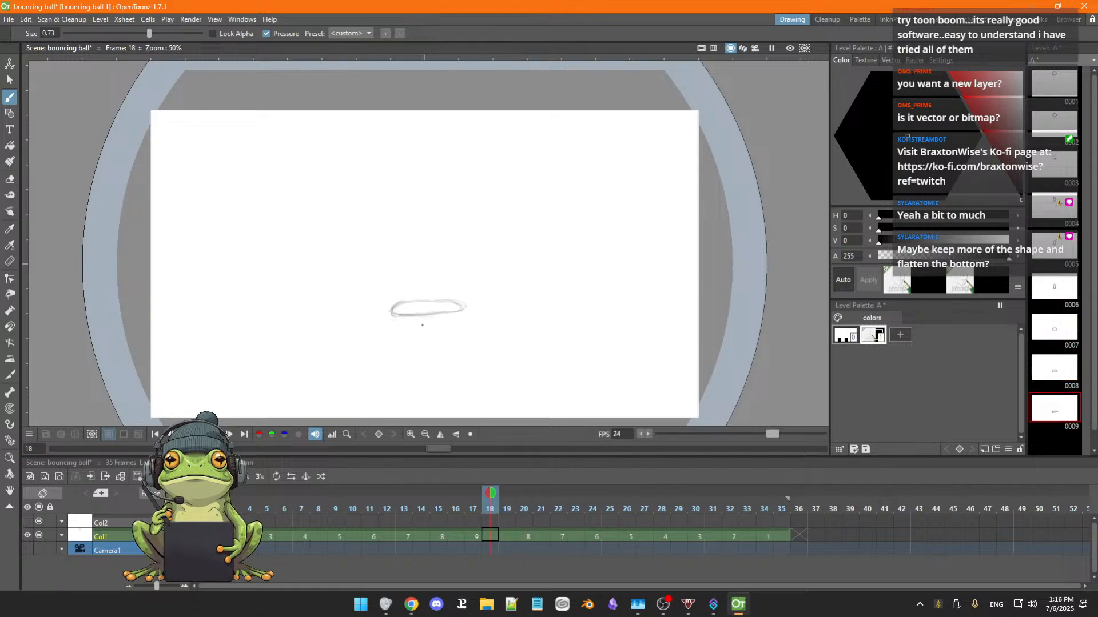
key(comma)
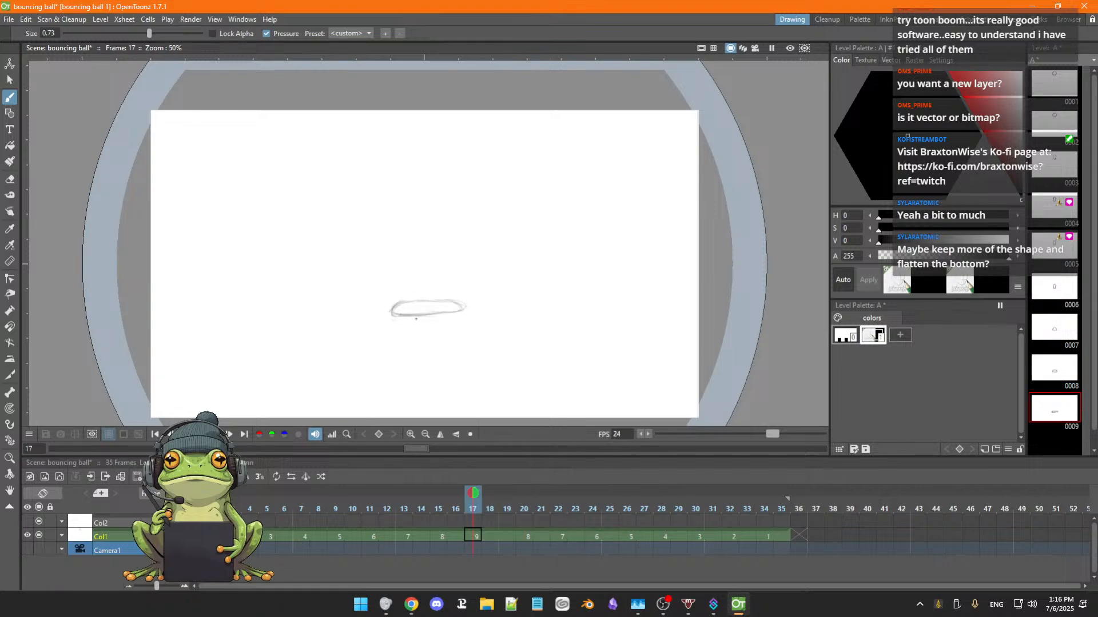
key(a)
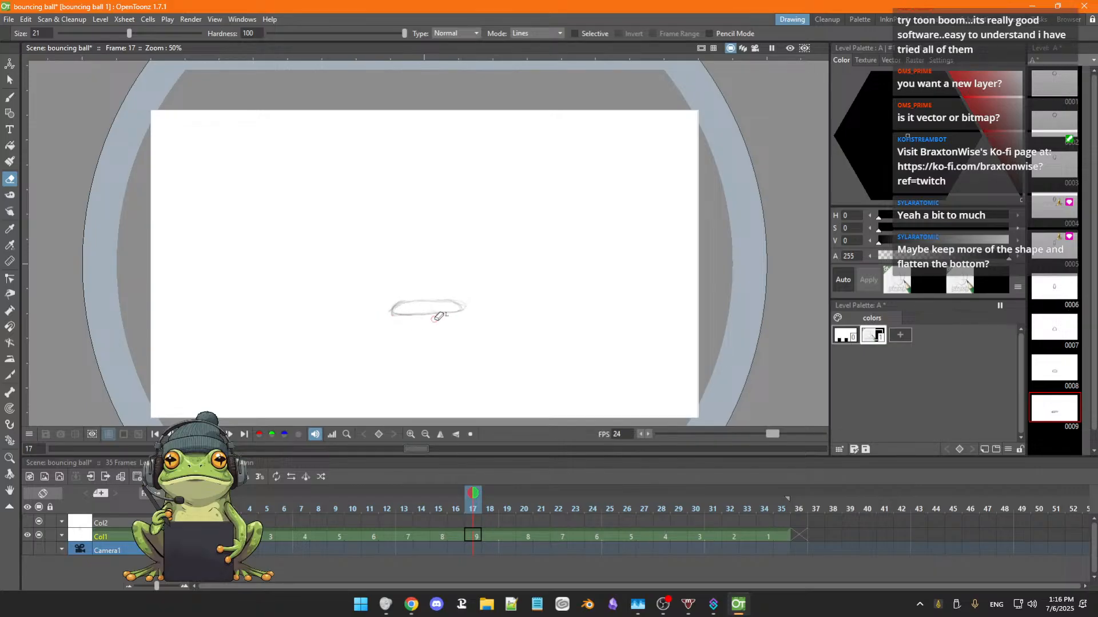
key(b)
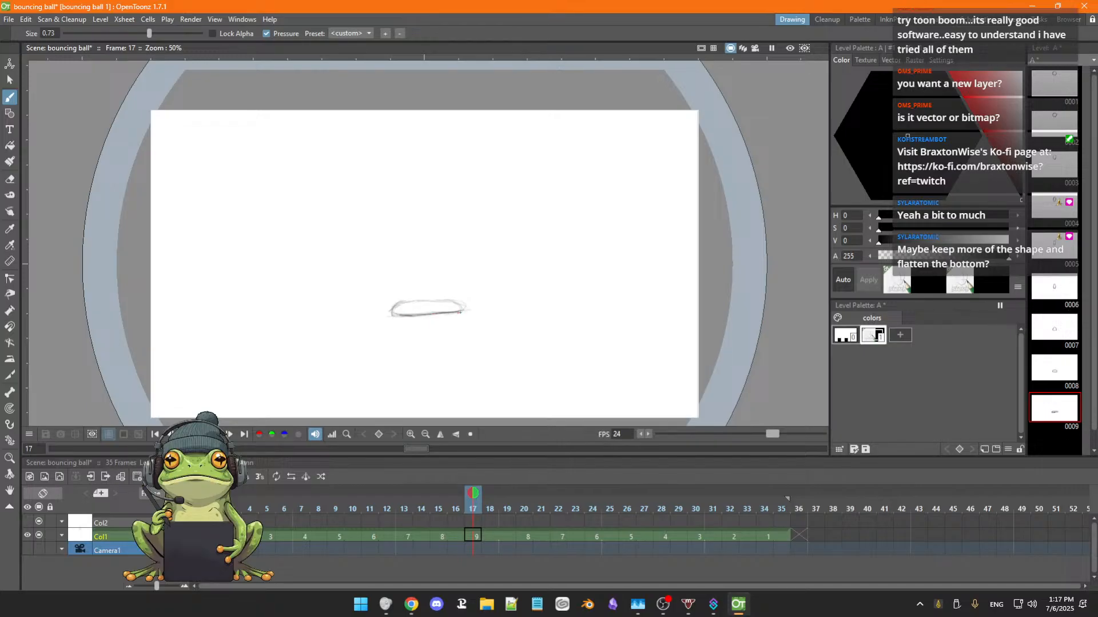
drag(459, 312, 467, 311)
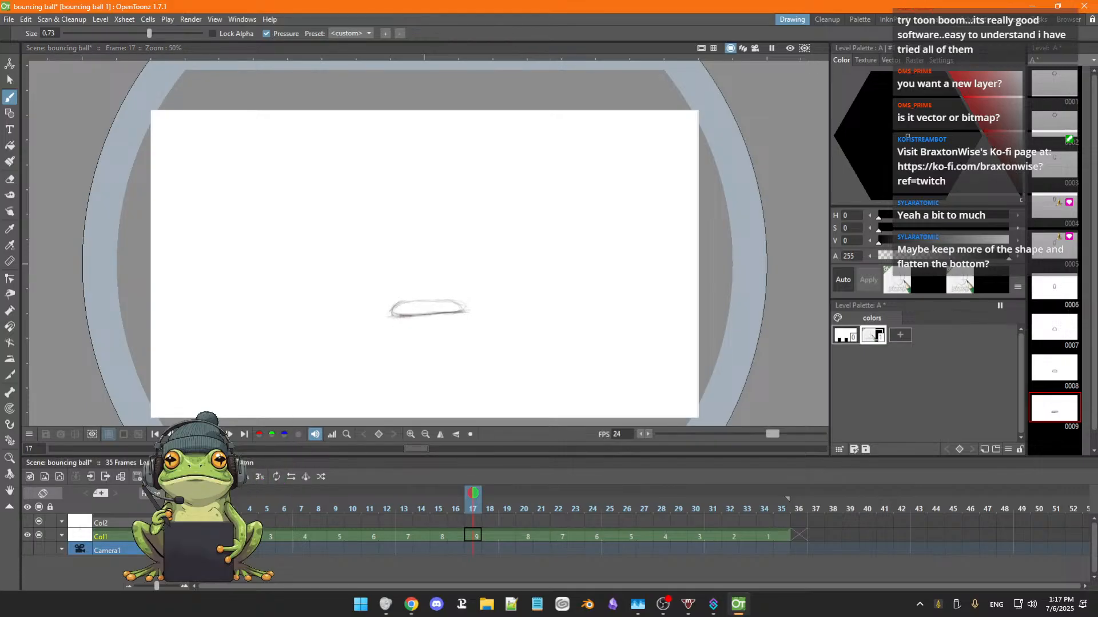
Play the bounce, return to frame 3 and turn on onion skinning for one frame before and one after.
key(p)
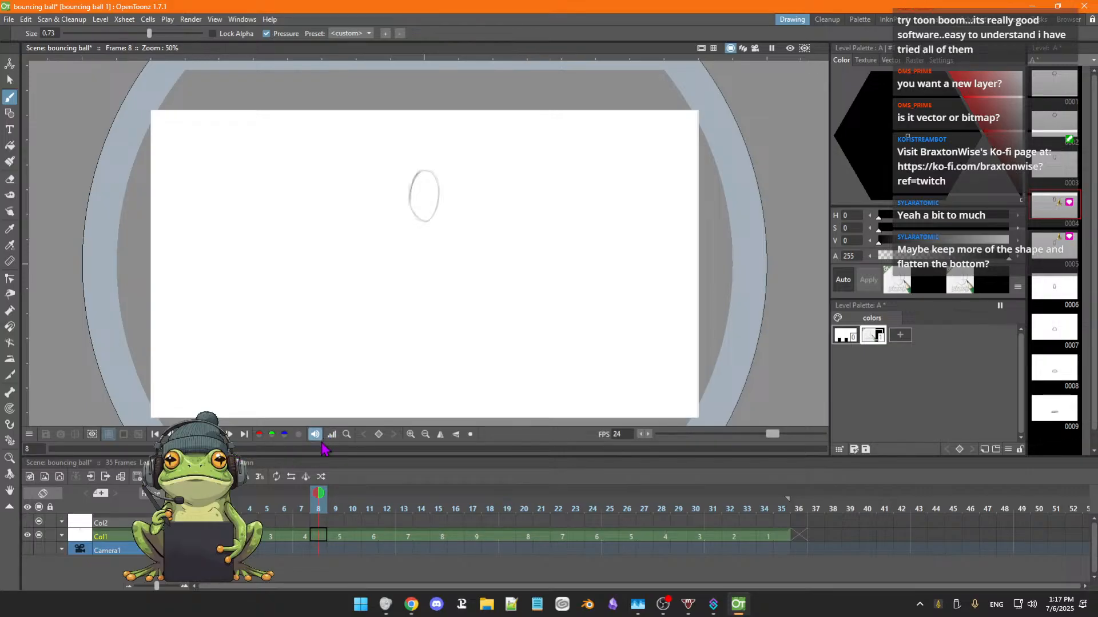
key(comma)
key(comma)
key(comma)
key(comma)
key(comma)
key(comma)
key(comma)
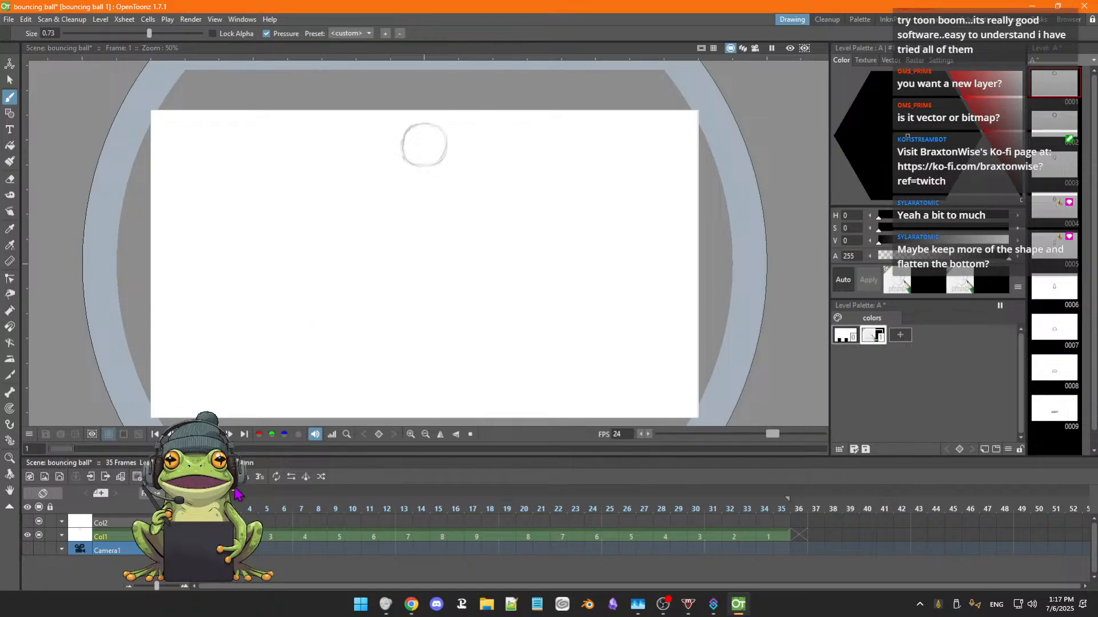
key(period)
key(period)
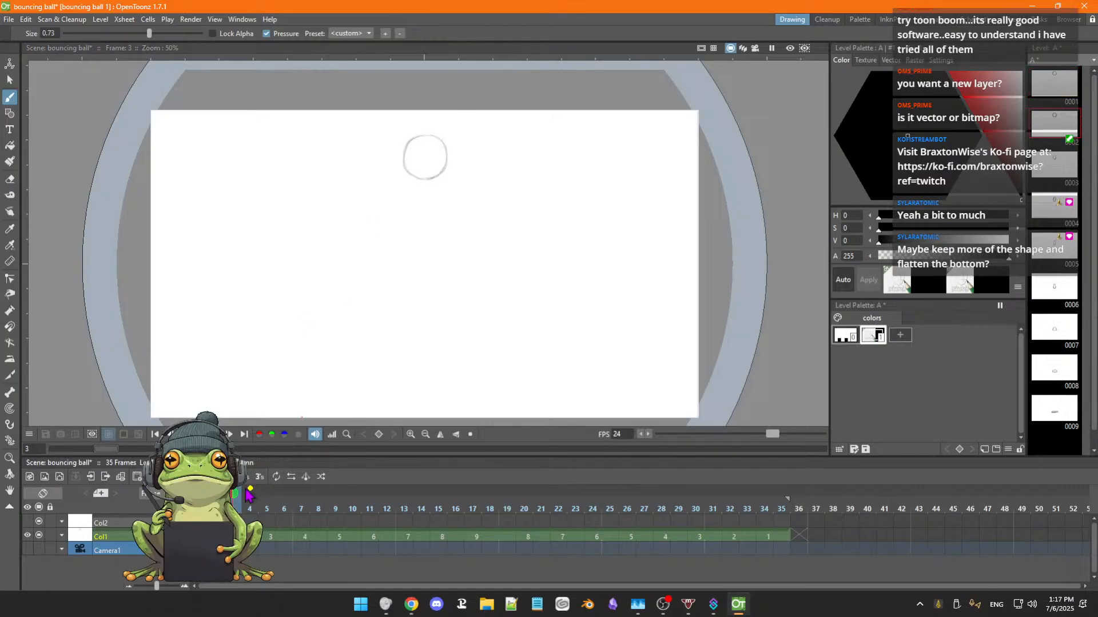
click(249, 493)
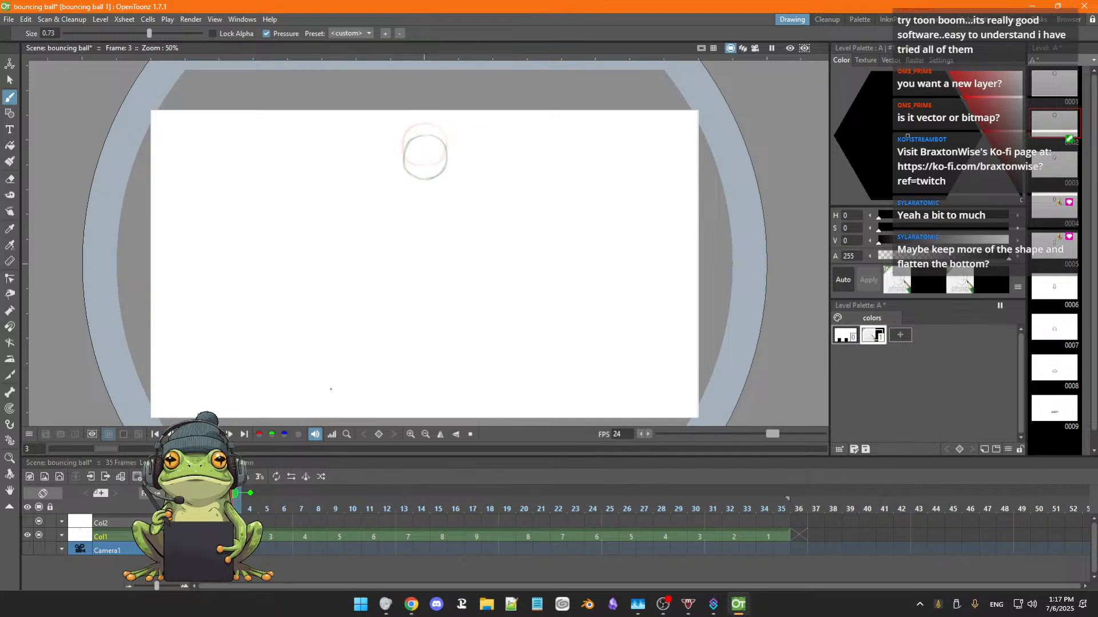
Flip back and forth through the opening frames with onion skin on to examine the spacing of the ball's fall.
key(comma)
key(comma)
key(period)
key(period)
key(period)
key(period)
key(period)
key(period)
key(comma)
key(comma)
key(comma)
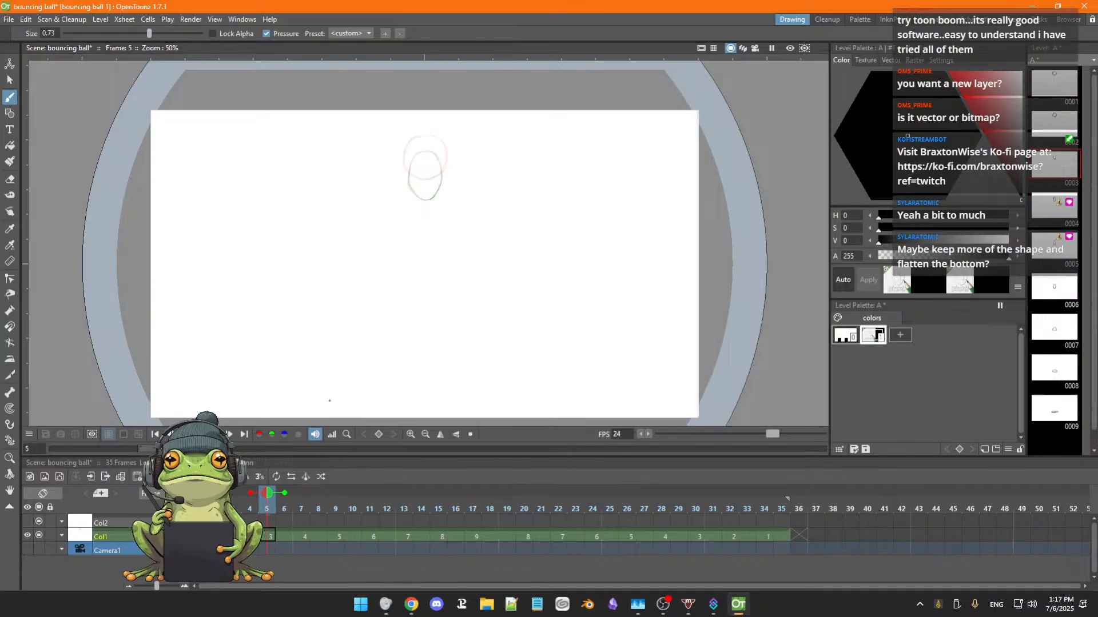
key(comma)
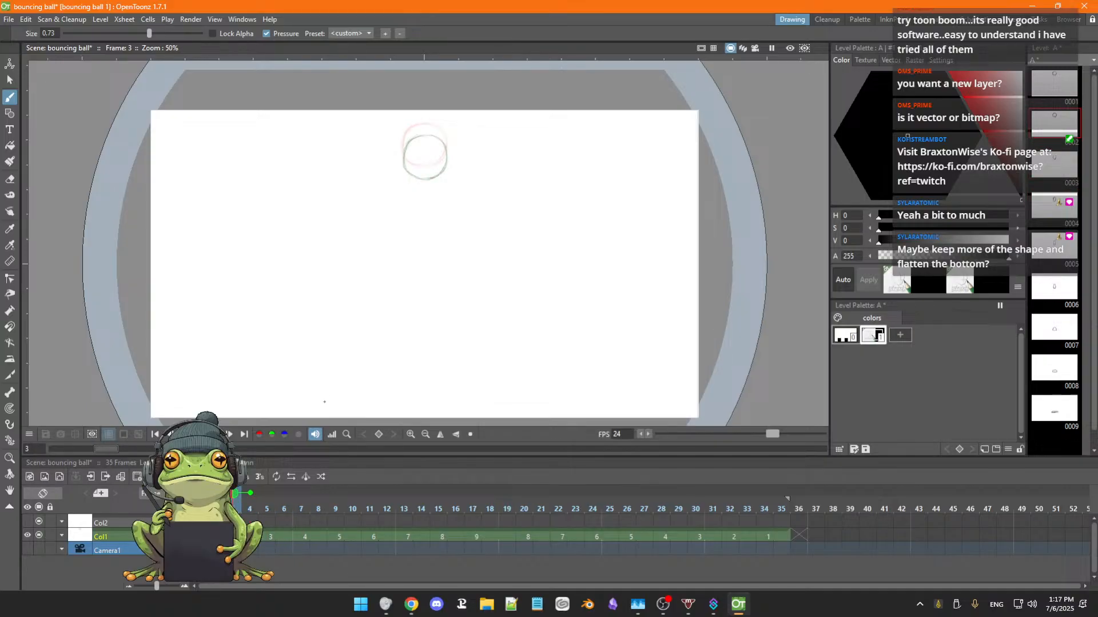
Step back and forth between frames 2 and 6 to compare how far drawings 1, 2 and 3 overlap.
key(period)
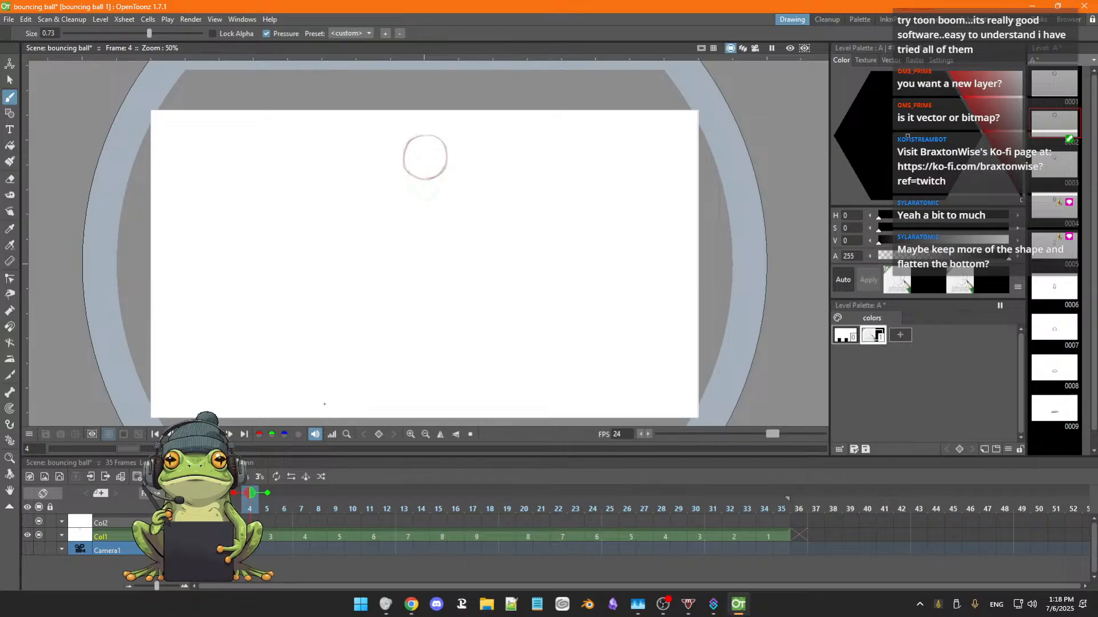
key(comma)
key(comma)
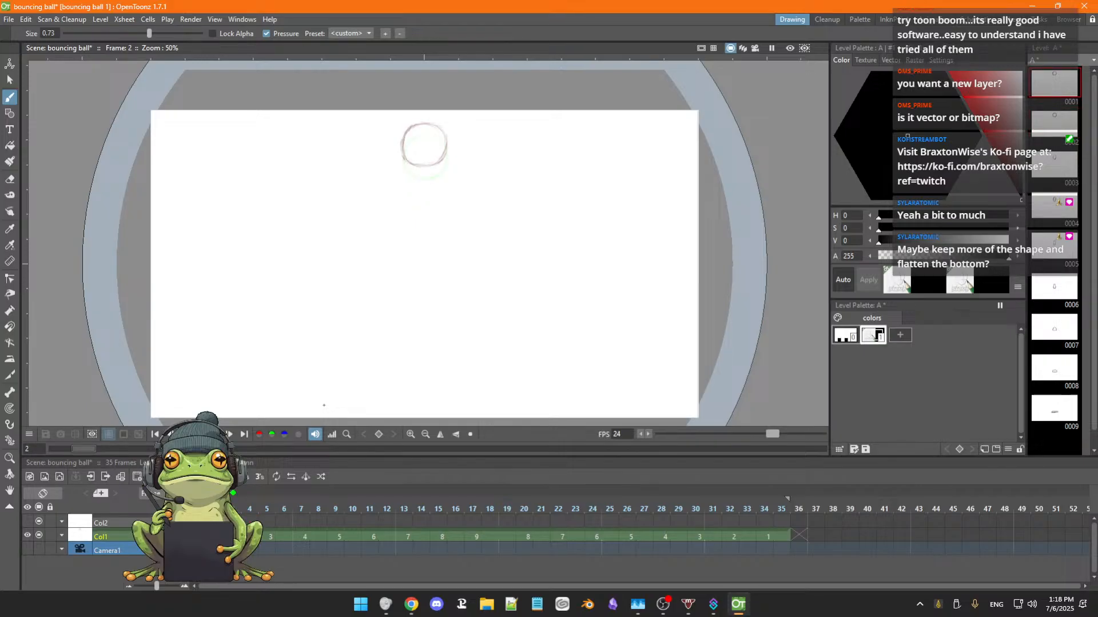
key(period)
key(period)
key(period)
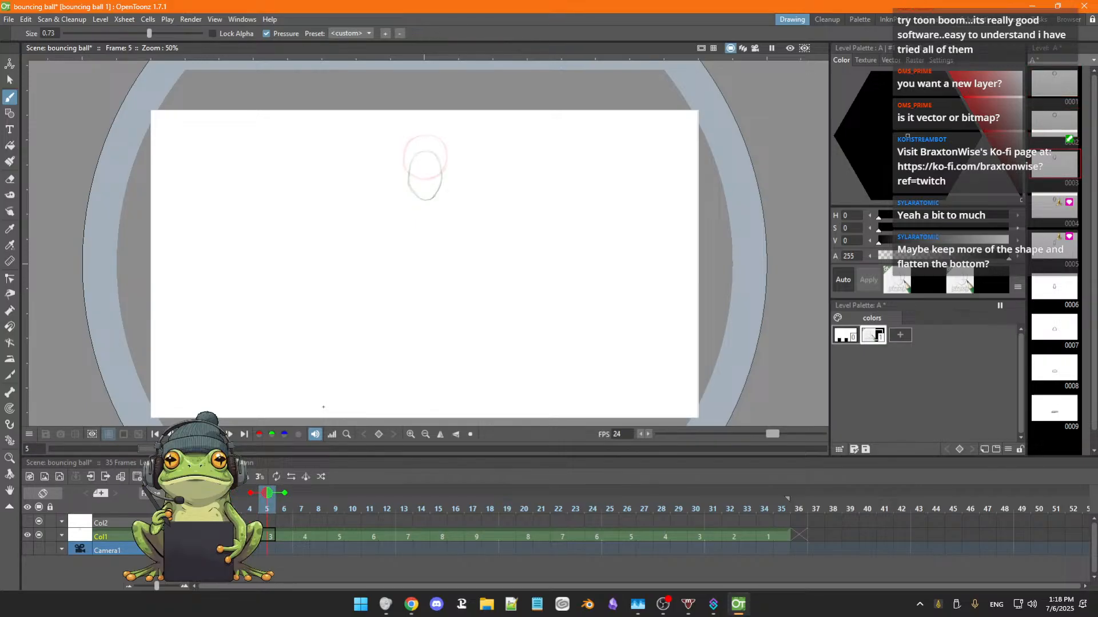
key(comma)
key(comma)
key(comma)
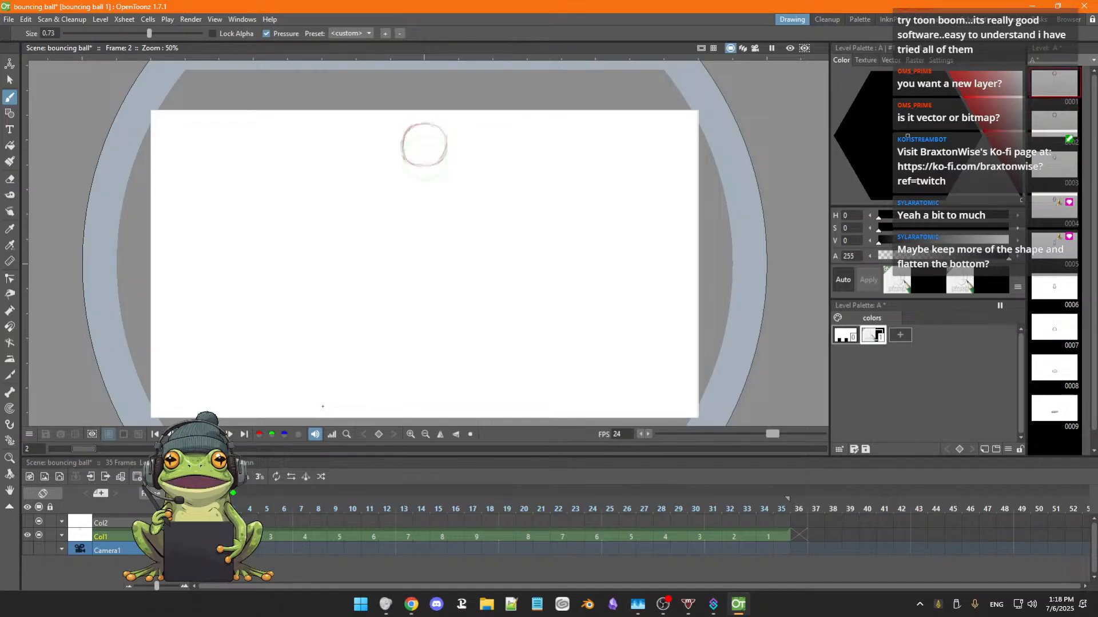
key(period)
key(comma)
key(period)
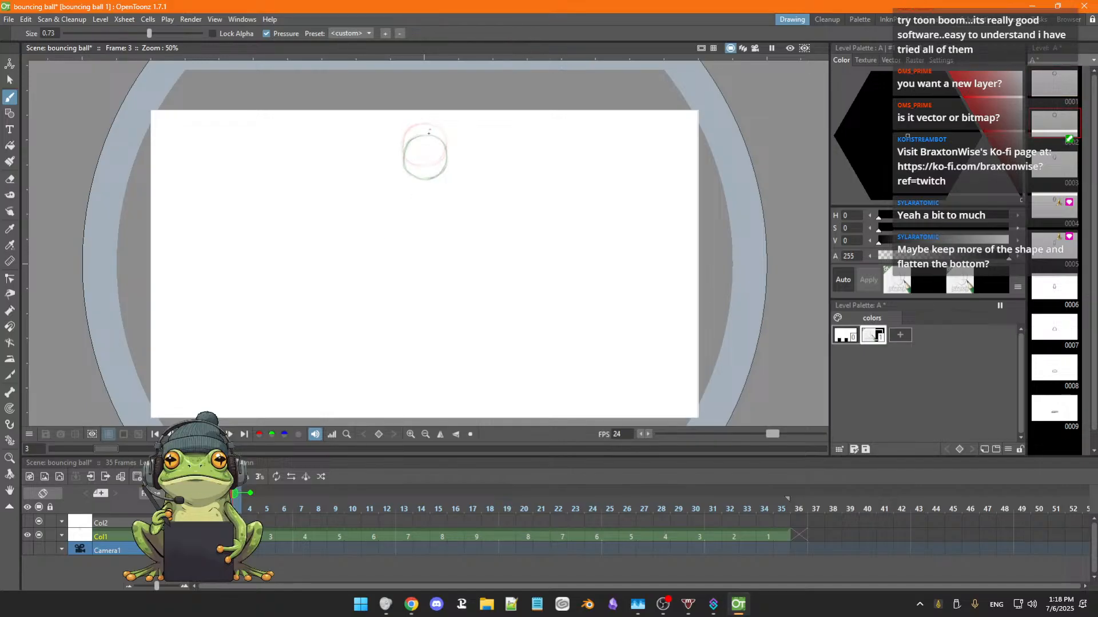
key(period)
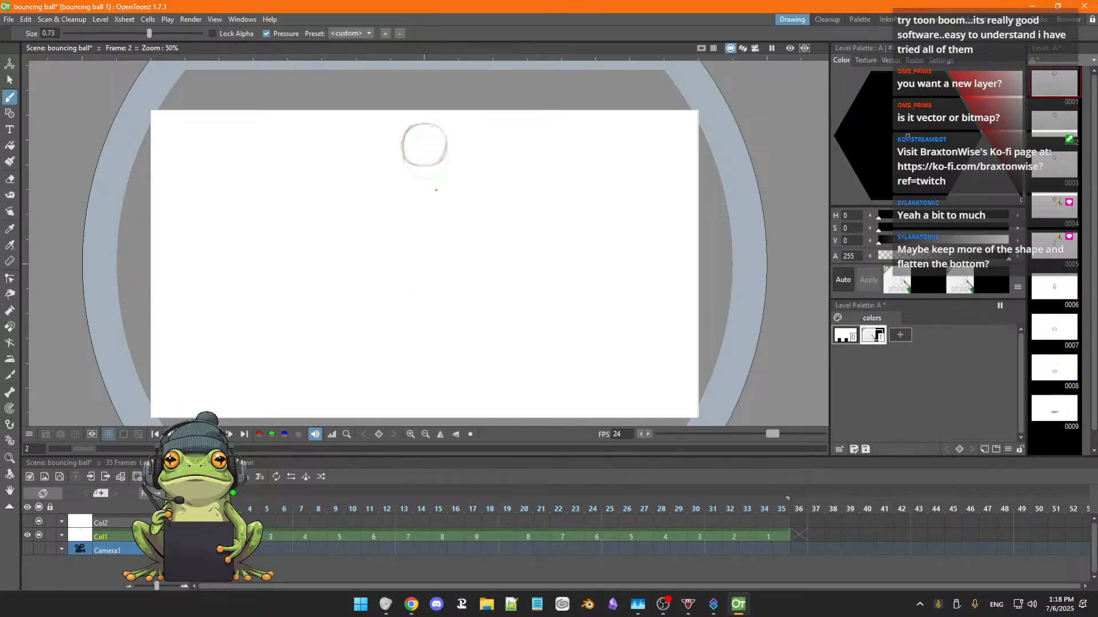
key(period)
key(period)
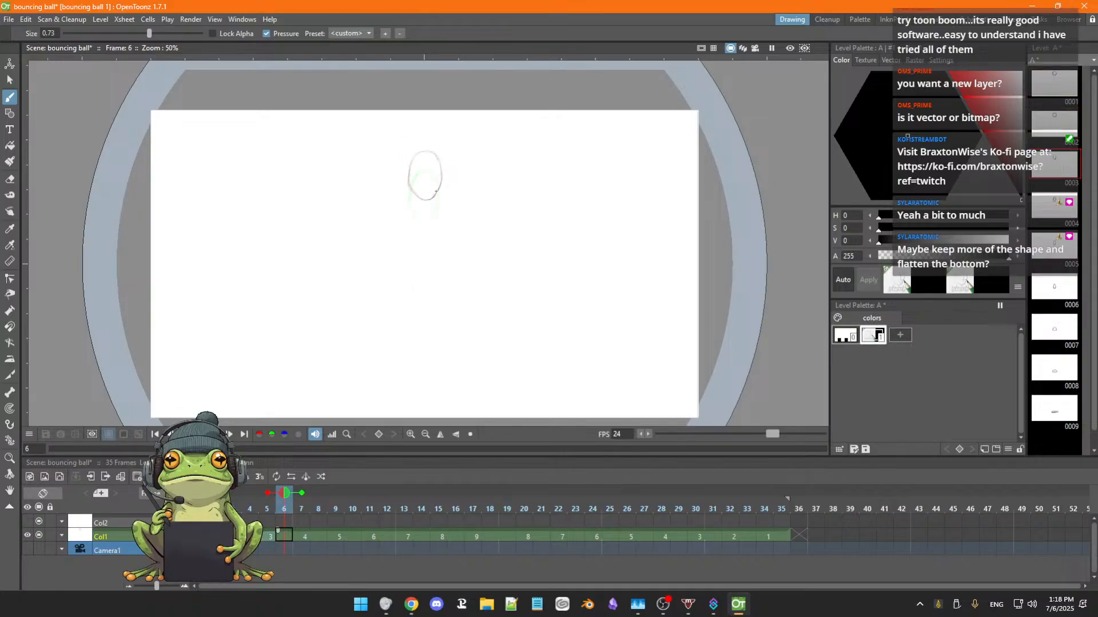
key(comma)
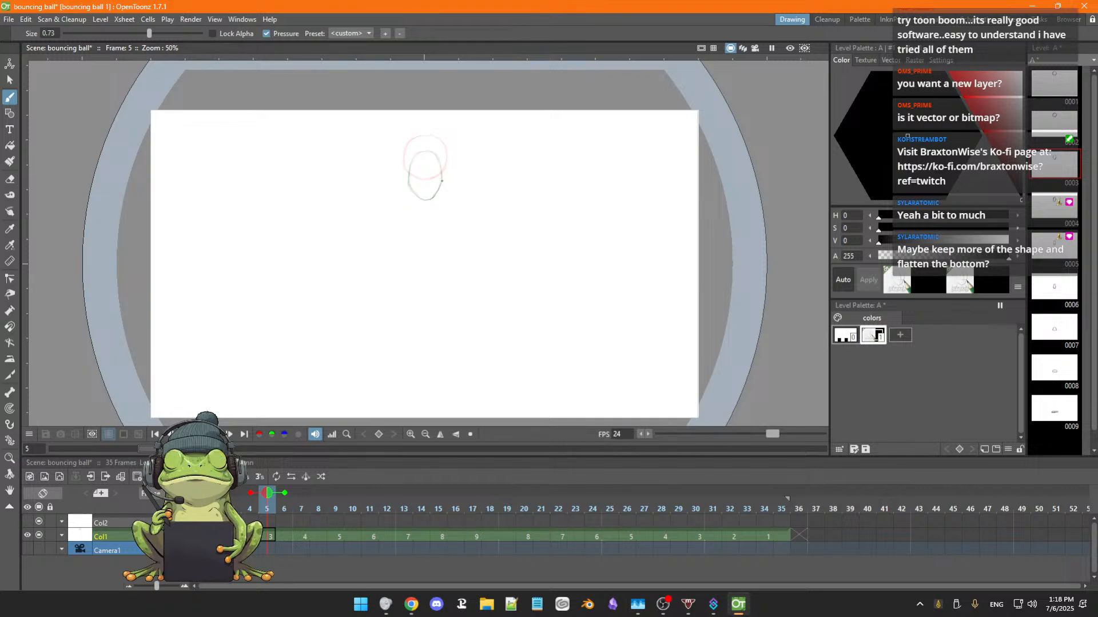
Select the ball in drawing 3 at frame 5 with a freehand selection and move it down about 40 px.
key(s)
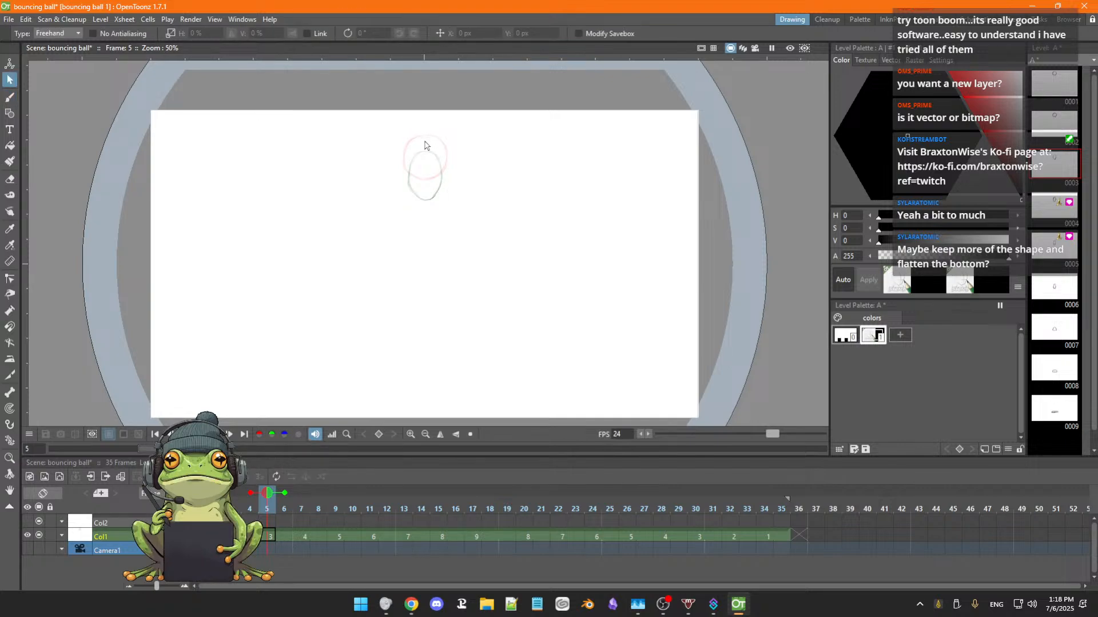
mouse_move(424, 149)
mouse_down()
mouse_move(397, 177)
mouse_move(412, 238)
mouse_move(460, 143)
mouse_move(430, 133)
mouse_up()
drag(447, 214, 446, 220)
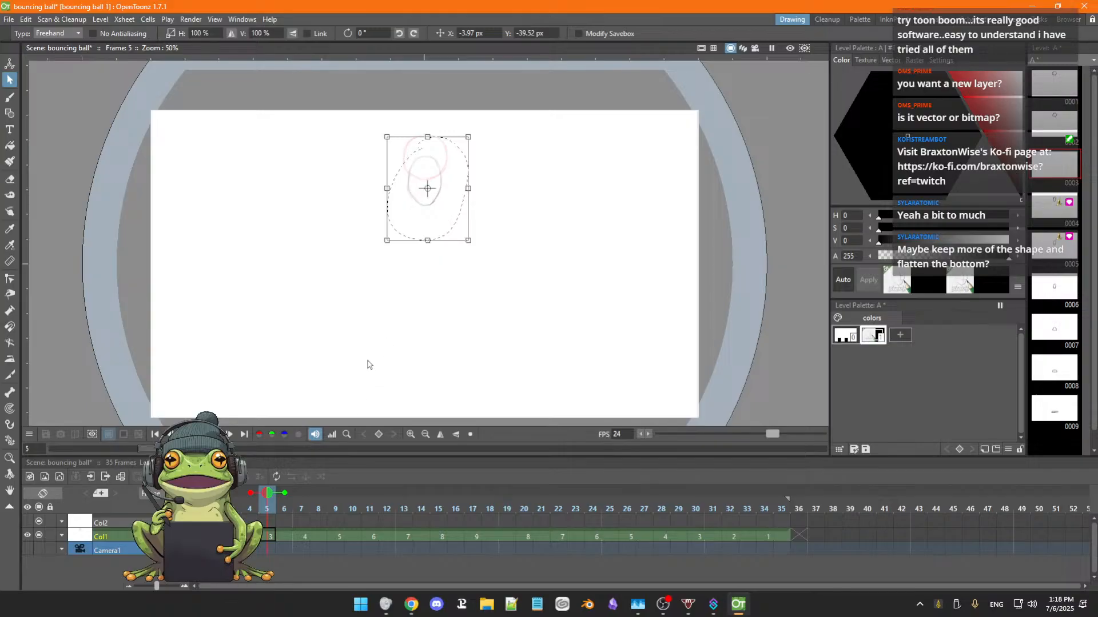
click(474, 295)
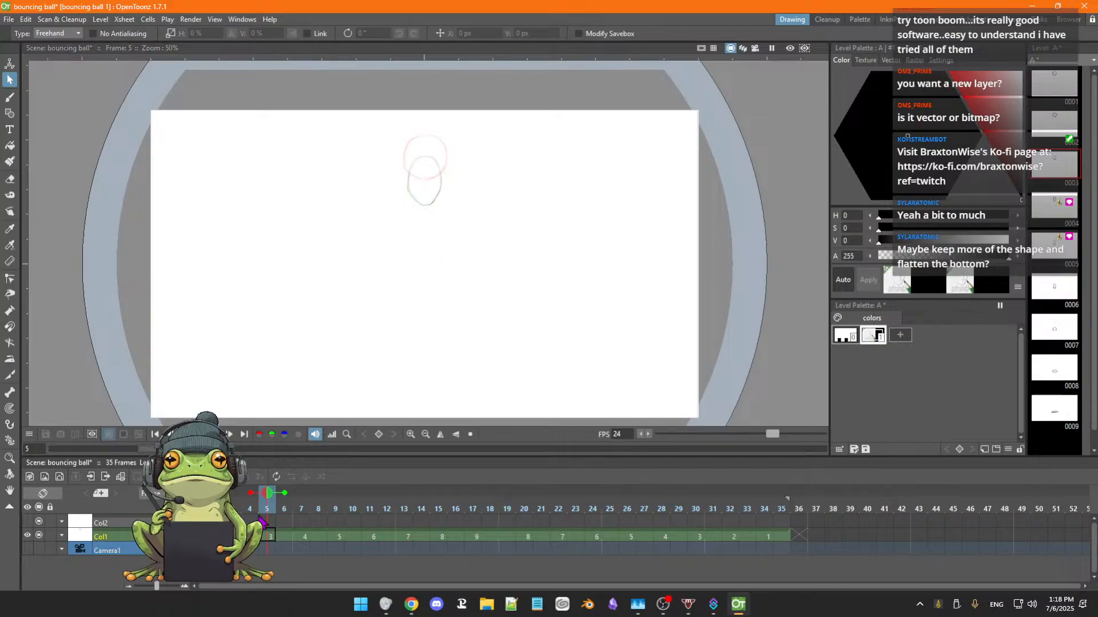
Extend onion skinning to two frames before and two after, and flip through frames 4 to 11 to check the fall's spacing.
click(240, 495)
click(300, 494)
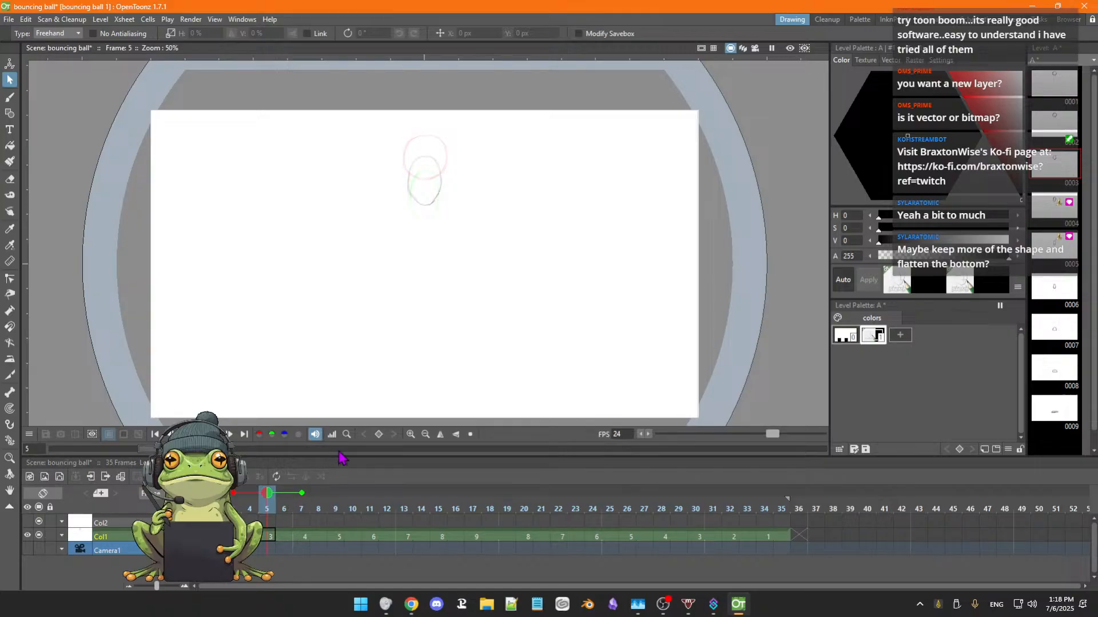
key(Right)
key(Right)
key(Right)
key(Right)
key(Right)
key(Right)
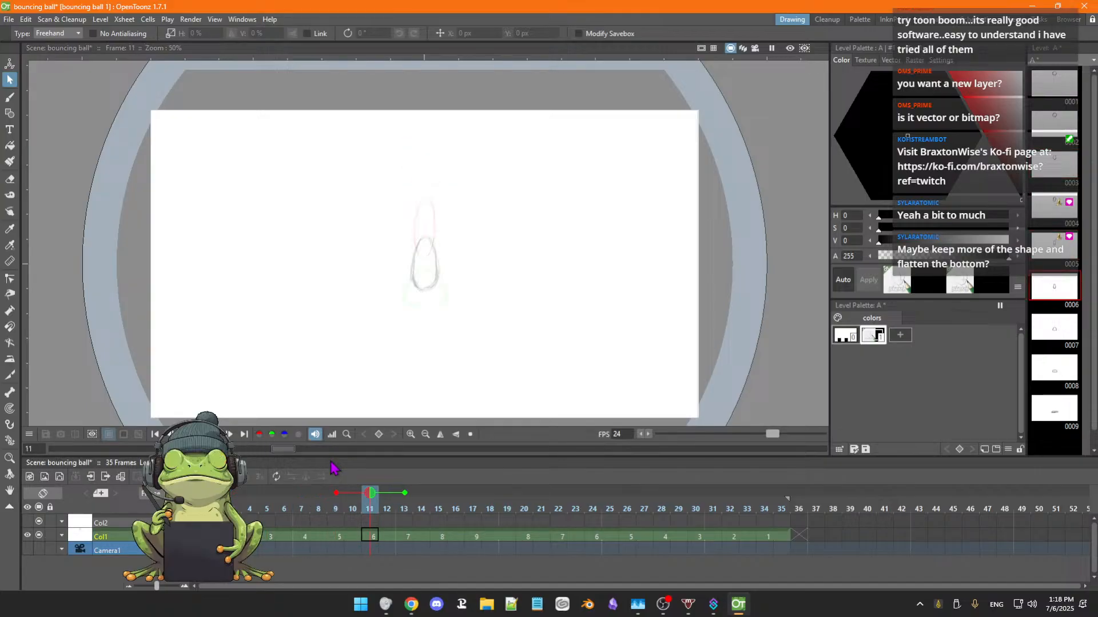
key(Left)
key(Left)
key(Left)
key(Left)
key(Left)
key(Left)
key(Left)
key(Left)
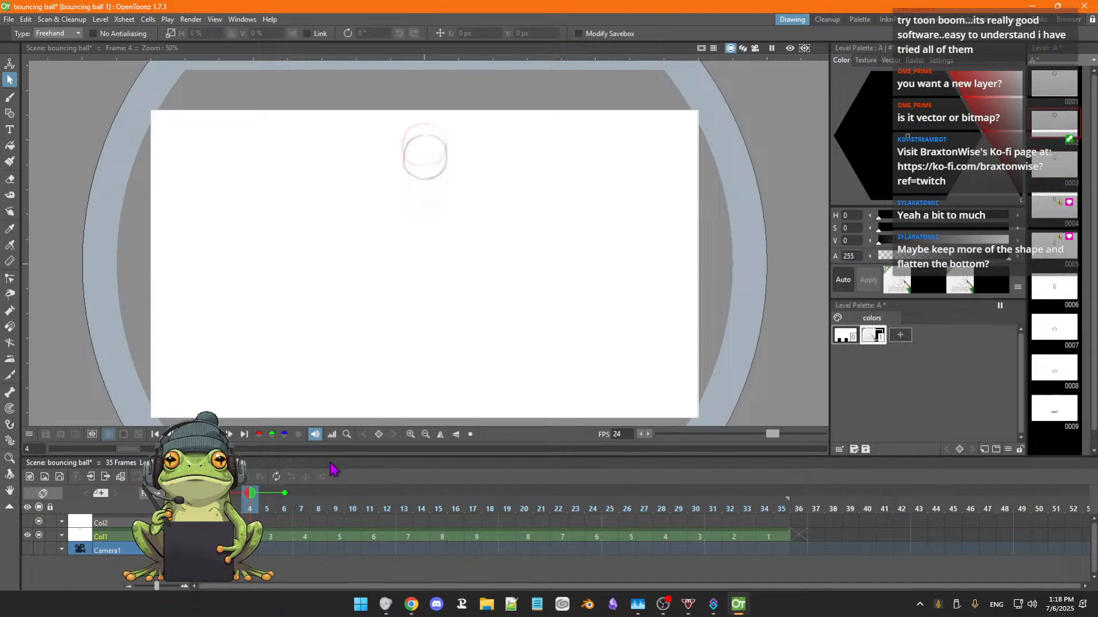
key(Right)
key(Right)
key(Right)
key(Right)
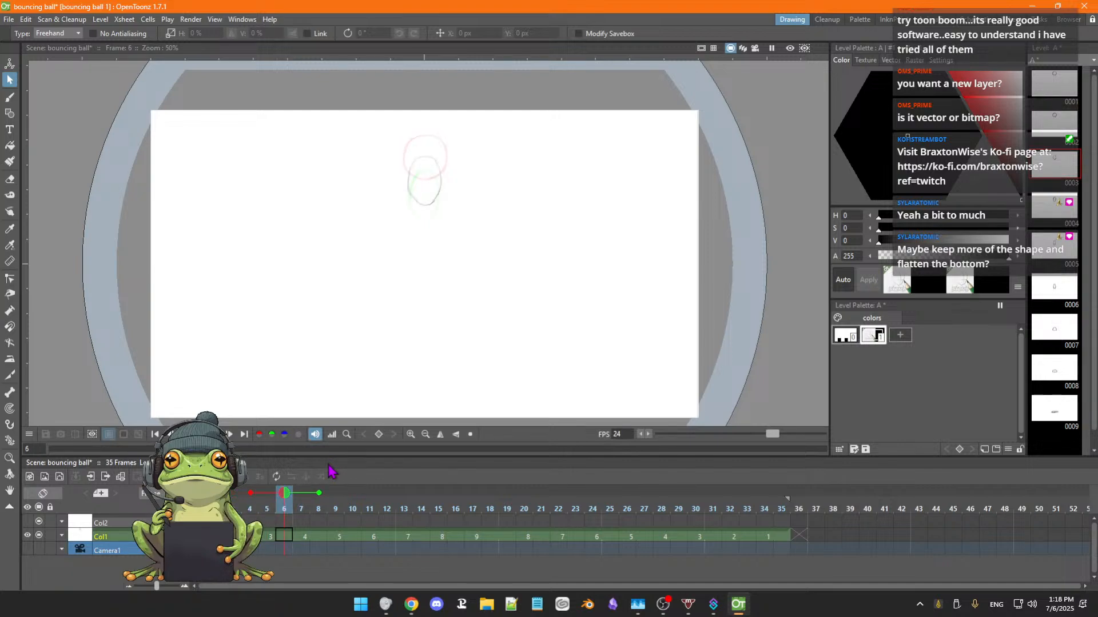
key(Left)
key(Left)
key(Left)
key(Left)
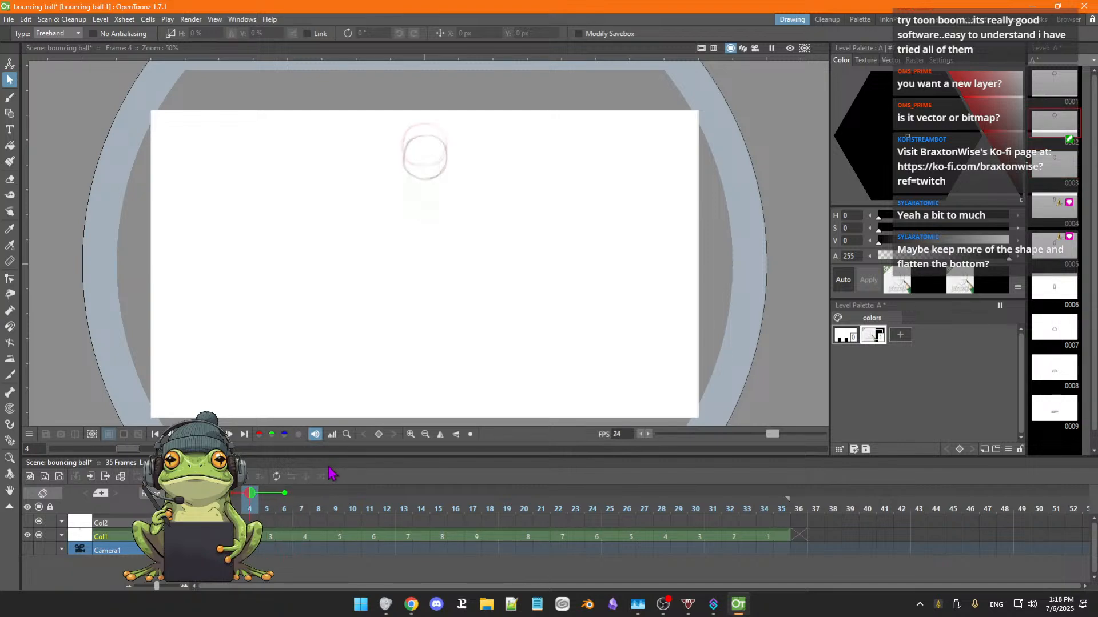
key(Right)
key(Right)
key(Right)
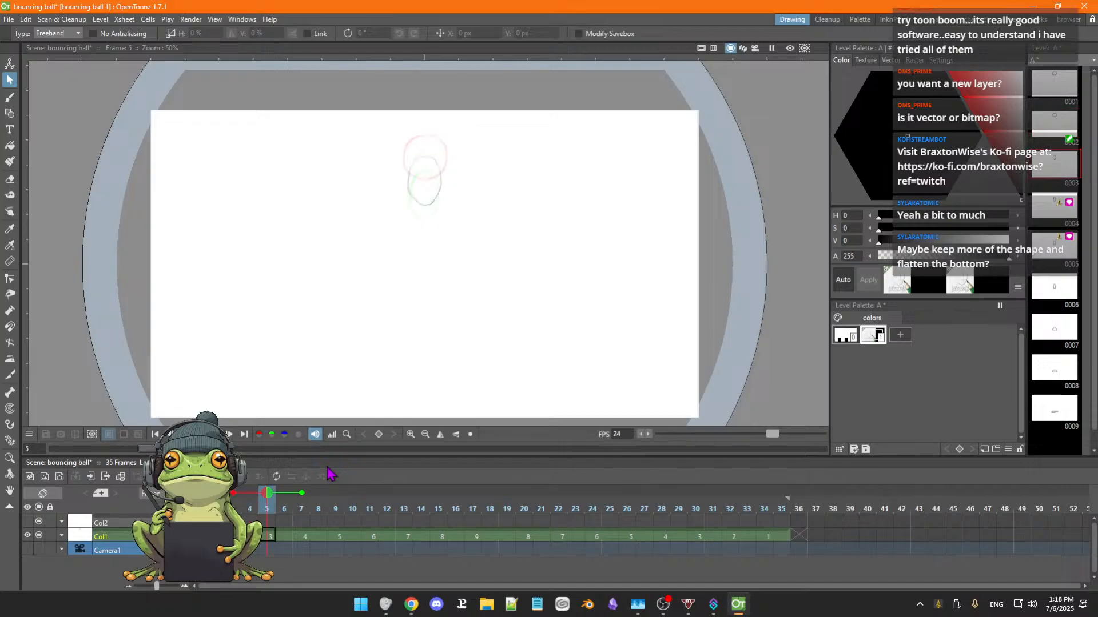
Move the ball in drawing 4 at frame 7 down about 226 px, just below the ball in drawing 3.
key(Right)
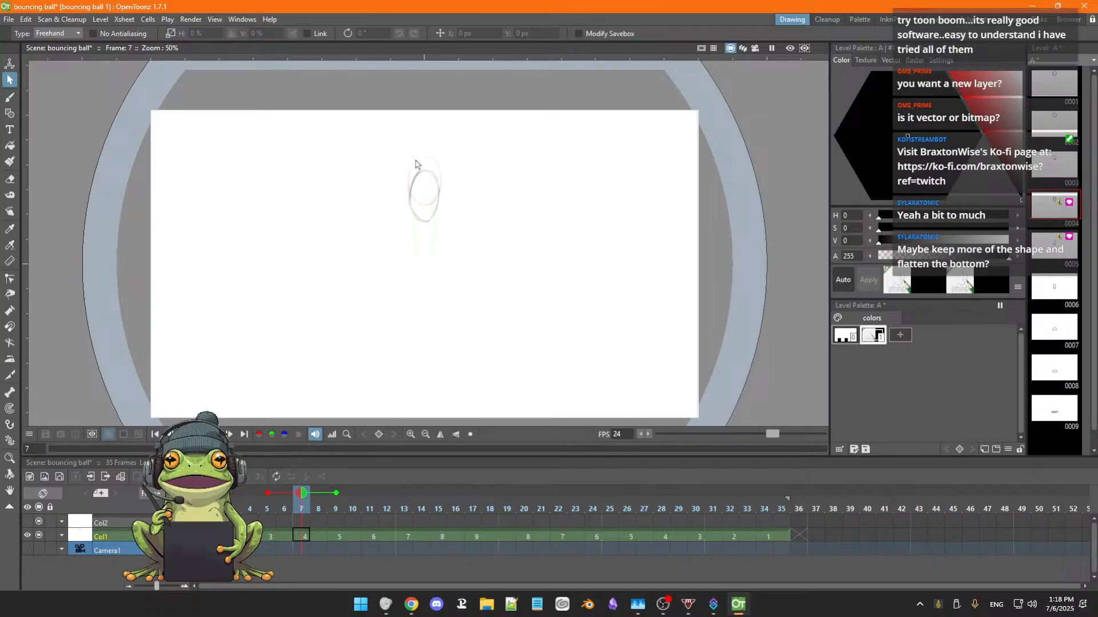
mouse_move(414, 164)
mouse_down()
mouse_move(427, 238)
mouse_move(459, 185)
mouse_move(416, 164)
mouse_up()
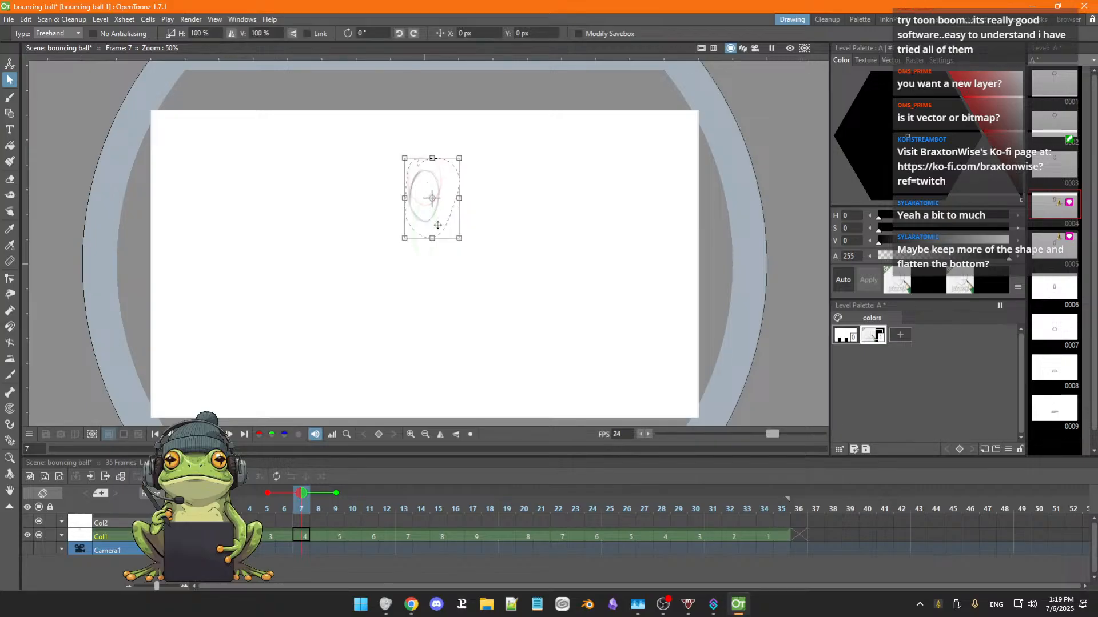
drag(442, 225, 441, 252)
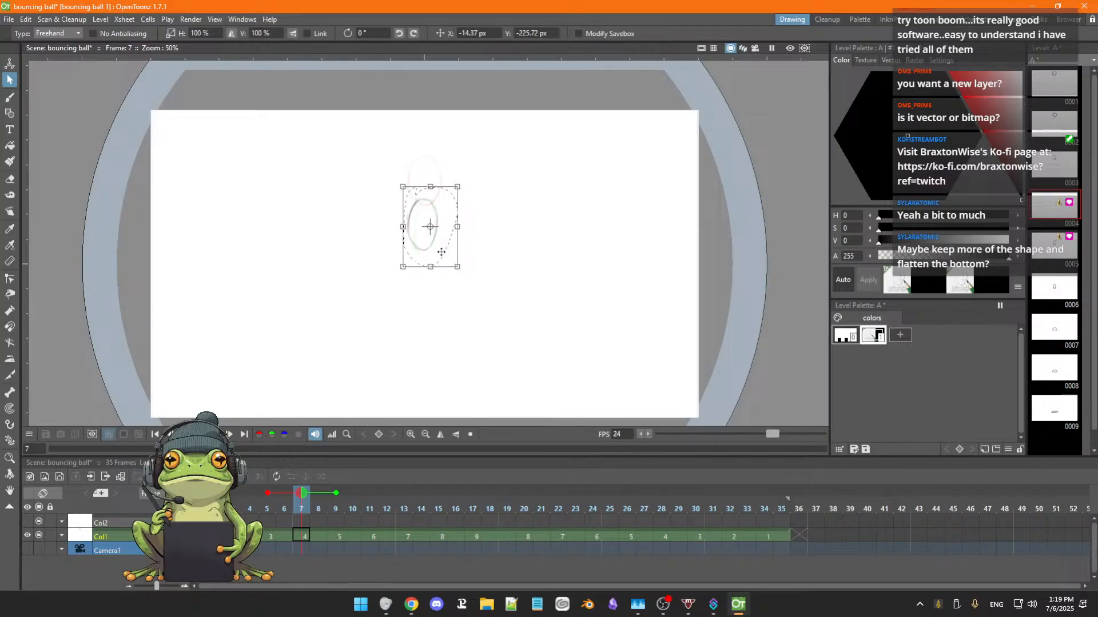
click(440, 308)
Move the stretched ball in drawing 5 at frame 9 down about 286 px and nudge it left to about 29 px in total.
key(period)
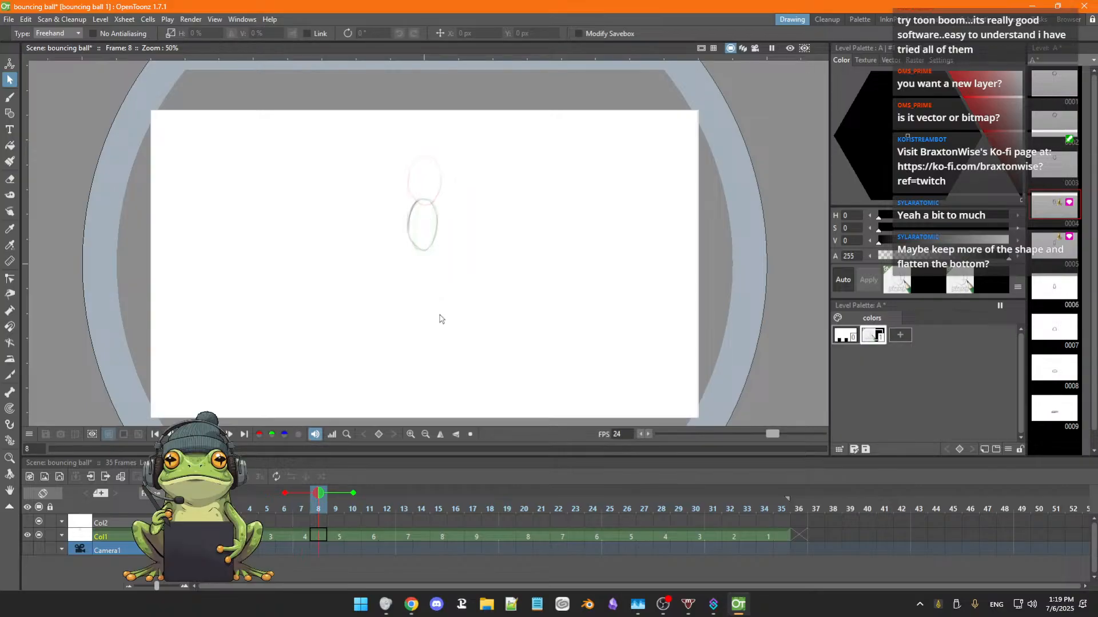
key(period)
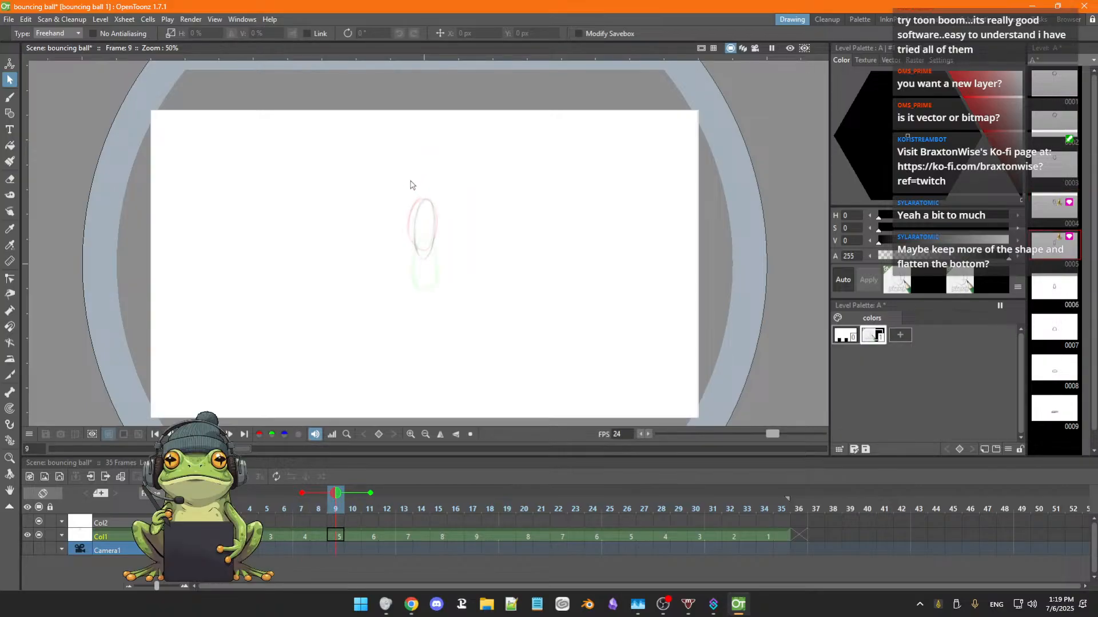
mouse_move(408, 199)
mouse_down()
mouse_move(480, 228)
mouse_move(417, 186)
mouse_up()
mouse_move(444, 263)
mouse_down()
mouse_move(446, 320)
mouse_move(444, 303)
mouse_up()
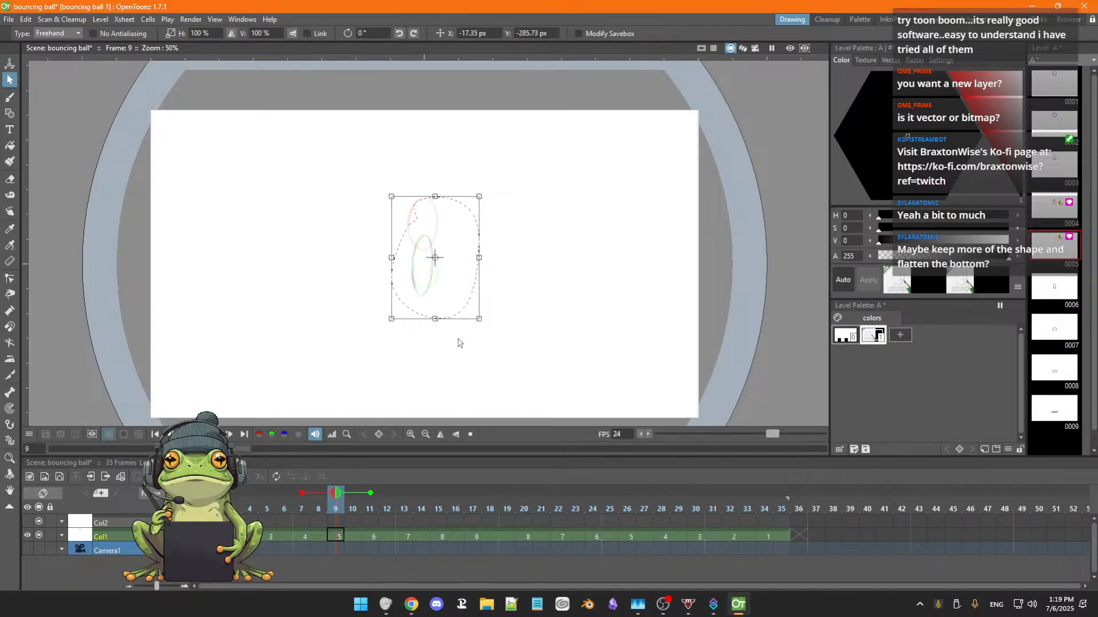
key(Right)
key(Right)
key(Left)
key(Left)
key(Left)
key(Left)
key(Left)
key(Left)
key(Left)
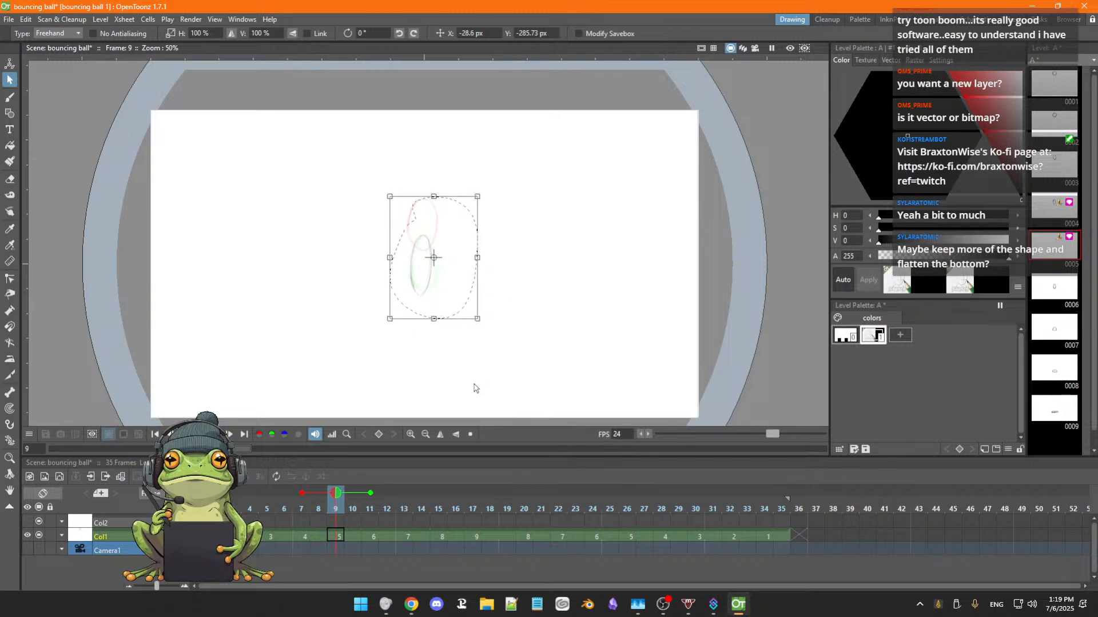
click(459, 375)
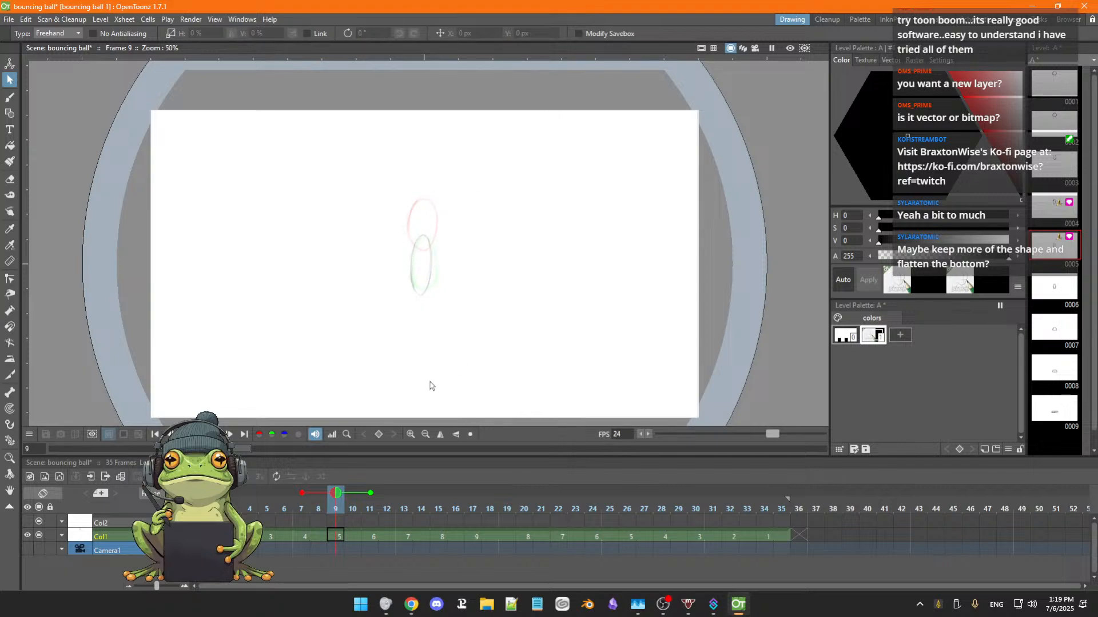
Flip through frames 6 to 11 to examine the spacing between the repositioned drawings and drawing 6.
key(comma)
key(comma)
key(comma)
key(comma)
key(period)
key(period)
key(period)
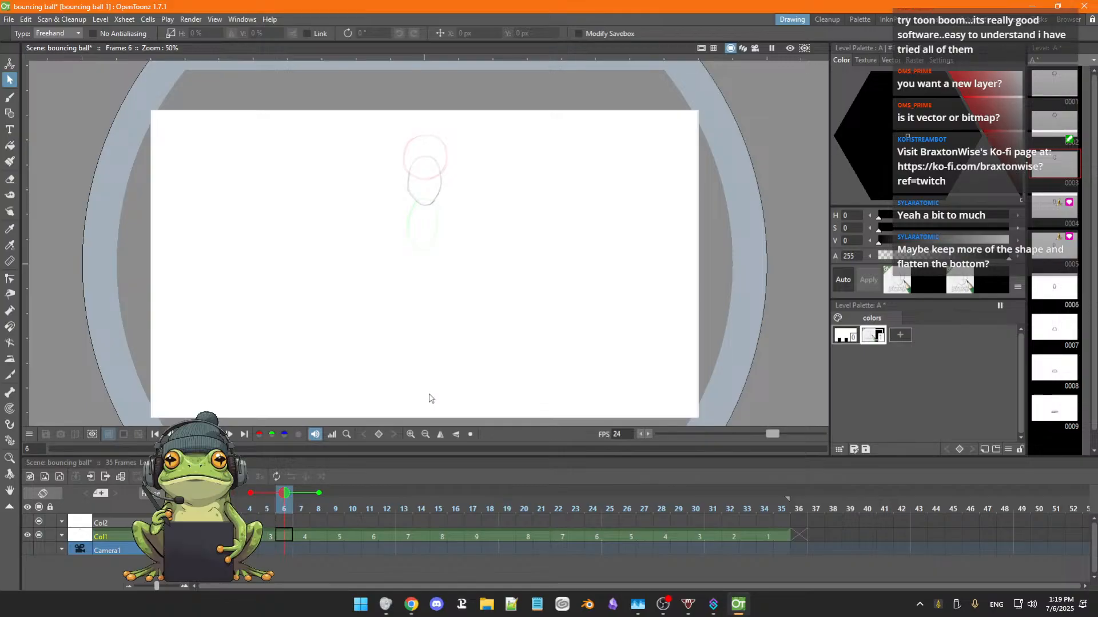
key(period)
key(period)
key(period)
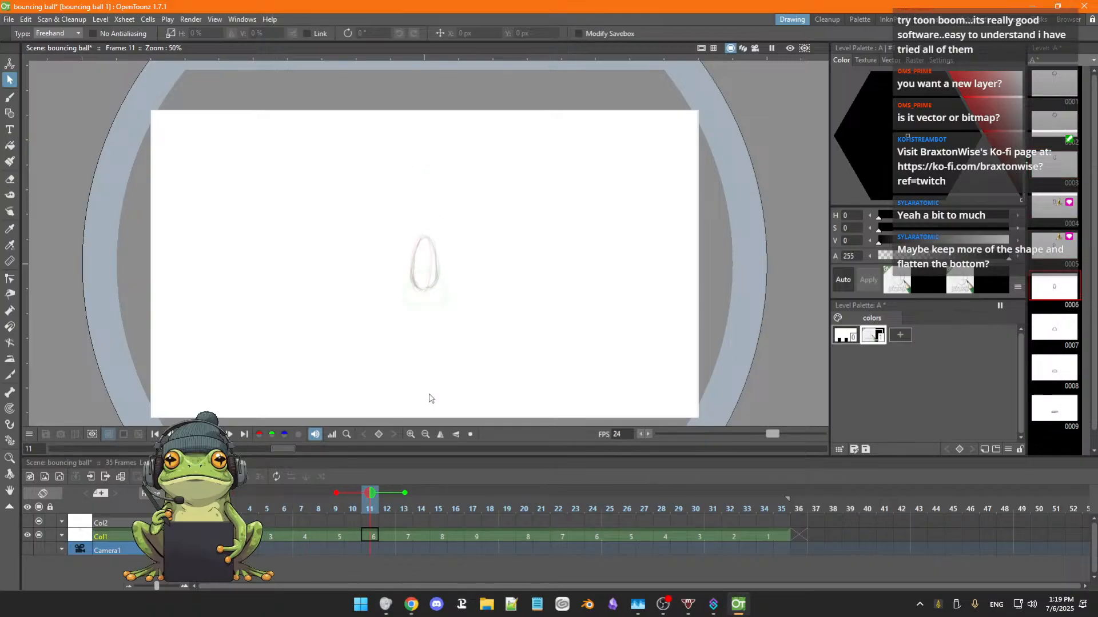
key(comma)
key(comma)
key(comma)
key(period)
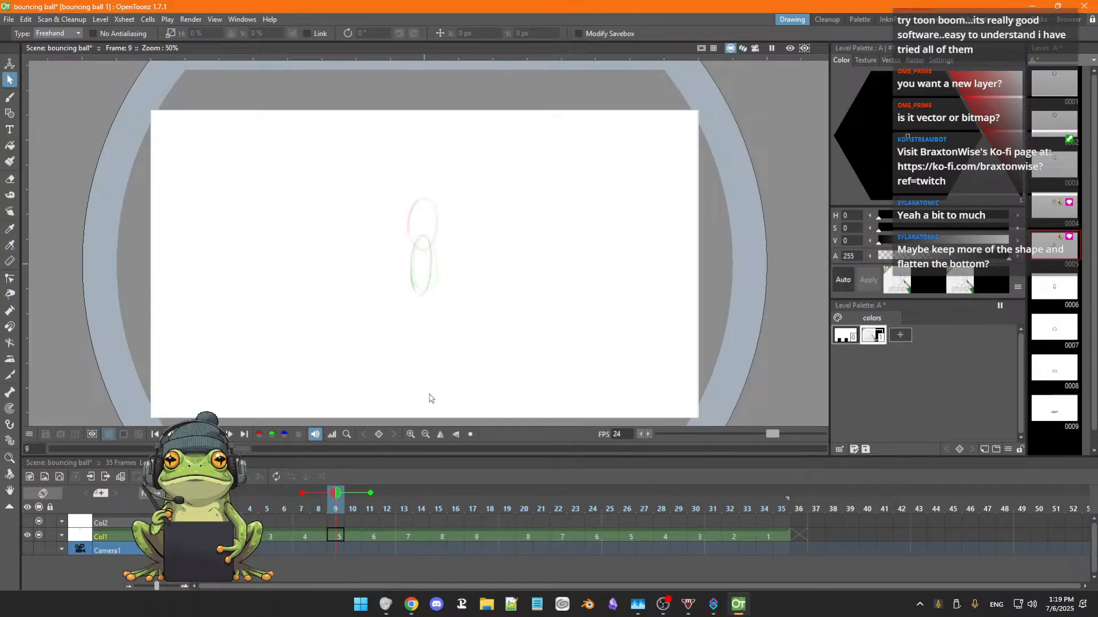
Move the ball in drawing 6 at frame 11 down about 169 px and left about 24 px.
key(period)
key(period)
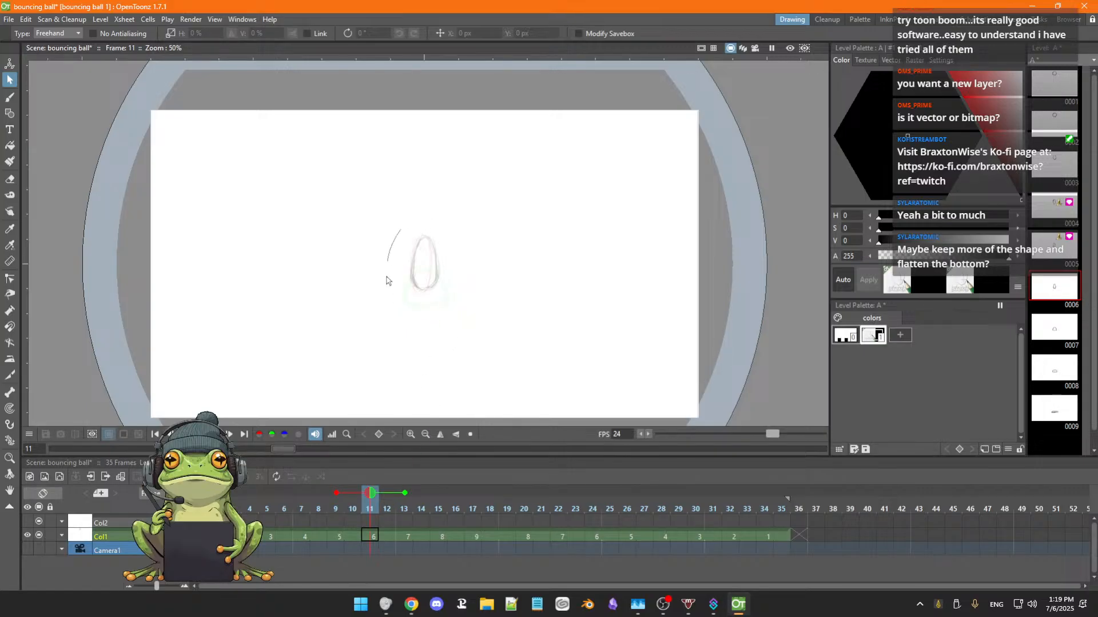
mouse_move(386, 281)
mouse_down()
mouse_move(385, 206)
mouse_move(370, 235)
mouse_up()
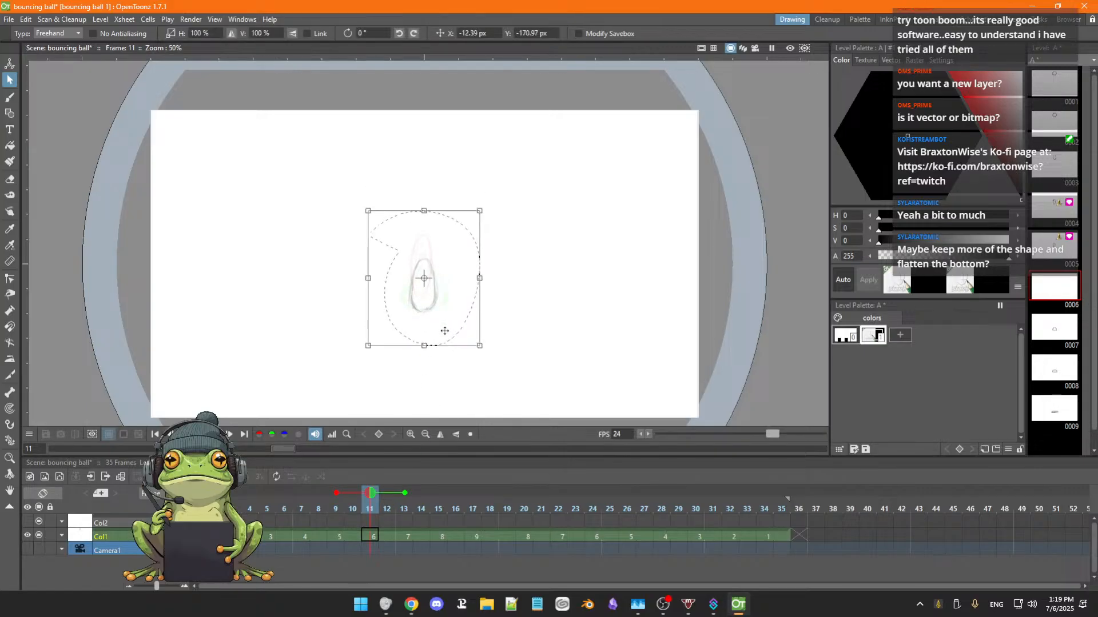
drag(444, 331, 444, 329)
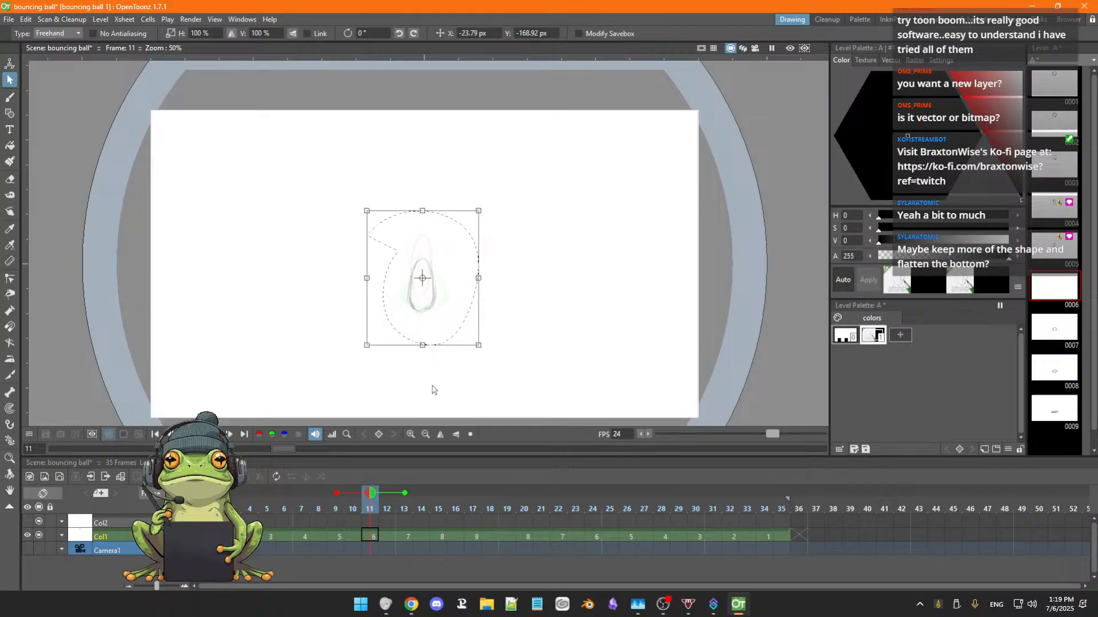
click(465, 373)
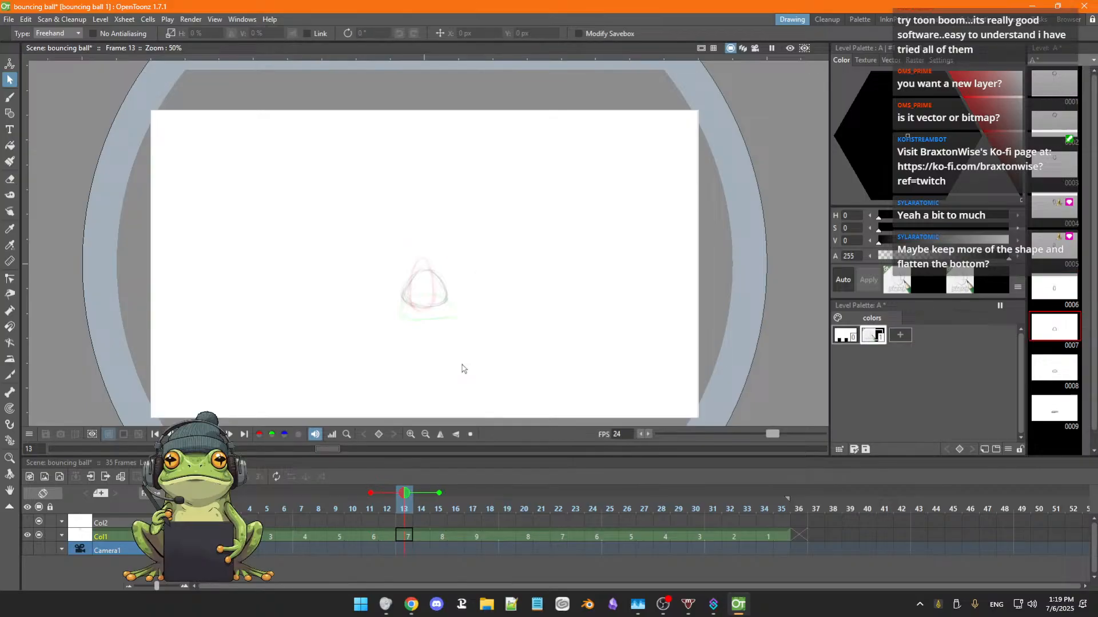
Compare drawings 6 and 7, and move the ball in drawing 7 at frame 13 down about 70 px and left about 21 px.
key(comma)
key(comma)
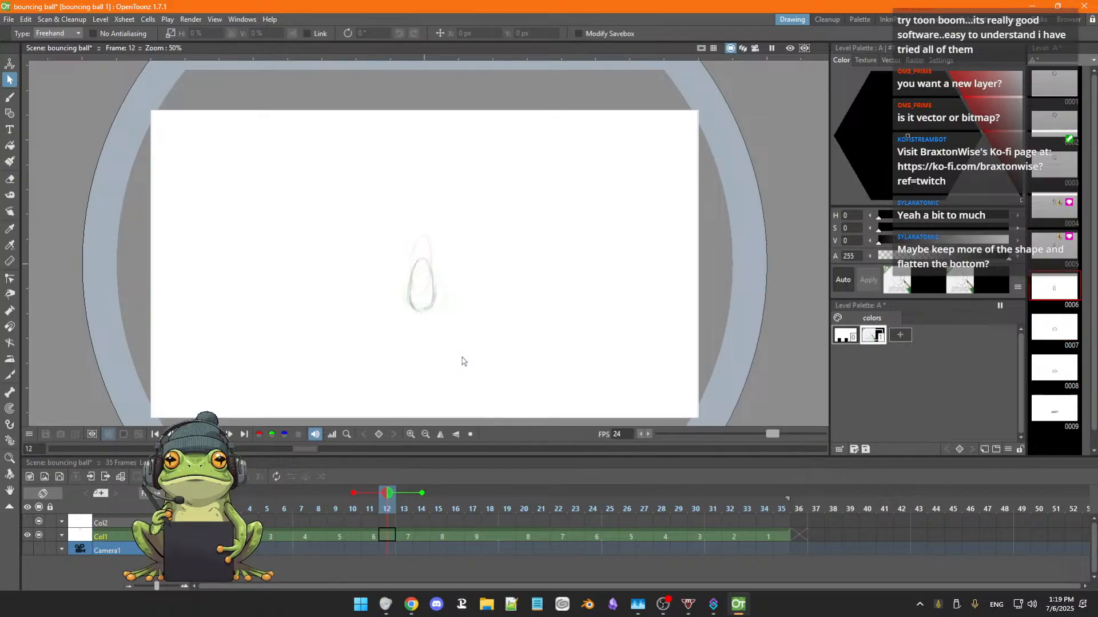
key(period)
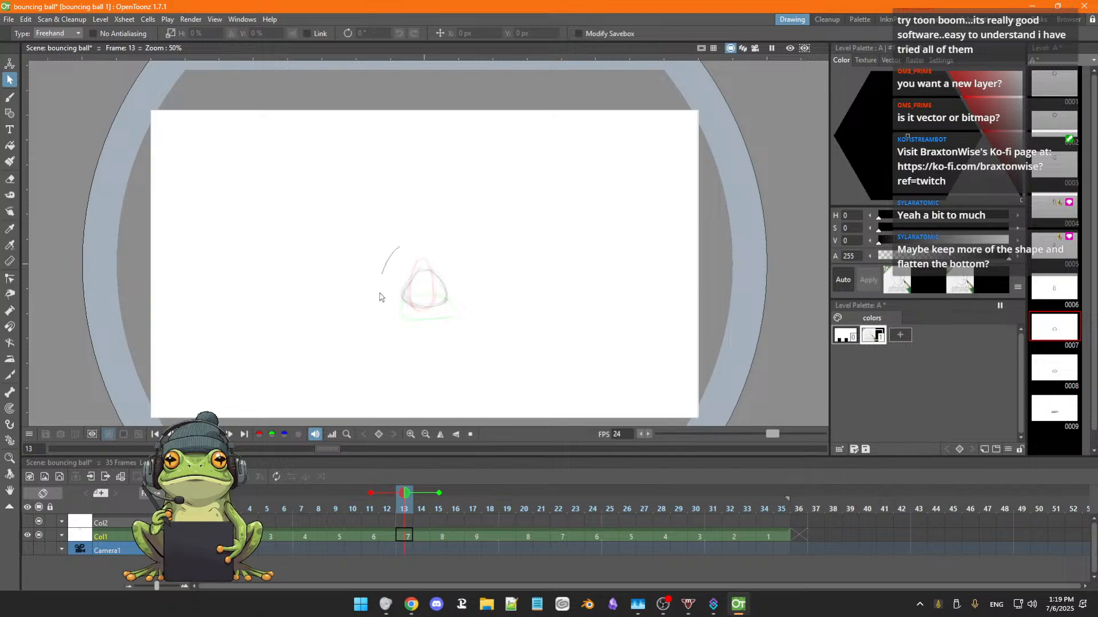
drag(379, 296, 404, 235)
drag(461, 300, 460, 304)
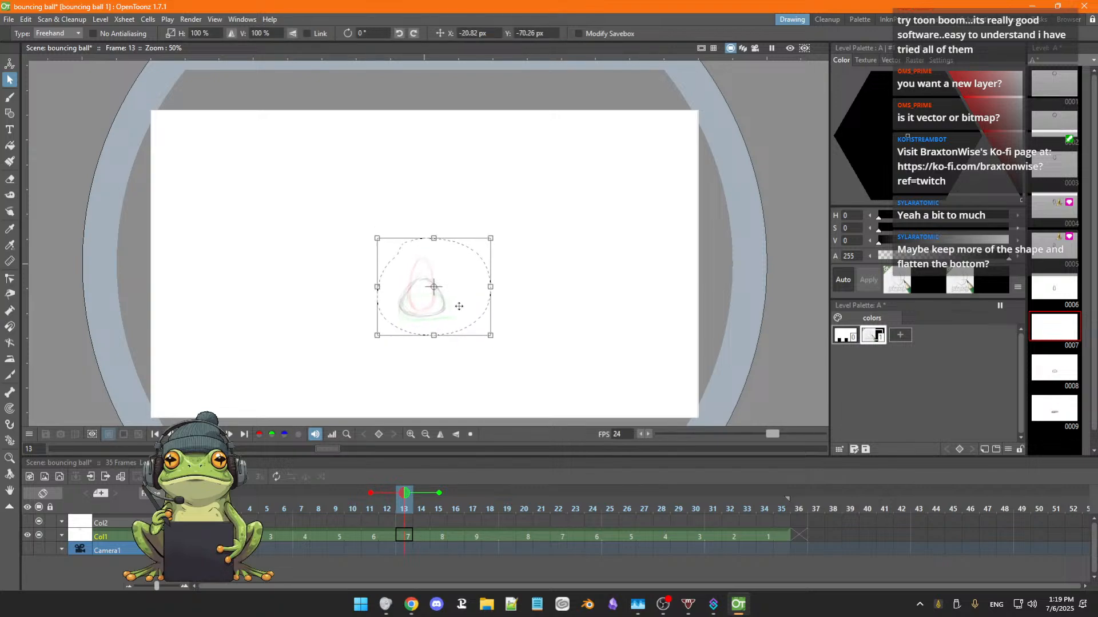
Deselect the ball in drawing 7 and flip through frames 10 to 19 to compare the positions of drawings 5 to 9.
click(452, 379)
key(period)
key(period)
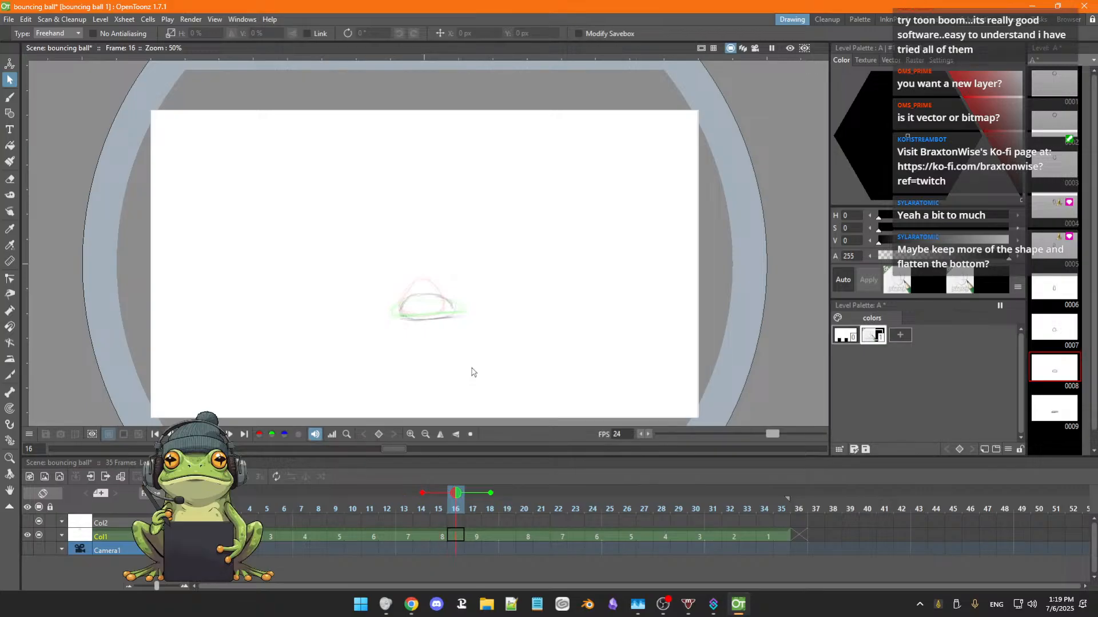
key(period)
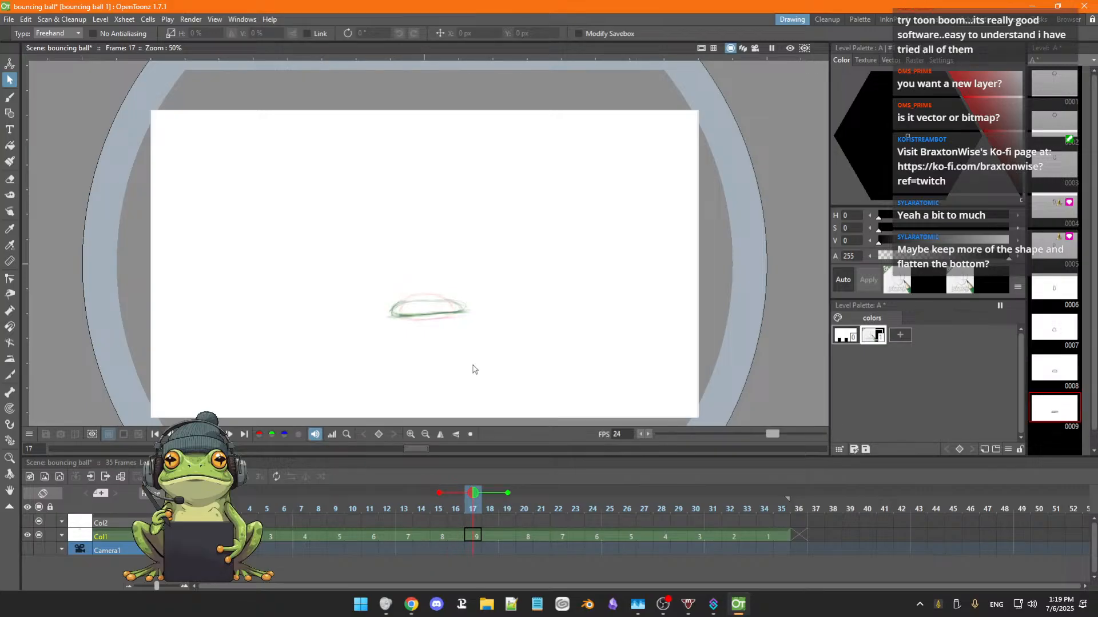
key(comma)
key(comma)
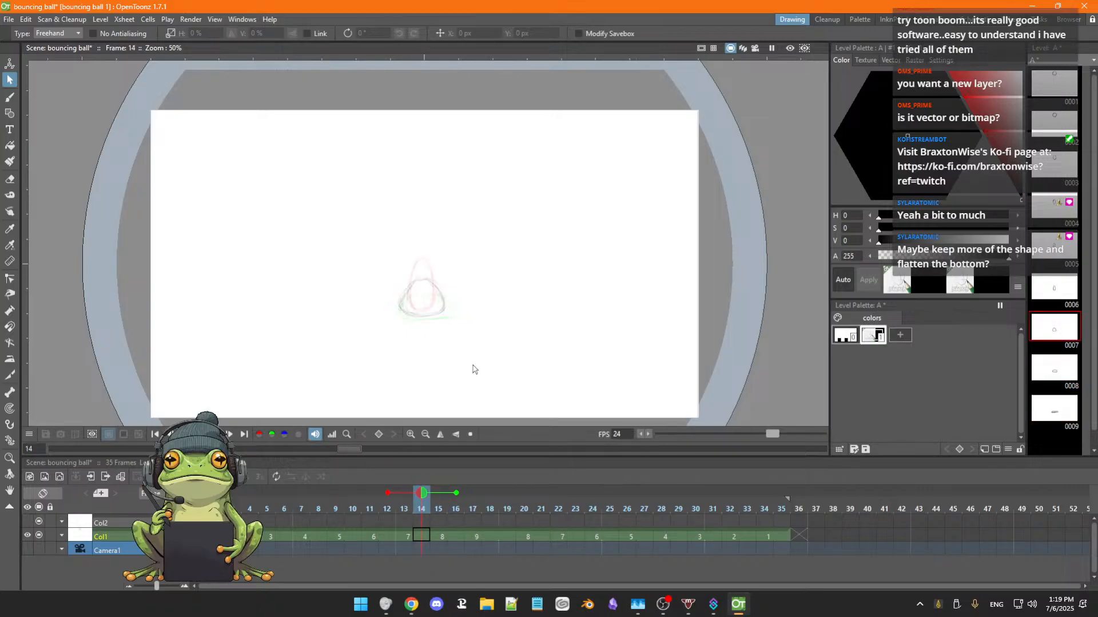
key(period)
key(period)
key(period)
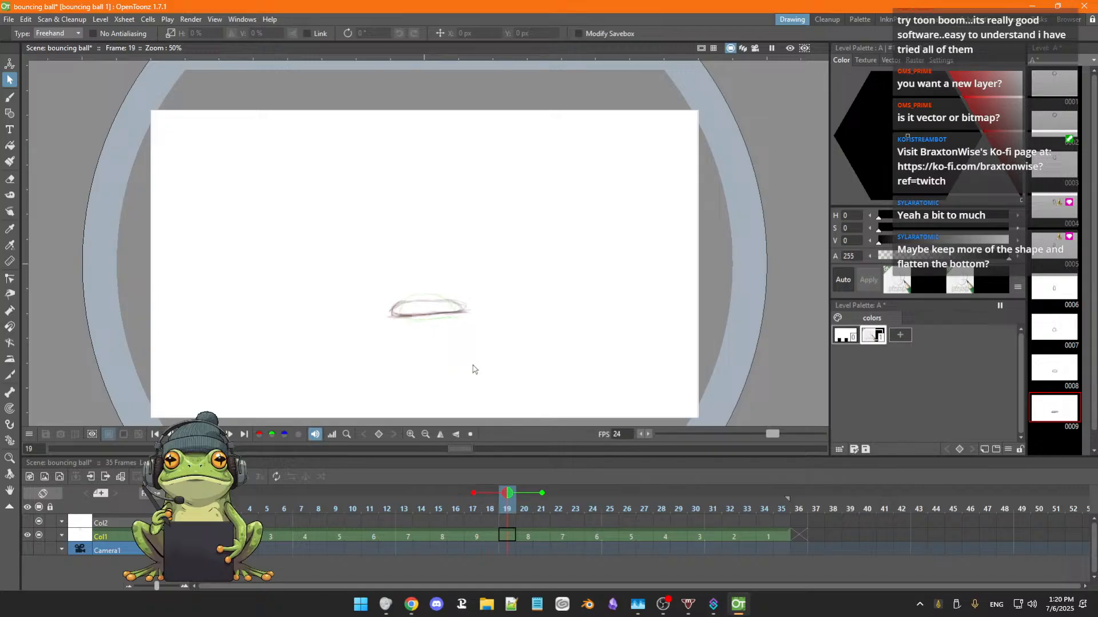
key(comma)
key(comma)
key(comma)
key(comma)
key(comma)
key(comma)
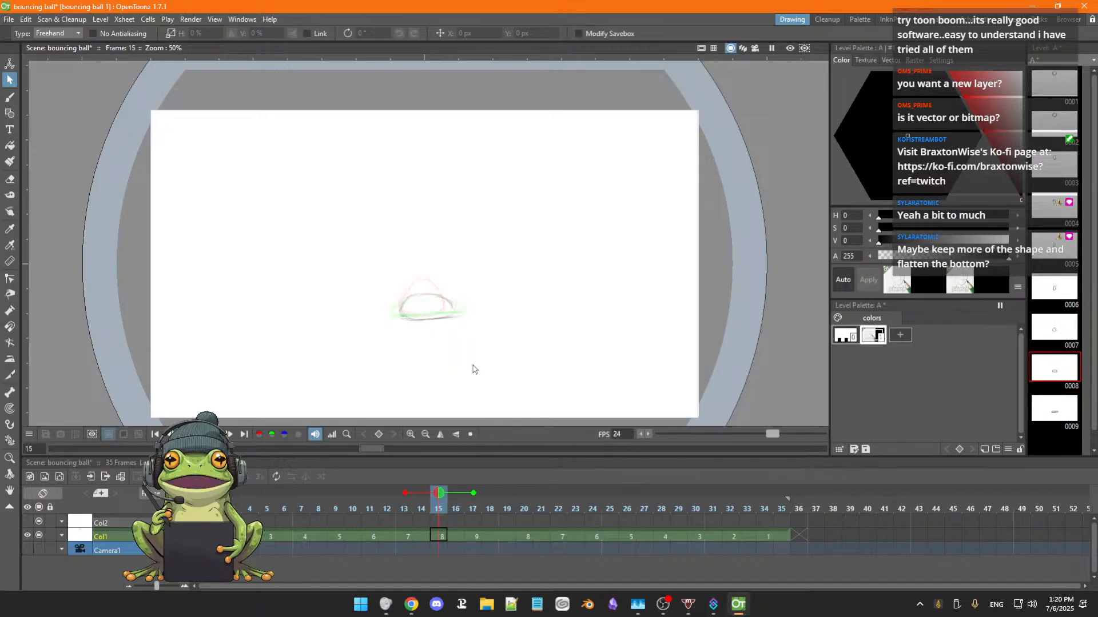
key(comma)
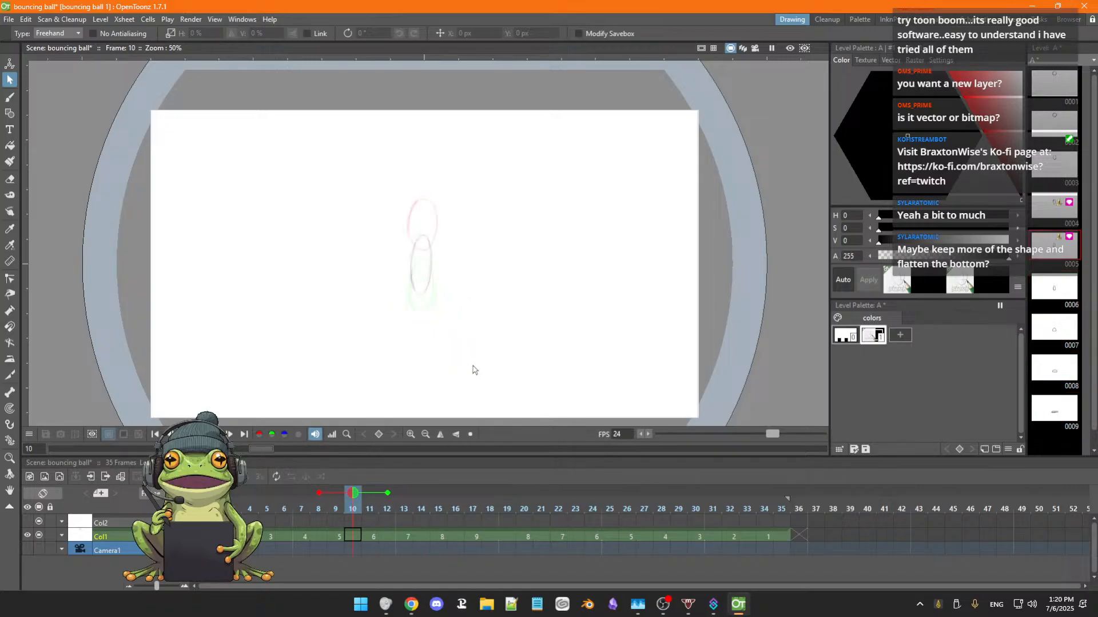
key(period)
key(period)
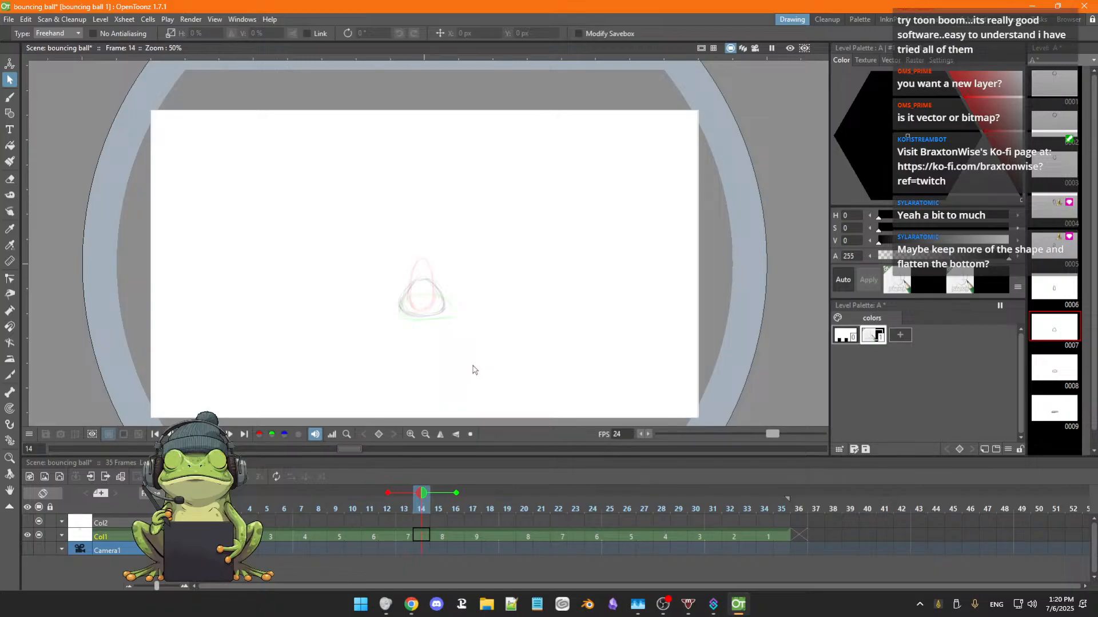
key(period)
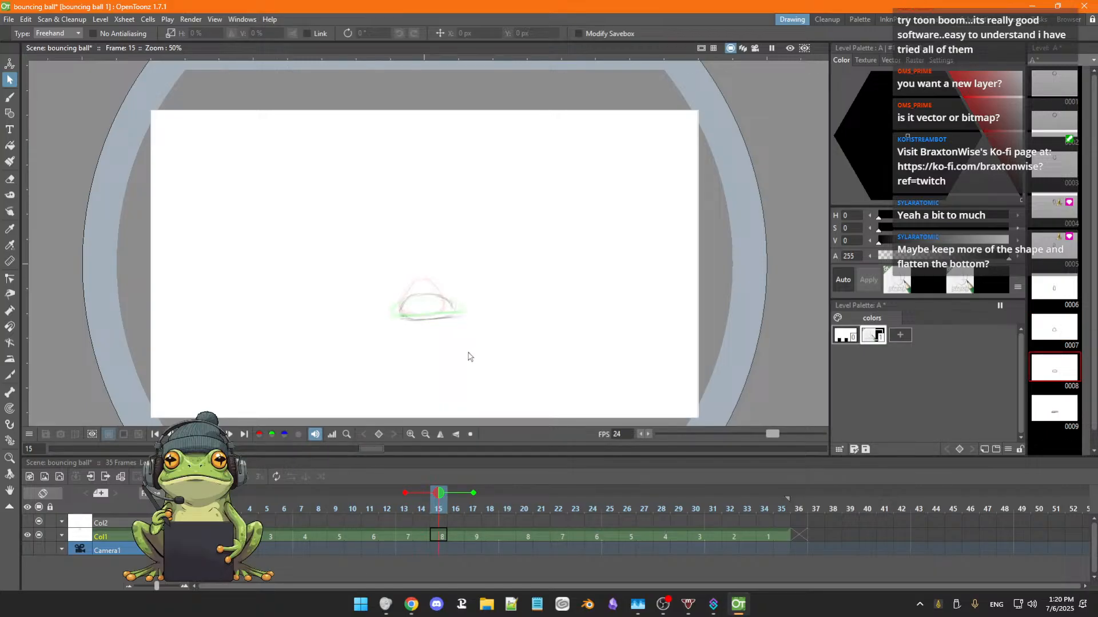
key(comma)
key(comma)
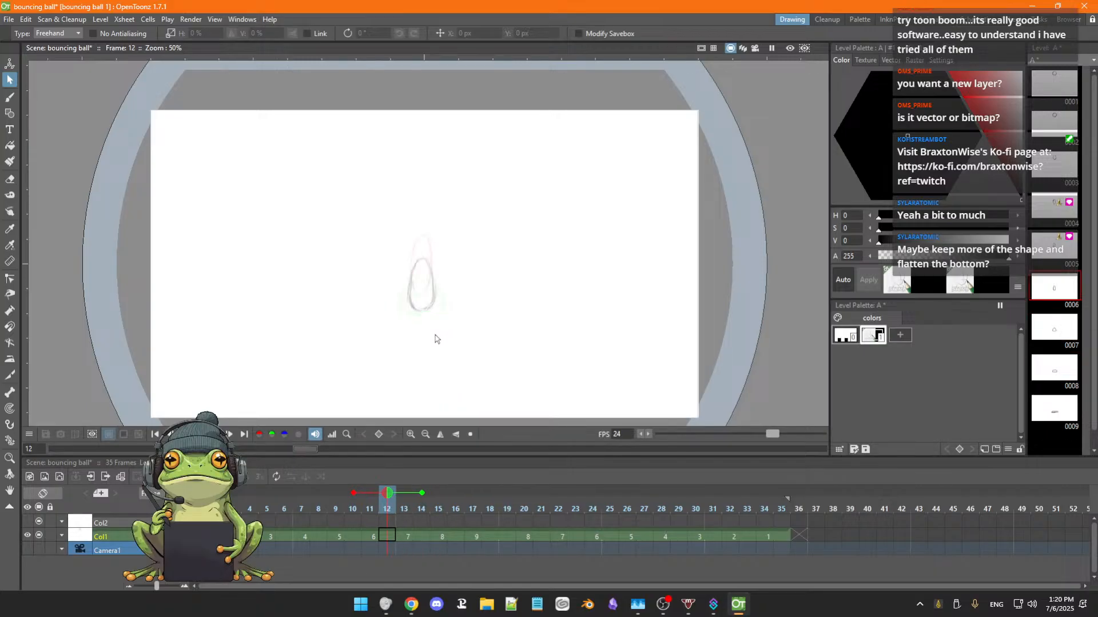
key(period)
Move the squashed ball in drawing 9 at frame 17 down about 41 px and left about 15 px.
key(period)
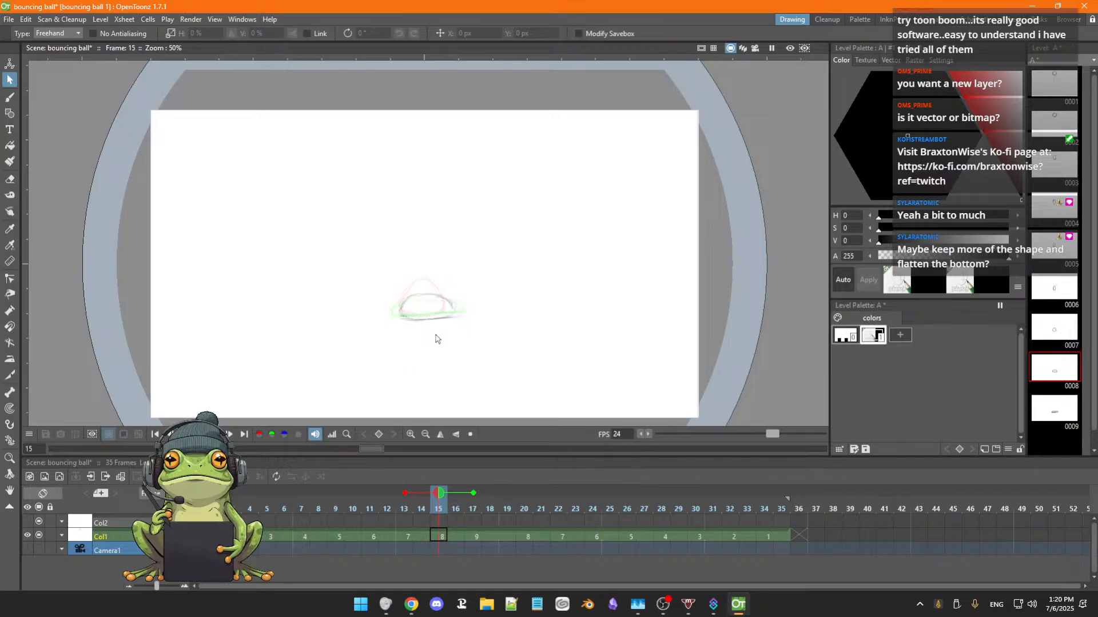
key(comma)
key(period)
key(period)
key(period)
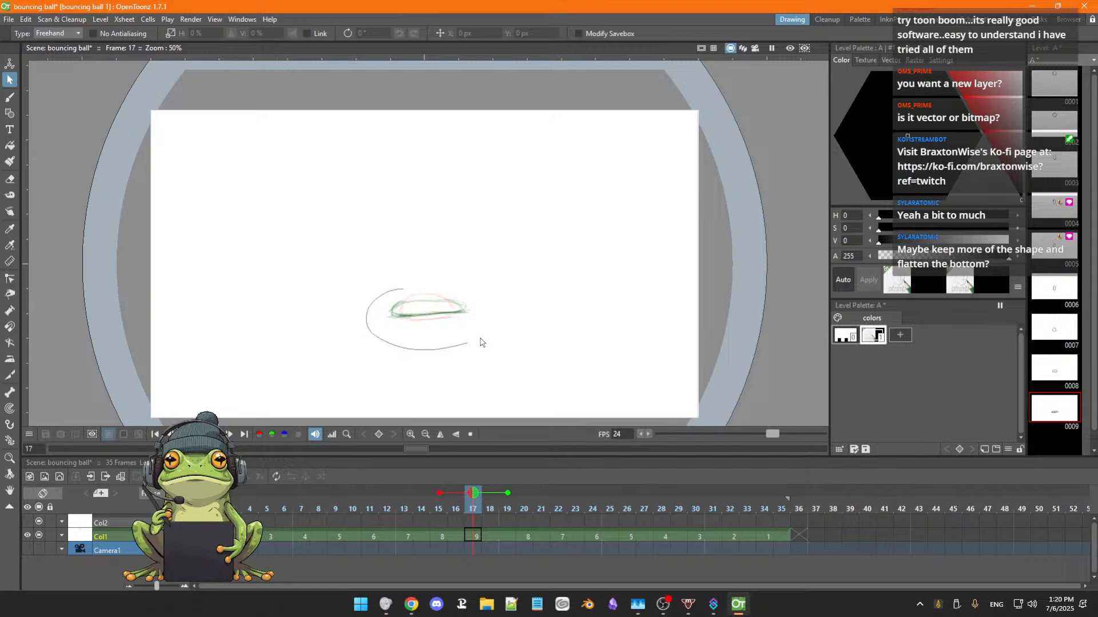
drag(480, 342, 381, 291)
drag(452, 324, 452, 325)
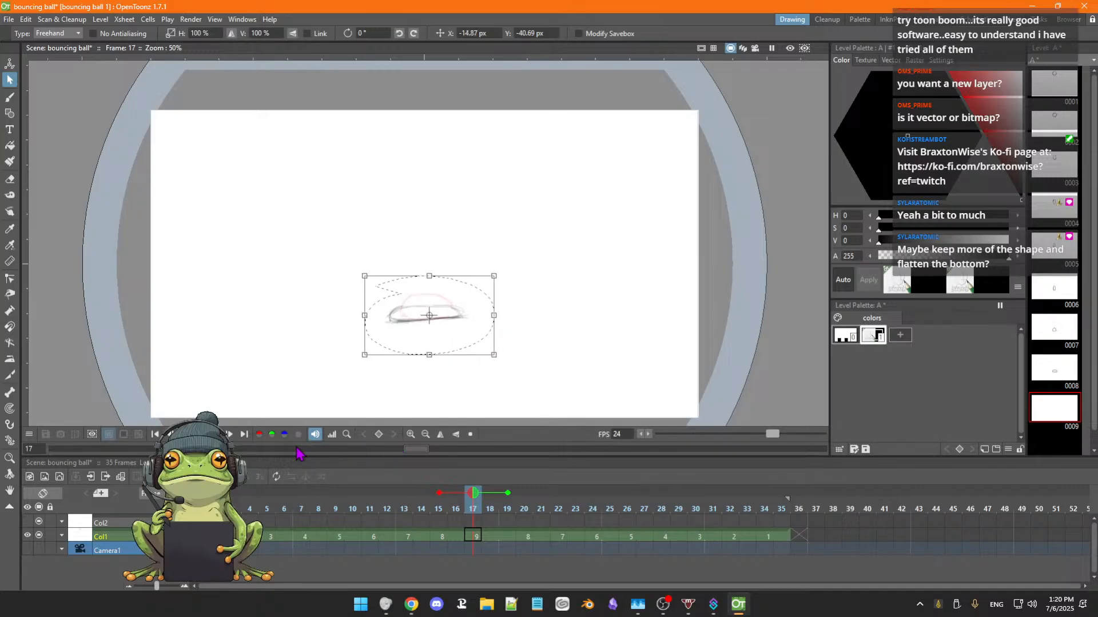
click(501, 393)
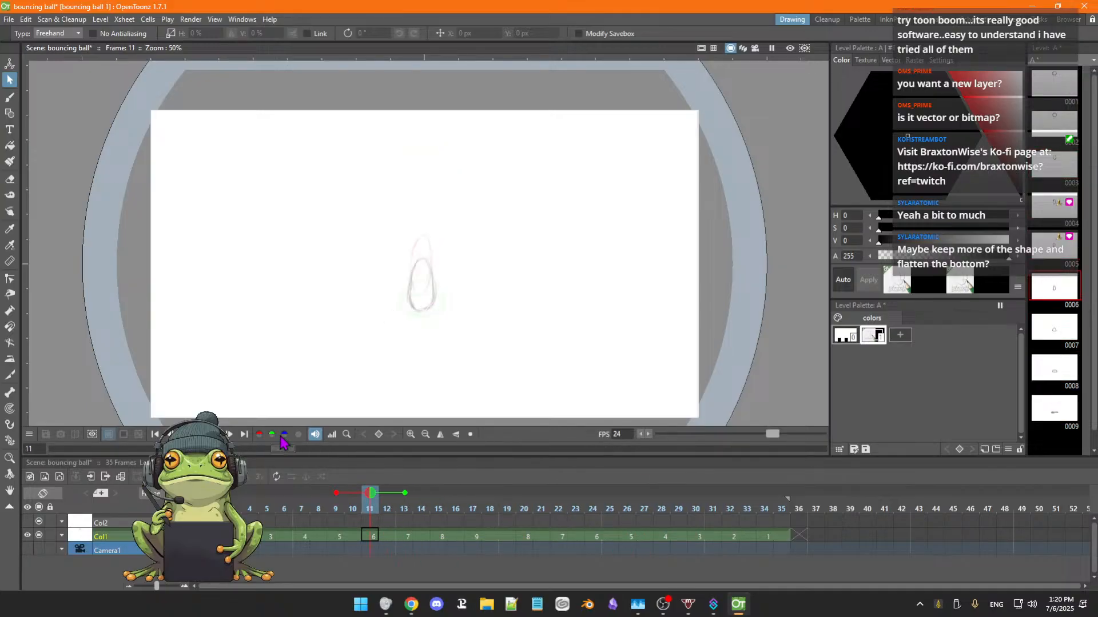
Play the looping animation to review the adjusted spacing, and show the raster brush styles.
key(p)
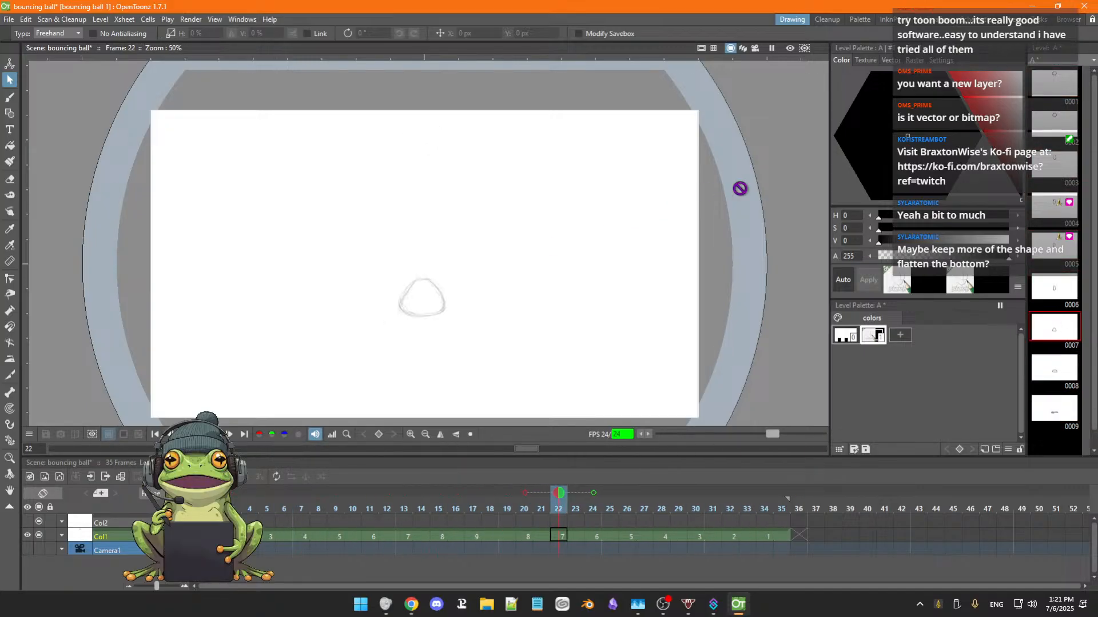
click(914, 60)
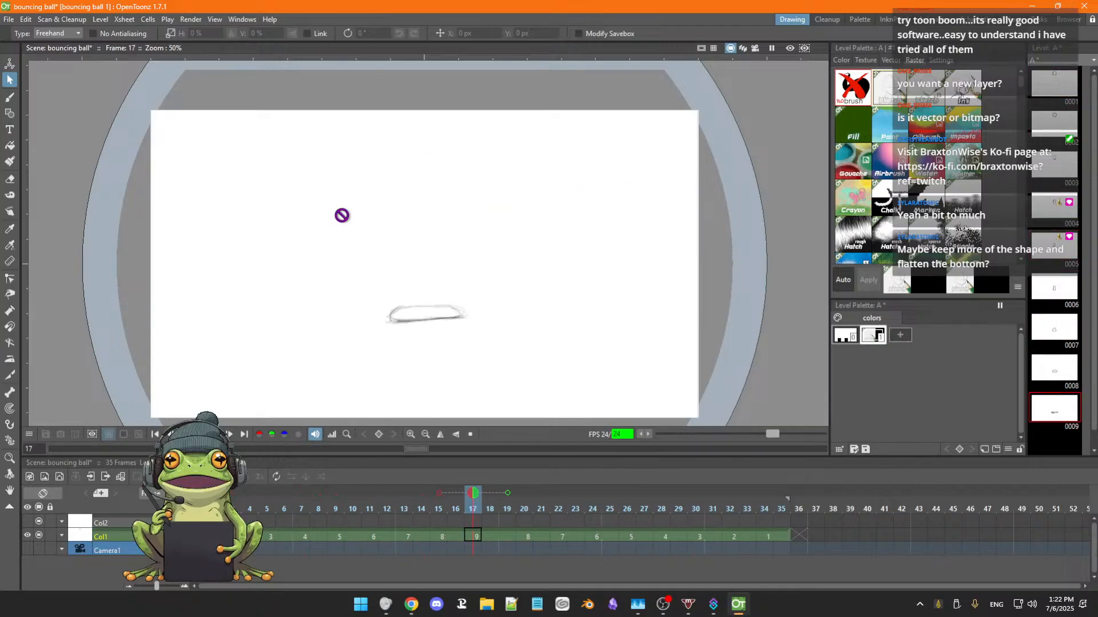
click(10, 99)
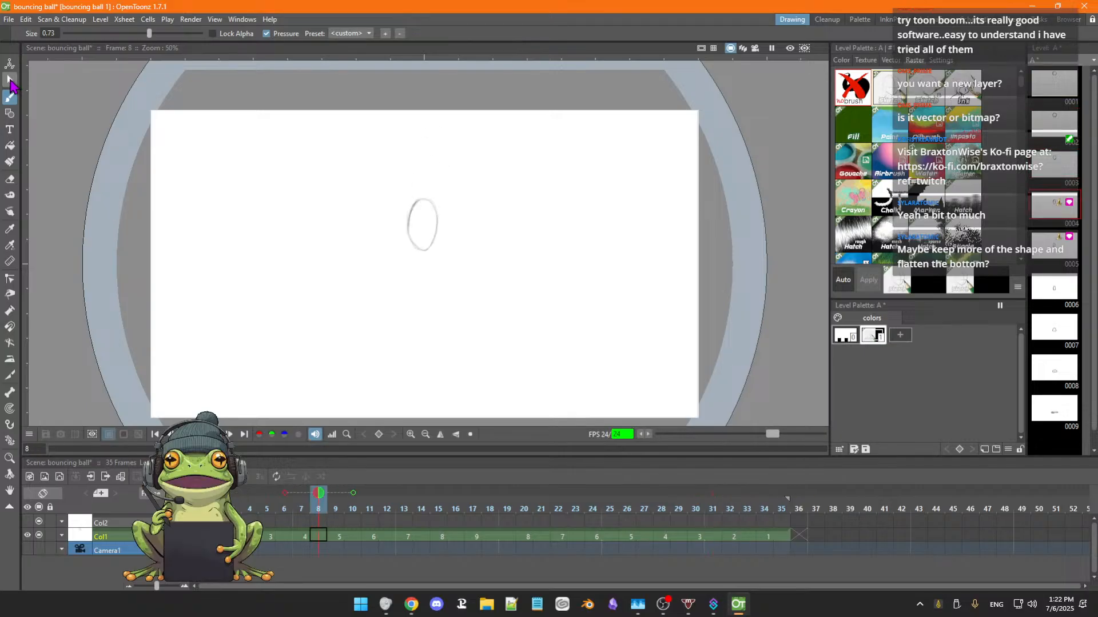
click(10, 81)
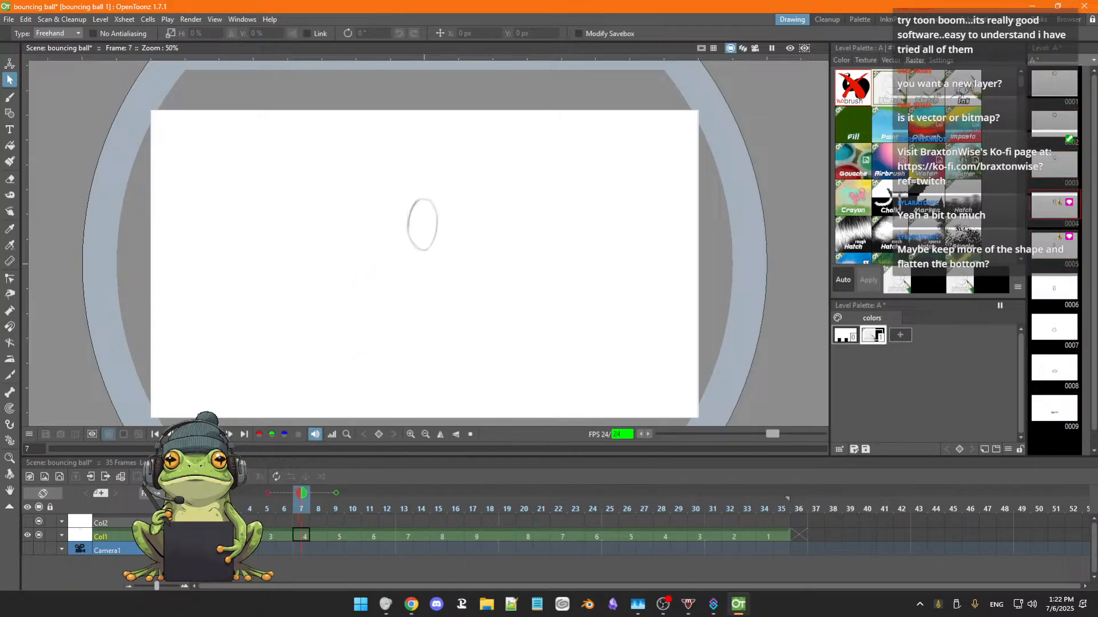
click(185, 435)
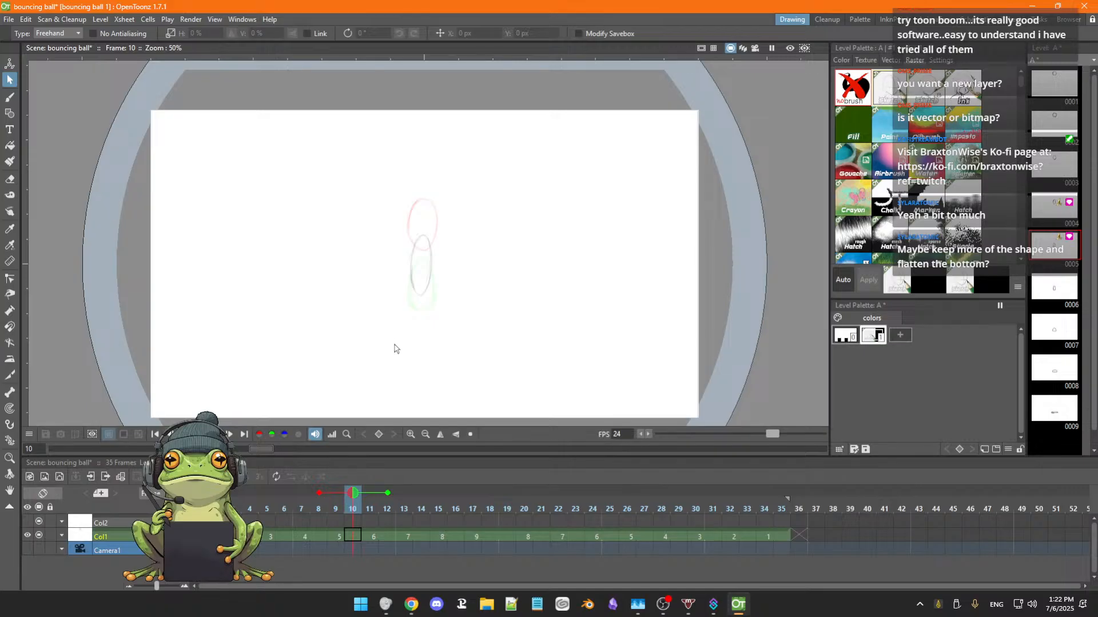
Erase and redraw the bottom line and side edges of the squashed ball in drawing 9 at frame 17 to flatten its base.
key(period)
key(period)
key(period)
key(period)
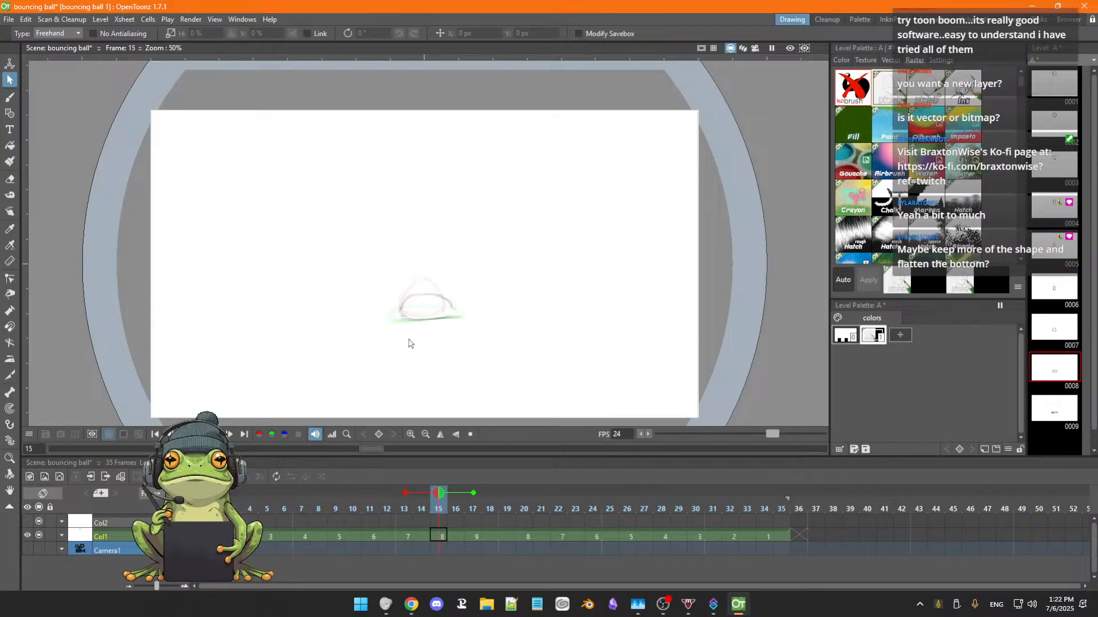
key(period)
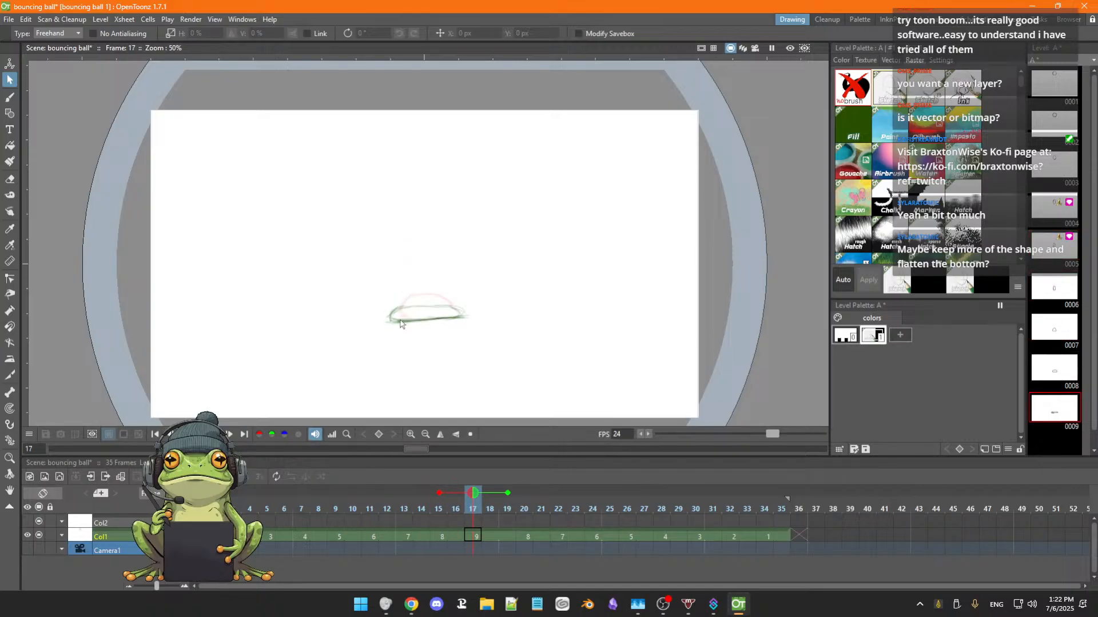
key(a)
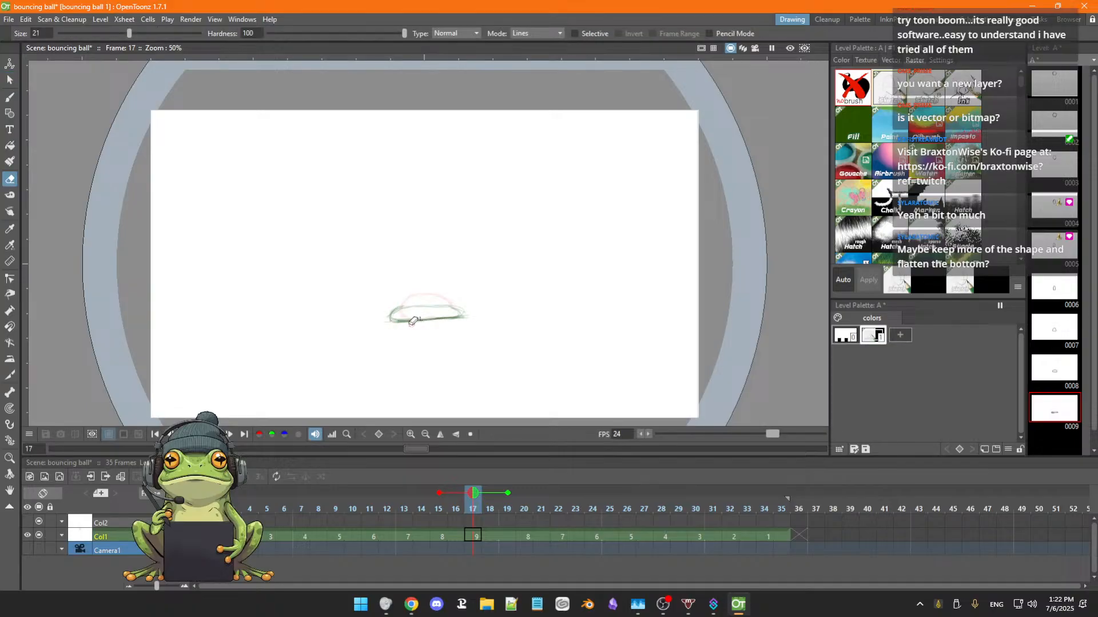
key(s)
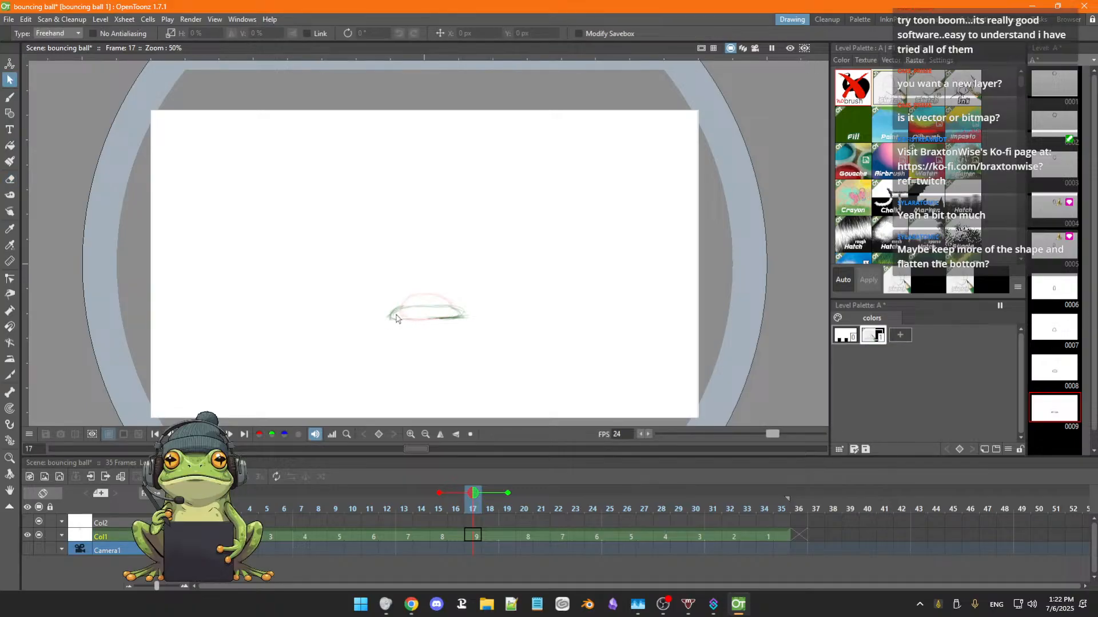
key(b)
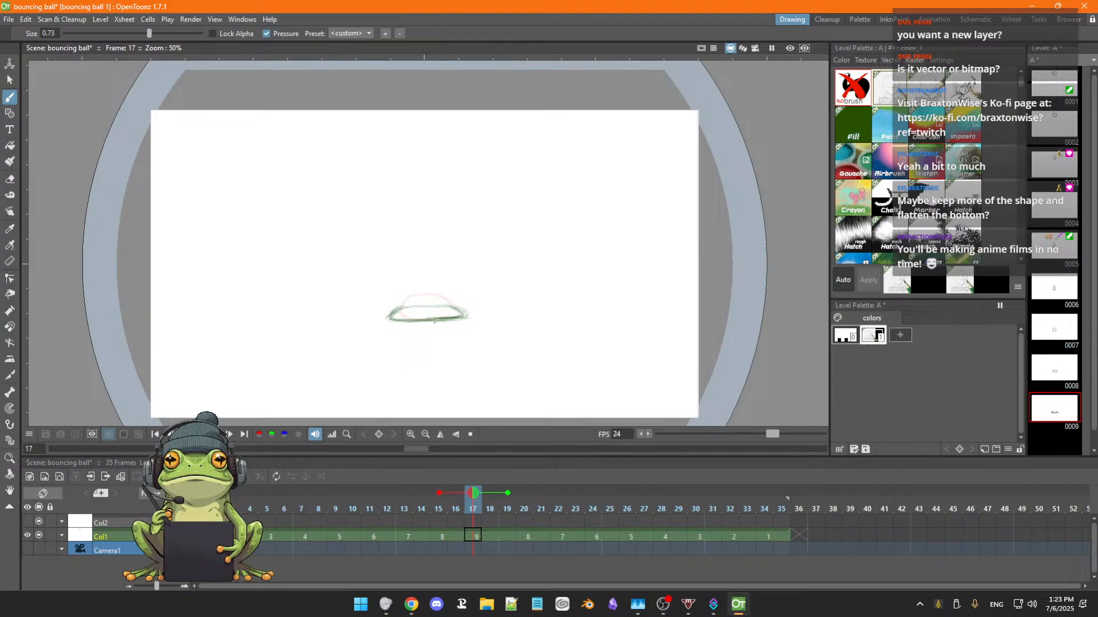
key(a)
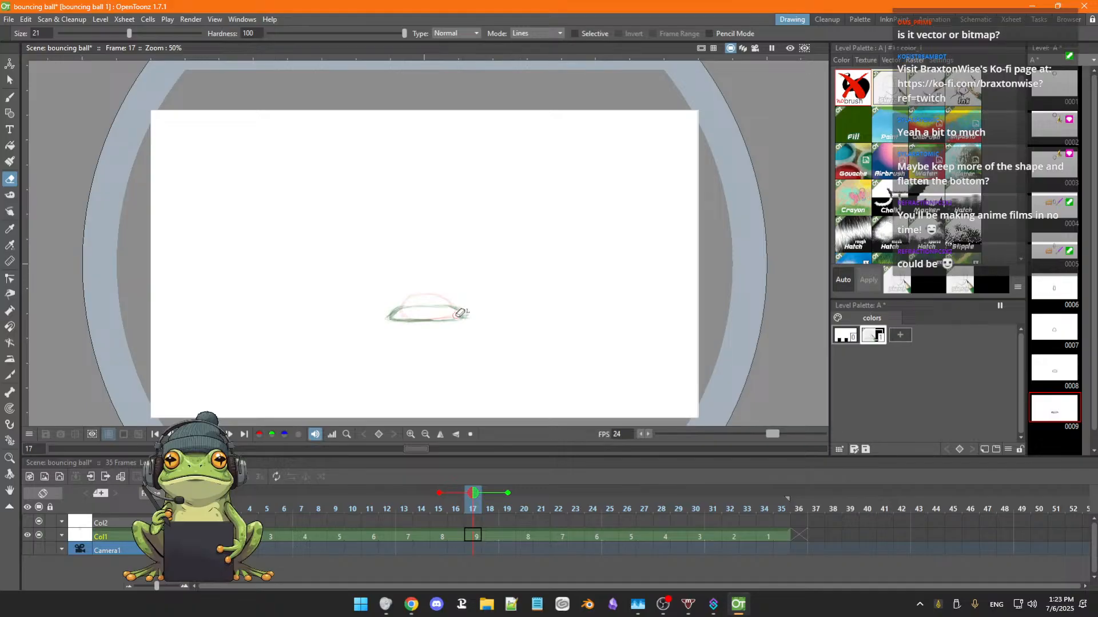
key(b)
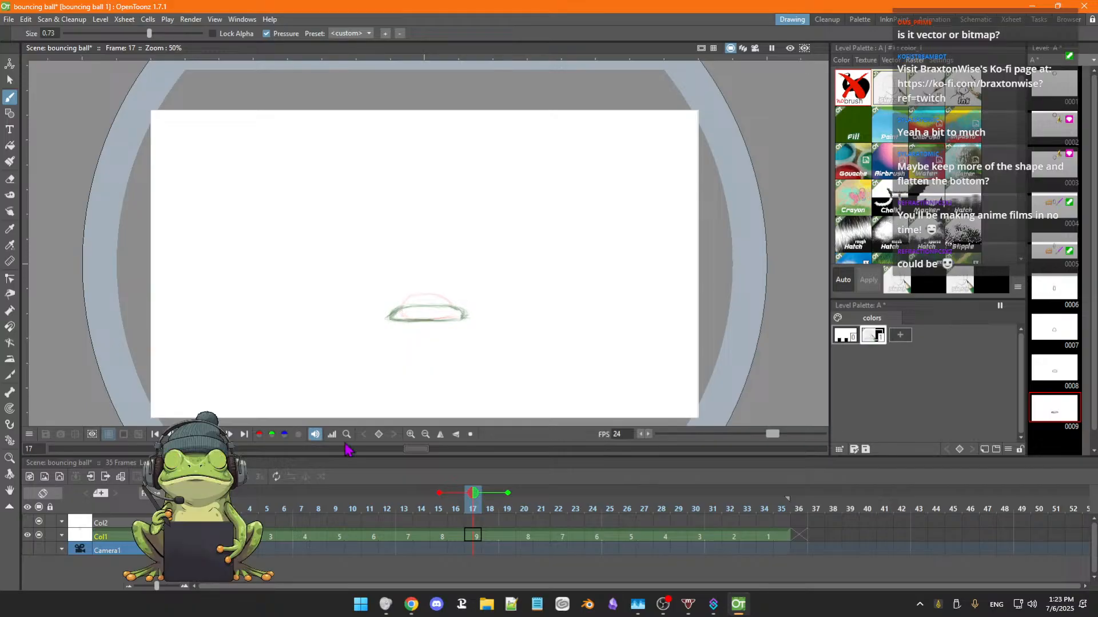
Play the loop to check it, and delete the closing exposure of drawing 1 from frames 34 and 35 of Col1.
click(215, 435)
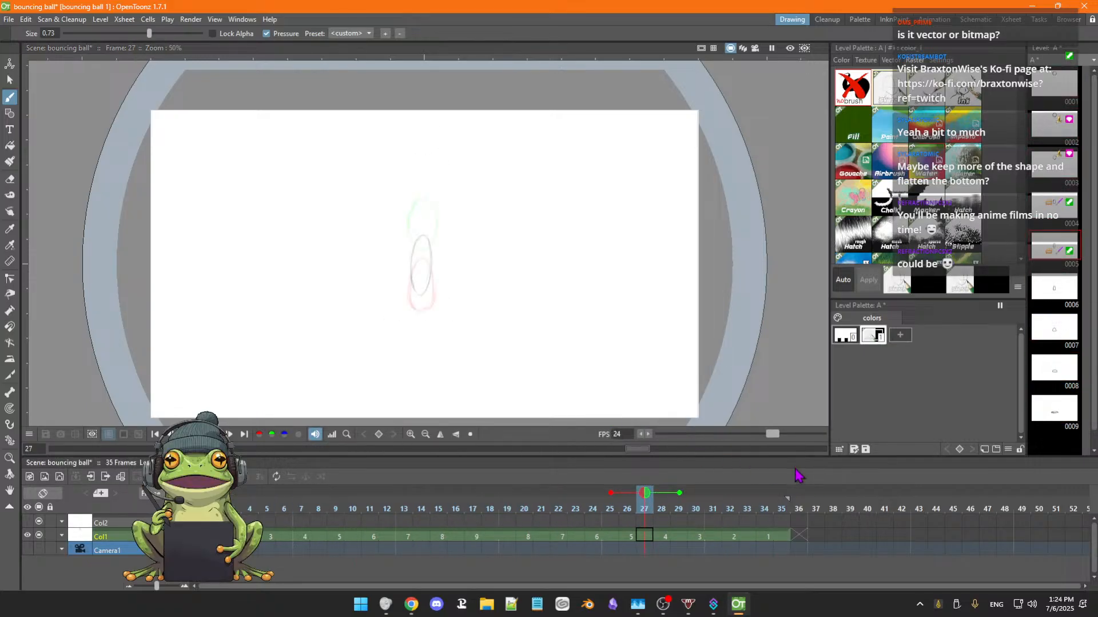
click(780, 536)
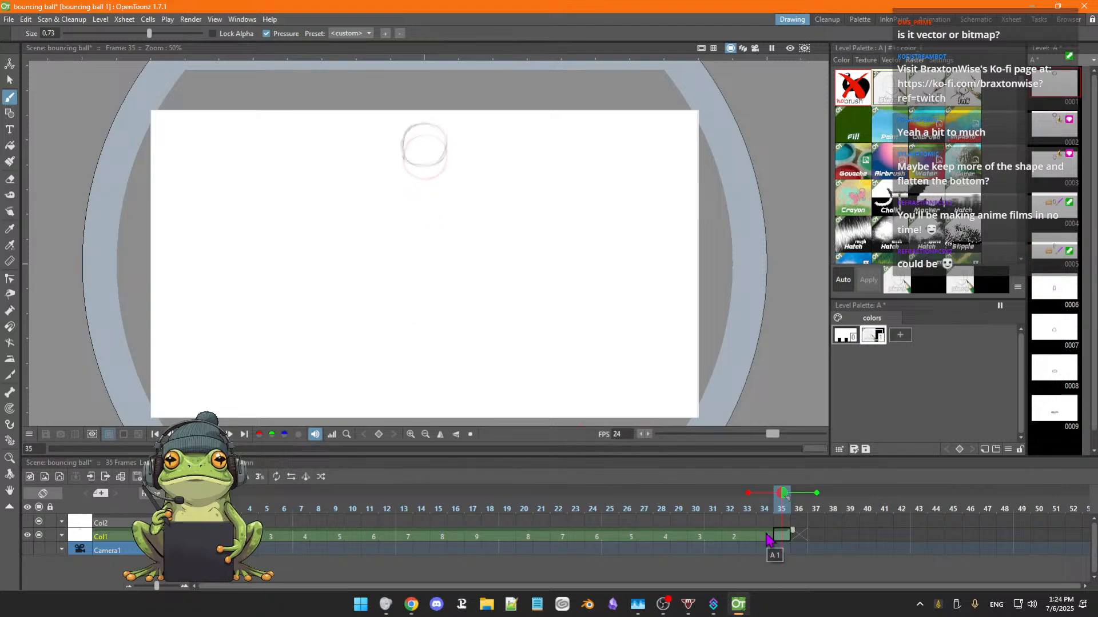
click(768, 531)
click(765, 540)
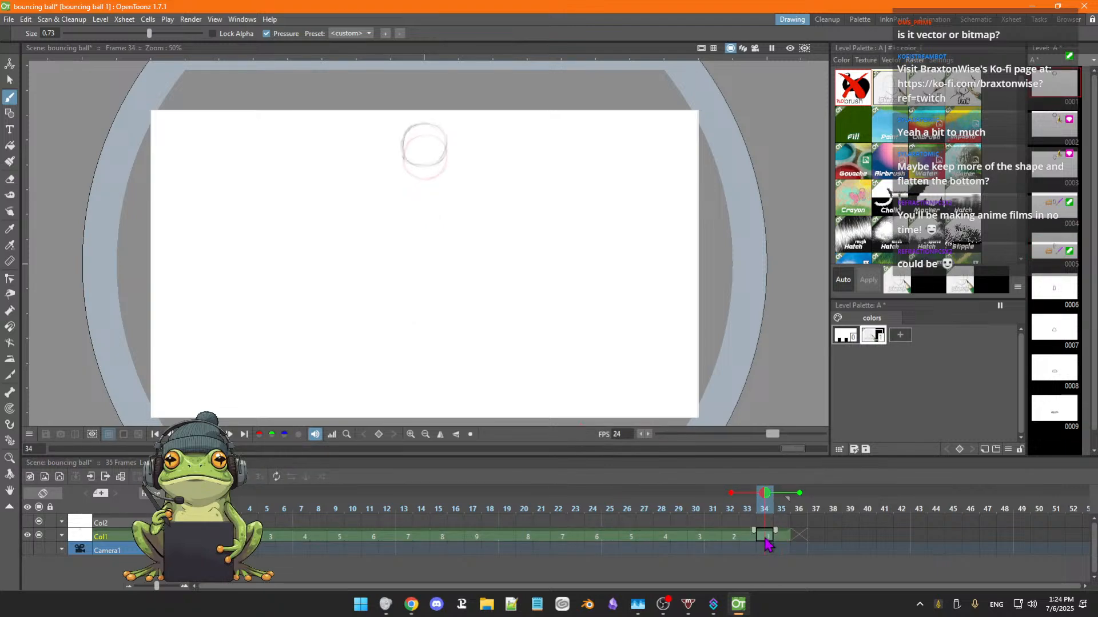
click(783, 538)
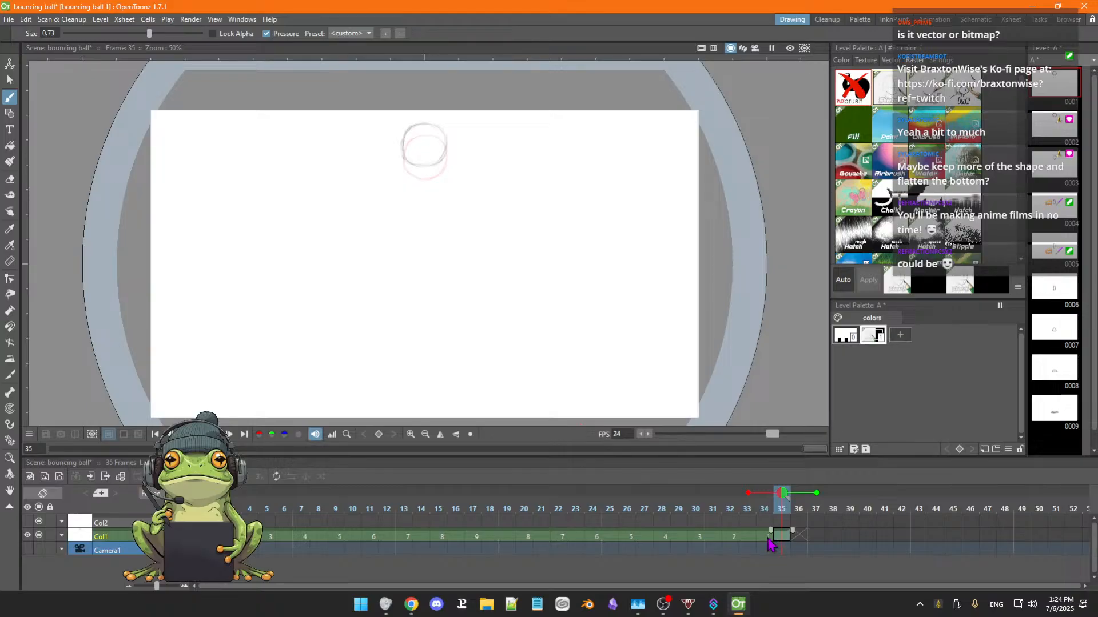
click(768, 539)
click(782, 538)
click(769, 538)
drag(783, 539, 772, 539)
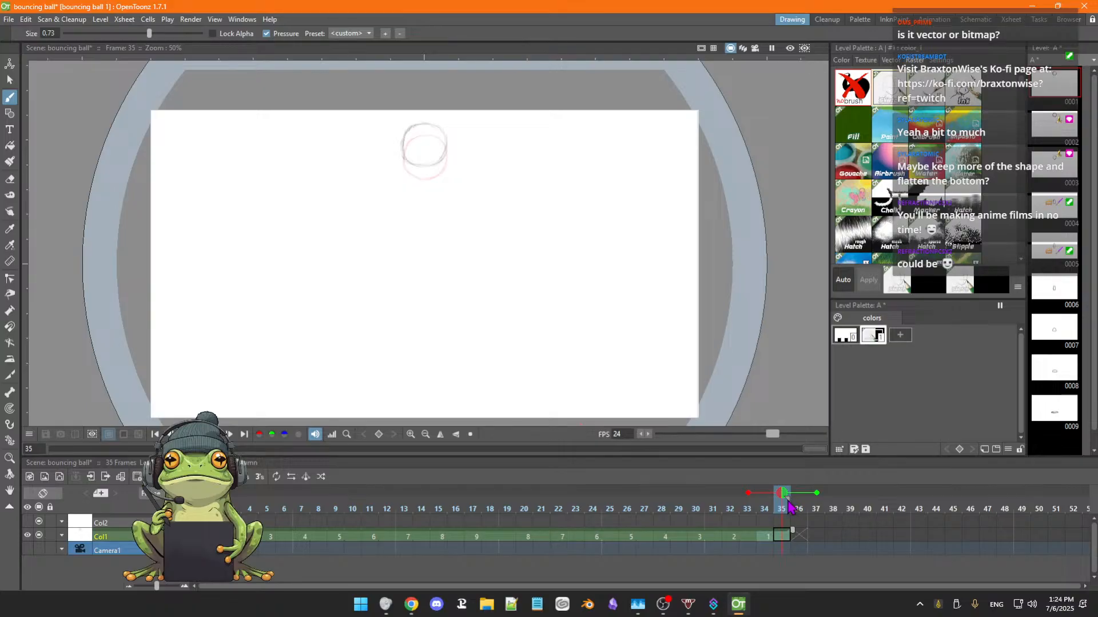
key(Delete)
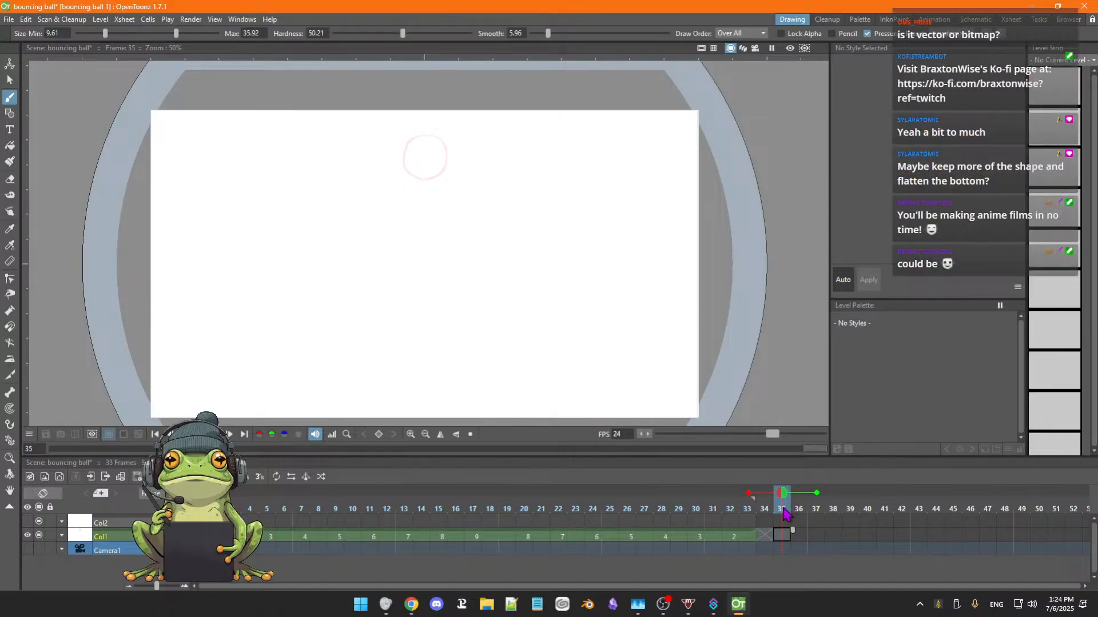
Play the shortened loop to review the bounce, and go to drawing 2 at frame 32 of Col1.
key(Left)
key(Left)
key(Left)
key(Left)
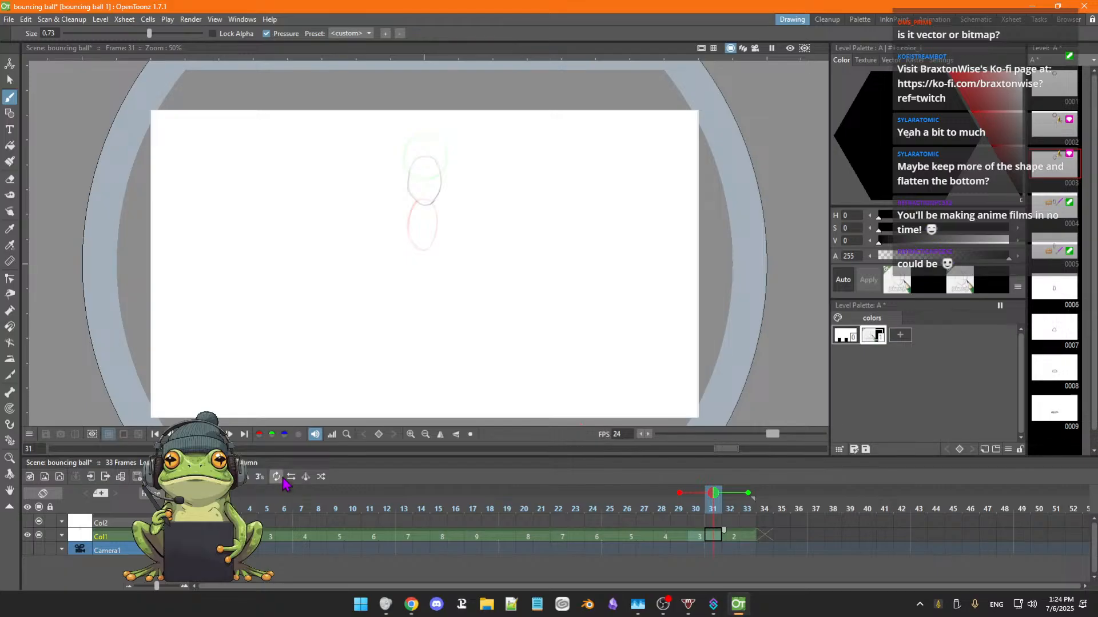
click(215, 435)
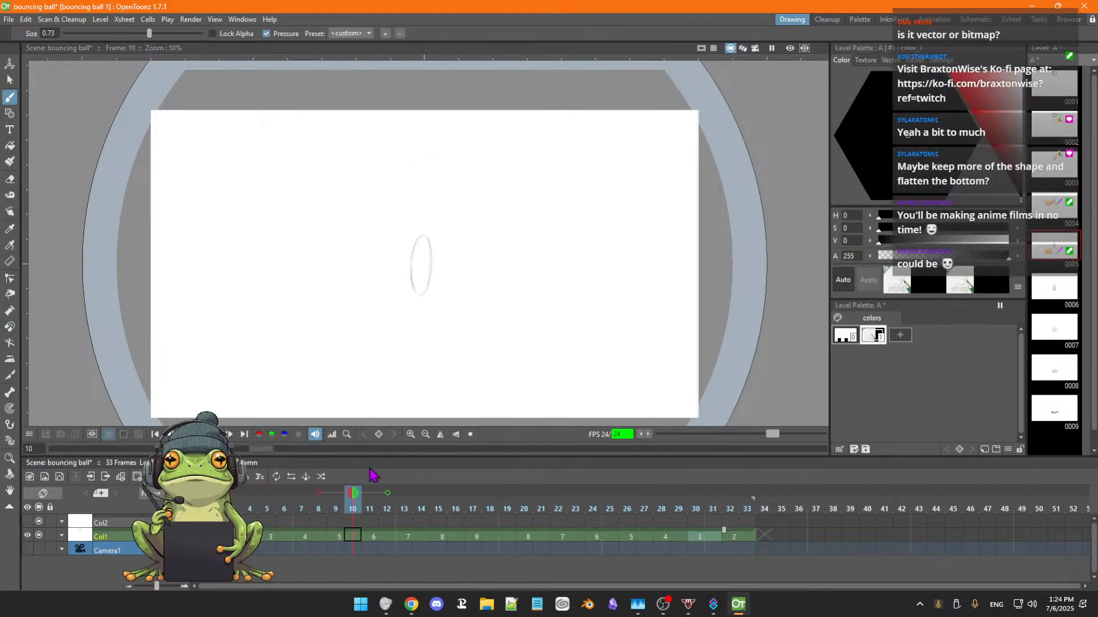
key(p)
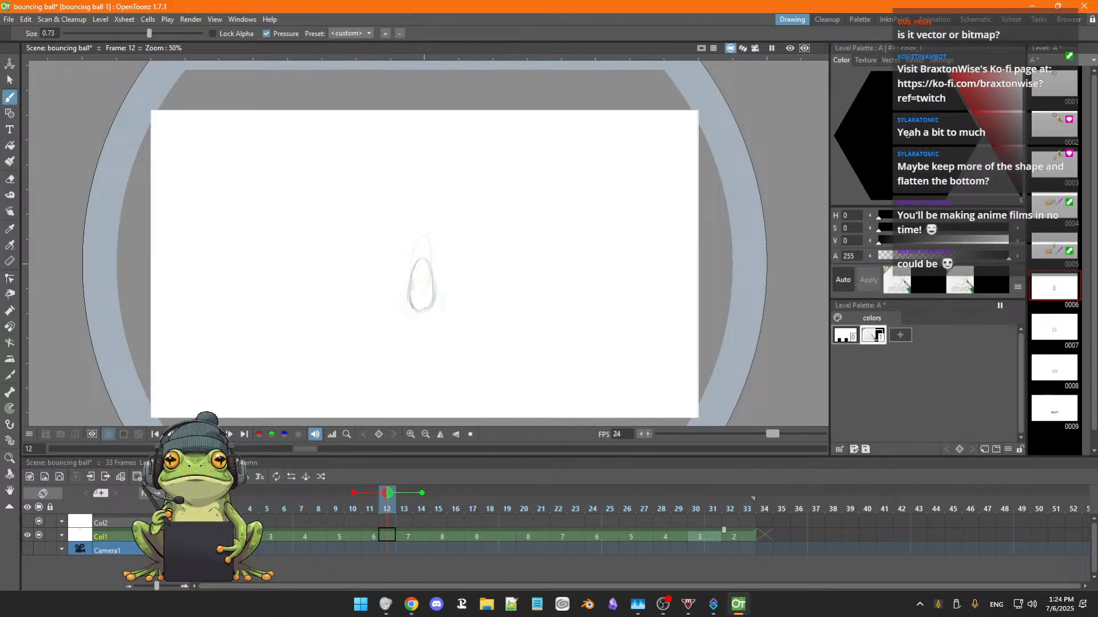
click(735, 537)
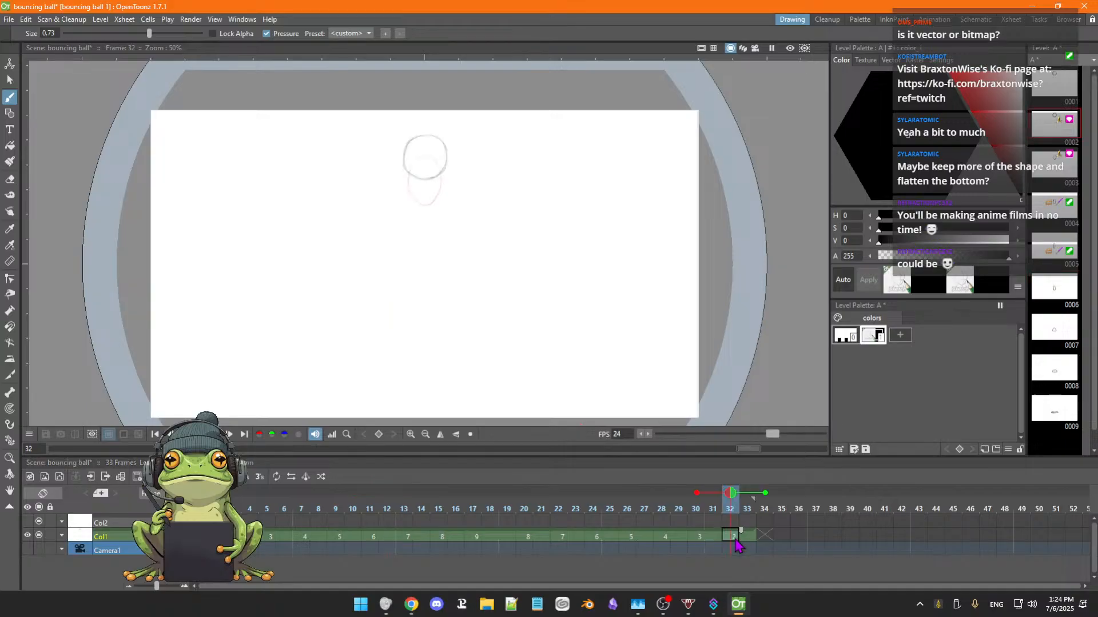
Compare frames 32 and 33 of Col1, and play the loop to review its ending.
click(747, 538)
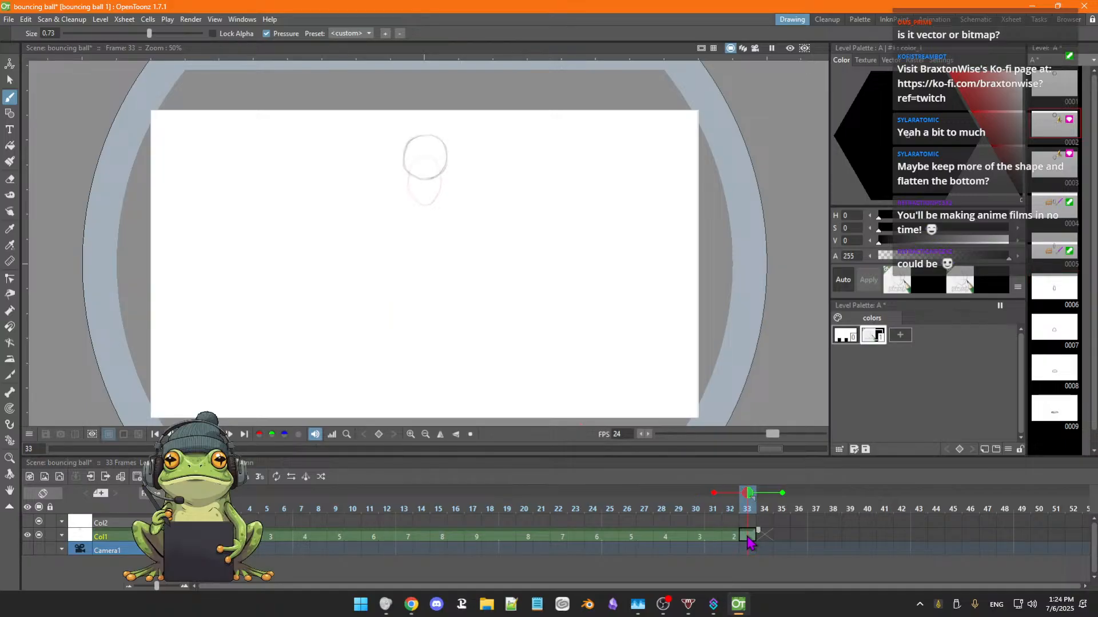
click(731, 538)
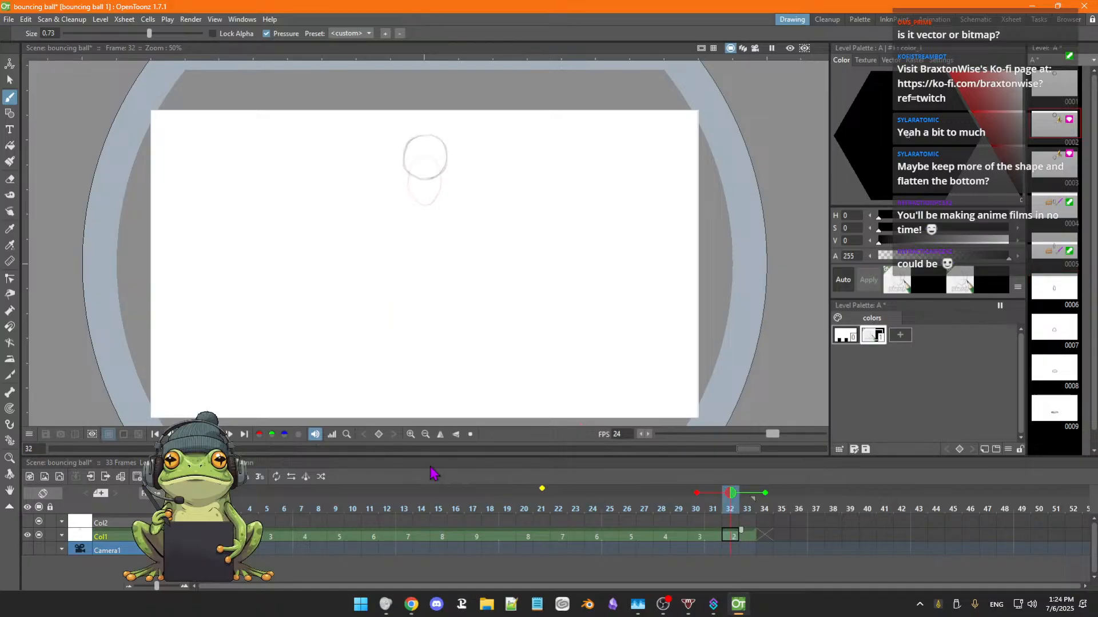
click(230, 434)
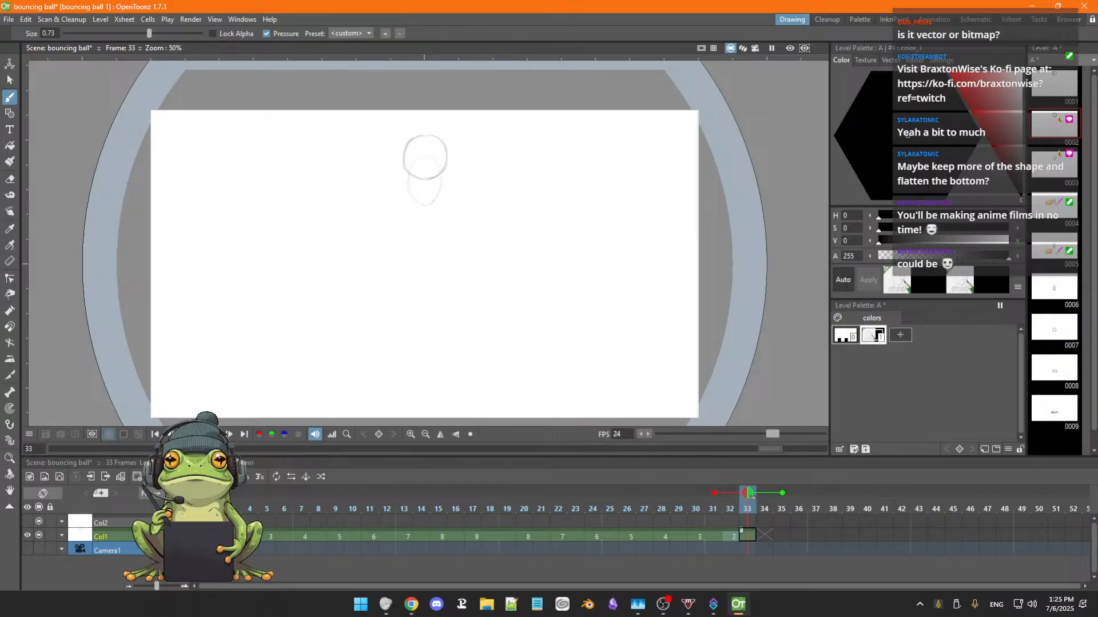
click(200, 434)
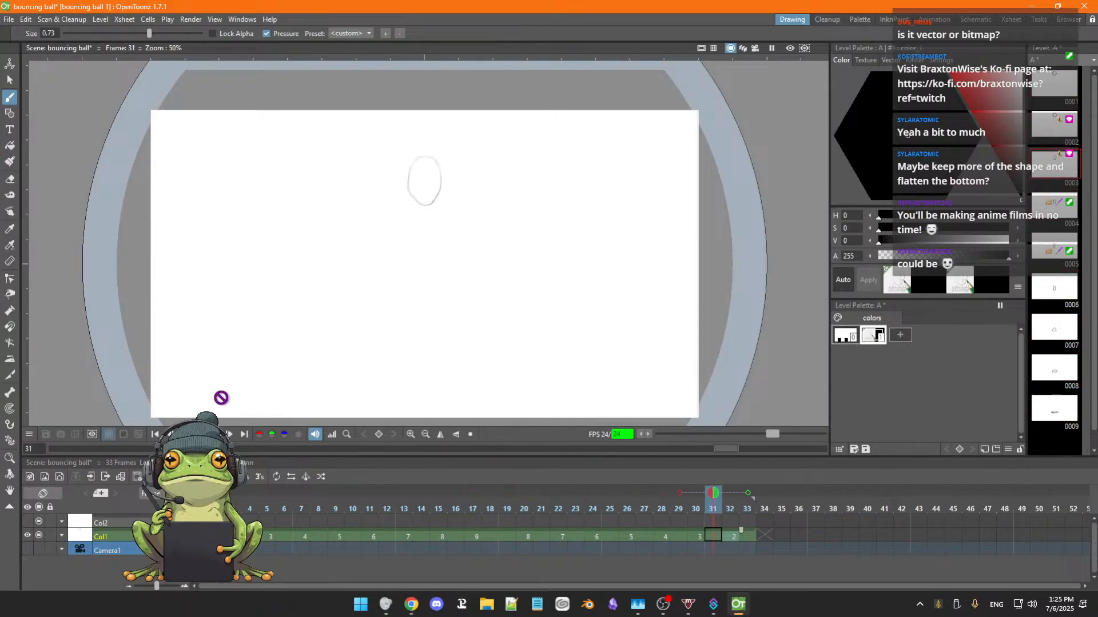
click(216, 433)
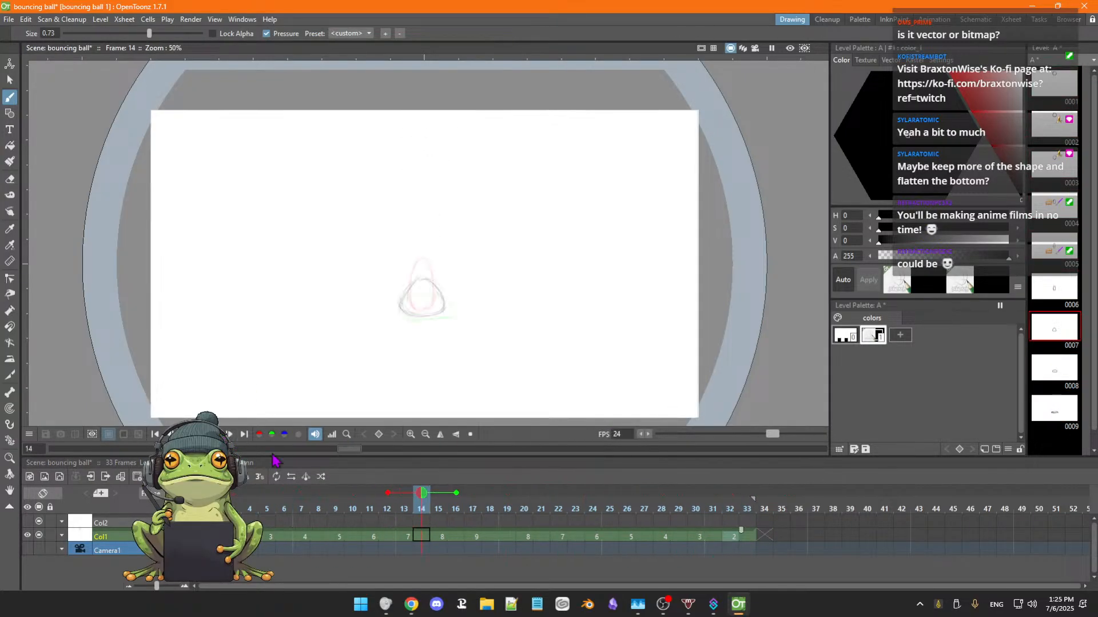
Examine the end of Col1, comparing frames 31 to 33 with the empty frames that follow.
click(758, 537)
click(753, 539)
click(765, 540)
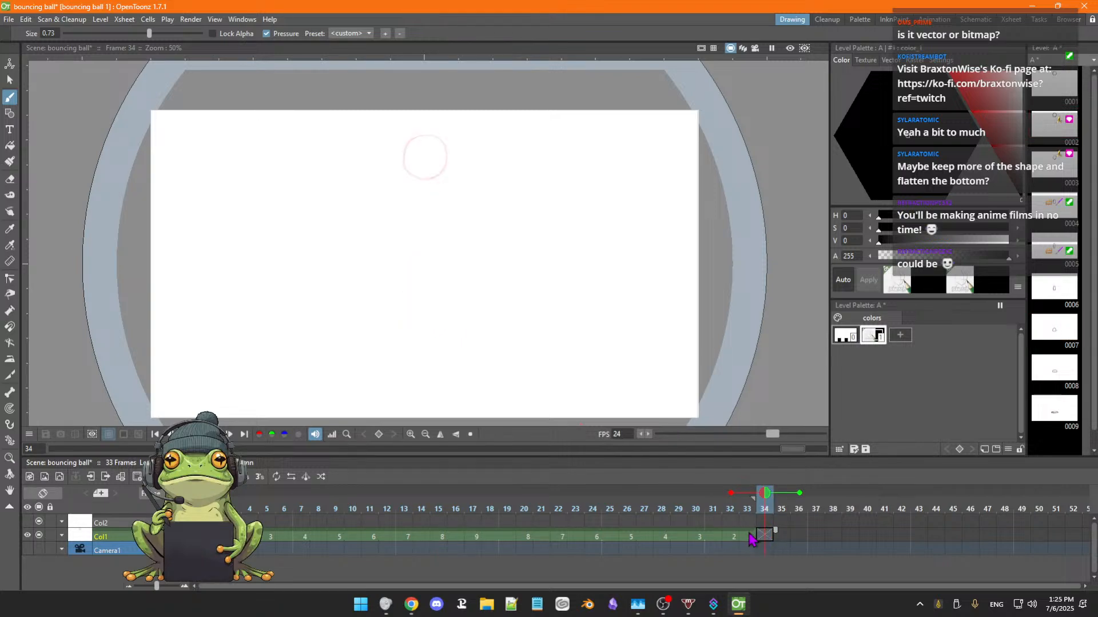
click(752, 540)
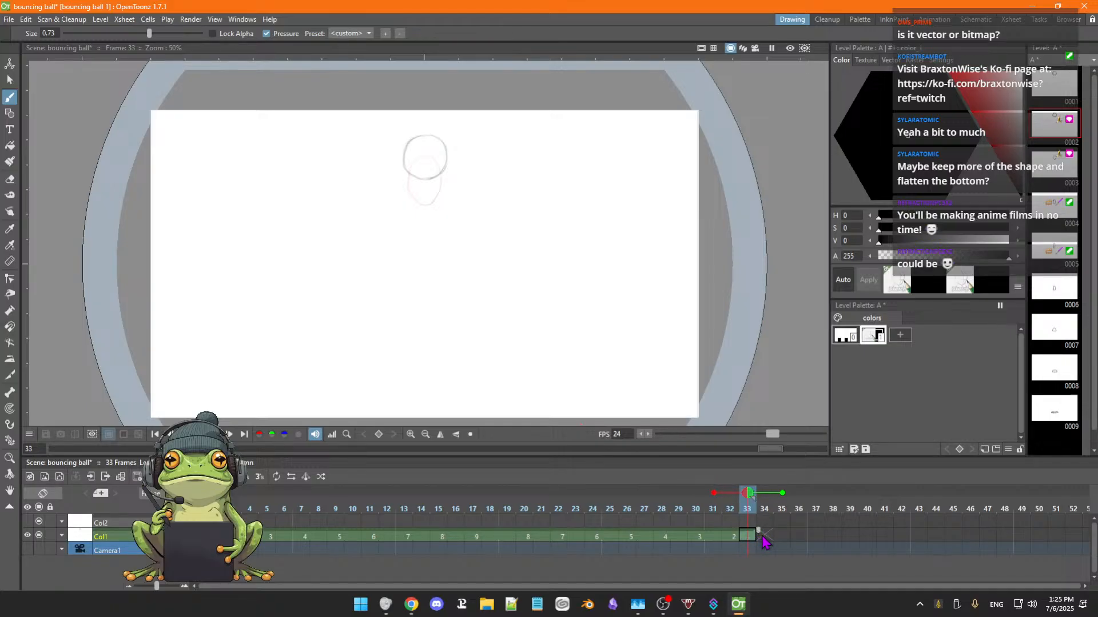
click(764, 537)
click(785, 537)
click(799, 537)
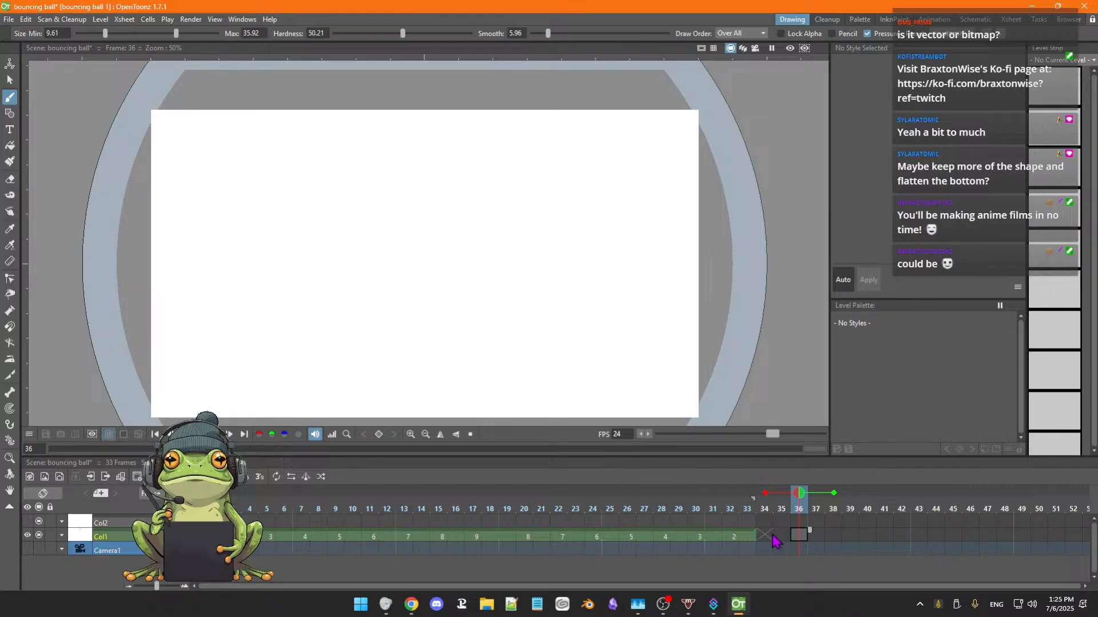
click(766, 541)
click(753, 541)
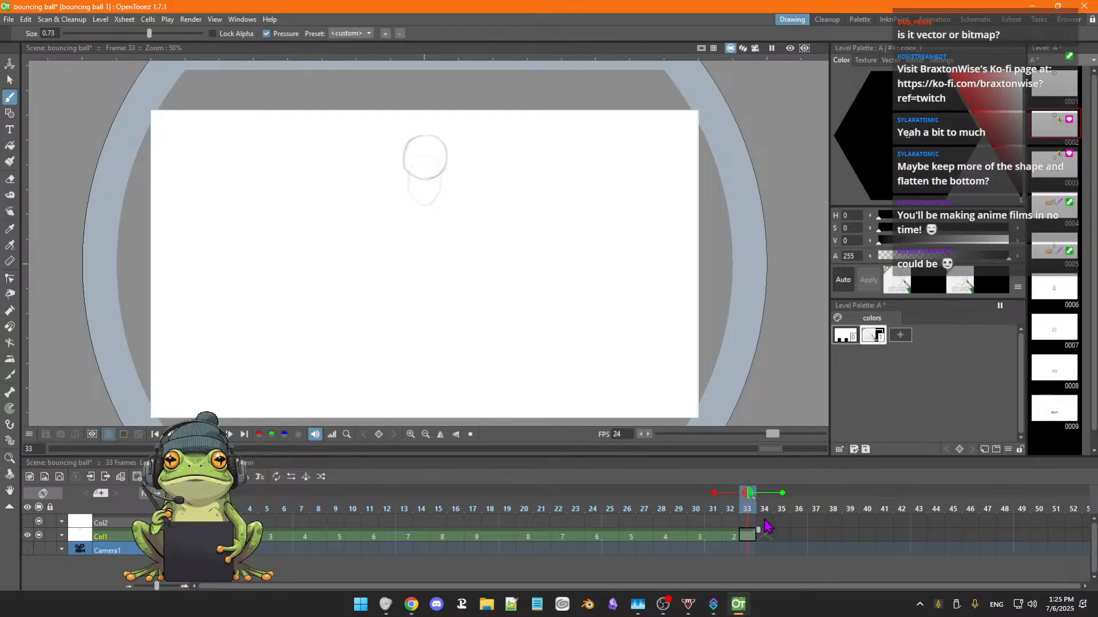
key(Left)
key(Left)
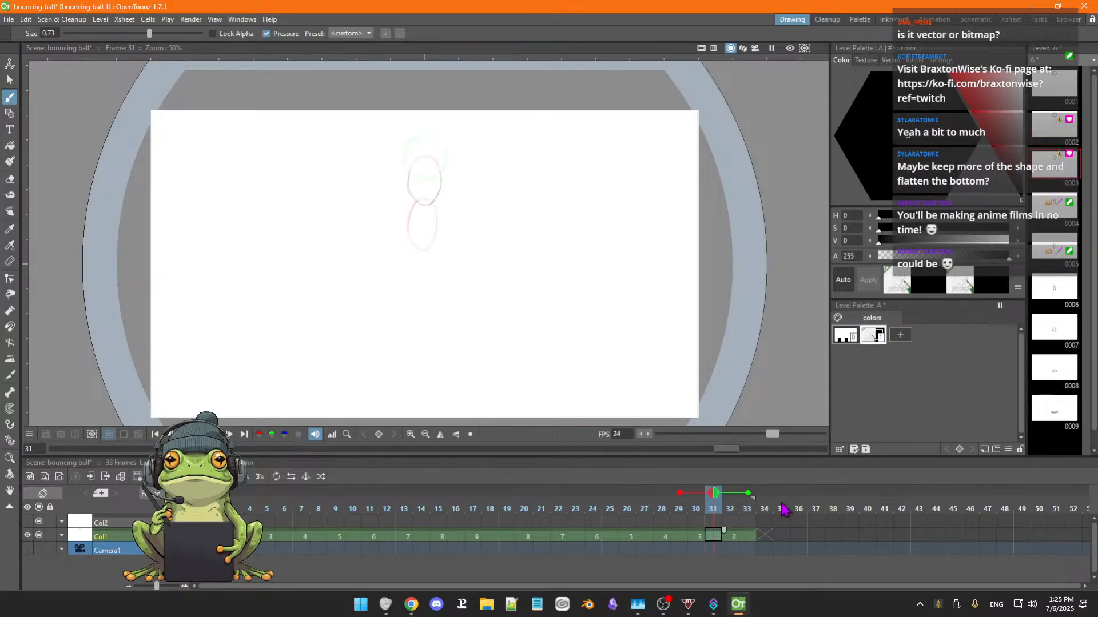
key(Right)
key(Right)
Turn off the onion skin at frame 33, and play the loop without it, starting again from frame 1.
drag(781, 494, 725, 493)
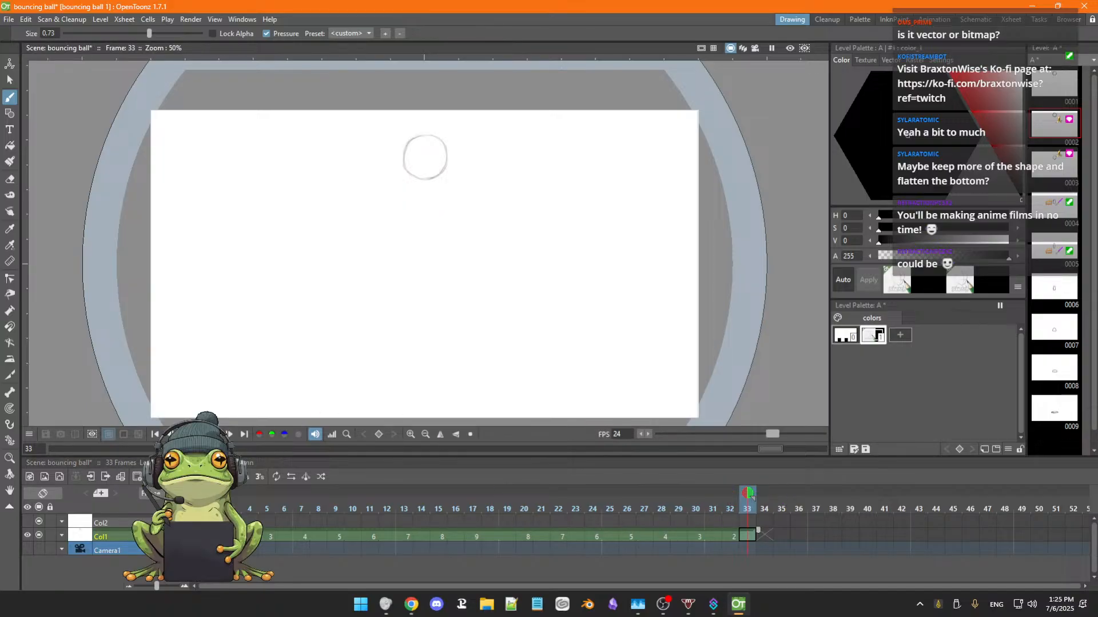
key(l)
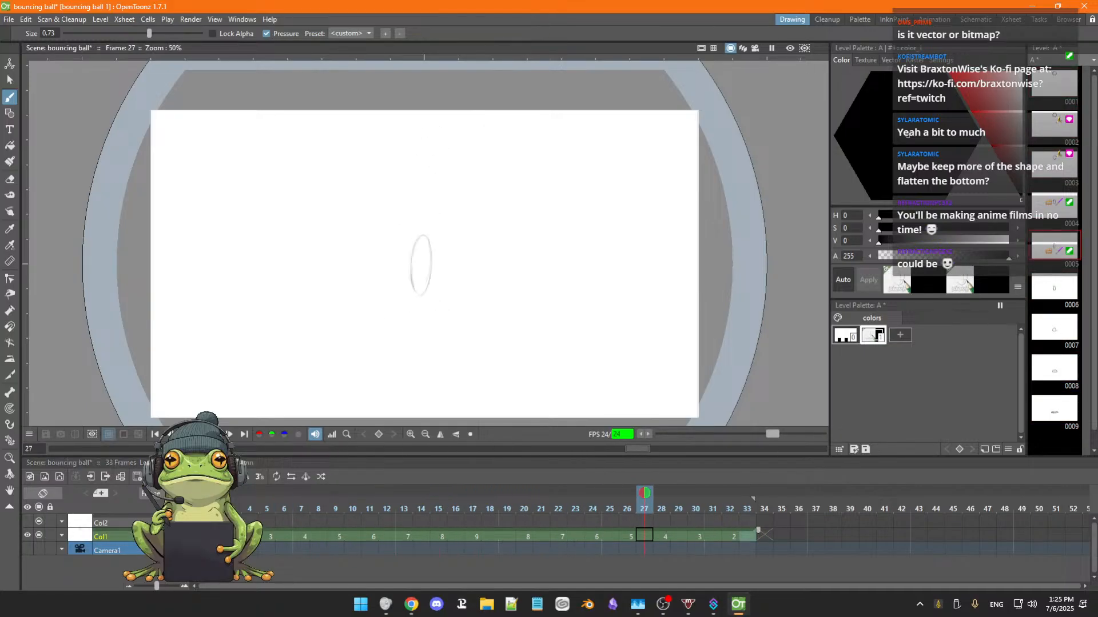
click(185, 434)
click(215, 536)
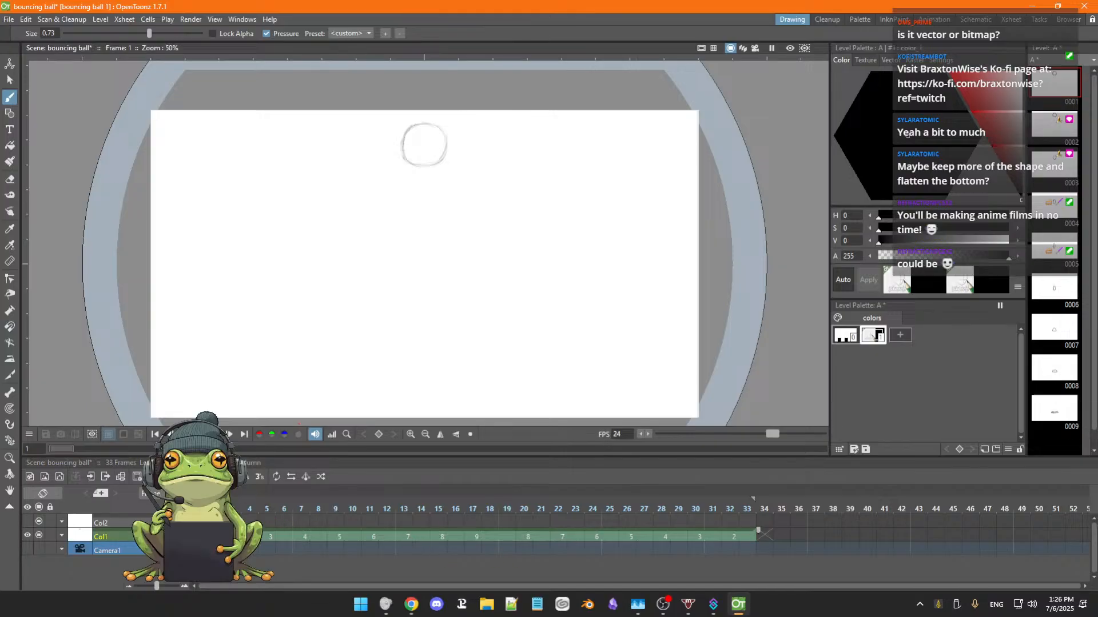
click(215, 435)
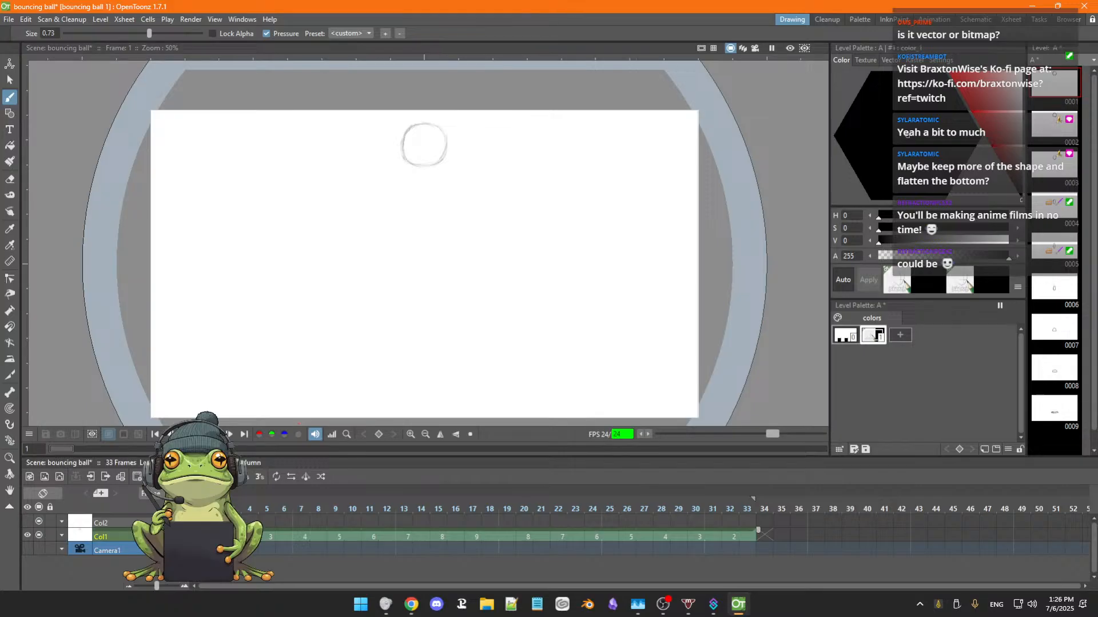
Put drawing 1 back at frames 34 and 35 of Col1, and play the loop to compare.
key(ctrl+v)
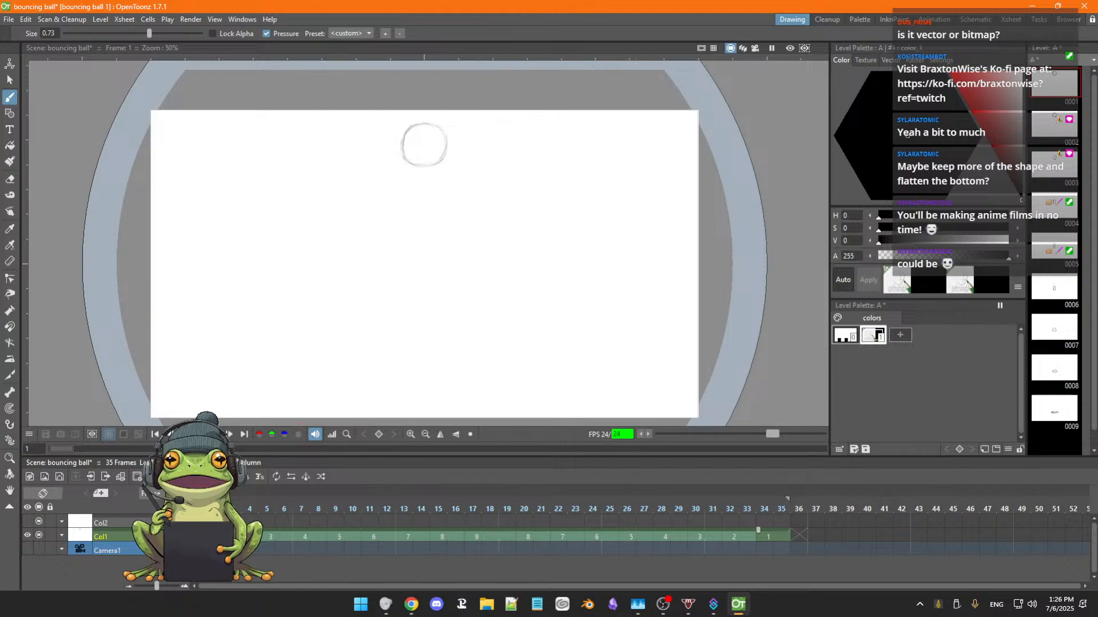
click(215, 536)
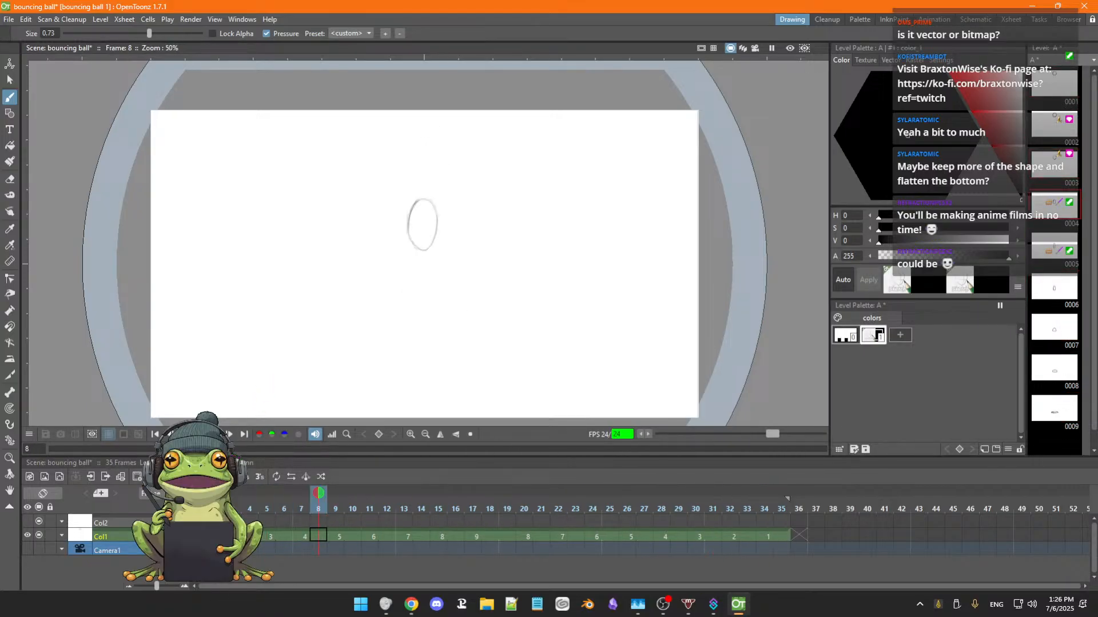
click(215, 434)
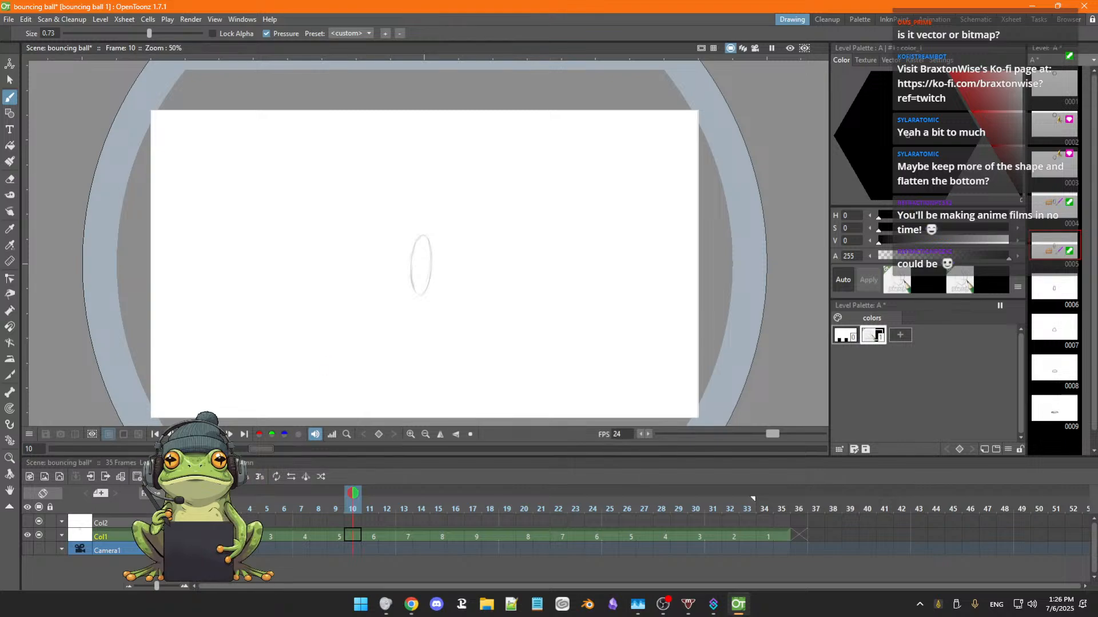
key(p)
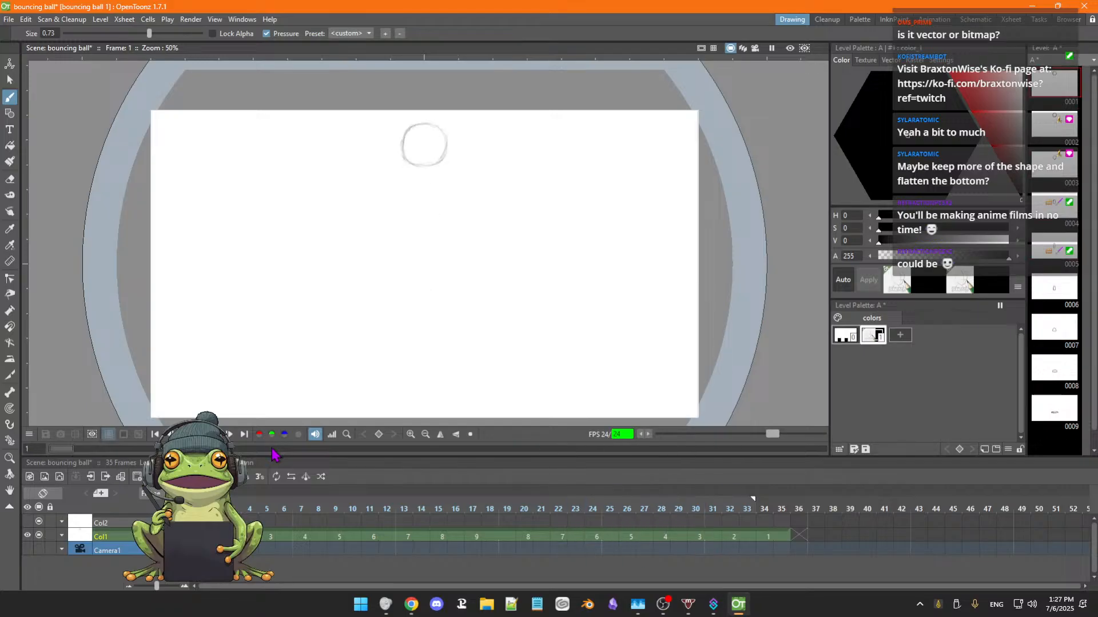
key(p)
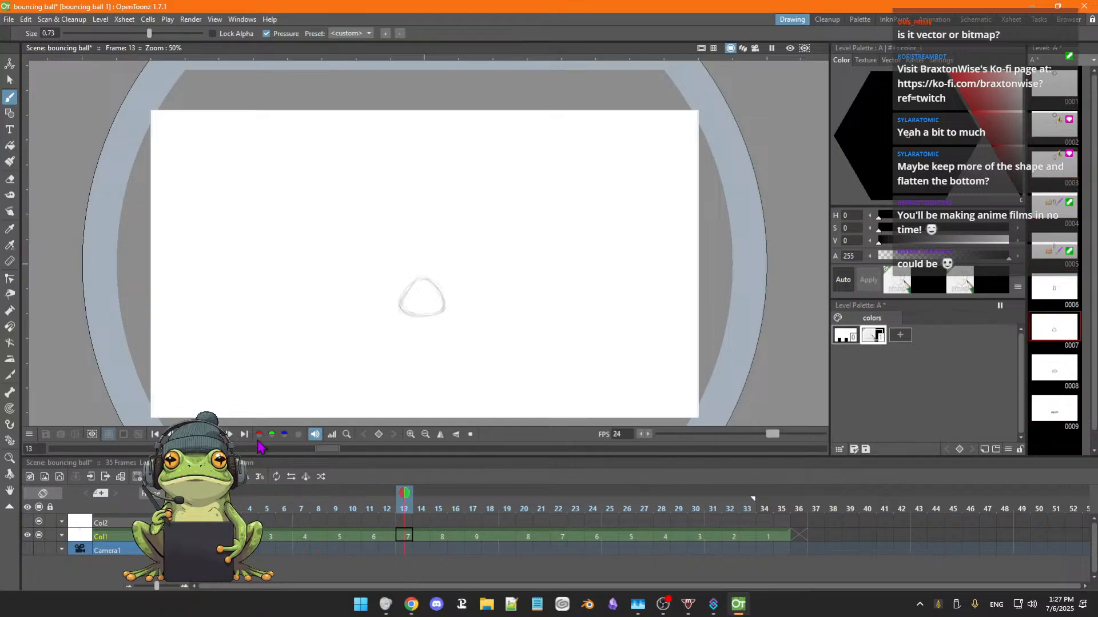
Delete the exposure of drawing 1 from frames 34 and 35 of Col1.
click(781, 536)
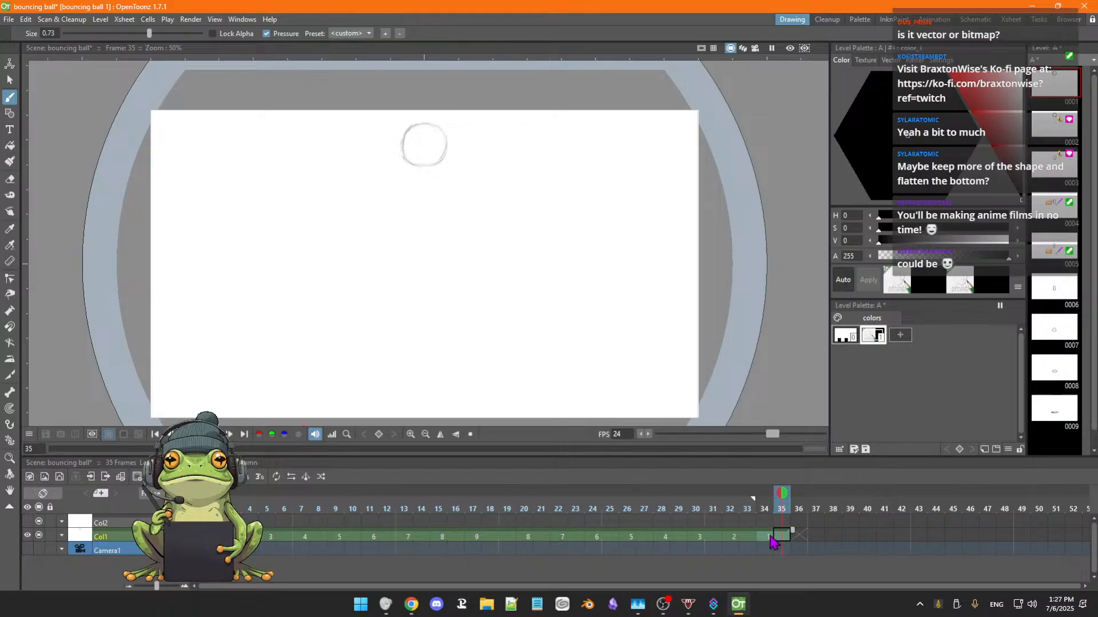
click(770, 536)
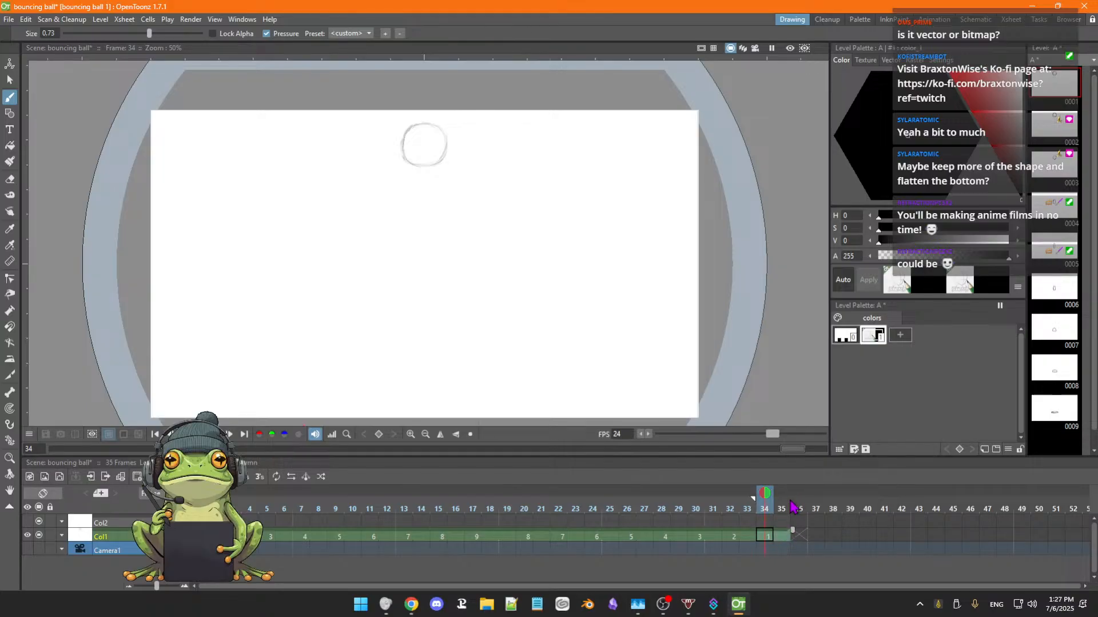
key(Delete)
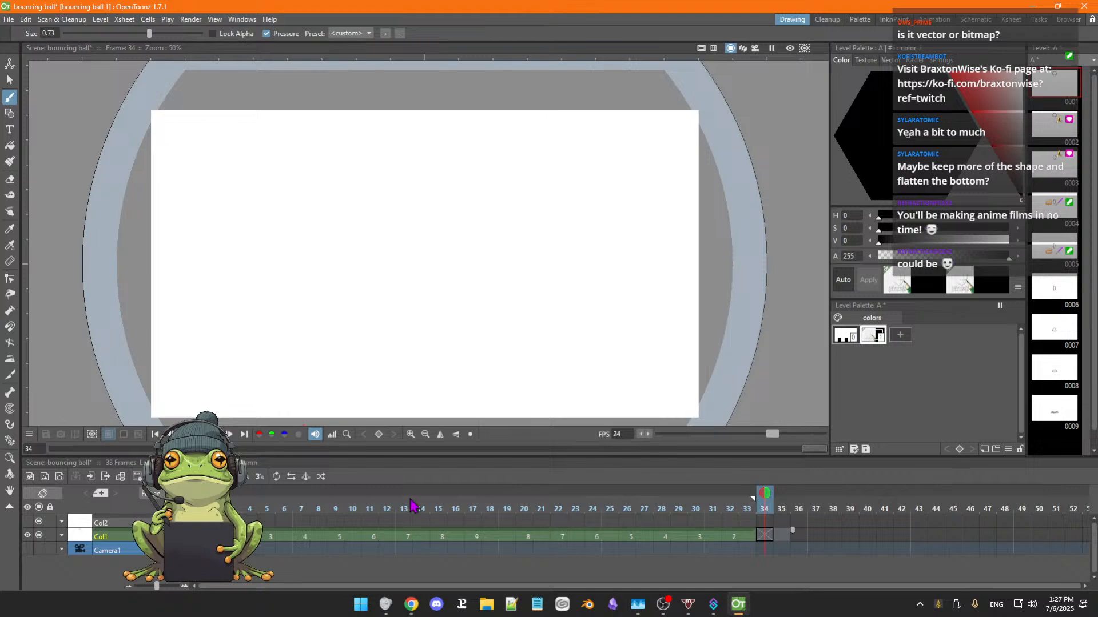
Play the shortened loop twice, and check drawing 2 at frame 32 and drawing 9 at frame 17.
click(155, 435)
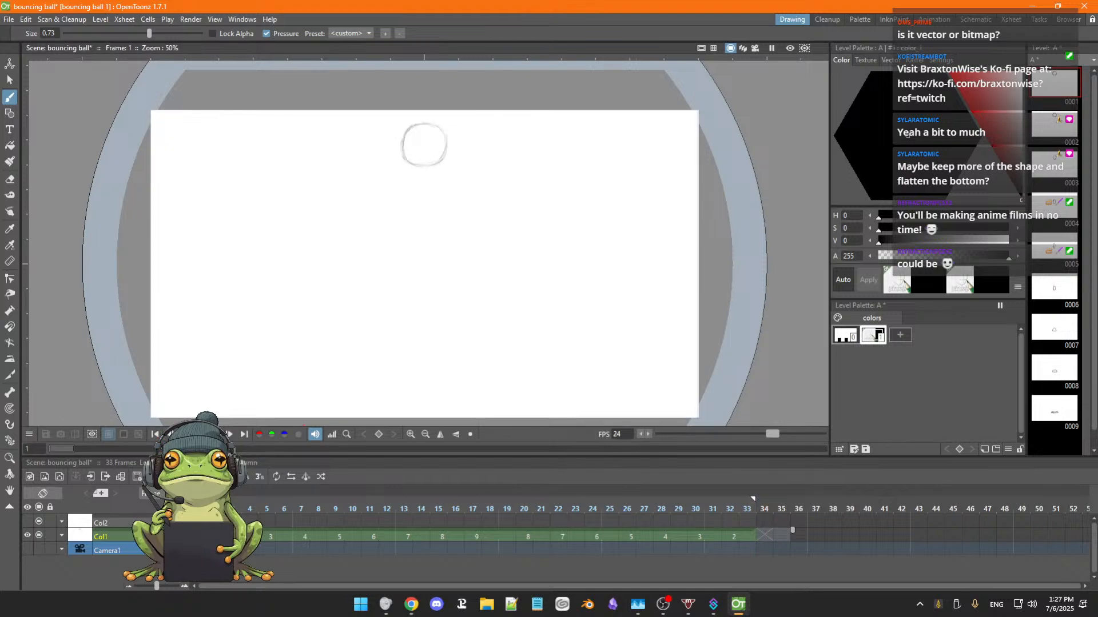
click(215, 434)
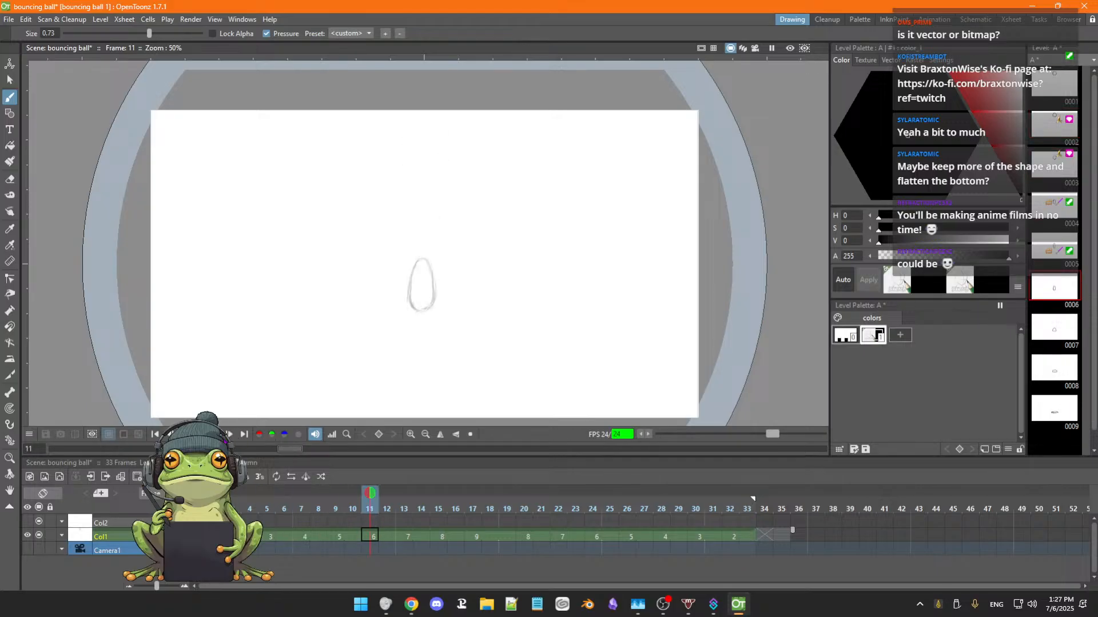
click(217, 434)
click(742, 539)
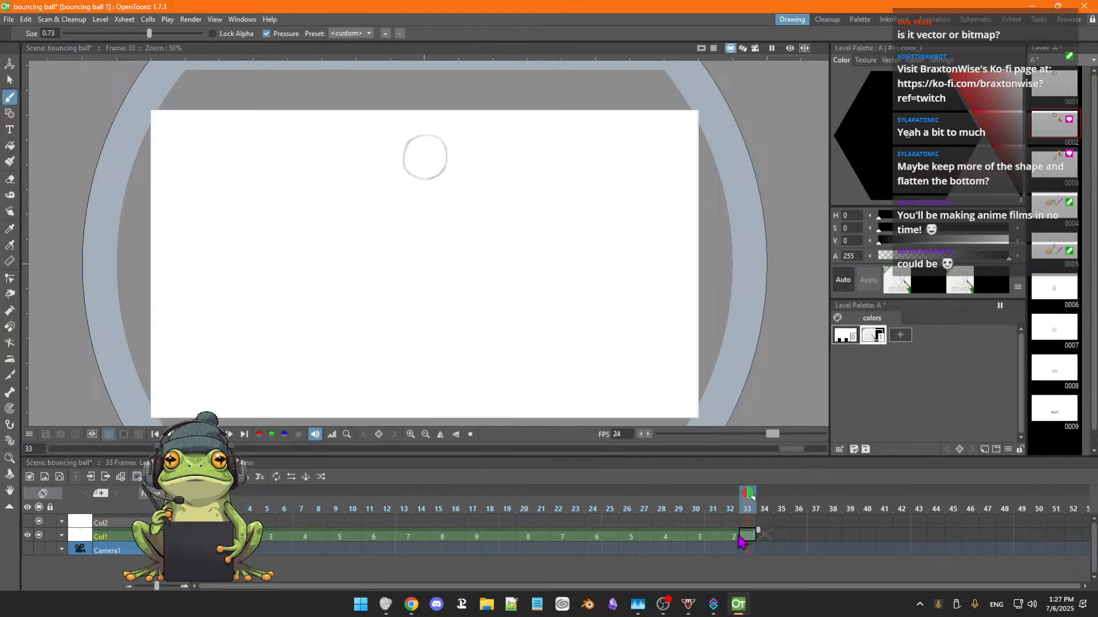
click(198, 536)
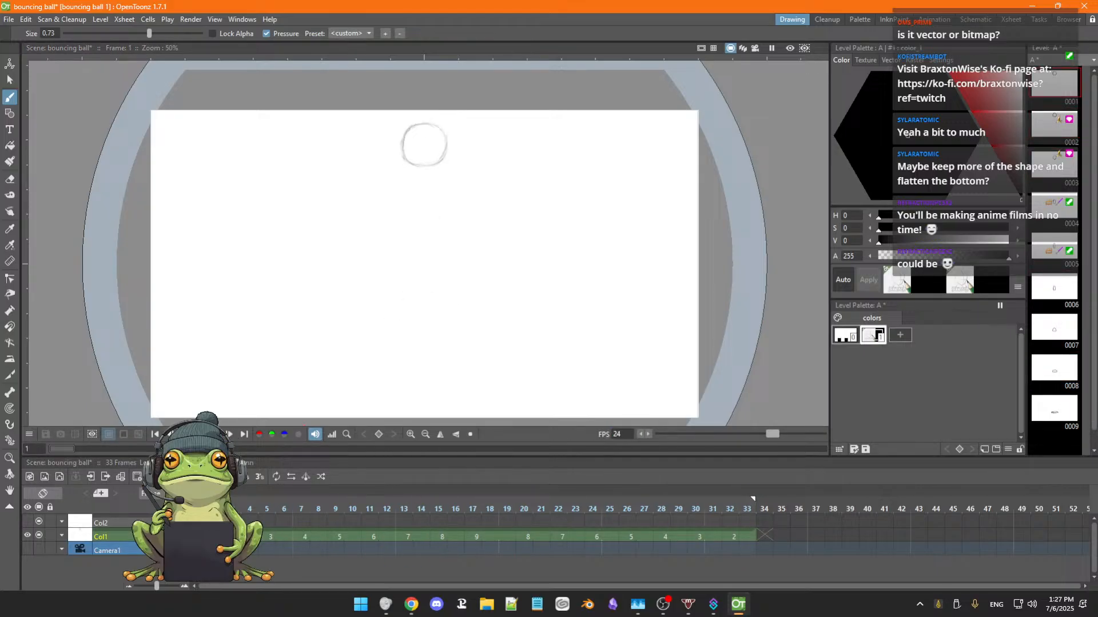
key(p)
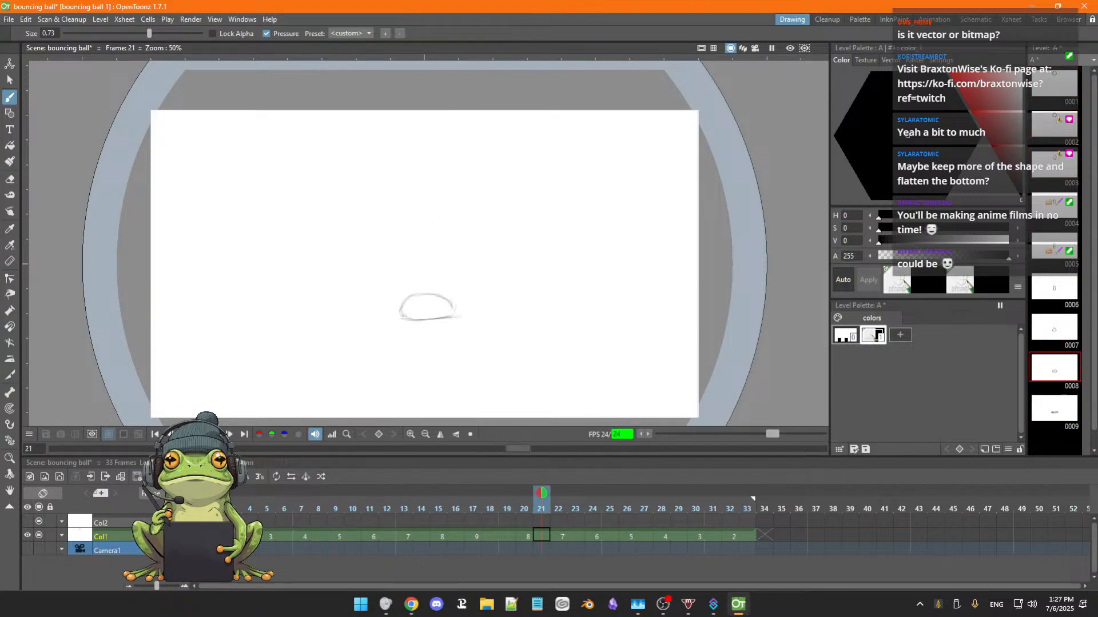
key(p)
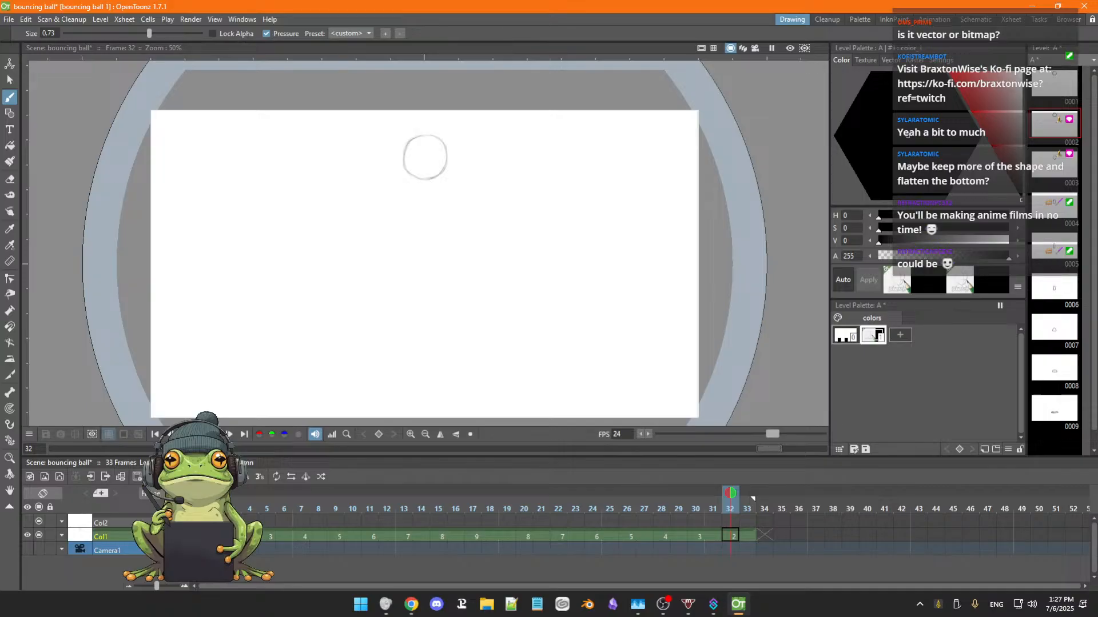
click(197, 508)
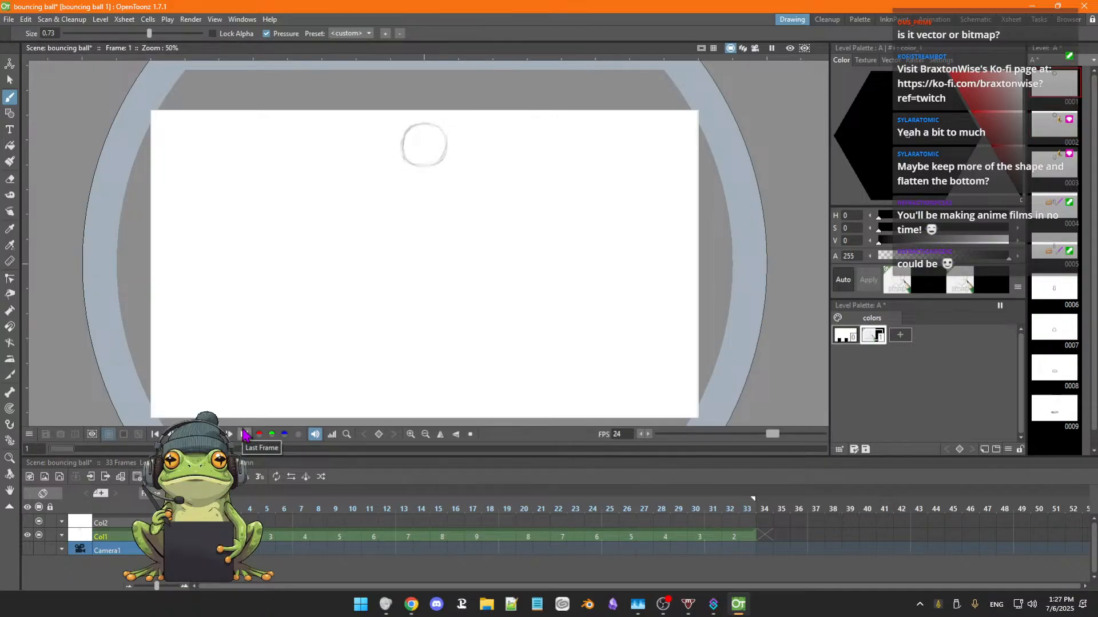
click(735, 539)
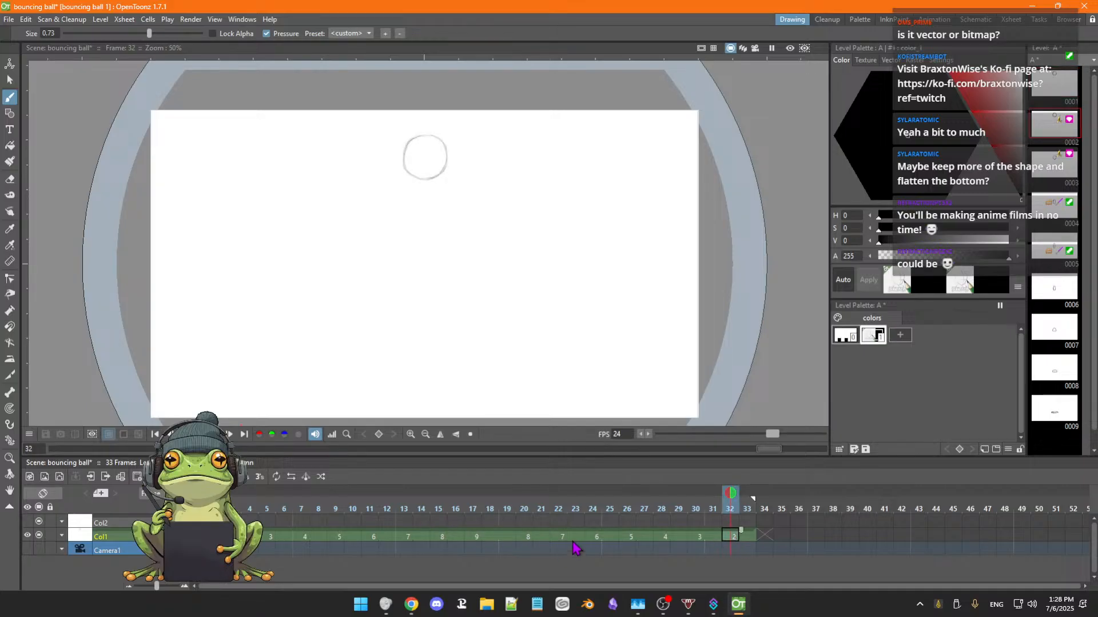
click(473, 540)
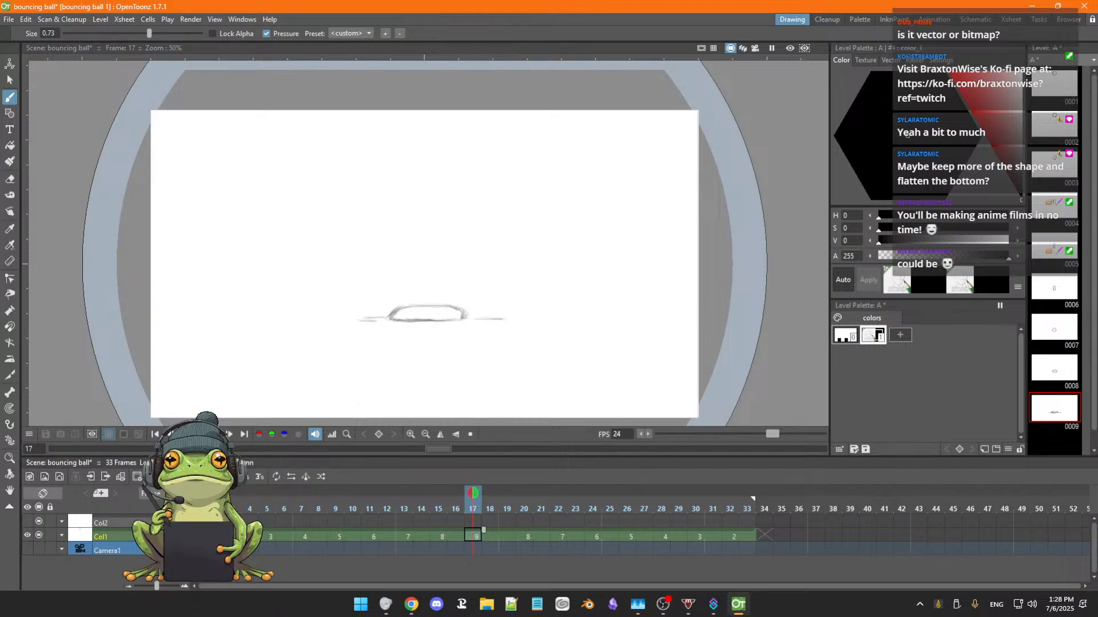
Step through the first three frames of Col1, and add a relative onion skin marker at frame 32 while on frame 1.
click(198, 536)
key(period)
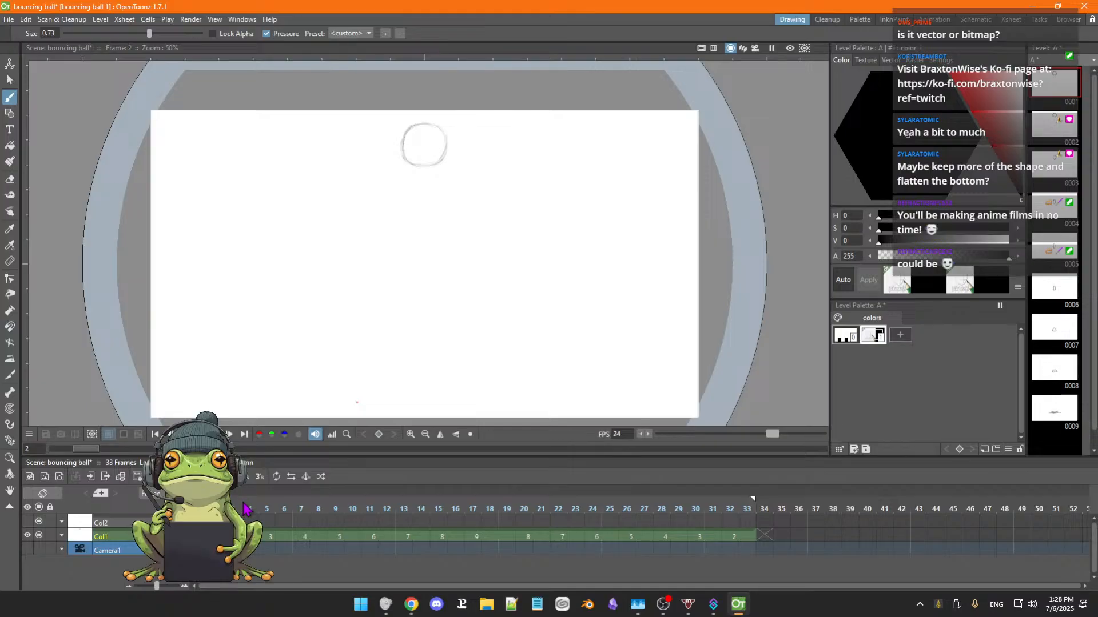
key(period)
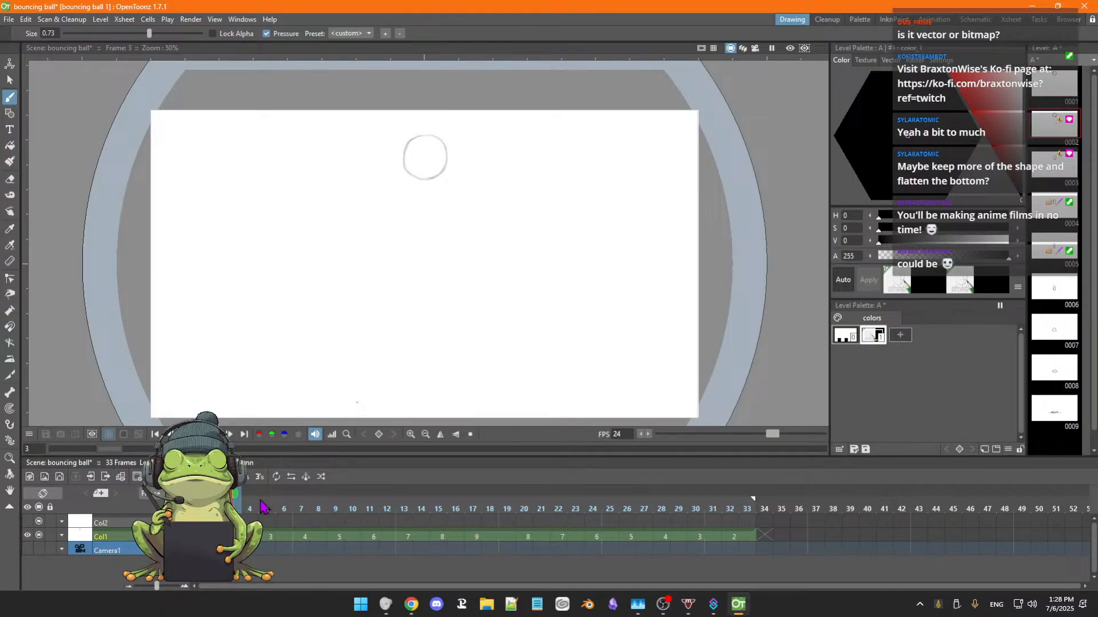
key(Left)
key(Left)
key(Right)
key(Right)
key(Left)
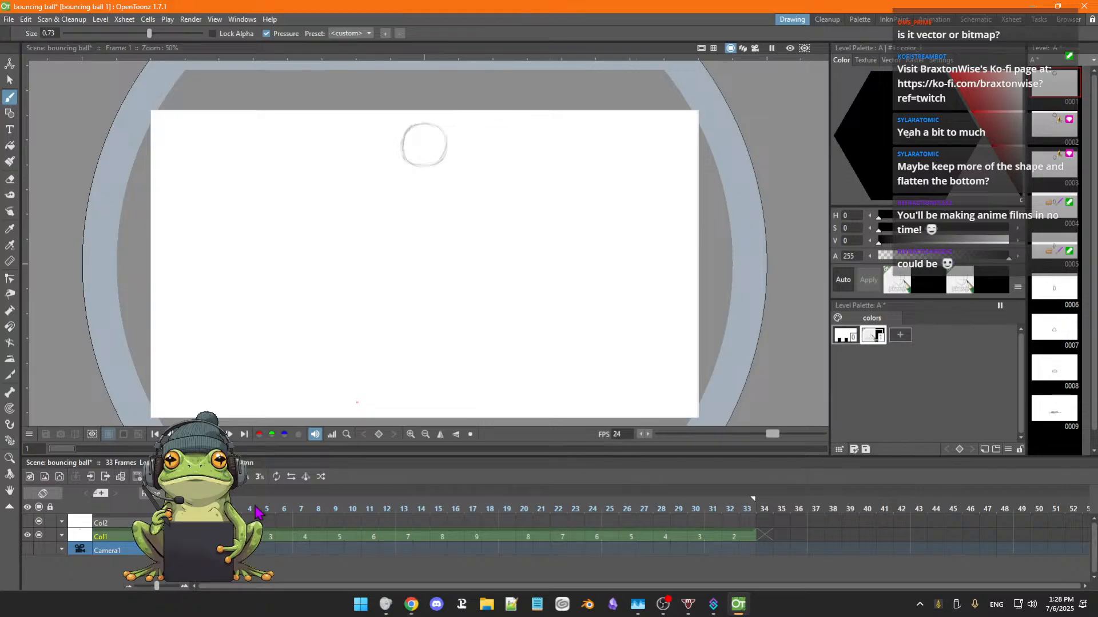
click(731, 496)
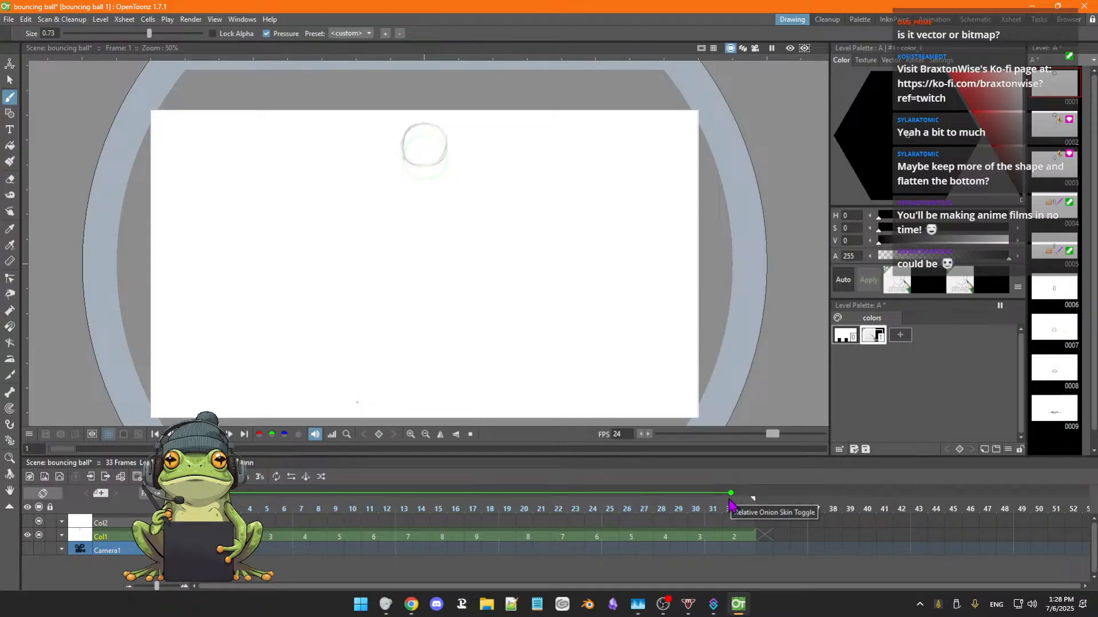
Step through the first six frames of Col1 with the onion skin on, and remove the relative onion skin marker at frame 33.
key(period)
key(Right)
key(Right)
key(Right)
key(Right)
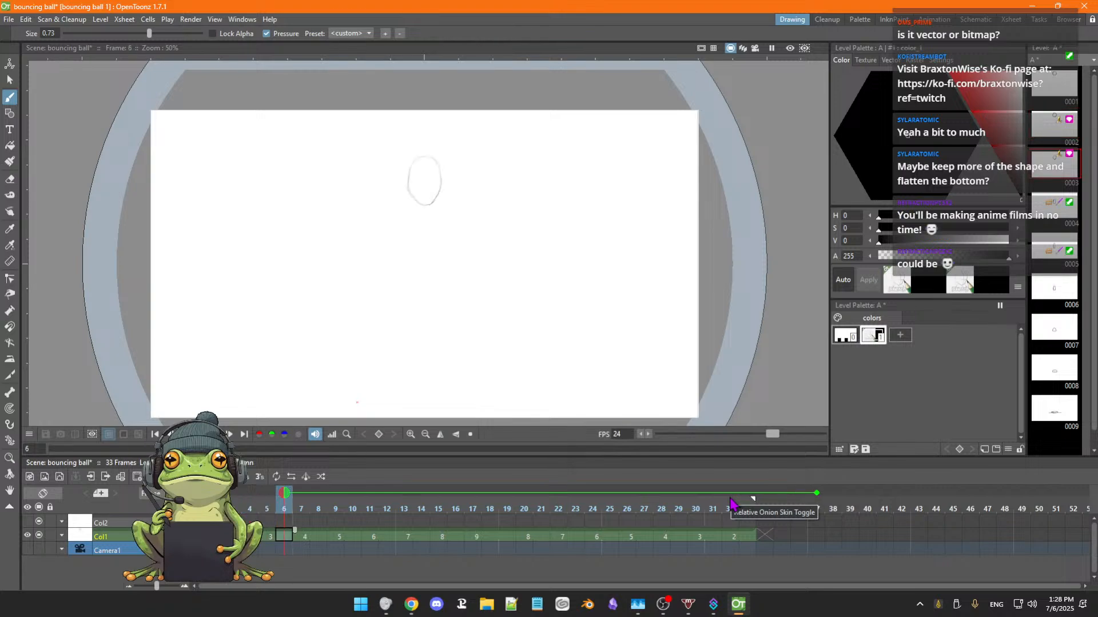
key(Left)
key(Left)
key(Left)
key(Left)
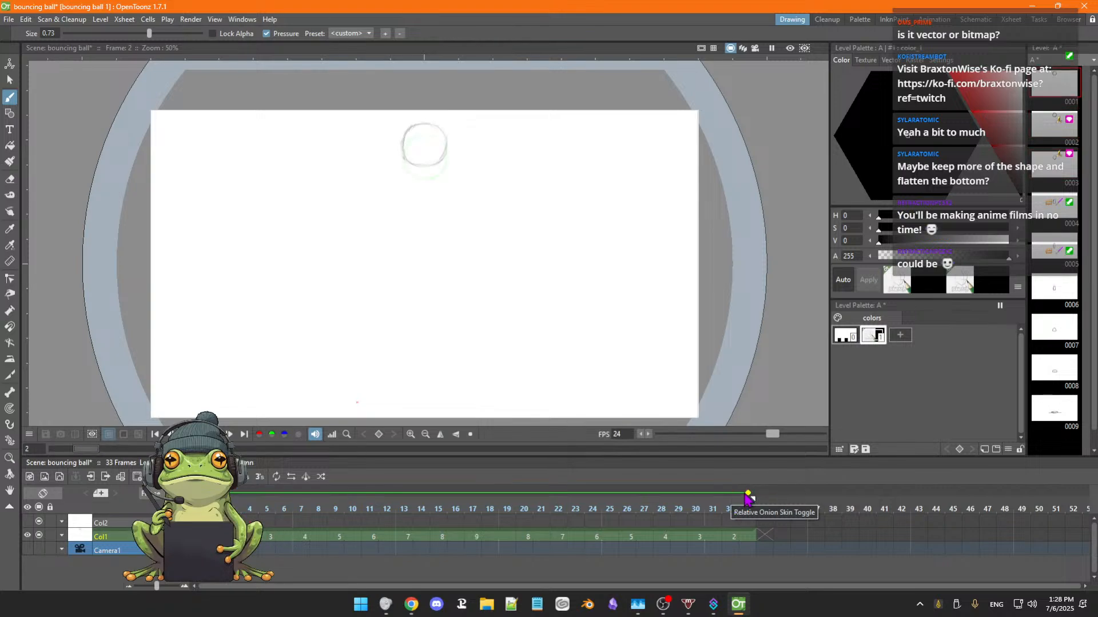
click(749, 497)
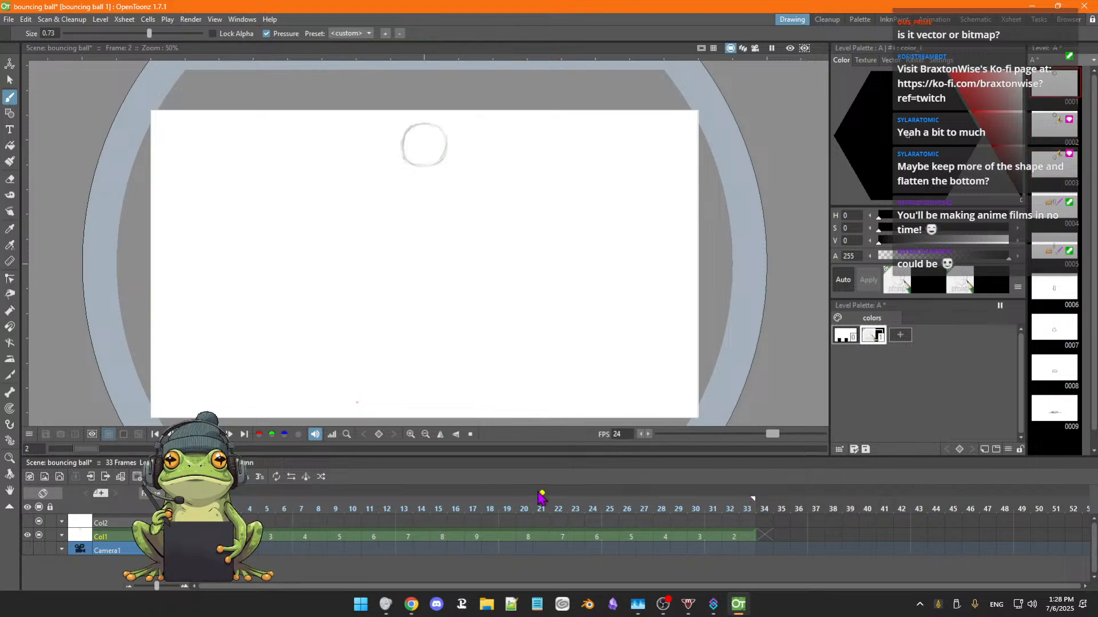
key(Left)
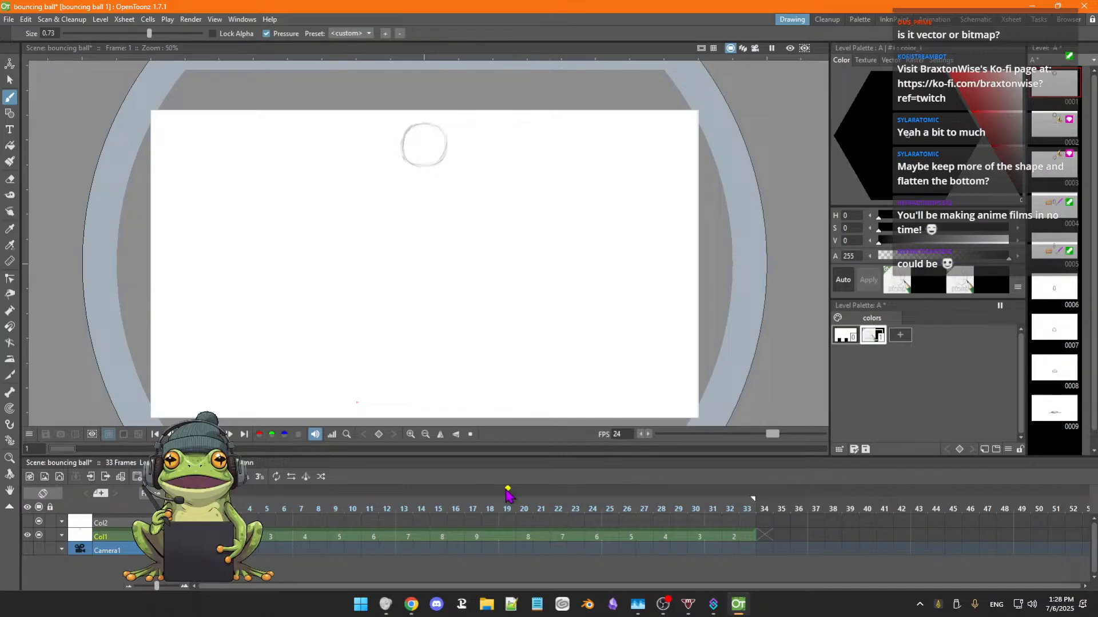
Step through Col1 from frame 1 to frame 13 to examine the ball's fall, and return to frame 1.
key(Right)
key(Right)
key(Right)
key(Right)
key(Right)
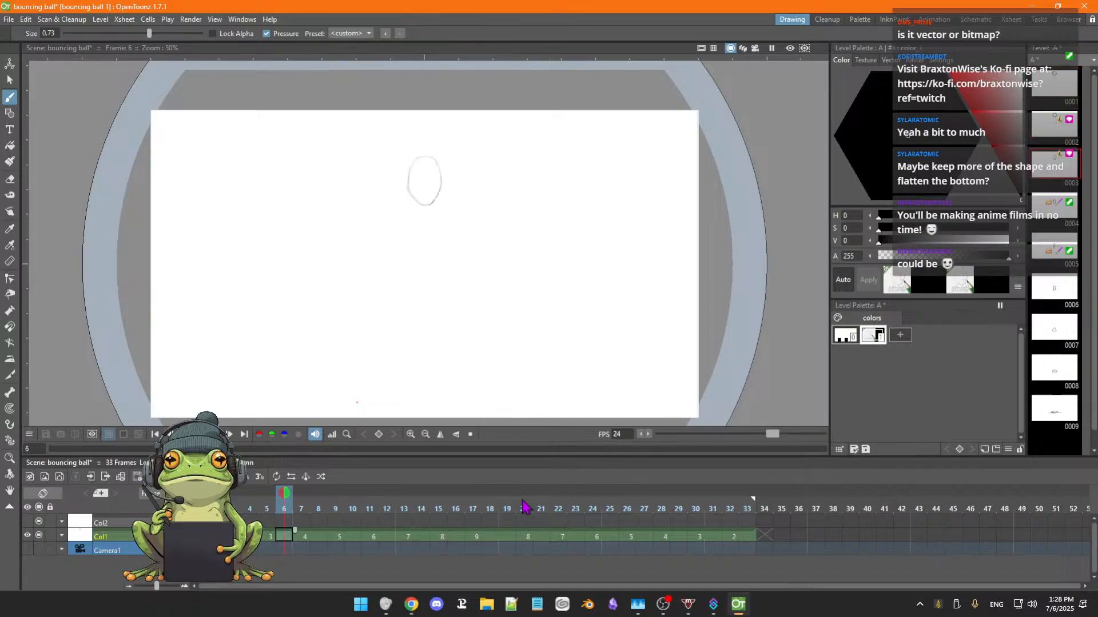
key(Right)
key(Right)
key(Right)
key(Right)
key(Right)
key(Right)
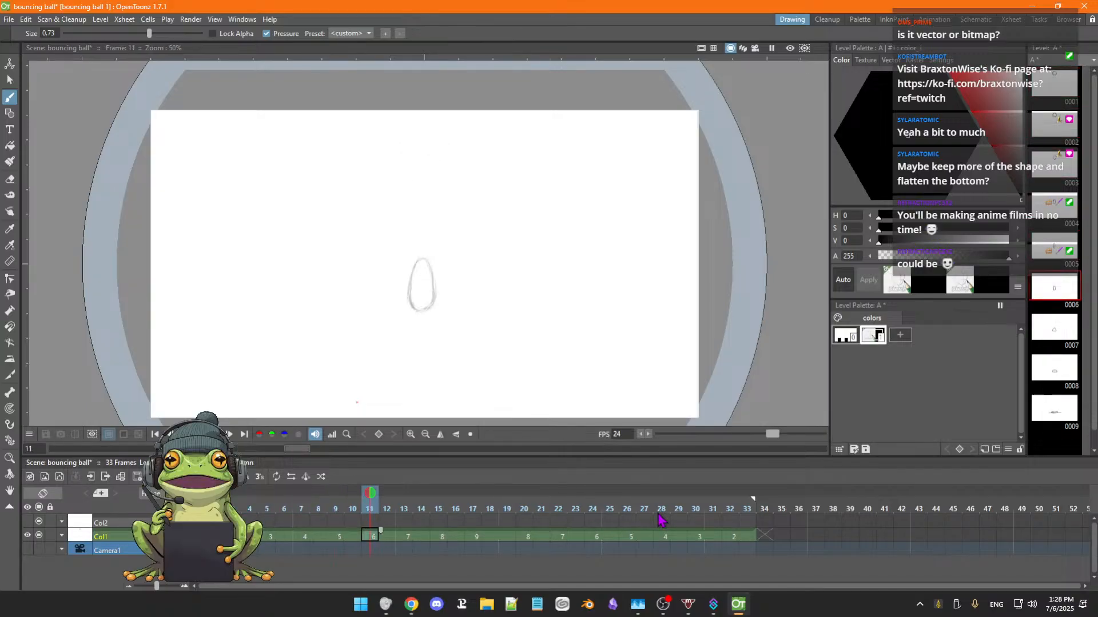
key(space)
drag(520, 375, 547, 355)
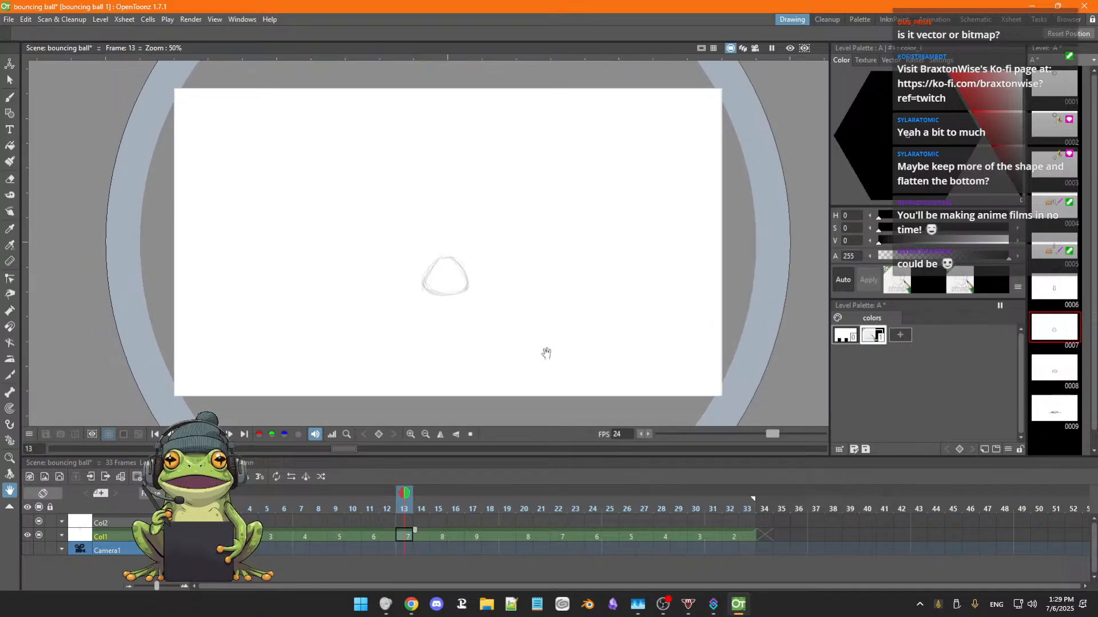
key(Left)
key(Left)
key(Left)
key(Left)
key(Left)
key(Left)
key(Left)
key(Left)
key(Left)
key(Left)
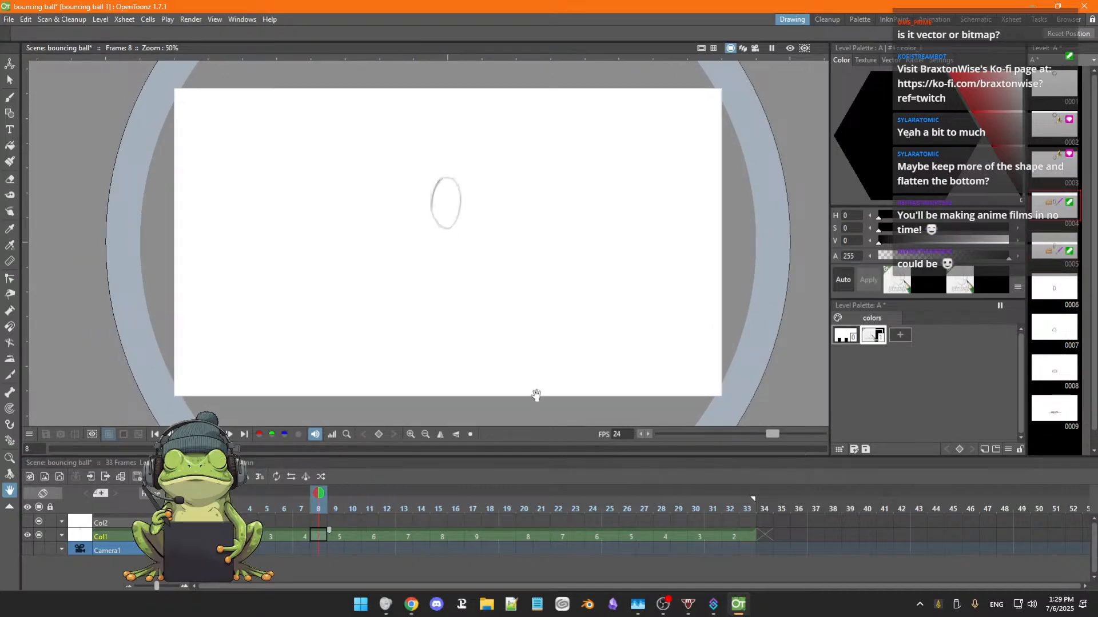
key(Left)
key(Left)
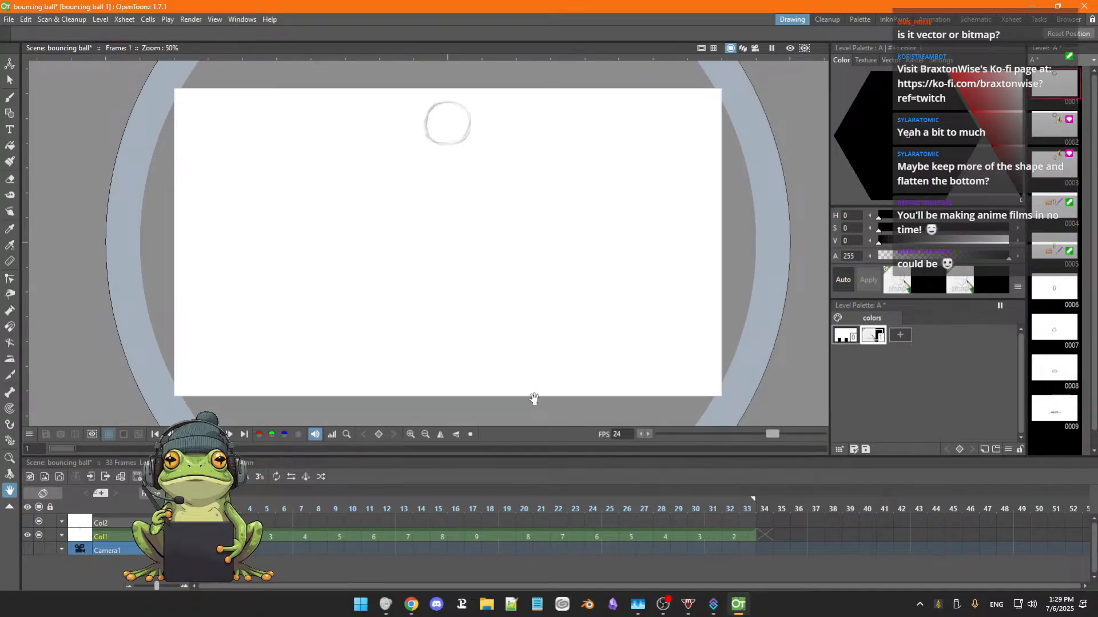
Step through Col1 from frame 1 past frame 19 to examine the fall and the squash on the ground.
key(Right)
key(Right)
key(Right)
key(Right)
key(Right)
key(Right)
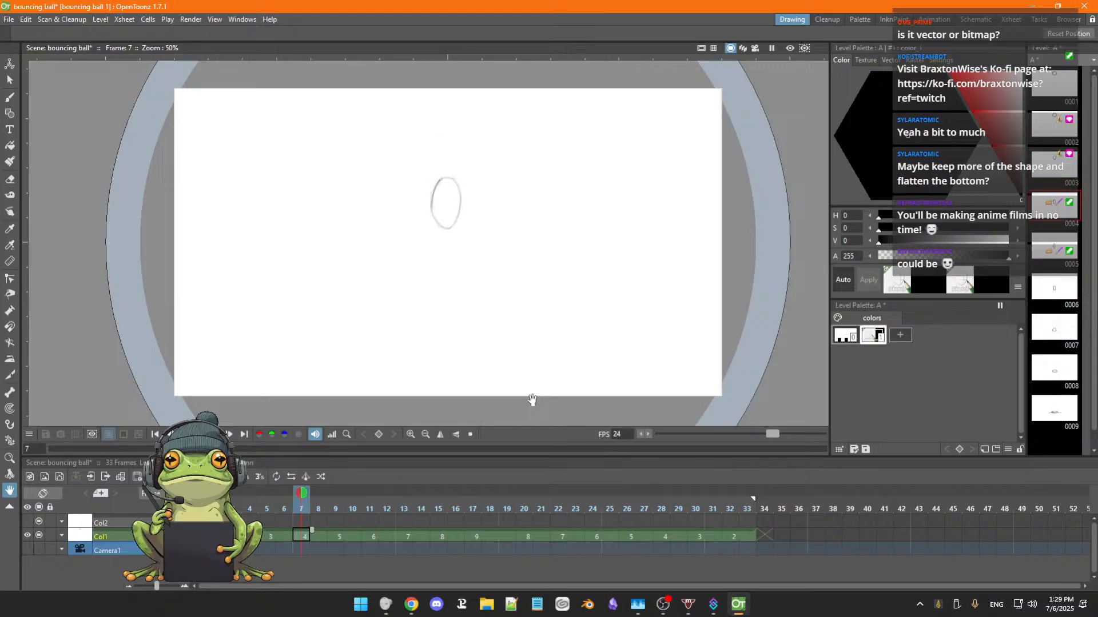
key(Right)
key(Right)
key(Right)
key(Right)
key(Right)
key(Right)
key(Right)
key(Right)
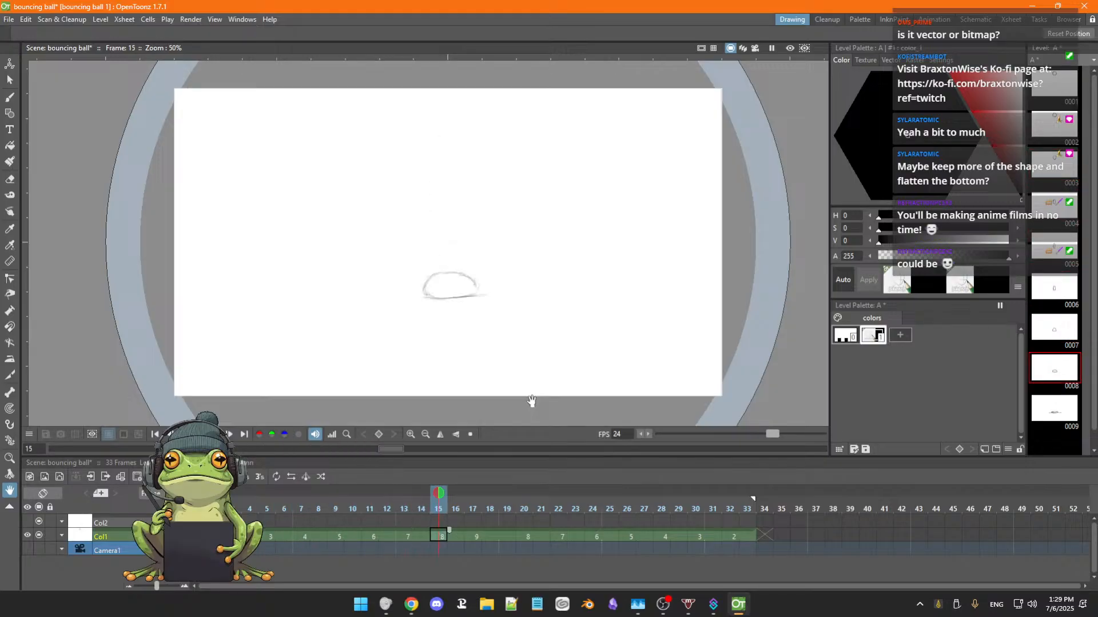
key(Right)
key(Right)
key(Right)
key(Right)
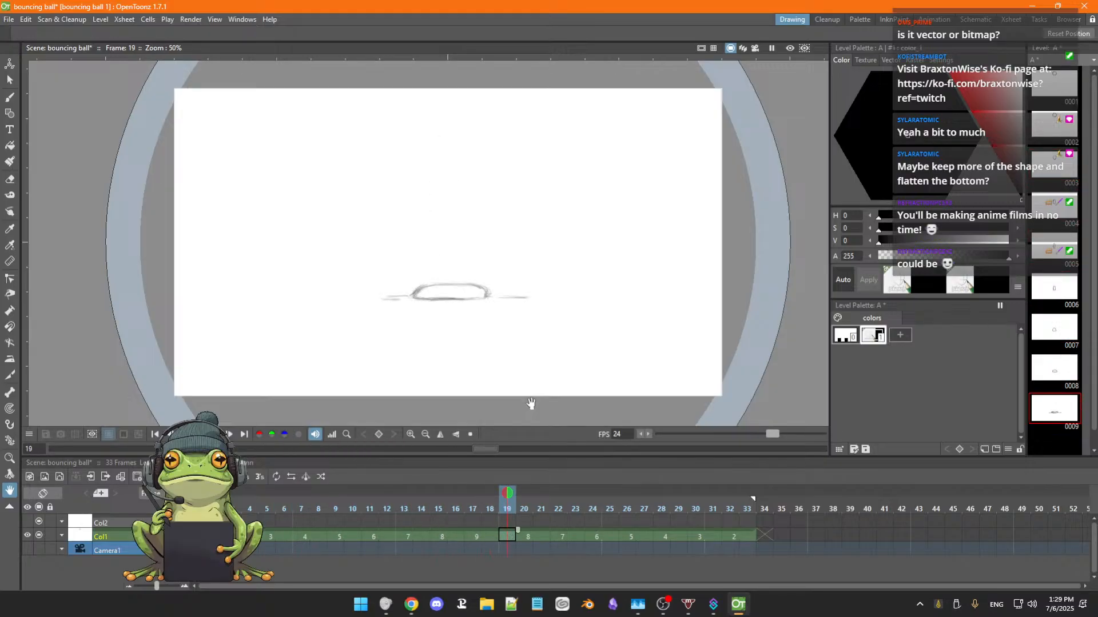
key(Right)
key(Right)
Compare drawing 9 at frames 17 to 19 with drawing 8 at frame 20 of Col1.
key(Left)
key(Left)
key(Left)
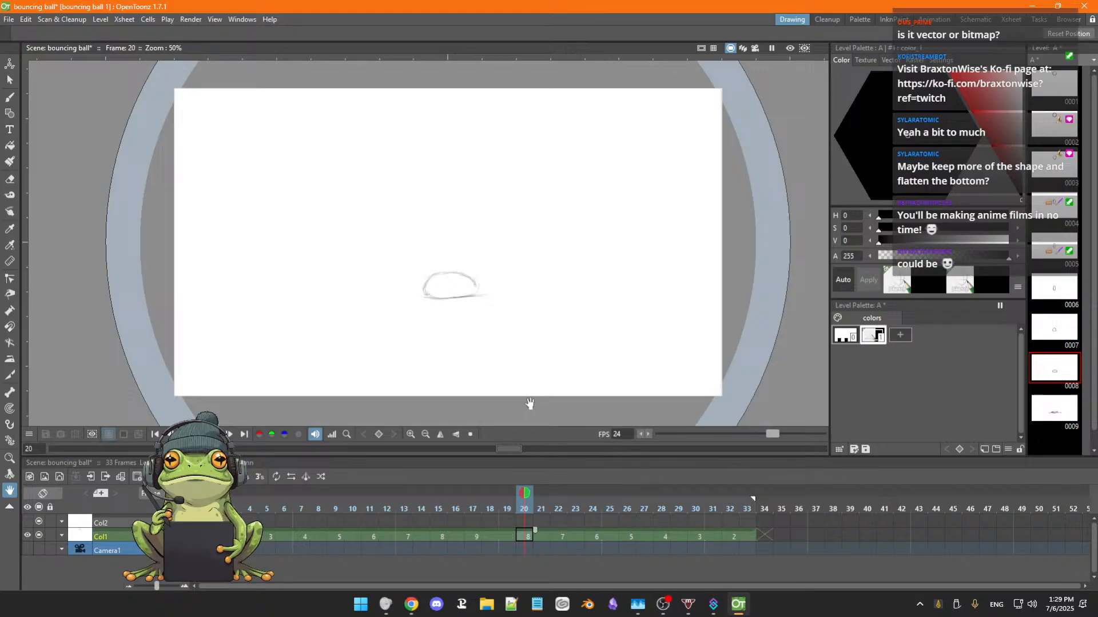
key(Left)
key(Left)
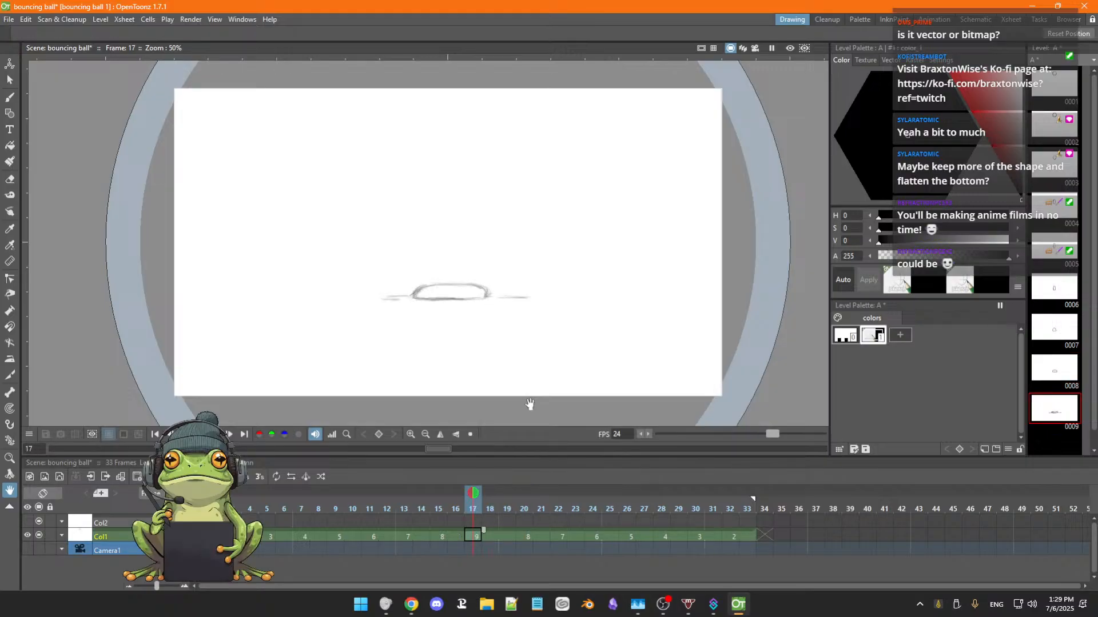
key(Right)
key(Left)
key(Right)
key(Right)
key(Right)
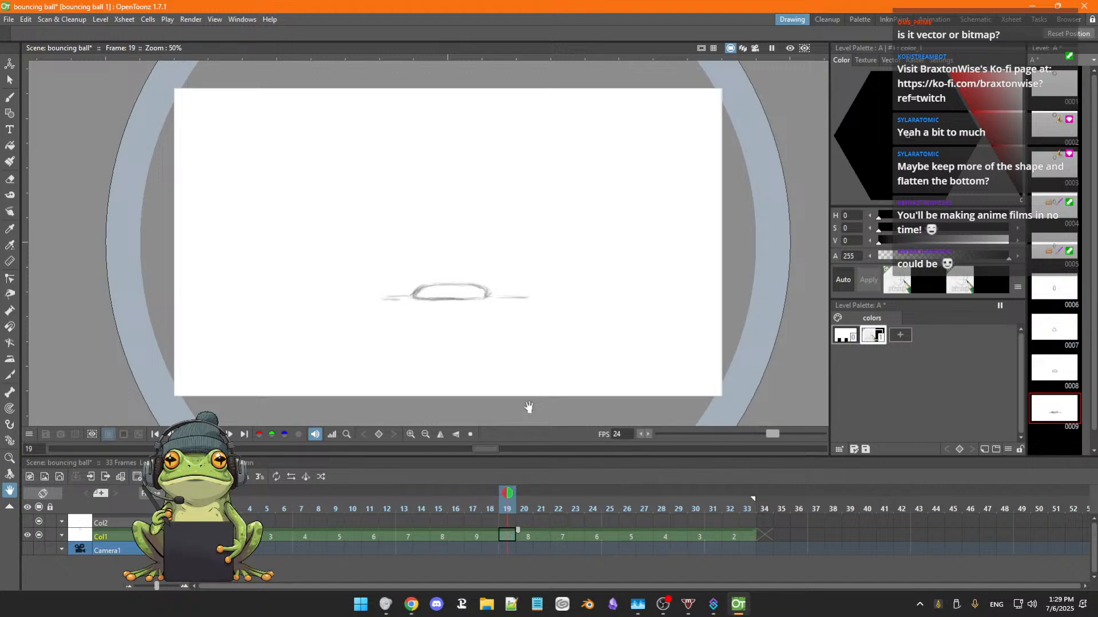
key(Right)
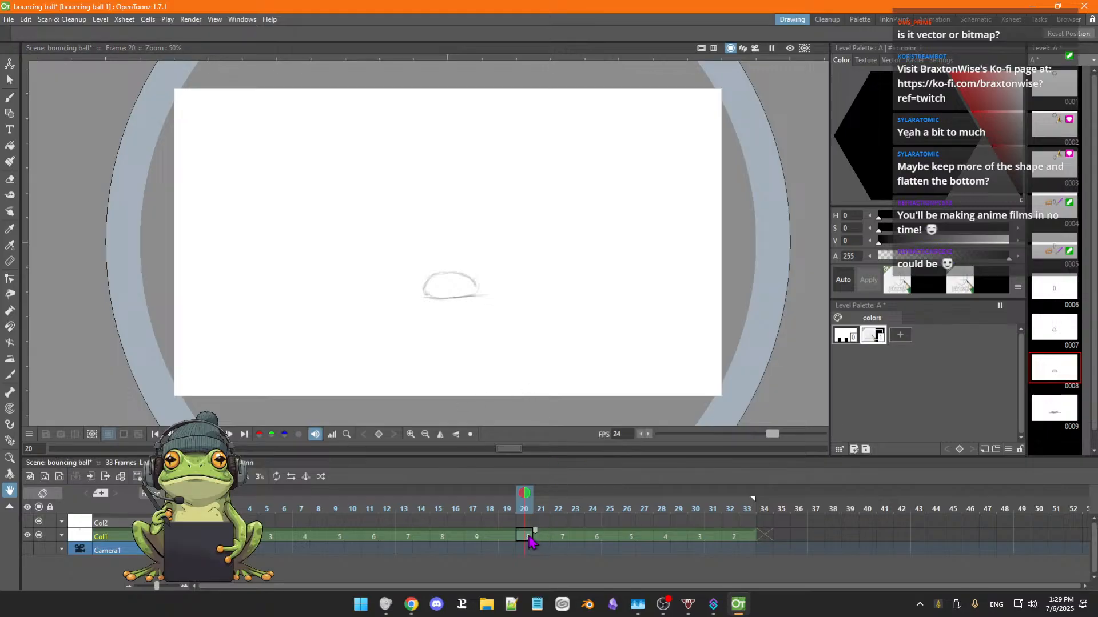
Delete the exposures from frame 20 to frame 33 of Col1, and play the remaining frames.
drag(529, 540, 690, 546)
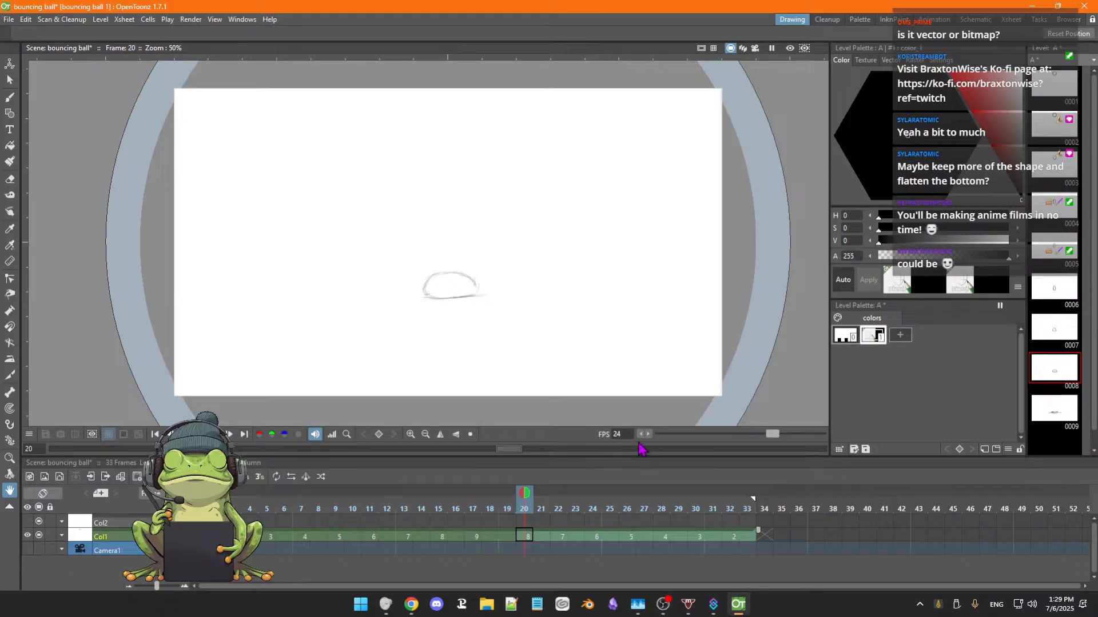
key(Delete)
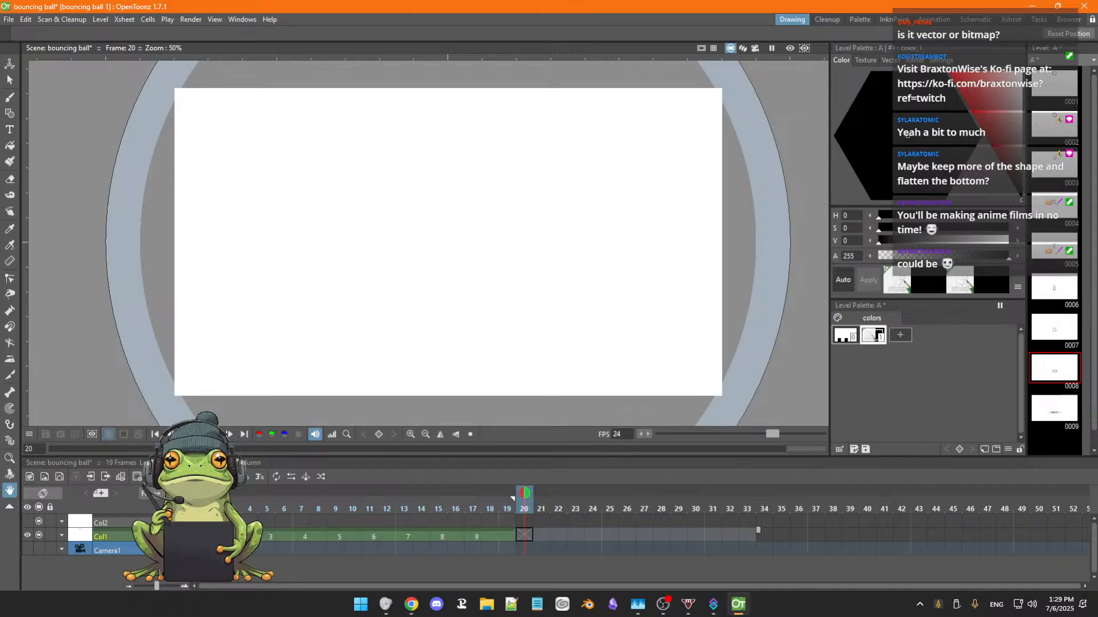
click(215, 434)
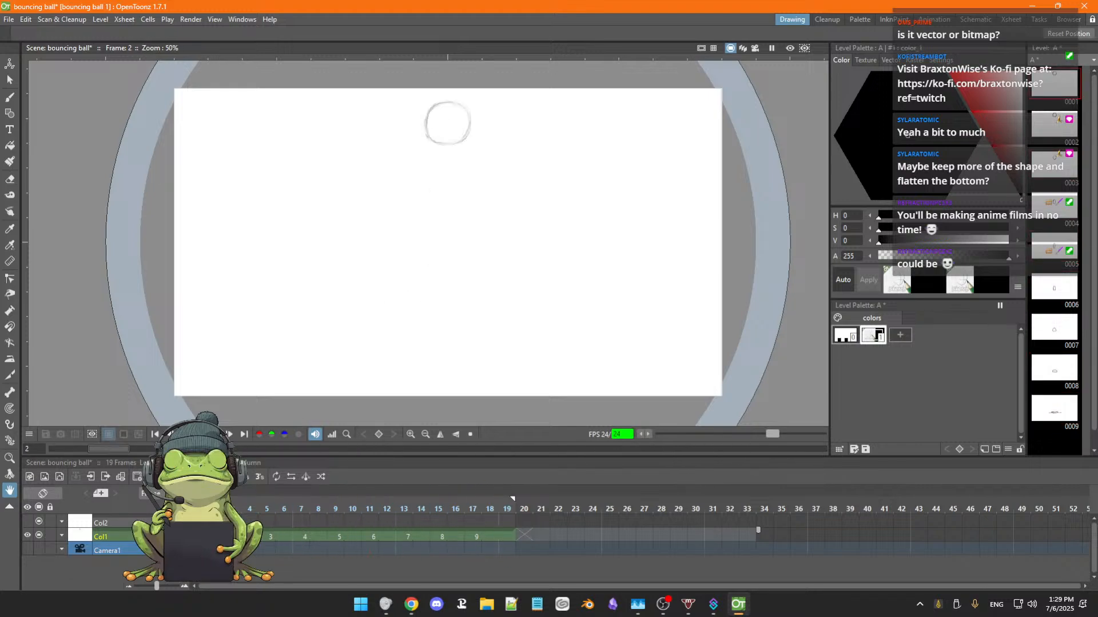
click(214, 435)
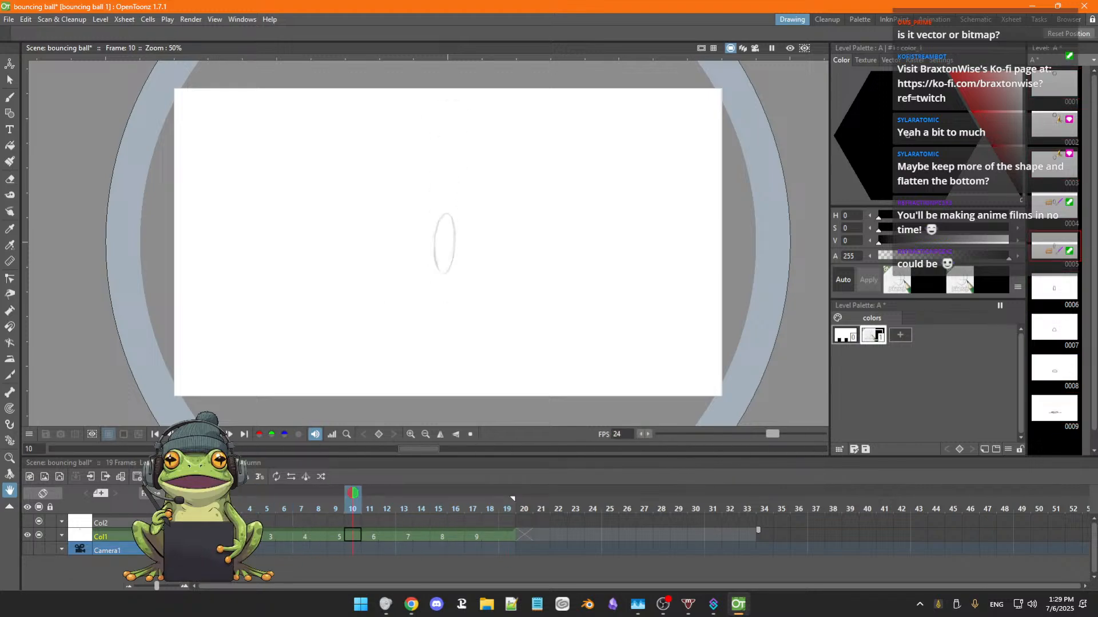
Delete the exposure of drawing 9 at frame 19 of Col1, and check frames 16 to 18.
click(479, 539)
key(Right)
key(Right)
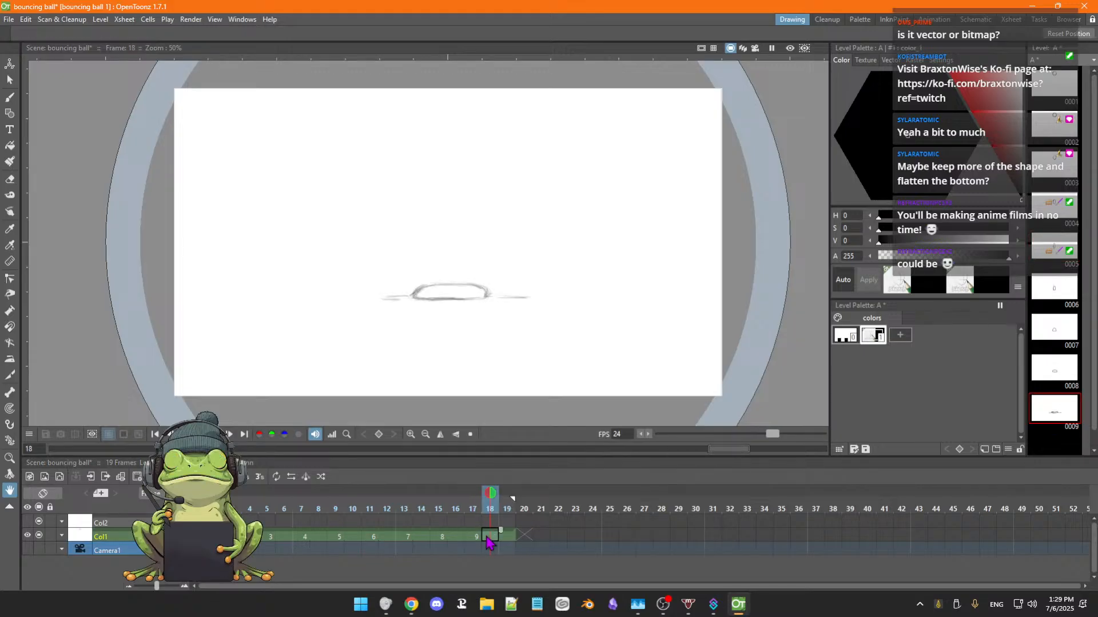
click(479, 539)
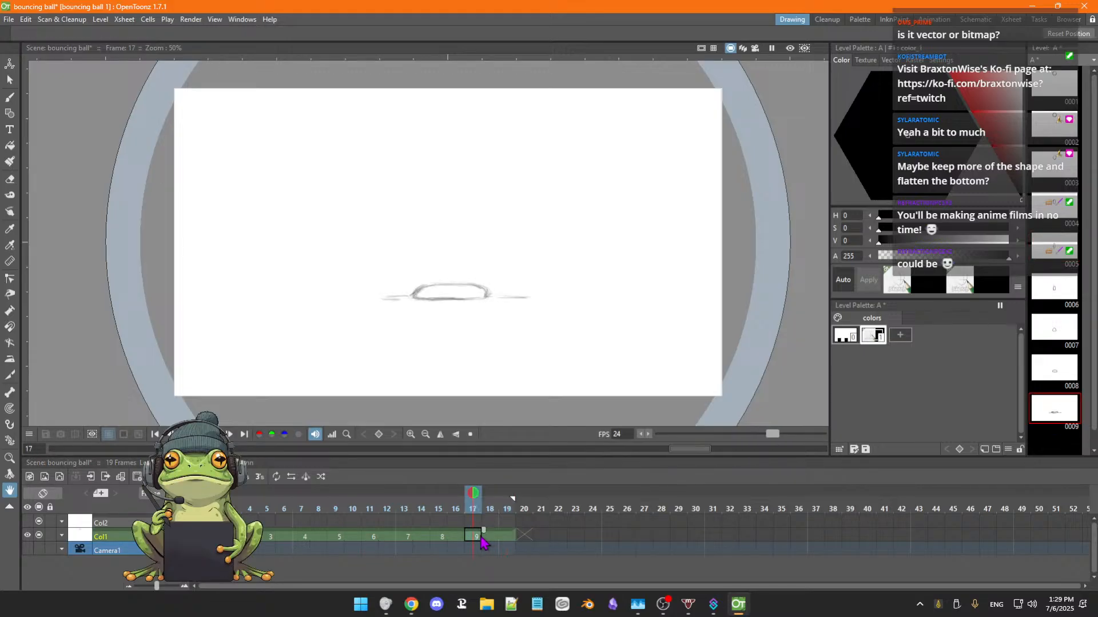
click(493, 538)
click(508, 541)
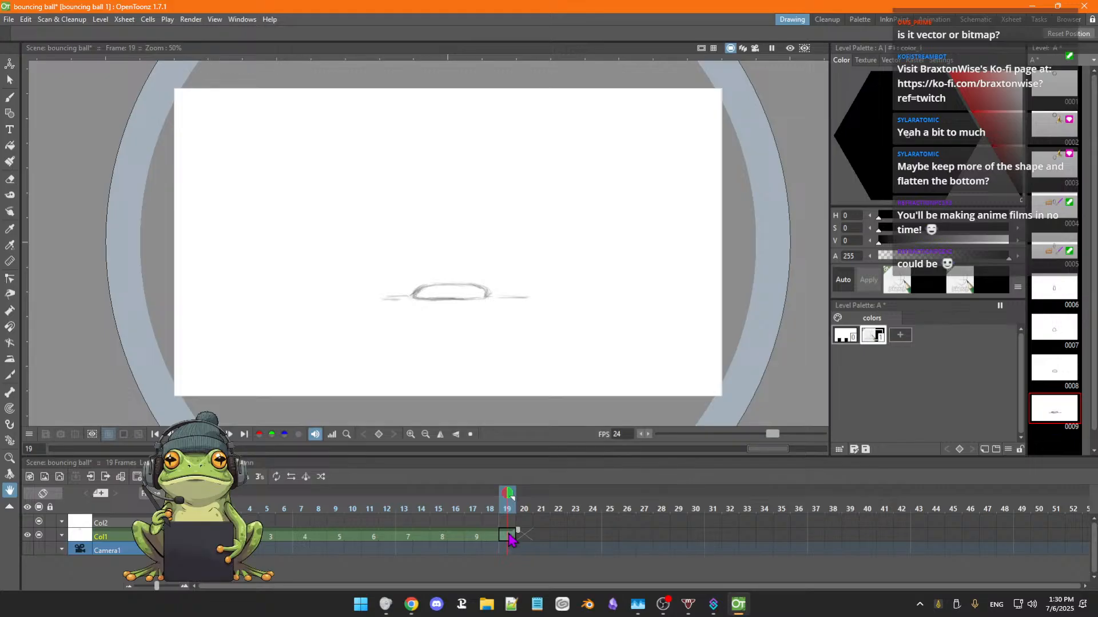
key(Delete)
click(487, 538)
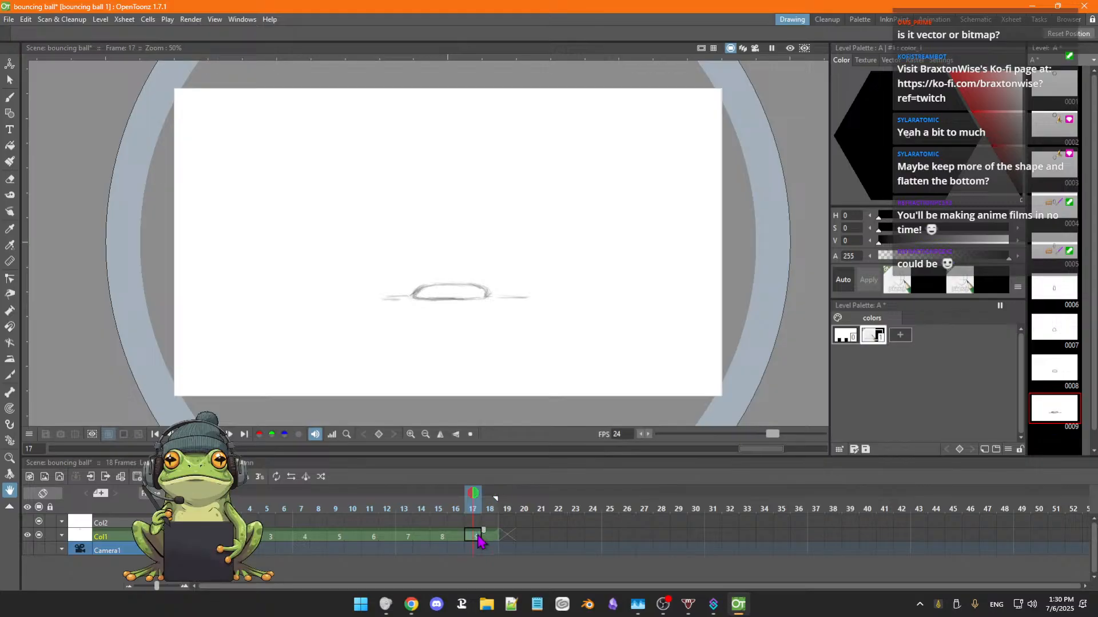
key(Right)
key(Left)
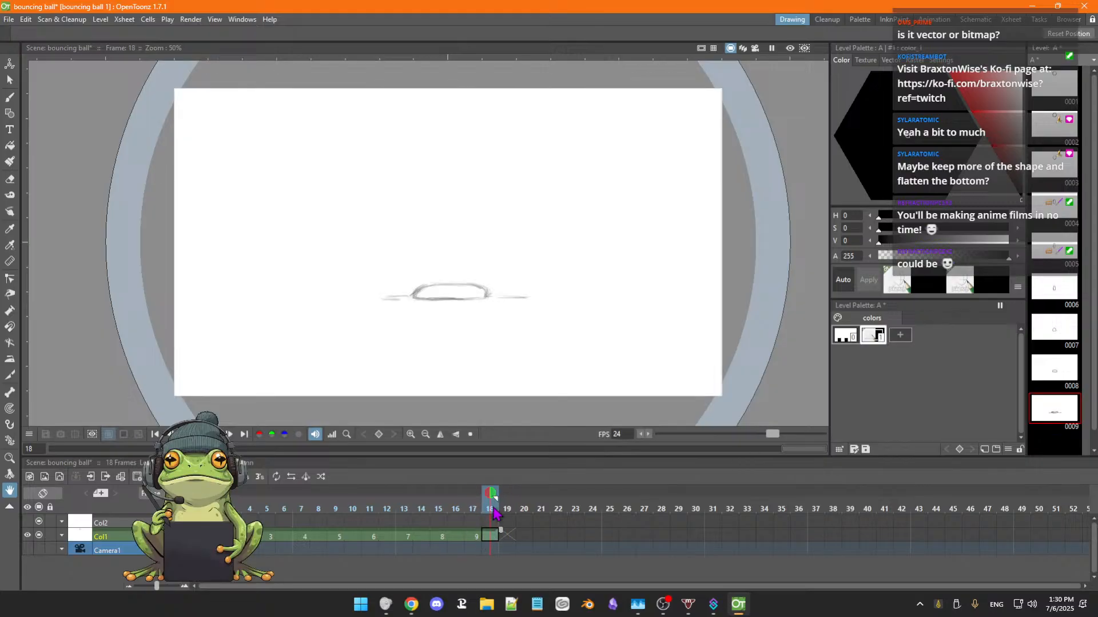
key(Left)
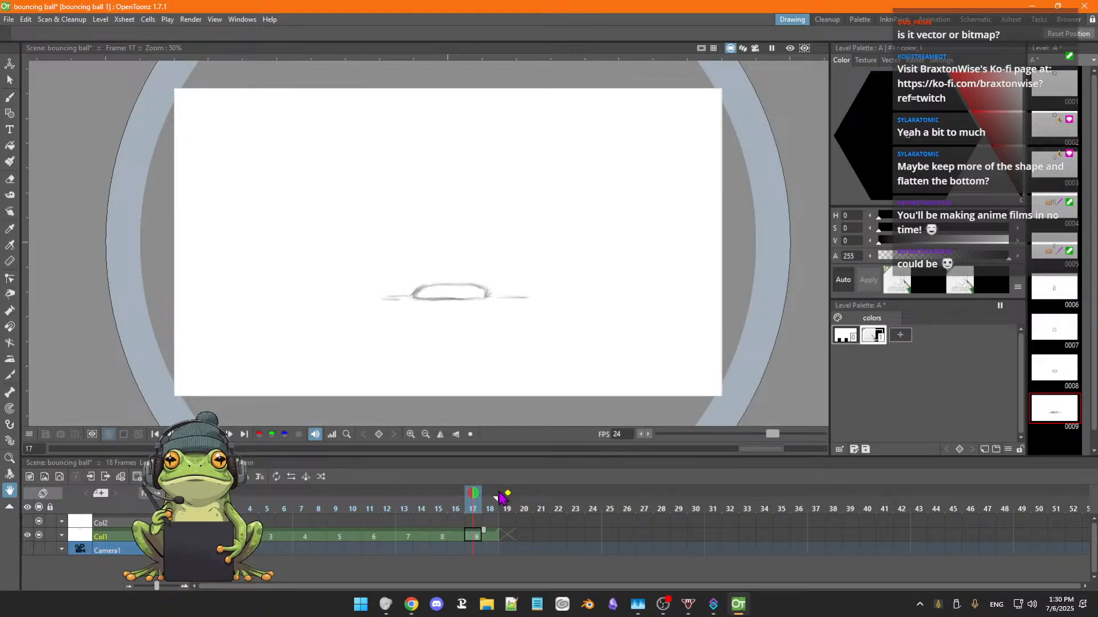
key(Left)
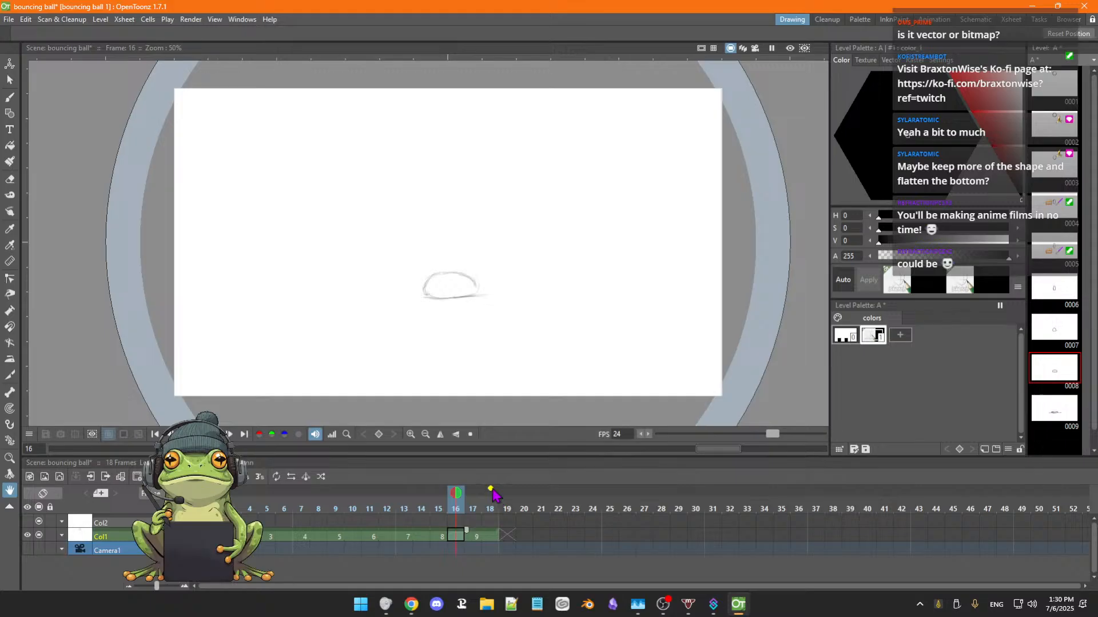
key(Right)
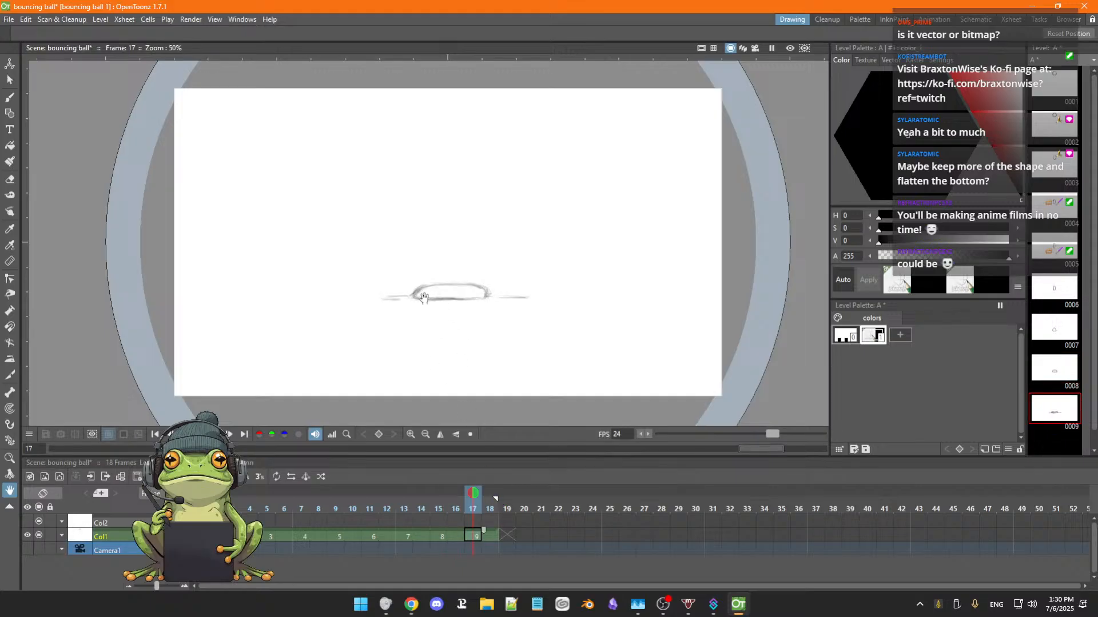
Brush in the ground line beneath the squashed ball in drawing 9 at frame 17 and drawing 8 at frame 15.
scroll(437, 308, down, 1)
key(b)
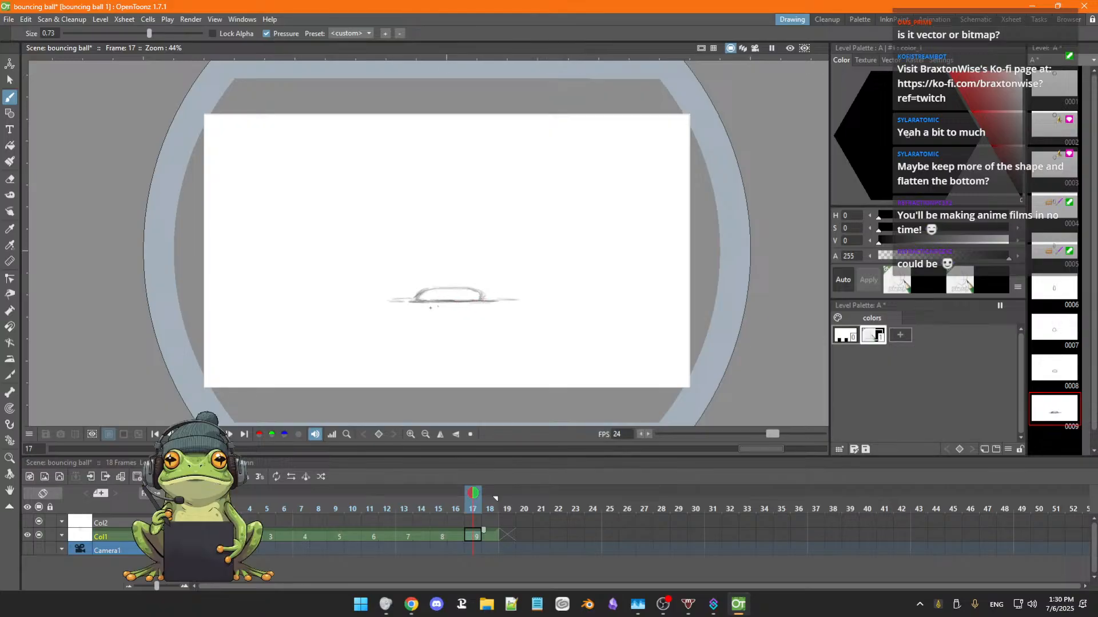
key(comma)
key(comma)
key(comma)
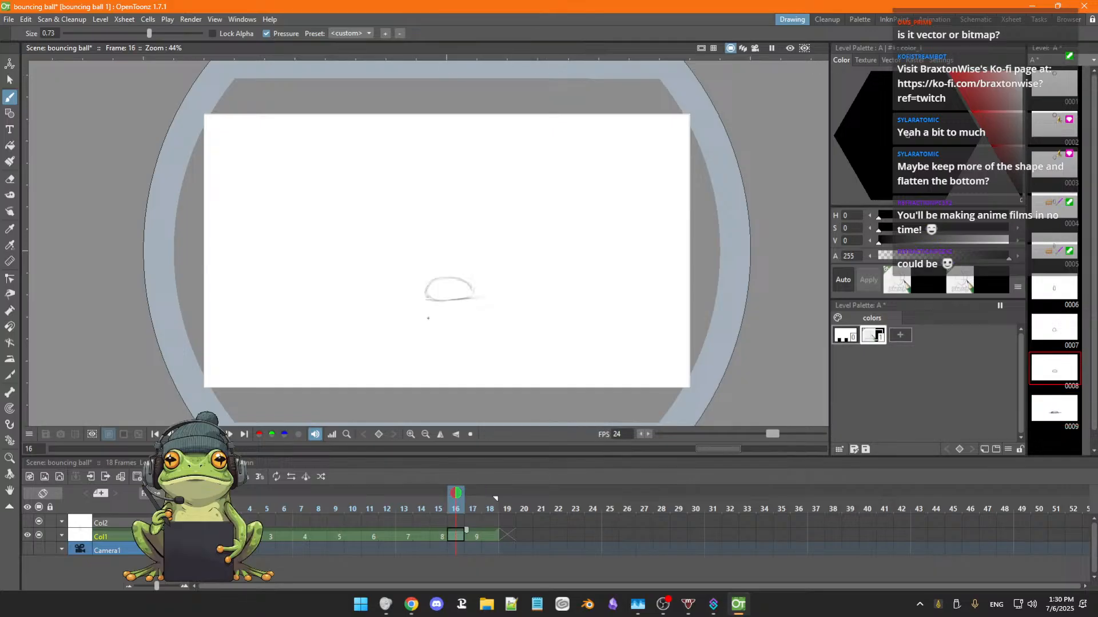
key(period)
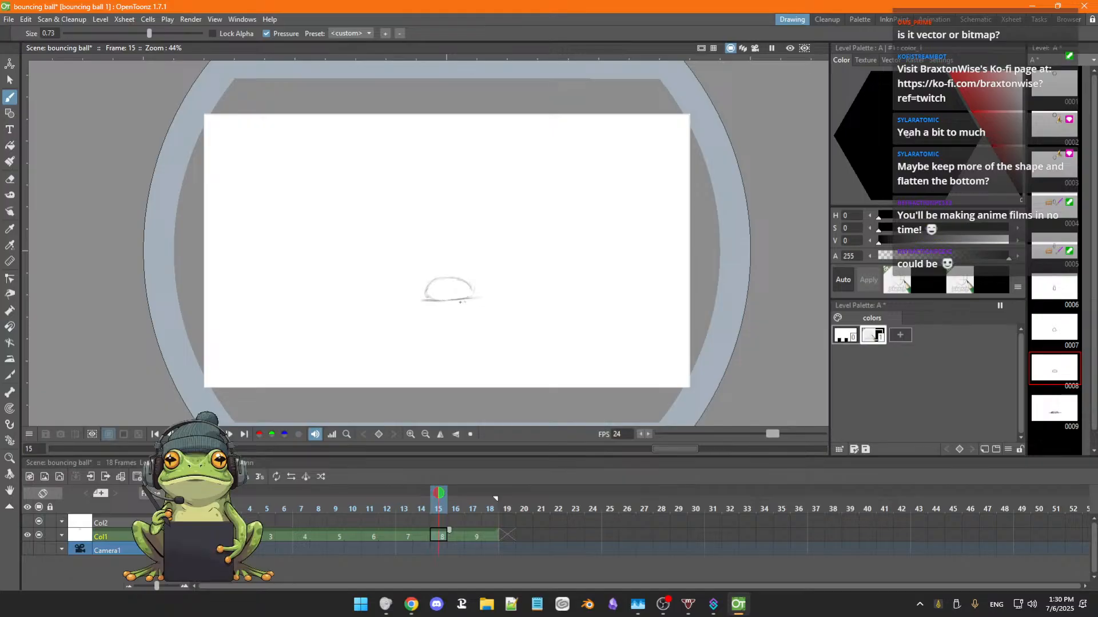
drag(461, 300, 484, 299)
key(period)
key(period)
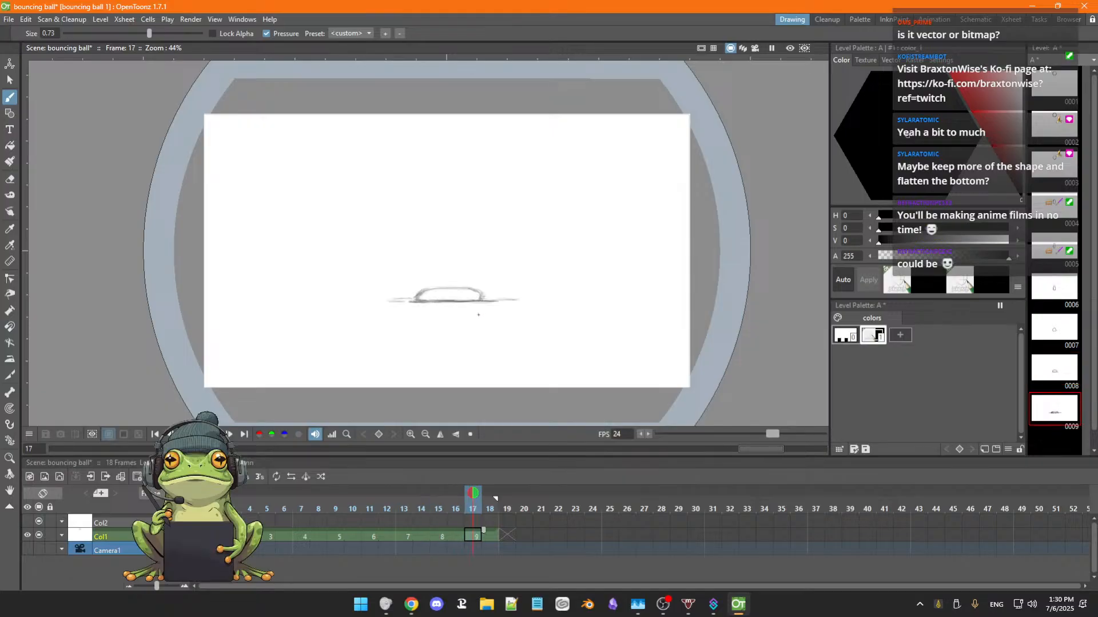
Flip between frames 13 and 18 of Col1 to compare the ground lines beneath the ball.
key(period)
key(comma)
key(comma)
key(comma)
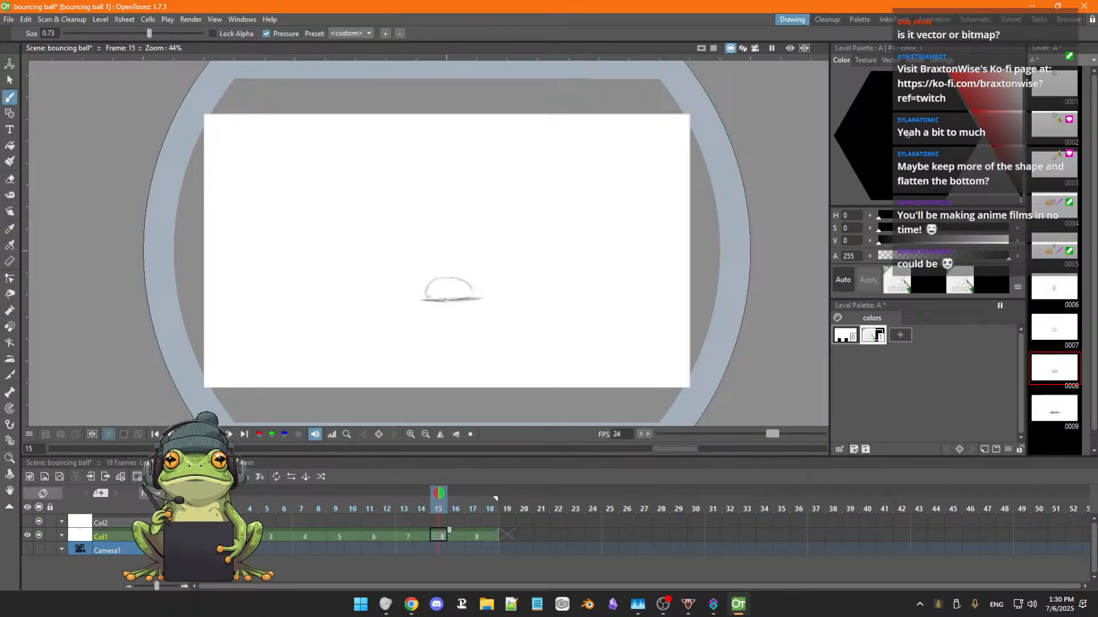
key(comma)
key(comma)
key(period)
key(period)
Flip through frames 12 to 15 of Col1, and draw a short ground line stroke at frame 14.
key(comma)
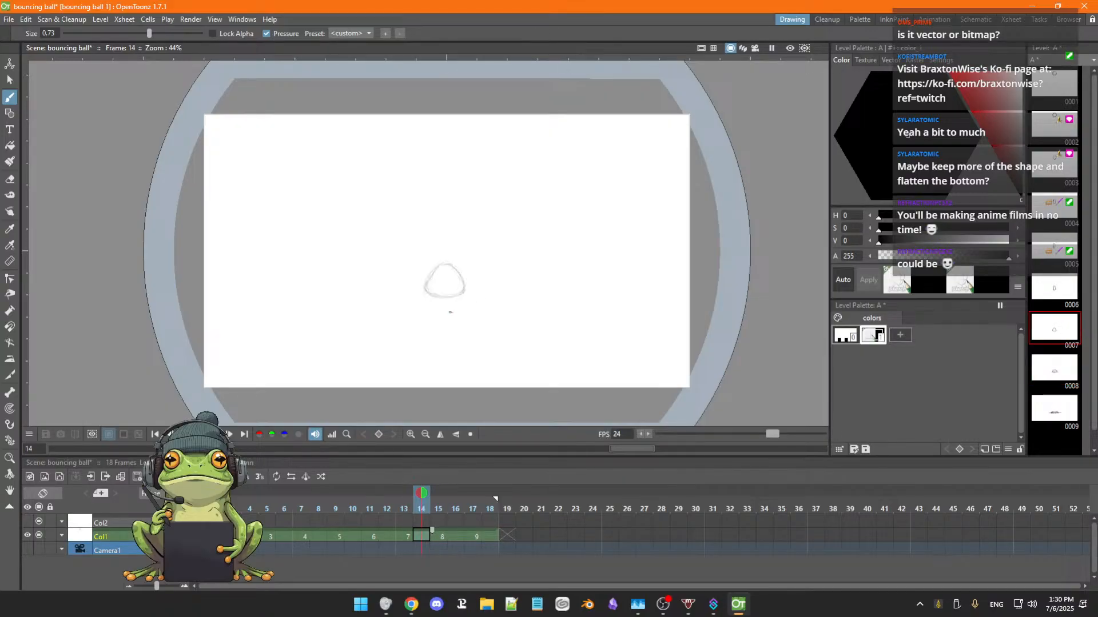
key(comma)
key(comma)
key(period)
key(period)
key(period)
key(comma)
drag(446, 305, 416, 306)
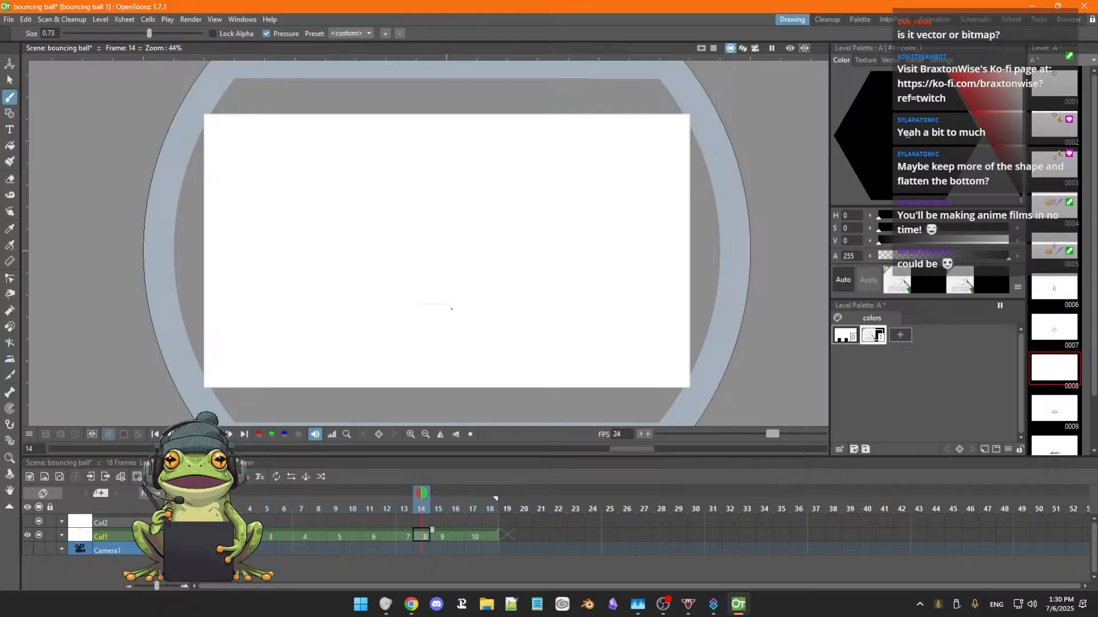
Undo the ground line stroke at frame 14 of Col1, and flip between frames 13 and 15 to compare the ball drawings.
key(ctrl+z)
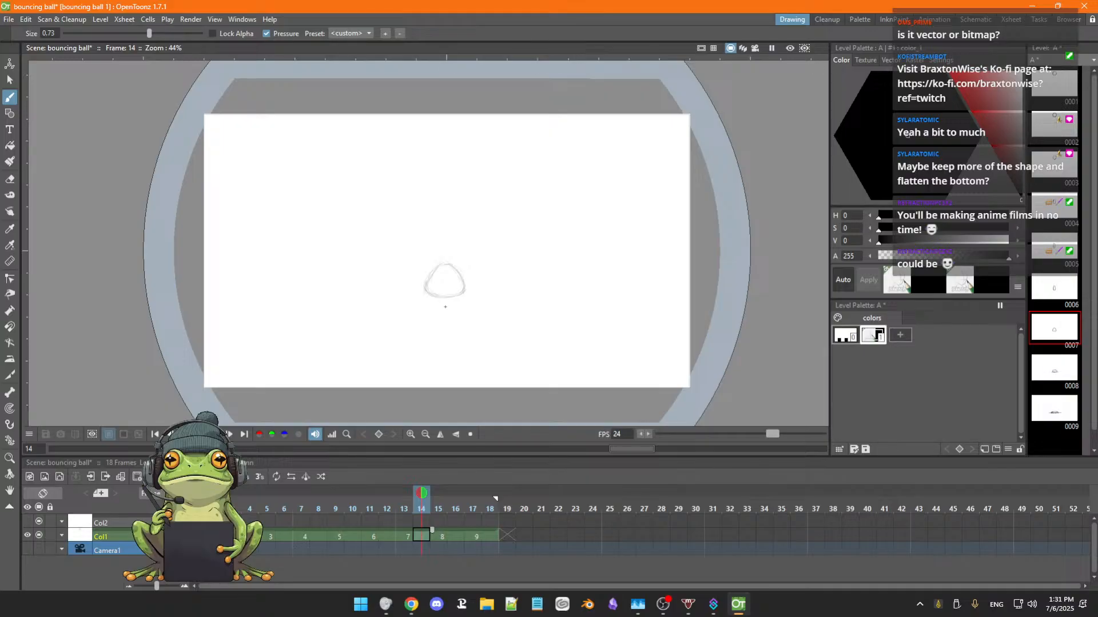
key(Left)
key(Right)
key(Right)
key(Left)
key(Right)
key(Left)
key(Right)
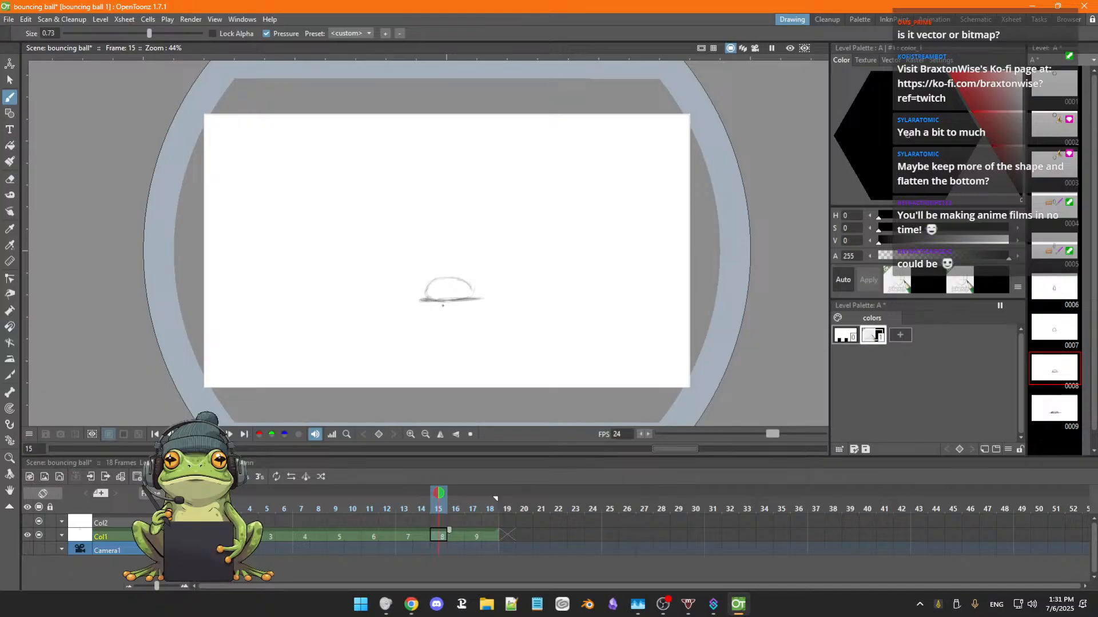
Enable the relative onion skin two frames before frame 15, and toggle the one two frames ahead until it is off.
click(404, 493)
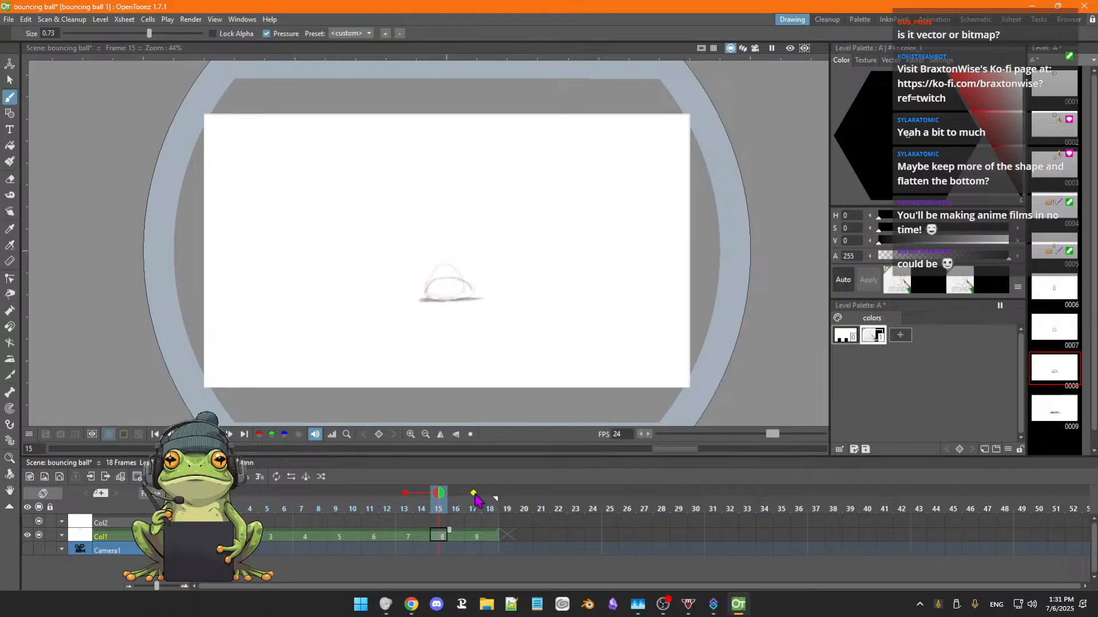
click(473, 494)
click(474, 494)
click(473, 494)
click(474, 494)
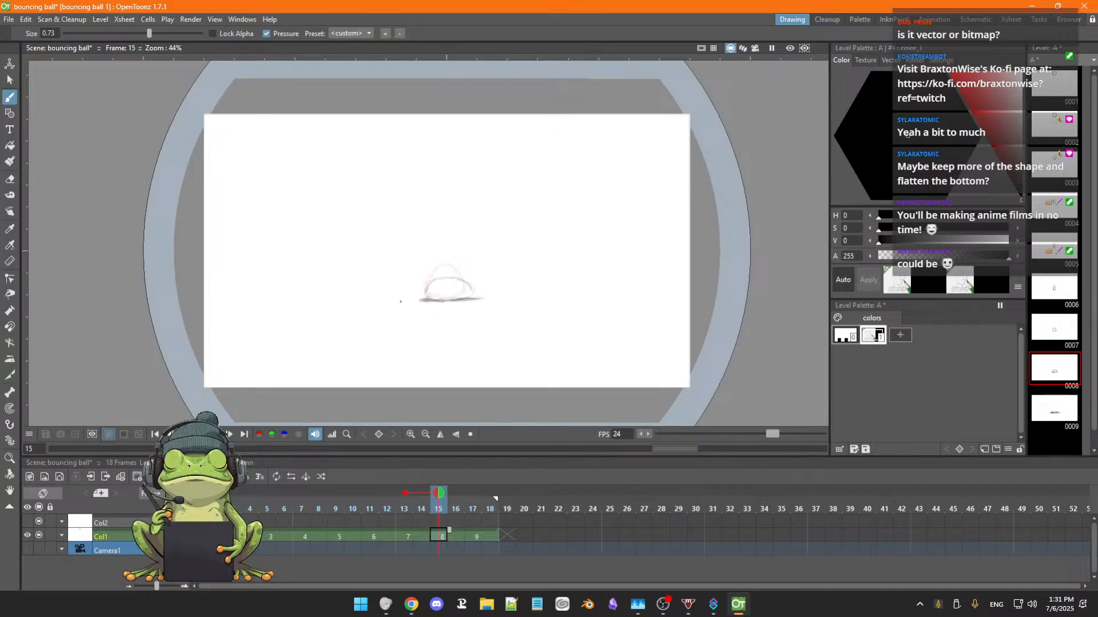
Lasso the squashed ball and its ground line at frame 15 with the Freehand selection, and move them about -29.6 px in X and -2.6 px in Y.
key(s)
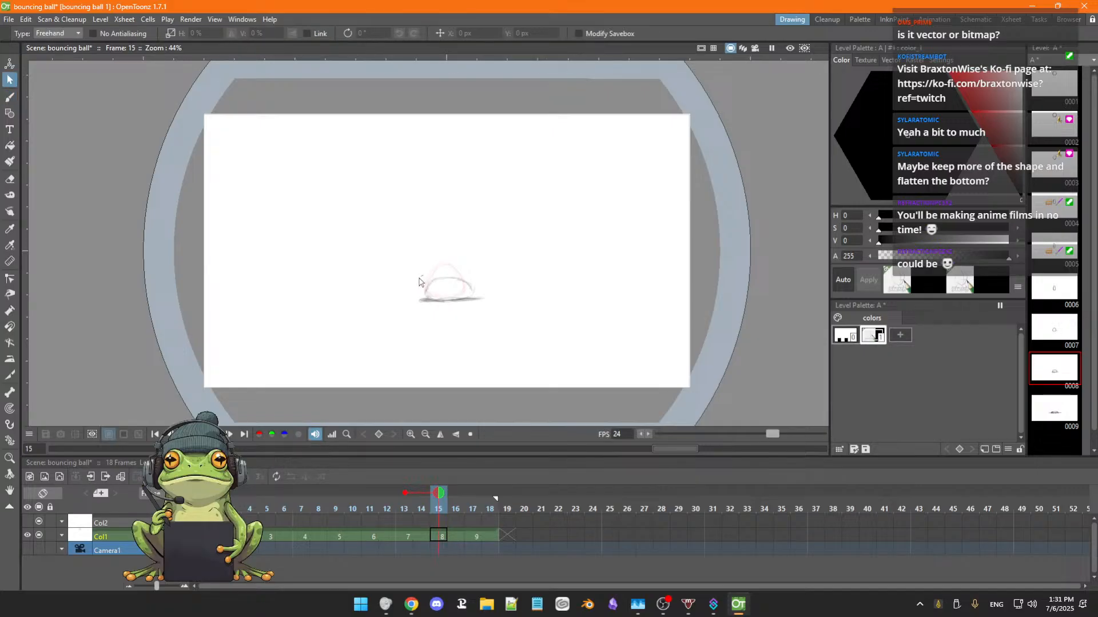
mouse_move(421, 282)
mouse_down()
mouse_move(444, 322)
mouse_move(502, 282)
mouse_move(417, 292)
mouse_up()
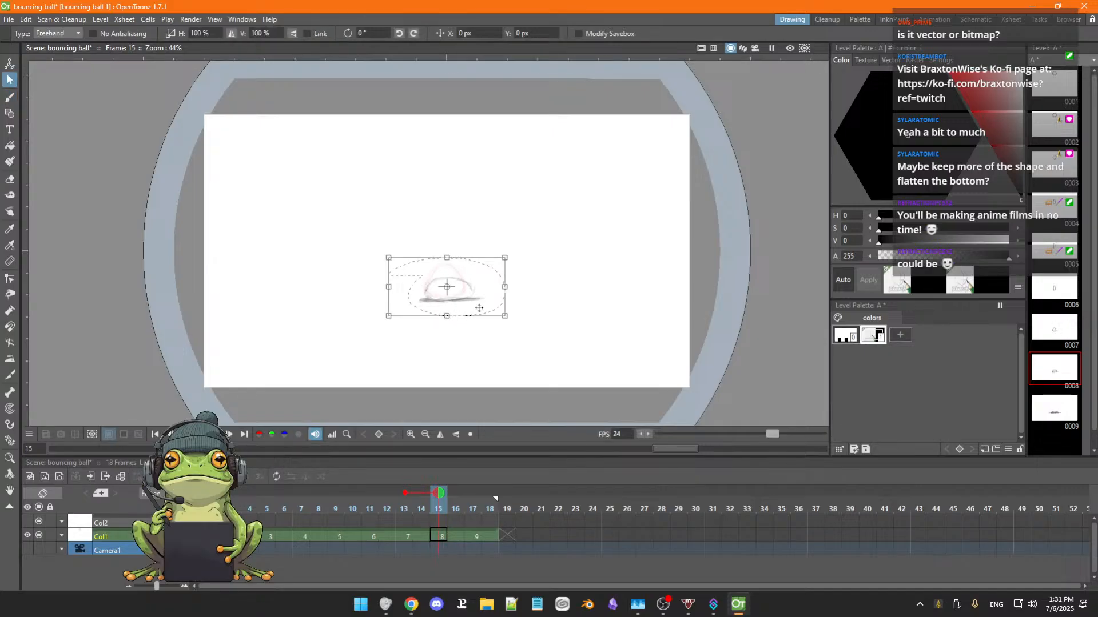
drag(479, 308, 478, 307)
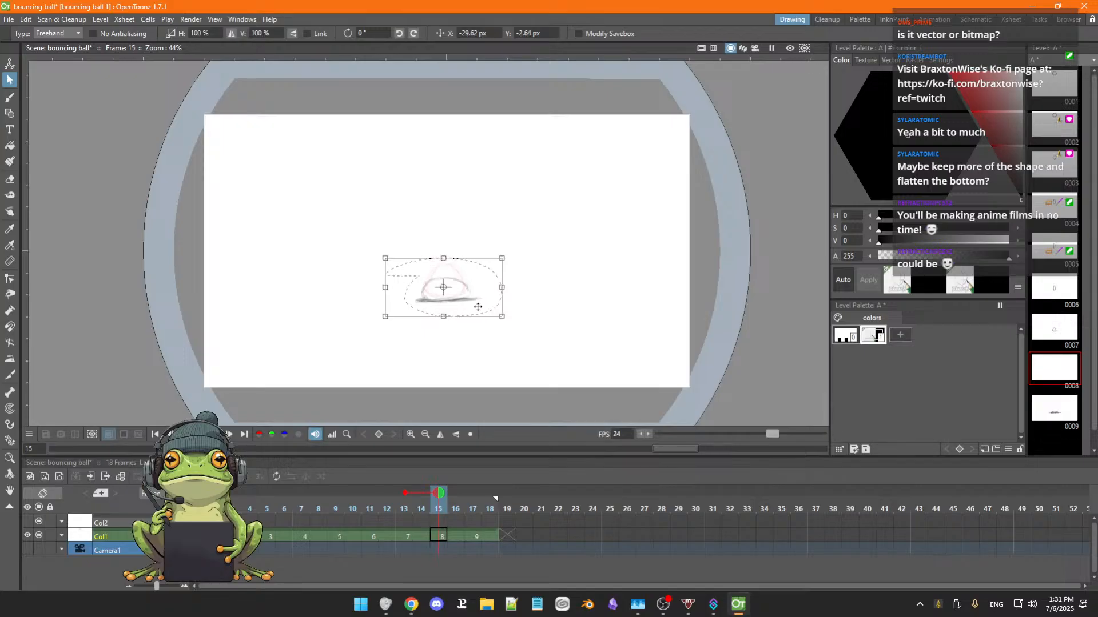
click(468, 346)
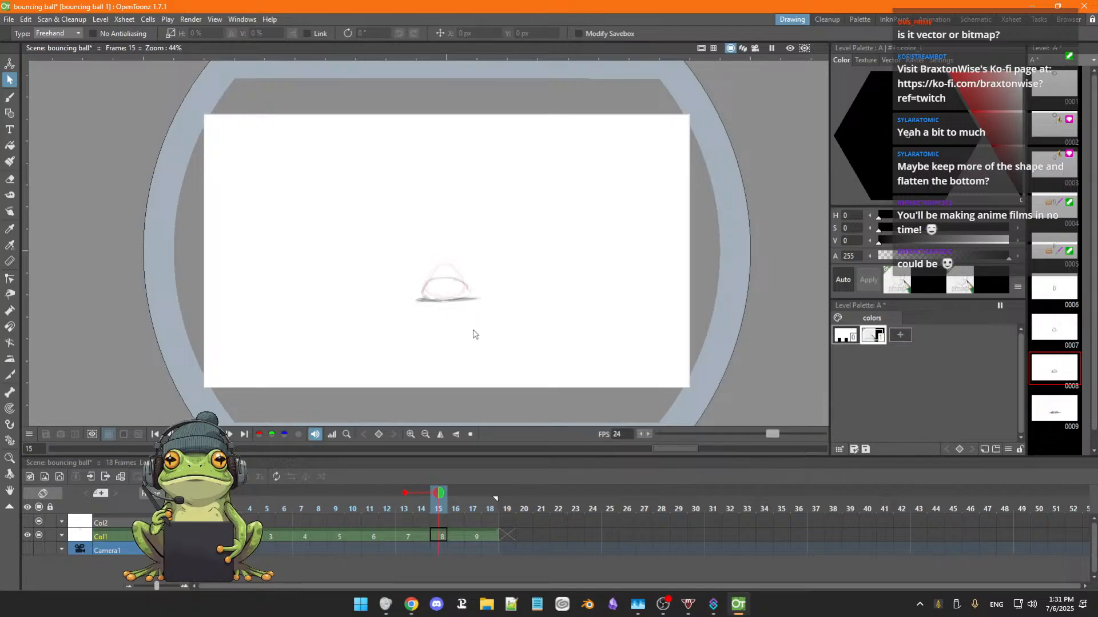
Flip through the drawings between frames 13 and 19 of Col1 to check the ball's alignment with the neighbouring squash drawings.
key(period)
key(period)
key(period)
key(period)
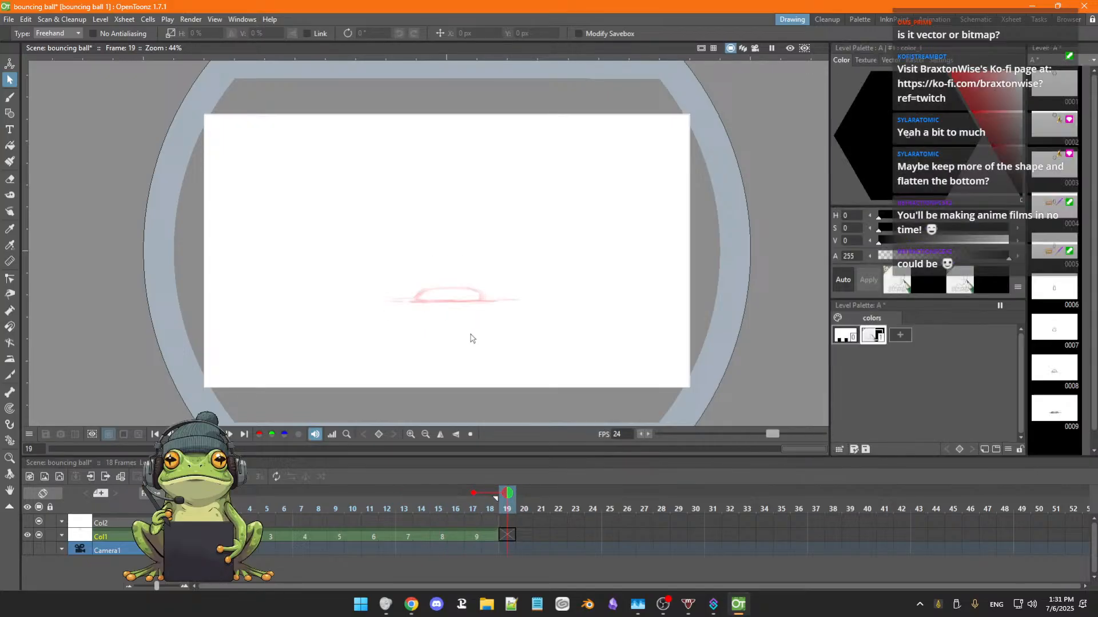
key(comma)
key(comma)
key(comma)
key(comma)
key(comma)
key(period)
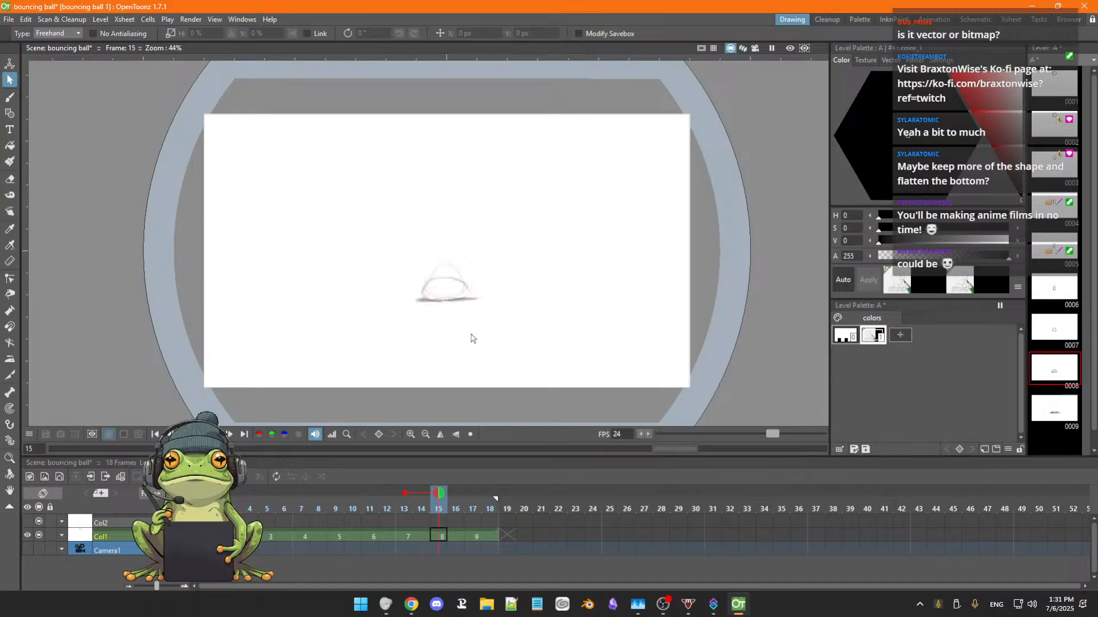
key(period)
key(comma)
key(comma)
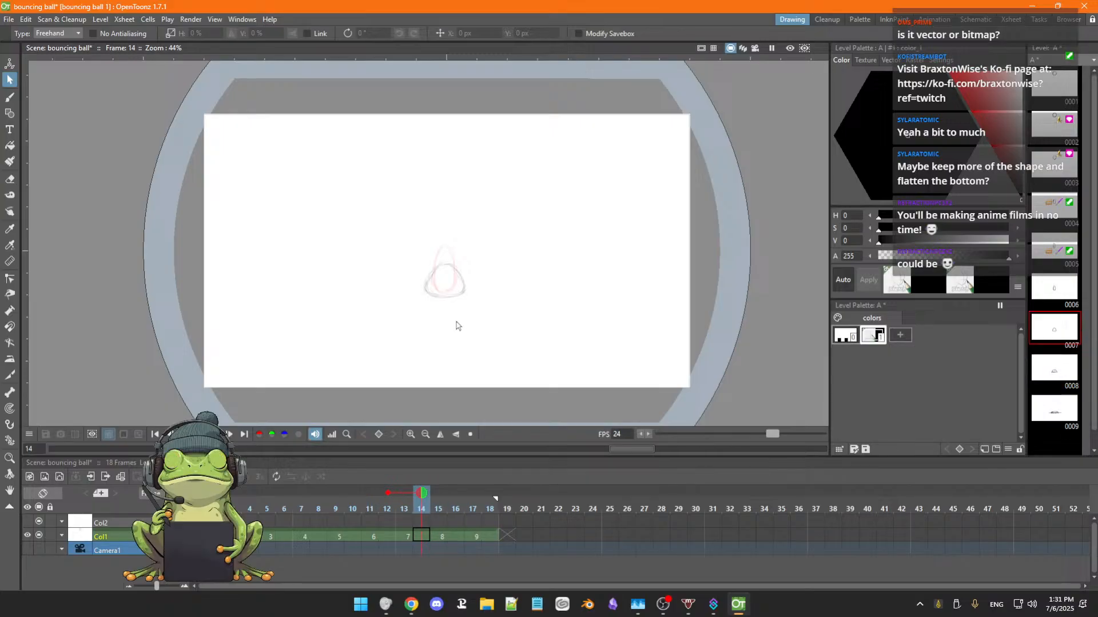
key(b)
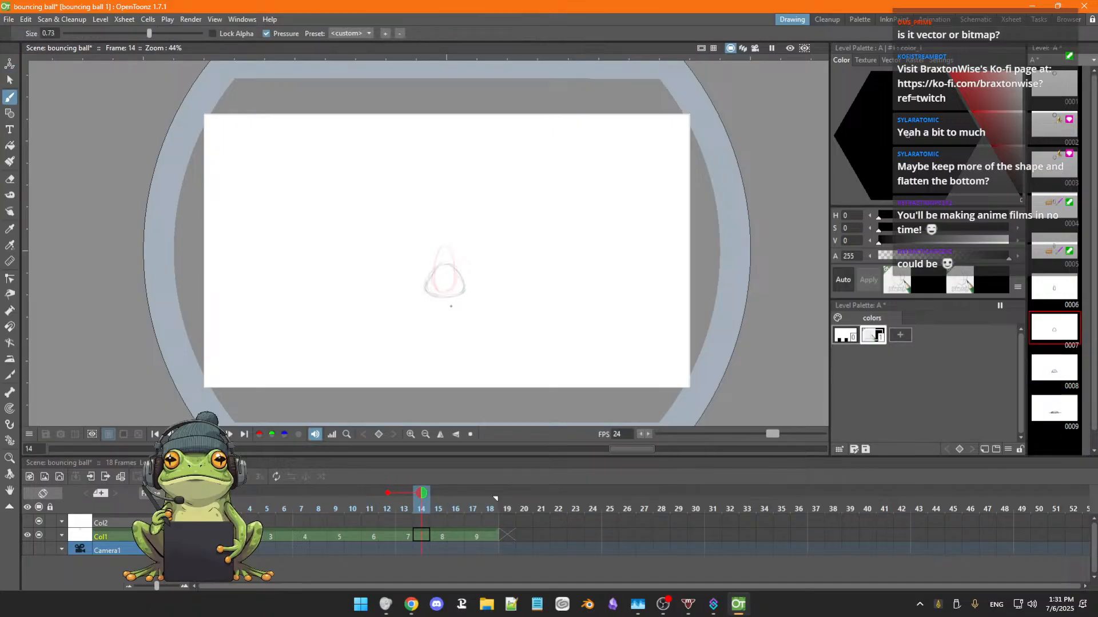
drag(451, 306, 443, 309)
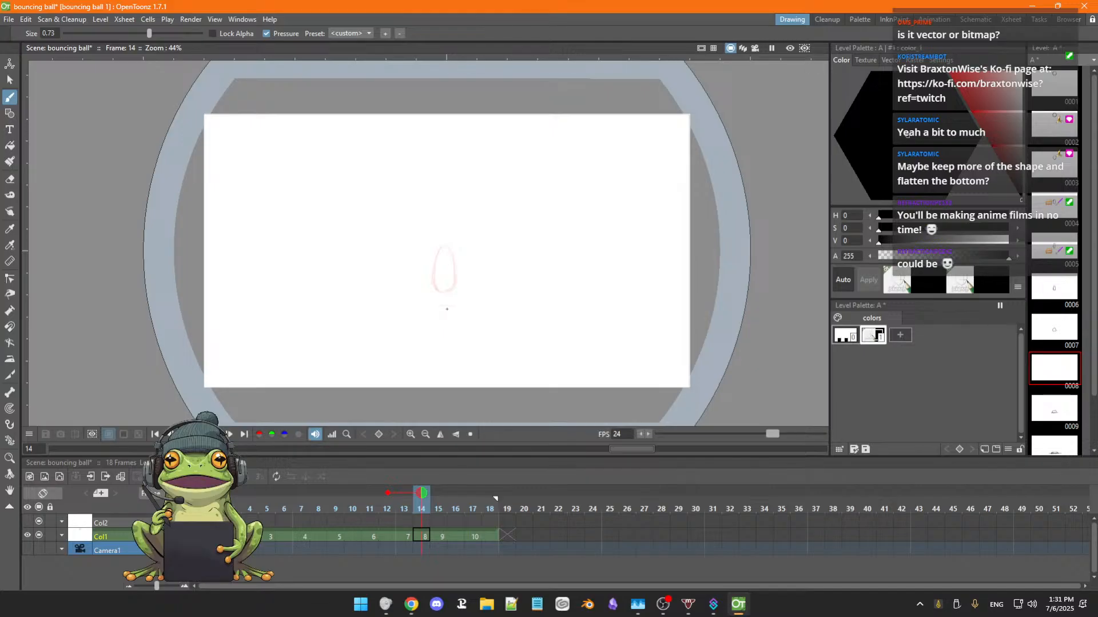
key(ctrl+z)
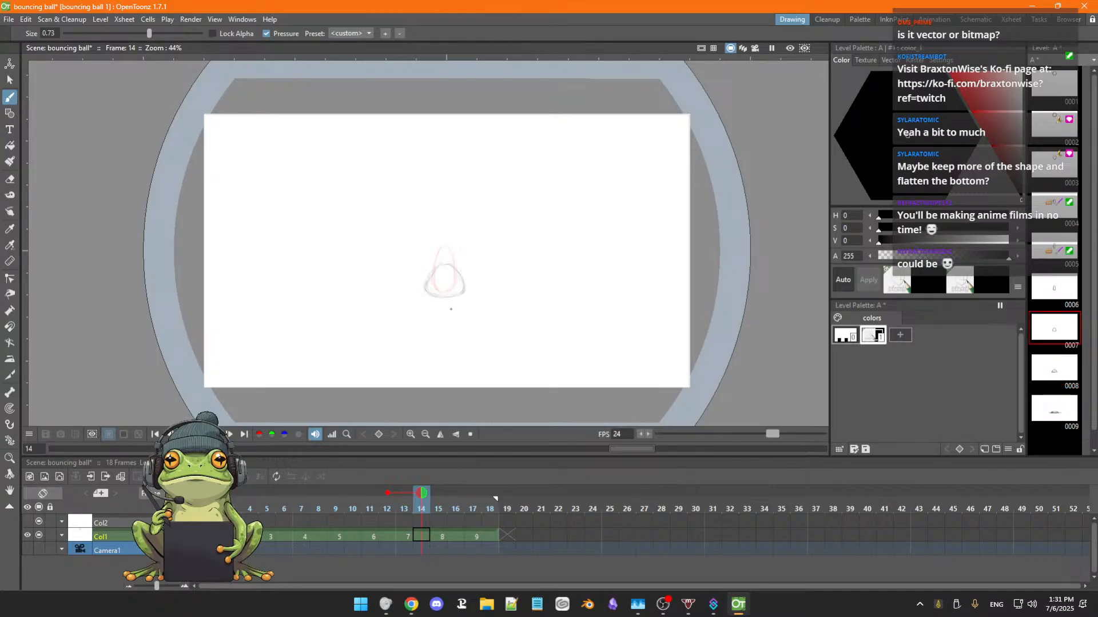
Go to drawing 7 at frame 13 of Col1.
click(419, 537)
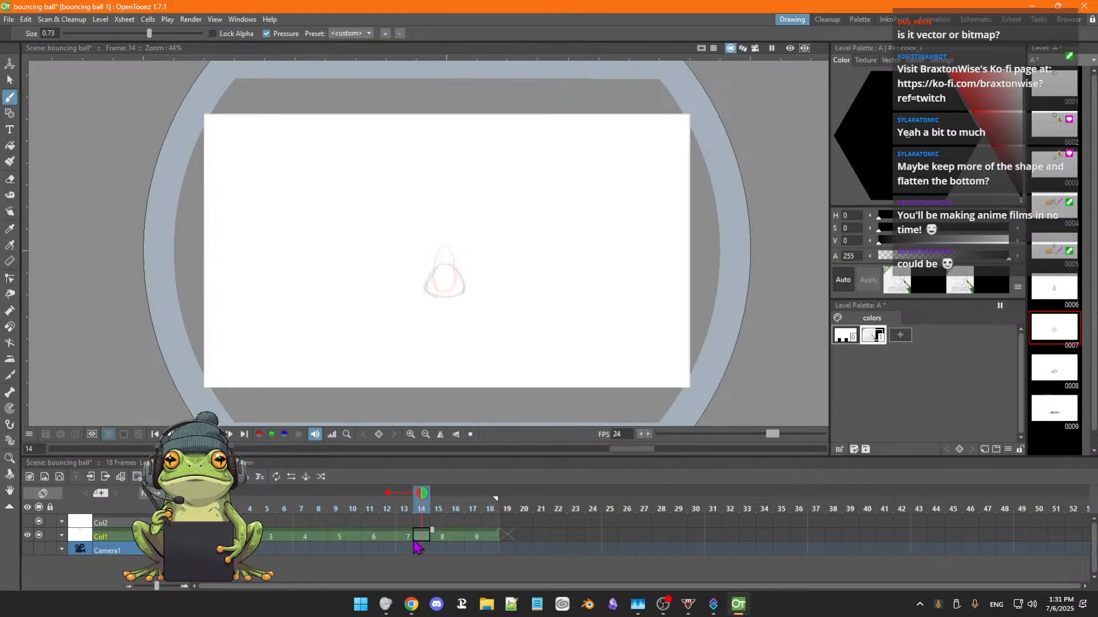
key(Left)
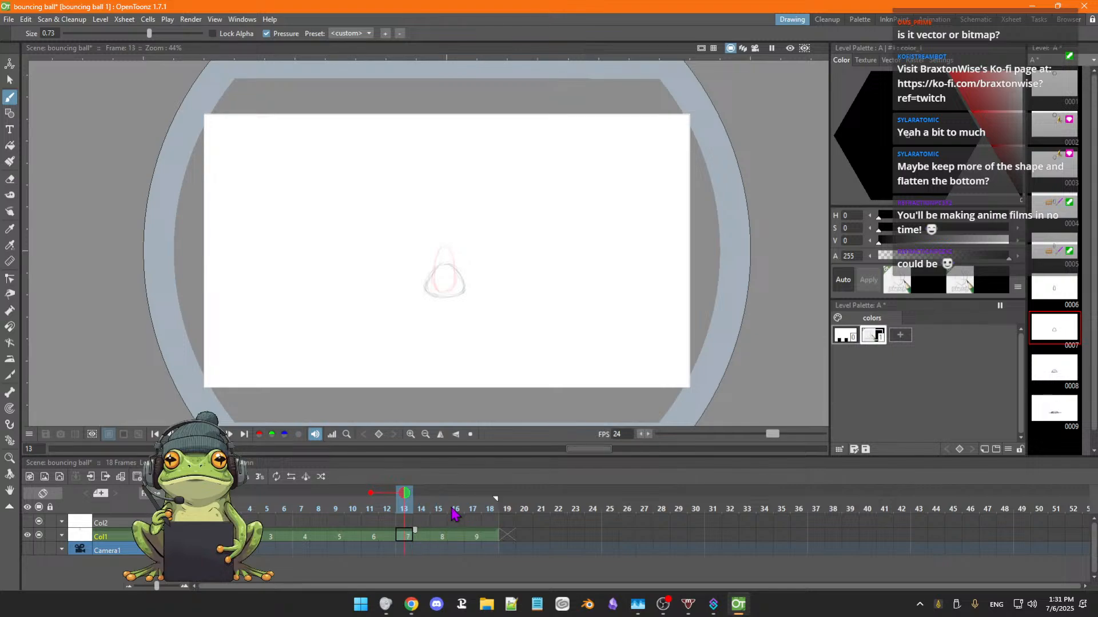
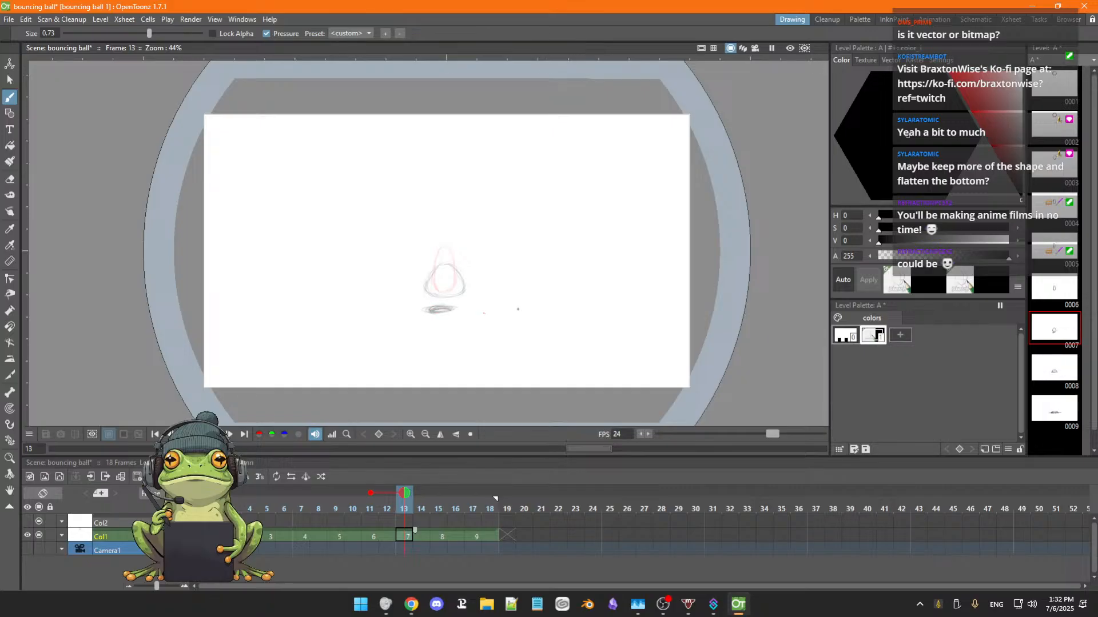
Show the raster brush styles, and test brush sizes 1.19 and 1.98 with strokes beside the ball's shadow at frame 13.
click(915, 60)
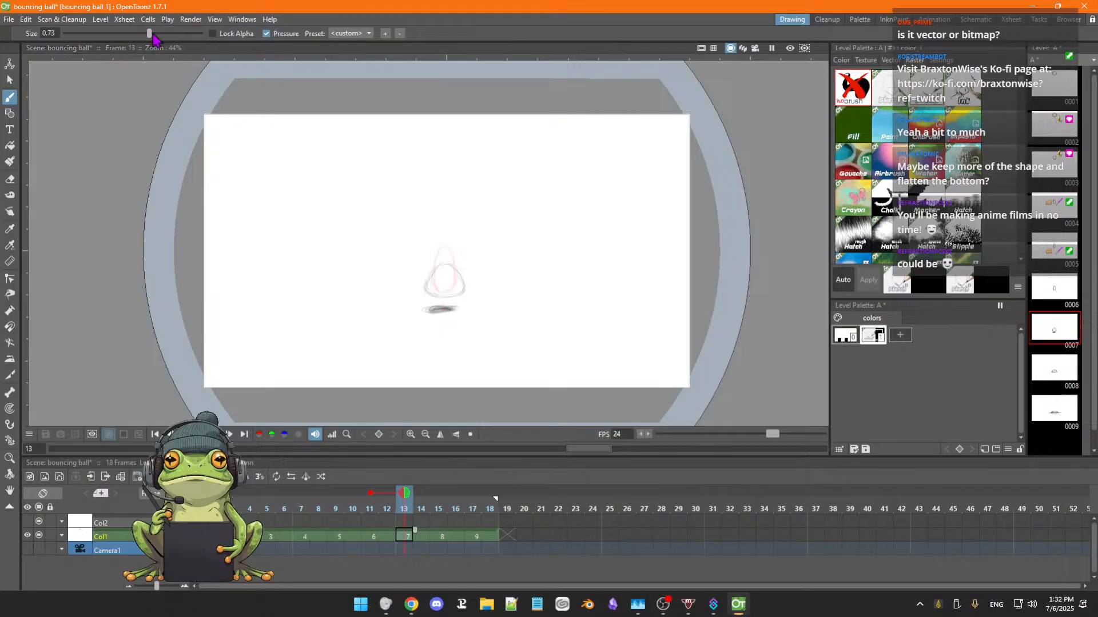
drag(150, 33, 166, 33)
drag(509, 302, 523, 304)
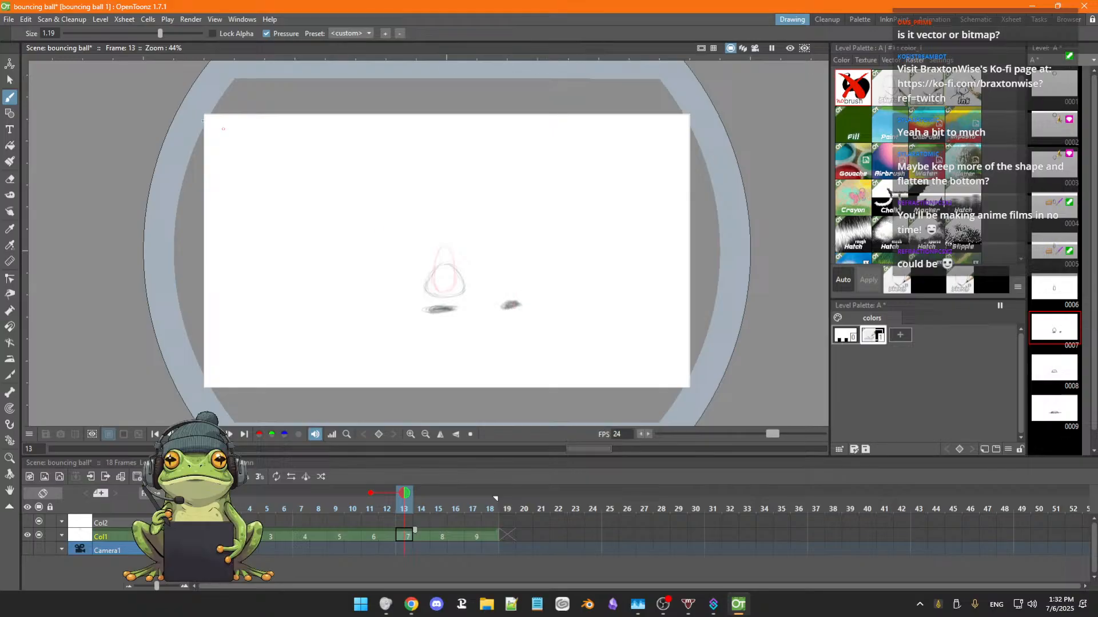
drag(160, 33, 178, 33)
mouse_move(548, 307)
mouse_down()
mouse_move(538, 310)
mouse_move(559, 311)
mouse_move(502, 306)
mouse_move(569, 307)
mouse_up()
Erase the test strokes and paint a solid dark elliptical shadow beneath the ball in drawing 7 at frame 13.
key(e)
key(b)
mouse_move(442, 310)
mouse_down()
mouse_move(429, 307)
mouse_move(459, 311)
mouse_up()
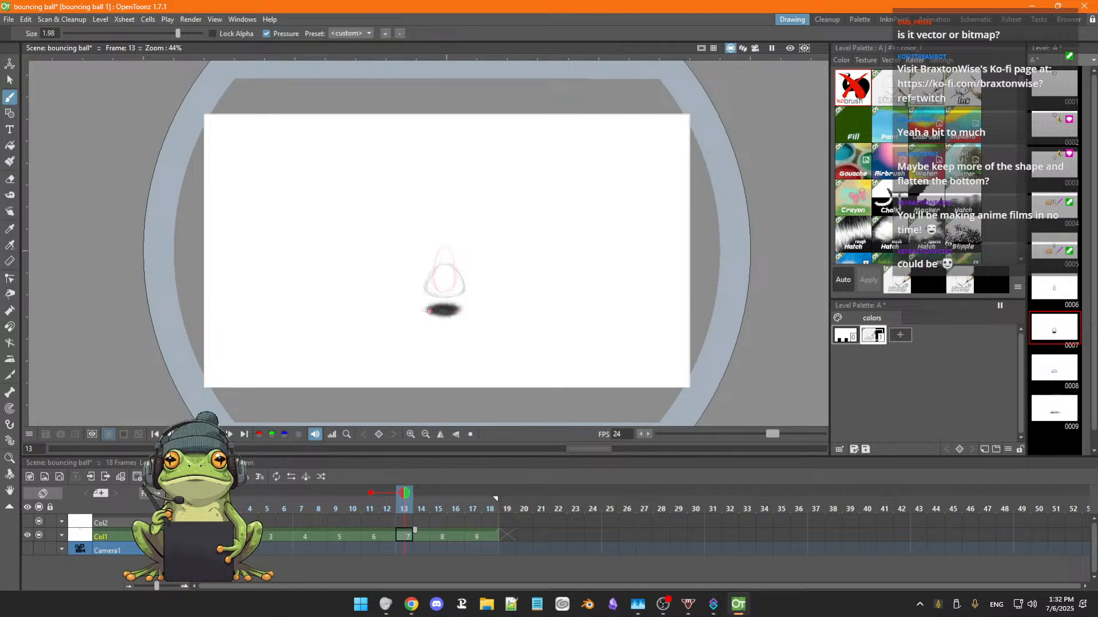
Flip through the drawings between frames 12 and 17 of Col1 to compare the new shadow's position with the ground lines.
key(period)
key(period)
key(period)
key(period)
key(period)
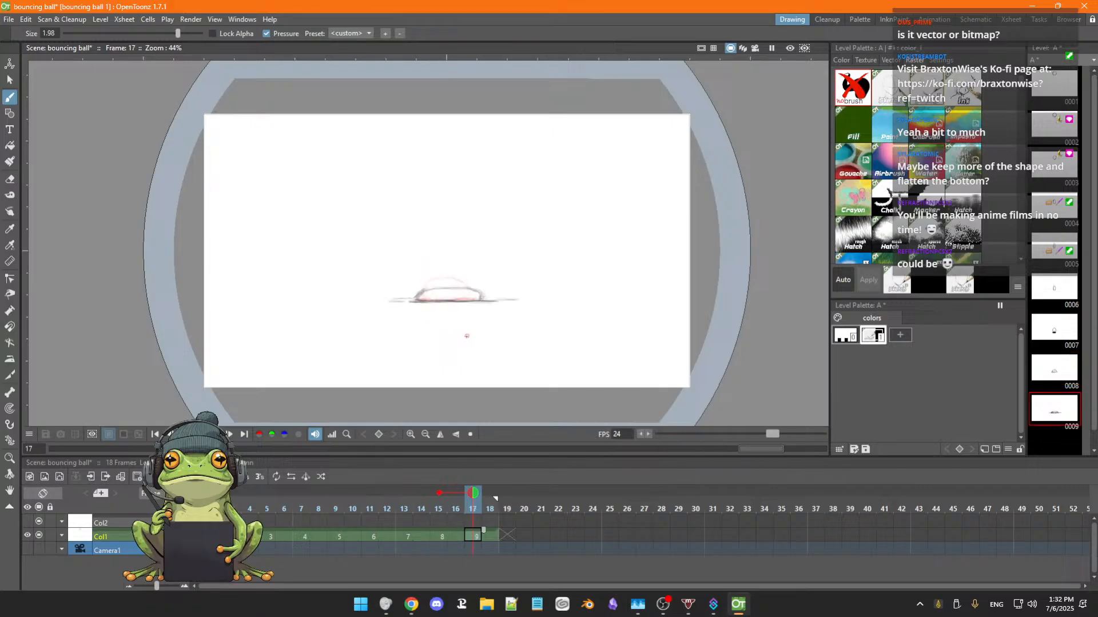
key(comma)
key(comma)
key(comma)
key(comma)
key(comma)
key(comma)
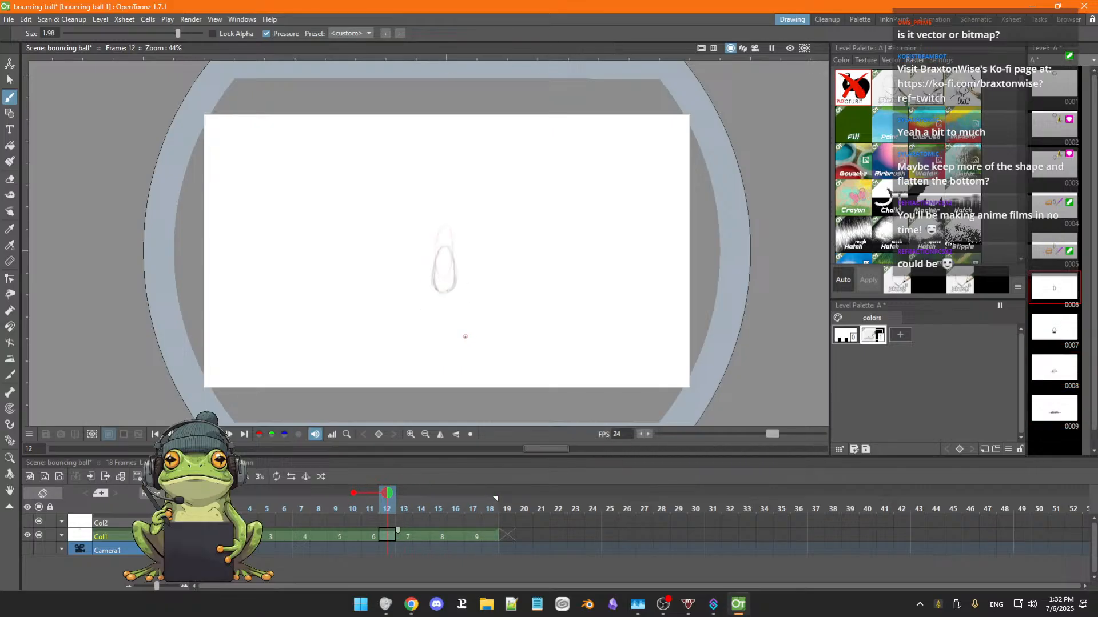
key(period)
key(period)
key(period)
key(period)
key(period)
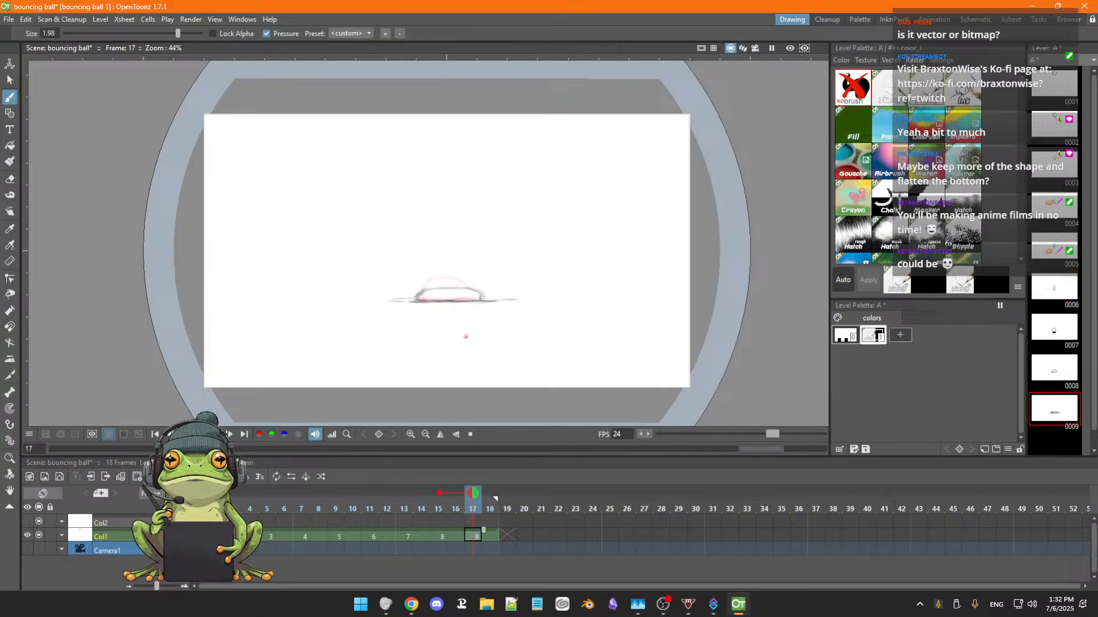
key(comma)
key(comma)
key(comma)
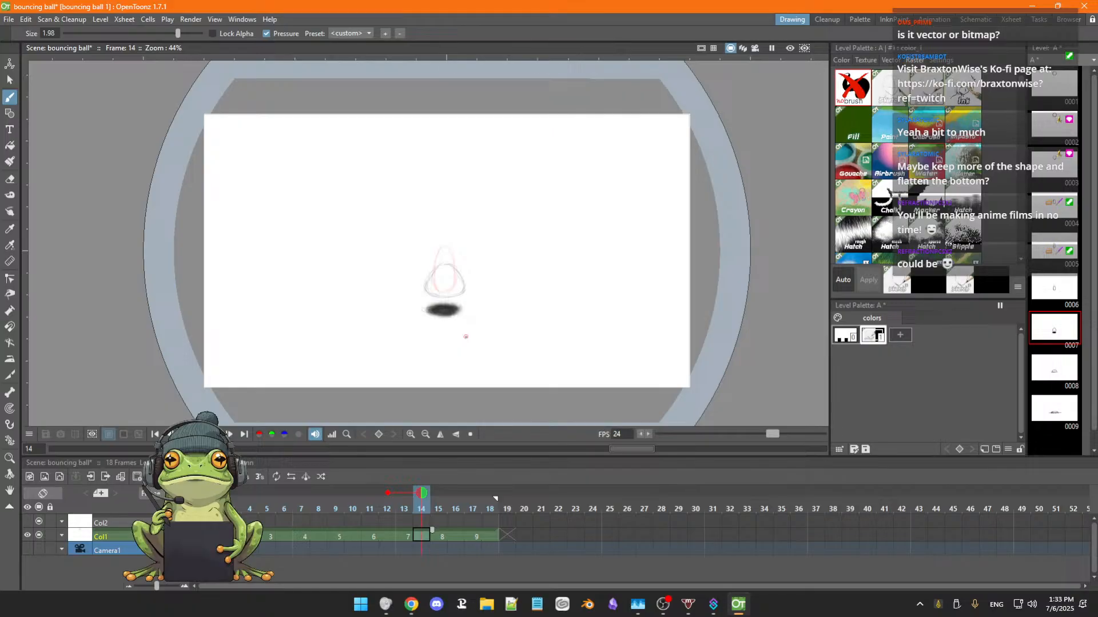
key(period)
key(period)
key(period)
key(comma)
key(comma)
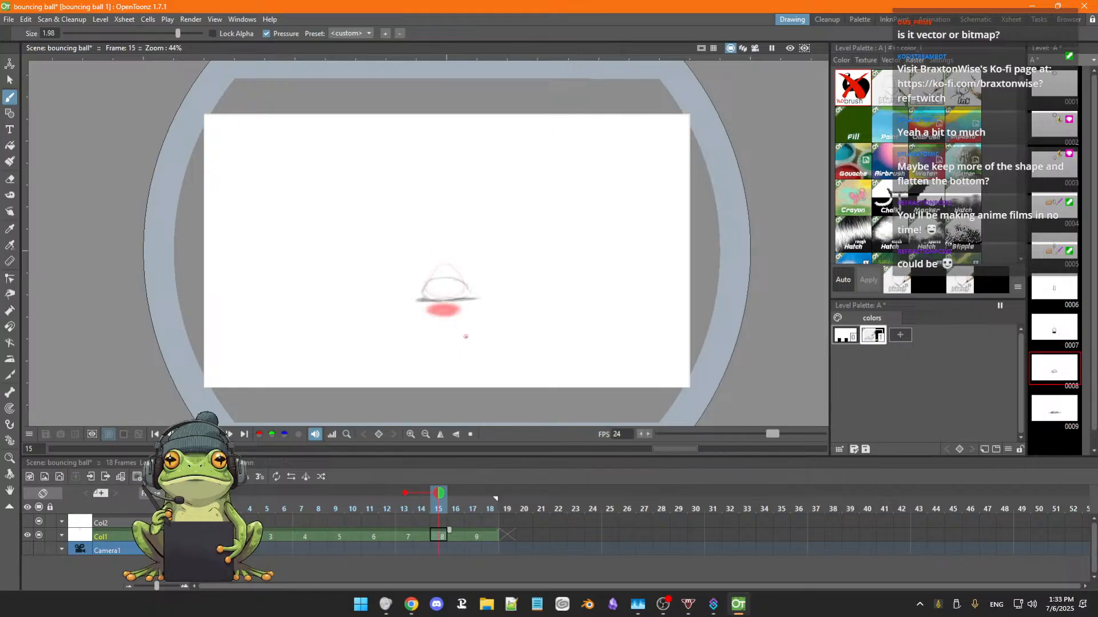
key(comma)
key(Right)
key(Left)
key(Right)
key(Left)
key(Right)
key(Right)
key(Right)
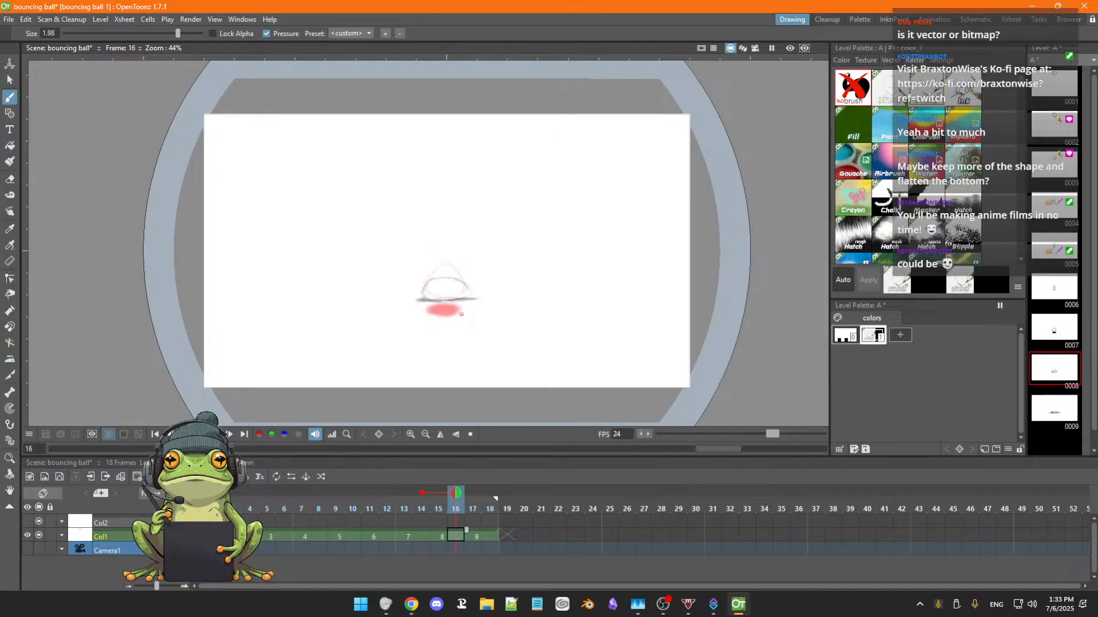
key(Left)
key(Left)
key(Left)
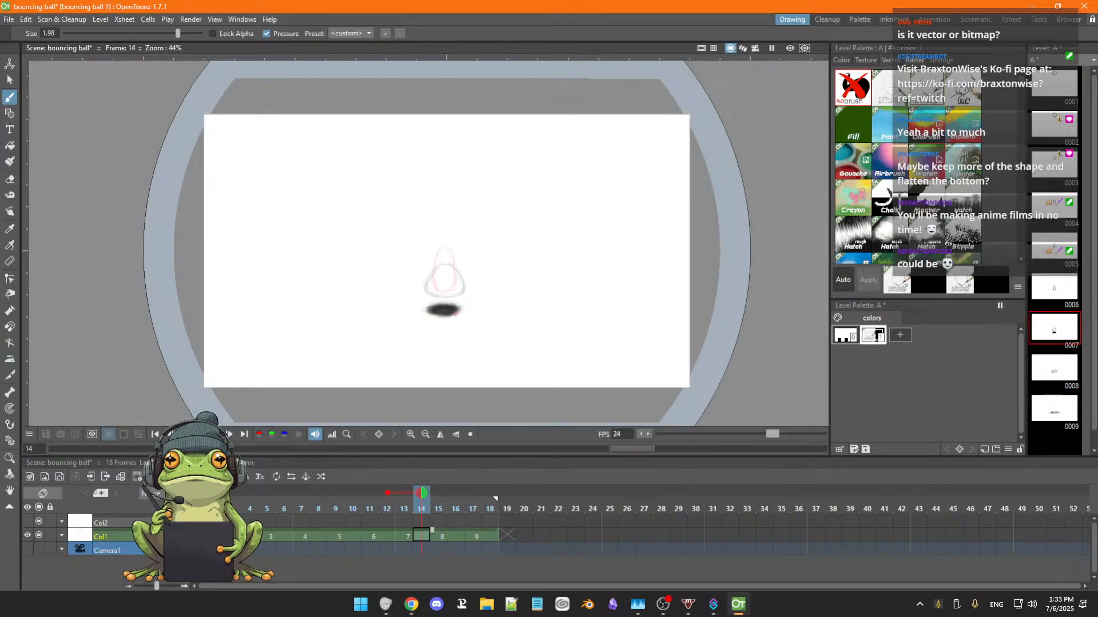
Lasso the shadow at frame 14, move it up to the ball's base, and enable the relative onion skin two frames ahead.
key(s)
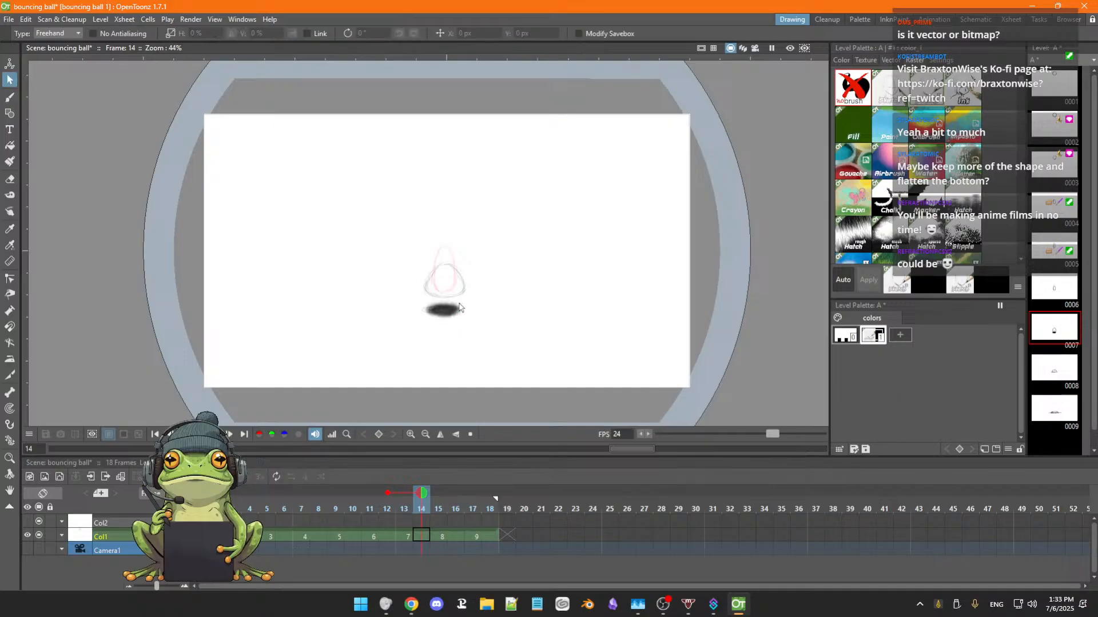
mouse_move(429, 305)
mouse_down()
mouse_move(416, 331)
mouse_move(472, 311)
mouse_move(470, 302)
mouse_move(466, 314)
mouse_up()
click(470, 353)
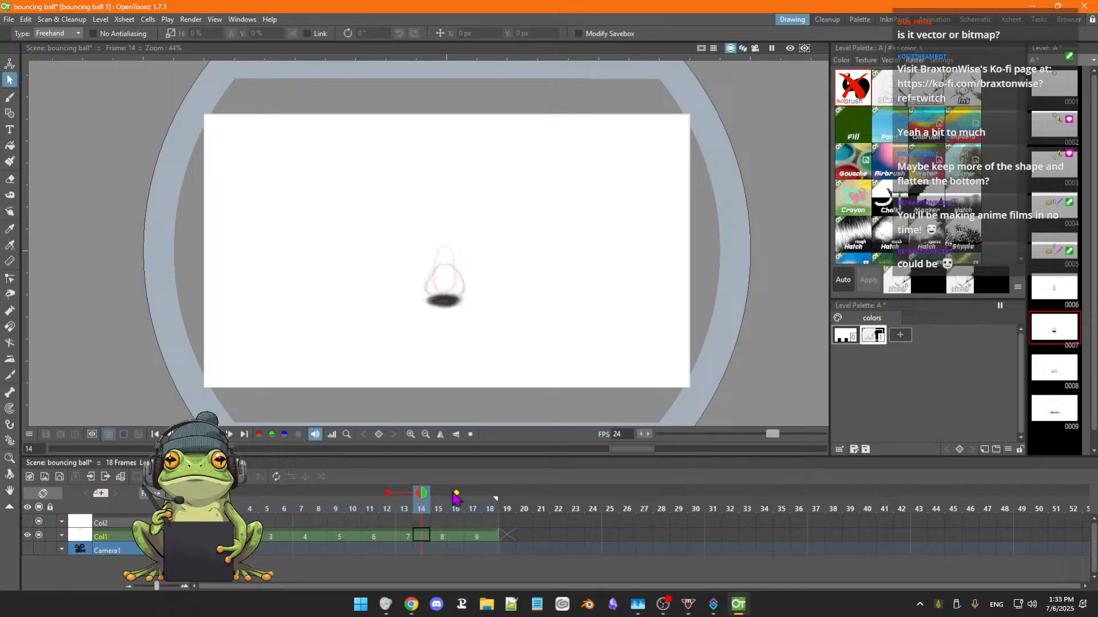
click(457, 491)
click(456, 491)
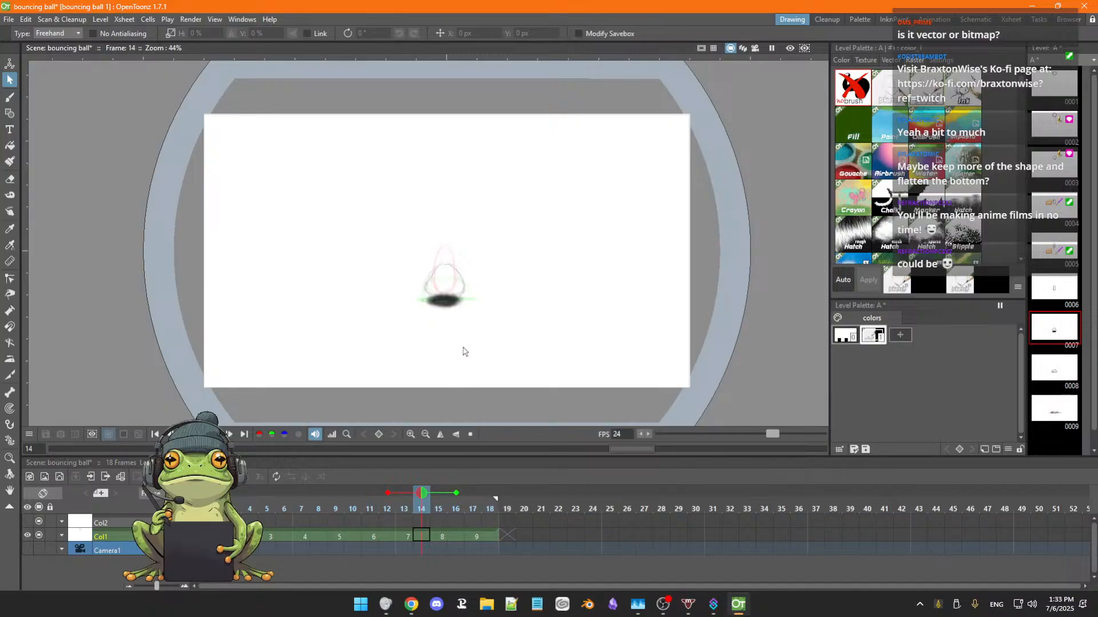
Flip through the drawings between frames 12 and 17 with the onion skin to check the moved shadow against the ground contact.
key(shift+comma)
key(shift+comma)
key(shift+period)
key(shift+period)
key(shift+period)
key(shift+period)
key(shift+period)
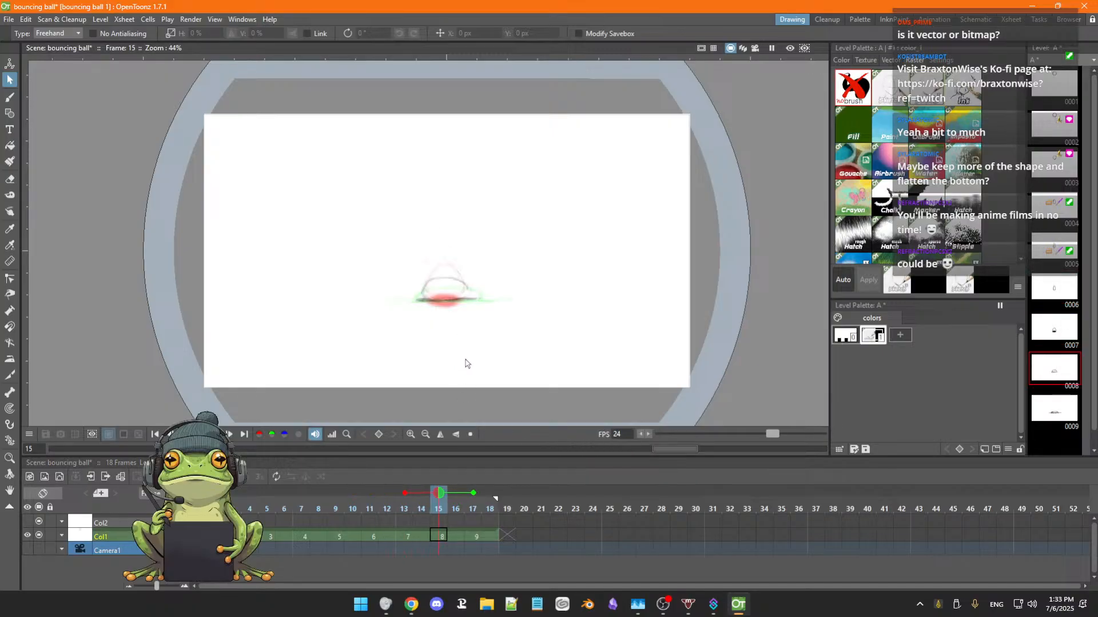
key(shift+comma)
key(shift+comma)
key(shift+comma)
key(shift+comma)
key(shift+comma)
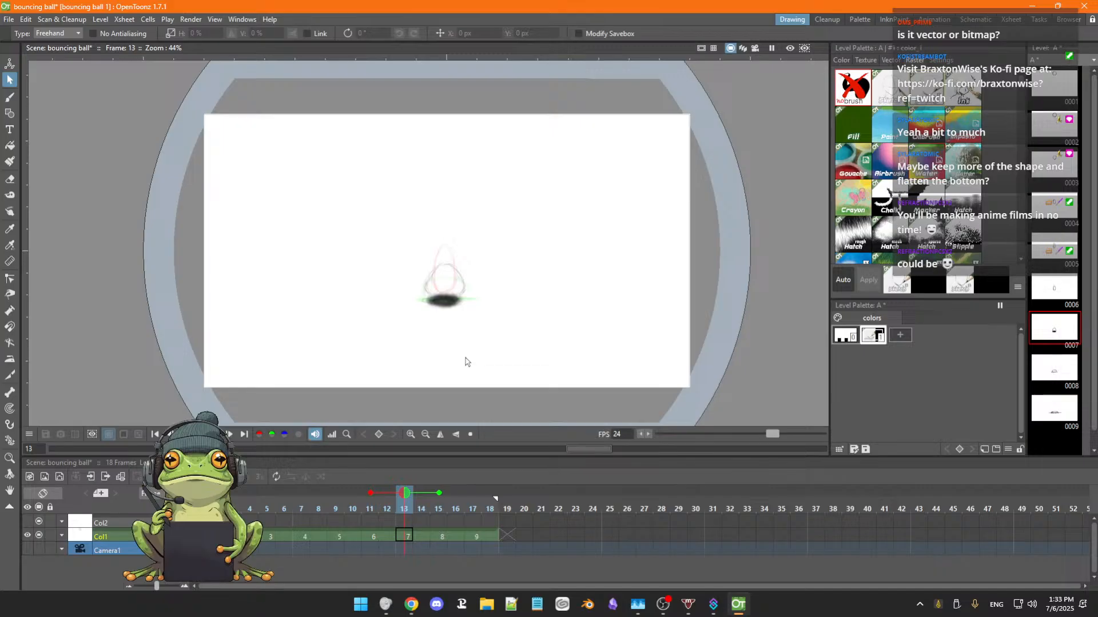
key(shift+period)
key(shift+period)
key(shift+period)
key(shift+period)
key(shift+period)
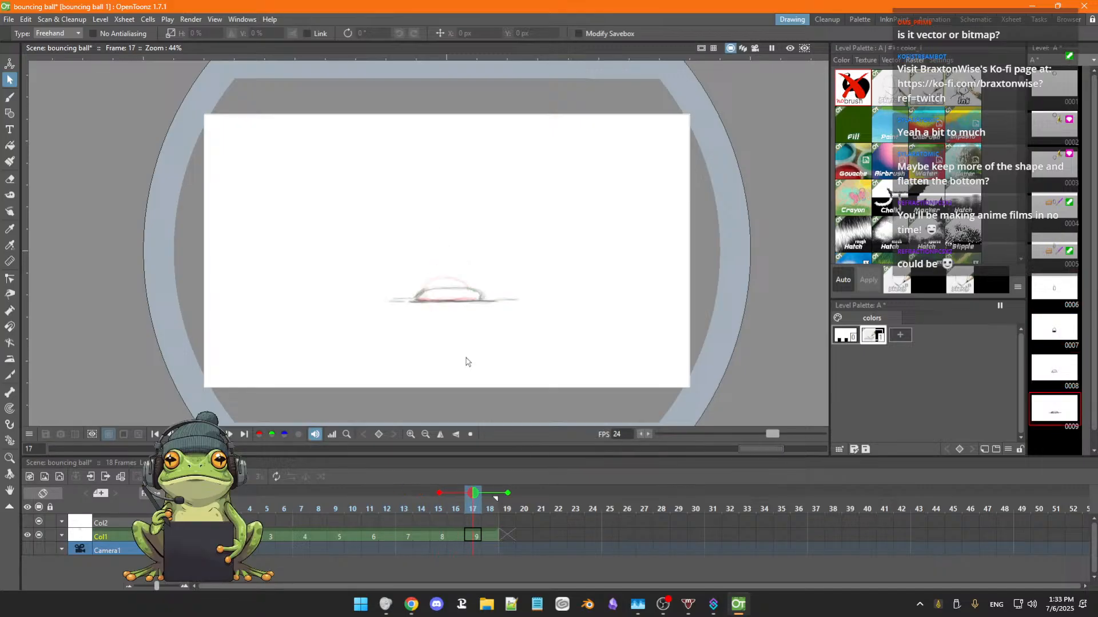
key(shift+comma)
key(shift+comma)
key(shift+comma)
key(shift+comma)
key(shift+comma)
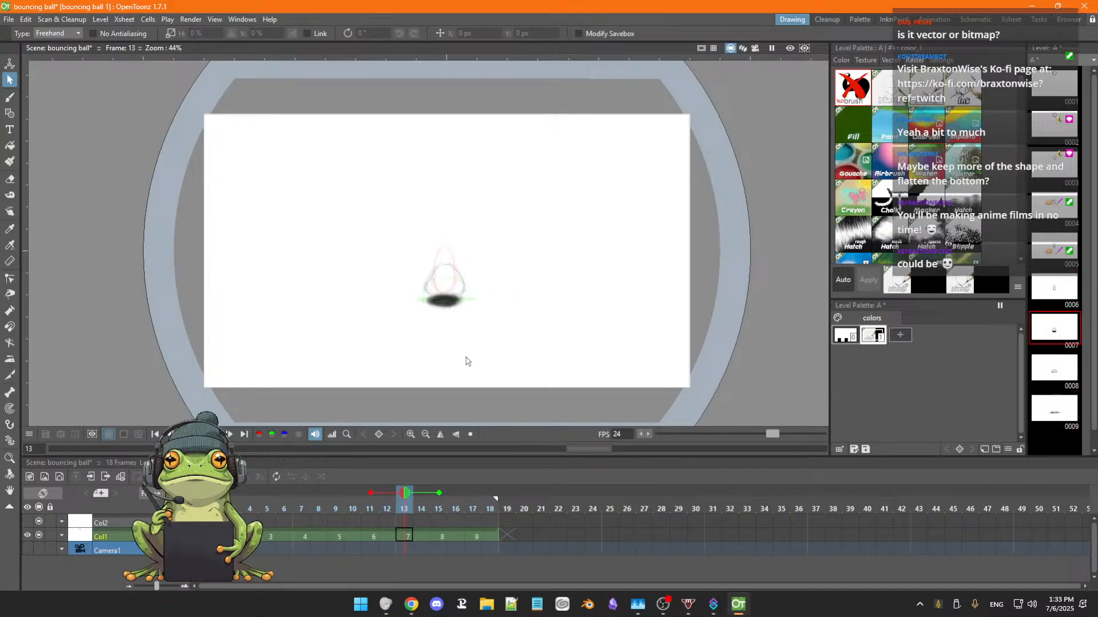
key(shift+period)
key(shift+period)
key(shift+period)
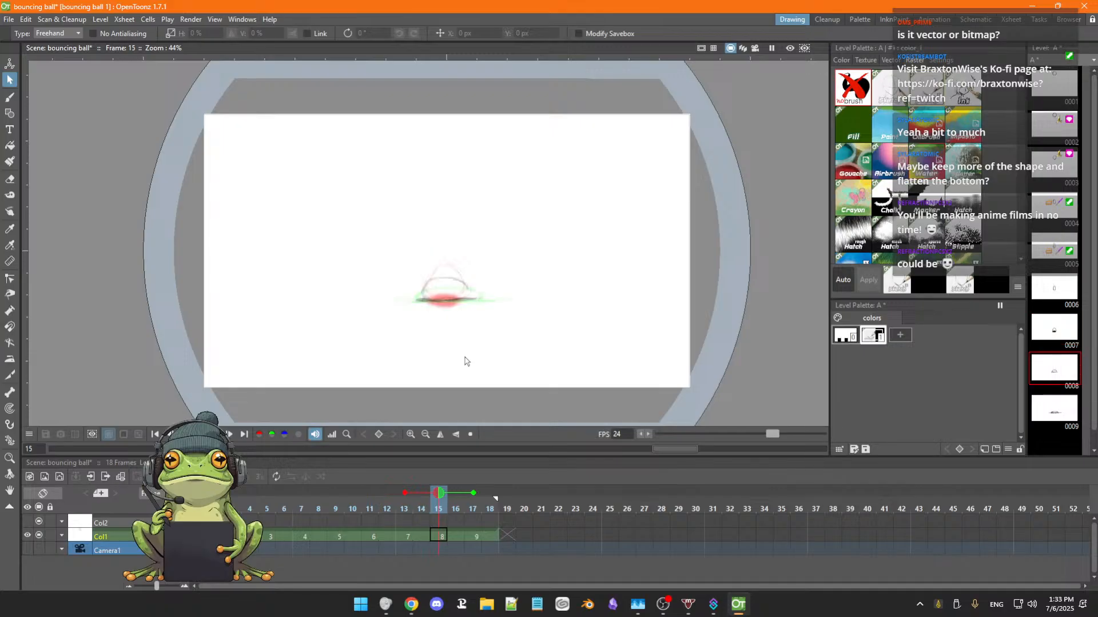
key(shift+comma)
key(shift+comma)
key(shift+comma)
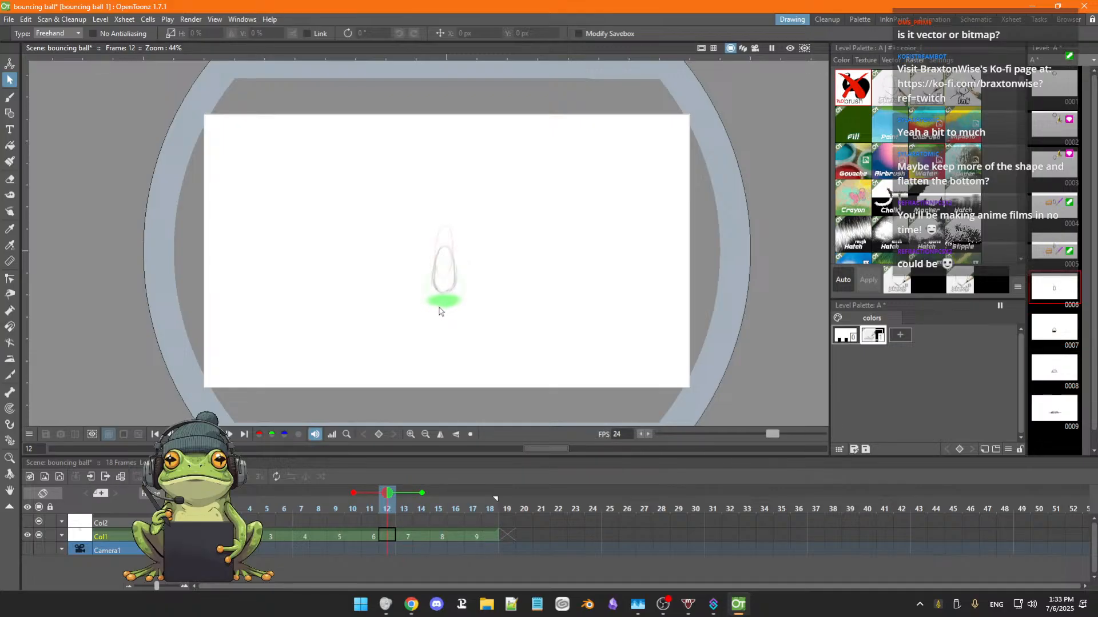
Paint a slightly smaller dark elliptical shadow beneath the stretched ball in drawing 6 at frames 11 to 12.
scroll(438, 314, down, 1)
key(b)
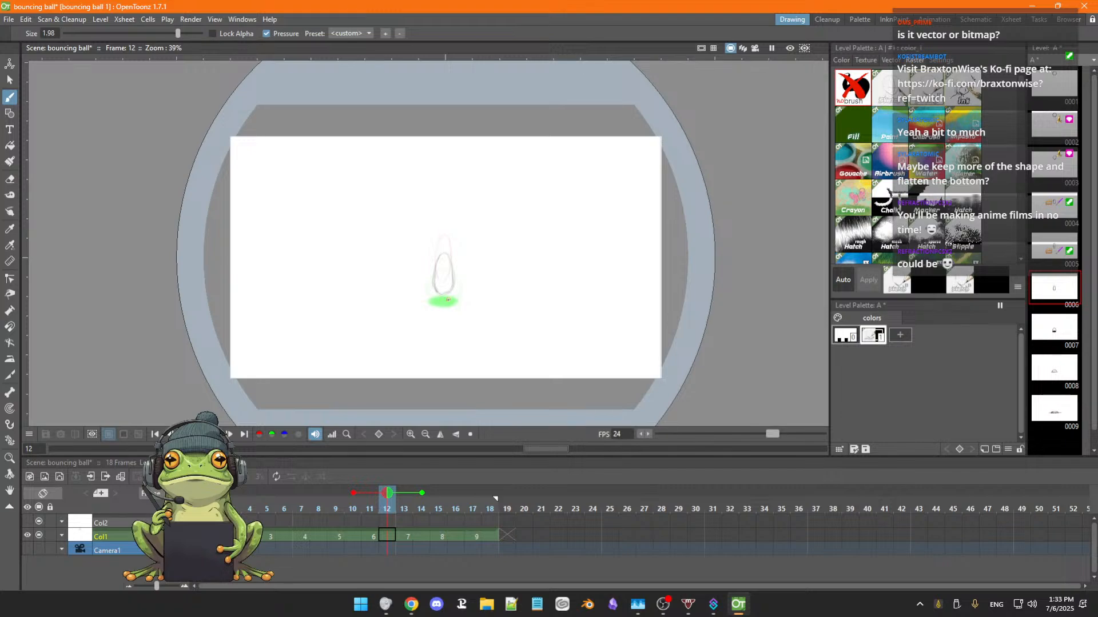
key(alt+d)
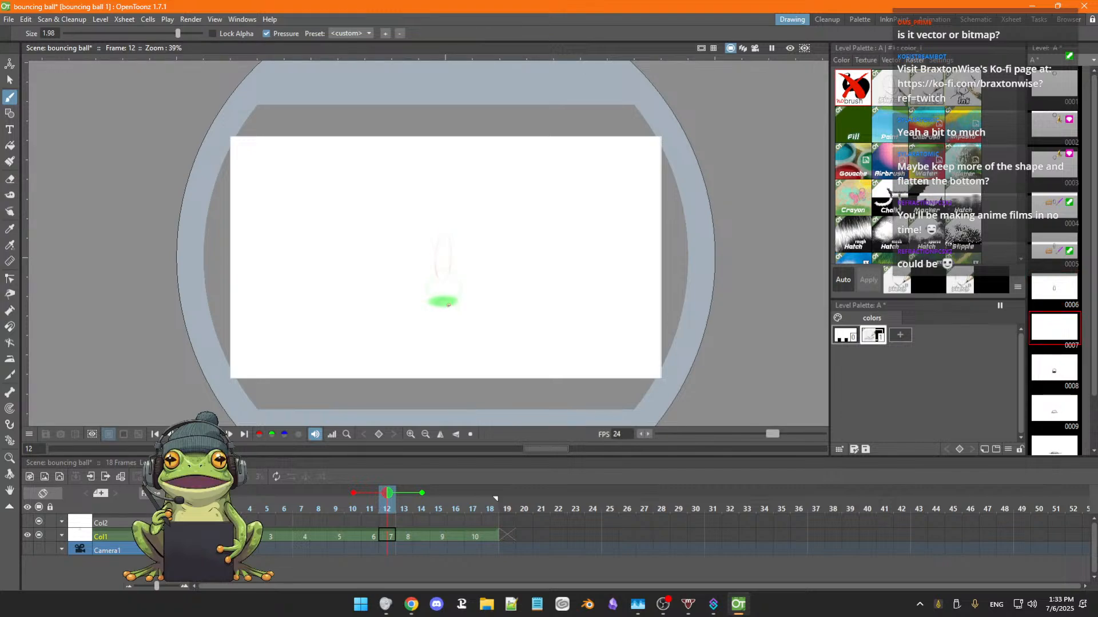
key(ctrl+z)
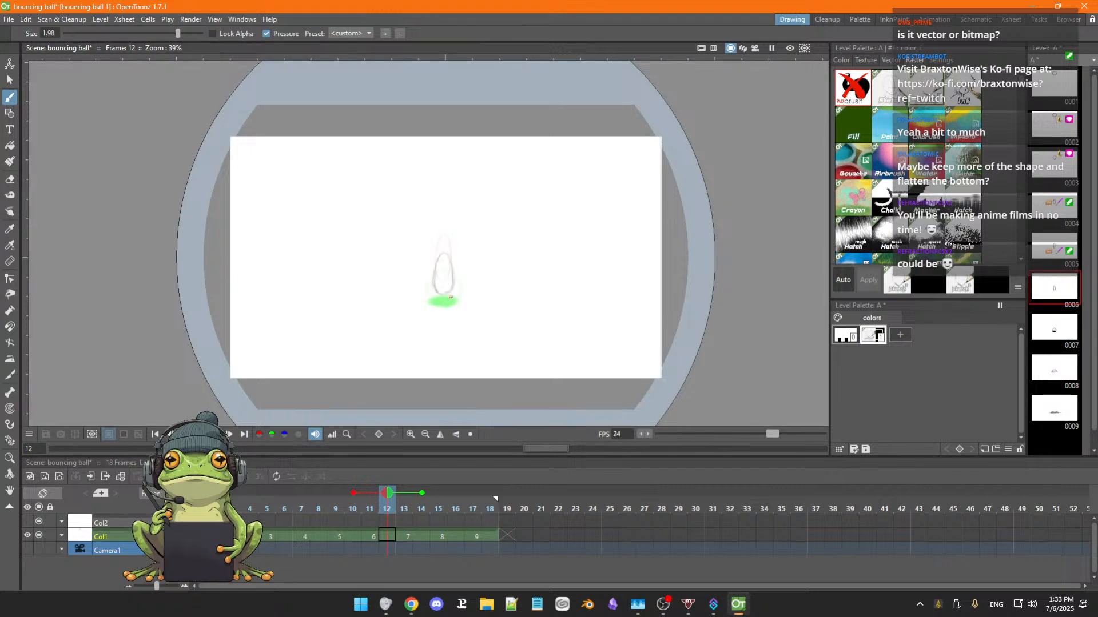
key(comma)
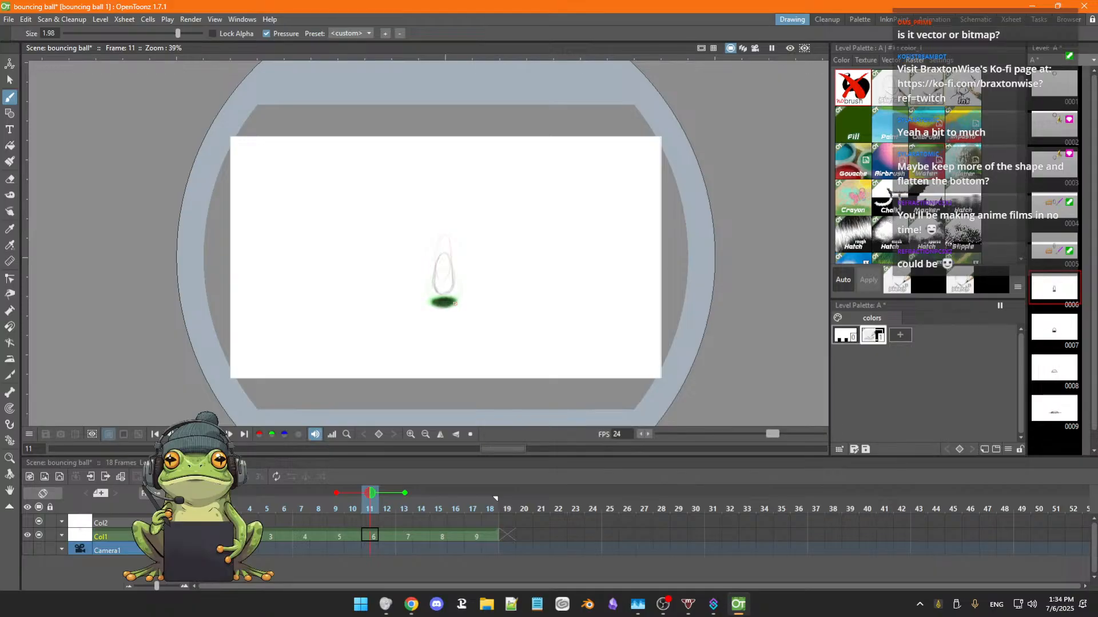
Paint a dark elliptical shadow in drawing 5 at frame 9, following the onion-skinned shadow of drawing 6.
key(comma)
key(comma)
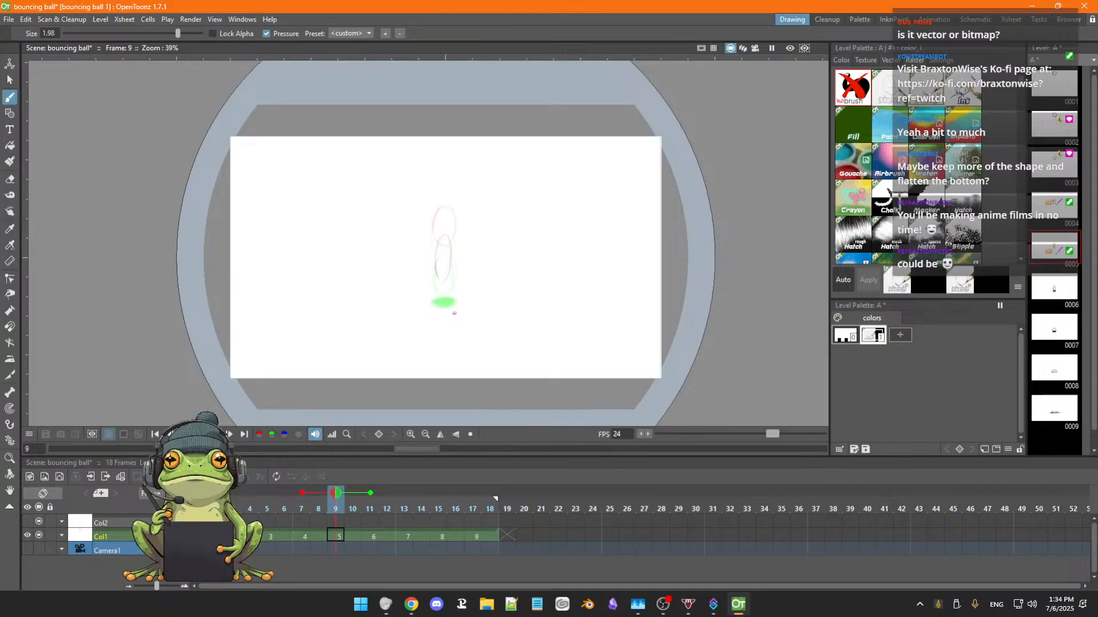
mouse_move(449, 302)
mouse_down()
mouse_move(436, 303)
mouse_move(452, 304)
mouse_up()
drag(453, 299, 434, 304)
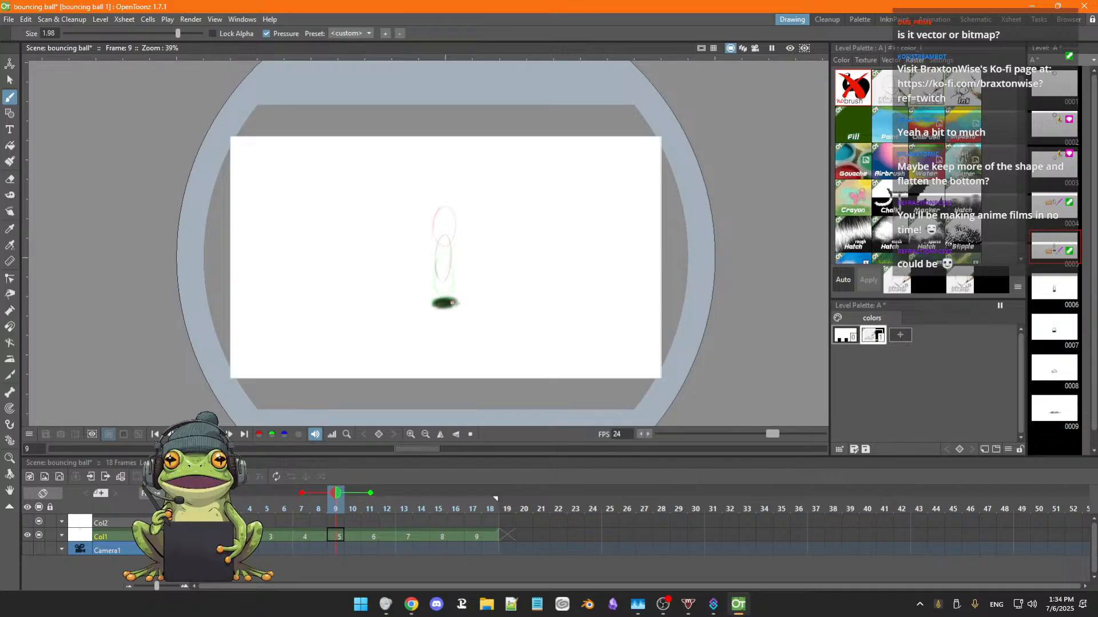
Flip through the drawings between frames 7 and 15 of Col1 to check how the shadow changes as the ball falls.
key(Left)
key(Left)
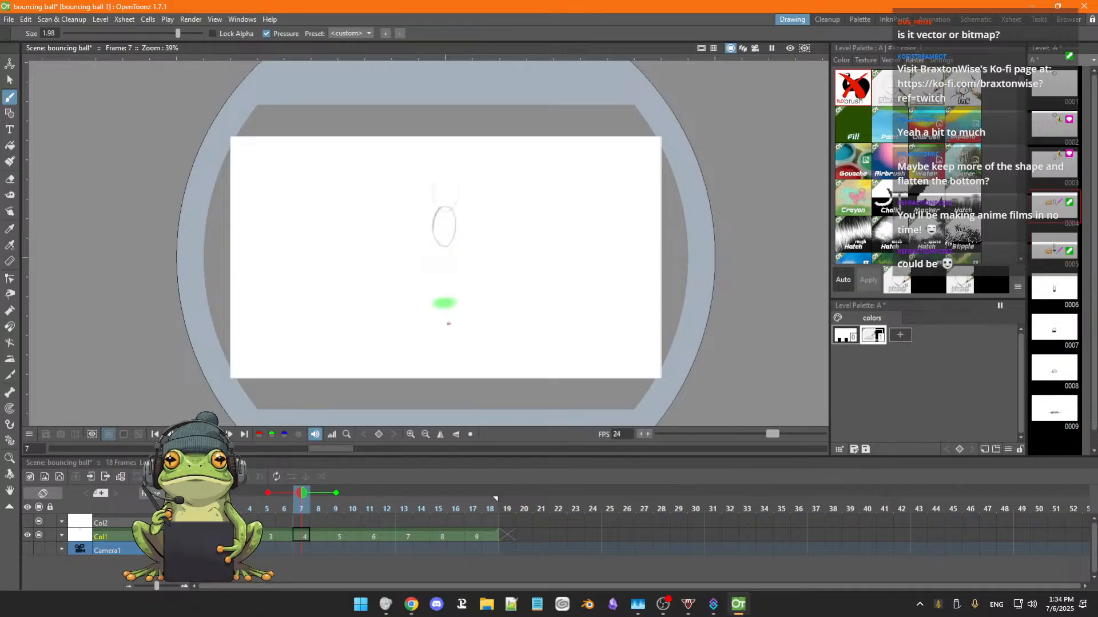
key(Right)
key(Right)
key(Right)
key(Right)
key(Right)
key(Right)
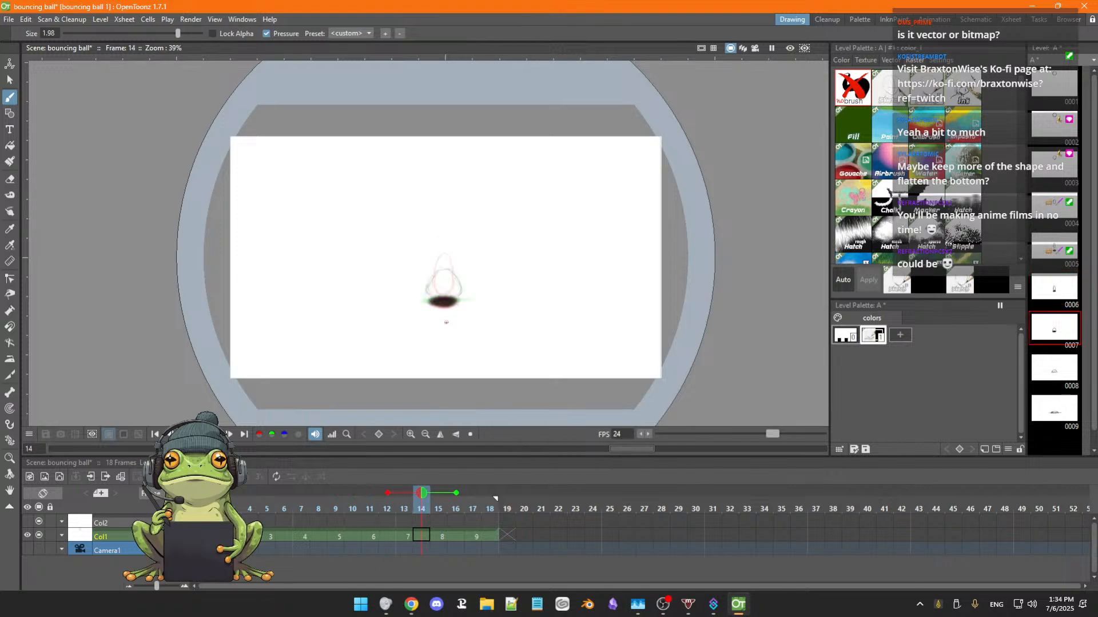
key(Left)
key(Left)
key(Left)
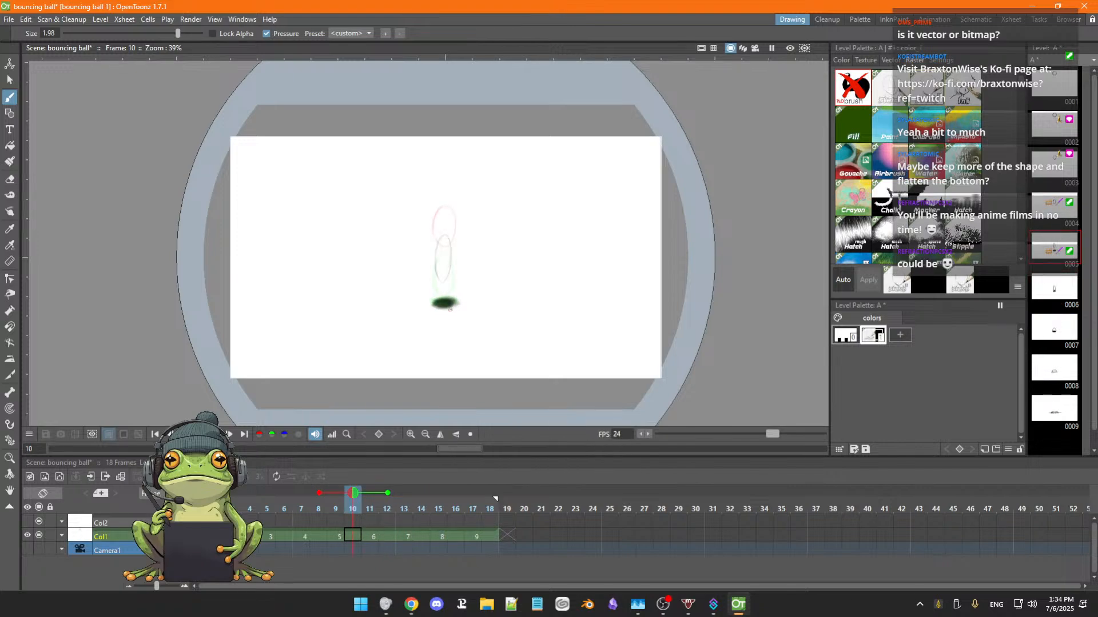
key(Left)
key(Left)
key(Right)
key(Right)
key(Right)
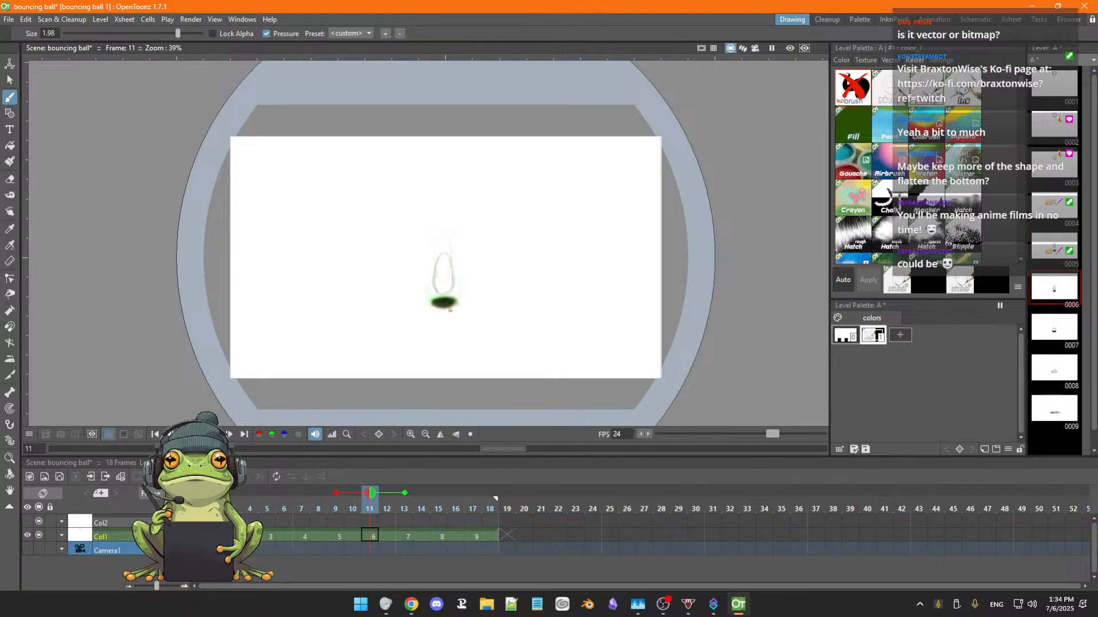
key(Right)
key(Right)
key(Right)
key(Right)
key(Left)
key(Left)
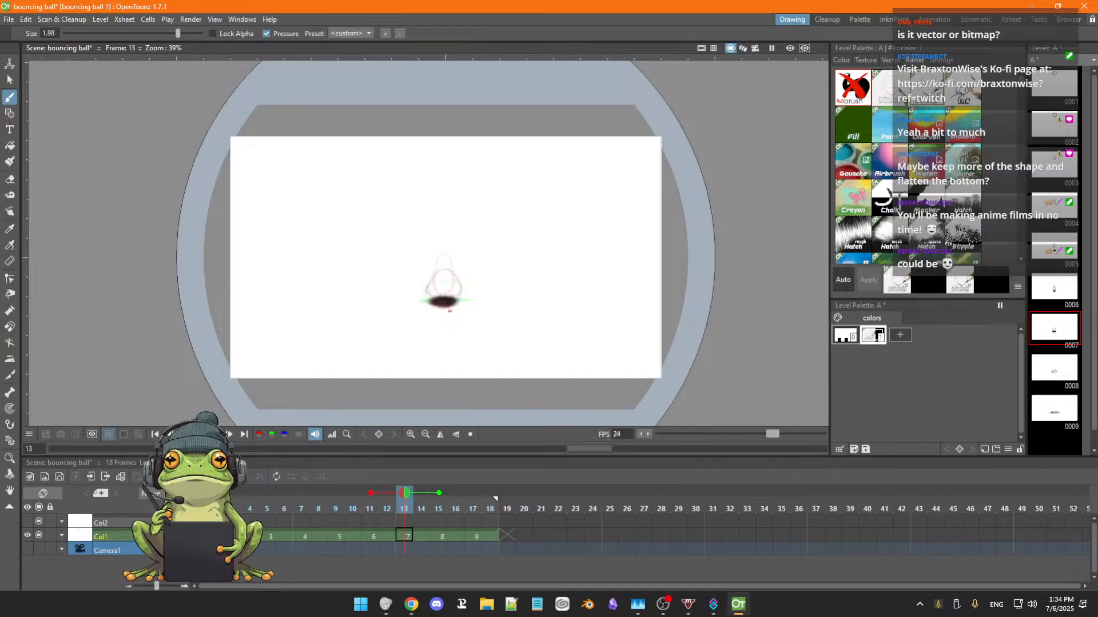
key(Left)
key(Left)
key(Left)
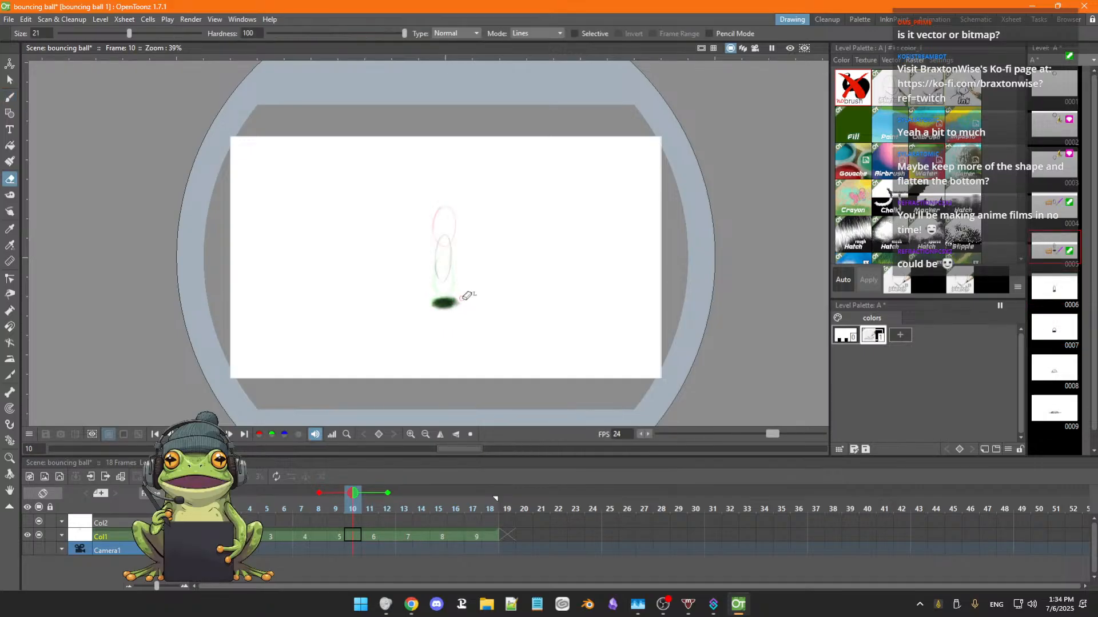
Erase the outer edges of the shadow in drawing 5 at frame 9 to make it narrower.
key(Left)
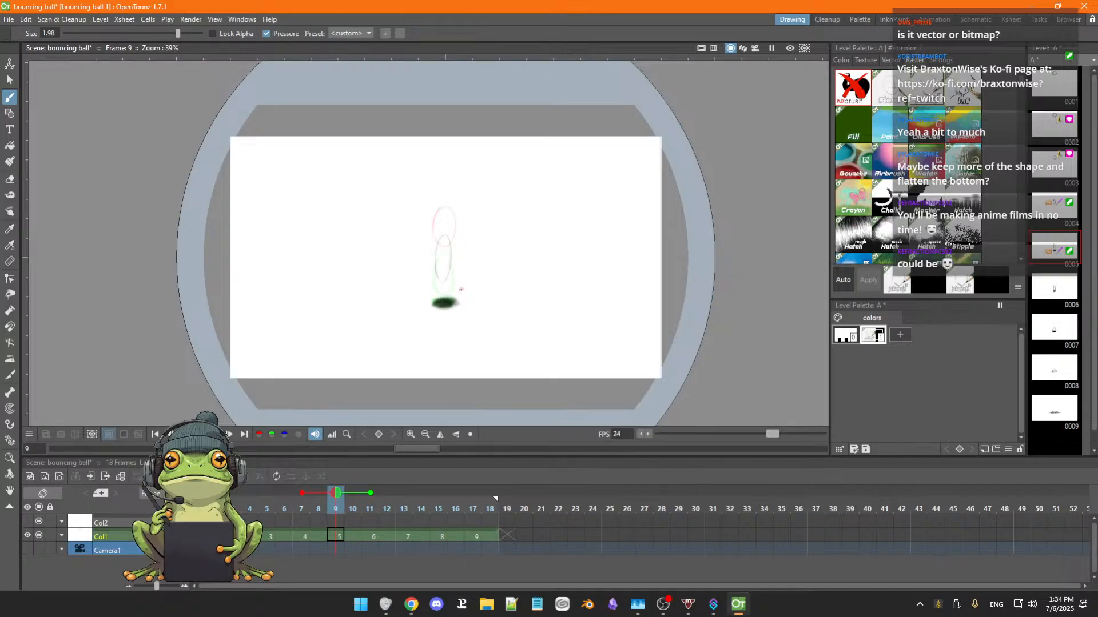
key(a)
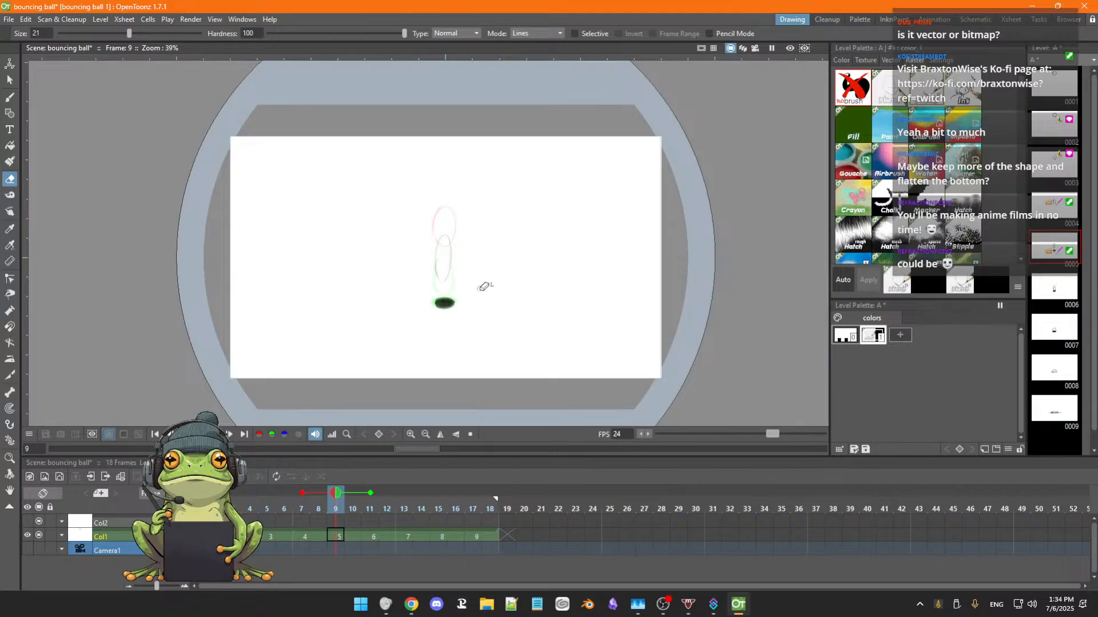
key(b)
Flip through the drawings between frames 8 and 12 to check the trimmed shadow against the neighbouring ones.
key(period)
key(period)
key(period)
key(comma)
key(comma)
key(comma)
key(comma)
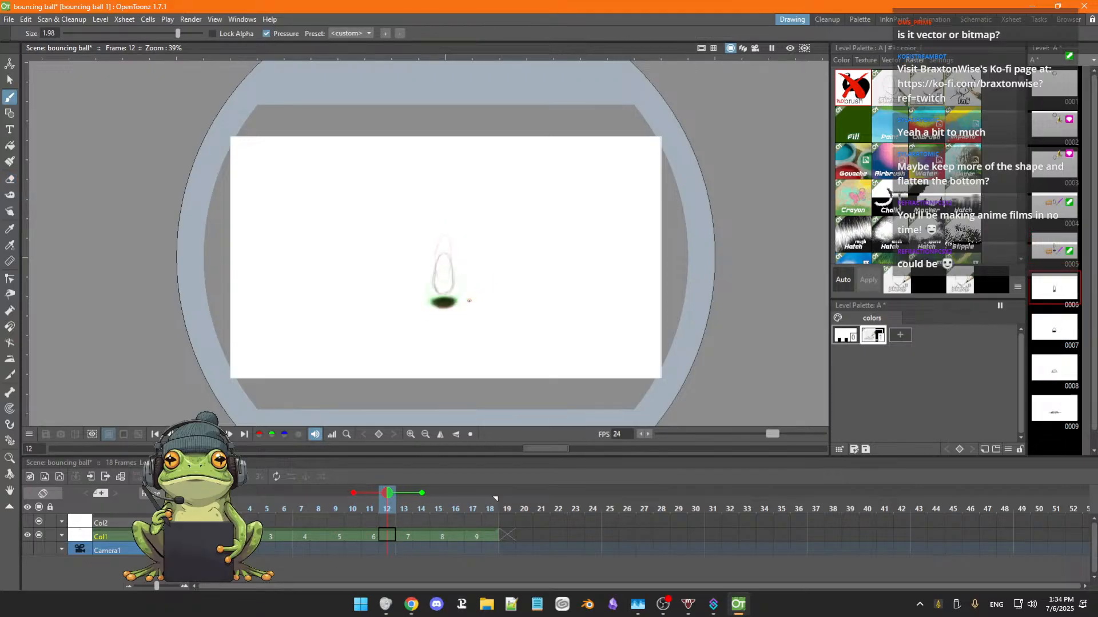
key(comma)
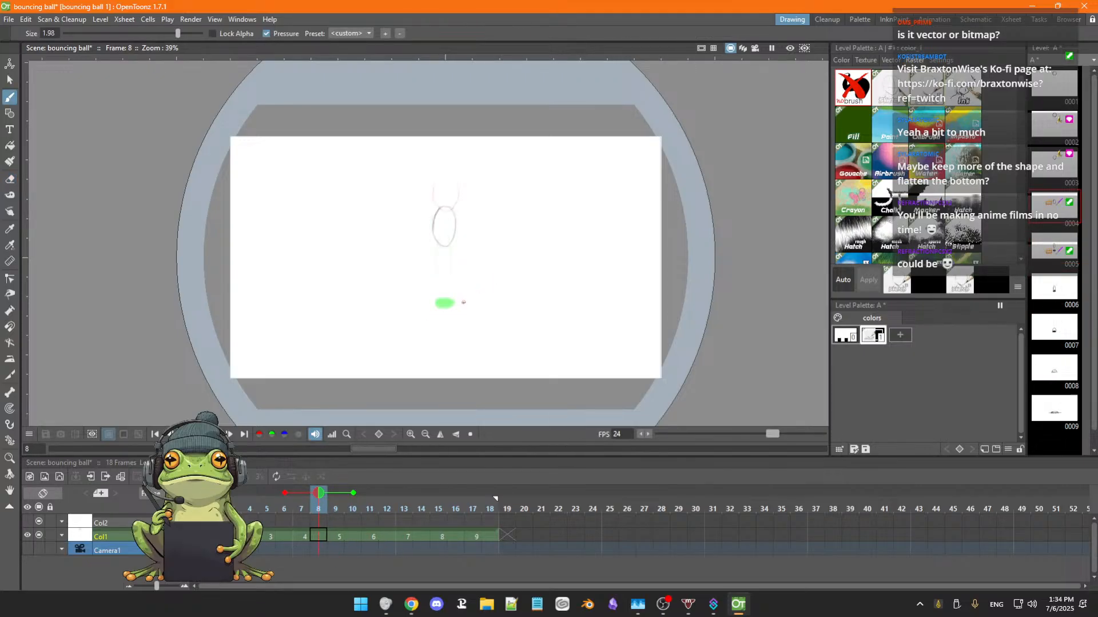
Erase the shadow in drawing 5 at frame 9 and repaint it as a smaller dark ellipse inside the onion-skinned shadow of drawing 6.
key(period)
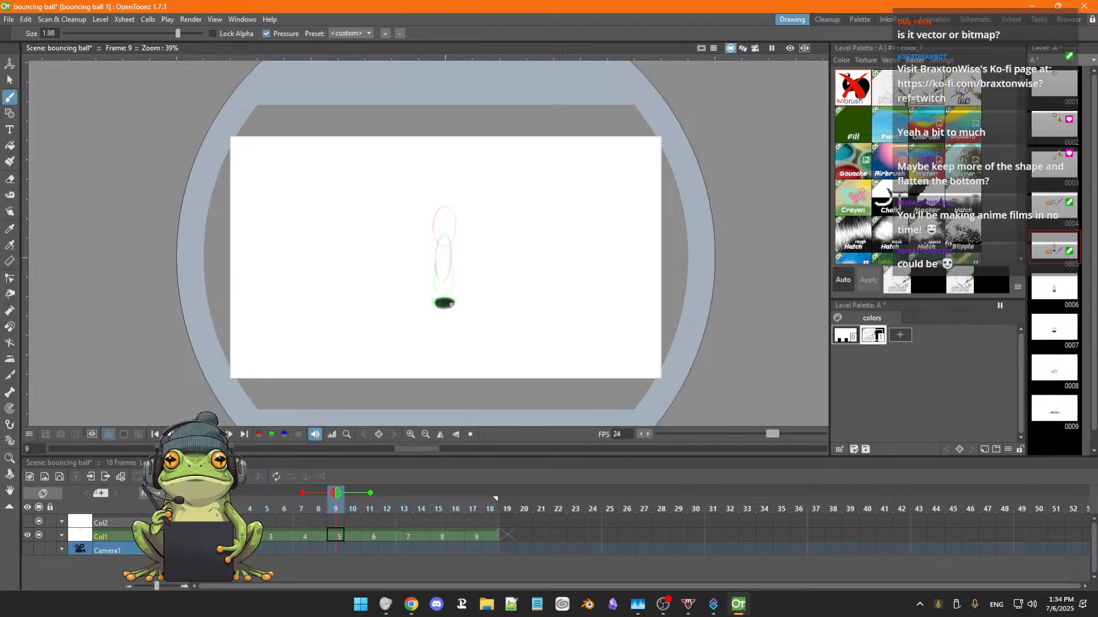
key(a)
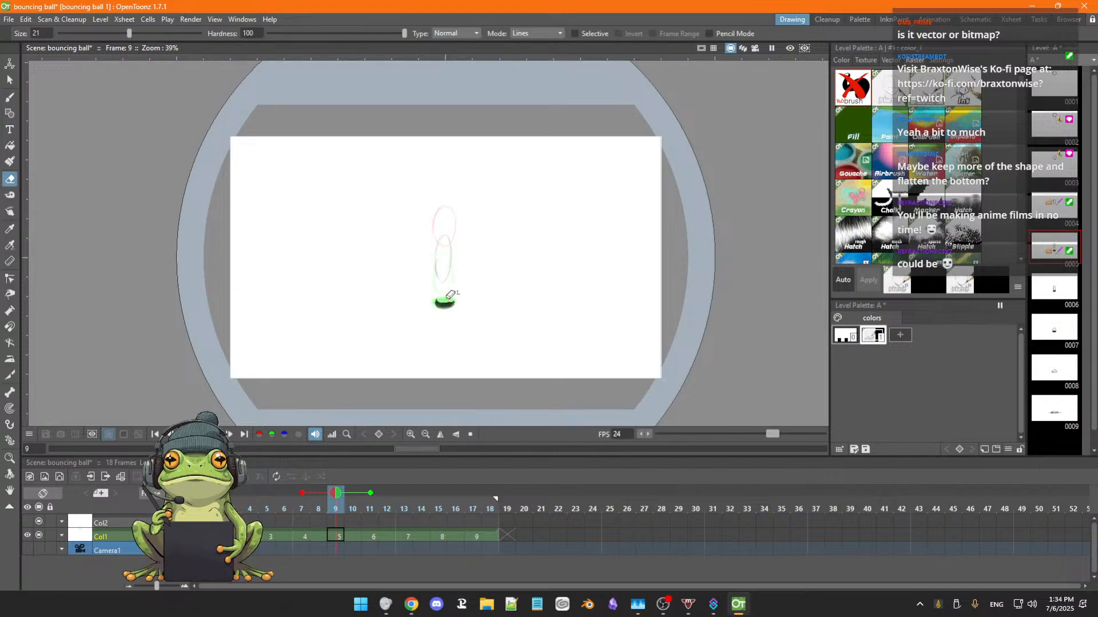
drag(451, 294, 438, 301)
key(b)
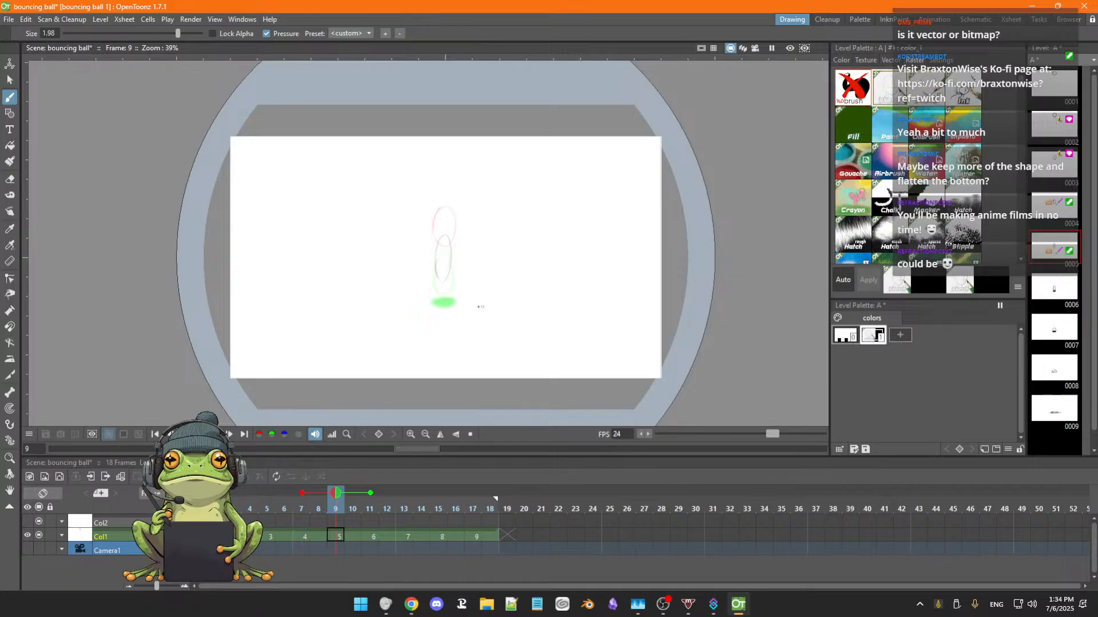
drag(451, 303, 452, 303)
key(comma)
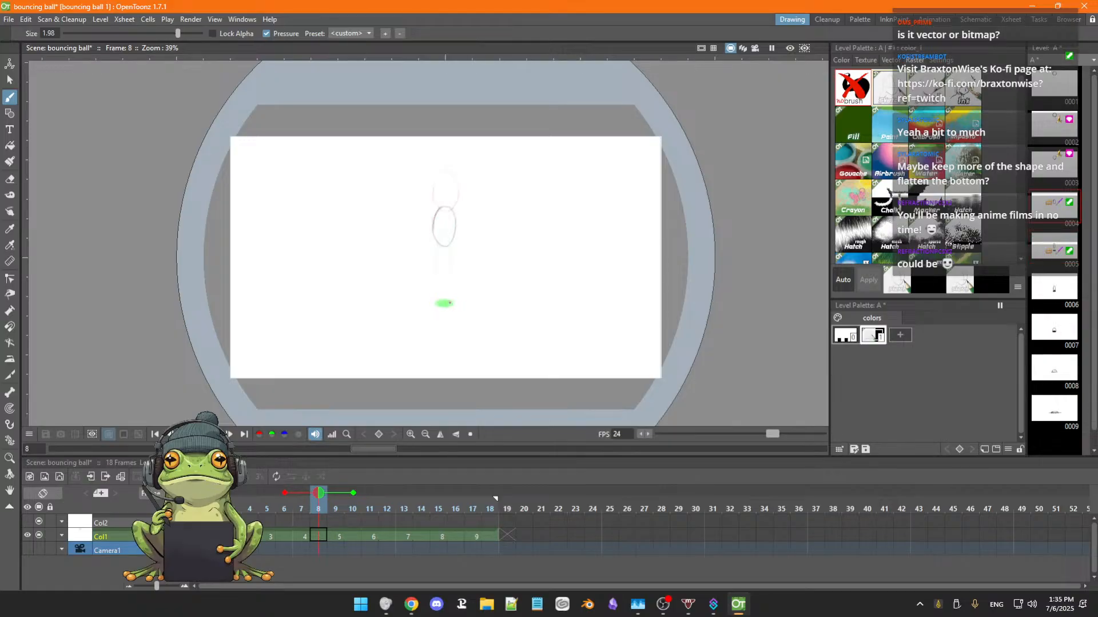
click(449, 303)
key(period)
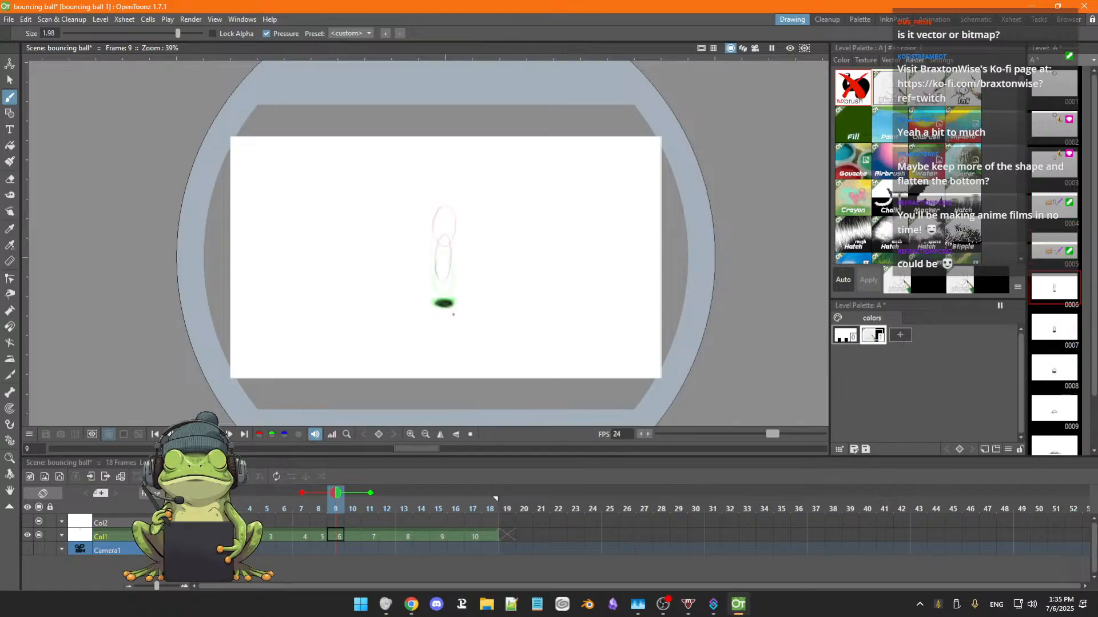
key(comma)
key(ctrl+z)
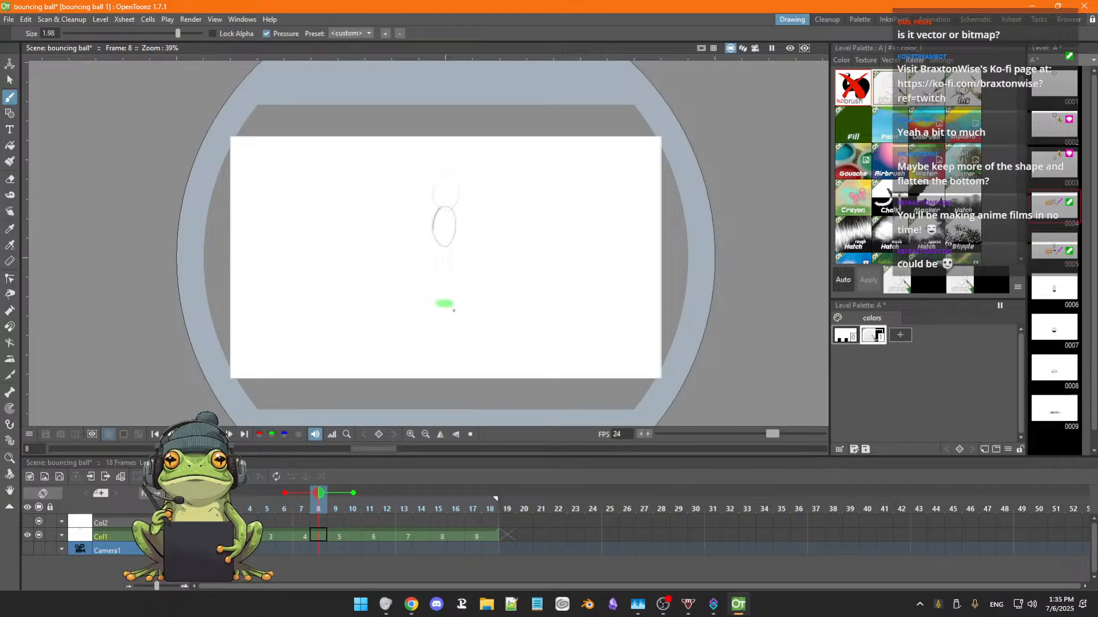
Paint progressively smaller dark shadows on the ground in drawings 4, 3 and 2 at frames 7, 5 and 3.
key(comma)
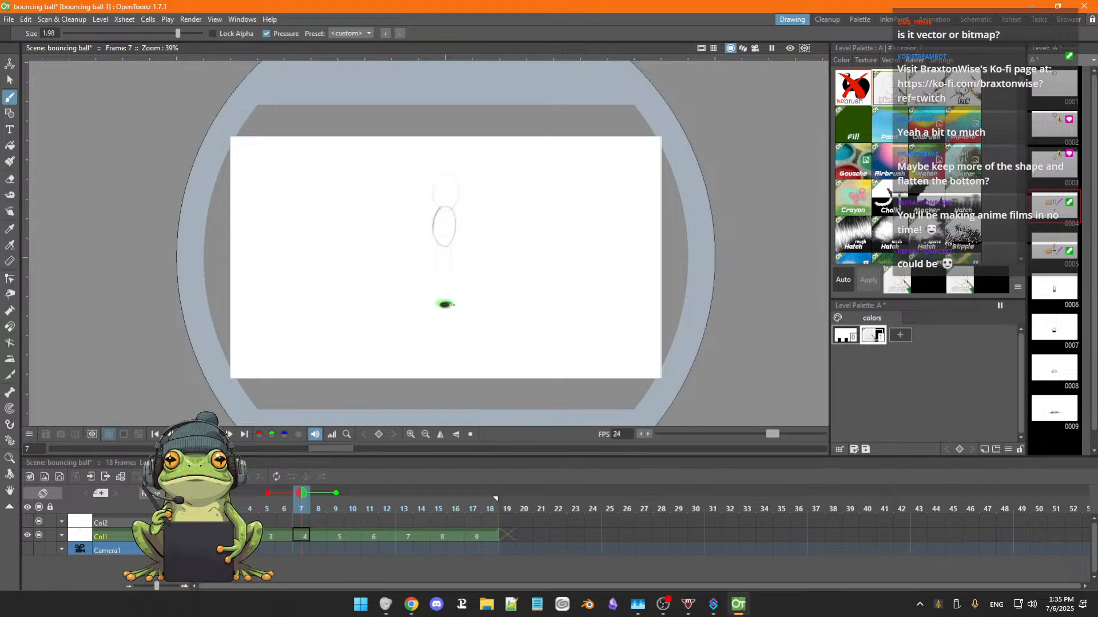
key(comma)
key(comma)
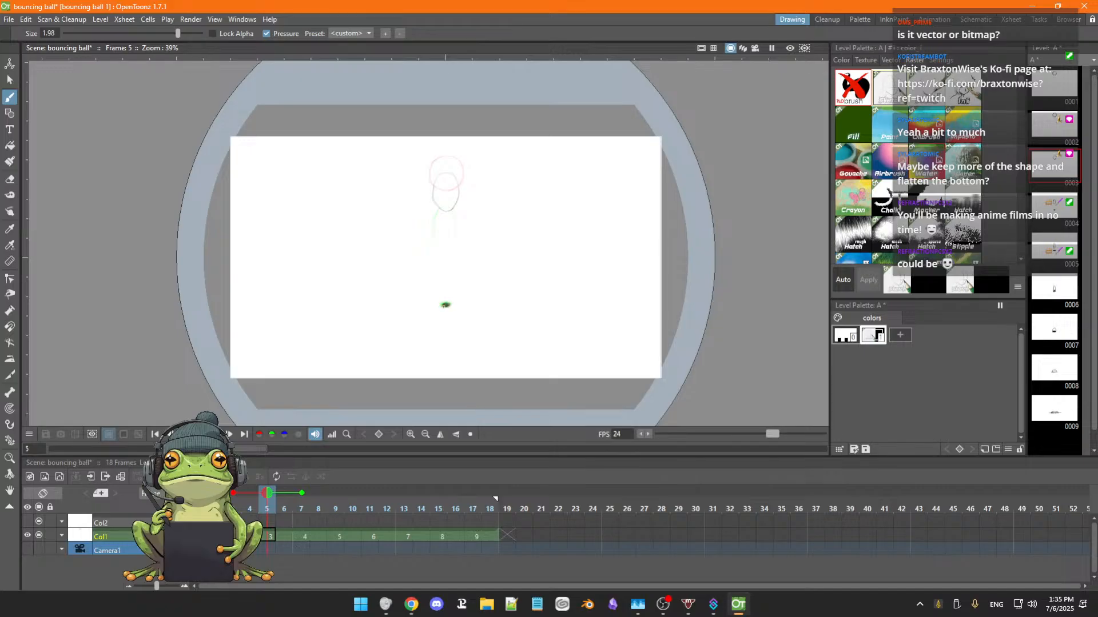
key(comma)
key(comma)
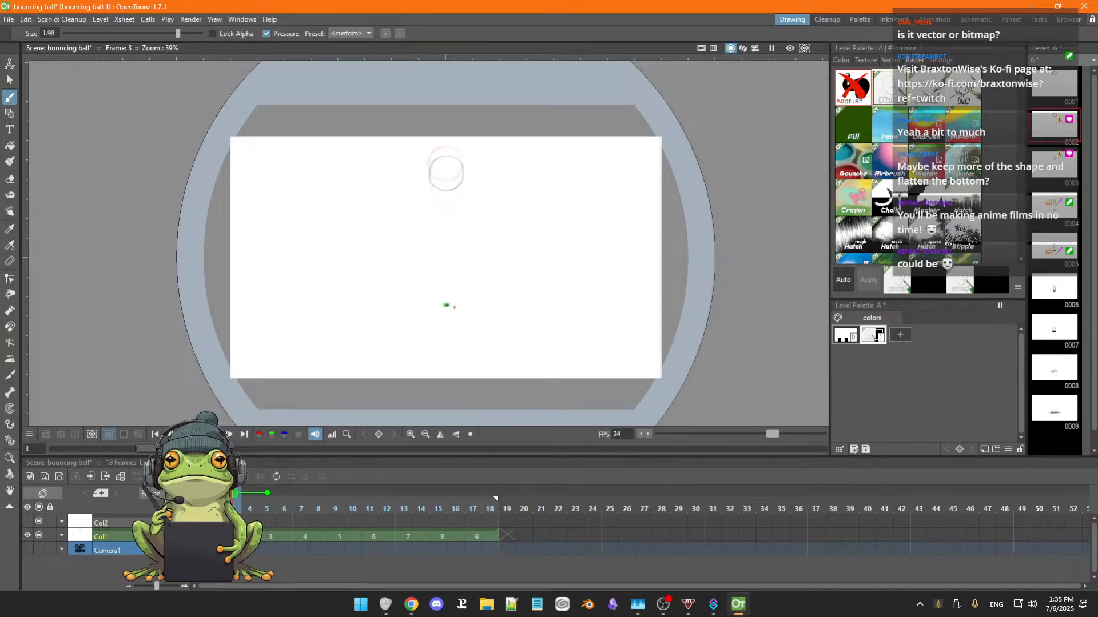
Flip through the Col1 drawings from frame 1 to the impact frames to check how the shadow grows.
key(comma)
key(comma)
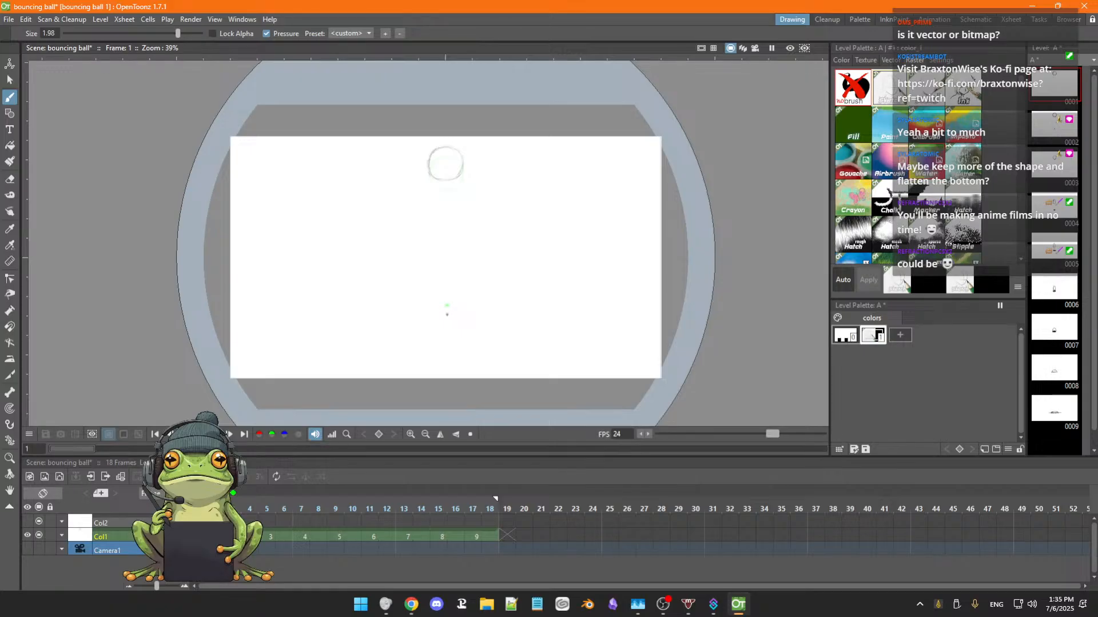
key(period)
key(period)
key(period)
key(period)
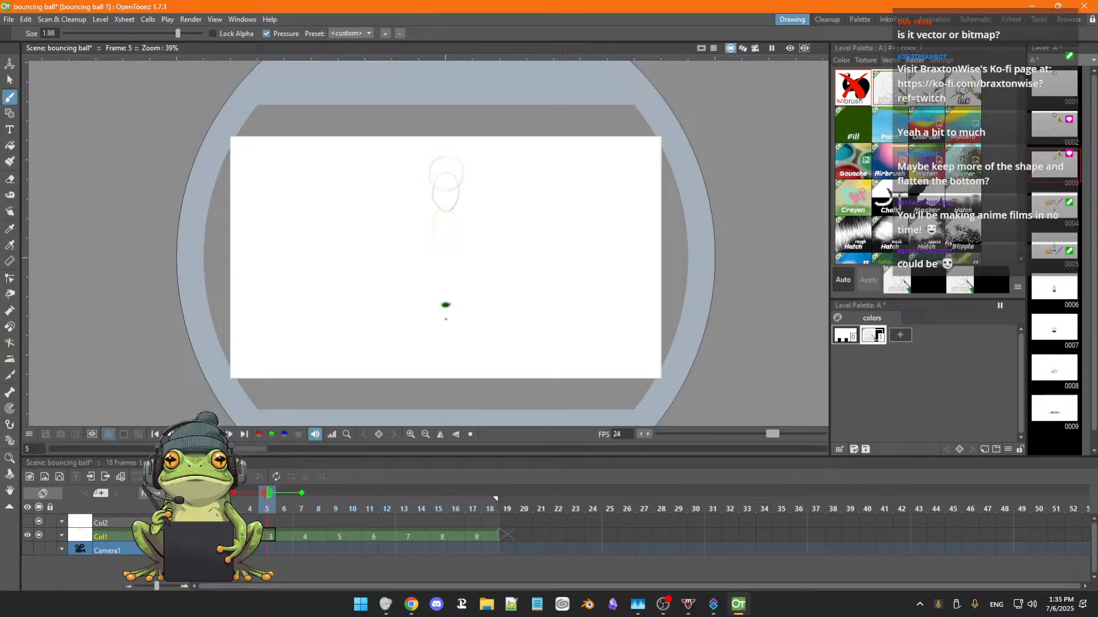
key(period)
key(period)
key(period)
key(period)
key(period)
key(period)
key(period)
key(period)
key(period)
key(period)
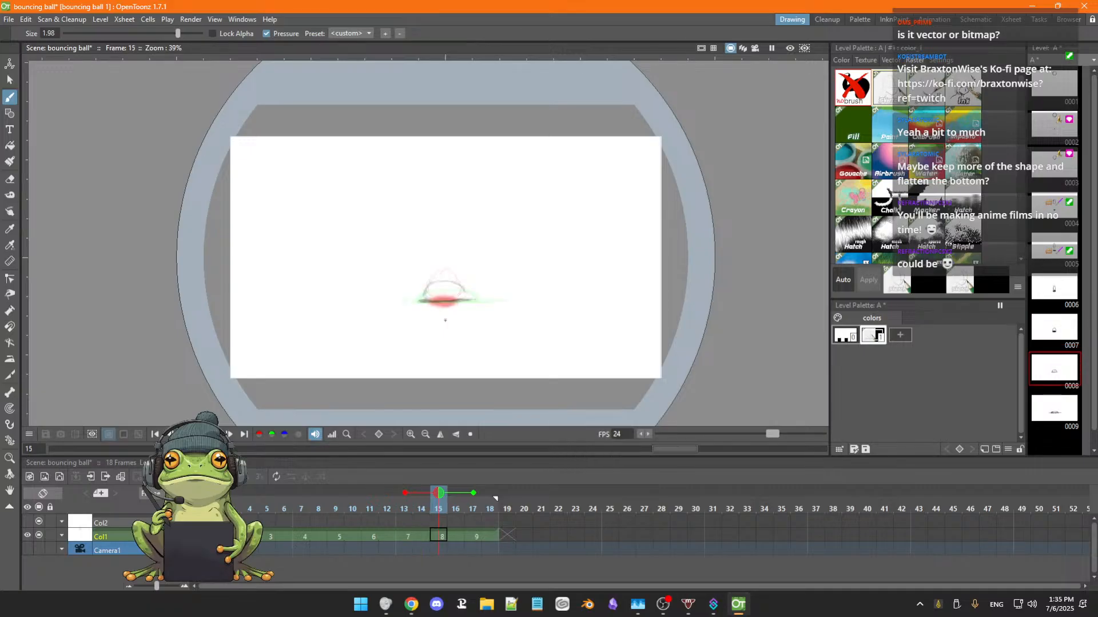
key(period)
key(period)
key(period)
key(period)
key(comma)
key(comma)
key(comma)
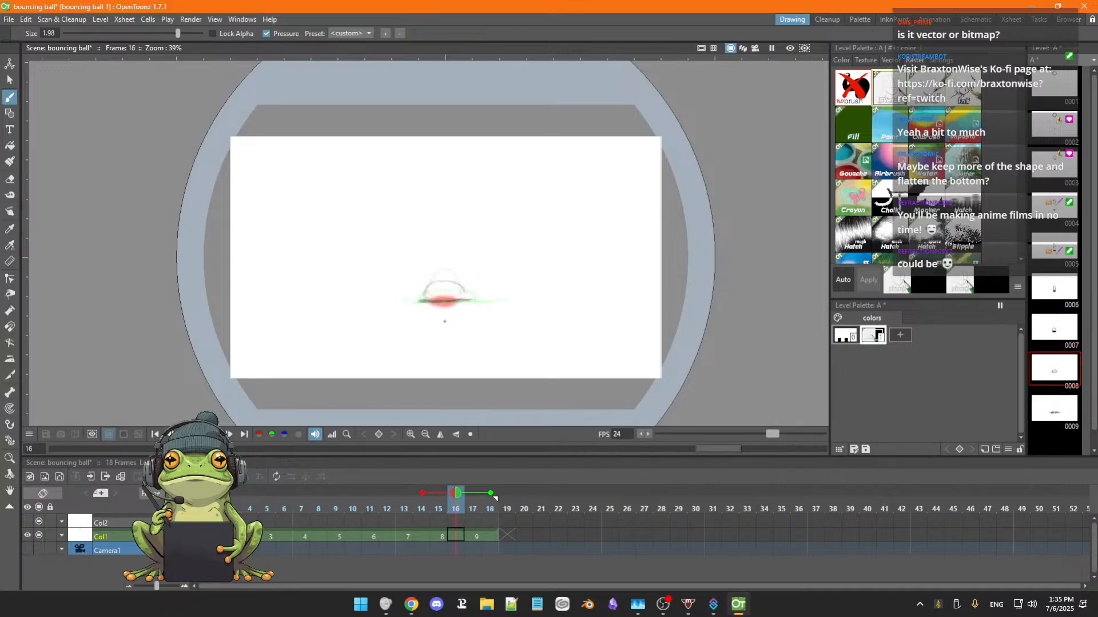
Erase the part of the shadow overlapping the ball in drawing 7 and redraw the ball's lower outline above it.
key(comma)
key(comma)
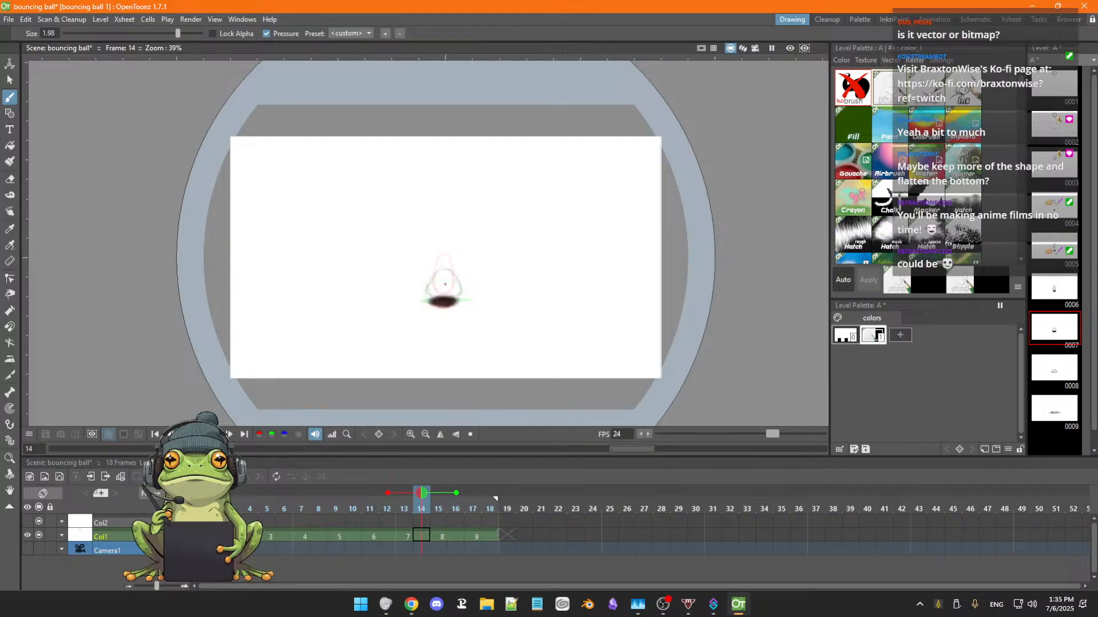
key(e)
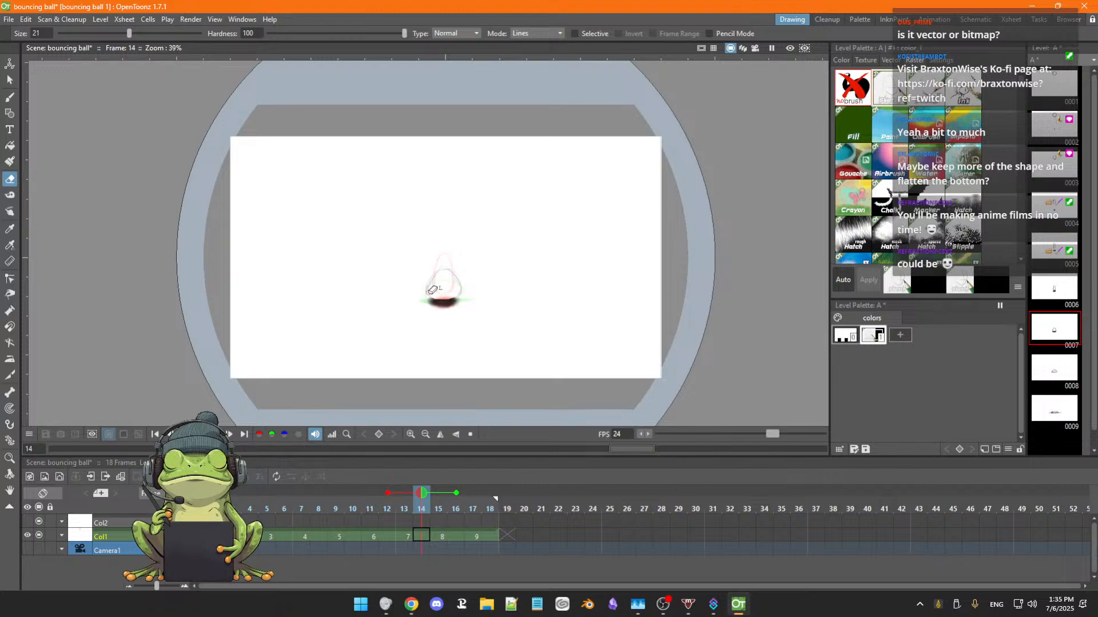
key(b)
click(436, 297)
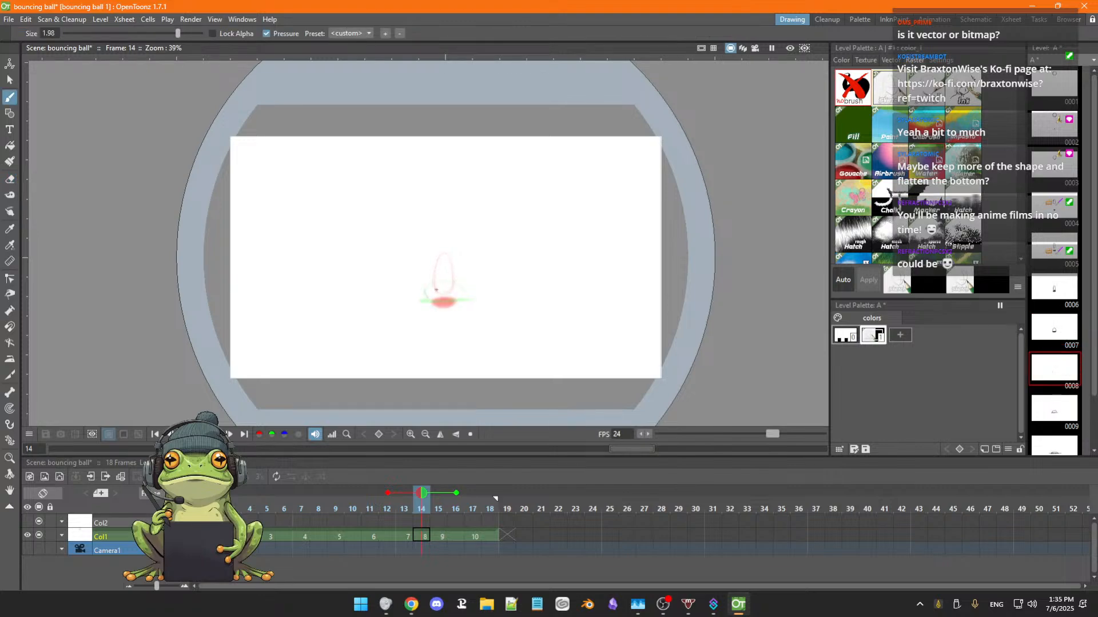
key(ctrl+z)
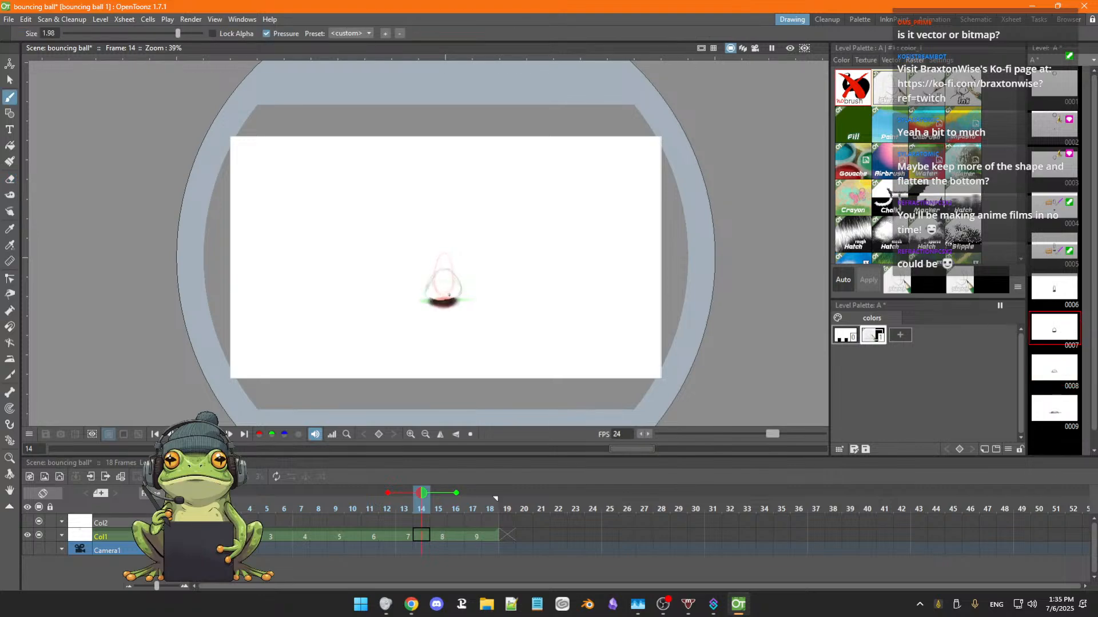
key(comma)
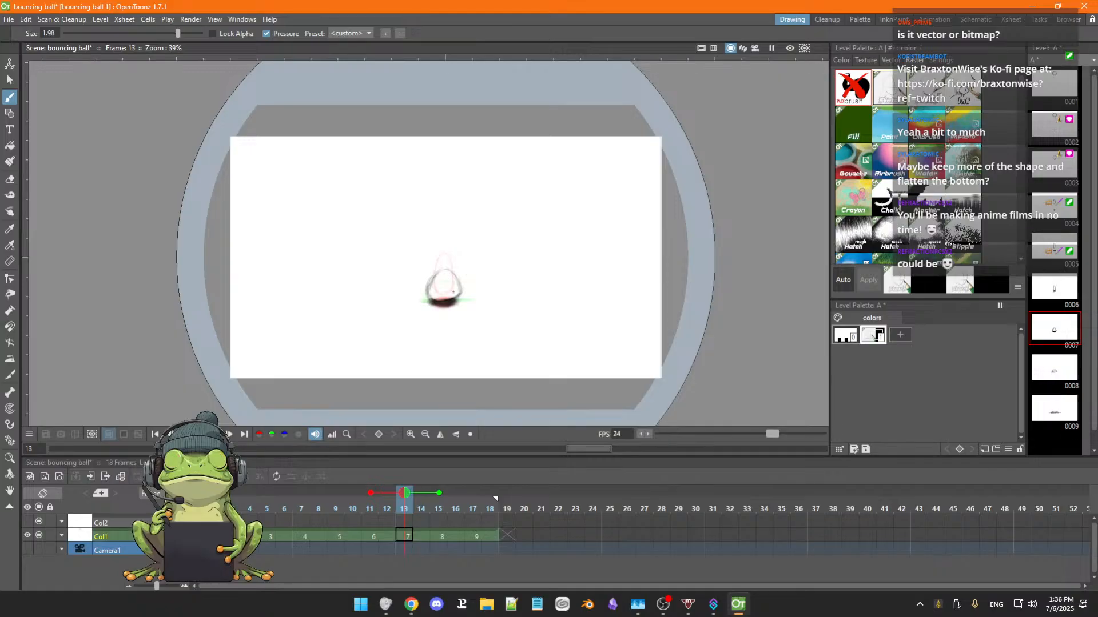
Collapse the onion-skin range to the current frame and play the animation to check the fall and shadow.
drag(371, 496, 405, 493)
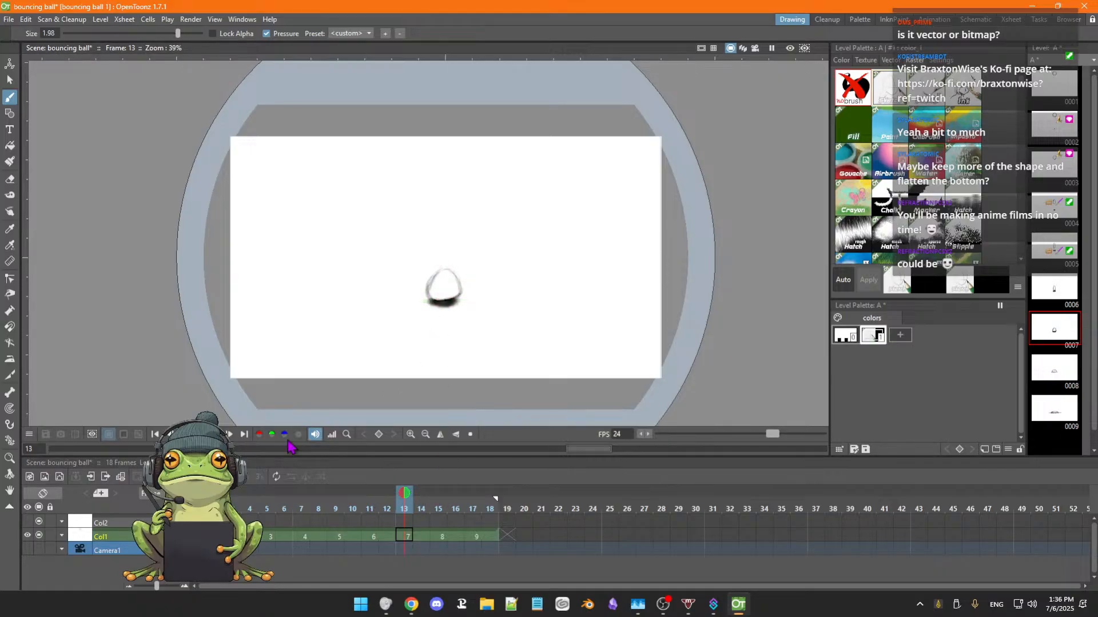
click(229, 435)
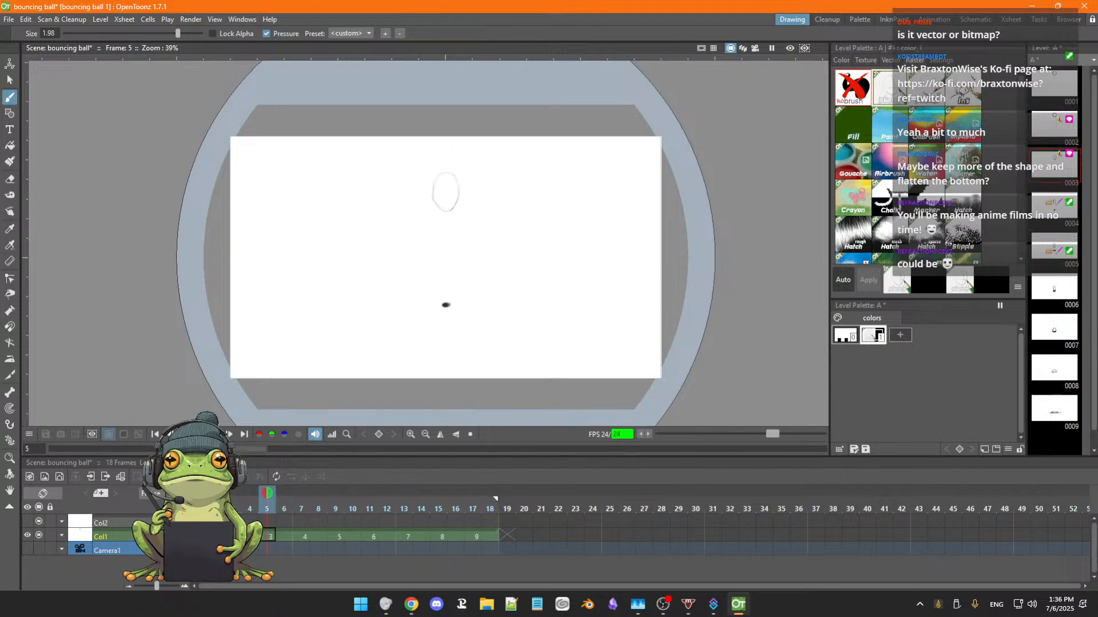
click(233, 435)
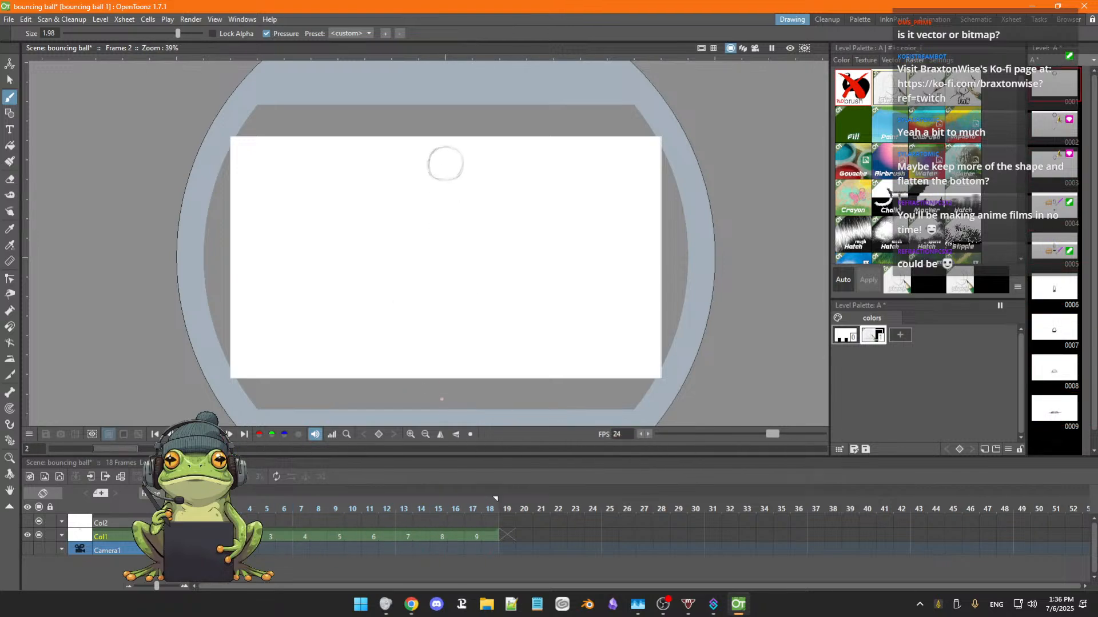
Erase the outer ends of the ground lines beside the squashed ball in drawing 9 at frame 17 and redraw its base line.
click(476, 535)
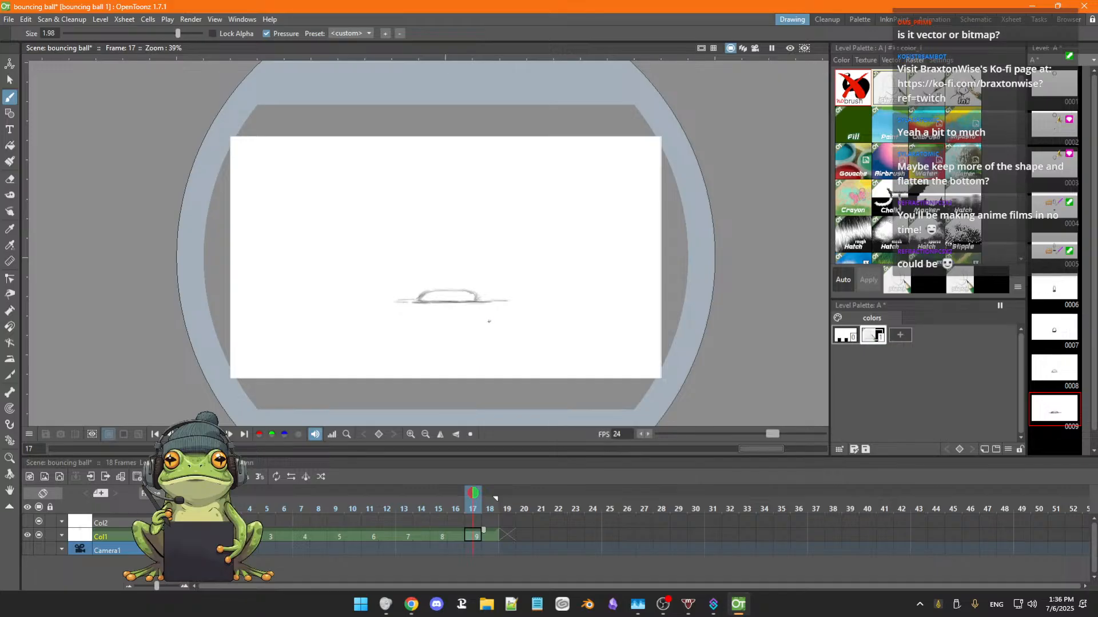
key(a)
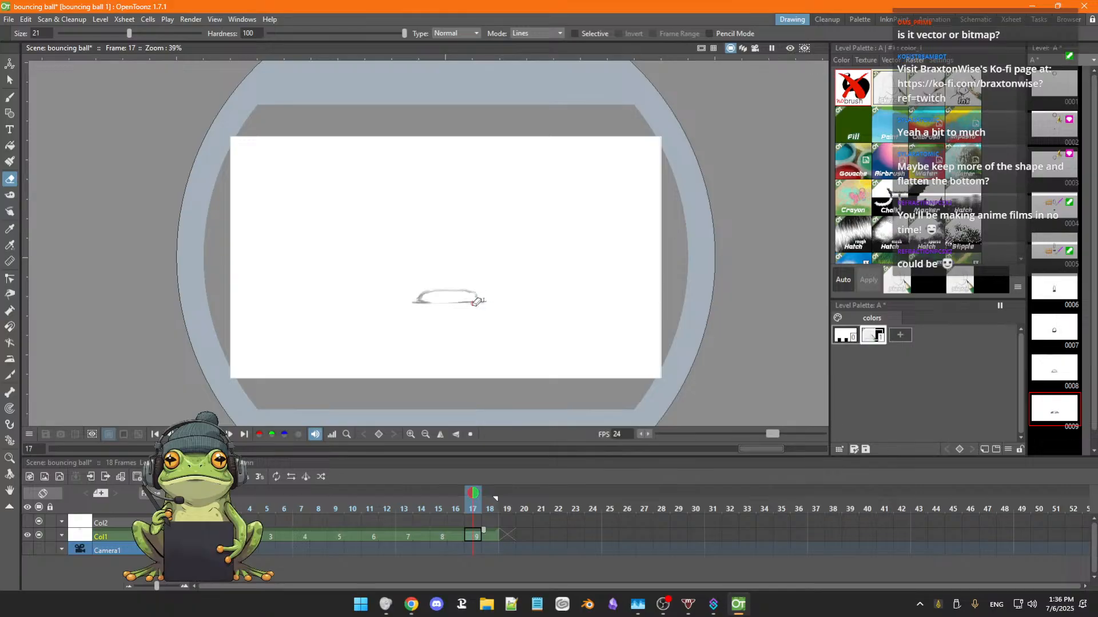
key(b)
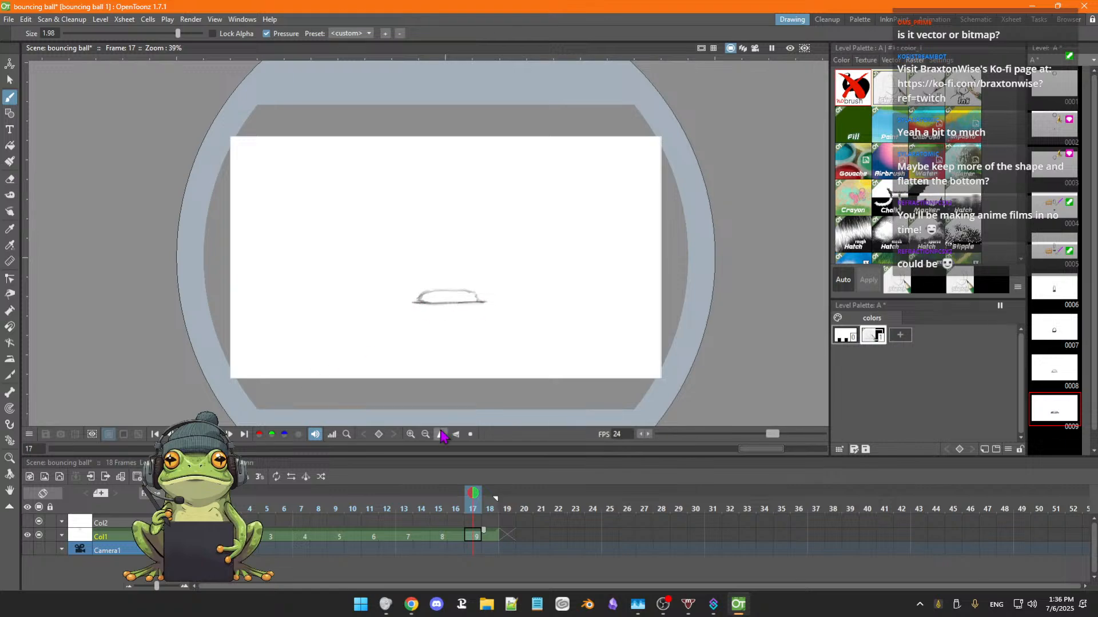
Apply Swing to the Col1 cells of frames 1 to 18 so the drawings repeat in reverse order after the impact.
key(p)
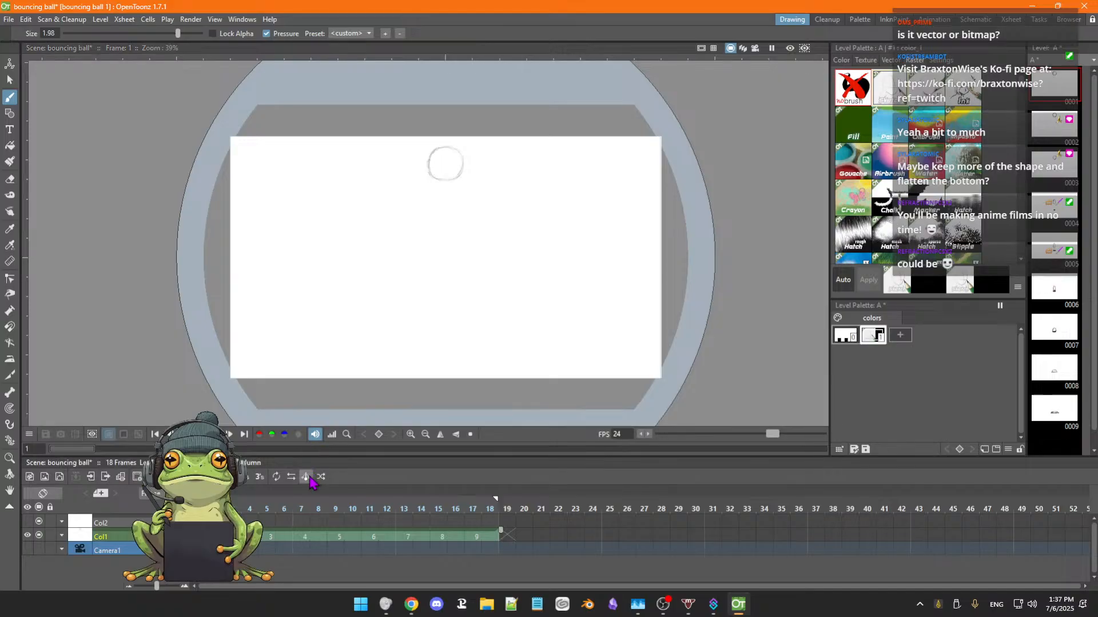
click(306, 477)
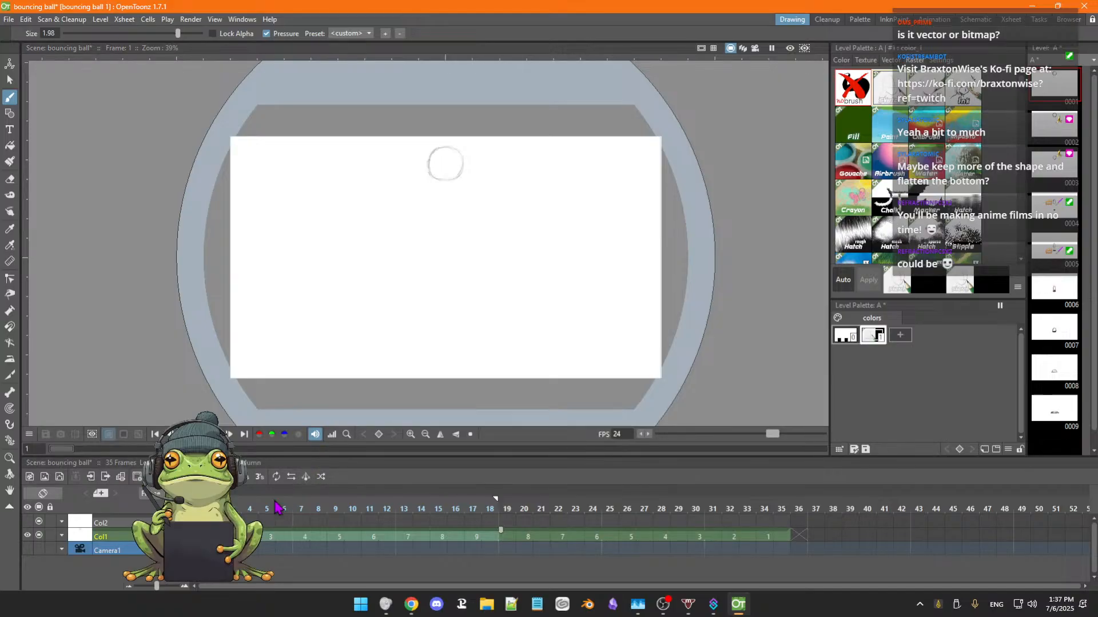
click(198, 536)
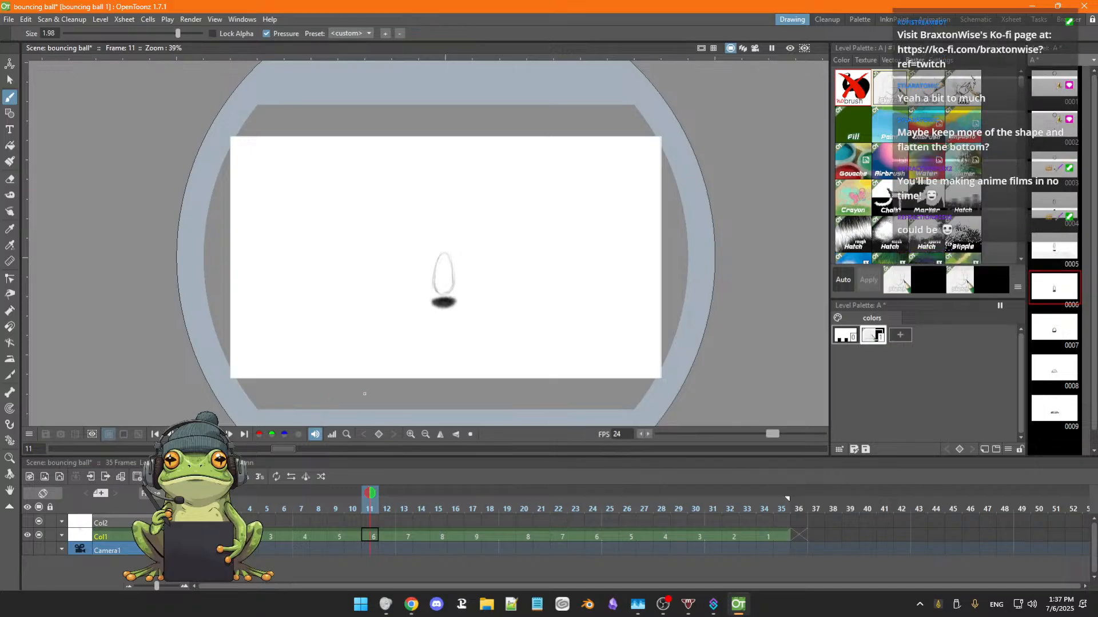
Play the extended sequence in a loop to check the ball's complete fall and rebound.
click(214, 434)
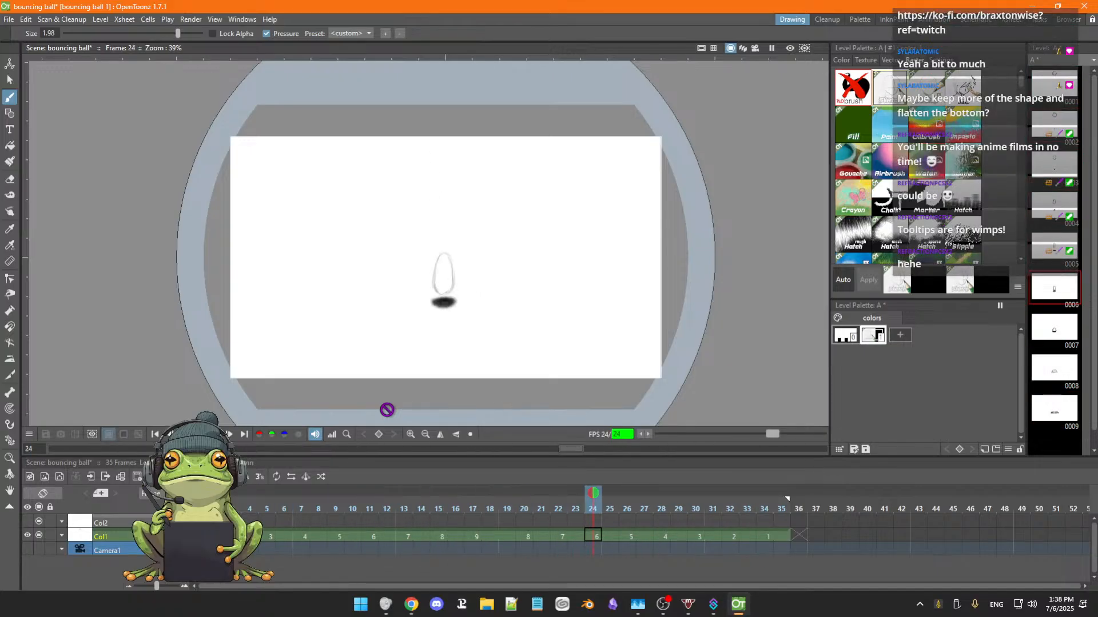
scroll(387, 411, down, 1)
scroll(386, 410, down, 1)
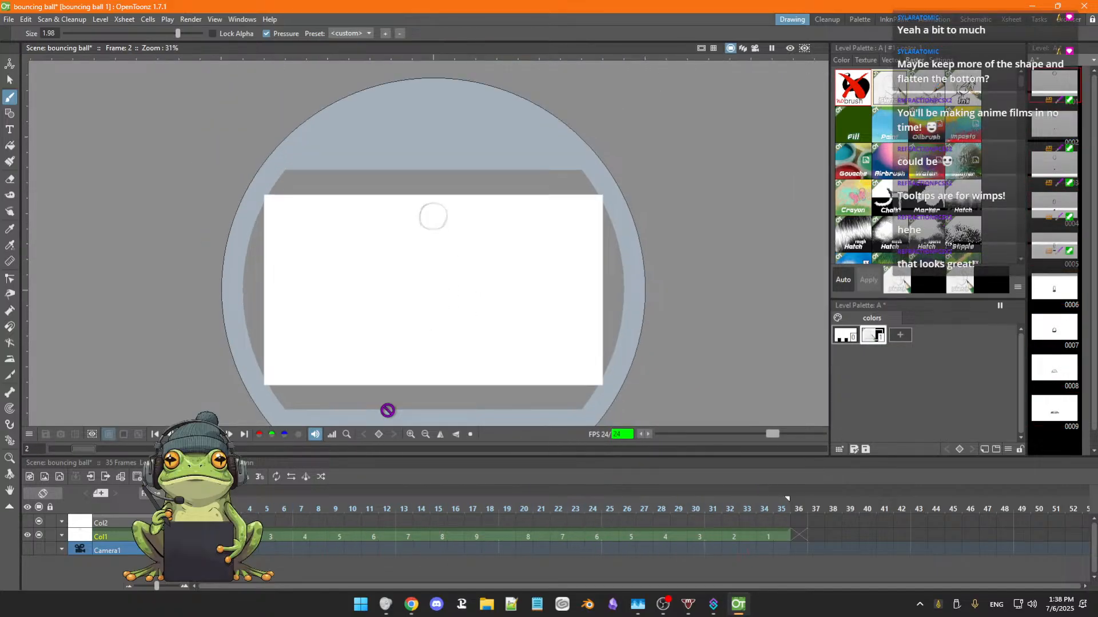
scroll(387, 409, up, 2)
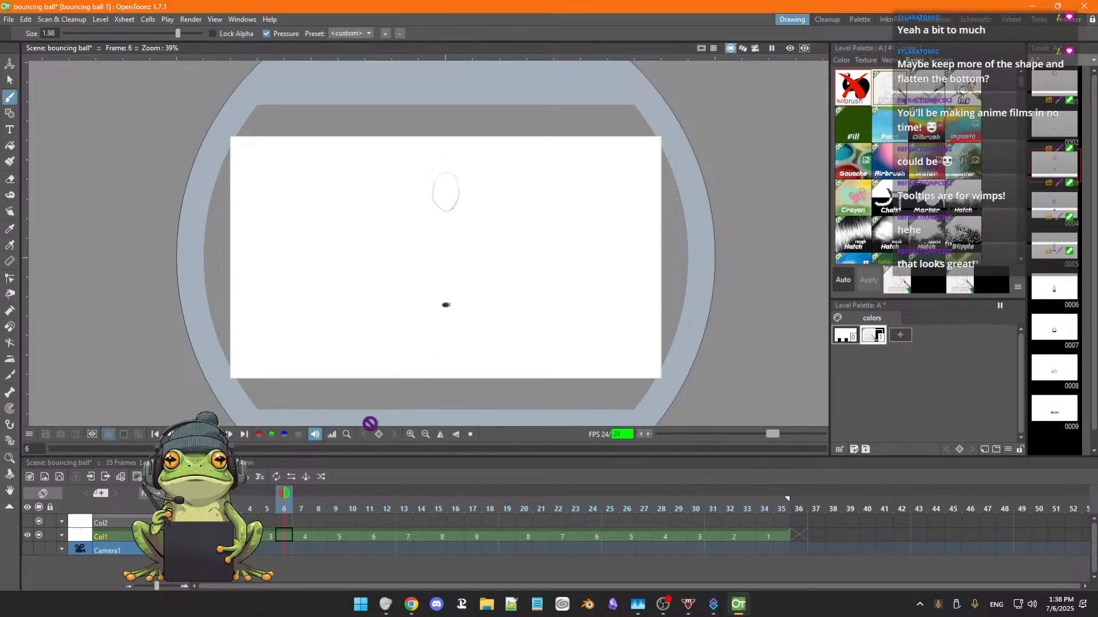
Compare the 3D view with the camera stand view during playback, ending in the camera stand view with playback stopped.
click(744, 49)
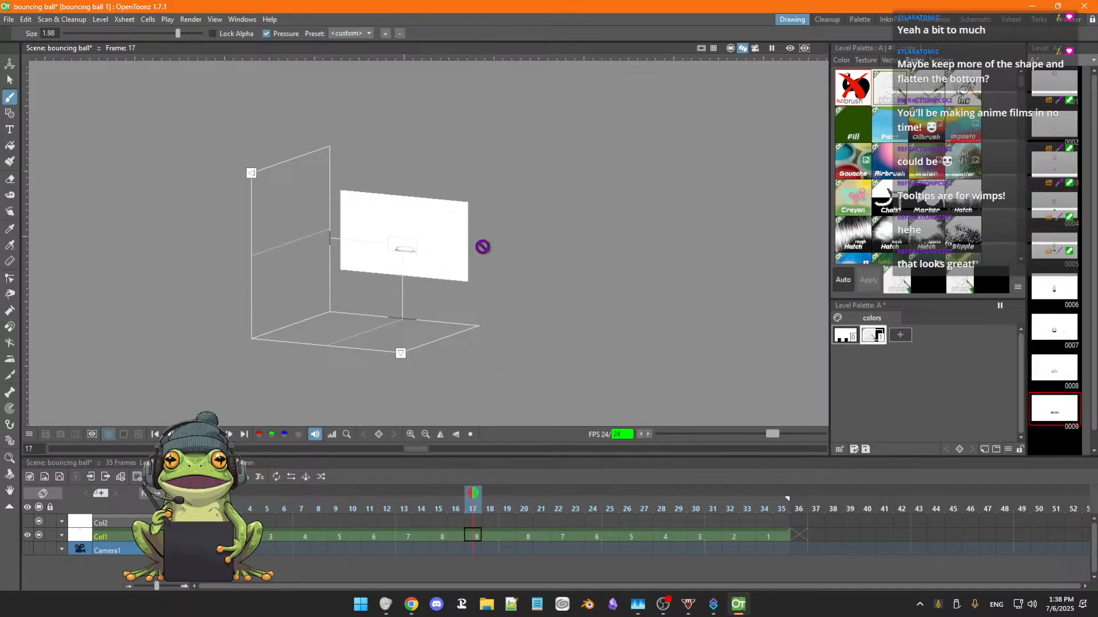
click(731, 50)
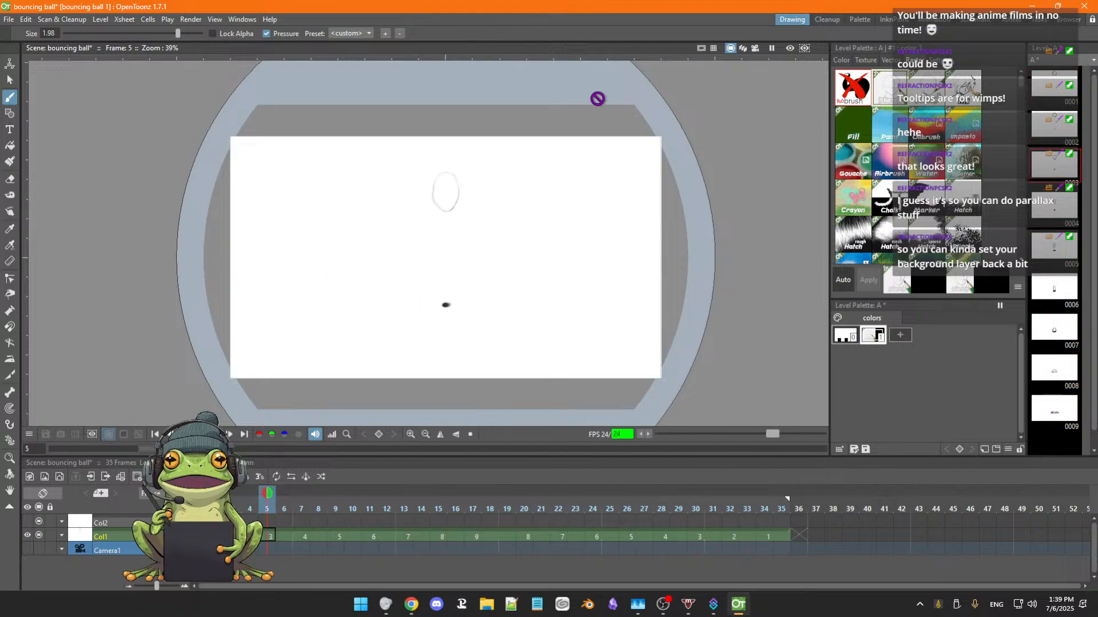
click(743, 48)
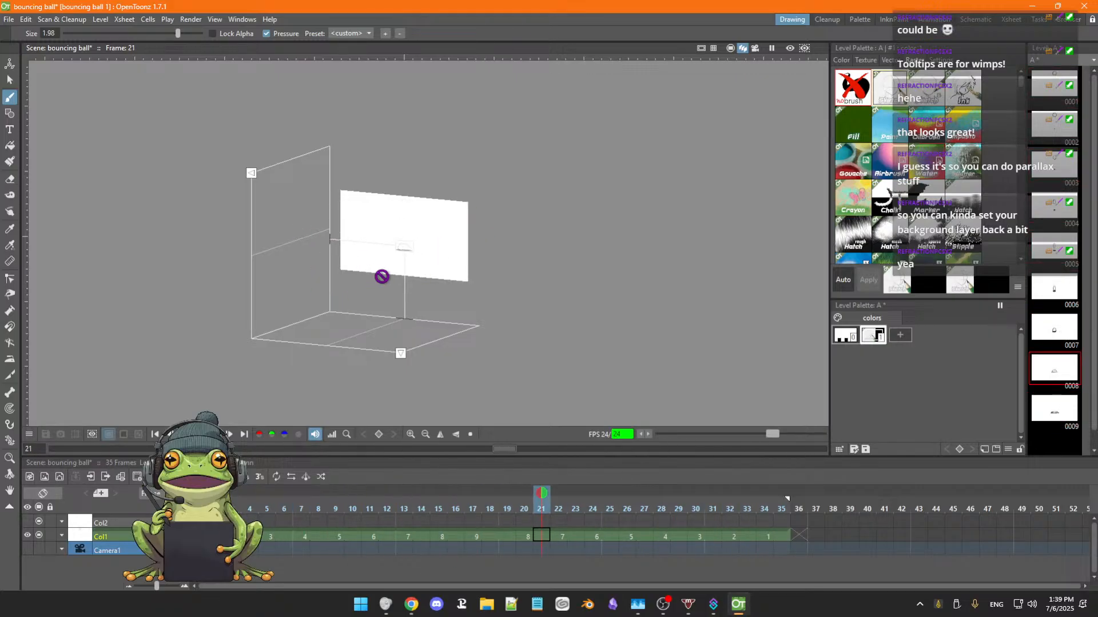
click(732, 49)
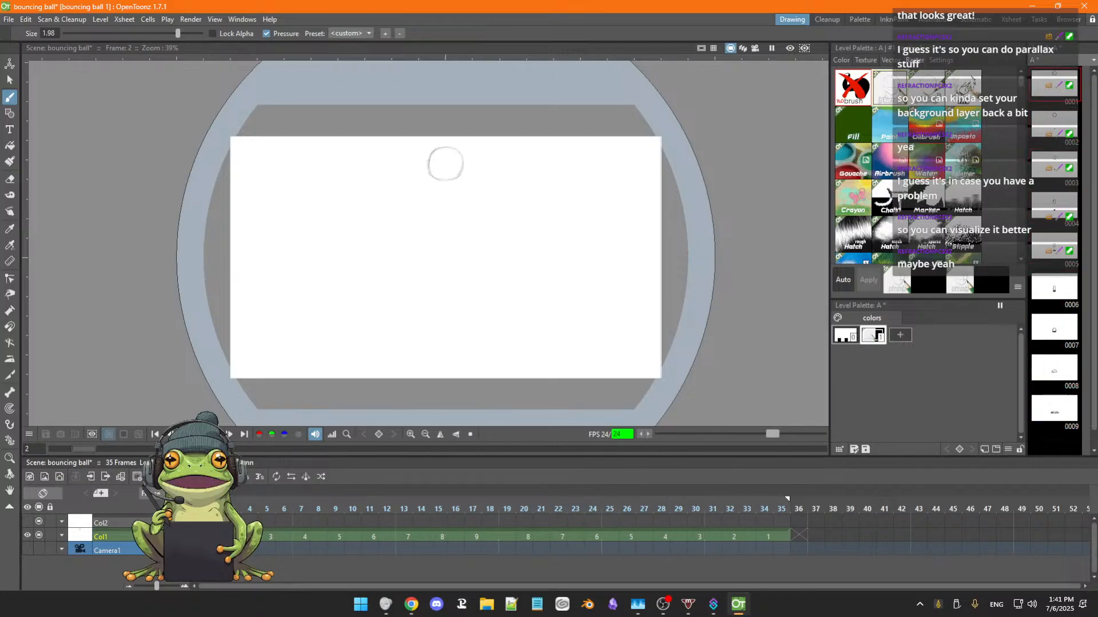
key(p)
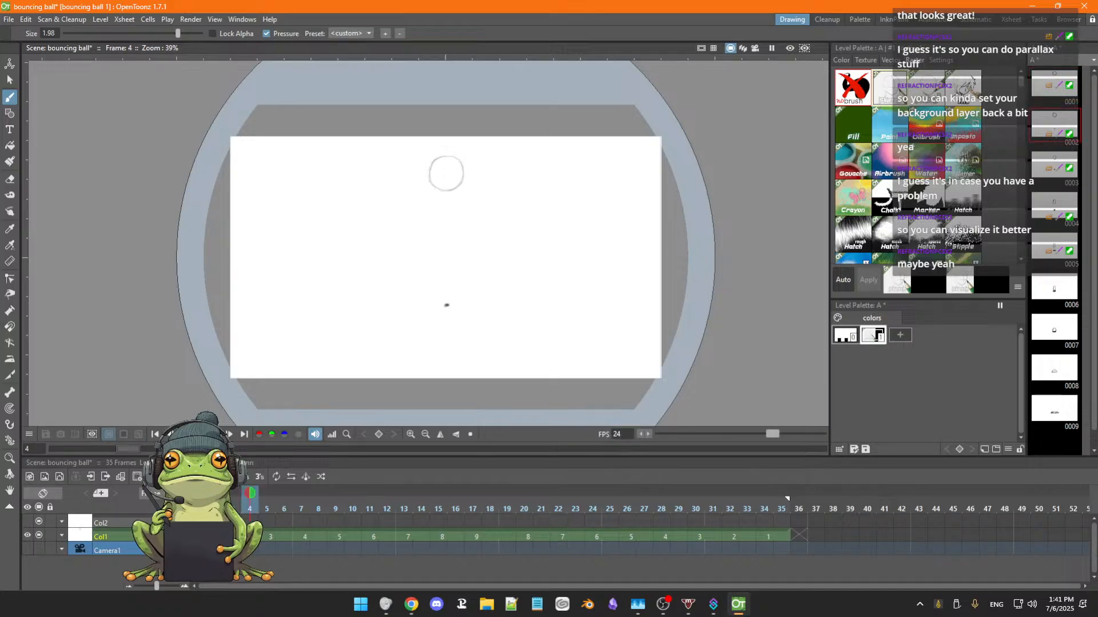
Return to frame 1 and save the scene together with its drawing level.
click(155, 434)
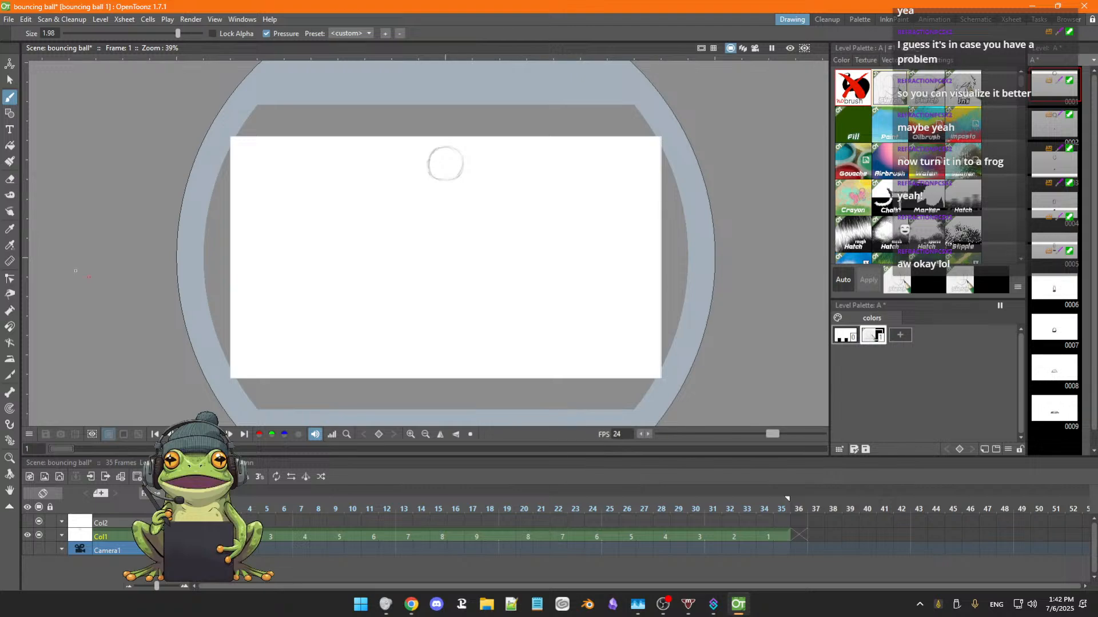
click(9, 20)
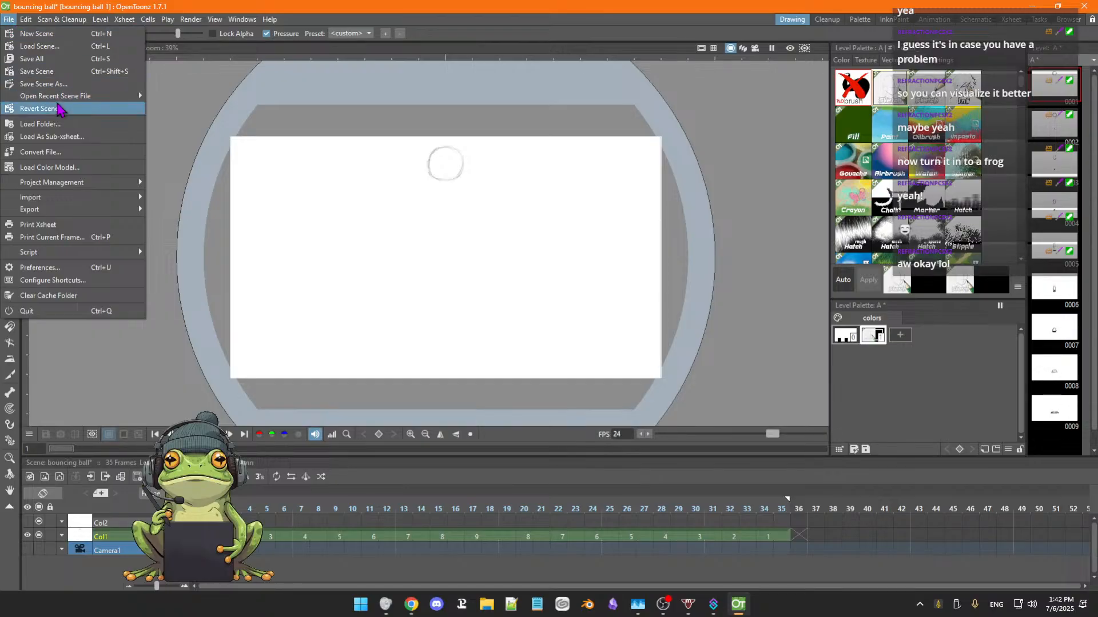
mouse_move(60, 98)
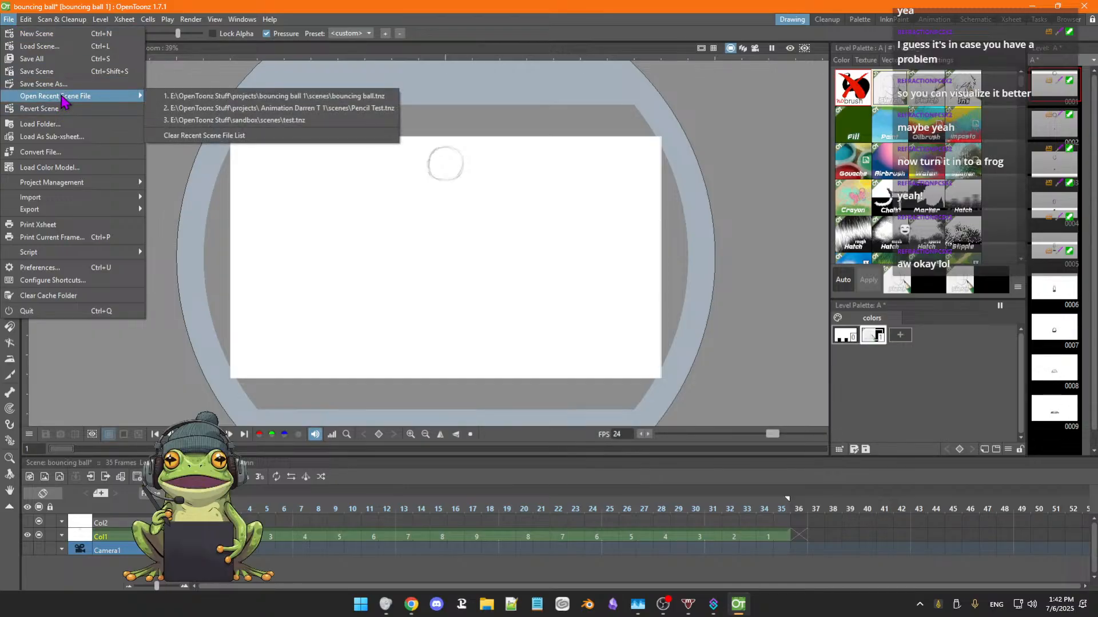
click(436, 28)
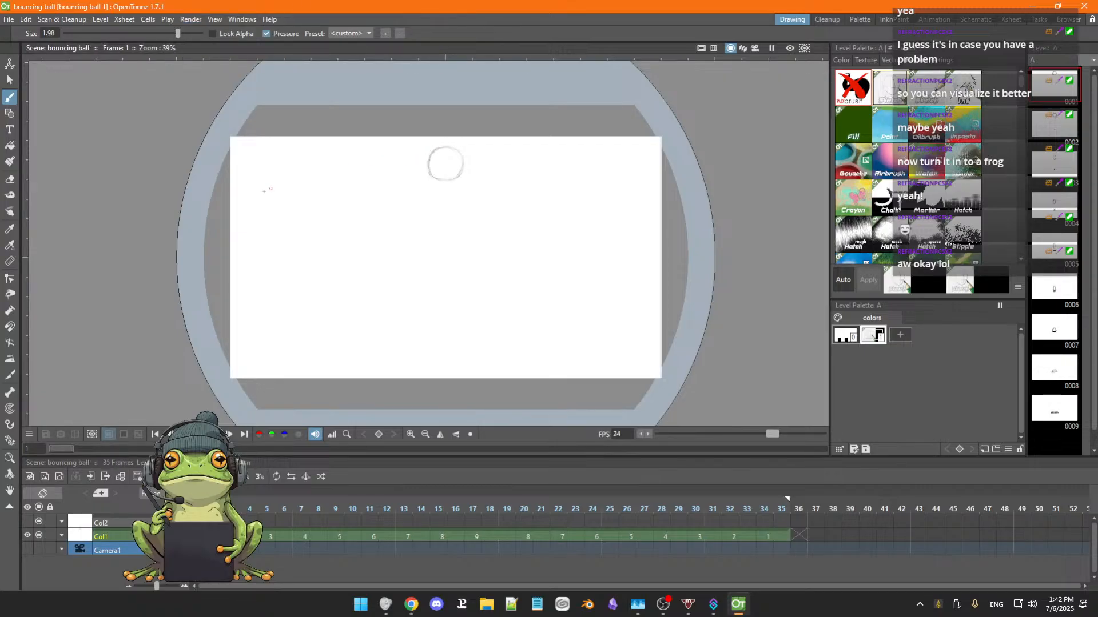
click(9, 21)
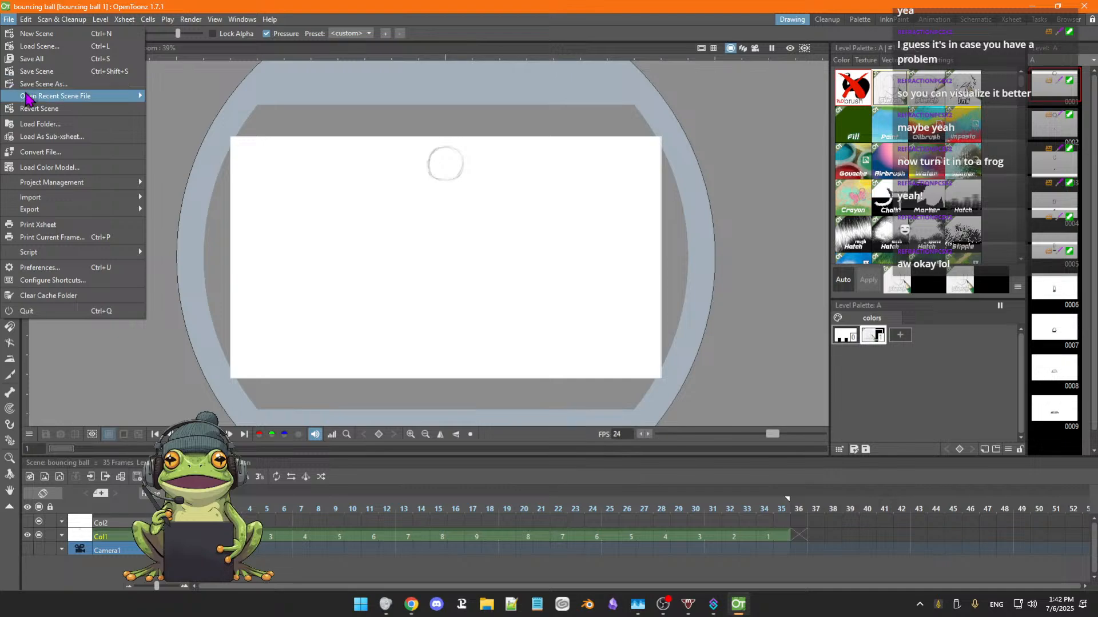
mouse_move(26, 99)
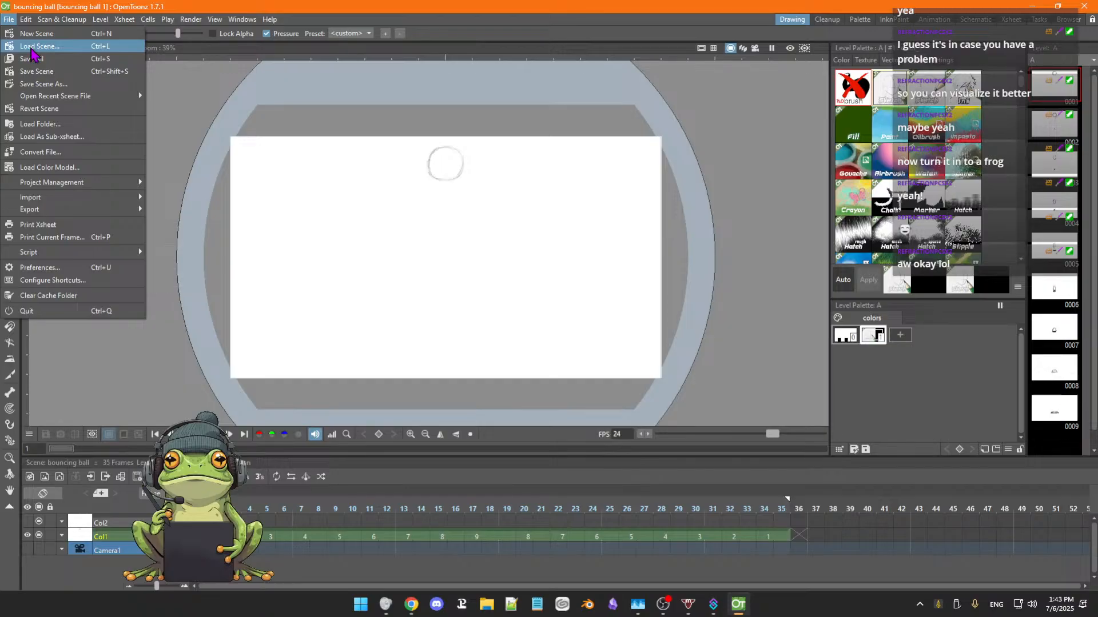
mouse_move(23, 21)
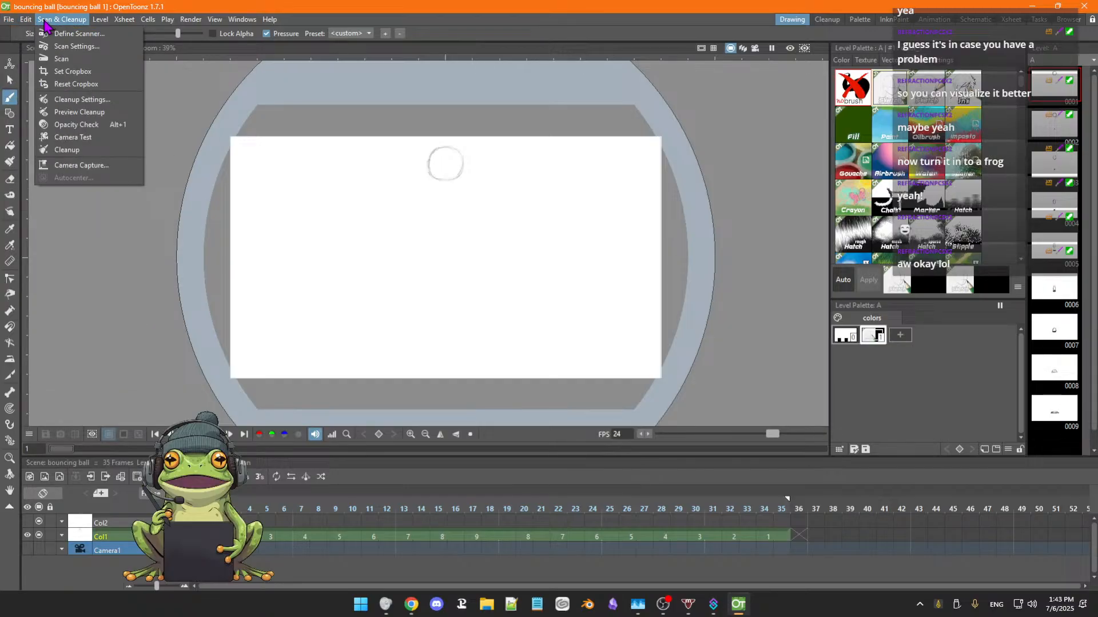
mouse_move(8, 25)
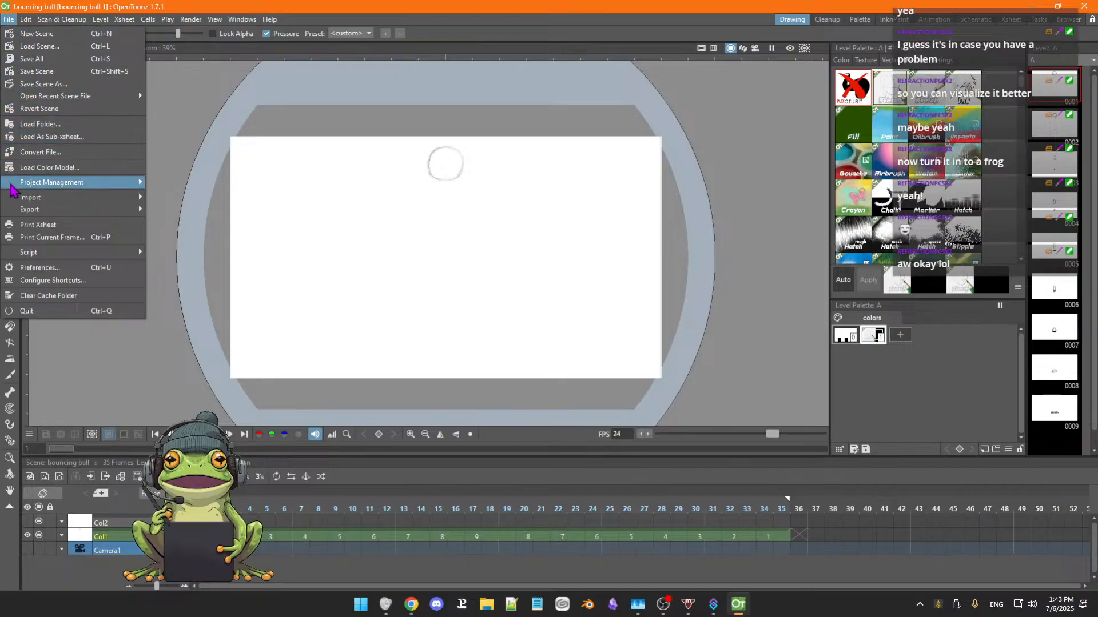
mouse_move(14, 186)
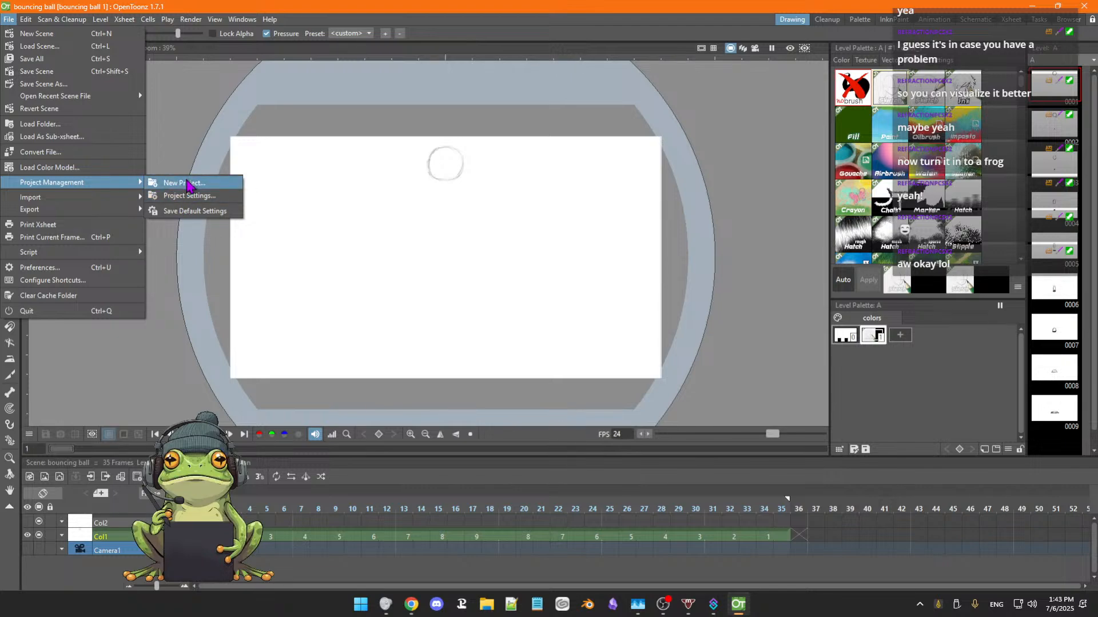
click(188, 184)
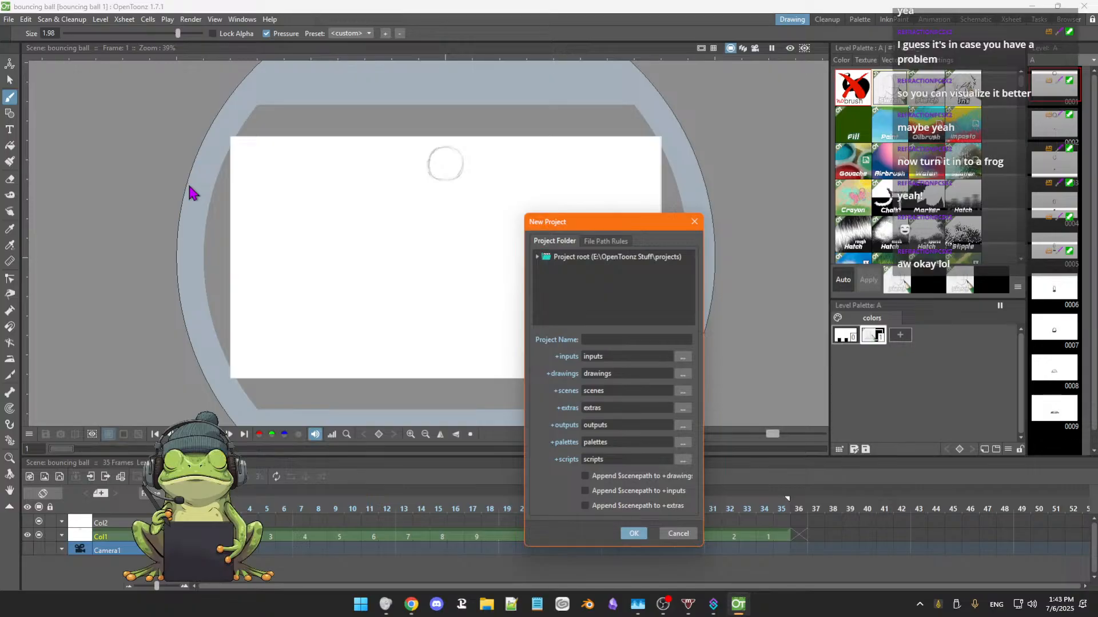
click(598, 339)
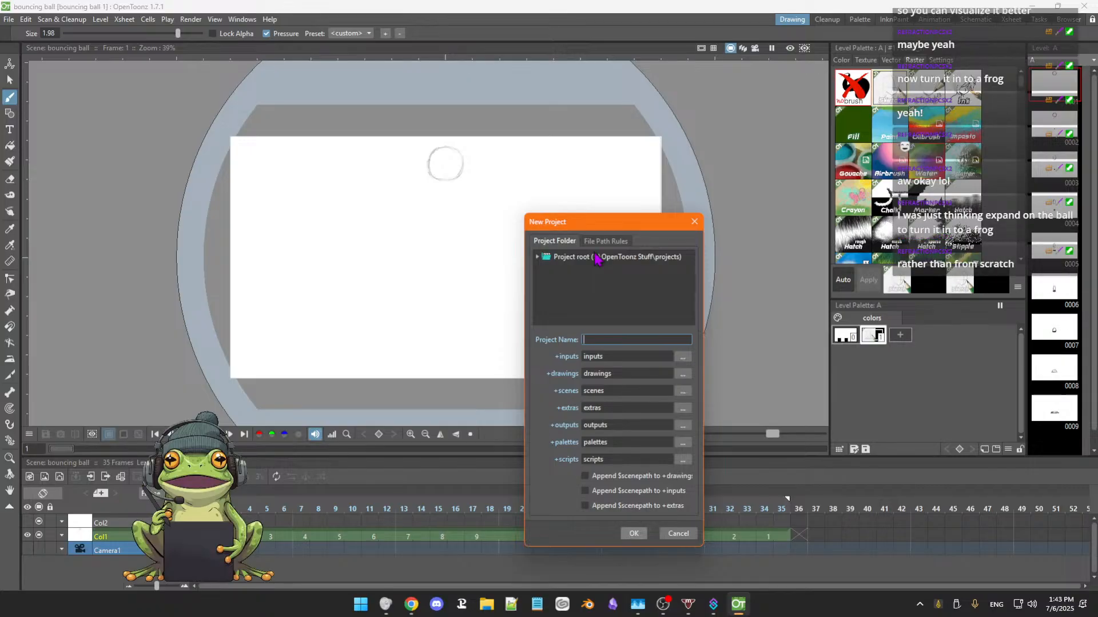
click(678, 534)
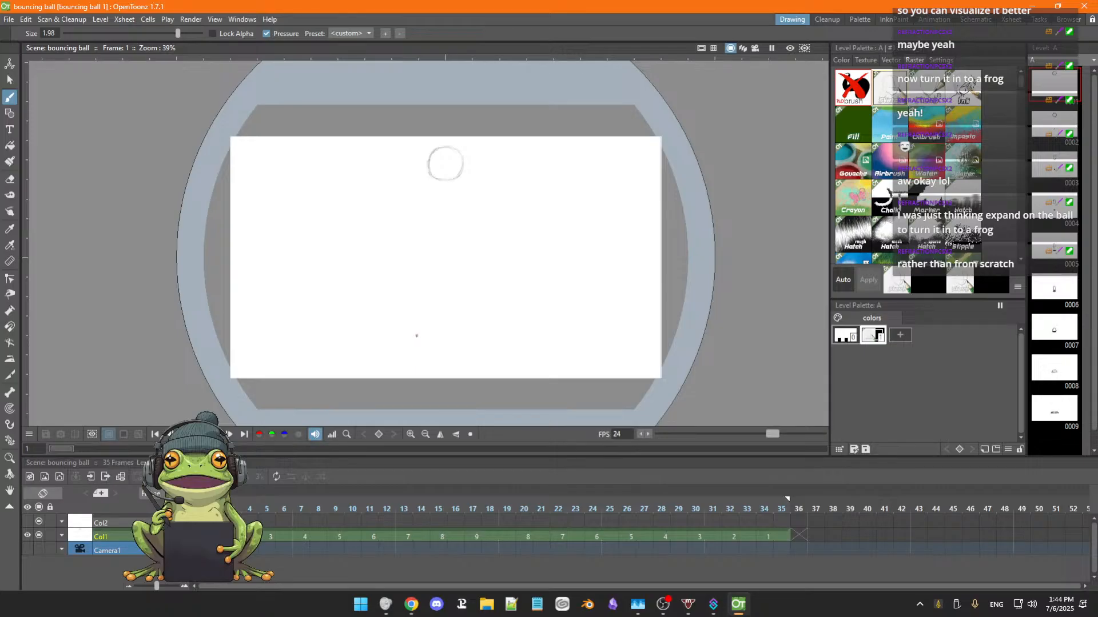
Step back and forth through frames 1 to 6 to examine the start of the ball's fall, ending on frame 1.
key(Right)
key(Right)
key(Left)
key(Left)
key(Right)
key(Right)
key(Right)
key(Right)
key(Right)
key(Right)
key(Right)
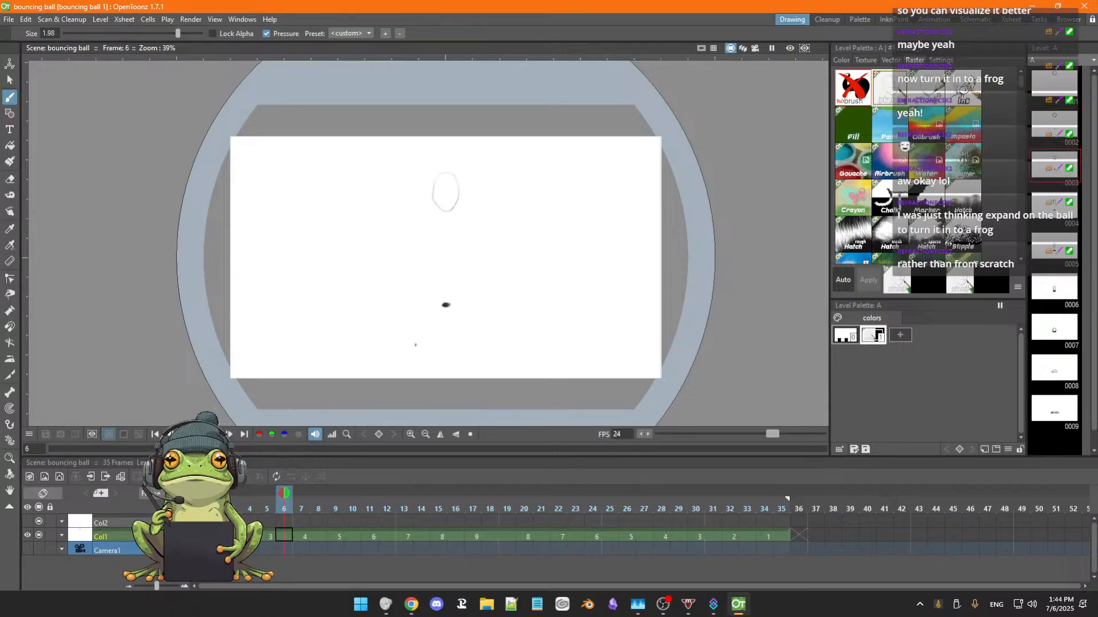
key(Left)
key(Left)
key(Left)
key(Left)
key(Left)
key(Left)
key(Left)
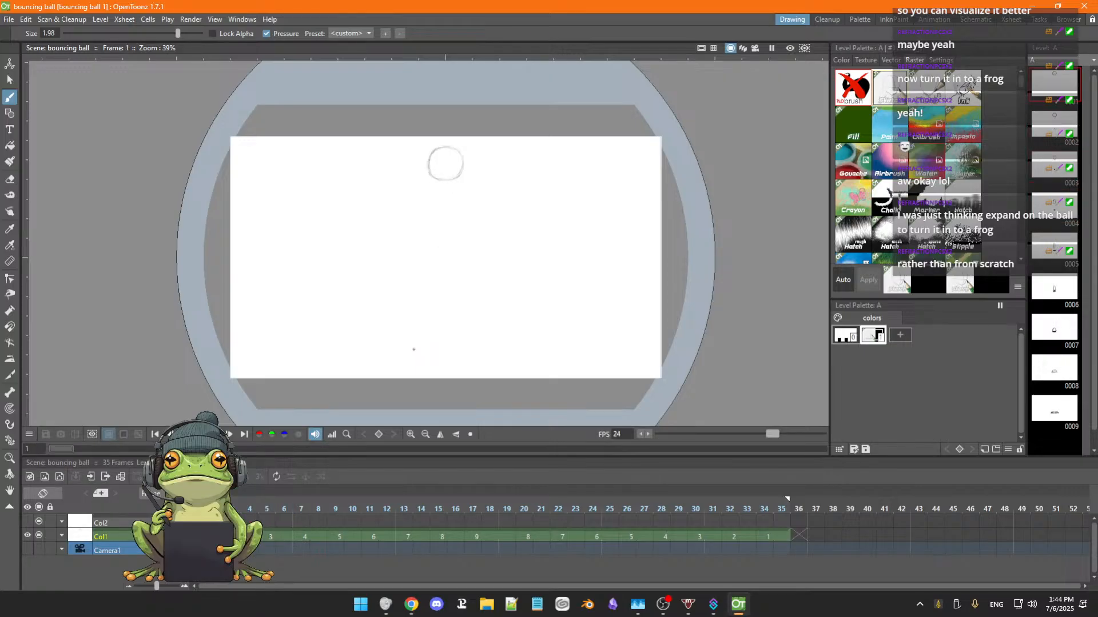
key(Right)
key(Right)
key(Right)
key(Right)
key(Right)
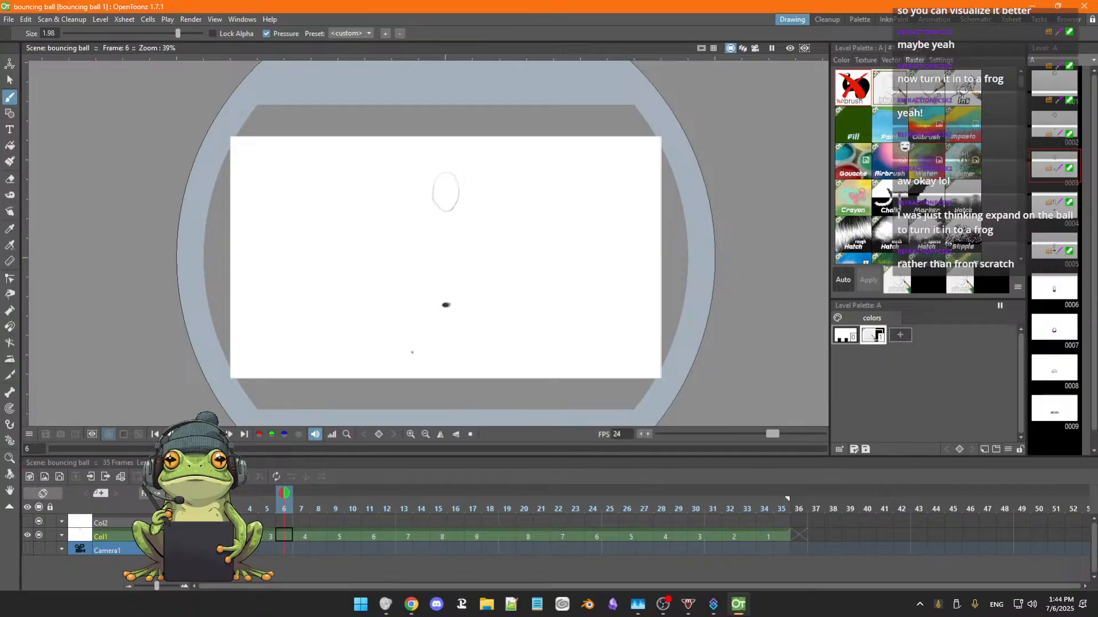
key(Left)
key(Left)
key(Left)
key(Left)
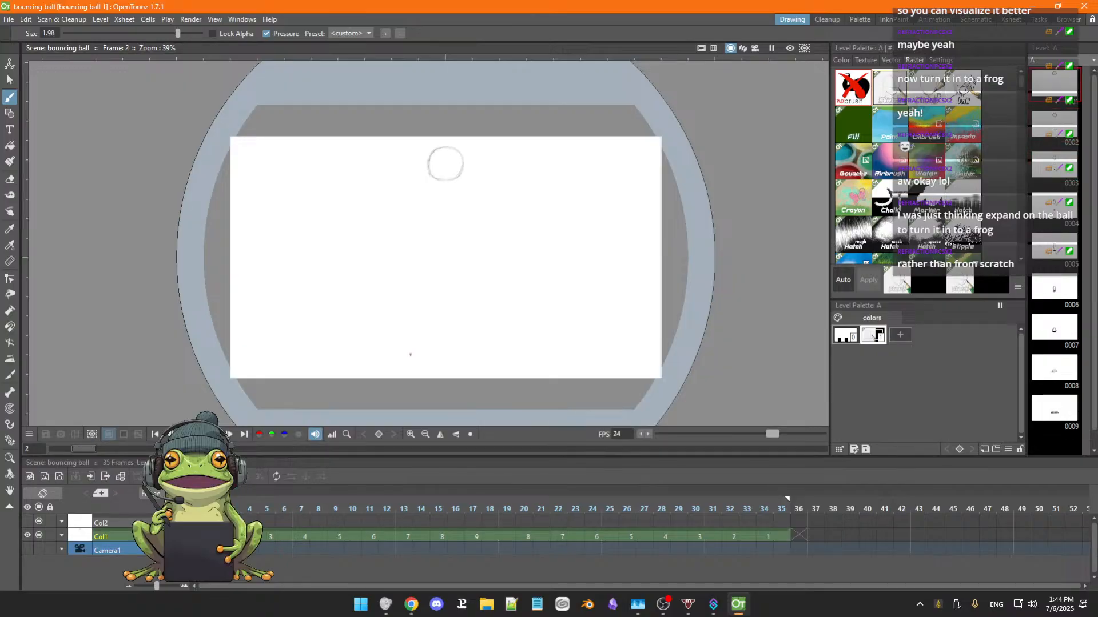
key(Left)
Reinforce the upper-left edge of the ball's outline in frame 1 with the brush.
scroll(408, 341, up, 3)
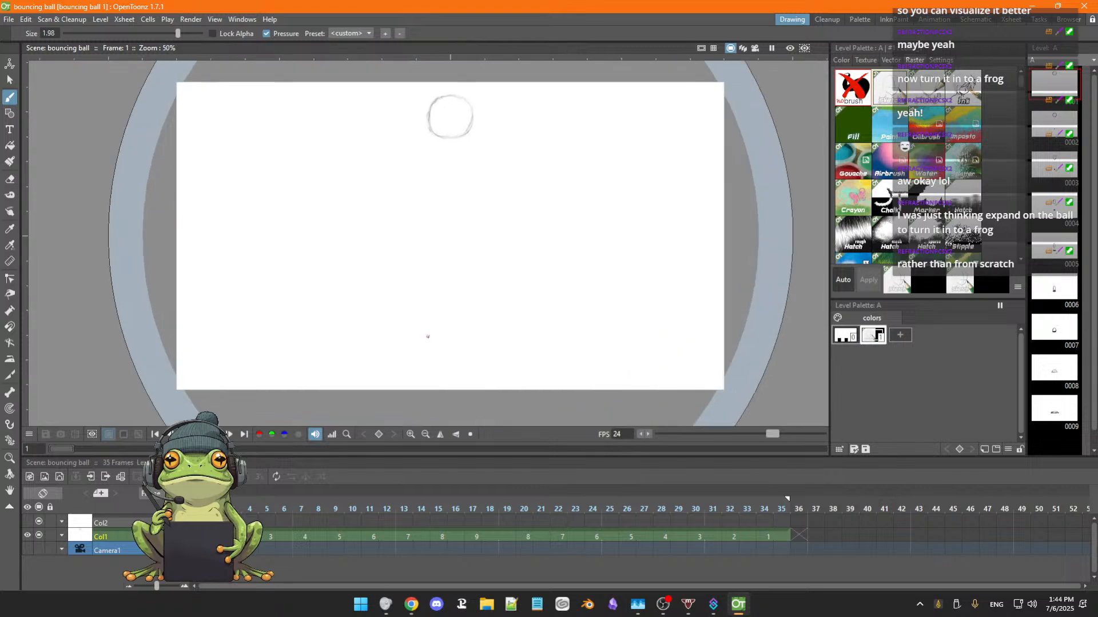
key(space)
drag(461, 299, 495, 351)
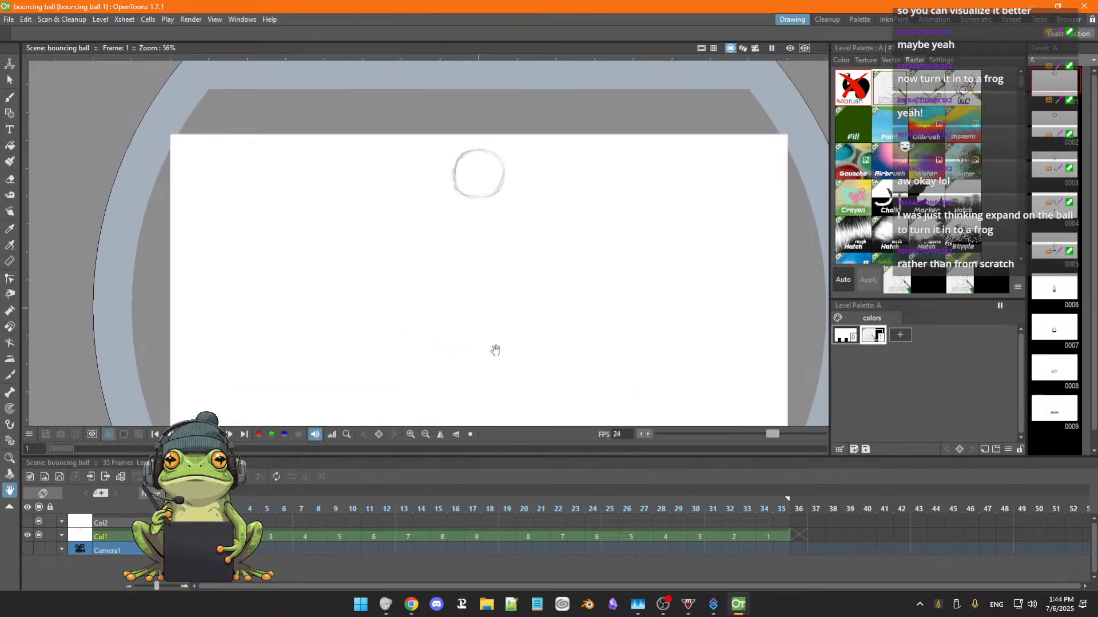
key(space)
drag(487, 248, 490, 289)
scroll(485, 276, up, 2)
key(space)
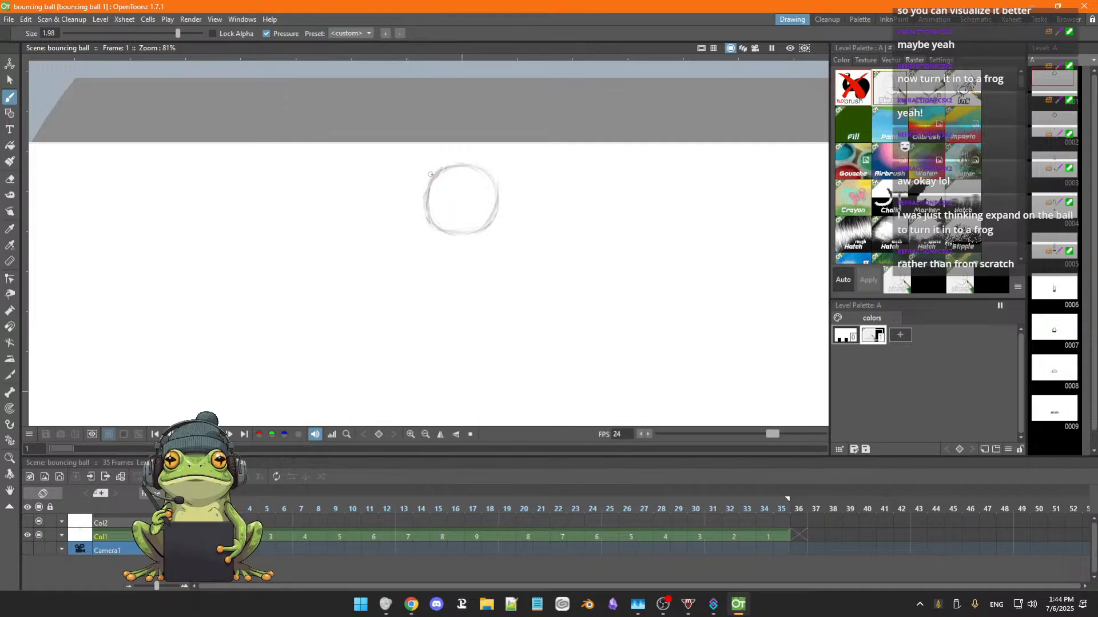
drag(436, 173, 442, 169)
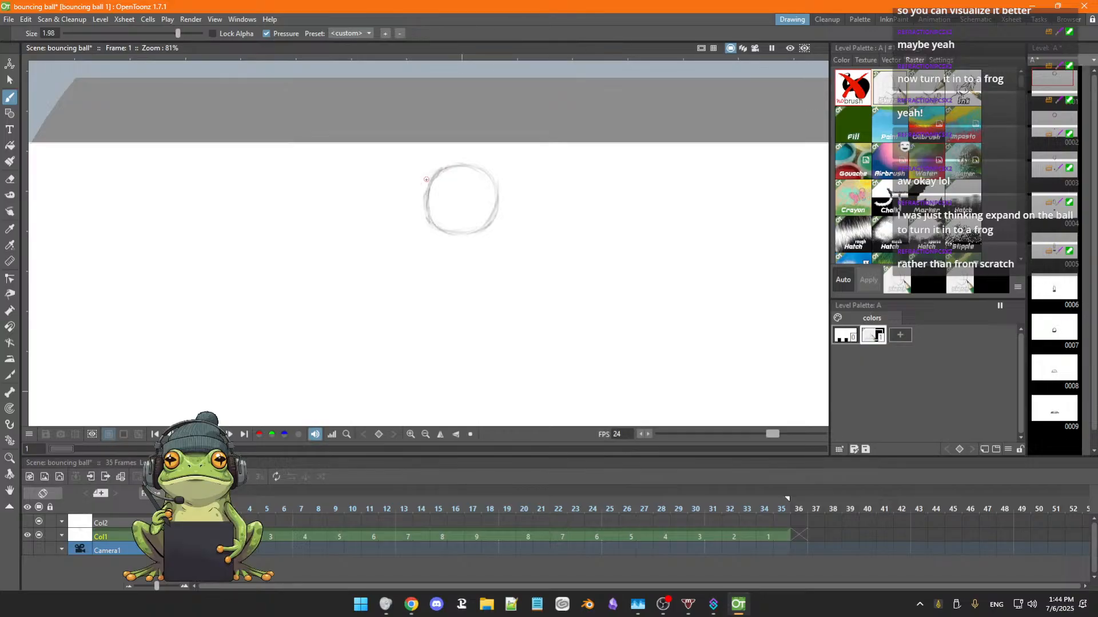
Set the brush size to -0.06, making trial strokes on the blank area beside the ball and undoing them.
mouse_move(324, 216)
mouse_down()
mouse_move(314, 234)
mouse_move(355, 227)
mouse_up()
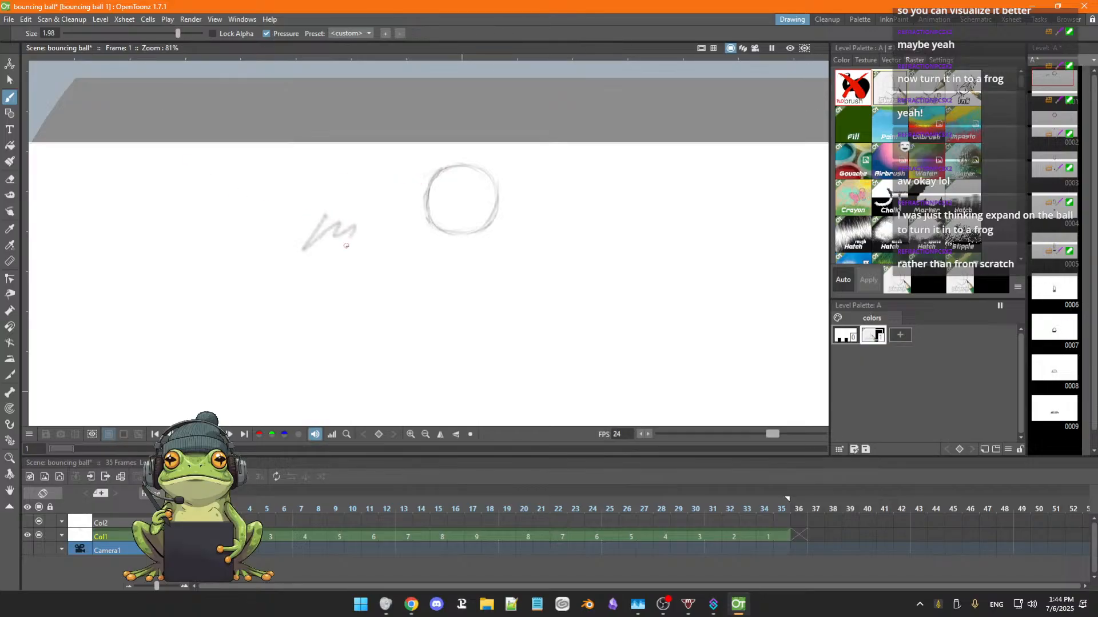
key(ctrl+z)
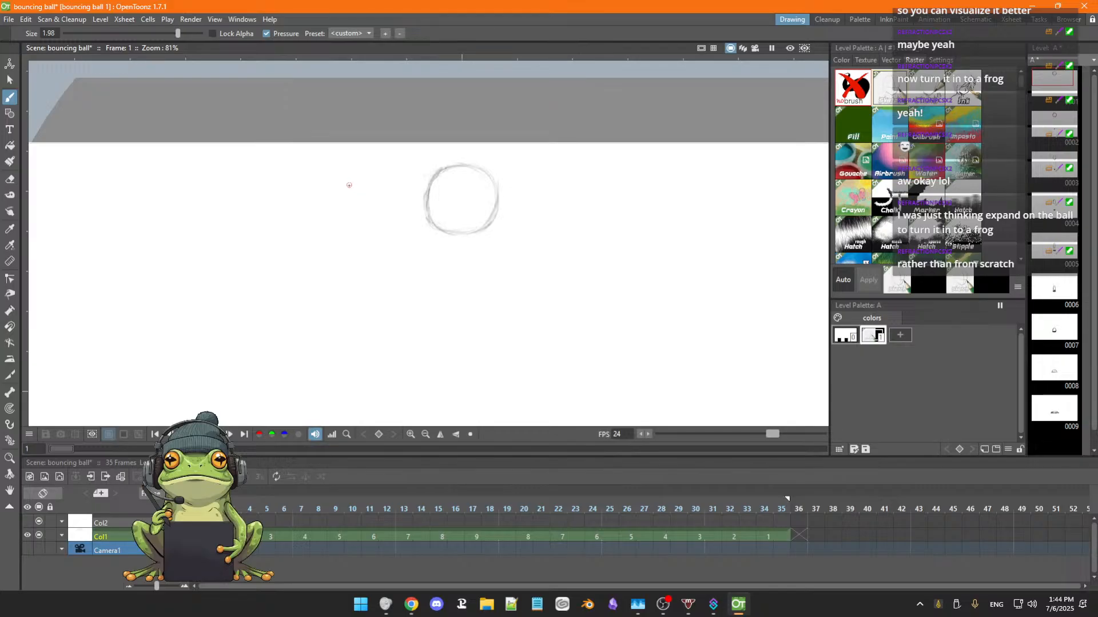
drag(178, 33, 132, 34)
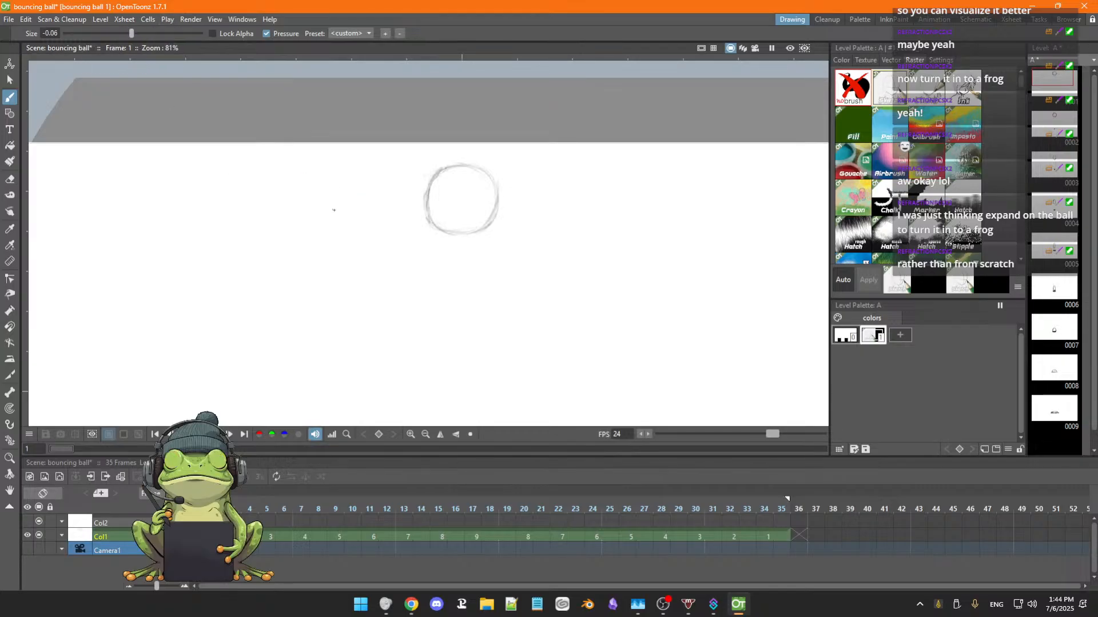
drag(371, 244, 379, 249)
key(ctrl+z)
key(ctrl+z)
Sketch a frog's arched back and mouth below the ball in frame 1, erasing the head's top line to draw two round eyes.
drag(500, 298, 551, 300)
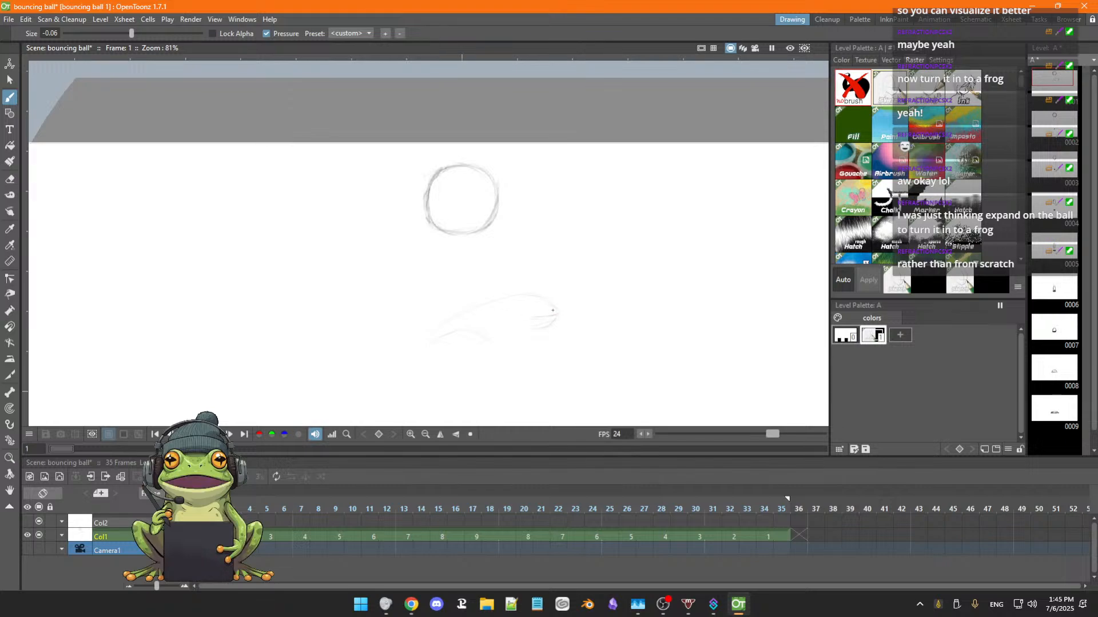
key(a)
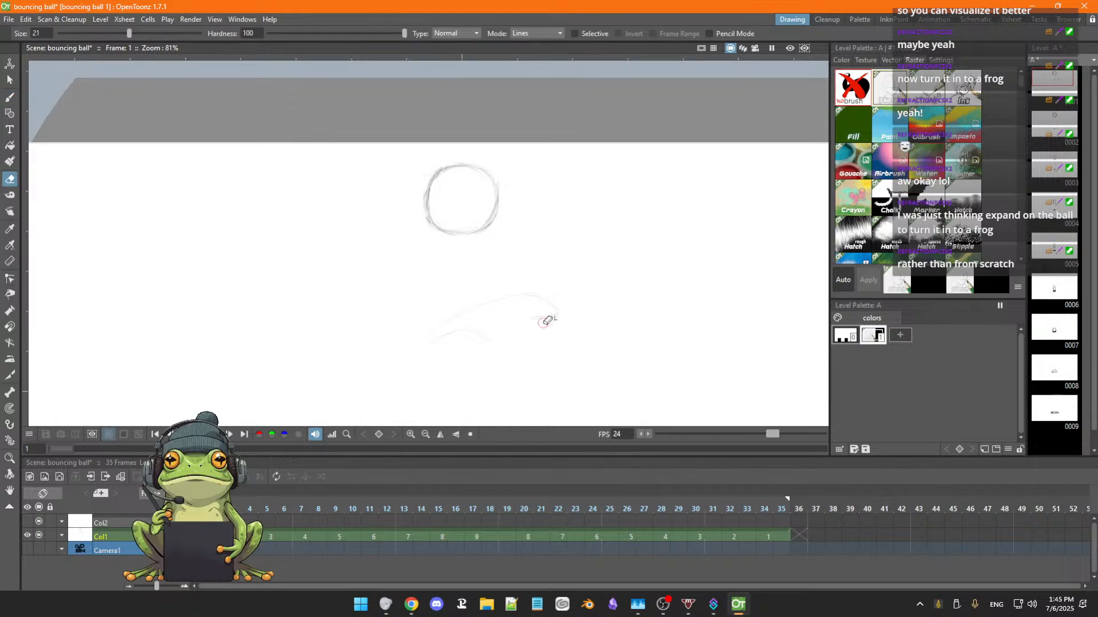
key(b)
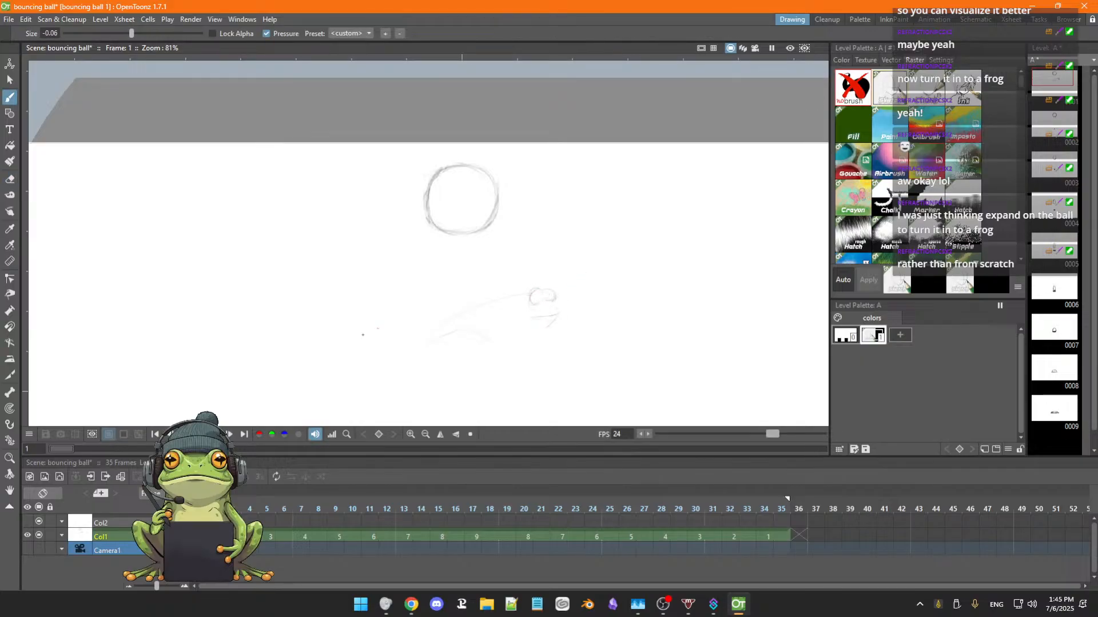
Set the eraser size to 10, clean up the frog's head and draw its pupils and front leg.
click(10, 179)
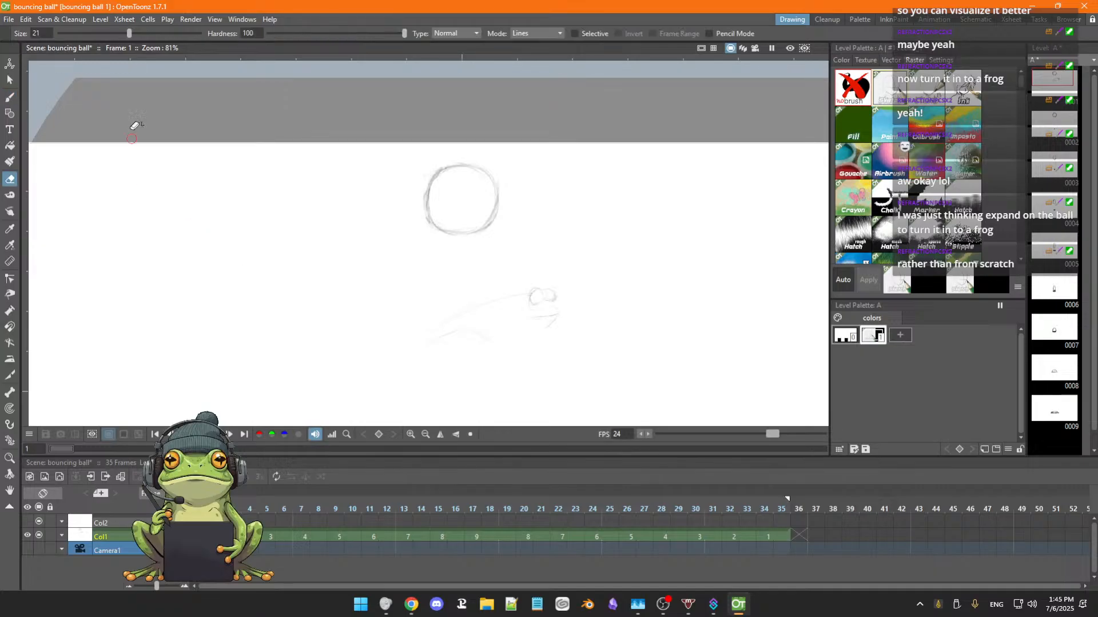
drag(129, 34, 115, 34)
drag(116, 34, 91, 34)
key(b)
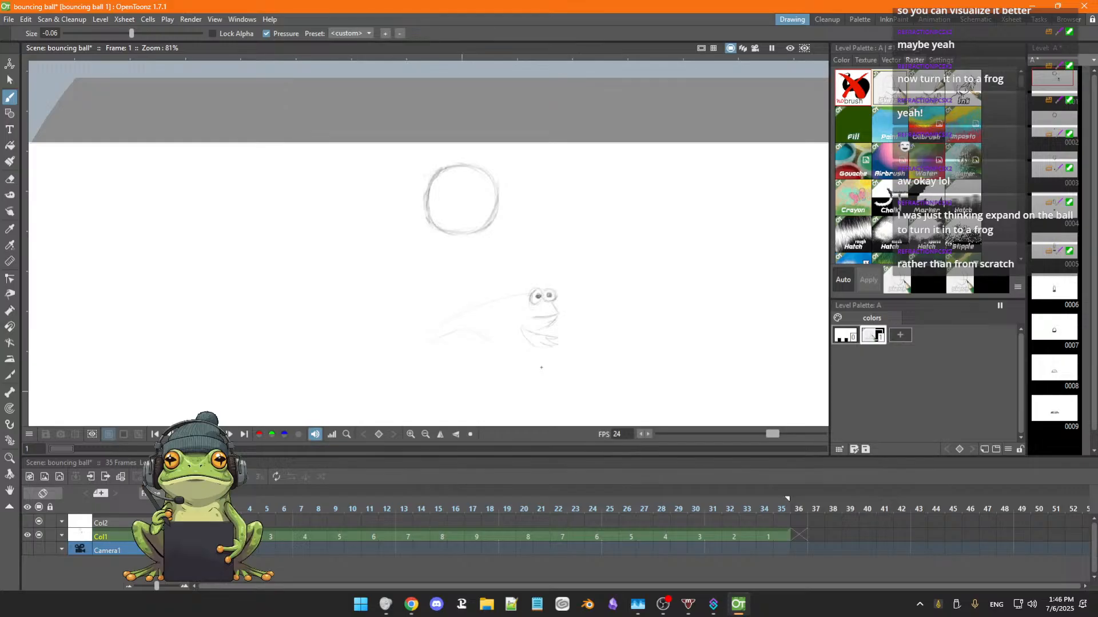
Redraw the frog's front foot, clean up its rear lines and draw the hind leg, hind foot and belly.
key(ctrl+z)
key(a)
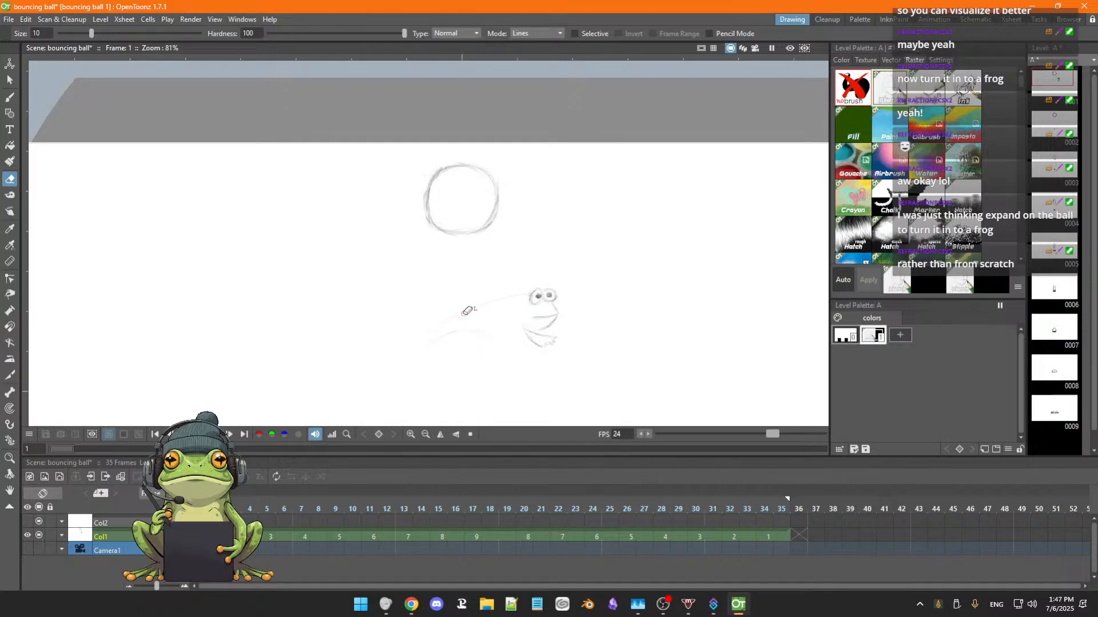
key(b)
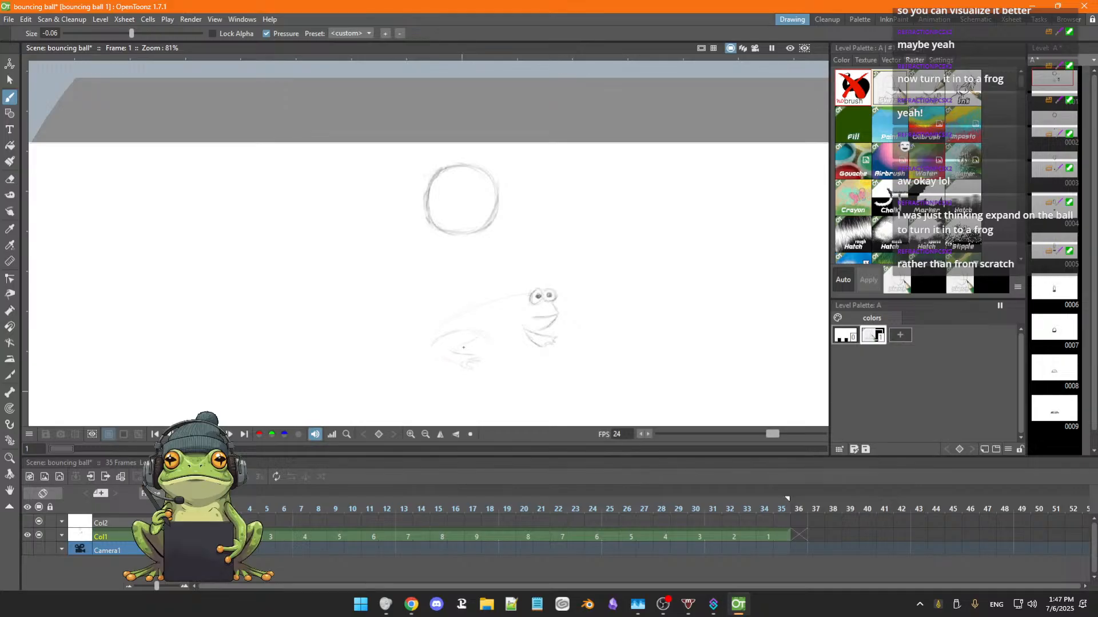
key(ctrl+z)
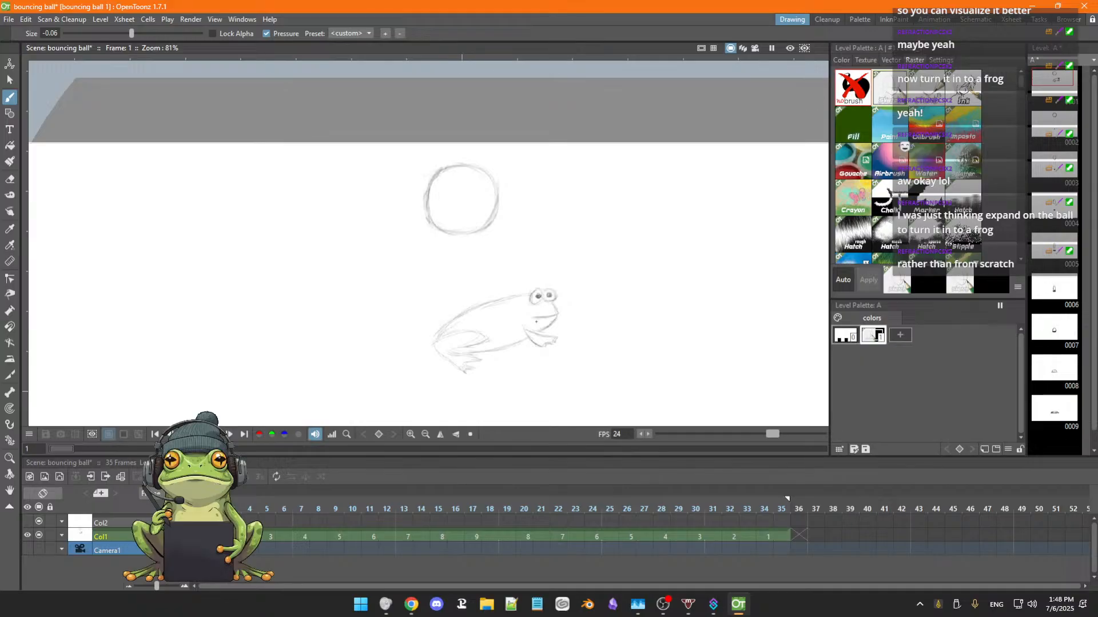
Step back and forth through the first four frames to compare the frog drawing with the falling ball, ending on frame 1.
key(Right)
key(Right)
key(Right)
key(Left)
key(Left)
key(space)
mouse_move(594, 327)
mouse_down()
mouse_move(615, 294)
mouse_move(574, 341)
mouse_up()
scroll(609, 306, down, 2)
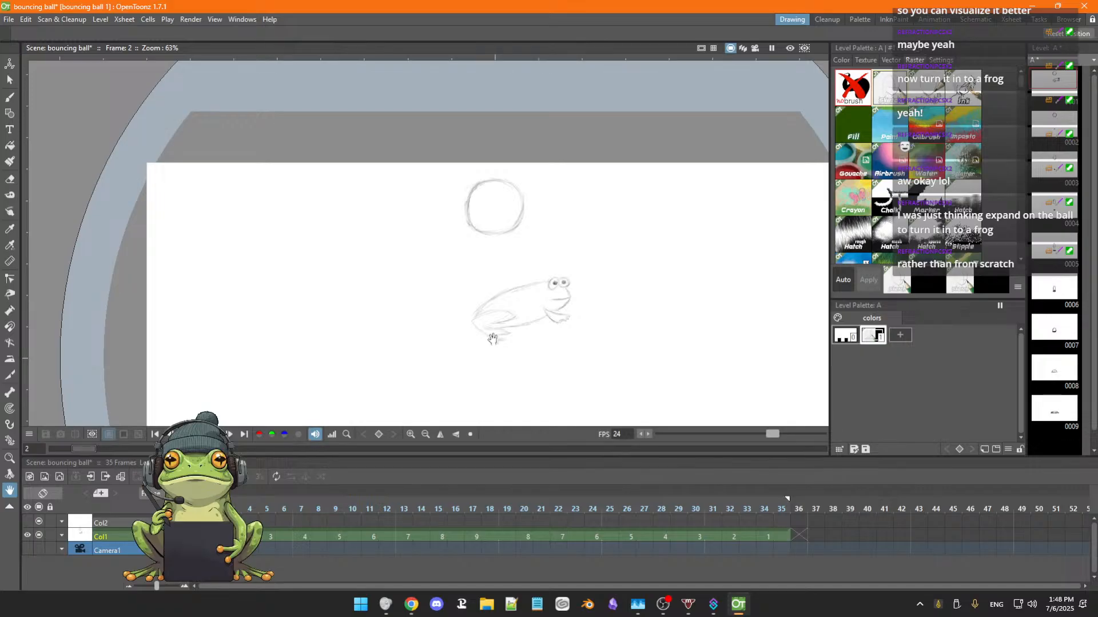
key(b)
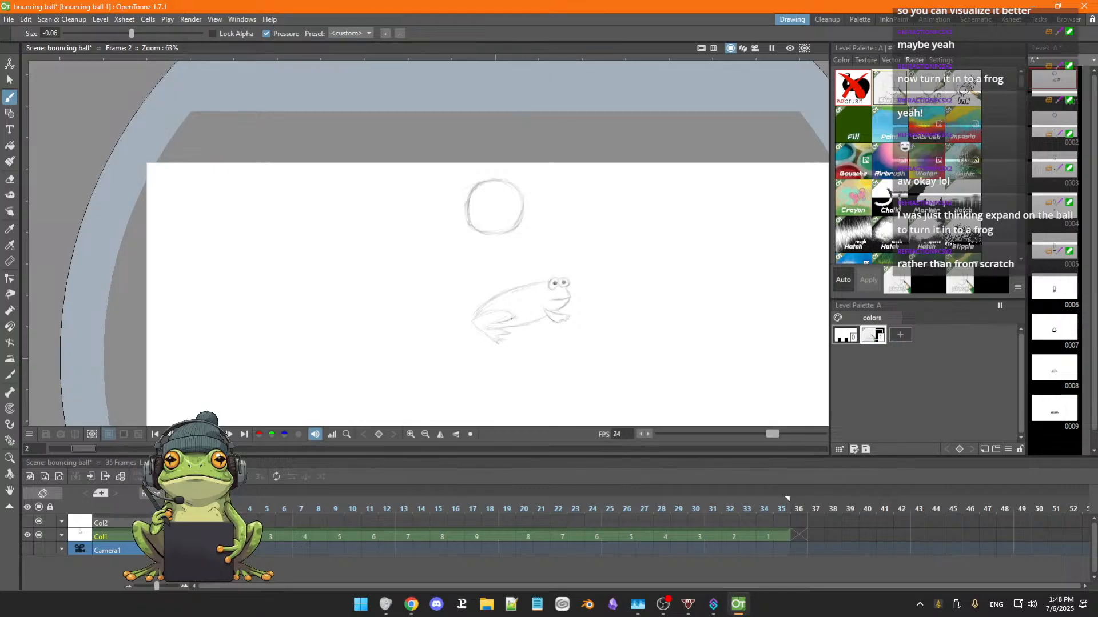
key(comma)
key(period)
key(period)
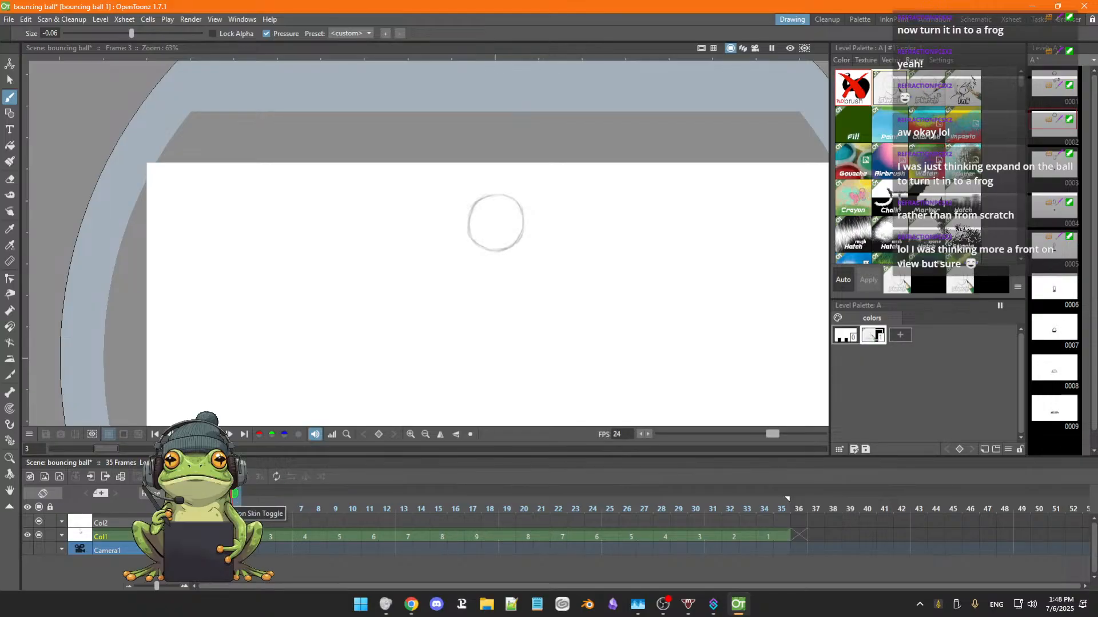
key(Left)
key(Left)
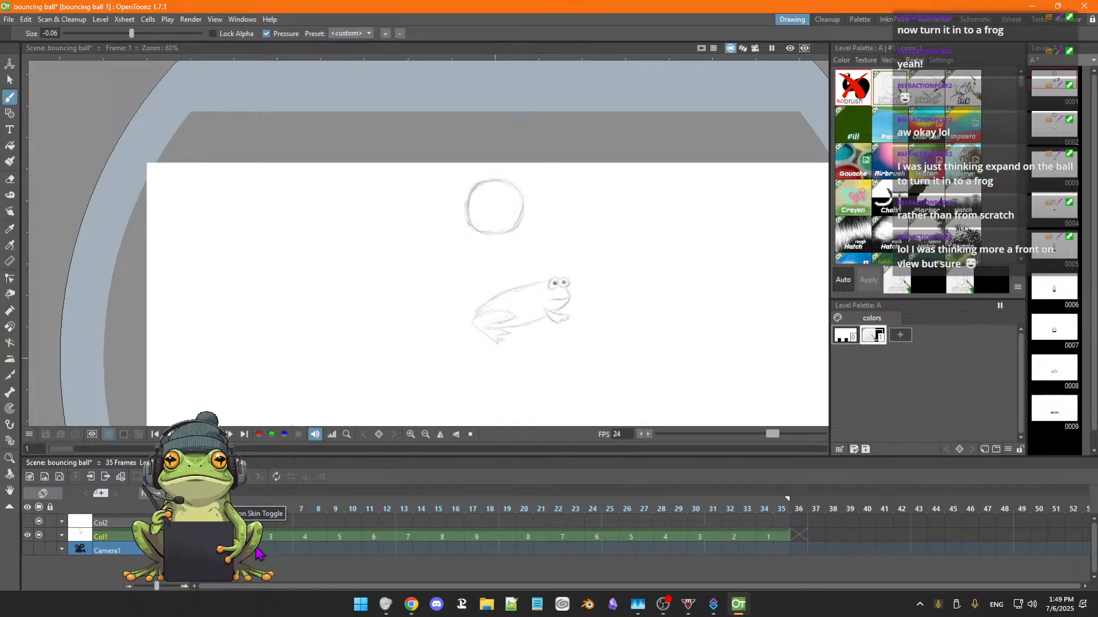
Select all of Col1's exposed cells across frames 1 to 35 and reframe them on 1's.
drag(198, 537, 784, 539)
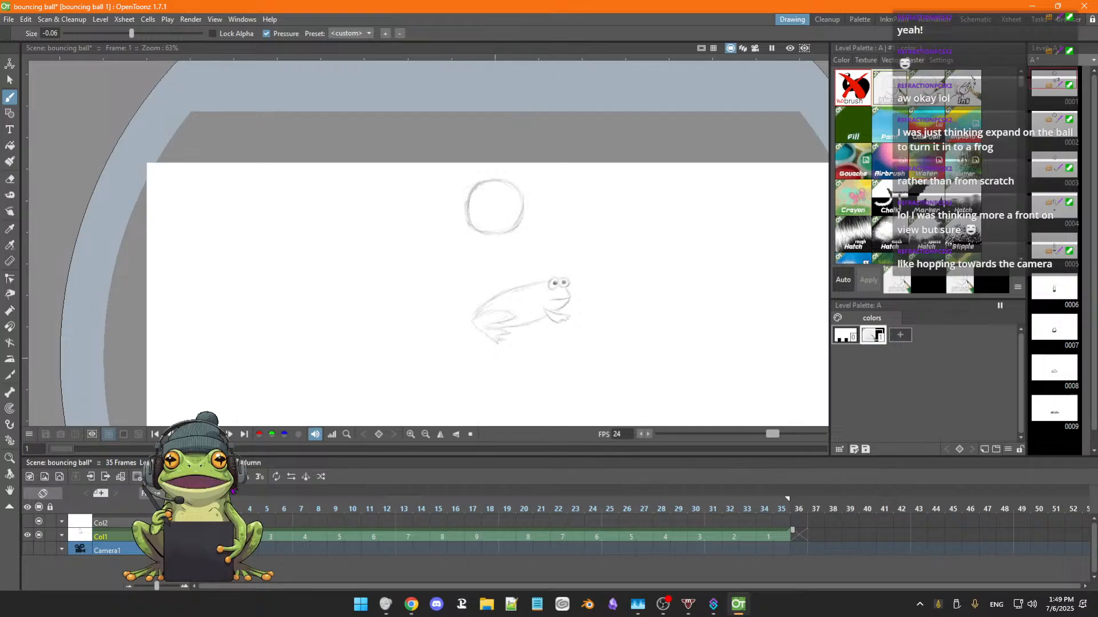
click(230, 478)
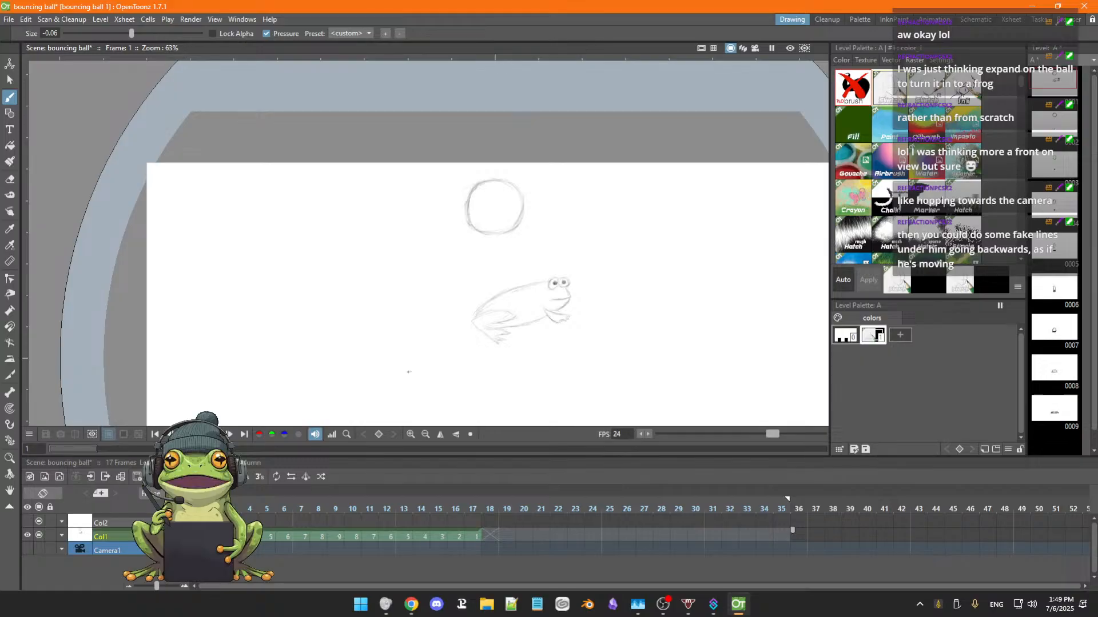
Sketch faint perspective lines and rough arched shapes on the empty canvas below the frog in frame 1.
scroll(426, 360, down, 2)
space+drag(492, 408, 480, 314)
scroll(483, 322, up, 2)
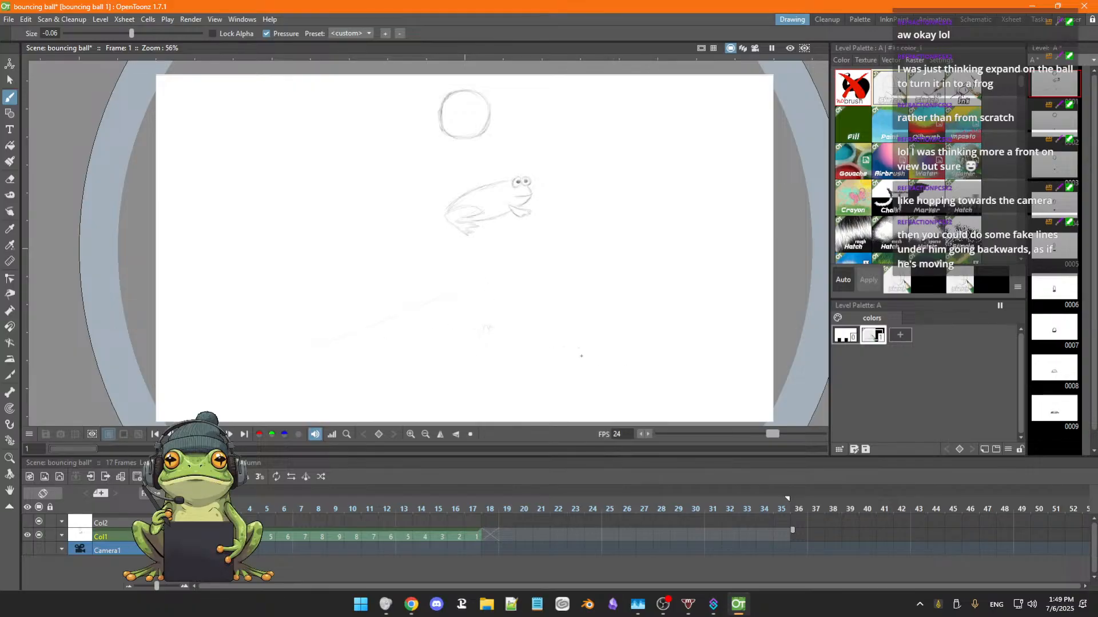
drag(540, 298, 536, 366)
drag(396, 304, 362, 389)
scroll(523, 279, down, 1)
key(space)
drag(554, 285, 526, 282)
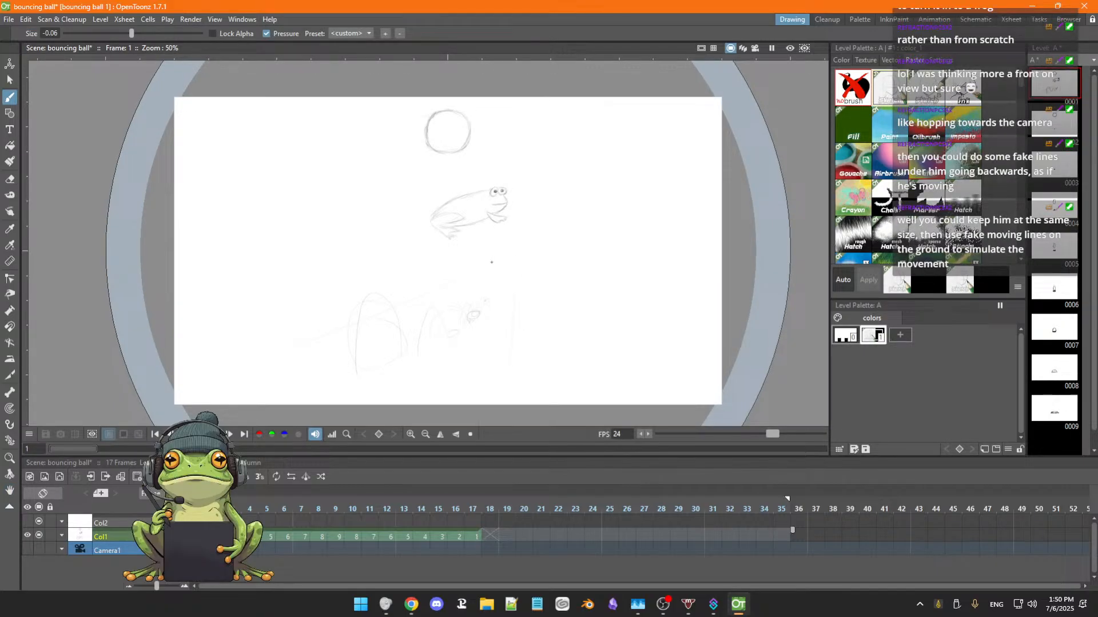
Enclose the rough shapes below the frog in a freehand selection and delete them.
key(a)
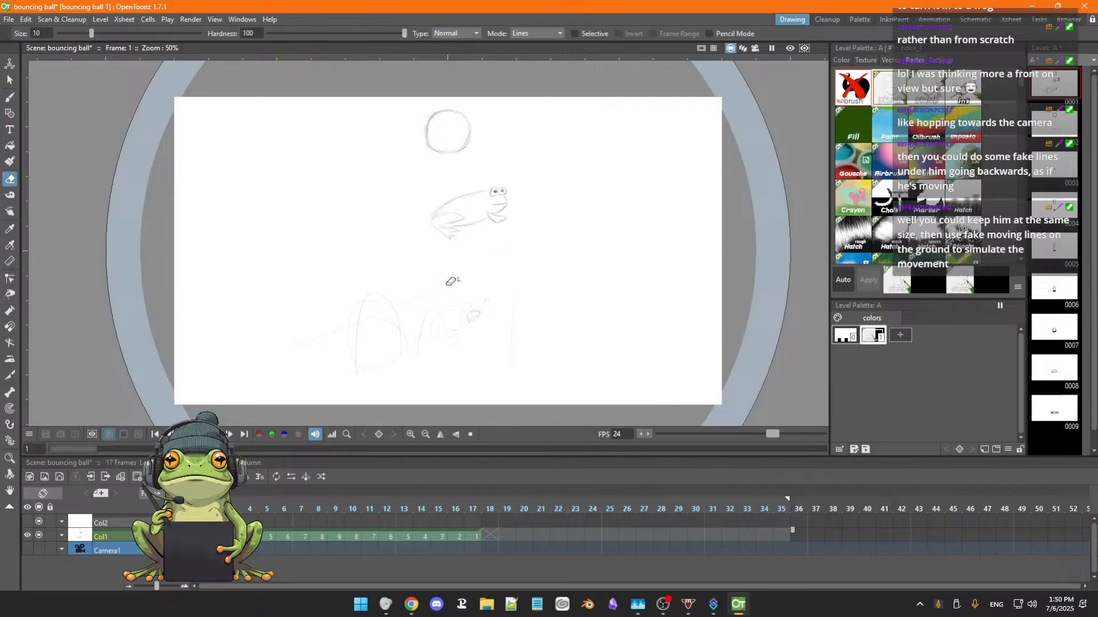
key(b)
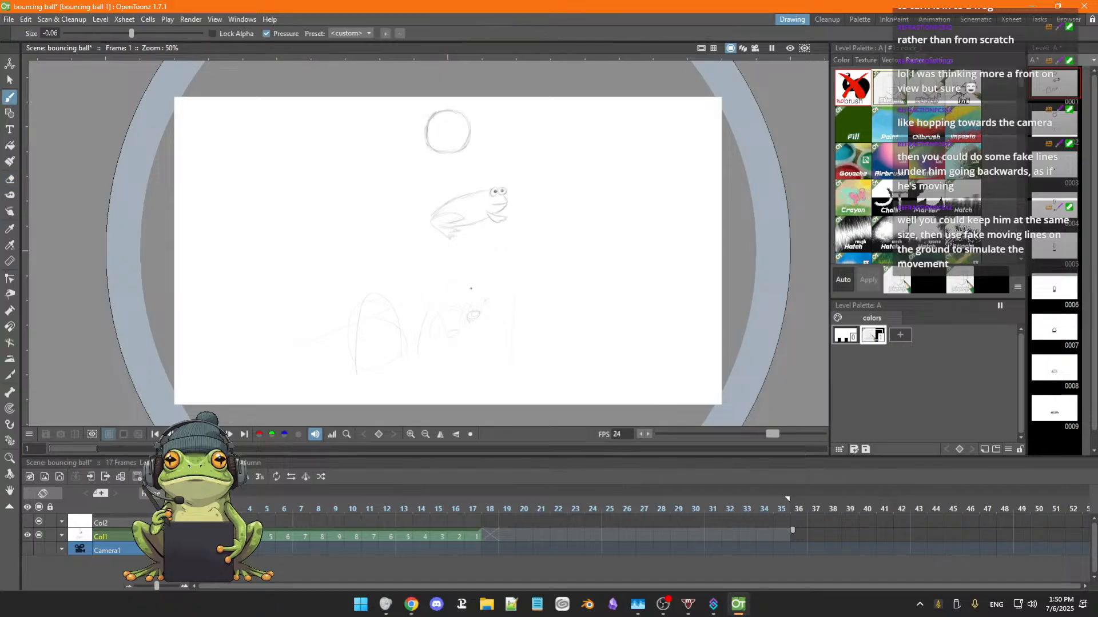
key(s)
mouse_move(394, 268)
mouse_down()
mouse_move(335, 280)
mouse_move(274, 331)
mouse_move(350, 382)
mouse_move(508, 390)
mouse_move(603, 325)
mouse_move(519, 263)
mouse_move(394, 266)
mouse_up()
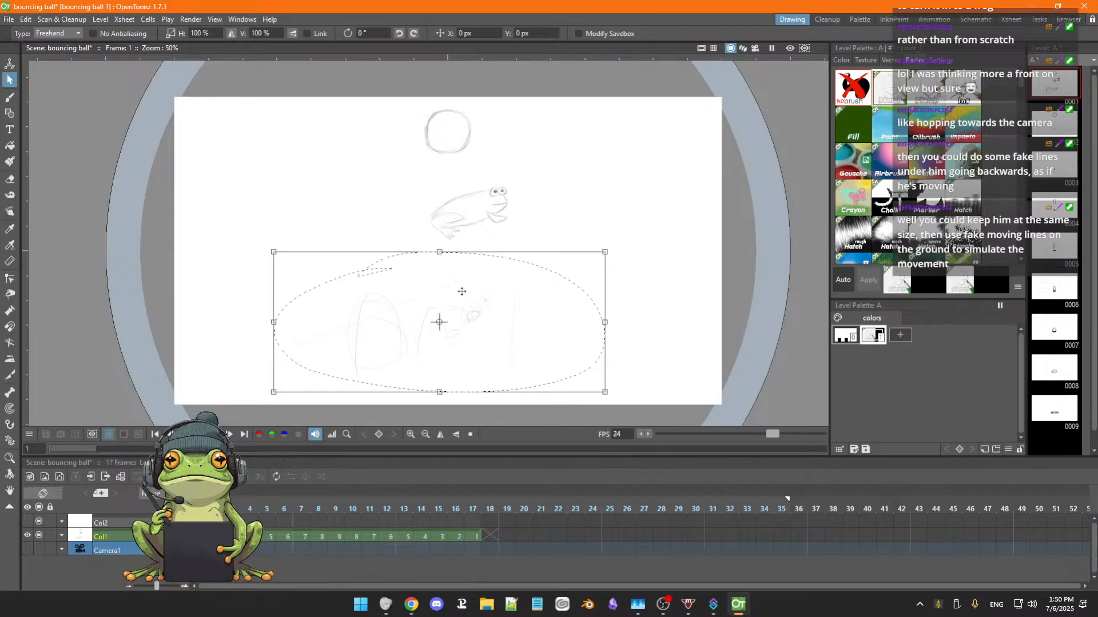
key(Delete)
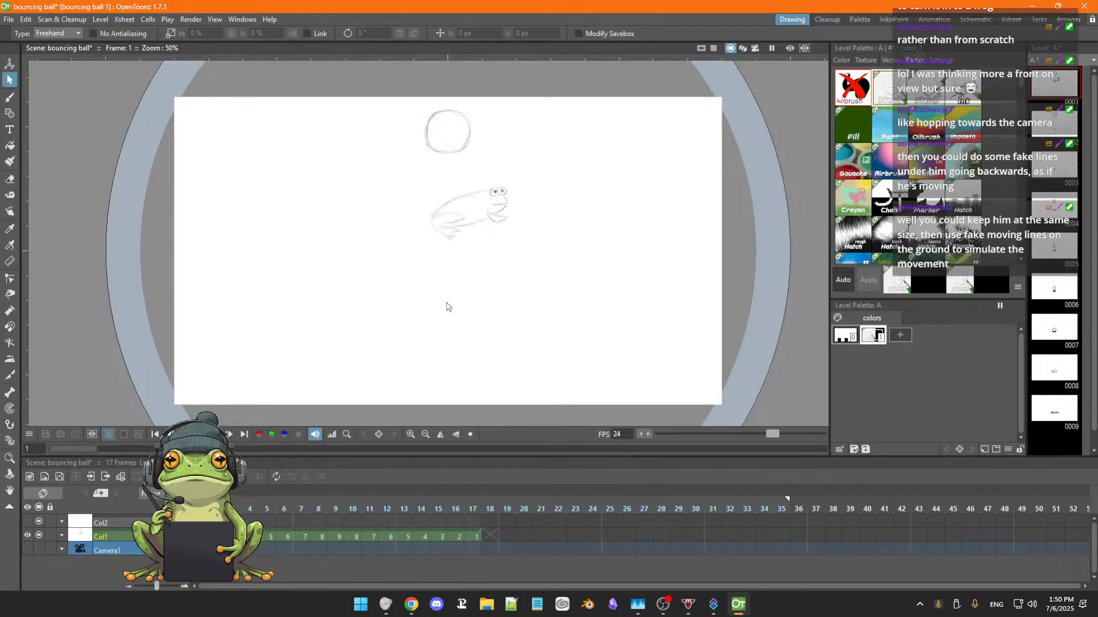
Mark the ball's centre with a small dot in frame 1 and remove the ball's outline.
key(b)
key(space)
mouse_move(441, 307)
mouse_down()
mouse_move(440, 329)
mouse_move(445, 318)
mouse_up()
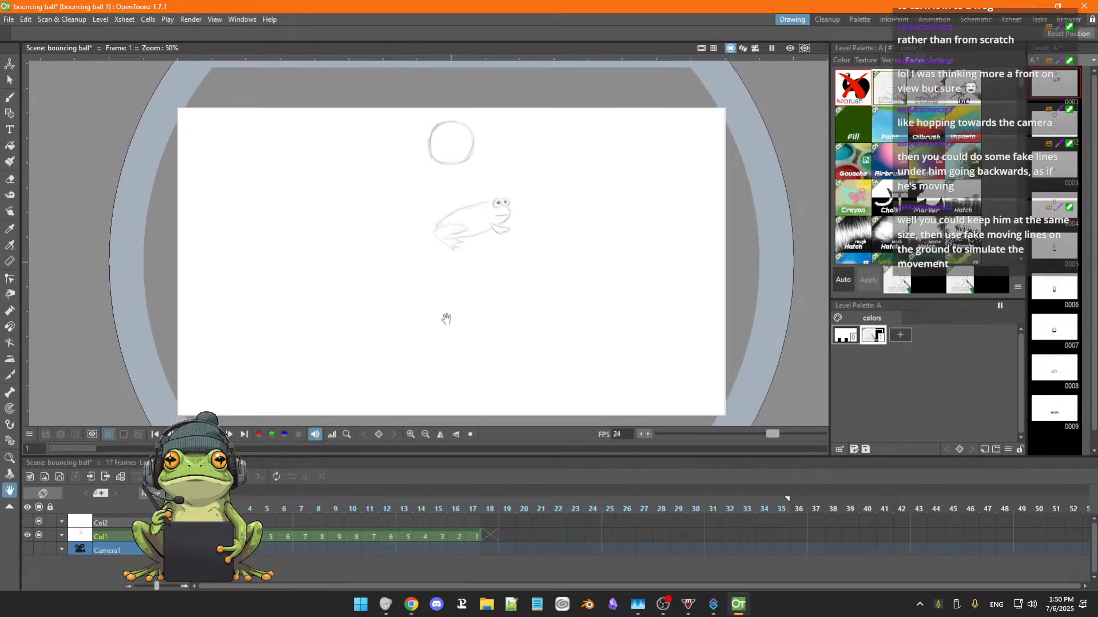
key(s)
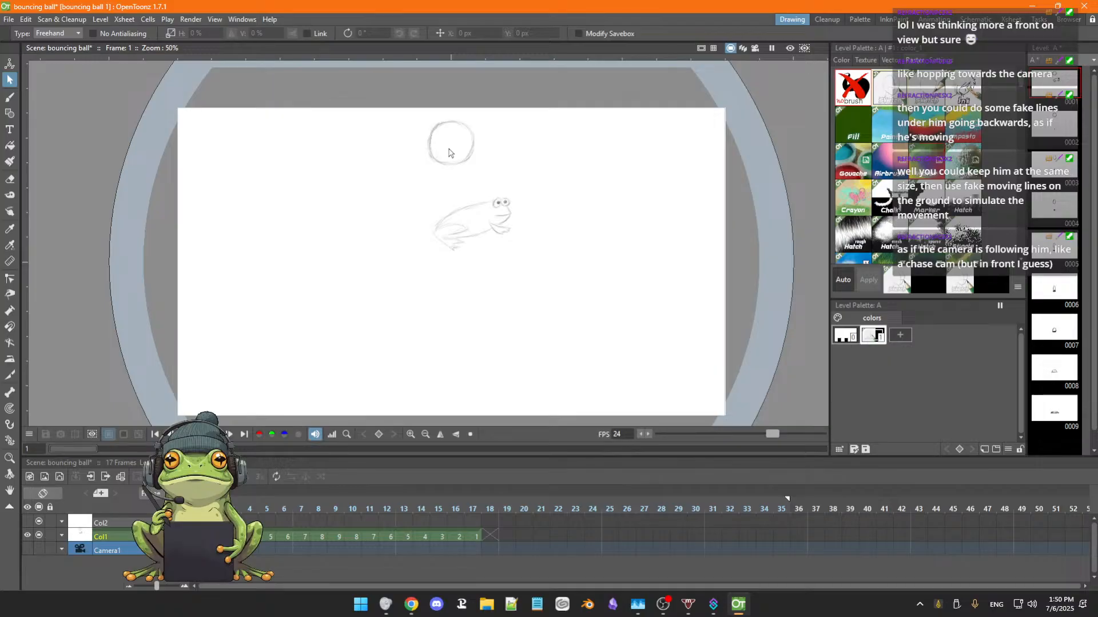
key(b)
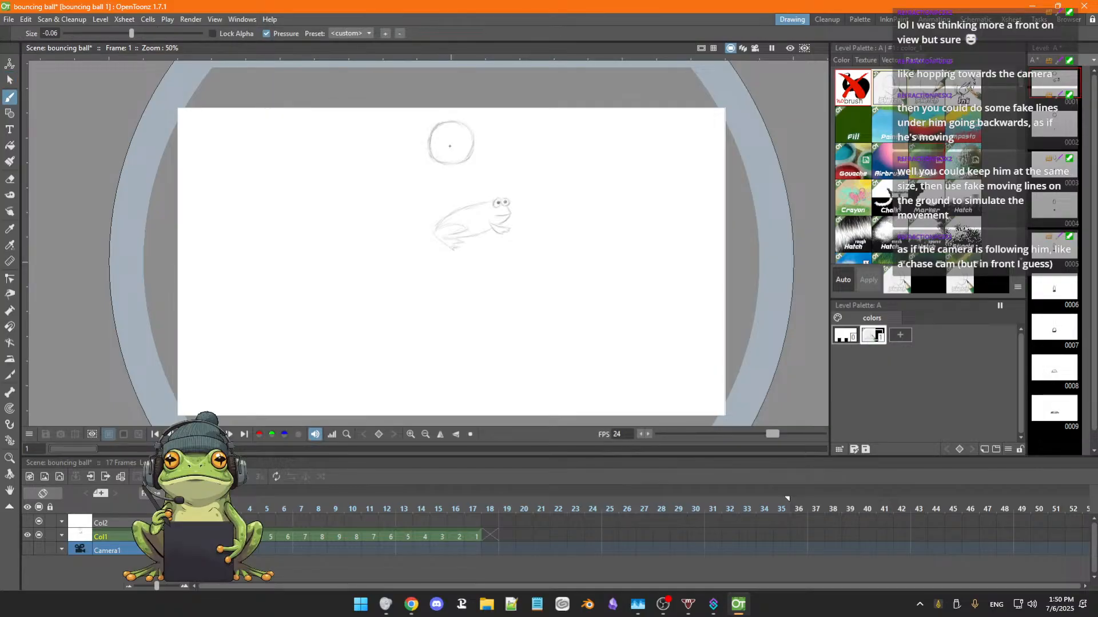
mouse_move(450, 145)
mouse_down()
mouse_move(432, 130)
mouse_move(434, 155)
mouse_move(455, 161)
mouse_move(437, 161)
mouse_move(475, 156)
mouse_move(457, 164)
mouse_move(469, 122)
mouse_move(479, 139)
mouse_move(452, 119)
mouse_move(431, 128)
mouse_move(456, 114)
mouse_move(466, 128)
mouse_move(449, 118)
mouse_move(424, 128)
mouse_move(466, 120)
mouse_up()
key(e)
key(b)
Lasso the frog and move it onto the ball's centre mark, about -201 px in X and 585 px in Y.
key(s)
mouse_move(443, 200)
mouse_down()
mouse_move(423, 216)
mouse_move(482, 284)
mouse_move(536, 210)
mouse_move(438, 192)
mouse_up()
mouse_move(501, 246)
mouse_down()
mouse_move(464, 209)
mouse_move(477, 176)
mouse_up()
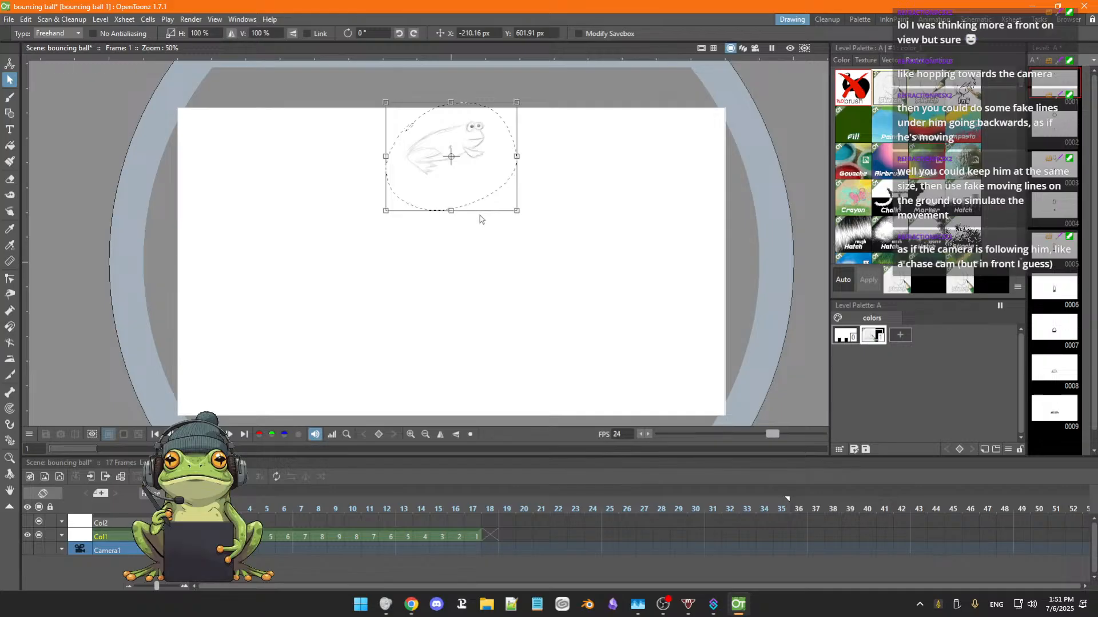
drag(467, 185, 469, 187)
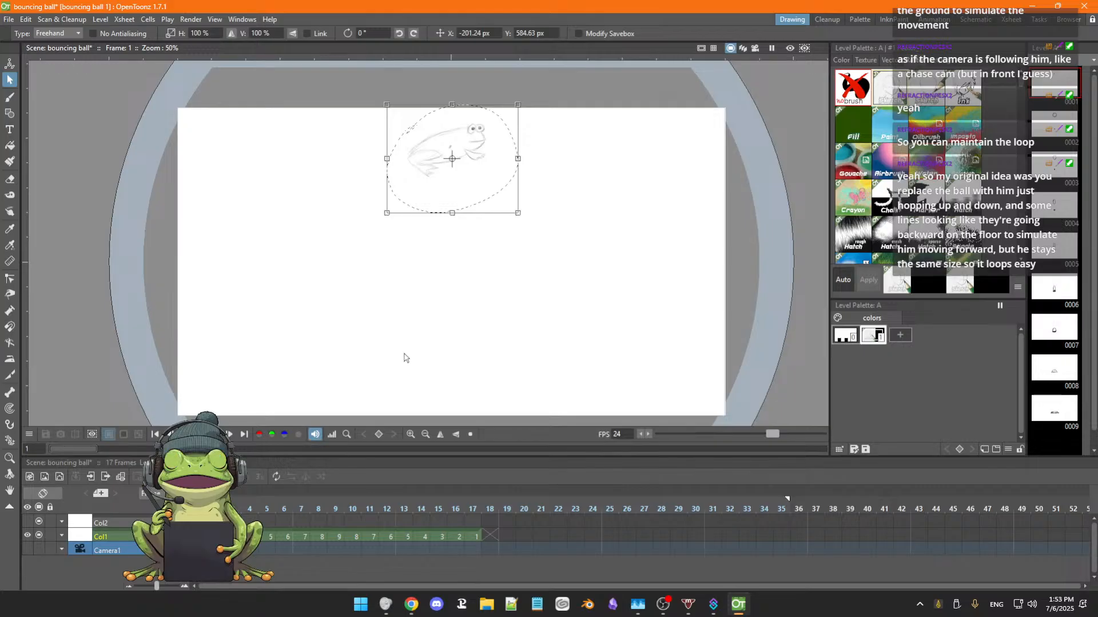
click(436, 315)
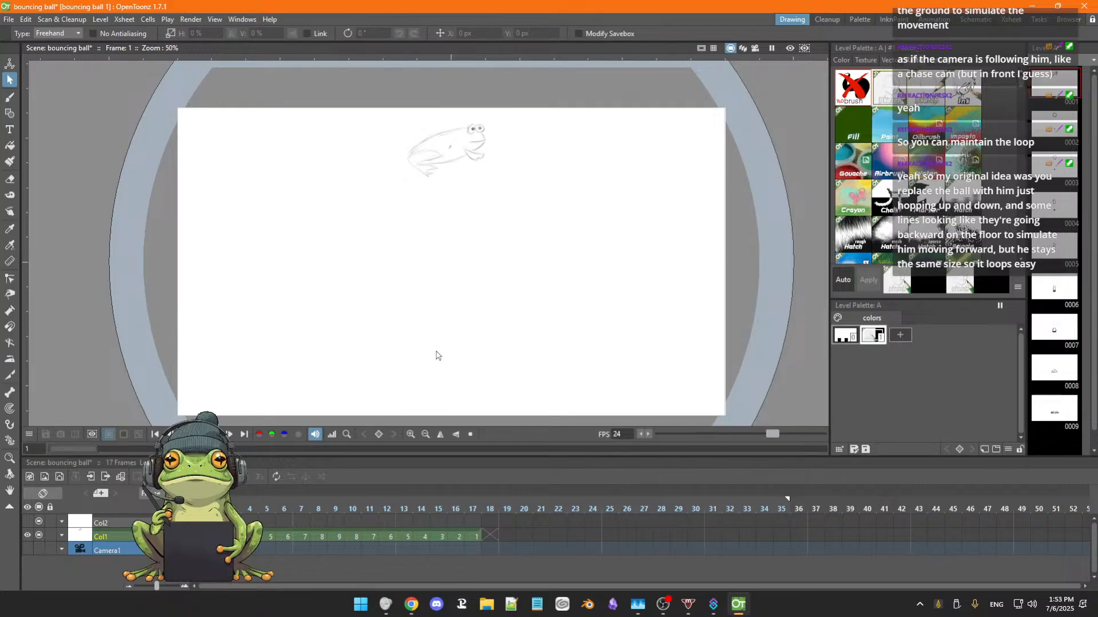
Sketch a second frog turned toward the camera near the canvas's lower edge, with a rounded head, mouth, body and two round eyes.
key(b)
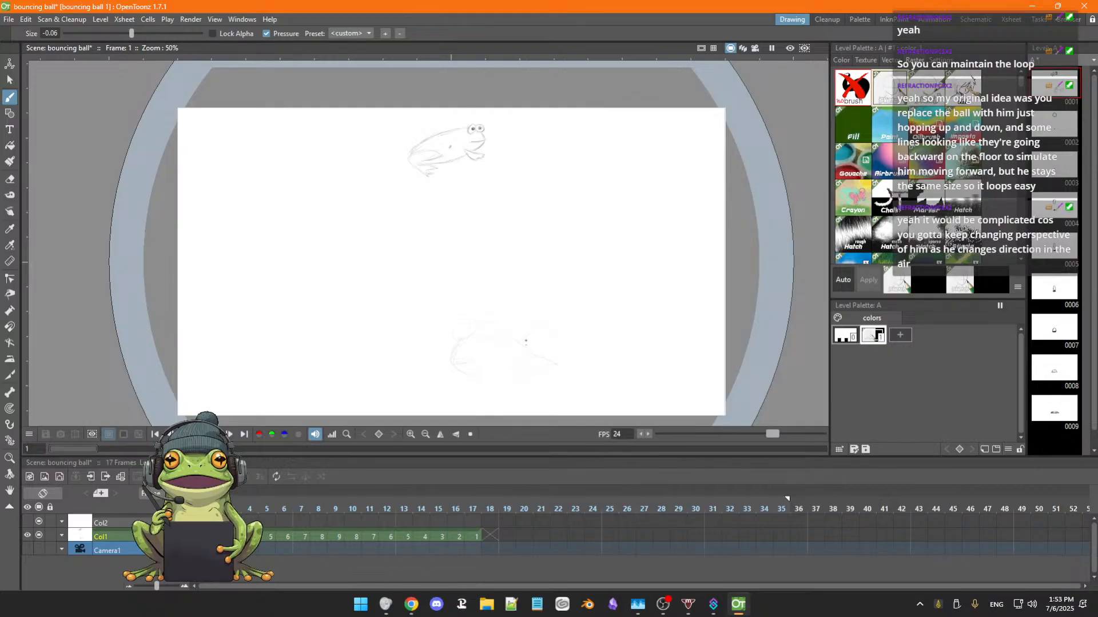
key(space)
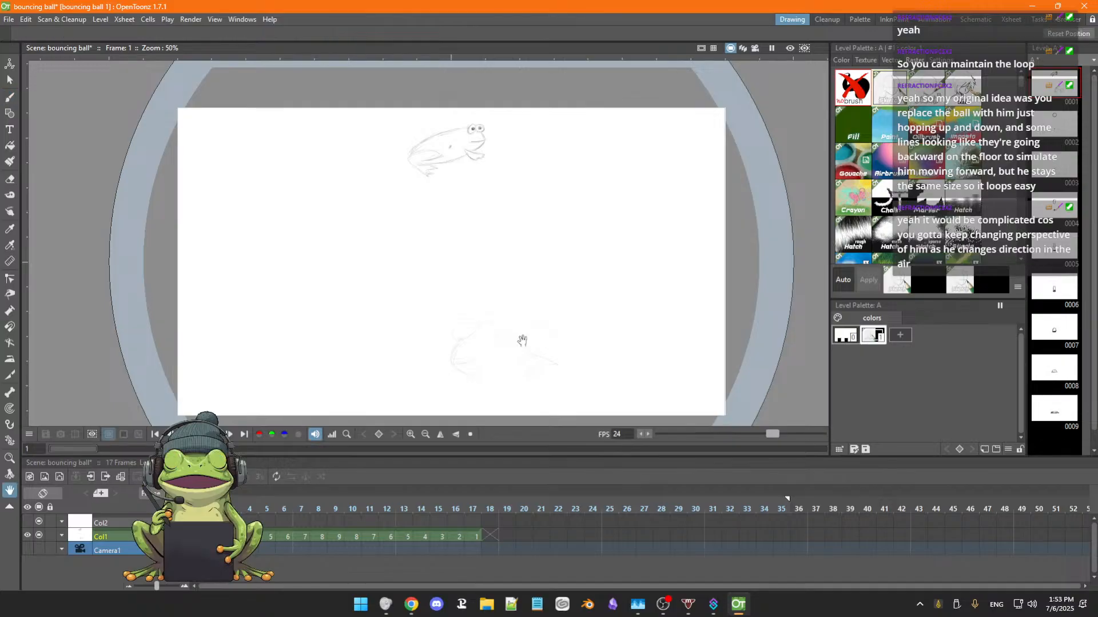
drag(522, 341, 547, 310)
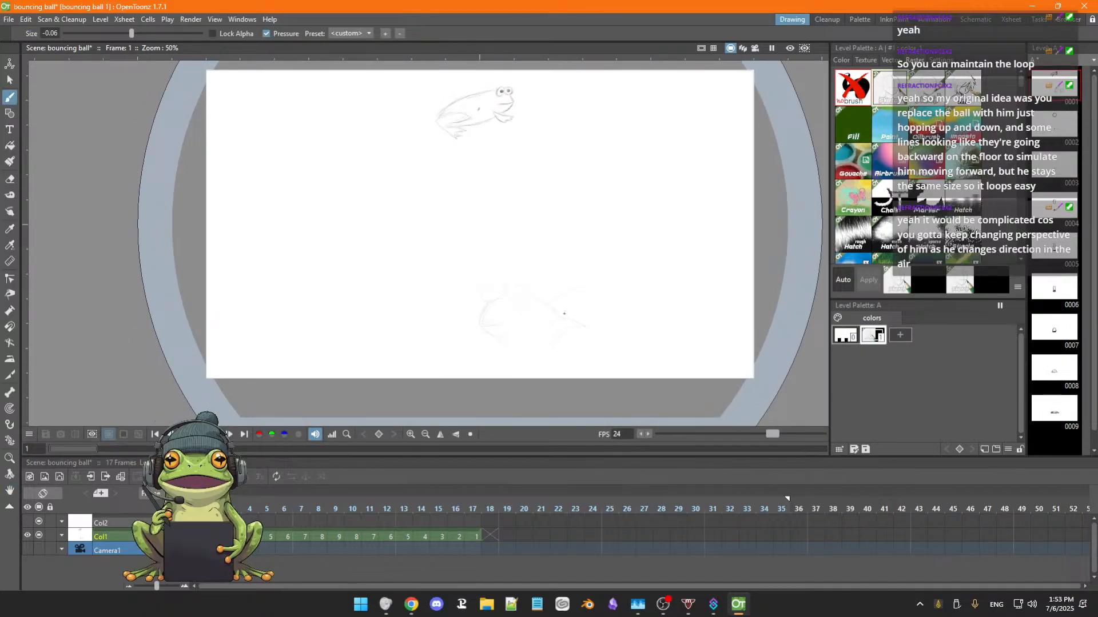
key(a)
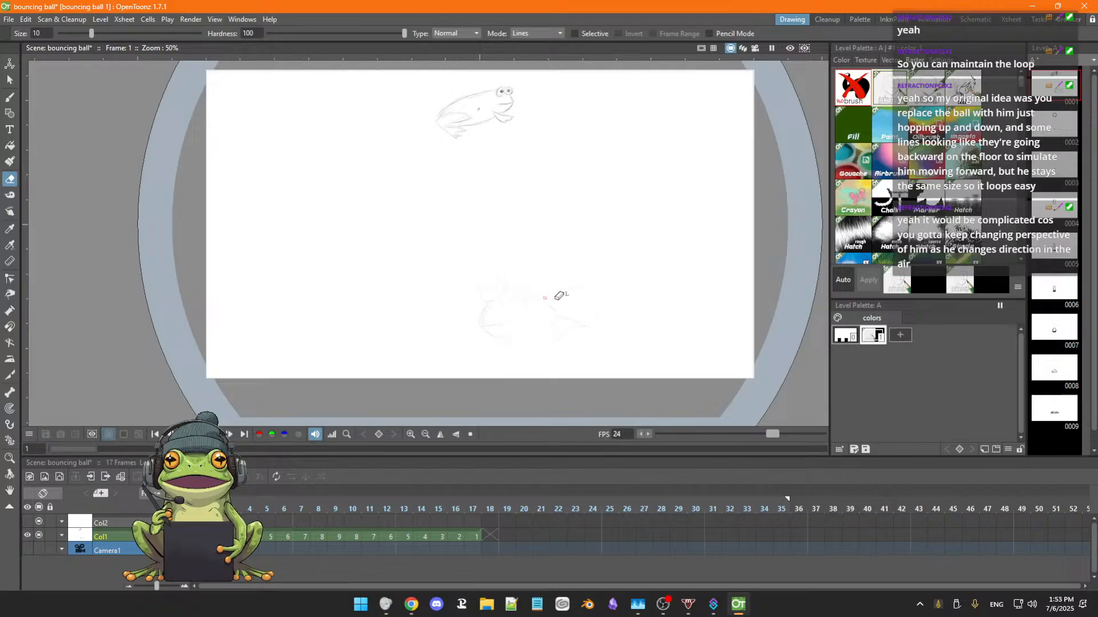
key(b)
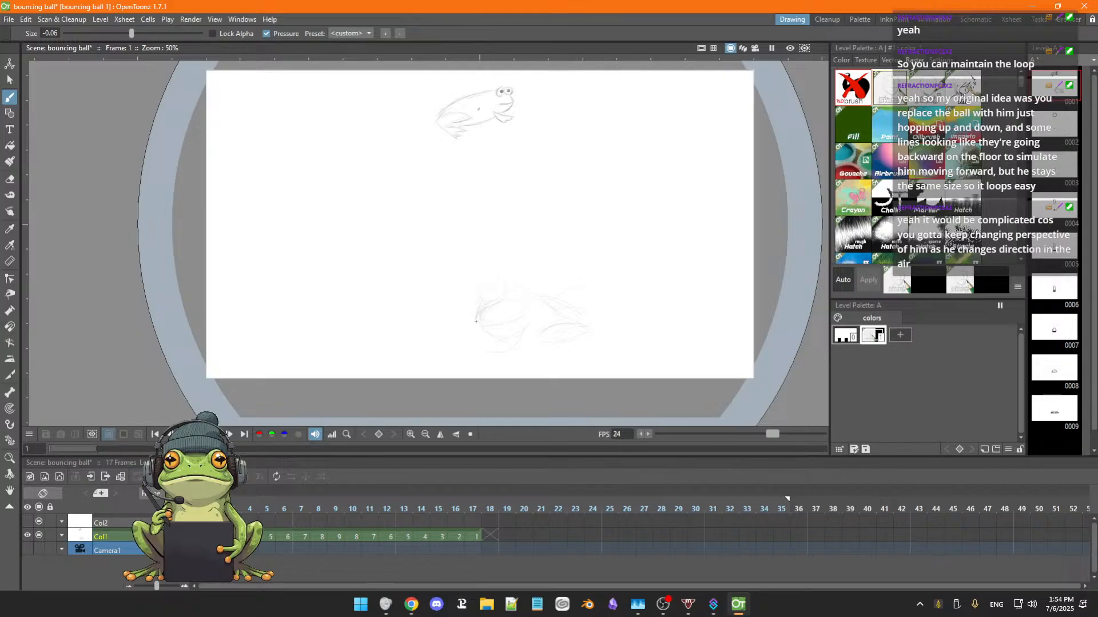
drag(514, 288, 479, 321)
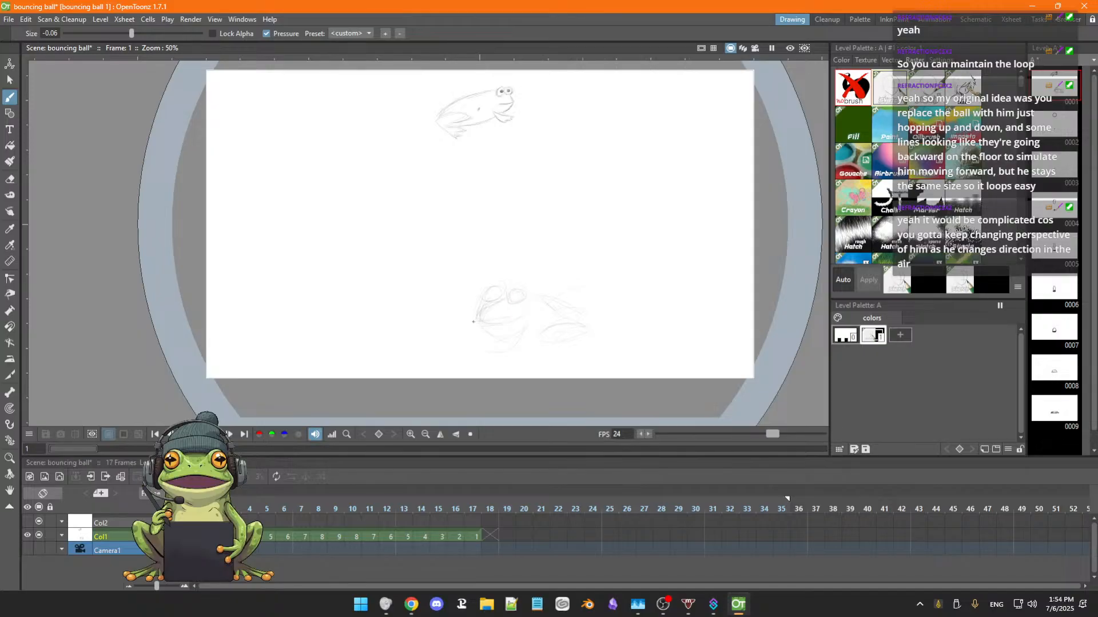
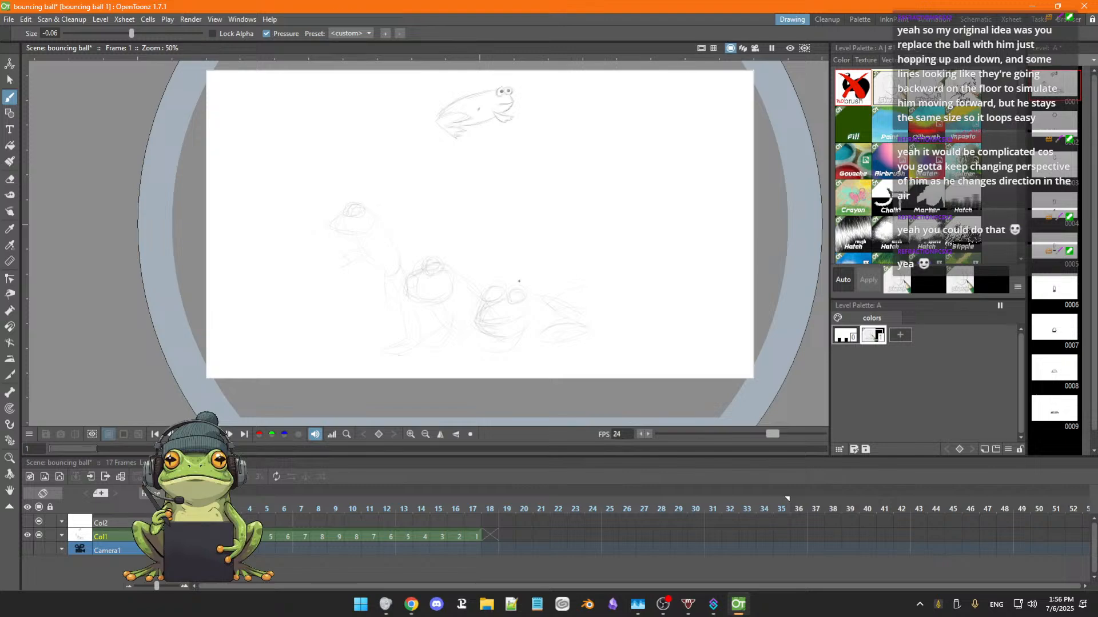
key(a)
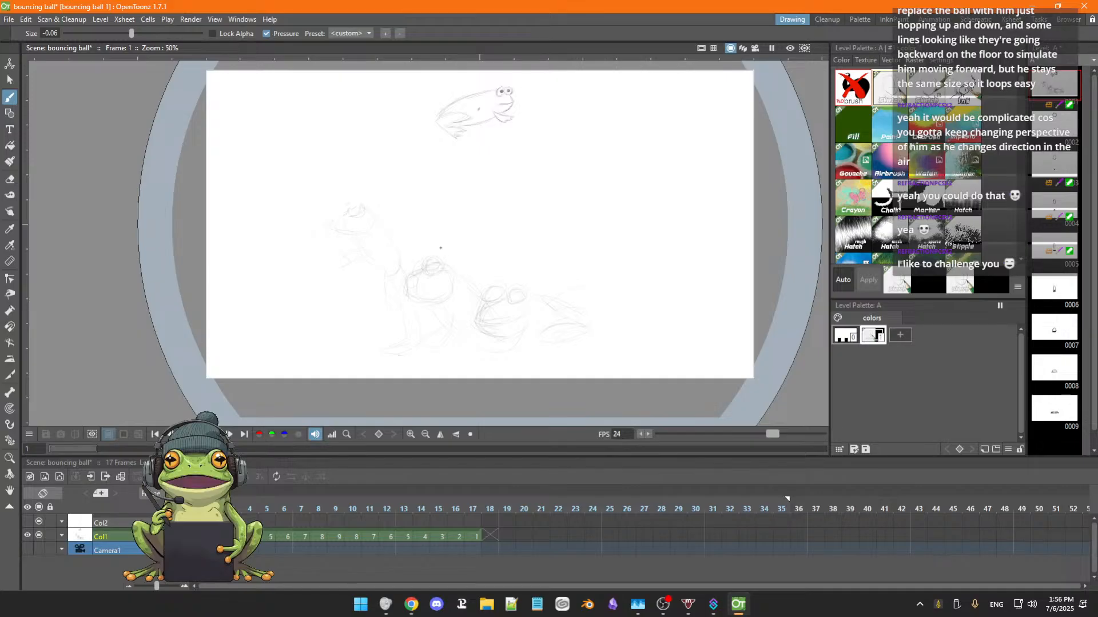
key(a)
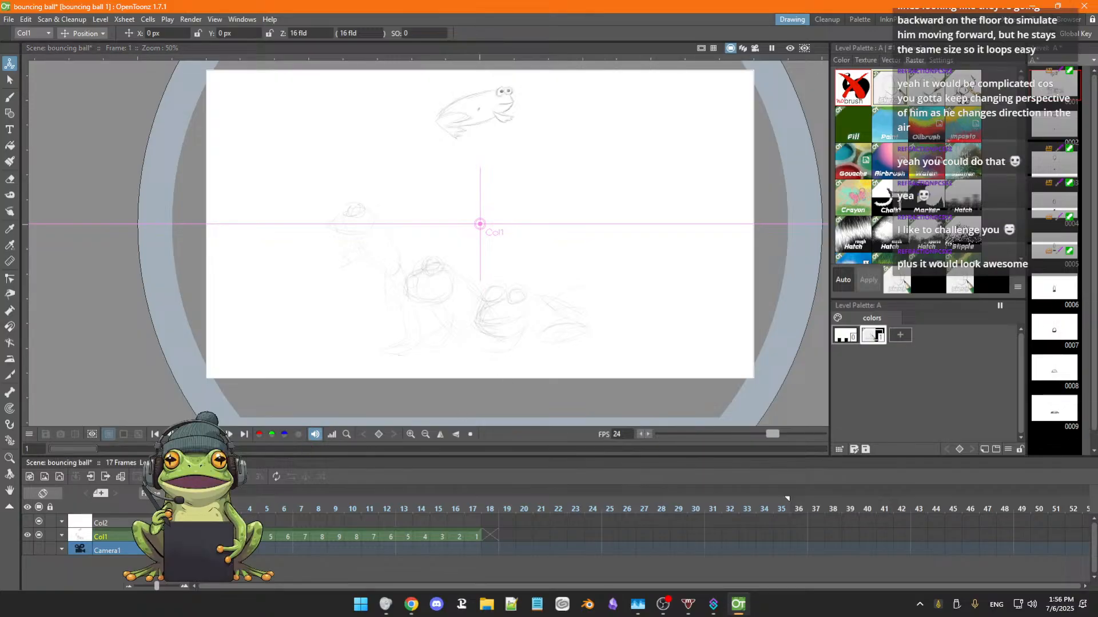
click(216, 536)
click(199, 536)
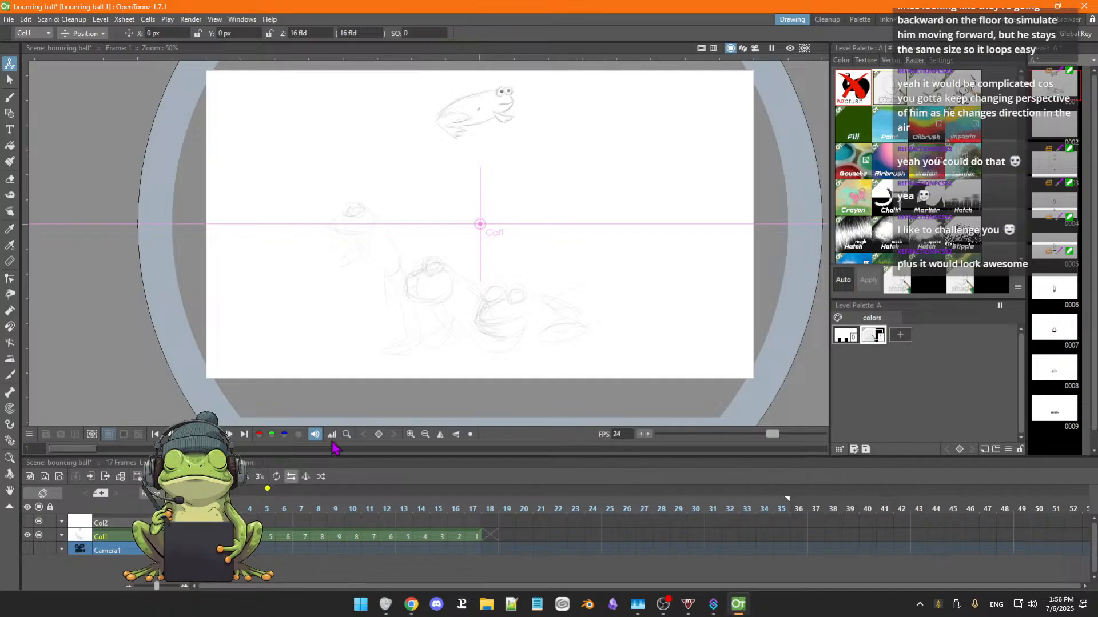
mouse_move(479, 224)
mouse_down()
mouse_move(490, 217)
mouse_move(498, 229)
mouse_up()
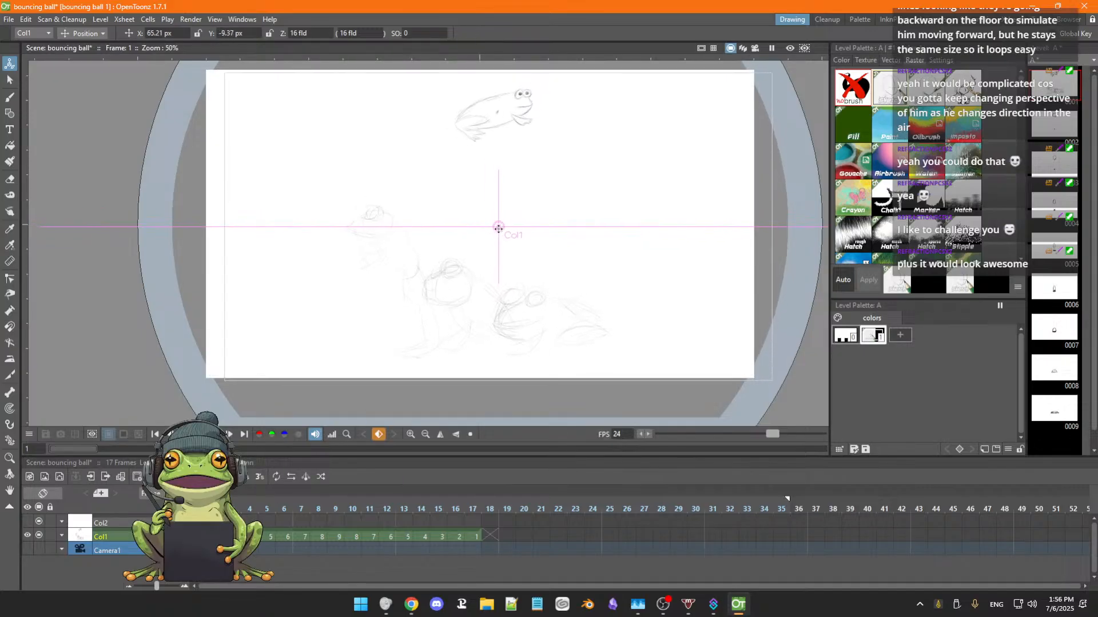
key(ctrl+z)
key(ctrl+z)
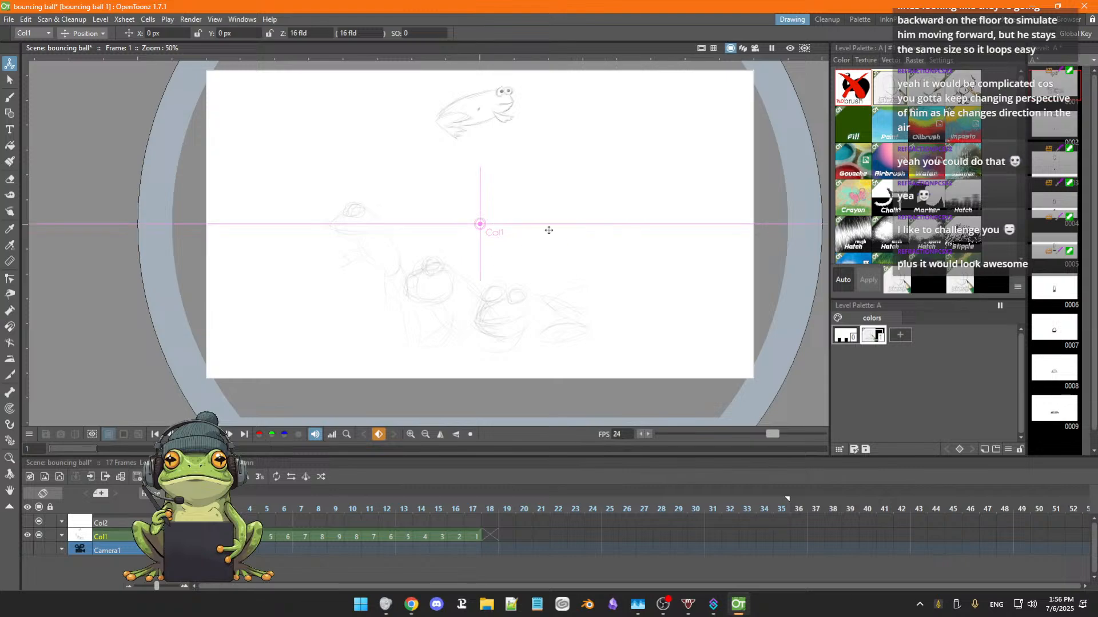
Enclose the rough frog sketches below the side-view frog in a freehand selection, delete them and erase the leftover marks.
scroll(517, 248, down, 1)
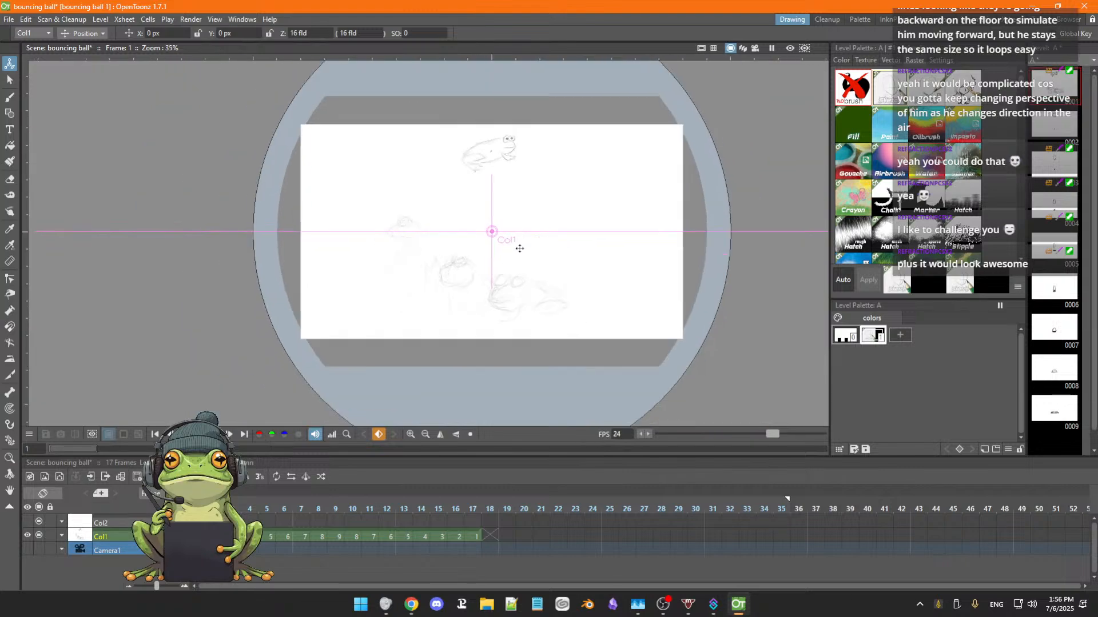
drag(538, 226, 539, 267)
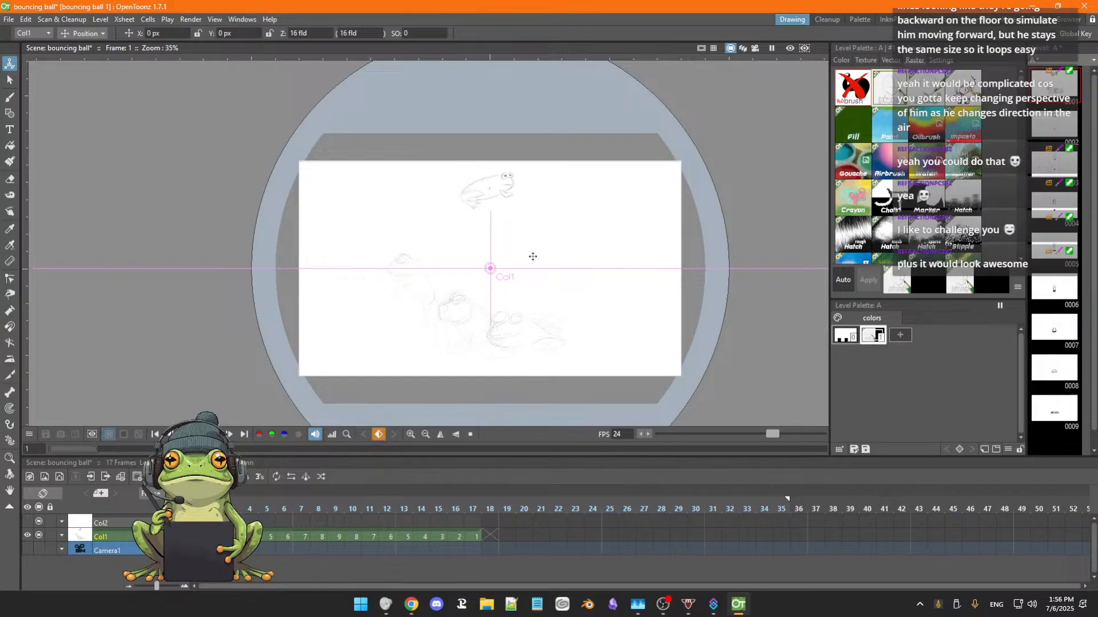
key(s)
mouse_move(444, 239)
mouse_down()
mouse_move(392, 350)
mouse_move(566, 287)
mouse_move(434, 240)
mouse_up()
key(Delete)
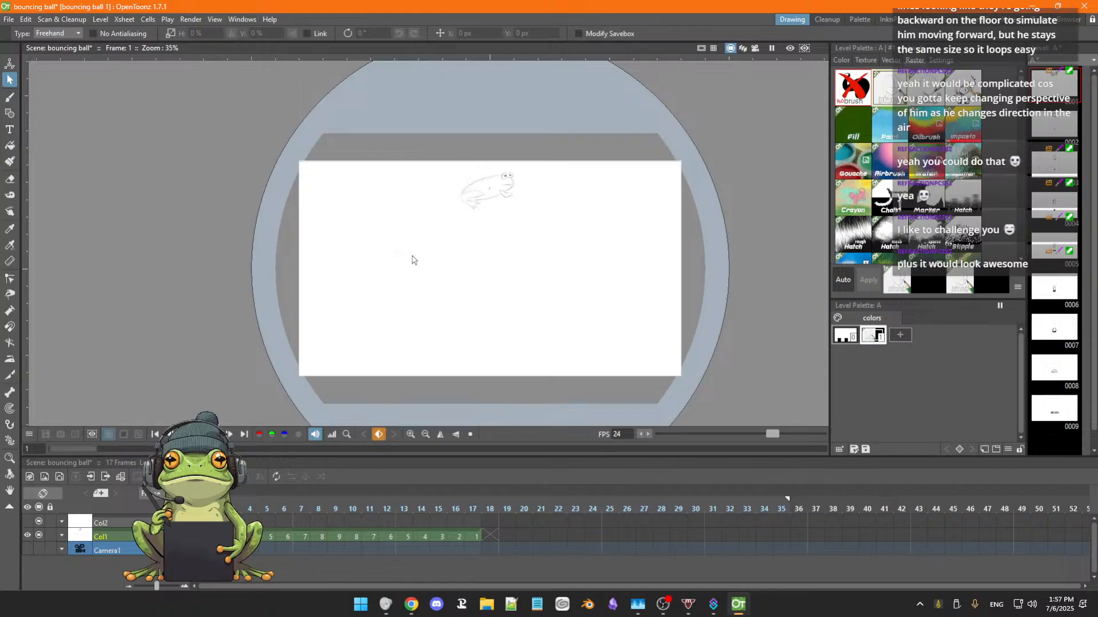
key(a)
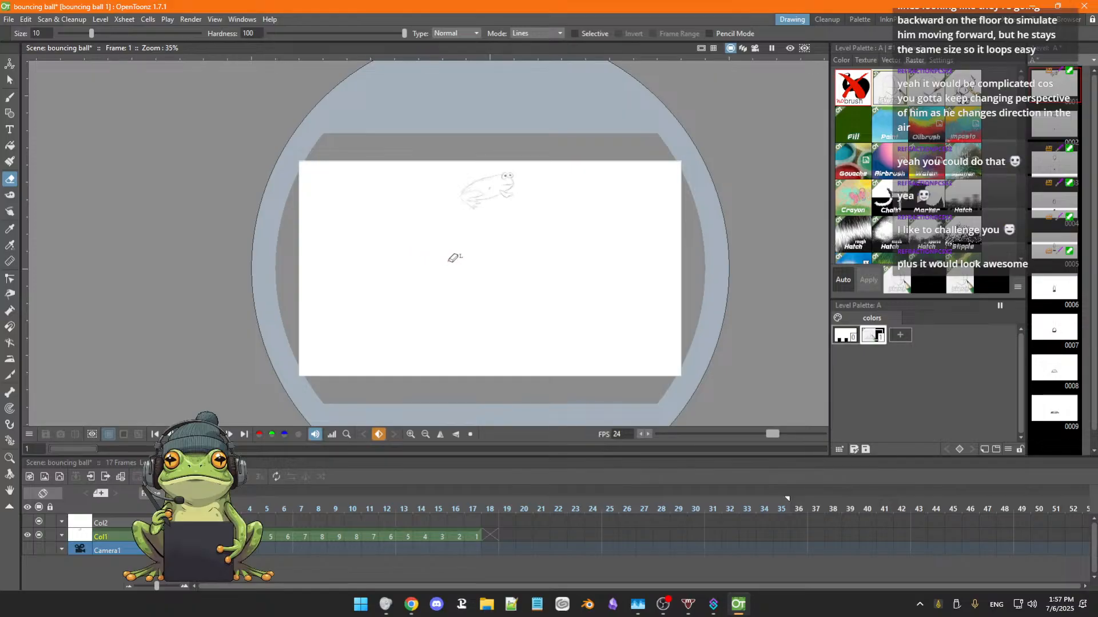
scroll(421, 266, up, 4)
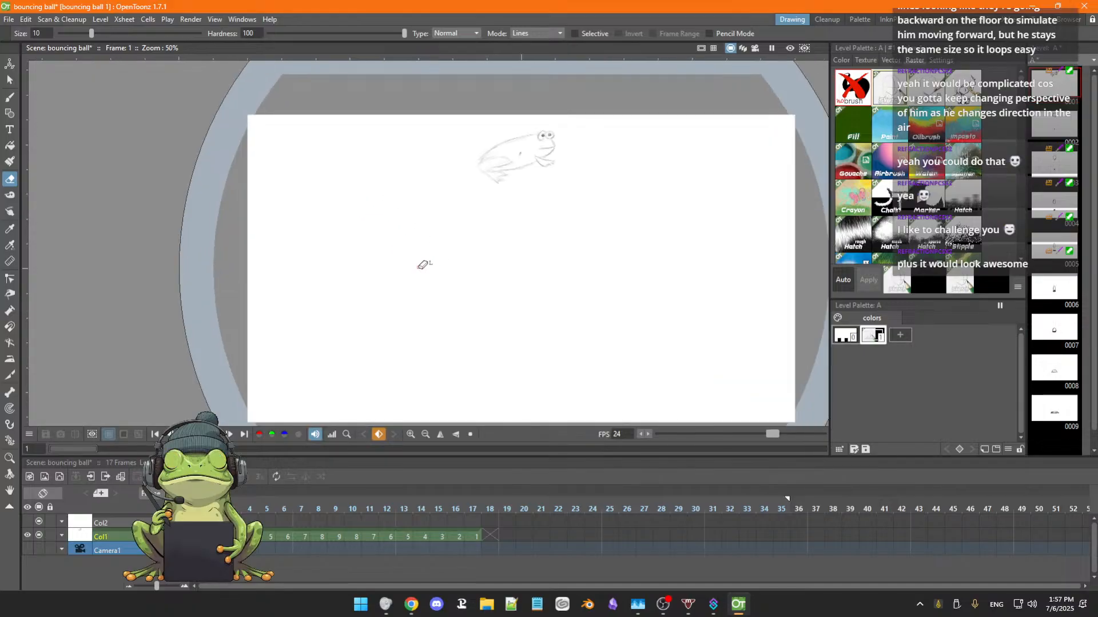
key(space)
mouse_move(474, 264)
mouse_down()
mouse_move(408, 272)
mouse_move(431, 281)
mouse_up()
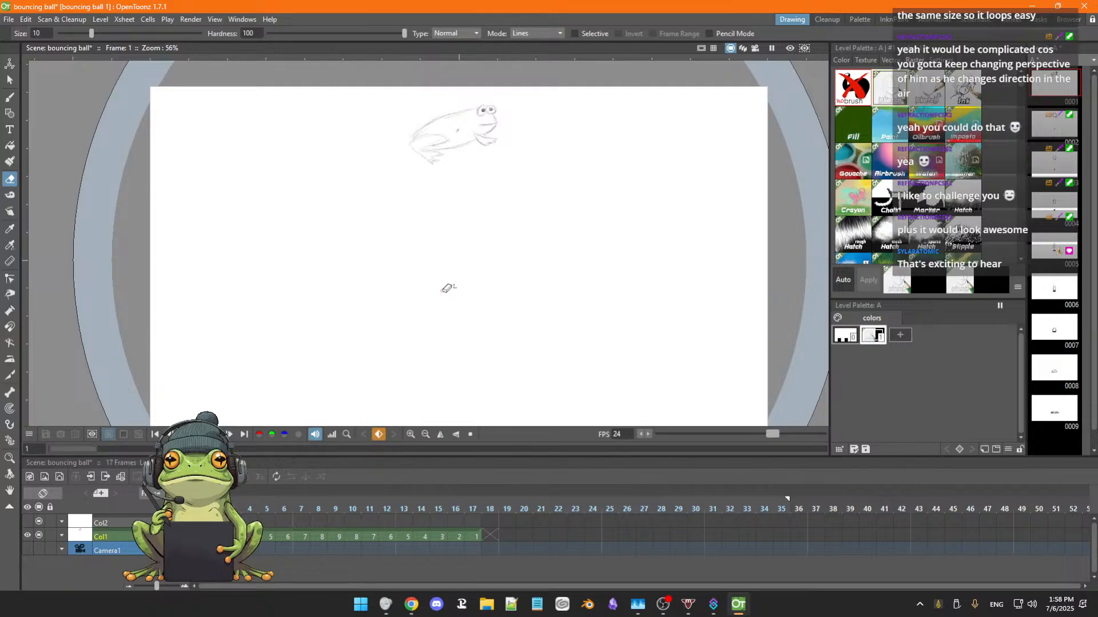
Turn on onion skin and step through frames 1 to 3, comparing the frog with the ball's positions.
key(b)
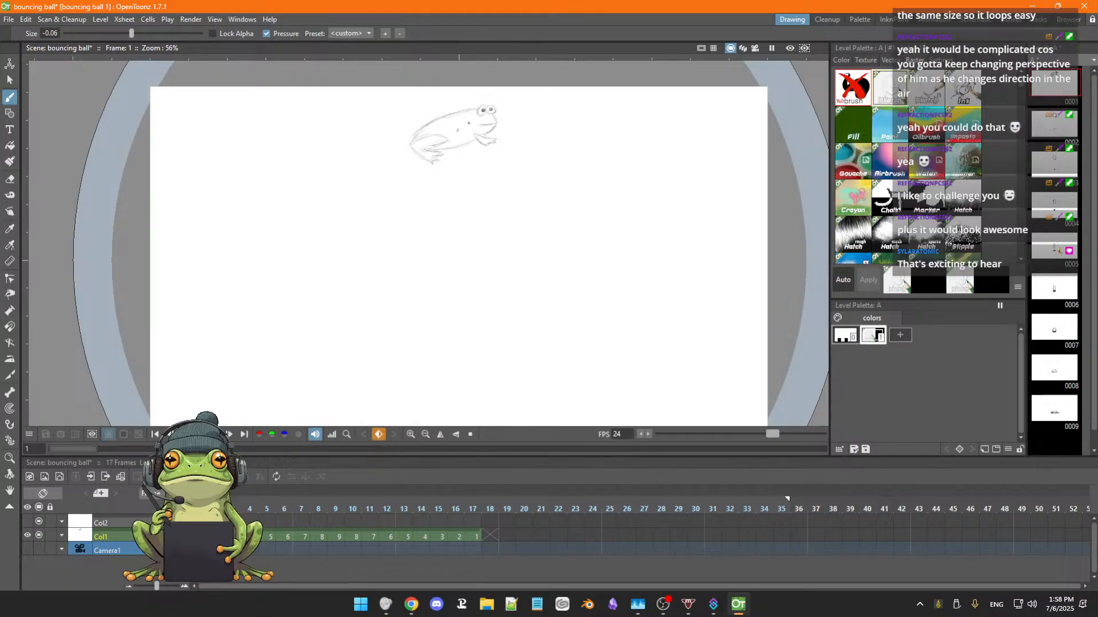
click(235, 508)
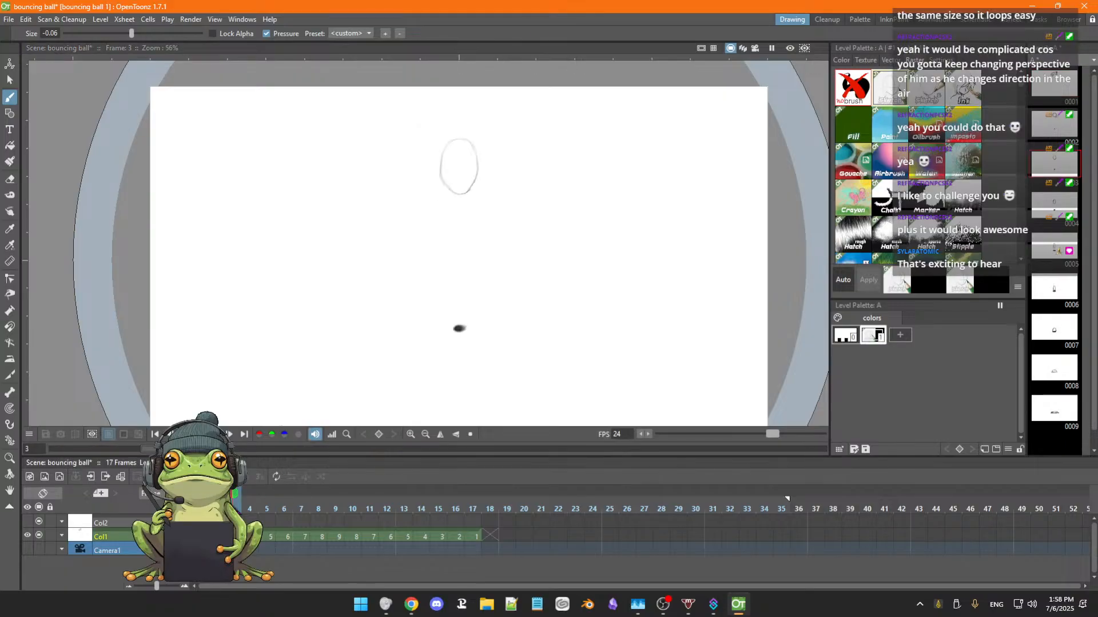
click(199, 508)
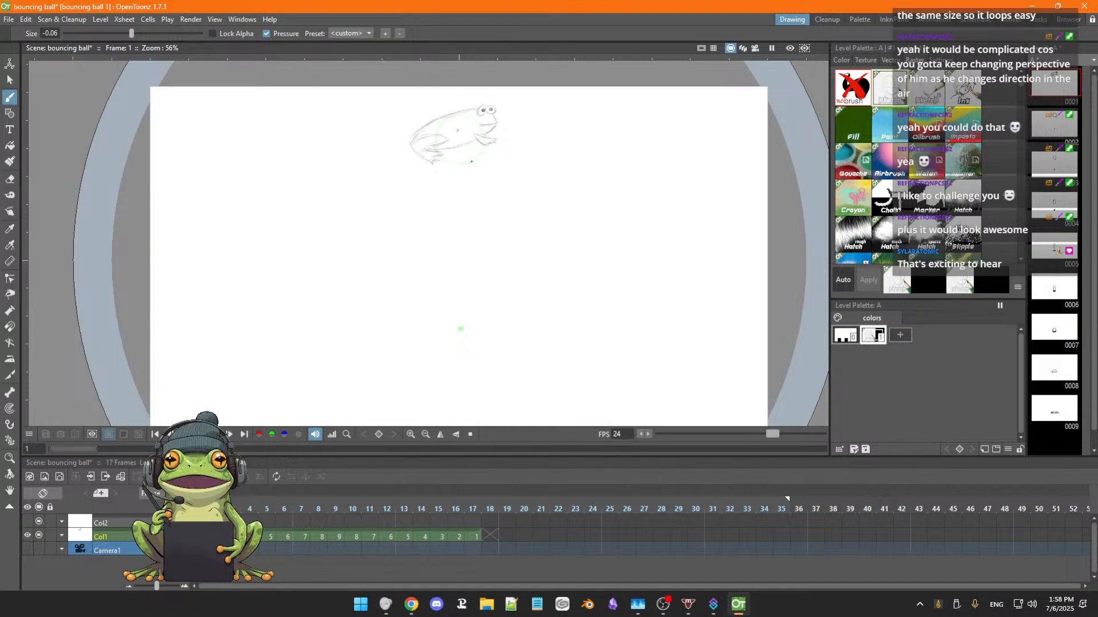
key(period)
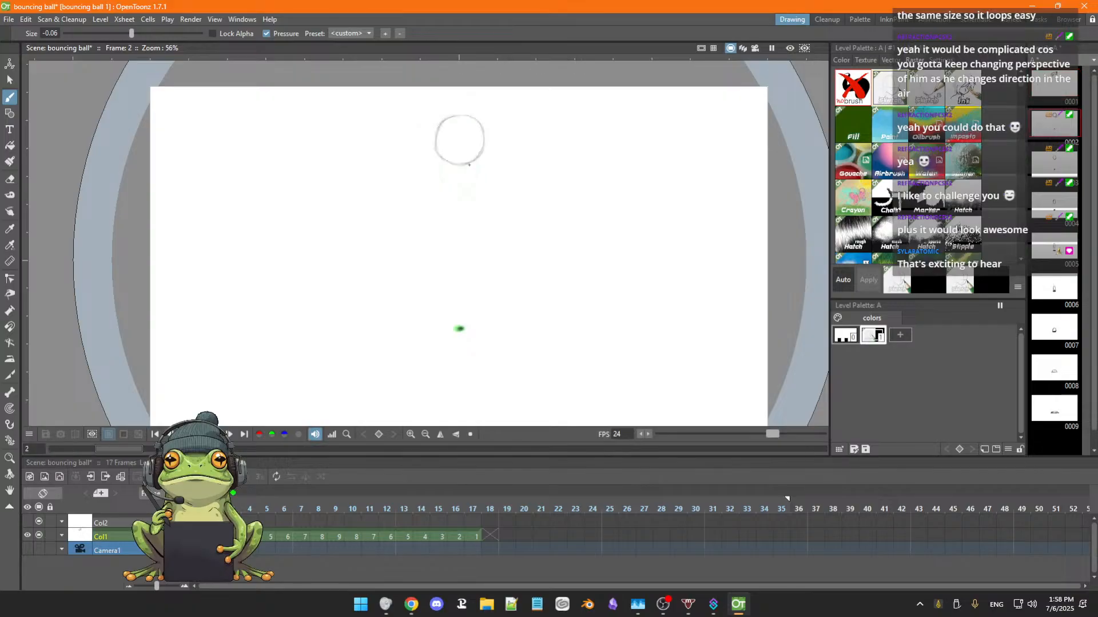
key(period)
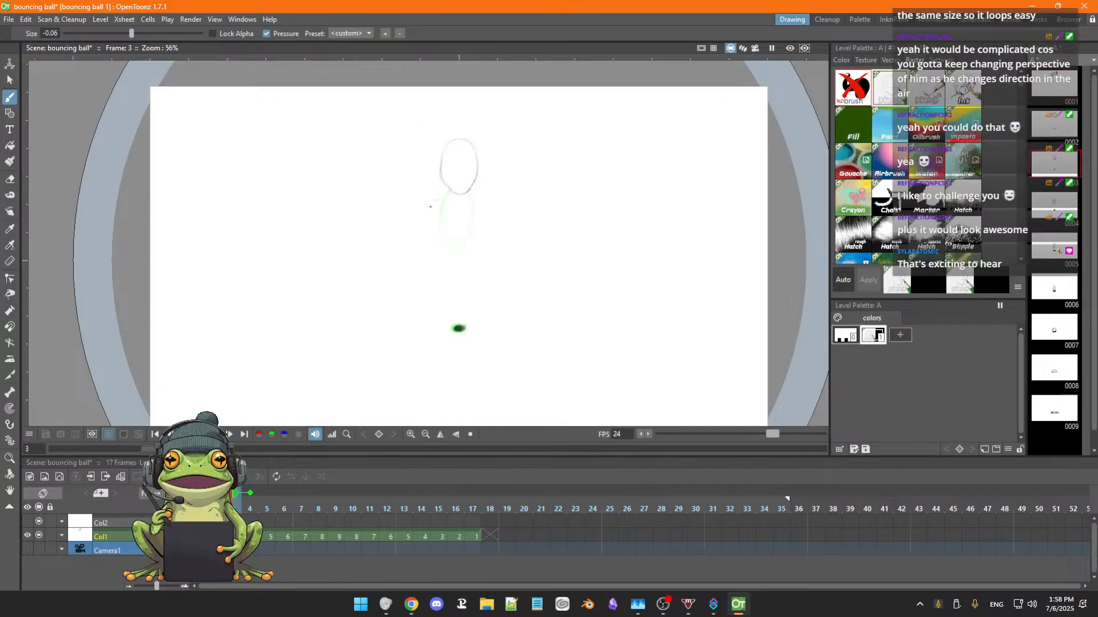
key(comma)
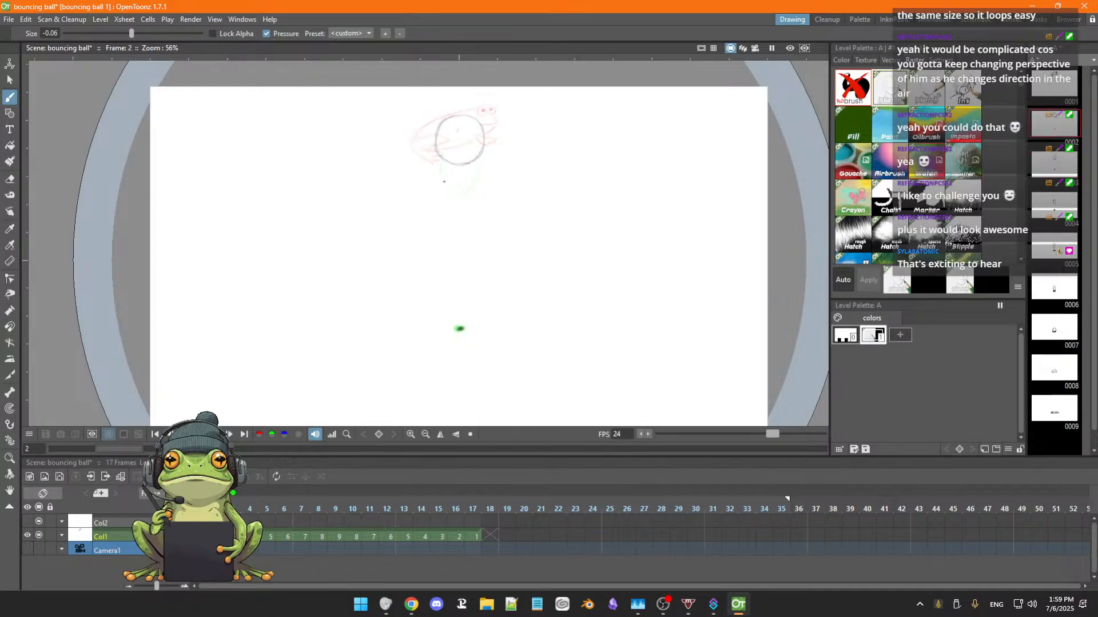
key(period)
key(comma)
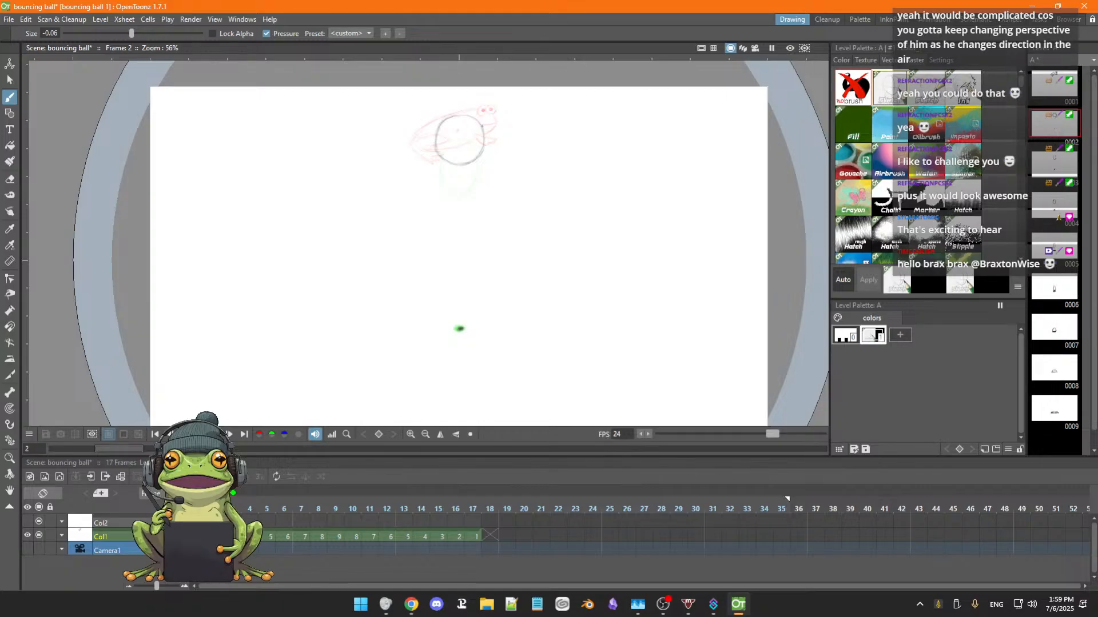
Trace the side-view frog from frame 1 into frame 2 with the brush, including its back, legs, belly, mouth and eyes.
scroll(478, 148, up, 4)
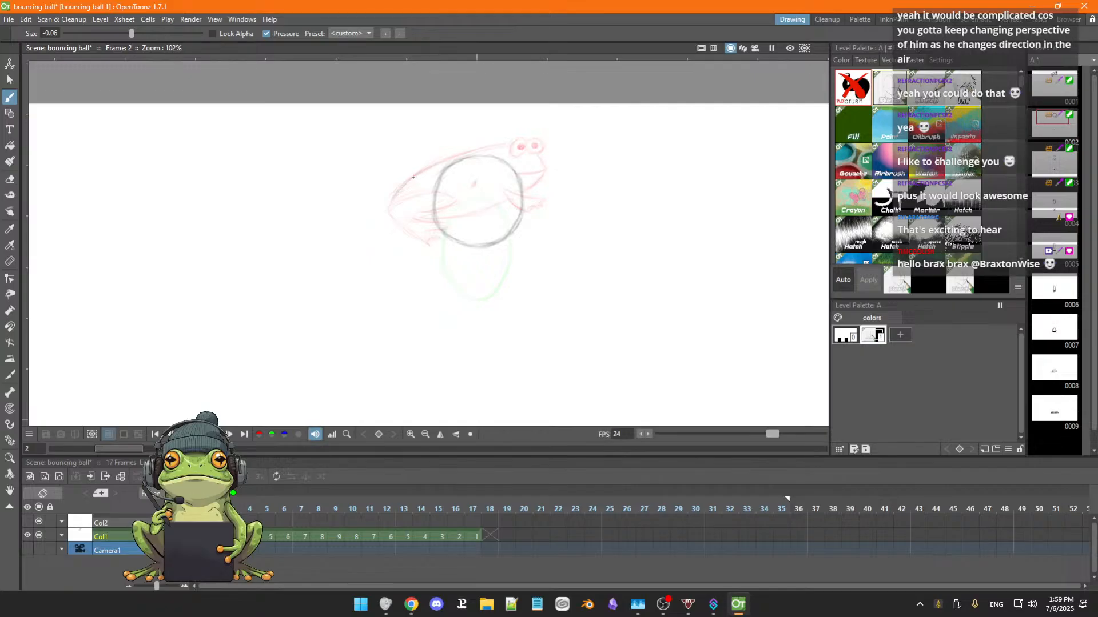
mouse_move(397, 191)
mouse_down()
mouse_move(427, 165)
mouse_move(508, 146)
mouse_up()
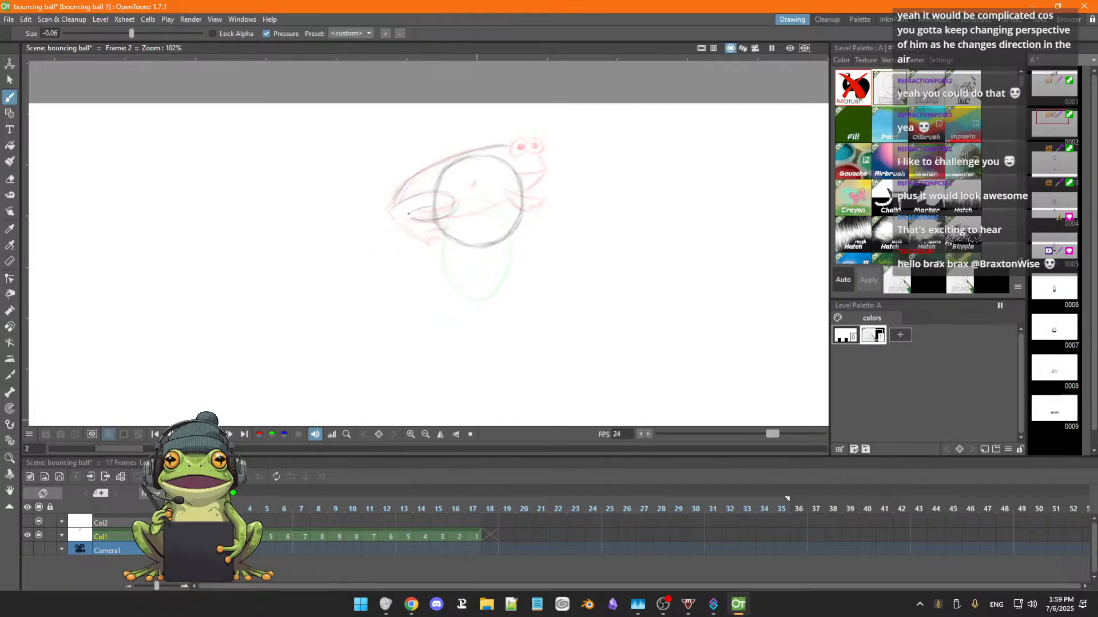
drag(393, 223, 420, 241)
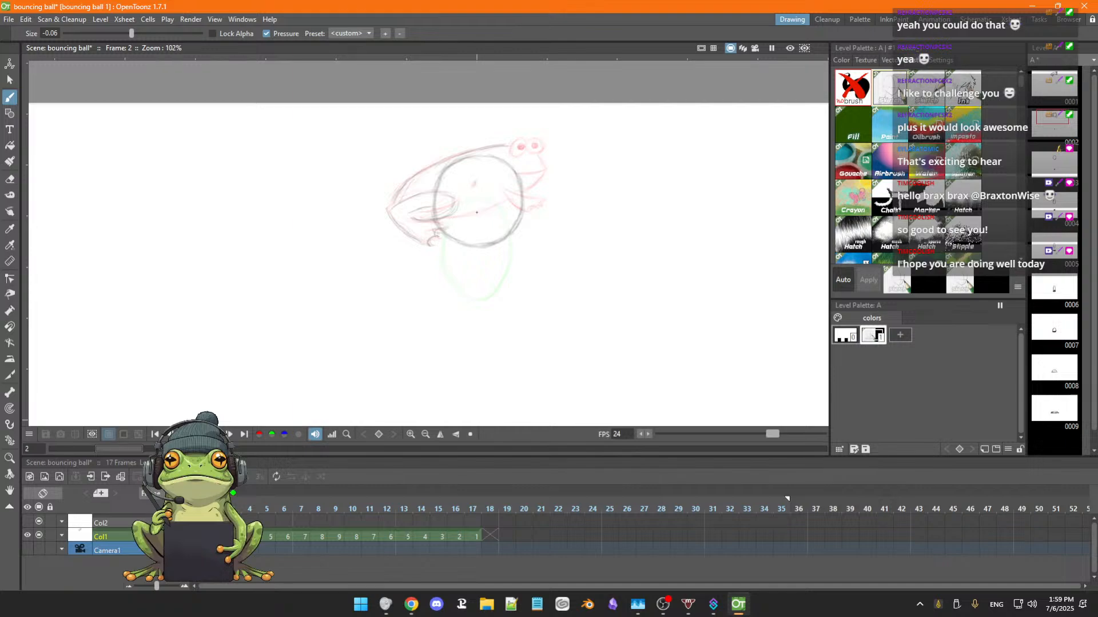
drag(443, 219, 500, 205)
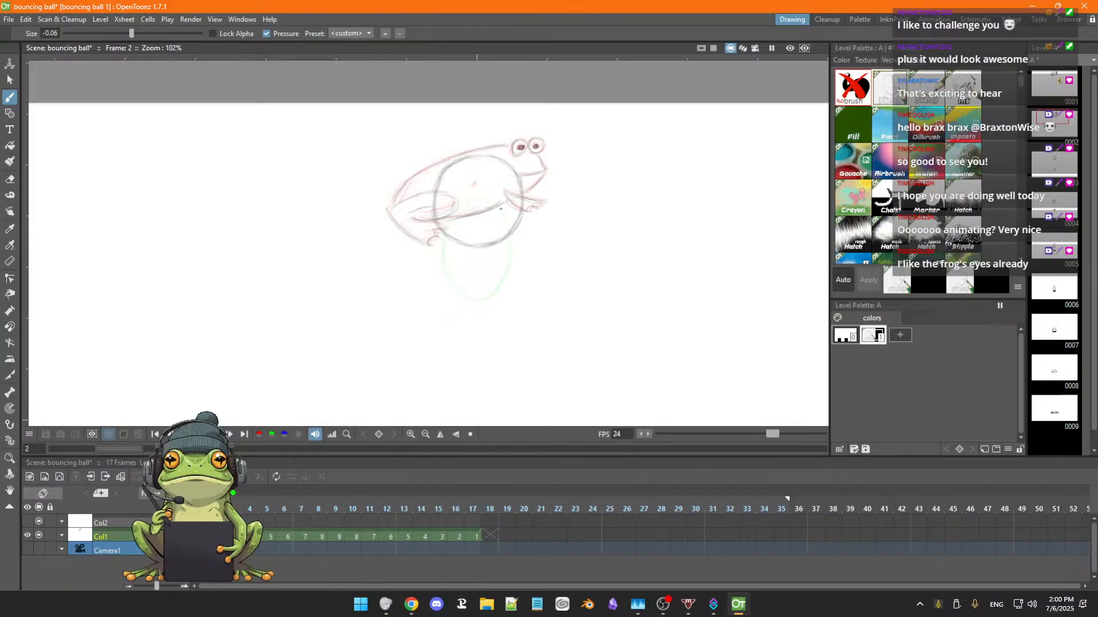
Flip between frames 1, 2 and 3 to compare the traced frog with its neighbouring drawings.
key(comma)
key(period)
key(period)
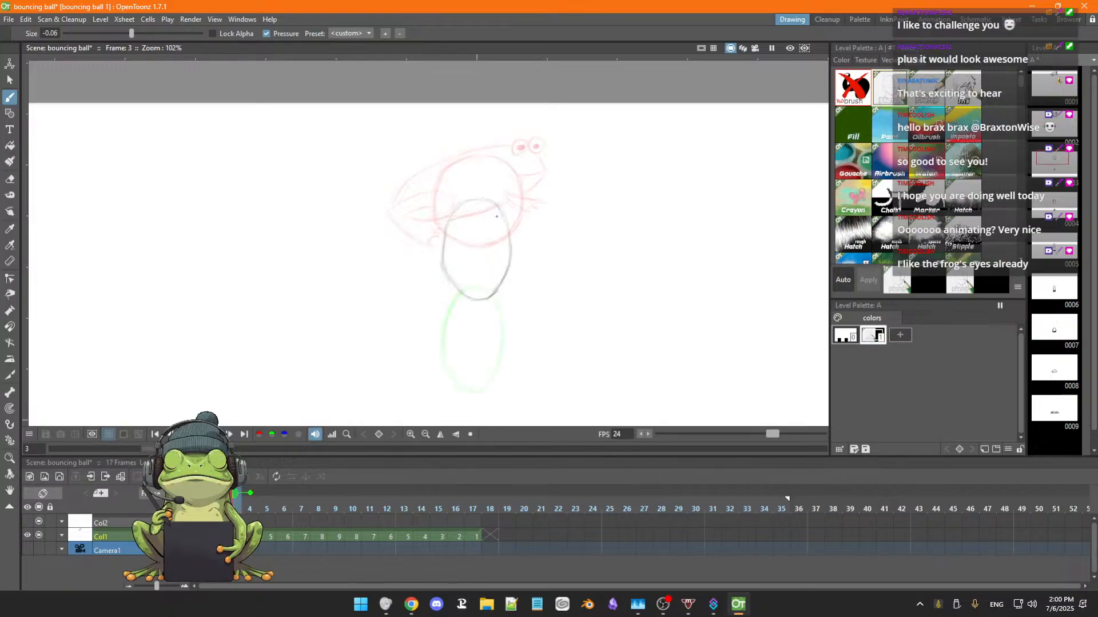
key(comma)
key(comma)
key(period)
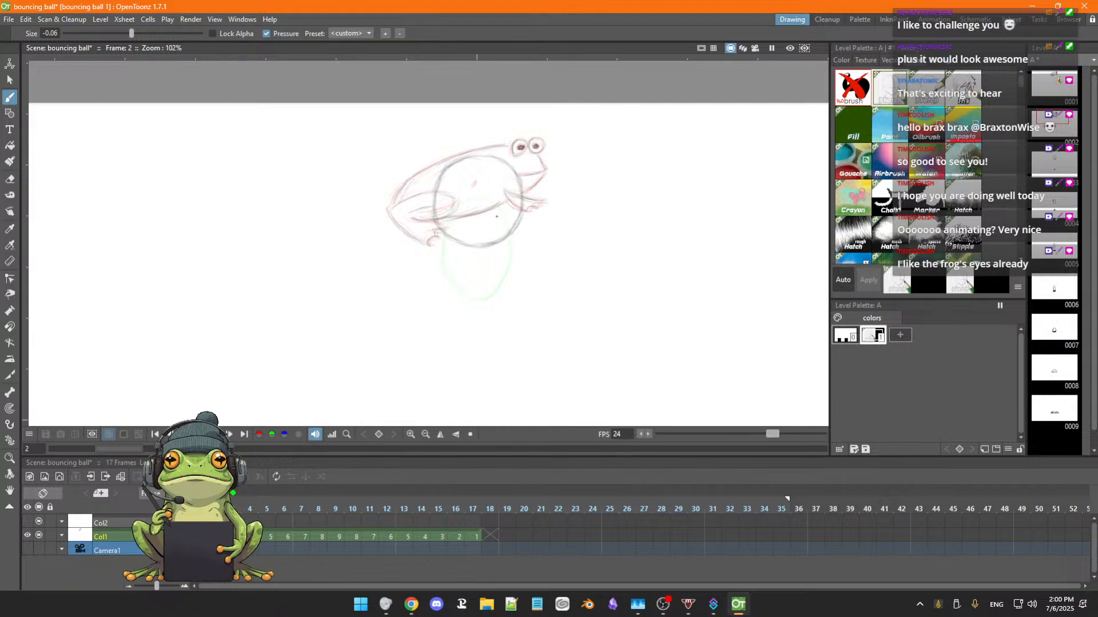
key(comma)
key(period)
Erase the ball's outline from around the traced frog in frame 2.
key(a)
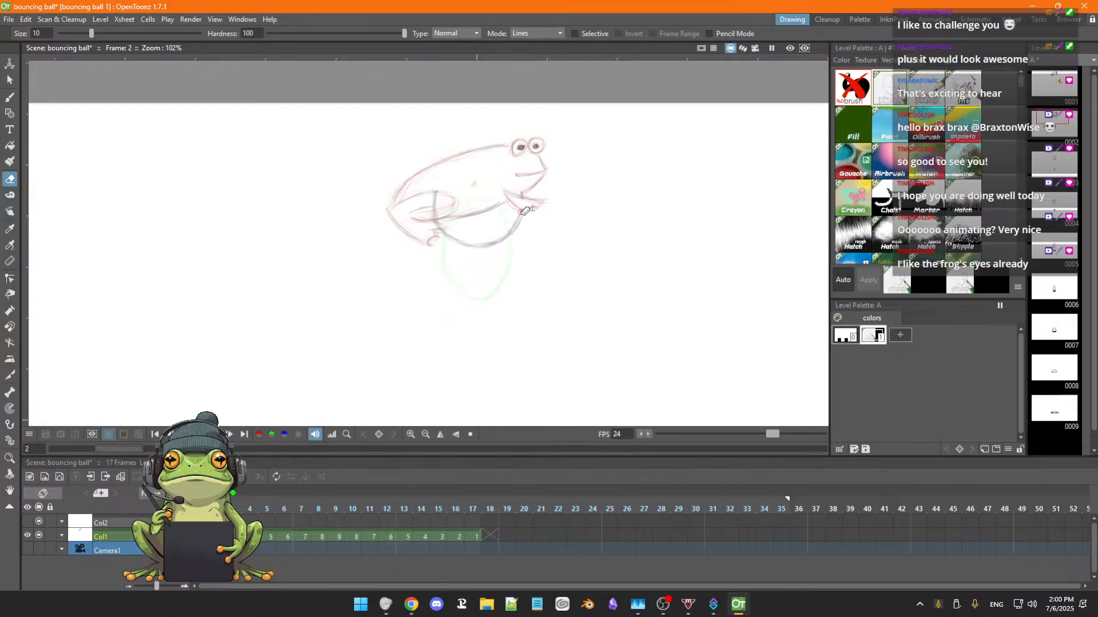
mouse_move(523, 214)
mouse_down()
mouse_move(476, 247)
mouse_move(486, 240)
mouse_move(460, 239)
mouse_move(445, 220)
mouse_move(446, 237)
mouse_up()
drag(433, 198, 438, 223)
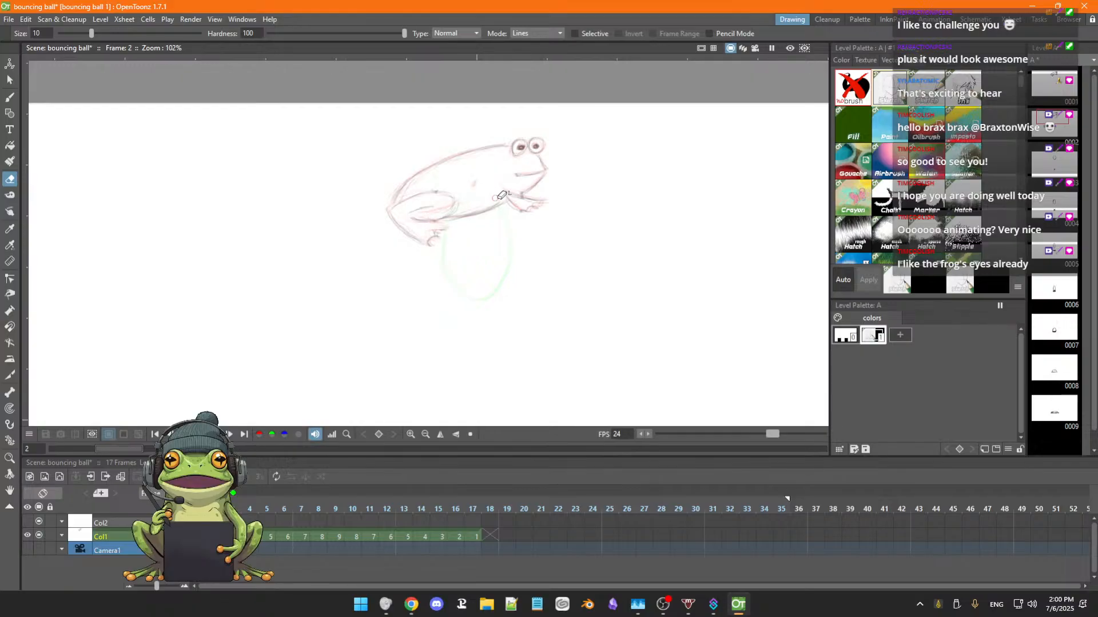
key(b)
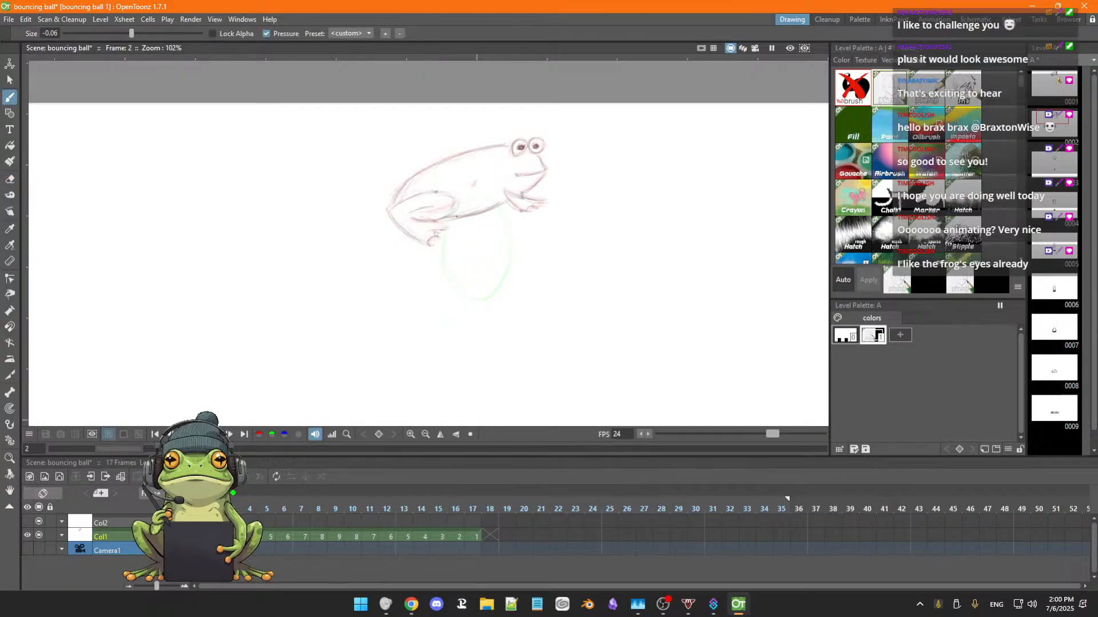
Lasso the frog in frame 2 and move it down onto the ball's former position, about -3 px in X and -111 px in Y.
key(a)
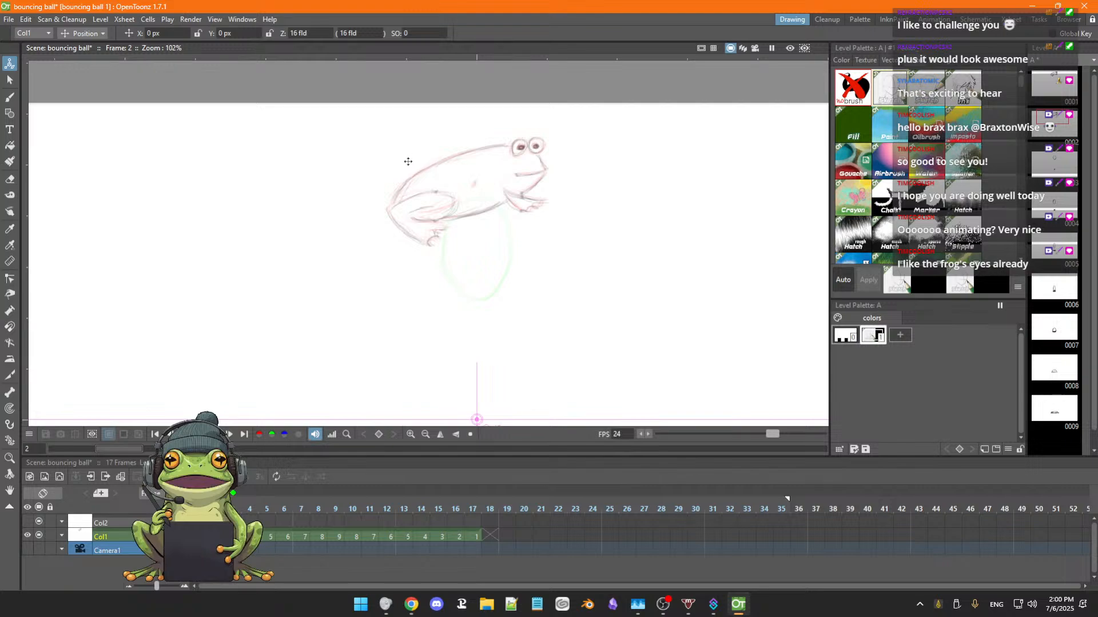
click(9, 79)
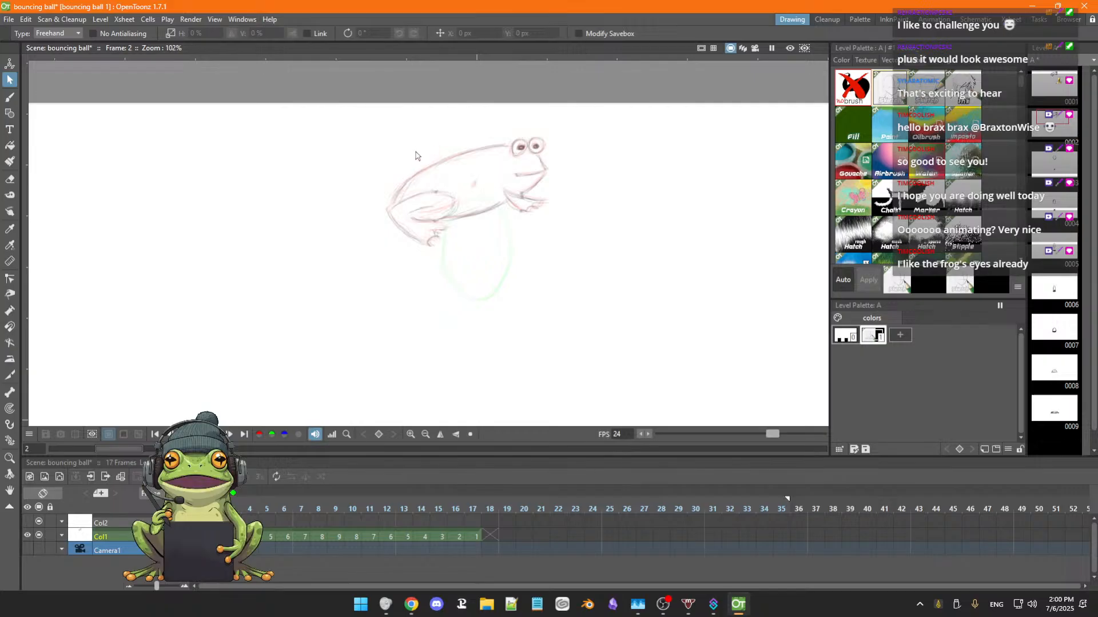
mouse_move(412, 149)
mouse_down()
mouse_move(358, 243)
mouse_move(586, 140)
mouse_move(339, 169)
mouse_up()
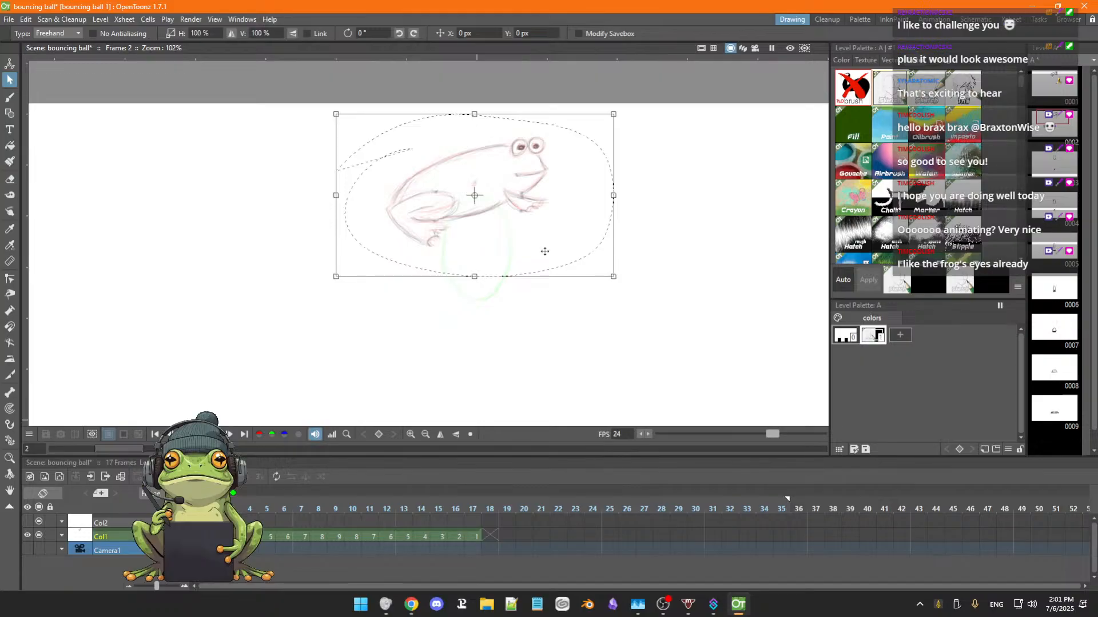
drag(543, 250, 543, 278)
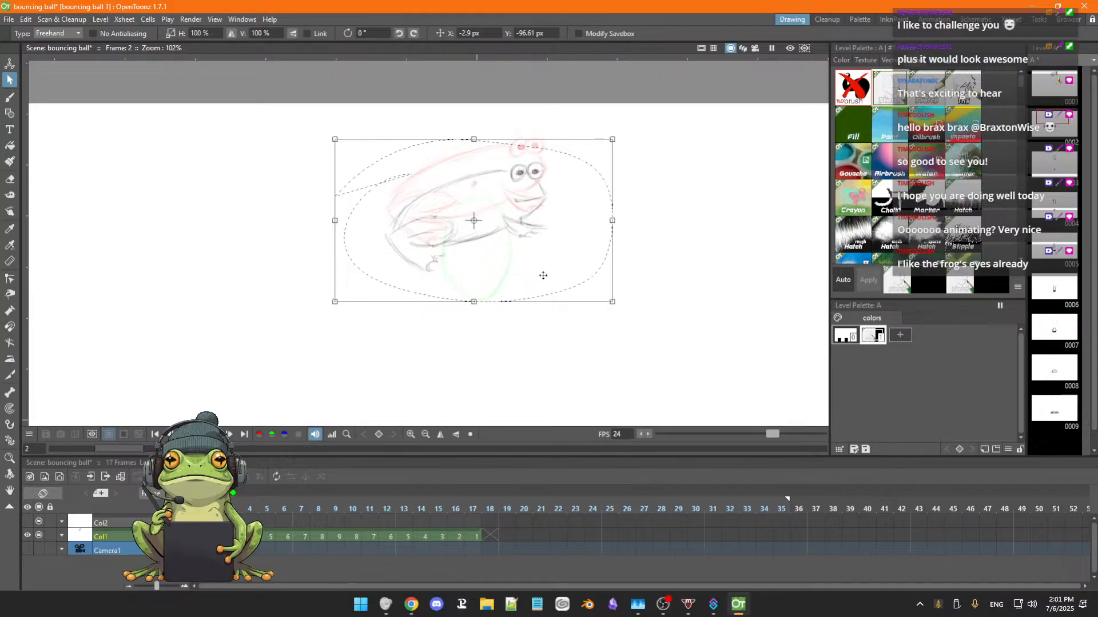
drag(543, 275, 542, 279)
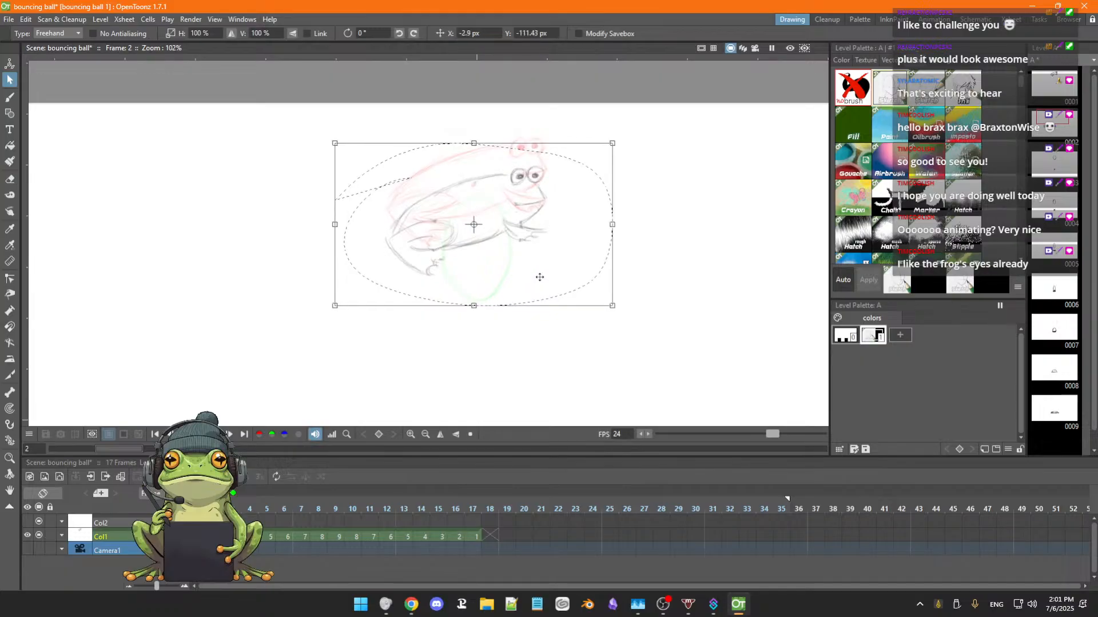
click(509, 343)
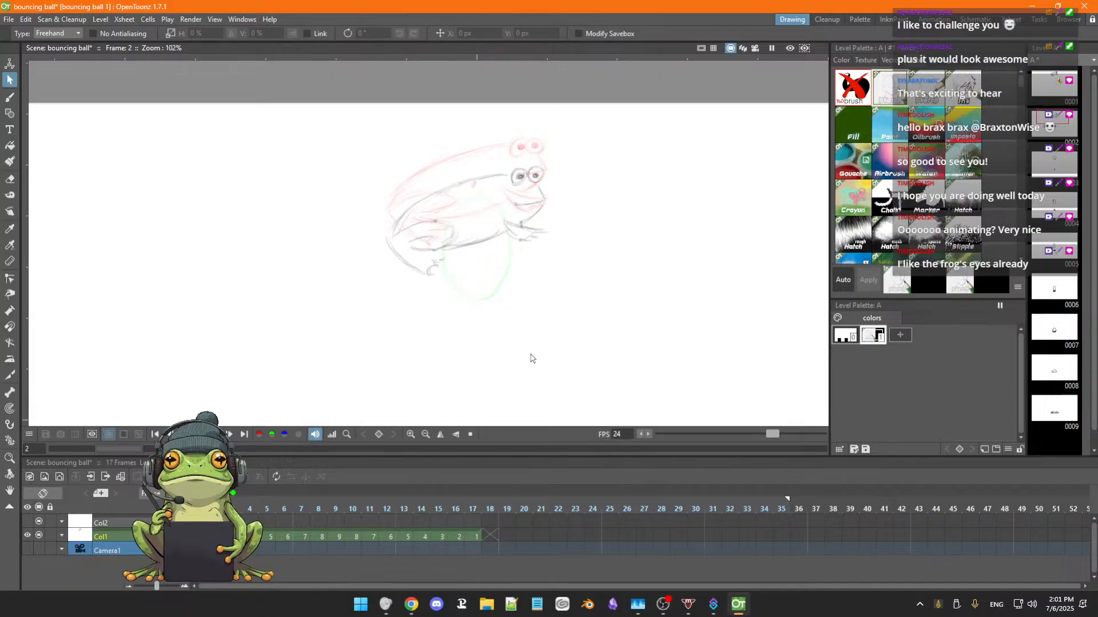
Flip through the frames around frame 2 to check the frog's drop against the ball's path.
key(.)
key(.)
key(.)
key(.)
key(.)
key(.)
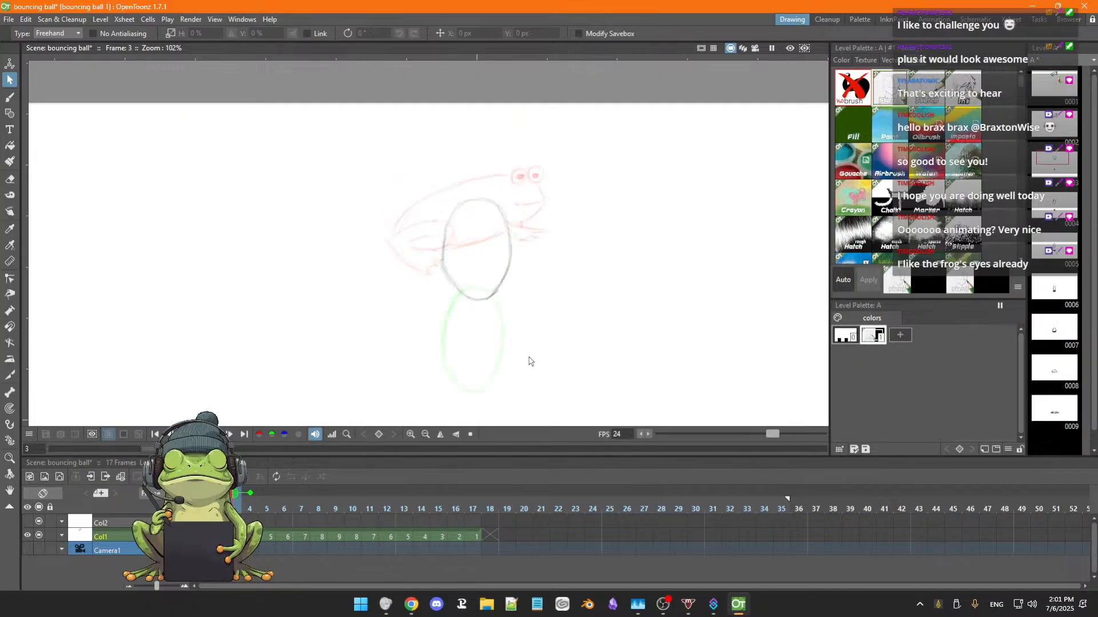
Mark the ball's centre with a small dot in frame 3 and erase the ball's outline.
key(.)
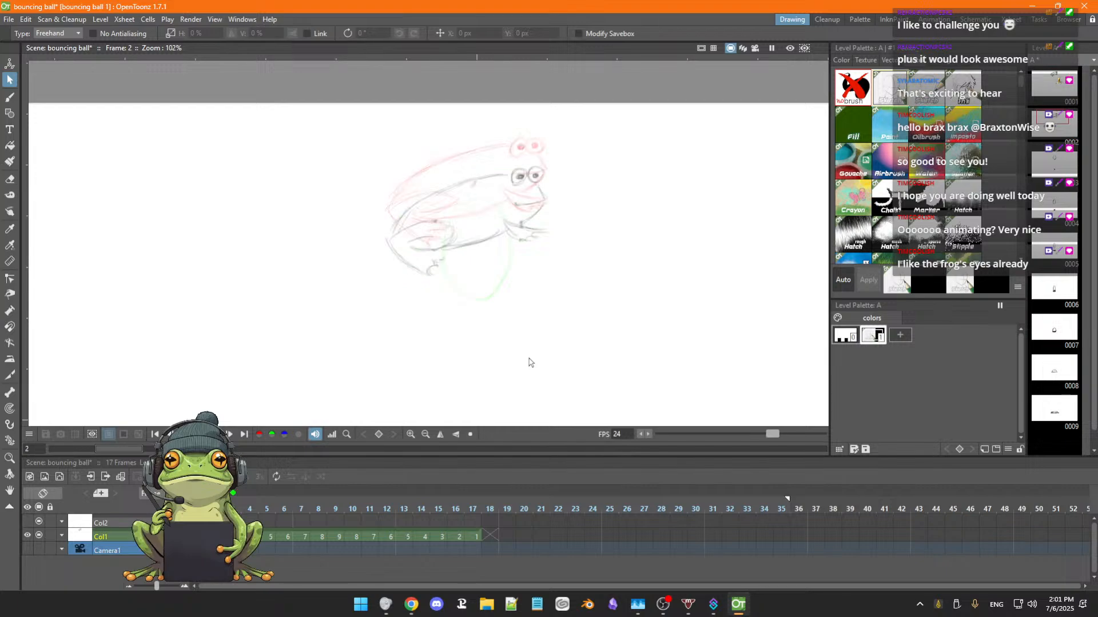
key(.)
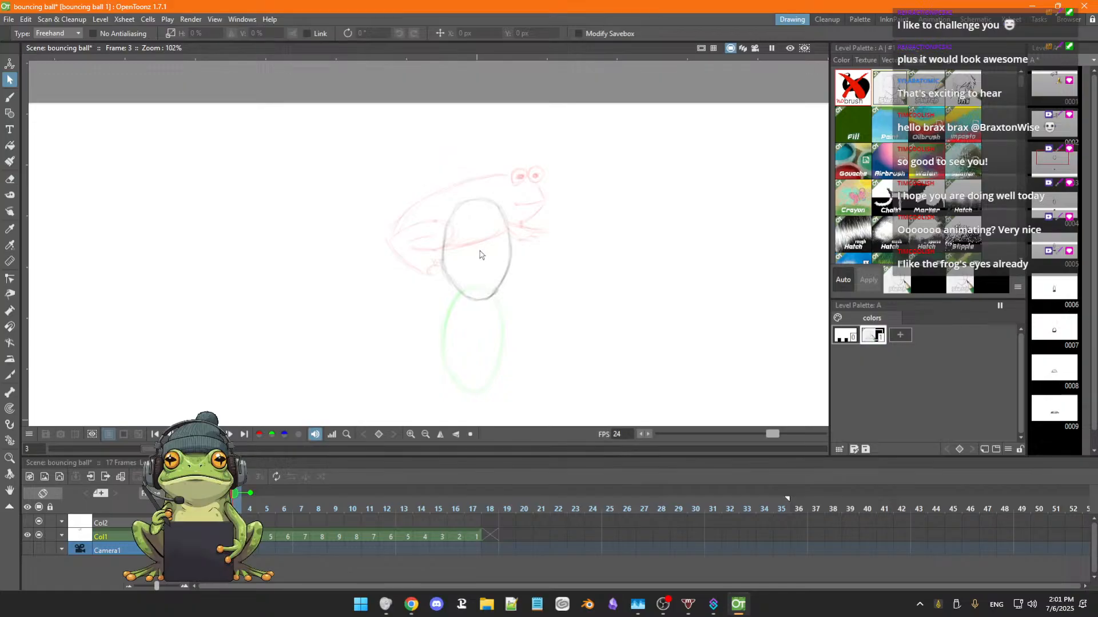
key(b)
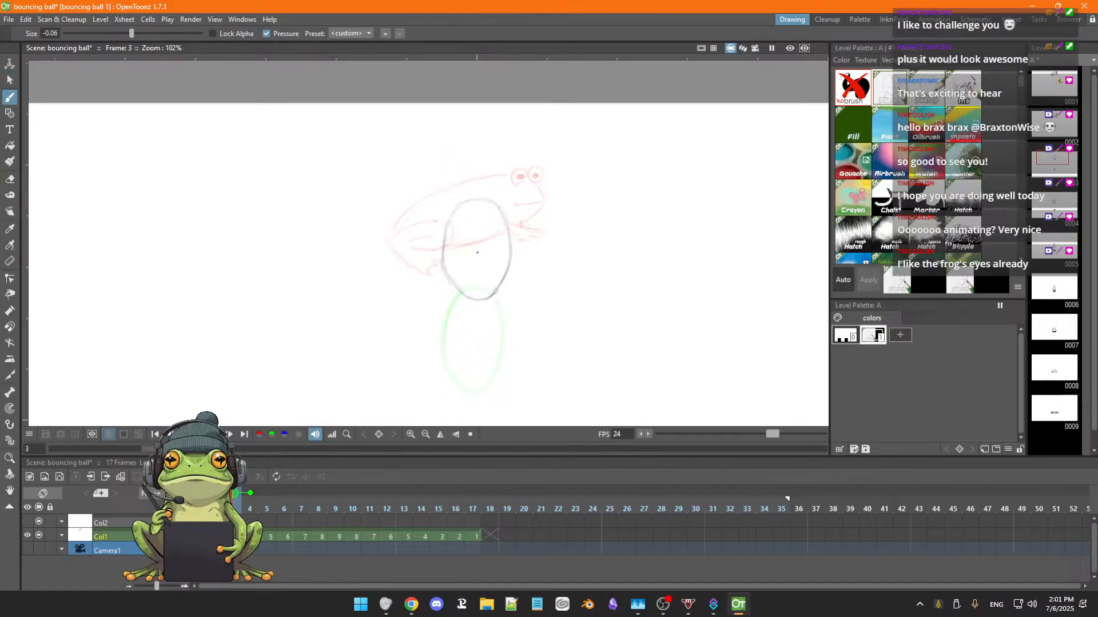
drag(477, 252, 480, 249)
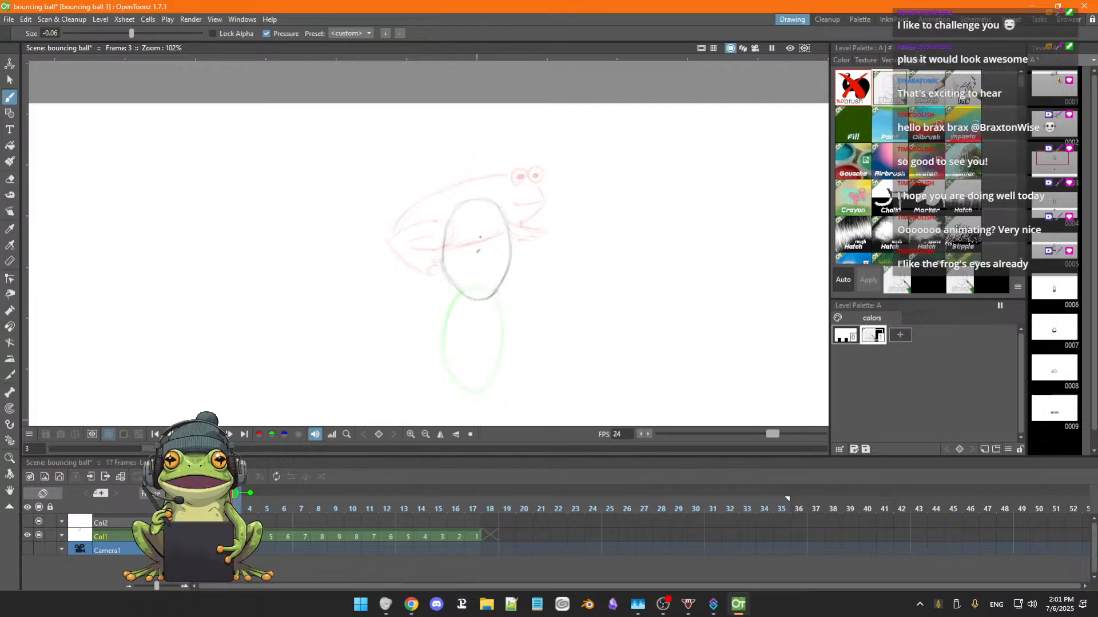
key(e)
mouse_move(474, 196)
mouse_down()
mouse_move(449, 222)
mouse_move(445, 281)
mouse_move(444, 253)
mouse_move(465, 299)
mouse_move(457, 285)
mouse_move(472, 301)
mouse_move(510, 270)
mouse_move(506, 224)
mouse_move(488, 202)
mouse_move(466, 200)
mouse_move(483, 195)
mouse_move(499, 213)
mouse_up()
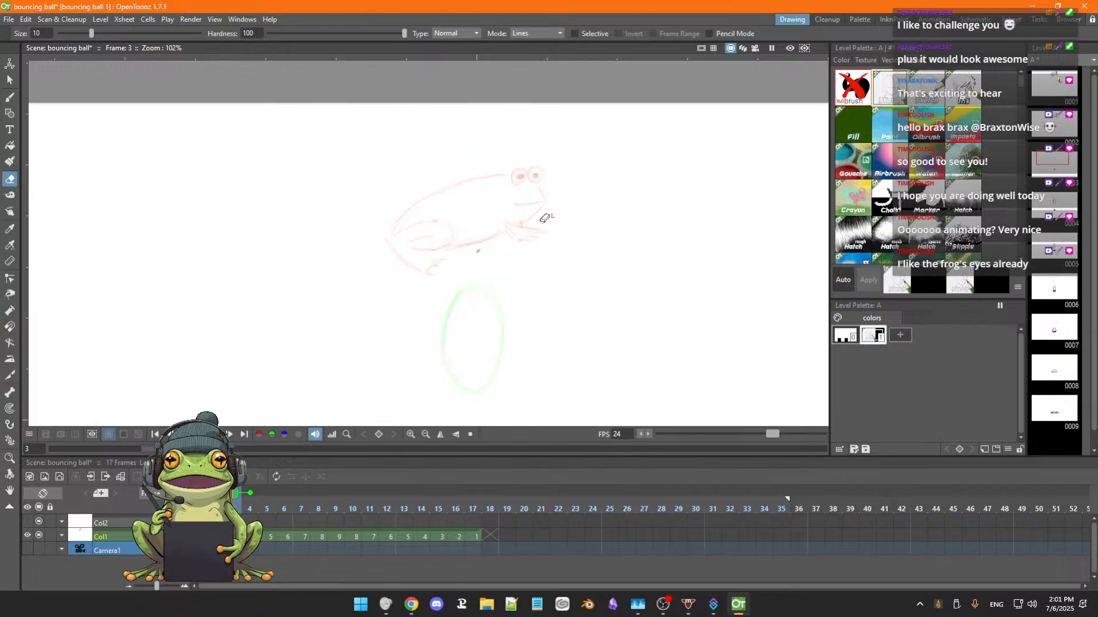
Trace the frog's body, face and front foot in frame 3 and redraw the hind leg stretching downward, cleaning up its sketch lines.
key(b)
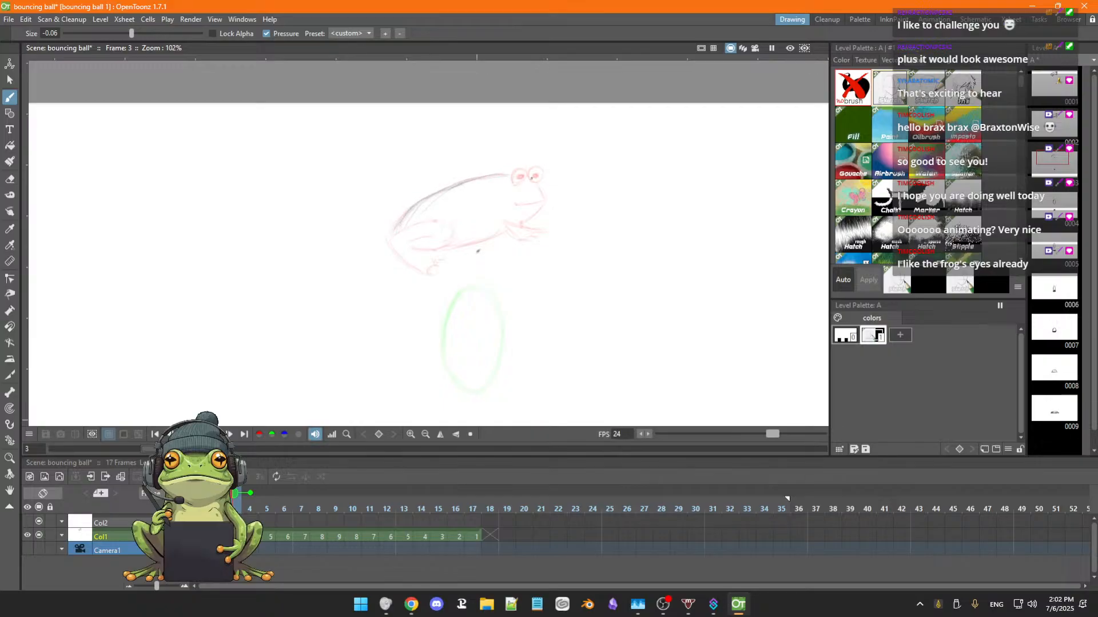
drag(523, 179, 526, 182)
drag(545, 232, 539, 238)
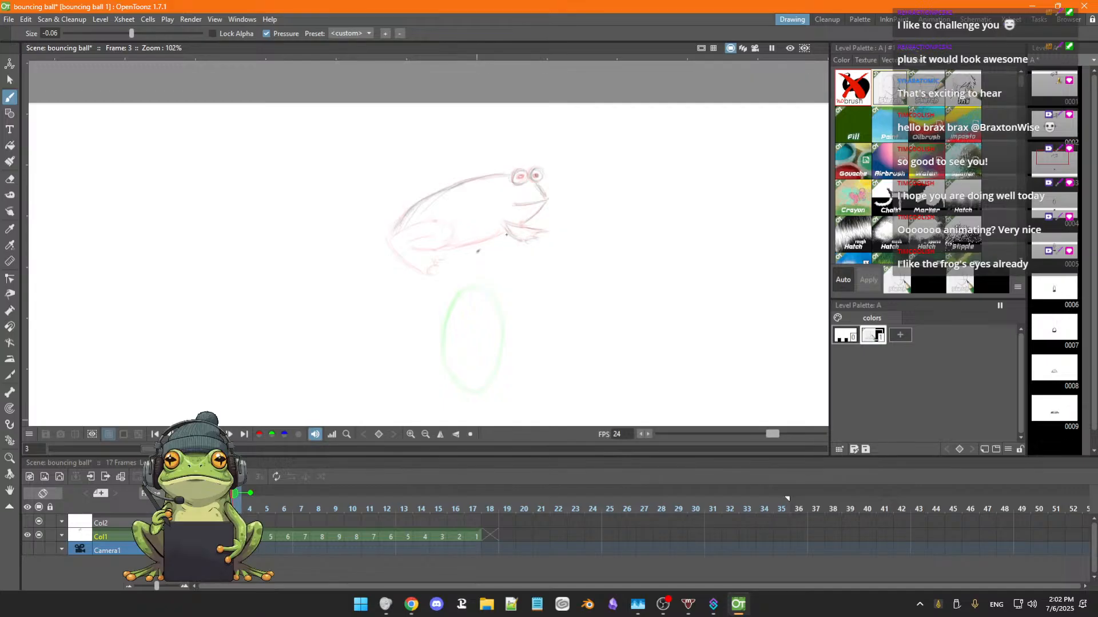
drag(507, 233, 455, 247)
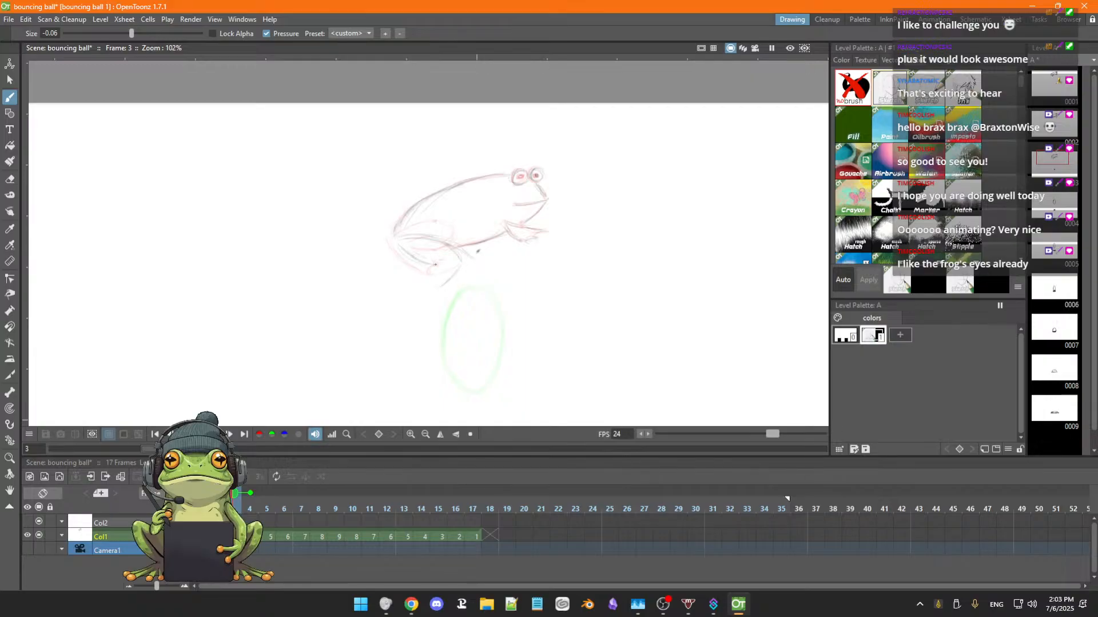
drag(430, 271, 410, 302)
drag(411, 298, 442, 312)
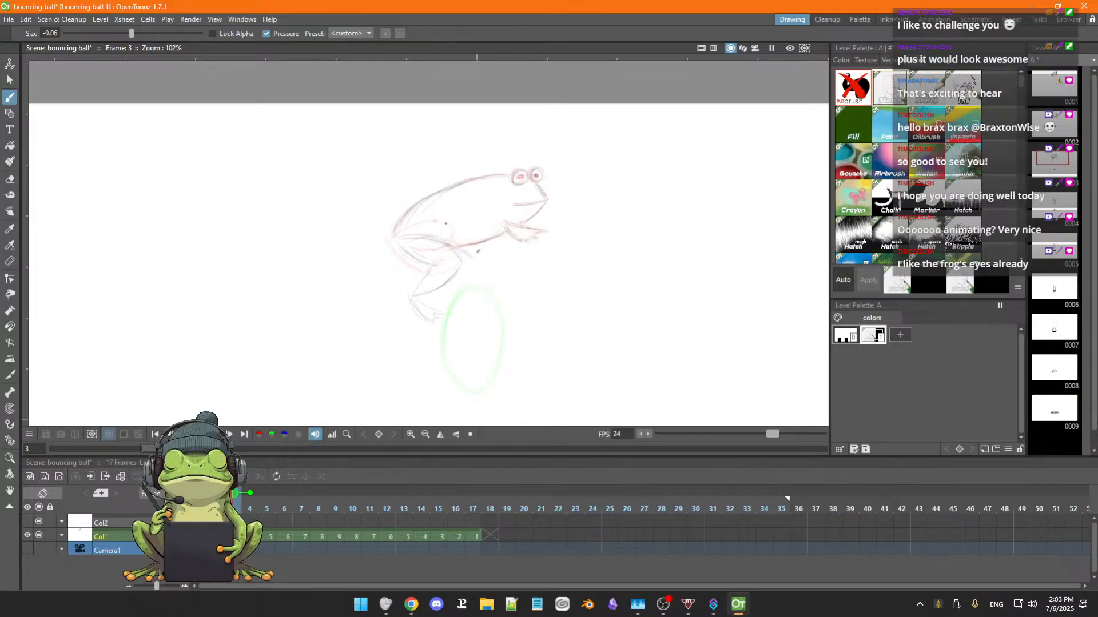
key(a)
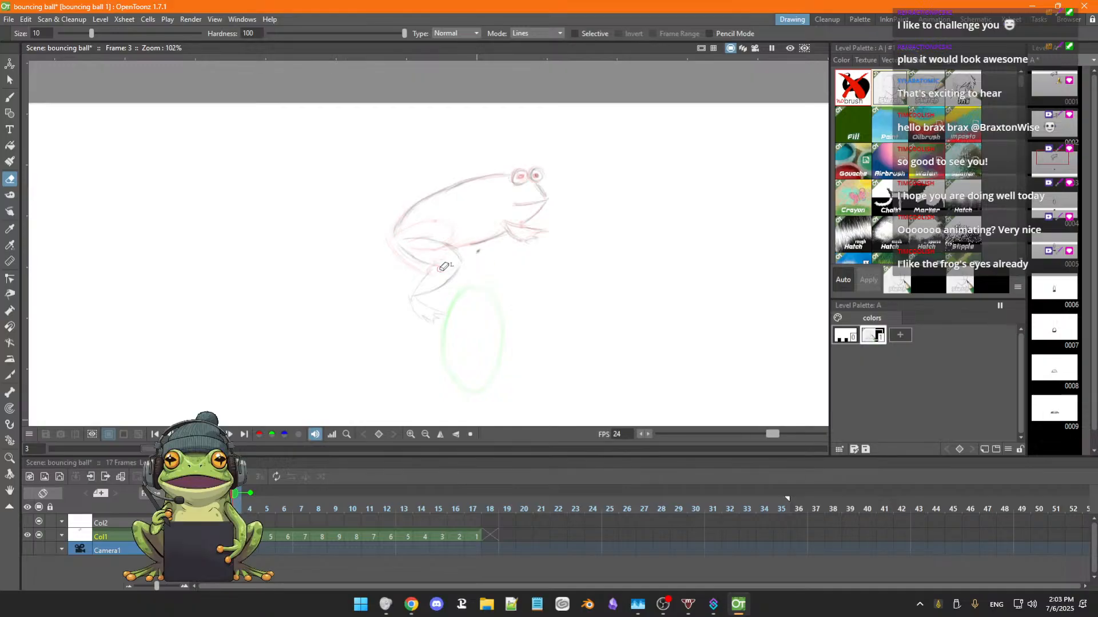
key(b)
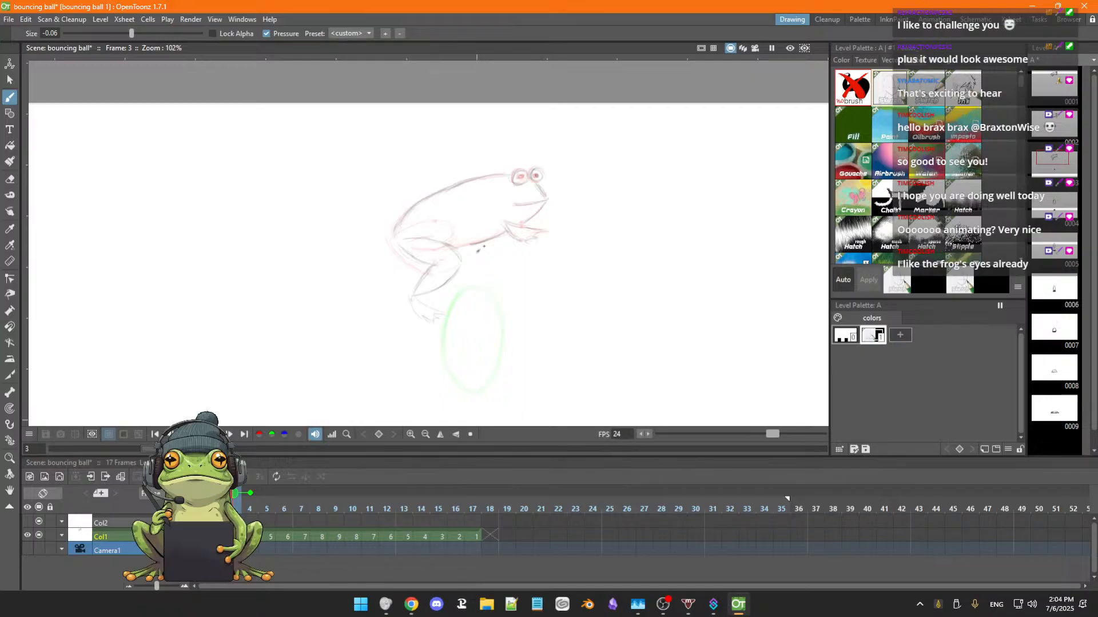
Erase the centre dot below the frog's belly in frame 3.
key(comma)
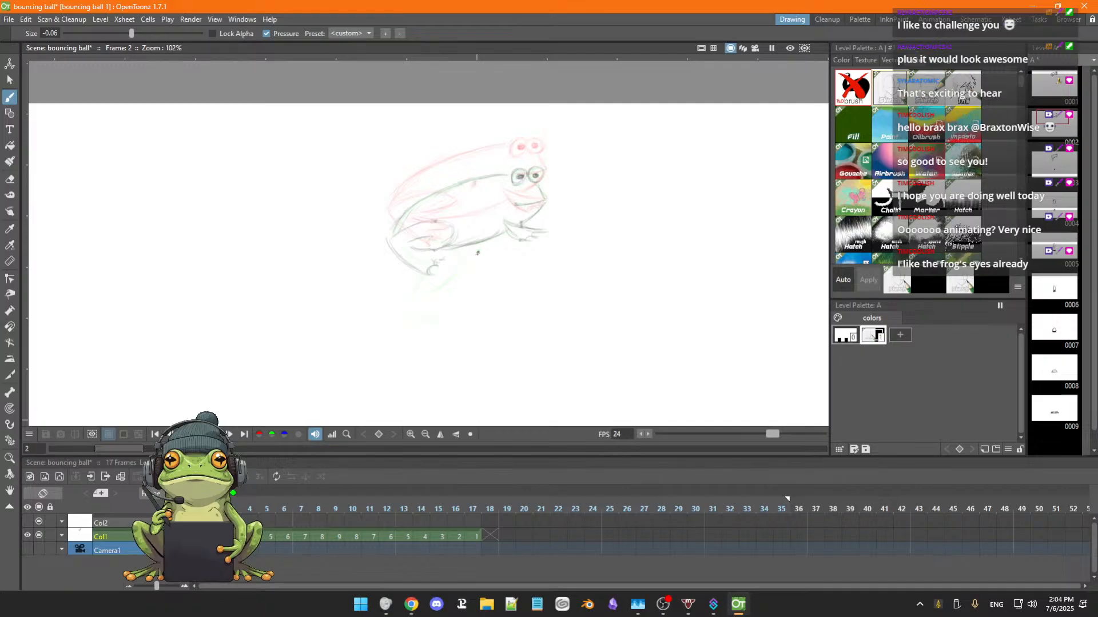
key(period)
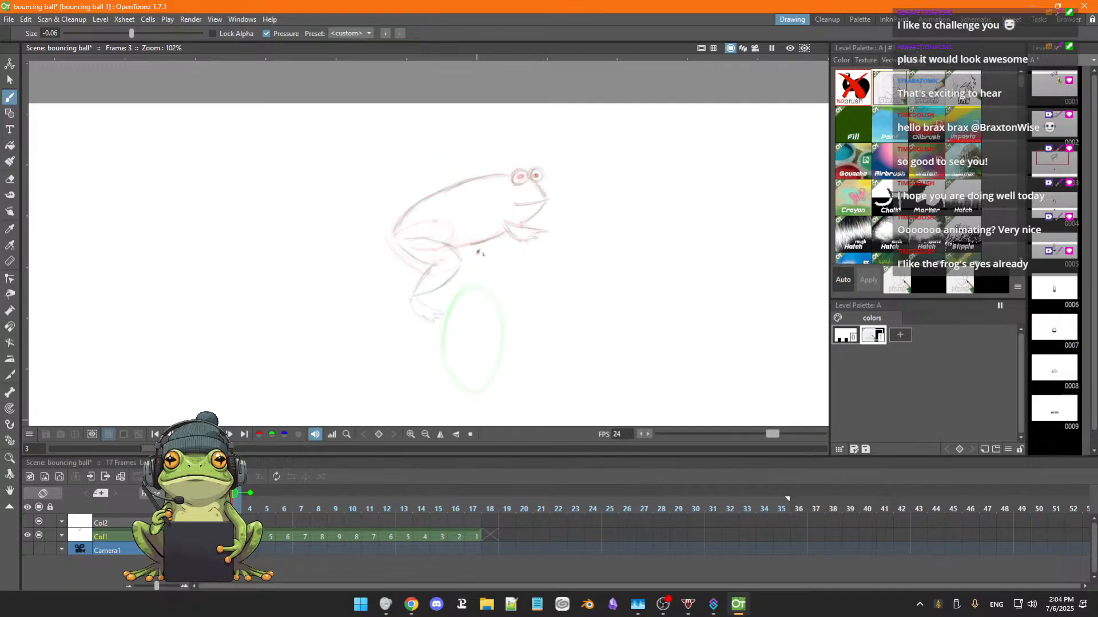
key(a)
drag(483, 250, 479, 252)
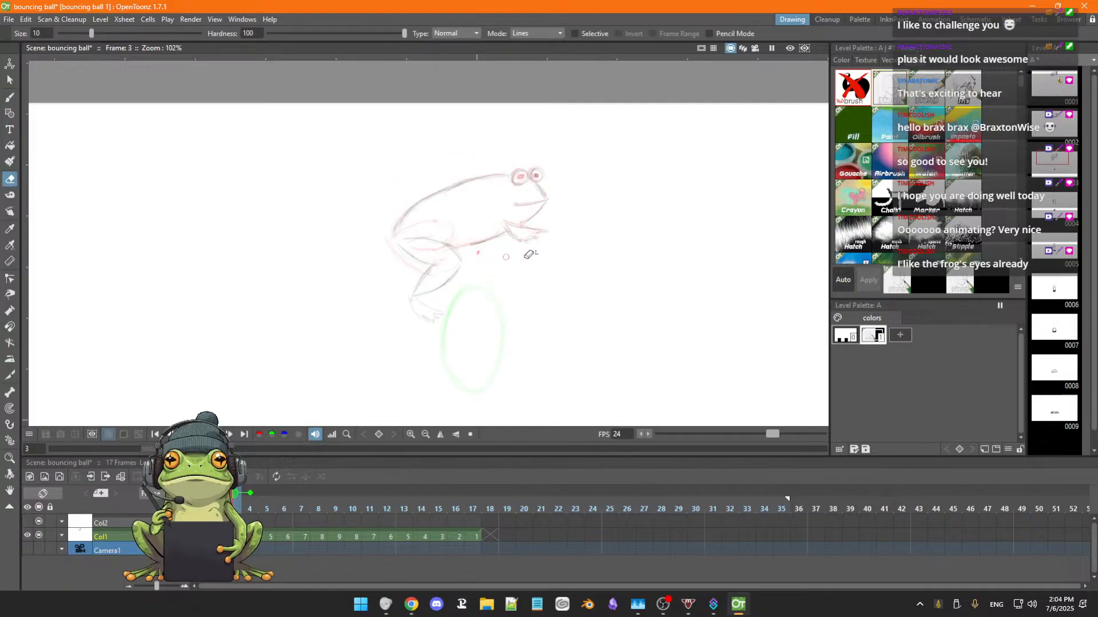
Flip between frames 2 and 3 to compare the extending hind leg with the tucked pose.
key(b)
key(comma)
key(period)
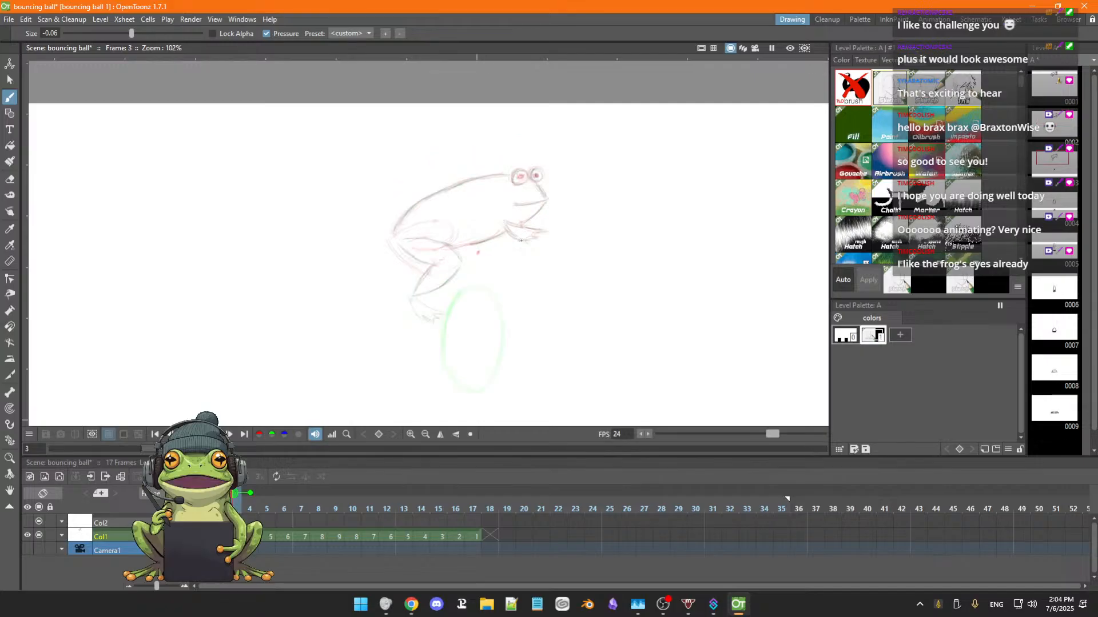
key(comma)
key(period)
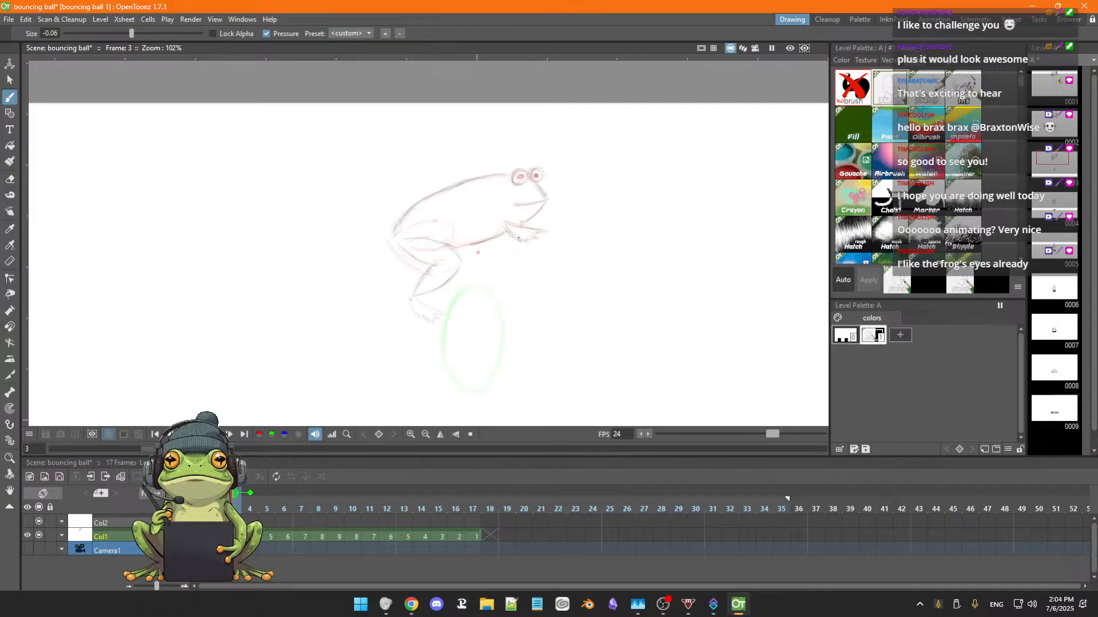
key(comma)
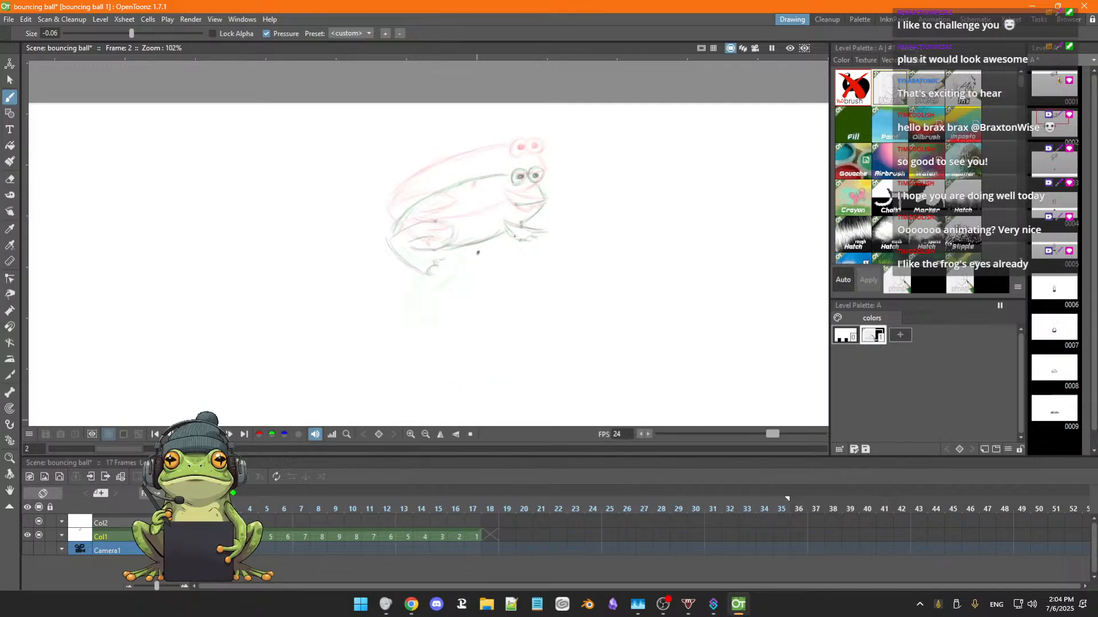
key(period)
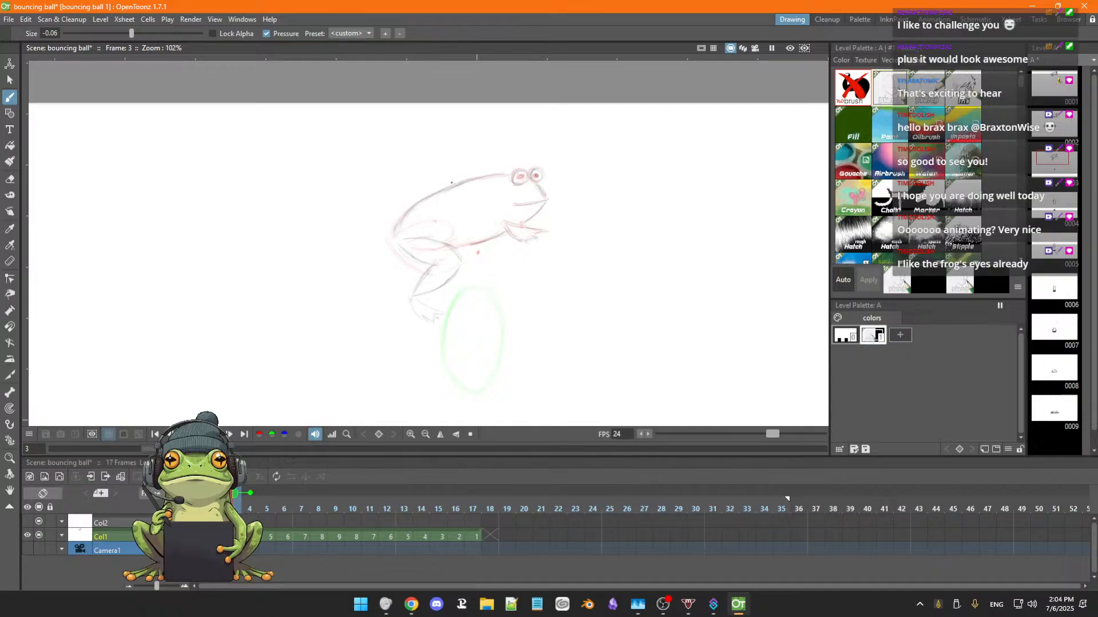
Lasso the frog in frame 3 and move it down, about 3 px in X and -135 px in Y.
key(s)
mouse_move(408, 178)
mouse_down()
mouse_move(372, 284)
mouse_move(517, 332)
mouse_move(571, 147)
mouse_move(378, 187)
mouse_up()
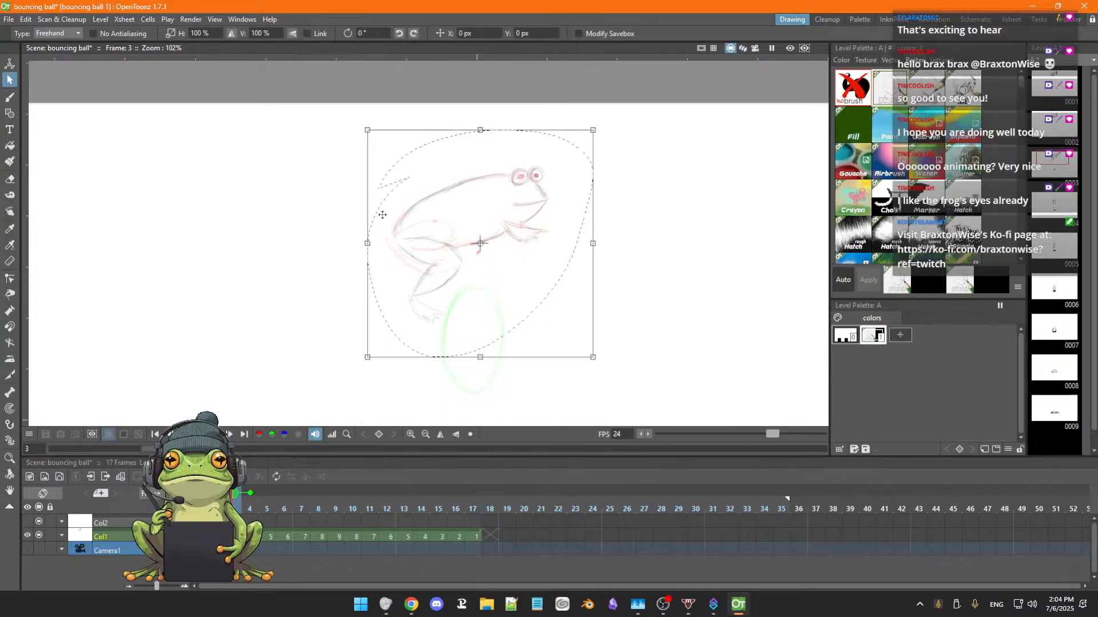
drag(518, 275, 514, 306)
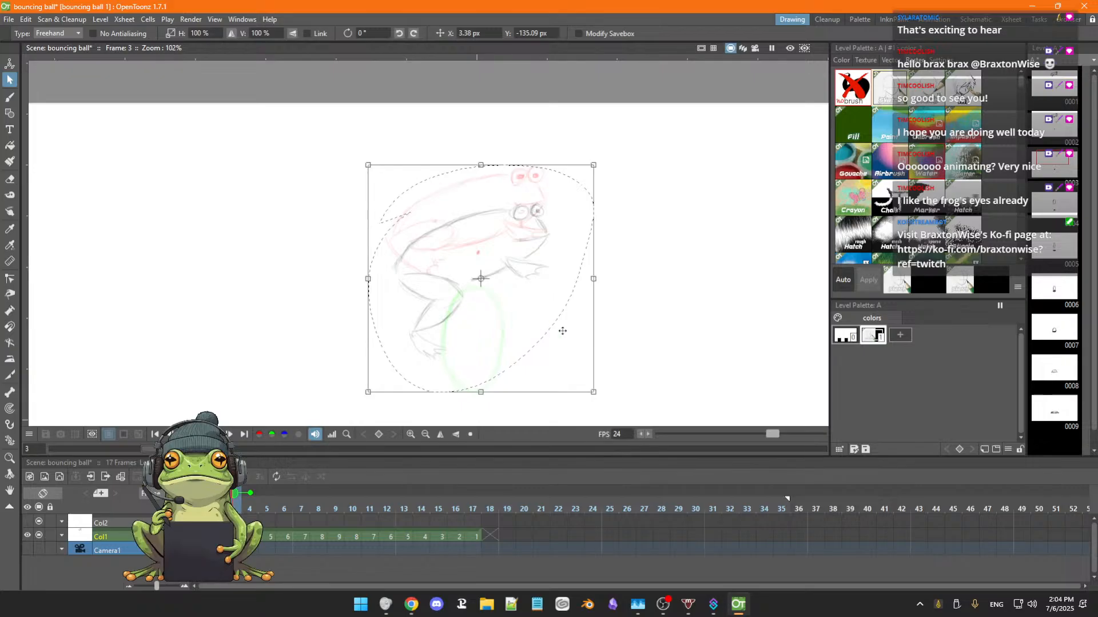
click(615, 327)
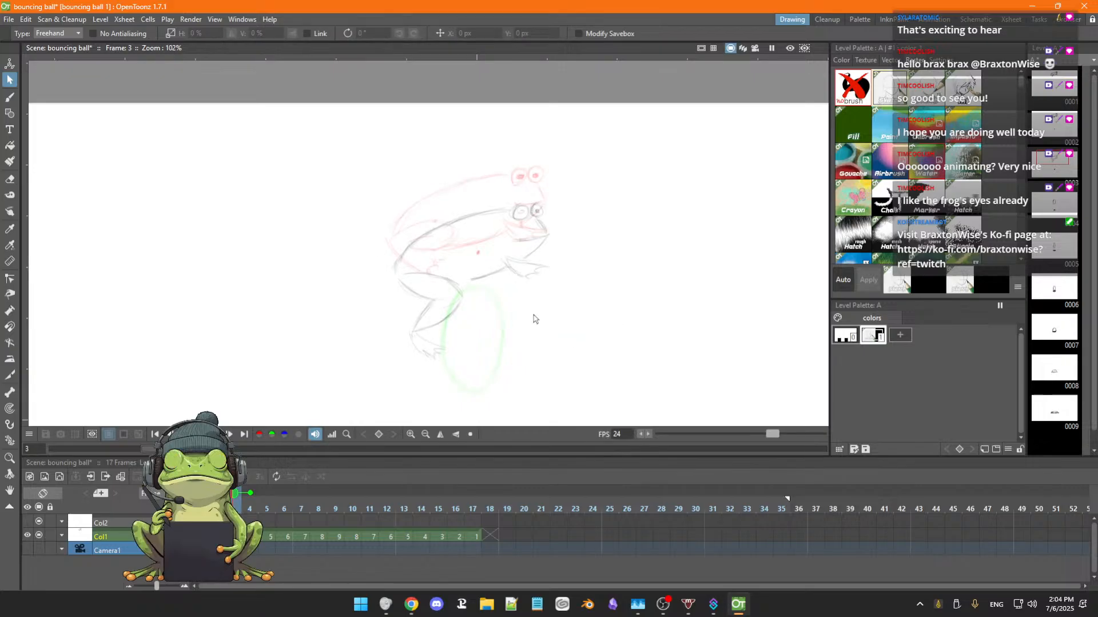
Erase the leftover centre dot beneath the frog in frame 2.
key(comma)
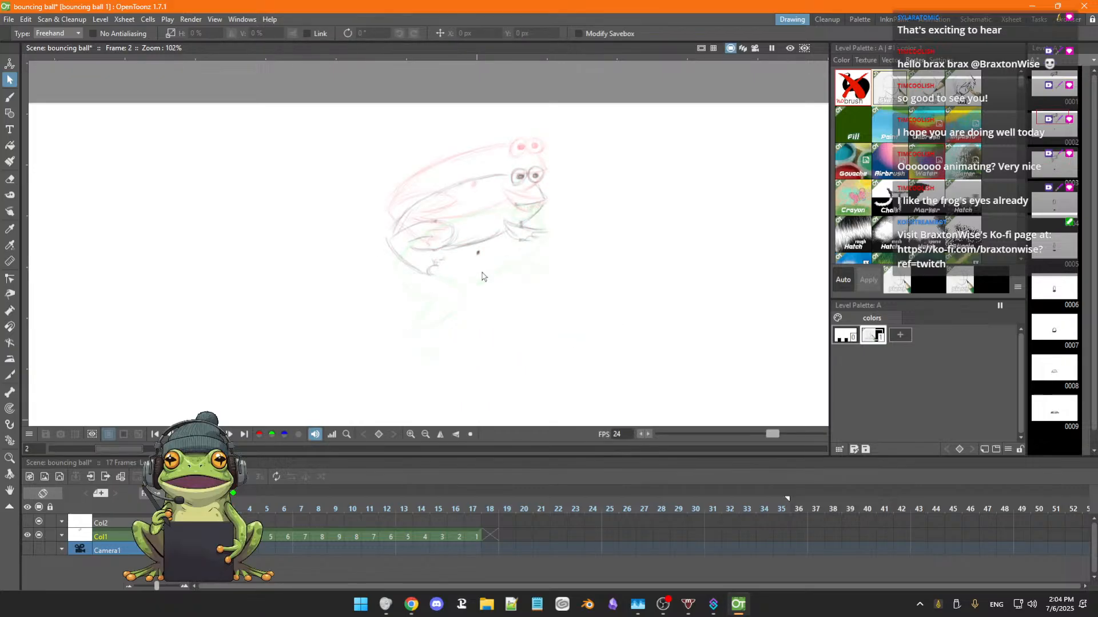
key(a)
drag(483, 266, 478, 252)
Compare frames 3 and 4 and mark the centre of frame 4's ball with a dot in frame 3.
key(period)
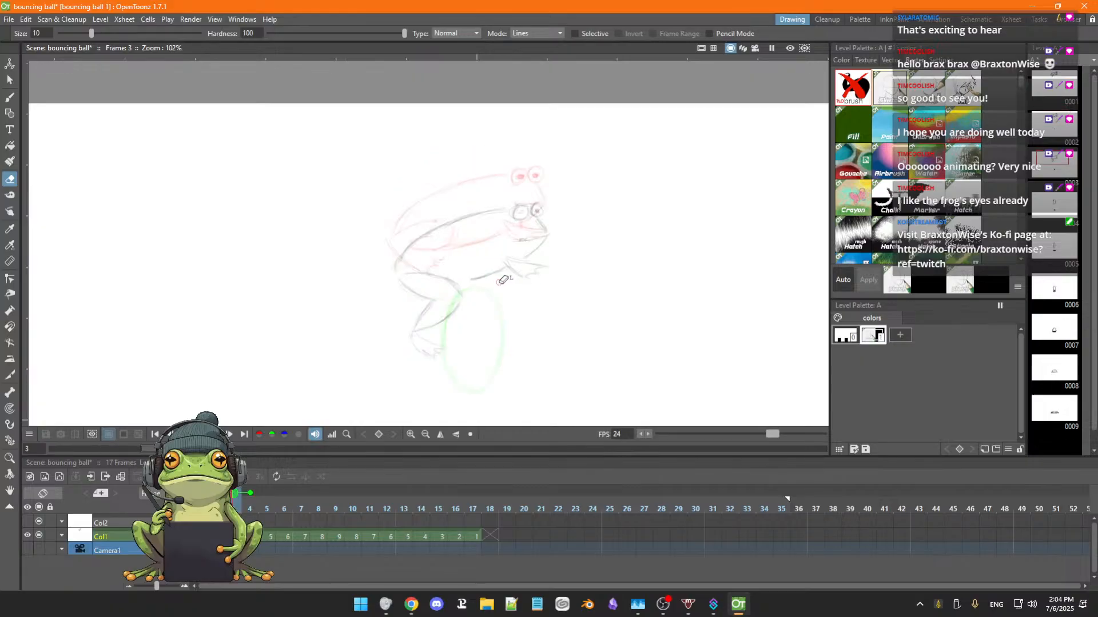
key(comma)
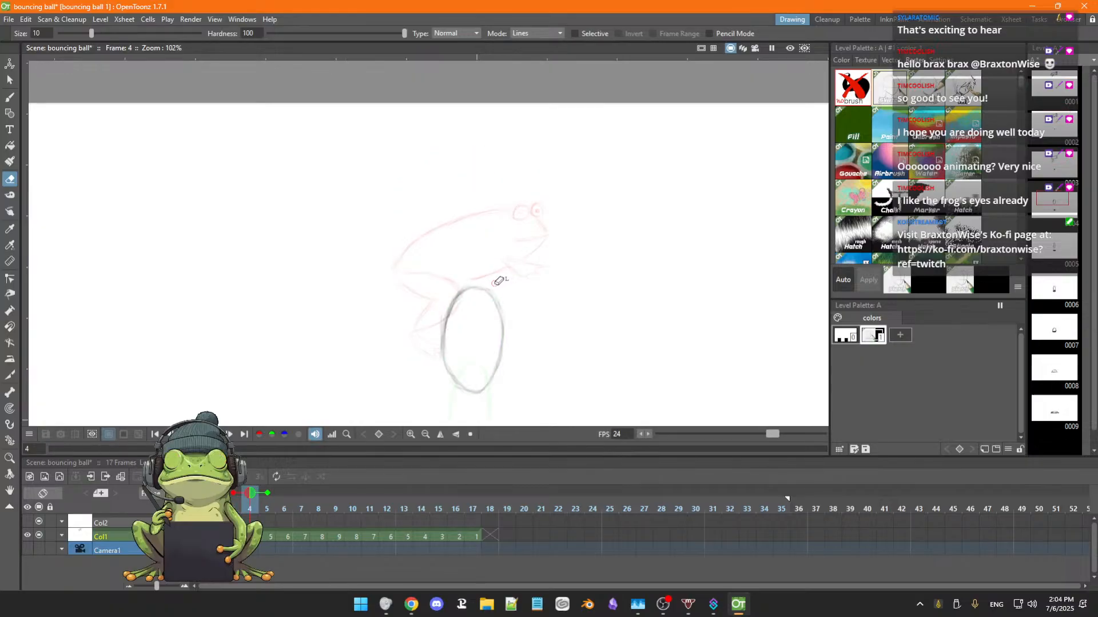
key(period)
key(comma)
key(period)
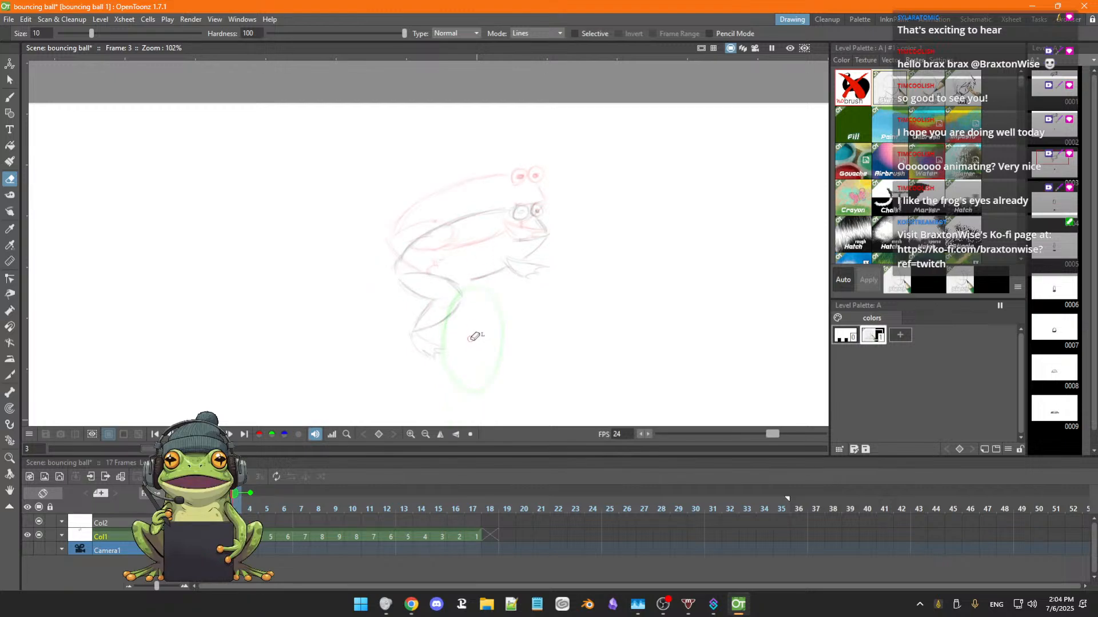
key(b)
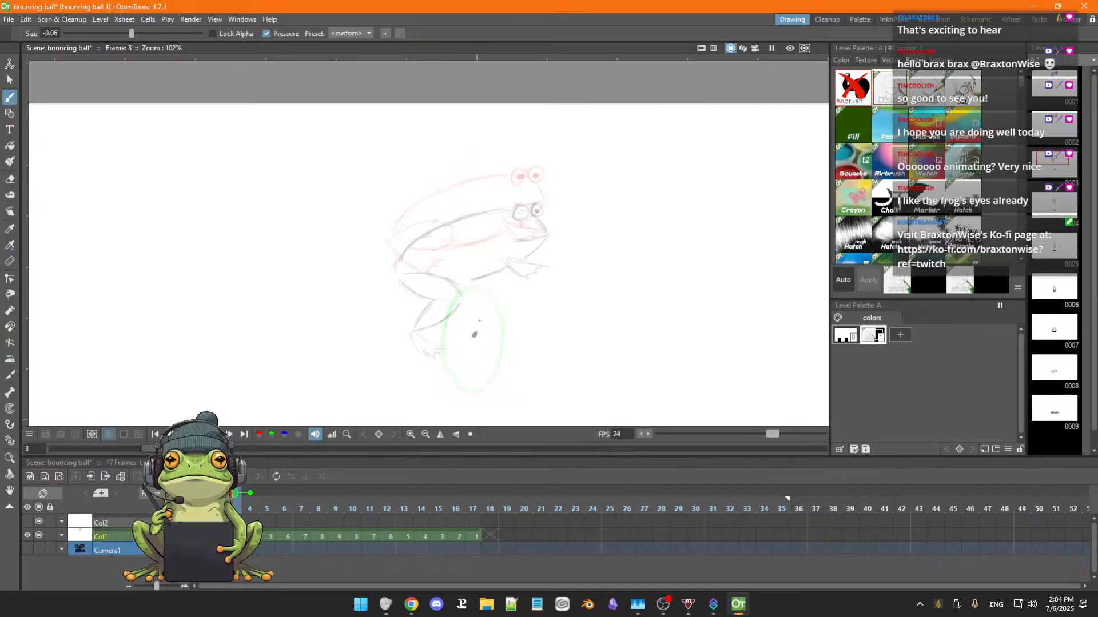
Erase the ball's outline in frame 4.
key(period)
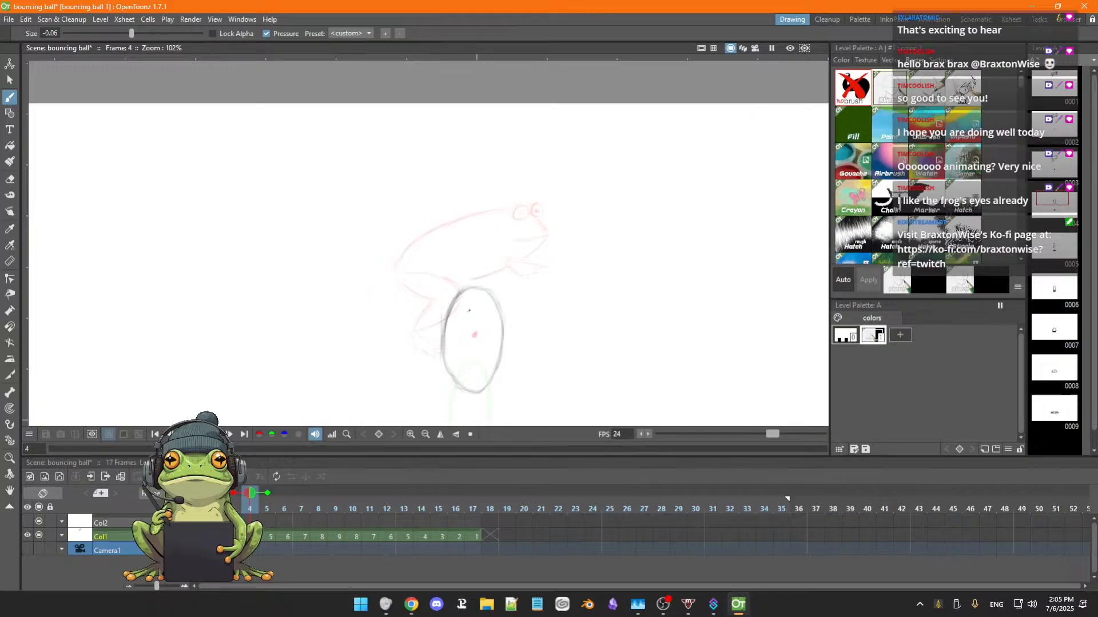
key(a)
mouse_move(462, 290)
mouse_down()
mouse_move(444, 330)
mouse_move(447, 371)
mouse_up()
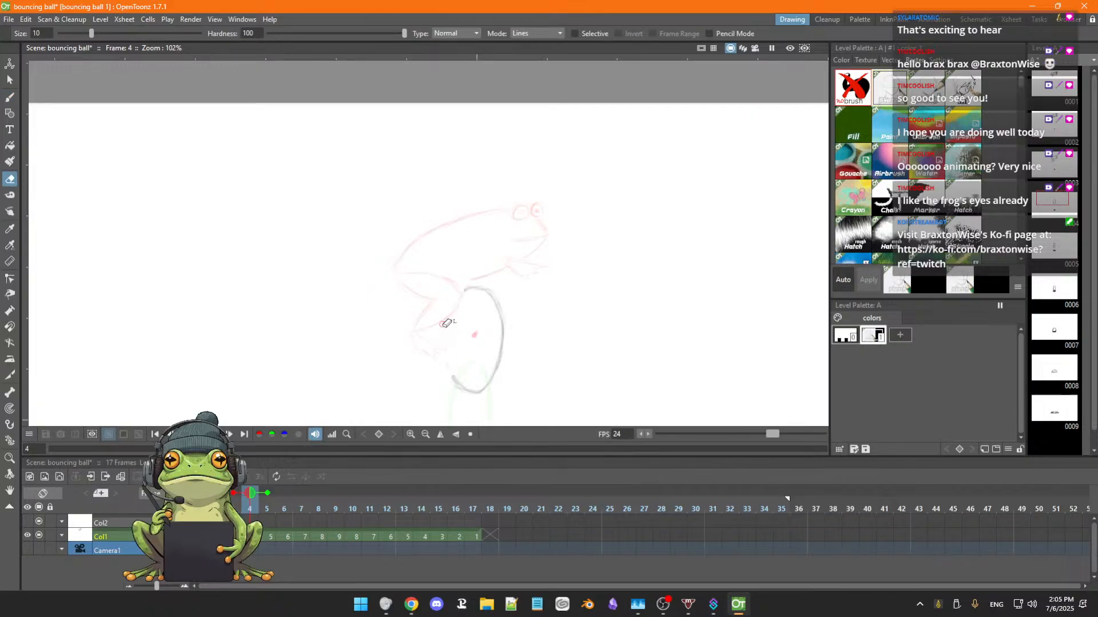
mouse_move(447, 323)
mouse_down()
mouse_move(462, 401)
mouse_move(447, 377)
mouse_move(475, 398)
mouse_move(452, 381)
mouse_move(481, 381)
mouse_move(479, 395)
mouse_move(498, 357)
mouse_move(500, 311)
mouse_move(475, 289)
mouse_move(501, 349)
mouse_up()
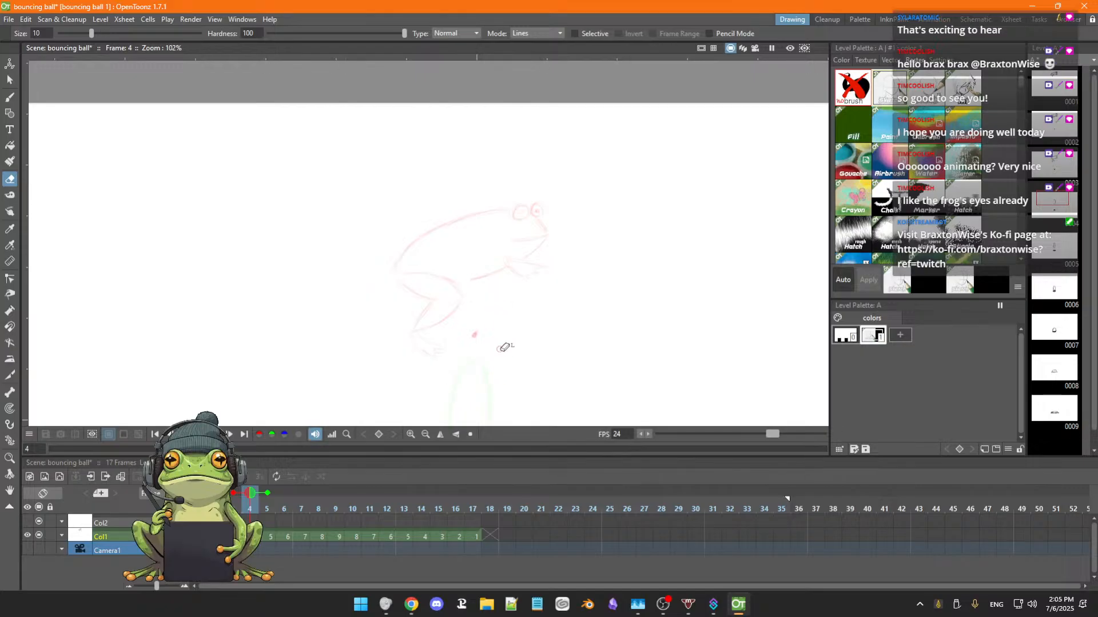
Flip back and forth through frames 1 to 4 to check the frog's drop and the hind leg's extension.
key(b)
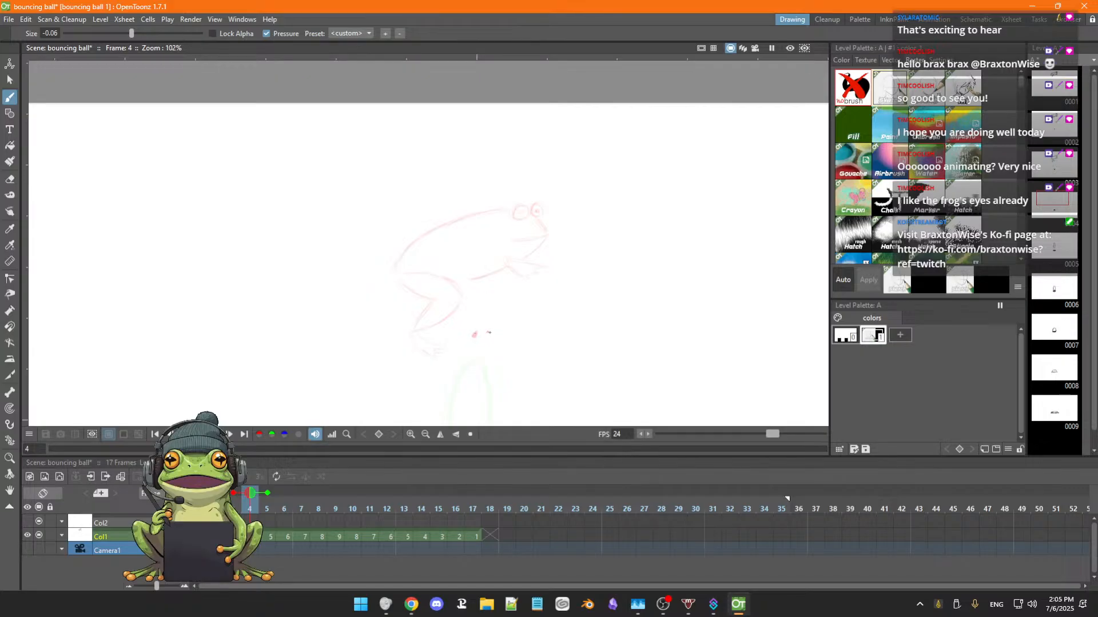
scroll(495, 333, down, 3)
key(space)
mouse_move(521, 333)
mouse_down()
mouse_move(517, 240)
mouse_move(514, 269)
mouse_up()
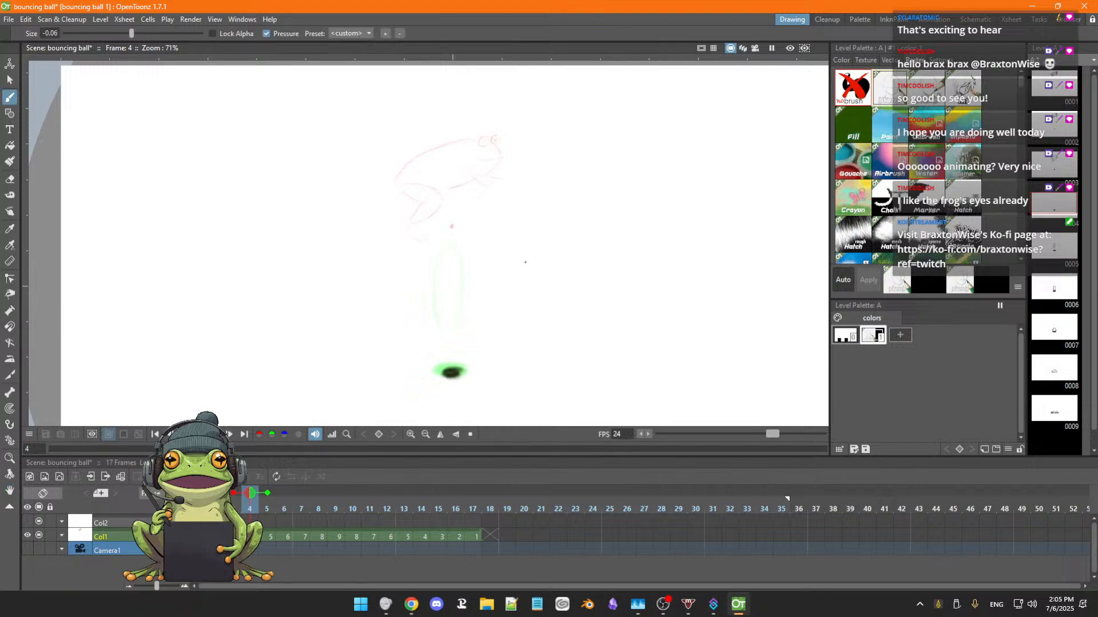
key(comma)
key(comma)
key(comma)
key(period)
key(period)
key(period)
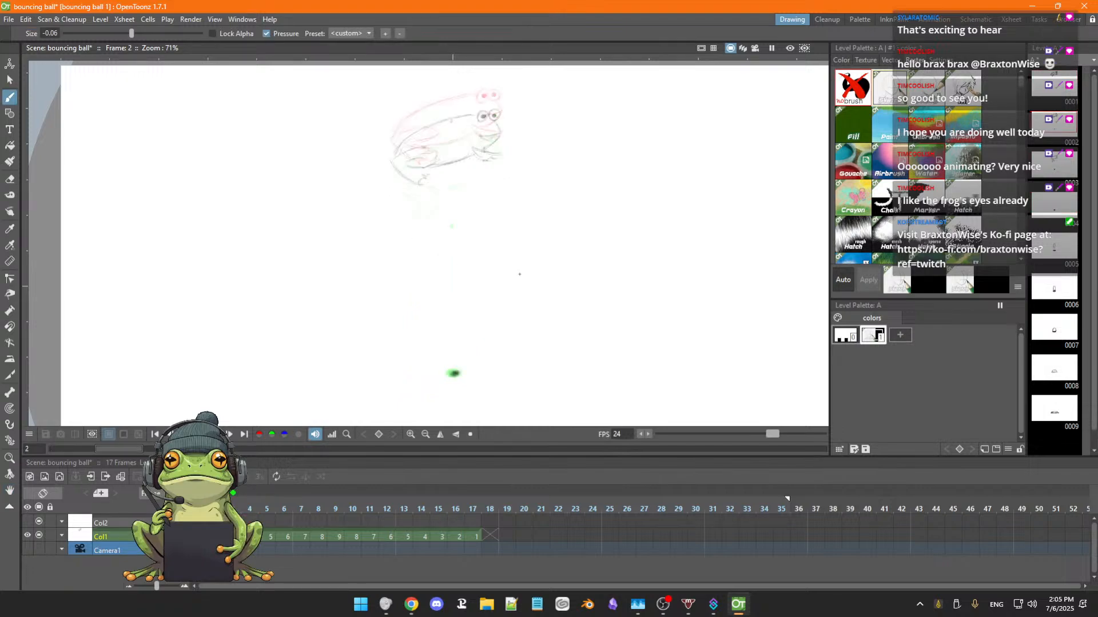
key(comma)
key(comma)
key(comma)
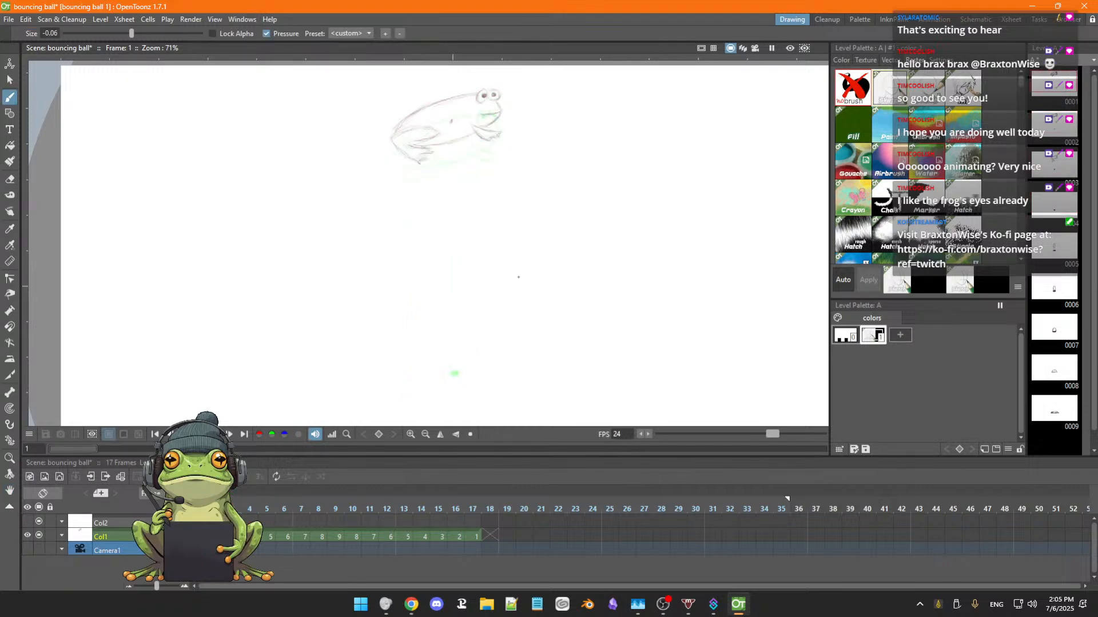
key(period)
key(period)
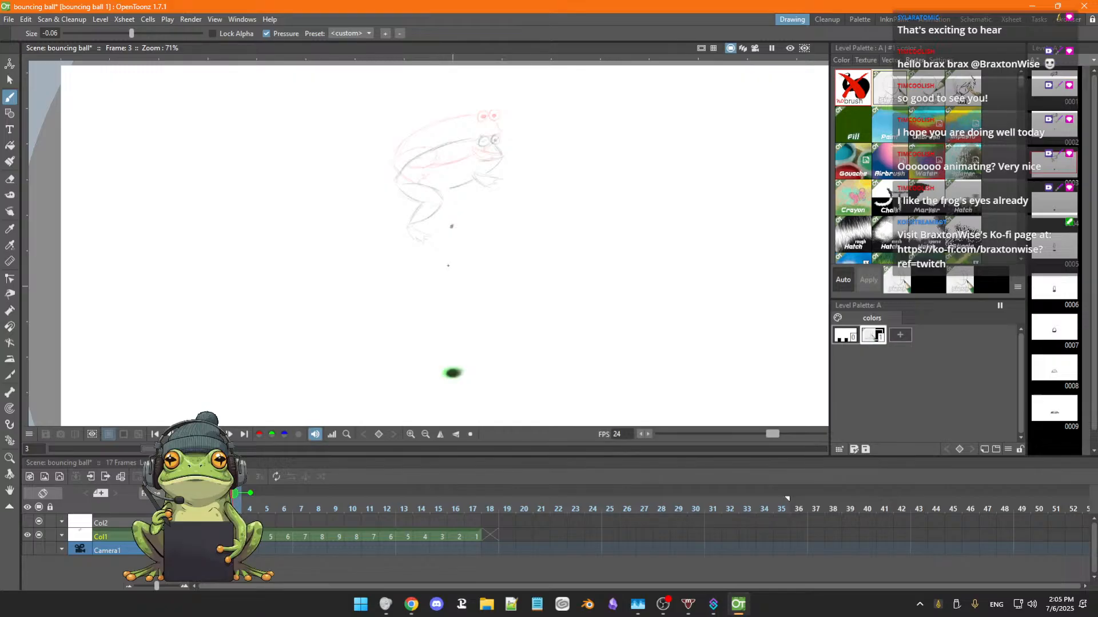
key(Left)
key(Left)
key(Right)
key(Right)
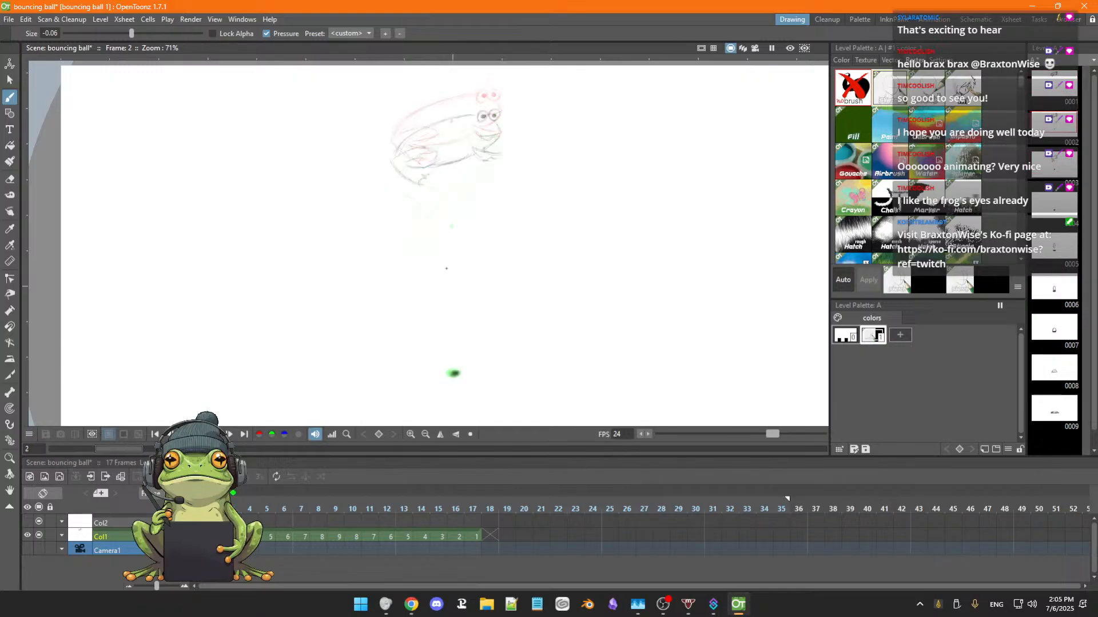
key(Left)
key(Left)
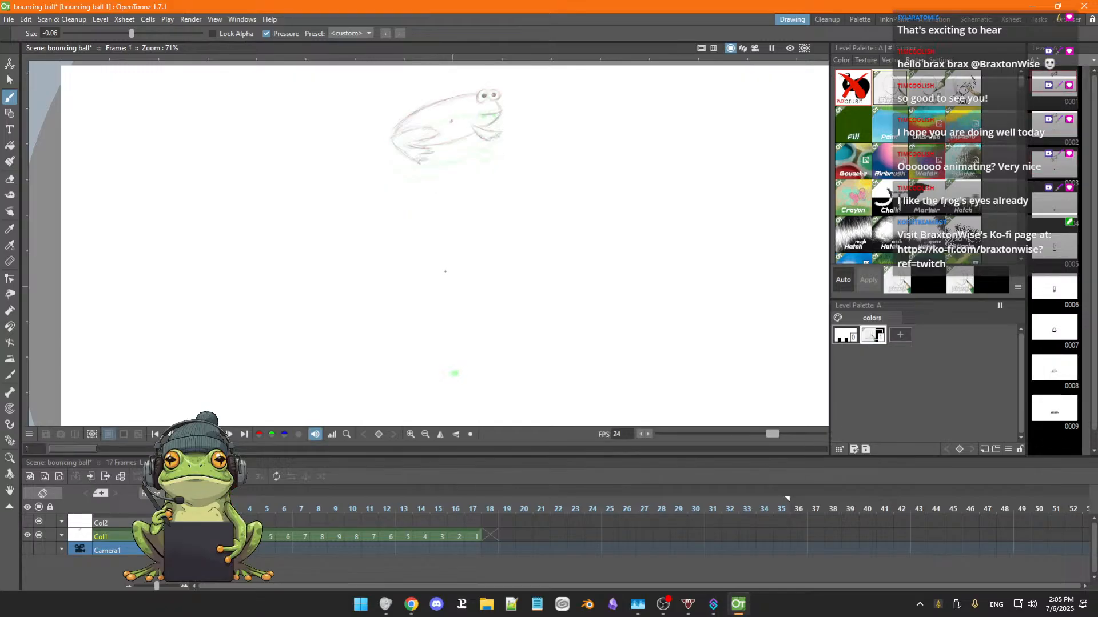
Erase and redraw the hind foot in frame 3, then refine the frog's eyes, mouth, belly and front leg.
key(Right)
key(Right)
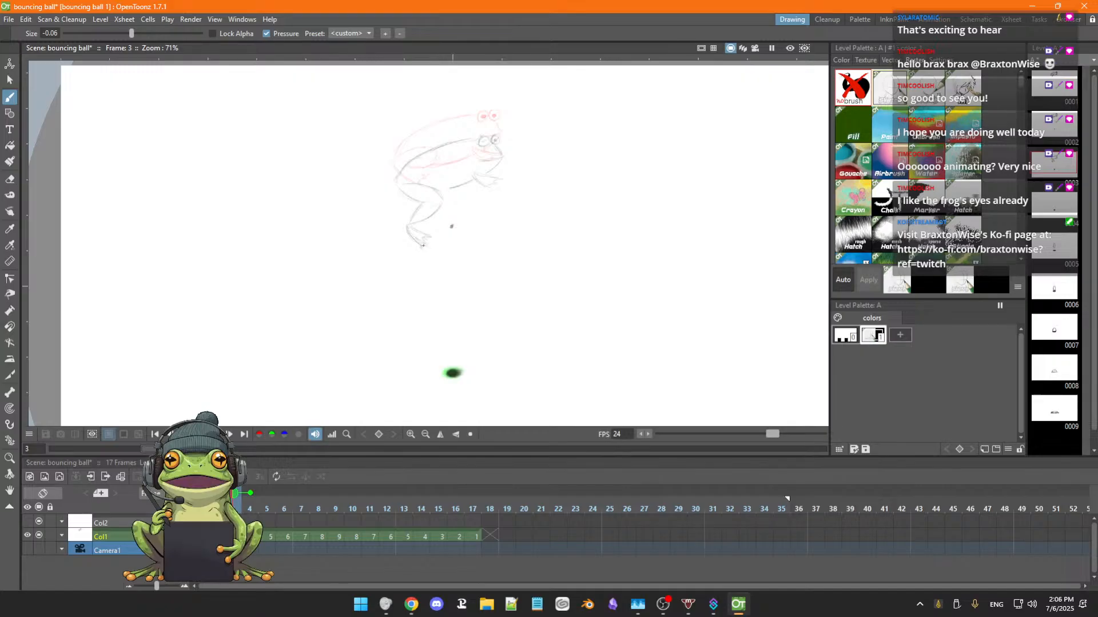
key(a)
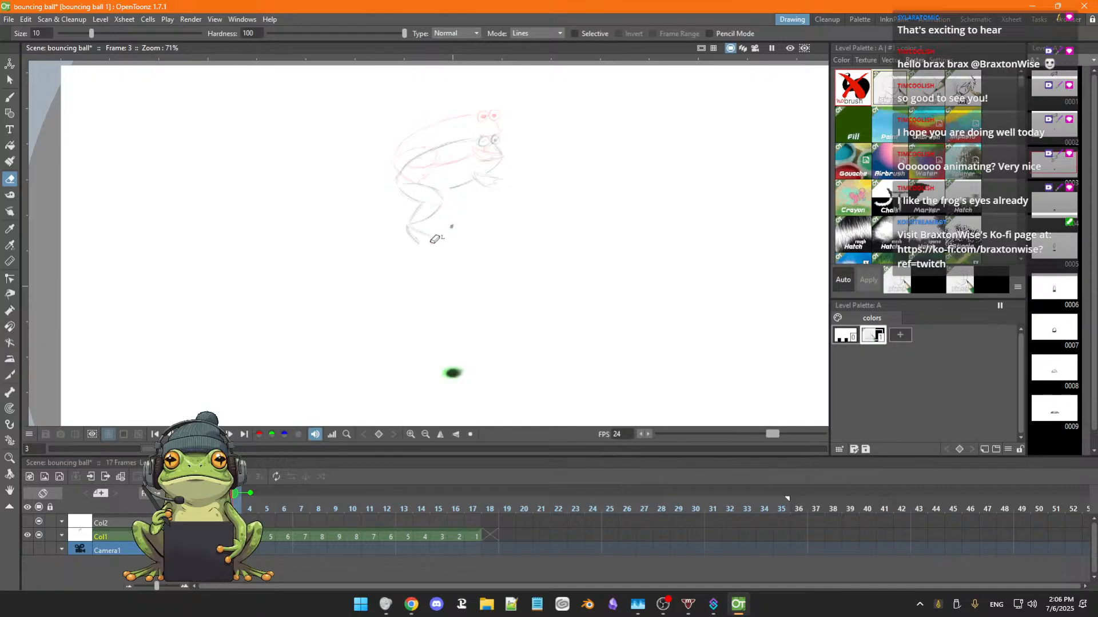
key(b)
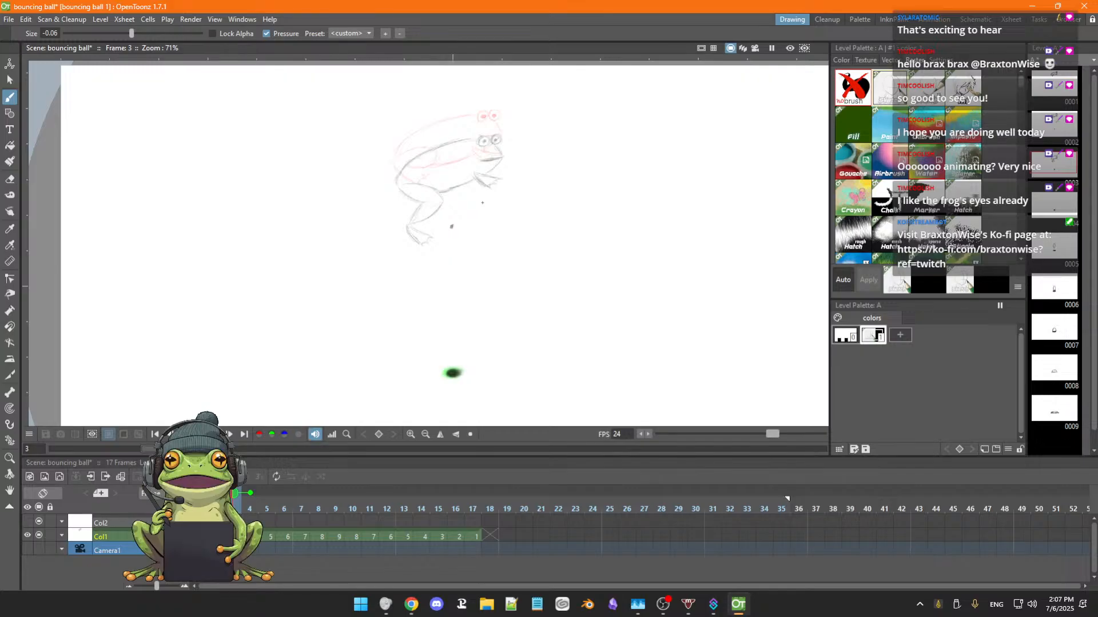
Sketch the frog's curved back and its first eye in frame 4, comparing against the neighbouring frames.
key(period)
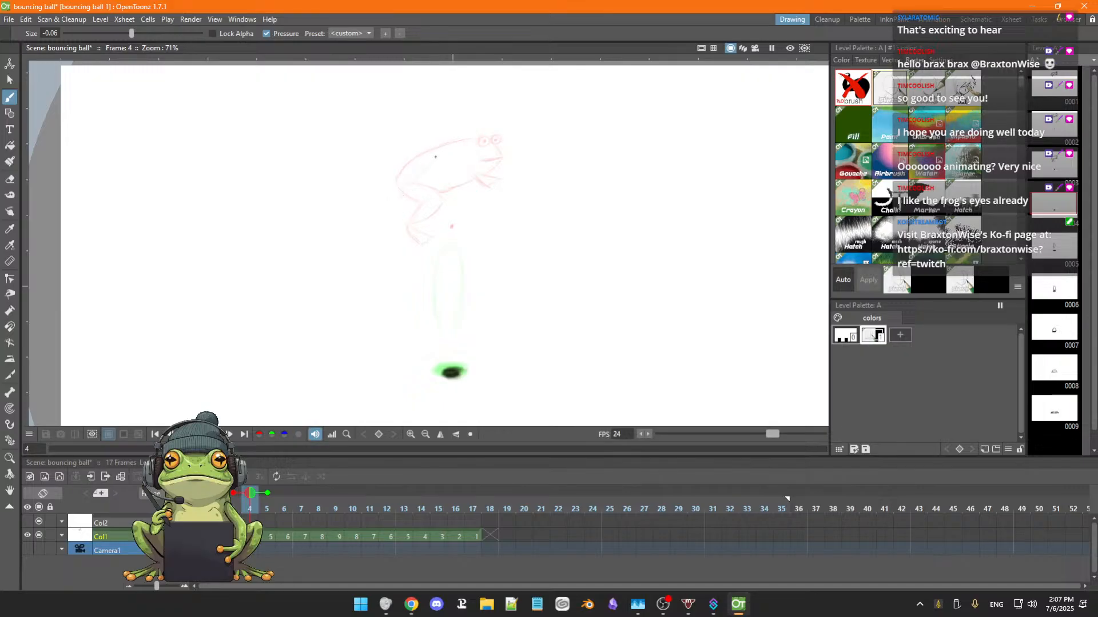
key(Right)
key(Left)
key(Left)
key(Left)
key(Right)
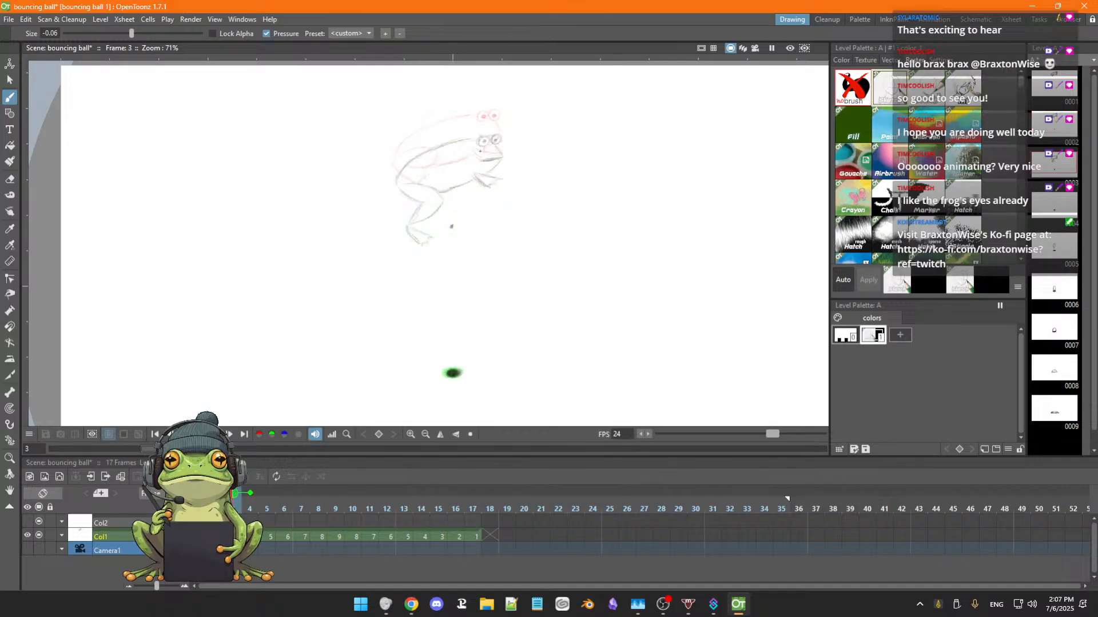
key(Right)
key(Right)
key(Left)
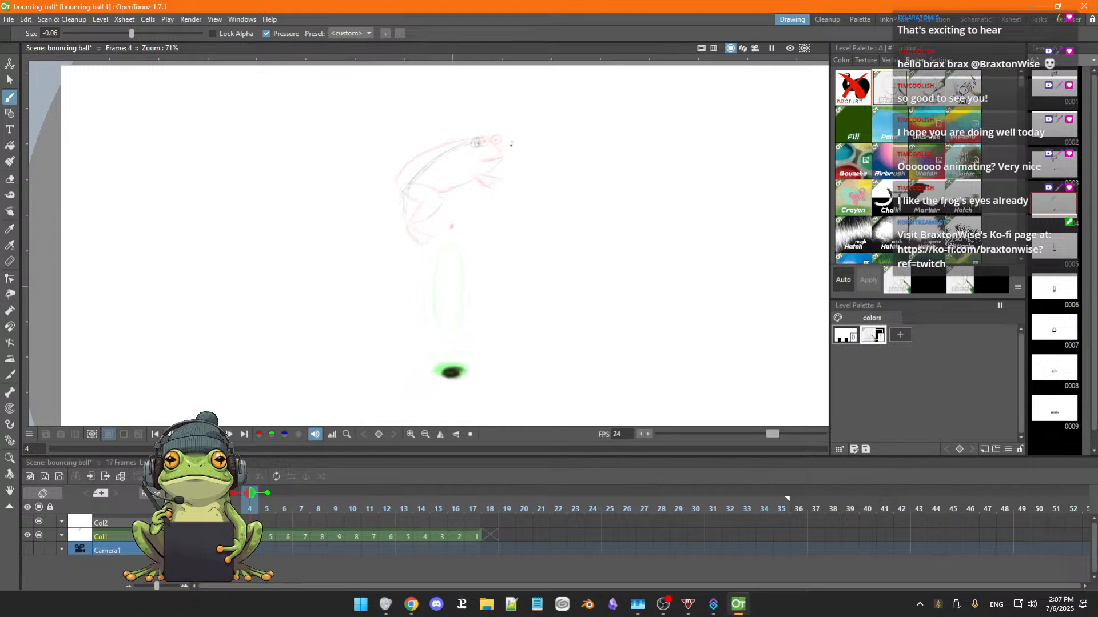
Compare the eye placement across frames 2 to 4 and erase the eye in frame 4, keeping the back line.
key(comma)
key(comma)
key(period)
key(period)
key(comma)
key(comma)
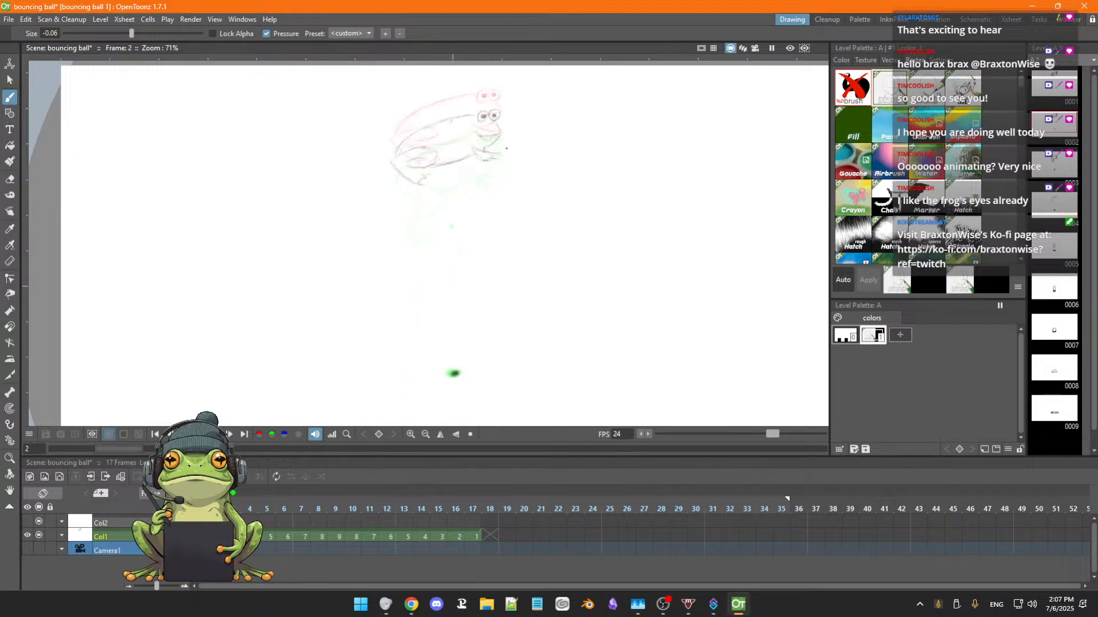
key(period)
key(period)
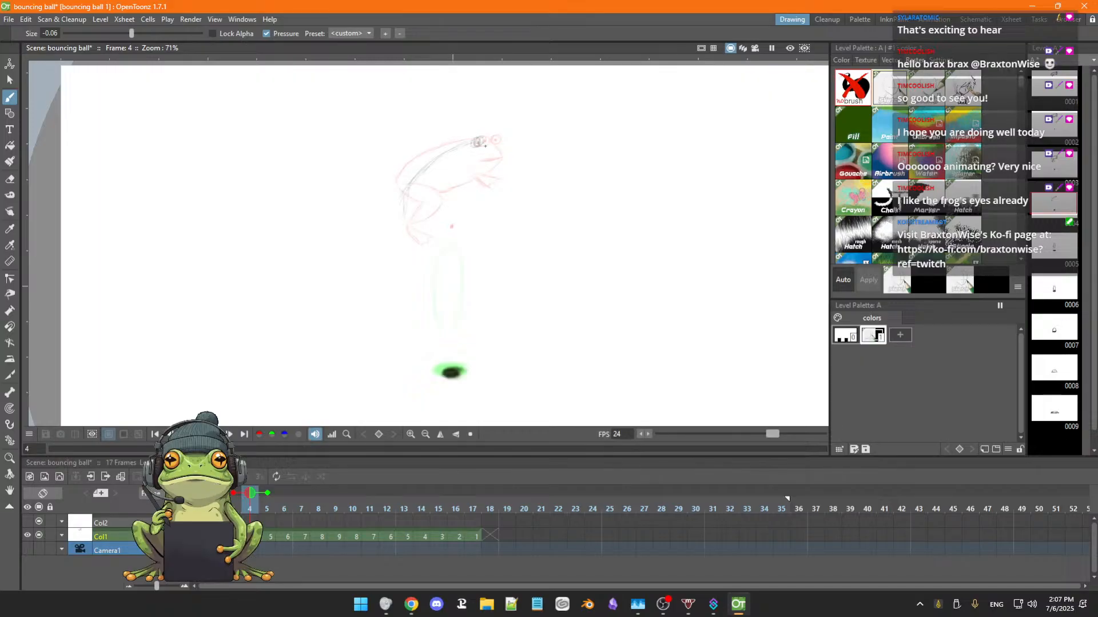
key(a)
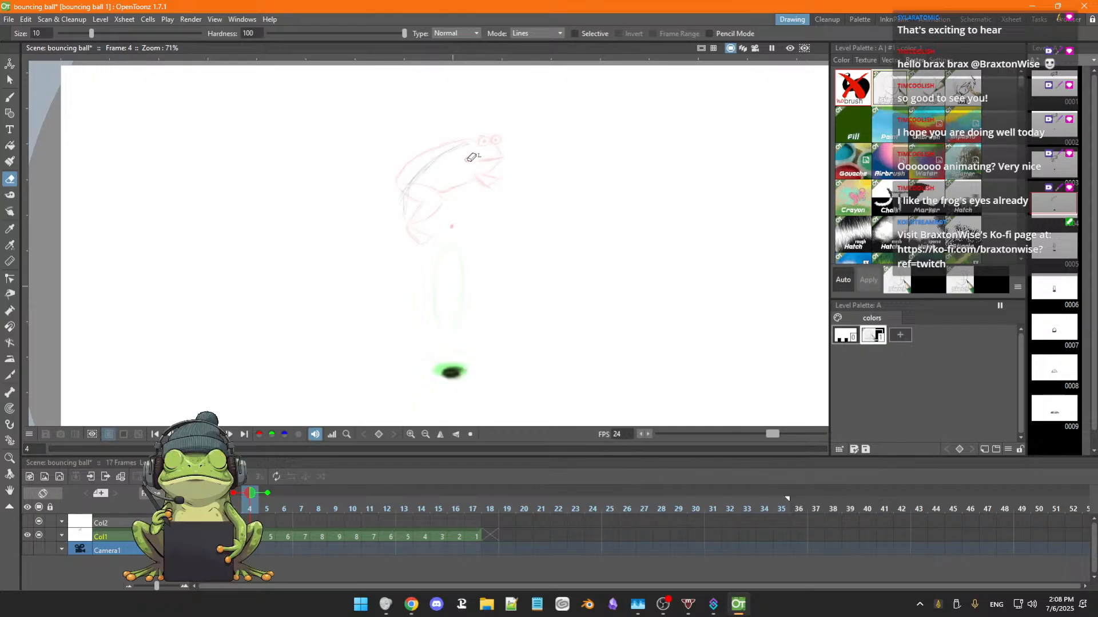
key(b)
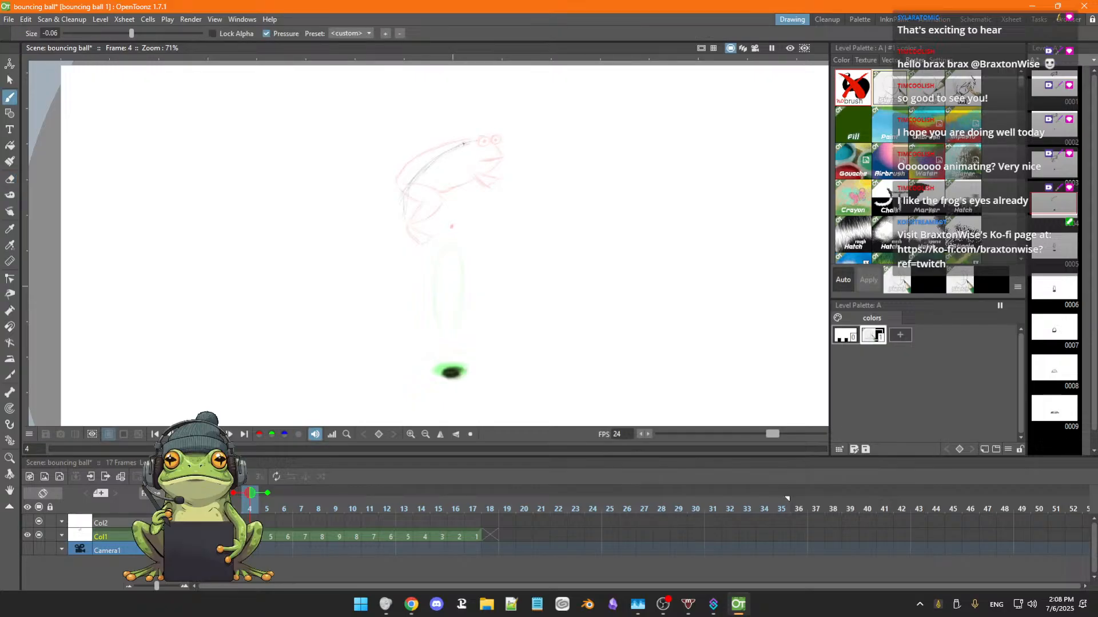
Draw both frog eyes with pupils in frame 4, aligned with the eyes in frame 3.
key(Left)
key(Left)
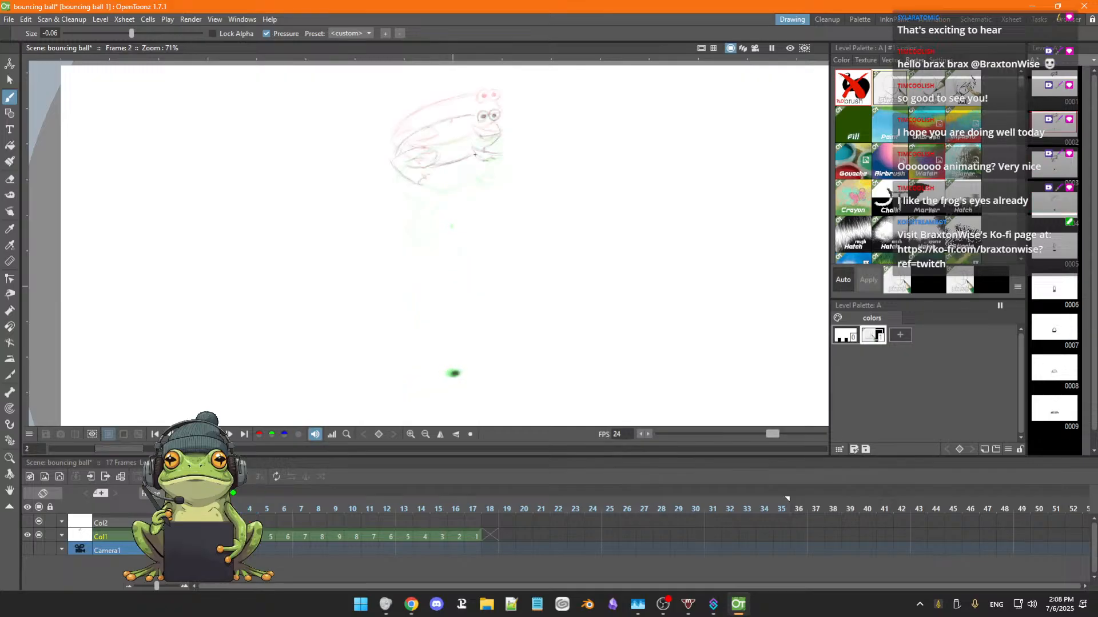
key(Right)
key(Right)
key(Left)
key(Left)
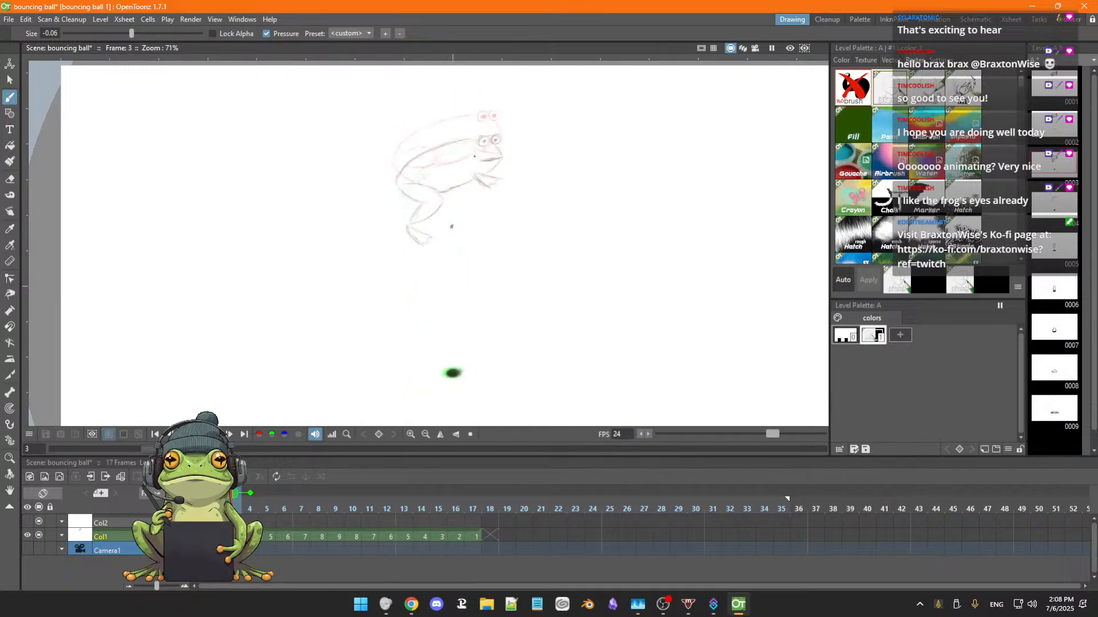
key(Right)
key(Right)
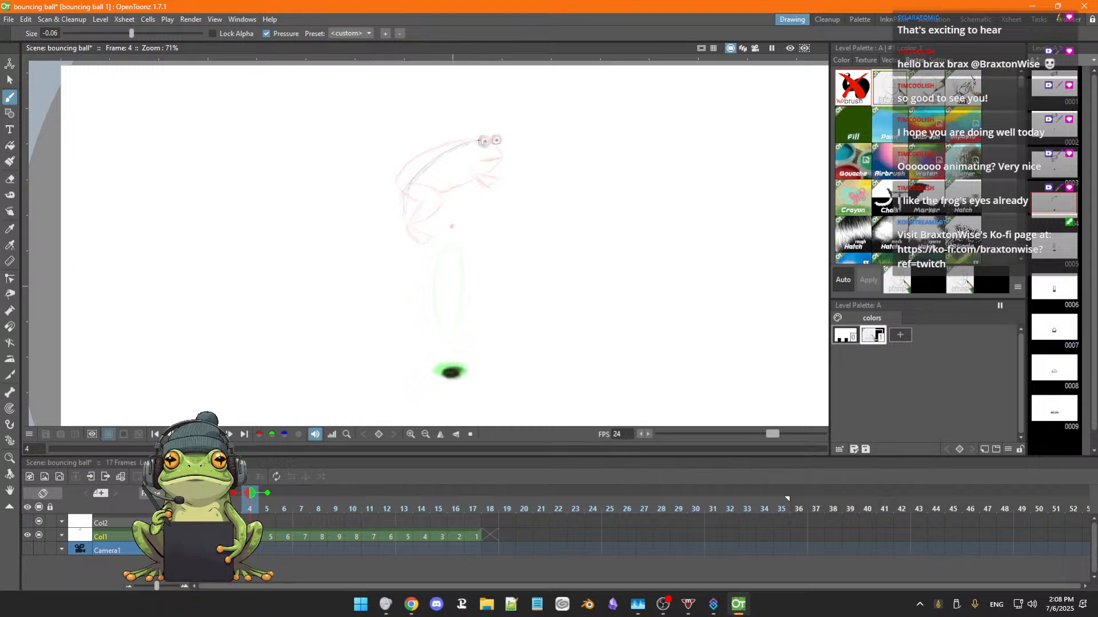
Flip back and forth through frames 2 to 5 to check the frog's eye positions and back curve.
key(period)
key(period)
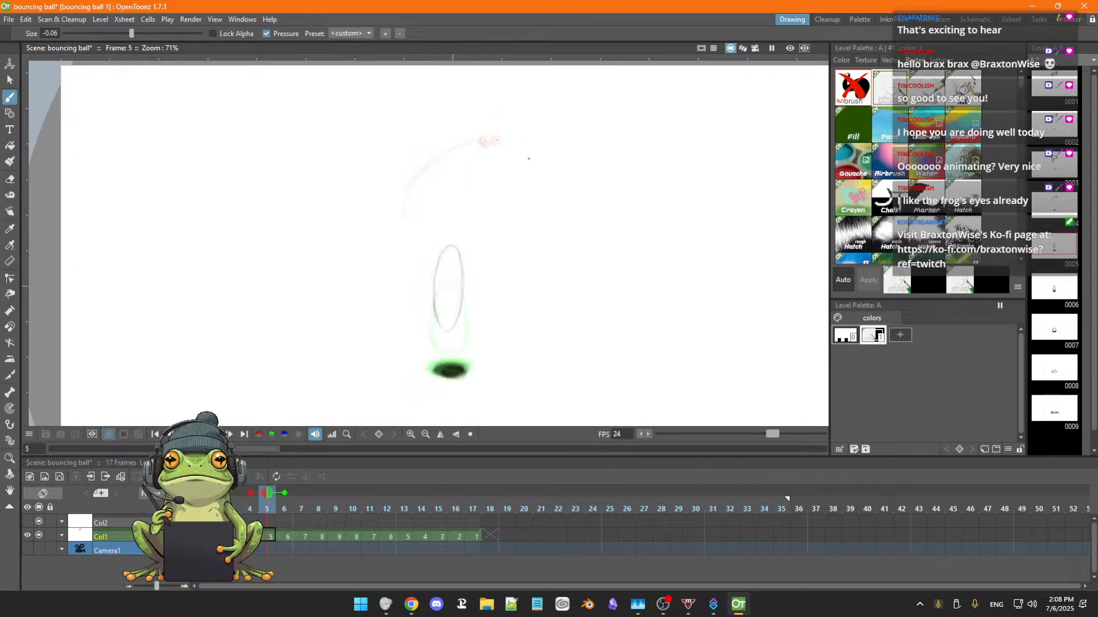
key(comma)
key(comma)
key(comma)
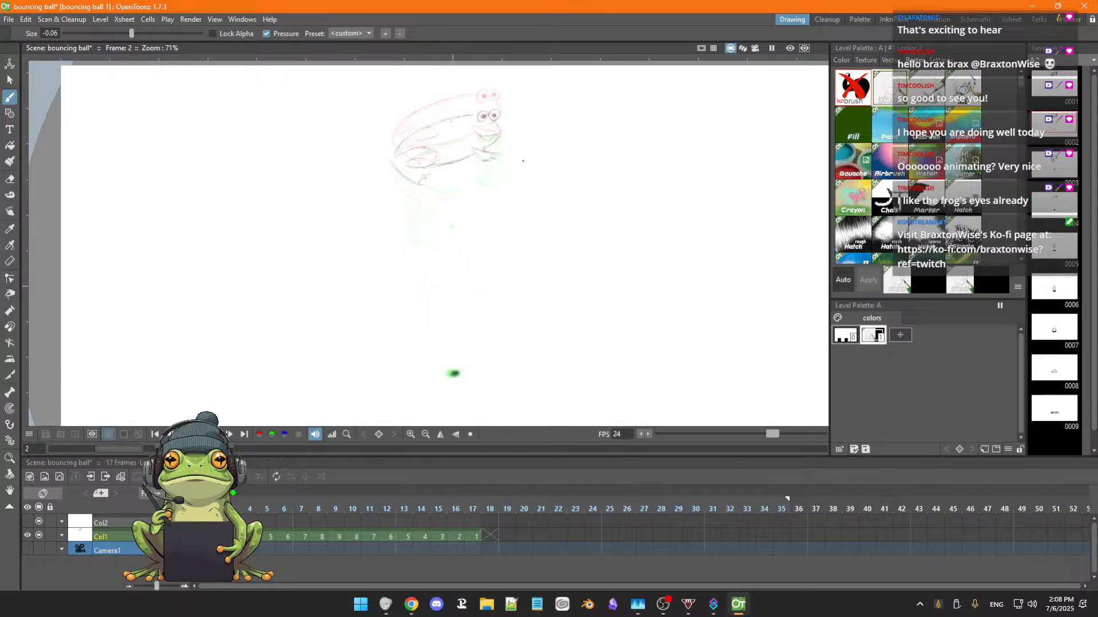
key(period)
key(period)
key(comma)
key(comma)
key(comma)
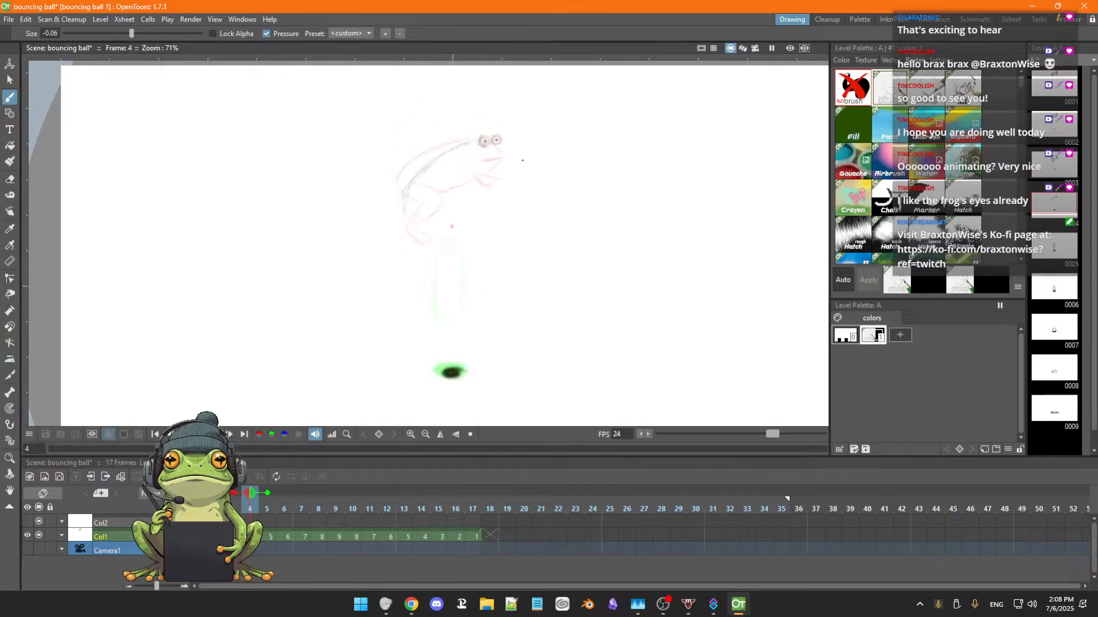
Darken the pupils of both frog eyes in frame 3 and compare them with the neighbouring frames.
key(period)
scroll(514, 160, up, 4)
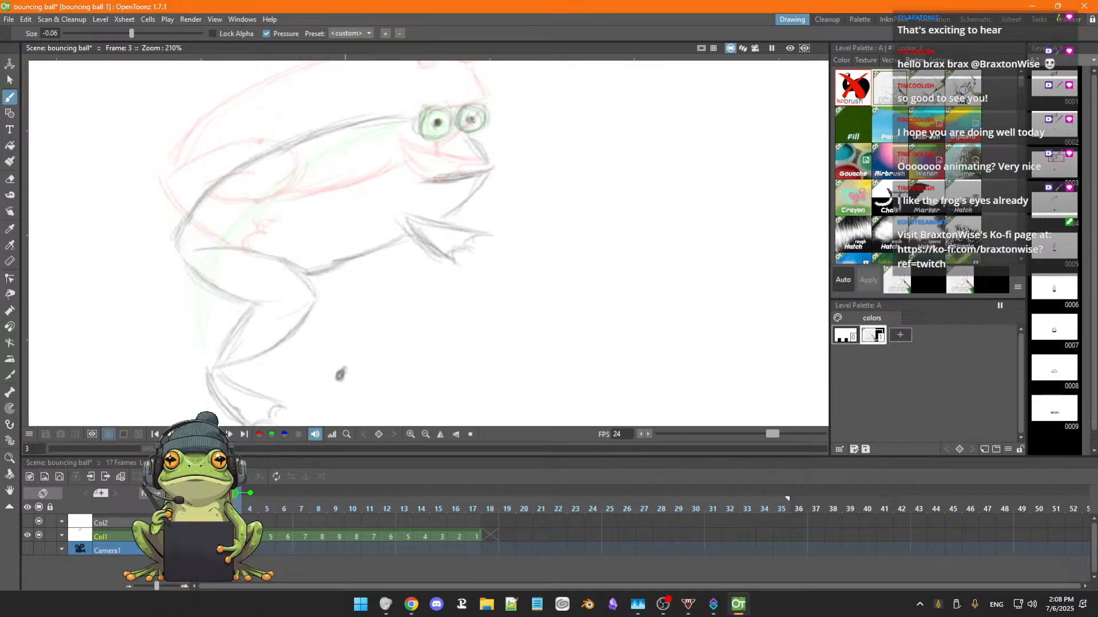
drag(473, 120, 438, 127)
key(period)
key(period)
key(period)
key(comma)
key(comma)
key(comma)
key(comma)
Flip through frames 1 to 4 to check the movement of the frog's head and eyes.
scroll(486, 141, down, 5)
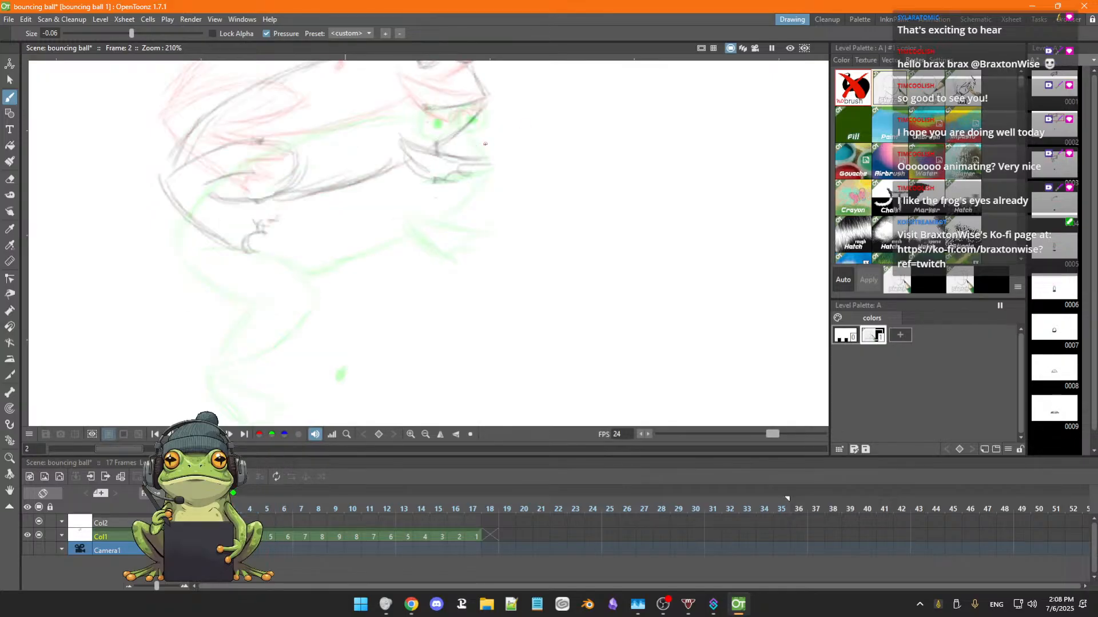
scroll(487, 148, down, 1)
key(comma)
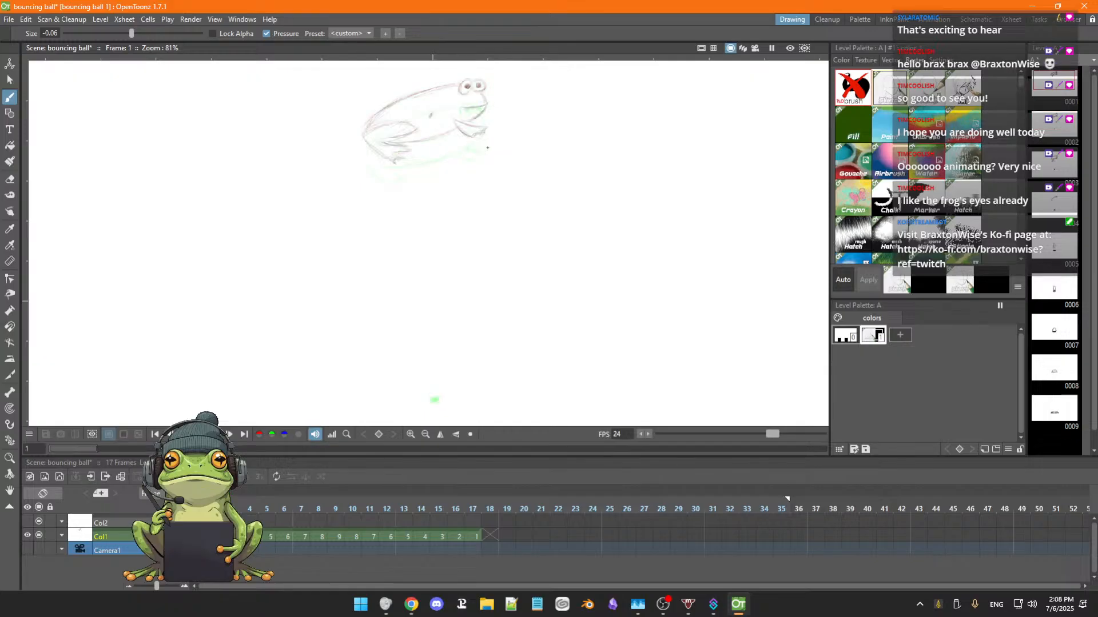
key(period)
key(period)
key(period)
key(comma)
key(comma)
key(comma)
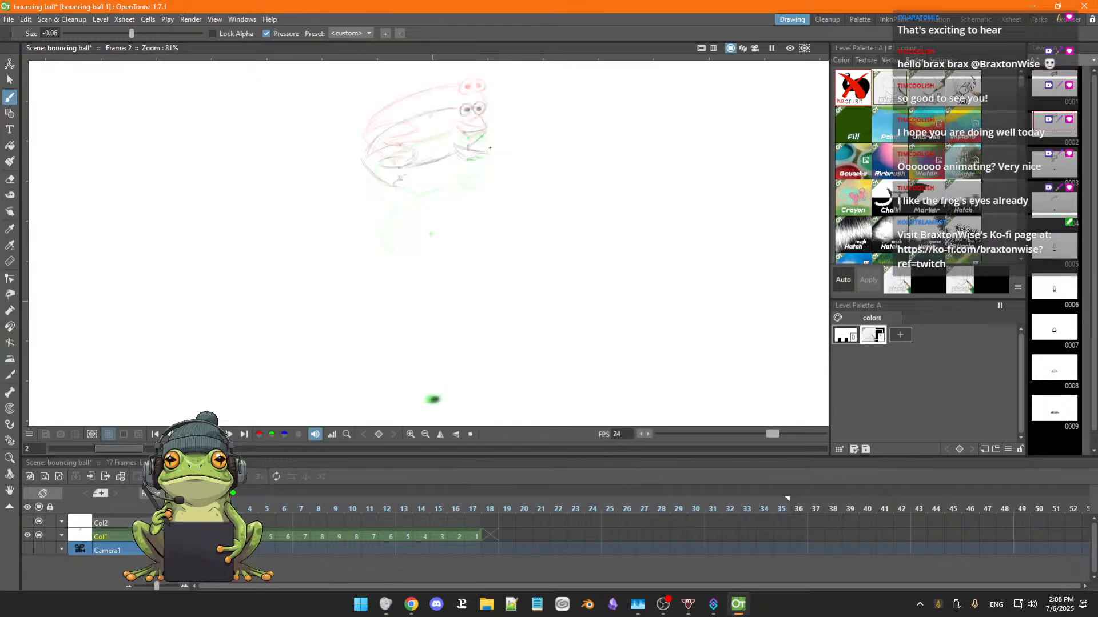
key(period)
key(period)
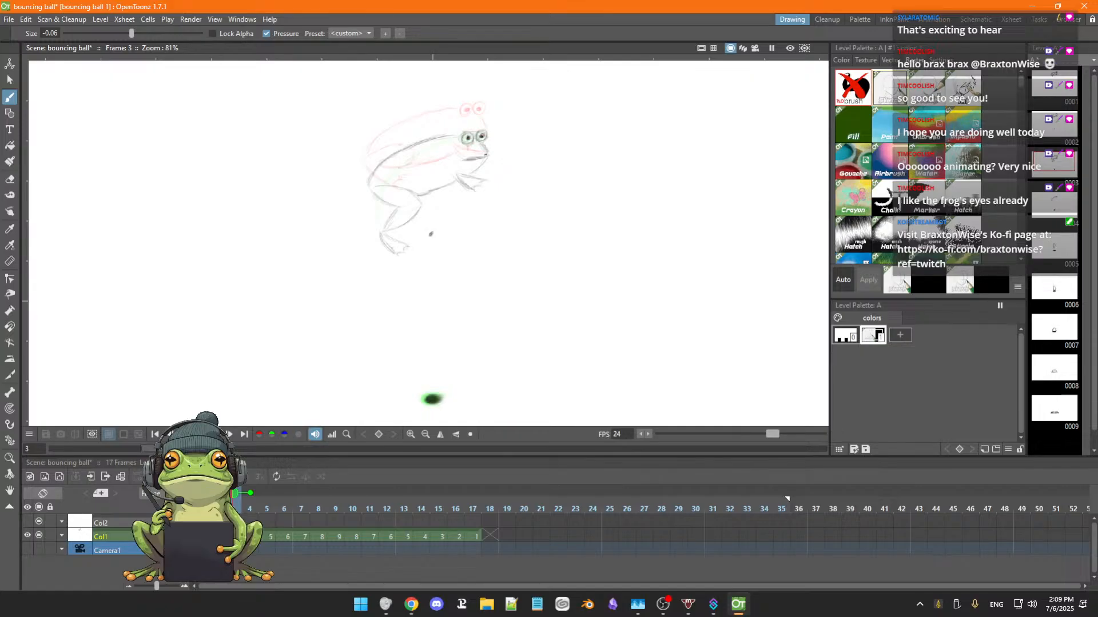
Strengthen the lower end of the frog's back curve in frame 4.
key(period)
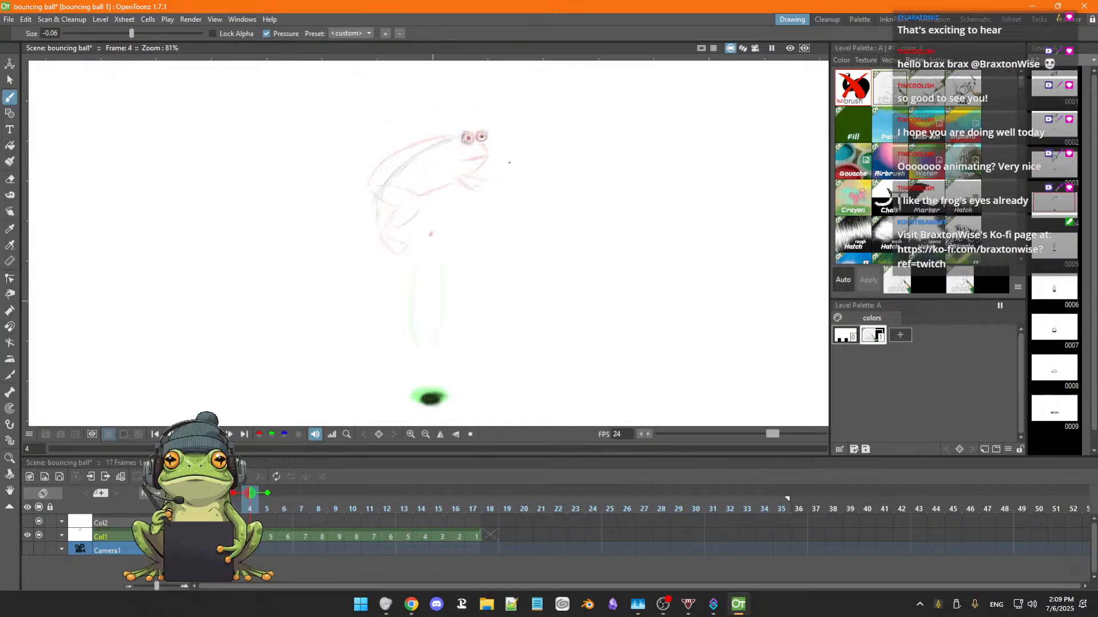
key(period)
key(comma)
key(comma)
key(period)
drag(393, 175, 374, 213)
Sketch the frog's mouth and front leg in frame 4, following the pose in frame 3.
key(comma)
key(period)
key(comma)
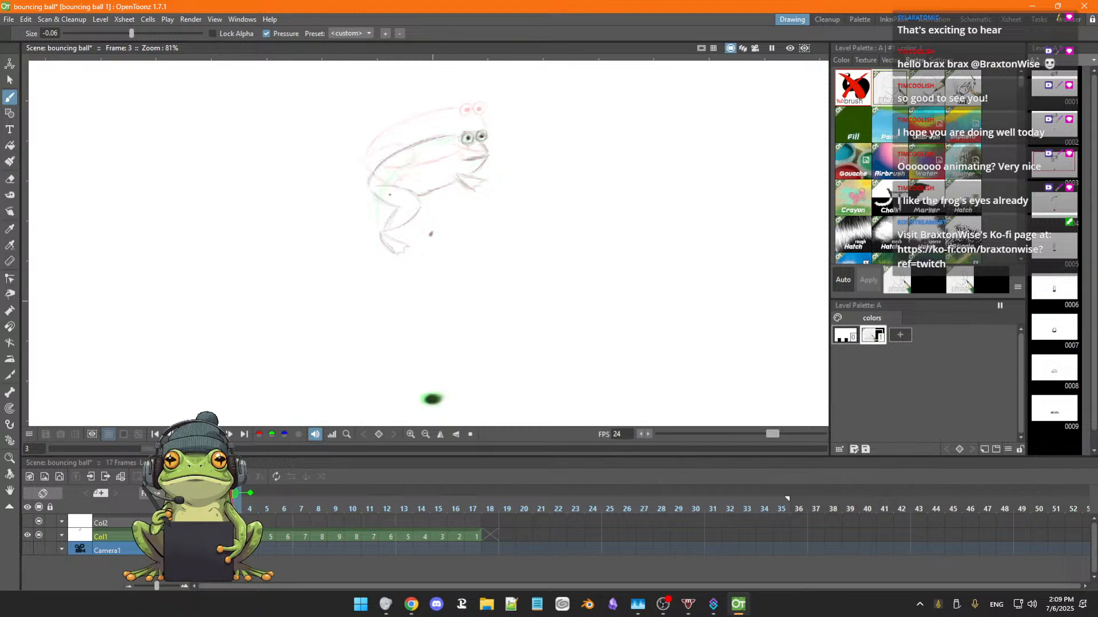
key(period)
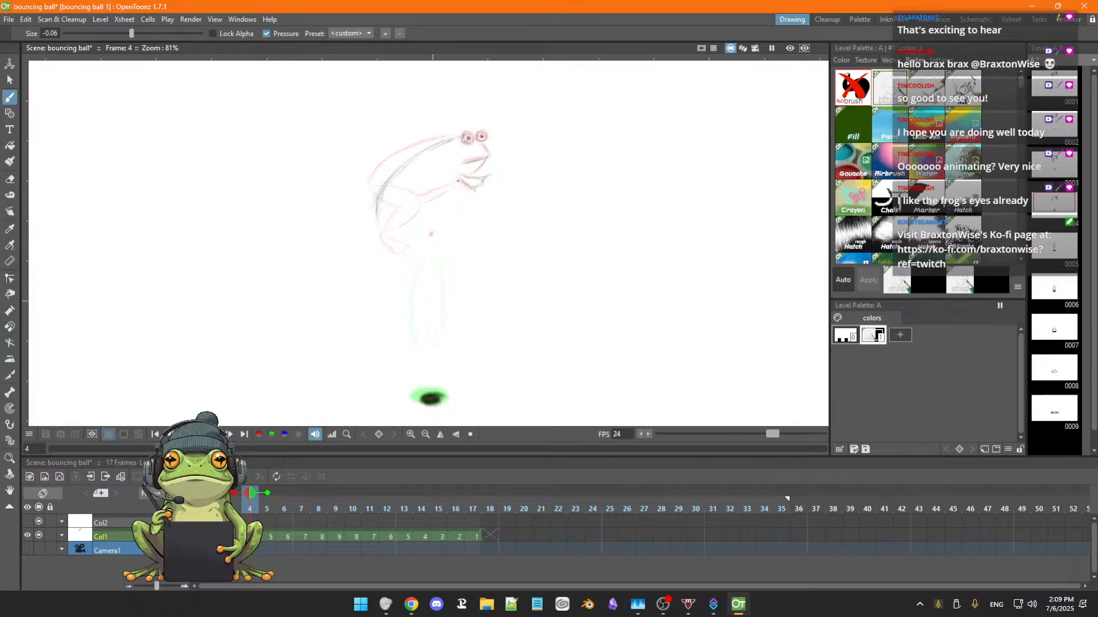
Draw the frog's belly line from the front leg towards the hip in frame 4, checking it against adjacent frames.
key(comma)
key(comma)
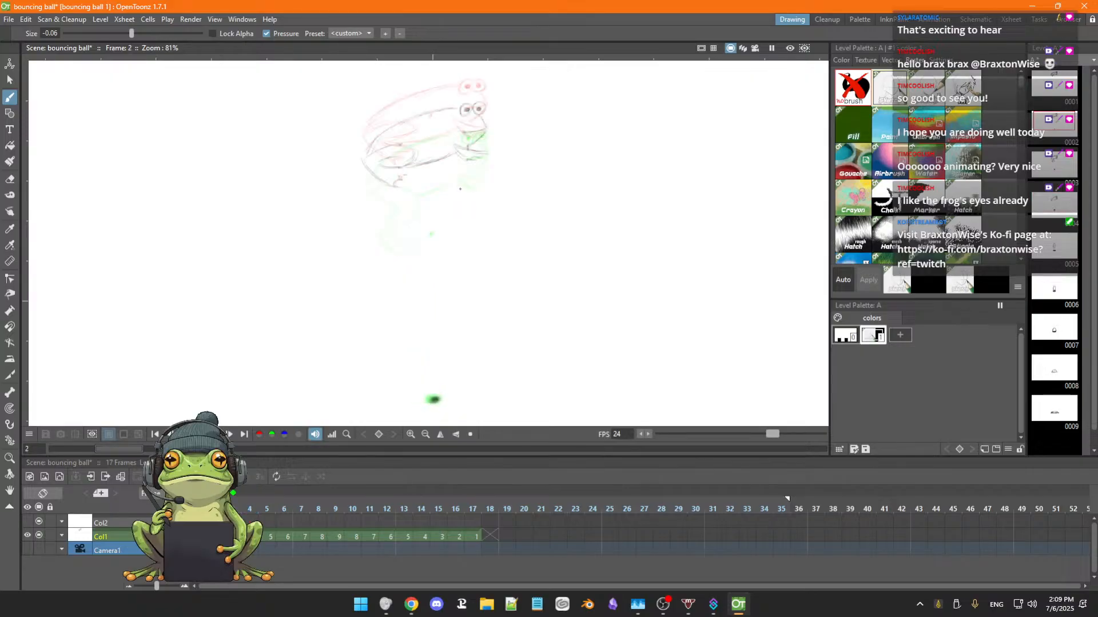
key(period)
key(period)
key(period)
key(comma)
key(comma)
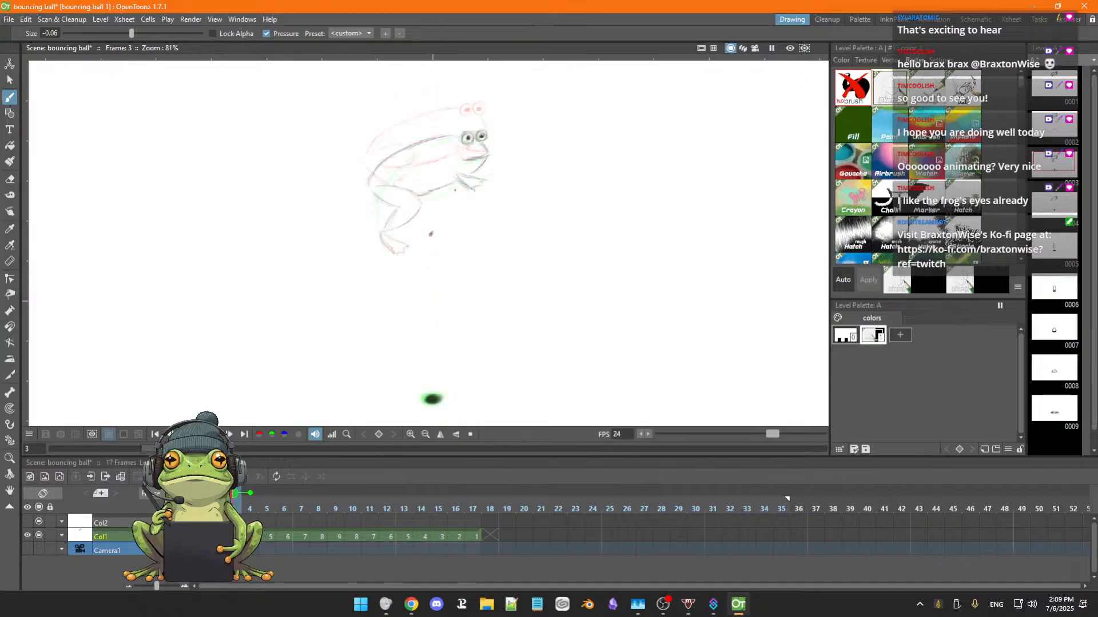
key(period)
key(period)
key(comma)
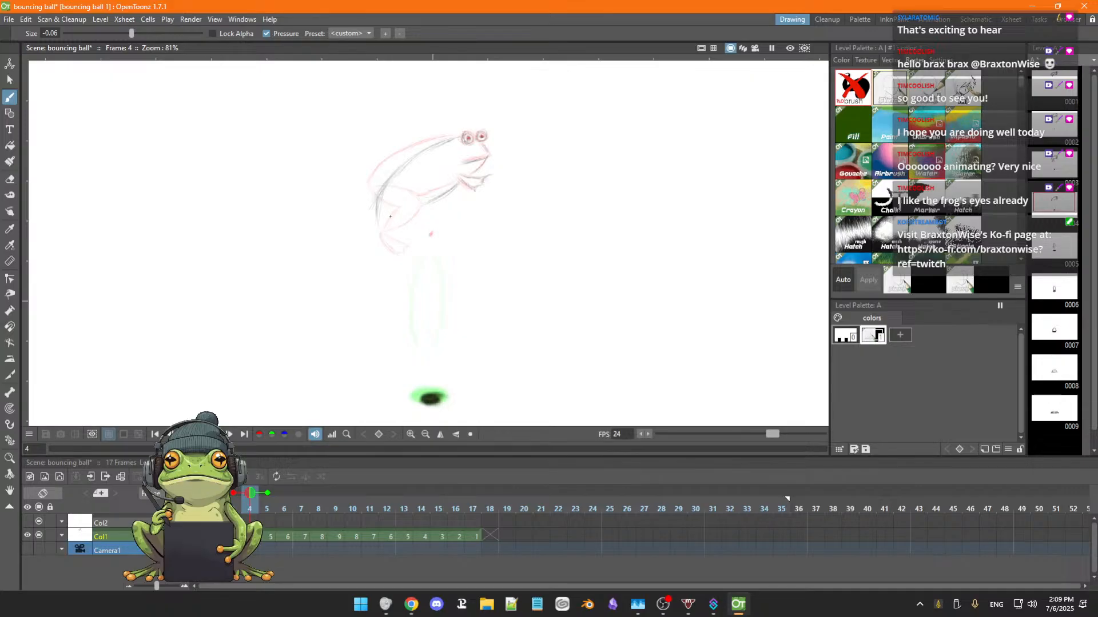
Sketch the tapering, downward-stretched hind leg in frame 5 and check it against the earlier frames.
key(.)
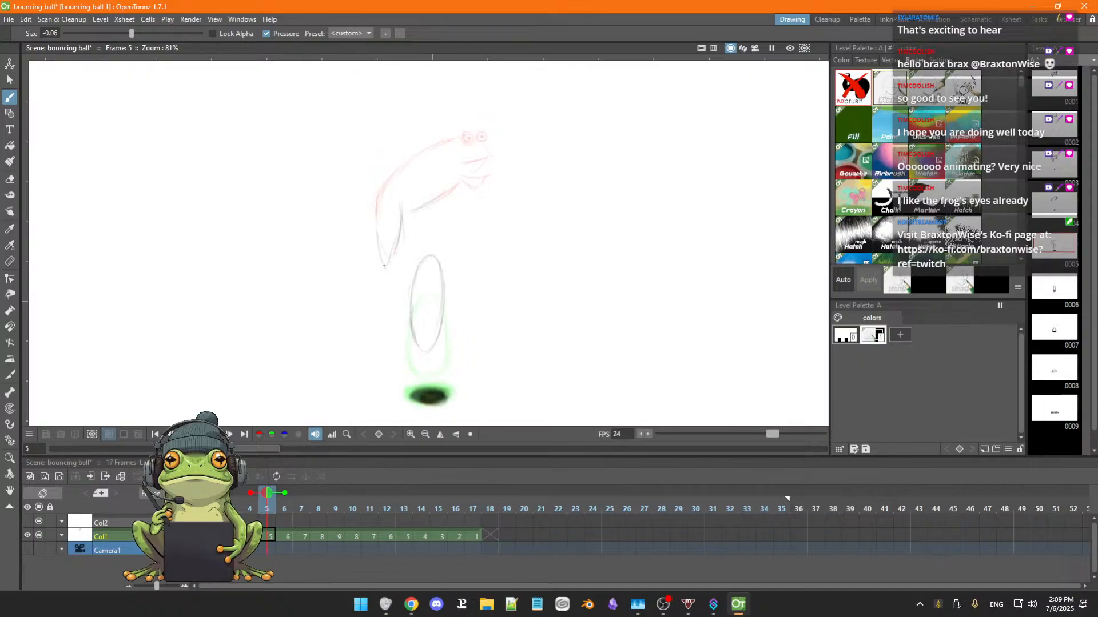
key(period)
key(period)
key(comma)
key(comma)
key(comma)
key(comma)
Flip back and forth through frames 1 to 5 to examine the hind leg extension and body motion.
key(comma)
key(comma)
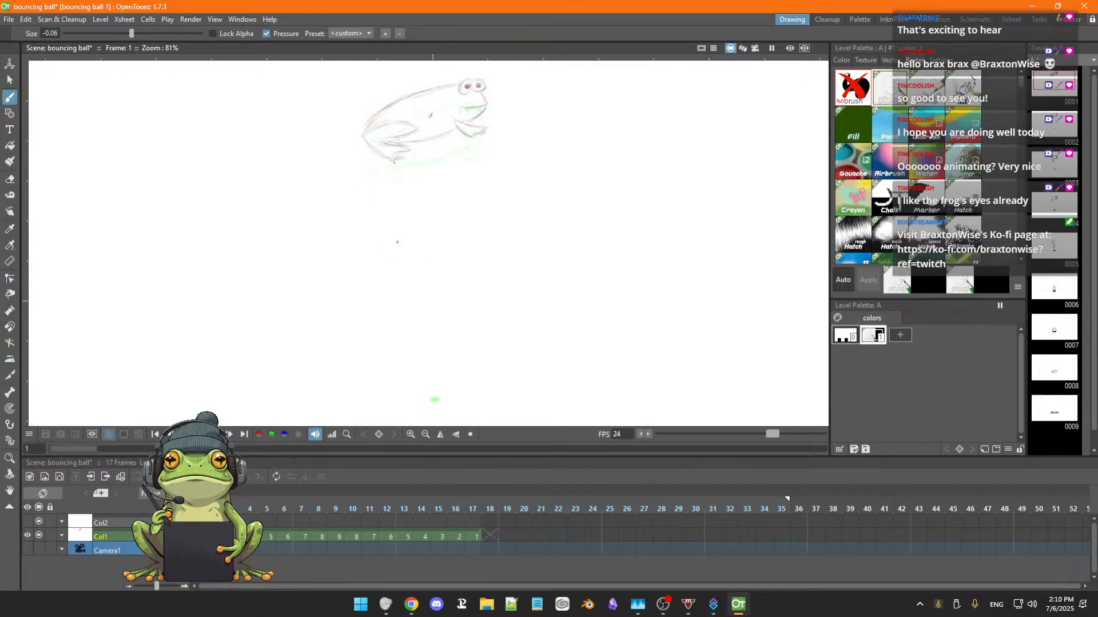
key(period)
key(period)
key(period)
key(period)
key(comma)
key(comma)
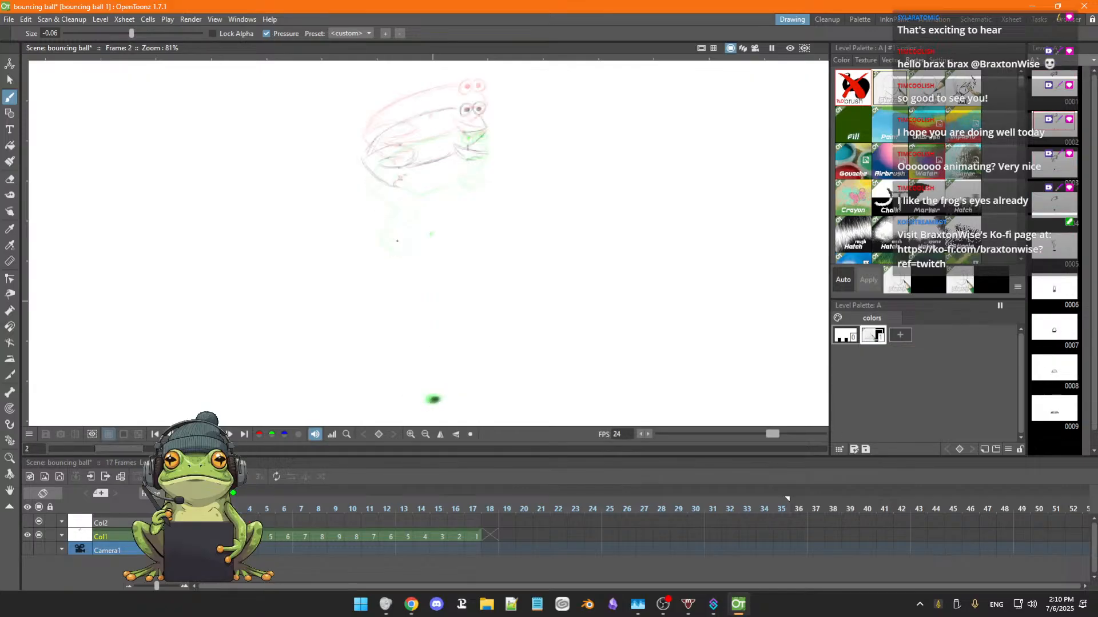
key(period)
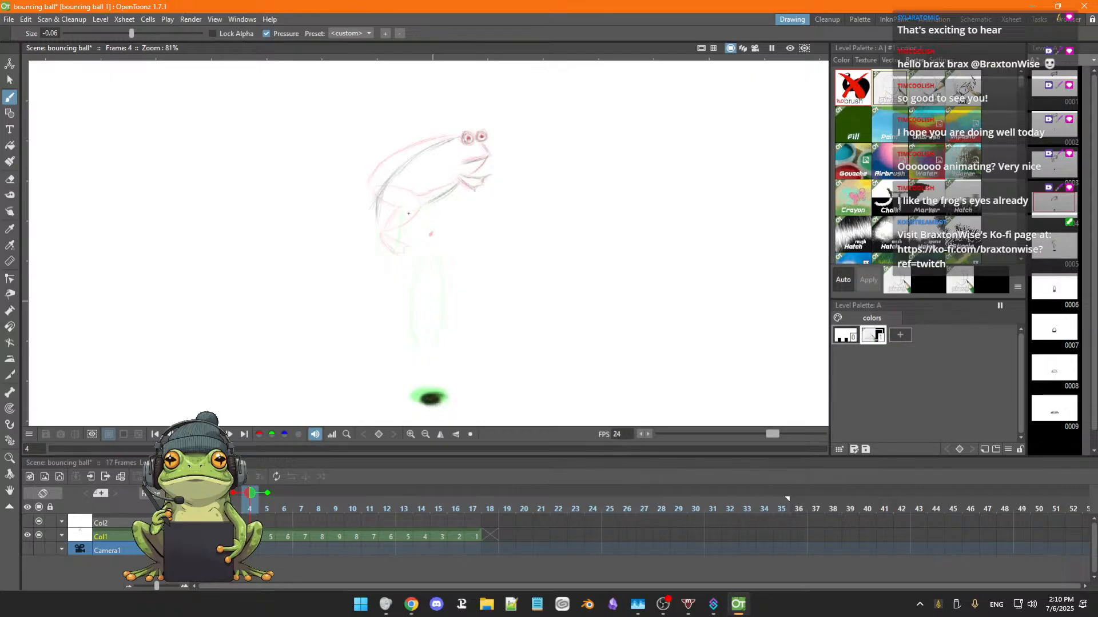
key(period)
key(comma)
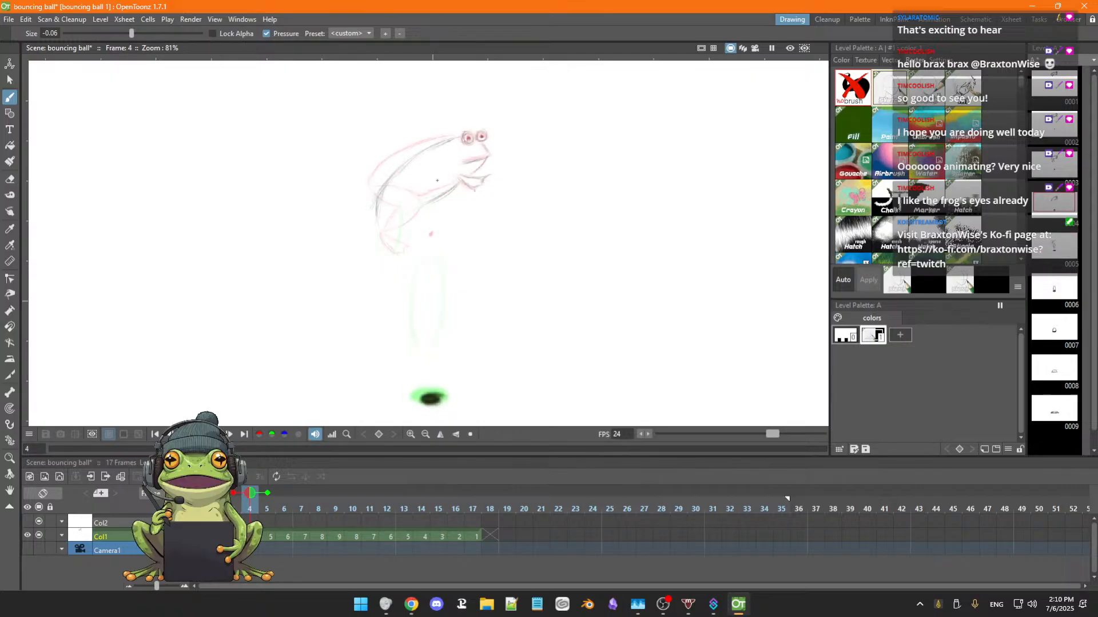
key(period)
key(comma)
key(period)
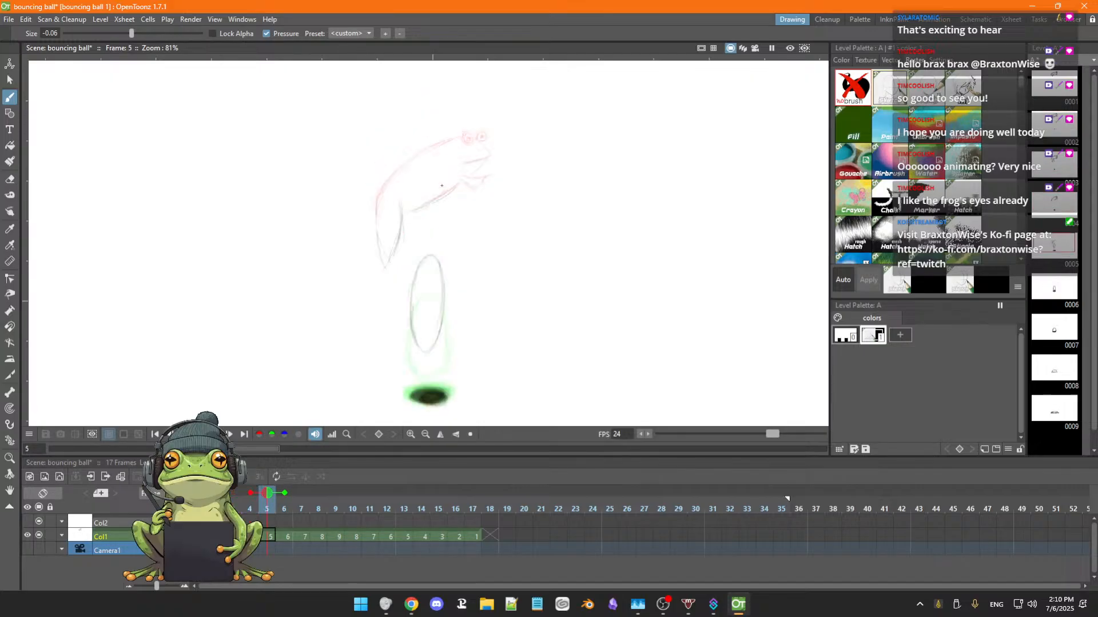
key(comma)
key(comma)
key(comma)
key(period)
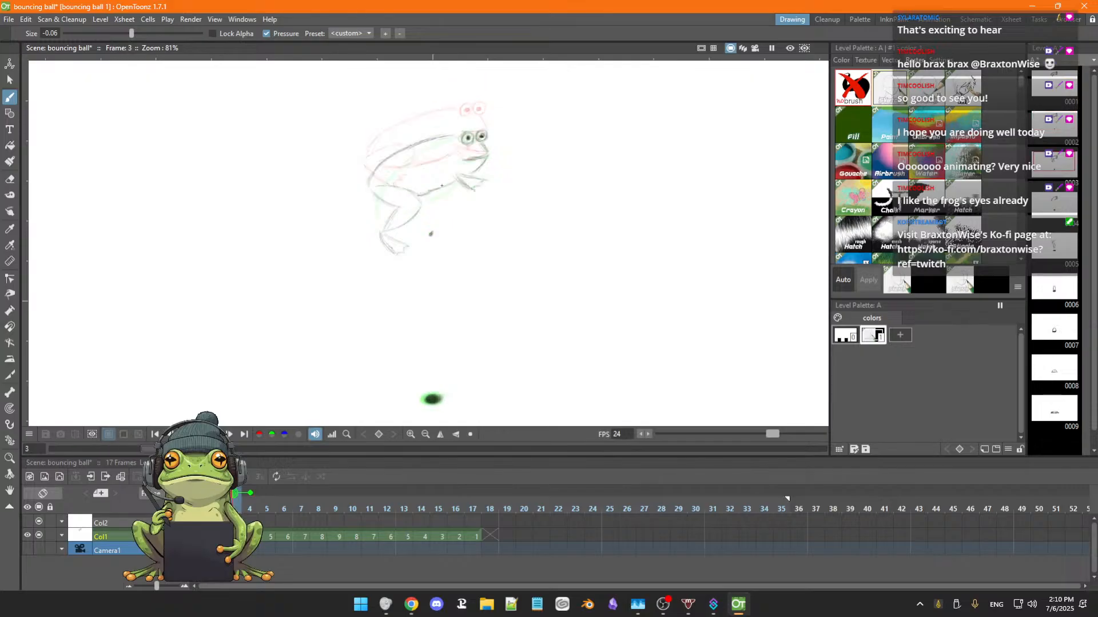
key(period)
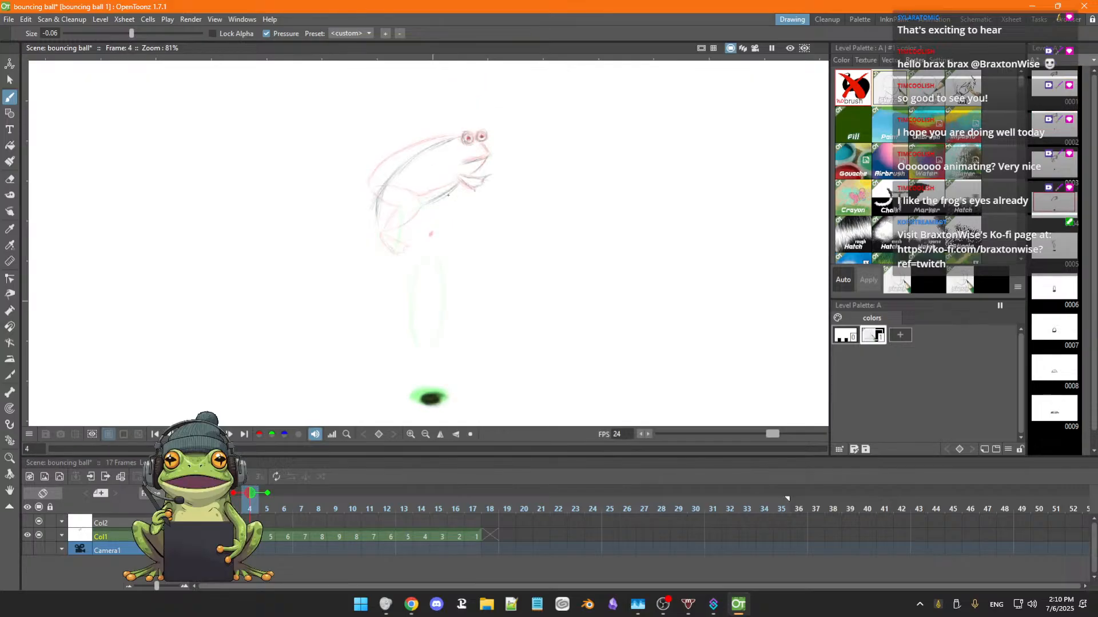
Erase the misplaced hind leg sketch in frame 5, keeping the ball's oval outline.
key(period)
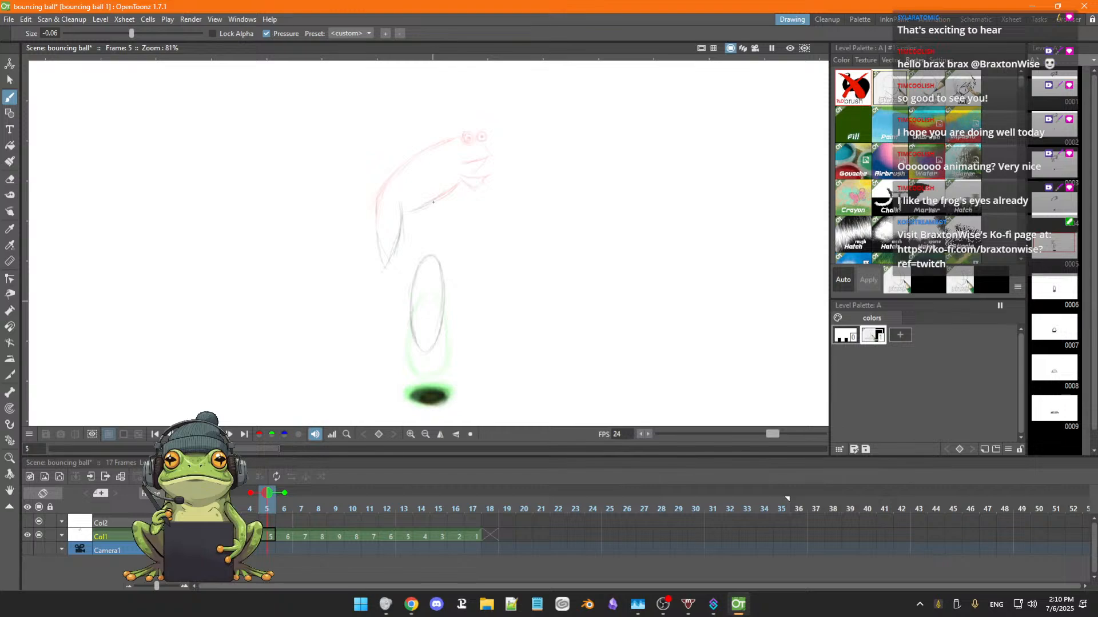
key(a)
mouse_move(422, 210)
mouse_down()
mouse_move(450, 191)
mouse_move(407, 214)
mouse_move(453, 187)
mouse_move(399, 214)
mouse_move(383, 269)
mouse_up()
drag(377, 222, 378, 266)
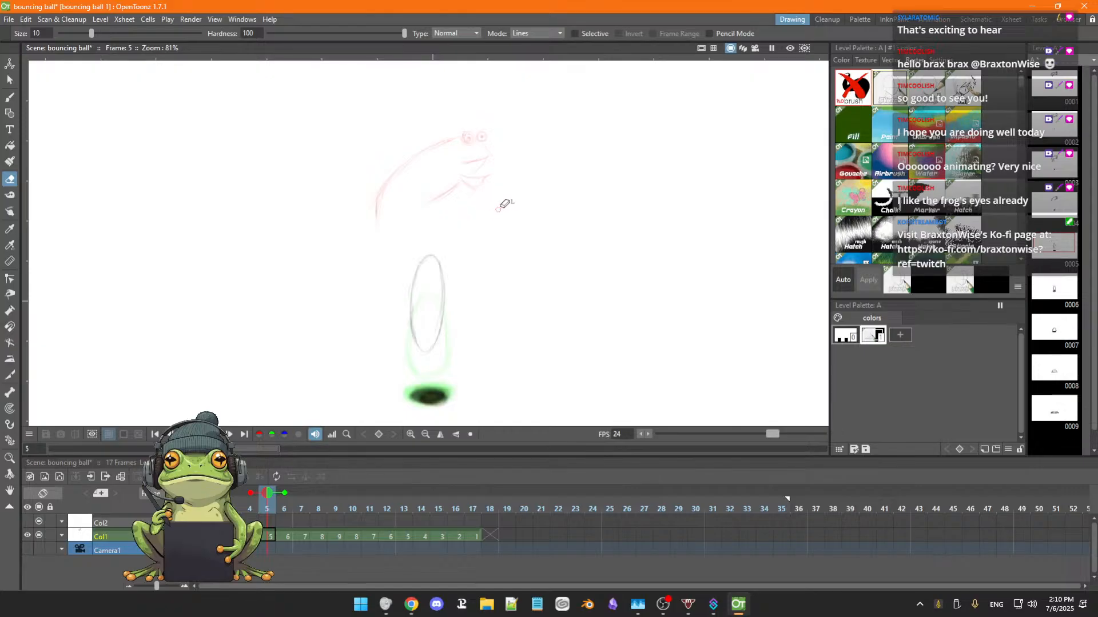
Extend the hind leg downward in frame 4 with a long, narrow lower leg and a pointed webbed foot.
key(b)
key(comma)
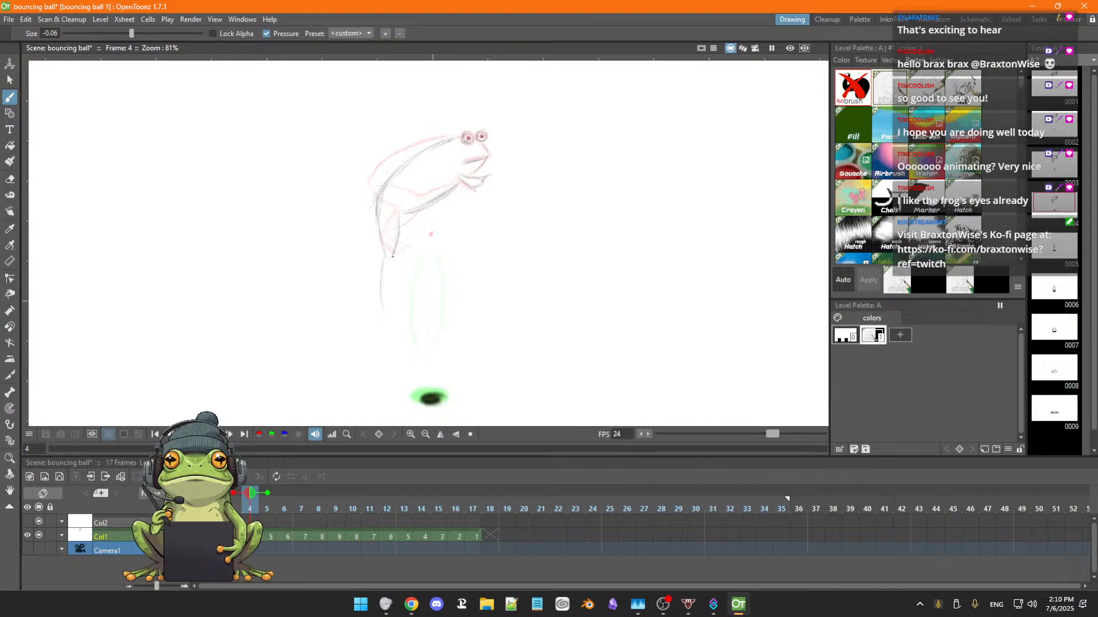
drag(392, 257, 385, 309)
drag(387, 327, 391, 358)
Flip back and forth through frames 1 to 6 to examine how the extended hind leg of frame 4 reads in motion.
key(Left)
key(Left)
key(Left)
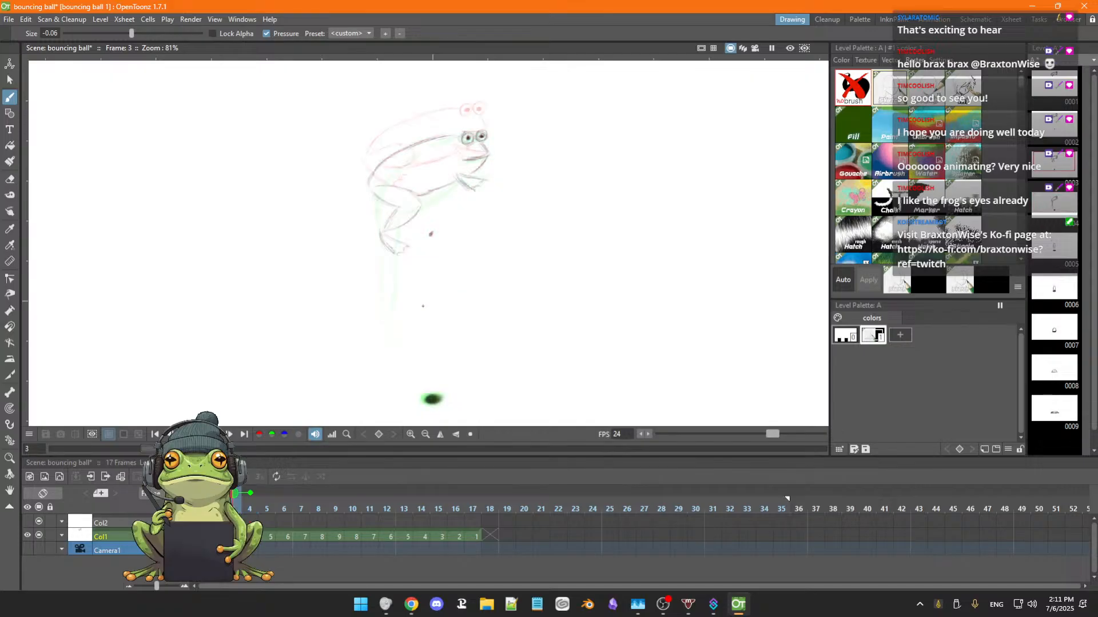
key(Right)
key(Right)
key(Right)
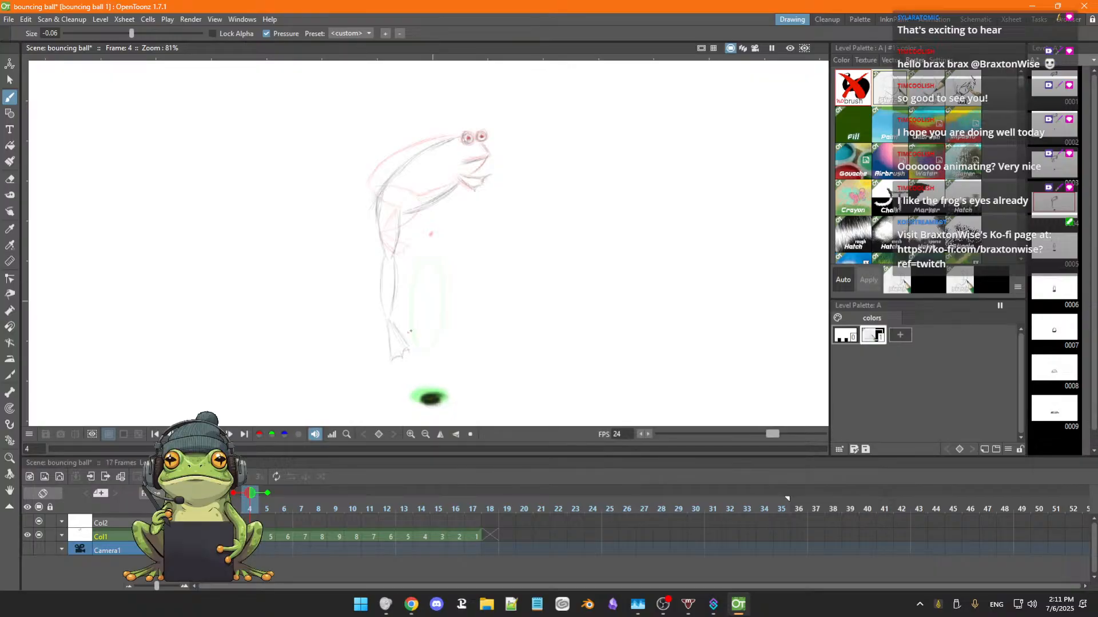
key(Left)
key(Left)
key(Right)
key(Right)
key(Right)
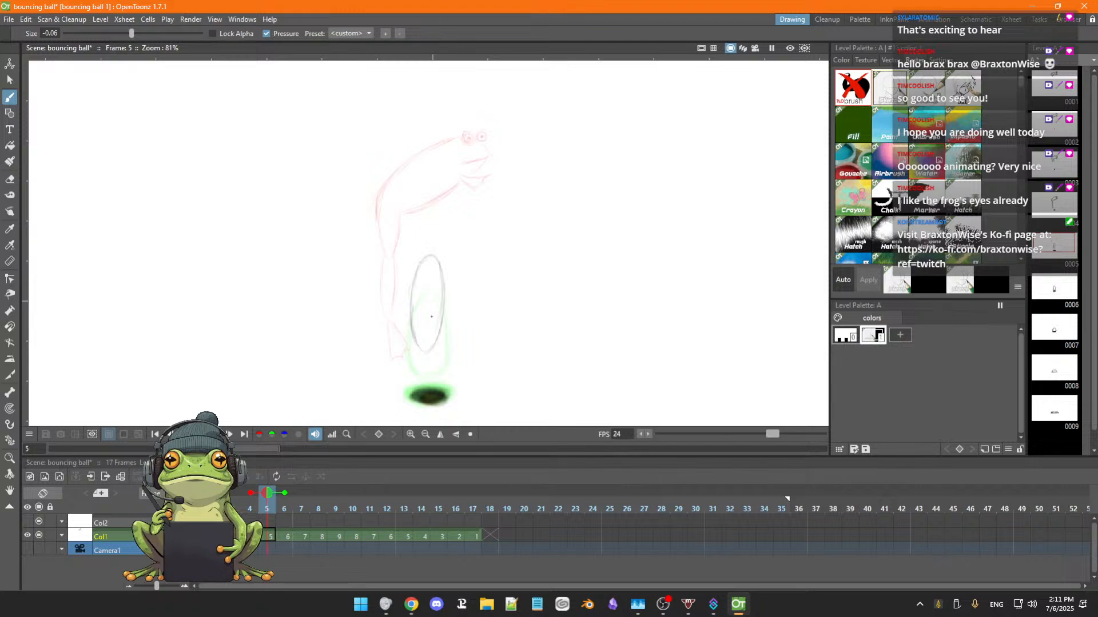
key(Right)
key(Left)
key(Left)
key(Left)
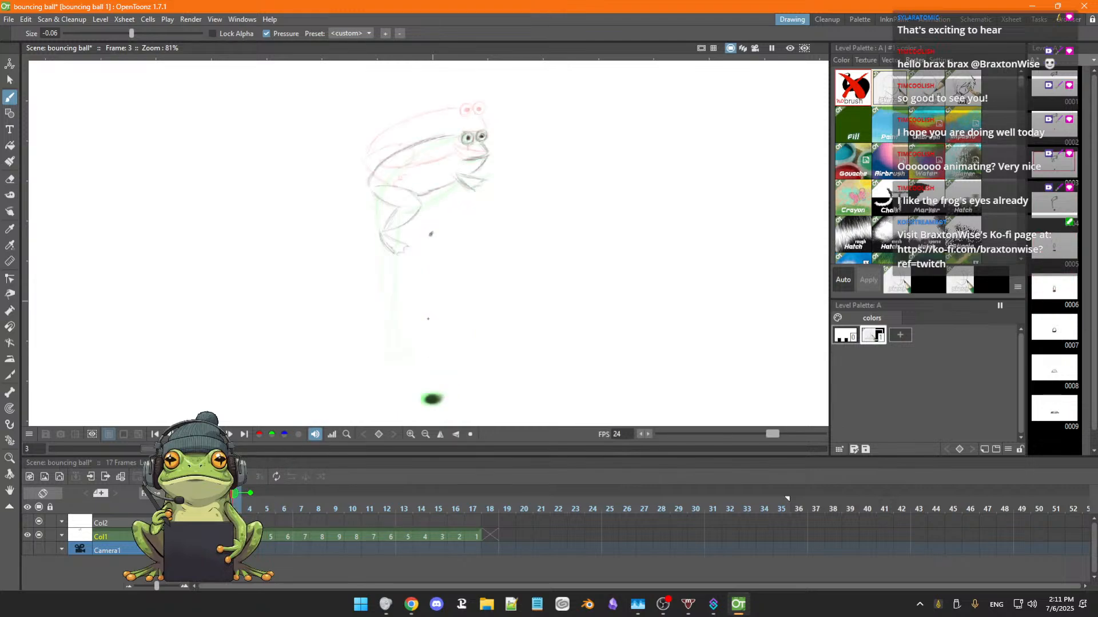
key(Left)
key(Left)
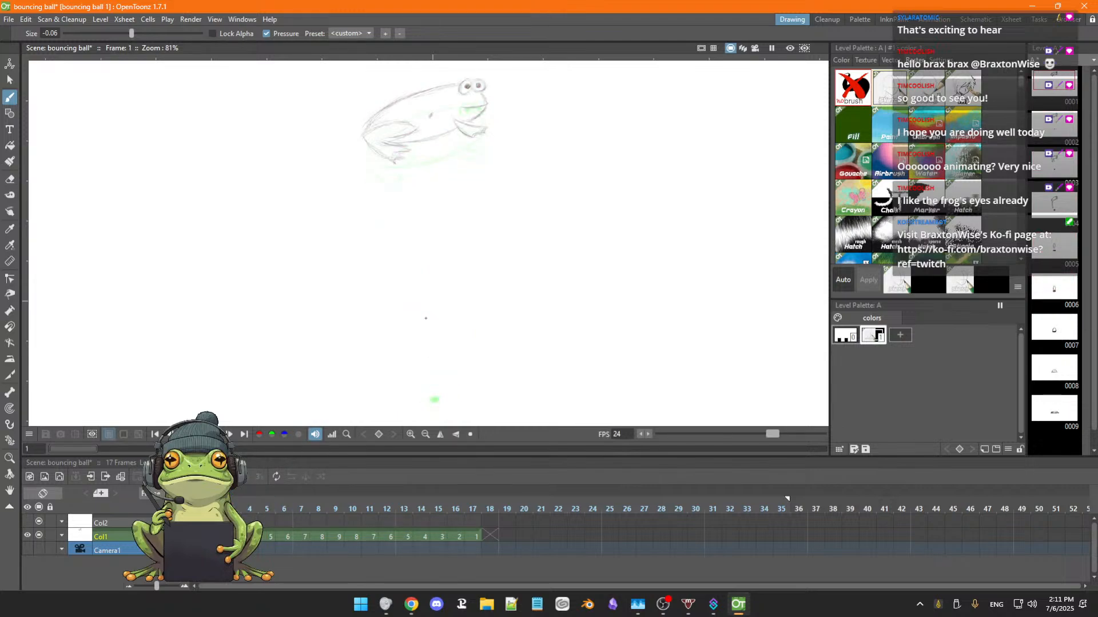
key(Right)
key(Right)
key(Right)
key(Right)
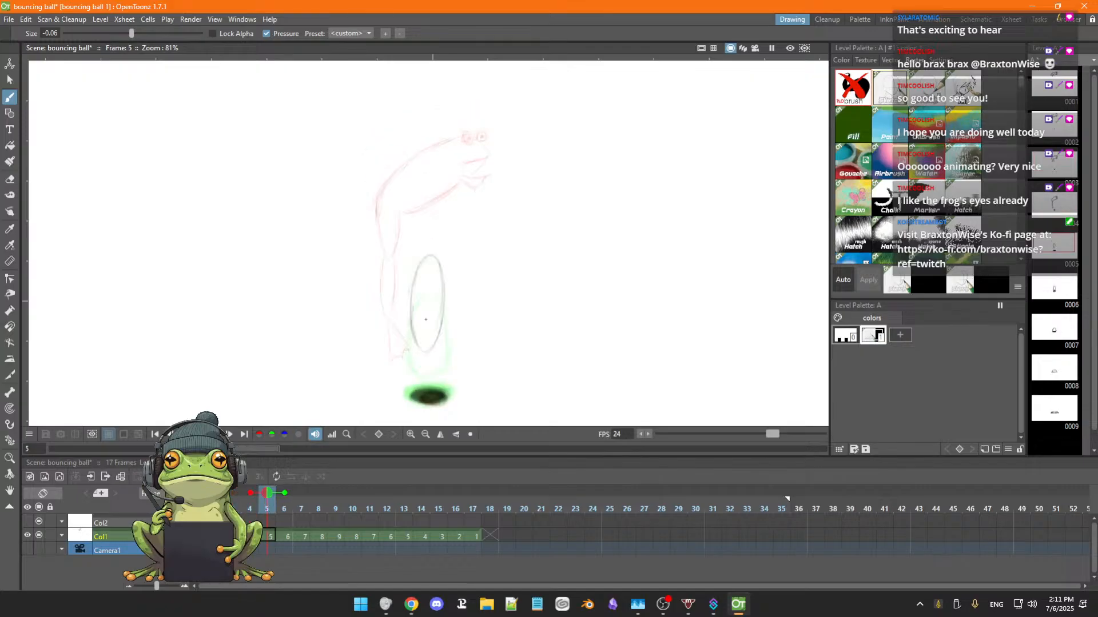
key(Left)
key(Left)
key(Left)
key(Left)
key(Right)
key(Right)
key(Right)
key(Right)
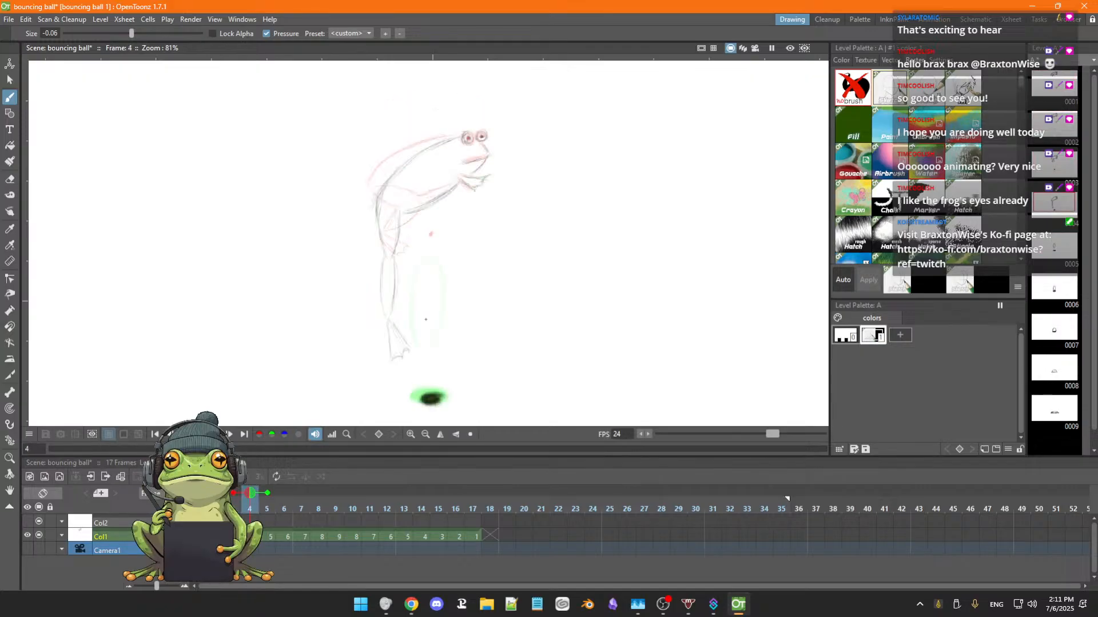
key(Left)
key(Left)
key(Left)
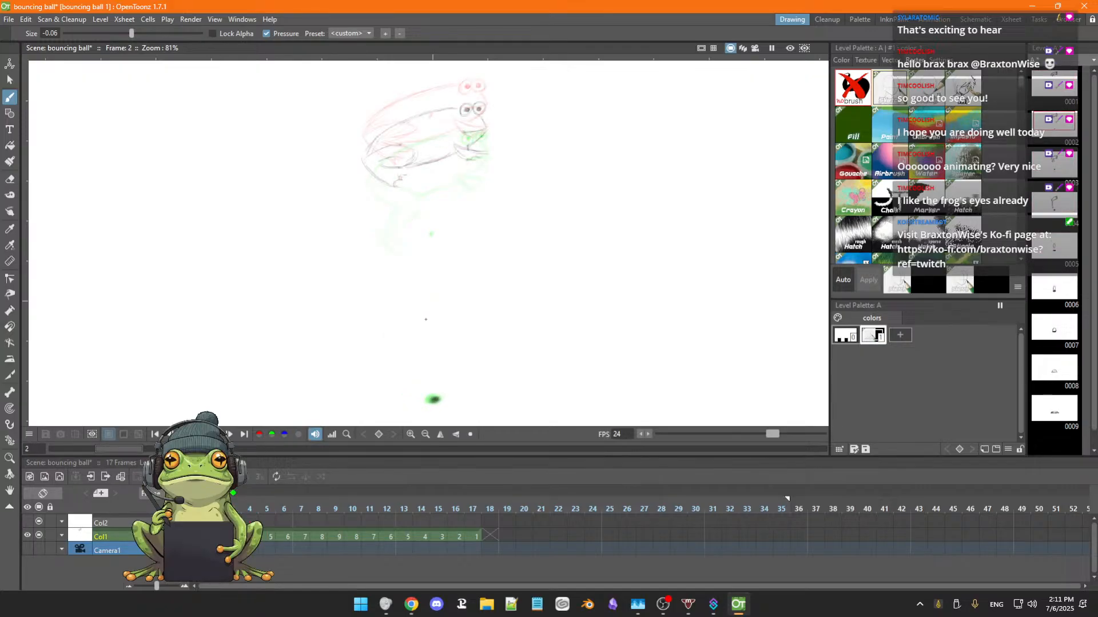
Alternate between frames 3 and 4 to compare the frog's body height and leg extension.
key(Right)
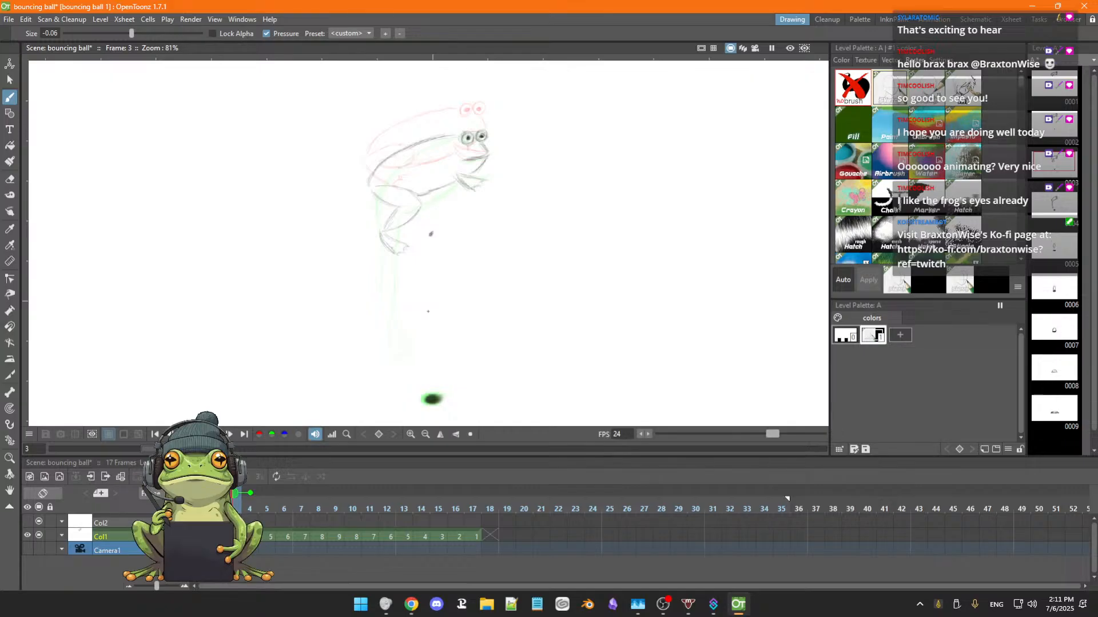
key(Right)
key(Left)
key(Right)
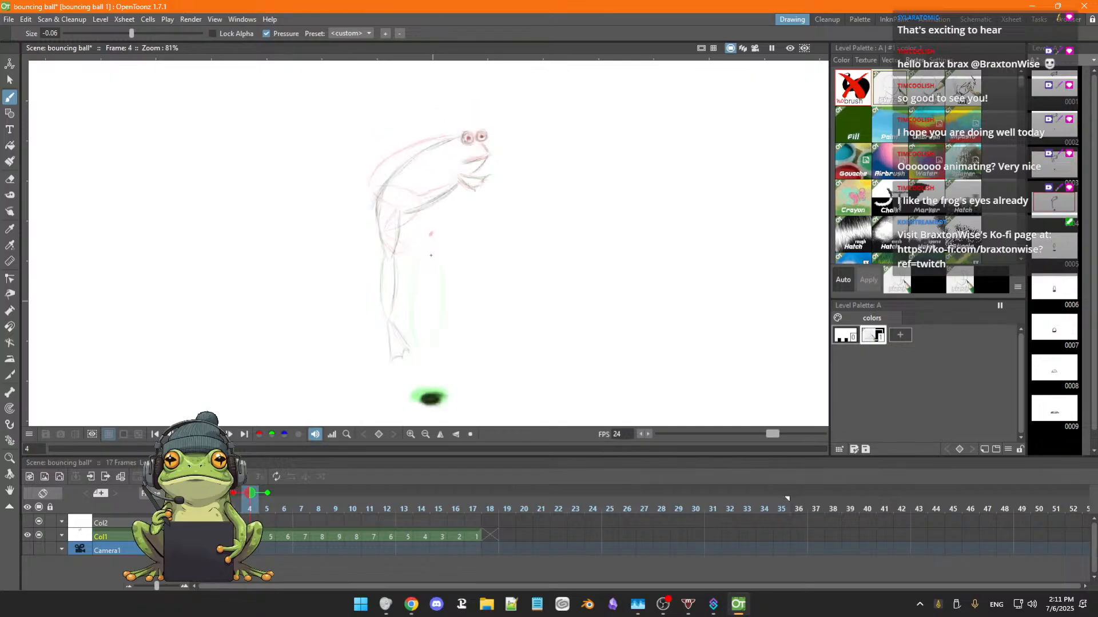
key(Left)
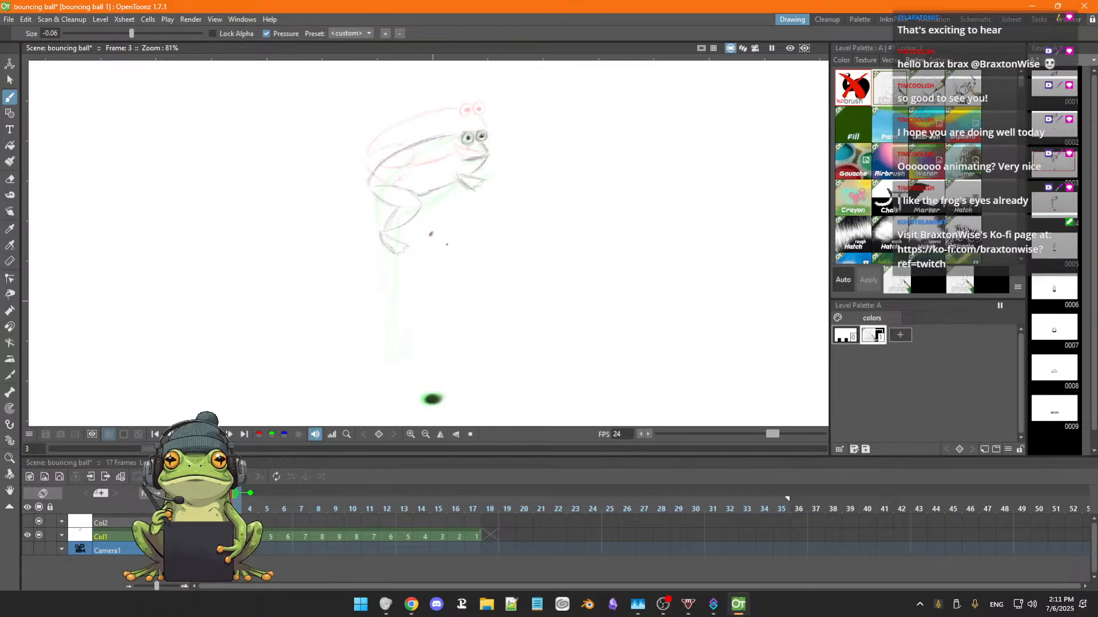
key(Right)
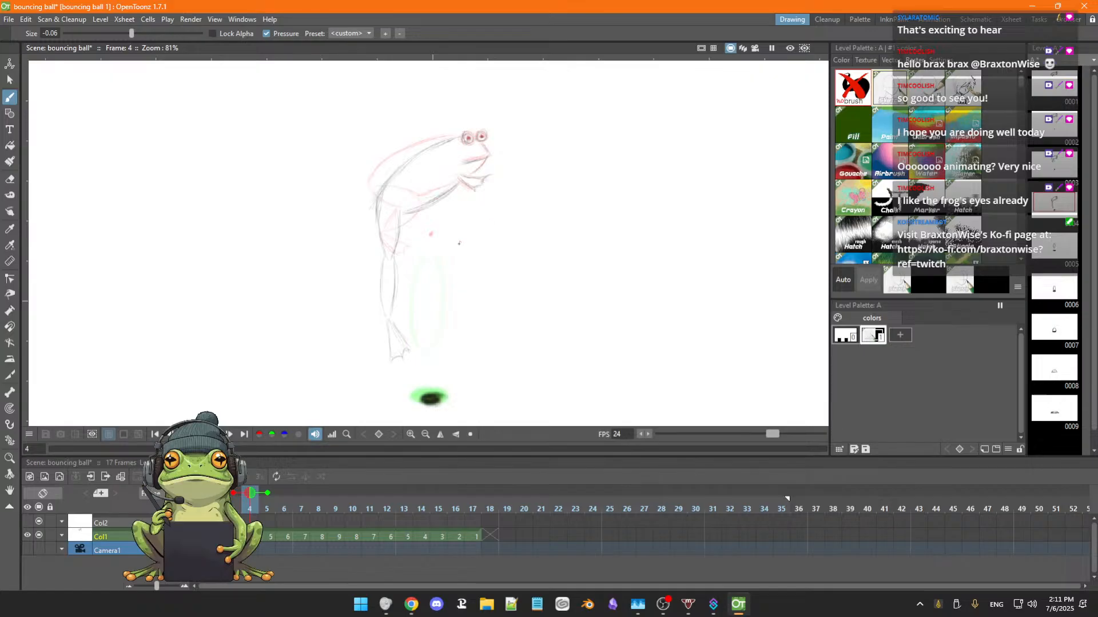
key(Left)
key(Right)
Select the whole frog in frame 4 with a freehand selection and move it by about -21 px in X and -216 px in Y.
key(s)
mouse_move(413, 117)
mouse_down()
mouse_move(377, 157)
mouse_move(341, 259)
mouse_move(335, 332)
mouse_move(350, 363)
mouse_move(390, 373)
mouse_move(441, 343)
mouse_move(489, 274)
mouse_move(513, 146)
mouse_move(472, 108)
mouse_move(414, 119)
mouse_up()
mouse_move(473, 203)
mouse_down()
mouse_move(459, 243)
mouse_move(478, 265)
mouse_up()
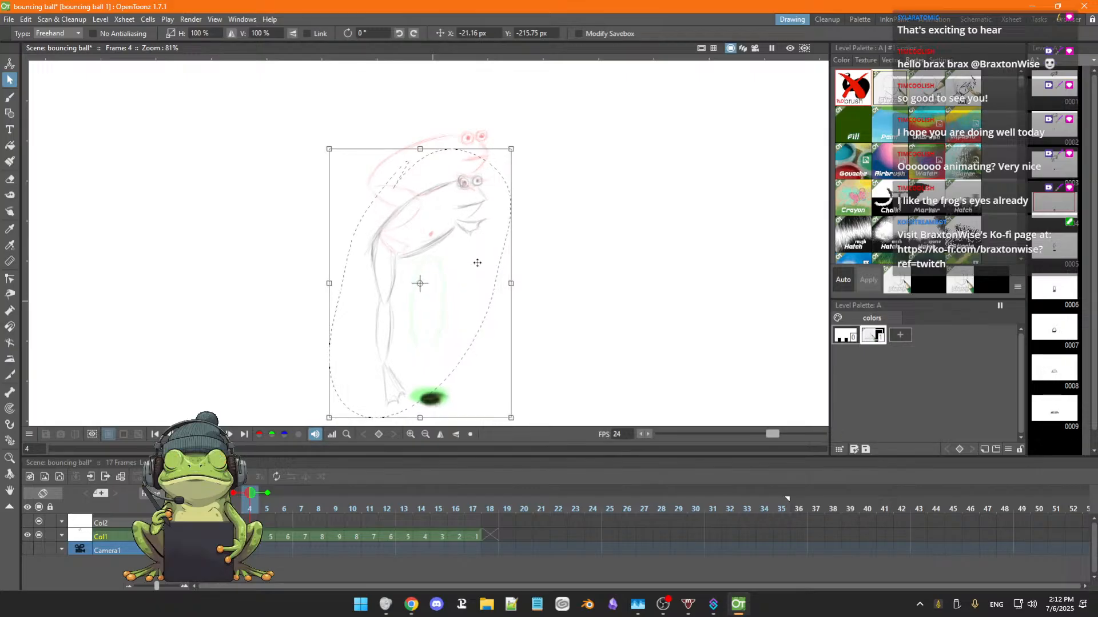
scroll(468, 281, up, 2)
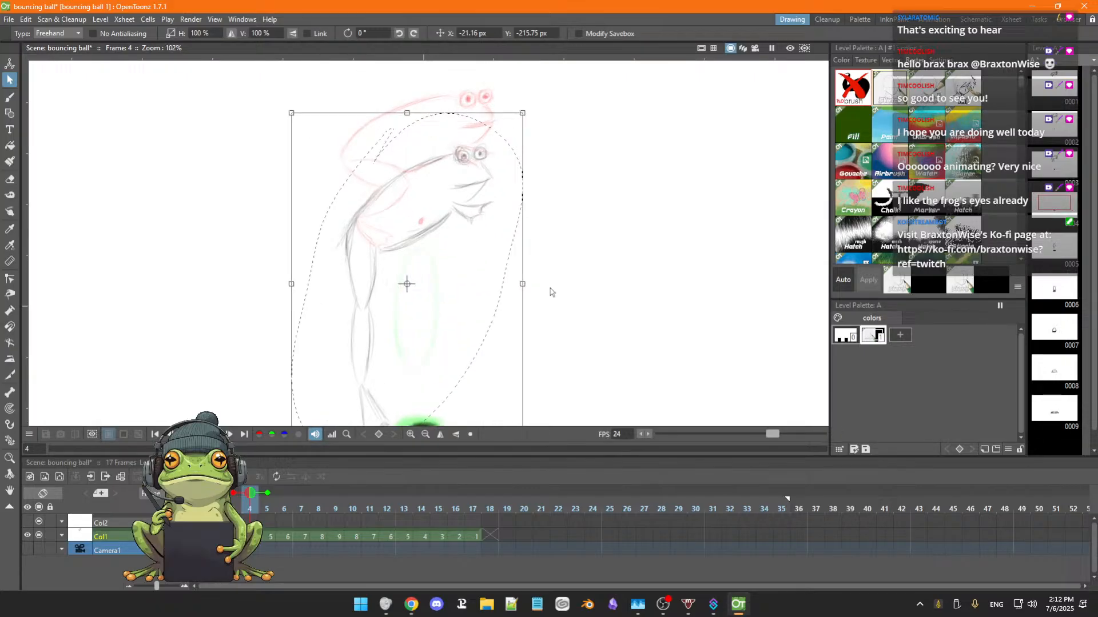
scroll(546, 294, down, 1)
scroll(546, 294, down, 2)
click(537, 271)
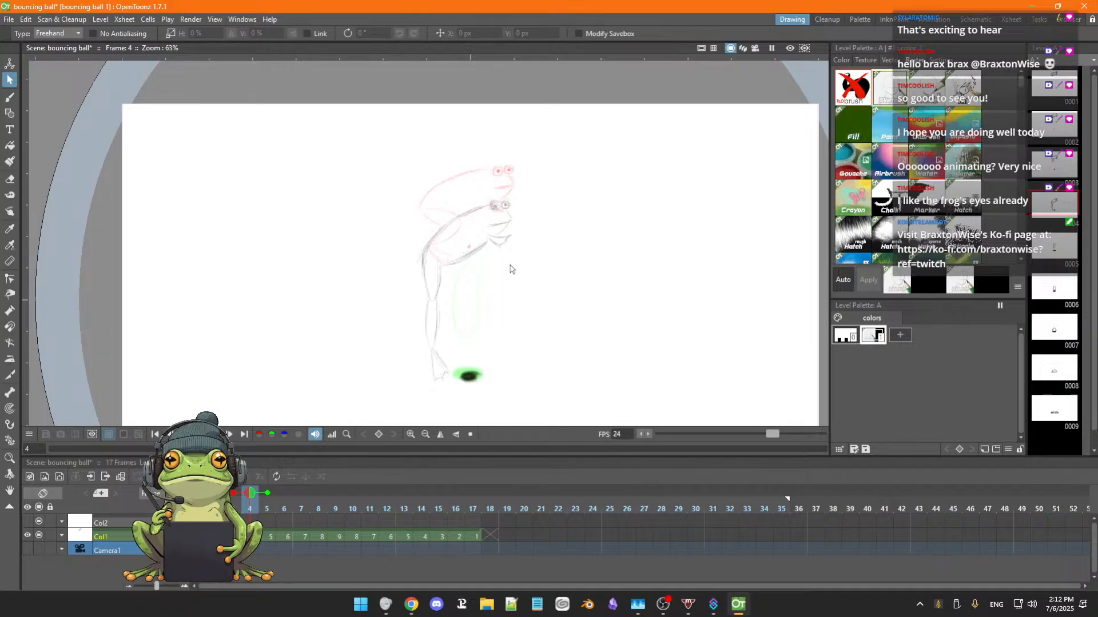
Flip back and forth through frames 1 to 5 to examine the frog's fall with its lowered position in frame 4.
key(Left)
key(Left)
key(Left)
key(Right)
key(Right)
key(Right)
key(Right)
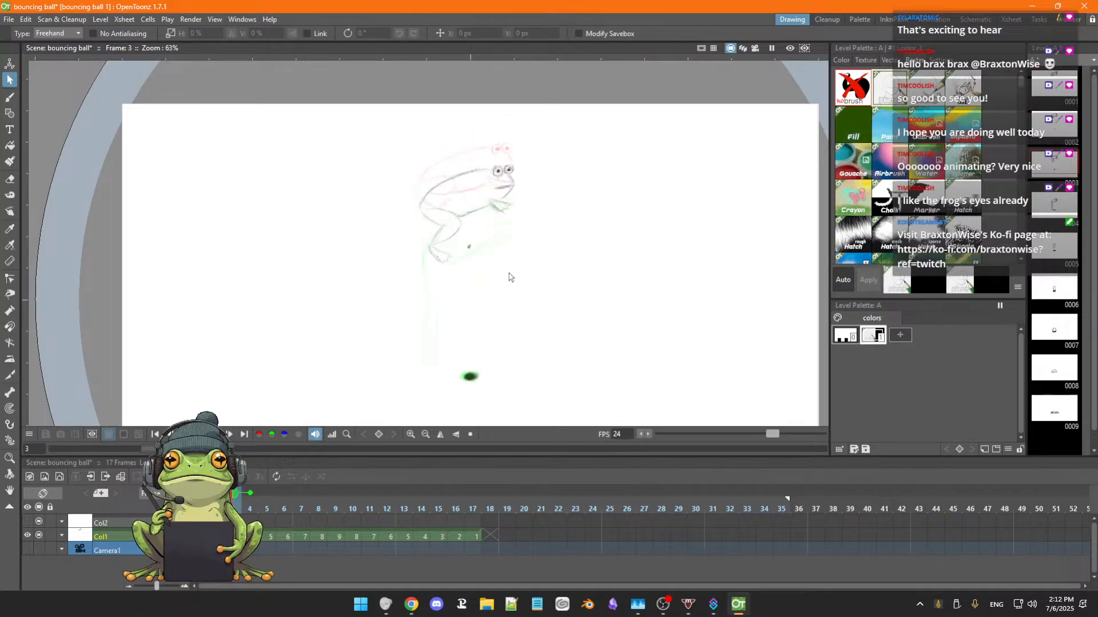
key(Left)
key(Left)
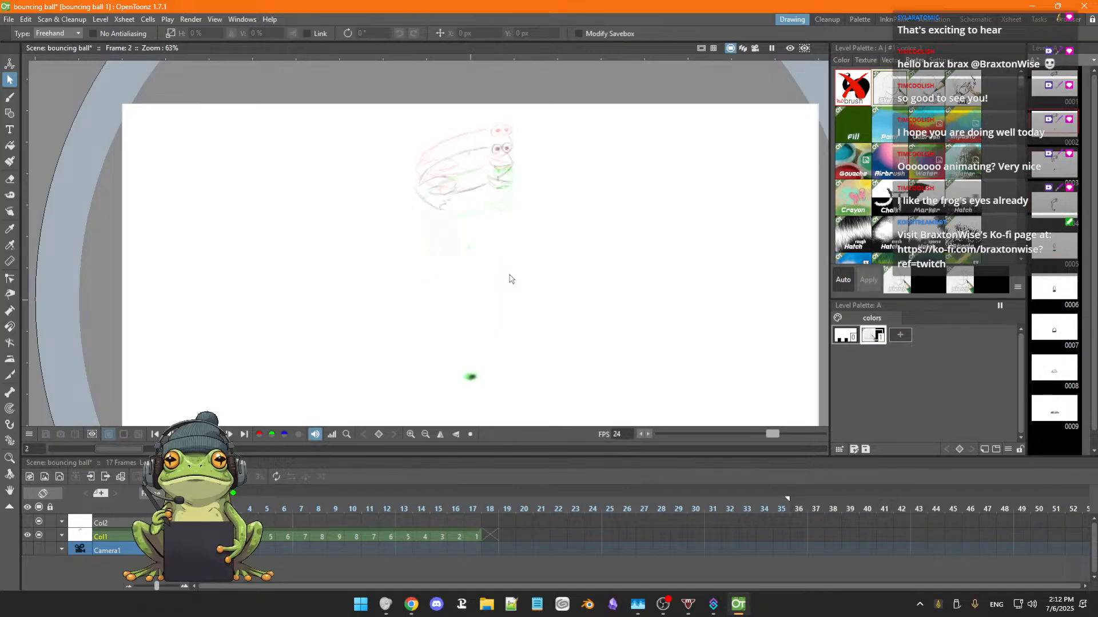
key(Right)
key(Right)
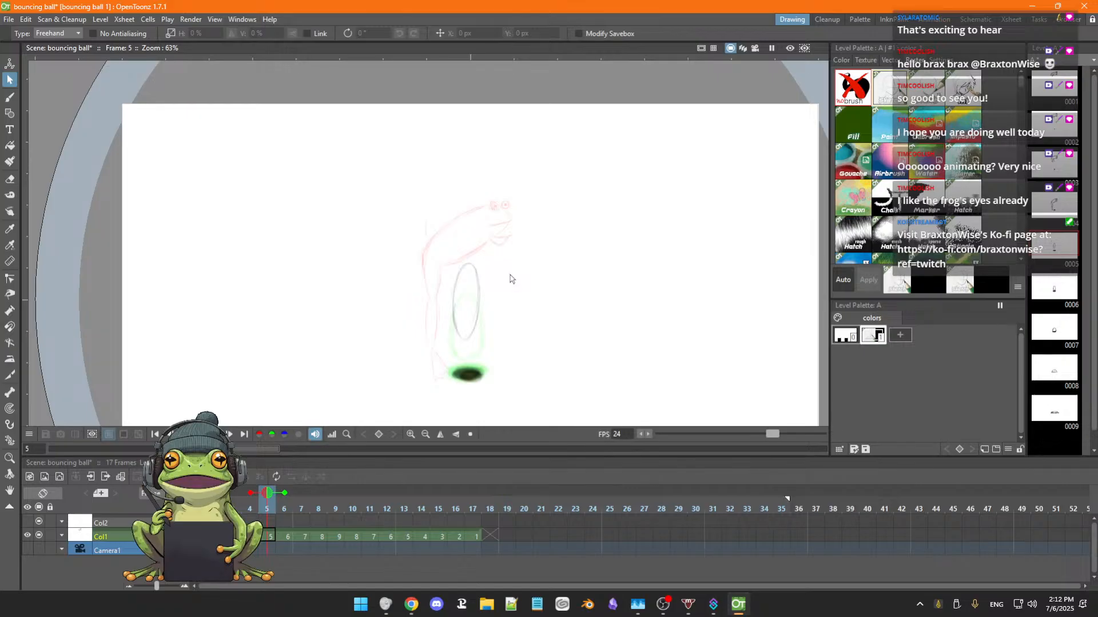
key(Left)
key(Left)
key(Left)
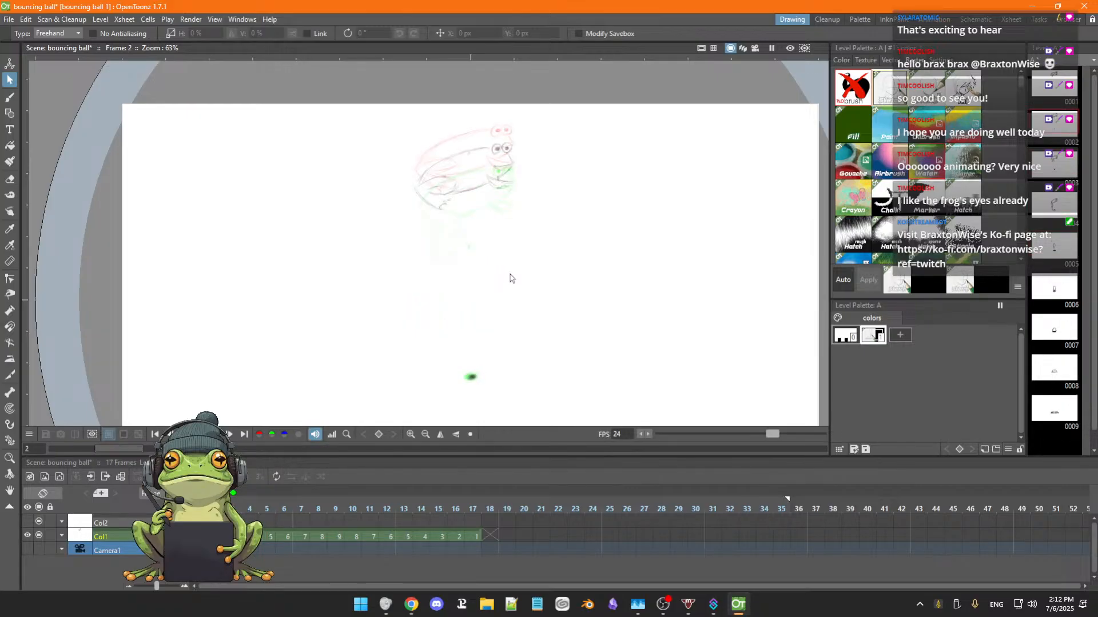
key(Right)
key(Right)
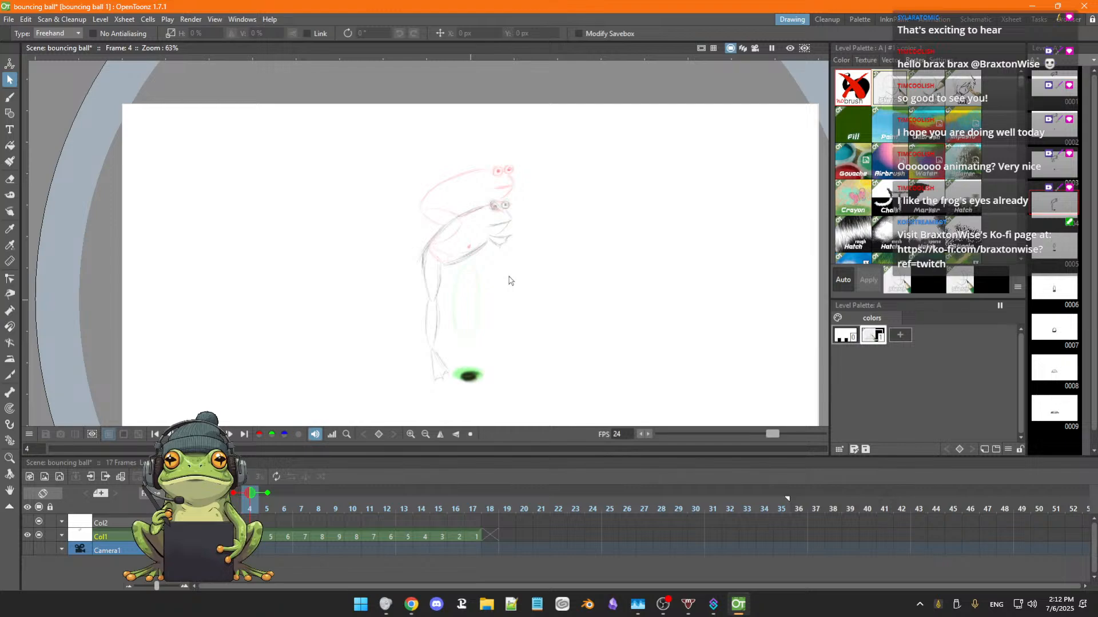
key(Left)
key(Right)
key(Right)
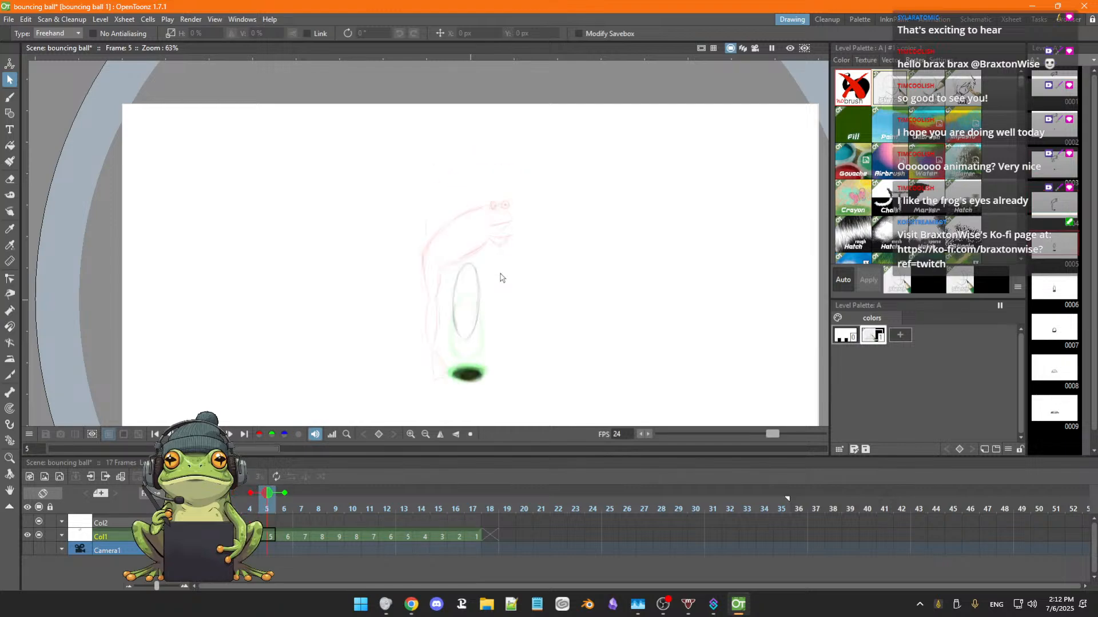
key(Left)
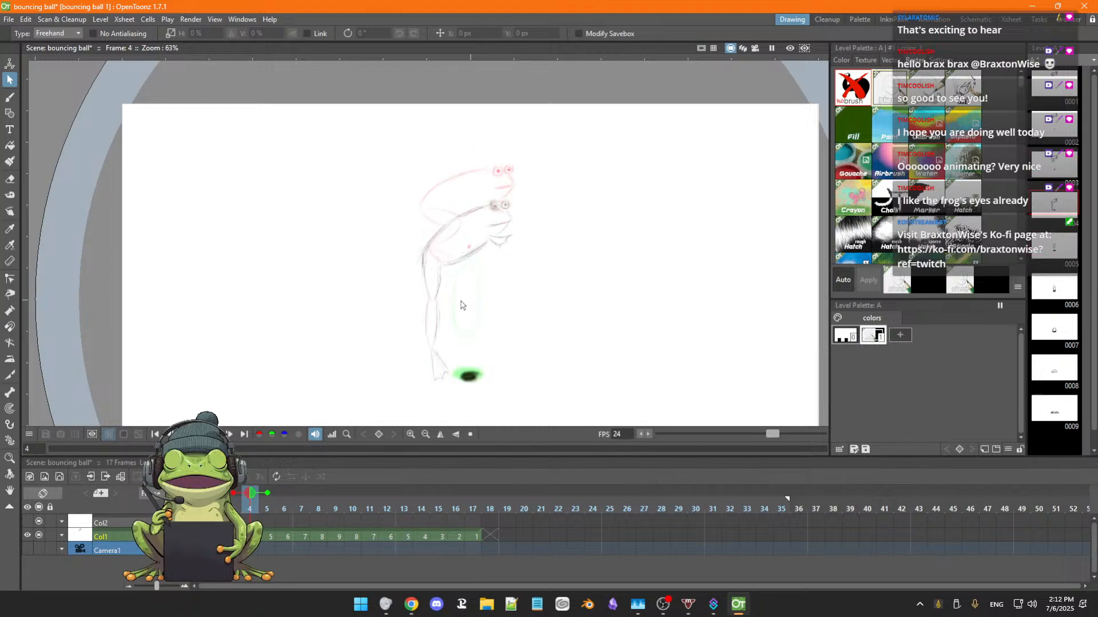
Erase the ball's oval outline in frame 5 after comparing the neighbouring frames.
key(b)
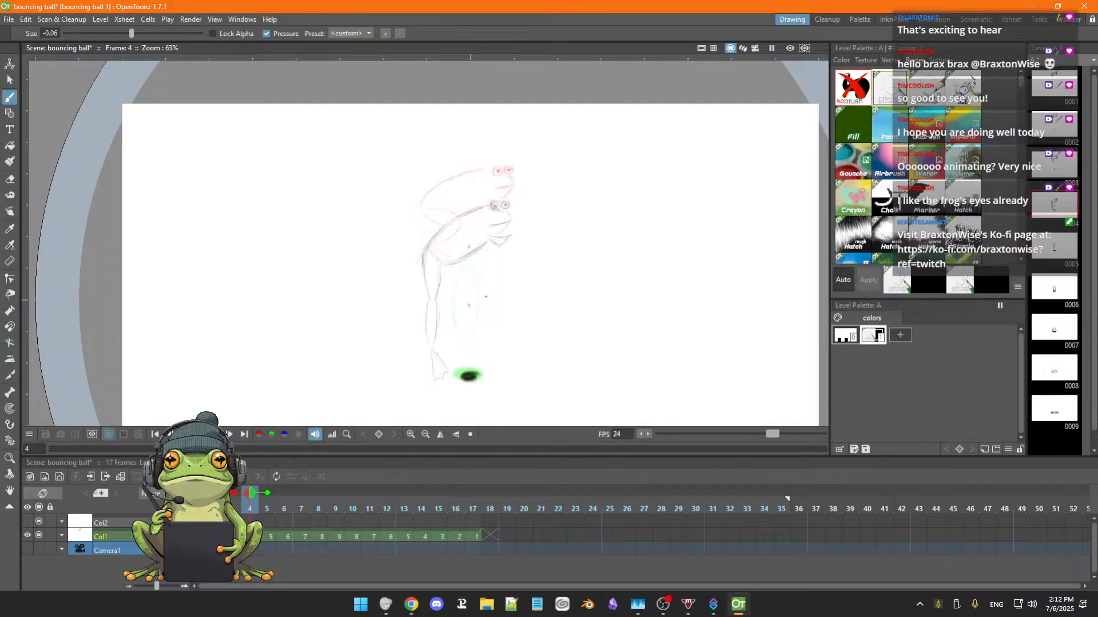
key(comma)
key(period)
key(period)
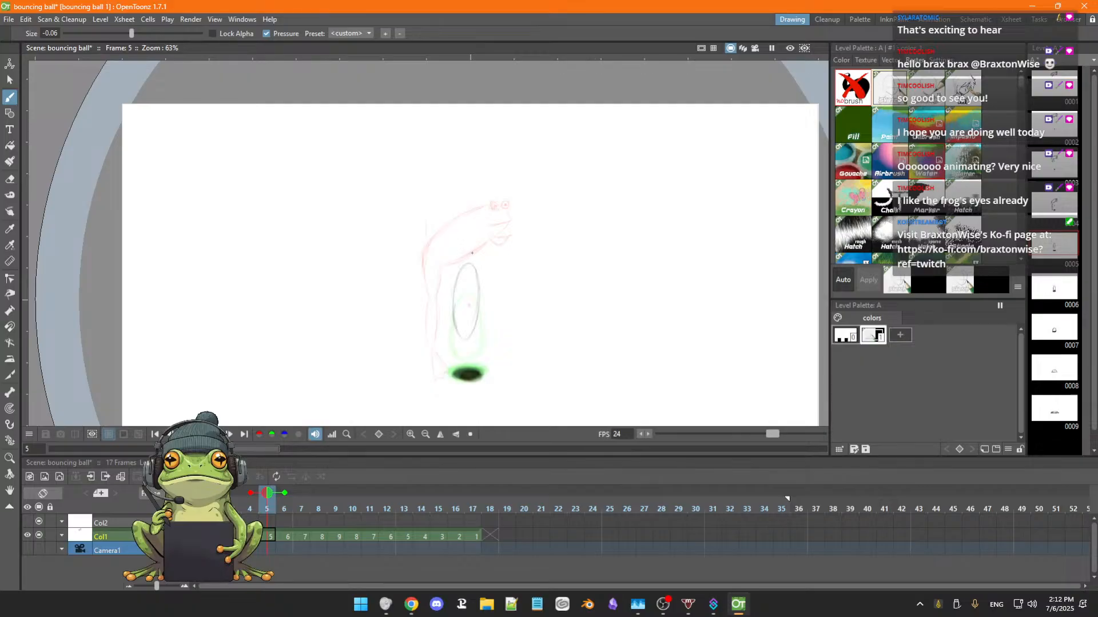
key(a)
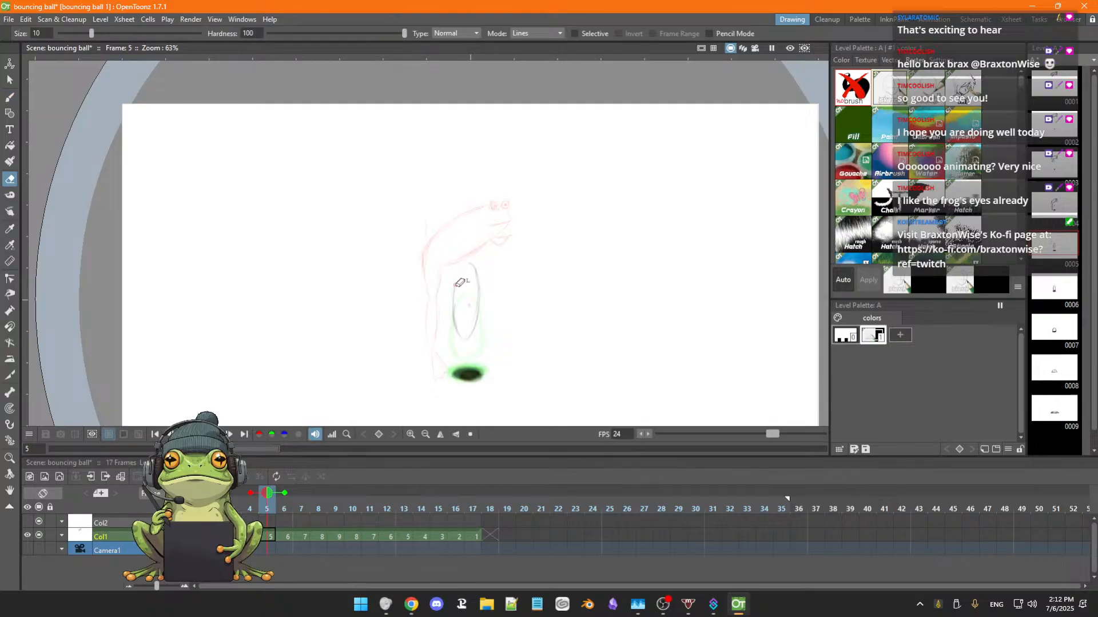
mouse_move(453, 297)
mouse_down()
mouse_move(456, 333)
mouse_move(452, 324)
mouse_move(482, 329)
mouse_move(460, 340)
mouse_move(476, 321)
mouse_move(467, 343)
mouse_move(476, 256)
mouse_up()
Sketch the frog in frame 5 over the frame 4 pose, with body, mouth, front leg, bent hind leg and both eyes with pupils.
key(b)
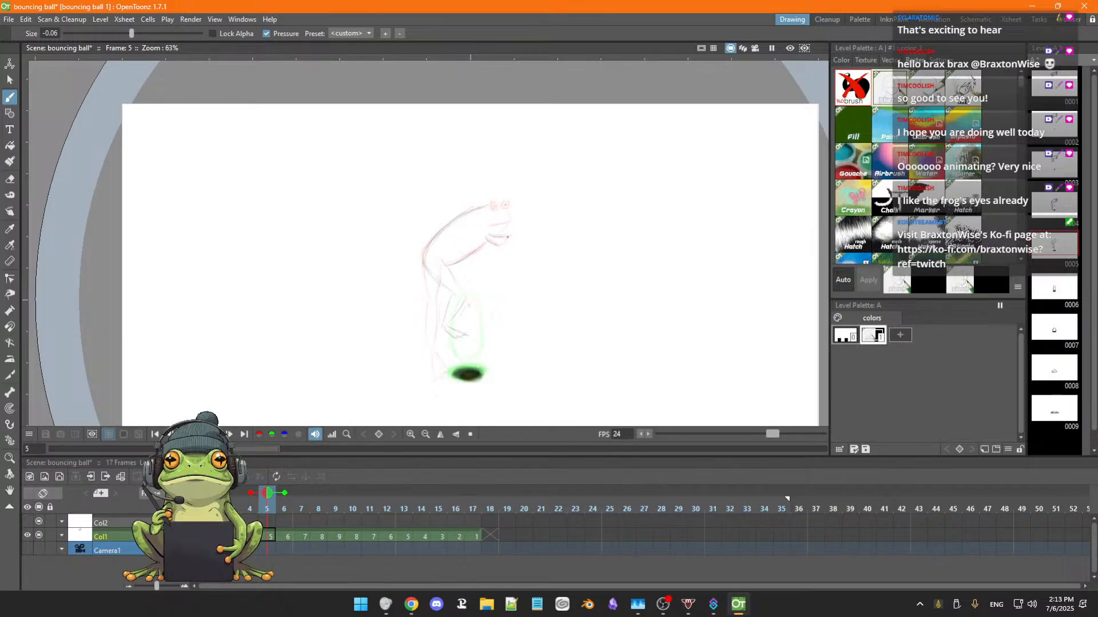
drag(505, 243, 500, 248)
scroll(520, 180, up, 5)
key(space)
drag(530, 191, 535, 177)
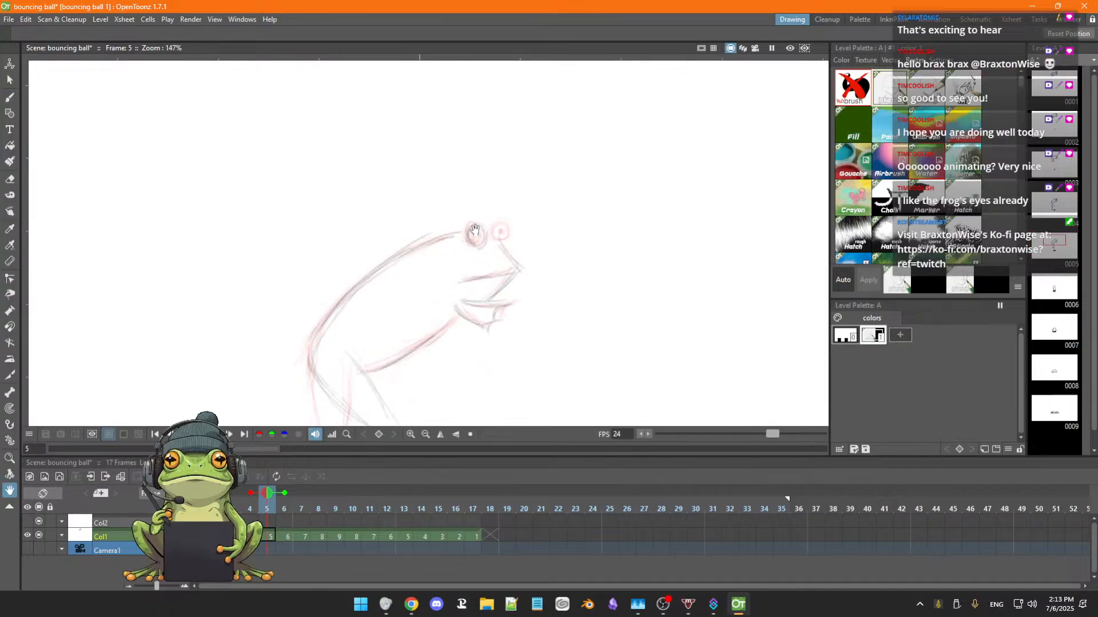
key(b)
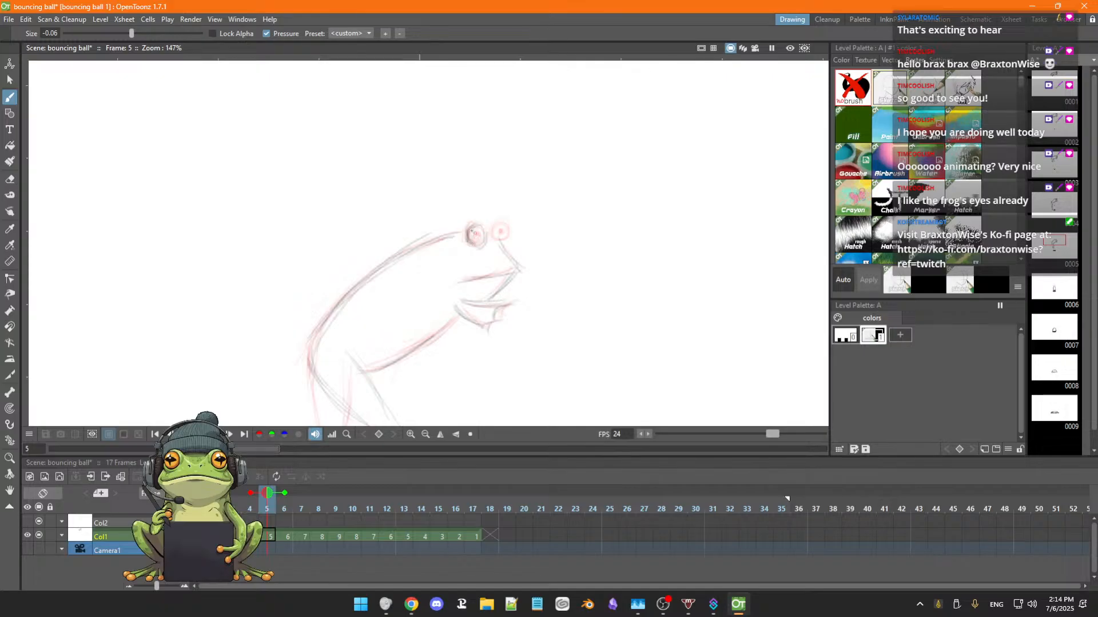
mouse_move(486, 235)
mouse_down()
mouse_move(475, 245)
mouse_move(478, 234)
mouse_move(505, 237)
mouse_up()
drag(501, 230, 502, 232)
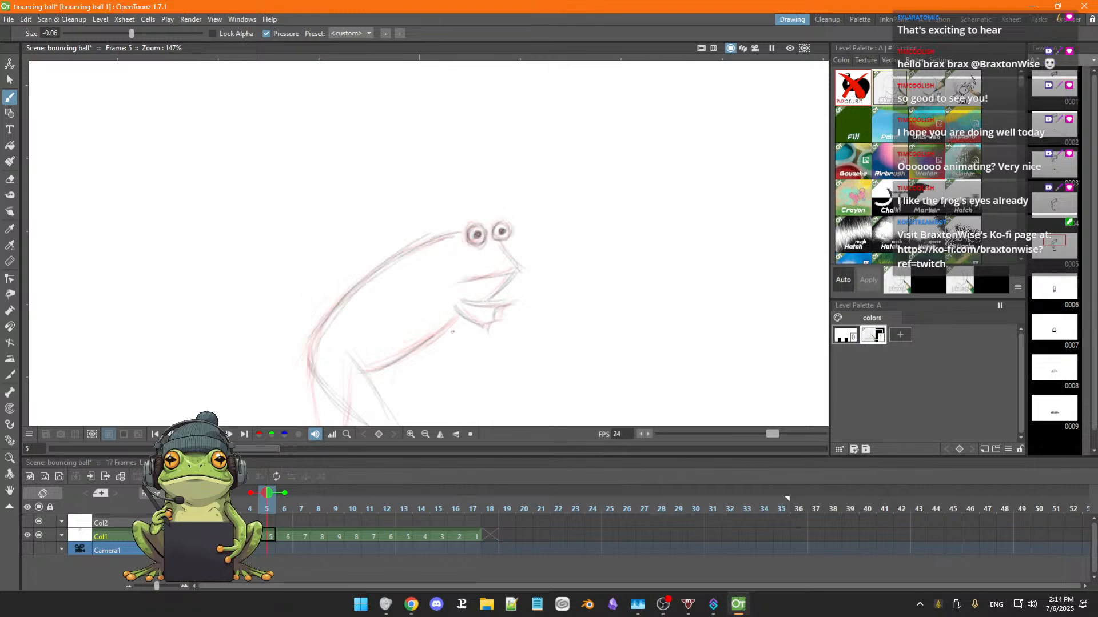
Select the frog in frame 5 with a freehand selection and move it by about -144 px in X and -251 px in Y.
scroll(471, 329, down, 3)
scroll(473, 330, down, 2)
key(space)
drag(541, 312, 546, 252)
key(b)
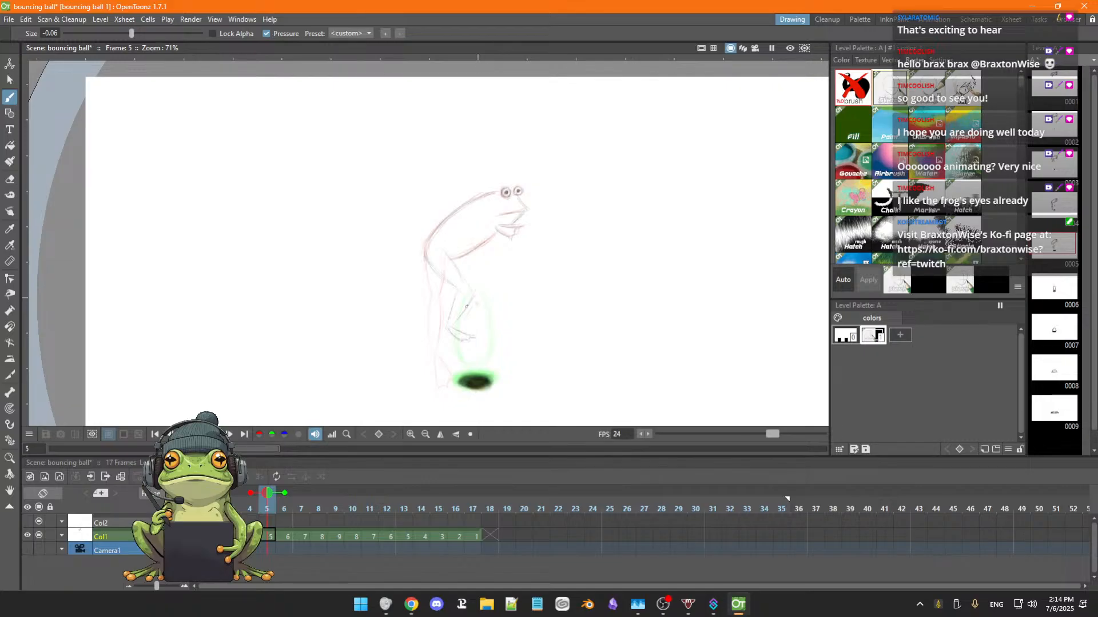
key(a)
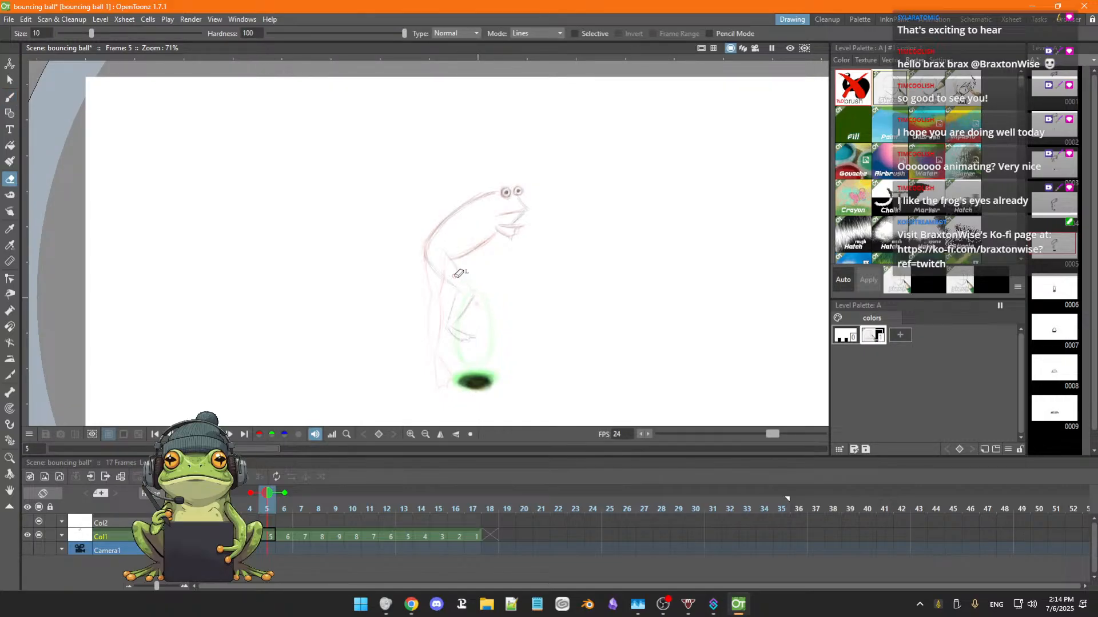
key(b)
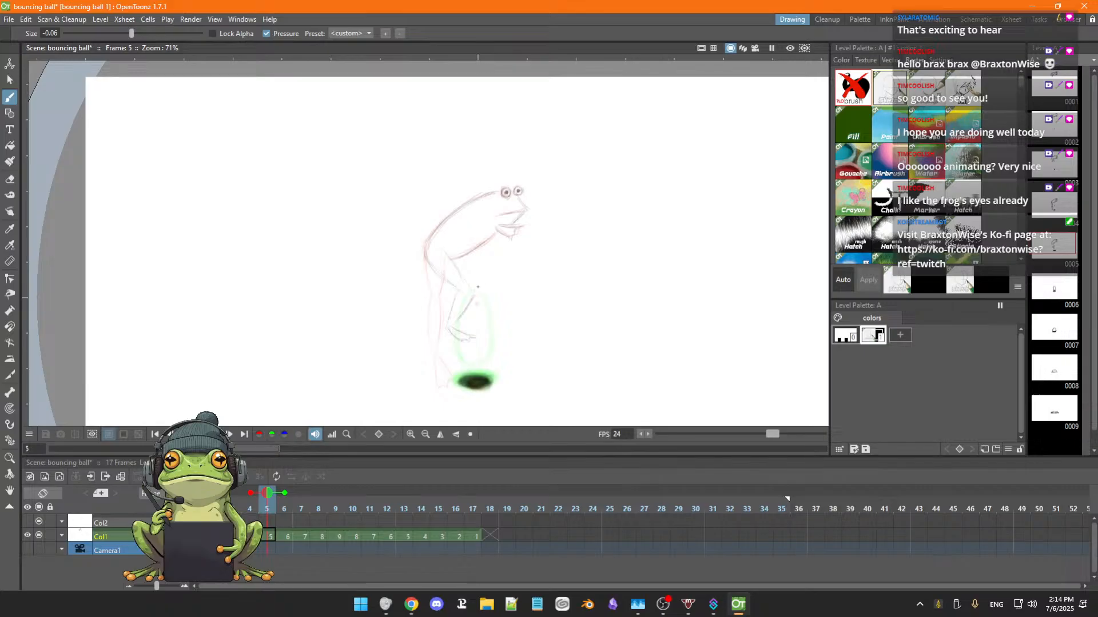
key(s)
mouse_move(449, 191)
mouse_down()
mouse_move(410, 253)
mouse_move(402, 307)
mouse_move(422, 347)
mouse_move(503, 344)
mouse_move(544, 297)
mouse_move(560, 185)
mouse_move(510, 163)
mouse_move(470, 177)
mouse_move(437, 215)
mouse_up()
drag(542, 305, 514, 352)
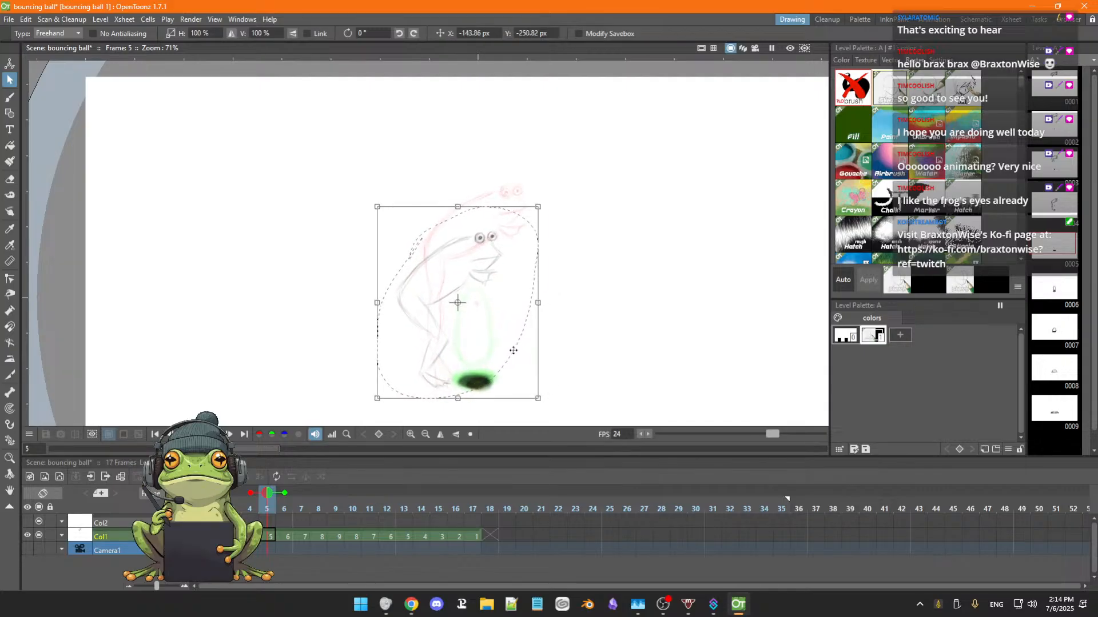
click(586, 344)
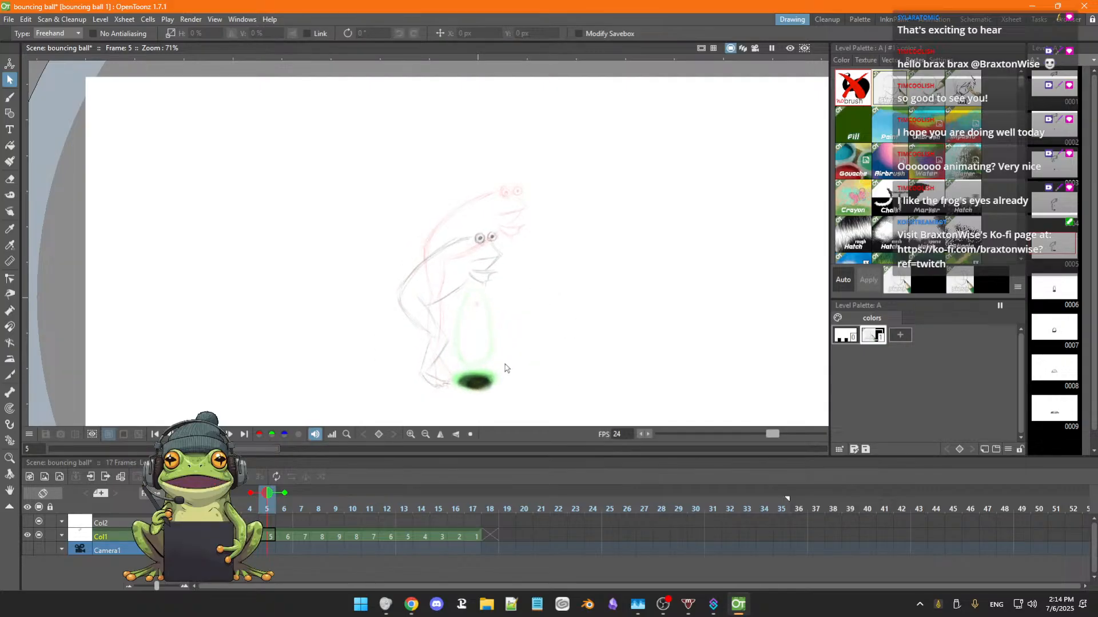
Erase the ball's dark ground shadow in frame 5, and shift the freehand-selected frog slightly to the right.
key(a)
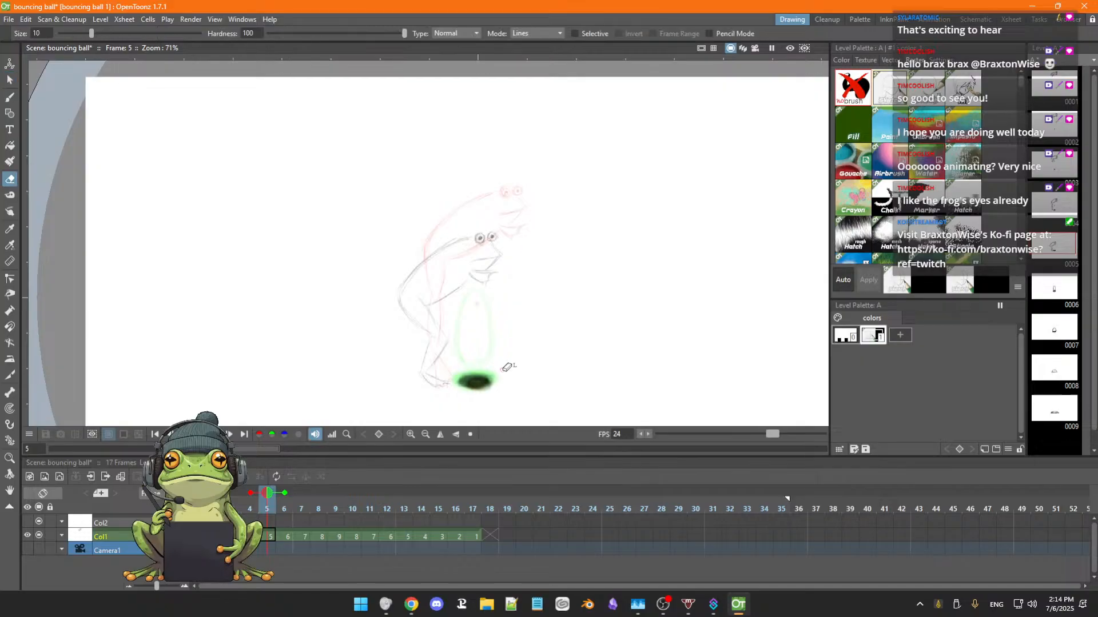
mouse_move(476, 374)
mouse_down()
mouse_move(461, 376)
mouse_move(465, 386)
mouse_move(500, 375)
mouse_move(480, 380)
mouse_move(490, 374)
mouse_up()
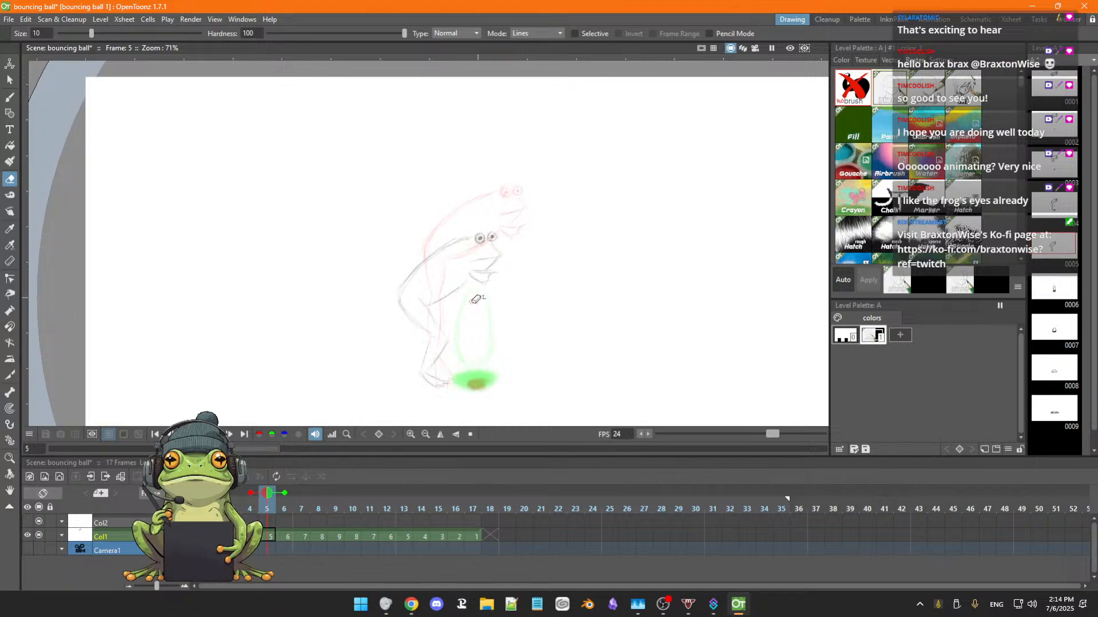
key(s)
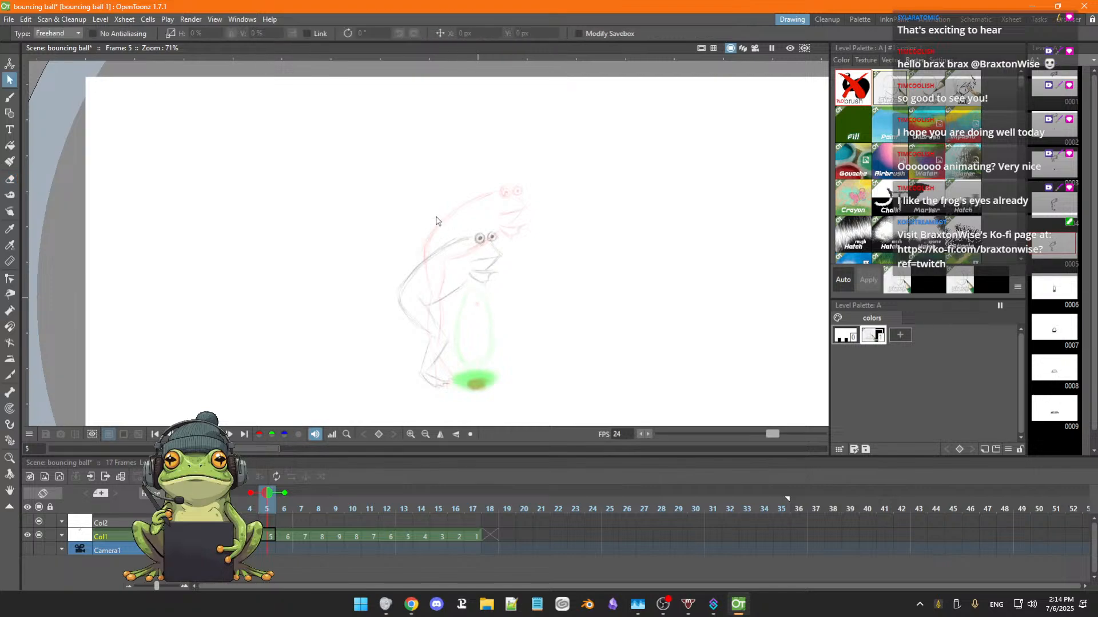
mouse_move(437, 232)
mouse_down()
mouse_move(397, 272)
mouse_move(374, 331)
mouse_move(385, 384)
mouse_move(442, 413)
mouse_move(485, 392)
mouse_move(513, 284)
mouse_move(512, 247)
mouse_move(490, 213)
mouse_move(460, 220)
mouse_up()
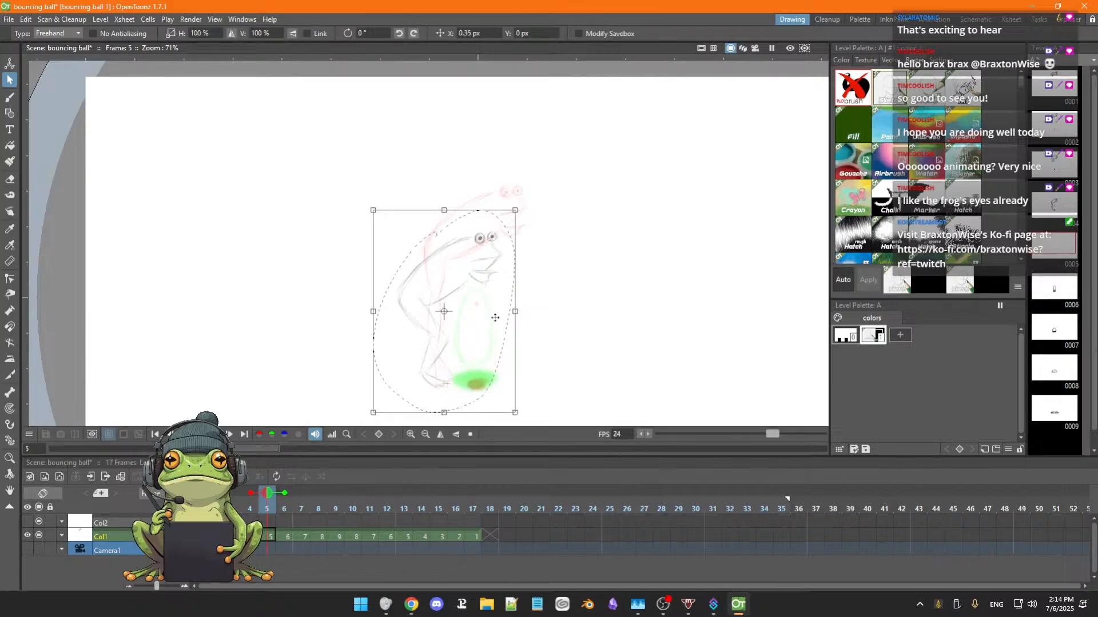
drag(495, 312, 504, 317)
click(579, 337)
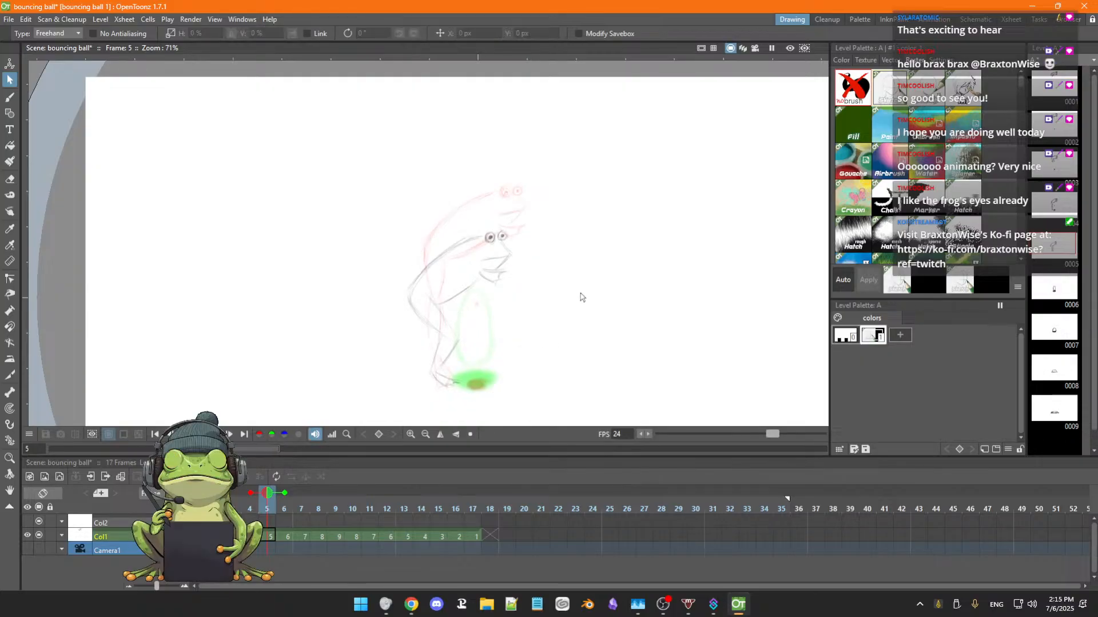
Flip back and forth through frames 2 to 5 to examine the frog's fall with its shifted position in frame 5.
key(comma)
key(comma)
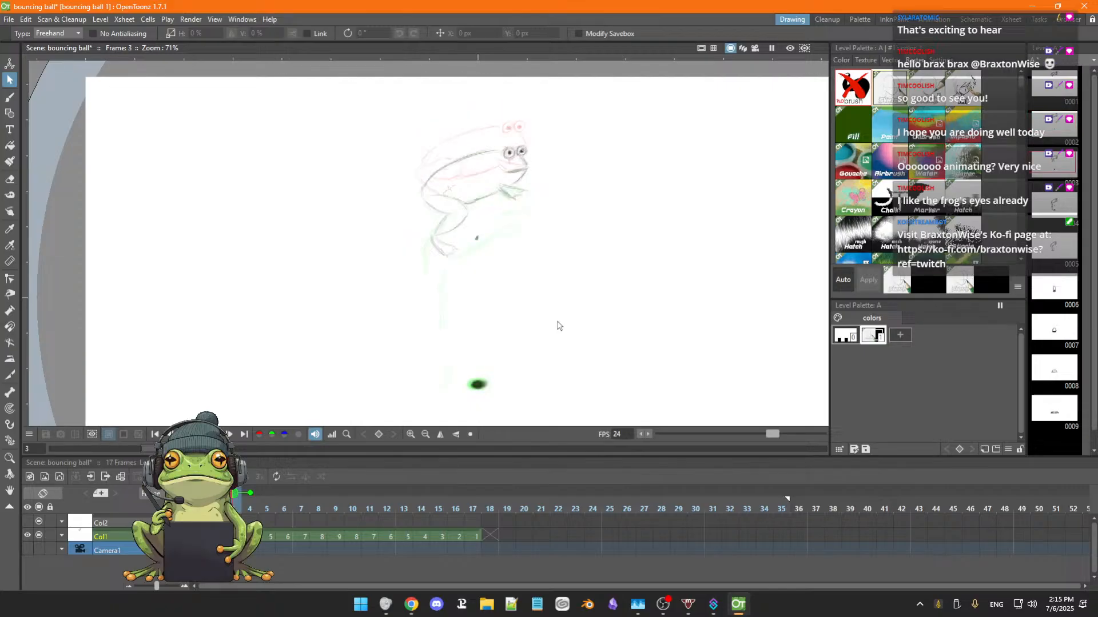
key(period)
key(period)
key(comma)
key(comma)
key(comma)
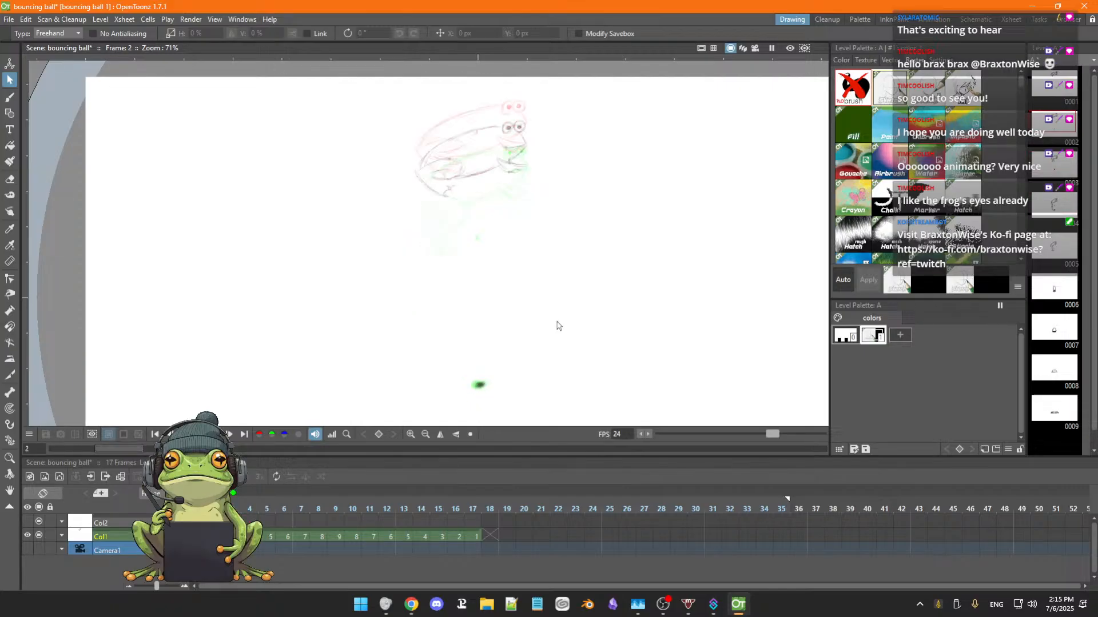
key(period)
key(period)
key(period)
key(comma)
key(comma)
key(comma)
key(comma)
key(period)
key(period)
key(period)
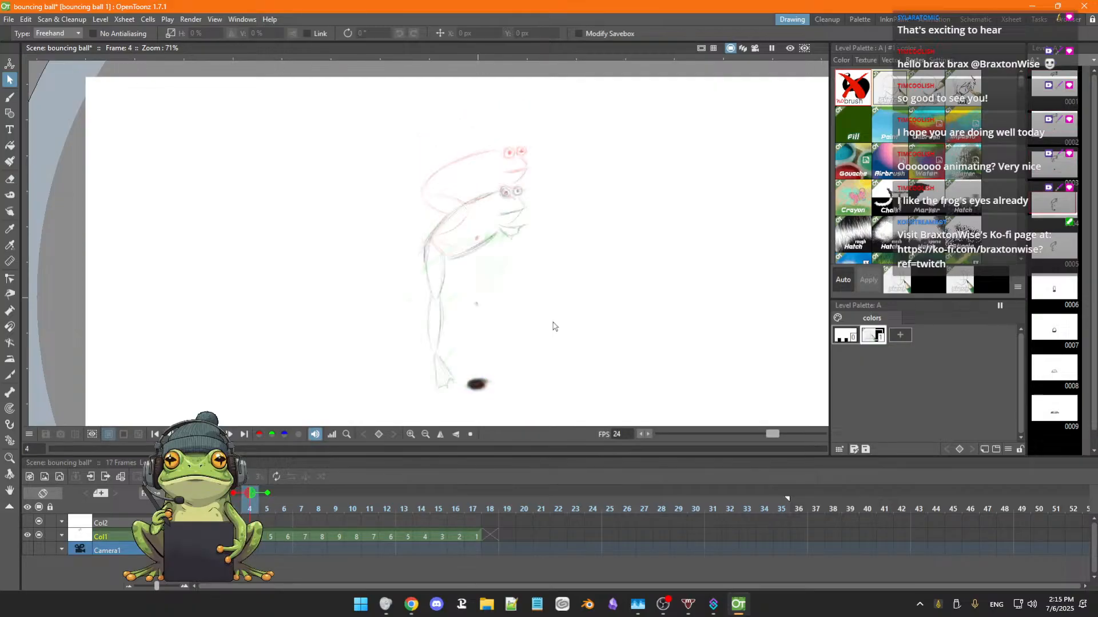
key(period)
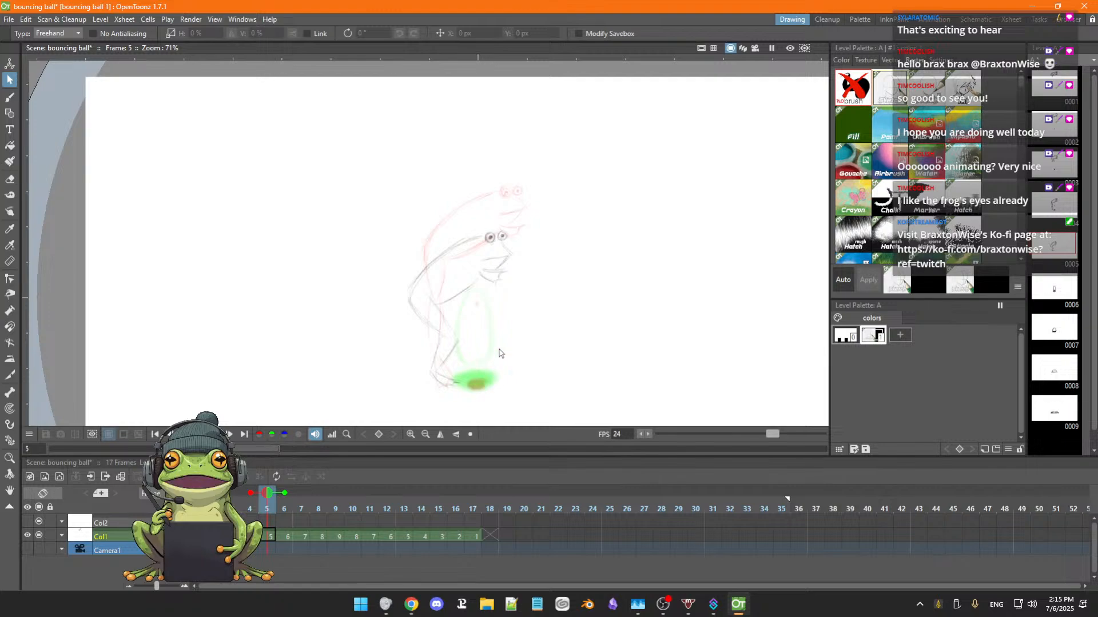
Flip through frames 1 to 7 to compare the frog poses with the ball drawings that follow, ending on frame 6.
key(b)
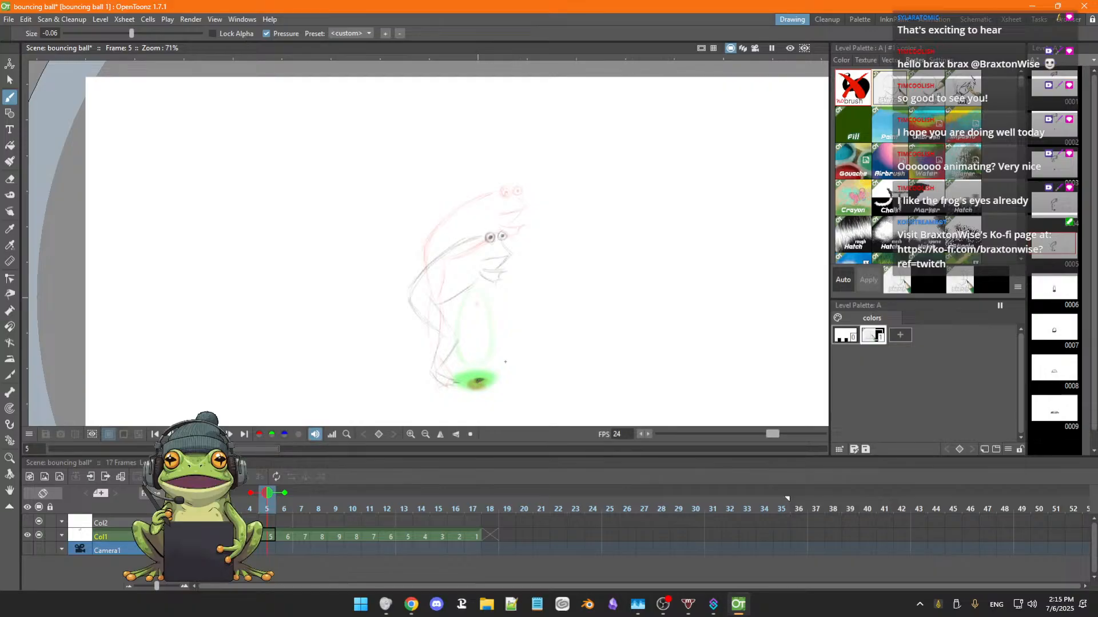
key(Left)
key(Left)
key(Left)
key(Right)
key(Right)
key(Right)
key(Right)
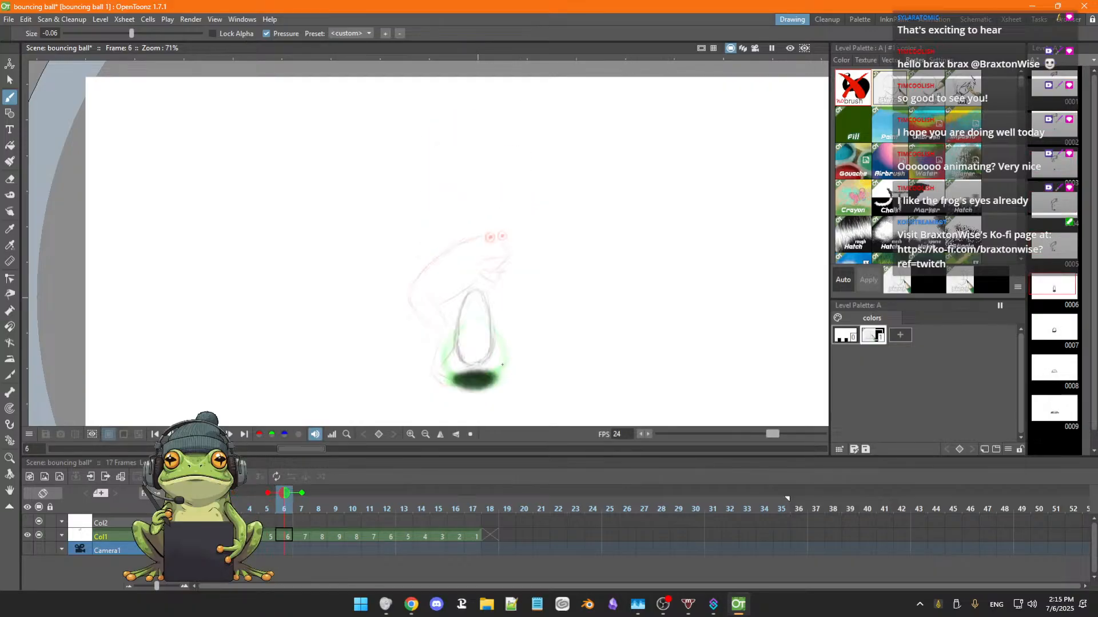
key(Left)
key(Left)
key(Right)
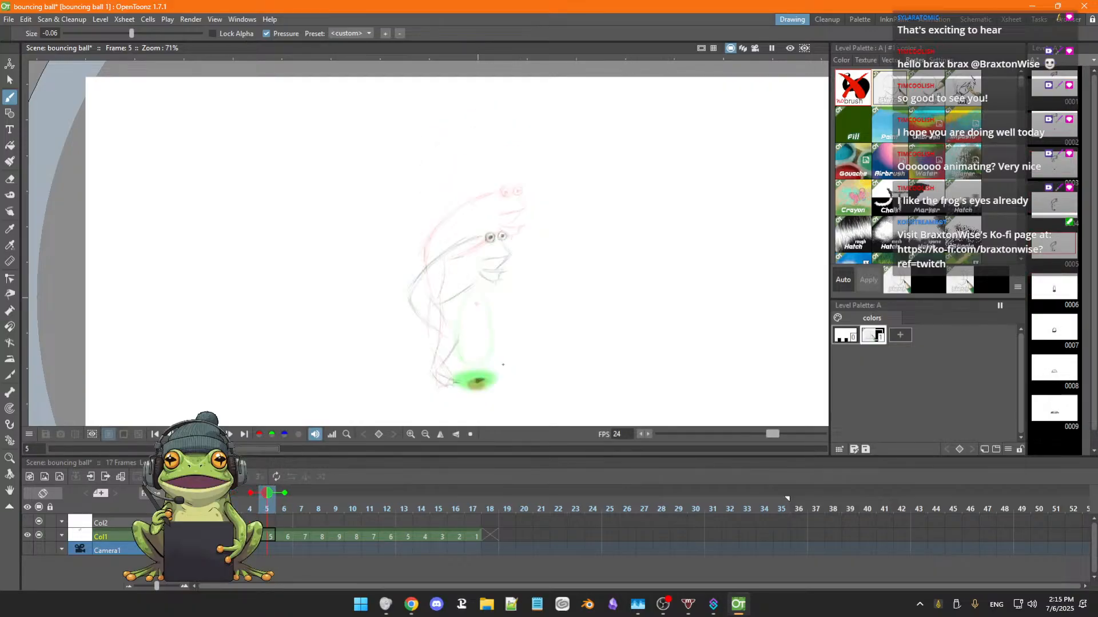
key(Right)
key(Right)
key(Left)
key(Left)
key(Left)
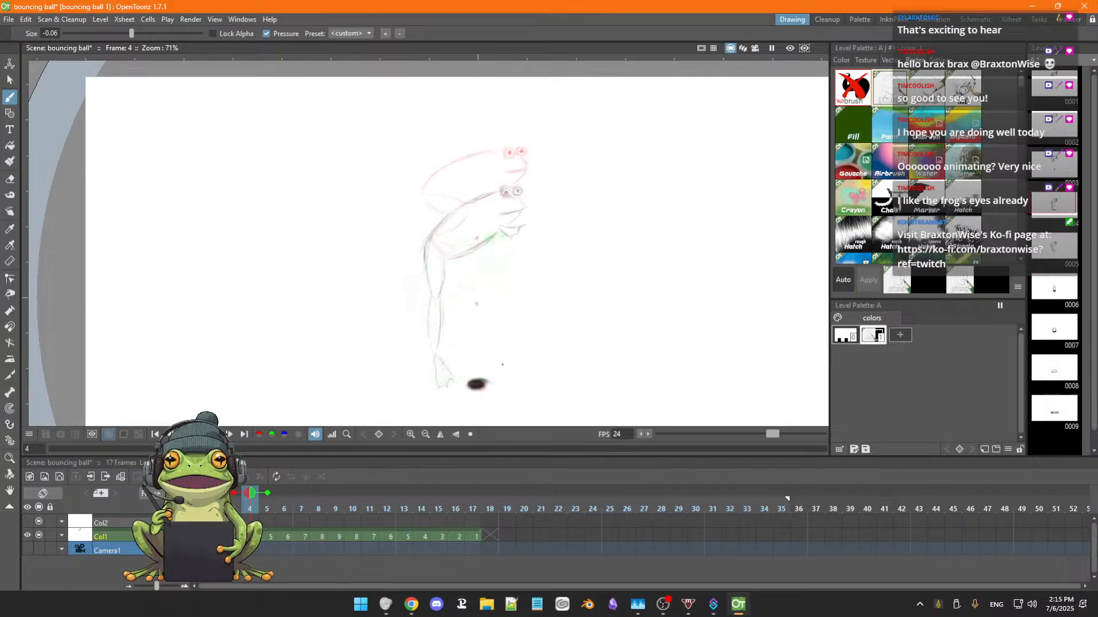
key(Left)
key(Left)
key(Left)
key(Right)
key(Right)
key(Right)
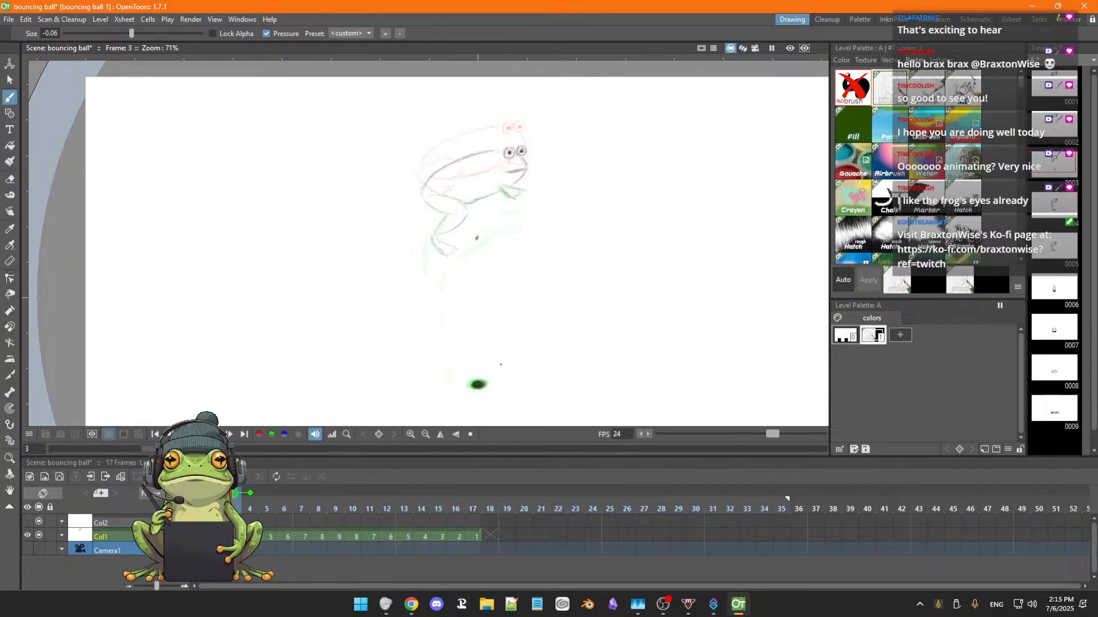
key(Right)
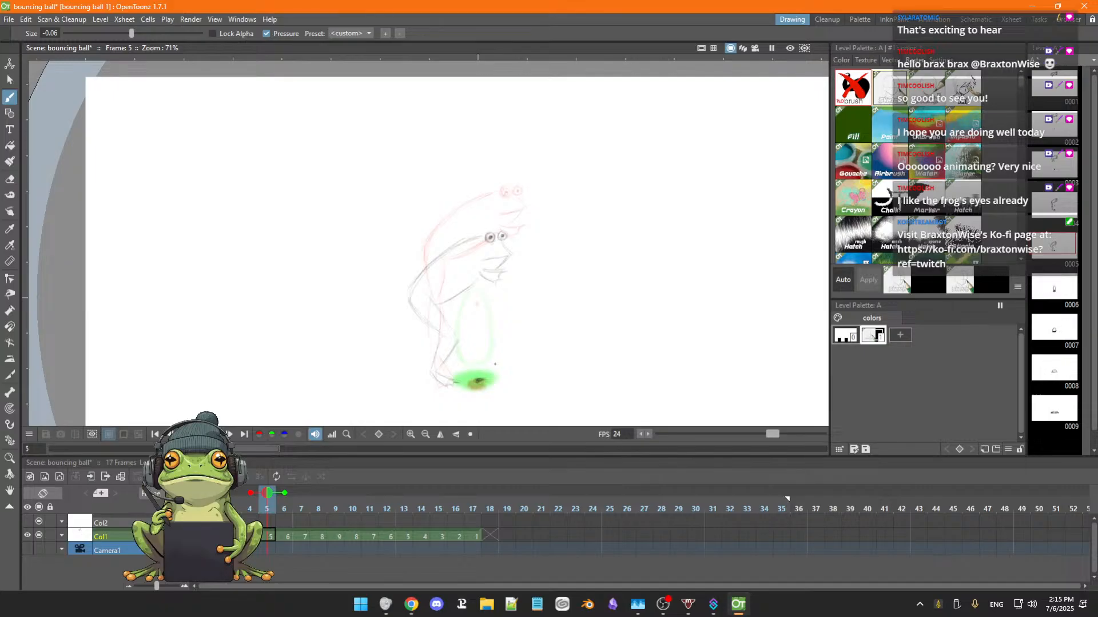
key(Right)
key(Left)
key(Right)
key(Left)
key(Right)
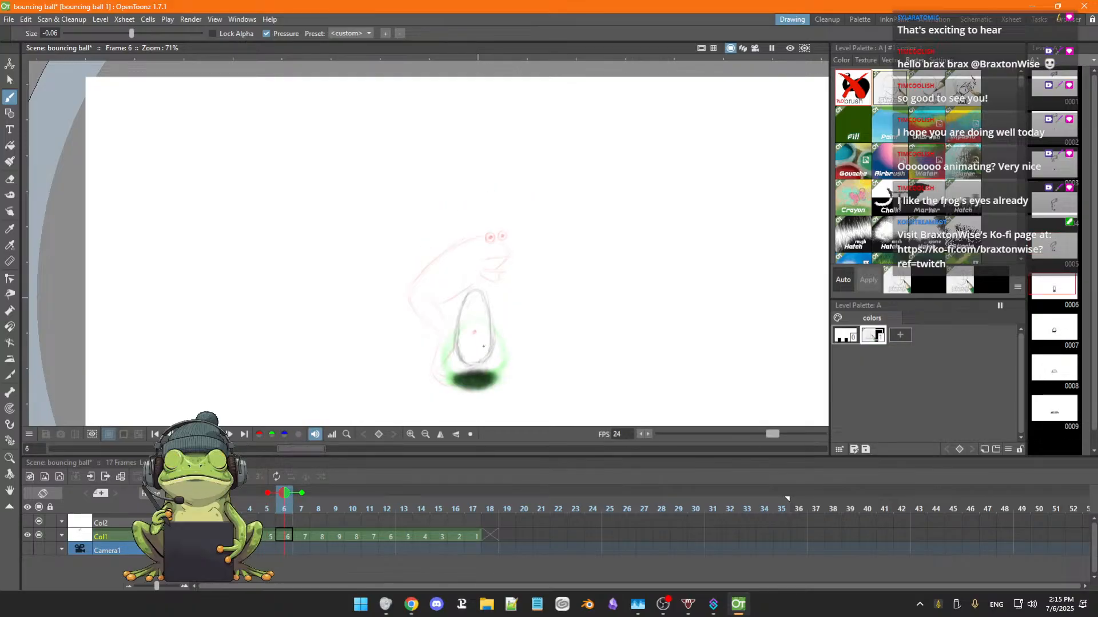
Erase the ball's oval outline and its dark ground shadow in frame 6.
key(e)
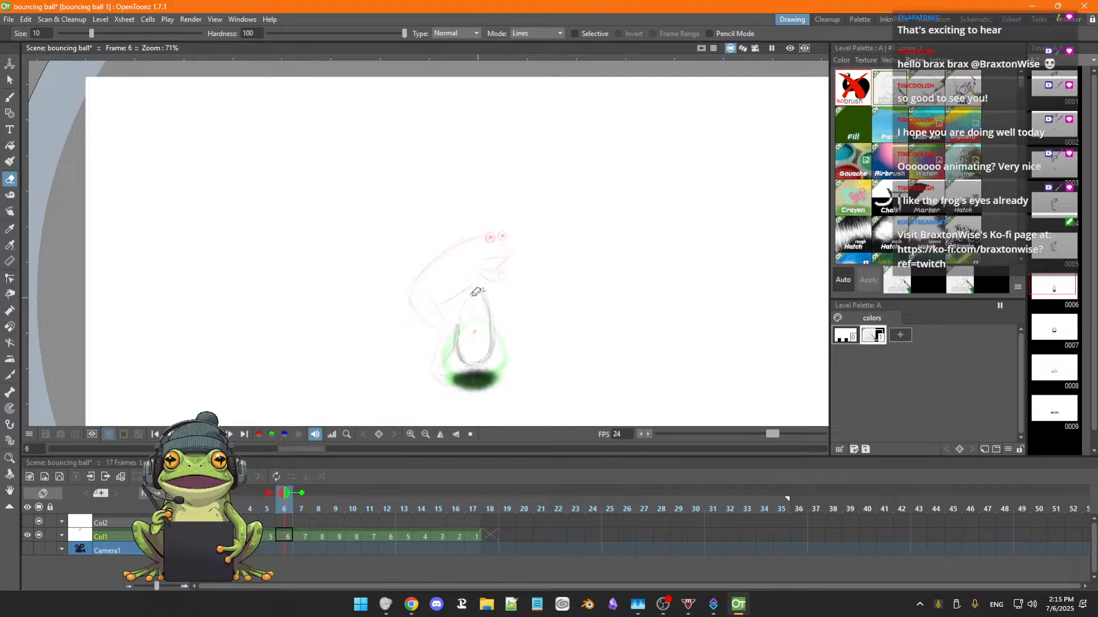
mouse_move(459, 318)
mouse_down()
mouse_move(459, 355)
mouse_move(478, 365)
mouse_move(461, 366)
mouse_move(490, 360)
mouse_move(459, 363)
mouse_move(484, 365)
mouse_move(449, 385)
mouse_move(480, 369)
mouse_move(470, 394)
mouse_move(499, 376)
mouse_move(488, 390)
mouse_move(480, 373)
mouse_move(466, 387)
mouse_move(460, 357)
mouse_move(447, 376)
mouse_move(498, 354)
mouse_up()
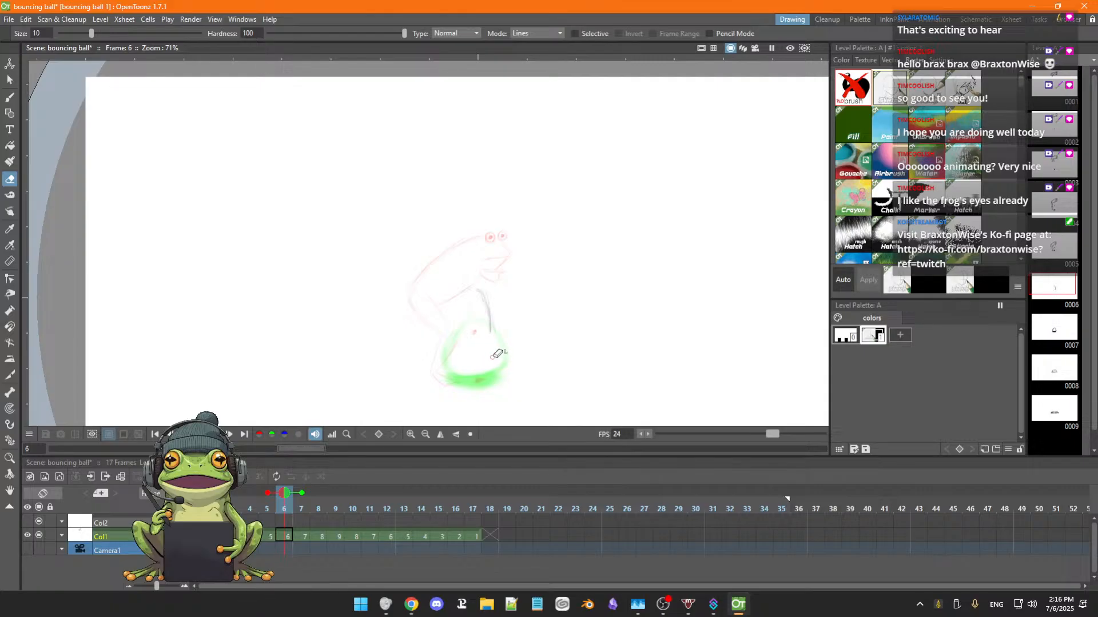
drag(499, 281, 471, 293)
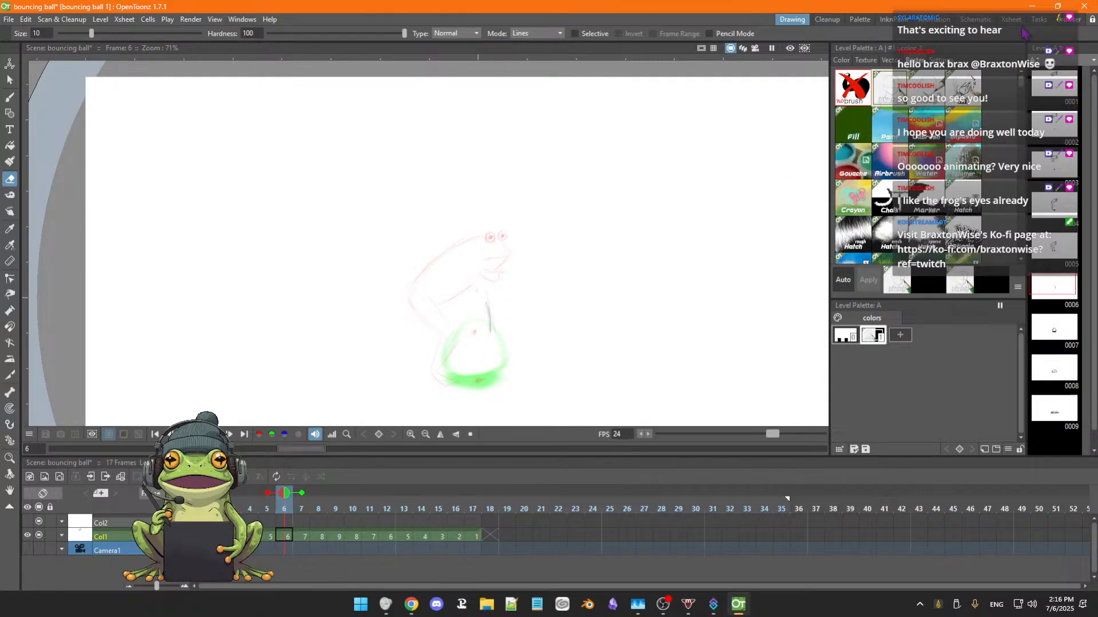
click(830, 23)
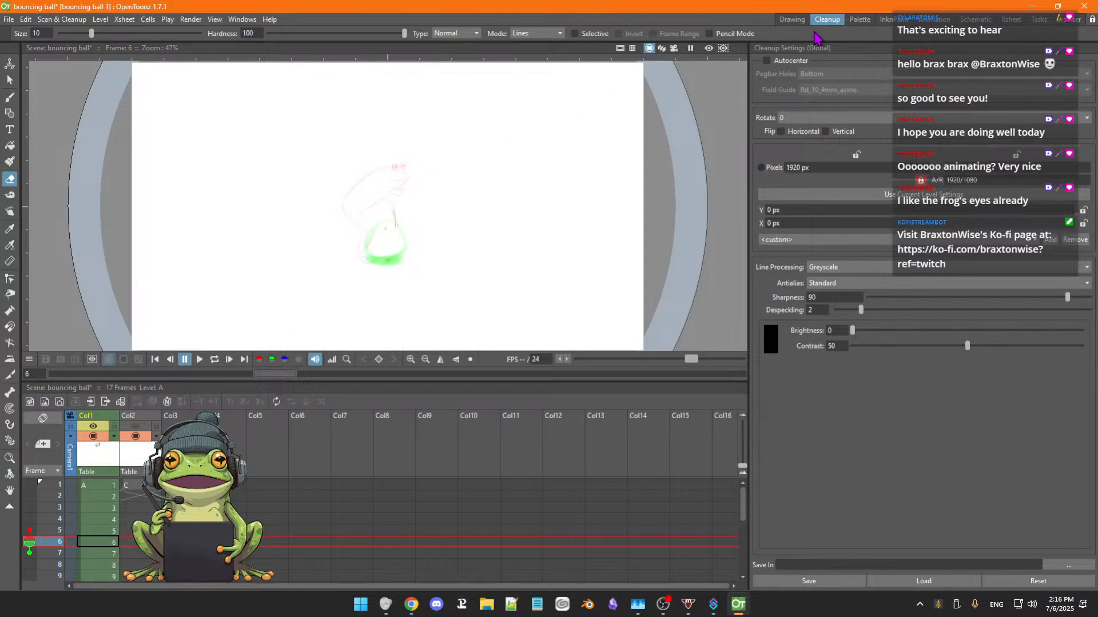
click(791, 20)
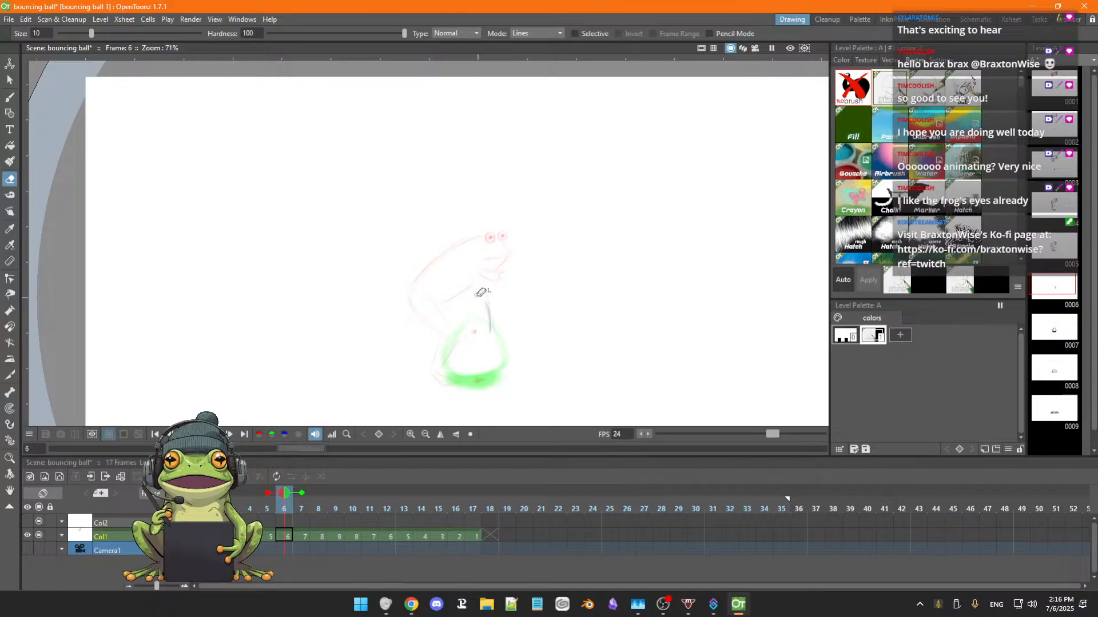
drag(486, 298, 491, 294)
Flip from frame 6 back to frame 1 and forward to frame 5 to review the sequence of frog poses.
key(b)
key(comma)
key(comma)
key(comma)
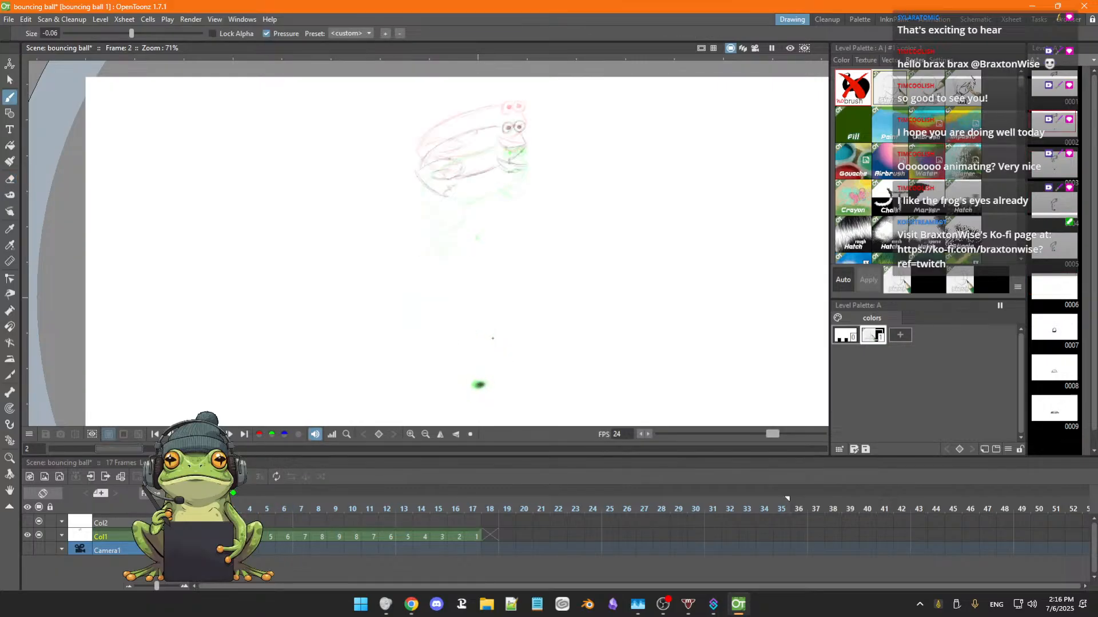
key(comma)
key(period)
key(period)
key(period)
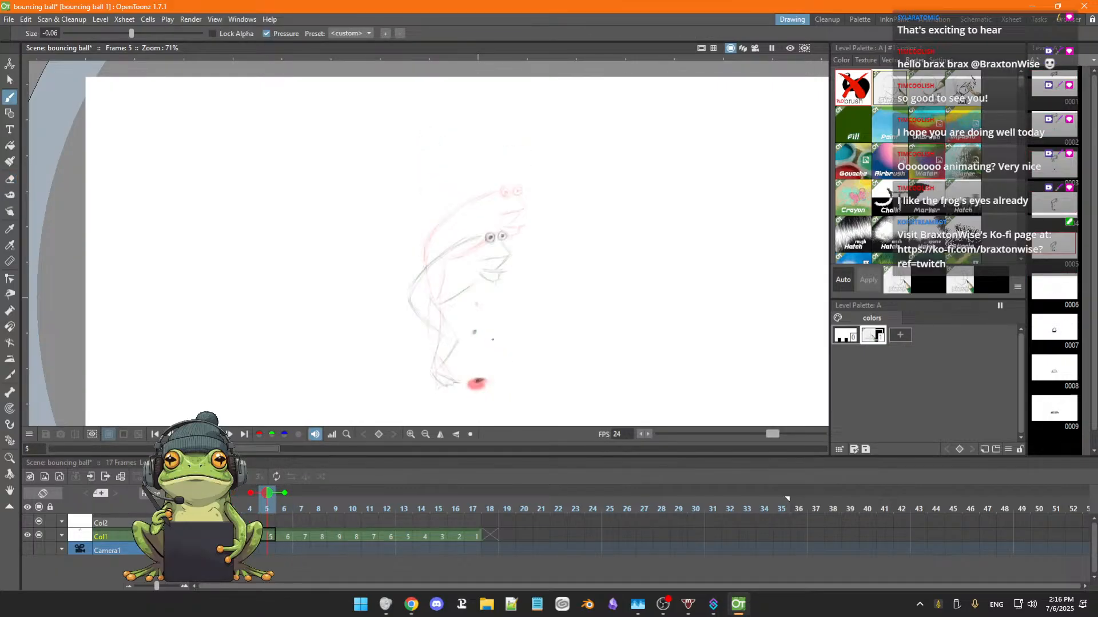
Play the whole animation in a loop to examine the frog's motion with the full canvas in view.
scroll(493, 340, down, 2)
key(space)
drag(510, 334, 519, 249)
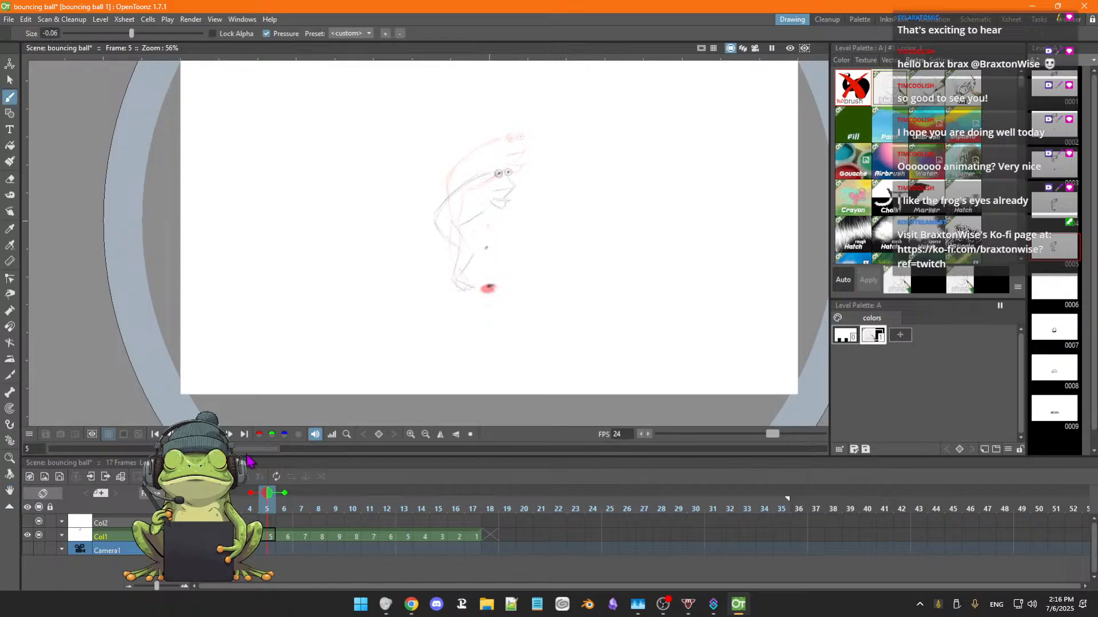
click(217, 435)
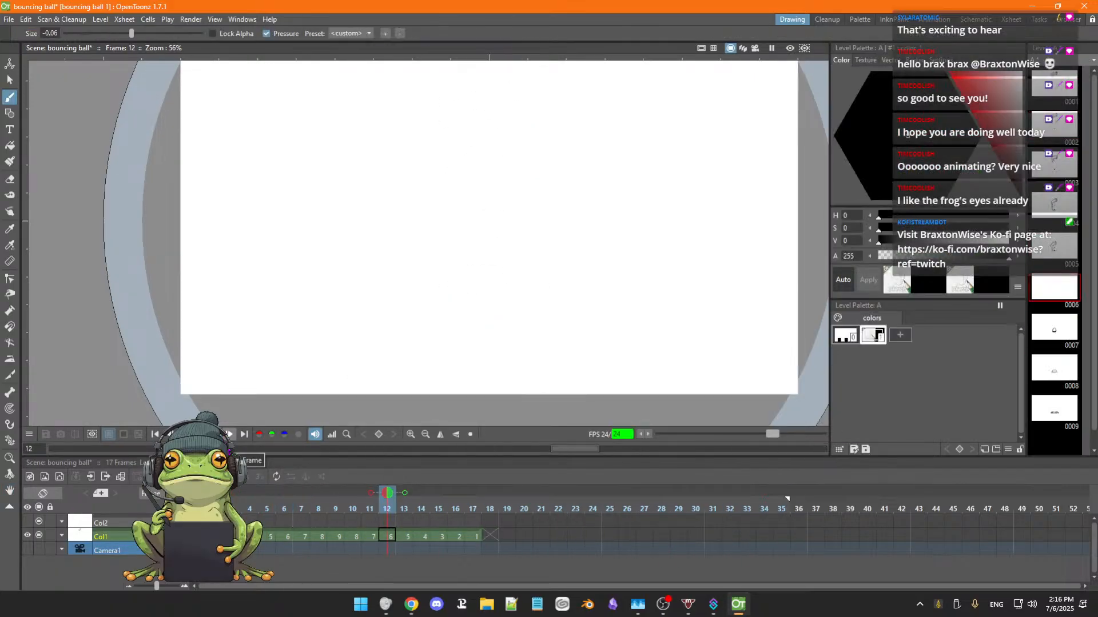
key(space)
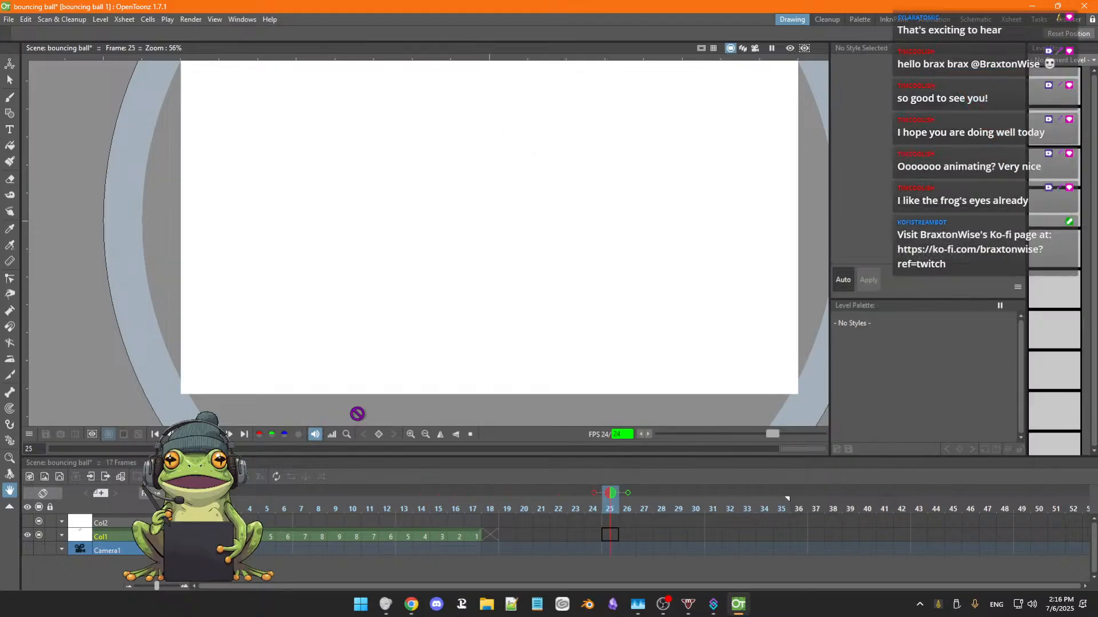
Stop the playback, end the playback range at frame 17, and replay the frog's hop to check its timing.
click(185, 434)
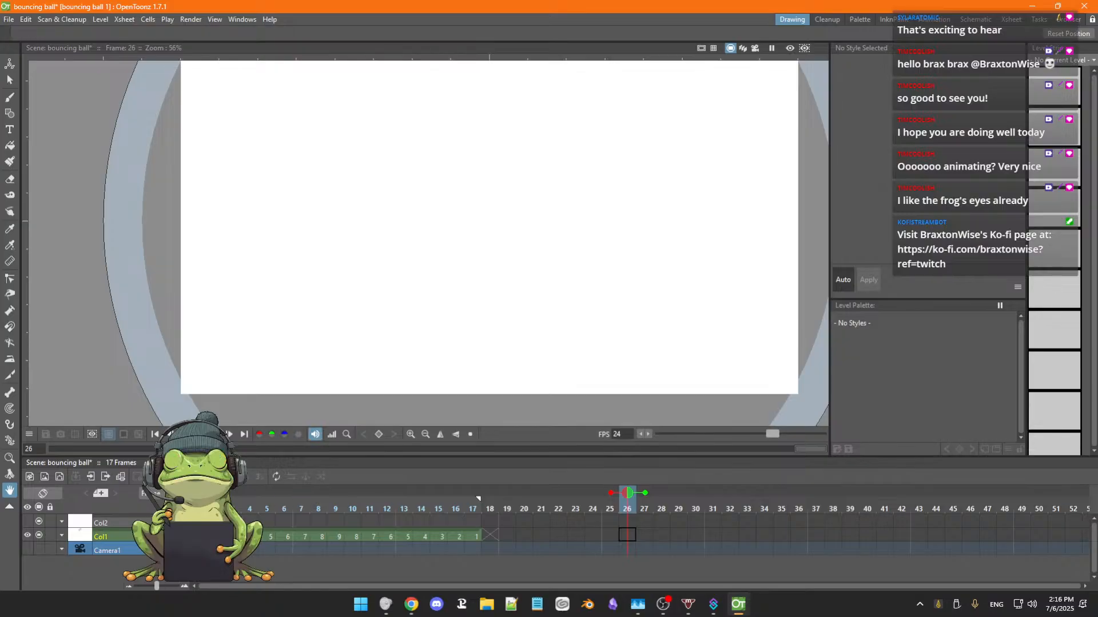
key(p)
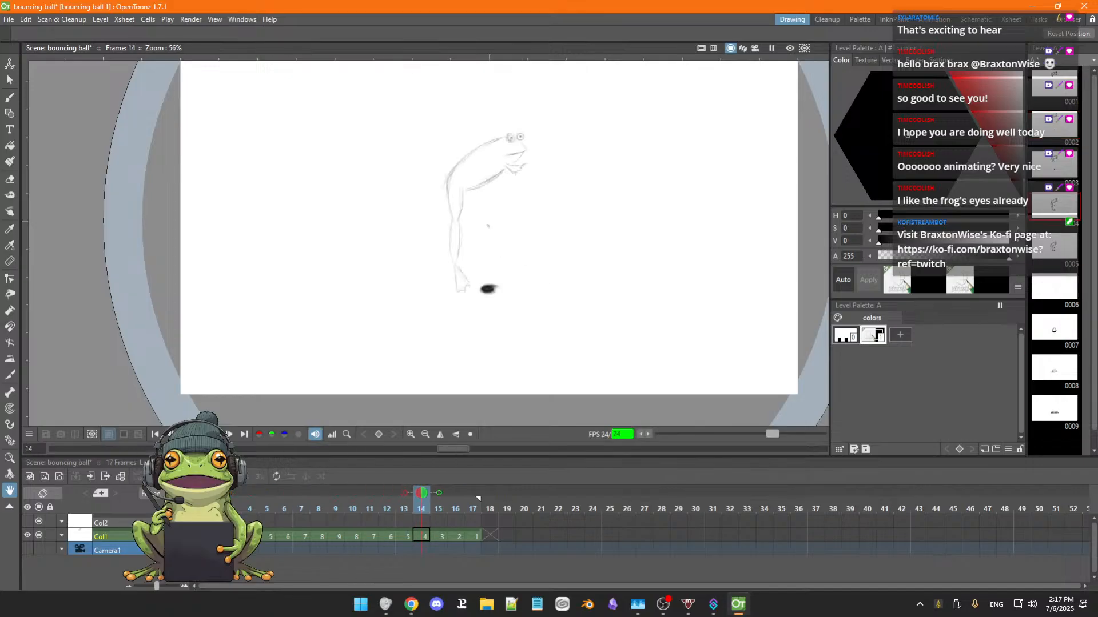
scroll(515, 312, down, 1)
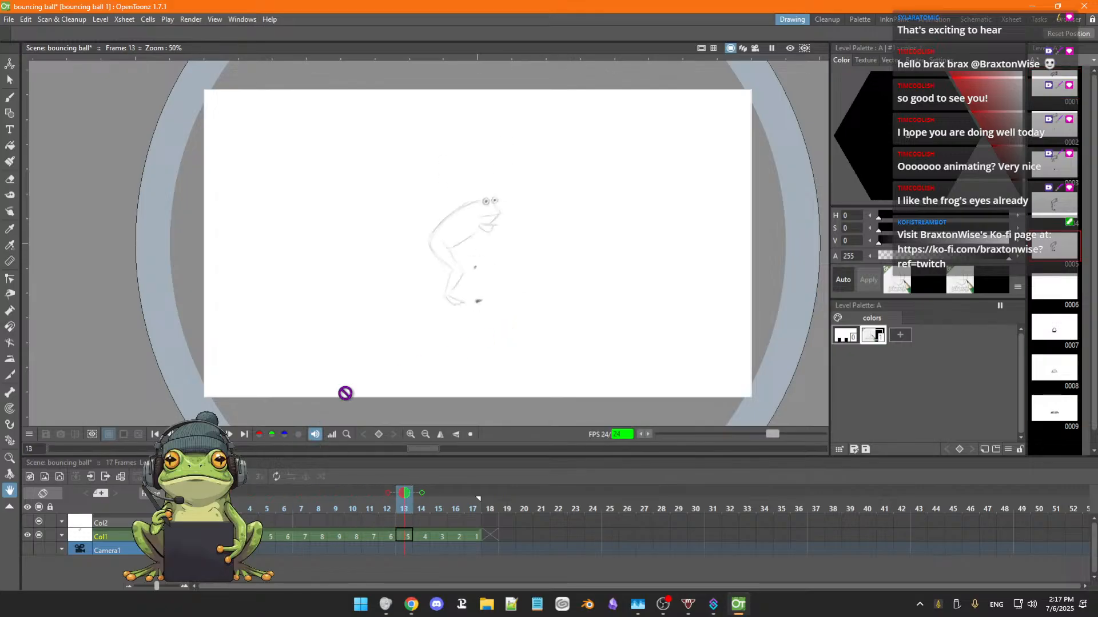
click(215, 435)
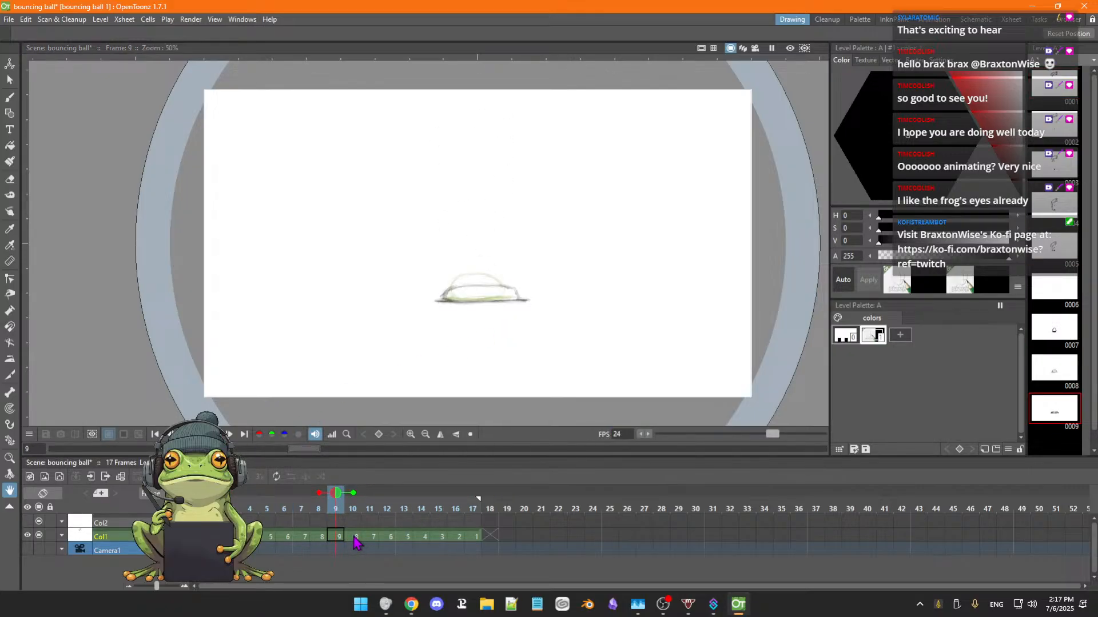
Flip back and forth through frames 6 to 9 to examine the remaining ball drawings.
key(Left)
key(Left)
key(Left)
key(Left)
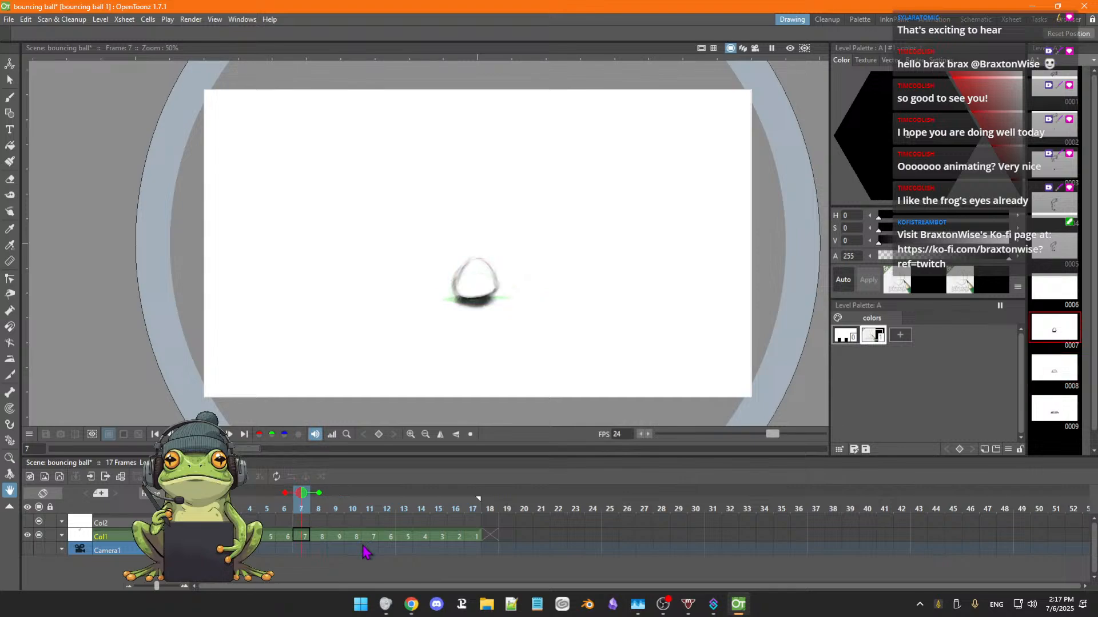
key(Right)
key(Right)
key(Left)
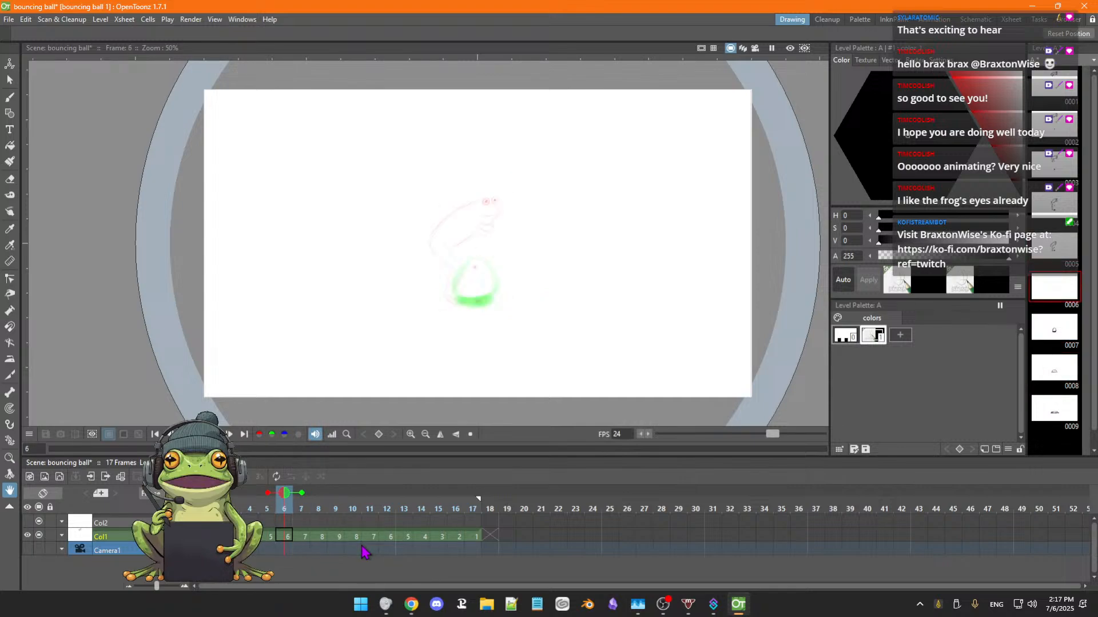
key(Right)
key(Right)
Delete the Col1 cells in frames 10 to 17 so the drawings end at frame 9.
key(Right)
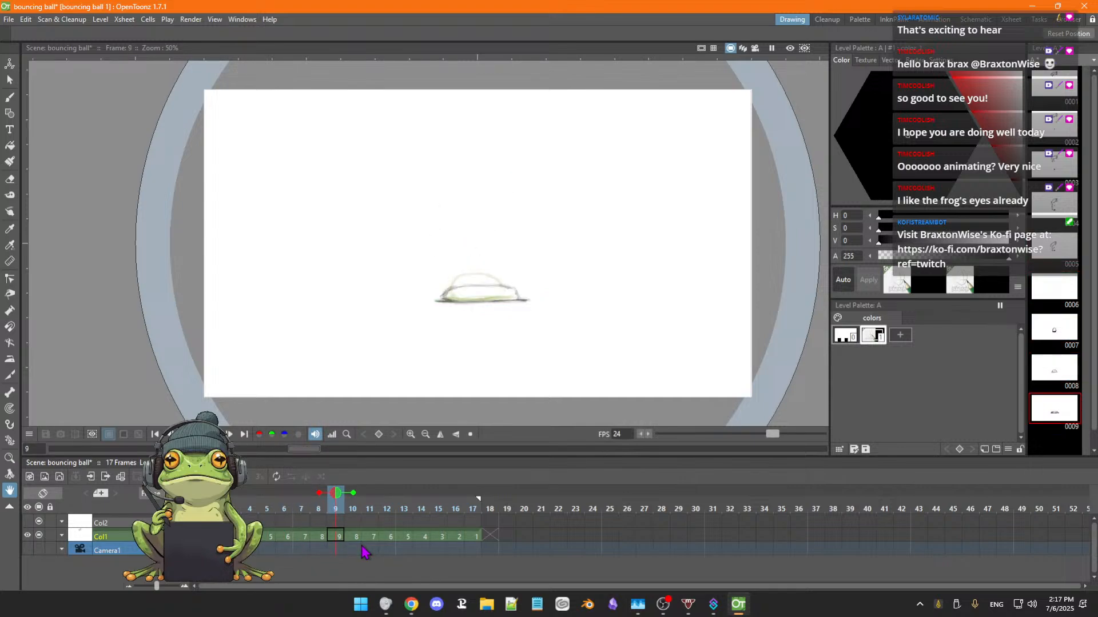
key(Right)
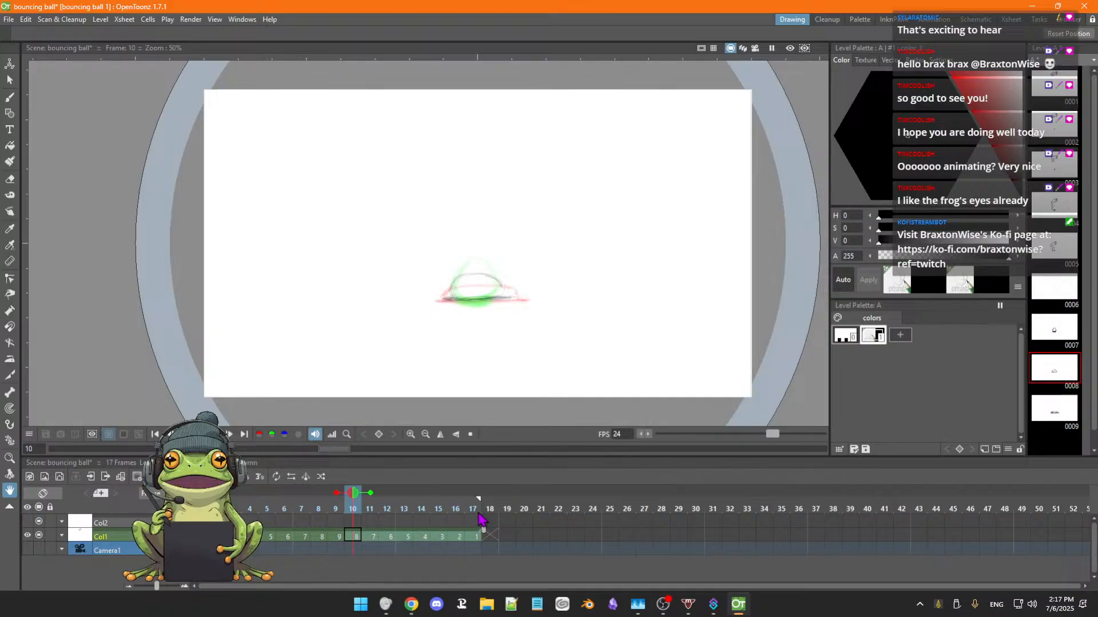
key(Delete)
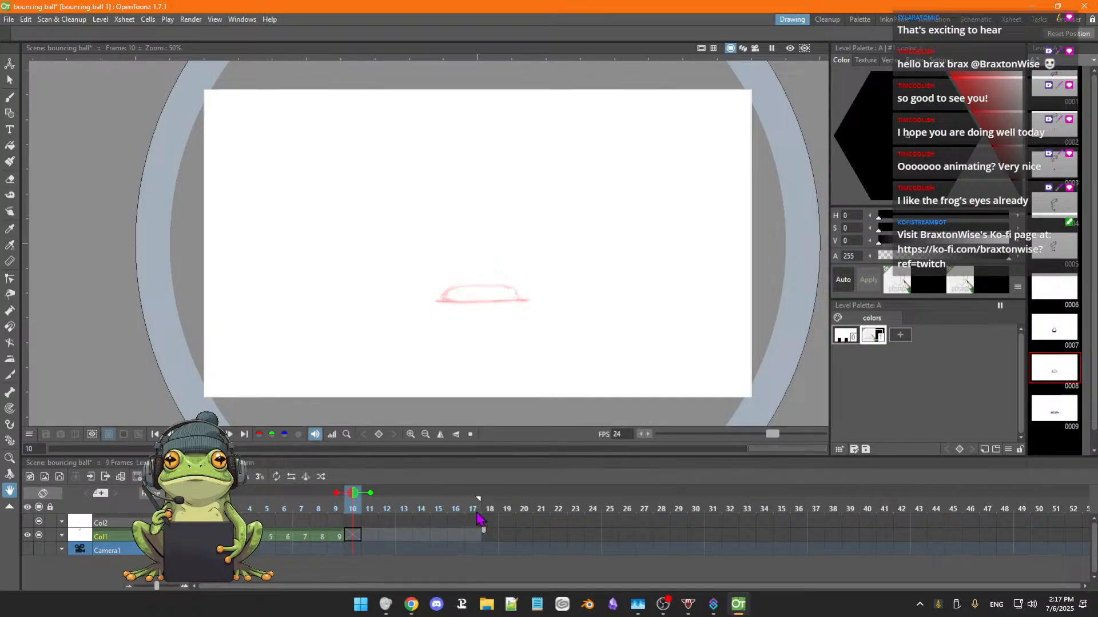
Play the shortened loop, compare its timing at 12 and 24 FPS, and stop it with the rate at 24.
click(230, 435)
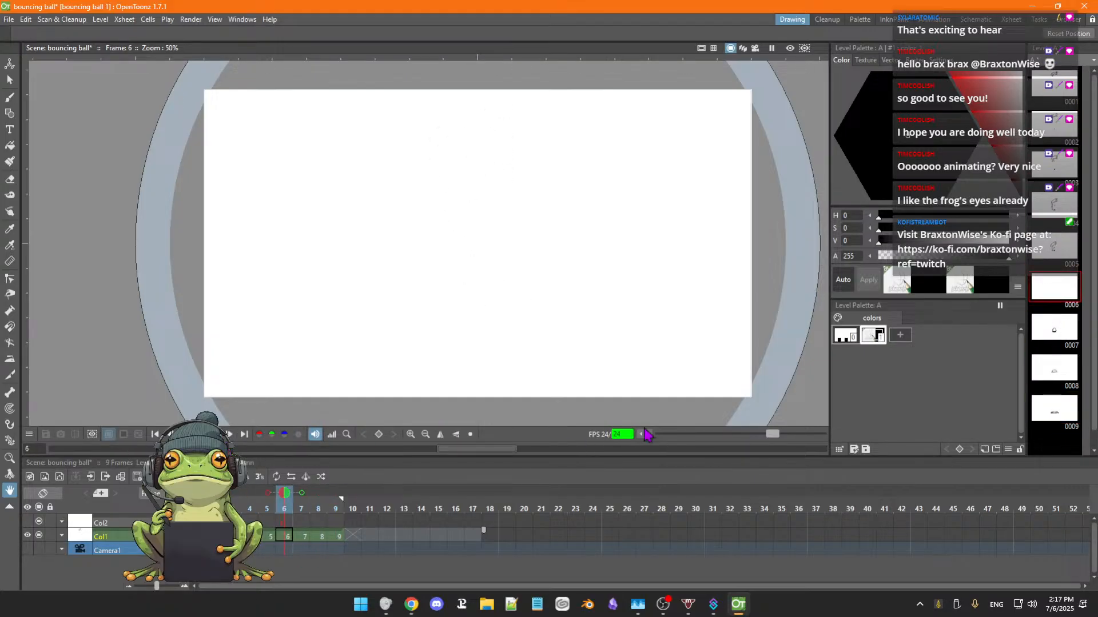
mouse_move(773, 435)
mouse_down()
mouse_move(742, 438)
mouse_move(756, 440)
mouse_up()
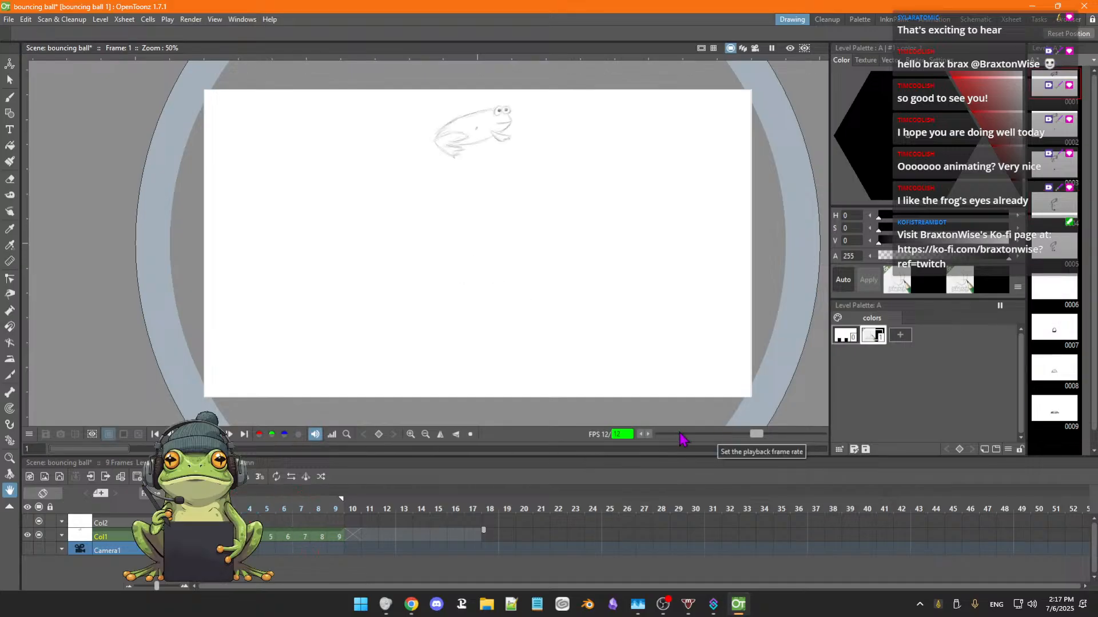
drag(756, 439, 776, 443)
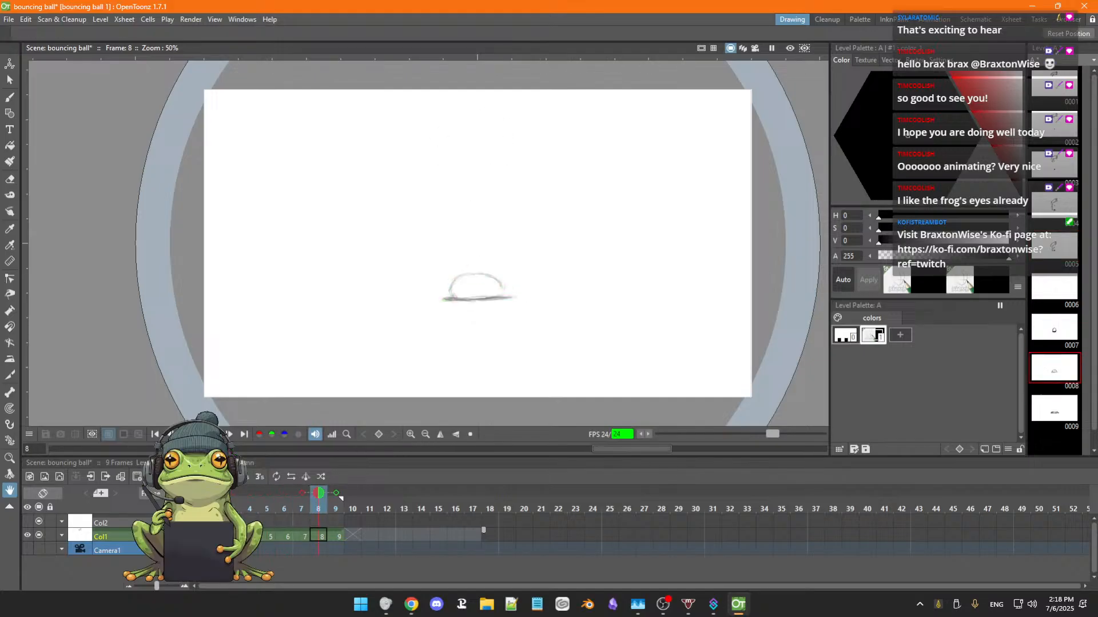
click(229, 435)
Flip repeatedly between frames 5 and 8 to examine how the frog pose leads into the ball drawings.
scroll(439, 332, up, 1)
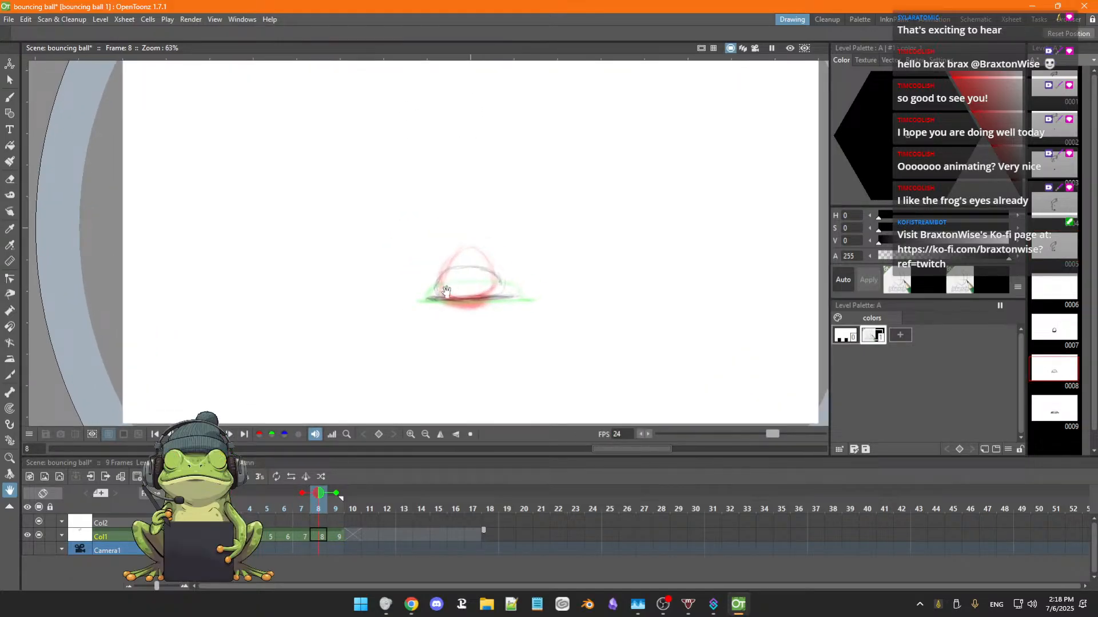
key(comma)
key(comma)
key(period)
key(period)
key(comma)
key(comma)
key(comma)
key(period)
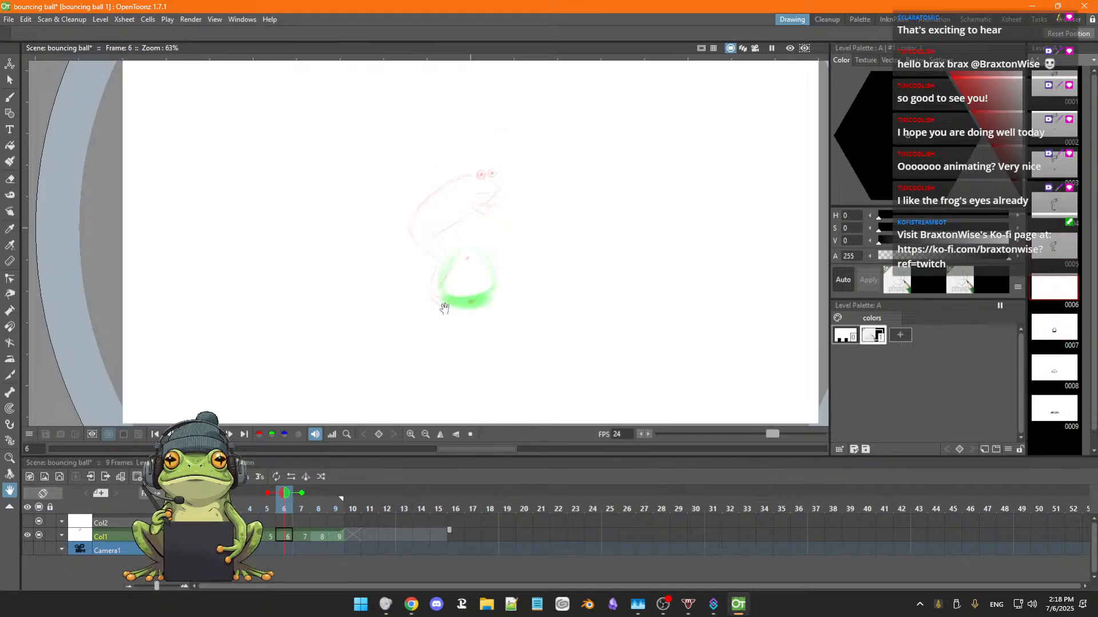
key(period)
key(comma)
Sketch a light side-view frog with folding hind legs in frame 6, using the onion-skinned previous pose as a guide.
key(b)
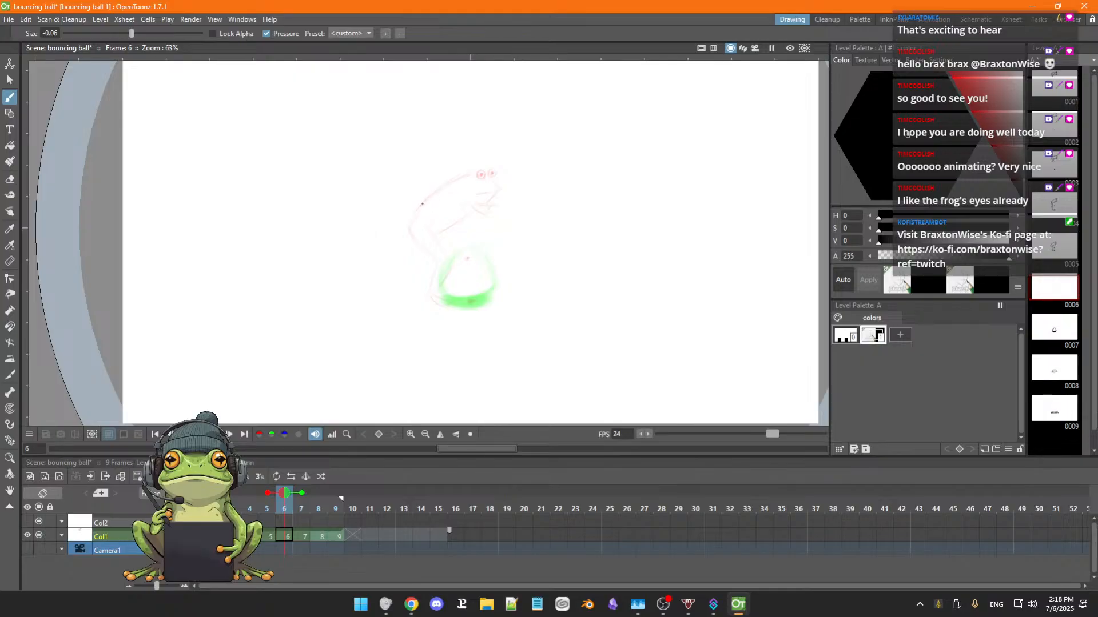
drag(420, 201, 415, 204)
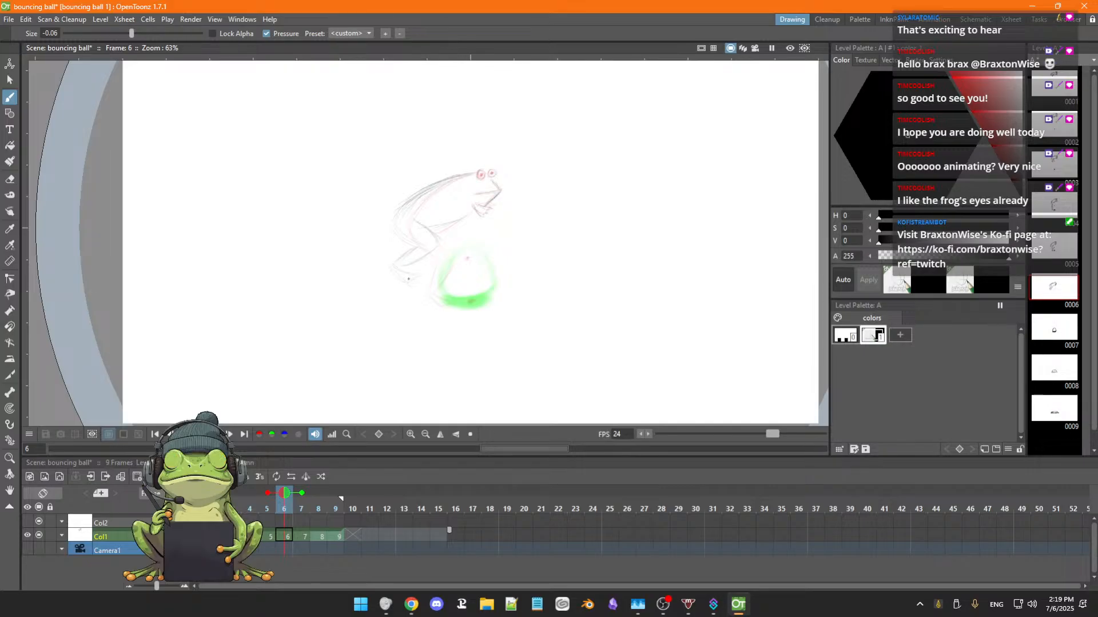
scroll(467, 228, up, 1)
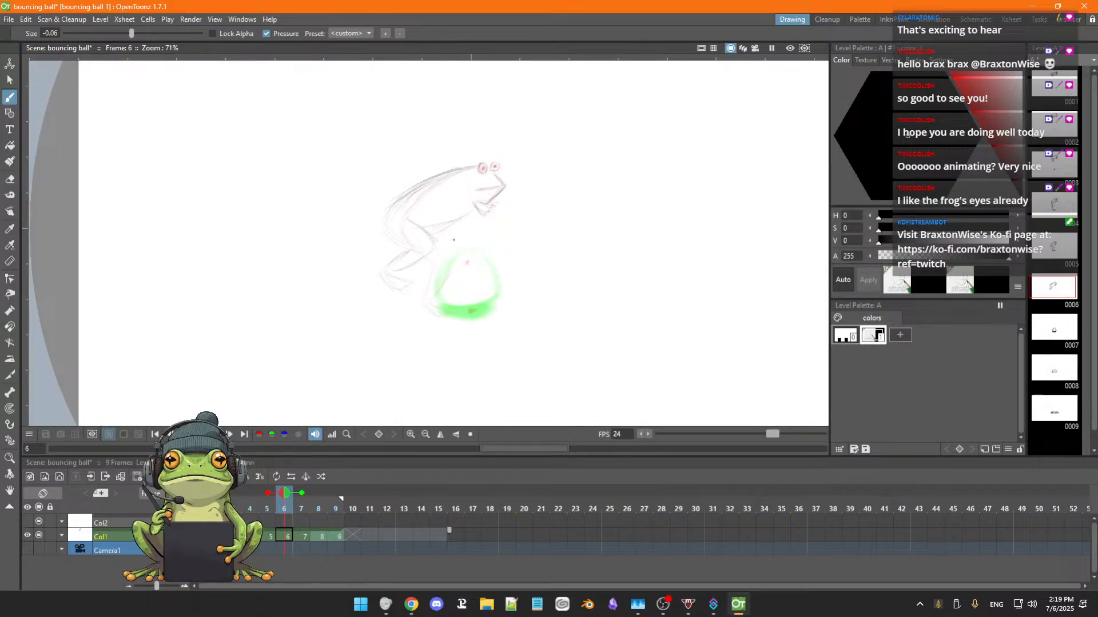
Compare frame 6 with the preceding poses, set the brush size to 0.32, and strengthen the frog's back and hind-leg lines.
key(Left)
key(Left)
key(Left)
key(Left)
key(Right)
key(Right)
key(Right)
key(Right)
drag(132, 33, 140, 34)
Erase the doubled line along the frog's back in frame 6 and redraw the belly line and front hand.
key(a)
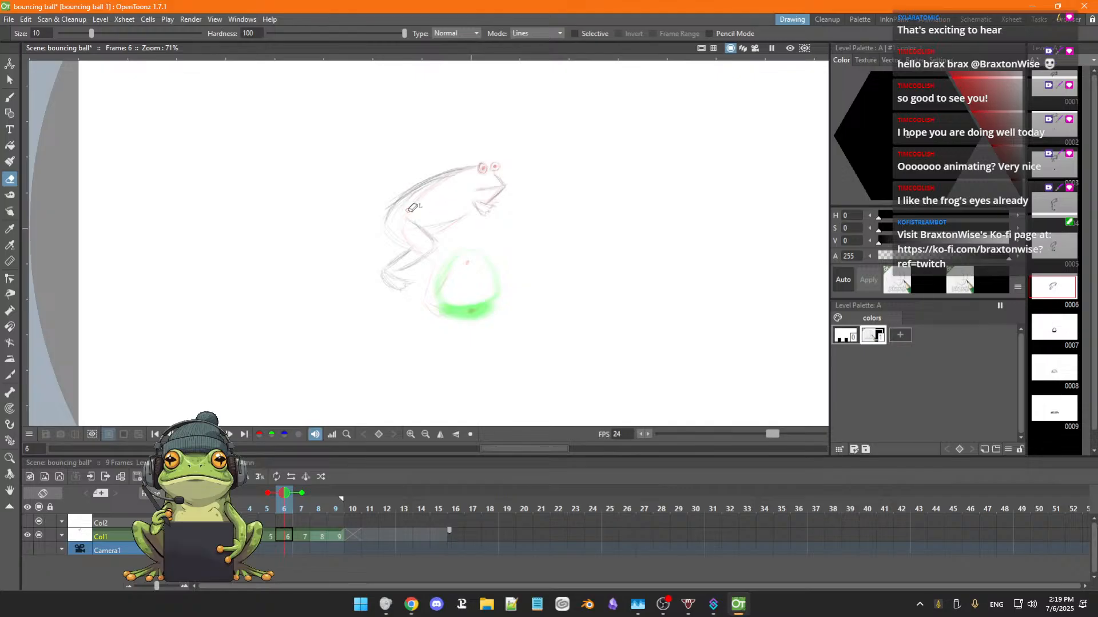
drag(411, 195, 466, 172)
key(b)
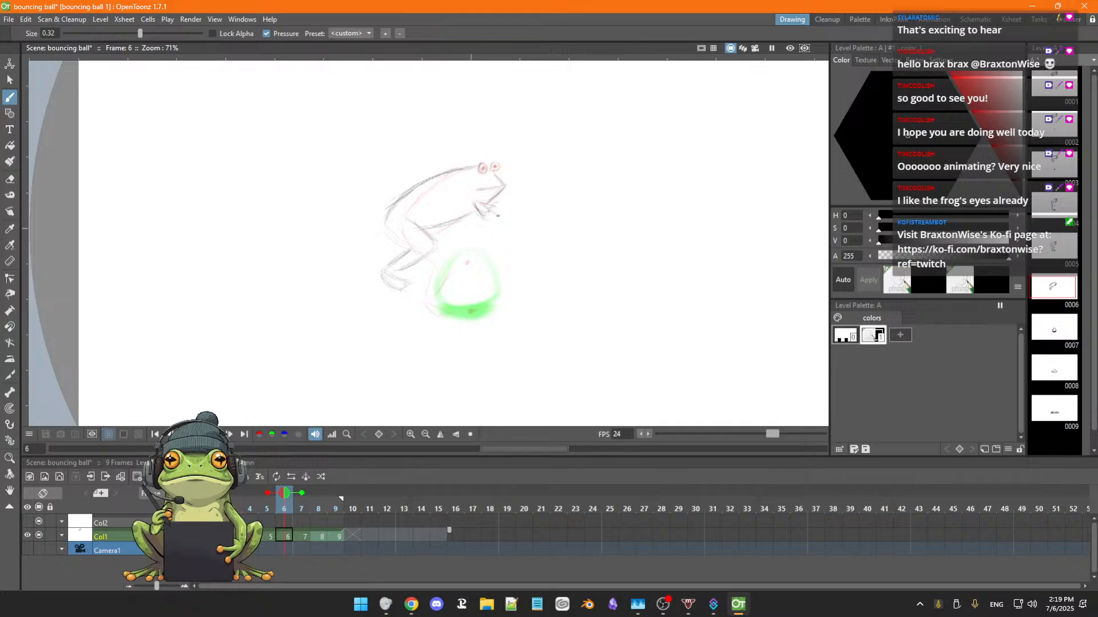
key(e)
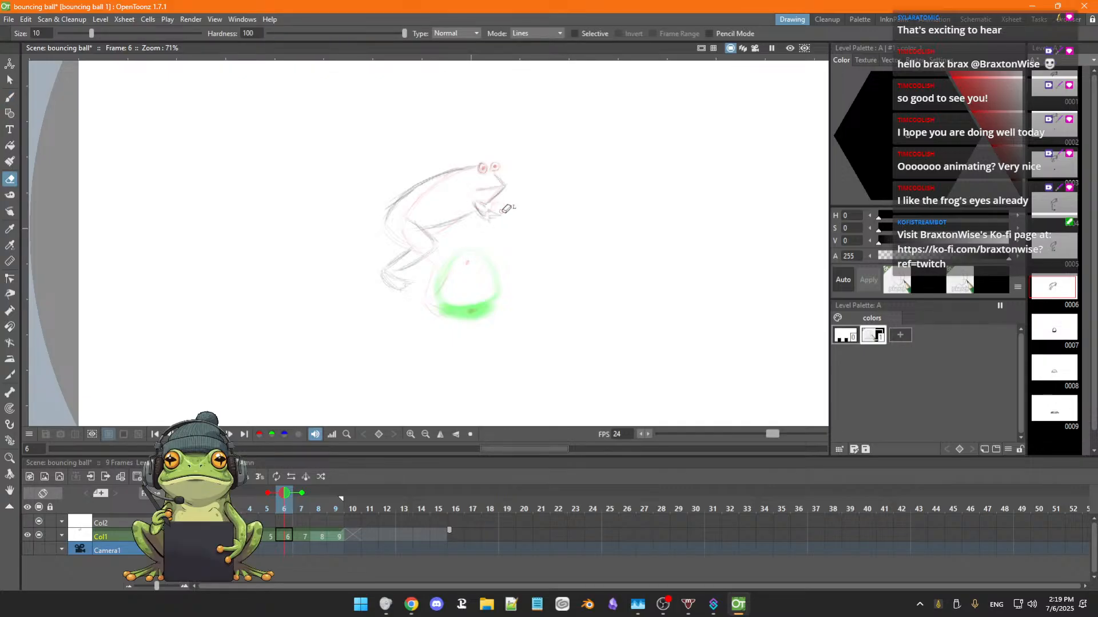
key(b)
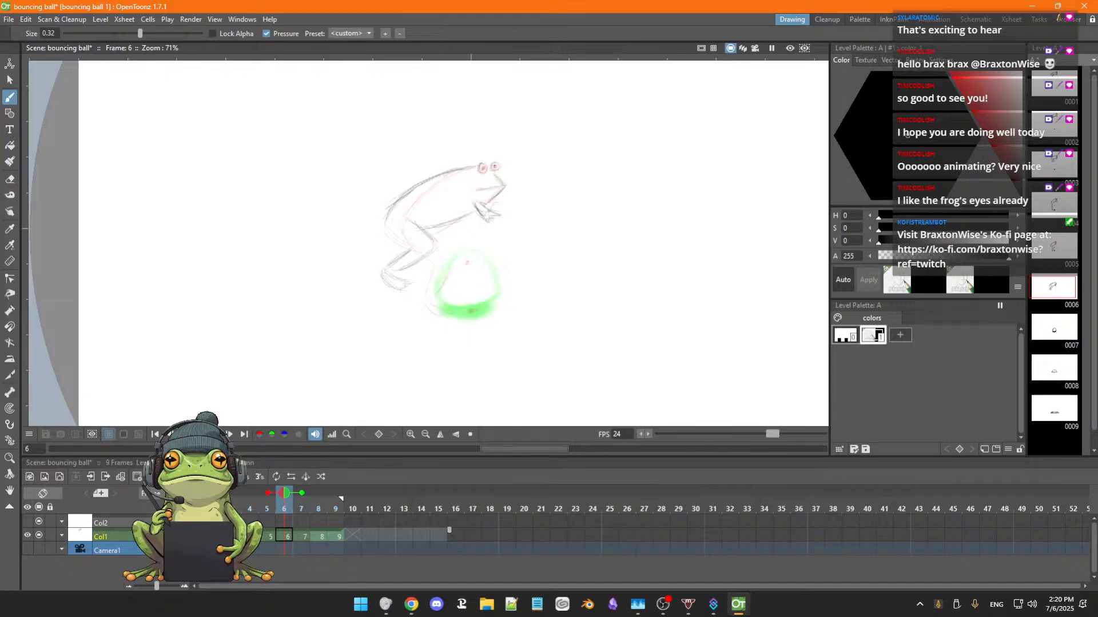
Draw the frog's two round eyes with dark pupils in frame 6 over the onion-skinned eyes.
scroll(517, 166, up, 11)
key(space)
drag(497, 164, 522, 174)
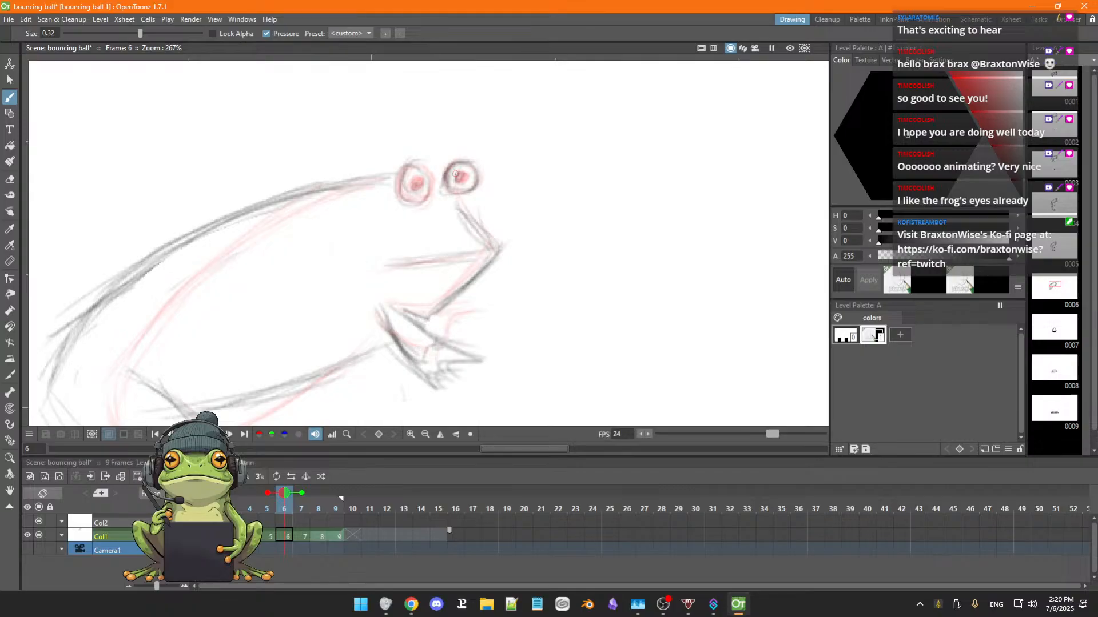
drag(465, 179, 412, 186)
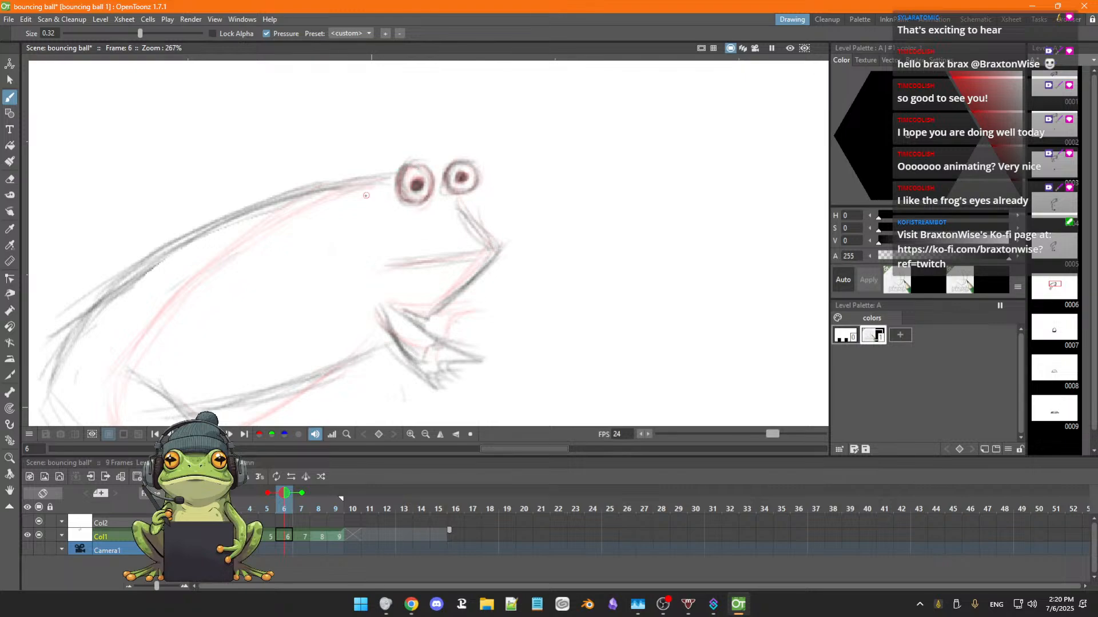
Darken the frog's snout, mouth line and lower jaw in frame 6.
key(space)
drag(430, 244, 454, 181)
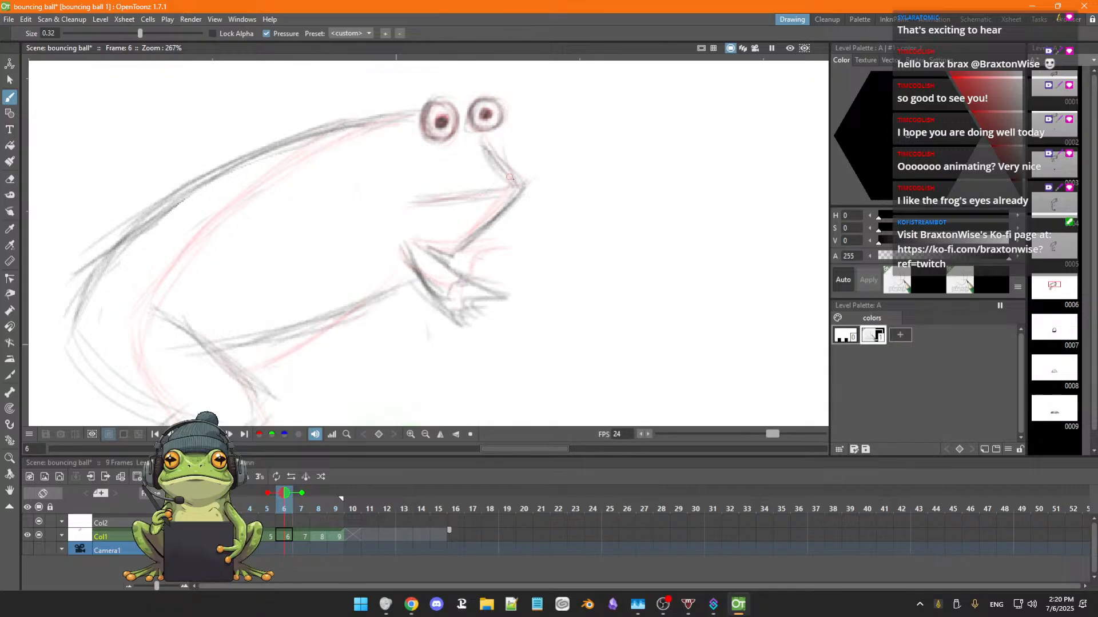
drag(485, 145, 515, 179)
mouse_move(424, 199)
mouse_down()
mouse_move(522, 184)
mouse_move(413, 201)
mouse_move(512, 204)
mouse_move(518, 187)
mouse_move(452, 241)
mouse_up()
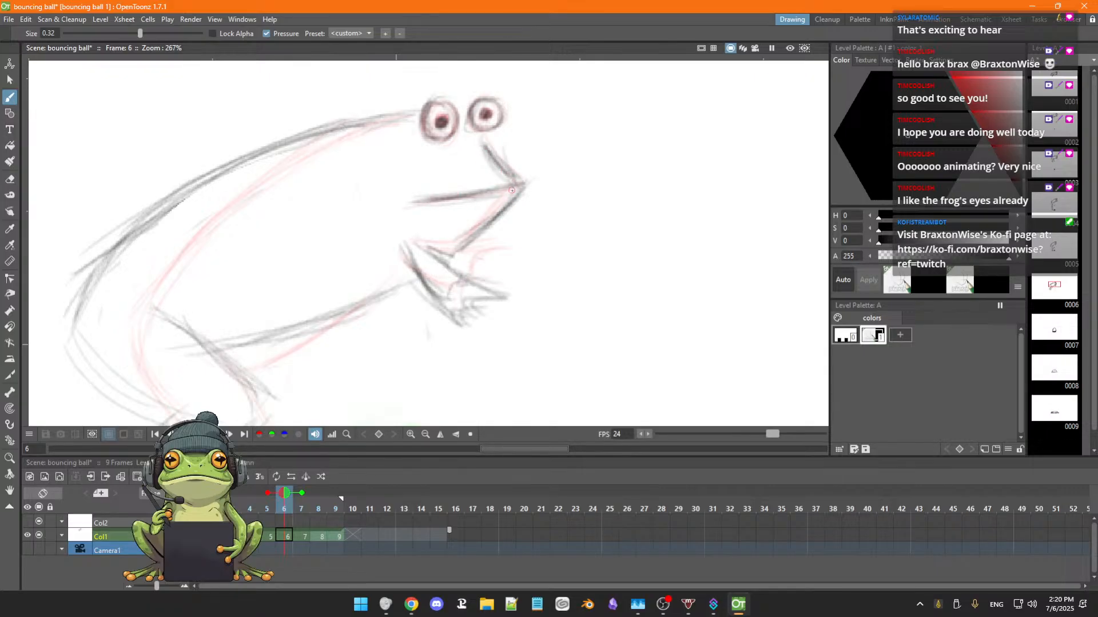
mouse_move(512, 193)
mouse_down()
mouse_move(459, 247)
mouse_move(487, 217)
mouse_move(468, 235)
mouse_up()
Darken the frog's front arm and hand and its belly line in frame 6.
key(space)
drag(429, 295, 441, 241)
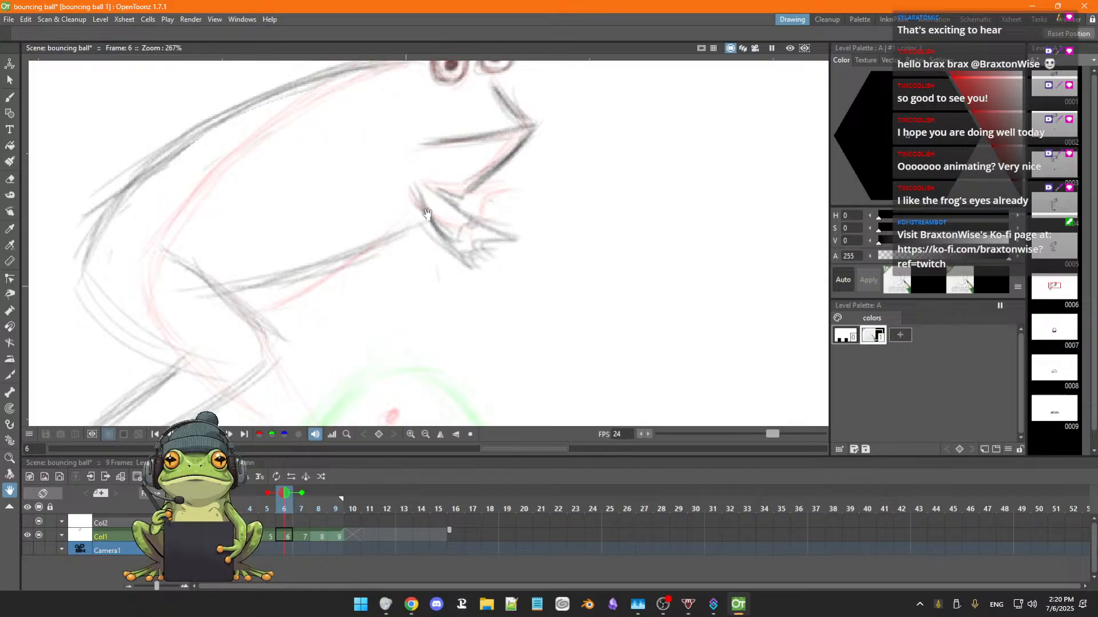
drag(416, 191, 466, 266)
mouse_move(441, 193)
mouse_down()
mouse_move(496, 236)
mouse_move(445, 243)
mouse_move(486, 171)
mouse_up()
key(space)
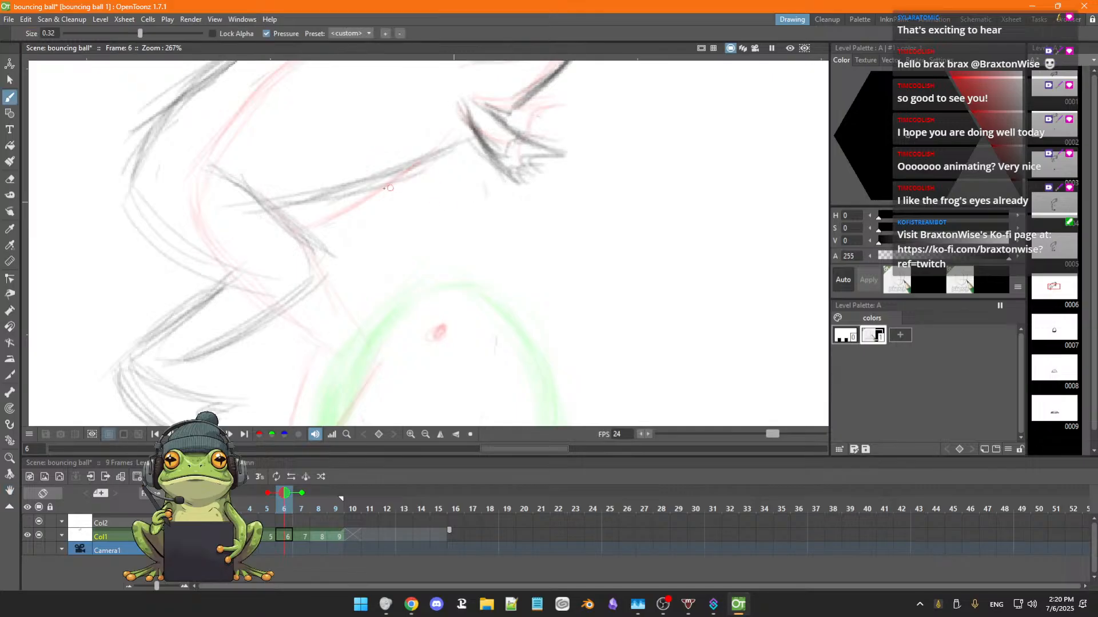
drag(294, 200, 404, 165)
mouse_move(316, 197)
mouse_down()
mouse_move(449, 154)
mouse_move(340, 191)
mouse_up()
Darken the frog's back contour in frame 6 from behind the eyes down to the rump.
key(space)
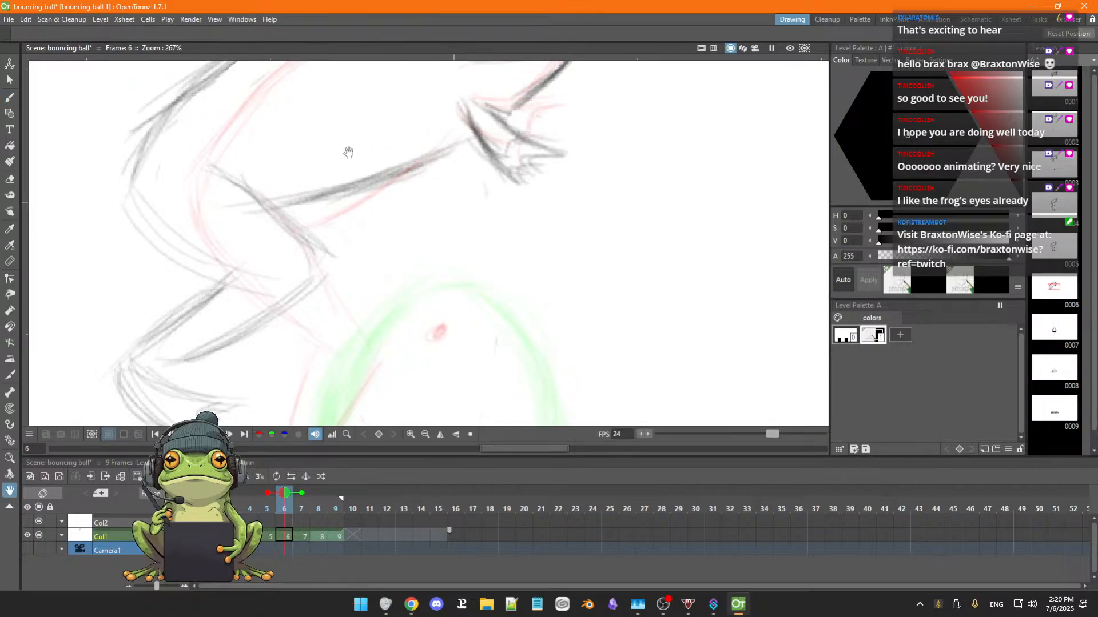
drag(349, 152, 388, 229)
mouse_move(223, 245)
mouse_down()
mouse_move(288, 178)
mouse_move(380, 127)
mouse_up()
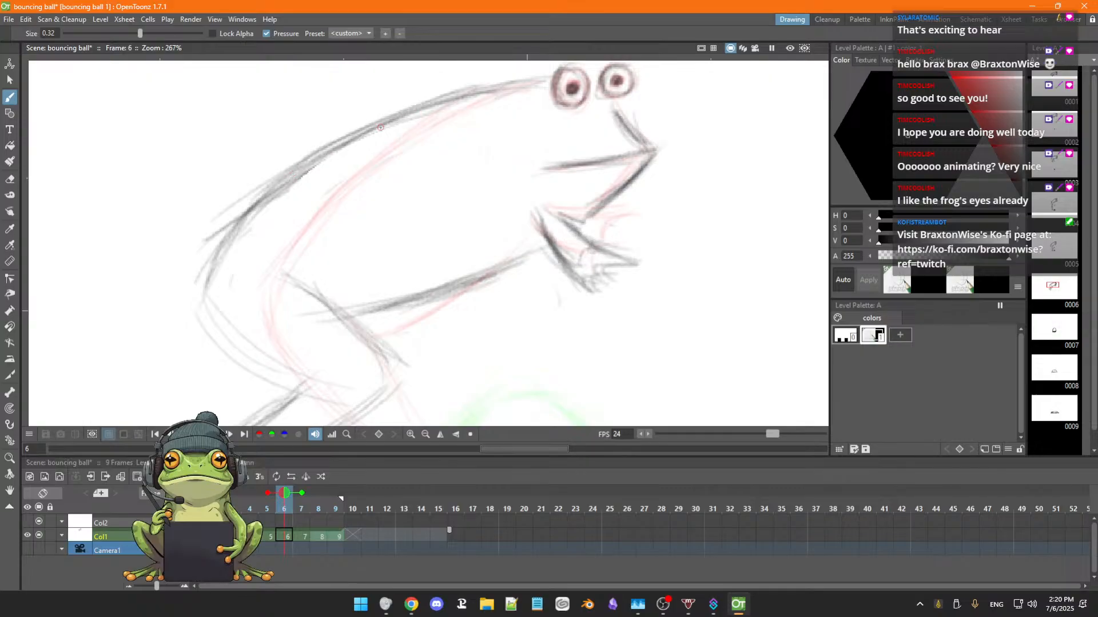
mouse_move(289, 176)
mouse_down()
mouse_move(377, 125)
mouse_move(469, 90)
mouse_move(528, 83)
mouse_up()
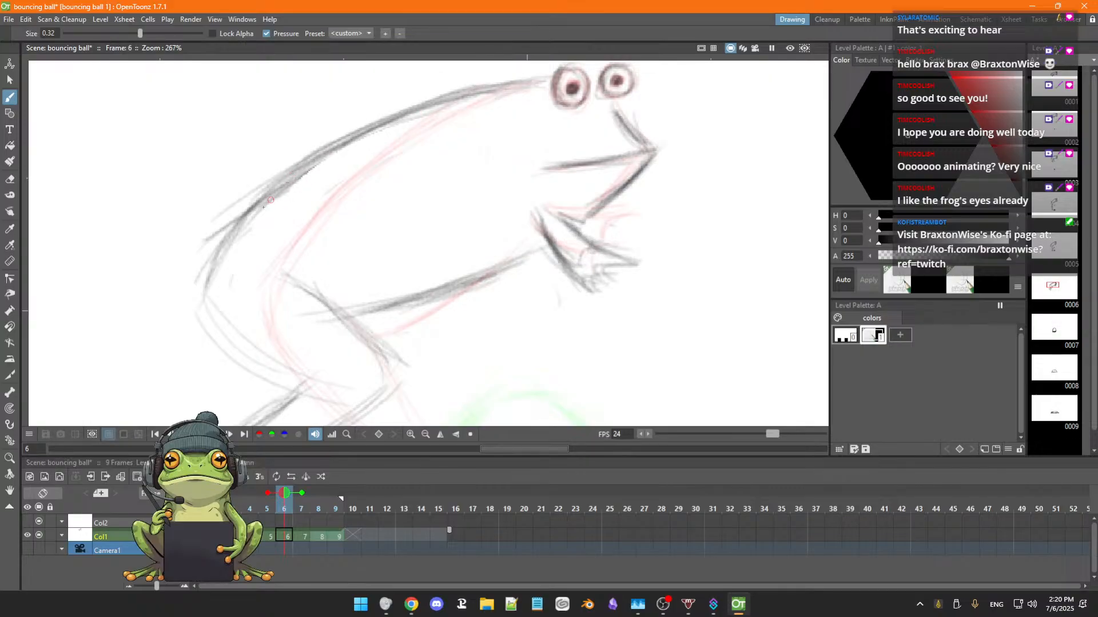
drag(270, 200, 203, 292)
drag(240, 224, 203, 300)
mouse_move(223, 253)
mouse_down()
mouse_move(204, 309)
mouse_move(227, 224)
mouse_up()
Darken the front and rear contours of the frog's thigh in frame 6.
drag(297, 228, 358, 291)
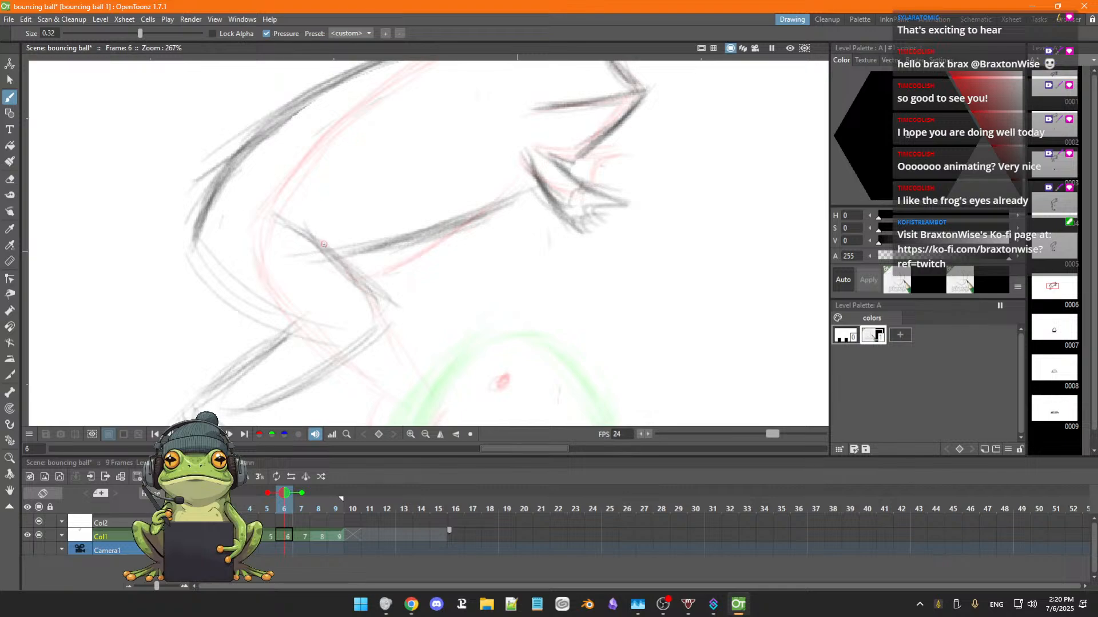
drag(324, 244, 371, 292)
mouse_move(200, 258)
mouse_down()
mouse_move(274, 320)
mouse_move(293, 321)
mouse_up()
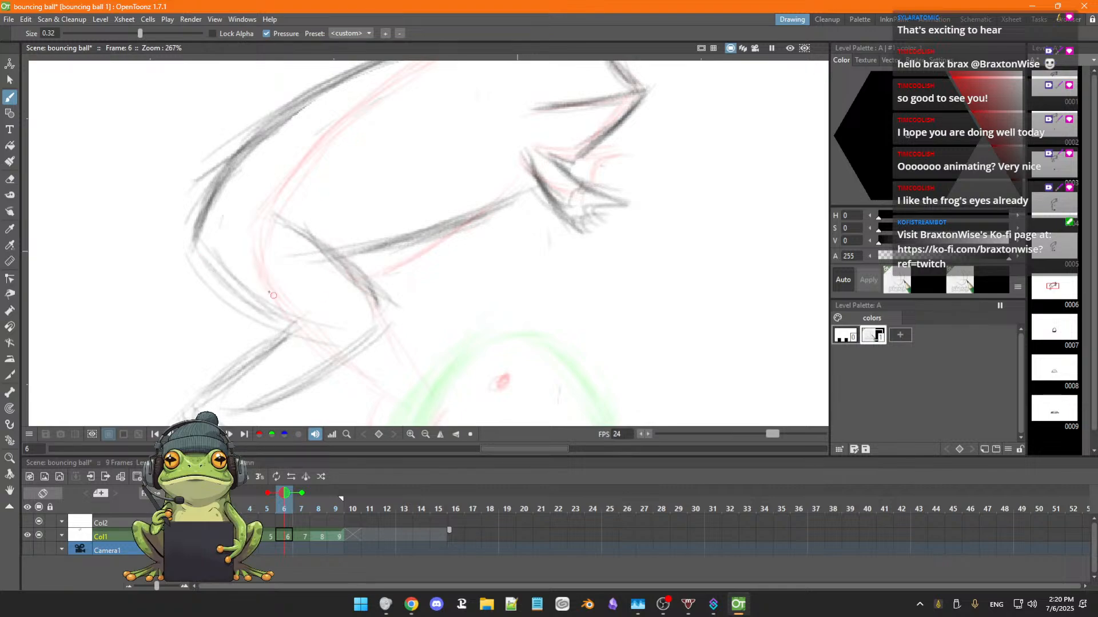
drag(241, 269, 290, 310)
Darken both contours of the frog's lower hind leg in frame 6, from the knee to the ankle.
key(space)
drag(333, 279, 323, 216)
drag(213, 332, 278, 260)
drag(254, 347, 347, 285)
drag(284, 326, 370, 271)
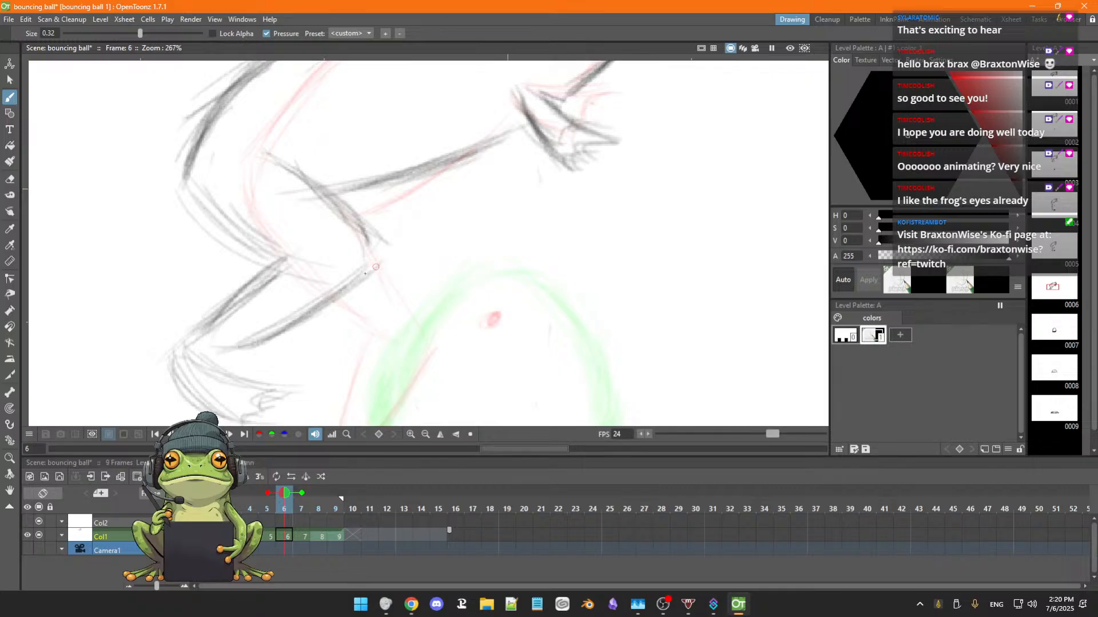
Darken the frog's hind foot in frame 6 and define its toes.
mouse_move(196, 358)
mouse_down()
mouse_move(246, 375)
mouse_move(201, 362)
mouse_move(244, 378)
mouse_move(182, 375)
mouse_move(219, 413)
mouse_move(179, 373)
mouse_move(225, 416)
mouse_move(173, 365)
mouse_move(242, 417)
mouse_up()
drag(293, 391, 258, 411)
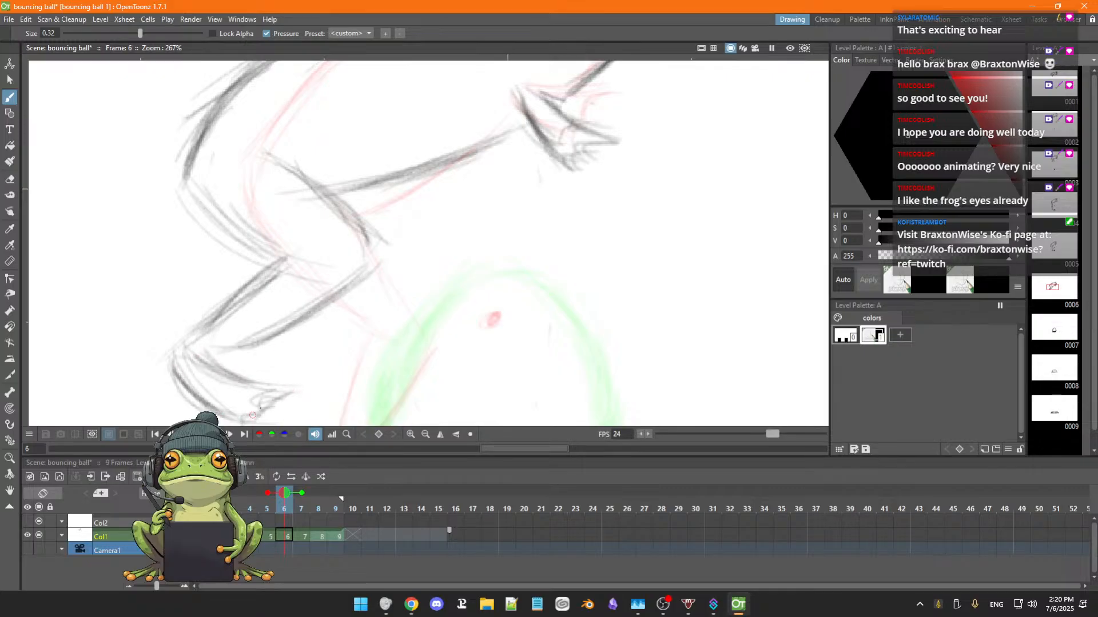
drag(343, 343, 368, 321)
key(b)
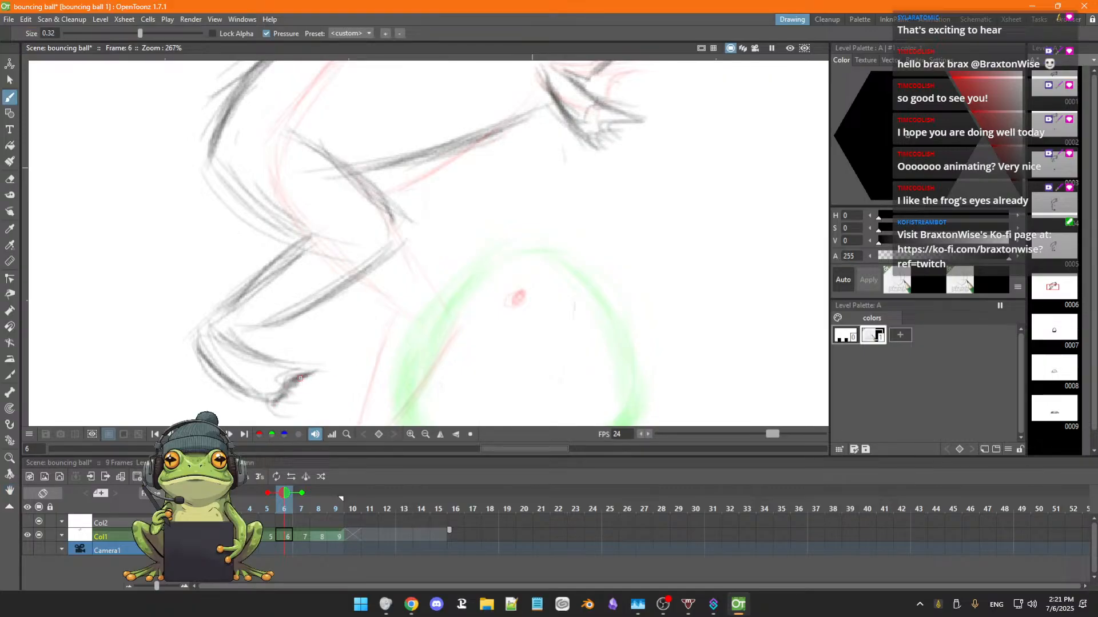
drag(301, 378, 272, 405)
Erase the stray sketch lines around the toes, lower leg and rear thigh of the frog in frame 6.
key(e)
mouse_move(317, 371)
mouse_down()
mouse_move(296, 384)
mouse_move(299, 402)
mouse_move(286, 403)
mouse_move(316, 386)
mouse_up()
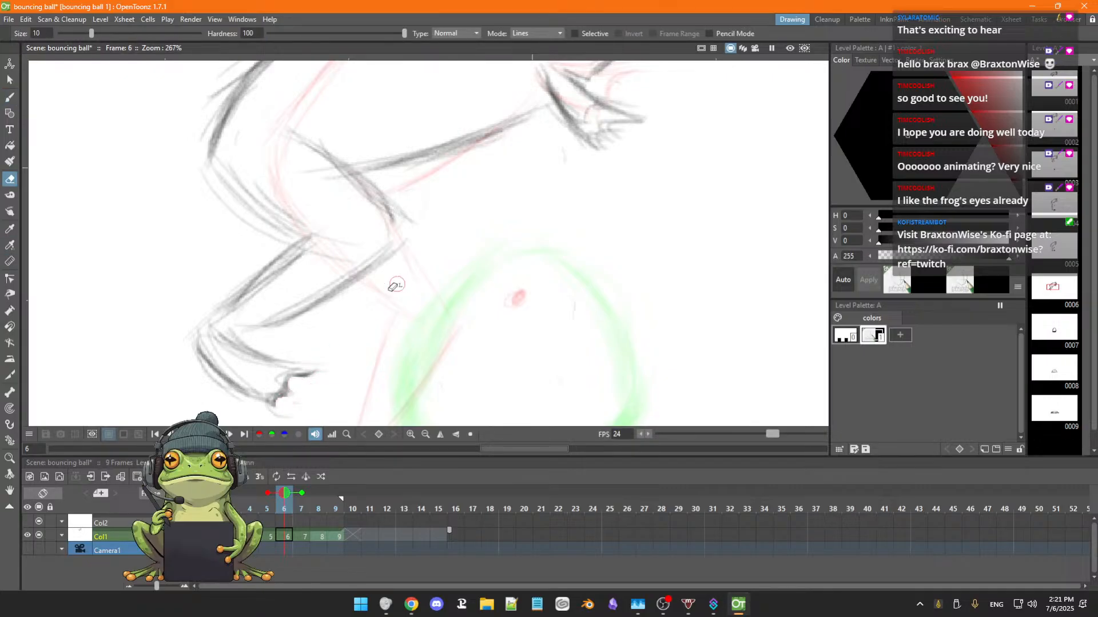
drag(309, 247, 247, 309)
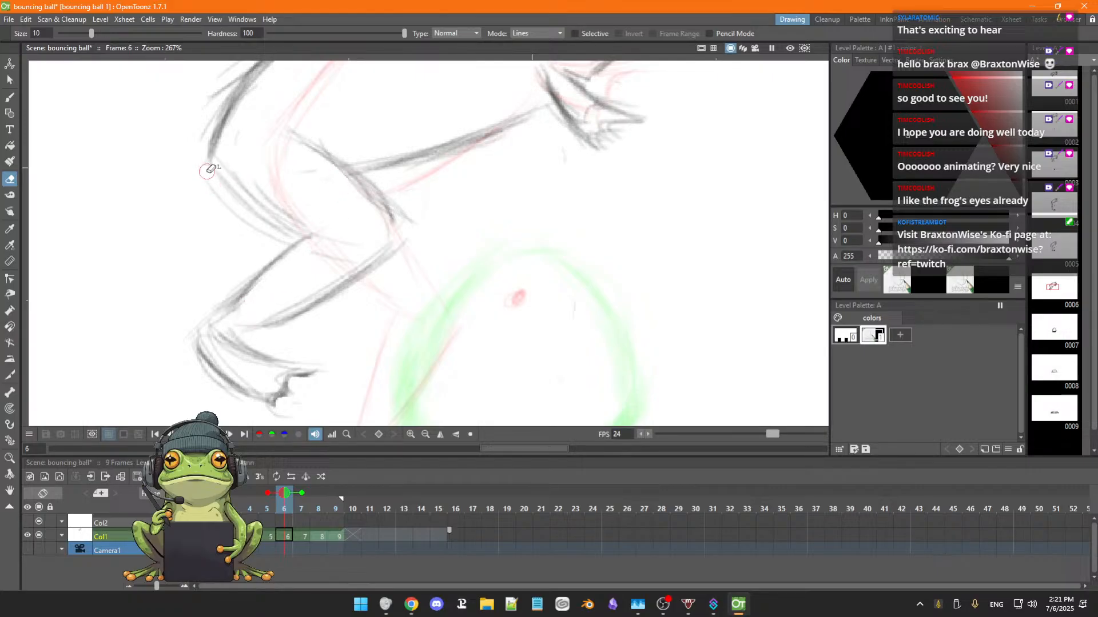
drag(207, 172, 278, 241)
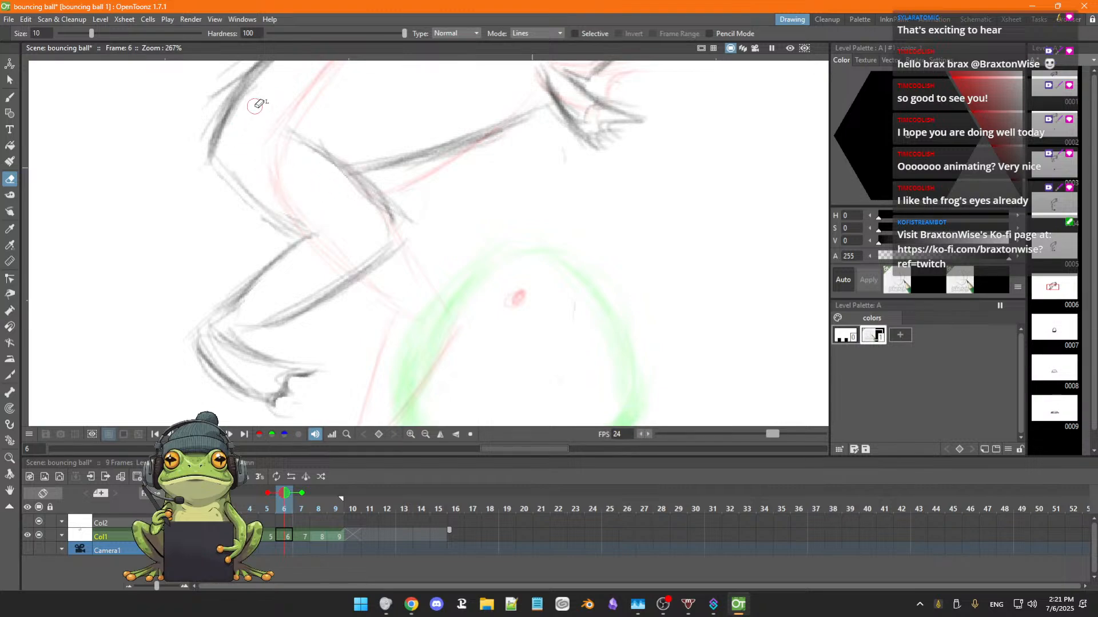
key(b)
scroll(329, 138, up, 2)
scroll(331, 137, down, 3)
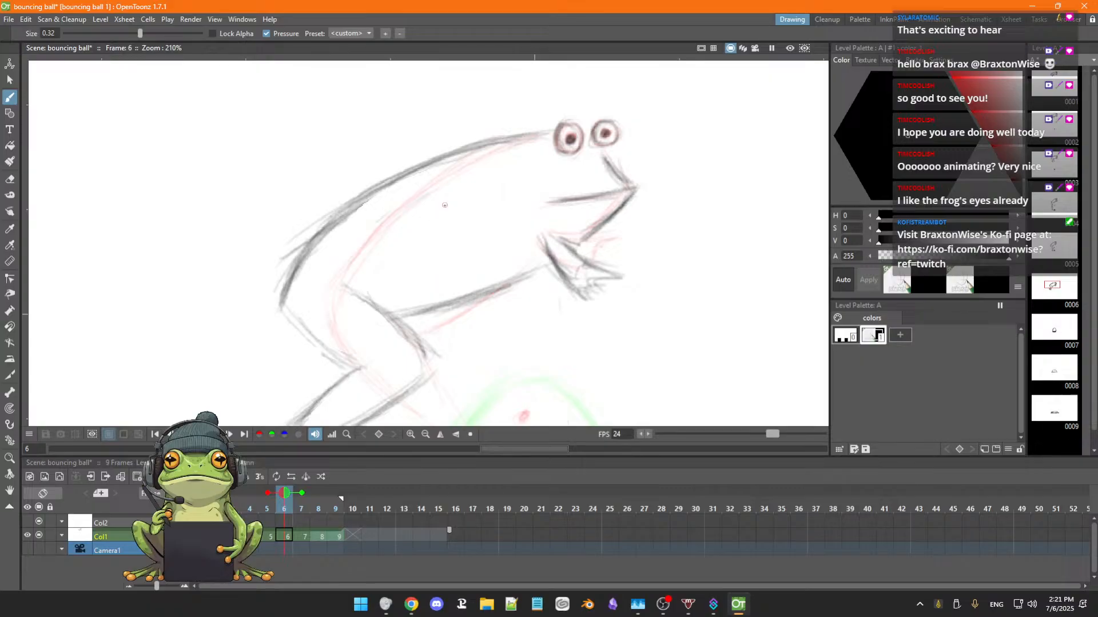
Lower the eraser hardness to 25.96 and erase the stray sketch lines along the frog's back and knee in frame 6.
key(e)
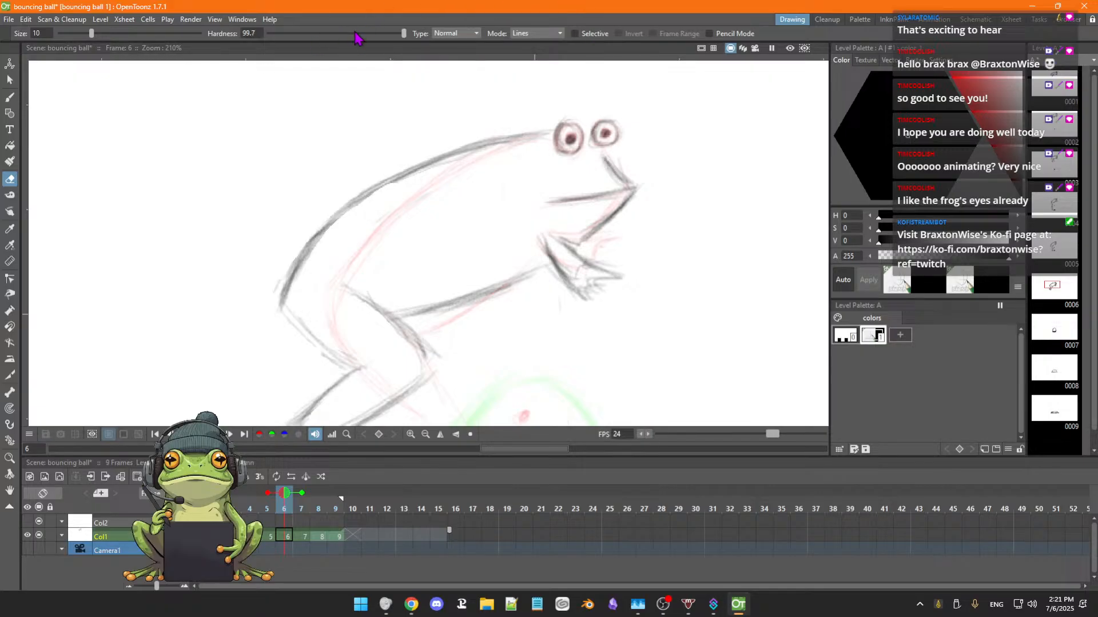
drag(403, 34, 366, 34)
click(337, 35)
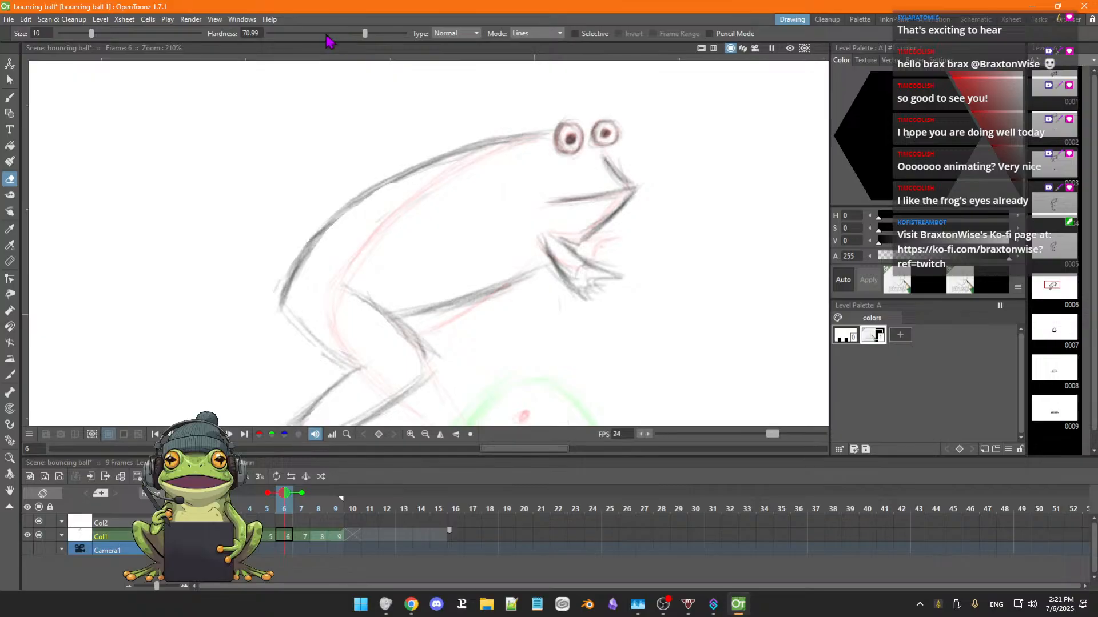
click(325, 34)
click(331, 36)
click(331, 34)
drag(363, 34, 343, 36)
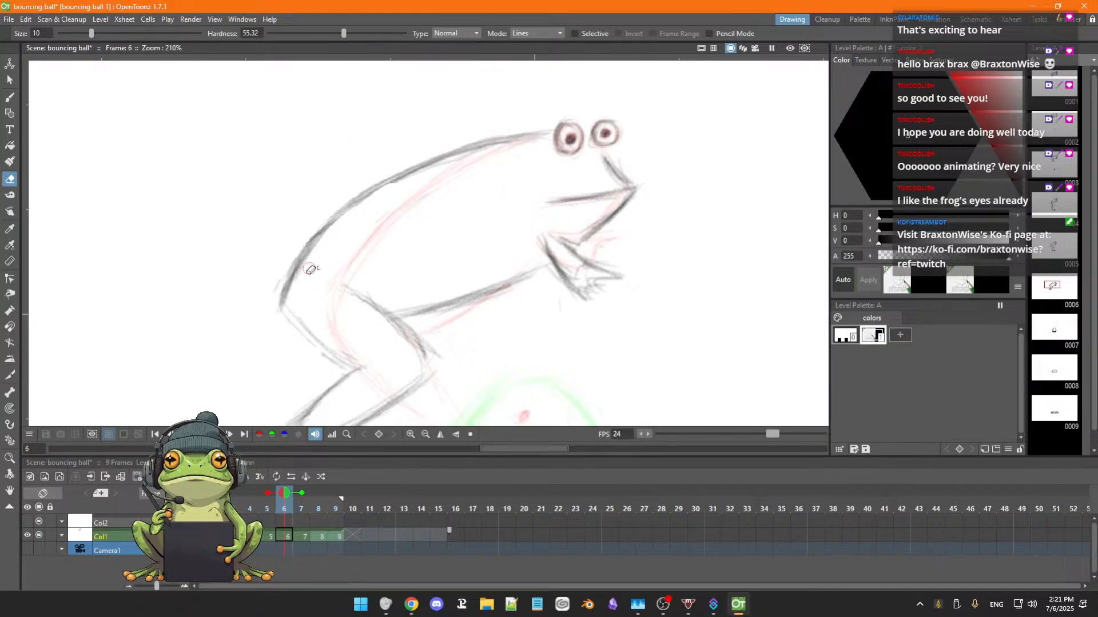
drag(344, 34, 305, 38)
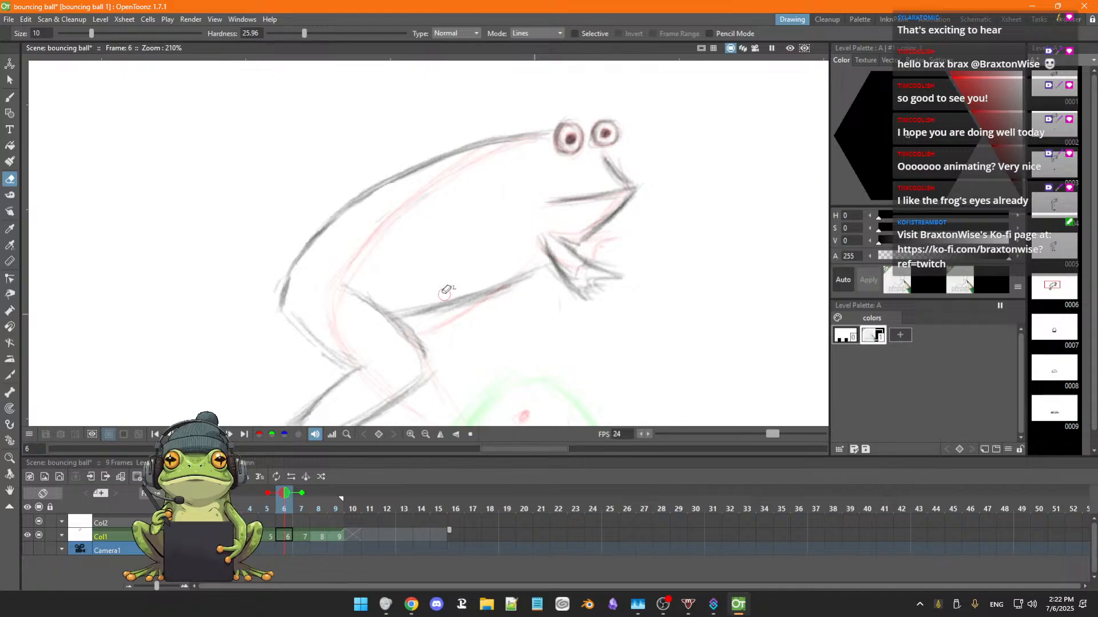
Select the whole frog in frame 6 with a freehand selection and move it about 70 px right and 151 px down.
scroll(446, 289, down, 4)
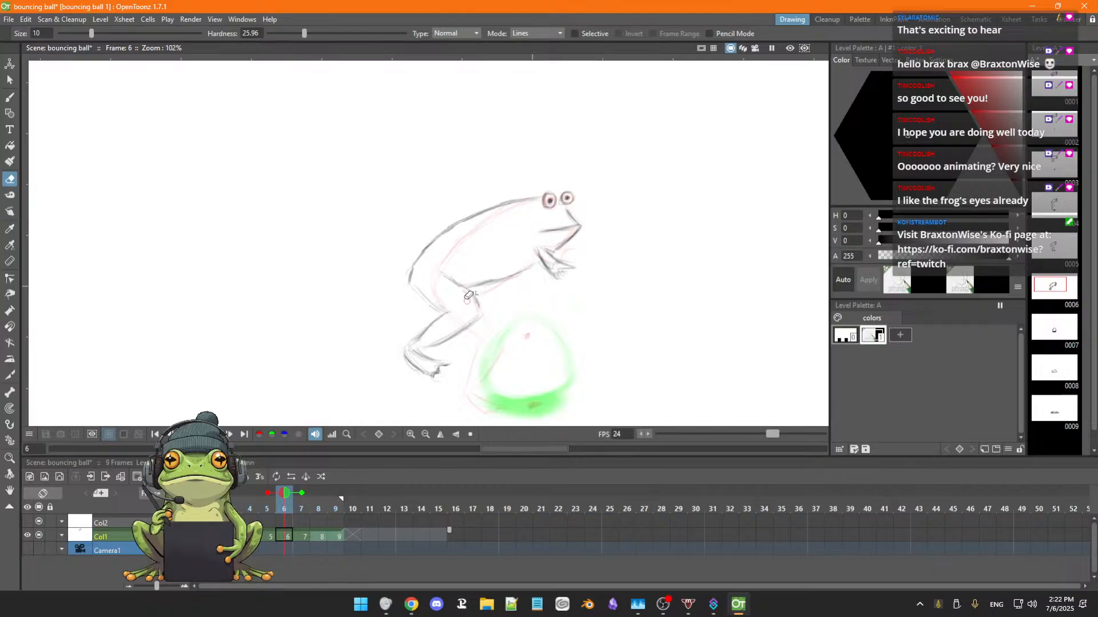
scroll(543, 300, down, 1)
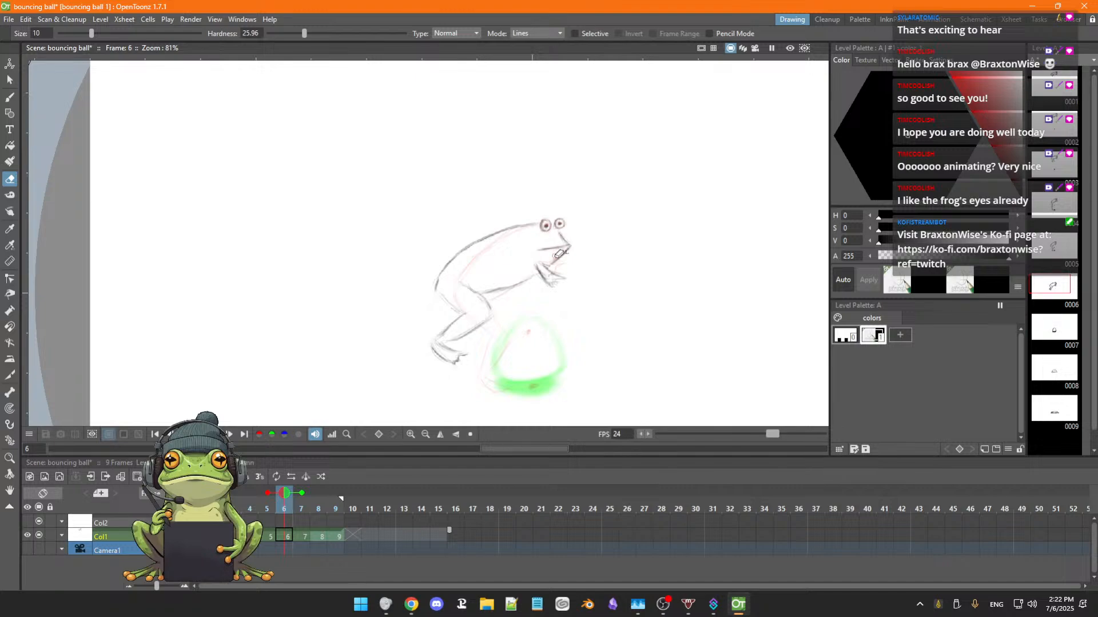
key(s)
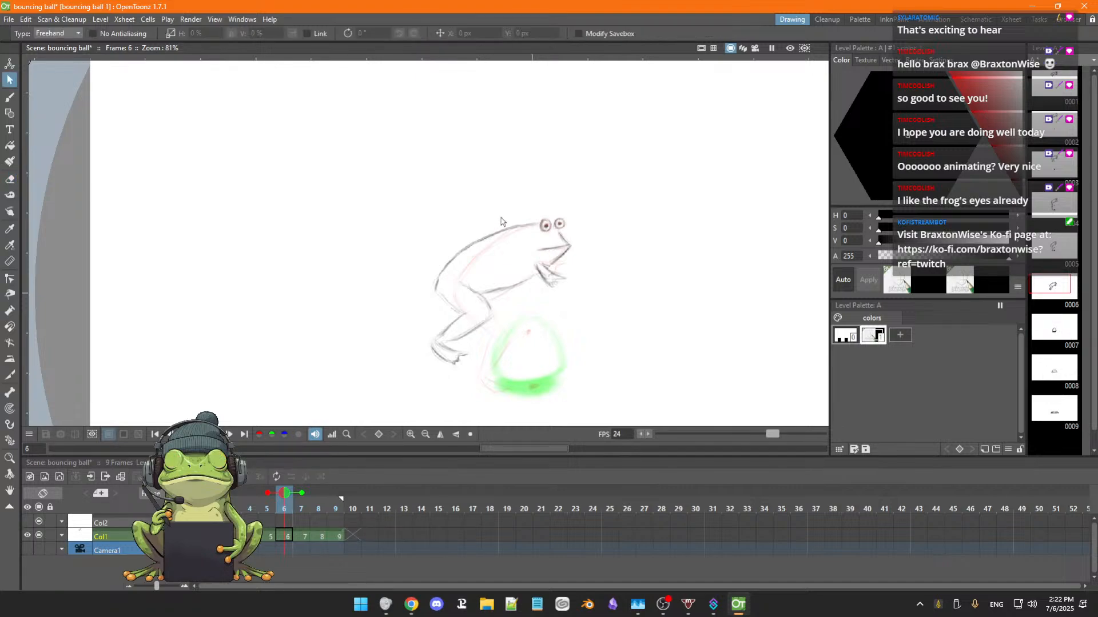
mouse_move(483, 212)
mouse_down()
mouse_move(454, 224)
mouse_move(399, 371)
mouse_up()
mouse_move(489, 368)
mouse_down()
mouse_move(525, 304)
mouse_move(547, 299)
mouse_move(596, 250)
mouse_move(567, 187)
mouse_move(483, 213)
mouse_up()
drag(564, 277, 588, 307)
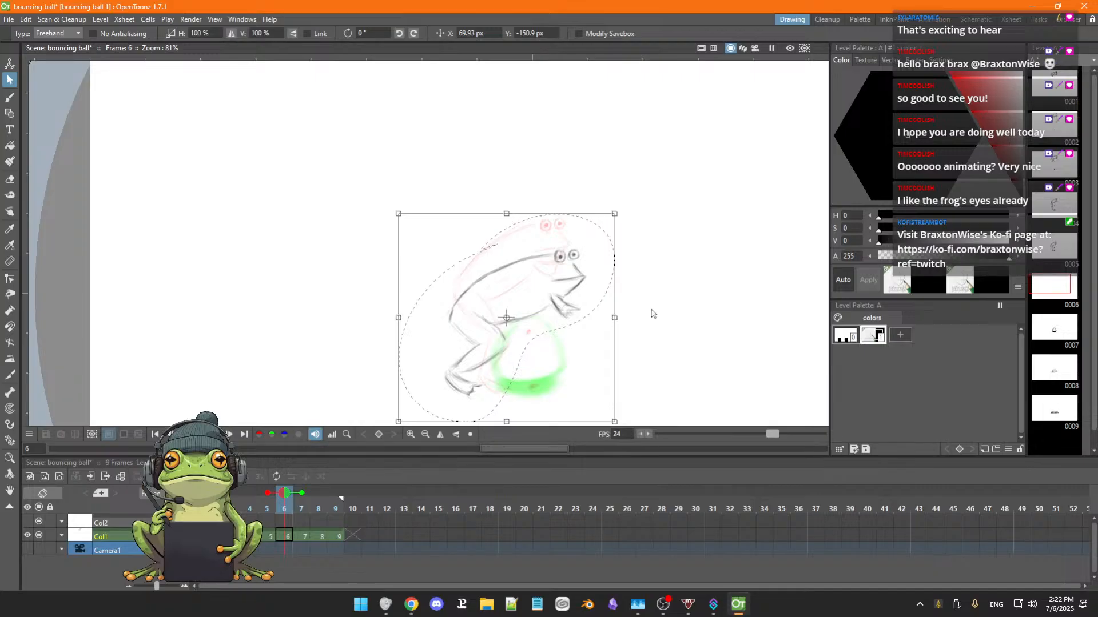
click(657, 312)
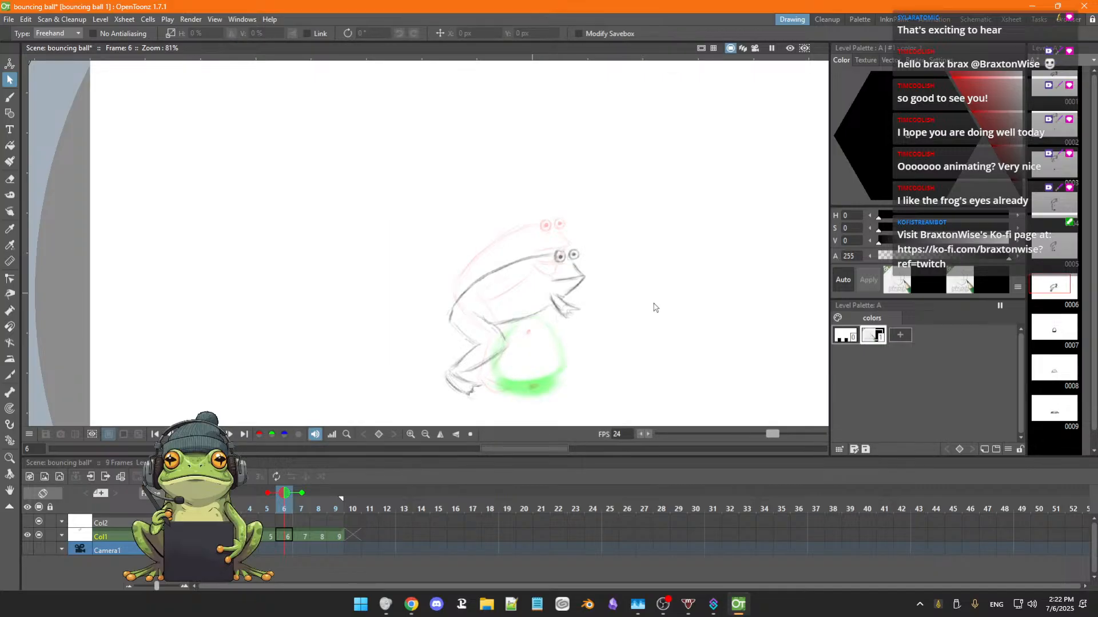
Flip back and forth between frame 6 and the earlier frog frames to check the hop's motion and spacing.
key(comma)
key(comma)
key(comma)
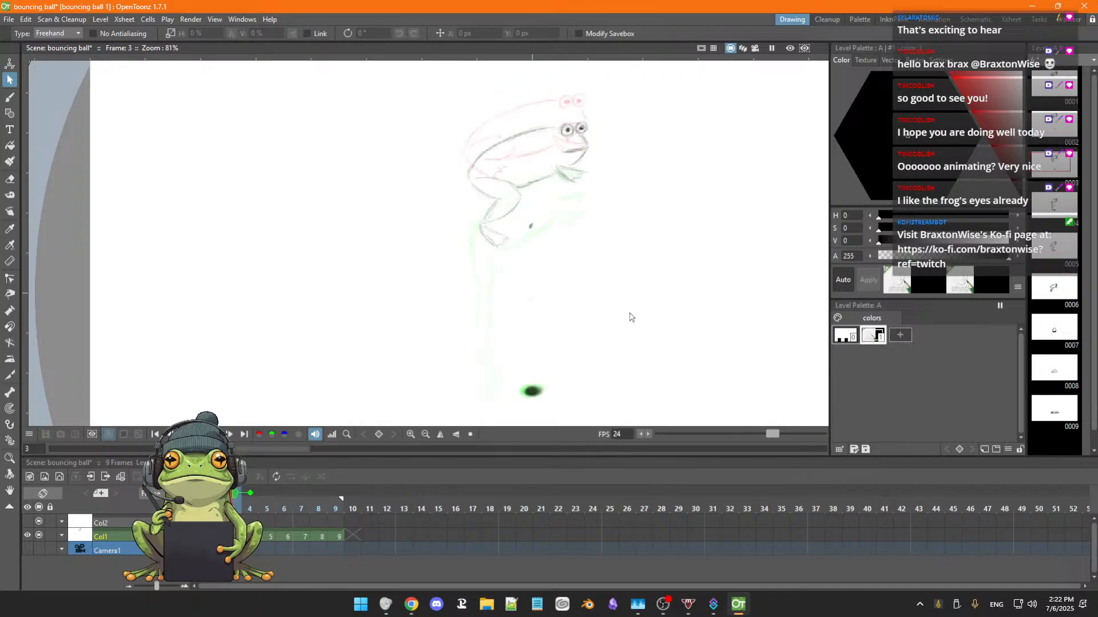
key(period)
key(period)
key(period)
key(period)
key(comma)
key(comma)
key(comma)
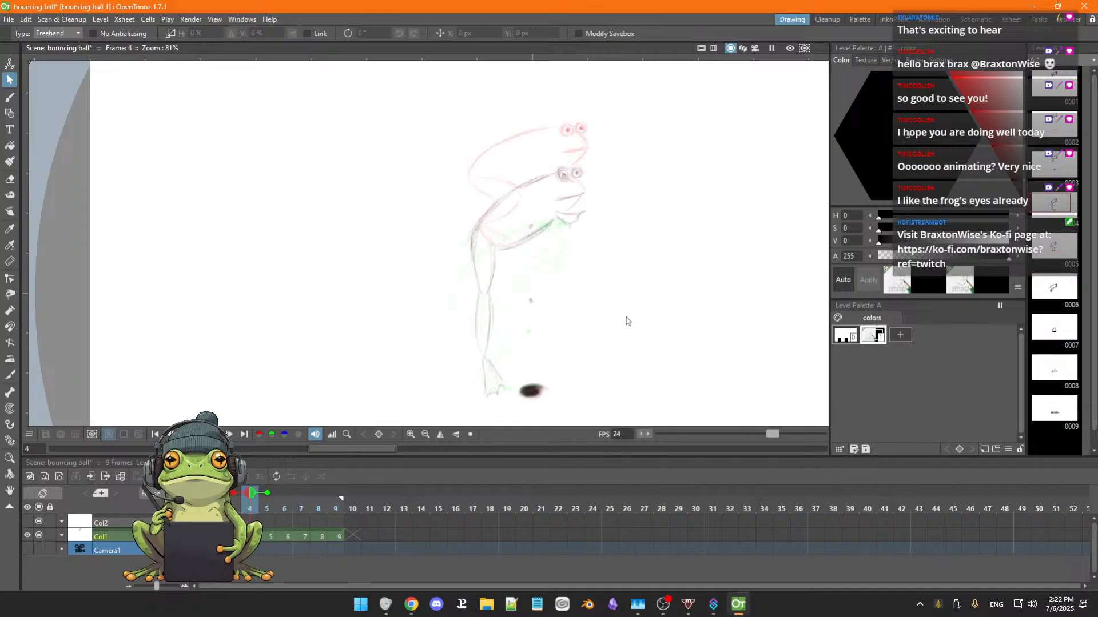
key(comma)
key(comma)
key(period)
key(period)
key(period)
key(period)
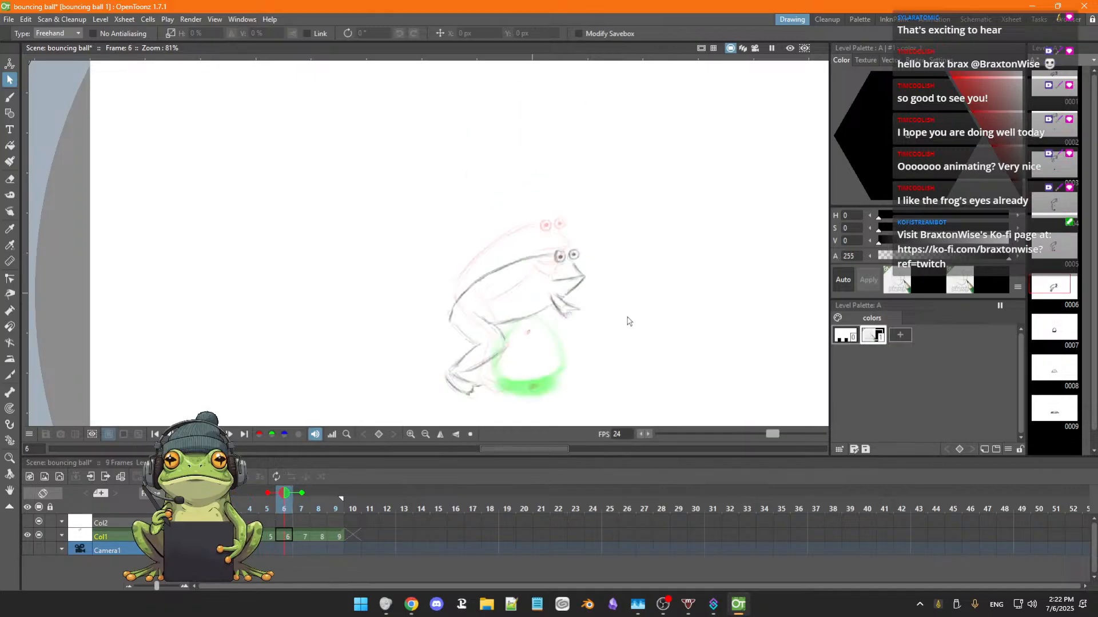
key(comma)
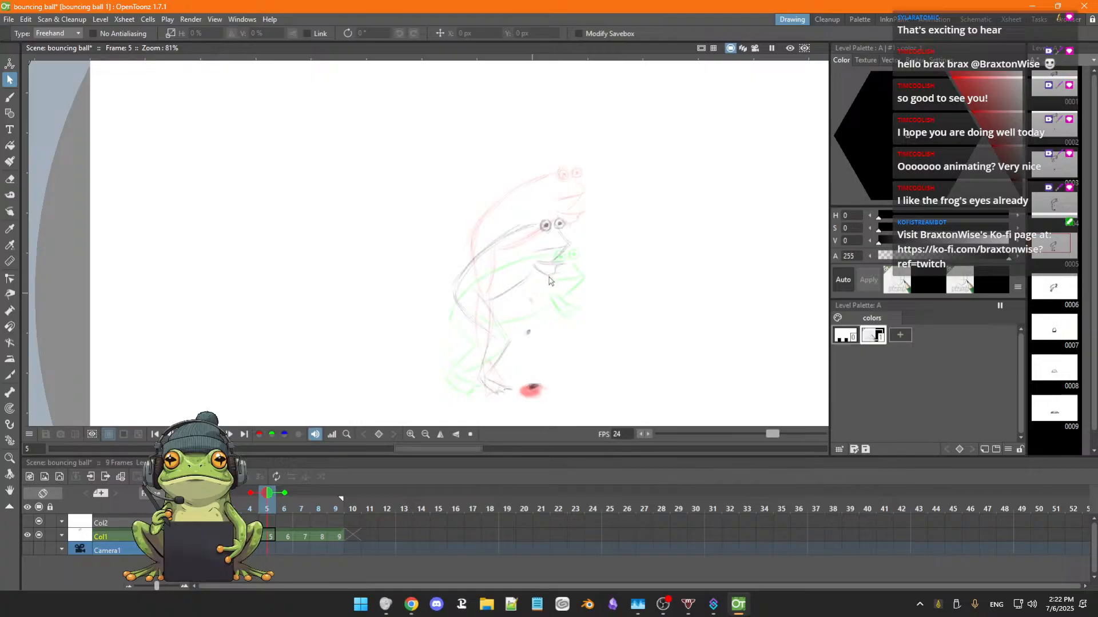
key(period)
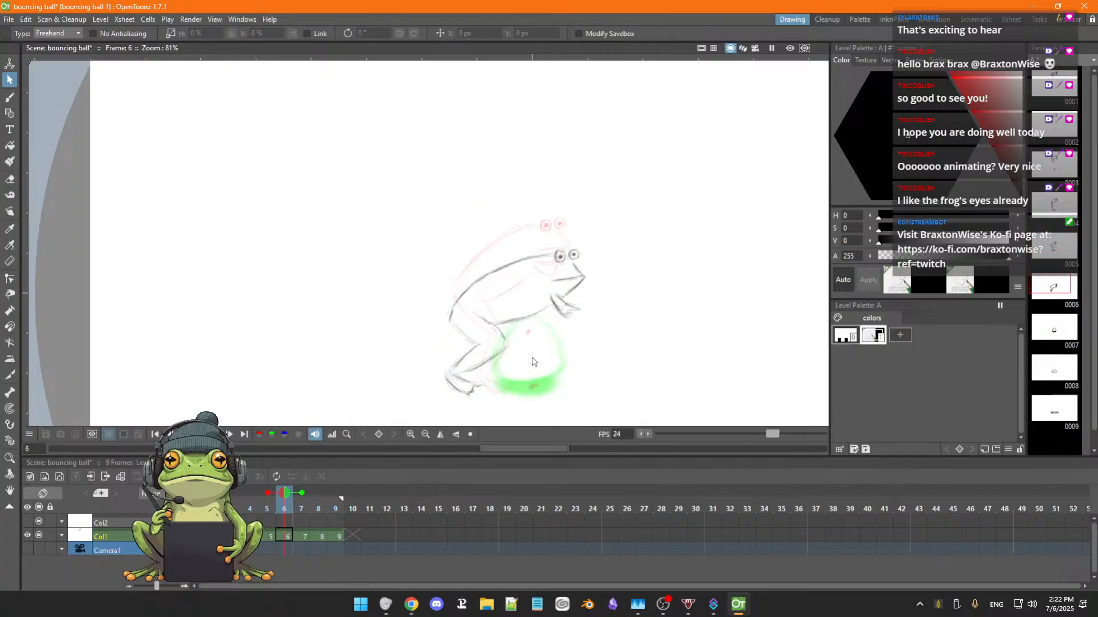
Sketch the frog's back contour and the upper thigh line with the brush in frame 7, using the frame 6 pose as guide.
key(b)
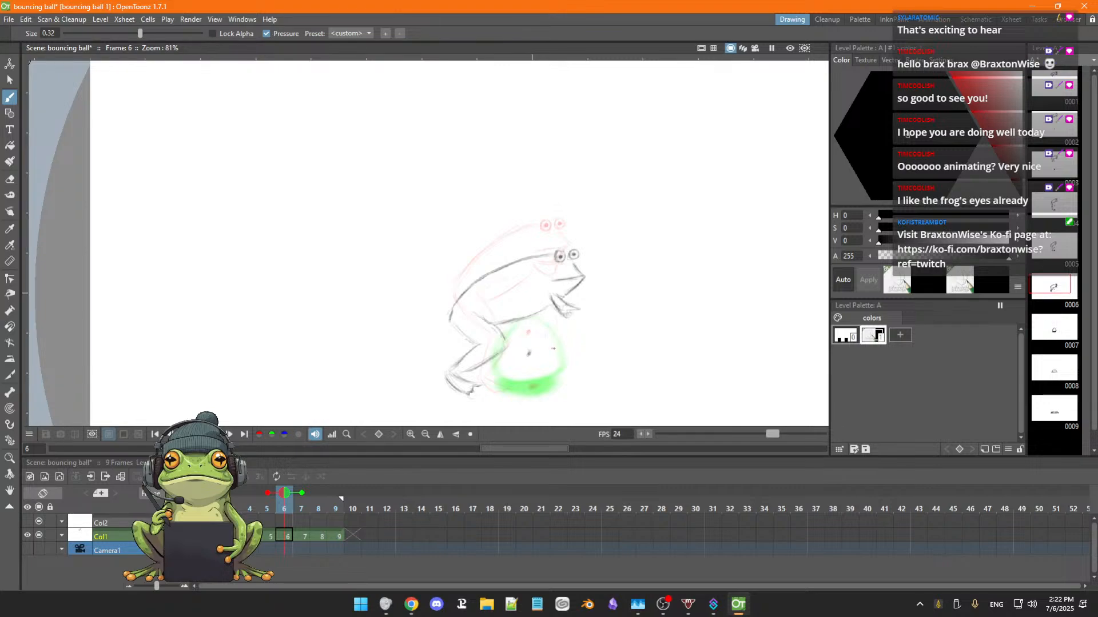
key(period)
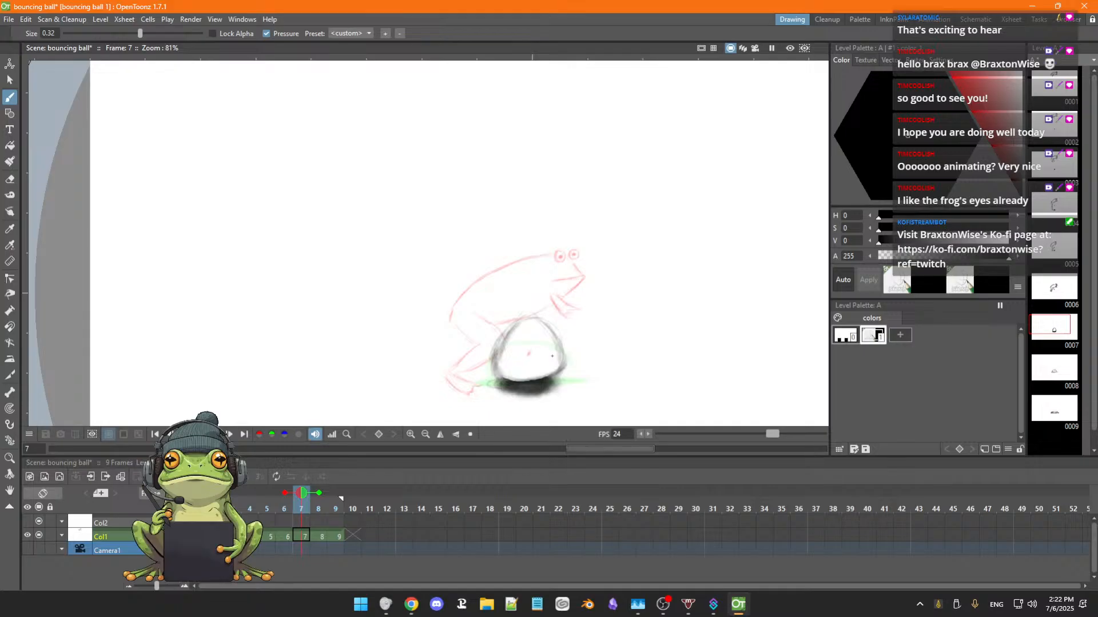
key(period)
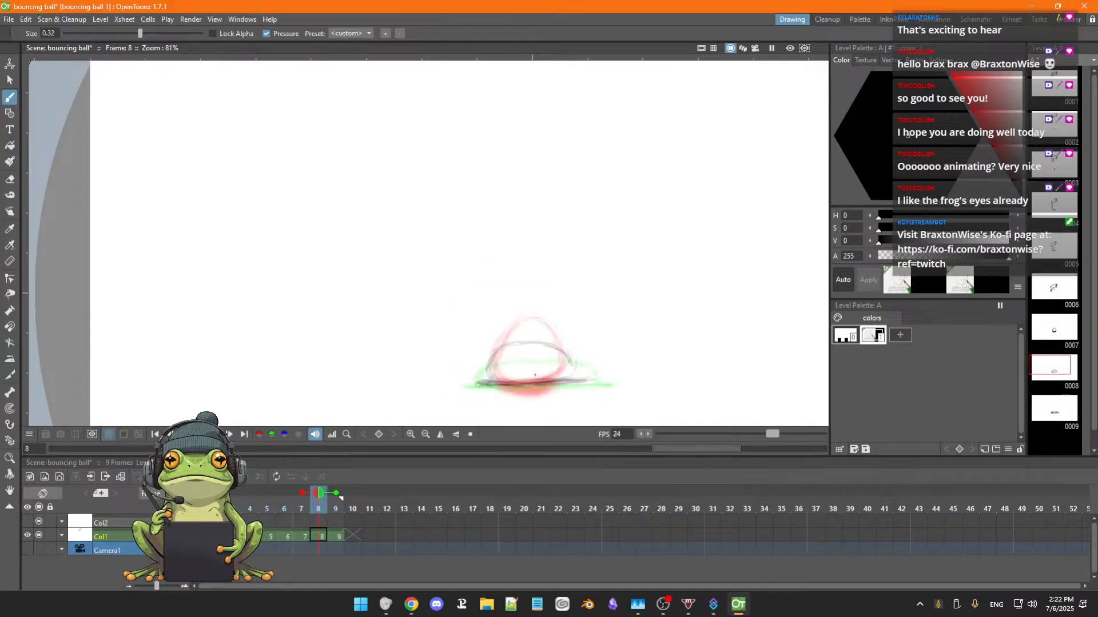
key(comma)
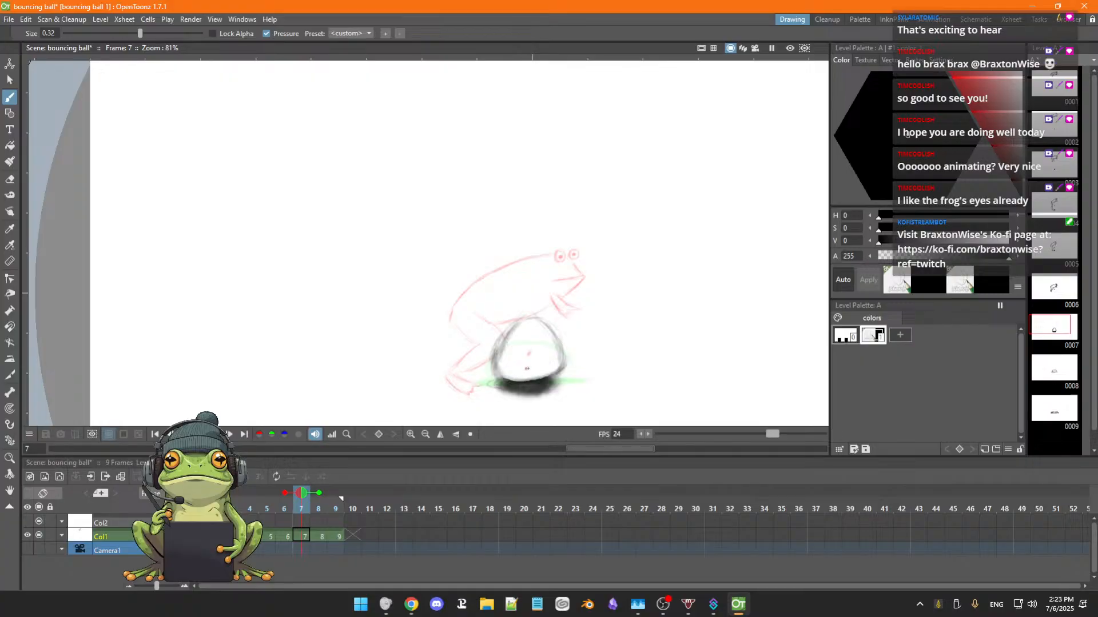
key(period)
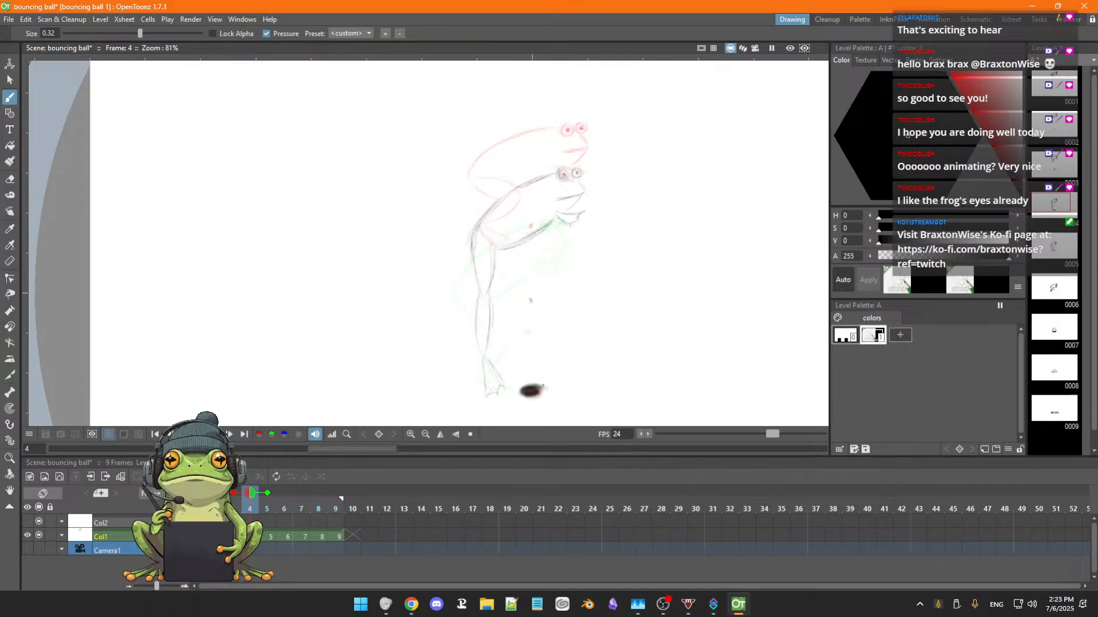
key(period)
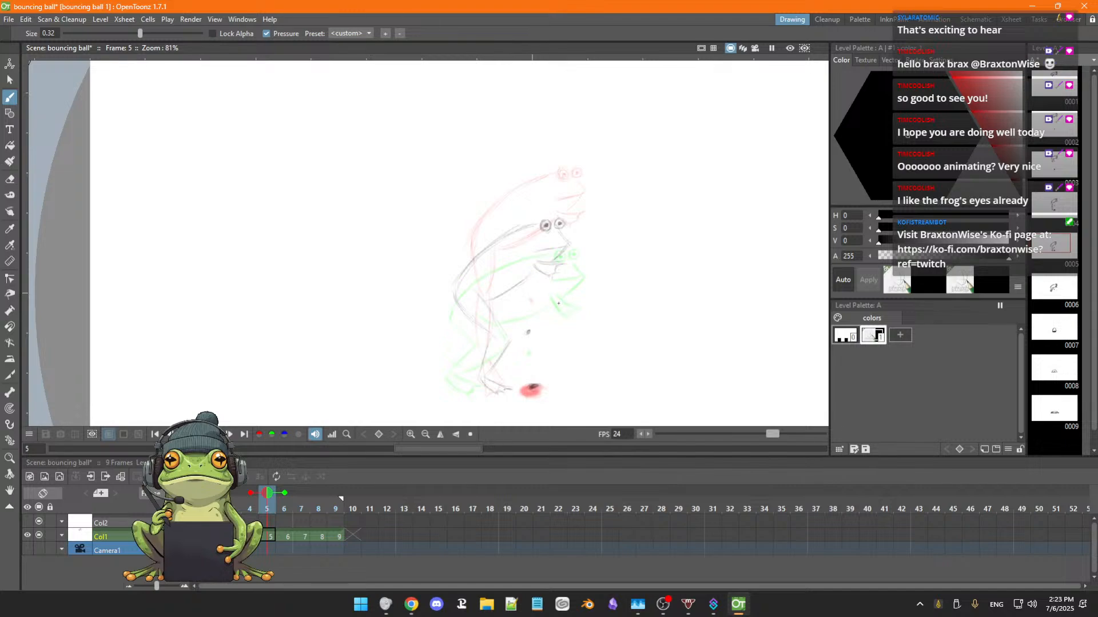
key(period)
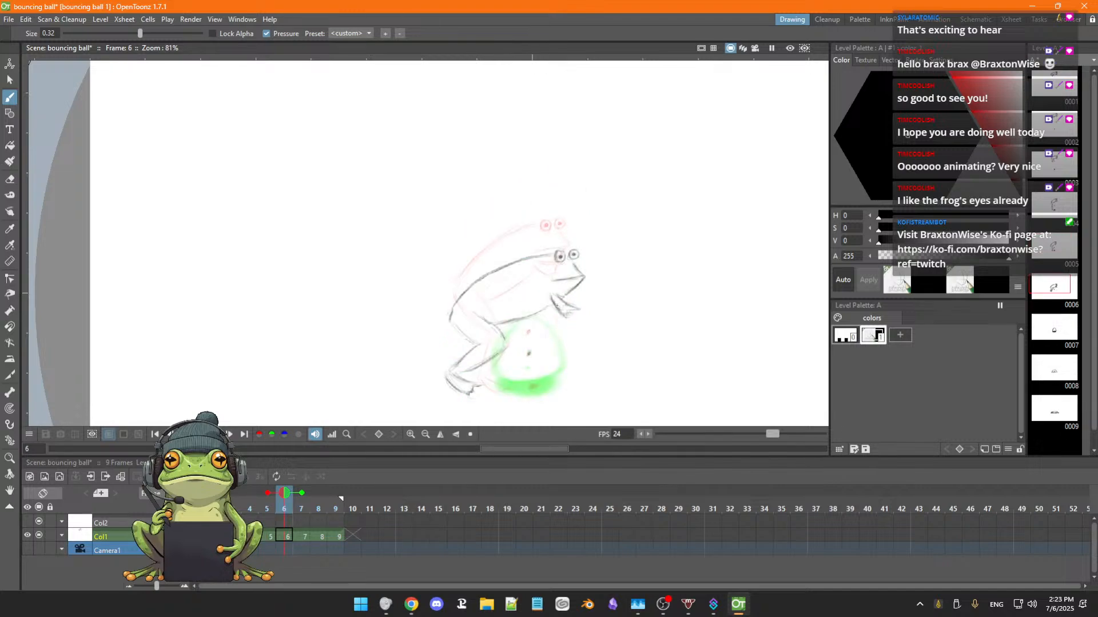
key(period)
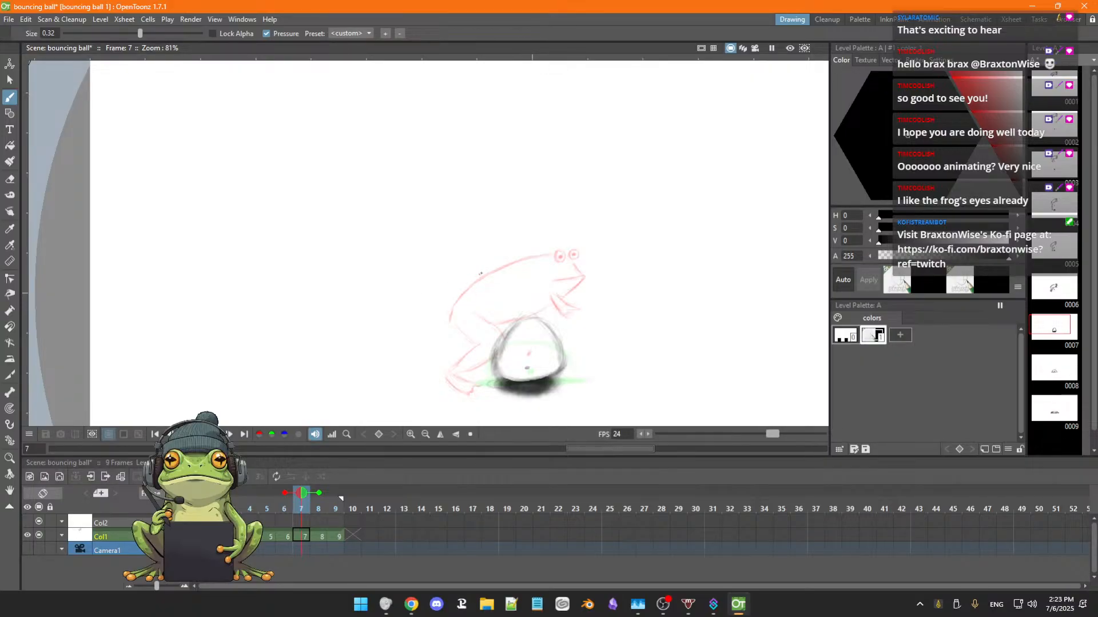
drag(459, 280, 525, 254)
mouse_move(460, 286)
mouse_down()
mouse_move(528, 256)
mouse_move(473, 273)
mouse_move(513, 261)
mouse_up()
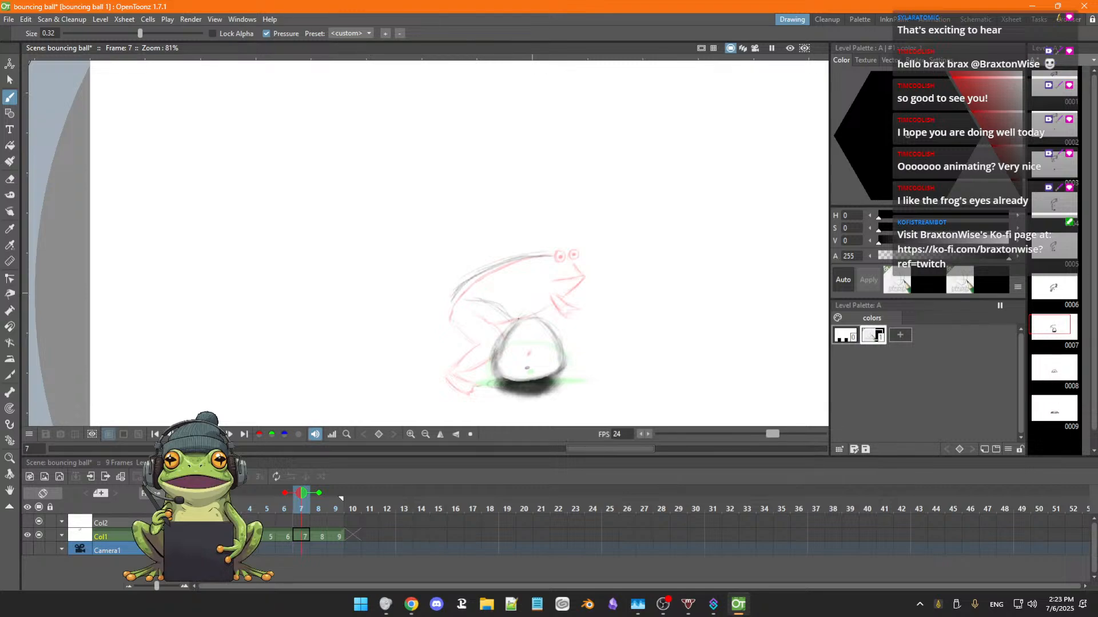
Erase the ball and its dark shadow from frame 7 with the eraser at size 18, and reduce the eraser to size 12.
key(e)
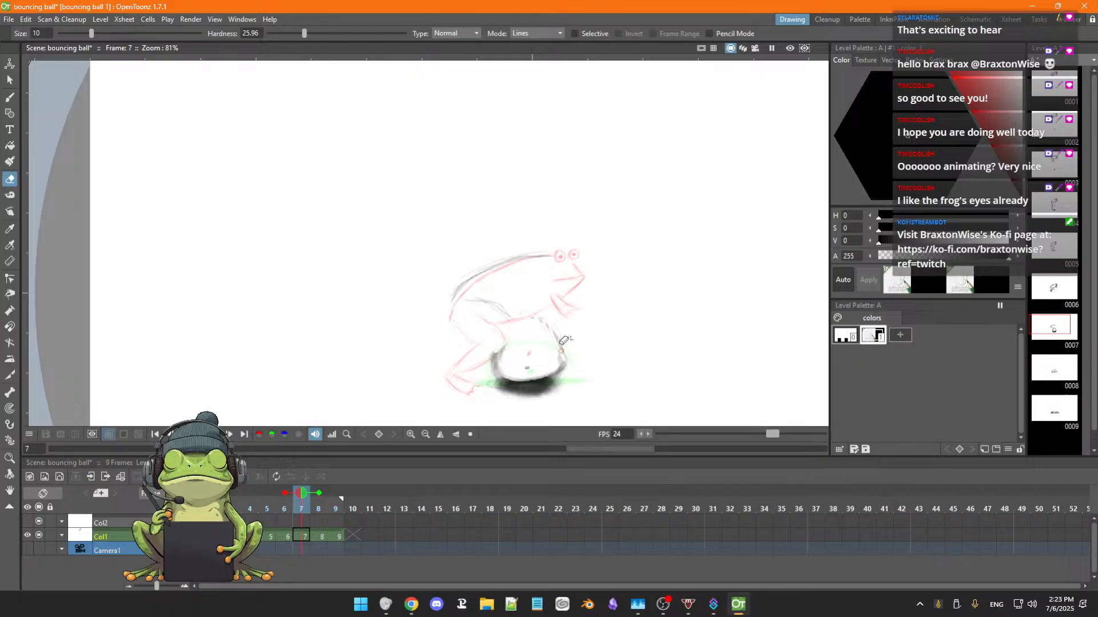
mouse_move(562, 343)
mouse_down()
mouse_move(569, 369)
mouse_move(521, 382)
mouse_move(506, 377)
mouse_move(506, 343)
mouse_move(494, 375)
mouse_move(507, 372)
mouse_move(507, 392)
mouse_up()
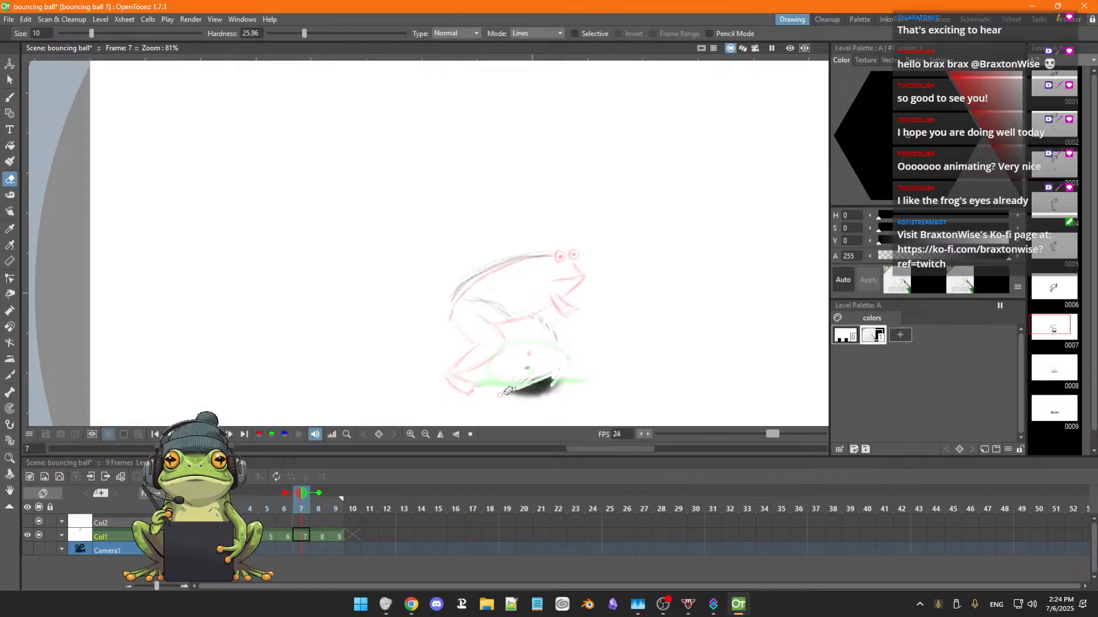
drag(91, 33, 120, 33)
mouse_move(546, 379)
mouse_down()
mouse_move(518, 386)
mouse_move(540, 386)
mouse_up()
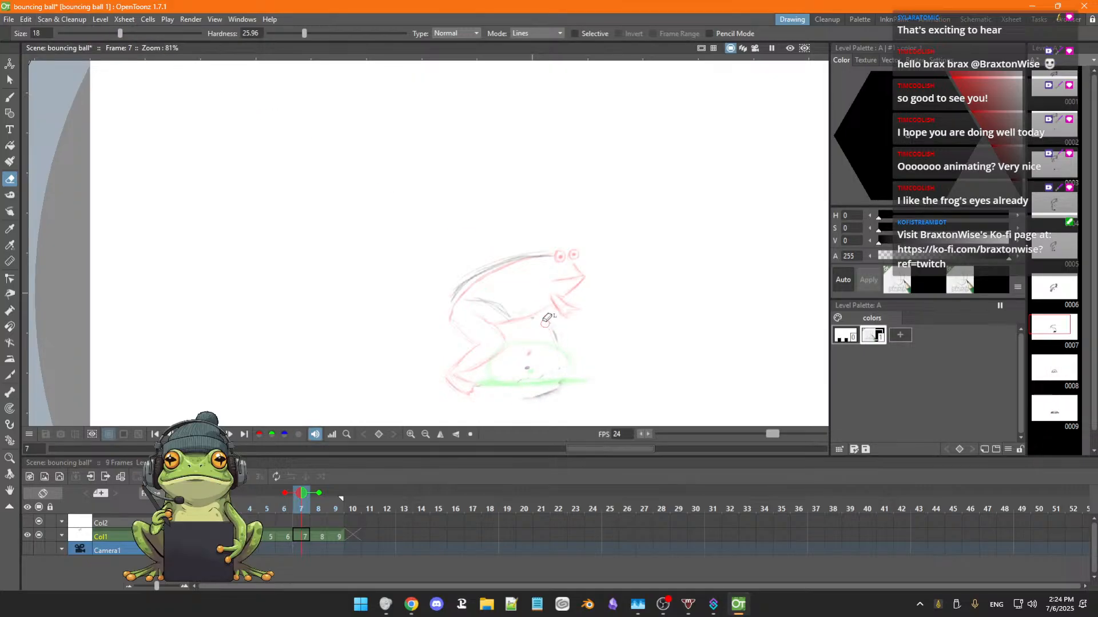
mouse_move(546, 320)
mouse_down()
mouse_move(525, 325)
mouse_move(560, 341)
mouse_move(553, 347)
mouse_move(556, 334)
mouse_move(555, 357)
mouse_move(502, 389)
mouse_move(559, 363)
mouse_move(513, 392)
mouse_move(558, 391)
mouse_move(532, 405)
mouse_move(577, 365)
mouse_move(567, 344)
mouse_move(548, 357)
mouse_up()
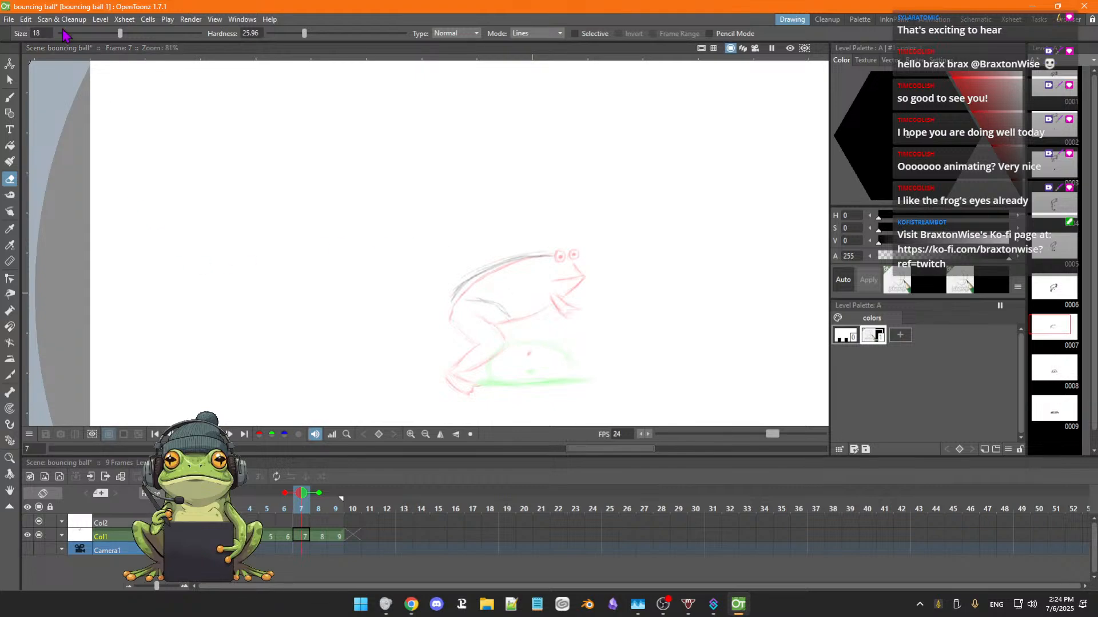
drag(120, 33, 97, 33)
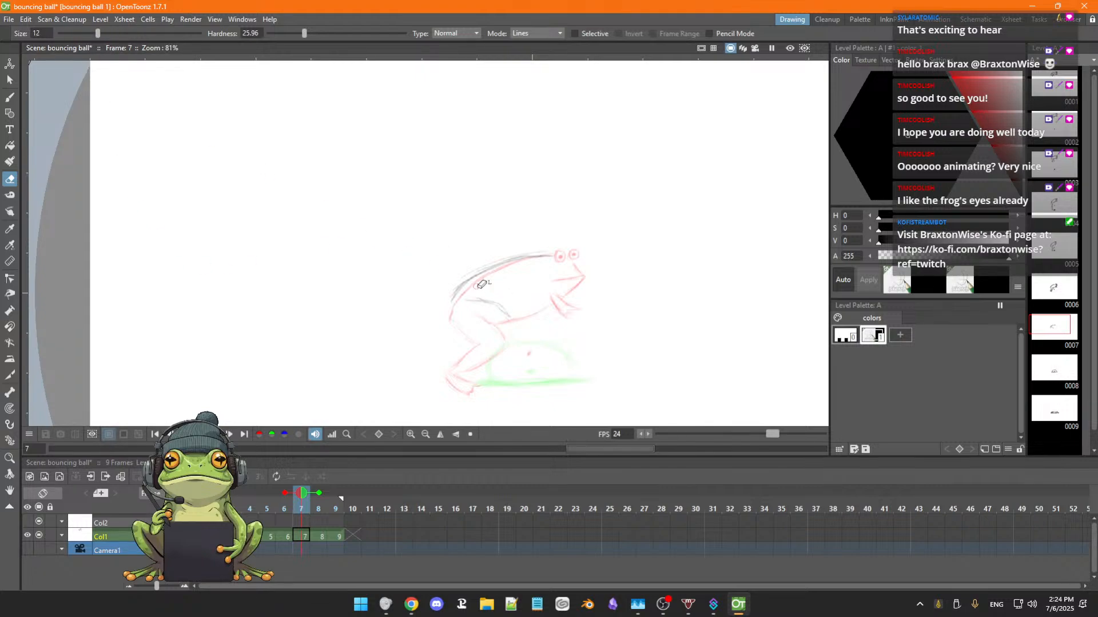
Sketch the frog's eyes, snout, mouth and front arm in frame 7 over the onion-skinned frame 6 pose.
key(b)
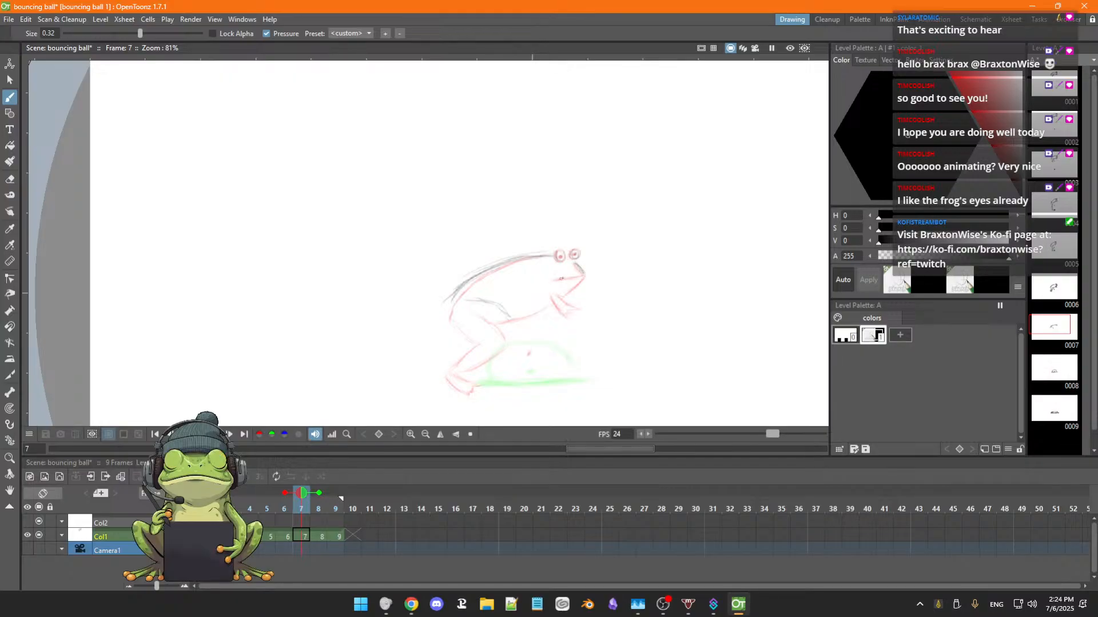
drag(551, 280, 584, 276)
drag(552, 297, 558, 311)
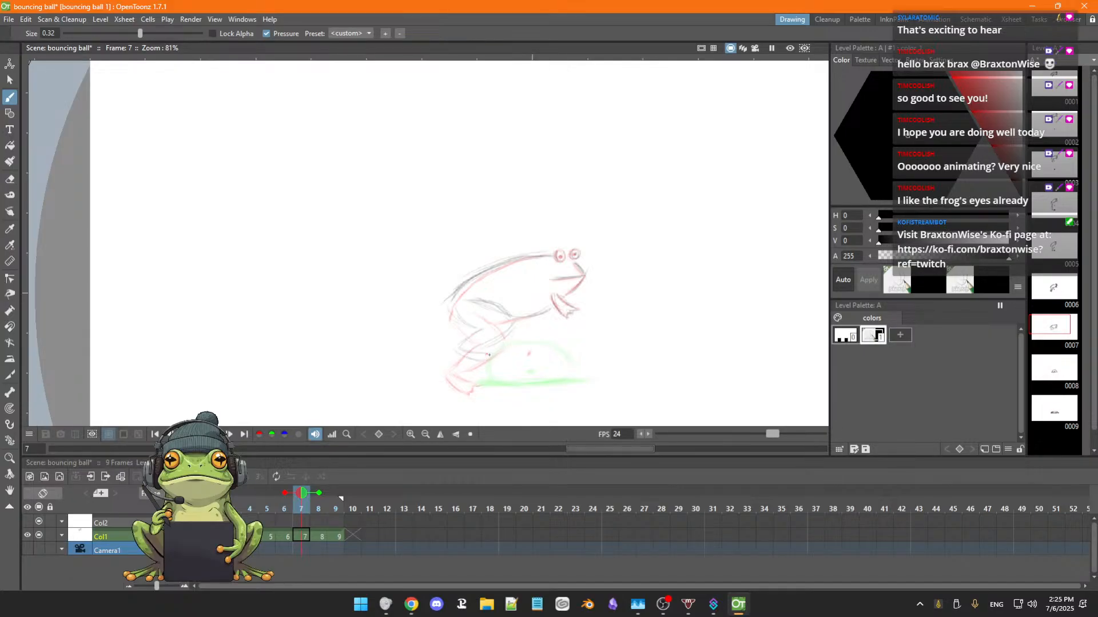
Flip between frames 4 and 7 to compare the frog's falling and landing poses.
key(comma)
key(comma)
key(comma)
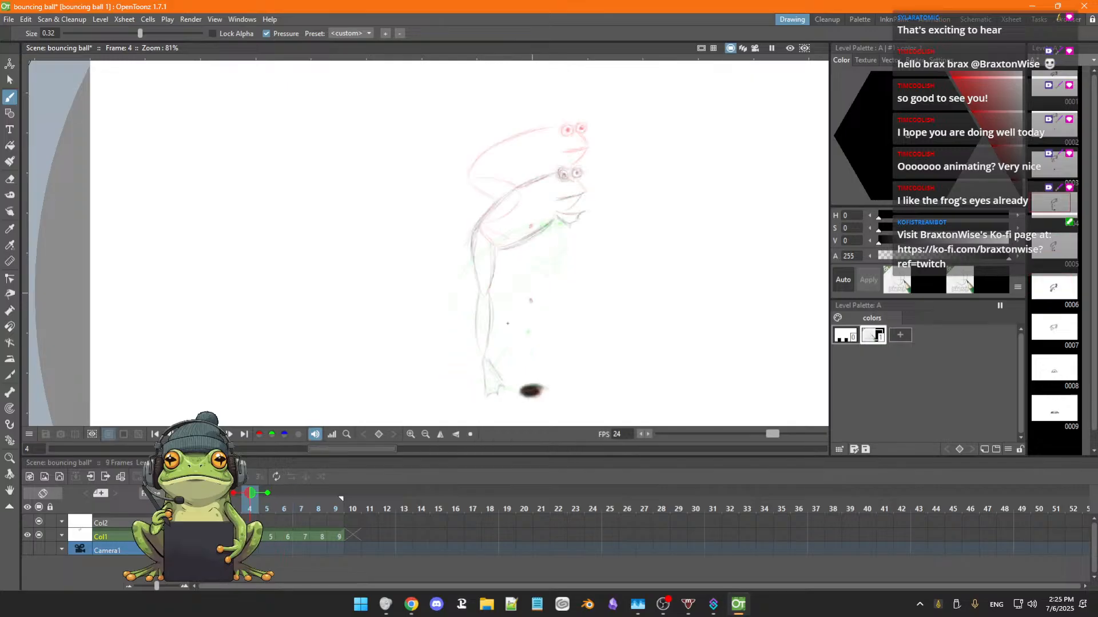
key(period)
key(period)
key(period)
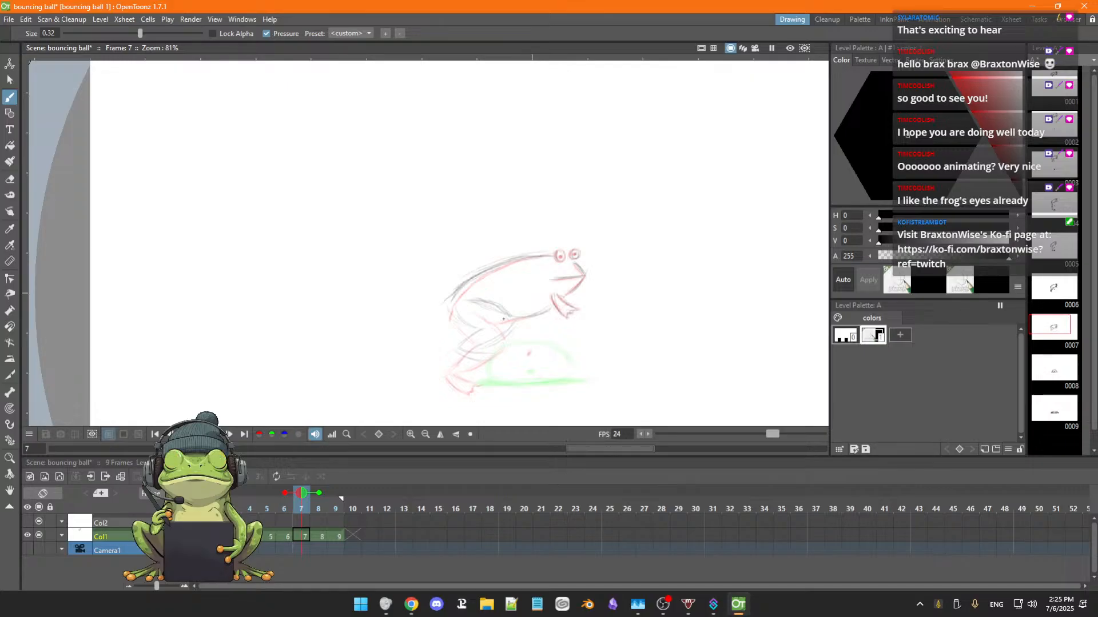
key(comma)
key(comma)
key(period)
key(period)
key(comma)
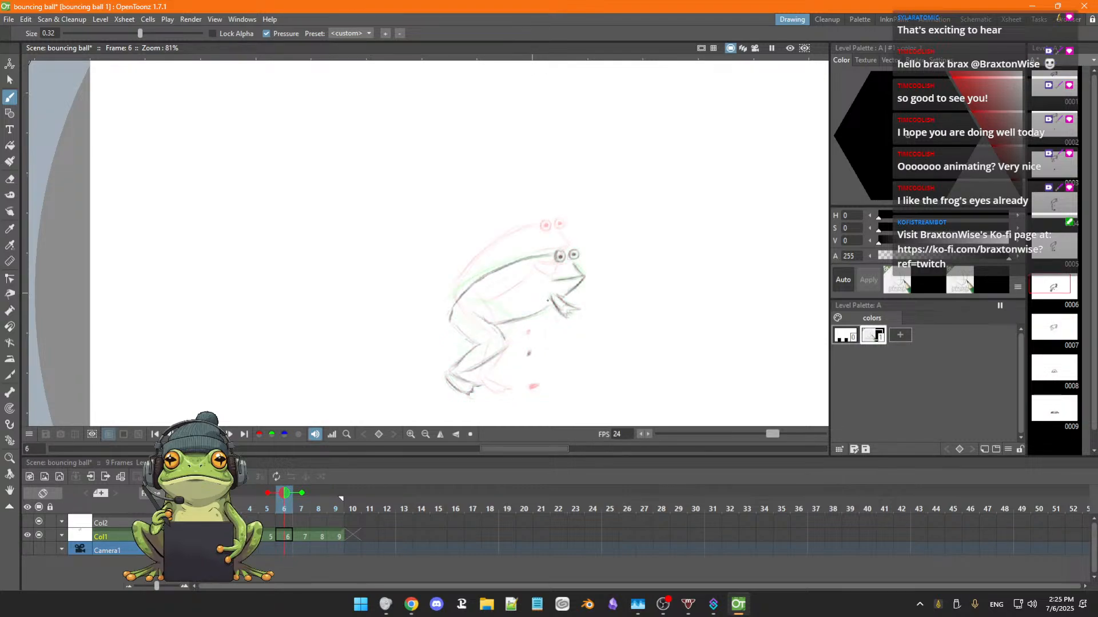
key(period)
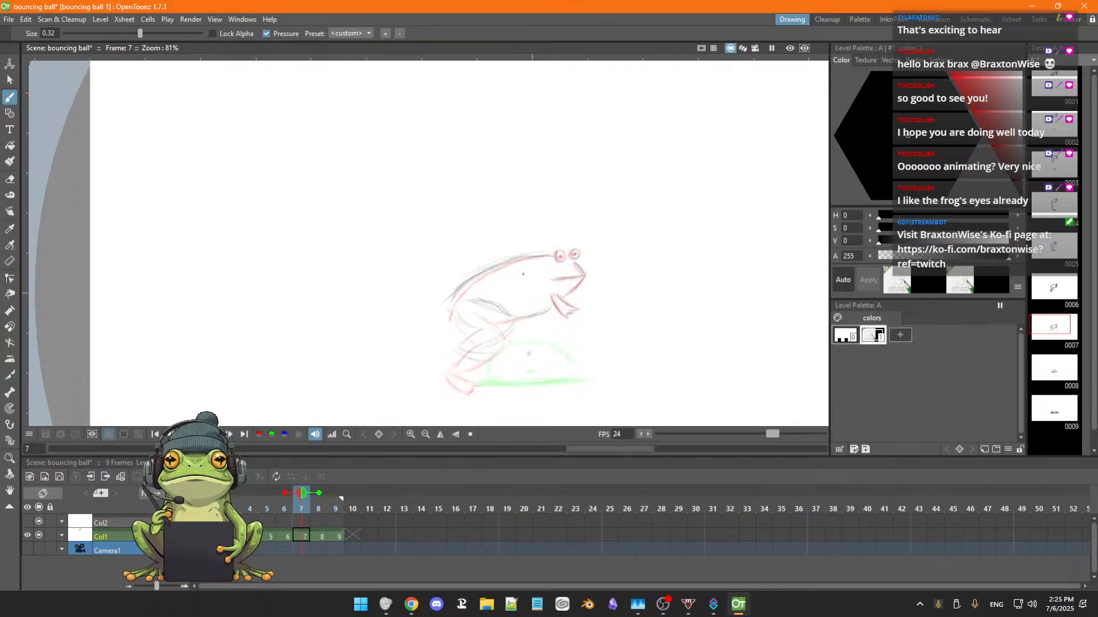
Lasso the frog drawing on frame 7 and move it by about -42 px horizontally and -147 px vertically.
key(s)
mouse_move(489, 236)
mouse_down()
mouse_move(421, 303)
mouse_move(421, 353)
mouse_move(463, 383)
mouse_move(503, 375)
mouse_move(609, 298)
mouse_move(592, 236)
mouse_move(486, 245)
mouse_up()
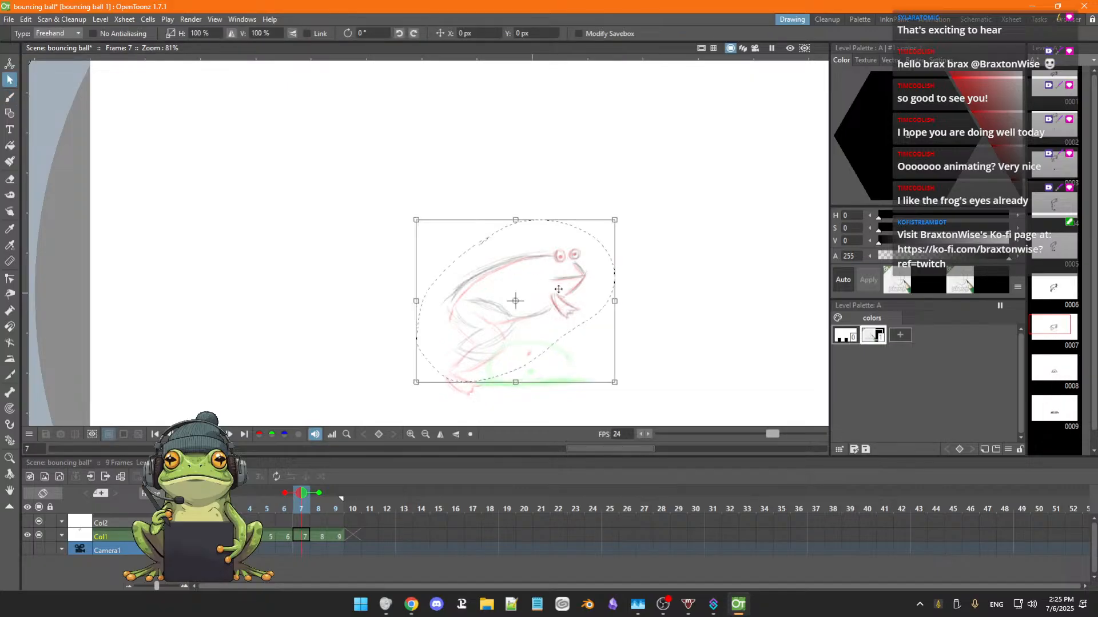
drag(570, 299, 562, 325)
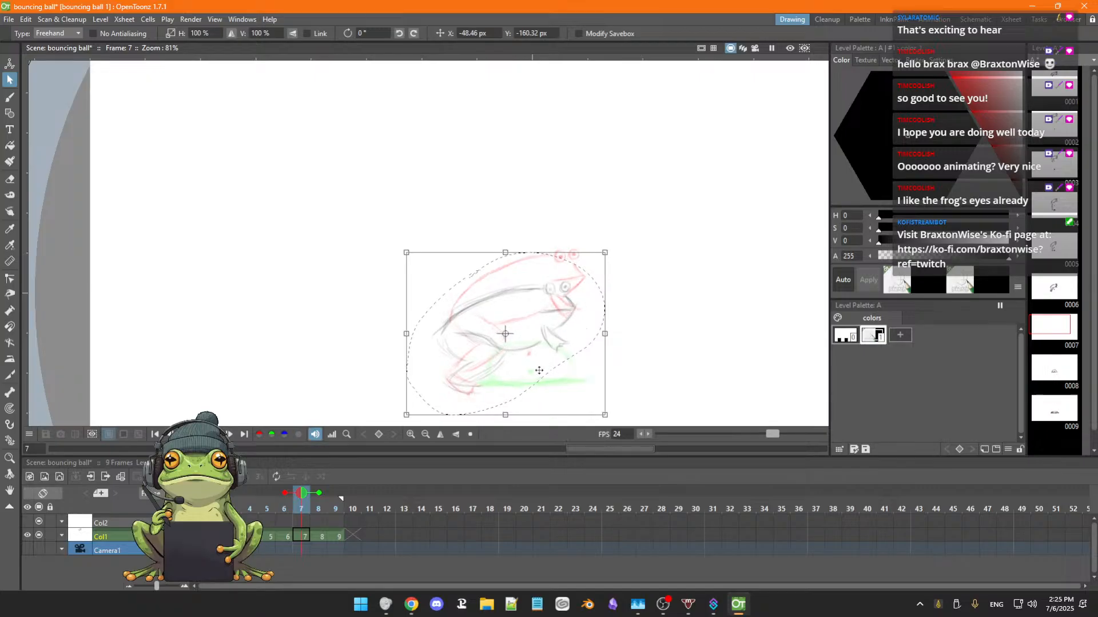
drag(538, 364, 540, 364)
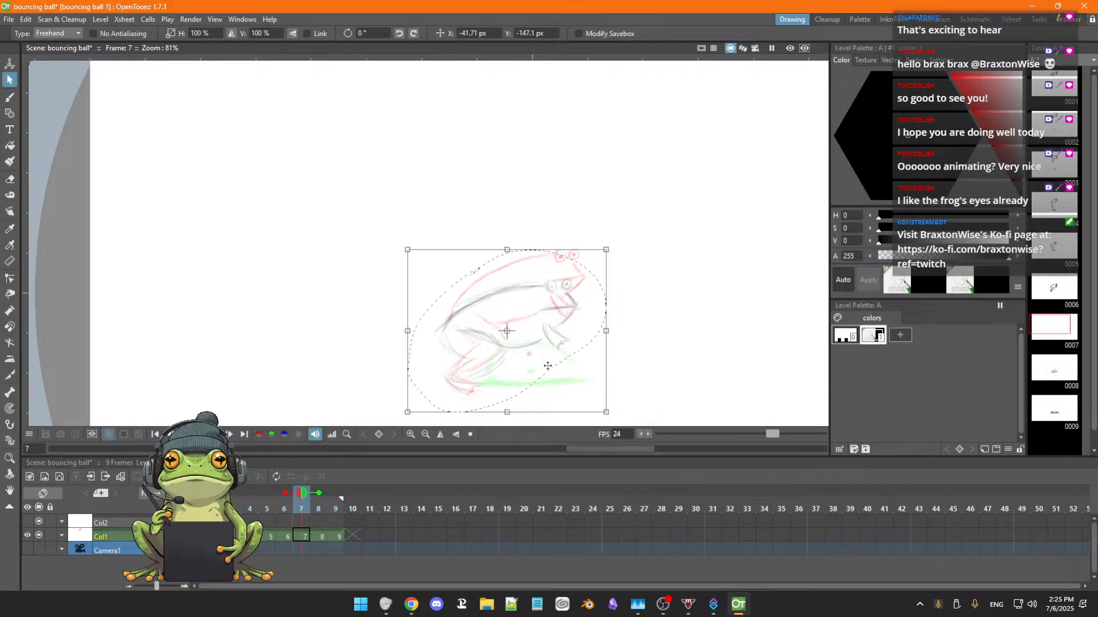
click(666, 364)
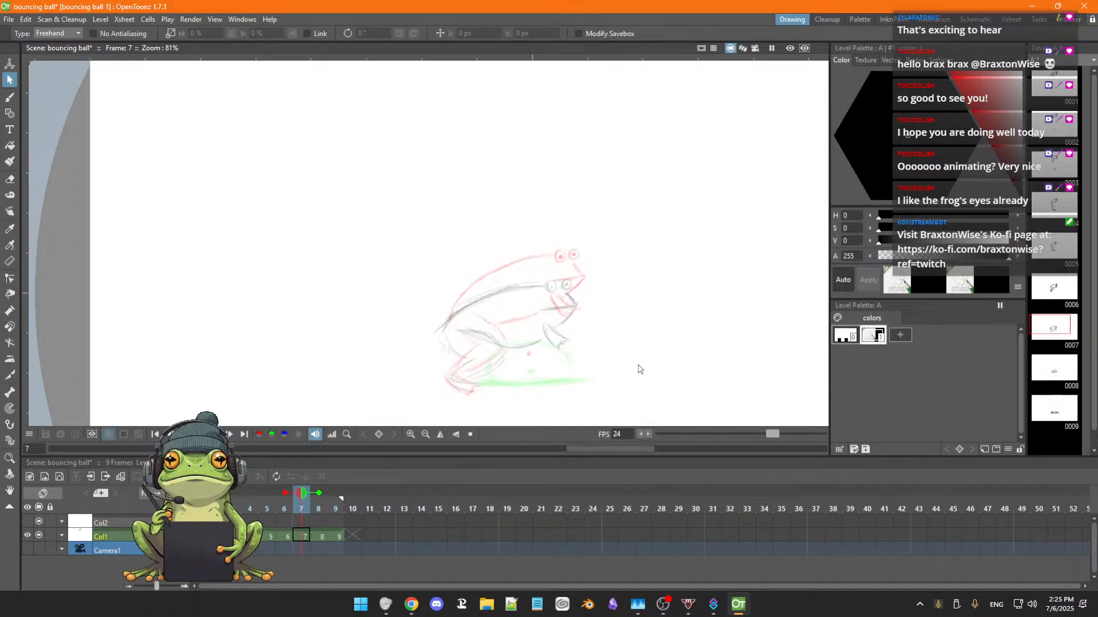
Sketch the frog's lower hind leg on frame 7 with the brush, beneath the lowered body.
key(b)
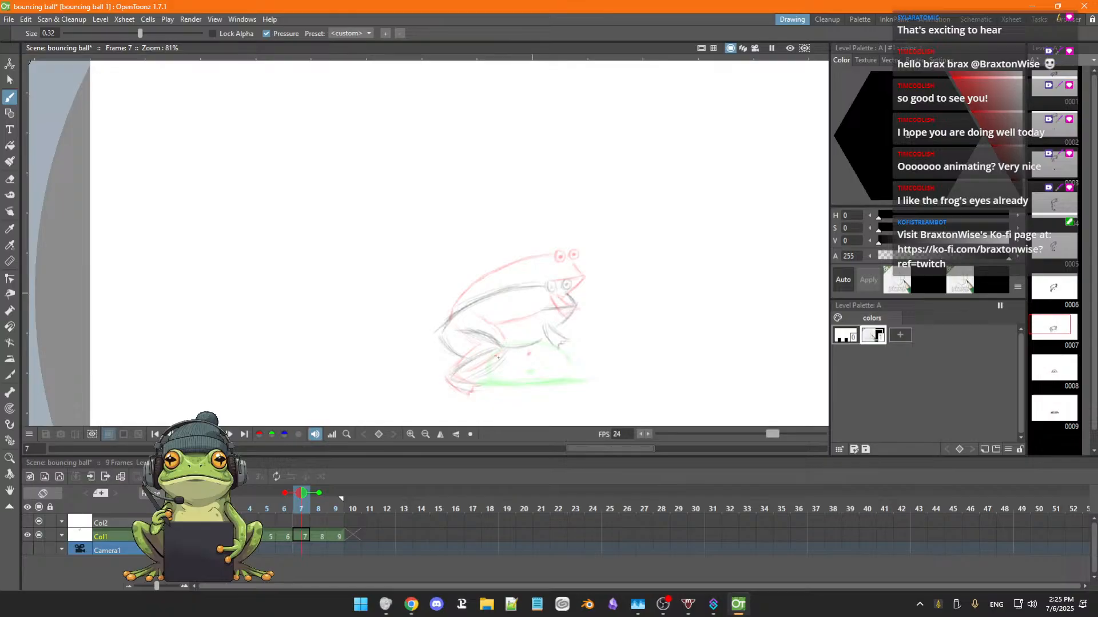
drag(504, 350, 475, 384)
drag(569, 317, 562, 325)
Flip back and forth through the frames from 1 onward to check the frog's fall, ending on frame 8.
key(comma)
key(comma)
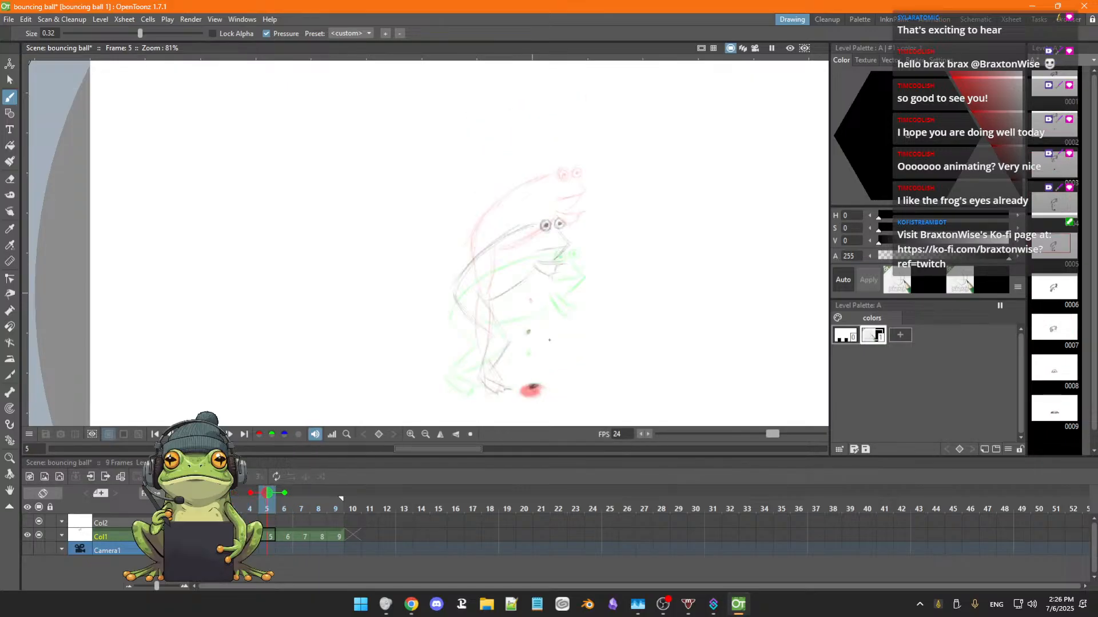
key(period)
key(period)
key(comma)
key(comma)
key(comma)
key(comma)
key(comma)
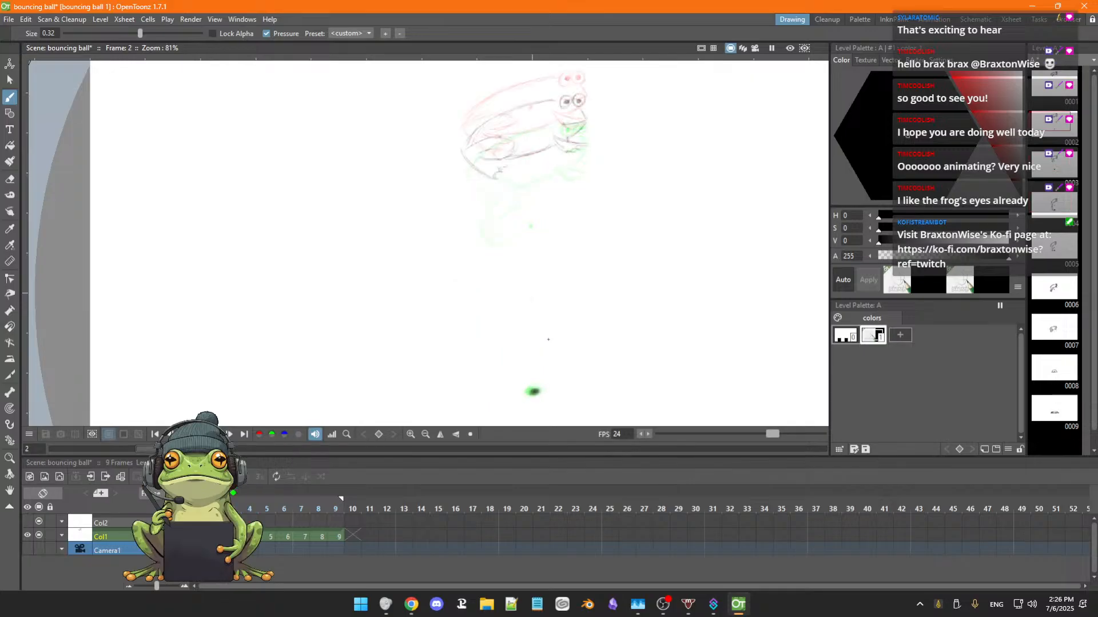
key(period)
key(period)
key(period)
key(period)
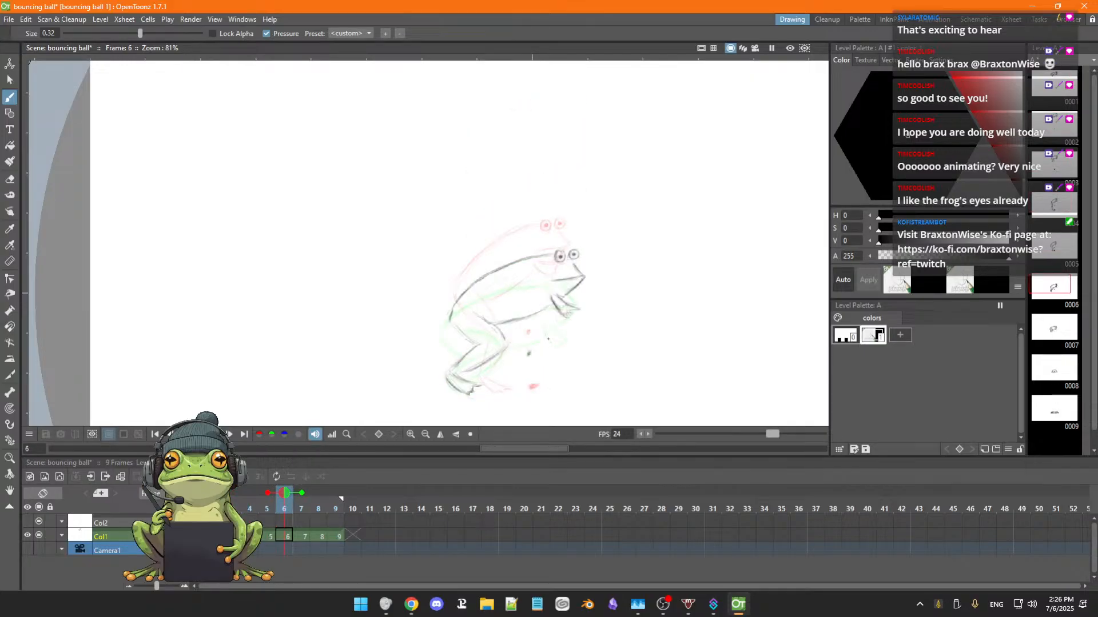
key(comma)
key(comma)
key(comma)
key(comma)
key(comma)
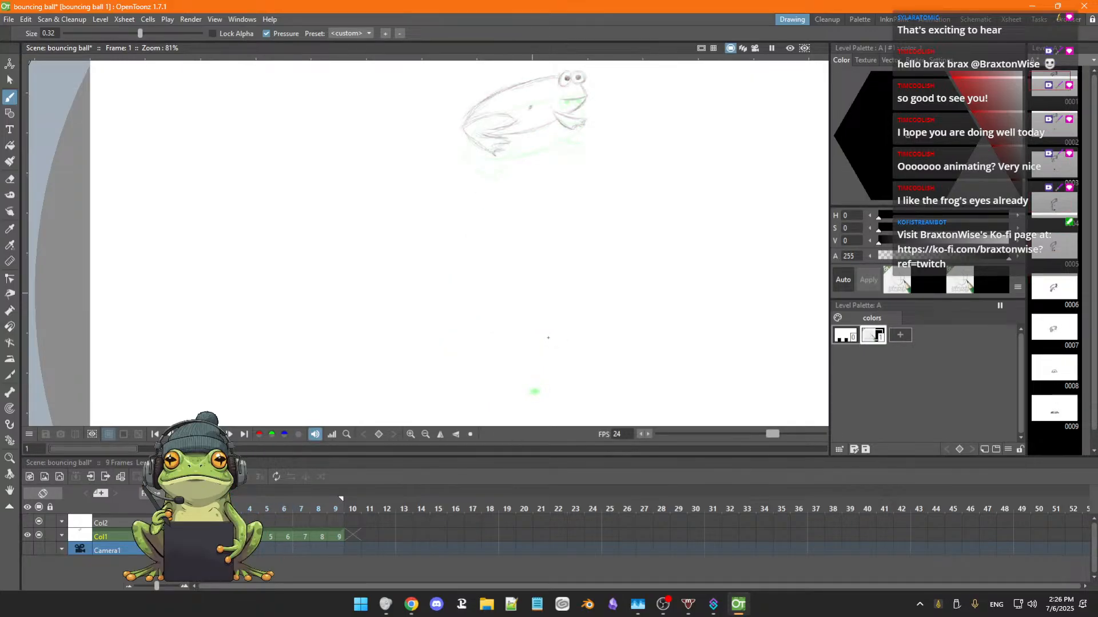
key(period)
key(period)
key(period)
key(period)
key(period)
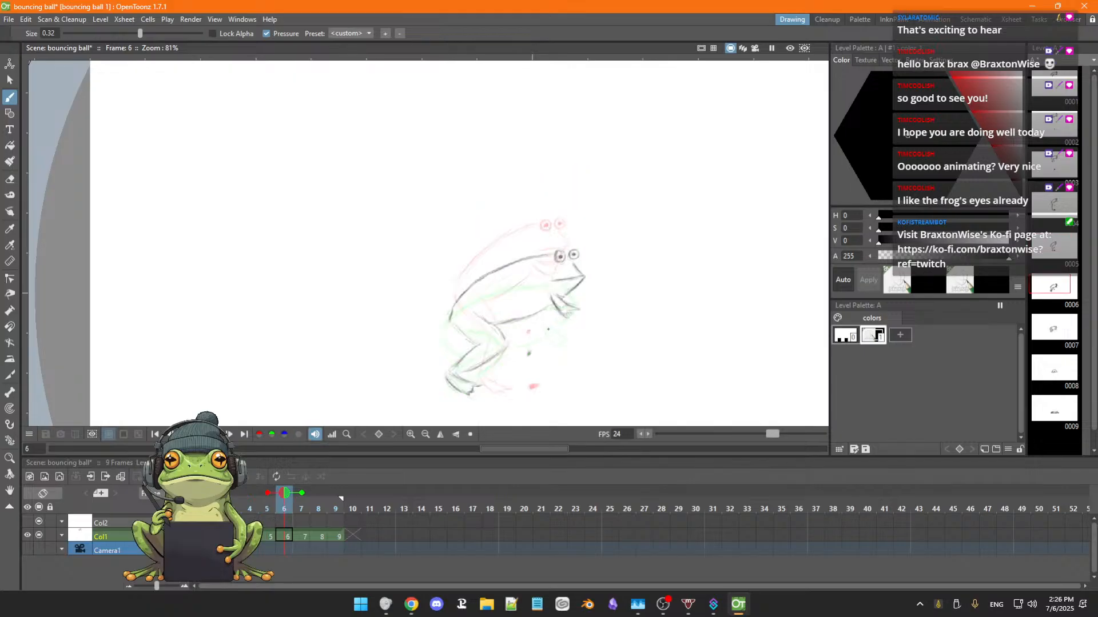
key(comma)
key(comma)
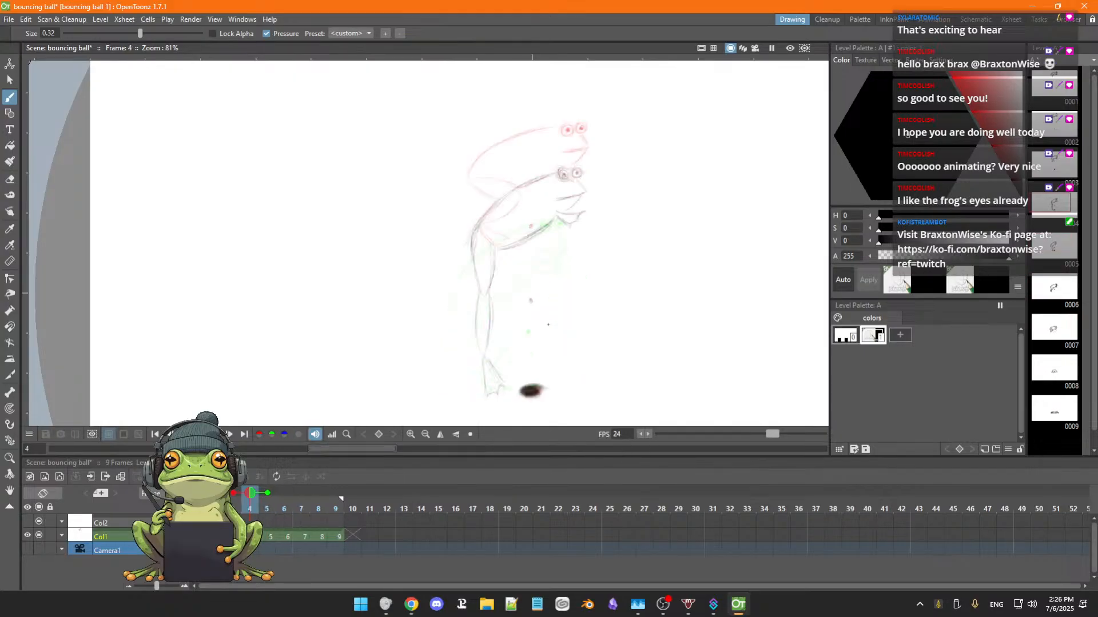
key(period)
key(period)
key(period)
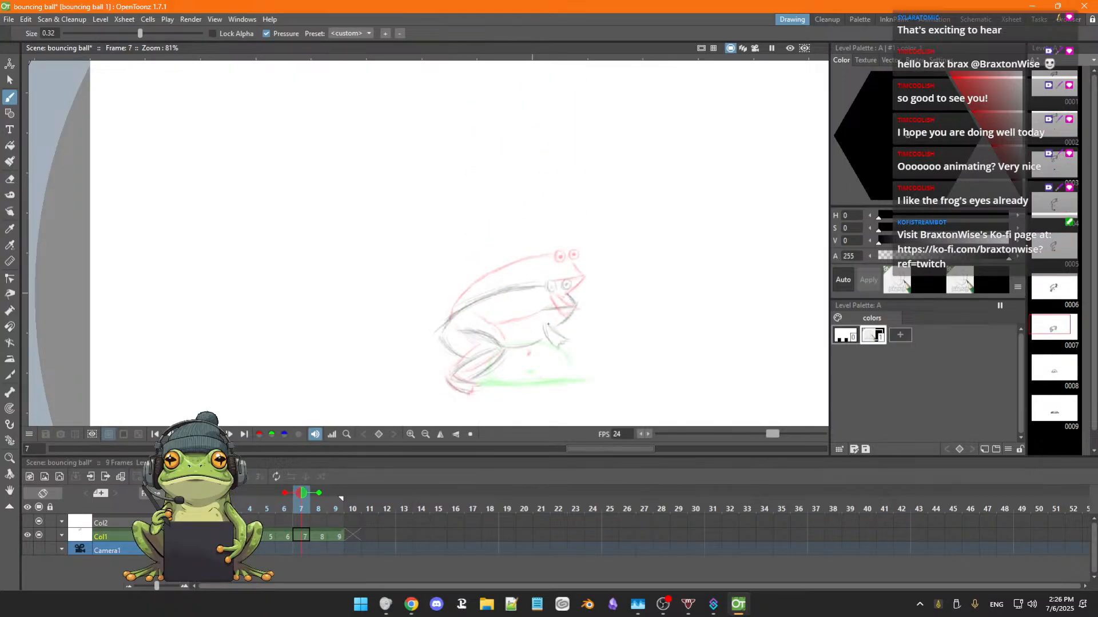
key(period)
key(period)
key(comma)
key(comma)
key(comma)
key(comma)
key(comma)
key(period)
key(period)
key(period)
key(period)
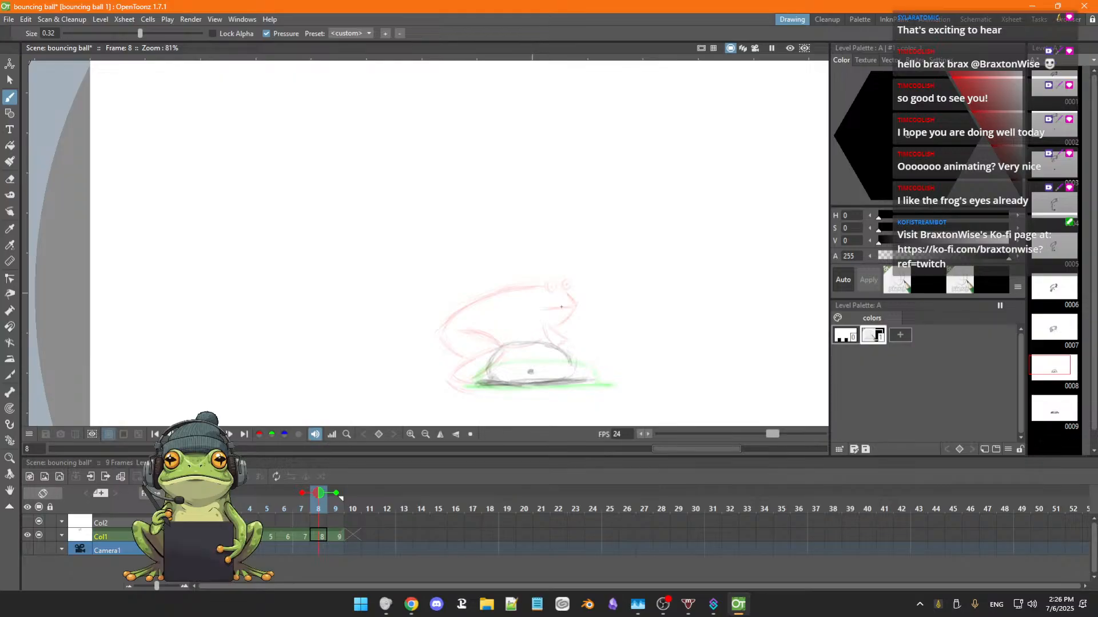
Erase the squashed ball outline and its ground line on frame 8, leaving the small centre mark.
scroll(528, 339, up, 1)
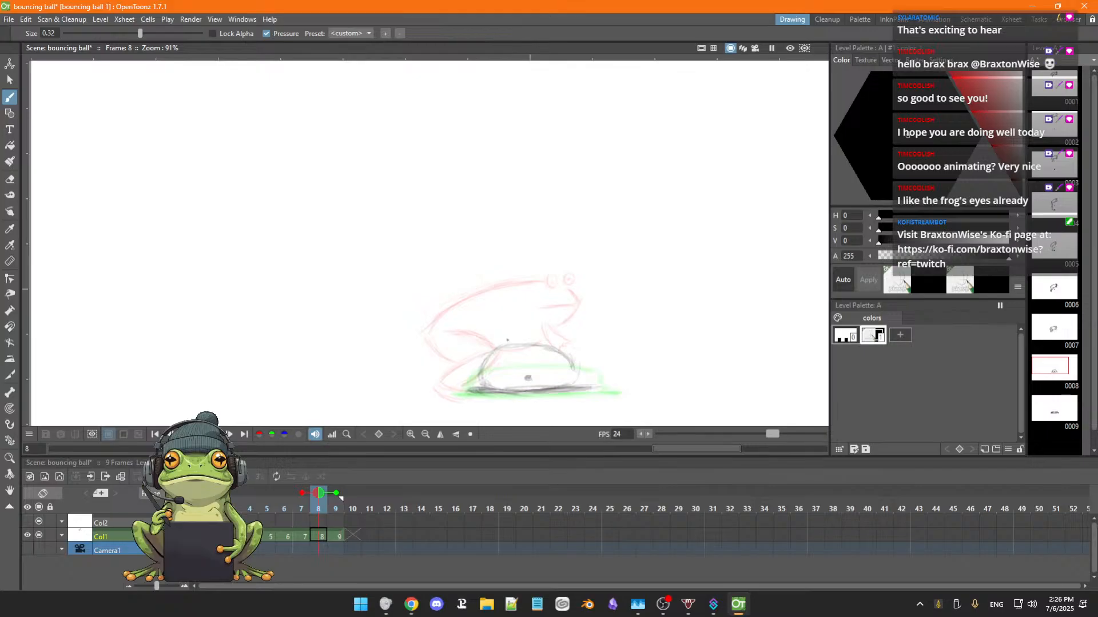
key(a)
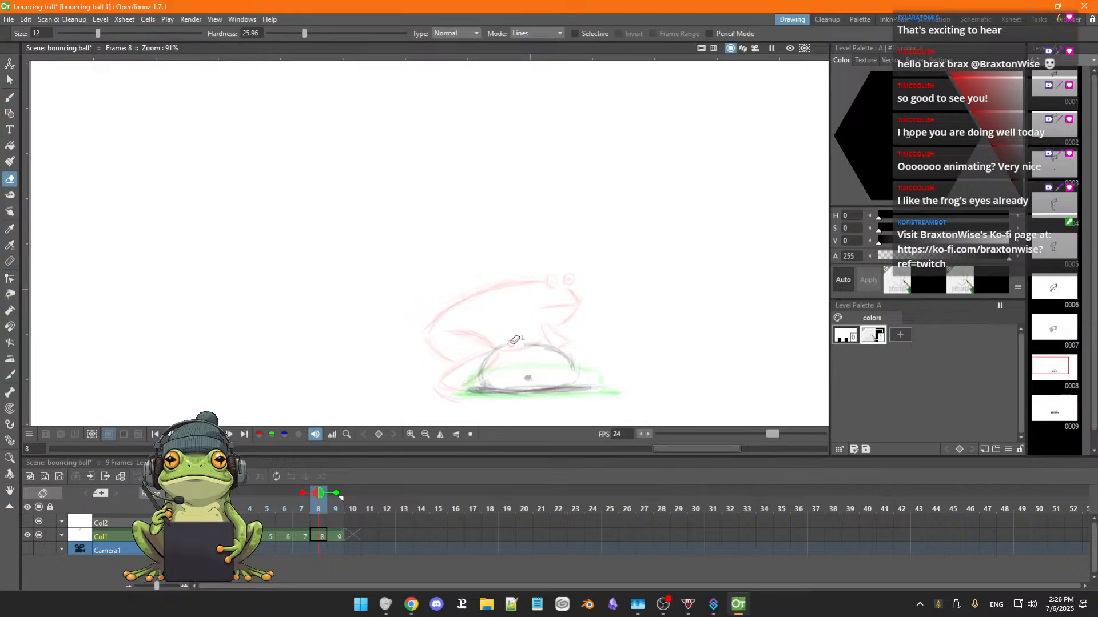
mouse_move(523, 345)
mouse_down()
mouse_move(475, 373)
mouse_move(486, 357)
mouse_move(483, 383)
mouse_move(518, 382)
mouse_move(458, 391)
mouse_move(595, 388)
mouse_move(498, 394)
mouse_up()
mouse_move(573, 367)
mouse_down()
mouse_move(525, 343)
mouse_move(552, 346)
mouse_move(566, 365)
mouse_move(576, 348)
mouse_move(566, 353)
mouse_move(581, 375)
mouse_up()
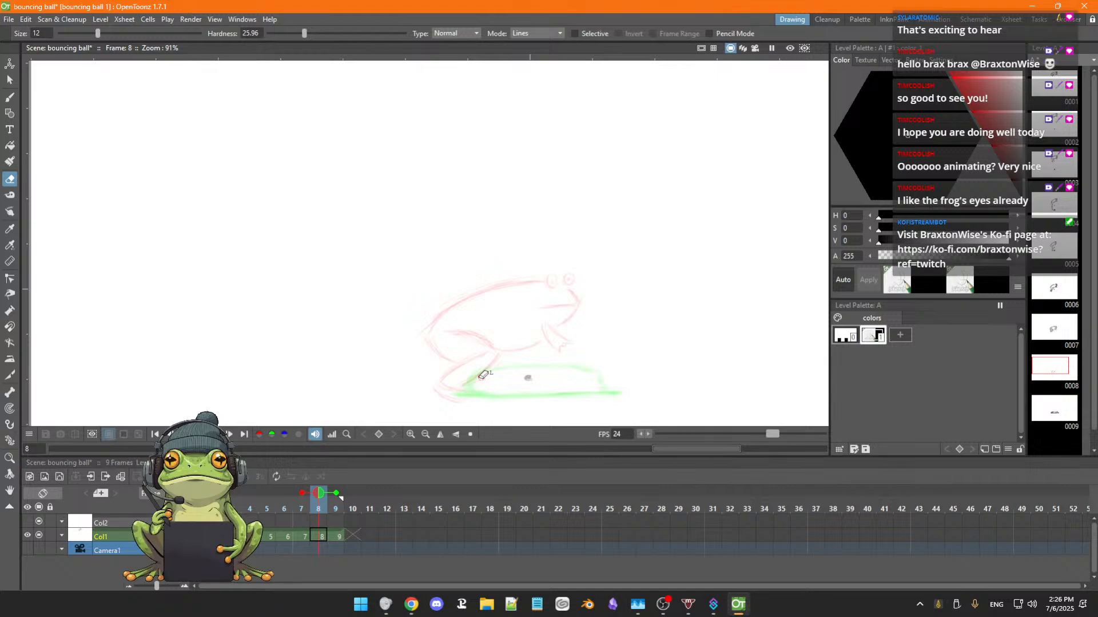
Sketch the crouching frog on frame 8 over the previous pose, with its back, hind leg, arm, belly, mouth and eyes.
key(b)
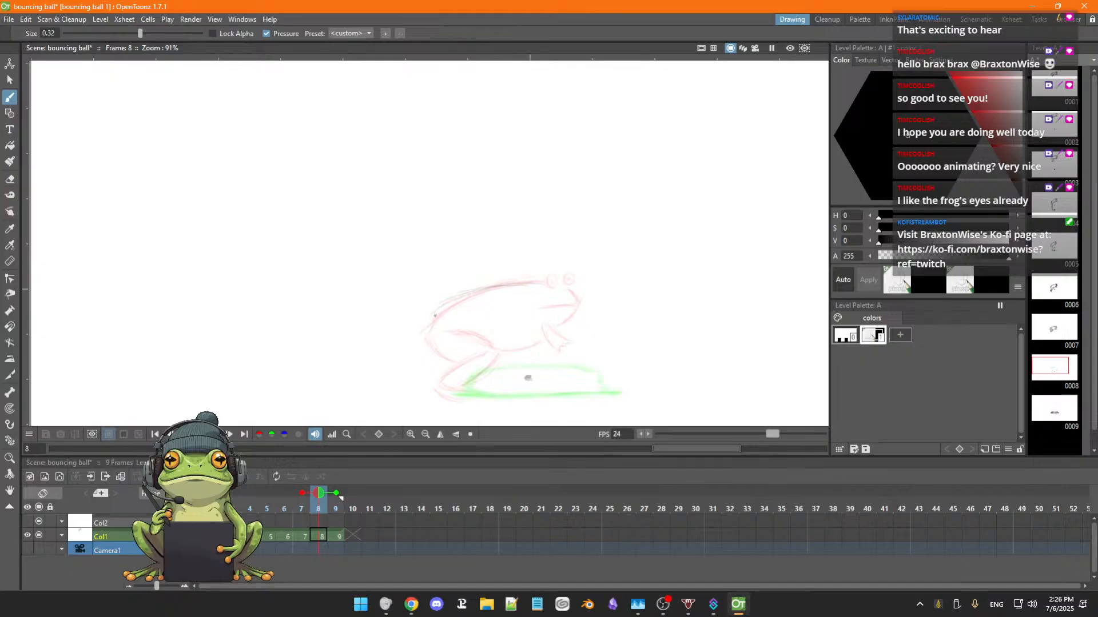
mouse_move(431, 314)
mouse_down()
mouse_move(474, 291)
mouse_move(485, 290)
mouse_move(443, 305)
mouse_move(534, 286)
mouse_move(484, 287)
mouse_move(549, 283)
mouse_up()
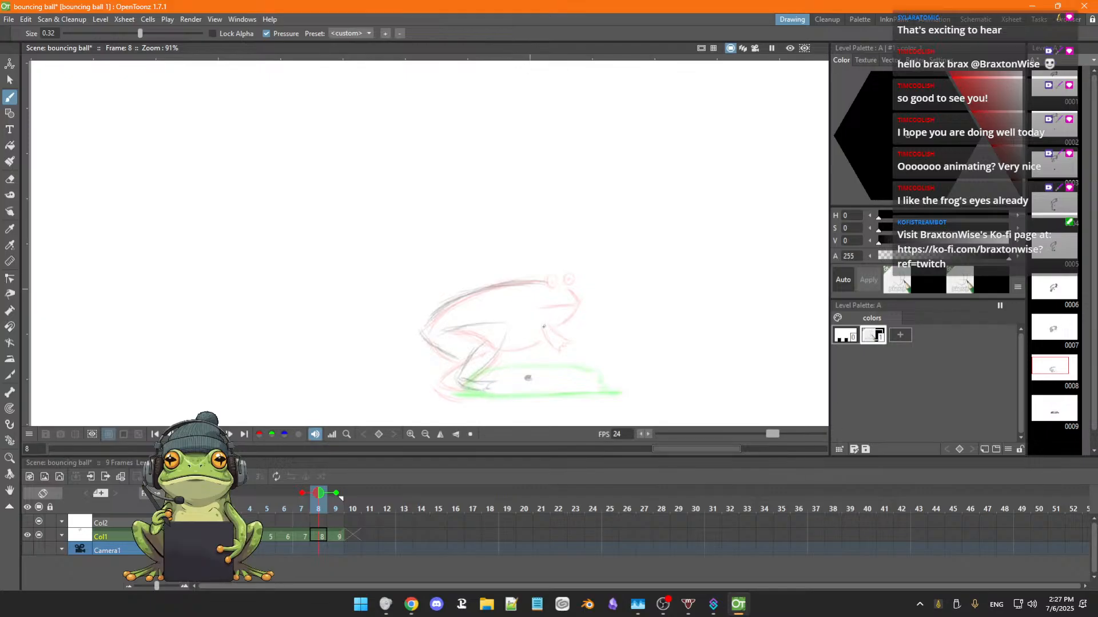
drag(548, 325, 563, 339)
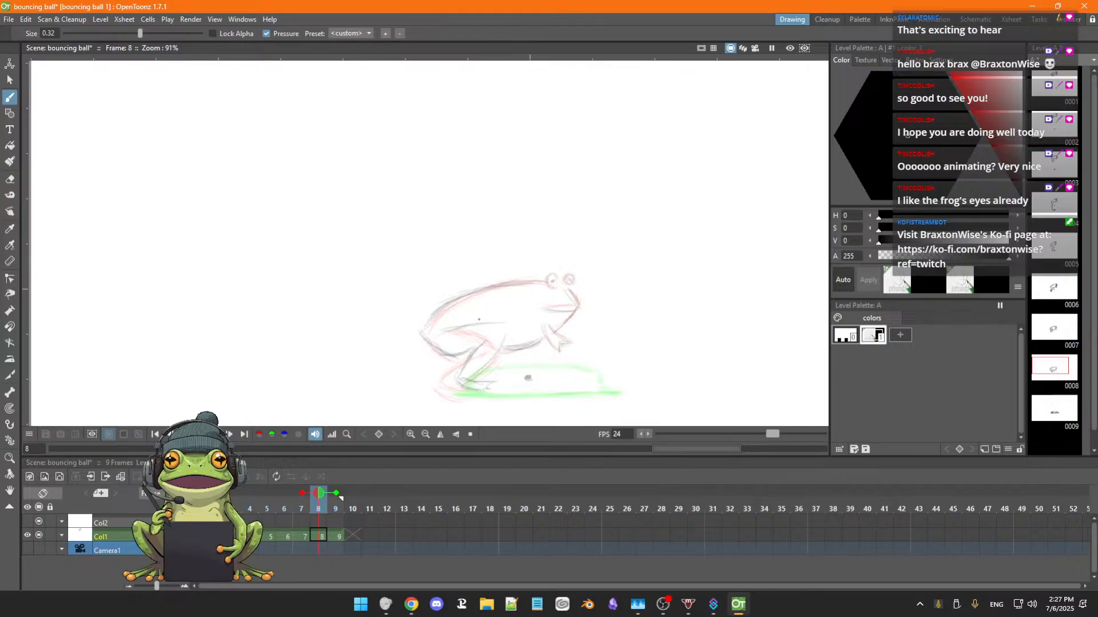
Lasso the frog on frame 8 and move it by about 15 px horizontally and -43 px vertically.
key(s)
mouse_move(455, 275)
mouse_down()
mouse_move(409, 303)
mouse_move(411, 361)
mouse_move(429, 386)
mouse_up()
key(b)
key(s)
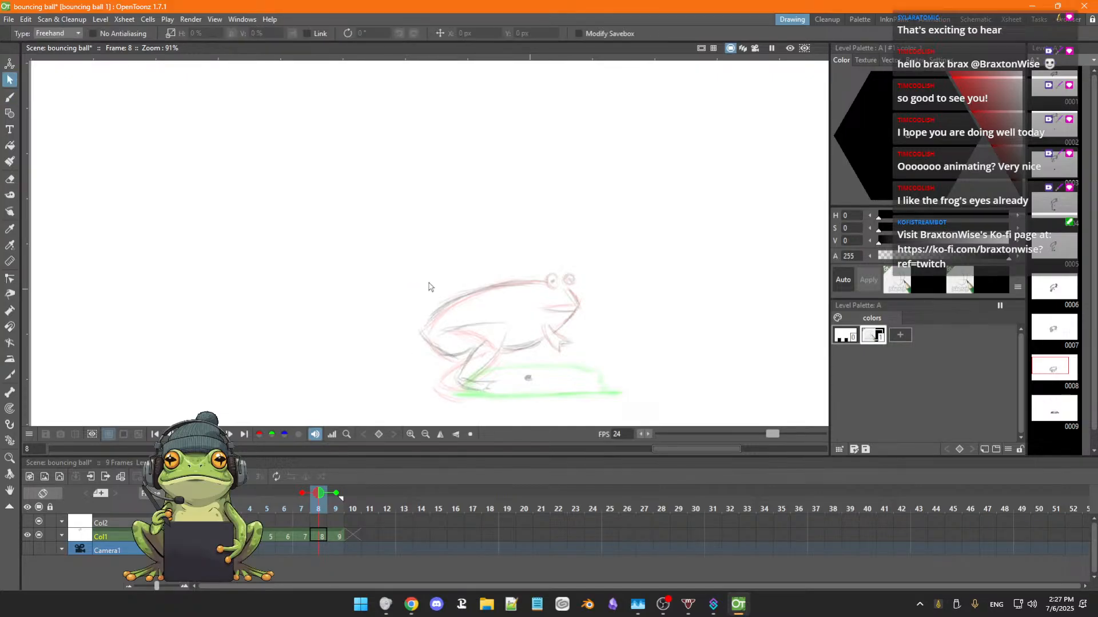
mouse_move(430, 285)
mouse_down()
mouse_move(413, 360)
mouse_move(456, 404)
mouse_move(509, 397)
mouse_move(525, 366)
mouse_move(557, 359)
mouse_move(600, 310)
mouse_move(577, 260)
mouse_move(486, 264)
mouse_up()
mouse_move(550, 318)
mouse_down()
mouse_move(553, 354)
mouse_move(556, 330)
mouse_up()
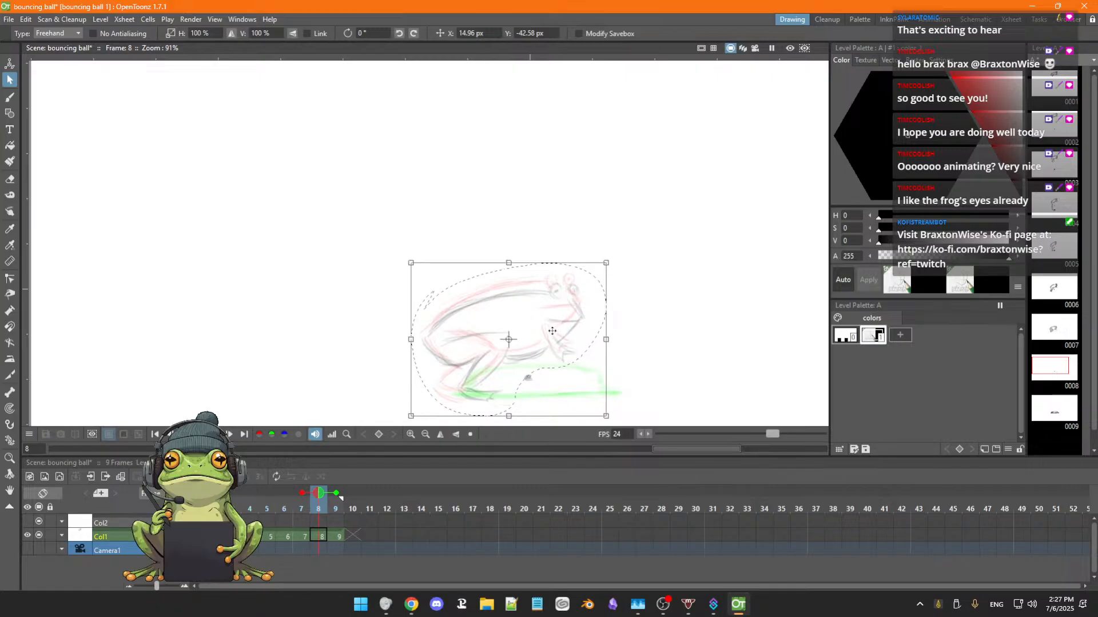
click(628, 342)
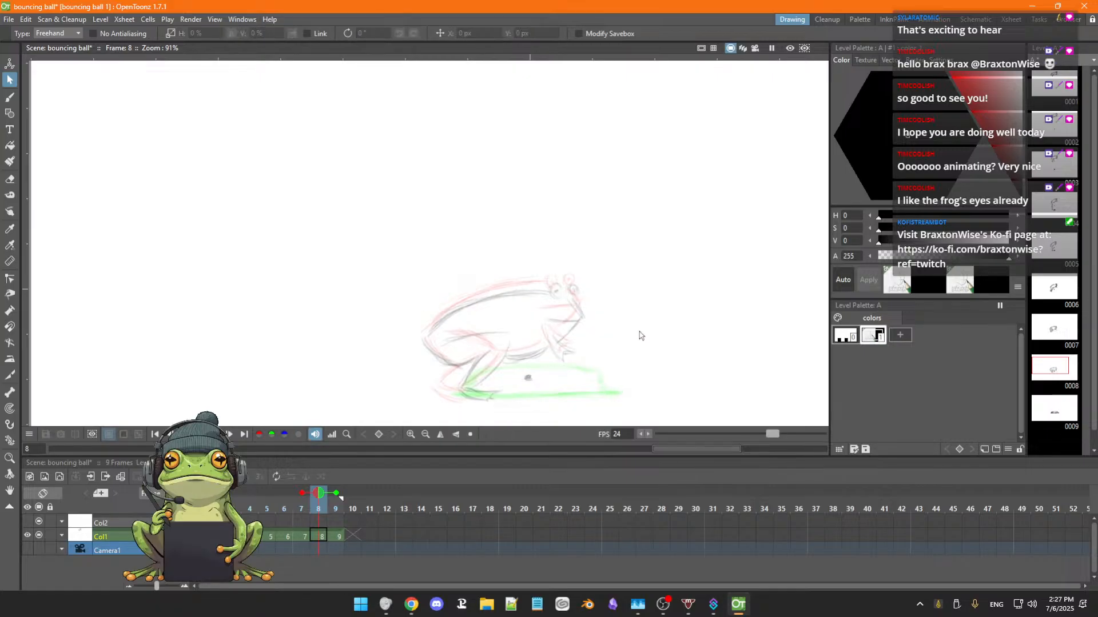
View the whole canvas and flip through the neighbouring frames to check how the frog's crouch on frame 8 reads.
scroll(615, 338, down, 5)
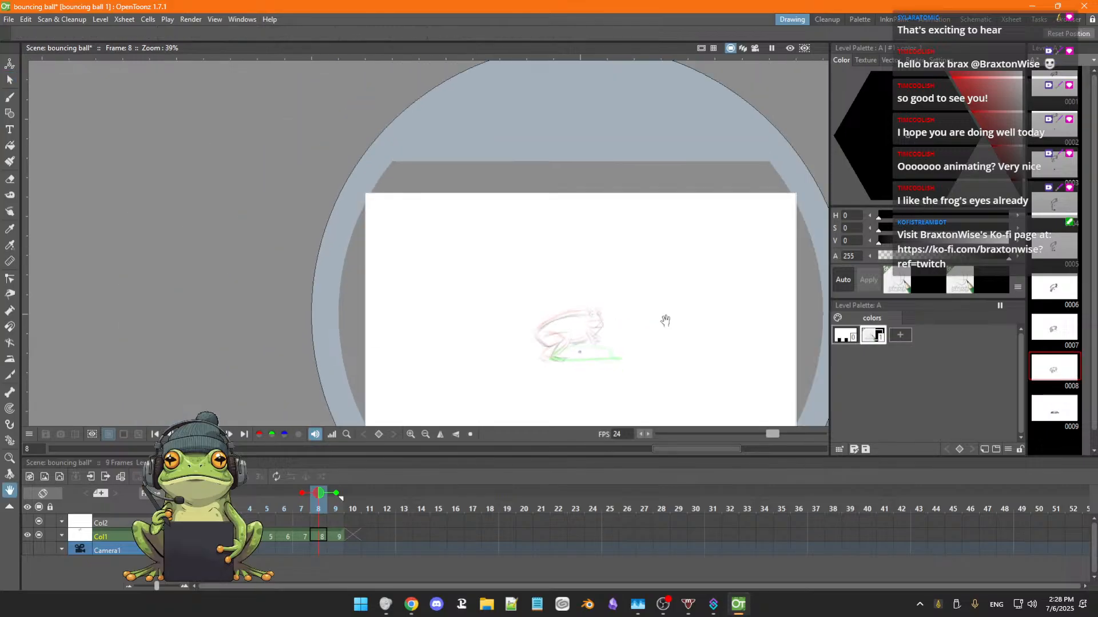
key(space)
drag(661, 318, 599, 283)
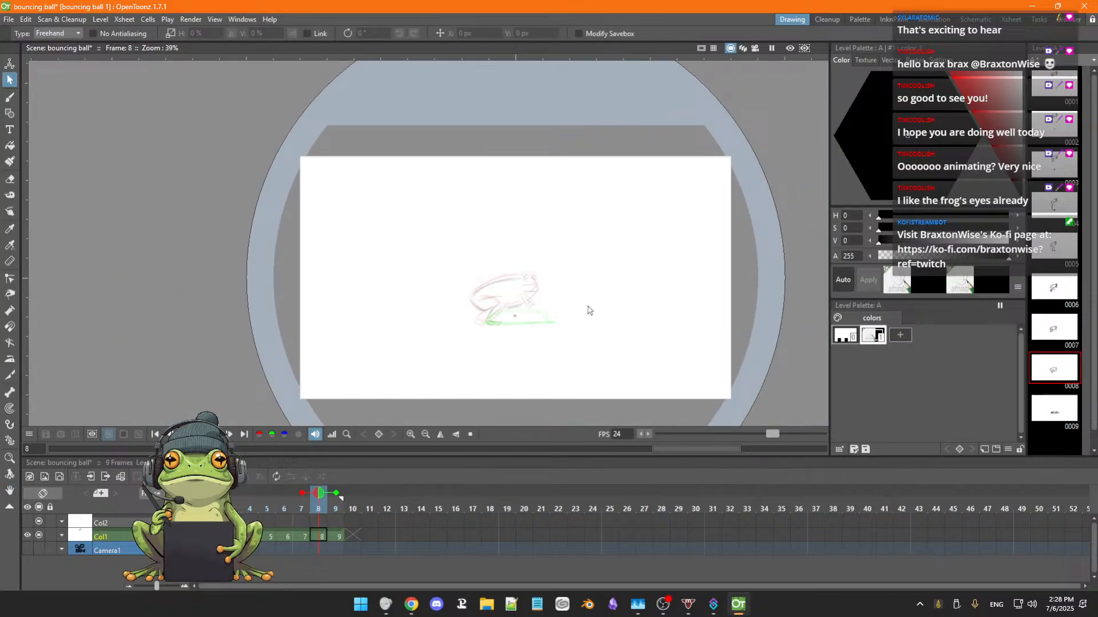
key(comma)
key(comma)
key(comma)
key(comma)
key(period)
key(period)
key(period)
key(period)
key(comma)
key(comma)
key(period)
key(period)
key(comma)
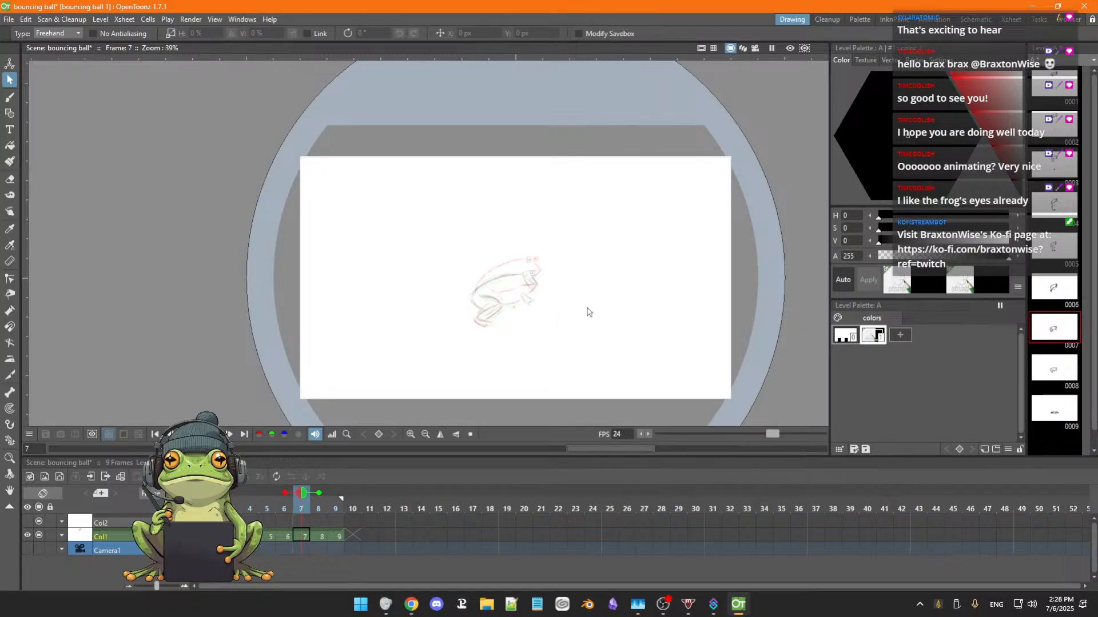
key(period)
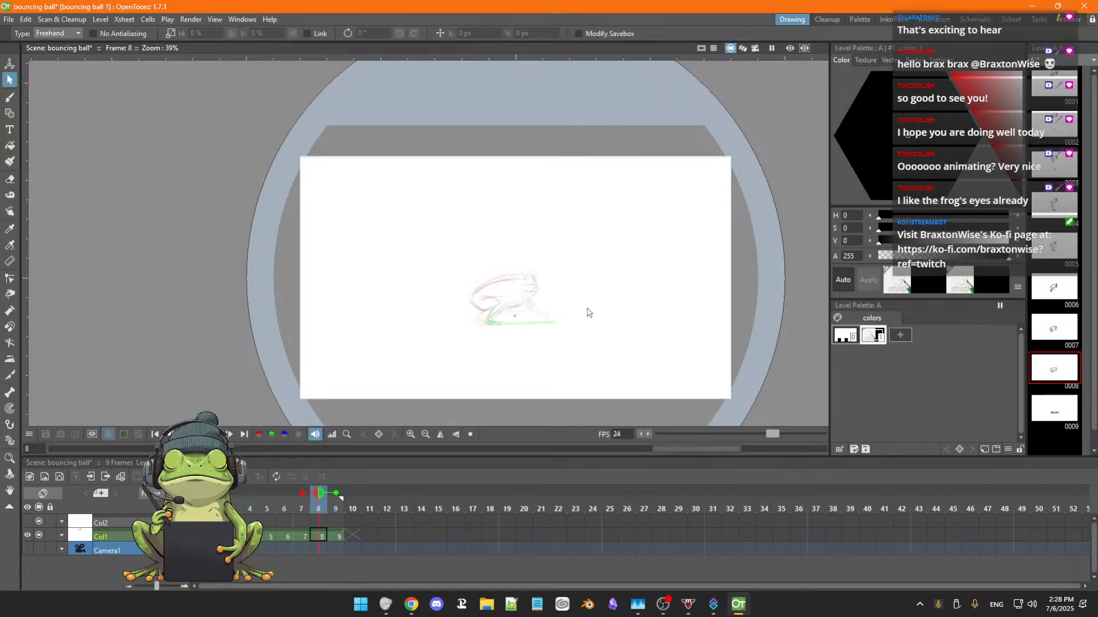
key(period)
key(comma)
key(period)
key(comma)
Erase the frog's lower hind leg and foot on frame 8.
scroll(586, 314, up, 2)
scroll(586, 314, up, 2)
key(space)
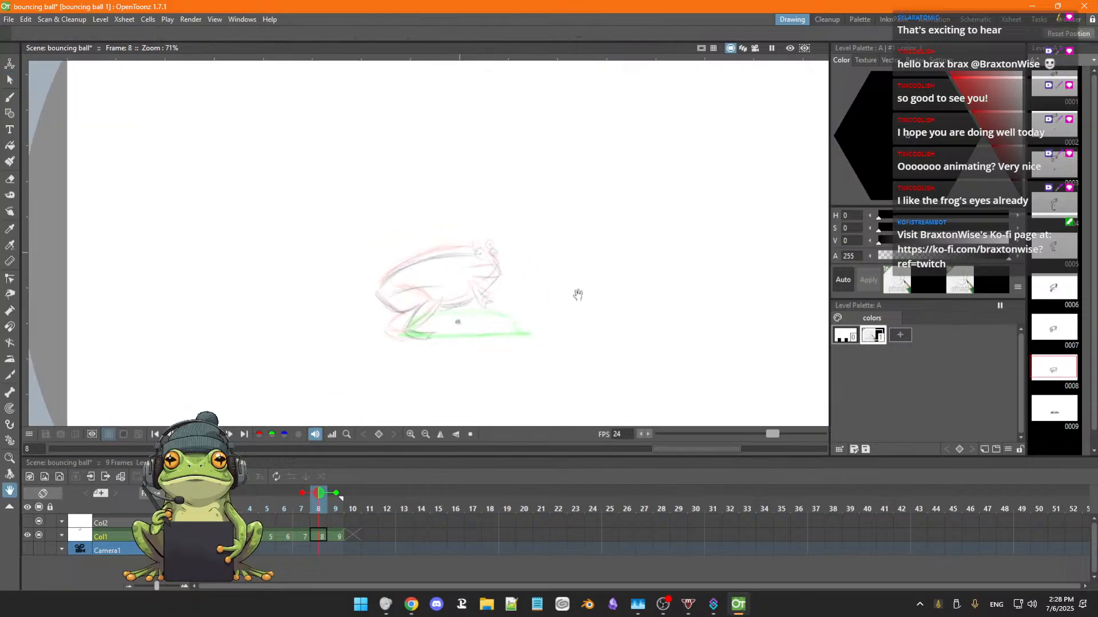
drag(559, 306, 737, 282)
drag(662, 287, 672, 296)
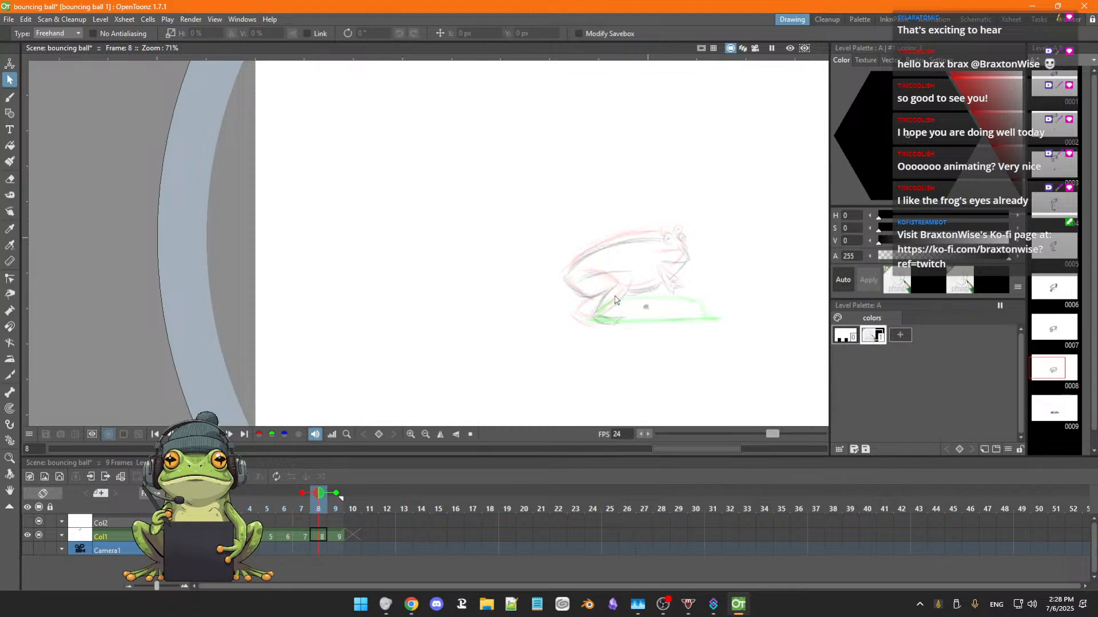
key(a)
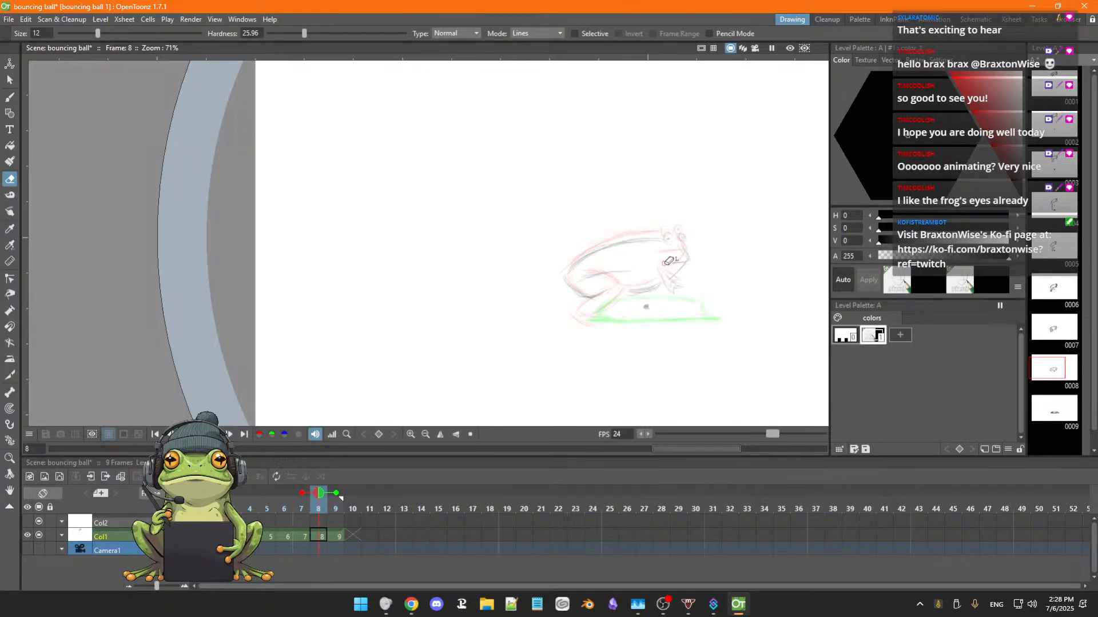
Lasso the remaining frog drawing on frame 8 and move it by about -10 px horizontally and -49 px vertically.
key(s)
mouse_move(601, 223)
mouse_down()
mouse_move(577, 233)
mouse_move(534, 289)
mouse_move(564, 328)
mouse_move(650, 334)
mouse_move(661, 328)
mouse_move(632, 314)
mouse_move(643, 302)
mouse_move(685, 301)
mouse_move(710, 257)
mouse_move(669, 200)
mouse_move(578, 237)
mouse_up()
drag(660, 271, 662, 281)
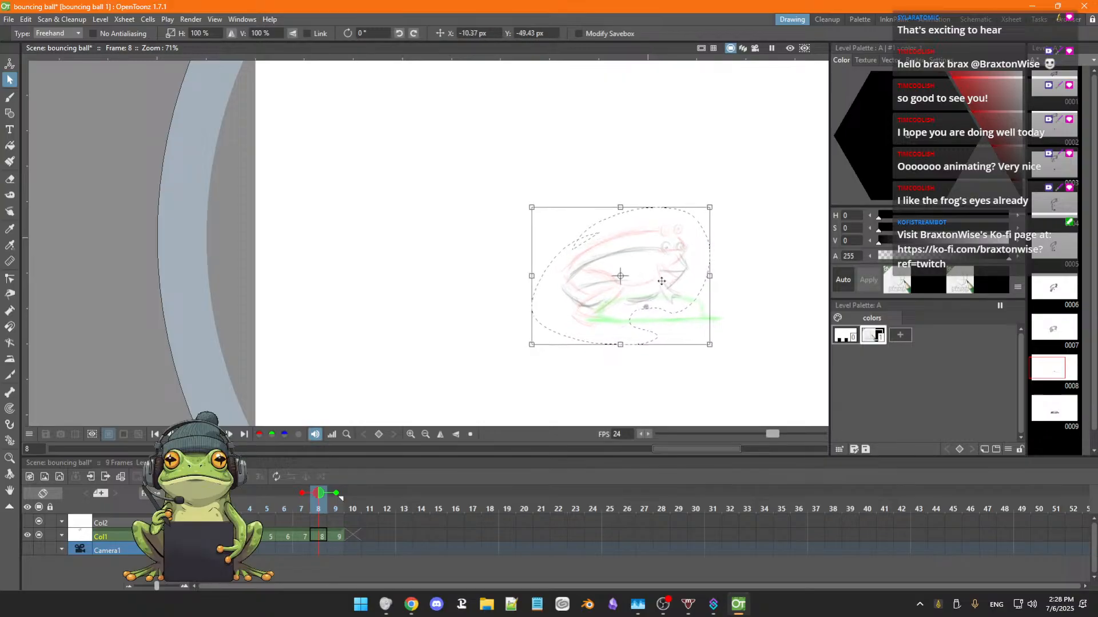
click(673, 371)
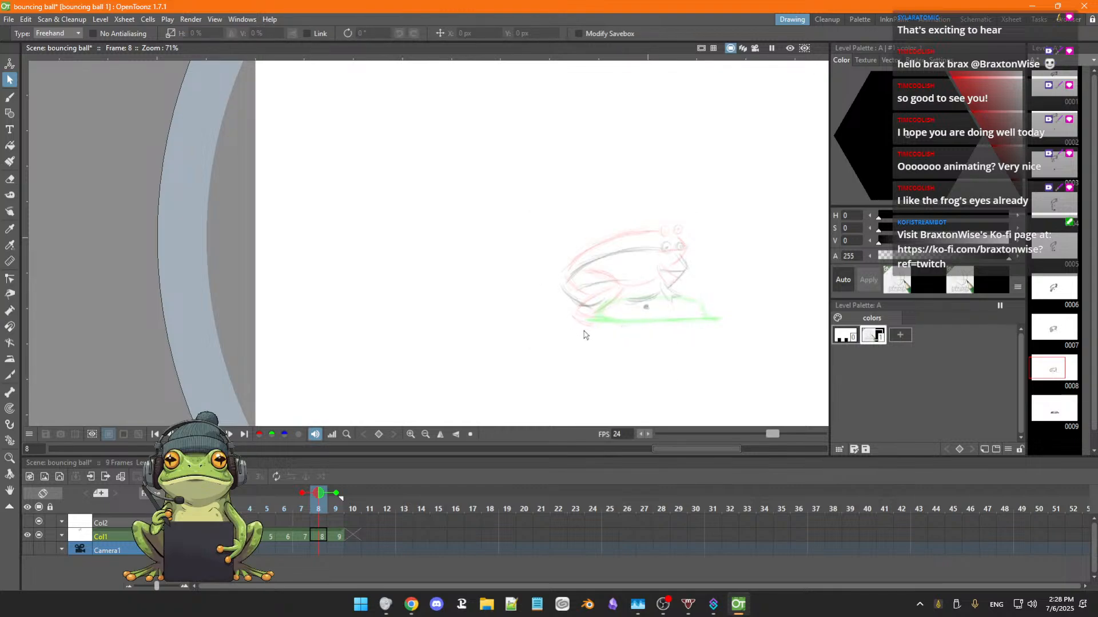
Clear the stray selection by the frog's leg on frame 8 and undo the last move of the frog drawing.
drag(611, 299, 610, 297)
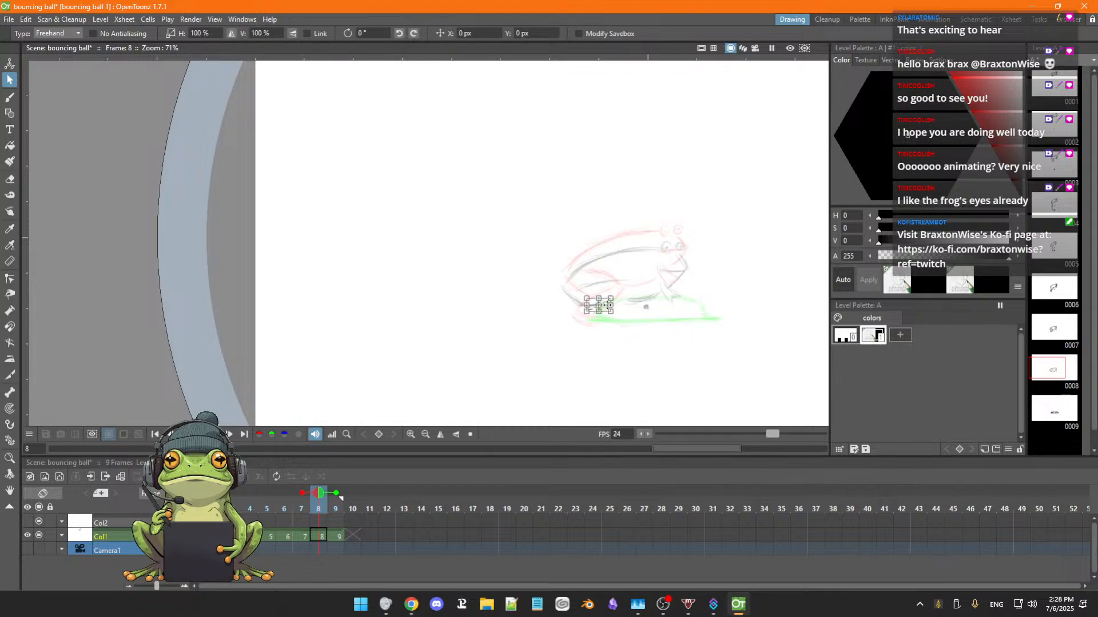
key(ctrl+z)
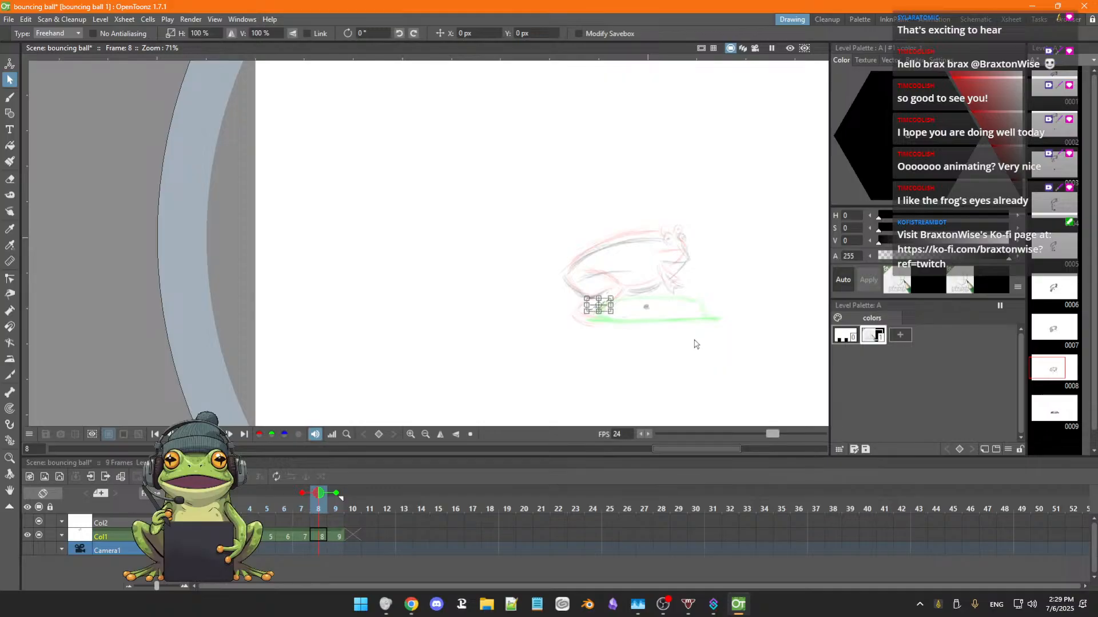
click(619, 351)
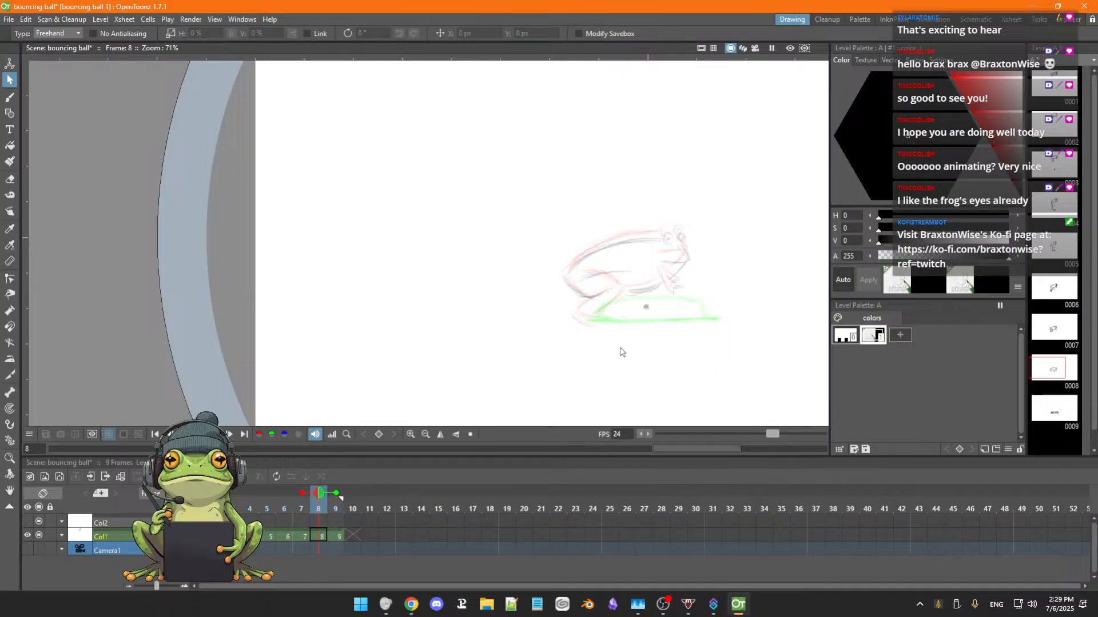
key(b)
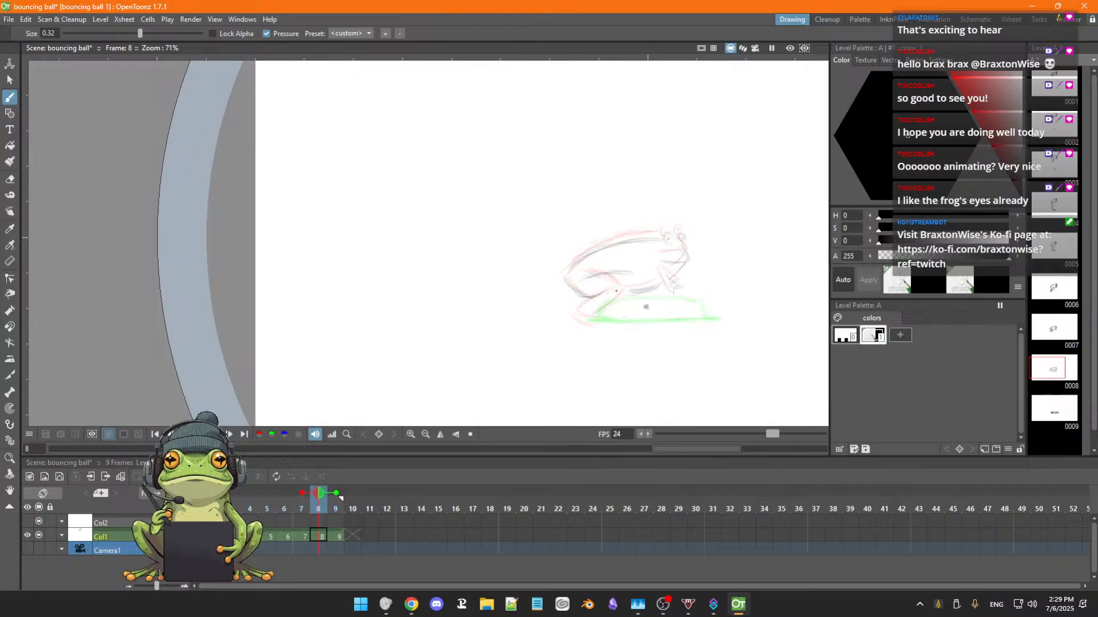
Lasso the frog on frame 8, move it by about -8 px horizontally and -62 px vertically, and redraw its hind leg and foot.
key(s)
mouse_move(587, 233)
mouse_down()
mouse_move(541, 284)
mouse_move(565, 313)
mouse_move(593, 319)
mouse_move(658, 297)
mouse_move(690, 308)
mouse_move(731, 258)
mouse_move(681, 201)
mouse_move(537, 243)
mouse_up()
drag(685, 263, 691, 273)
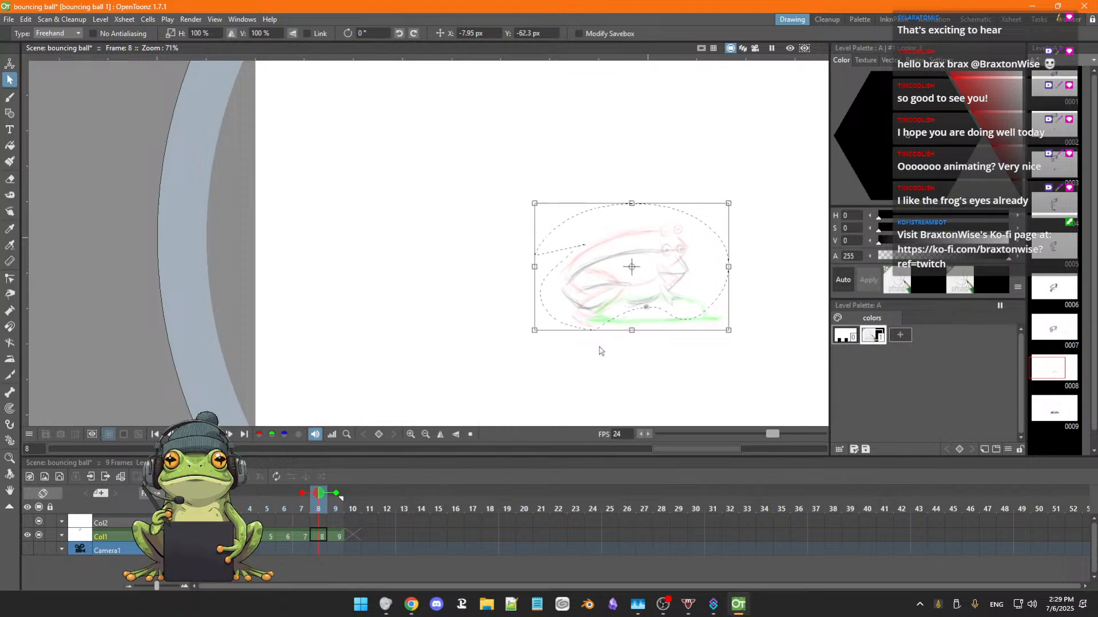
click(606, 363)
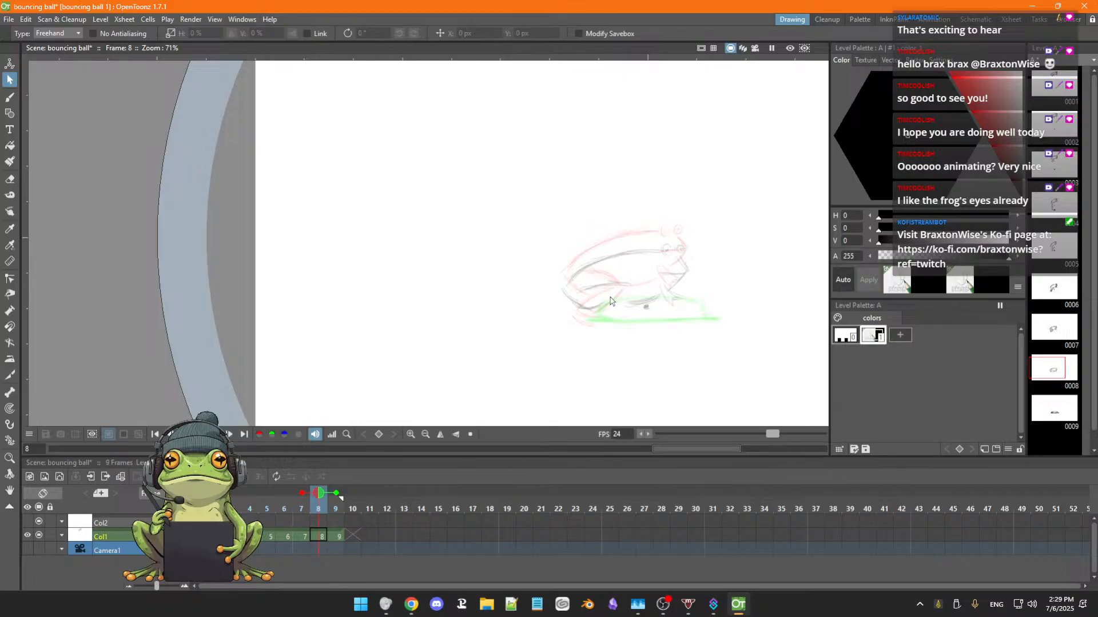
key(b)
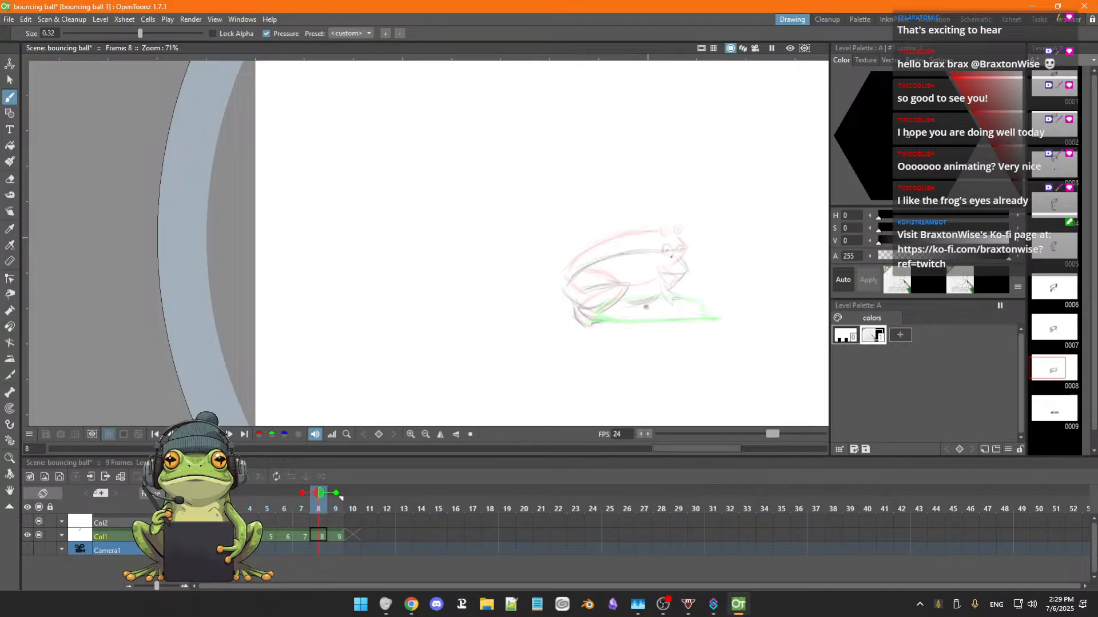
Flip back to the early frames and forward to frame 8 to check how the frog's fall reads.
key(Left)
key(Left)
key(Left)
key(Left)
key(Left)
key(Left)
key(Left)
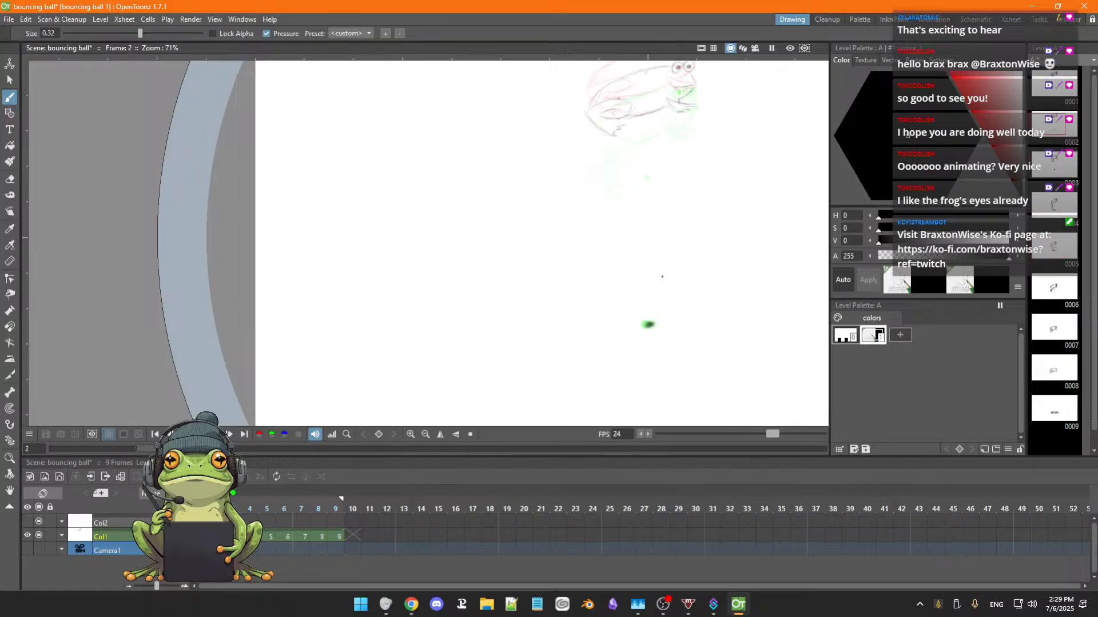
key(Right)
key(Right)
key(period)
key(period)
key(period)
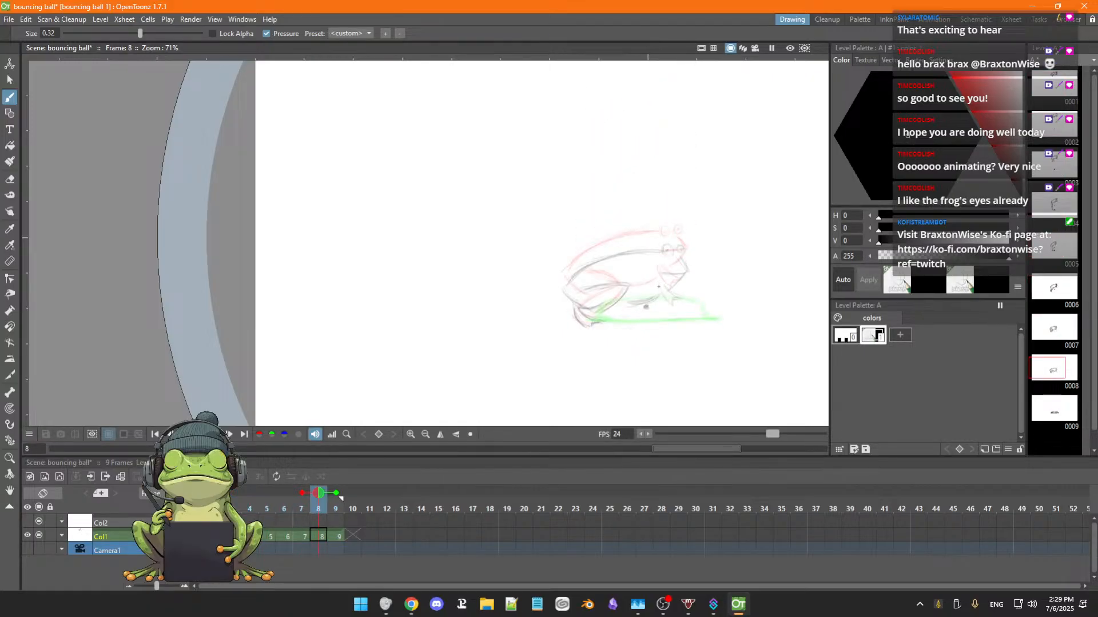
Sketch the frog's back, eyes and mouth on frame 9 and erase the old squashed-ball outline there.
key(period)
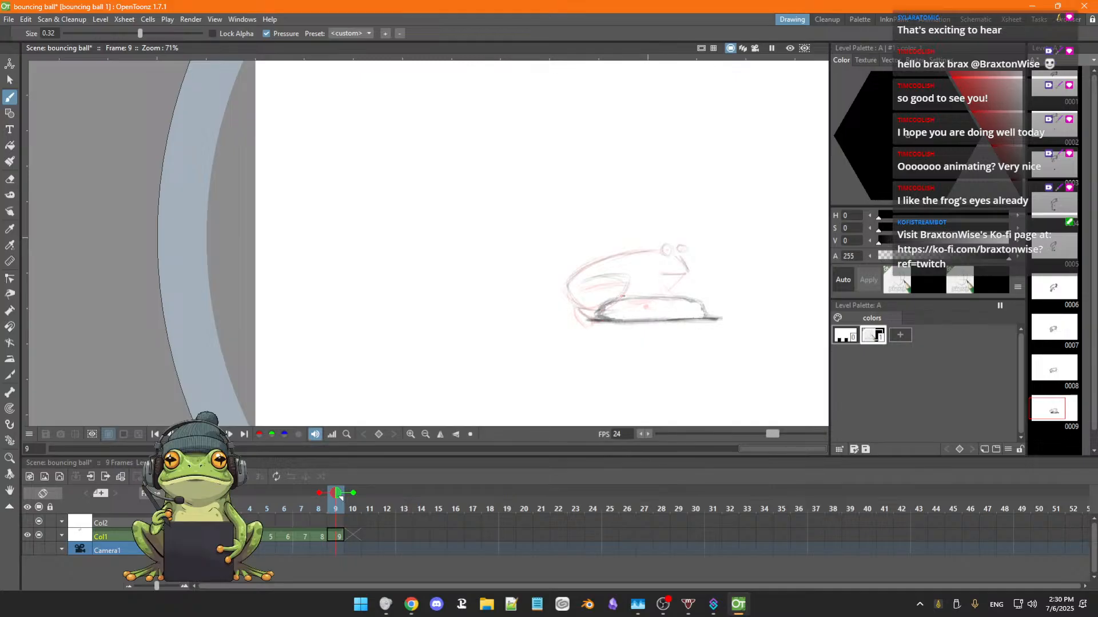
key(a)
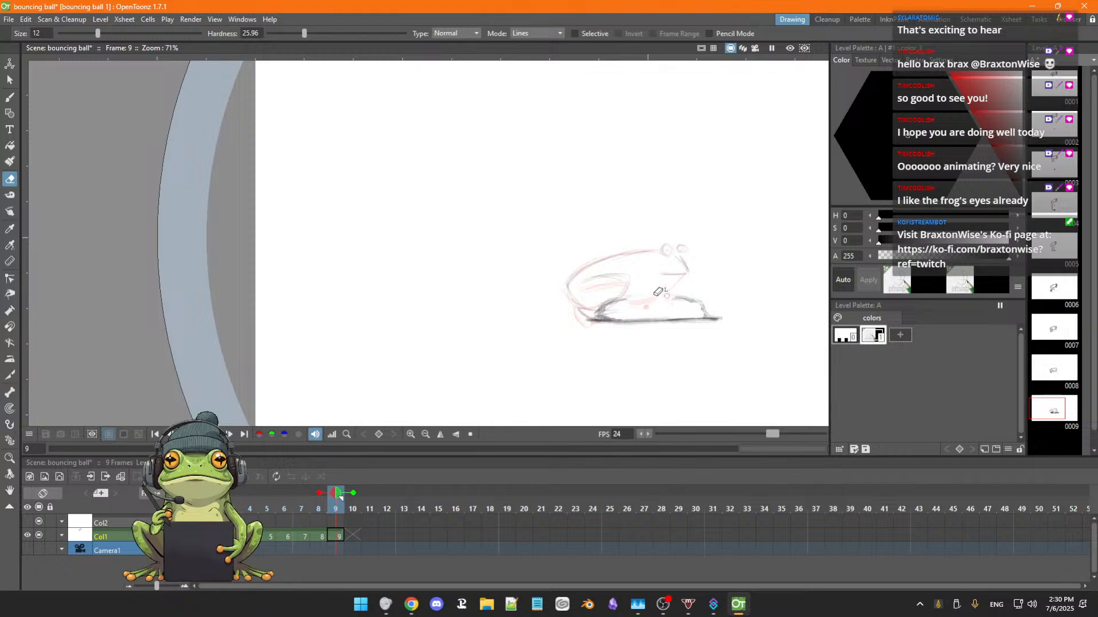
mouse_move(675, 297)
mouse_down()
mouse_move(705, 299)
mouse_move(712, 309)
mouse_move(691, 314)
mouse_move(714, 325)
mouse_move(630, 325)
mouse_move(628, 303)
mouse_move(607, 308)
mouse_move(607, 298)
mouse_move(600, 307)
mouse_move(616, 304)
mouse_move(587, 317)
mouse_move(653, 319)
mouse_move(625, 307)
mouse_move(635, 293)
mouse_move(592, 318)
mouse_move(634, 313)
mouse_up()
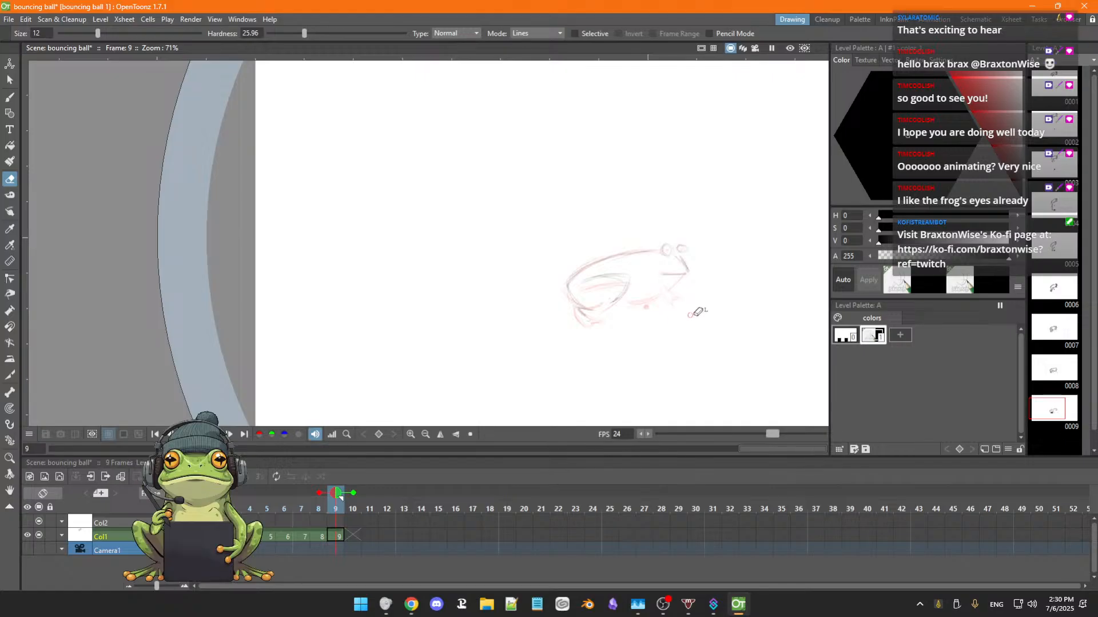
Draw the frog's belly, front leg and tightly folded hind leg with its foot on frame 9, cleaning up stray lines.
key(b)
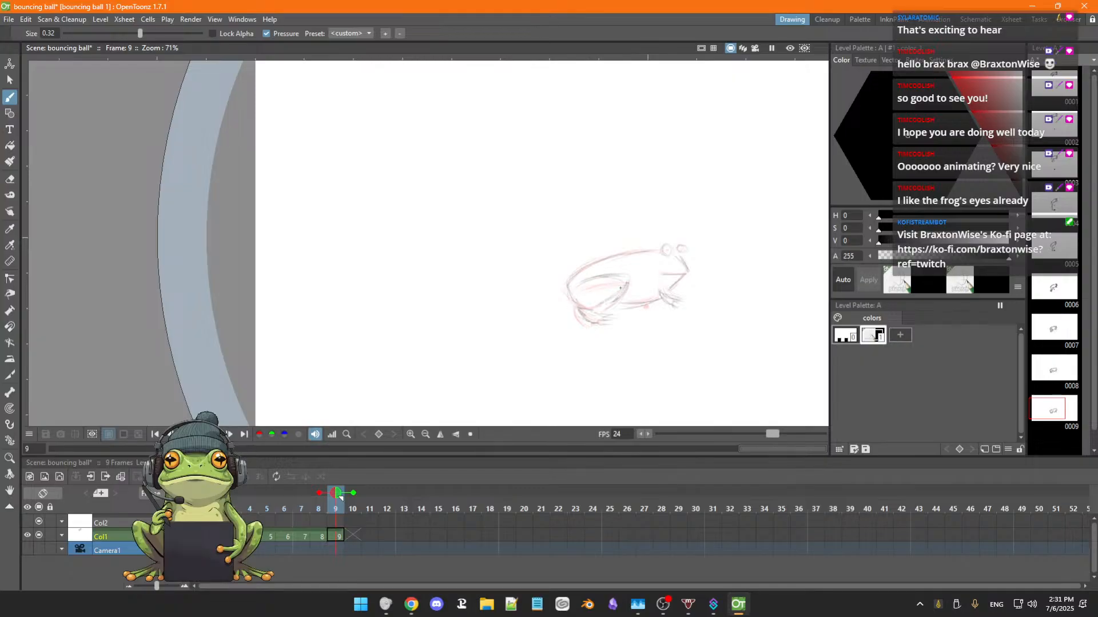
drag(621, 289, 593, 302)
key(e)
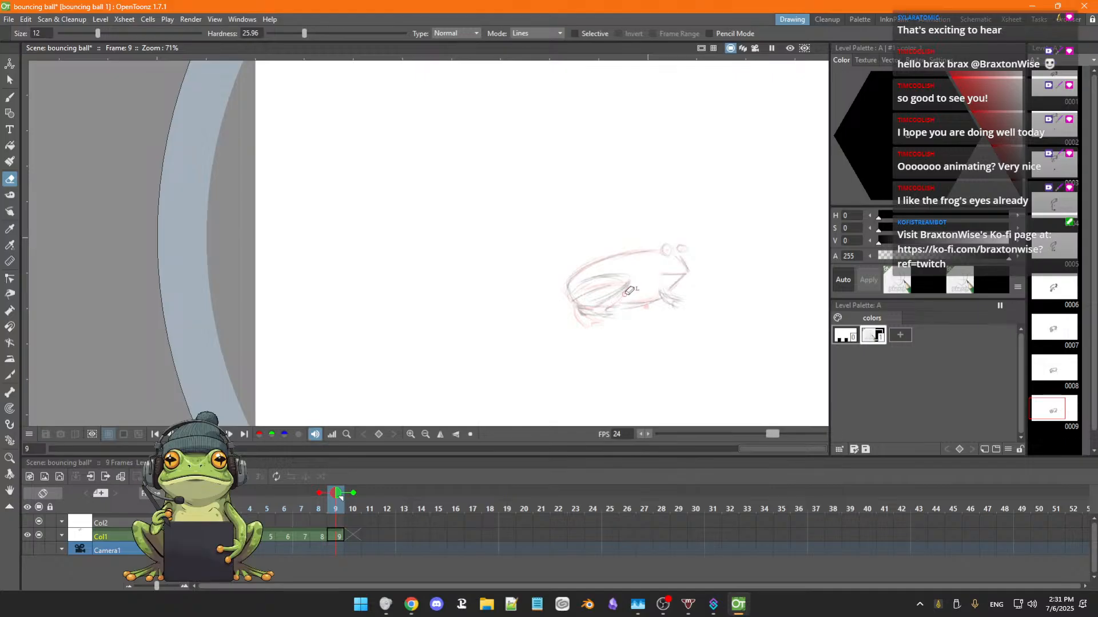
key(b)
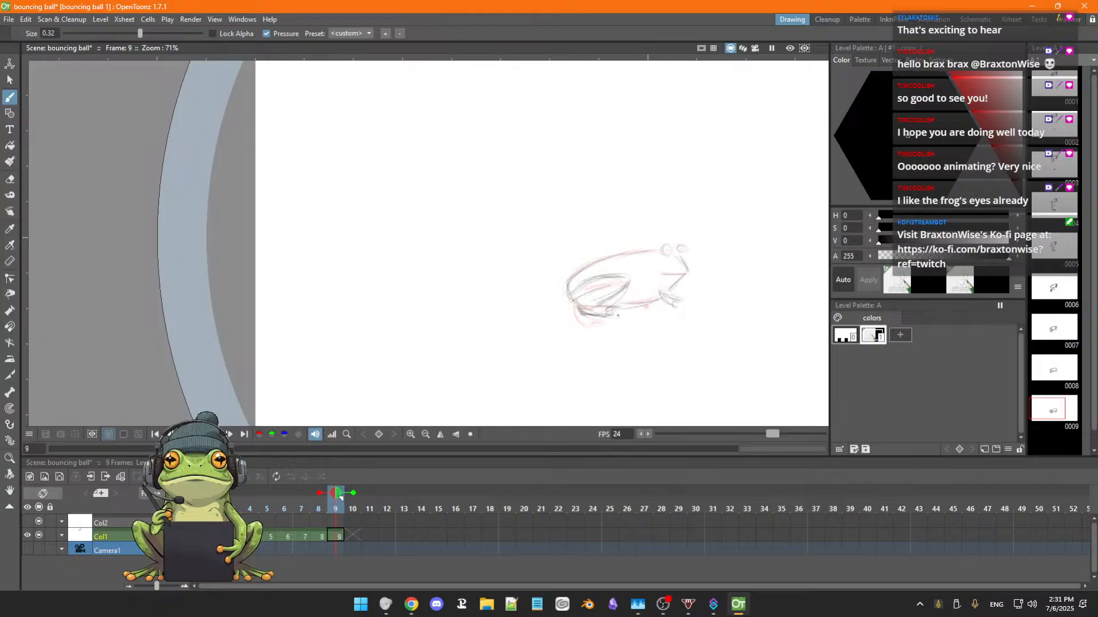
key(a)
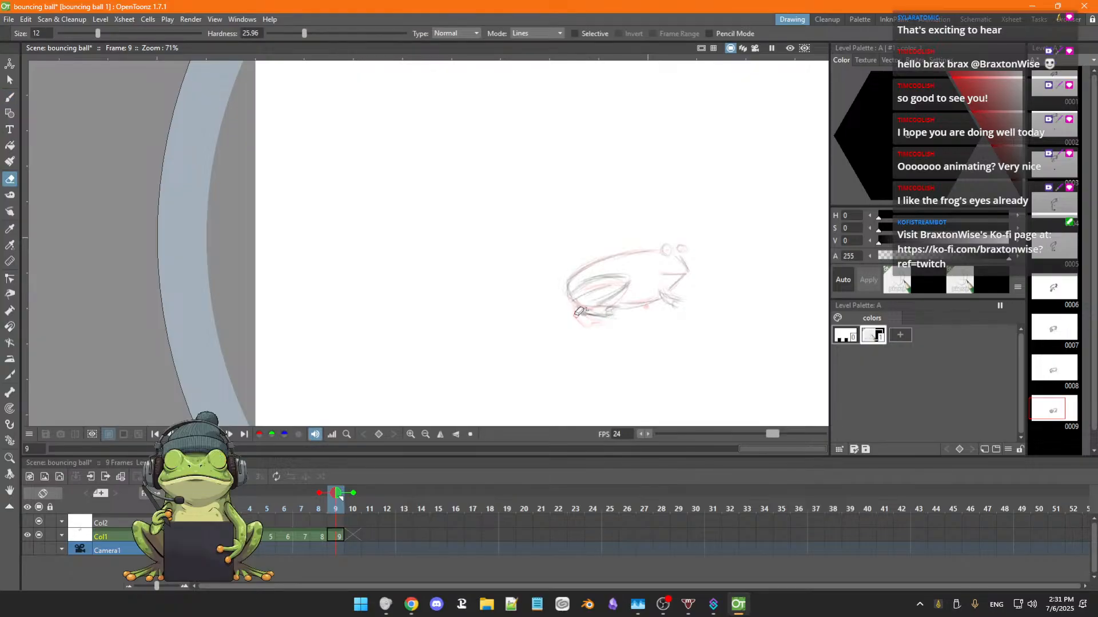
key(b)
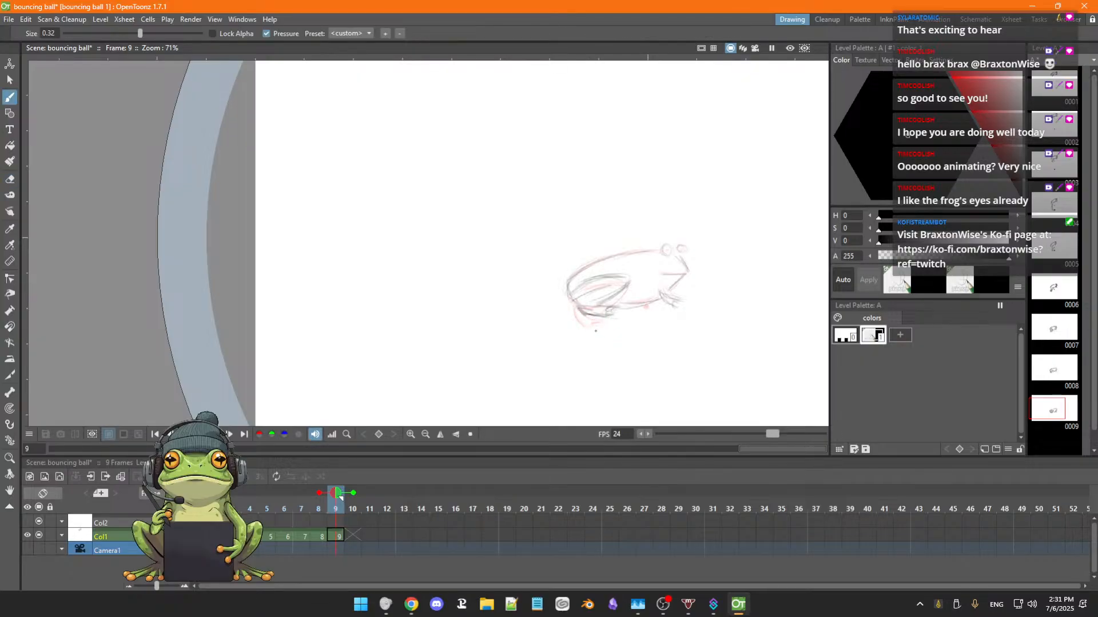
Flip back and forth between frames 6 and 9 to check the frog's landing and squash.
key(comma)
key(comma)
key(comma)
key(comma)
key(comma)
key(comma)
key(period)
key(period)
key(period)
key(period)
key(period)
key(period)
key(comma)
key(comma)
key(comma)
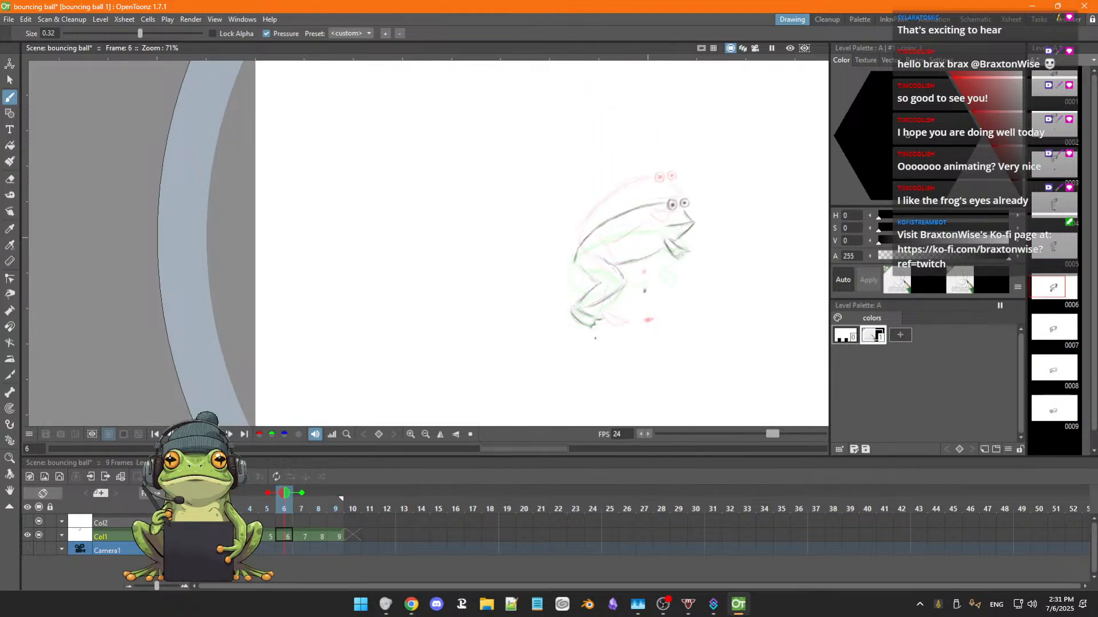
key(period)
key(period)
key(period)
key(period)
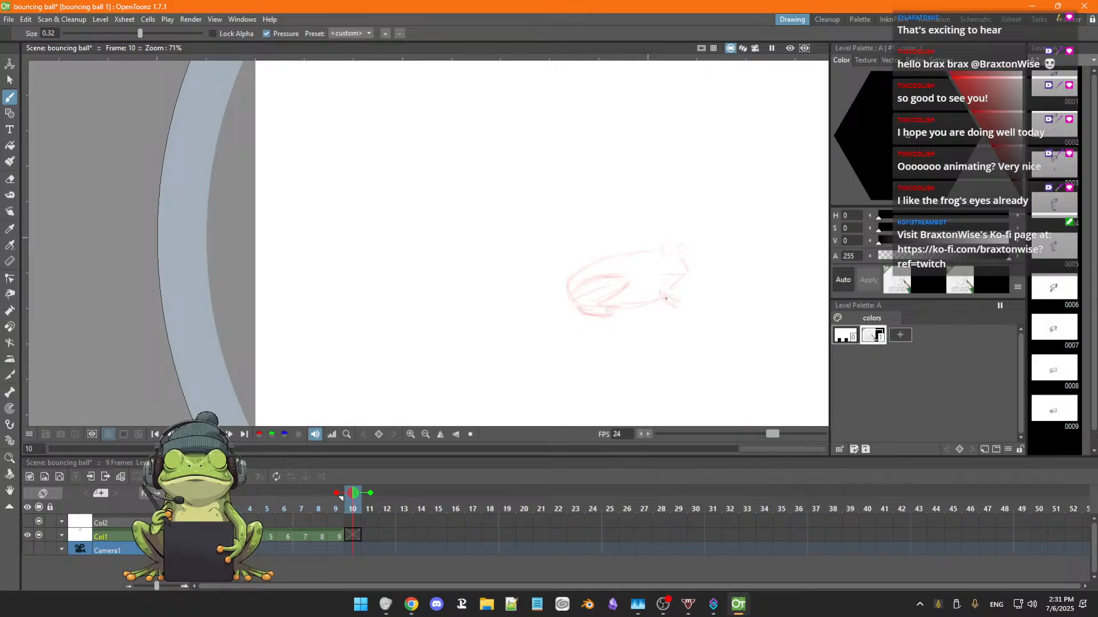
Redraw the frog's front leg and foot on frame 9 and erase the excess lines around its toes.
key(comma)
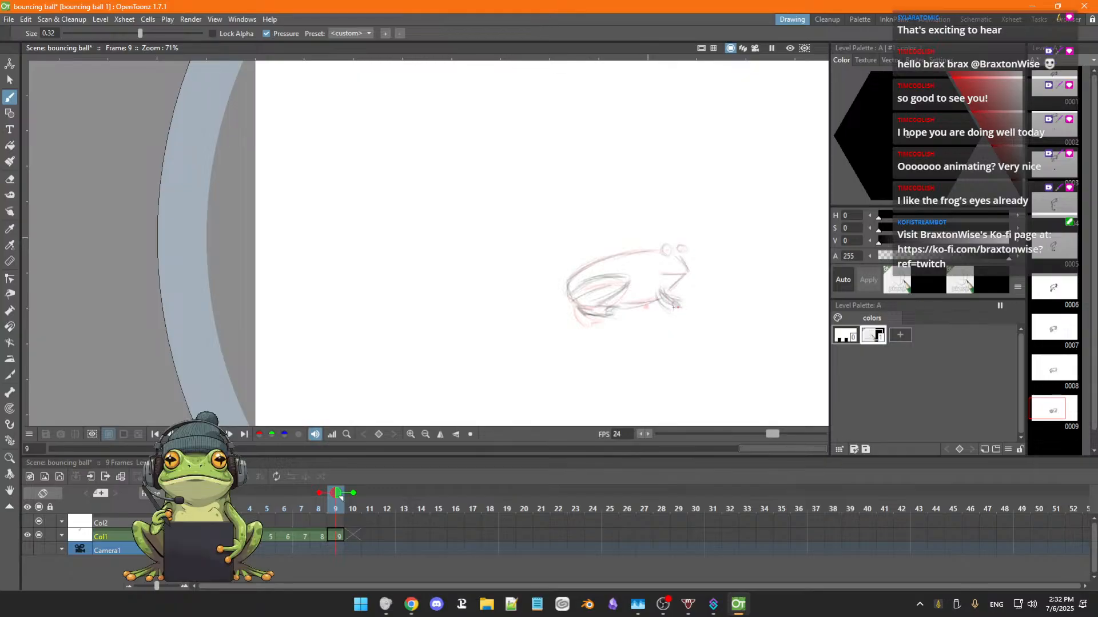
scroll(665, 307, up, 4)
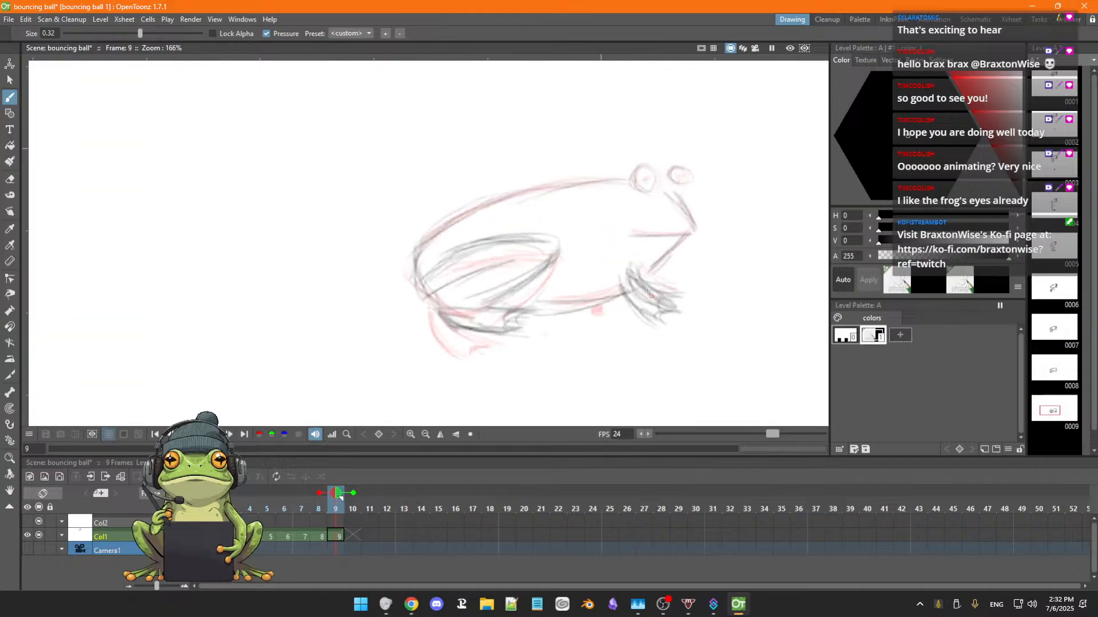
key(a)
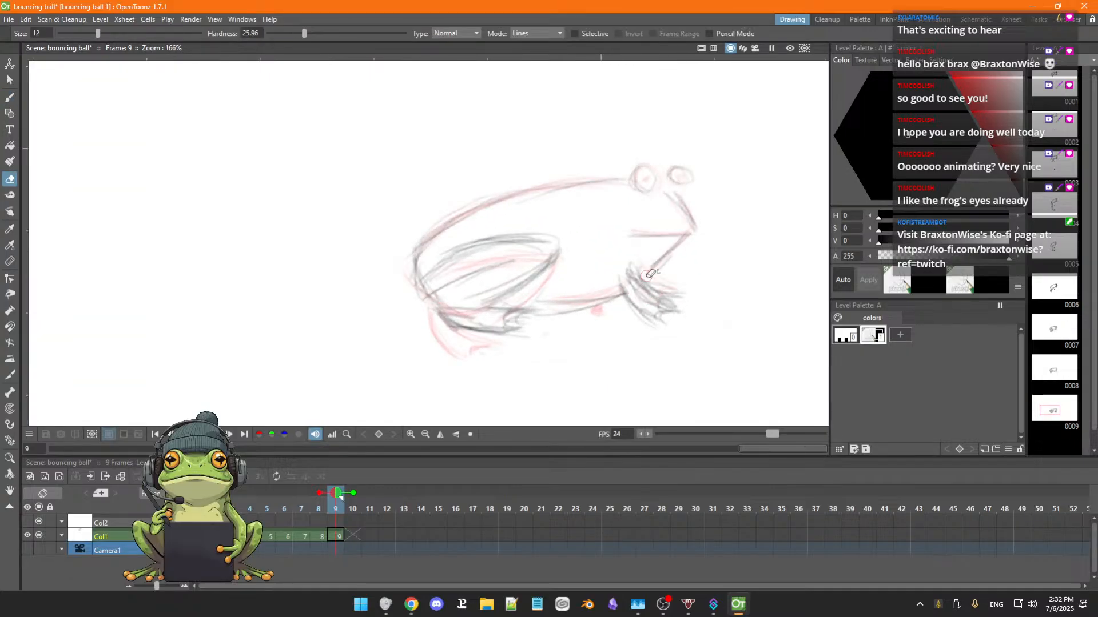
mouse_move(660, 289)
mouse_down()
mouse_move(686, 302)
mouse_move(663, 284)
mouse_move(682, 305)
mouse_move(663, 276)
mouse_move(685, 302)
mouse_move(646, 297)
mouse_move(641, 274)
mouse_move(652, 288)
mouse_move(636, 292)
mouse_move(651, 306)
mouse_move(626, 276)
mouse_move(651, 318)
mouse_move(625, 289)
mouse_move(659, 318)
mouse_up()
key(b)
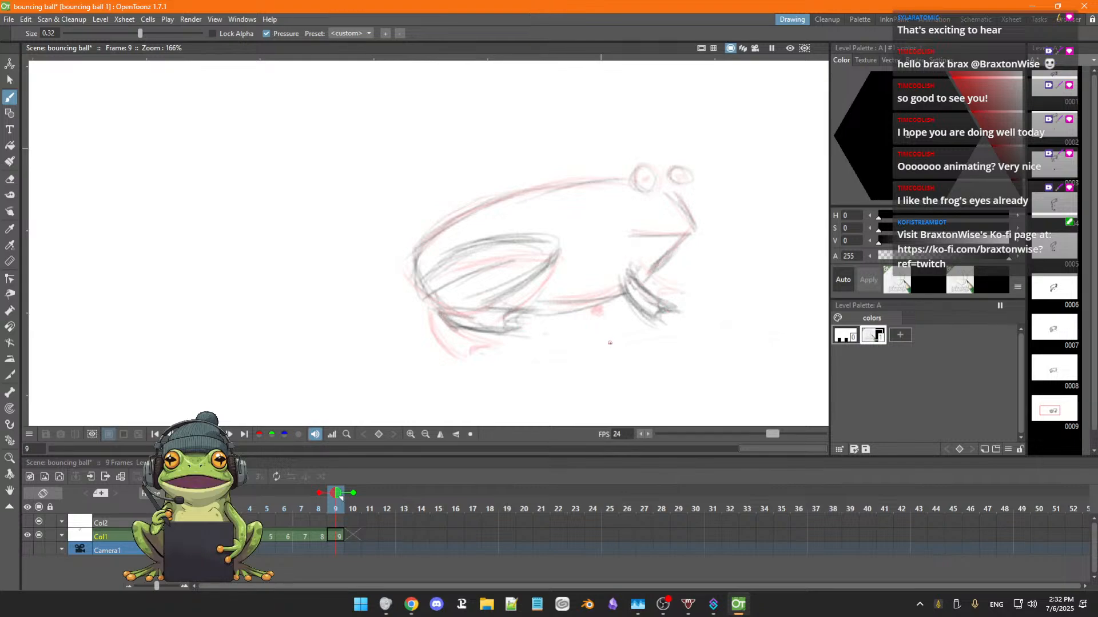
Flip through frames 6 to 9 to review the motion with the revised front leg.
key(comma)
key(comma)
key(comma)
key(comma)
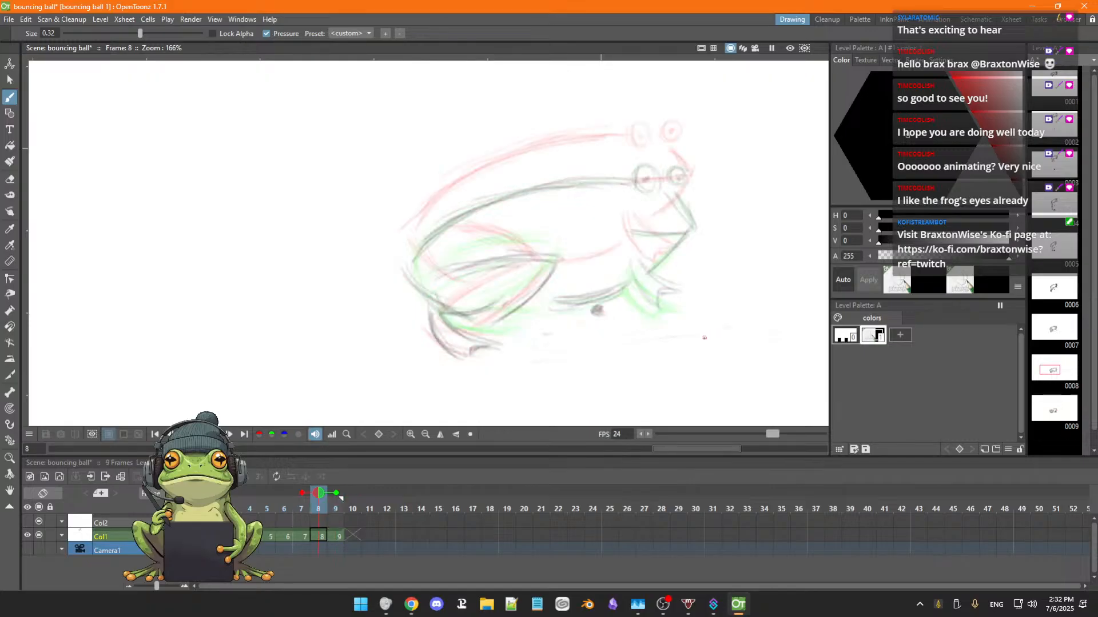
key(period)
key(period)
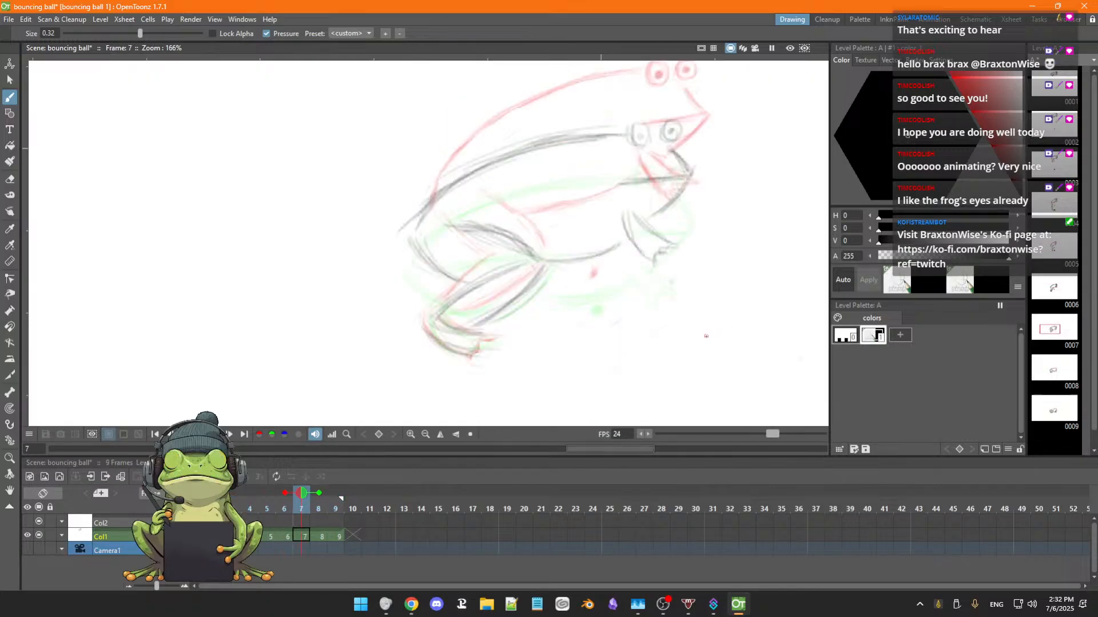
key(period)
key(comma)
key(comma)
key(period)
key(comma)
scroll(678, 338, down, 2)
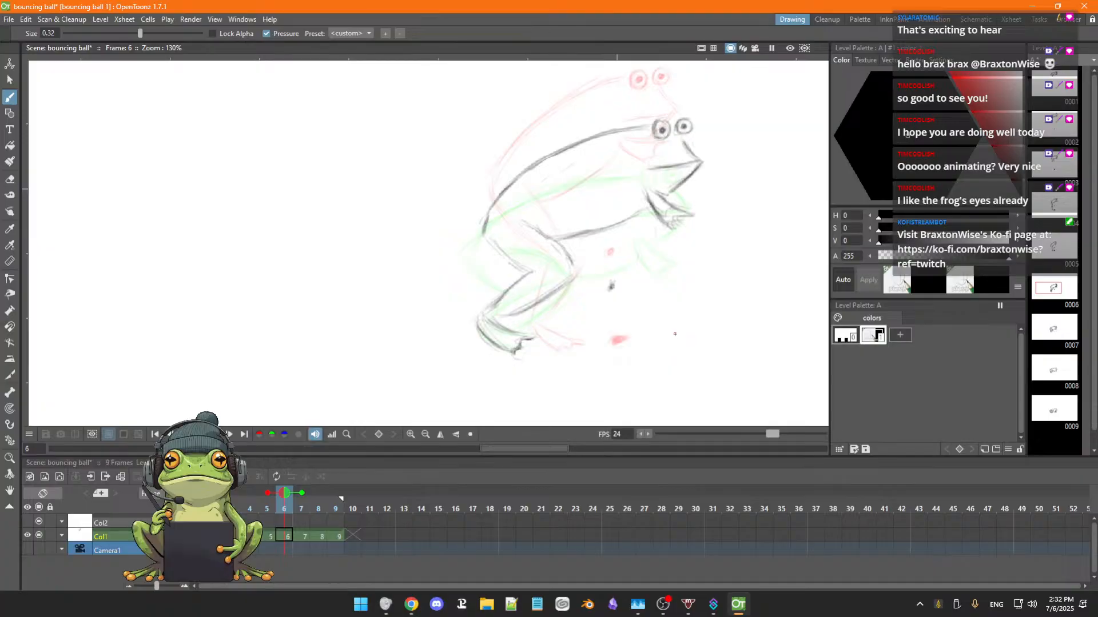
Erase the leftover ball centre mark below the frog's belly on frames 6 and 5.
key(e)
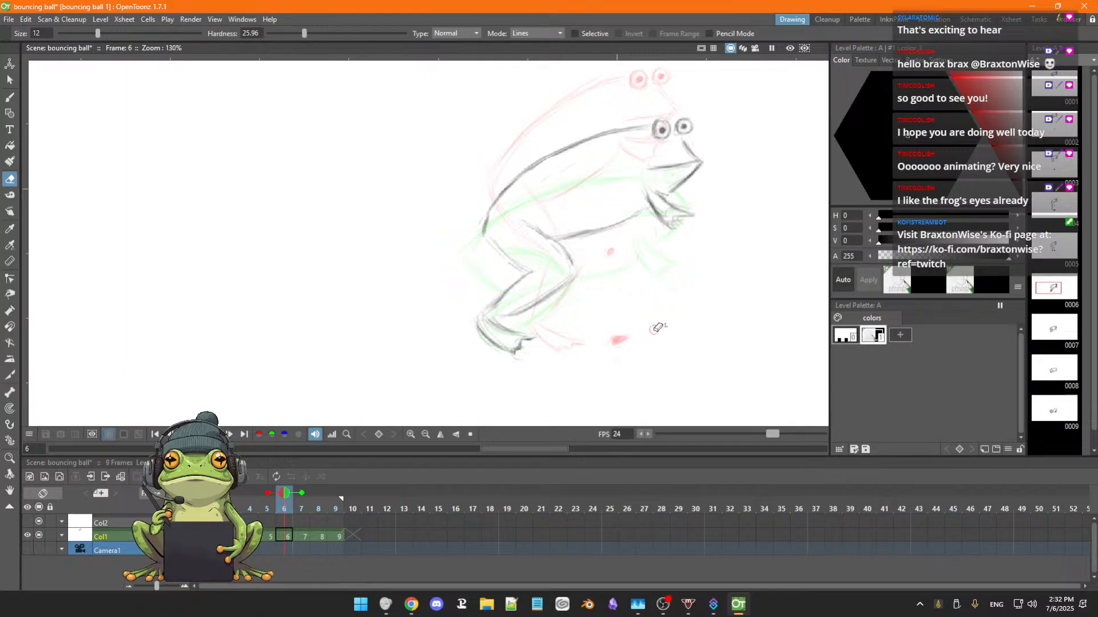
key(comma)
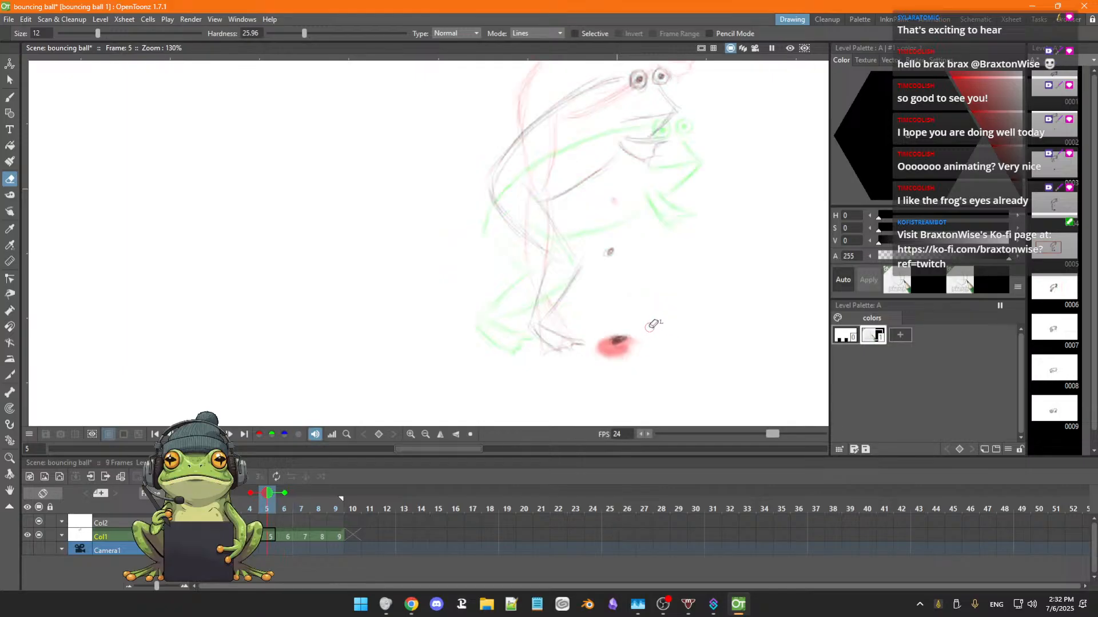
scroll(632, 243, down, 3)
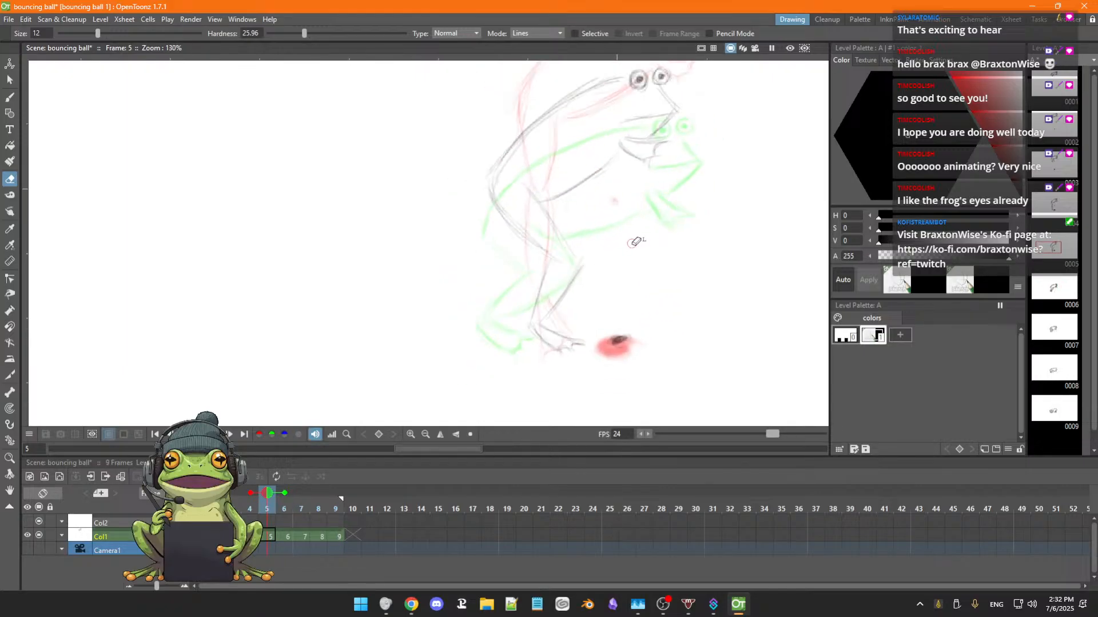
key(space)
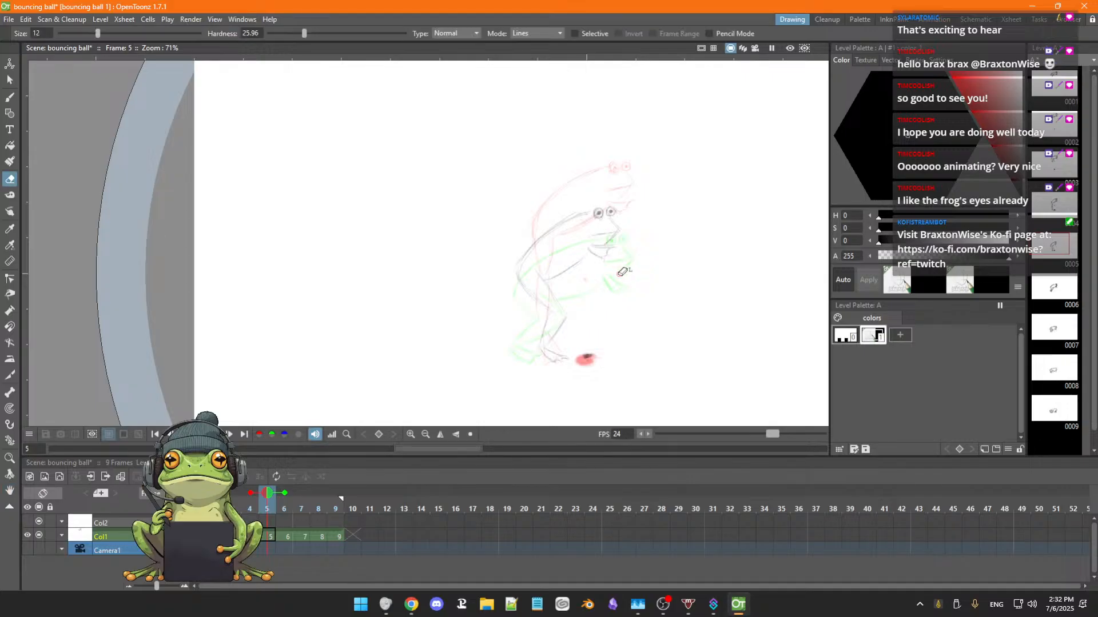
Go back through the earlier frames and erase the leftover dark ball mark near the ground on frame 2.
key(comma)
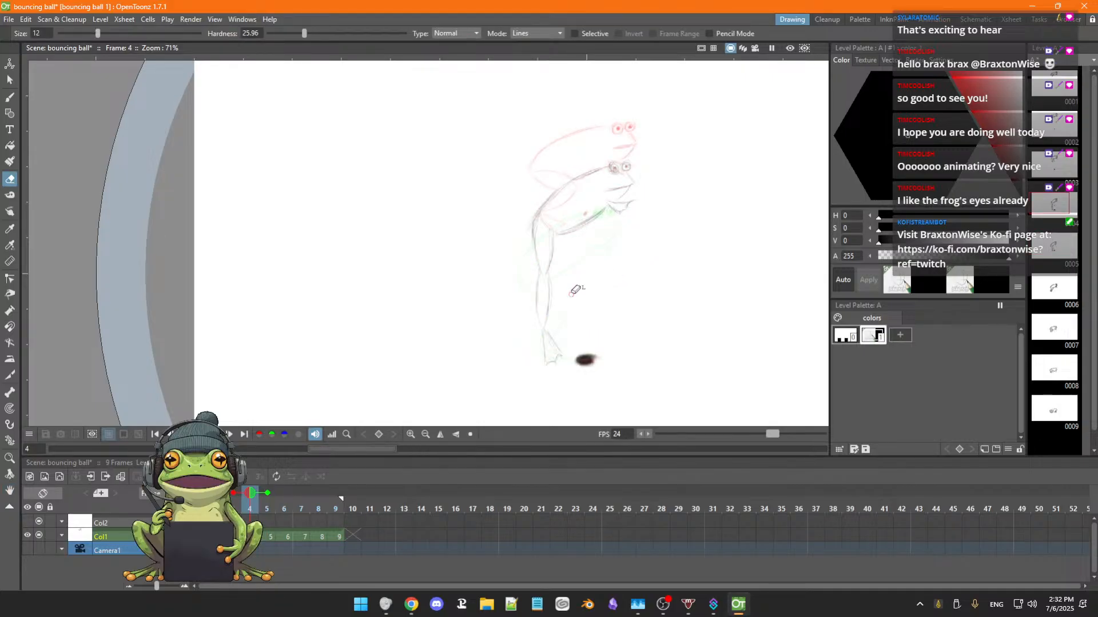
key(comma)
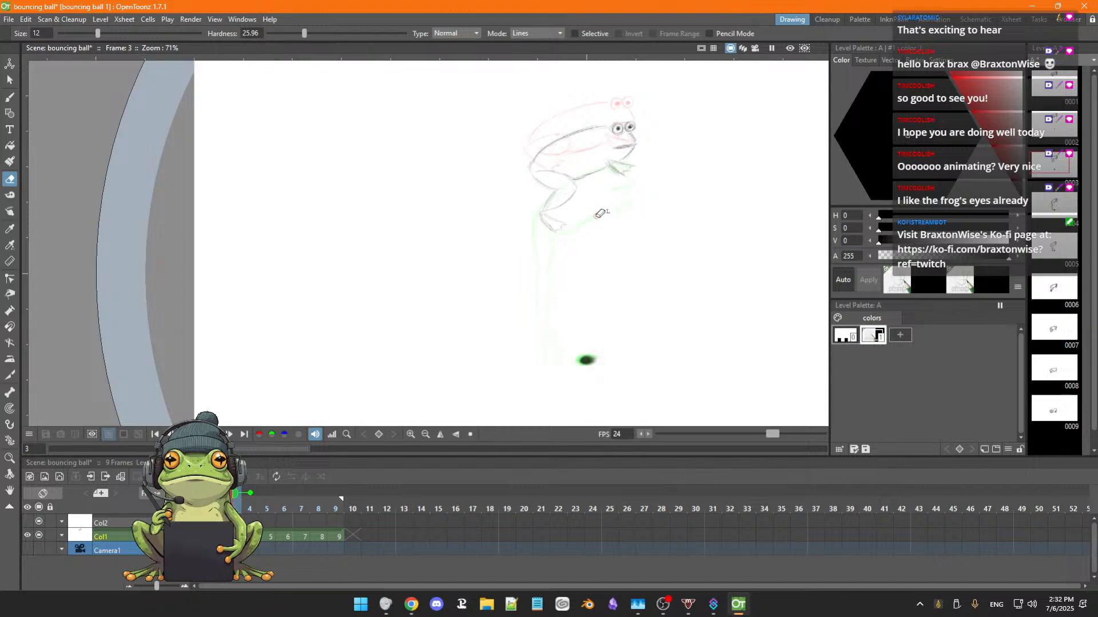
key(comma)
key(comma)
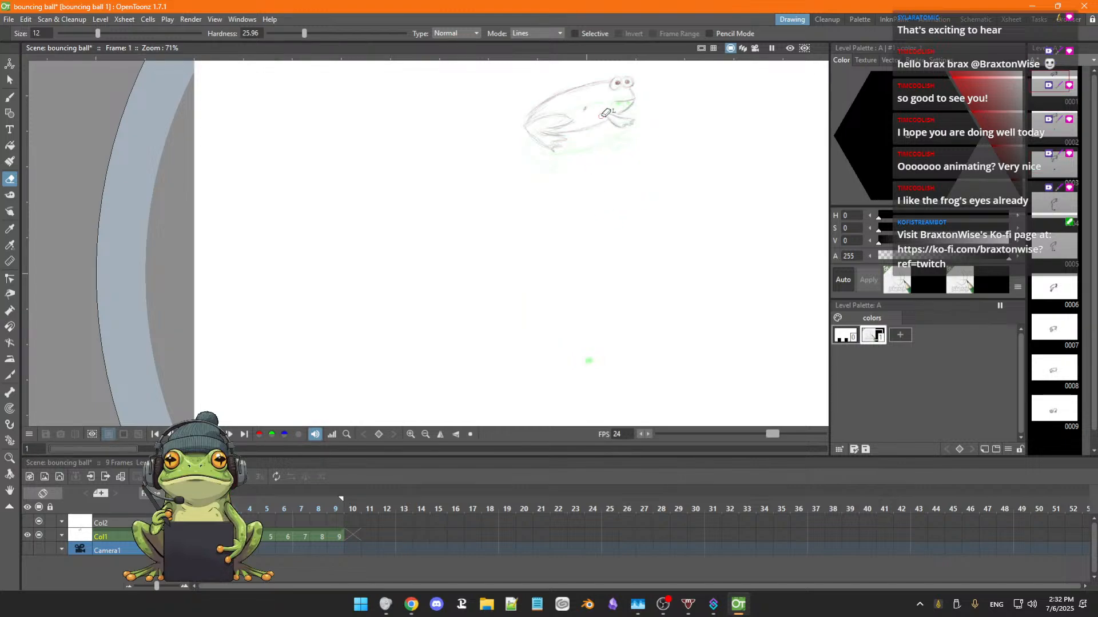
key(period)
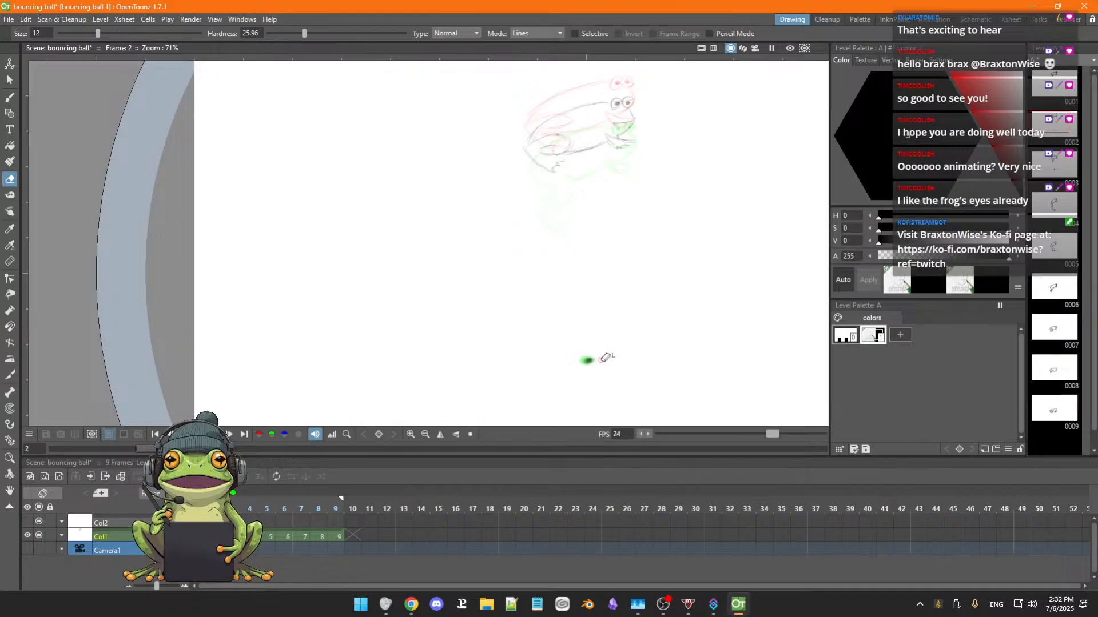
drag(591, 360, 588, 361)
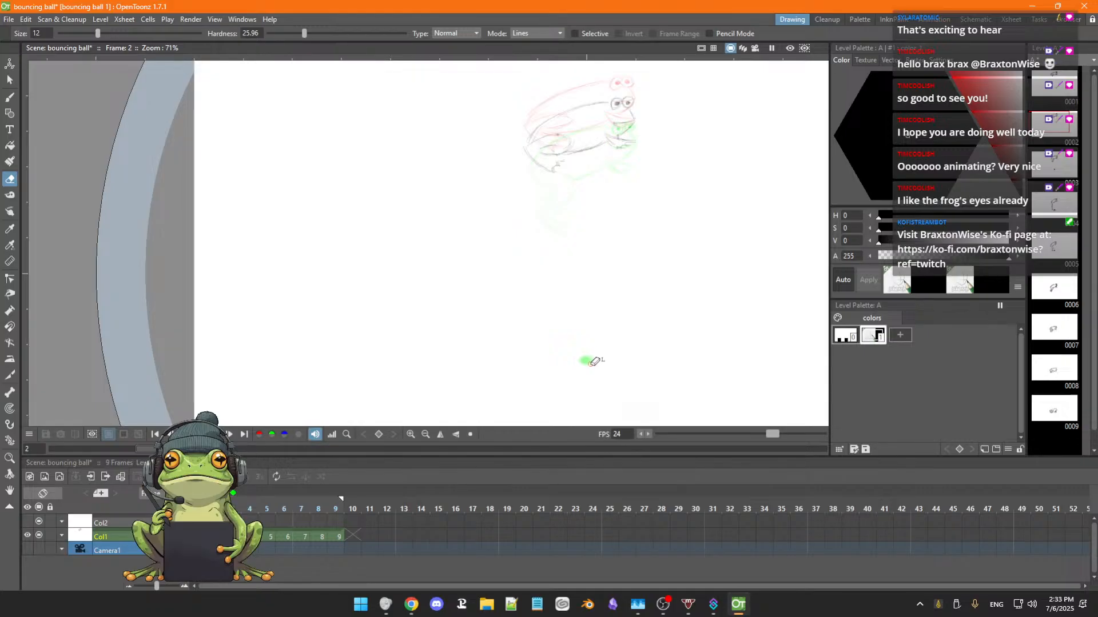
Draw a small flat ground shadow beneath the frog on frame 2 and compare it with frames 1 and 3.
key(b)
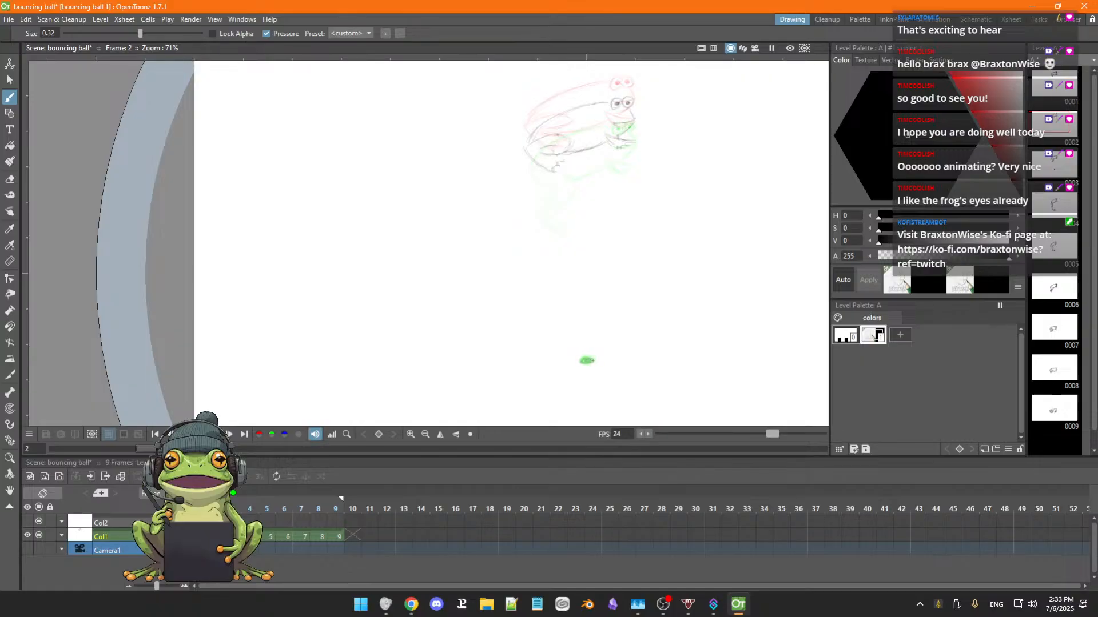
key(comma)
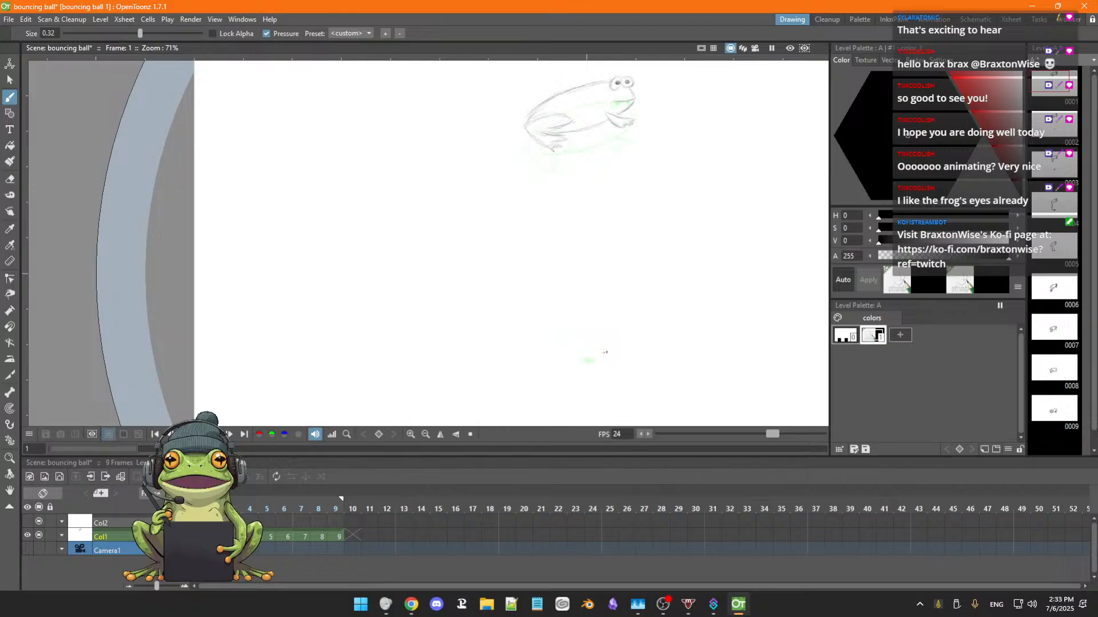
key(period)
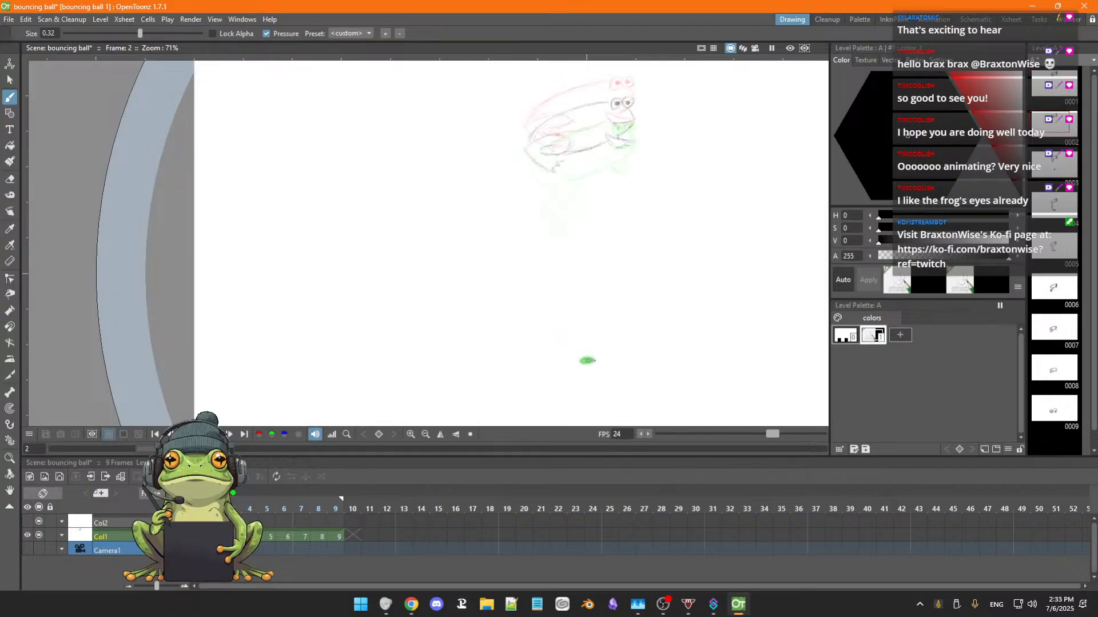
key(period)
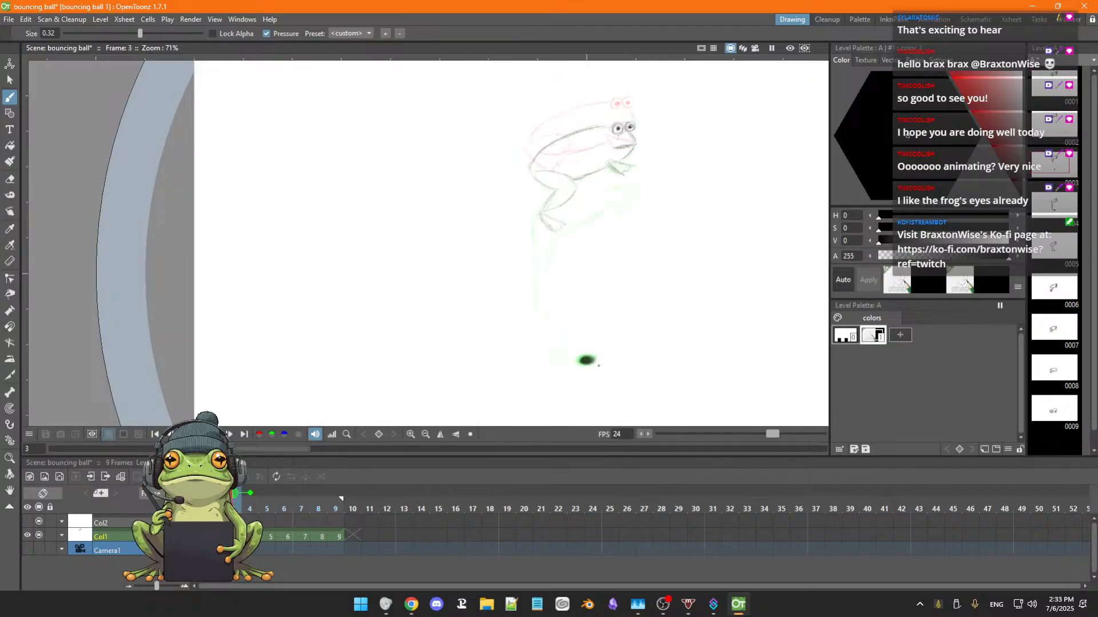
scroll(586, 360, down, 1)
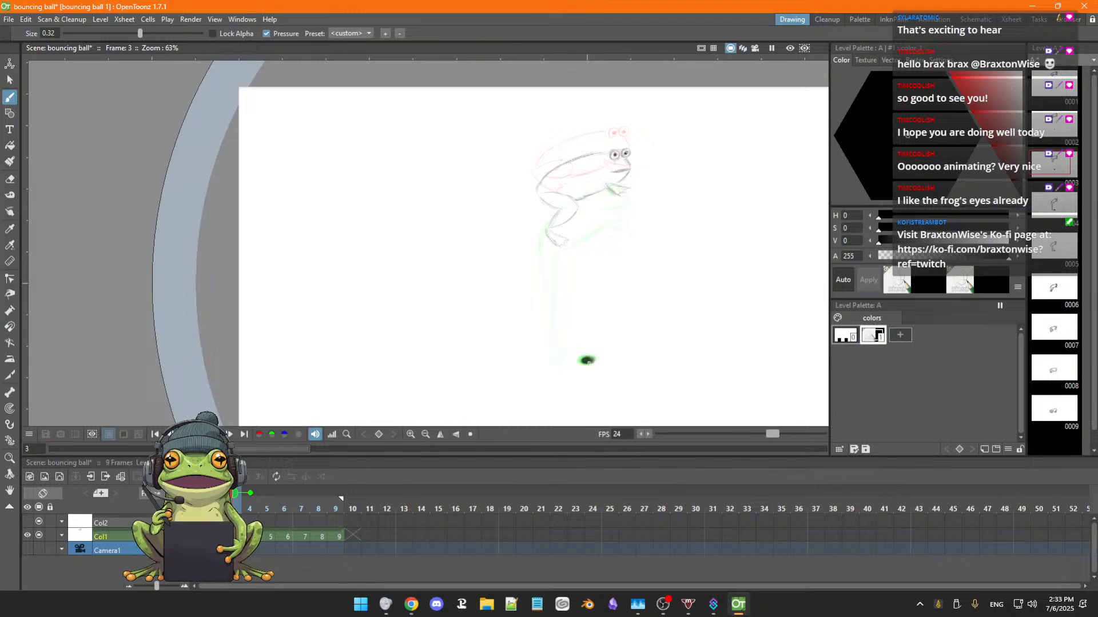
key(comma)
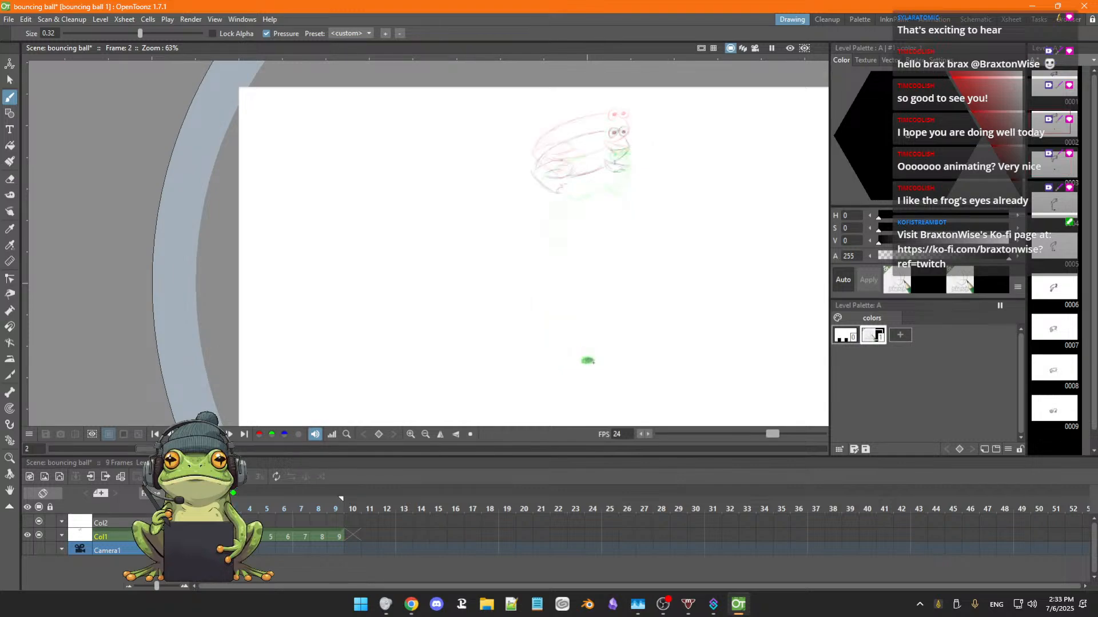
Erase the round ball mark near the ground on frame 3 and draw a slightly wider, flatter shadow in its place.
key(period)
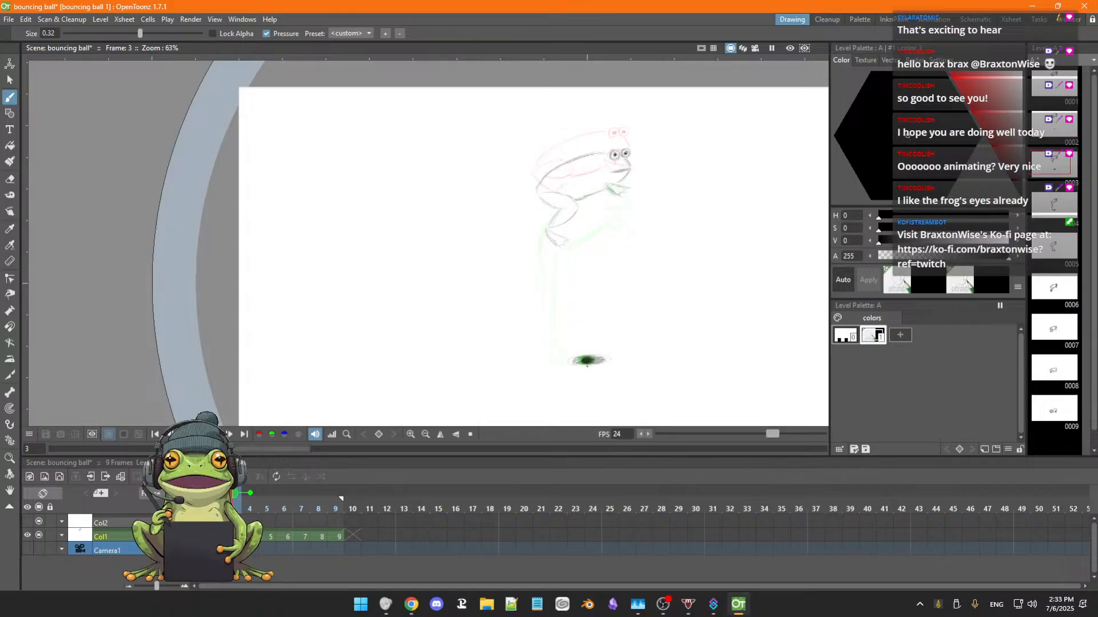
key(a)
mouse_move(582, 361)
mouse_down()
mouse_move(610, 357)
mouse_move(580, 353)
mouse_up()
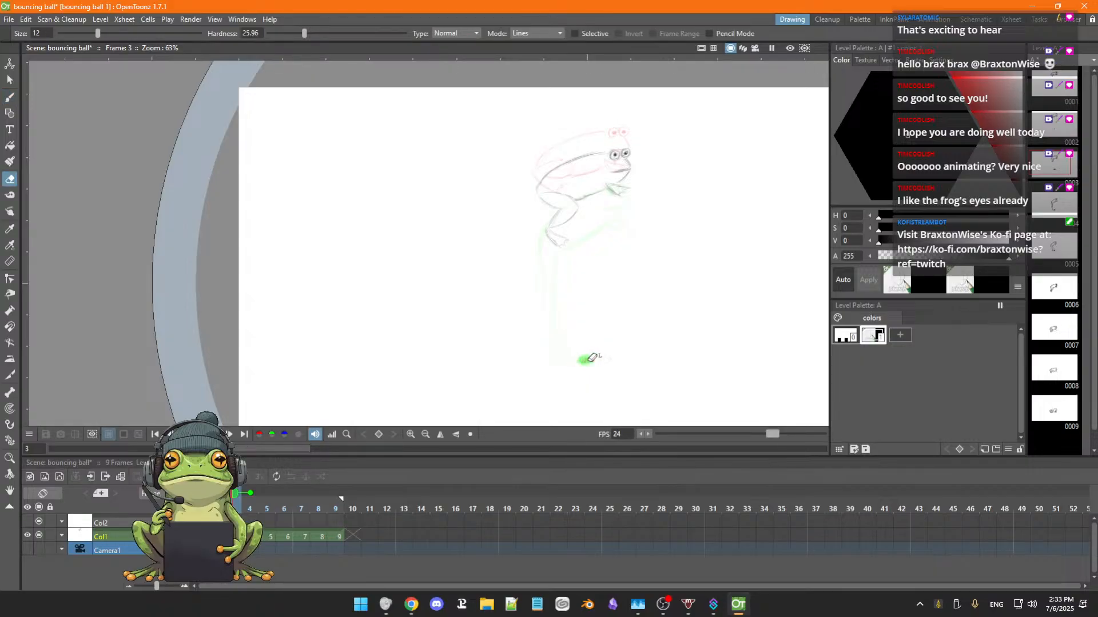
key(b)
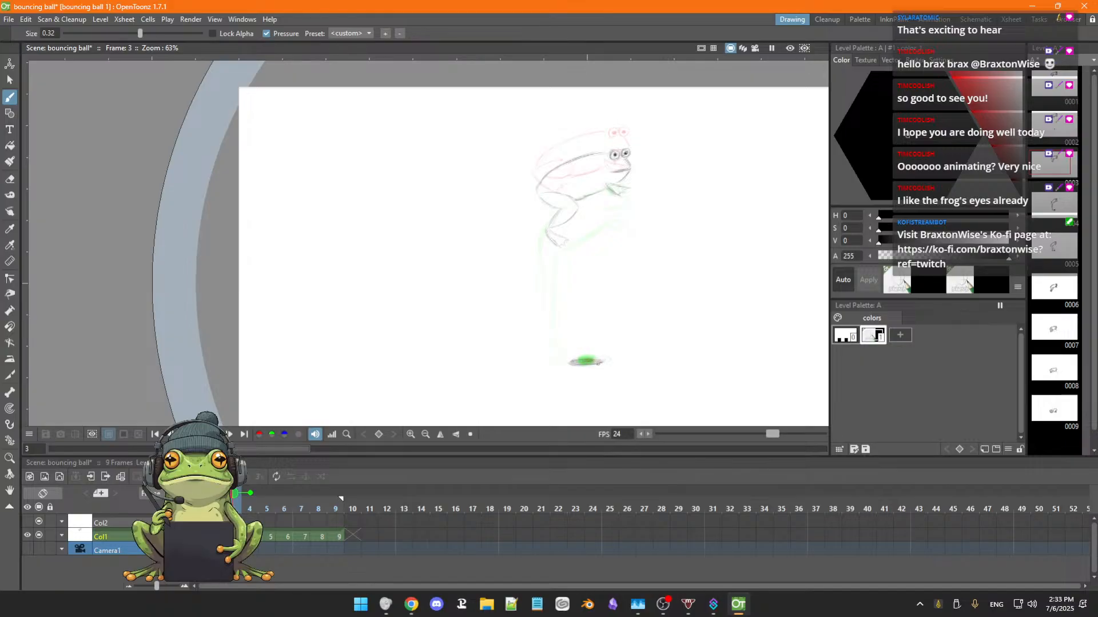
key(comma)
key(comma)
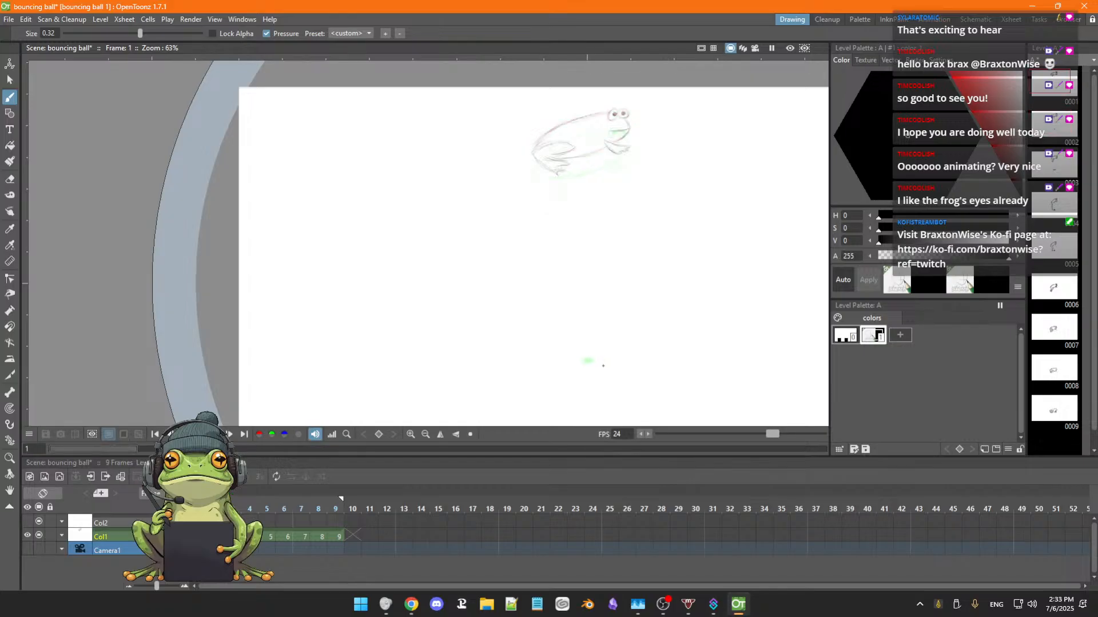
Erase the dark ball mark on frame 4, draw a wide thin ground shadow from the foot forward, and check it against the preceding frames.
key(period)
key(period)
key(period)
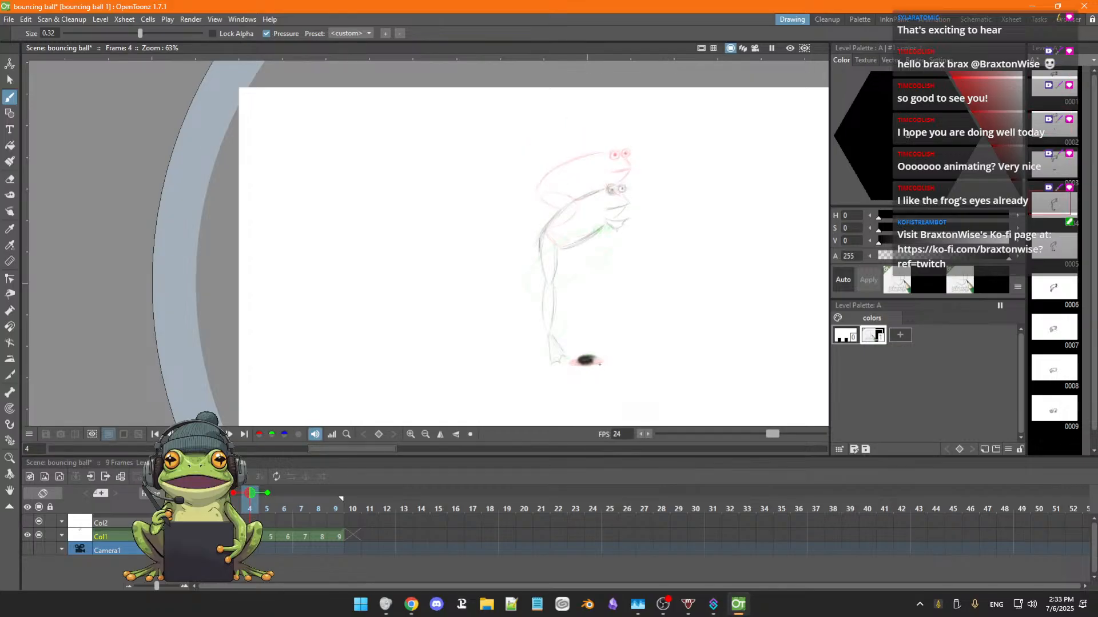
key(e)
mouse_move(586, 360)
mouse_down()
mouse_move(592, 349)
mouse_move(584, 363)
mouse_move(595, 368)
mouse_up()
key(b)
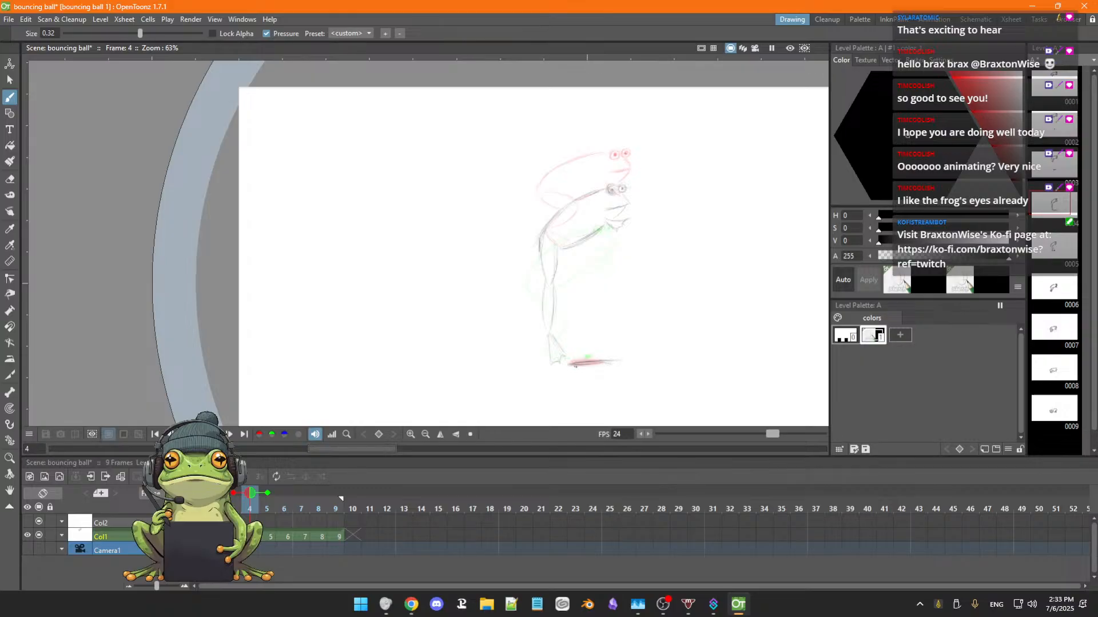
drag(560, 366, 611, 365)
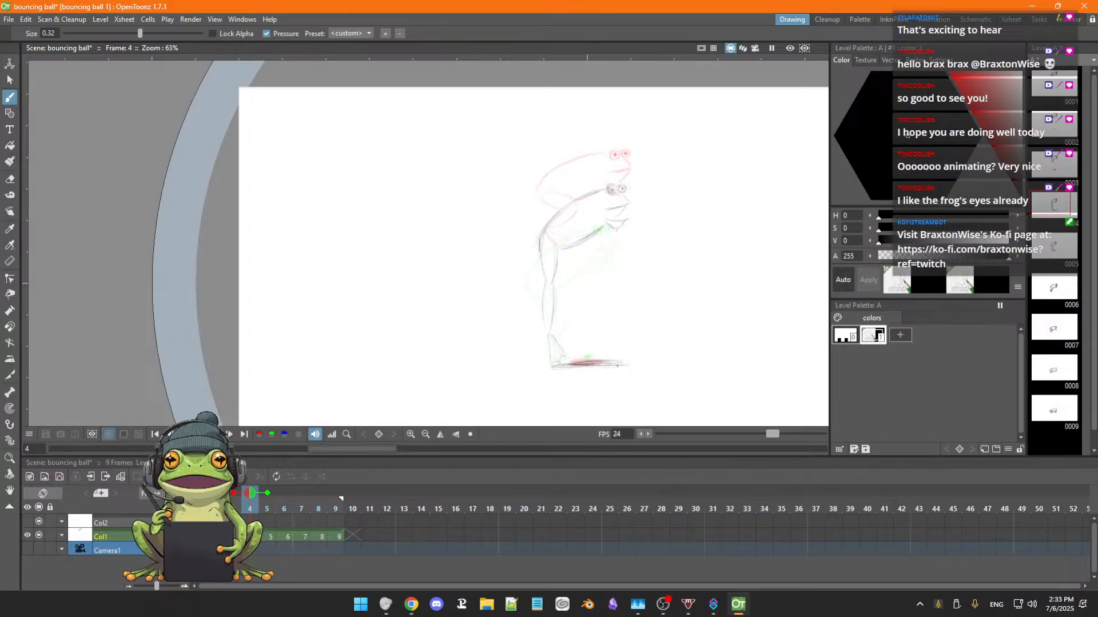
key(comma)
key(comma)
key(period)
key(period)
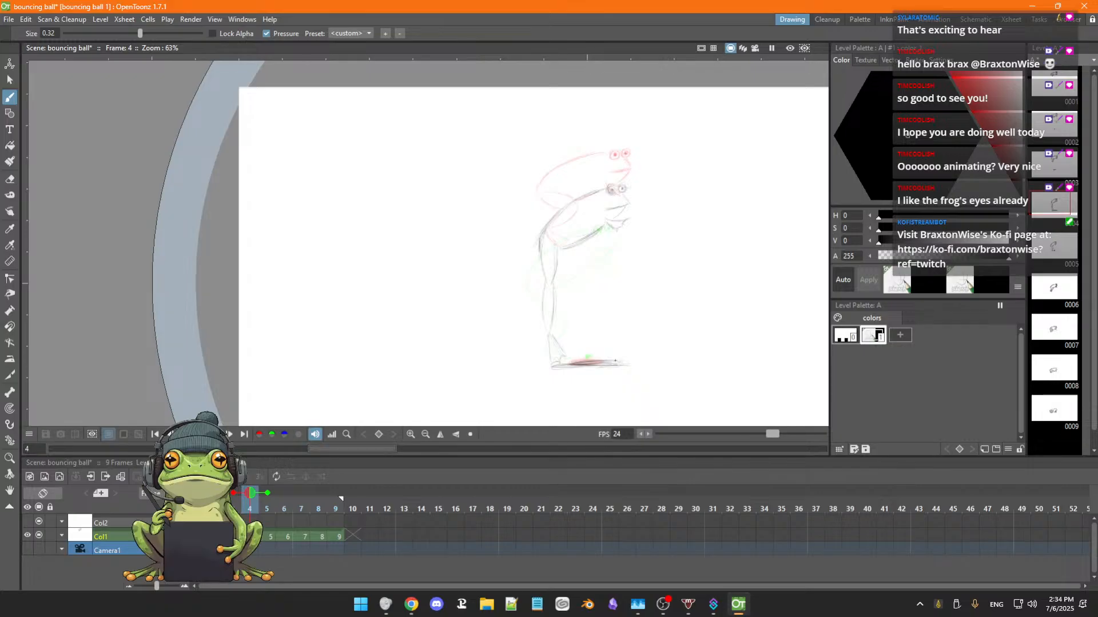
Erase the leftover ball mark on frame 5 and sketch the lower hind leg and a wide flat shadow beneath the foot.
key(period)
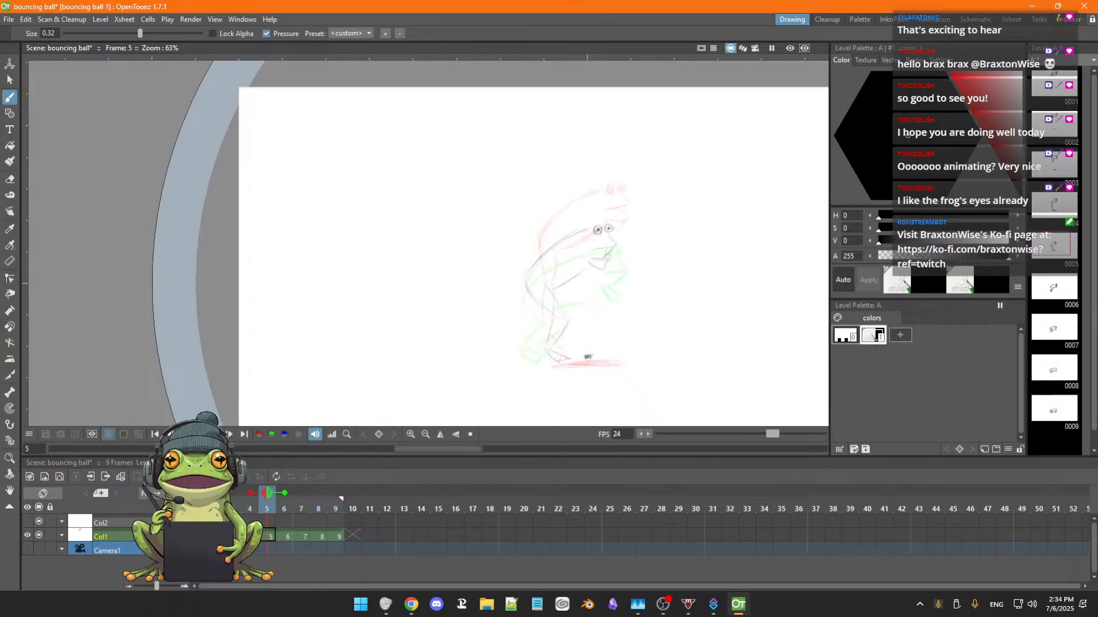
key(a)
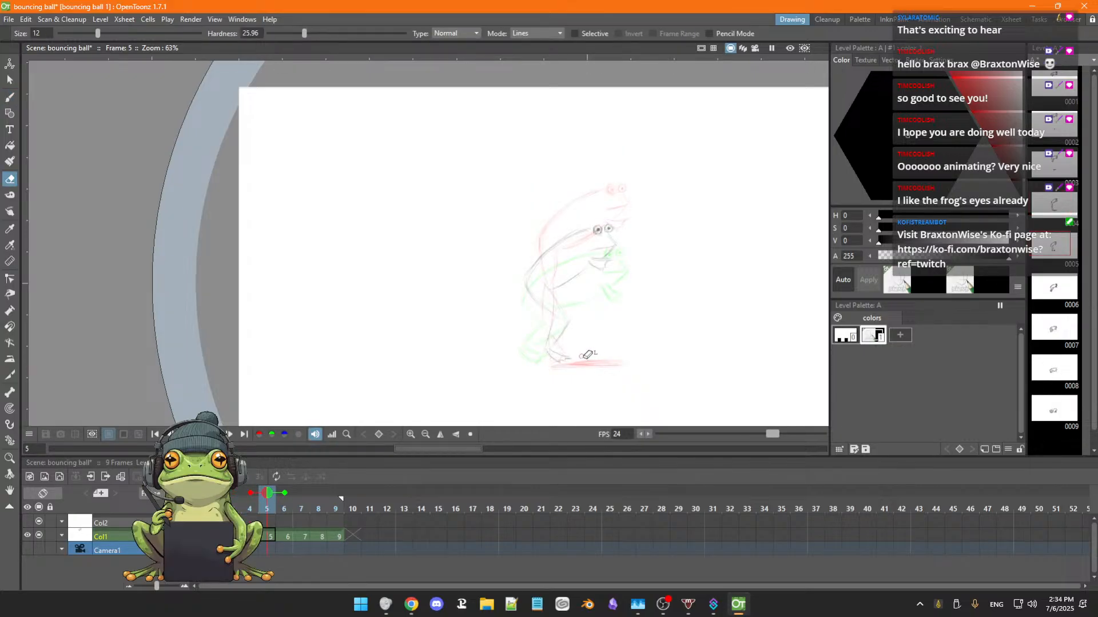
key(b)
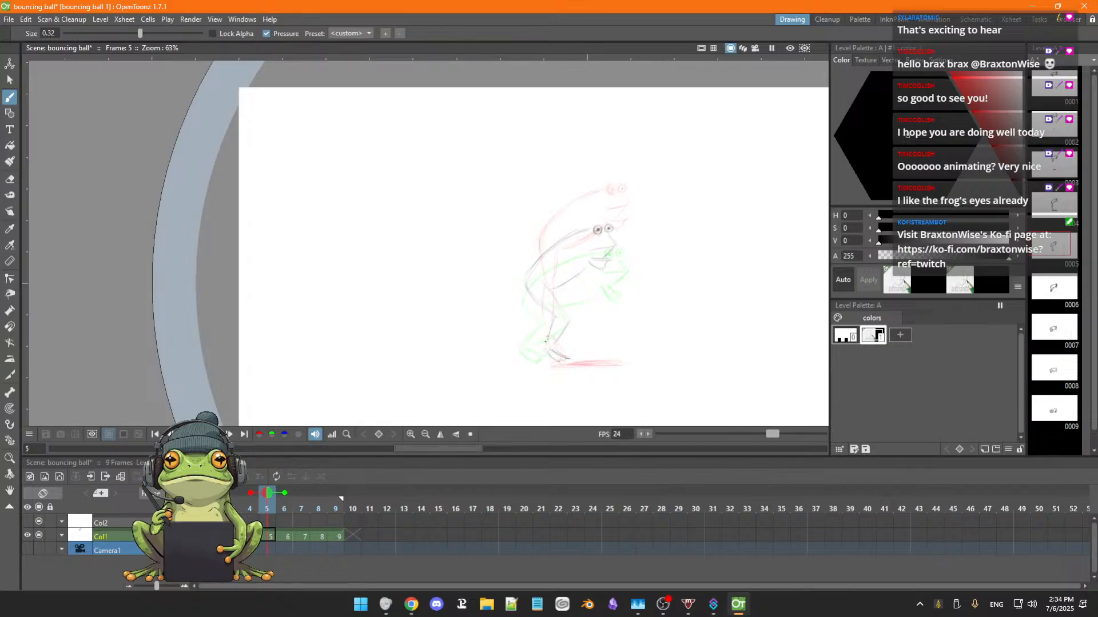
mouse_move(568, 321)
mouse_down()
mouse_move(554, 343)
mouse_move(559, 363)
mouse_up()
mouse_move(605, 364)
mouse_down()
mouse_move(559, 368)
mouse_move(622, 366)
mouse_up()
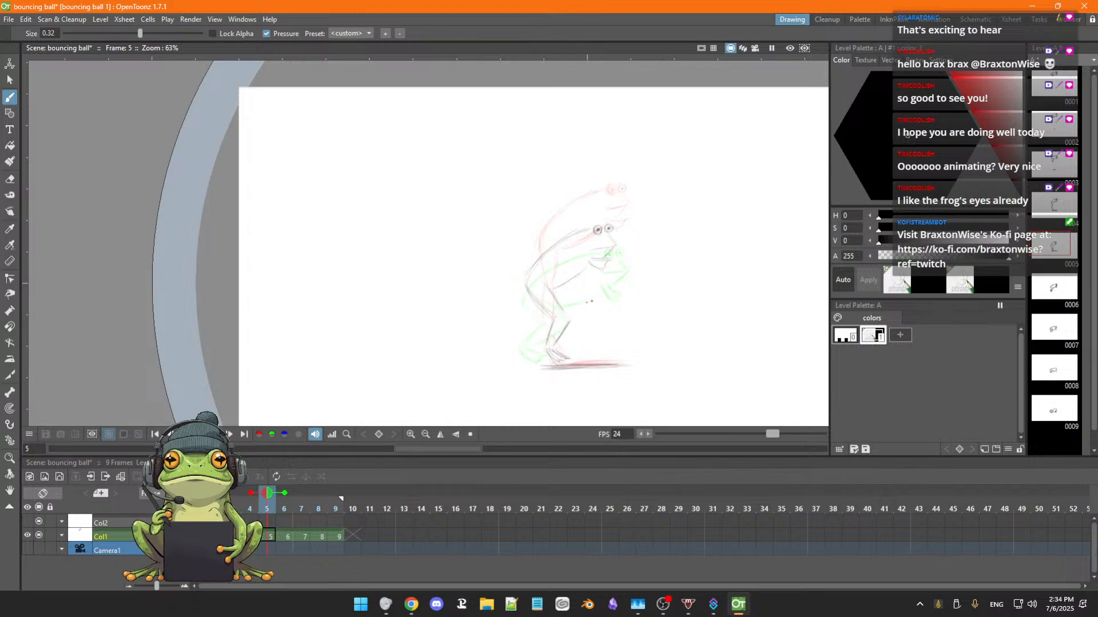
Strengthen the outlines of the frog's back, belly and hind leg on frame 5, using frame 4 as reference.
key(comma)
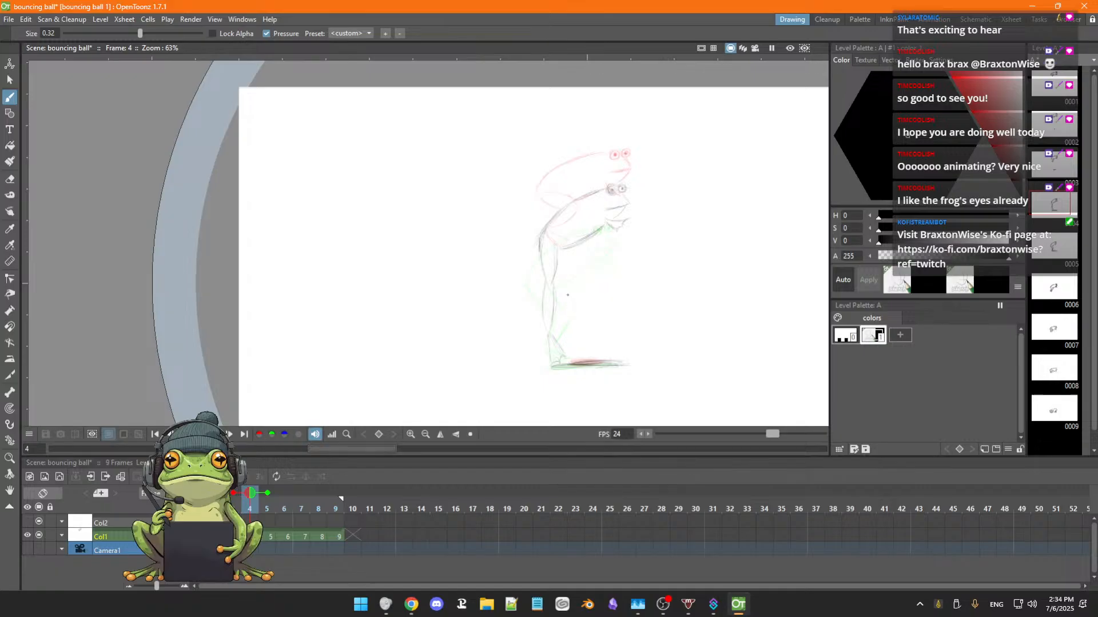
key(period)
drag(529, 271, 577, 231)
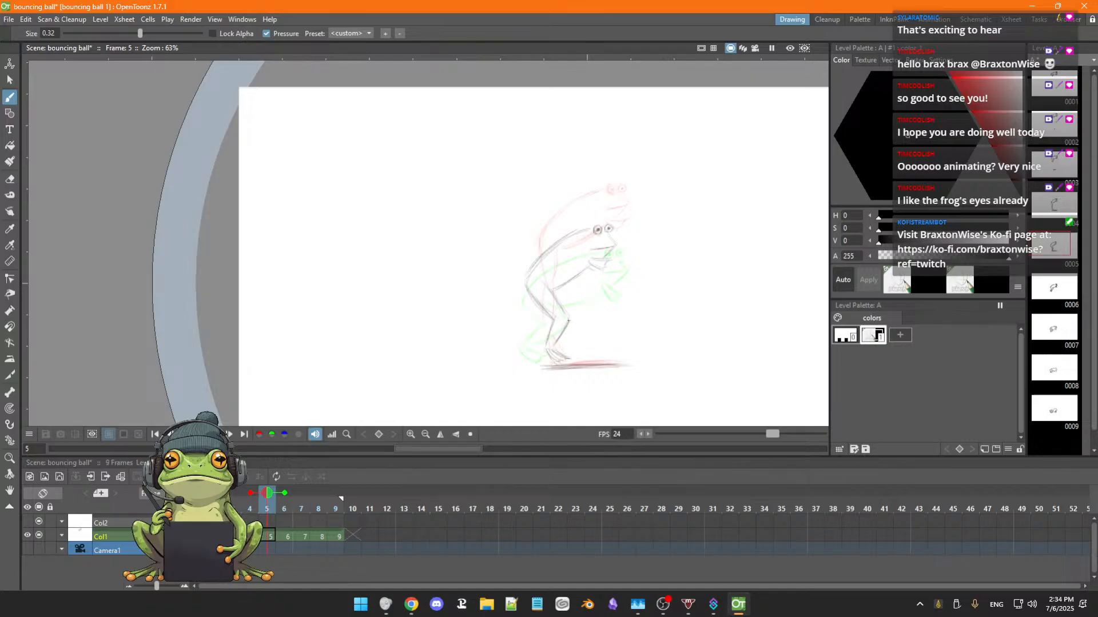
Flip back and forth through frames 2 to 8 to review the frog's fall and its ground shadows.
key(Right)
key(Right)
key(Left)
key(Left)
key(Right)
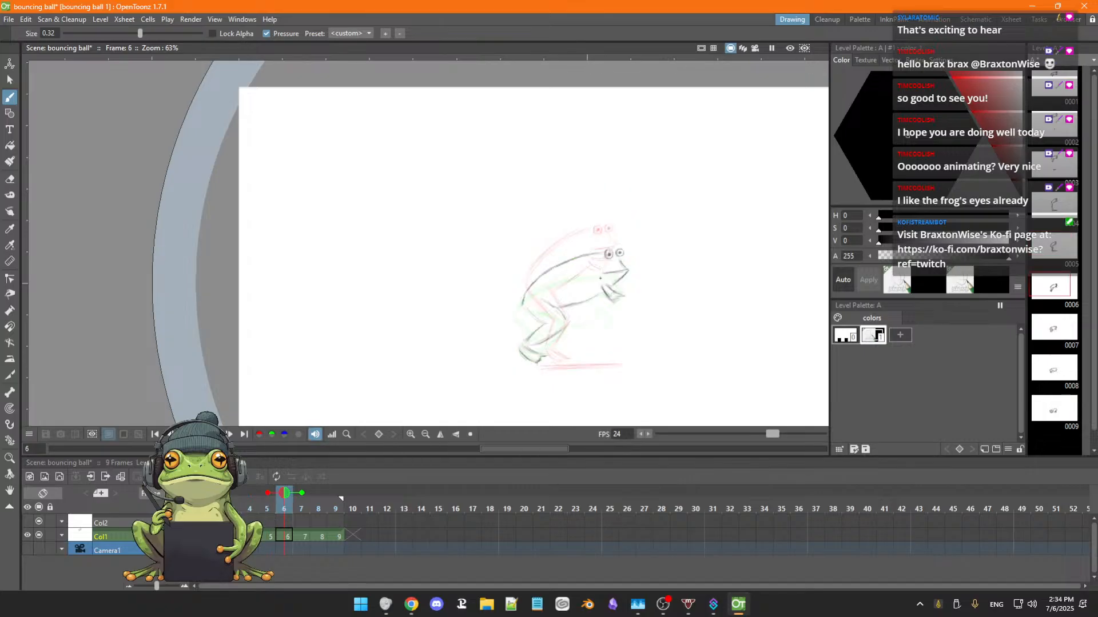
key(Right)
key(Left)
key(Left)
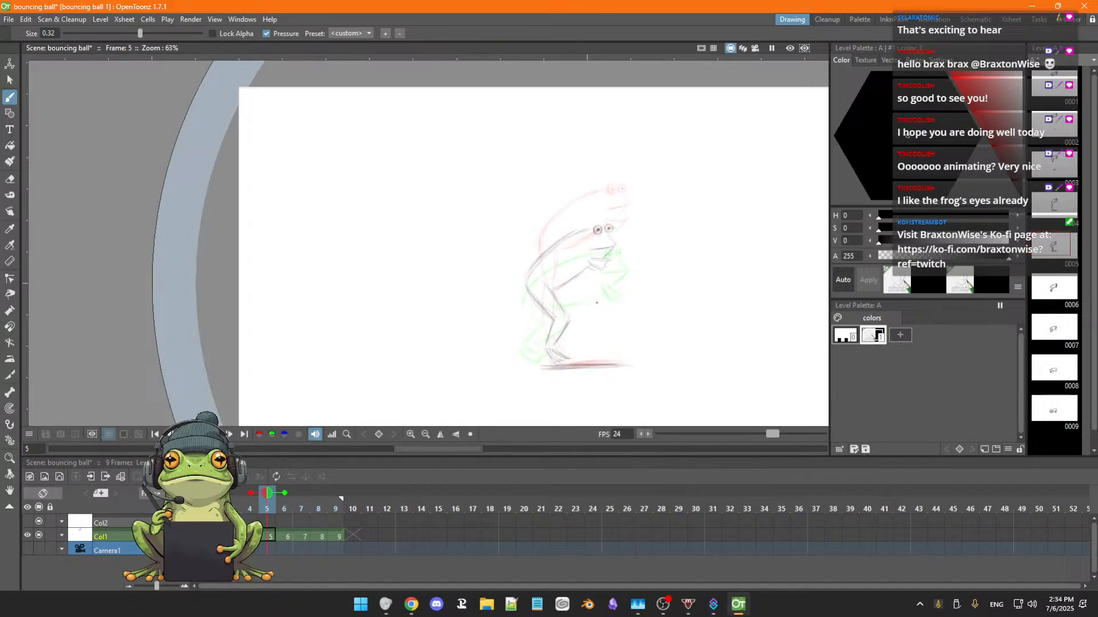
key(Left)
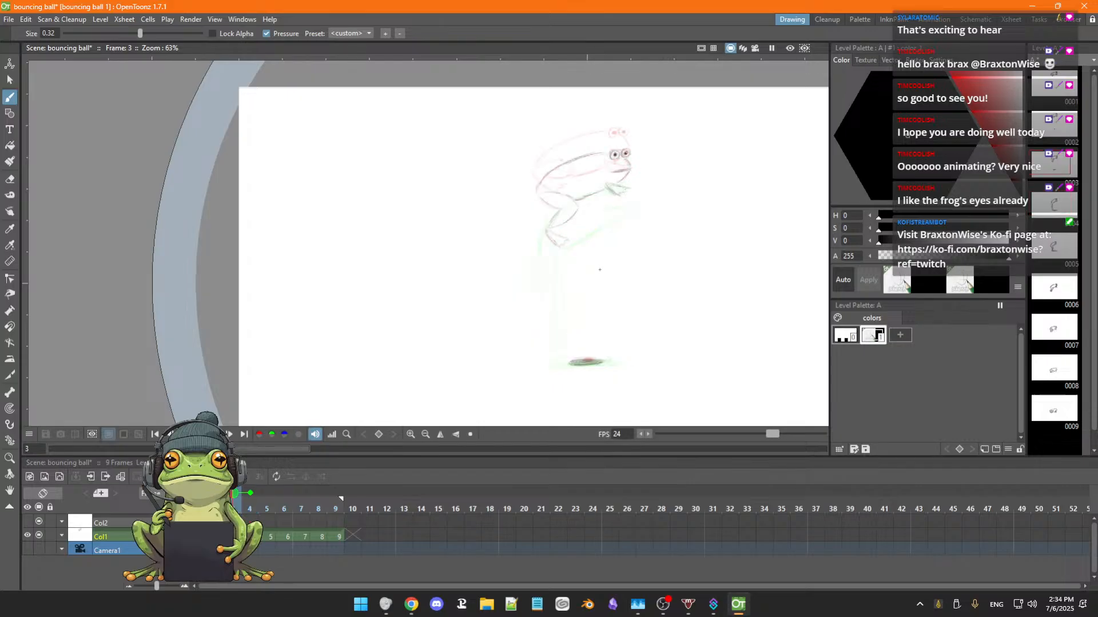
key(Right)
key(Left)
key(Left)
key(Left)
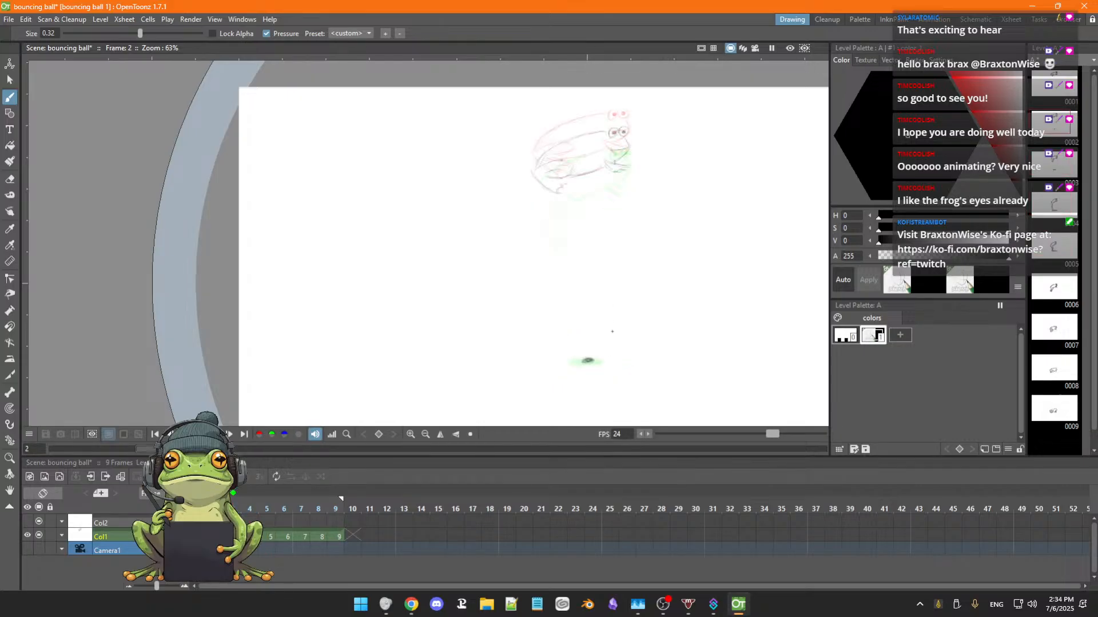
key(Right)
key(Right)
key(Right)
key(Right)
key(Right)
key(Right)
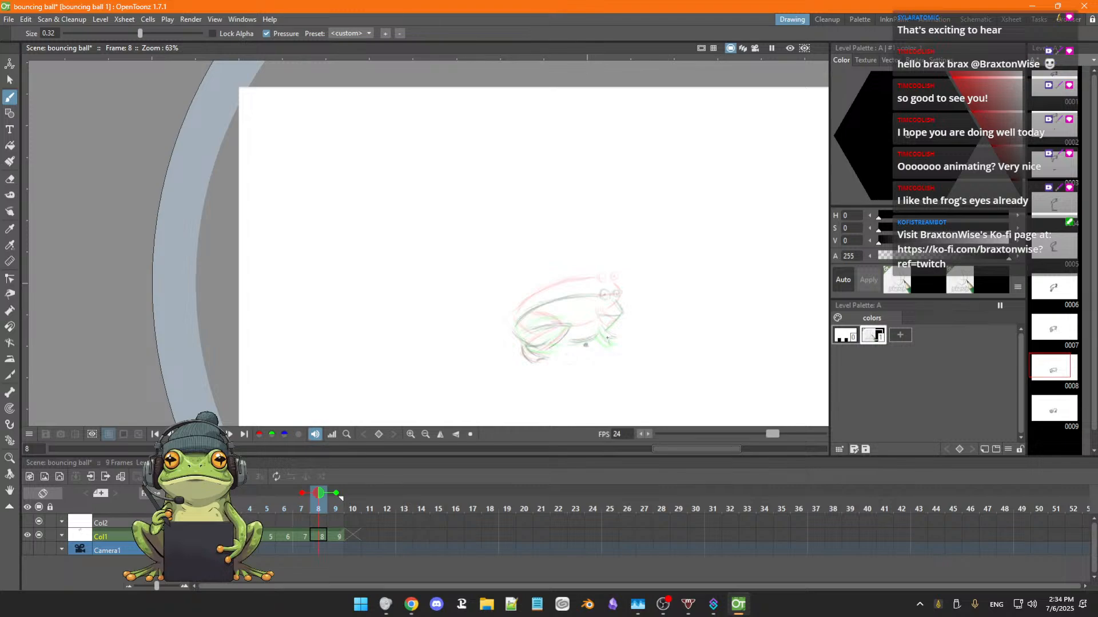
Erase the leftover ball centre mark below the frog's belly on frame 8.
key(Left)
key(Left)
key(Right)
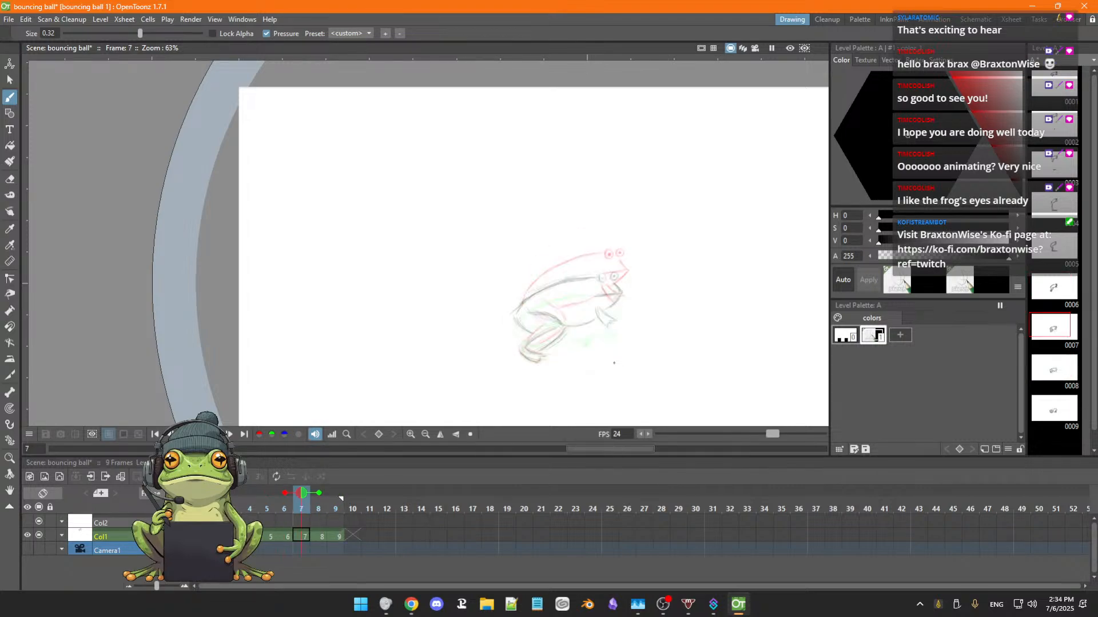
key(Right)
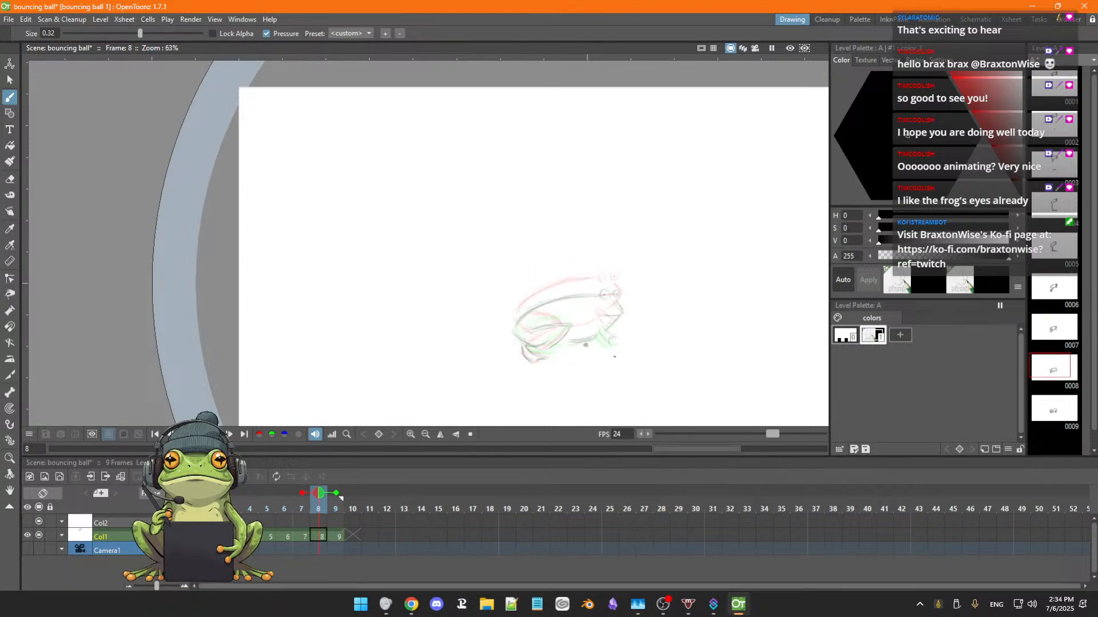
key(a)
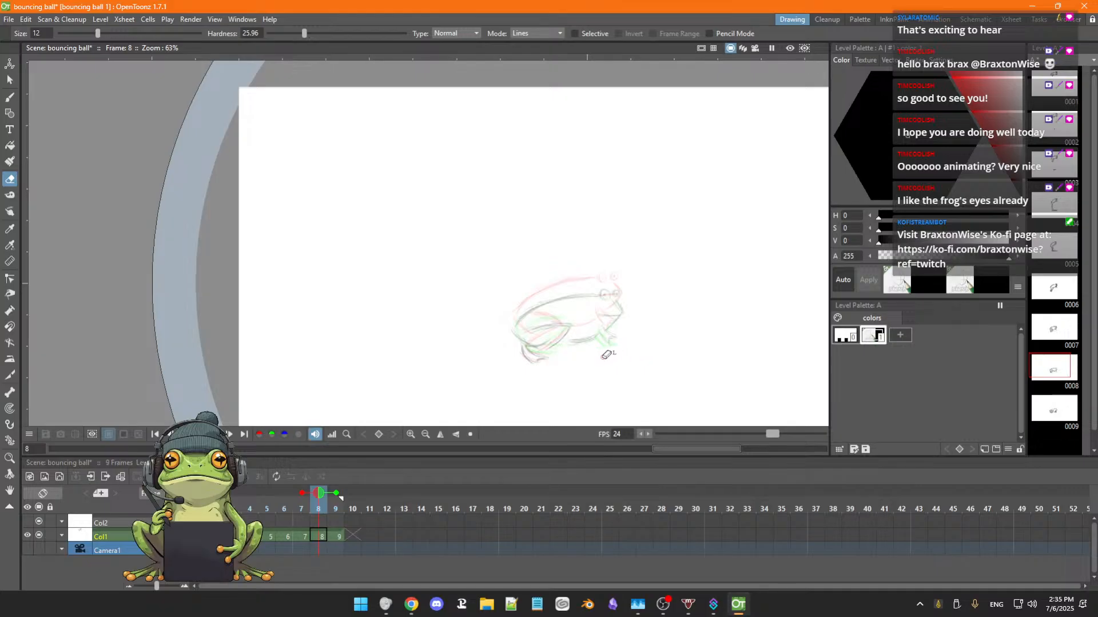
key(b)
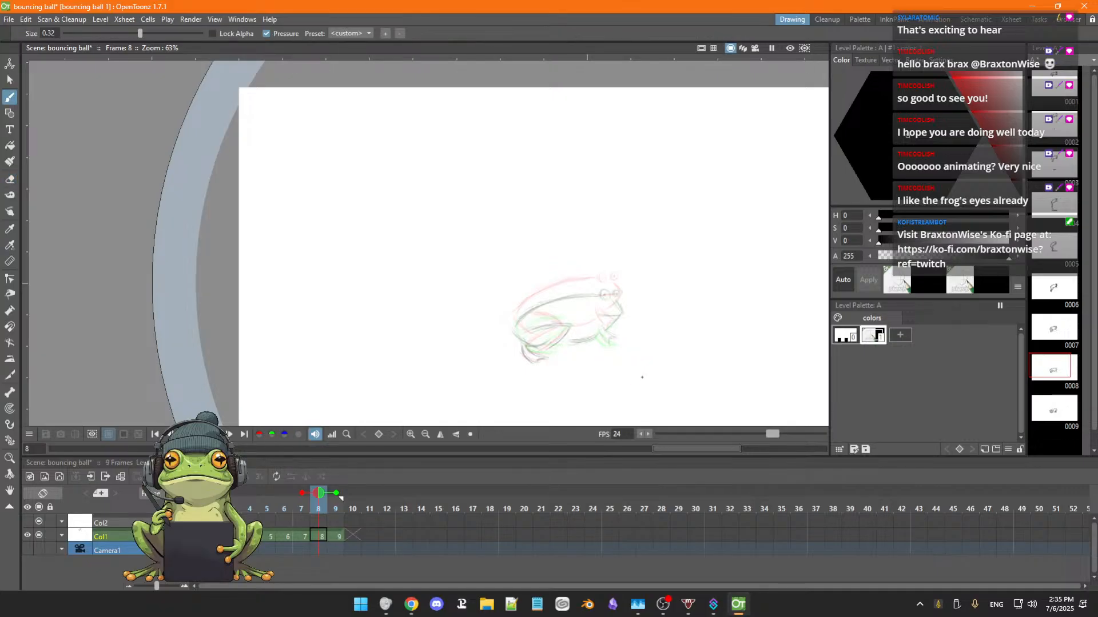
Flip through the frames up to frame 10 to check the whole fall and landing.
key(Left)
key(Left)
key(Left)
key(Left)
key(Left)
key(Left)
key(Left)
key(Right)
key(Right)
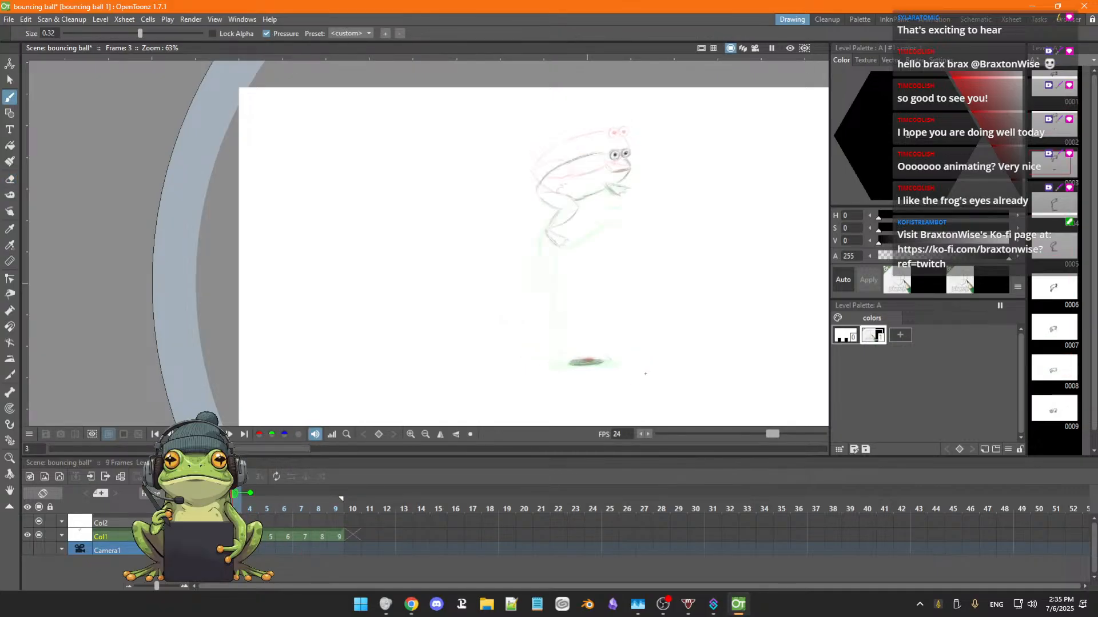
key(Right)
key(Right)
key(Right)
key(Right)
key(Right)
key(Right)
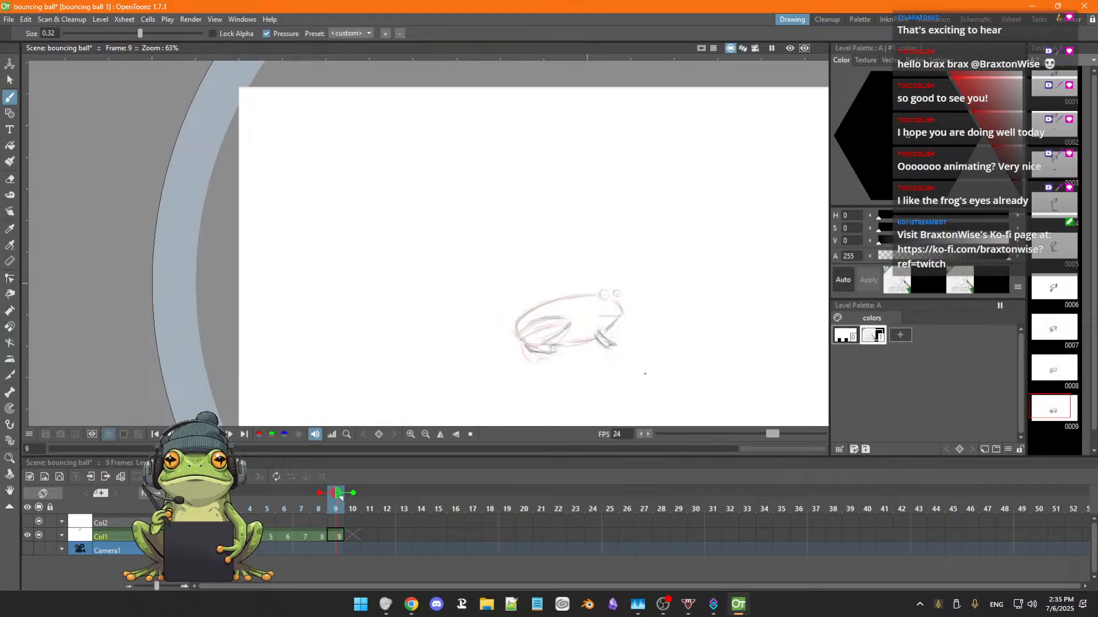
key(Right)
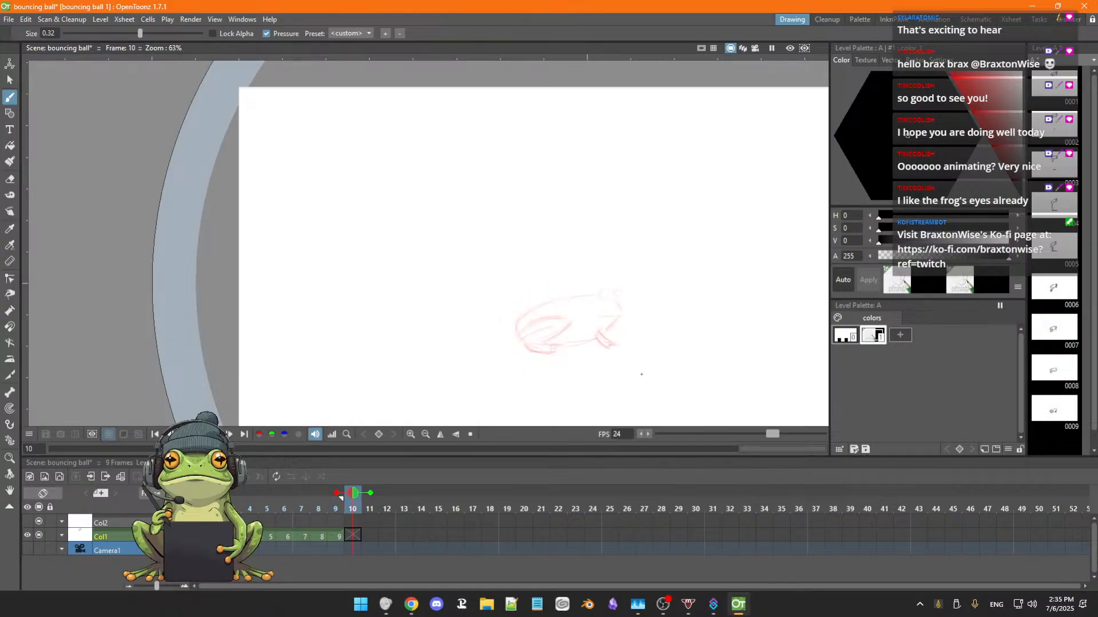
Darken the frog's back line on frame 9 and draw its two round eyes with pupils and the snout line.
key(Left)
scroll(621, 300, up, 5)
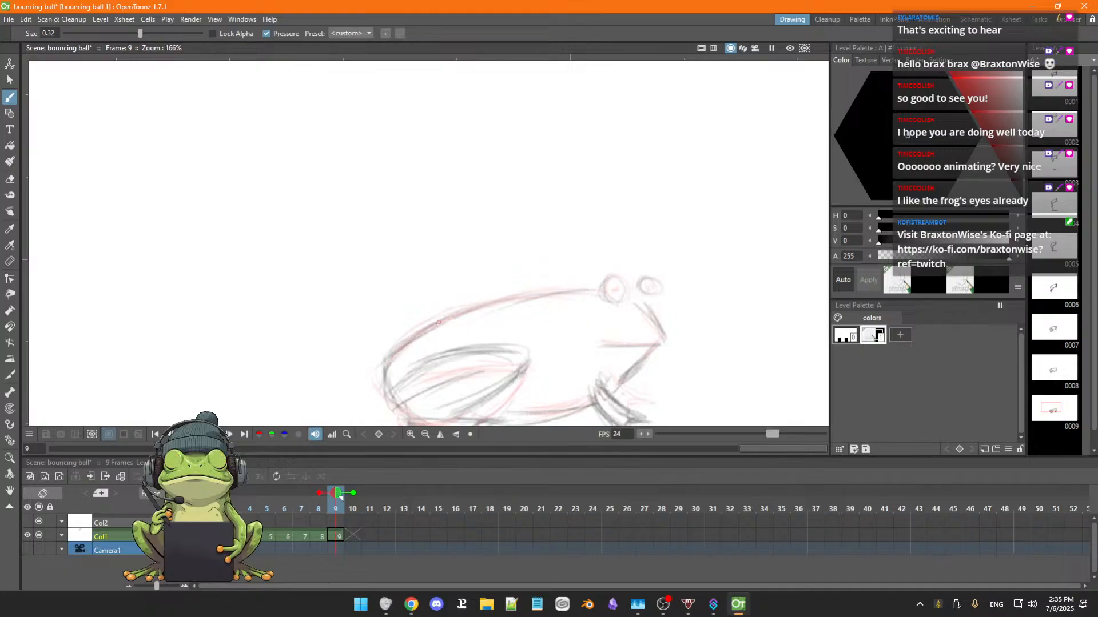
mouse_move(404, 348)
mouse_down()
mouse_move(495, 304)
mouse_move(450, 315)
mouse_move(544, 293)
mouse_move(531, 292)
mouse_move(596, 290)
mouse_up()
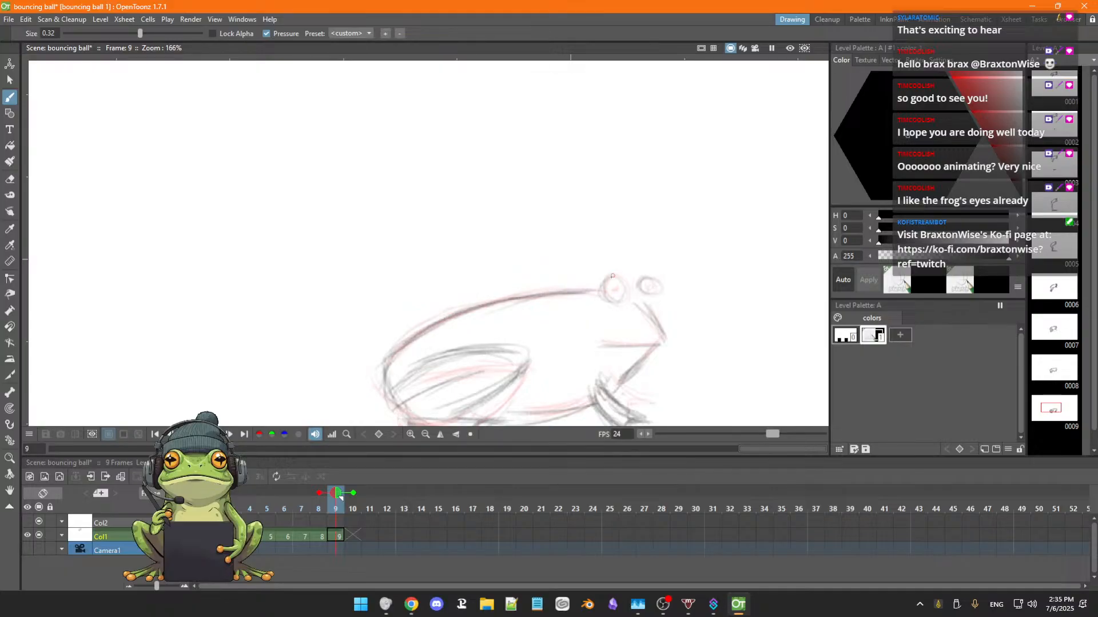
mouse_move(619, 278)
mouse_down()
mouse_move(651, 287)
mouse_move(644, 279)
mouse_move(650, 292)
mouse_move(641, 292)
mouse_move(659, 294)
mouse_move(654, 277)
mouse_move(657, 291)
mouse_move(657, 281)
mouse_move(646, 296)
mouse_move(659, 290)
mouse_move(647, 296)
mouse_move(650, 277)
mouse_move(631, 291)
mouse_move(650, 309)
mouse_up()
drag(631, 292, 651, 315)
mouse_move(632, 292)
mouse_down()
mouse_move(649, 314)
mouse_move(644, 296)
mouse_up()
drag(649, 277, 661, 335)
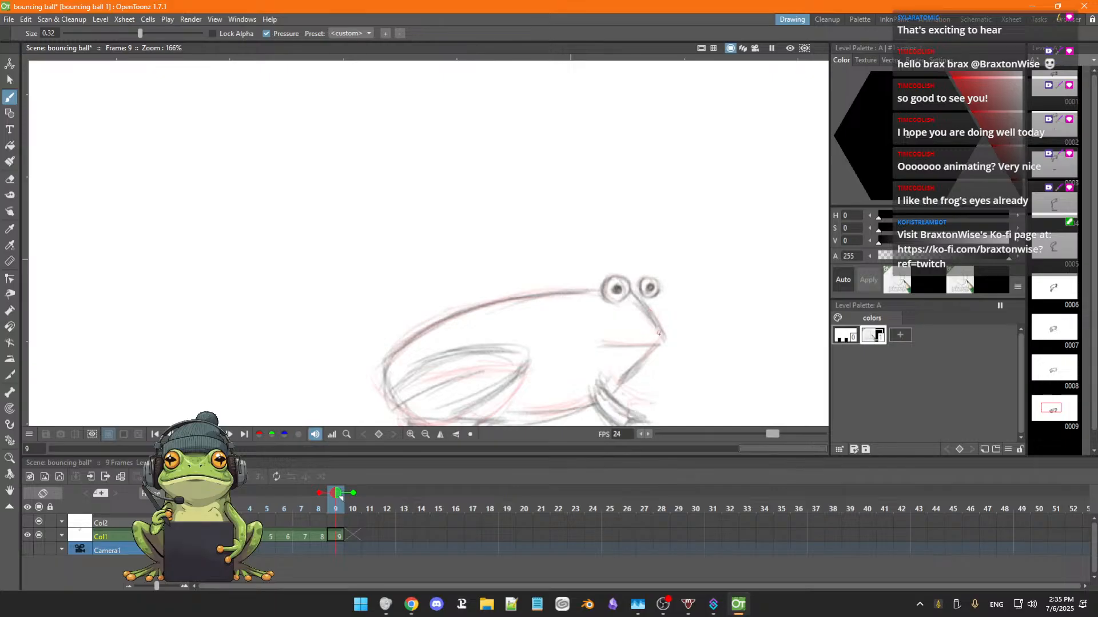
Darken the snout line running from the frog's eyes to its mouth on frame 9.
mouse_move(637, 298)
mouse_down()
mouse_move(659, 340)
mouse_move(606, 347)
mouse_move(664, 339)
mouse_move(616, 343)
mouse_move(647, 341)
mouse_move(651, 357)
mouse_move(668, 310)
mouse_up()
scroll(652, 347, down, 2)
key(space)
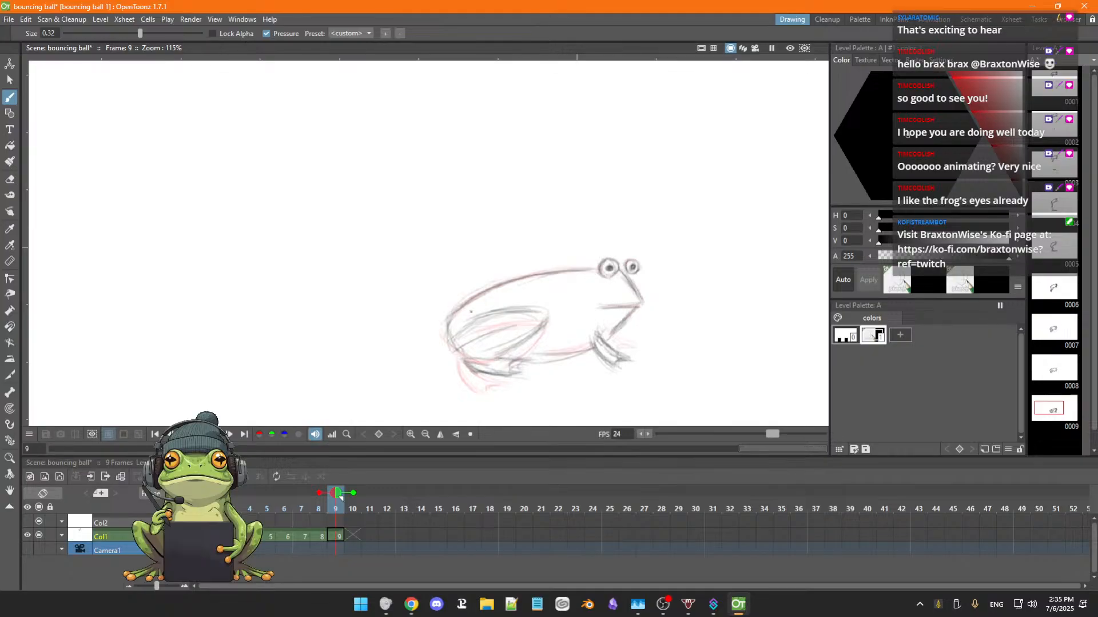
mouse_move(472, 298)
mouse_down()
mouse_move(450, 321)
mouse_move(455, 339)
mouse_move(525, 313)
mouse_move(498, 351)
mouse_move(507, 330)
mouse_move(459, 350)
mouse_move(465, 355)
mouse_move(581, 352)
mouse_up()
scroll(607, 329, down, 4)
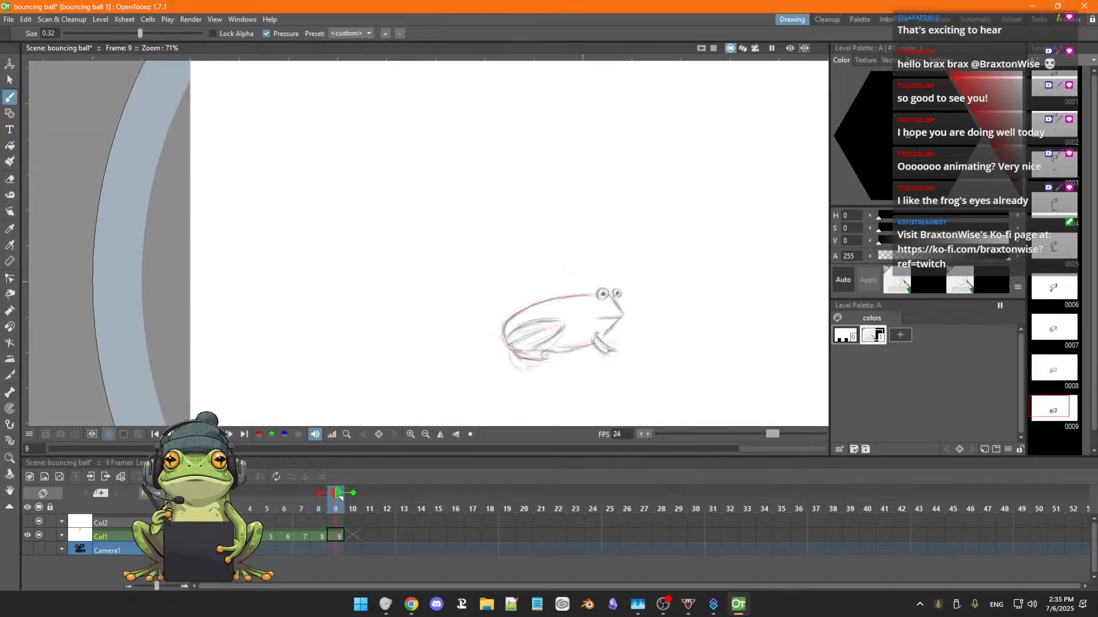
key(space)
drag(635, 316, 572, 267)
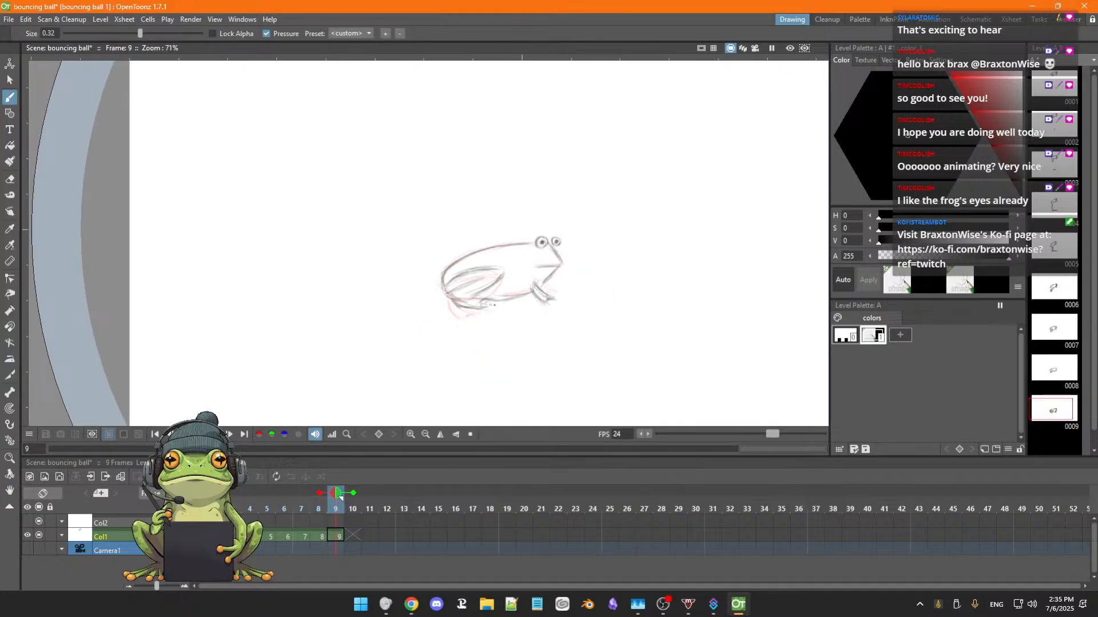
Sketch a ground shadow beneath the frog on frame 9 and clean up the overlapping lines around its hind foot.
key(Left)
key(Left)
key(Left)
key(Right)
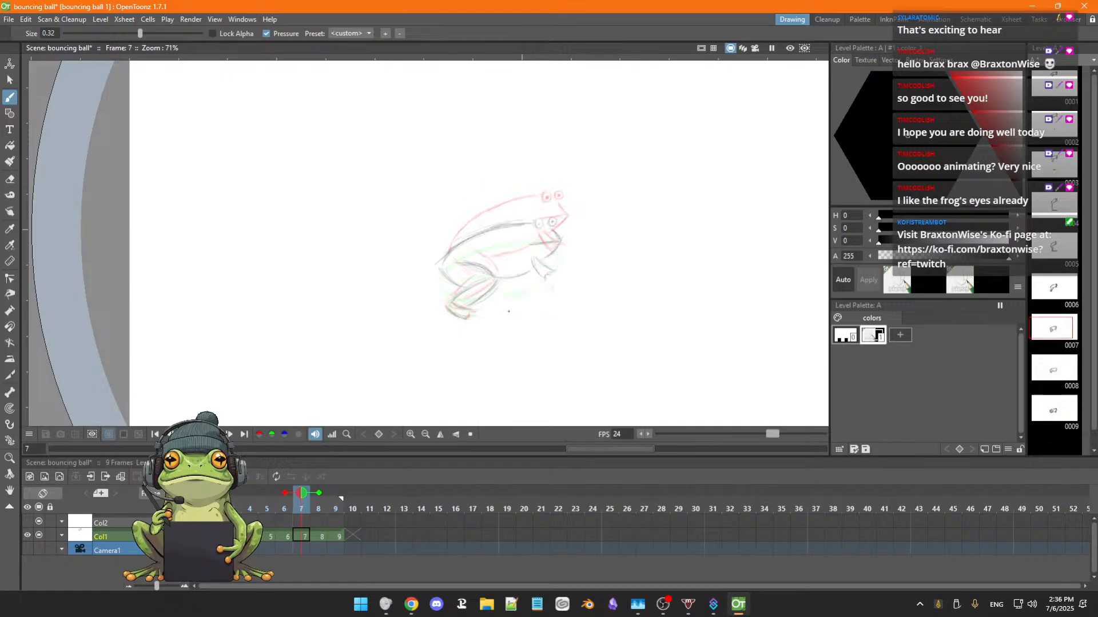
key(Right)
key(Right)
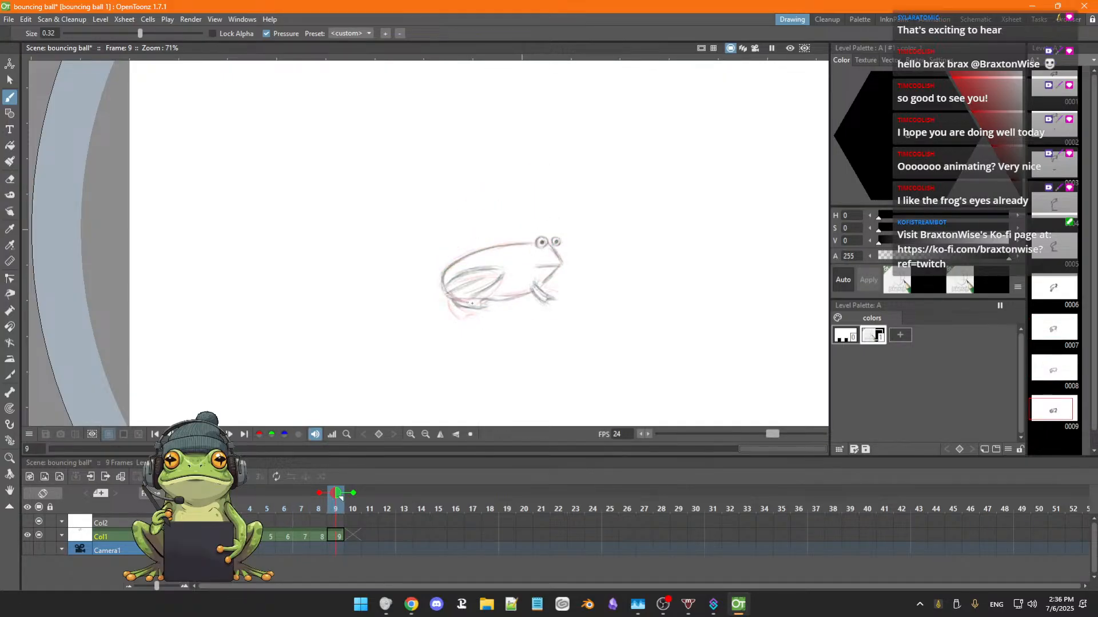
drag(522, 306, 490, 305)
drag(533, 303, 491, 305)
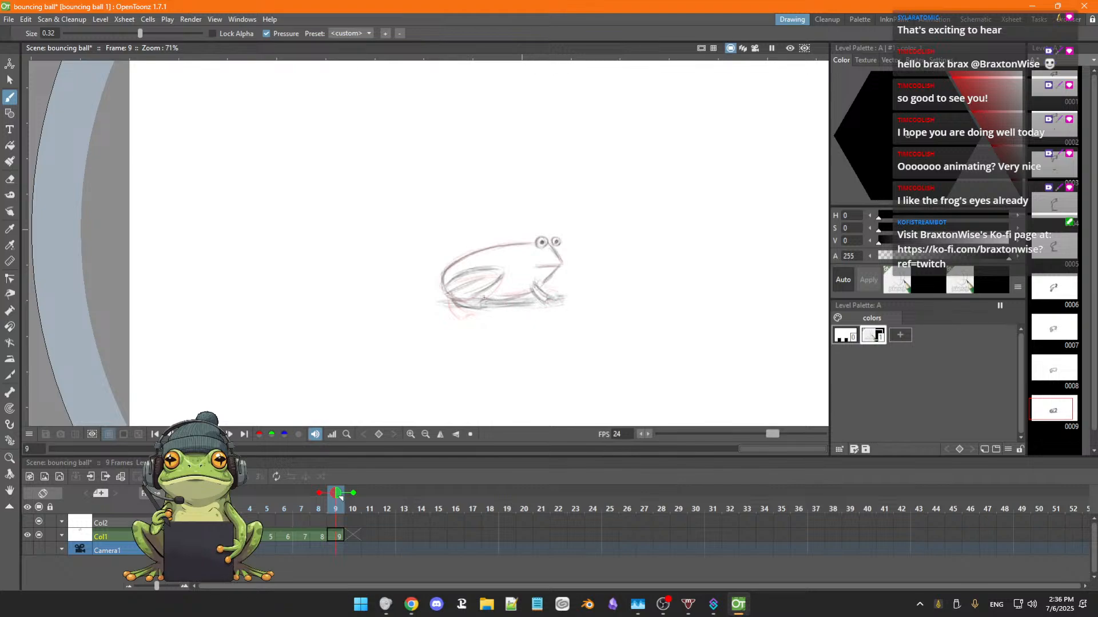
key(a)
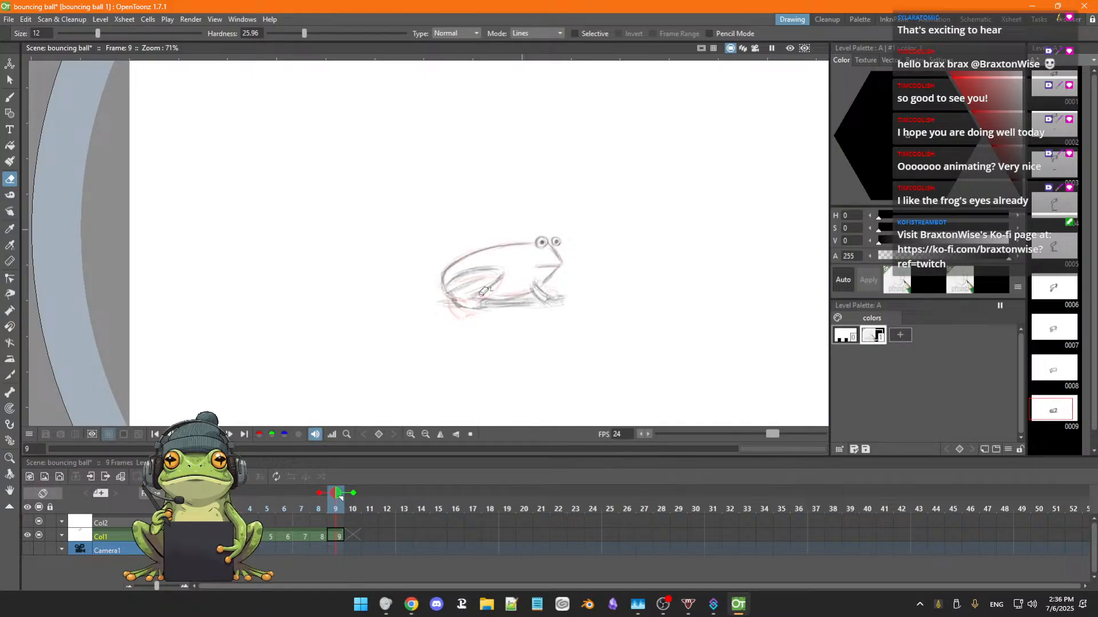
key(b)
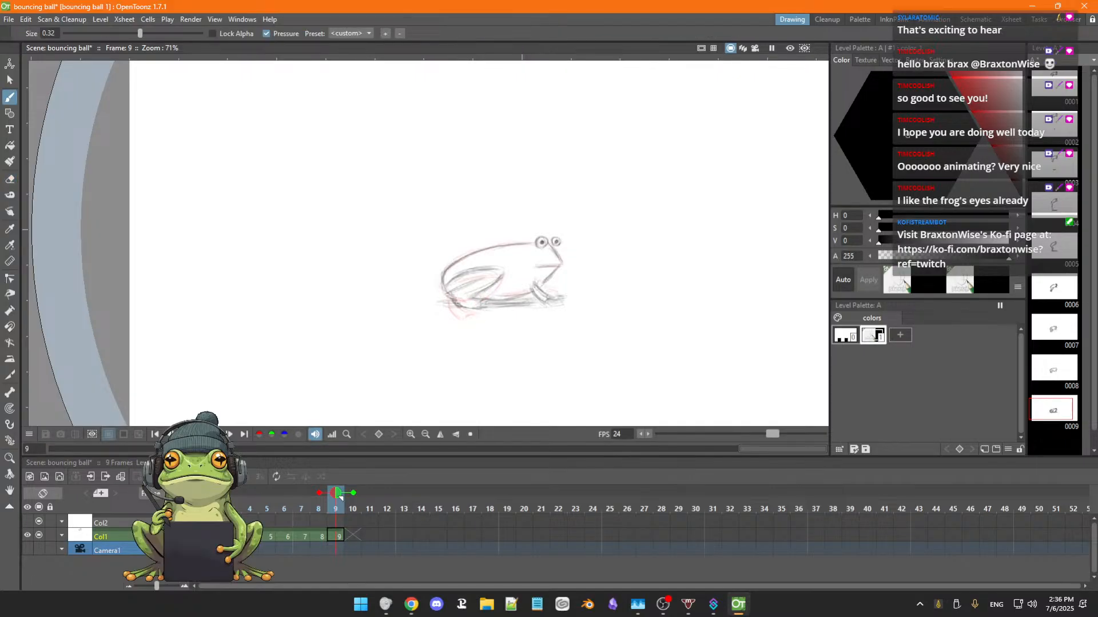
key(e)
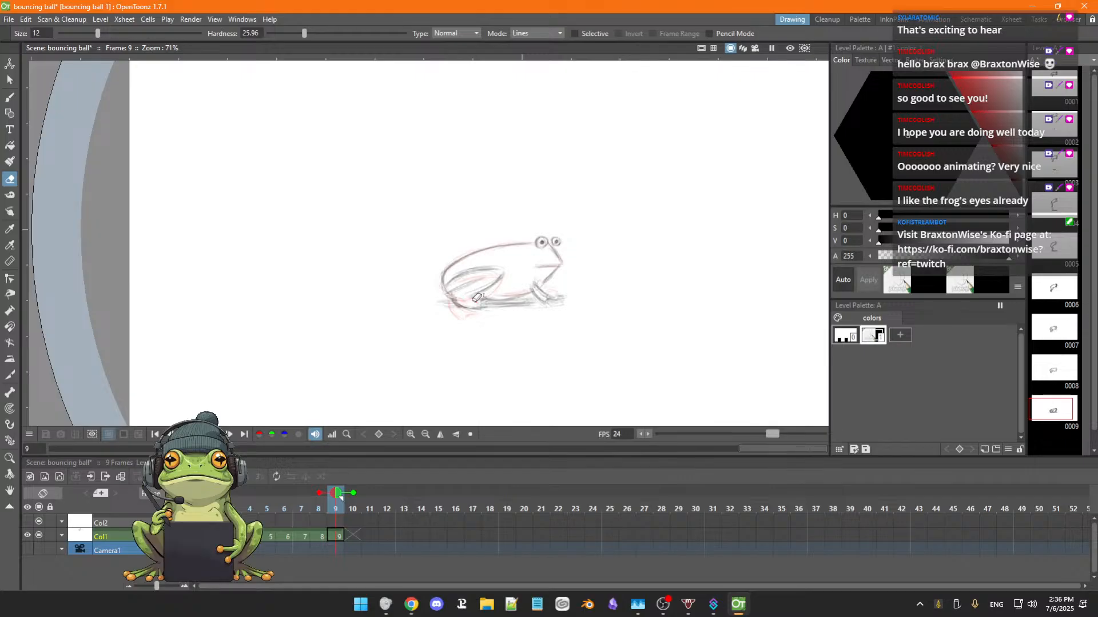
key(b)
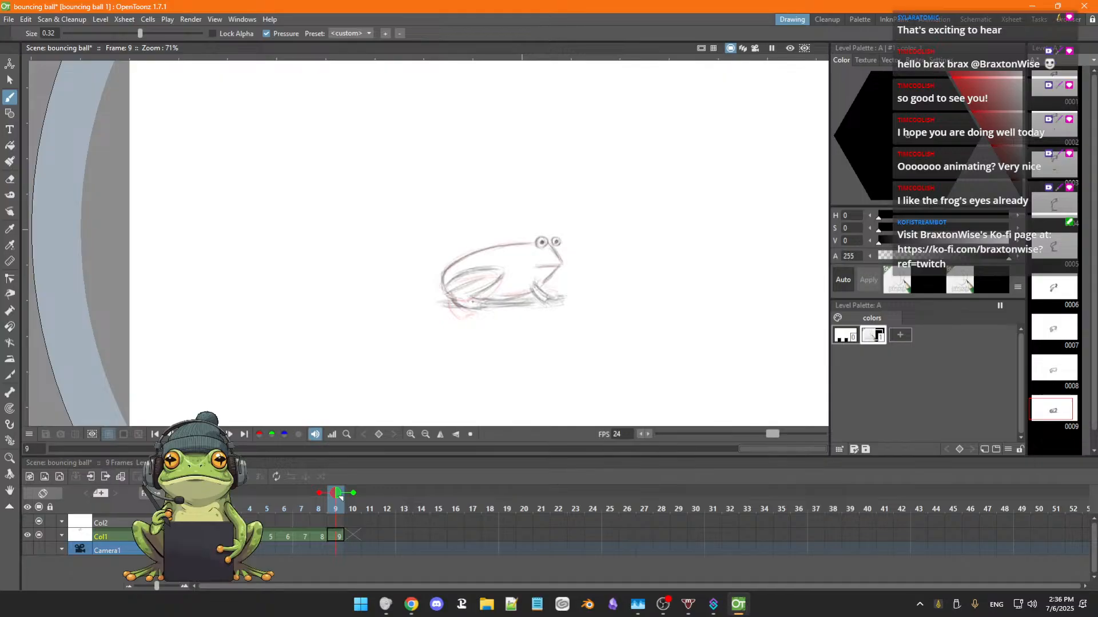
Flip through frames 3 to 9 to compare the ground shadows during the fall and landing.
key(comma)
key(comma)
key(comma)
key(comma)
key(comma)
key(period)
key(period)
key(period)
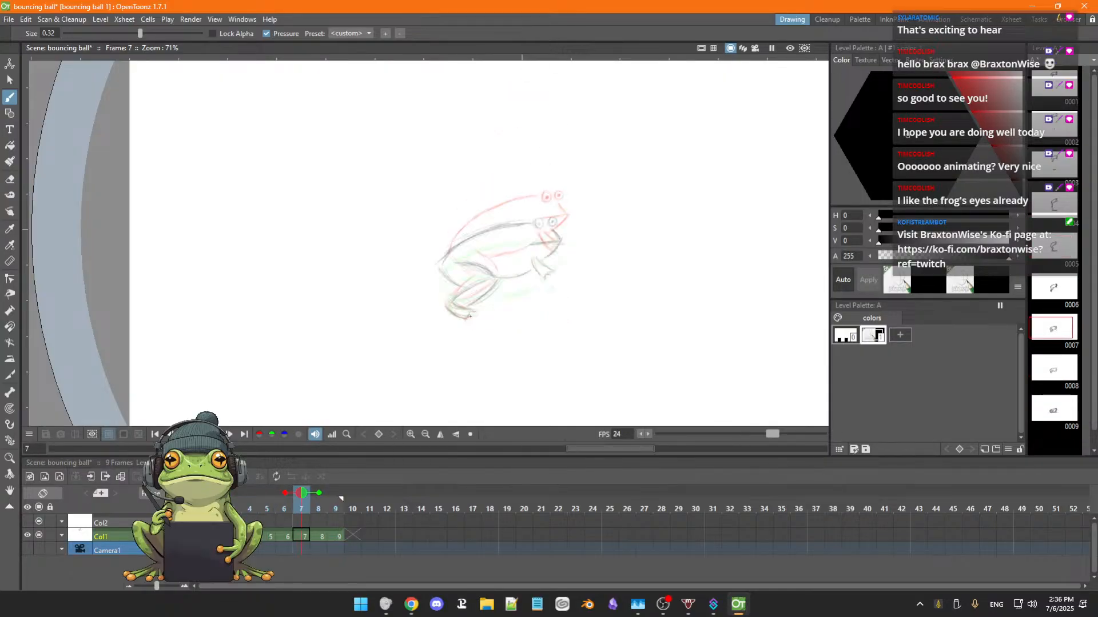
key(comma)
key(comma)
key(comma)
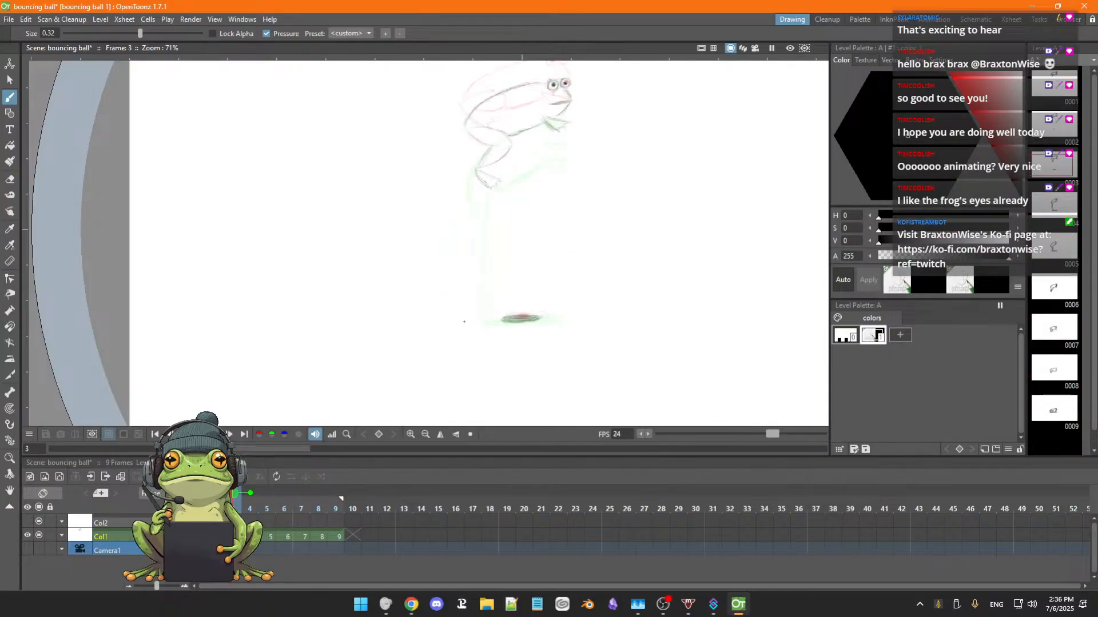
key(period)
key(period)
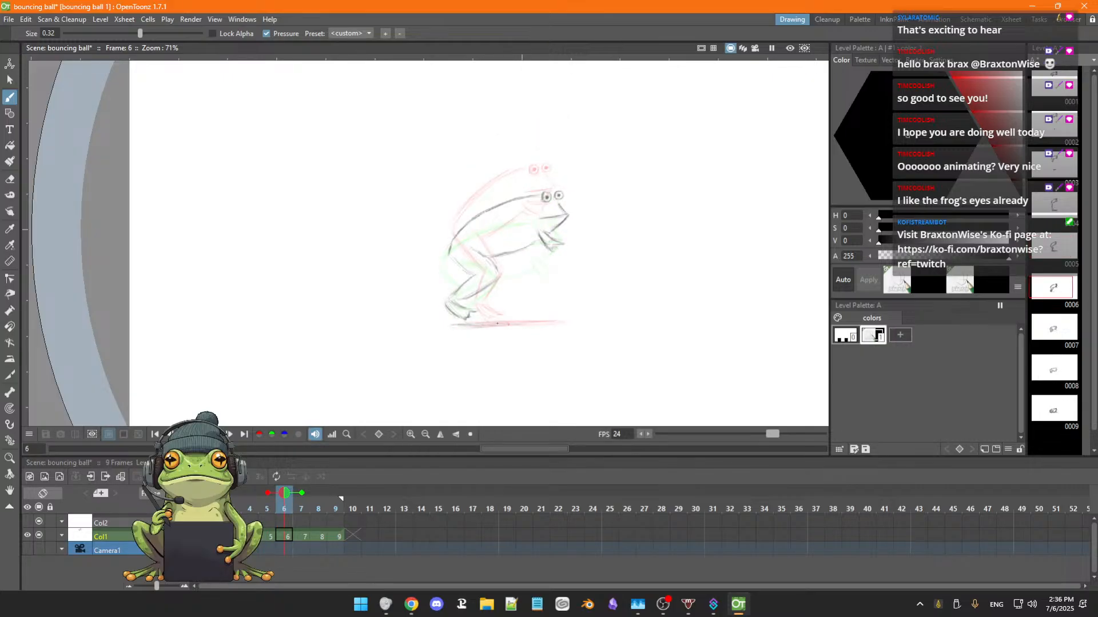
Extend the ground shadow line beneath the frog's feet on frame 6 and check it against the neighbouring frames.
drag(485, 323, 556, 322)
key(Right)
key(Right)
key(Left)
key(Left)
key(Left)
key(Left)
key(Left)
key(Left)
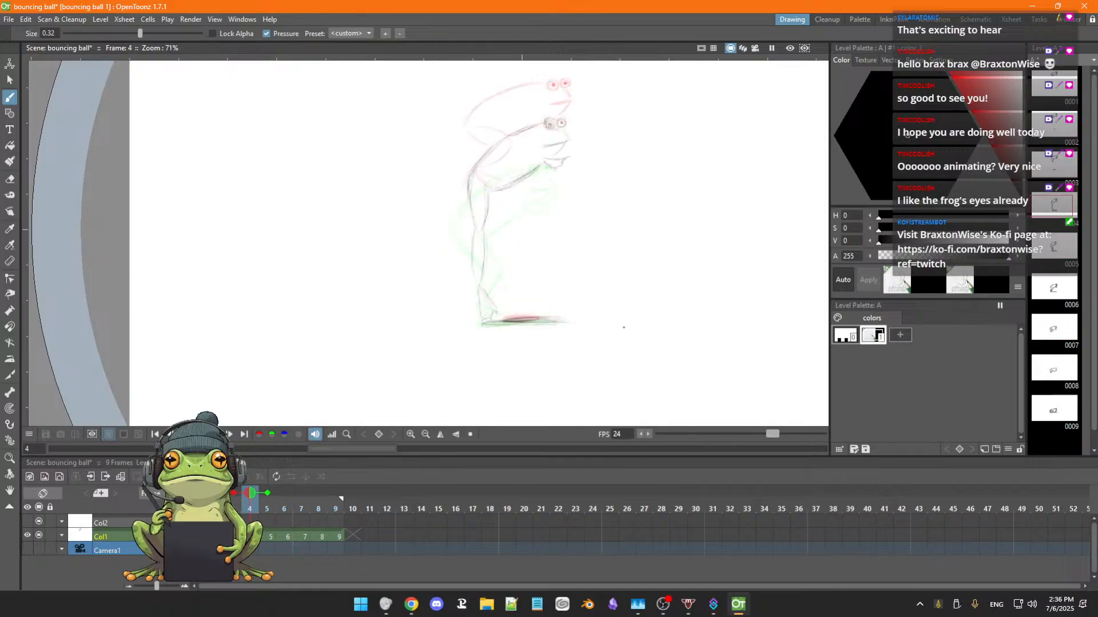
Flip back and forth through frames 2 to 7 to review how the shadow grows as the frog lands.
key(Right)
key(Right)
key(Right)
key(Right)
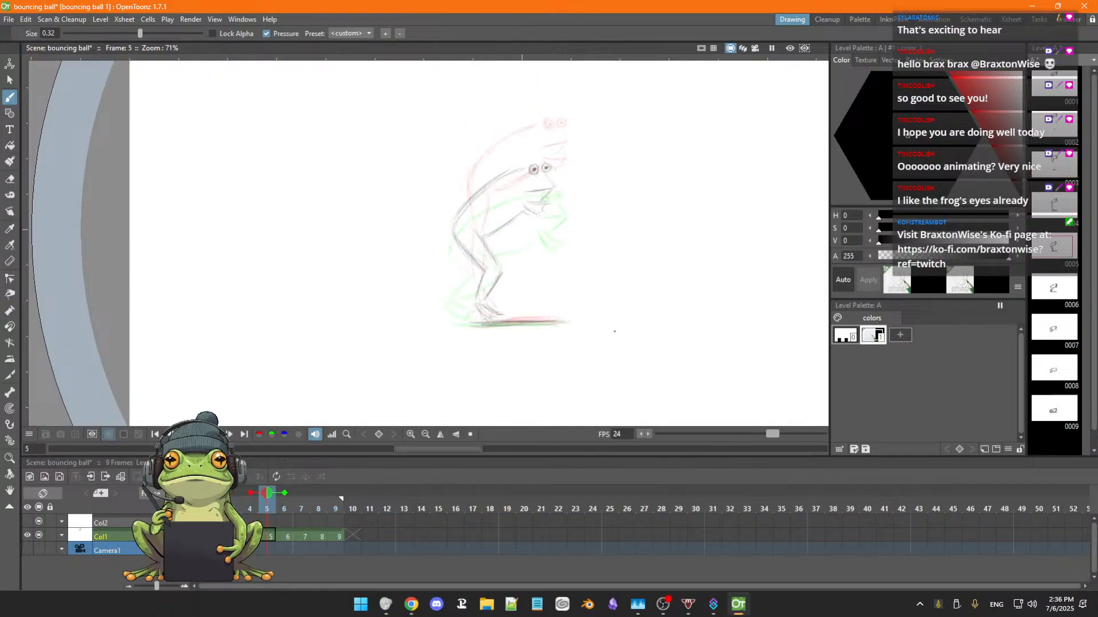
key(Left)
key(Left)
key(Left)
key(Left)
key(Left)
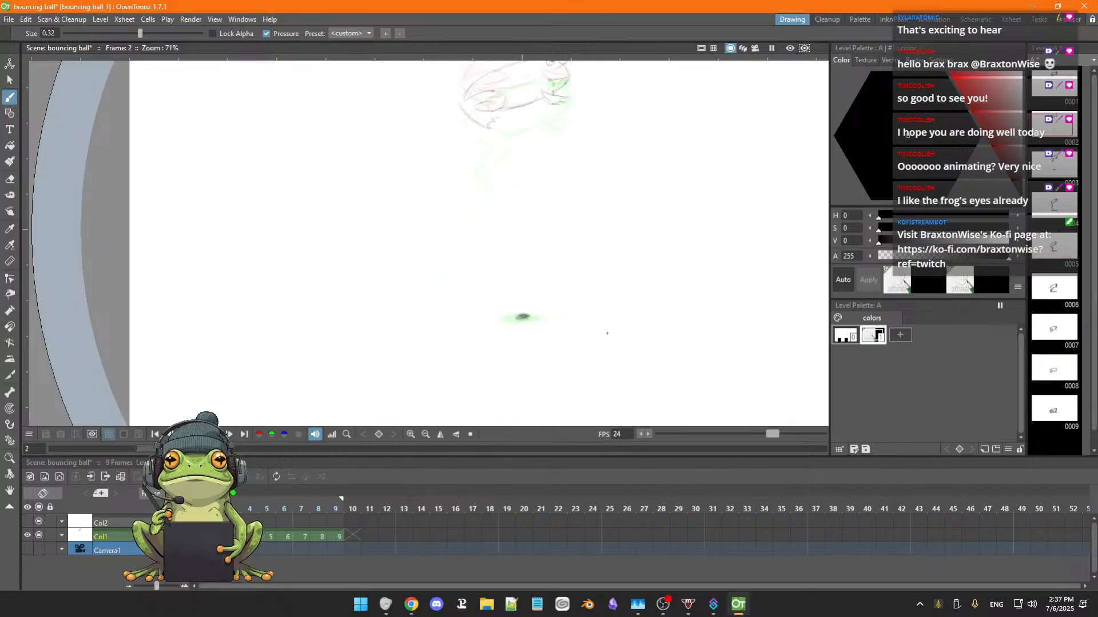
key(Right)
key(Right)
key(Right)
key(Left)
key(Left)
key(Left)
key(Right)
key(Right)
key(Right)
key(Right)
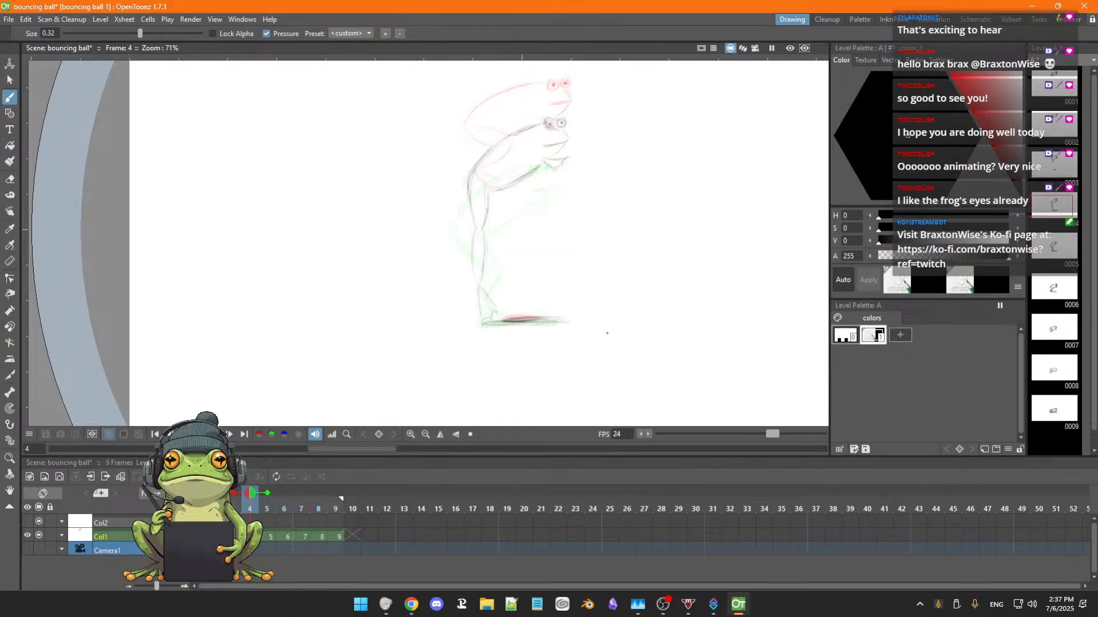
key(Right)
key(Right)
key(Right)
key(Left)
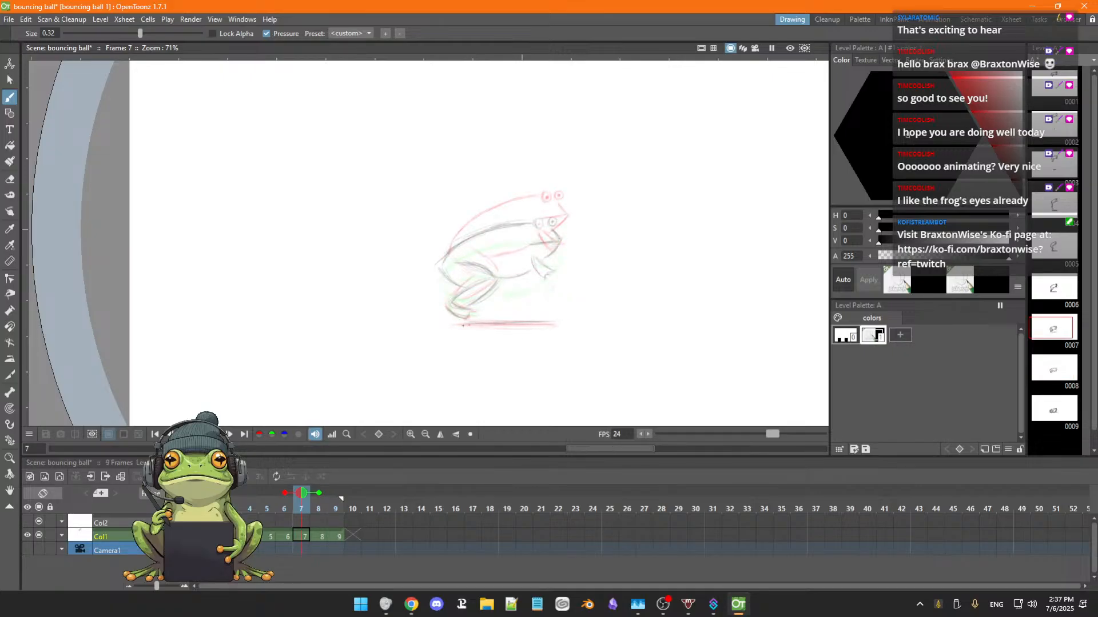
Draw a ground shadow line beneath the frog on frame 7 and compare it with the preceding frames.
drag(494, 320, 571, 316)
key(Left)
key(Left)
key(Left)
key(Right)
key(Right)
key(Right)
Flip between frames 4 and 7 to check the shadow's position at the moment of landing.
key(Left)
key(Left)
key(Left)
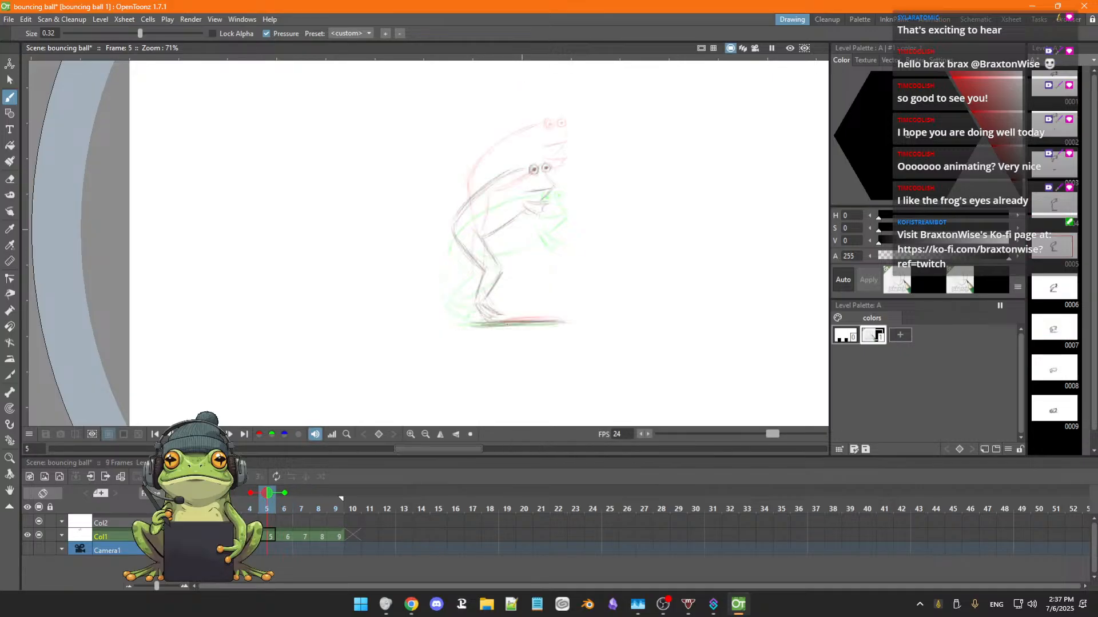
key(Right)
key(Right)
key(Left)
key(Left)
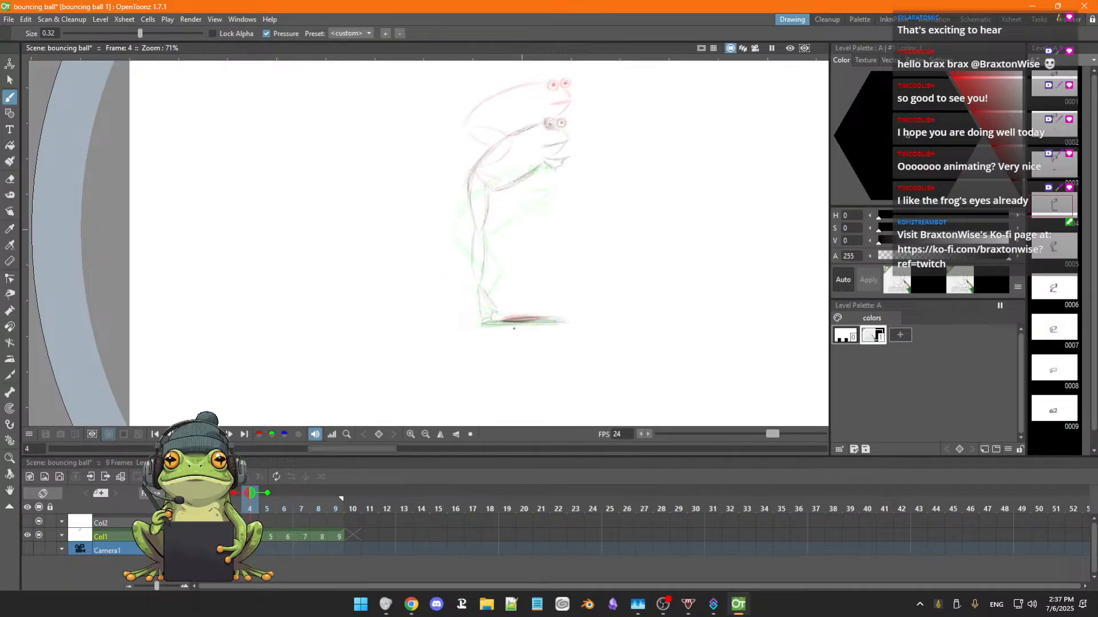
key(Right)
key(Right)
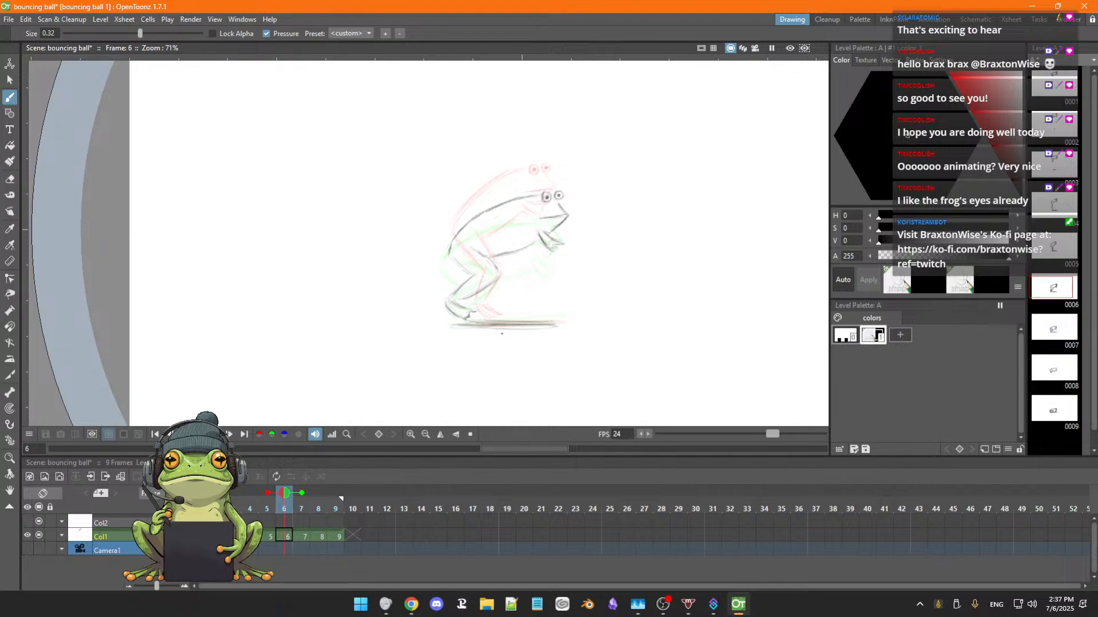
key(Left)
key(Left)
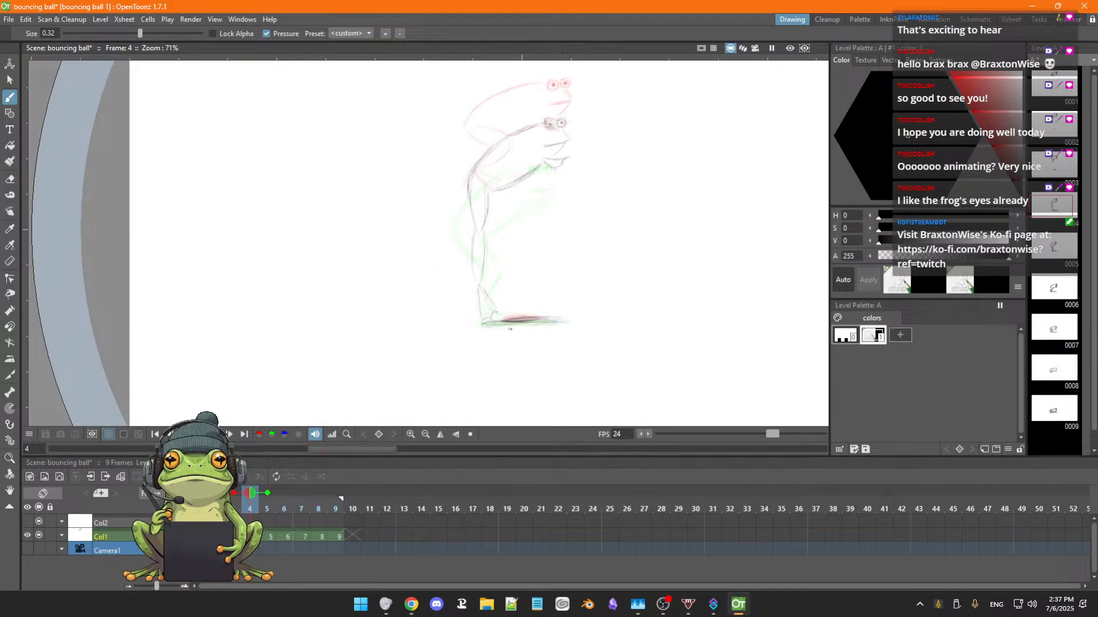
Draw a new ground shadow slightly lower under the feet on frame 4 and erase the old one above it.
drag(479, 328, 571, 330)
key(a)
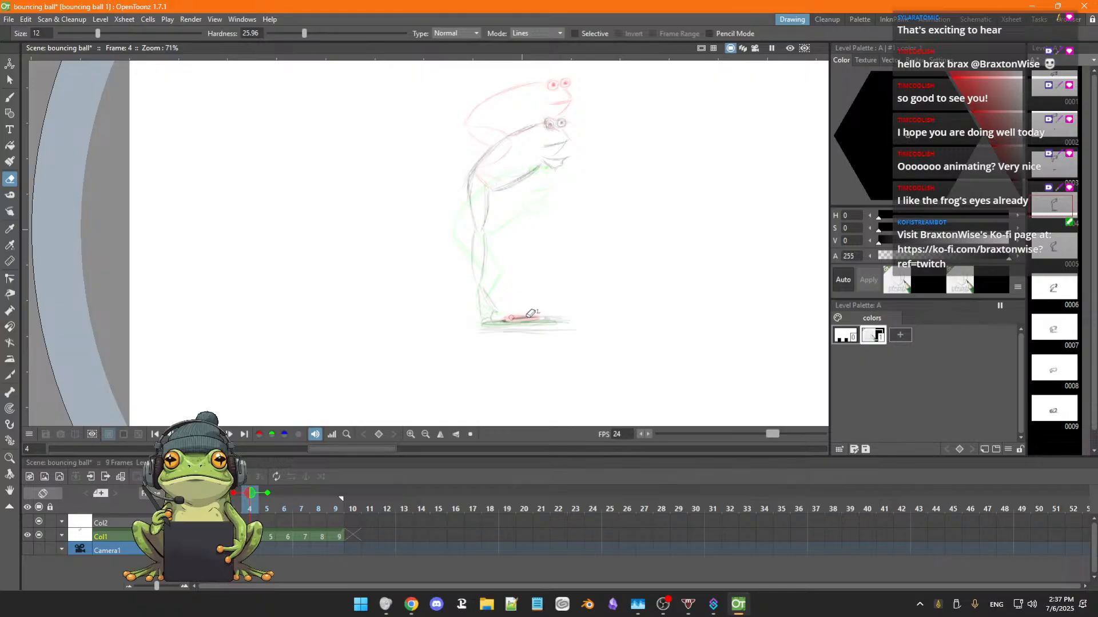
drag(559, 324, 497, 324)
key(b)
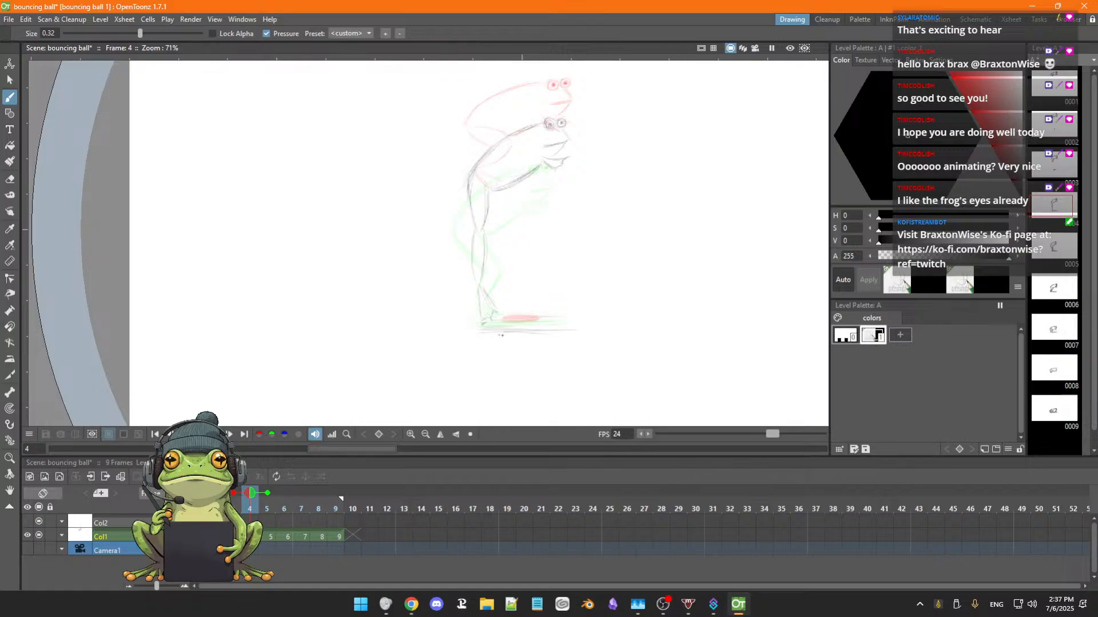
Flip through frames 1 to 9 to review the lowered frame 4 shadow within the whole fall.
key(period)
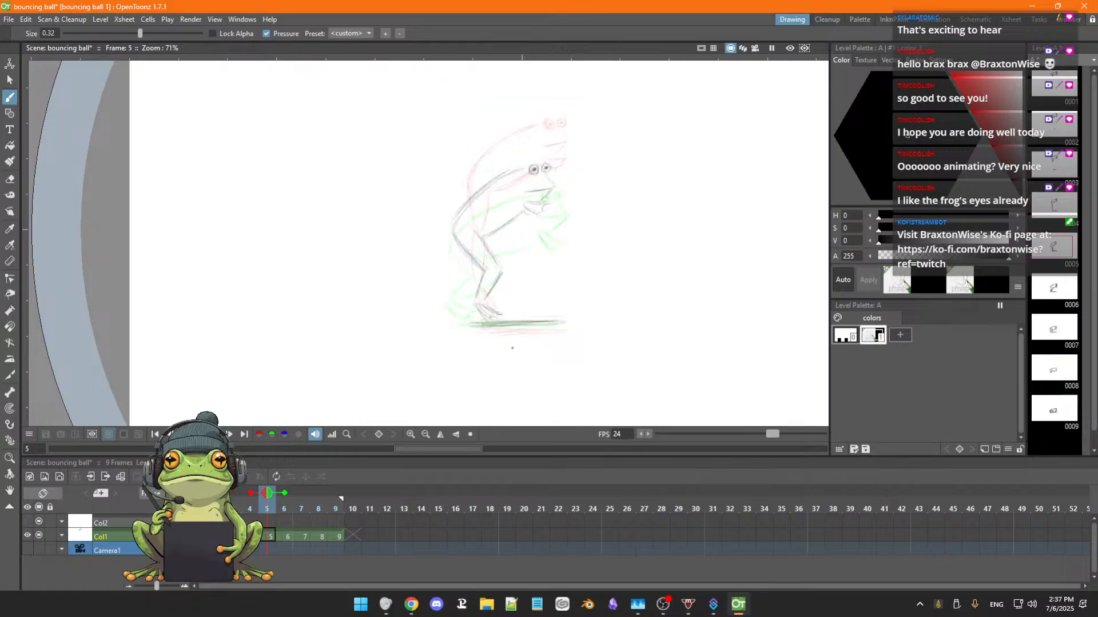
key(period)
key(period)
key(period)
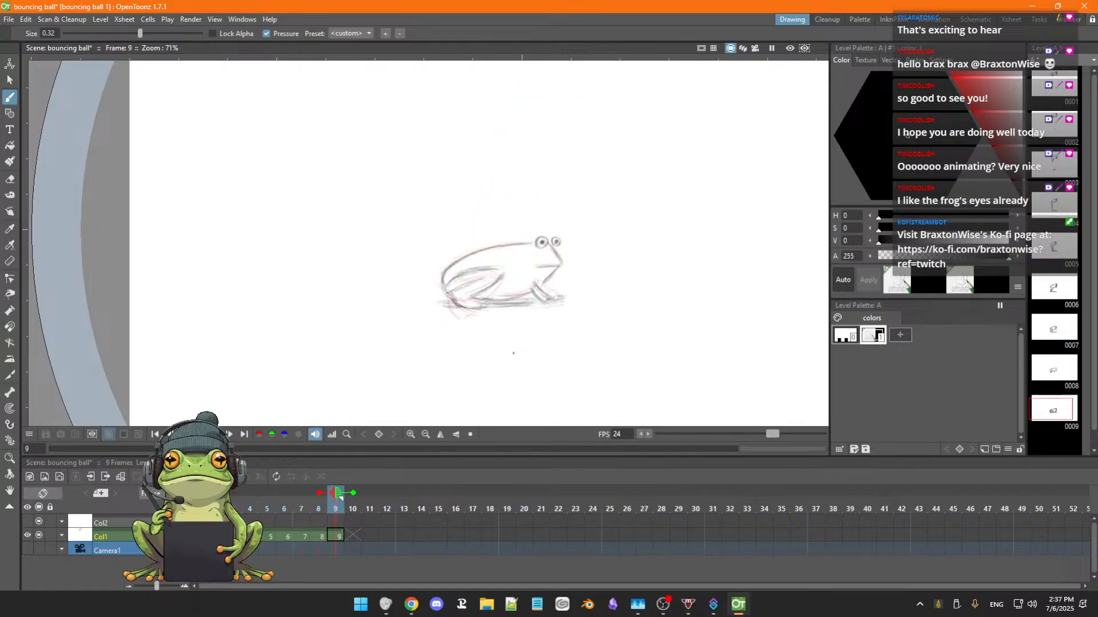
key(comma)
key(comma)
key(comma)
key(period)
key(period)
key(period)
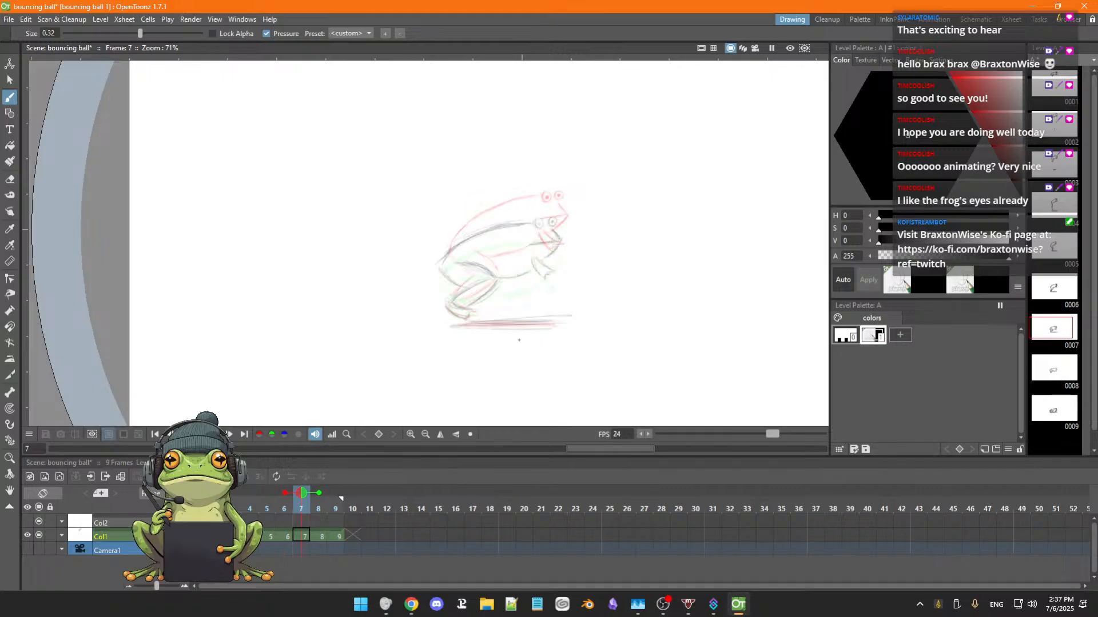
key(comma)
key(comma)
key(comma)
key(comma)
key(comma)
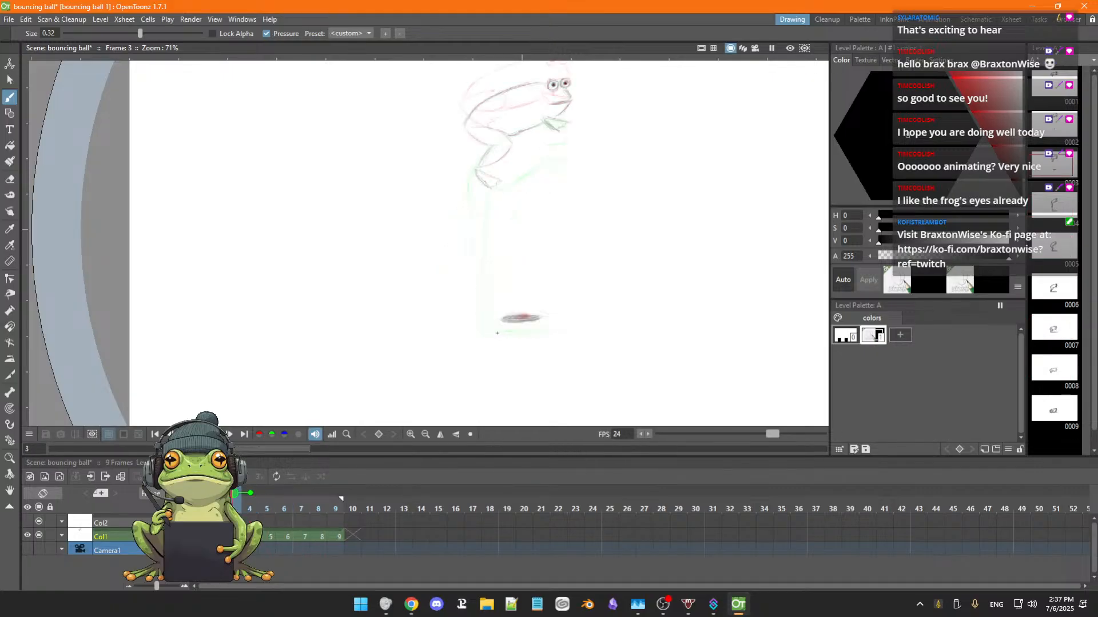
key(period)
key(comma)
key(comma)
key(comma)
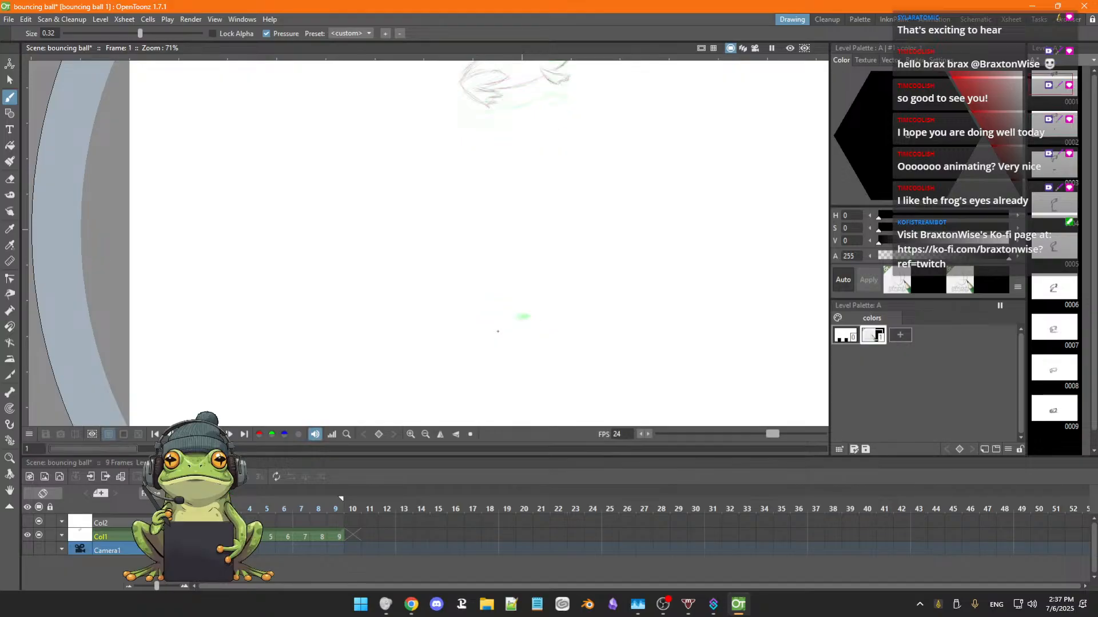
Darken the lowered ground shadow on frame 4, comparing it with the shadows on frames 5 and 6.
key(period)
key(period)
key(period)
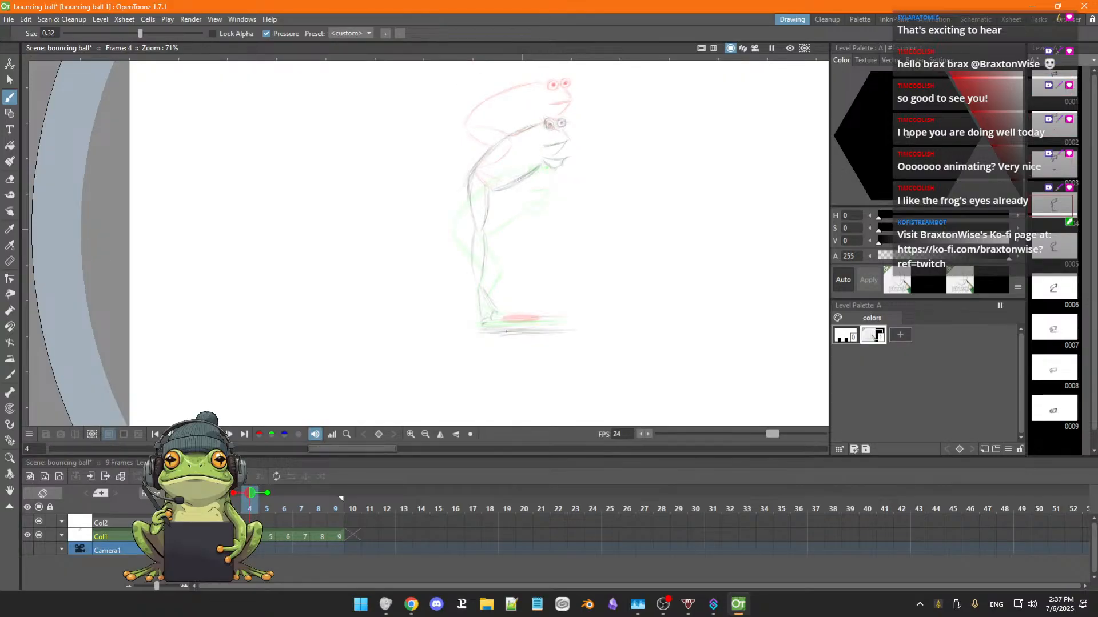
key(period)
key(period)
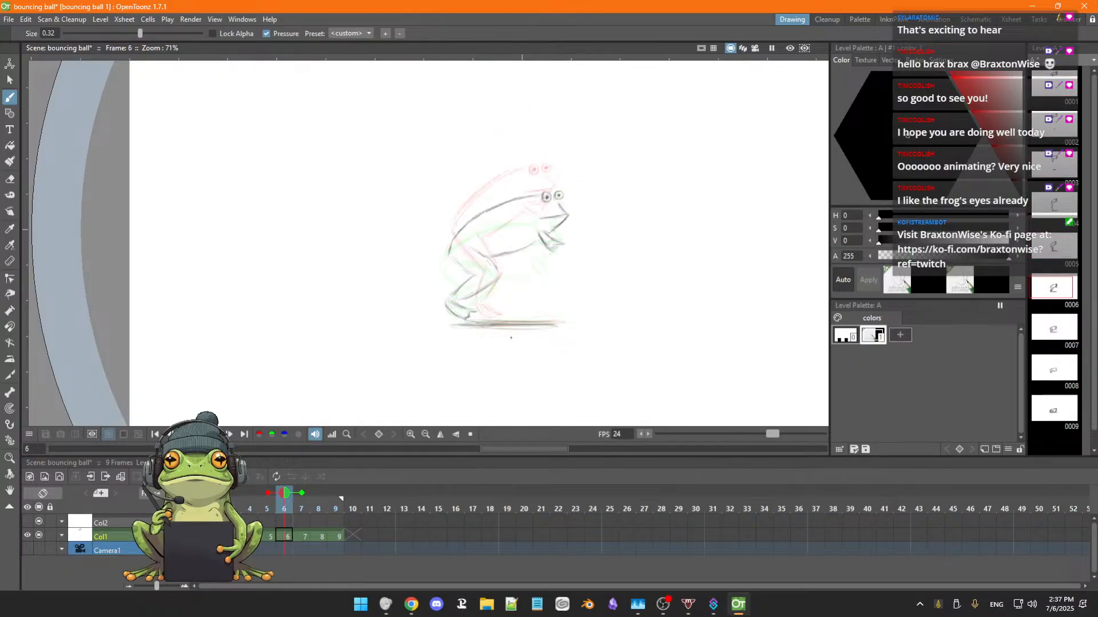
key(comma)
key(comma)
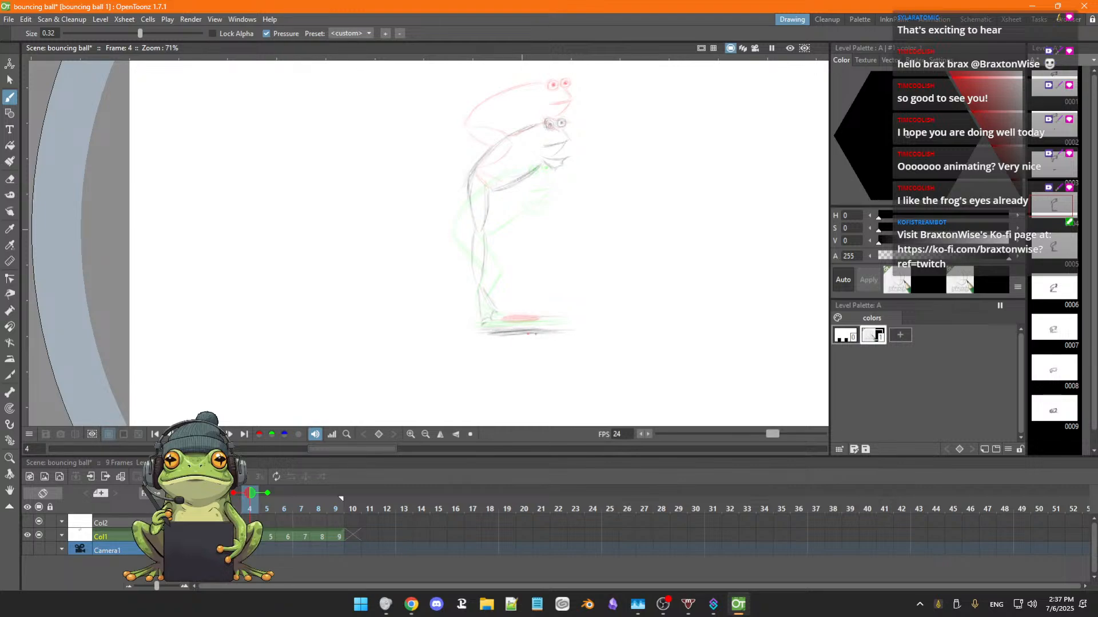
Thicken the ground shadow on frame 5 along its lower edge and move the whole drawing down about 21 px.
key(period)
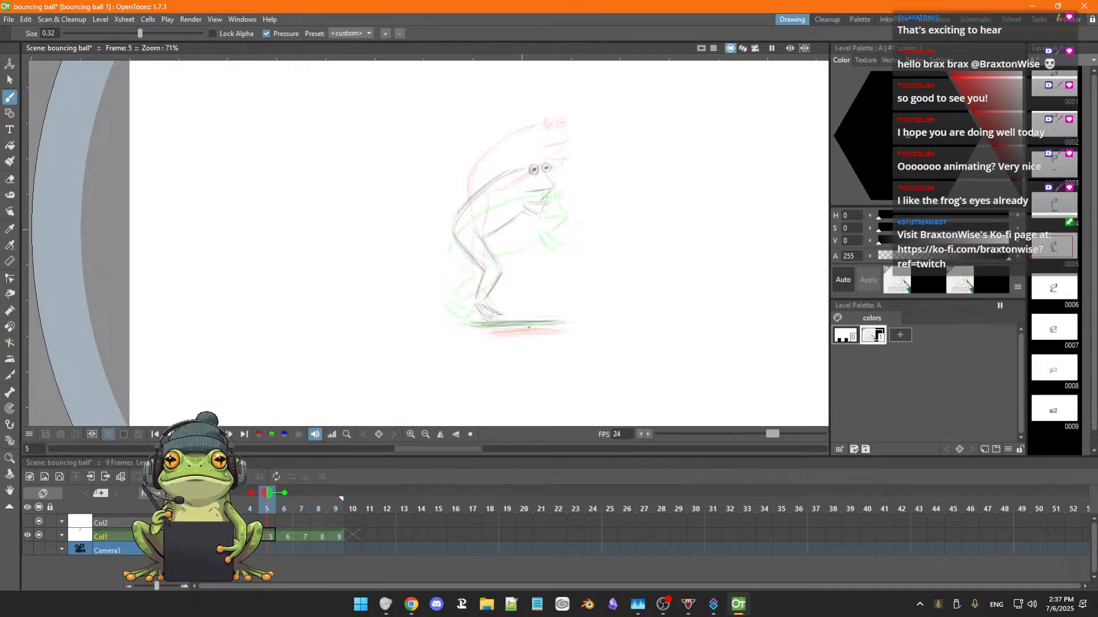
drag(485, 326, 554, 325)
key(s)
mouse_move(509, 152)
mouse_down()
mouse_move(428, 215)
mouse_move(448, 302)
mouse_move(538, 315)
mouse_move(602, 289)
mouse_up()
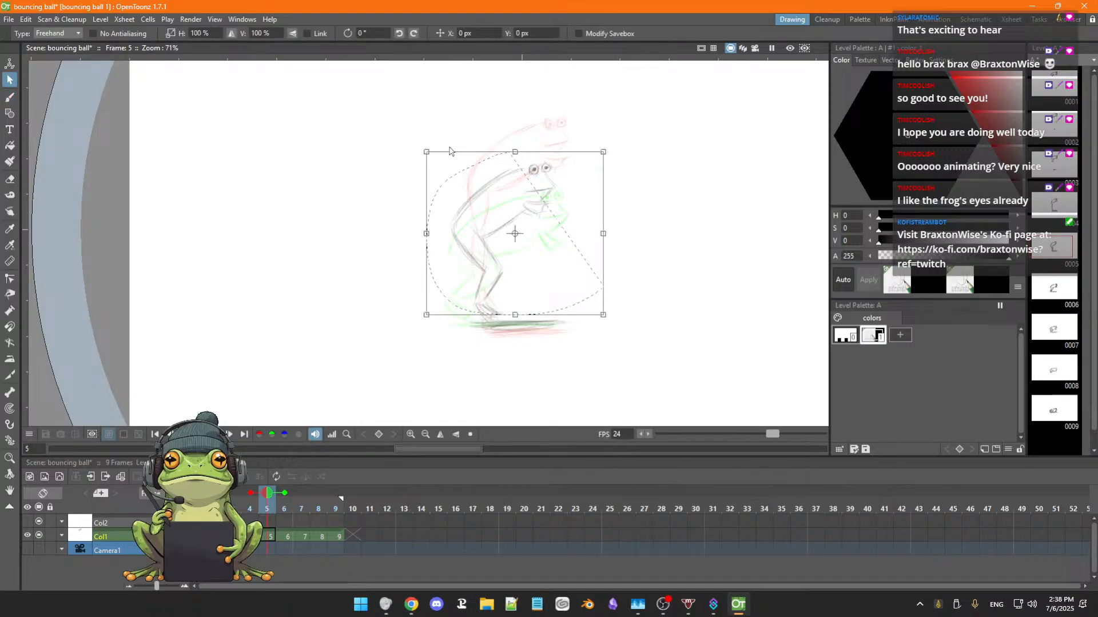
mouse_move(455, 138)
mouse_down()
mouse_move(388, 287)
mouse_move(635, 322)
mouse_move(534, 108)
mouse_move(495, 109)
mouse_up()
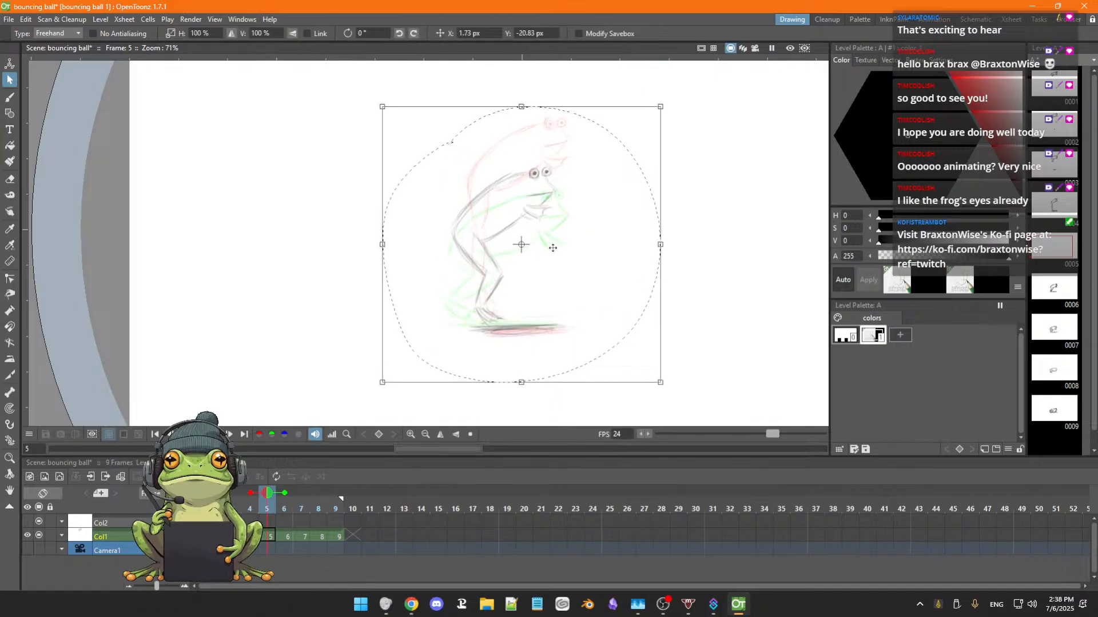
click(715, 332)
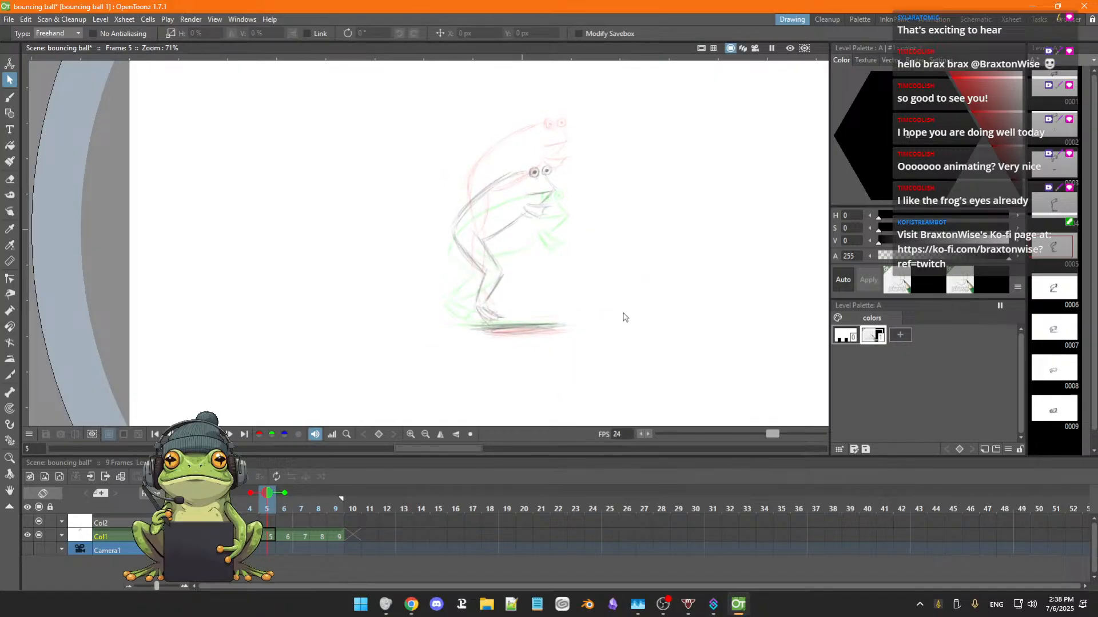
Flip back and forth through the frames around frame 5 to check its lowered position in the fall.
key(Left)
key(Left)
key(Left)
key(Right)
key(Right)
key(Right)
key(Right)
key(Right)
key(Left)
key(Left)
key(Left)
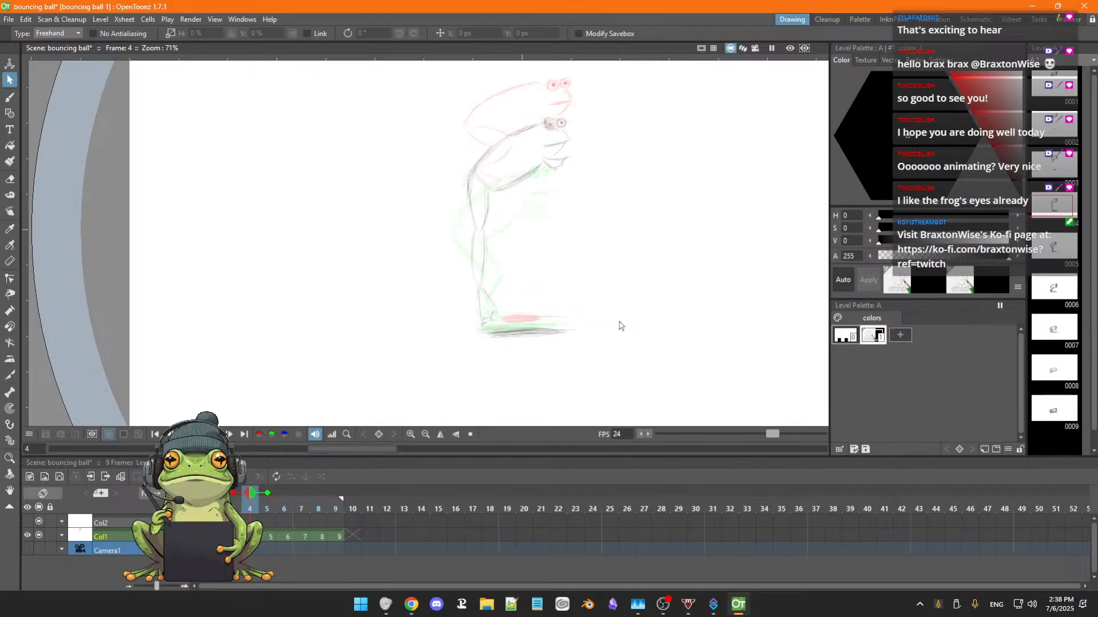
Draw a small oval ground shadow on frame 3 in line with frame 4's shadow and erase the old one above it.
key(Left)
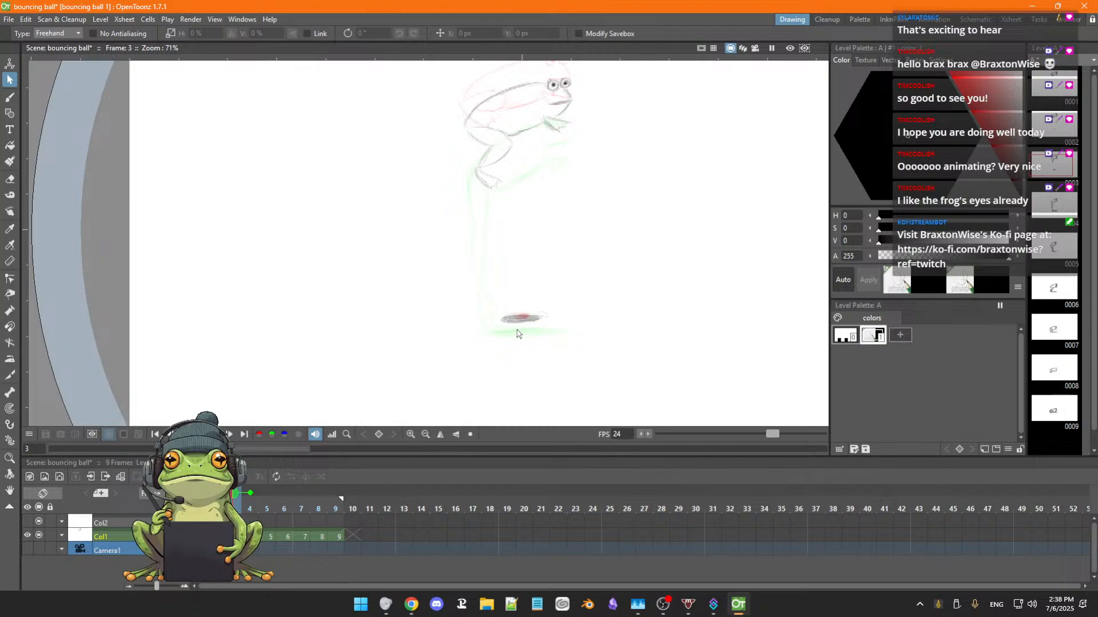
key(b)
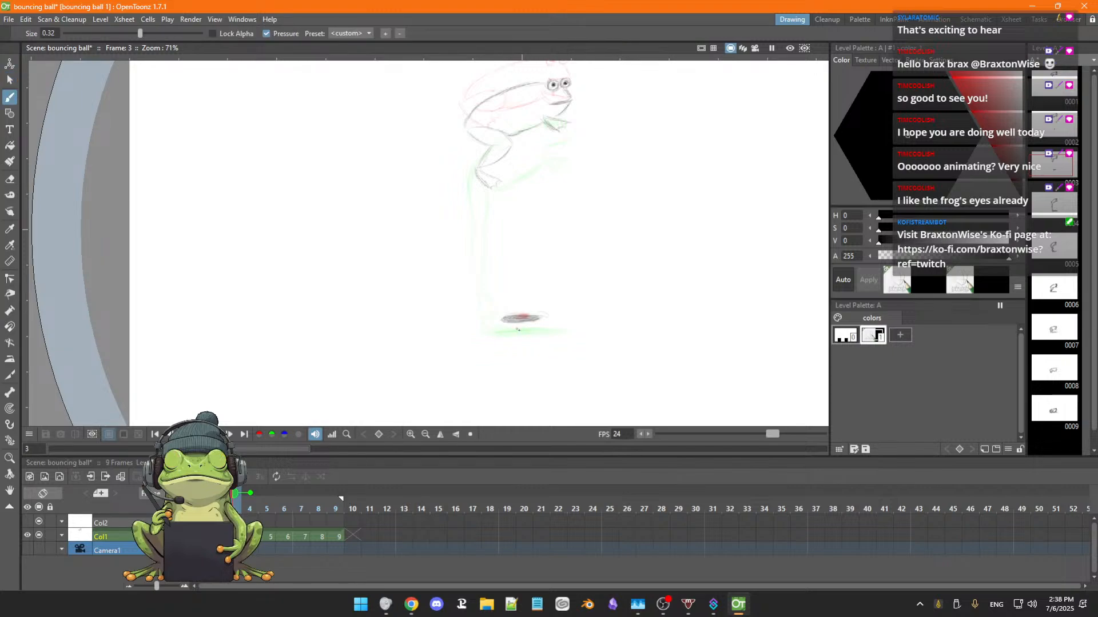
drag(512, 334, 541, 334)
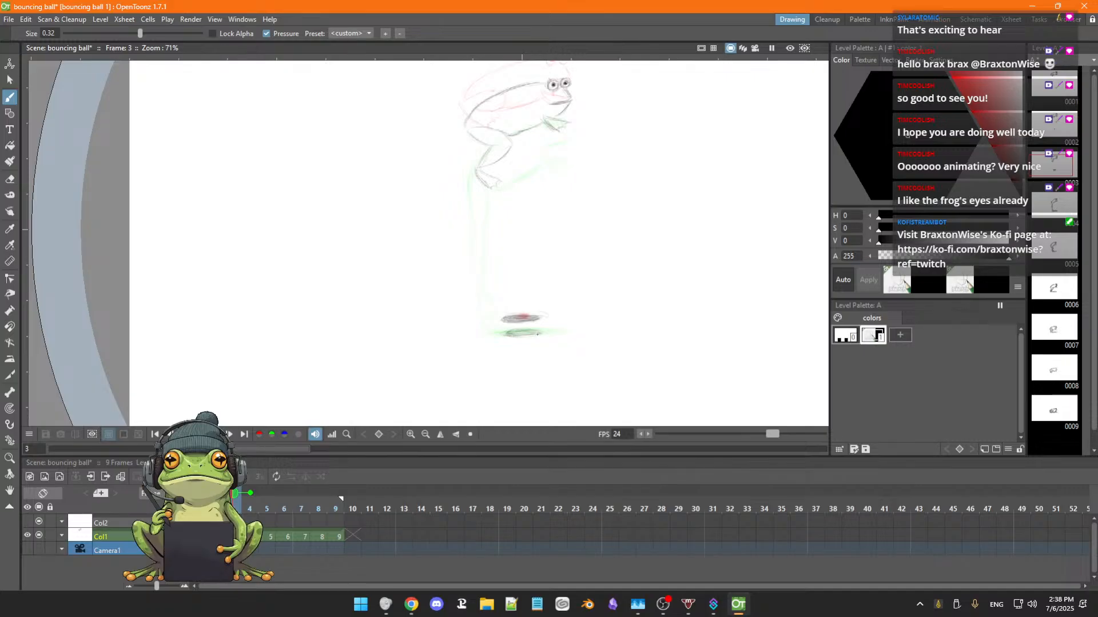
key(period)
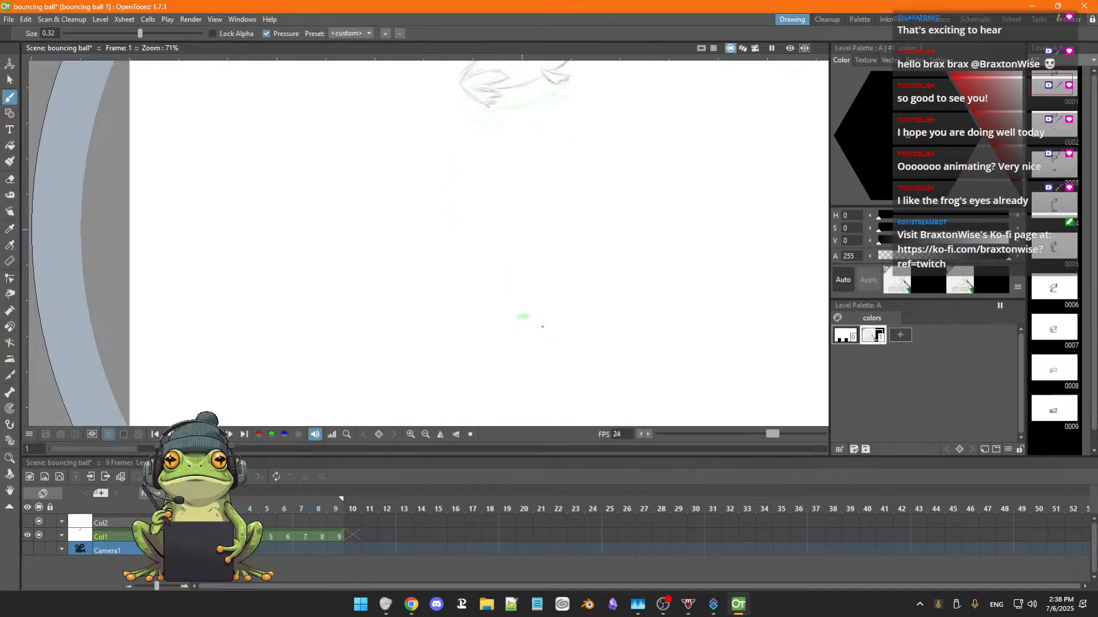
key(period)
key(comma)
key(comma)
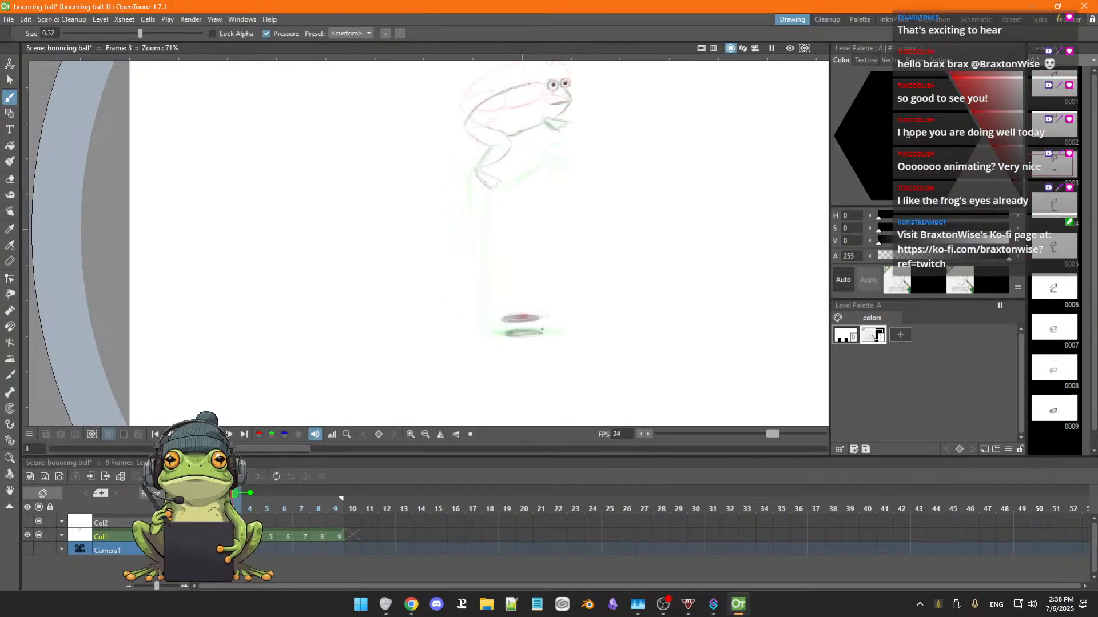
key(e)
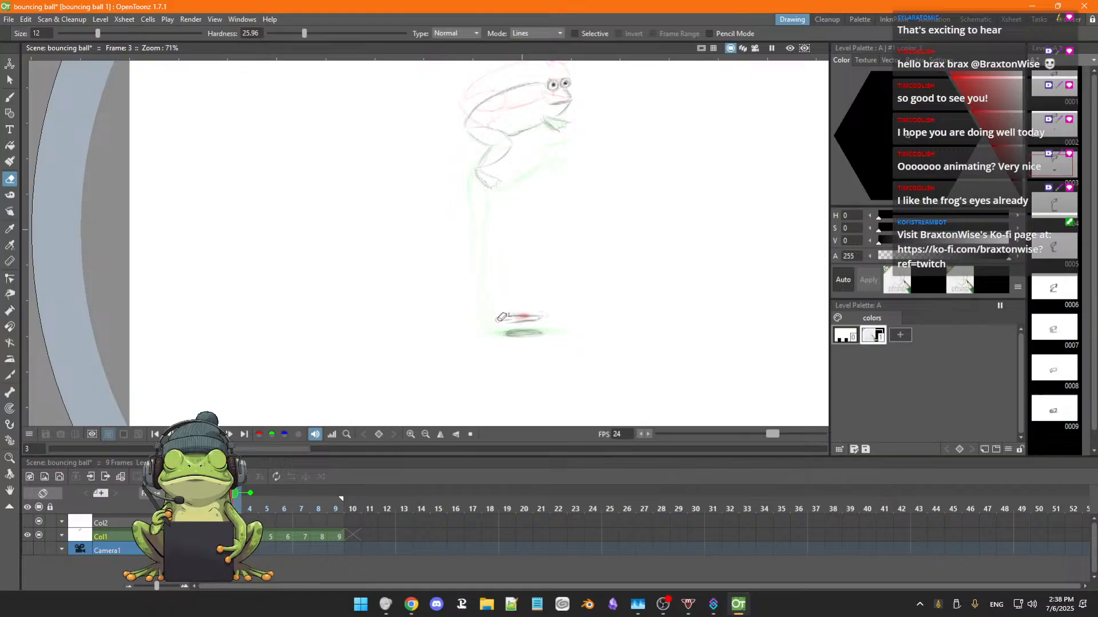
drag(508, 320, 540, 317)
key(b)
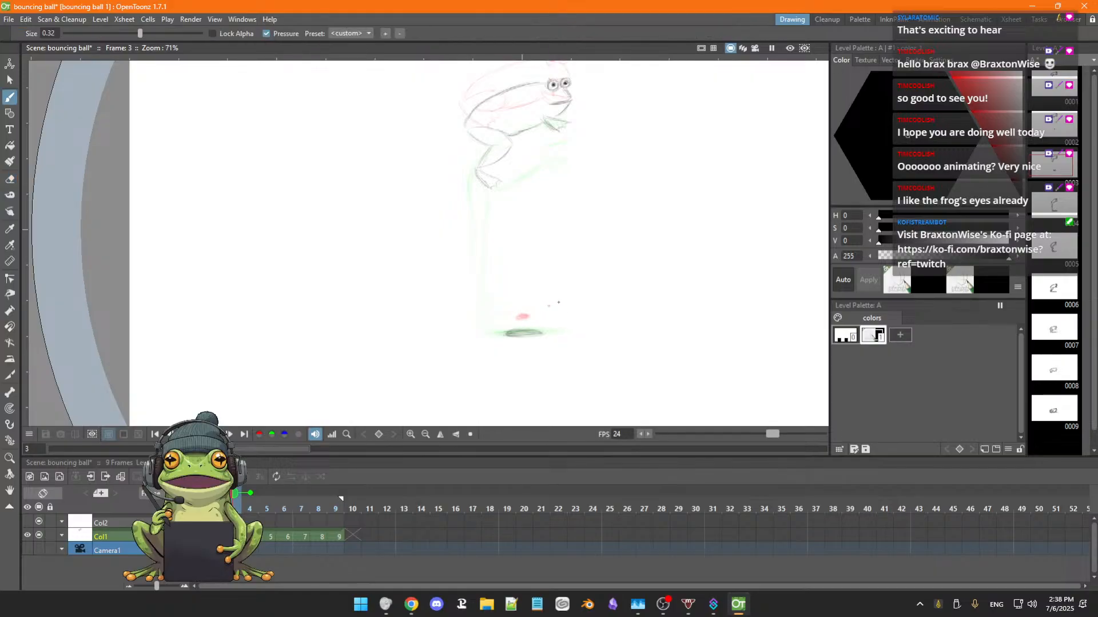
Flip between frame 3 and its neighbouring frames to compare the ground shadow's height and size.
key(Right)
key(Right)
key(Right)
key(Left)
key(Left)
key(Left)
key(Left)
key(Left)
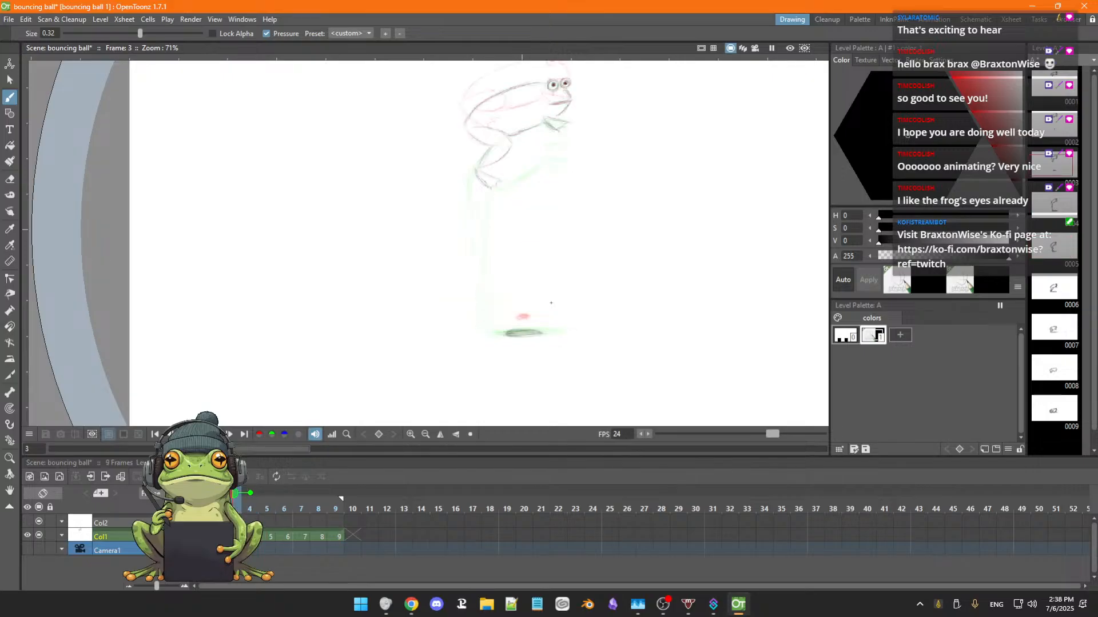
key(Right)
key(Right)
key(Left)
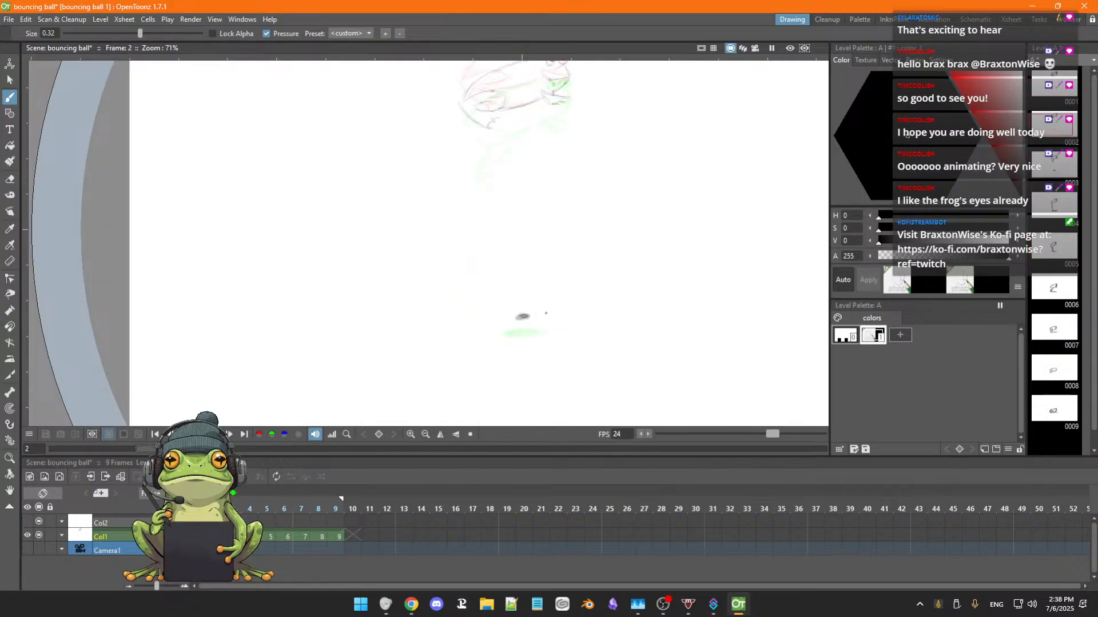
key(Right)
key(Left)
key(Right)
key(Right)
key(Right)
key(Left)
key(Left)
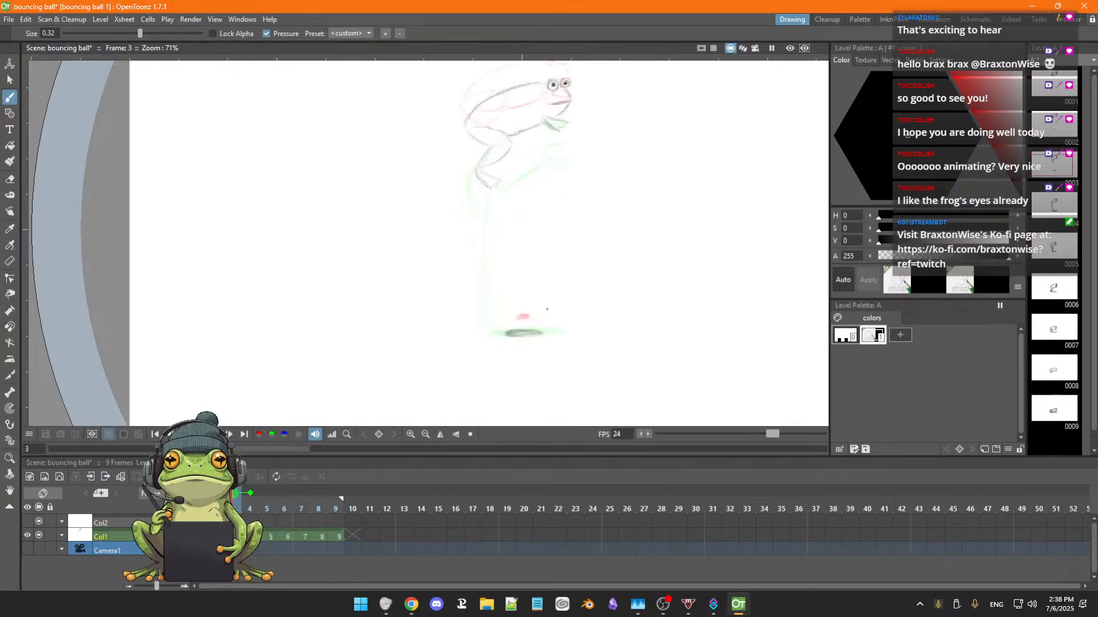
Erase the shadow on frame 2 and redraw it smaller than frame 3's shadow at the lower ground level.
key(Left)
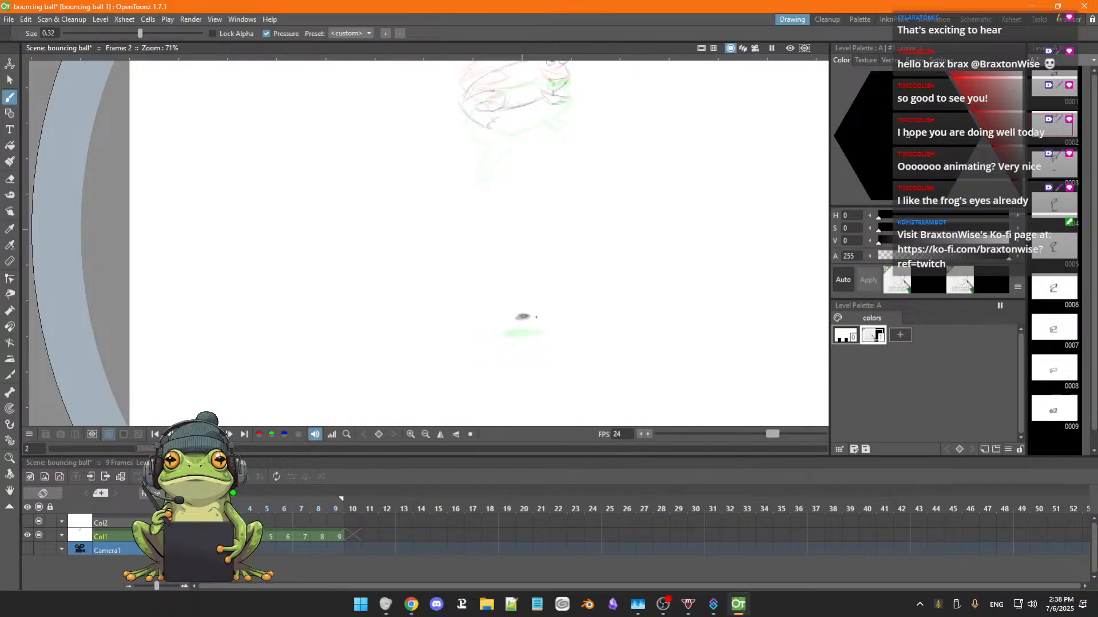
key(e)
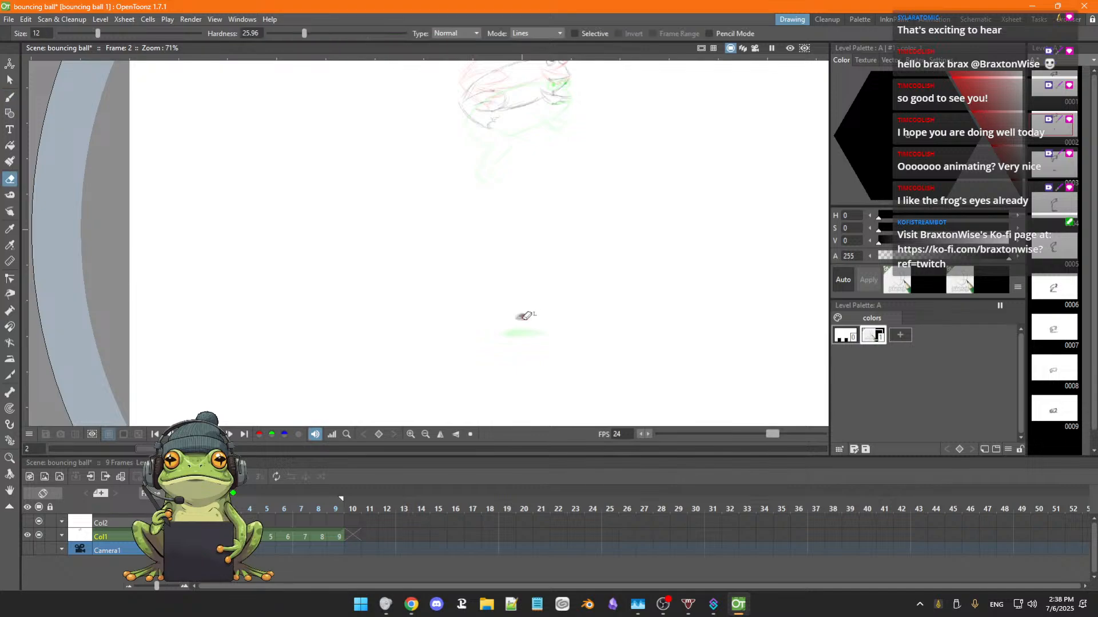
key(b)
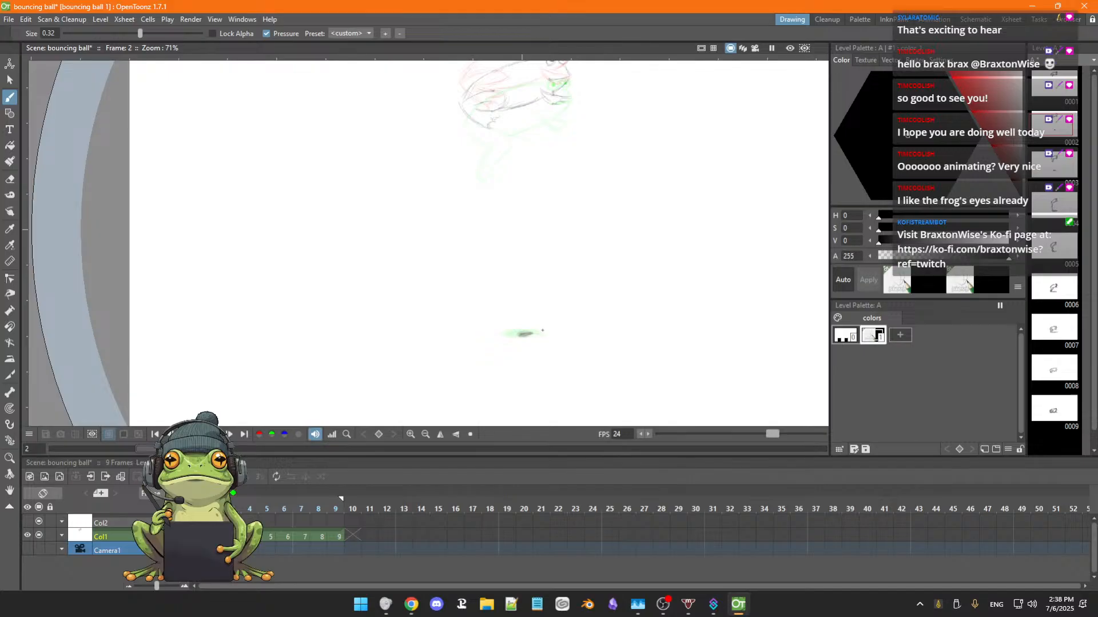
Add a tiny ground shadow on frame 1 in line with frame 2's shadow.
key(comma)
key(period)
key(comma)
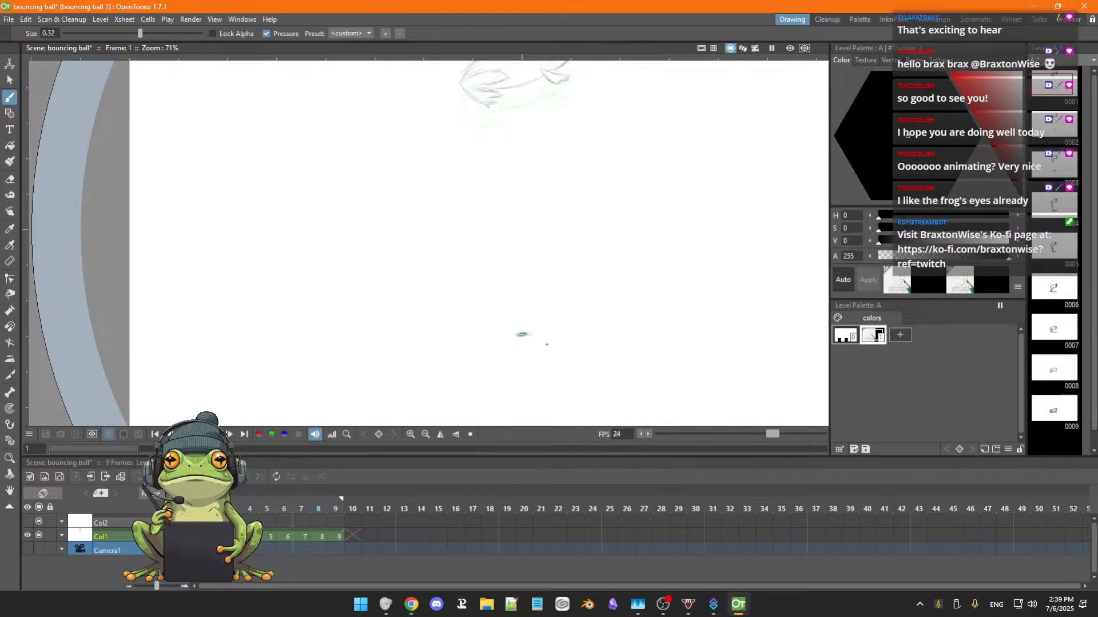
Flip through the landing frames 5 to 9 to examine how the ground shadow continues under the frog.
key(period)
key(period)
key(period)
key(period)
key(period)
key(period)
key(period)
key(period)
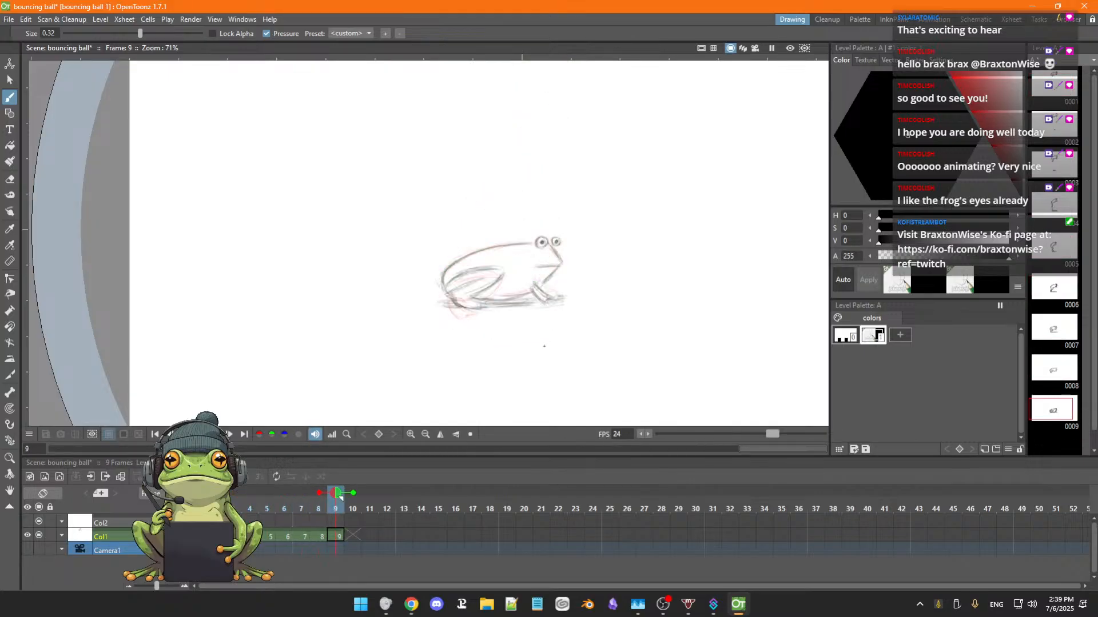
key(comma)
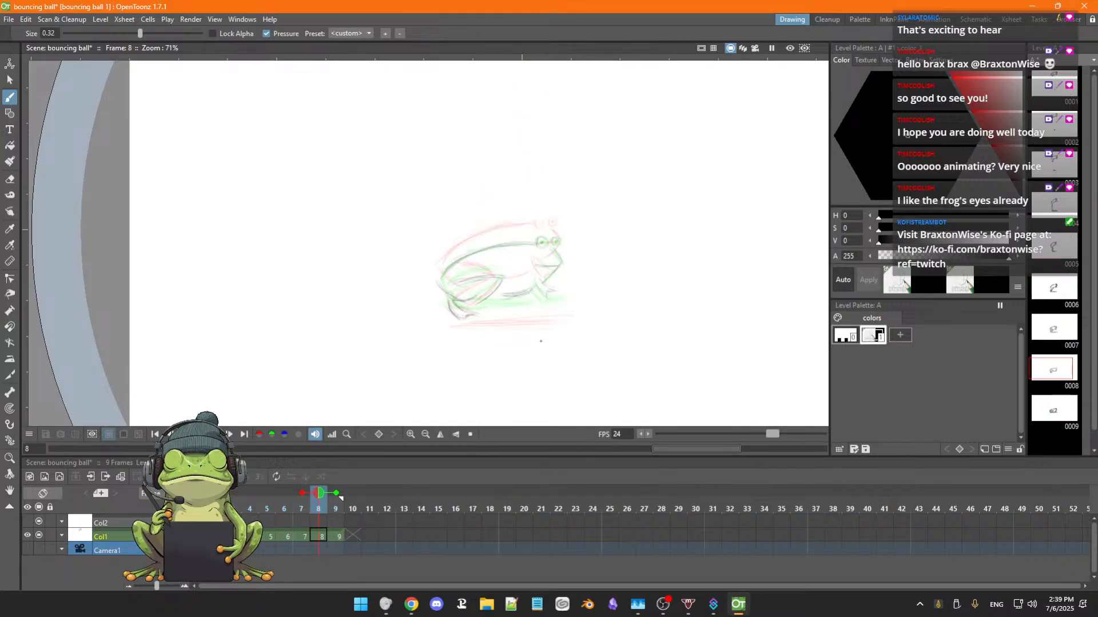
key(comma)
key(comma)
key(comma)
key(period)
key(period)
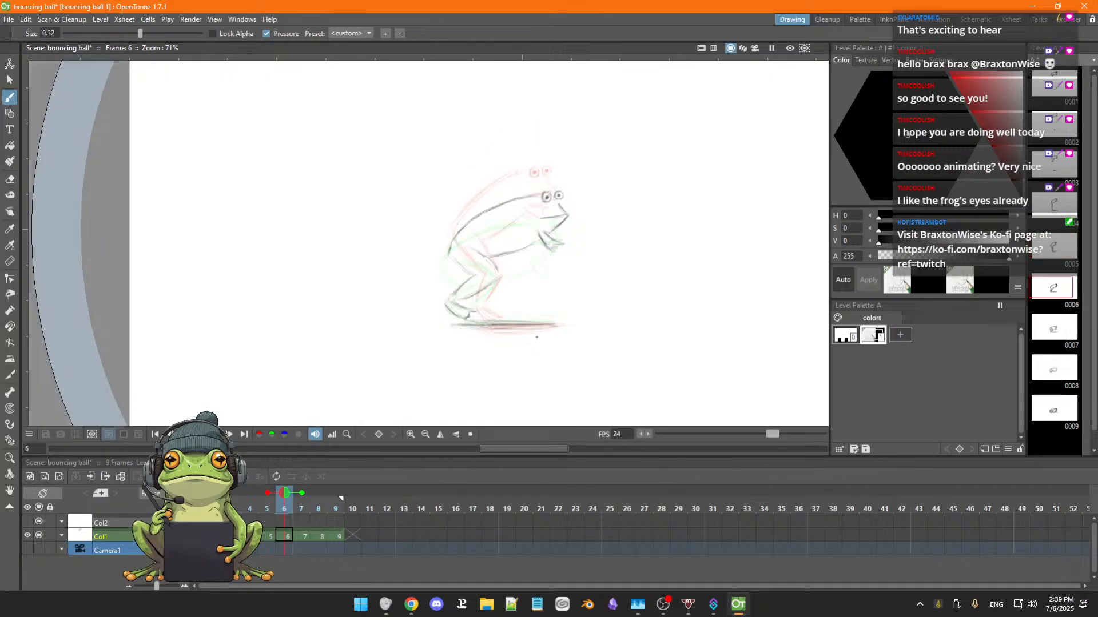
key(period)
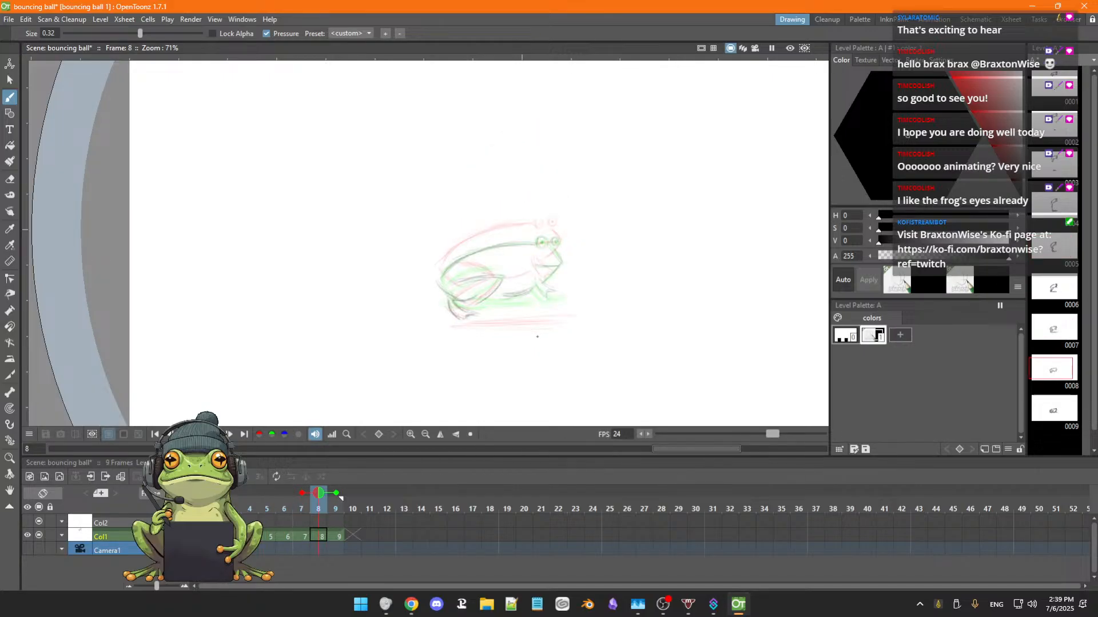
Draw a flat ground shadow under the frog's feet on frame 8, matching the shadow on frame 7.
key(comma)
key(comma)
key(period)
key(period)
mouse_move(550, 325)
mouse_down()
mouse_move(449, 327)
mouse_move(520, 325)
mouse_up()
click(341, 499)
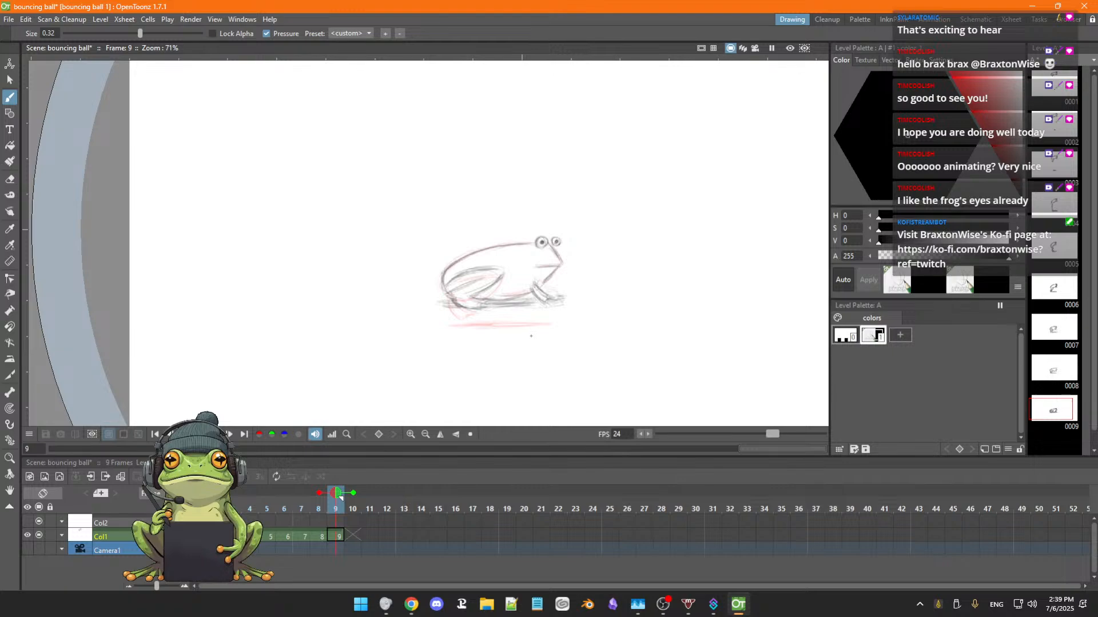
Flip between frames 5 and 9 to compare the new frame 8 shadow with those on the surrounding frames.
key(comma)
key(comma)
key(comma)
key(period)
key(period)
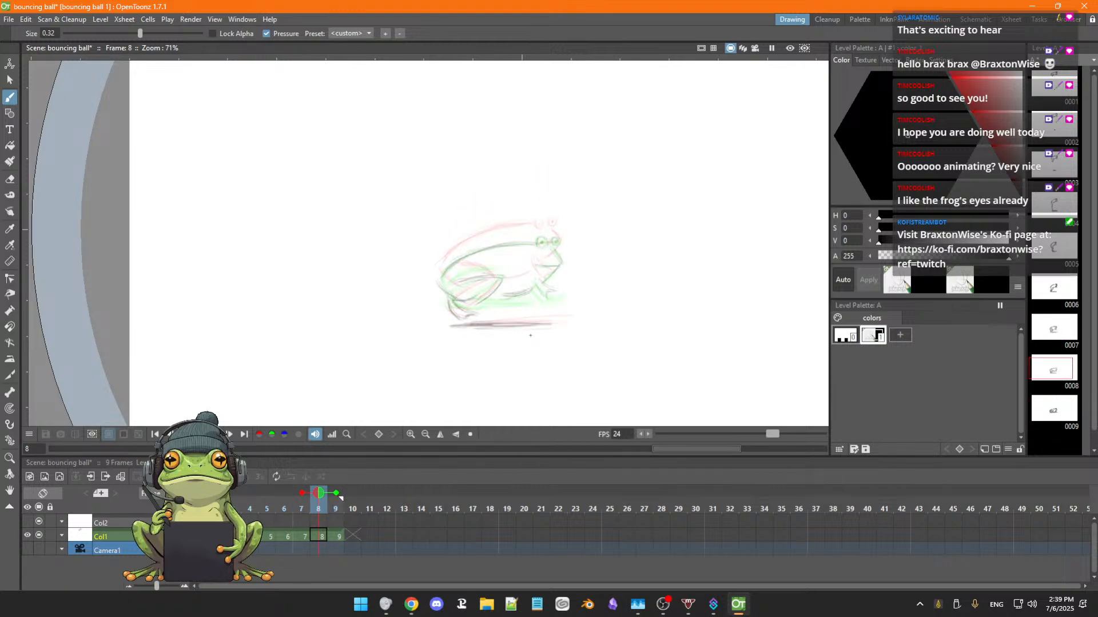
key(period)
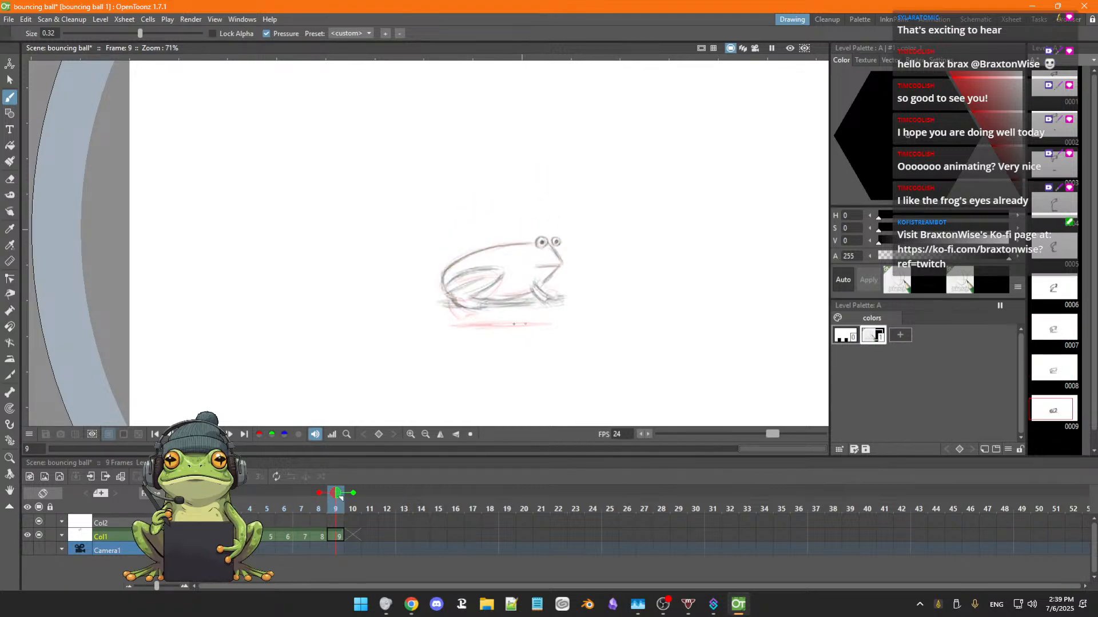
key(comma)
key(comma)
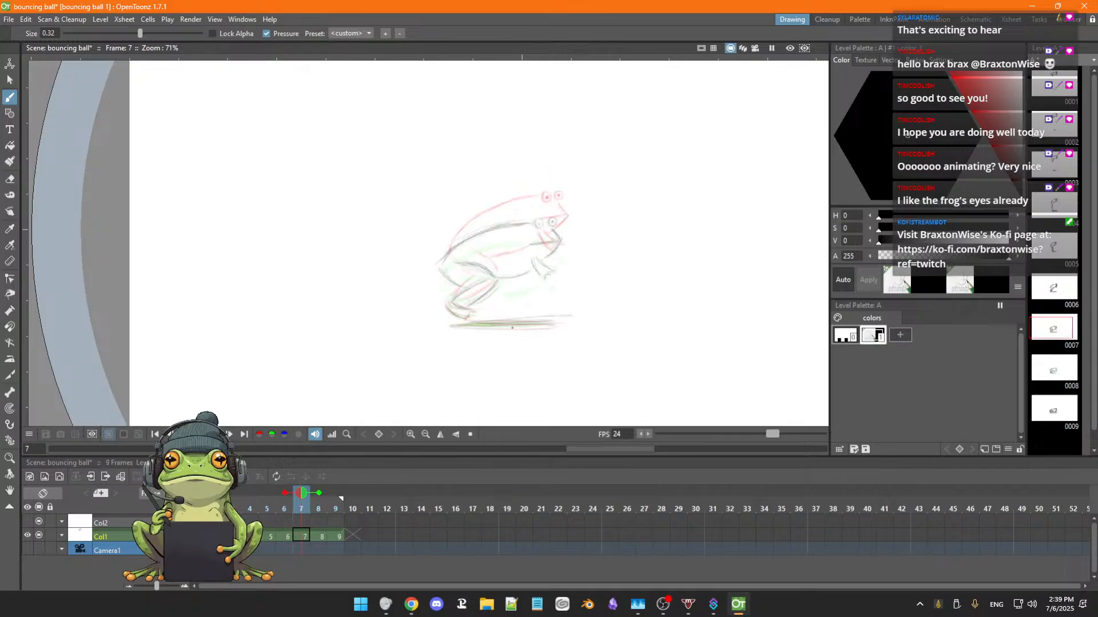
key(comma)
key(comma)
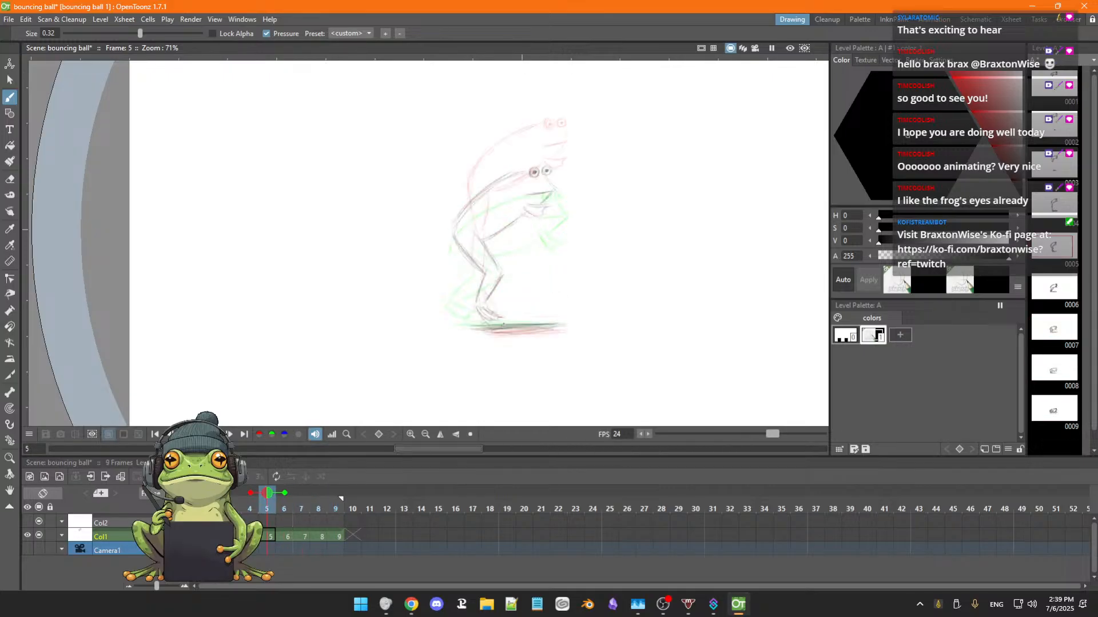
key(period)
key(period)
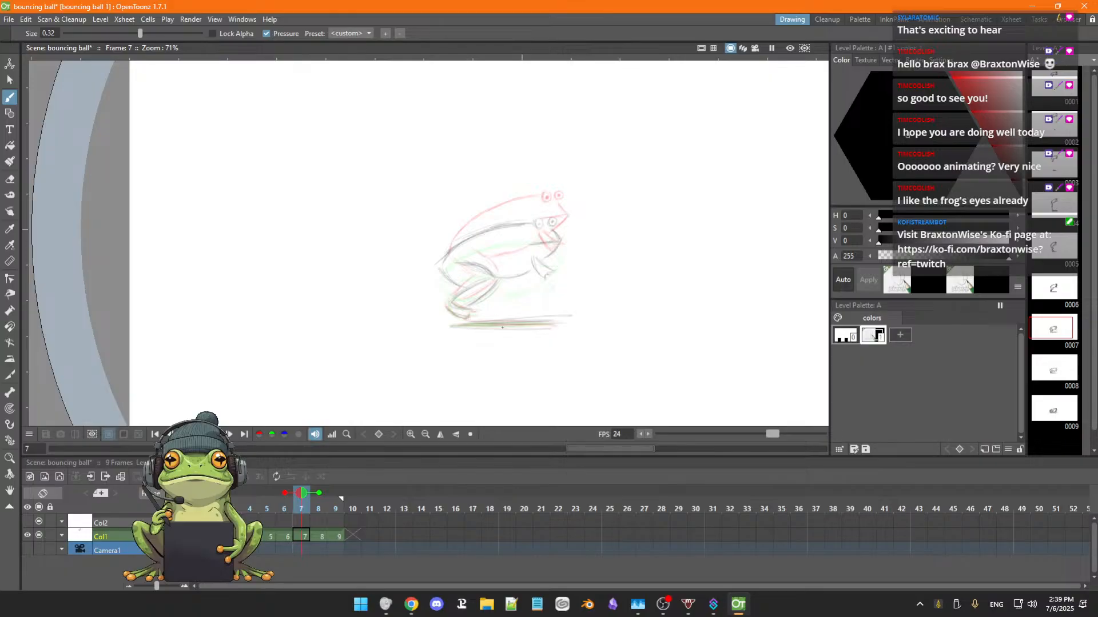
Sketch a ground line below the frog on frame 9, move the whole drawing down to the ground level, and check it against earlier frames.
key(period)
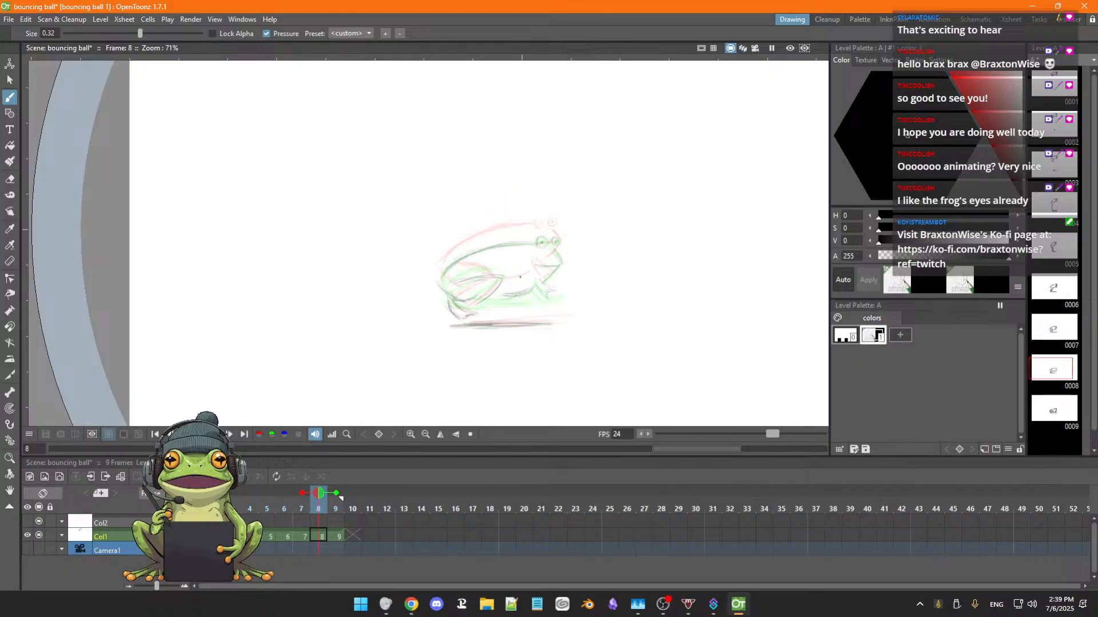
key(period)
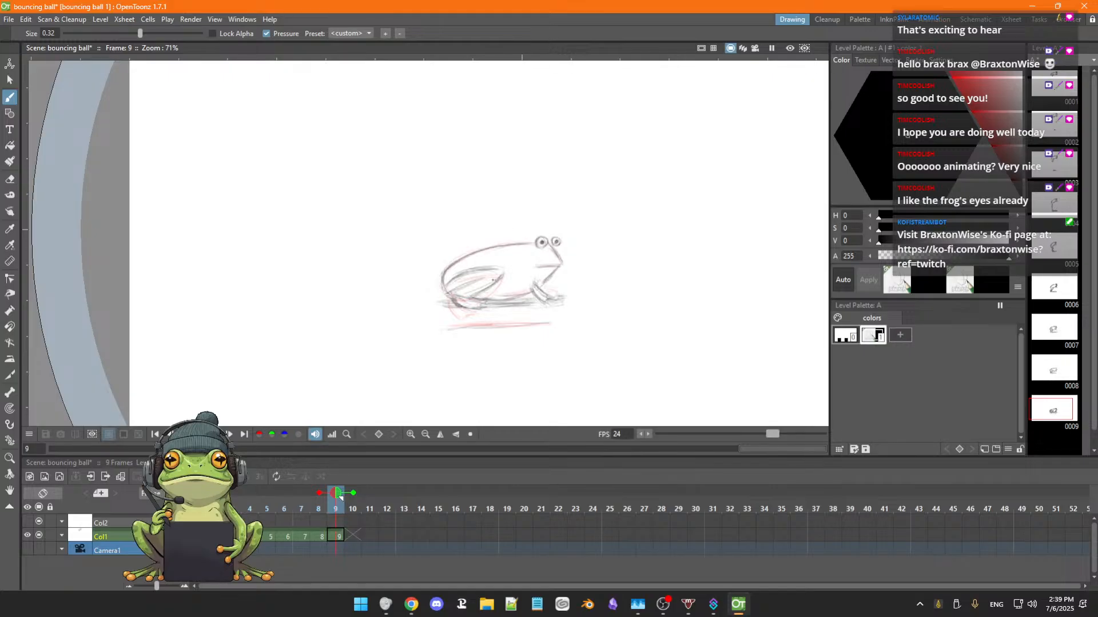
scroll(486, 279, down, 1)
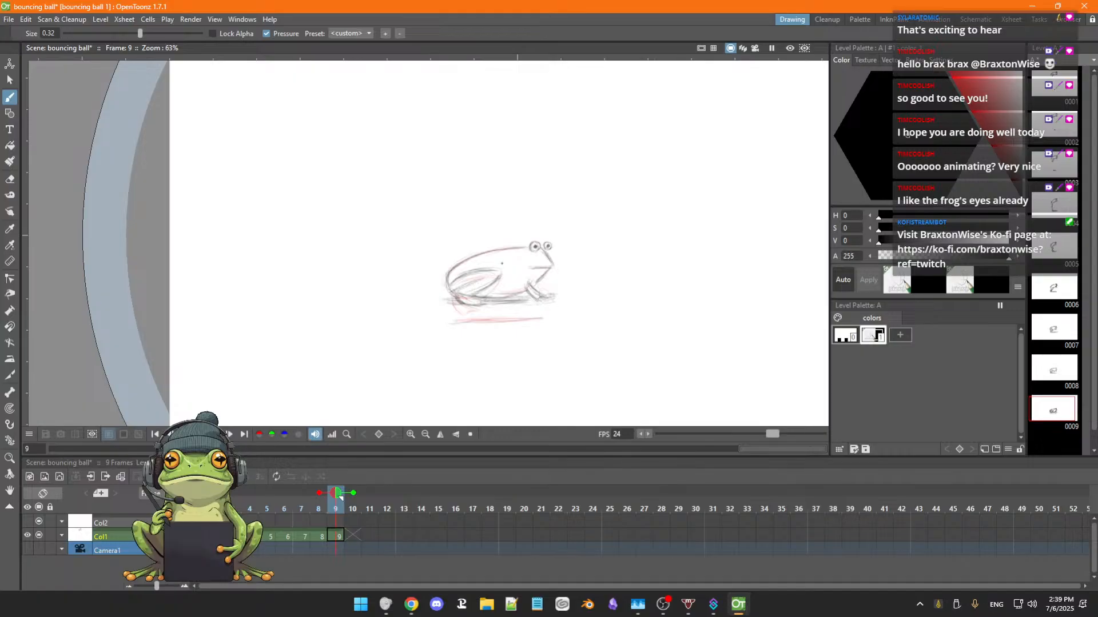
key(s)
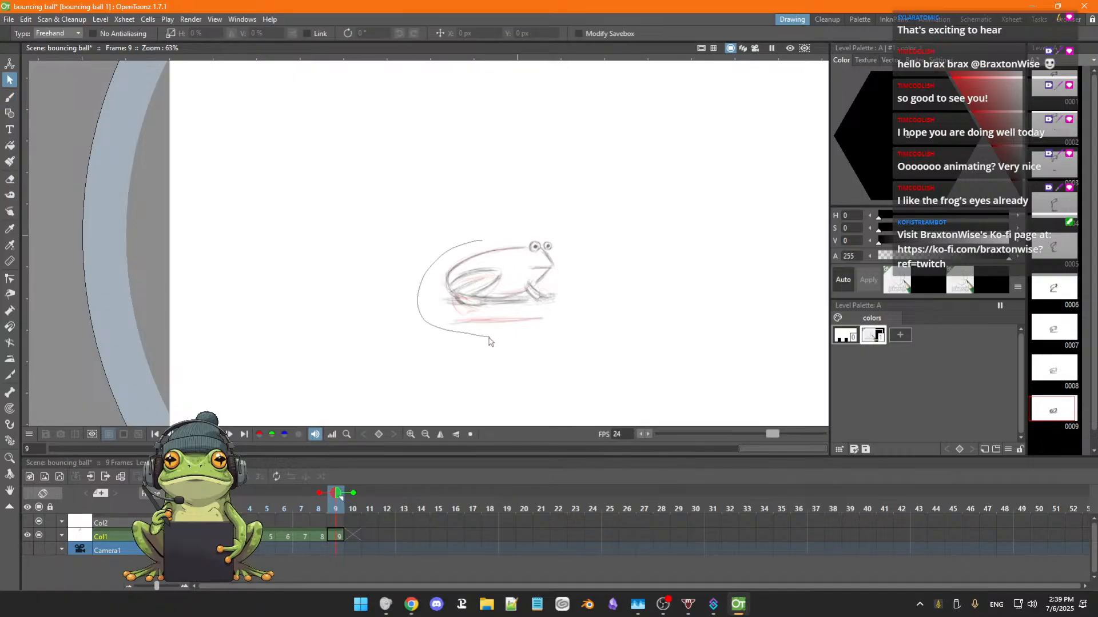
mouse_move(488, 342)
mouse_down()
mouse_move(603, 252)
mouse_move(469, 250)
mouse_up()
drag(566, 283, 561, 298)
click(639, 312)
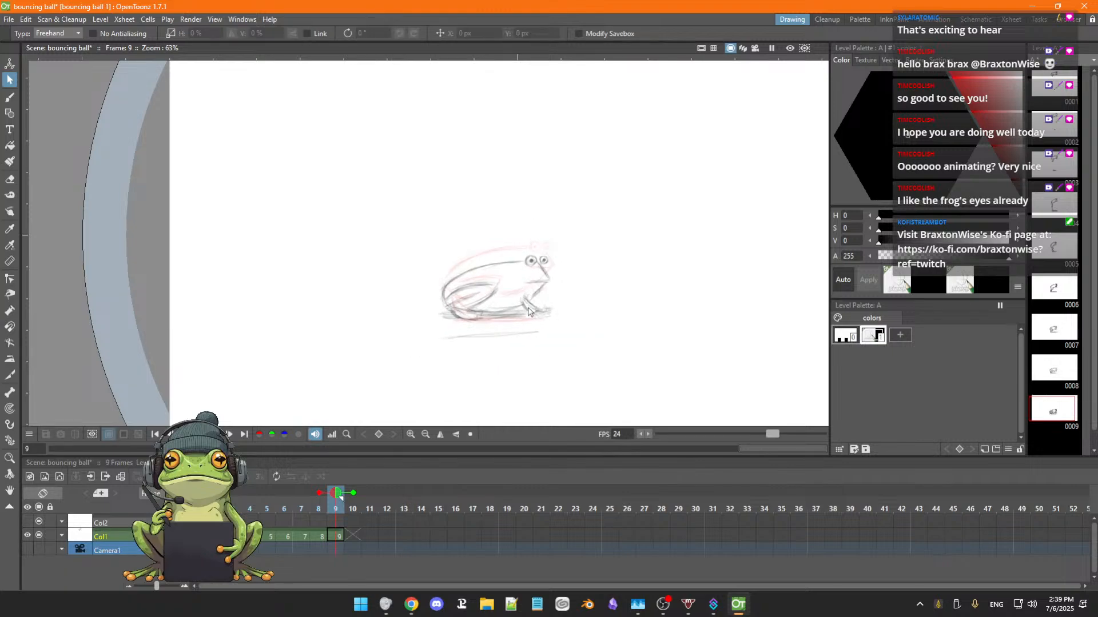
key(comma)
key(comma)
key(comma)
key(comma)
key(comma)
key(comma)
key(comma)
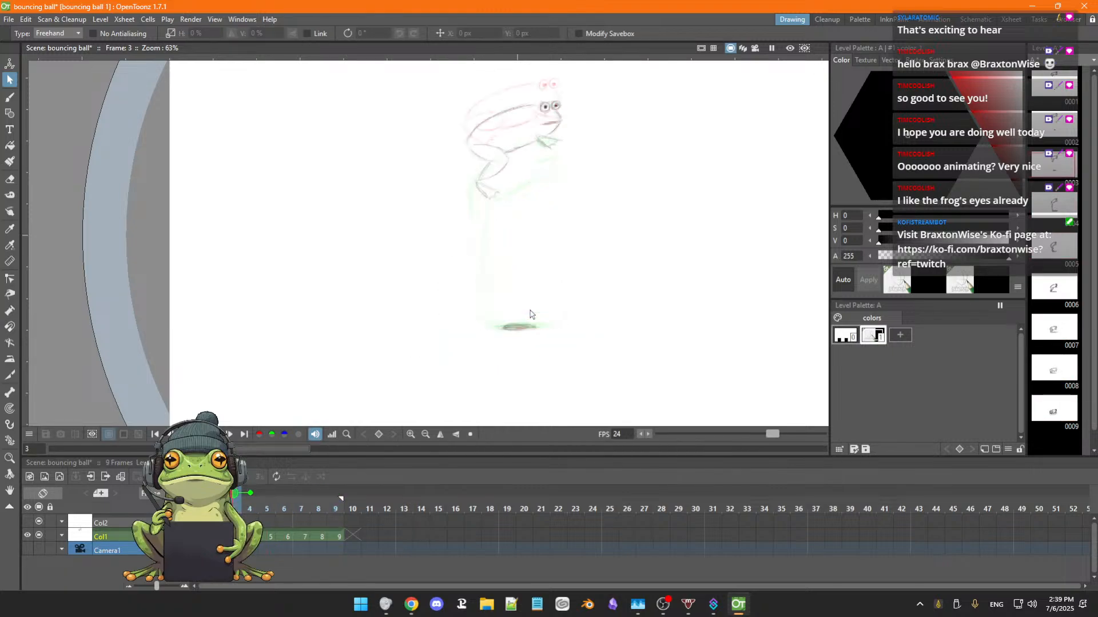
Flip back and forth through frames 3 to 10 to check the frog's fall and landing against the ground level.
key(period)
key(period)
key(period)
key(period)
key(period)
key(period)
key(period)
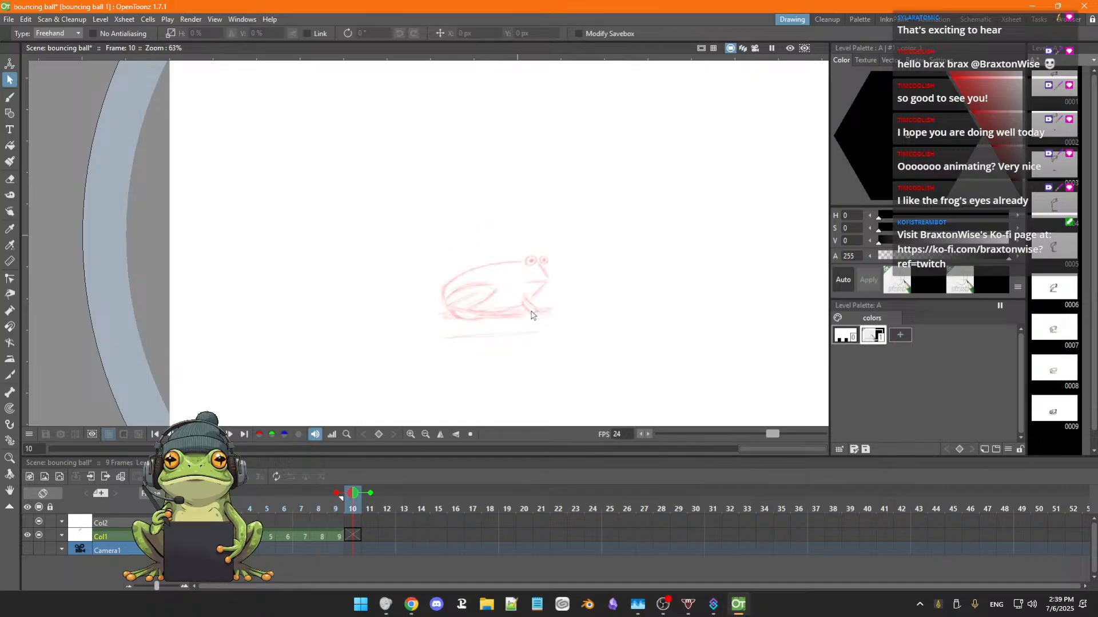
key(comma)
key(comma)
key(comma)
key(comma)
key(comma)
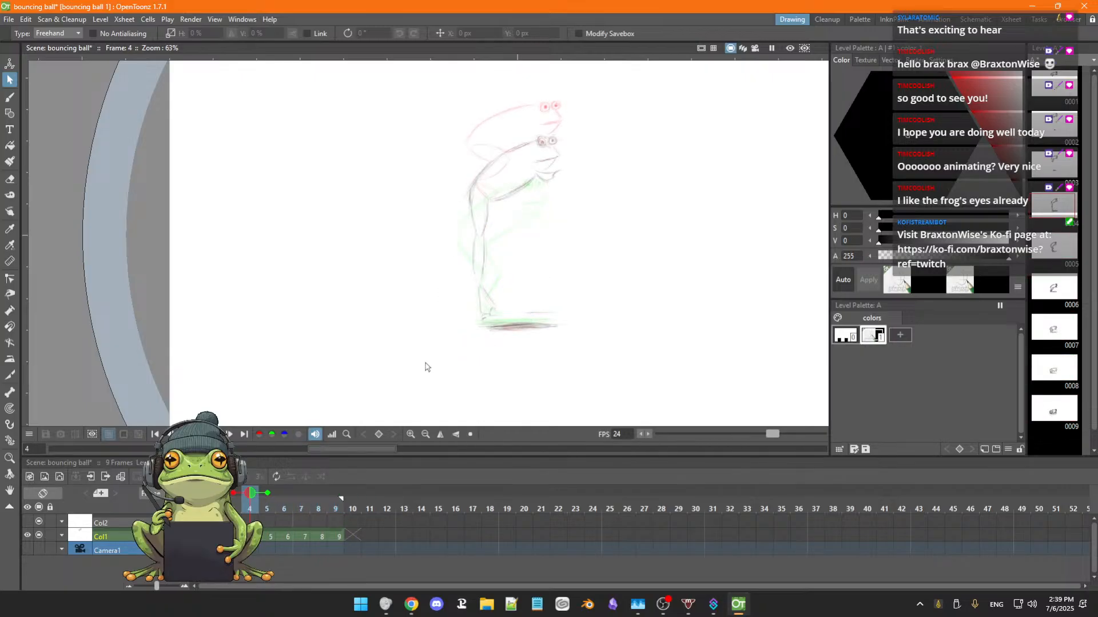
key(period)
Play back the animation with the whole canvas in view, stop it, and turn off the onion skin of the neighbouring frames.
click(215, 434)
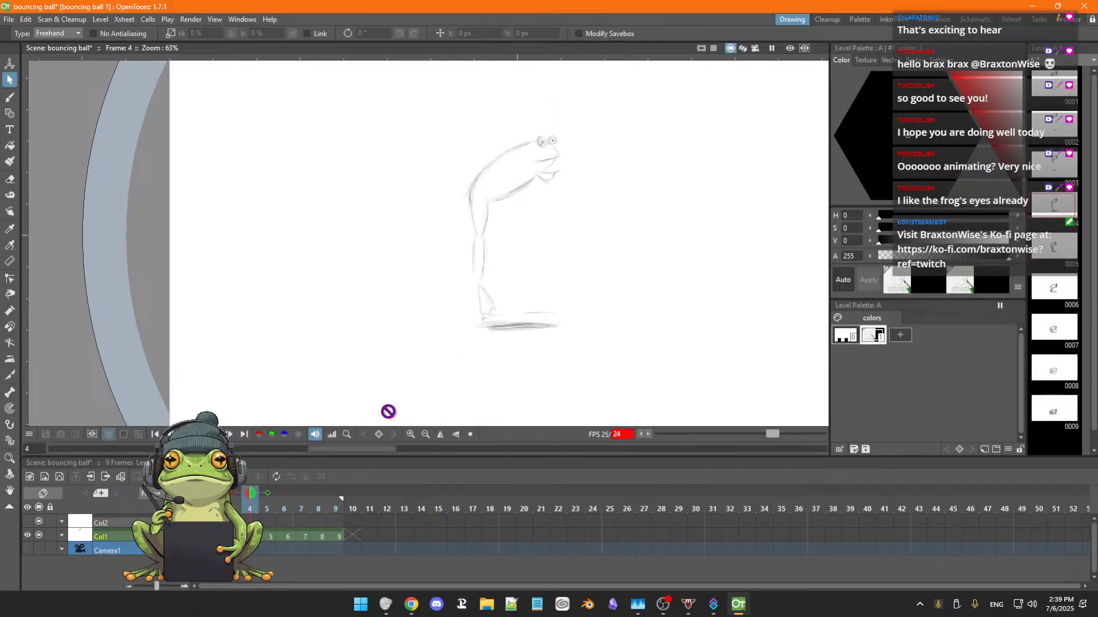
scroll(560, 365, down, 1)
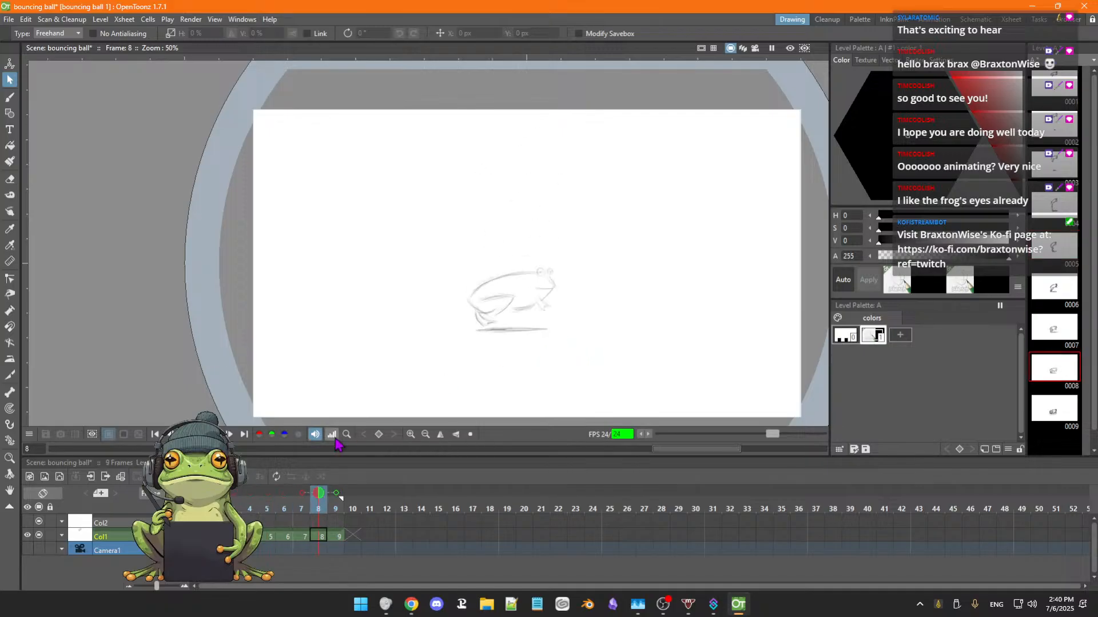
click(217, 435)
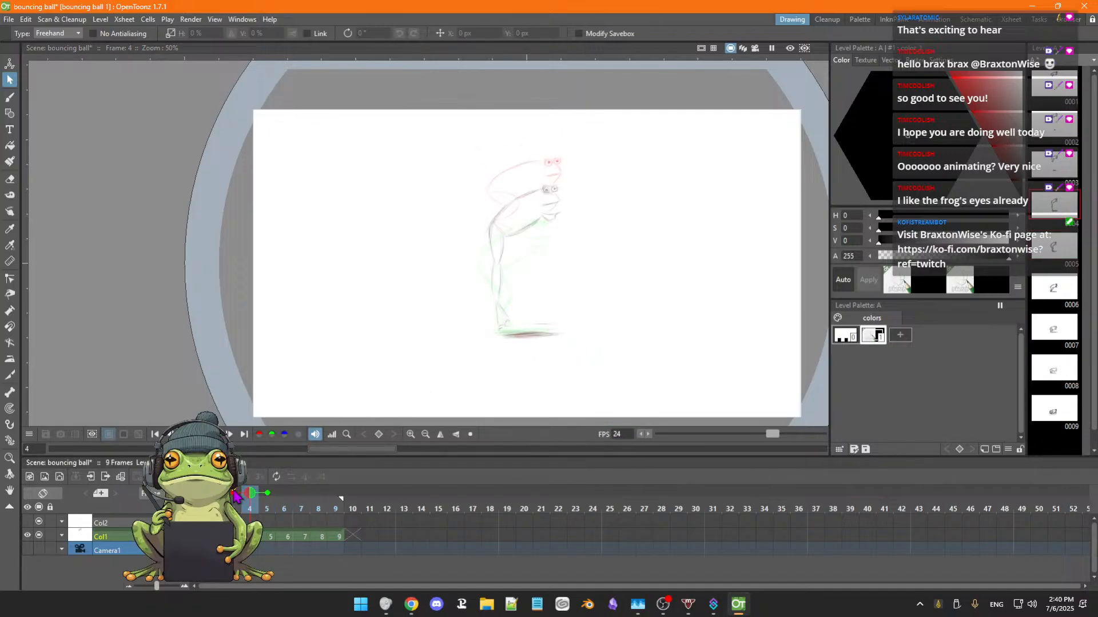
click(268, 493)
click(234, 494)
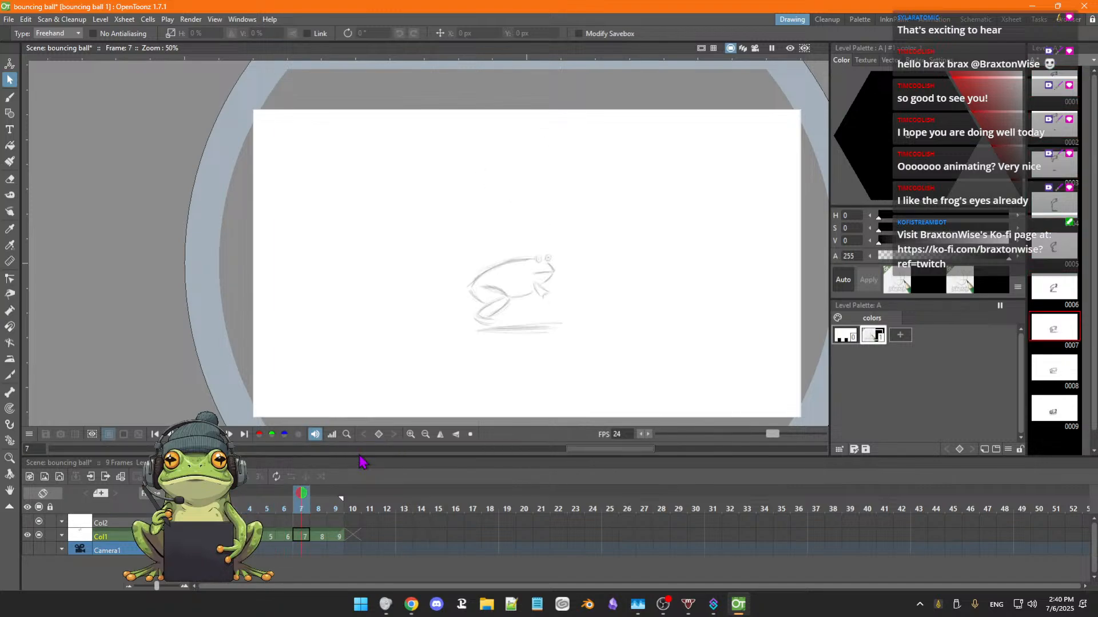
Darken the frog's eyes and foot on frame 7 and erase the stray line at the front end of its ground shadow.
scroll(569, 360, up, 3)
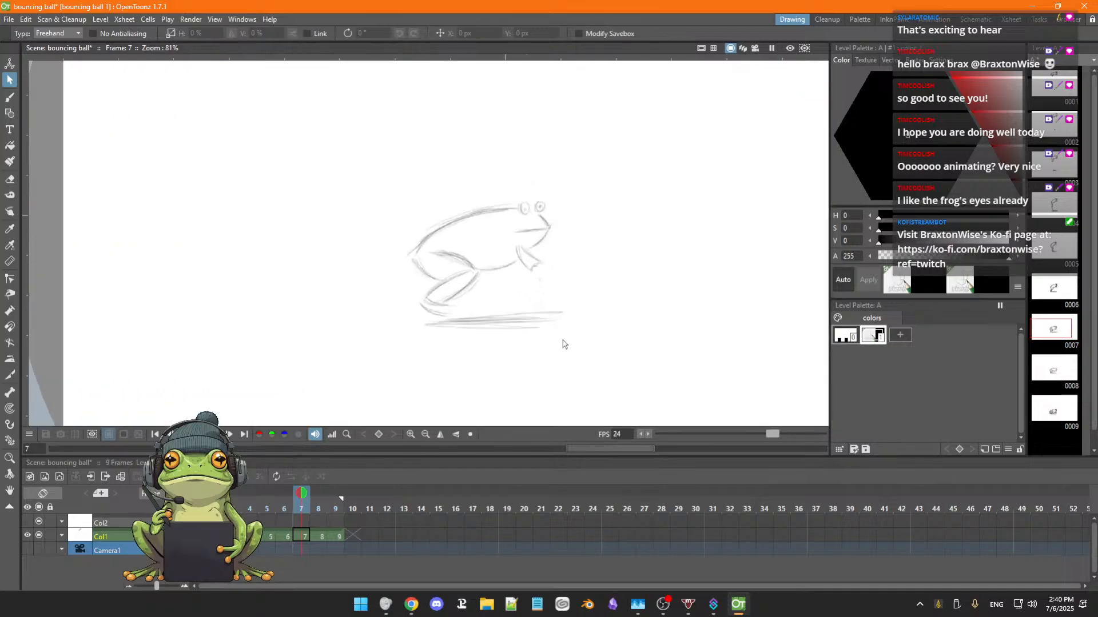
key(b)
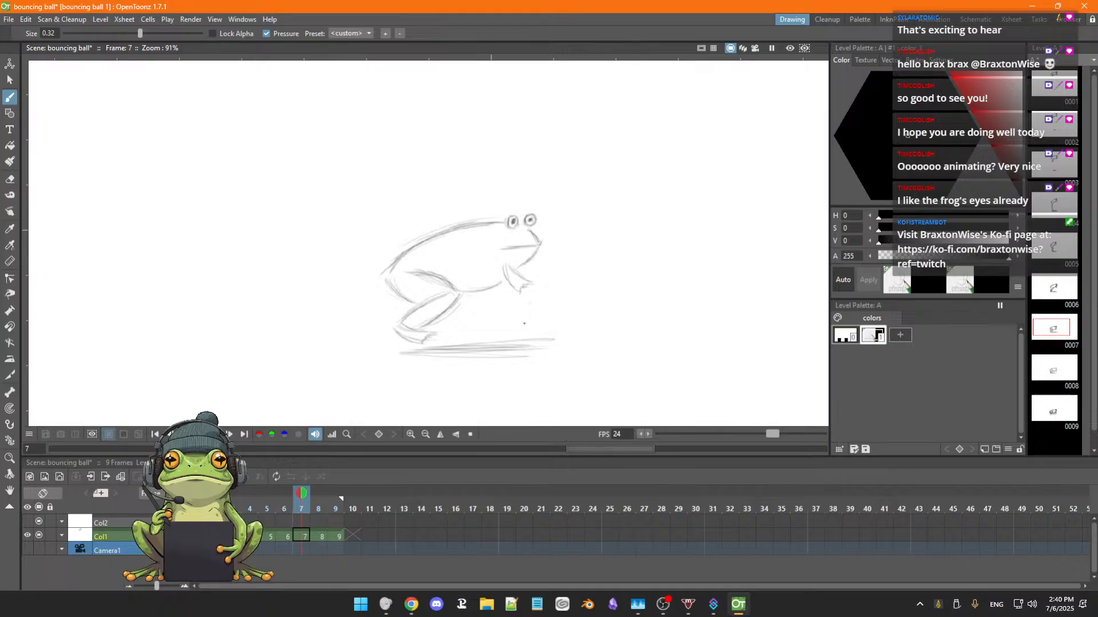
key(e)
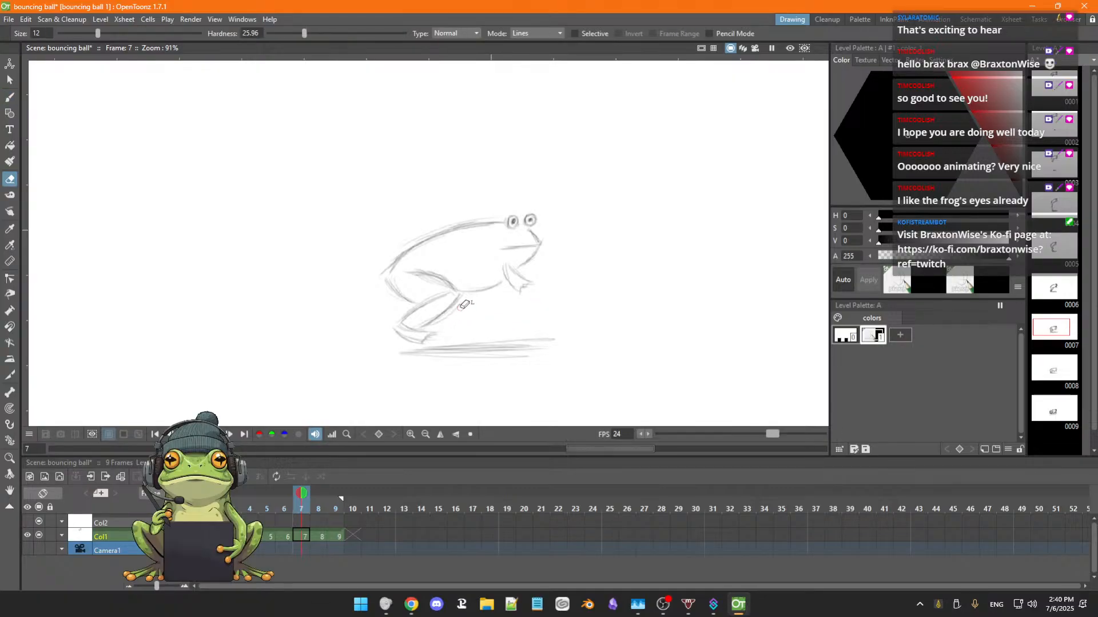
drag(507, 336, 550, 341)
key(b)
Flip through the landing frames 4 to 9 to compare line weight and shadows with the reworked frame 7.
scroll(601, 305, down, 1)
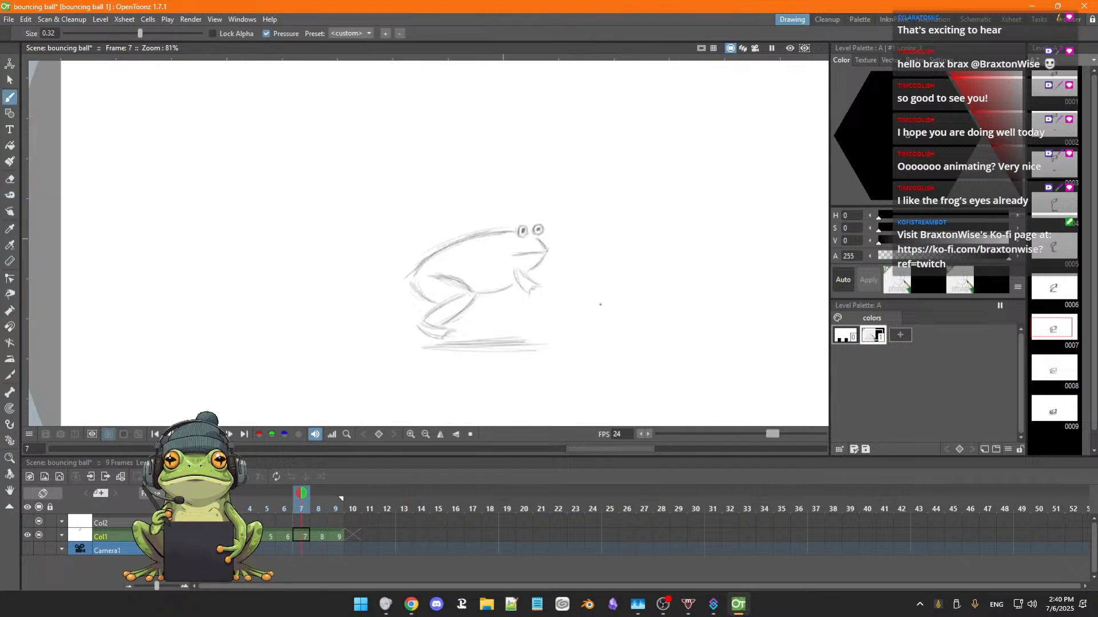
scroll(600, 305, down, 5)
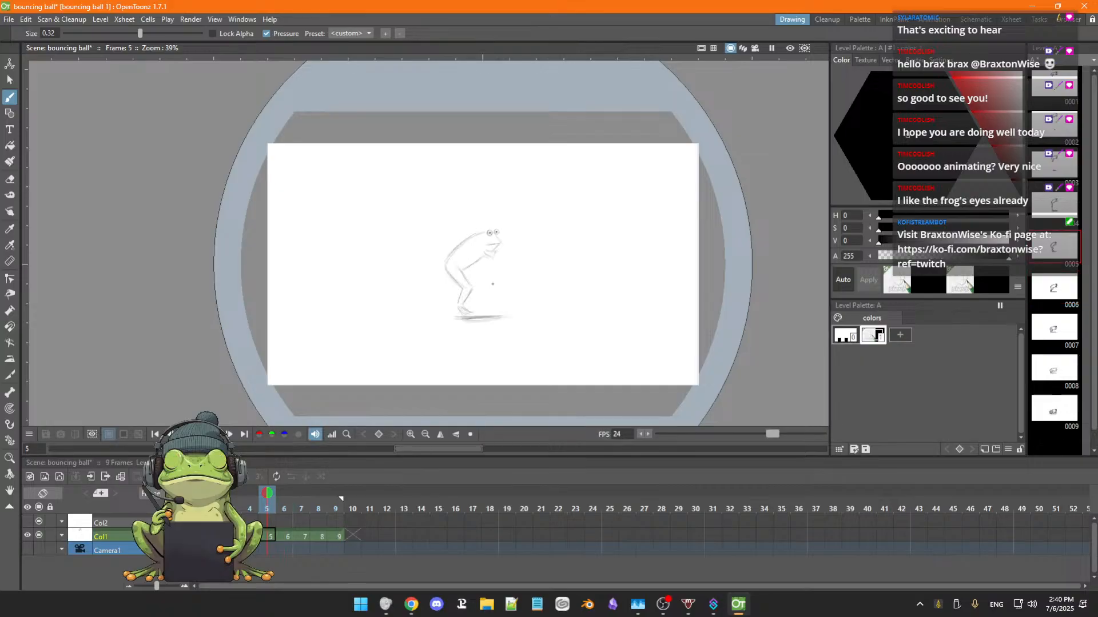
key(.)
key(.)
key(.)
key(.)
key(.)
key(.)
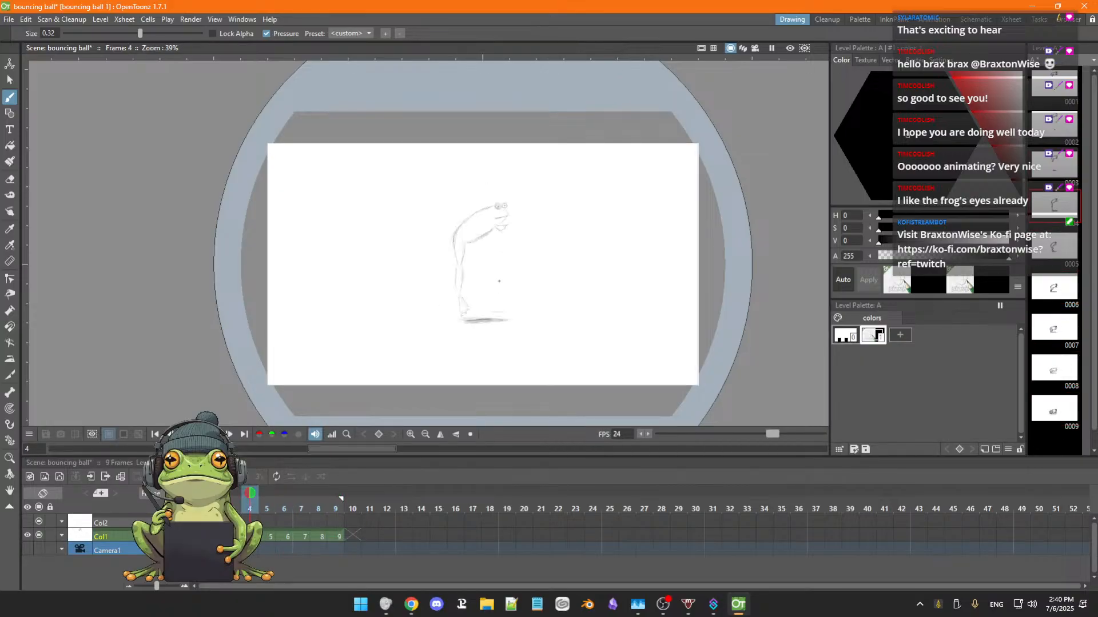
key(.)
key(.)
key(.)
key(.)
key(.)
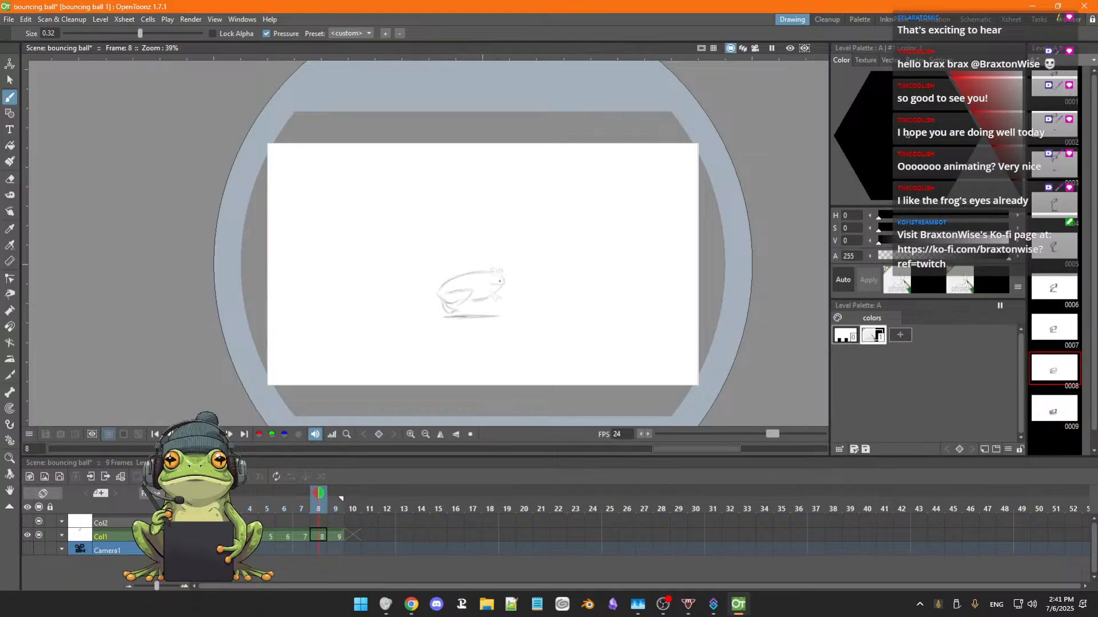
Darken the frog's eyes and outline on frame 8, erase the stray lines around the hind leg and foot, and redraw that contour.
scroll(501, 276, up, 7)
key(space)
drag(552, 274, 620, 266)
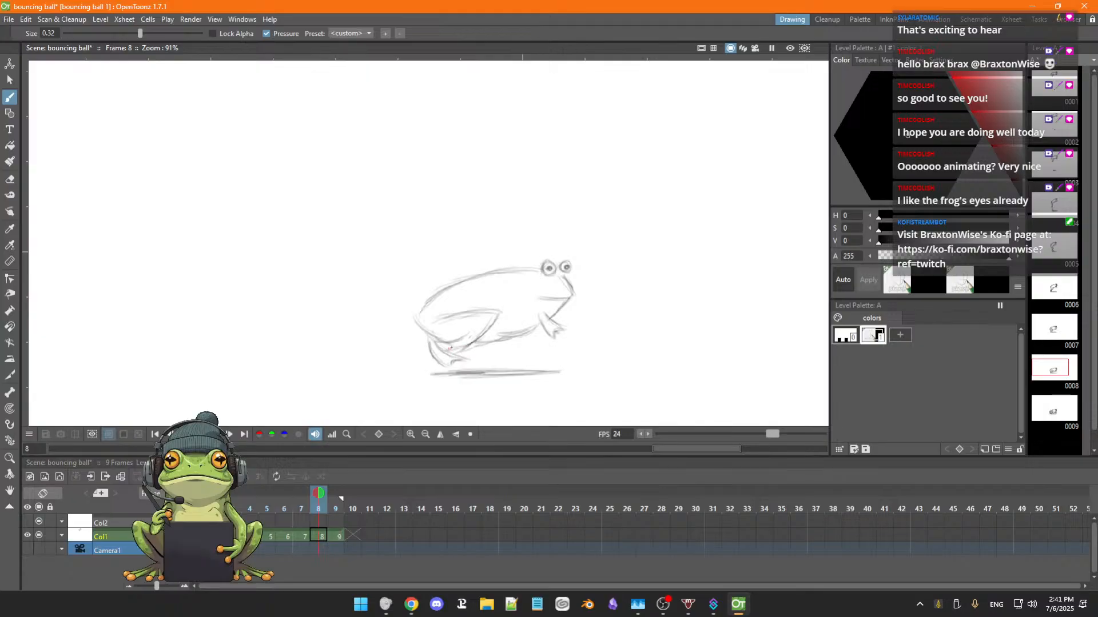
key(e)
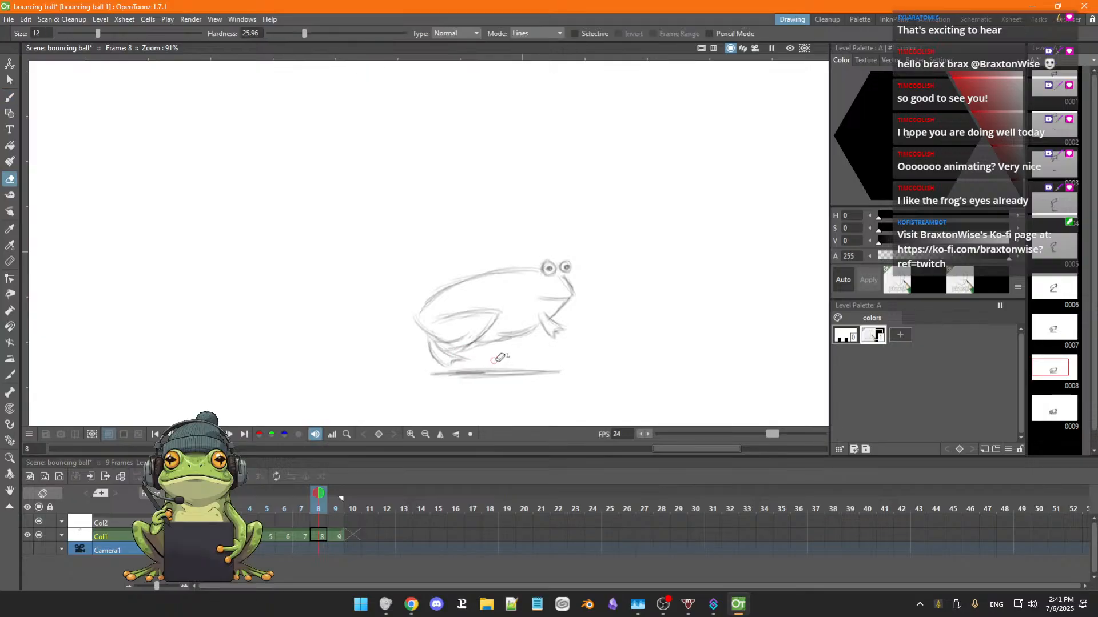
mouse_move(458, 353)
mouse_down()
mouse_move(468, 347)
mouse_move(455, 350)
mouse_up()
key(b)
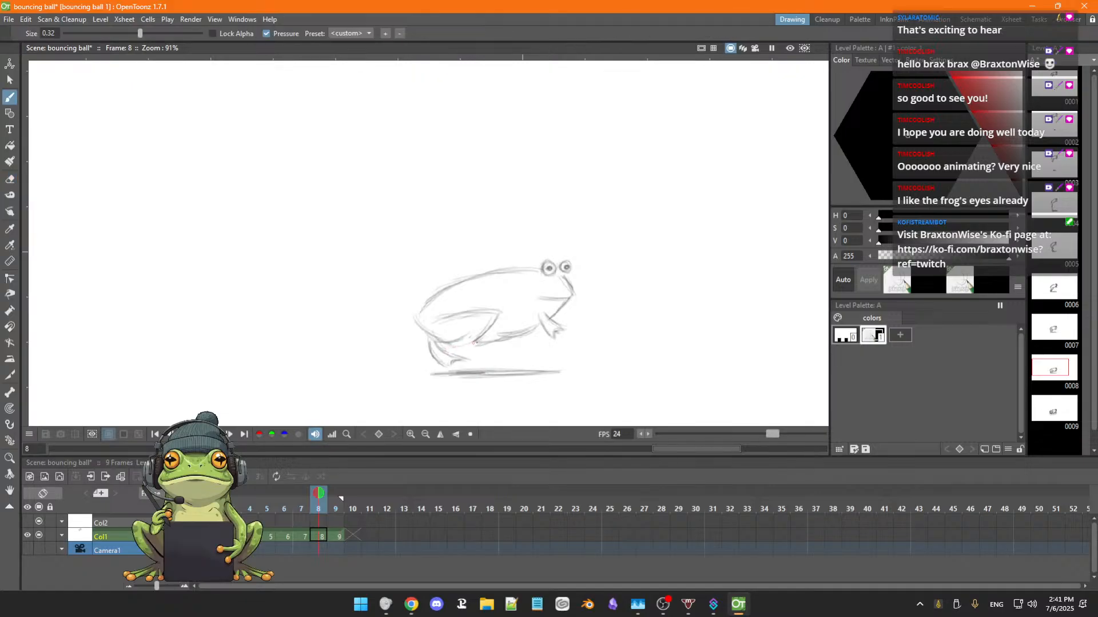
drag(442, 350, 474, 343)
Flip between frames 4 and 9 to compare the reworked frame 8 with the surrounding drawings.
scroll(481, 337, down, 3)
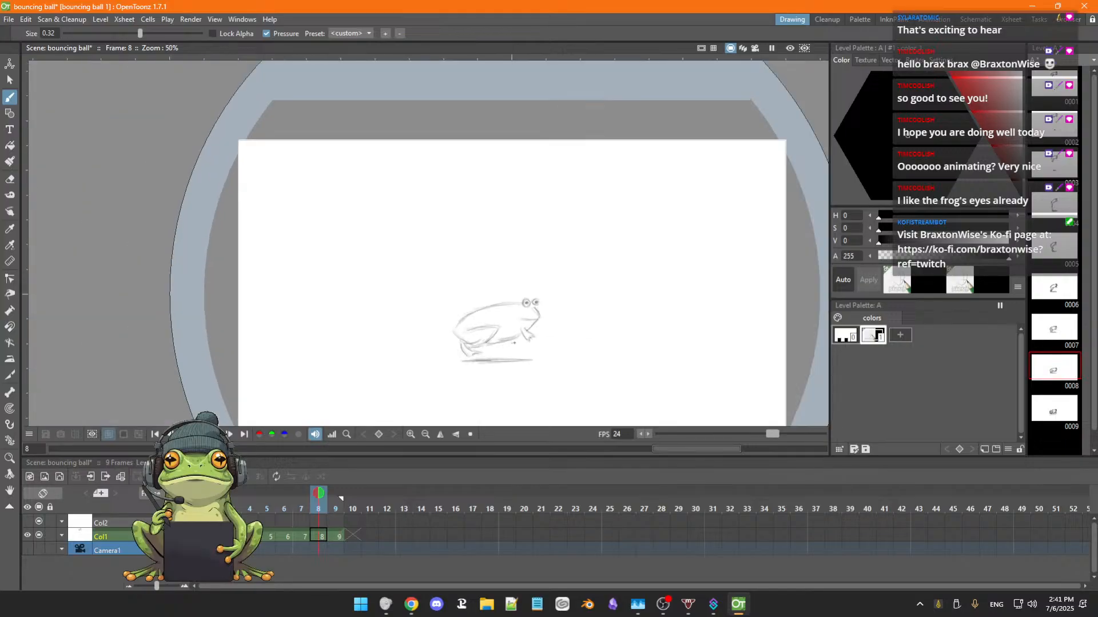
key(space)
drag(555, 317, 546, 309)
key(Left)
key(Left)
key(Left)
key(Left)
key(Left)
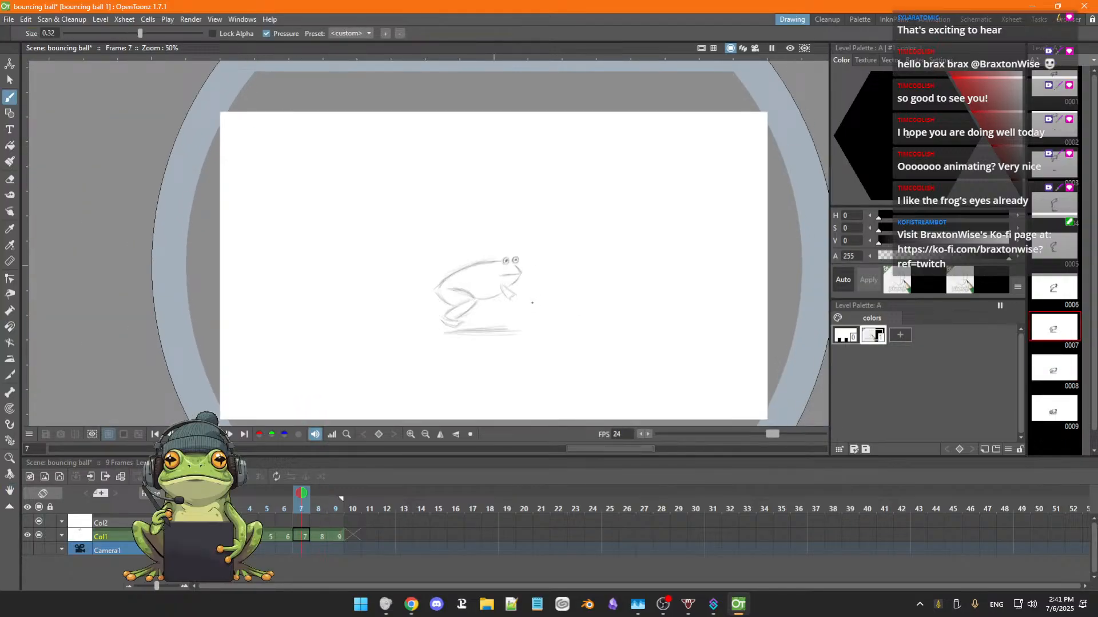
key(Right)
key(Right)
key(Left)
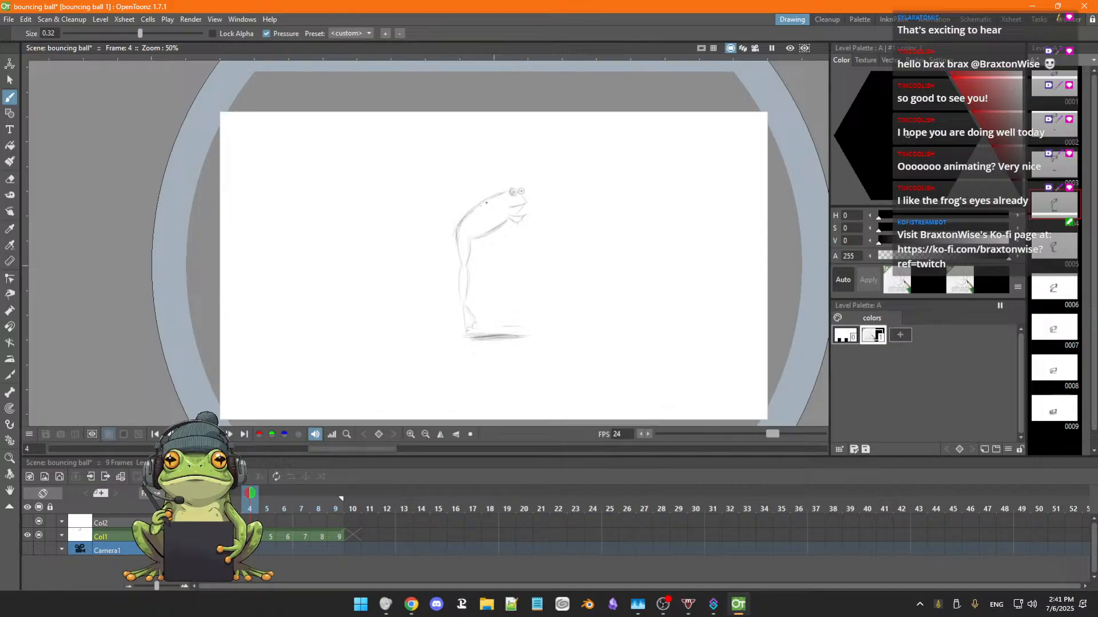
Redraw the frog's eyes, pupils and mouth with darker lines on frame 4.
scroll(538, 184, up, 1)
scroll(539, 183, down, 1)
scroll(541, 182, up, 9)
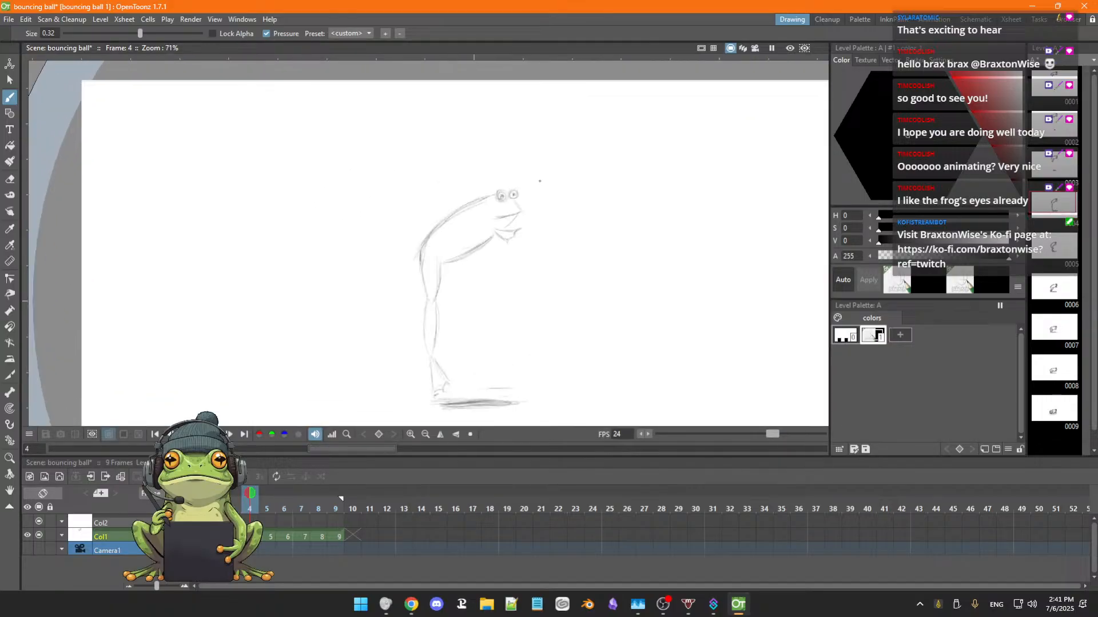
drag(512, 191, 552, 204)
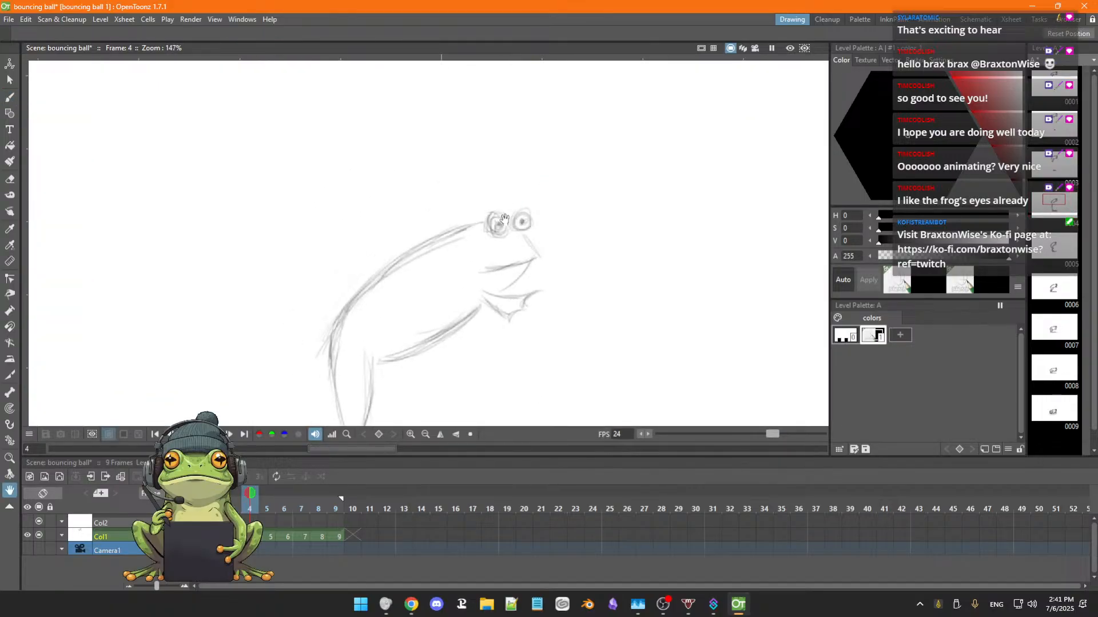
key(b)
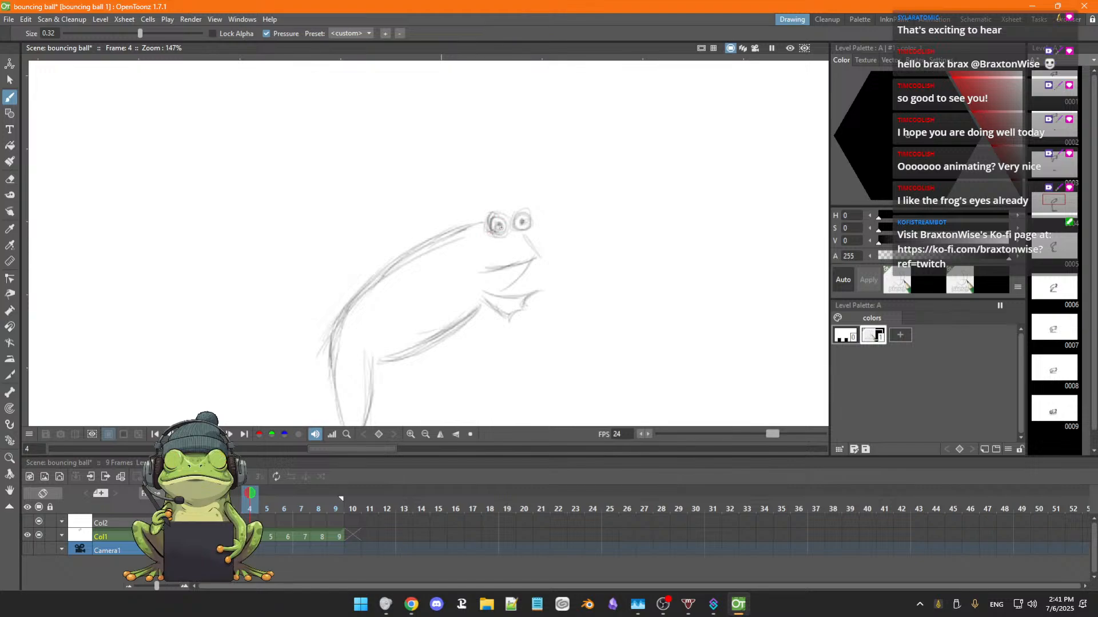
drag(489, 232, 497, 218)
drag(499, 226, 515, 230)
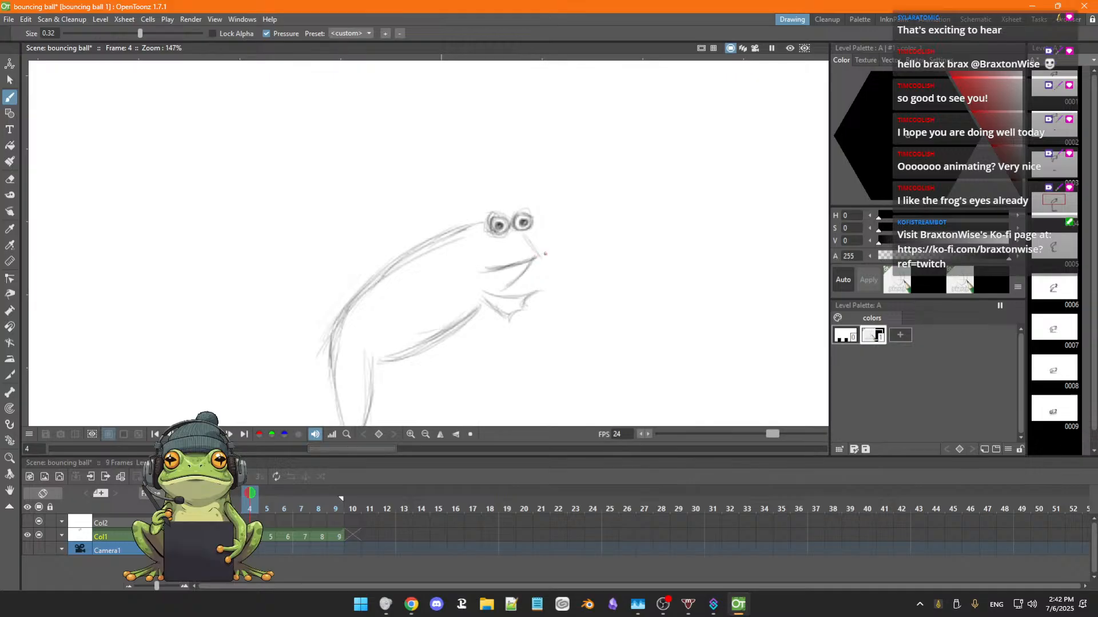
drag(545, 254, 507, 285)
Reinforce the frog's back, thigh and lower leg outlines with darker strokes on frame 4.
scroll(448, 332, down, 1)
key(space)
drag(458, 309, 512, 233)
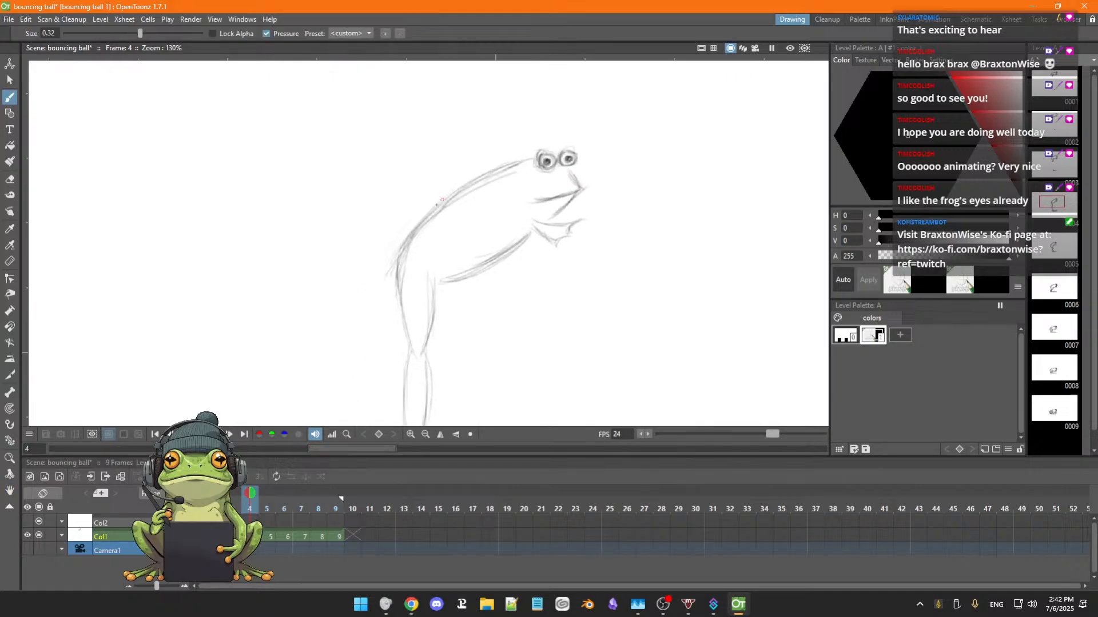
mouse_move(404, 272)
mouse_down()
mouse_move(406, 336)
mouse_move(405, 323)
mouse_move(439, 299)
mouse_move(430, 310)
mouse_move(473, 252)
mouse_move(428, 275)
mouse_move(420, 322)
mouse_up()
key(space)
drag(416, 317, 419, 360)
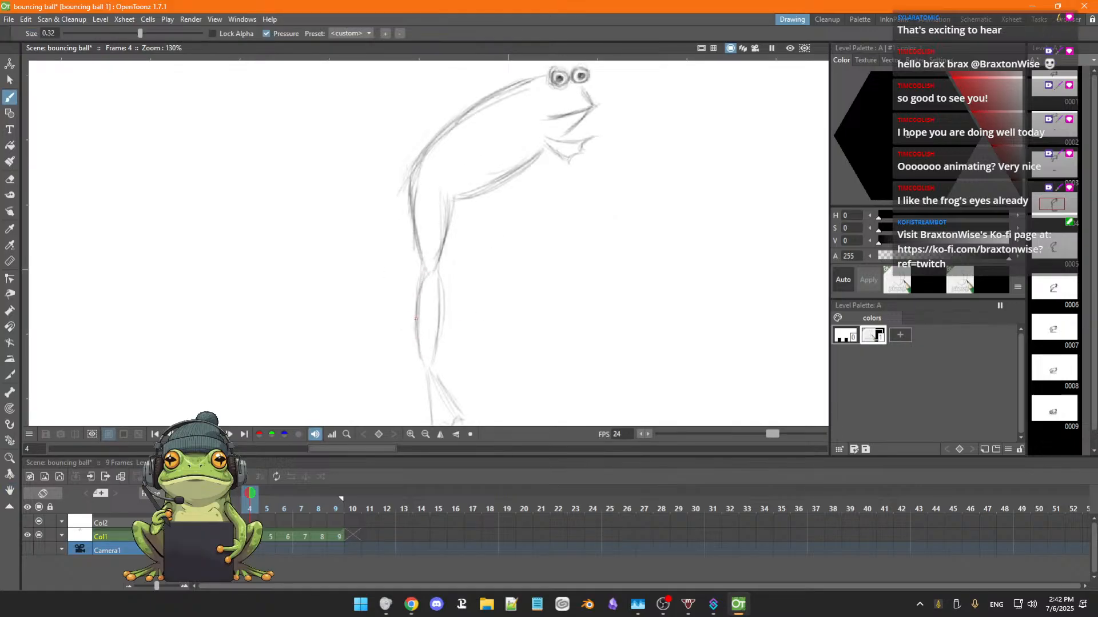
drag(436, 271, 433, 347)
drag(439, 292, 432, 360)
Darken the outstretched foot on frame 4 and erase the stray ground lines around it and the shadow.
key(space)
drag(478, 308, 474, 239)
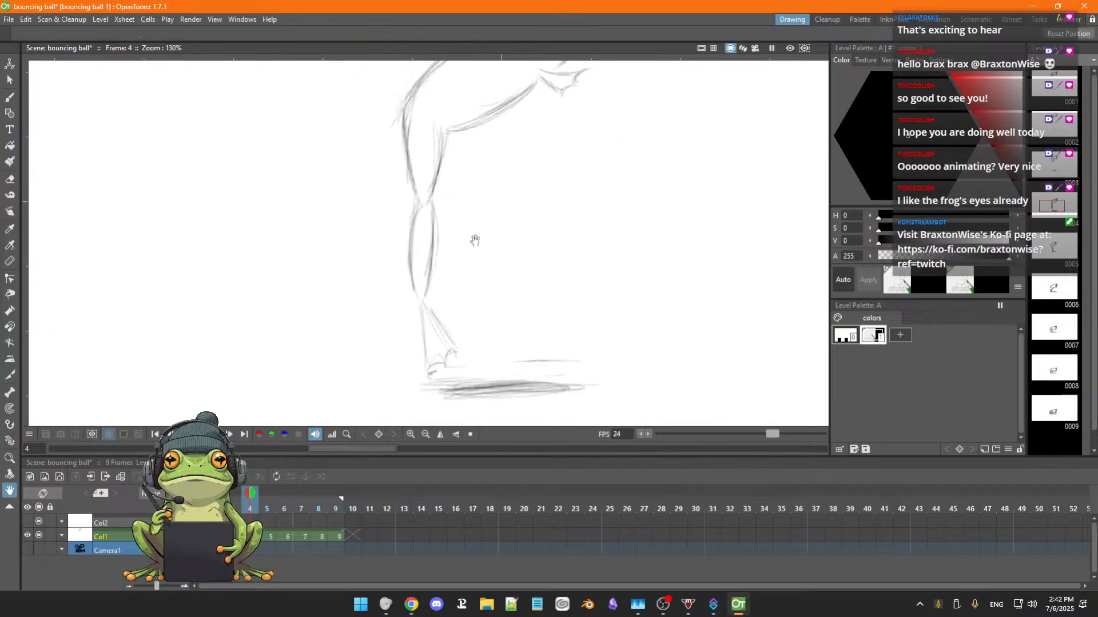
drag(424, 302, 446, 254)
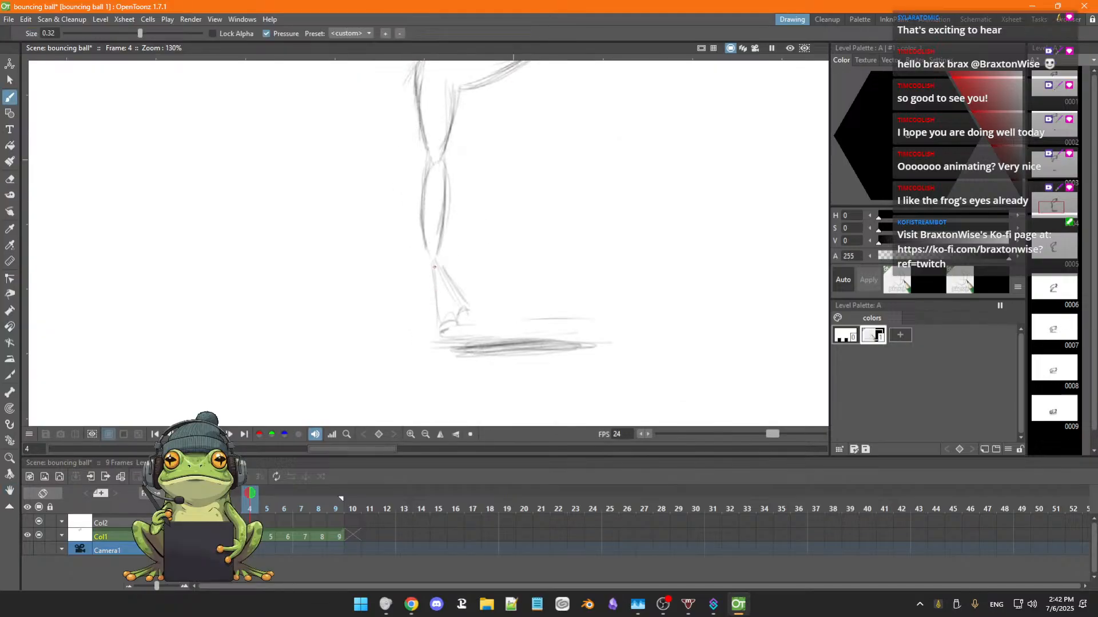
drag(435, 266, 439, 323)
key(e)
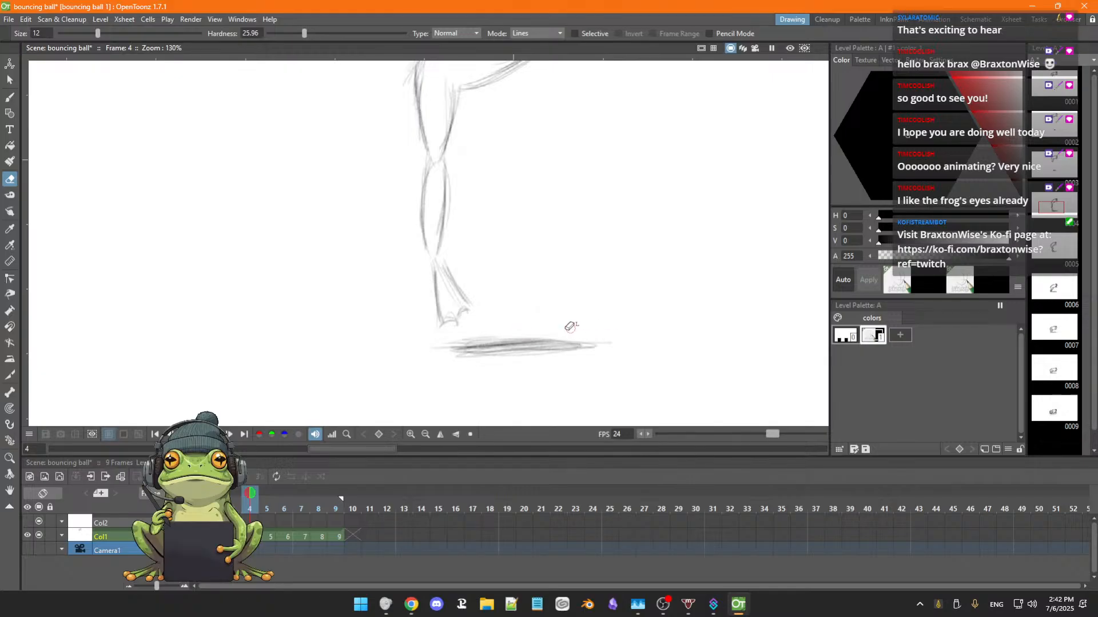
drag(439, 346, 445, 349)
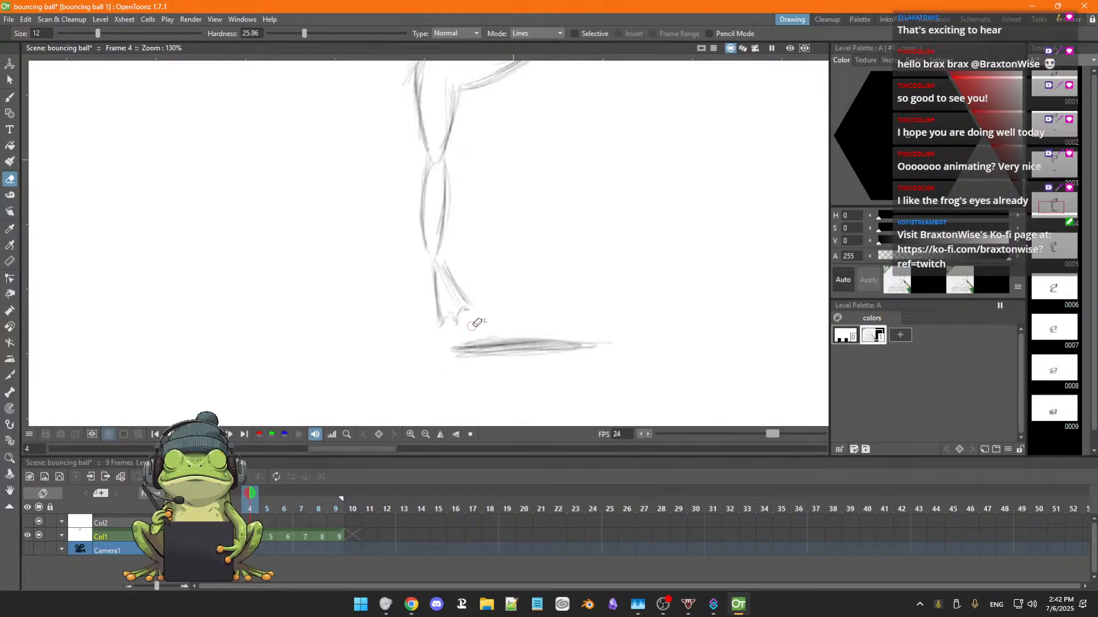
key(b)
Flip repeatedly through frames 2 to 8 to compare the darkened drawings, ending with a close look at the frog on frame 2.
scroll(584, 326, down, 5)
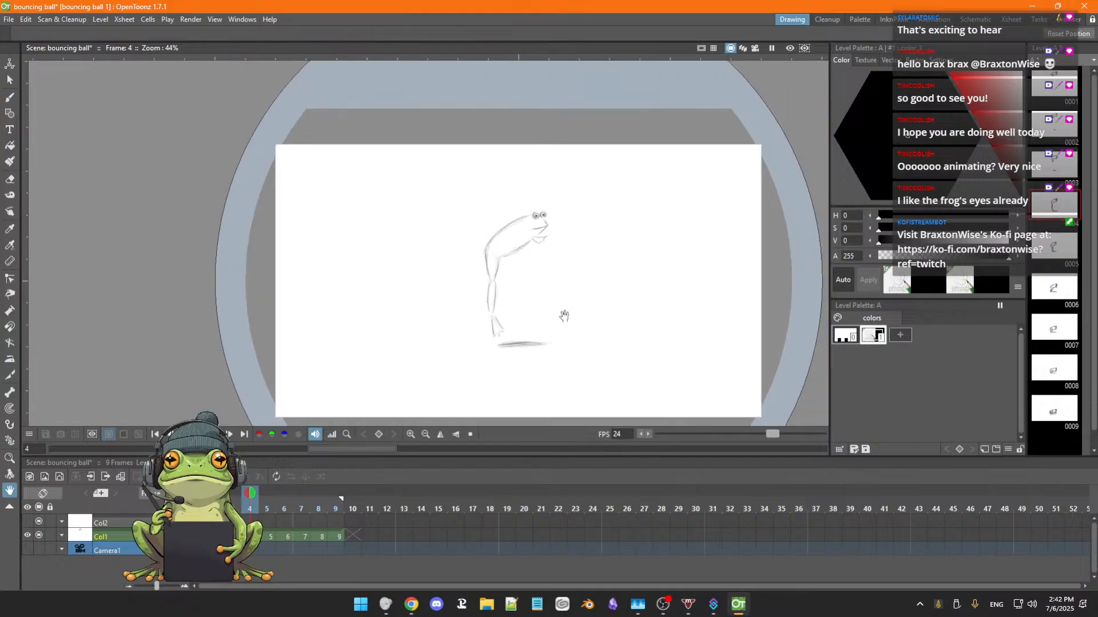
key(period)
key(period)
key(period)
key(period)
key(period)
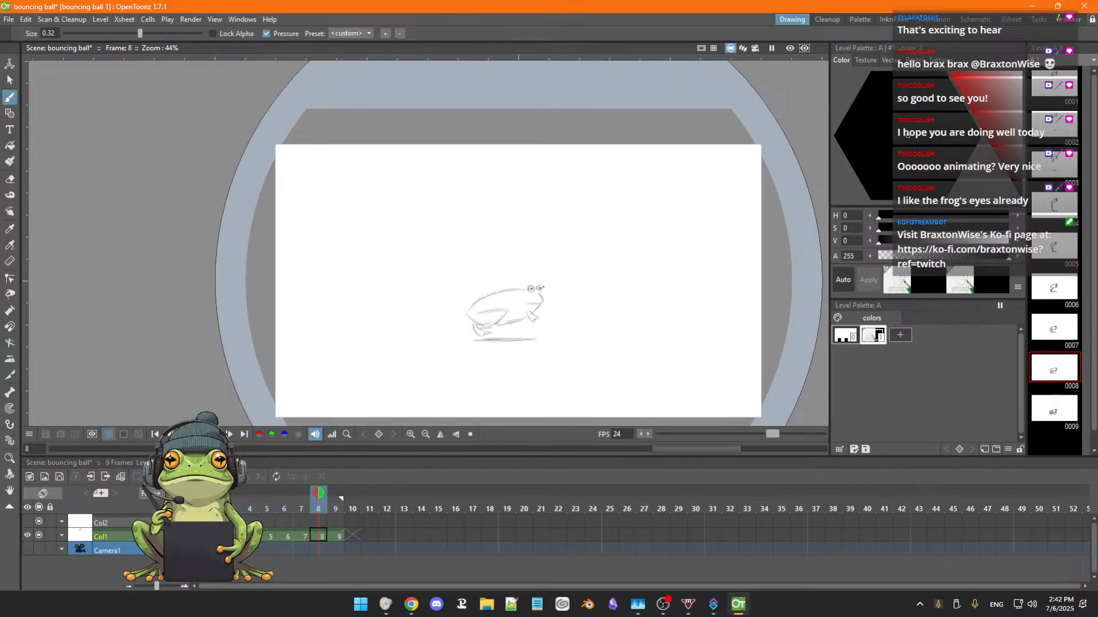
key(comma)
key(comma)
key(comma)
key(comma)
key(comma)
key(comma)
key(comma)
key(period)
key(period)
key(period)
key(period)
key(period)
key(period)
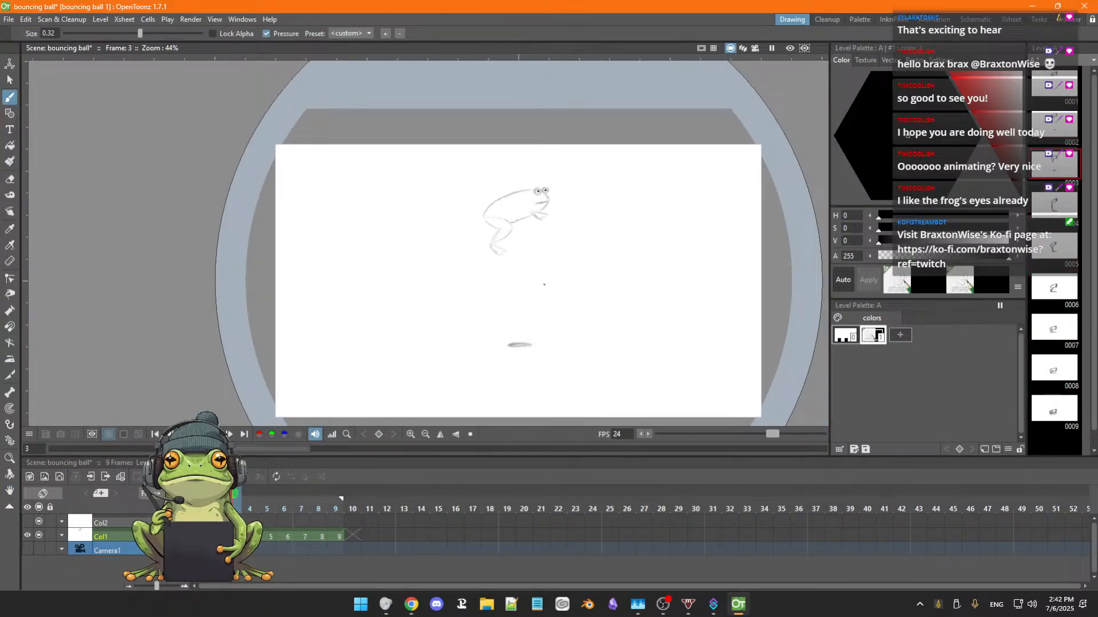
key(period)
key(comma)
key(comma)
key(comma)
key(comma)
key(comma)
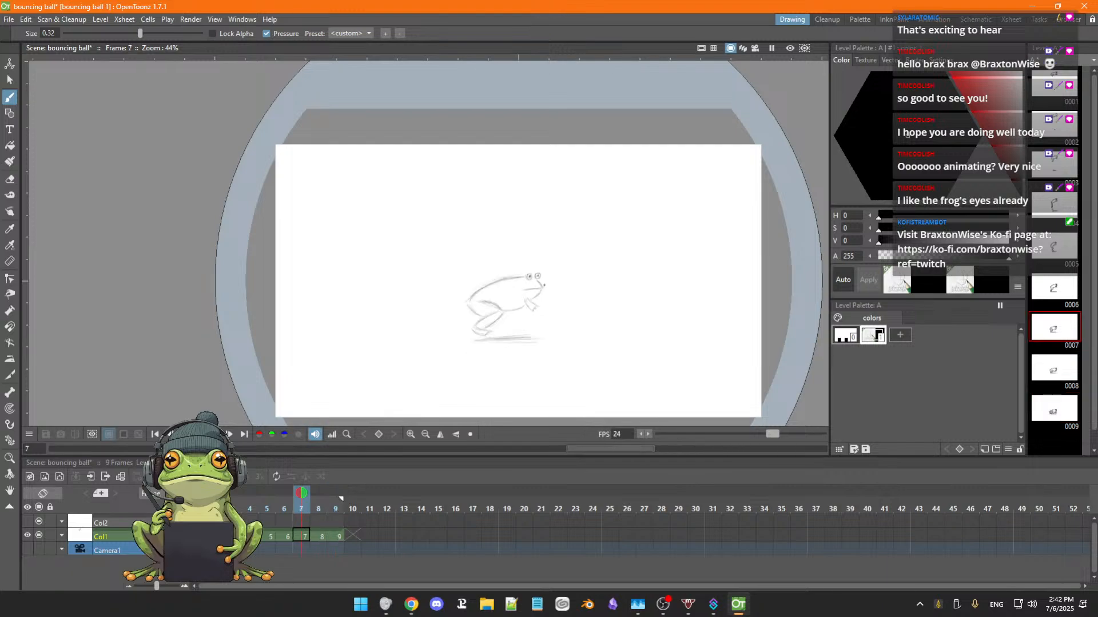
key(comma)
key(comma)
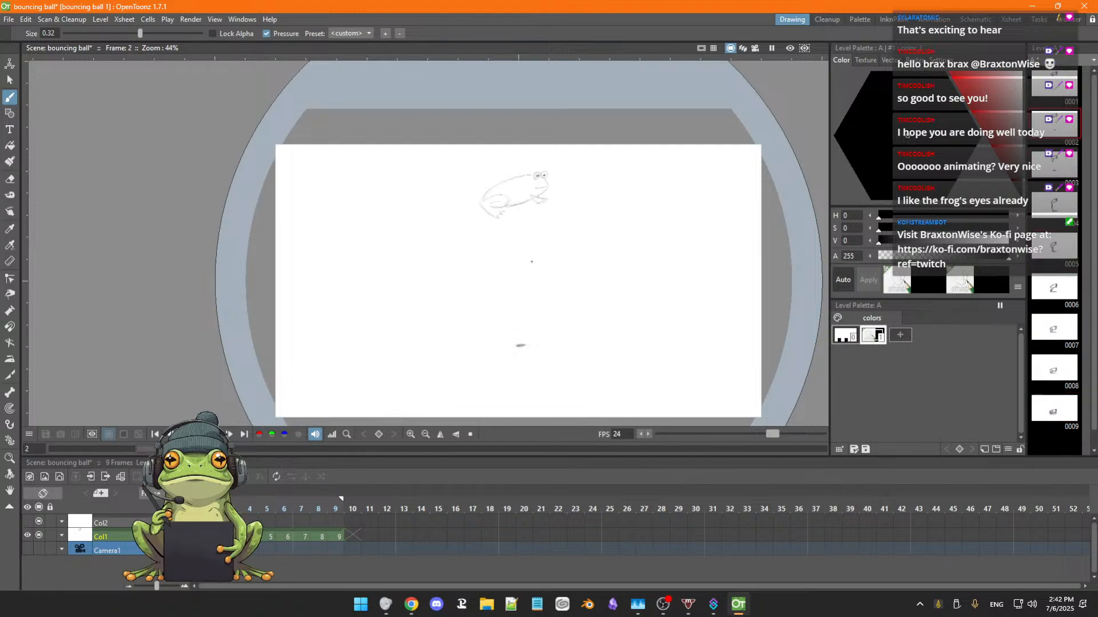
scroll(533, 180, up, 6)
key(space)
drag(608, 223, 627, 252)
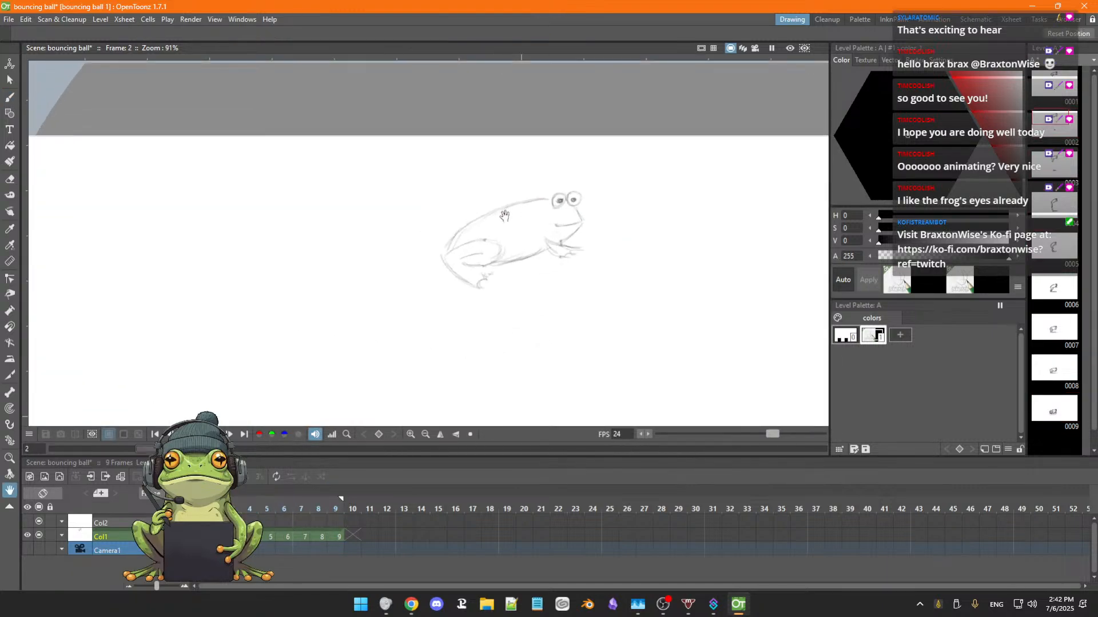
Darken the frog's body outline, hind leg, eyes, mouth and front foot on frame 2, and erase the stray lines around the thigh.
key(b)
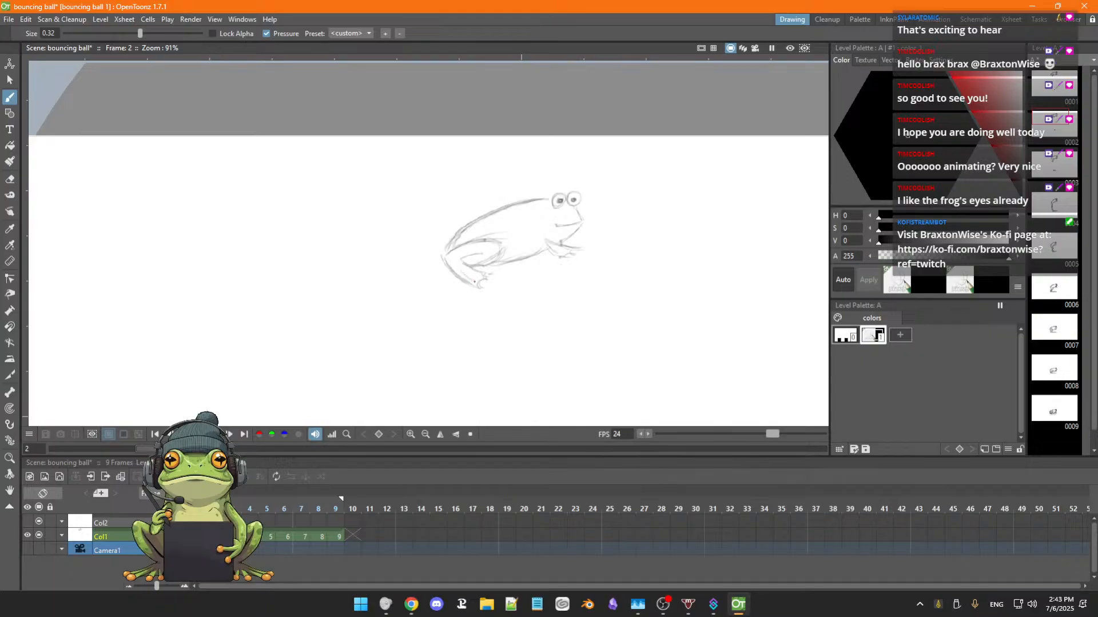
drag(493, 265, 532, 255)
drag(573, 199, 577, 200)
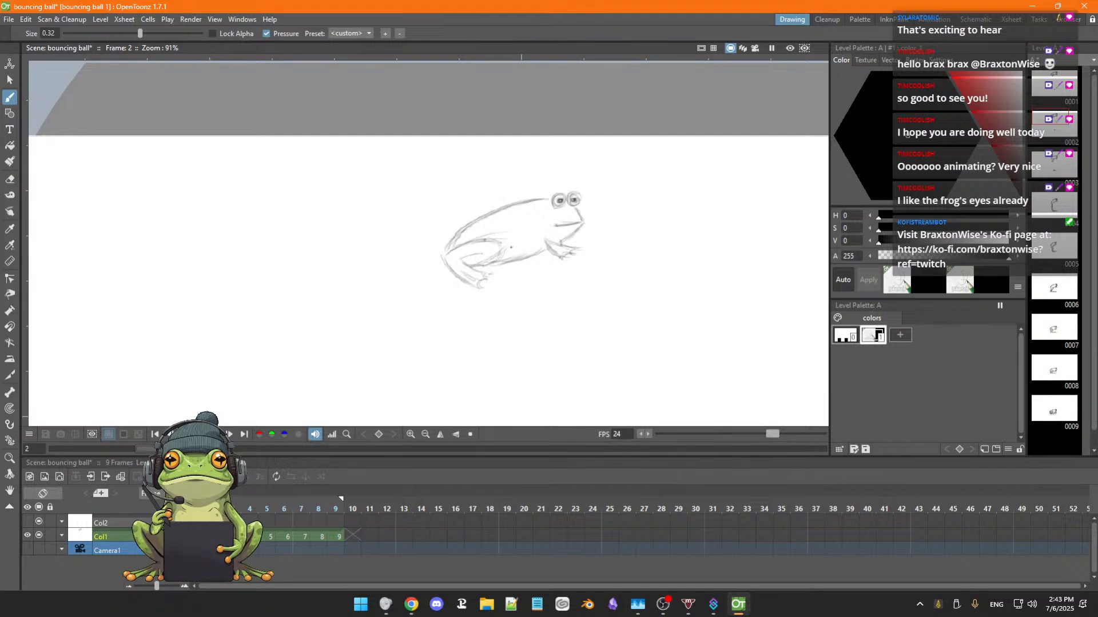
key(a)
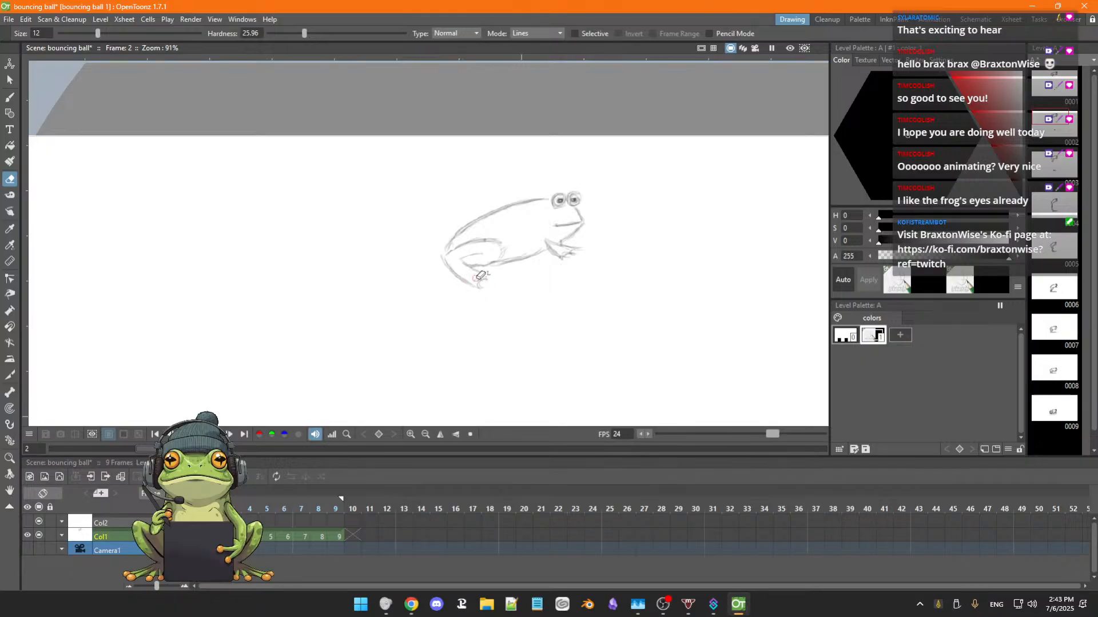
key(b)
View the whole canvas, step through to the last drawing and play the animation to check the line weight and ground shadow.
scroll(579, 276, down, 2)
key(space)
drag(591, 283, 541, 244)
key(period)
key(period)
key(period)
key(period)
key(period)
key(period)
key(period)
key(period)
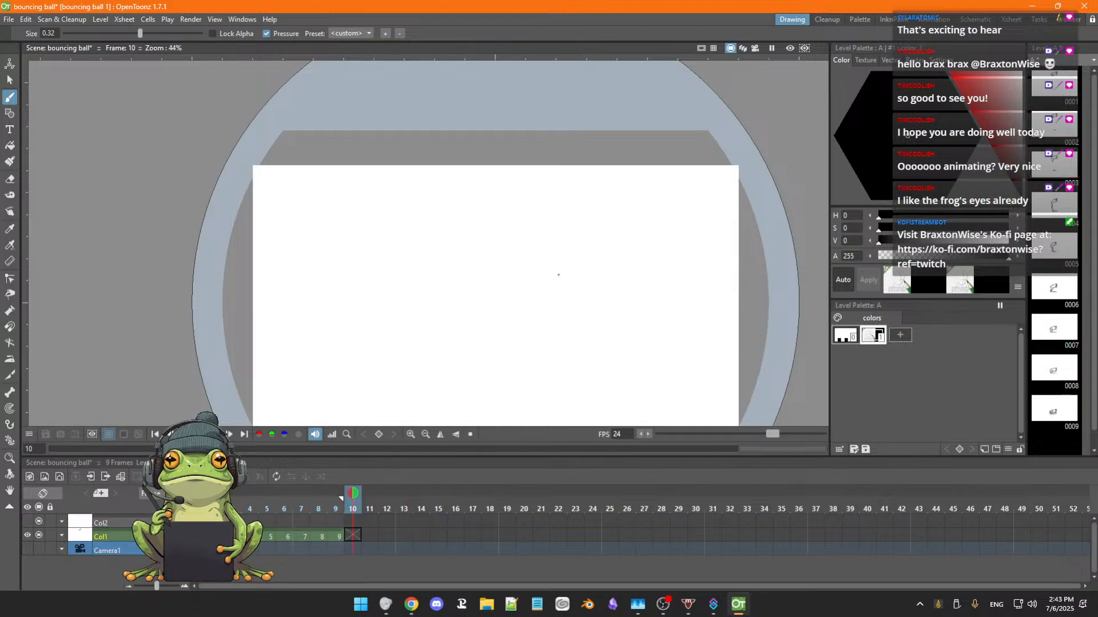
key(comma)
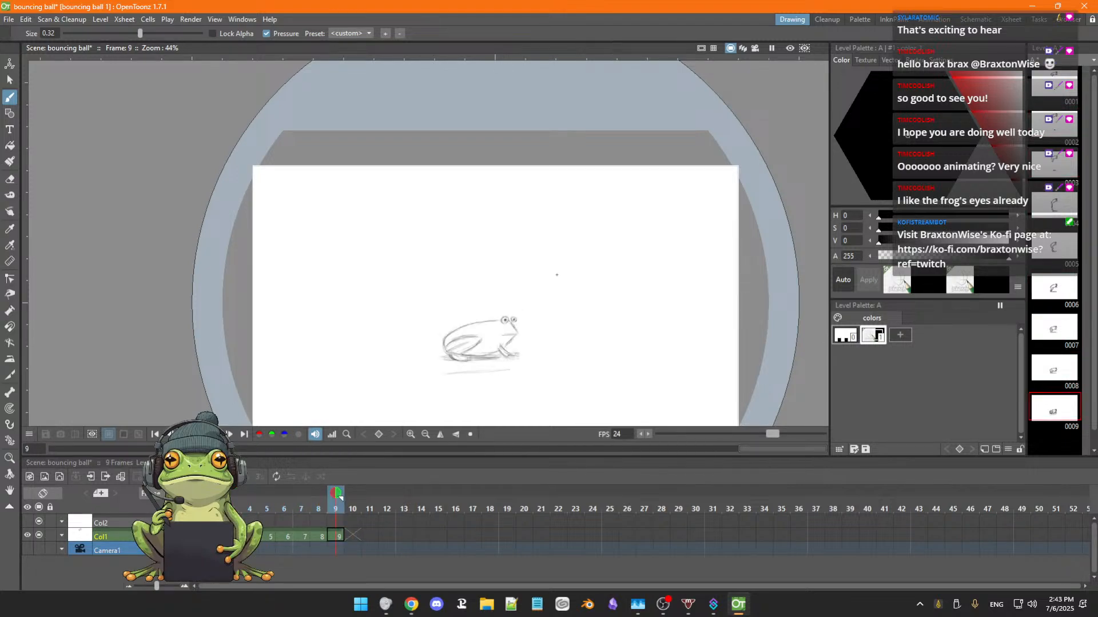
key(space)
drag(539, 359, 558, 303)
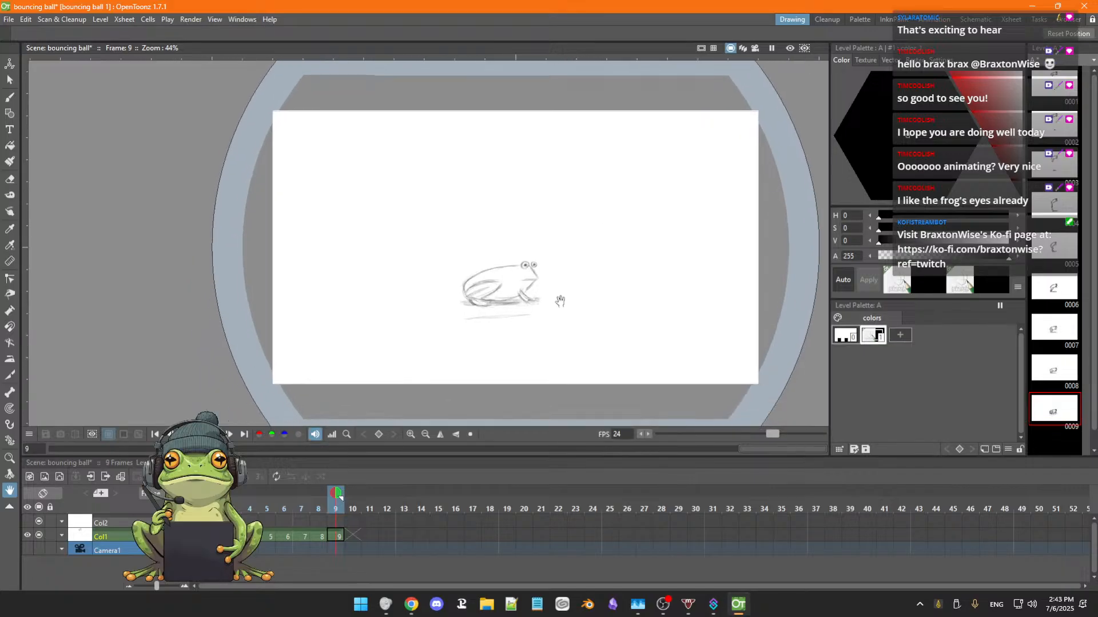
key(period)
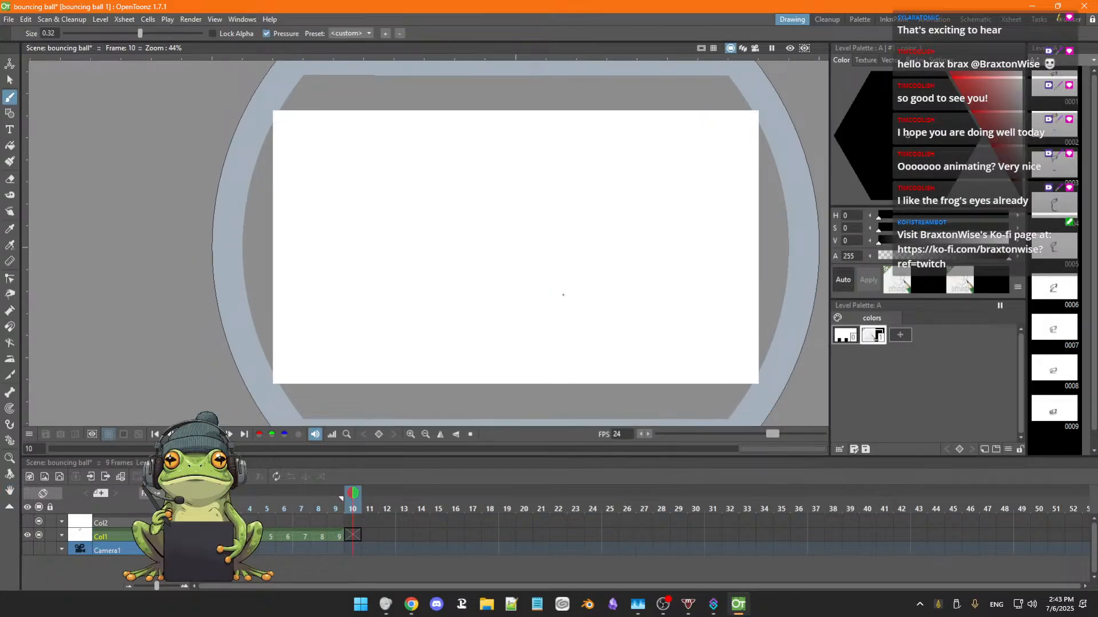
key(p)
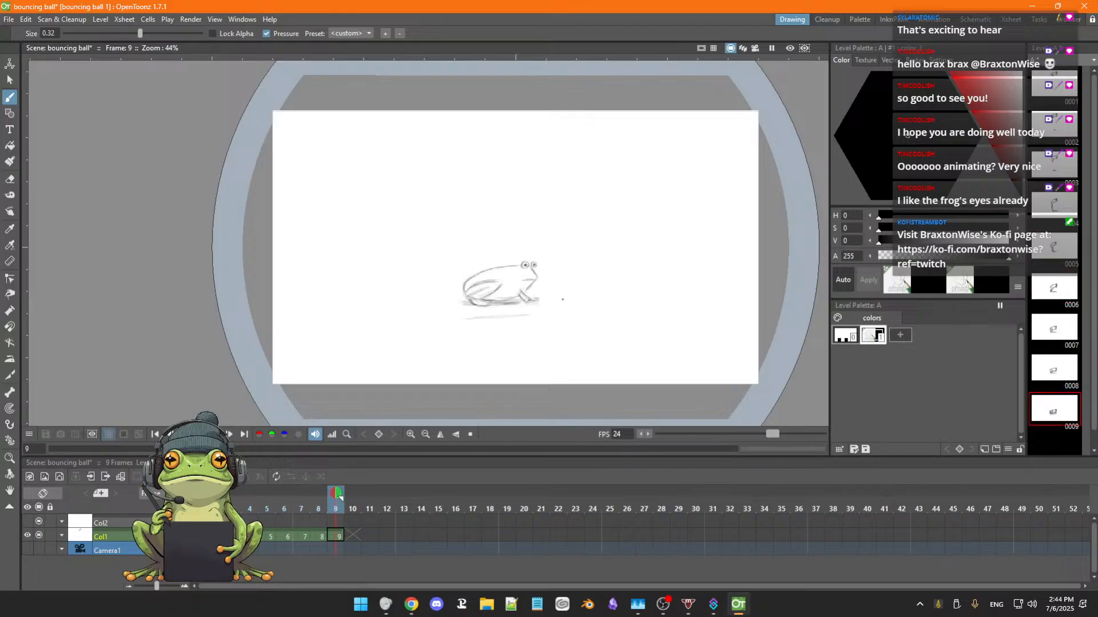
Erase the stray line beneath the frog's shadow on frame 9, play the animation and compare frame 9 with frame 8.
key(a)
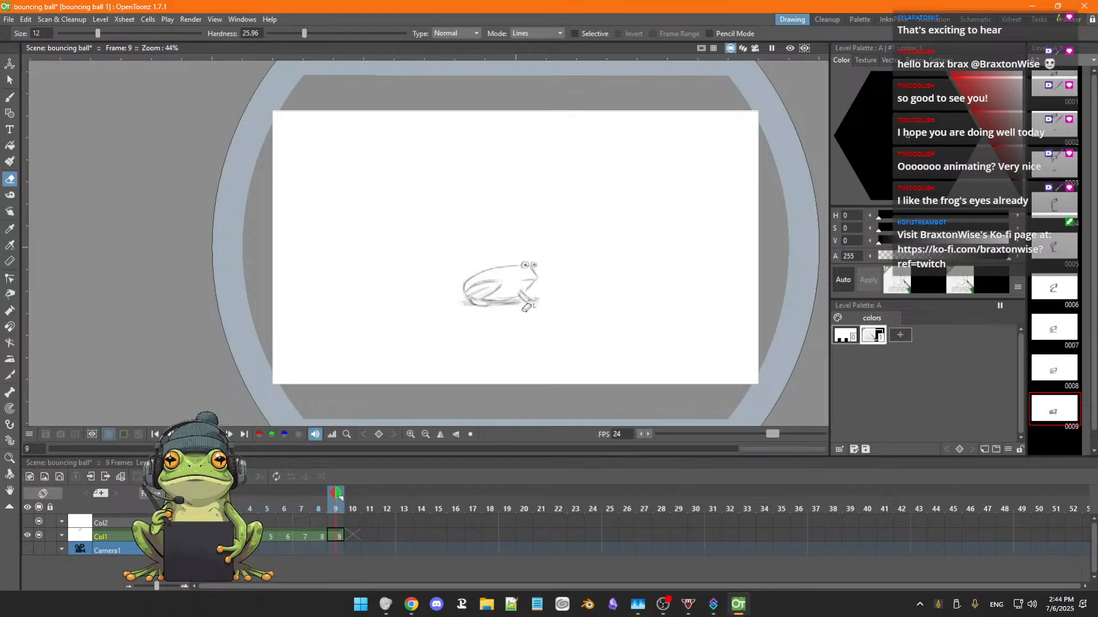
key(b)
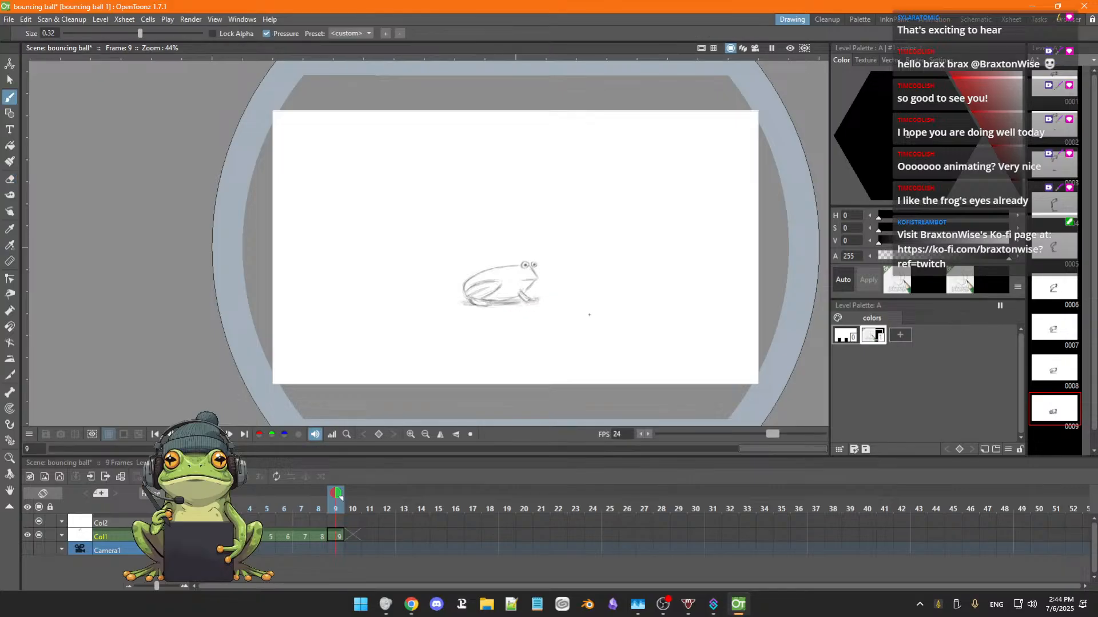
key(period)
key(period)
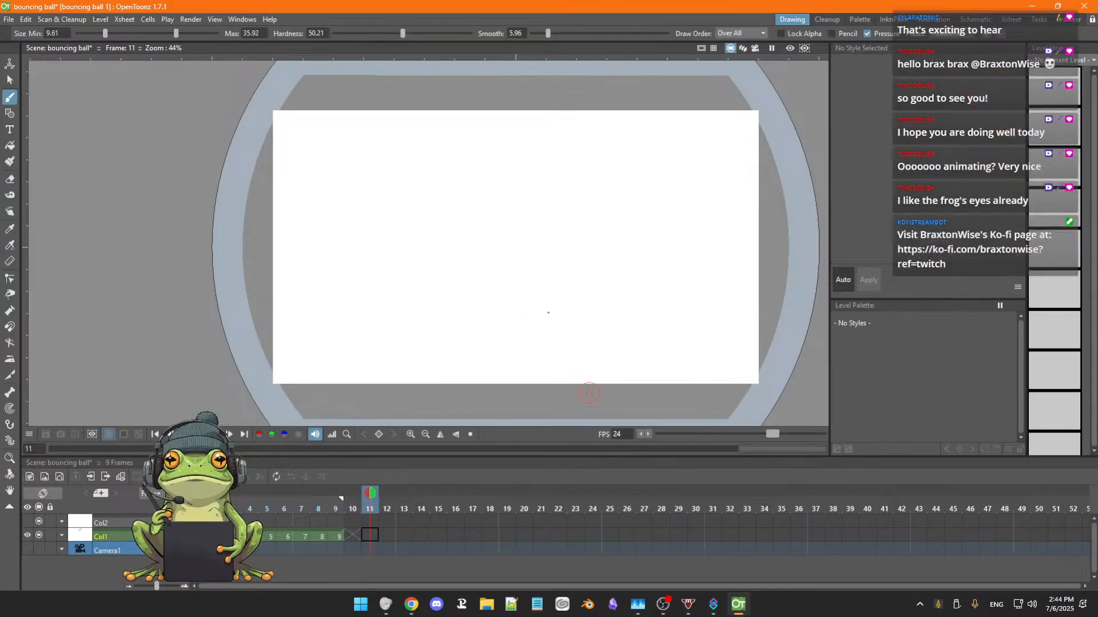
key(p)
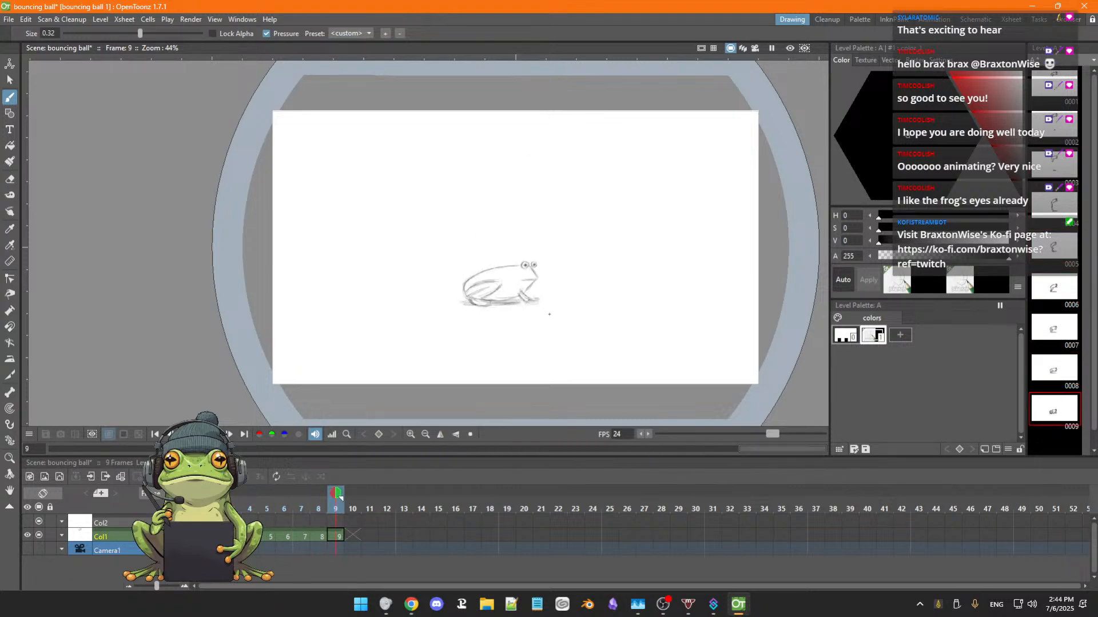
key(comma)
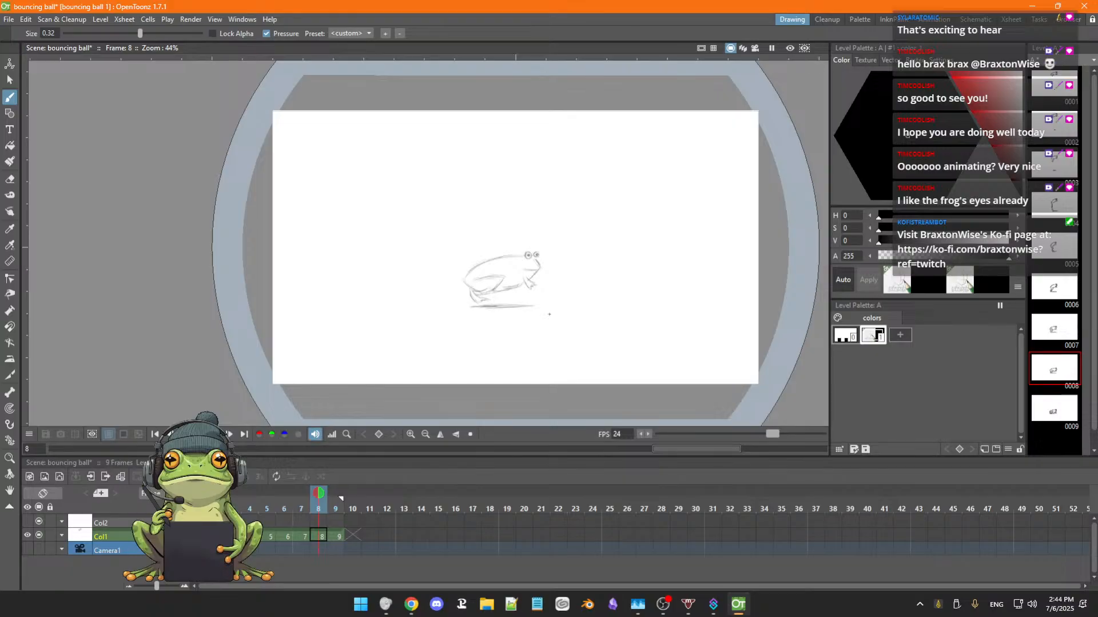
key(period)
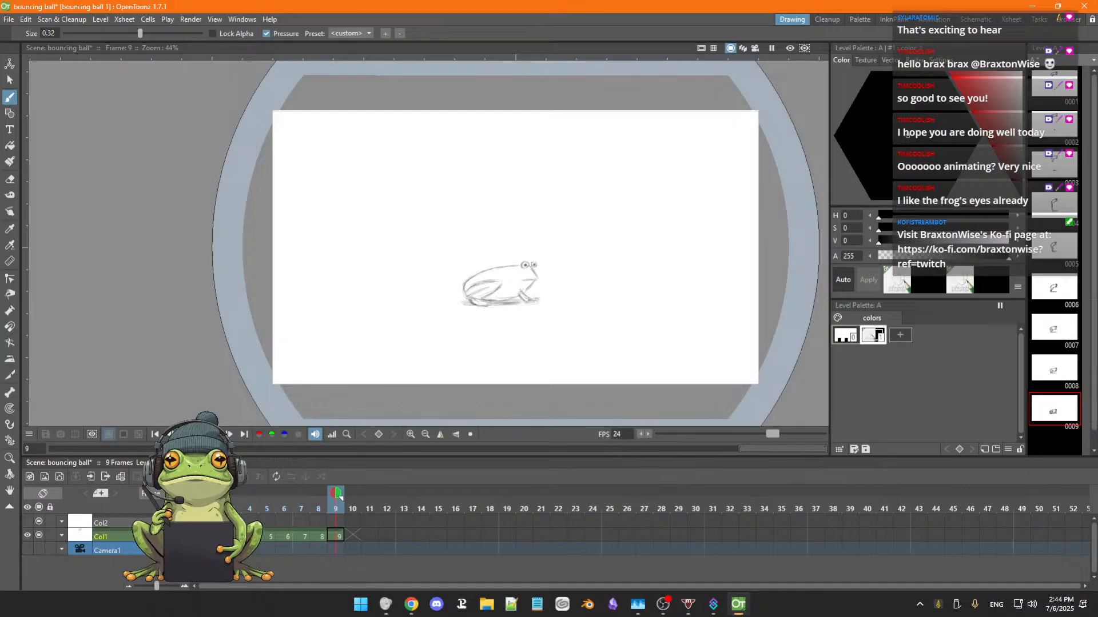
Apply Swing to frames 1 to 9 in Col1 to append the reversed motion, and hold every drawing of the full sequence for two frames.
drag(200, 537, 333, 534)
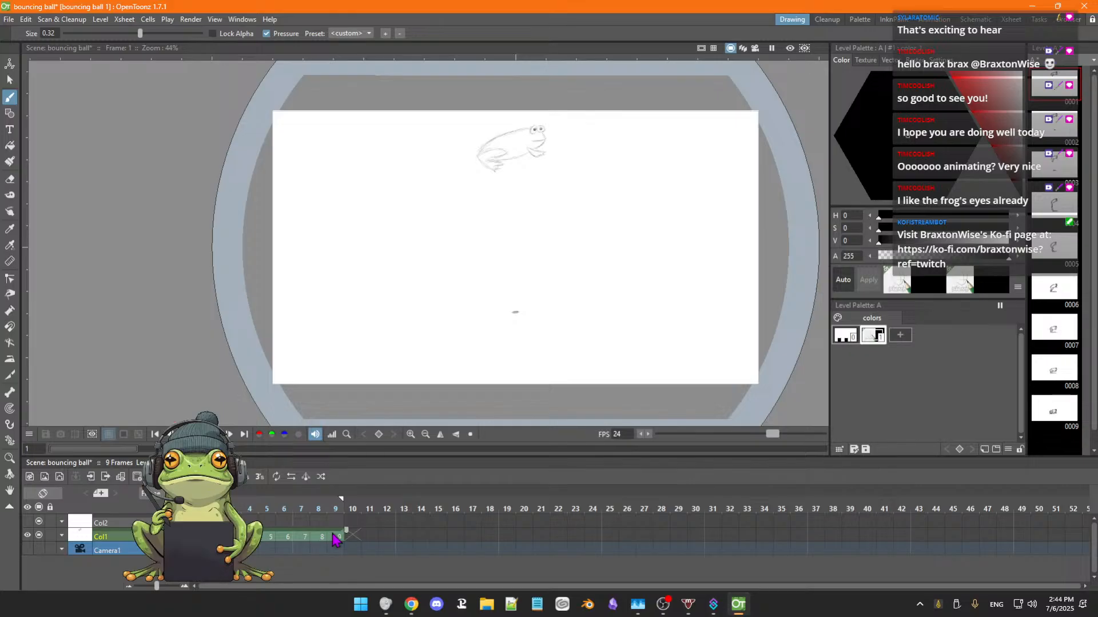
click(306, 476)
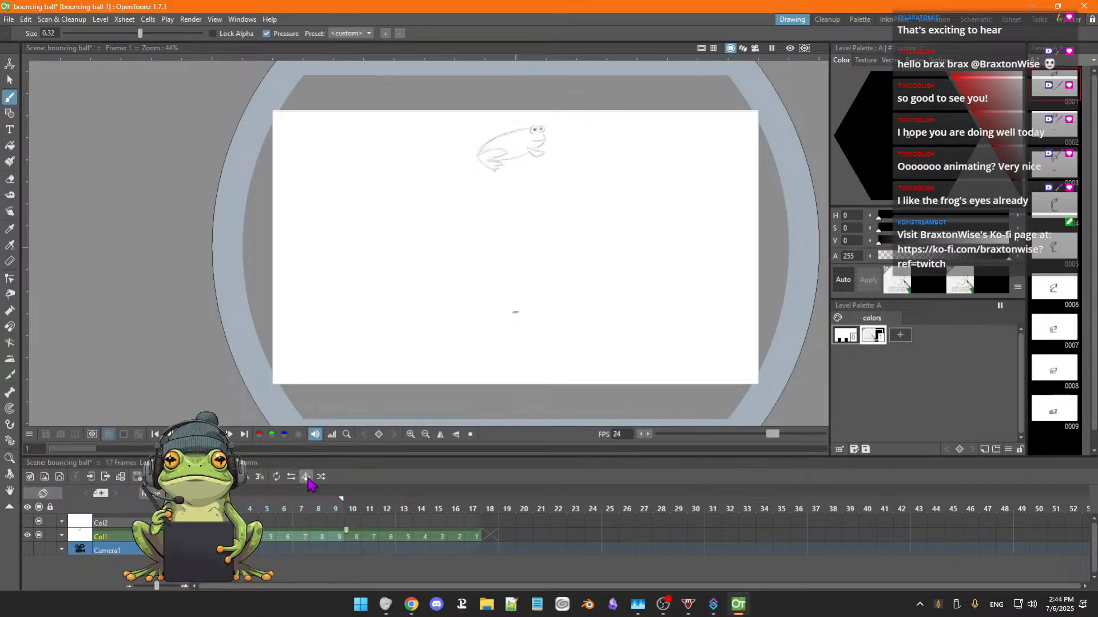
click(200, 537)
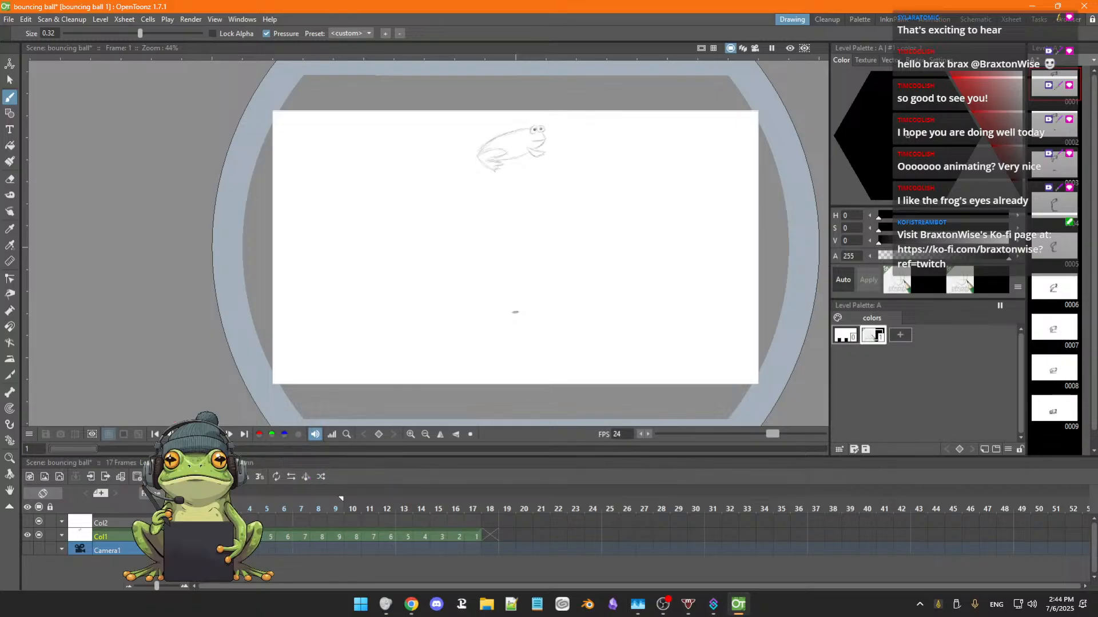
drag(201, 537, 474, 538)
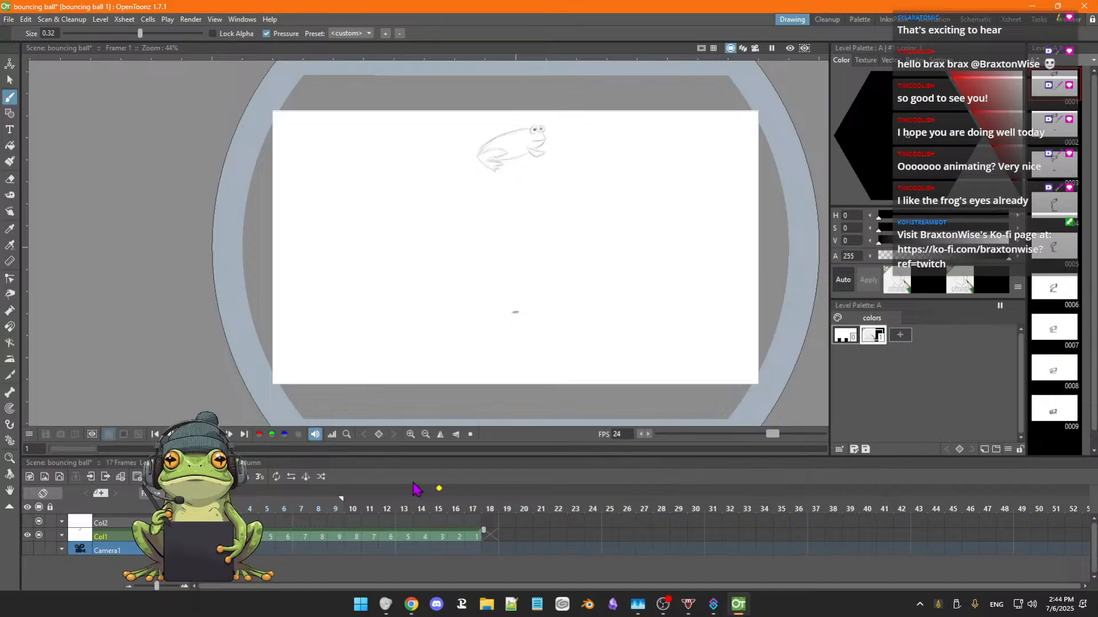
click(246, 478)
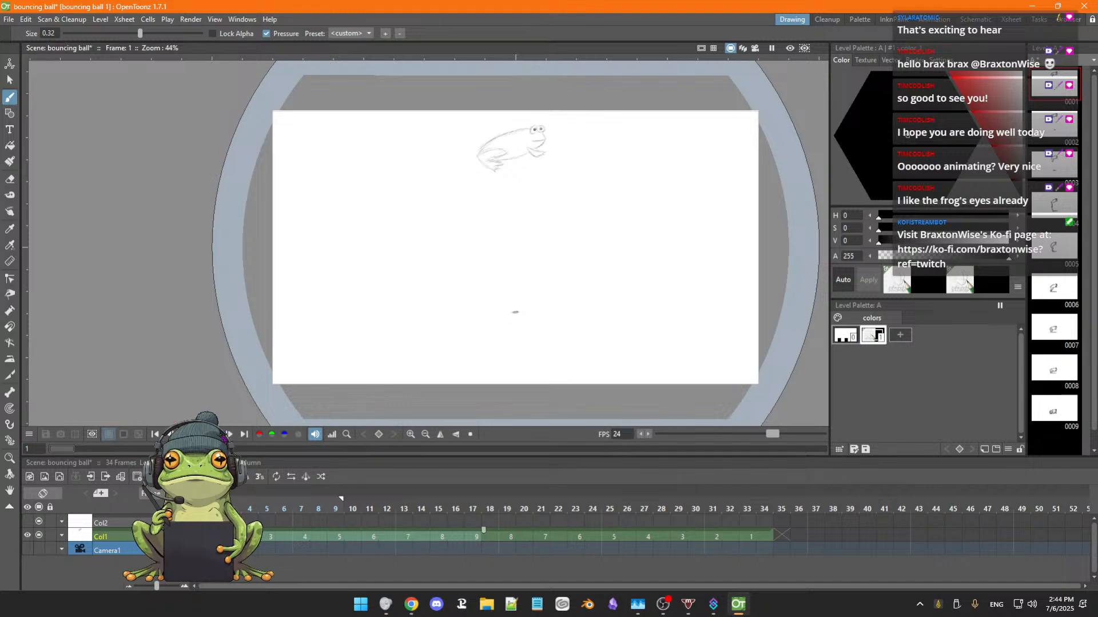
Extend the playback range to frame 34 and play the full frog bounce from frame 1.
click(221, 435)
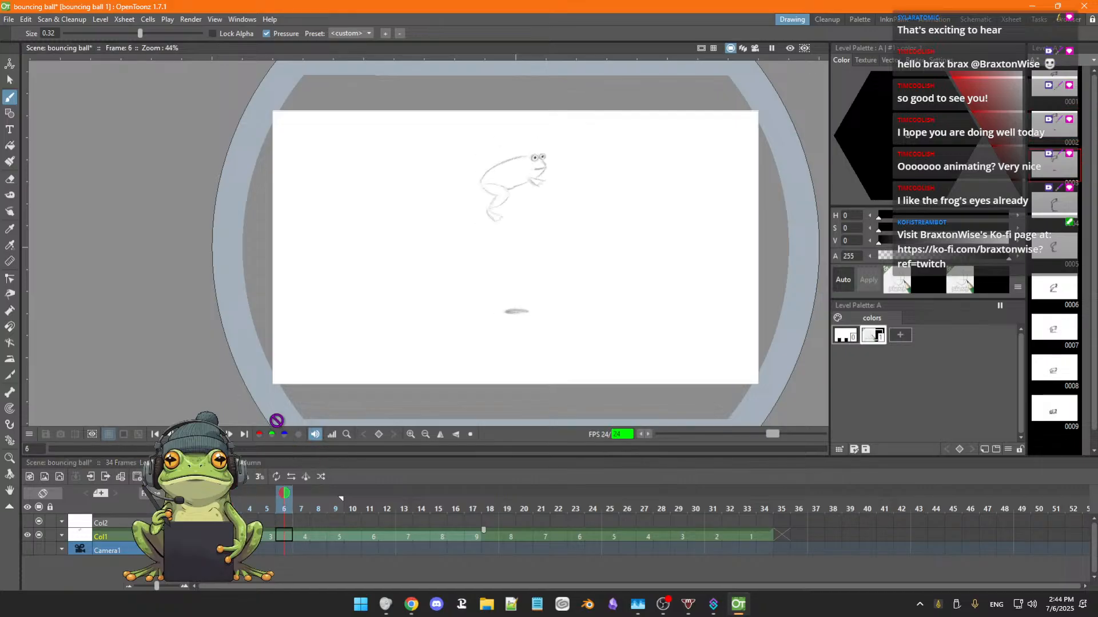
click(220, 436)
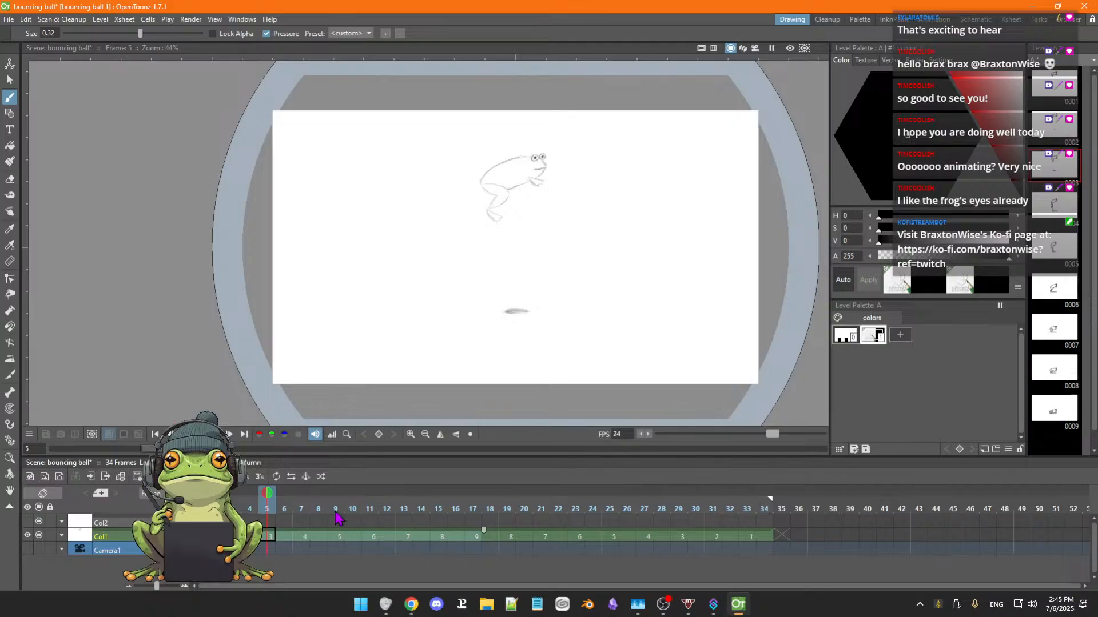
click(199, 537)
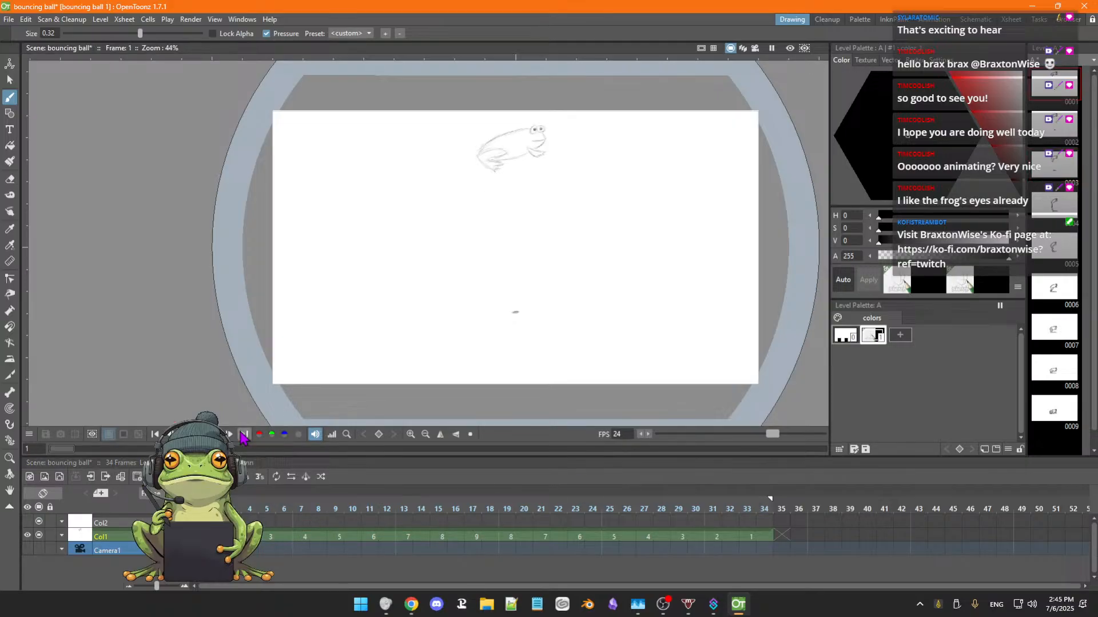
click(215, 435)
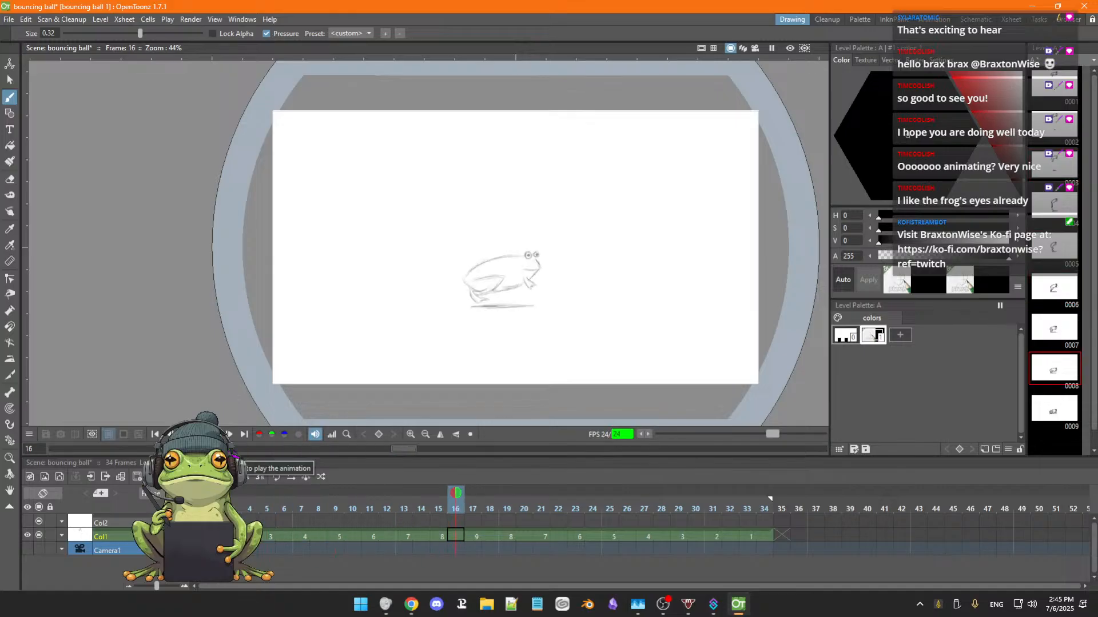
scroll(583, 356, down, 1)
scroll(583, 356, down, 1)
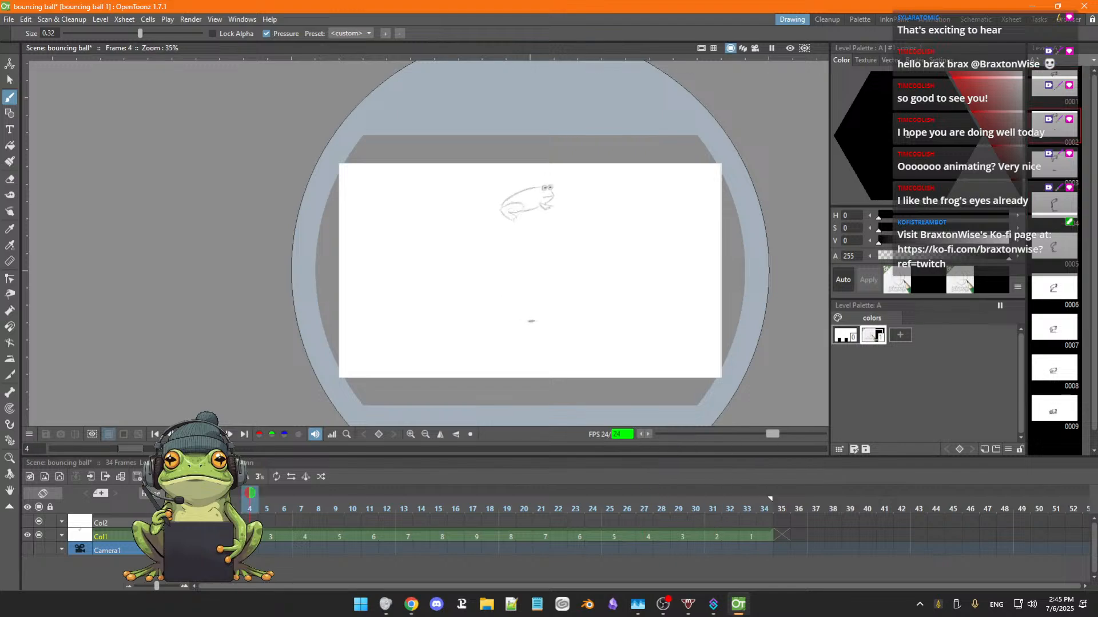
Stop the playback, save the scene and centre the whole canvas in view.
key(p)
key(space)
drag(494, 370, 434, 347)
key(b)
key(ctrl+s)
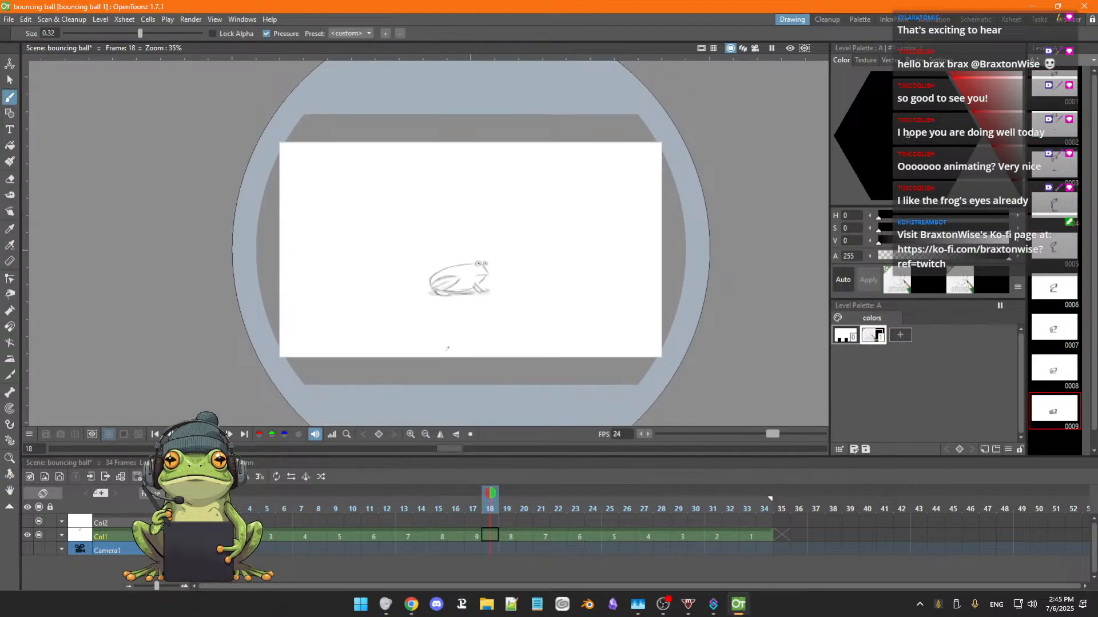
scroll(456, 346, down, 1)
key(space)
drag(475, 347, 485, 331)
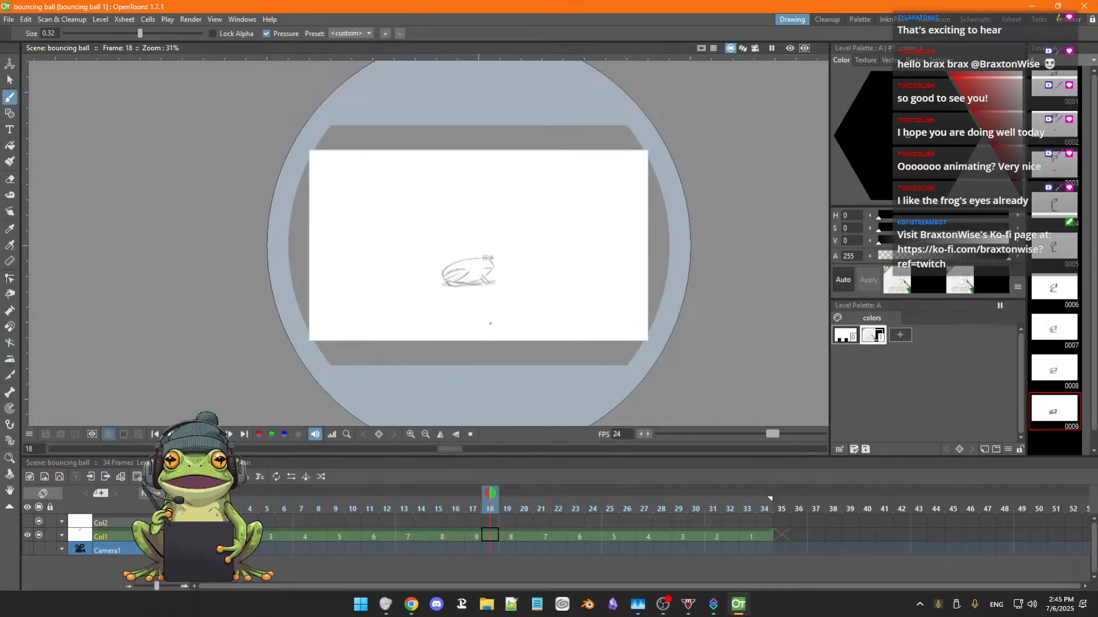